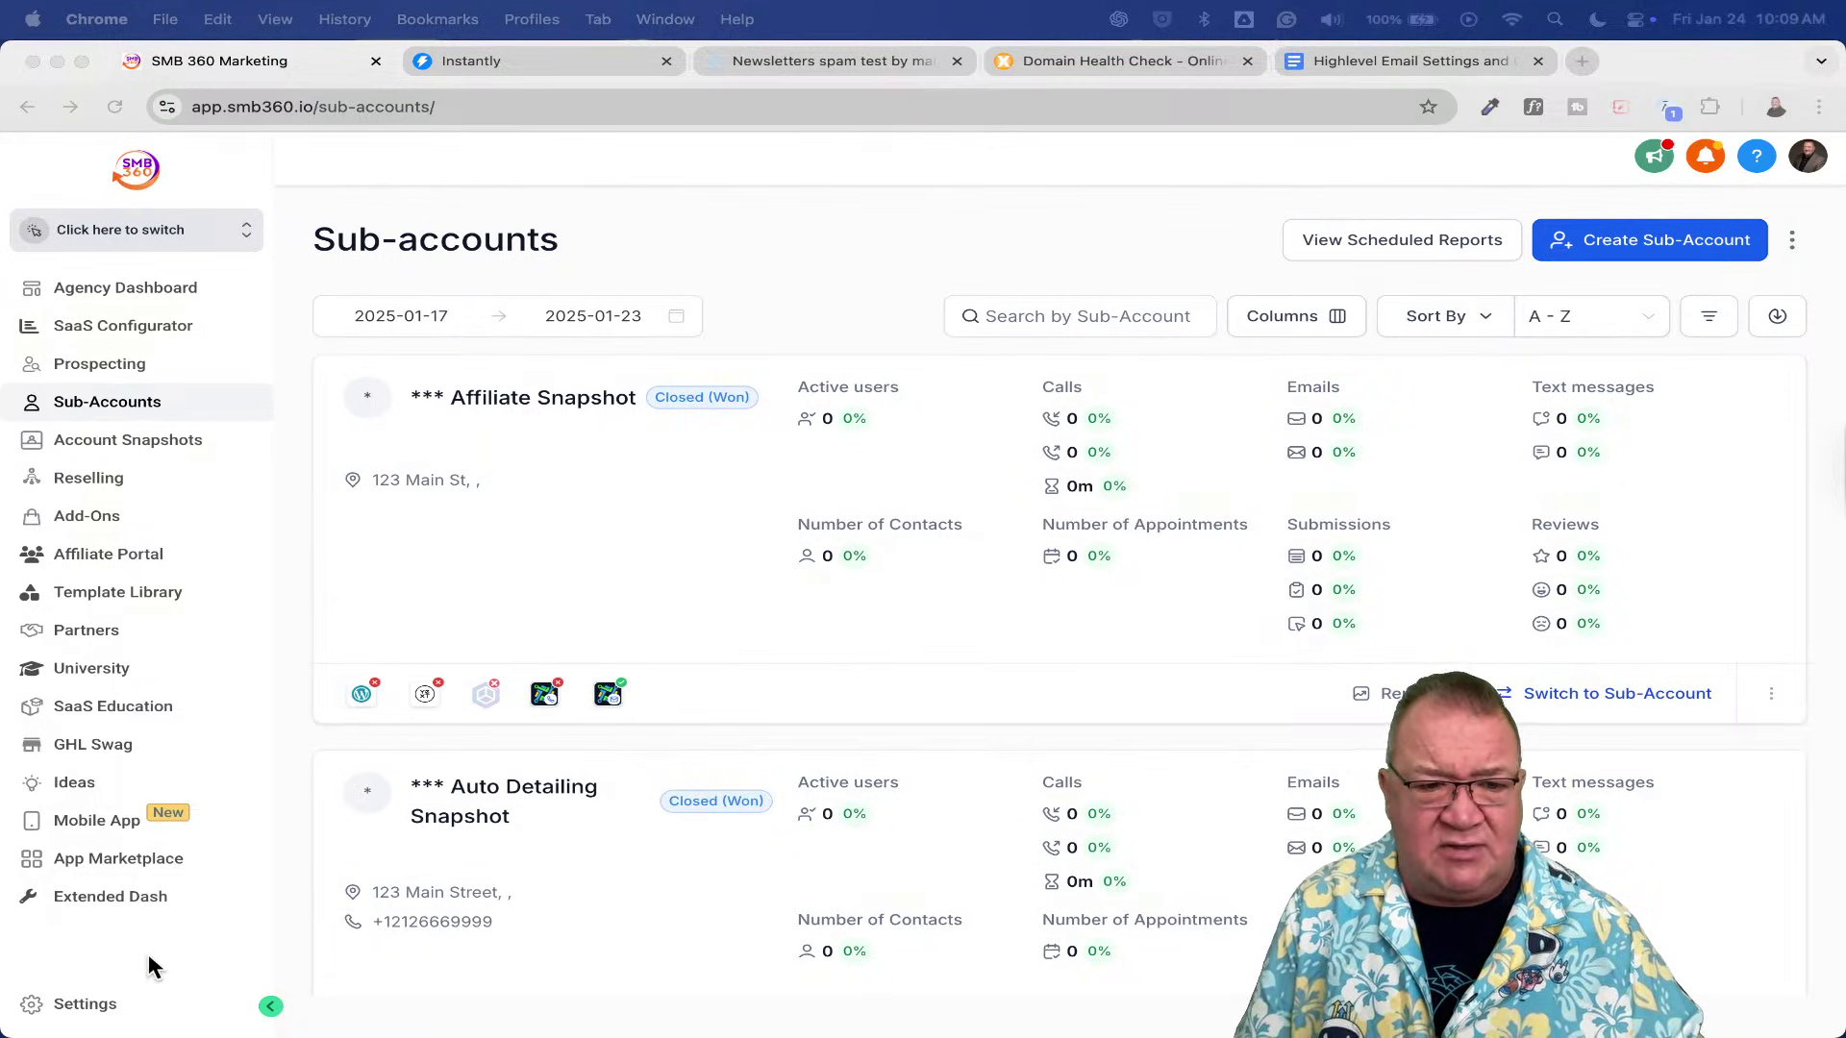
- Go to the agency's Settings > Email Services page, showing the dedicated sending domain notice
{"action": "left_click", "coordinate": [96, 1005]}
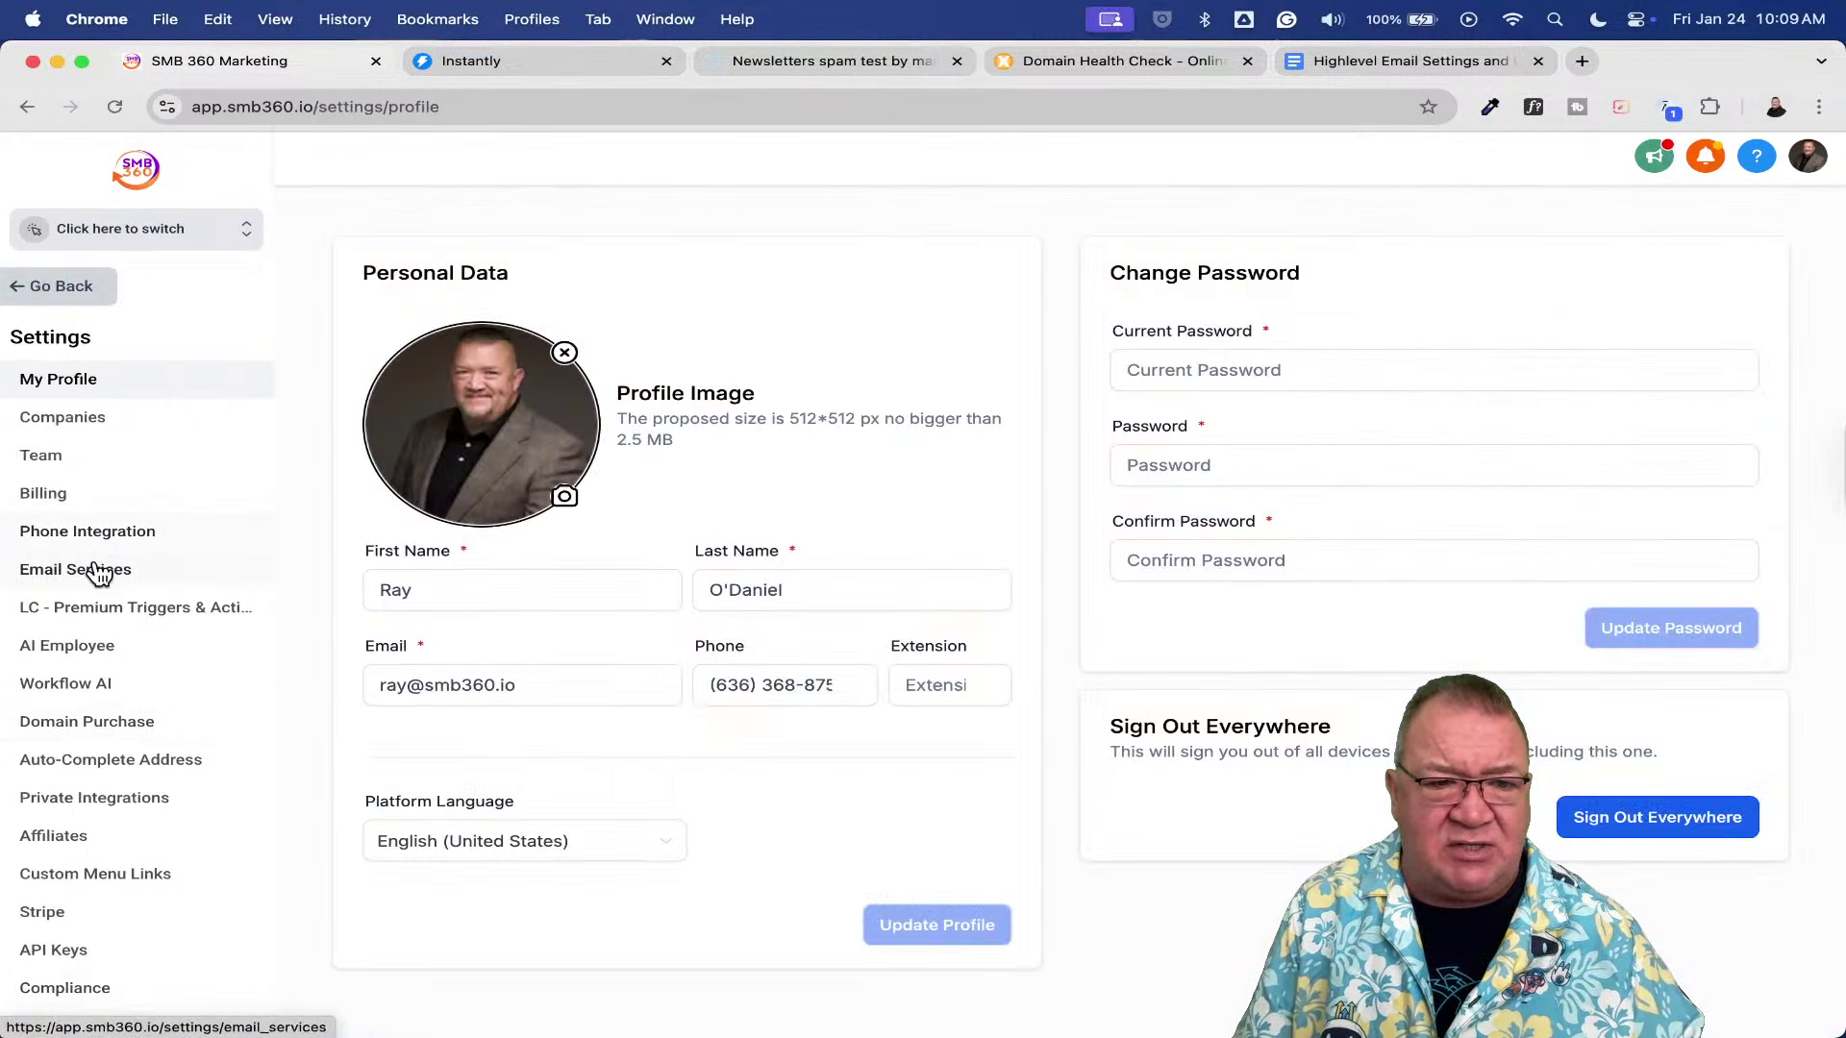
{"action": "left_click", "coordinate": [96, 571]}
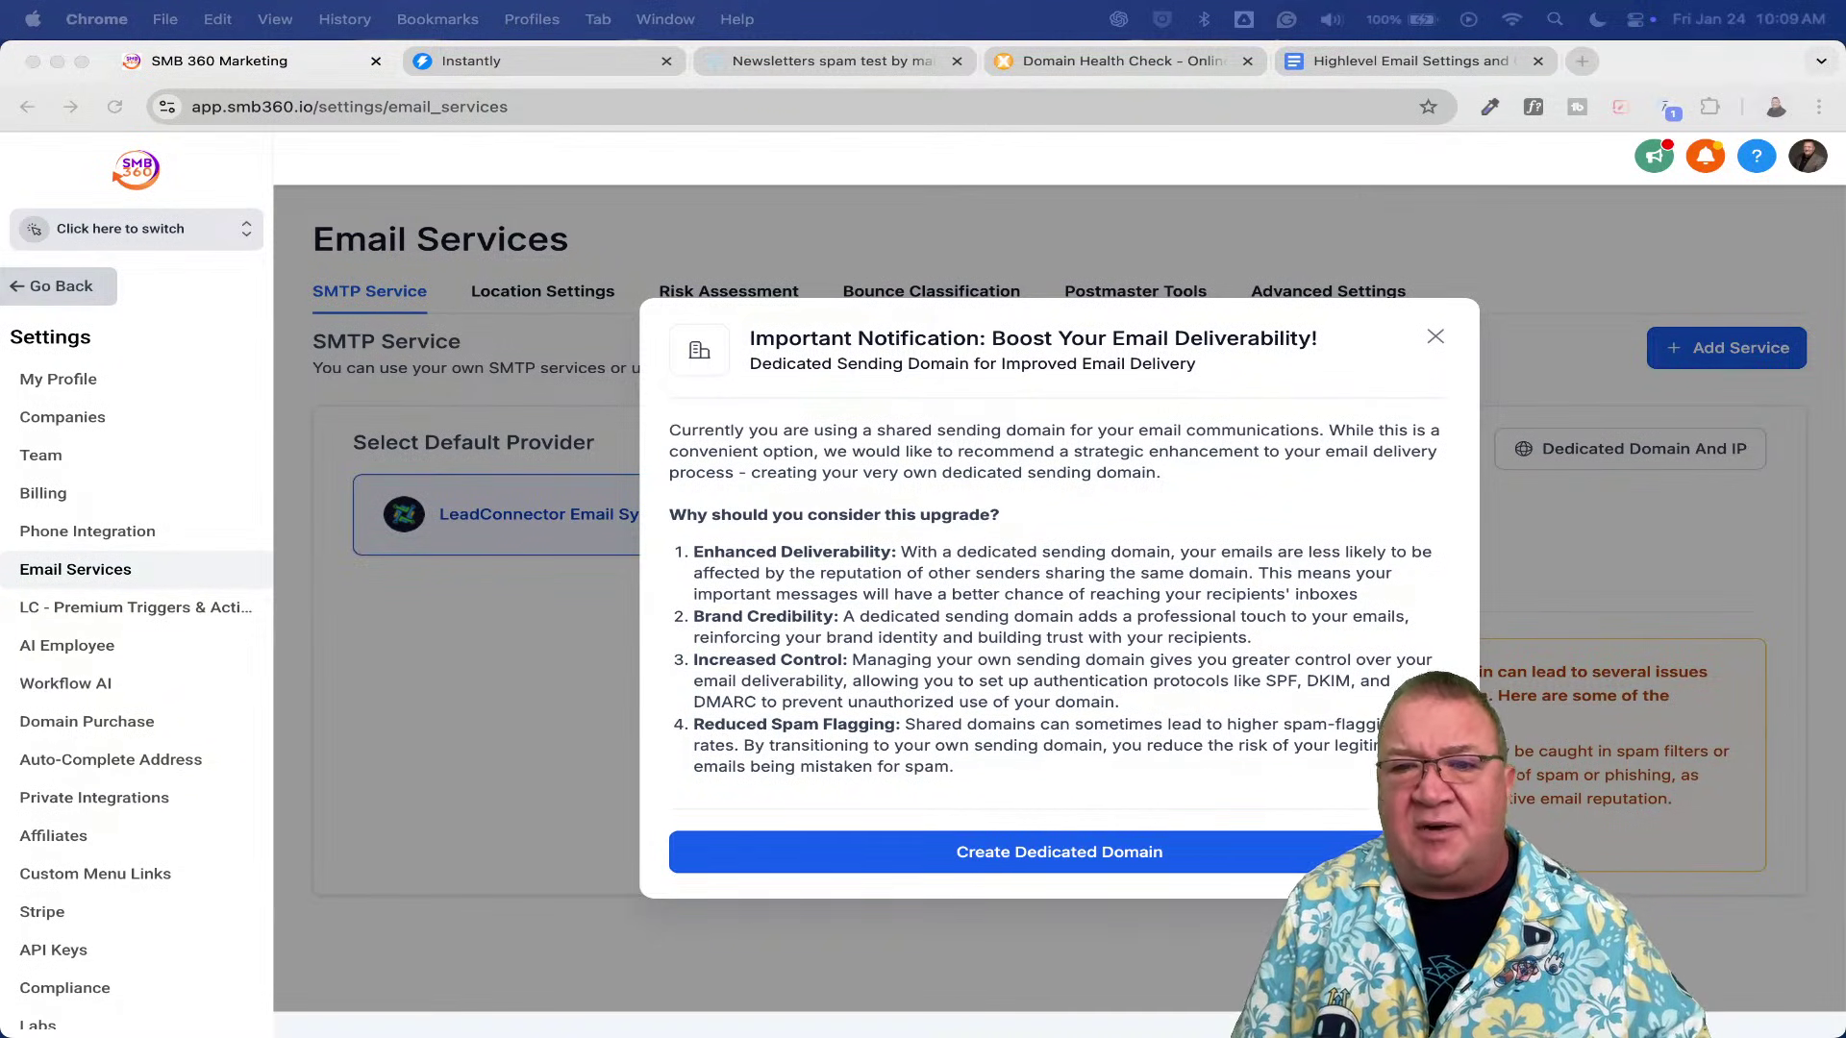
{"action": "left_click", "coordinate": [1427, 368]}
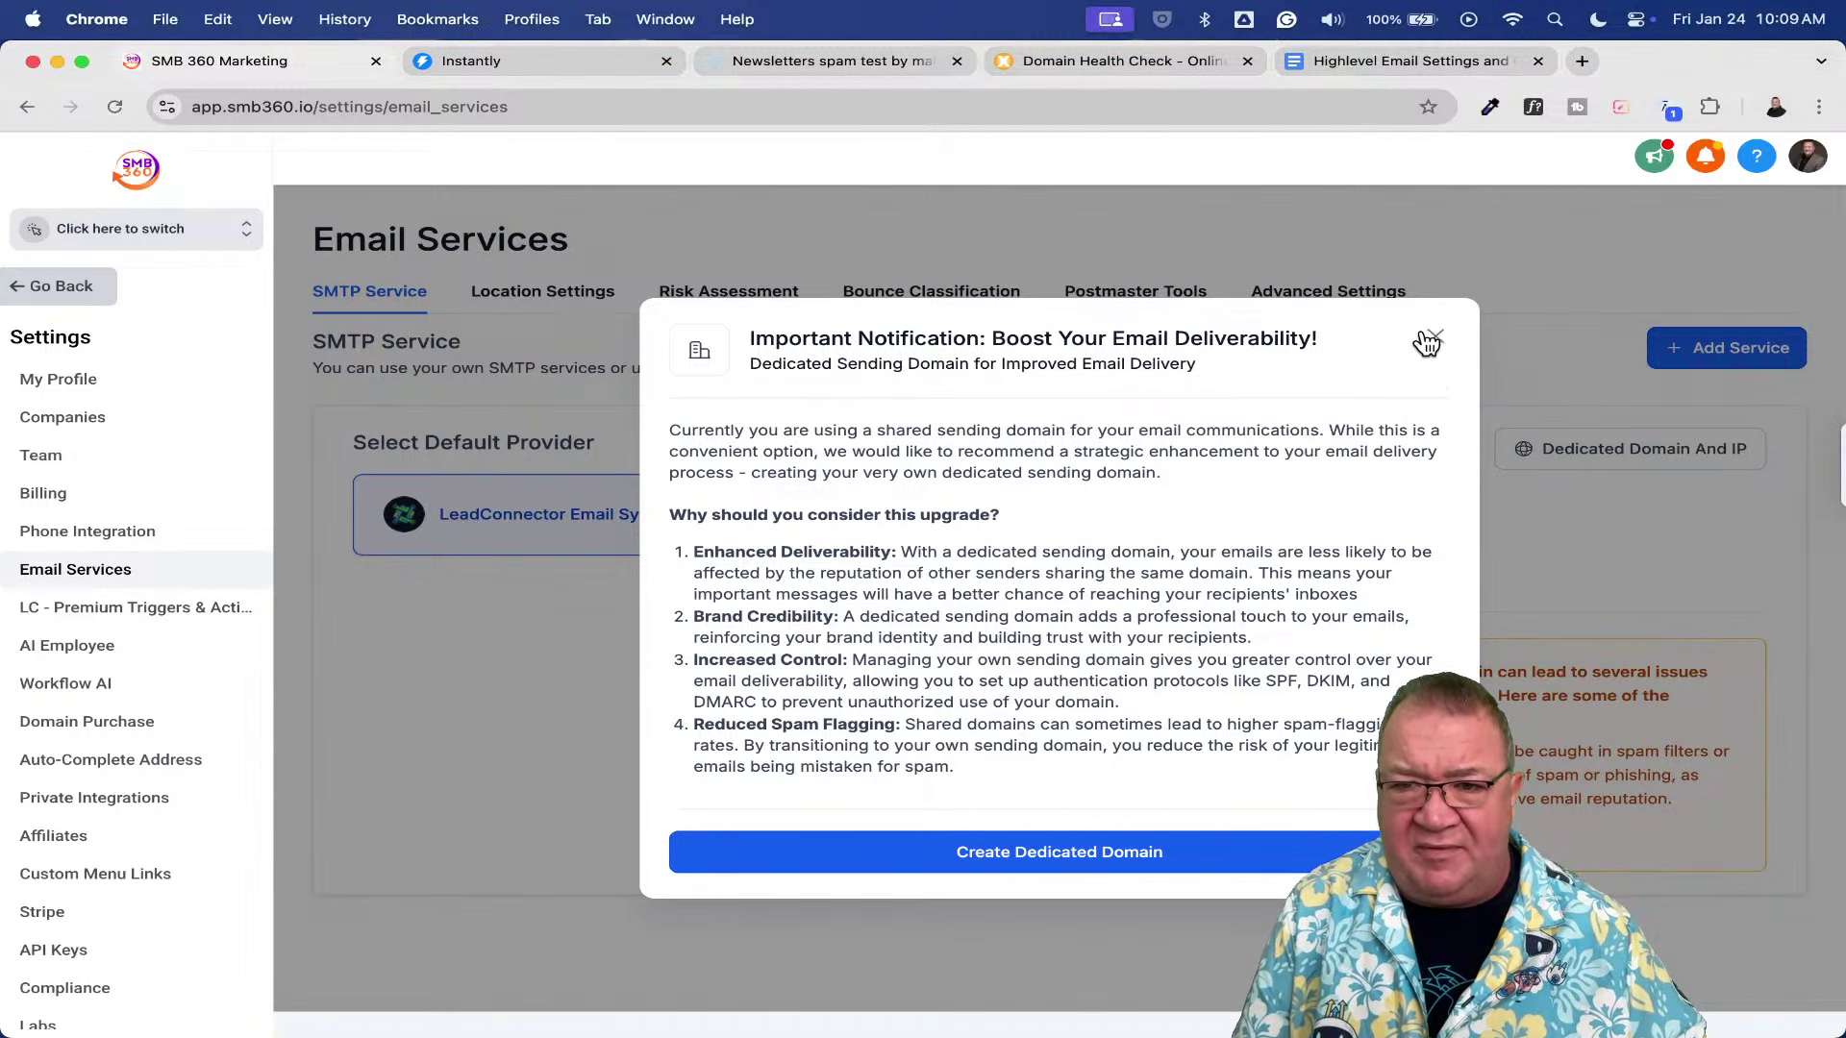
- Close the dedicated-domain notice to reveal LeadConnector Email System as the default SMTP provider
{"action": "left_click", "coordinate": [1435, 338]}
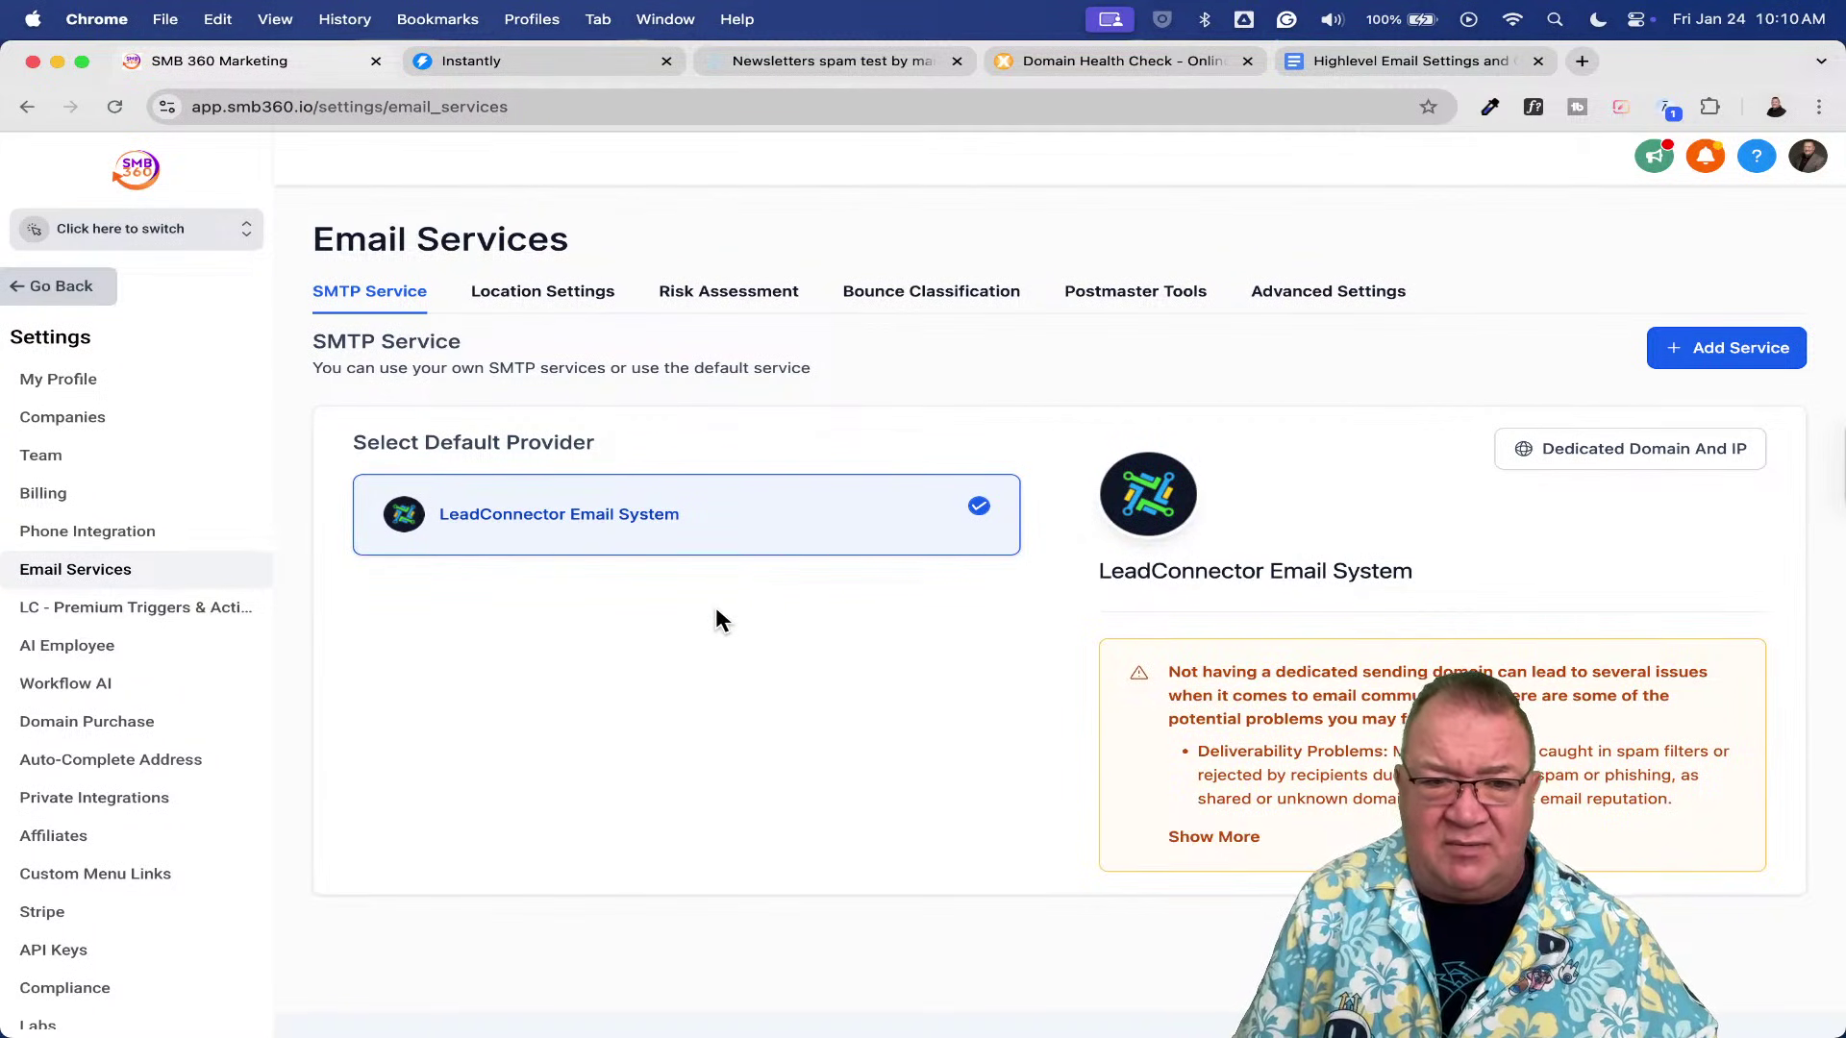
{"action": "scroll", "coordinate": [716, 608], "scroll_direction": "up", "scroll_amount": 5}
{"action": "scroll", "coordinate": [715, 608], "scroll_direction": "left", "scroll_amount": 1}
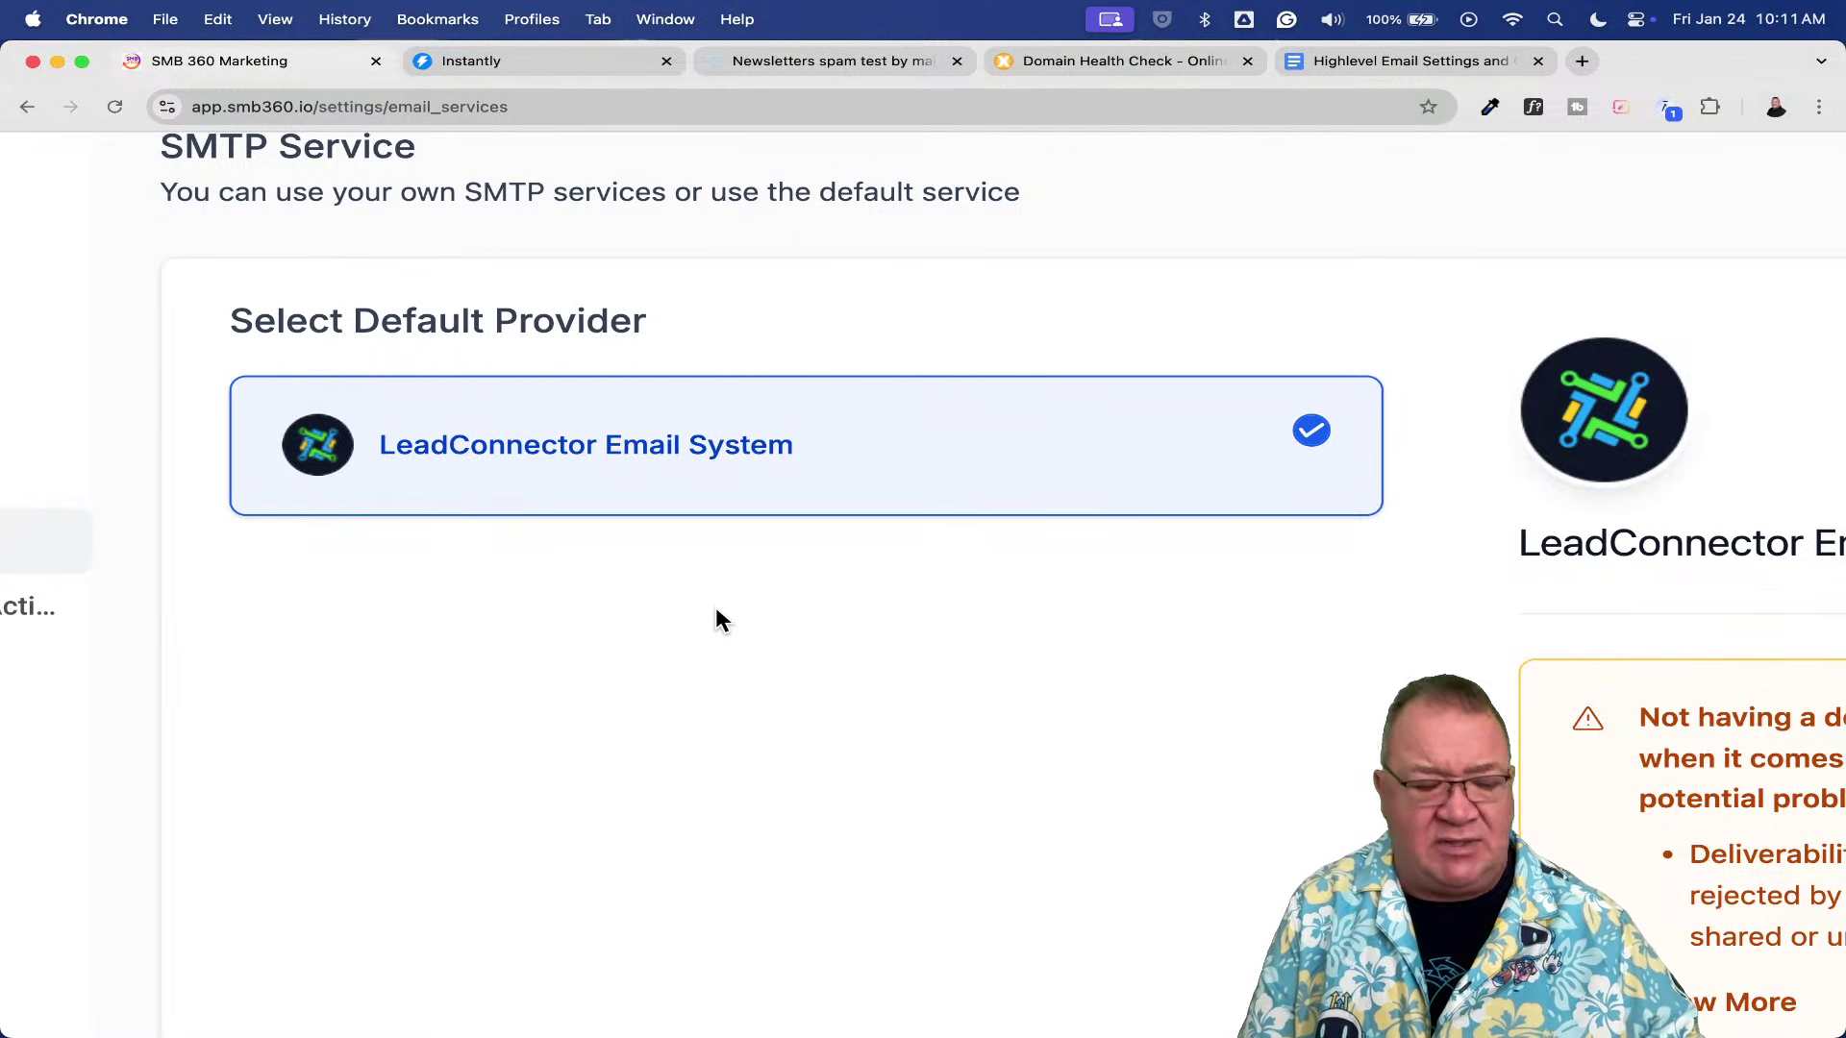
{"action": "scroll", "coordinate": [716, 608], "scroll_direction": "down", "scroll_amount": 5}
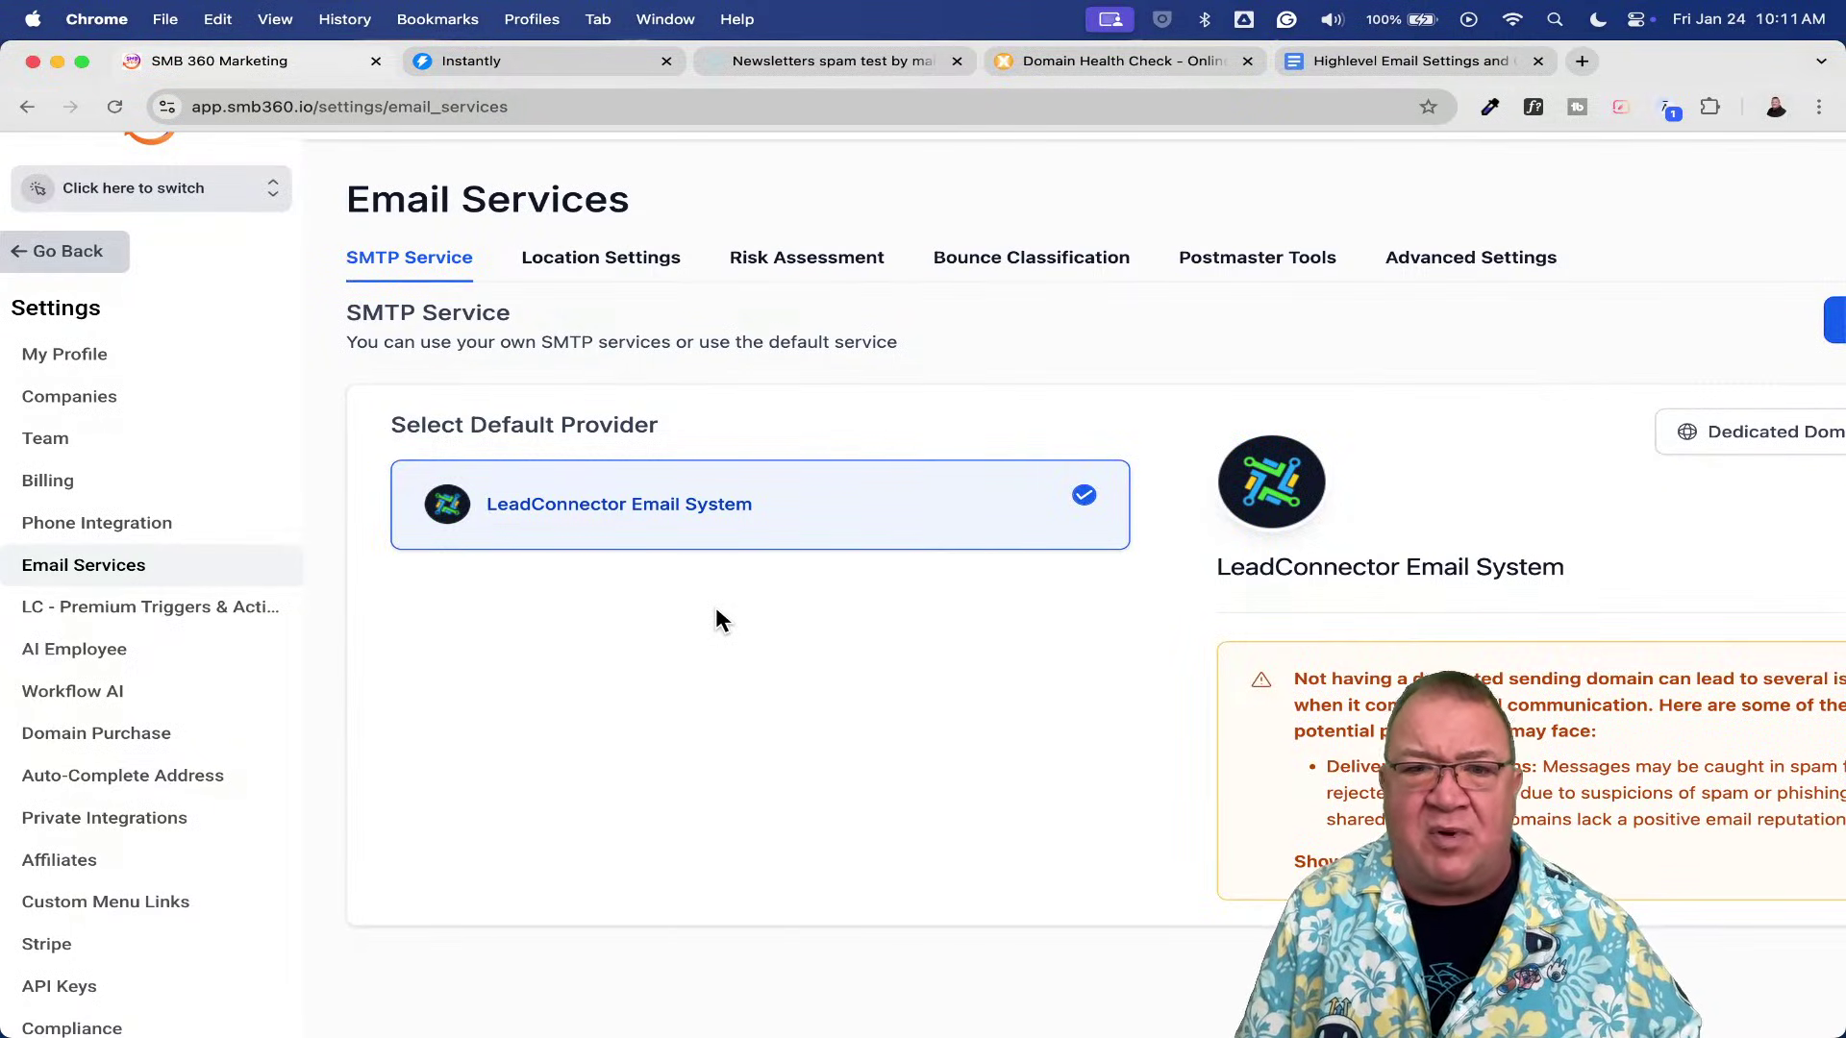
{"action": "scroll", "coordinate": [715, 608], "scroll_direction": "down", "scroll_amount": 3}
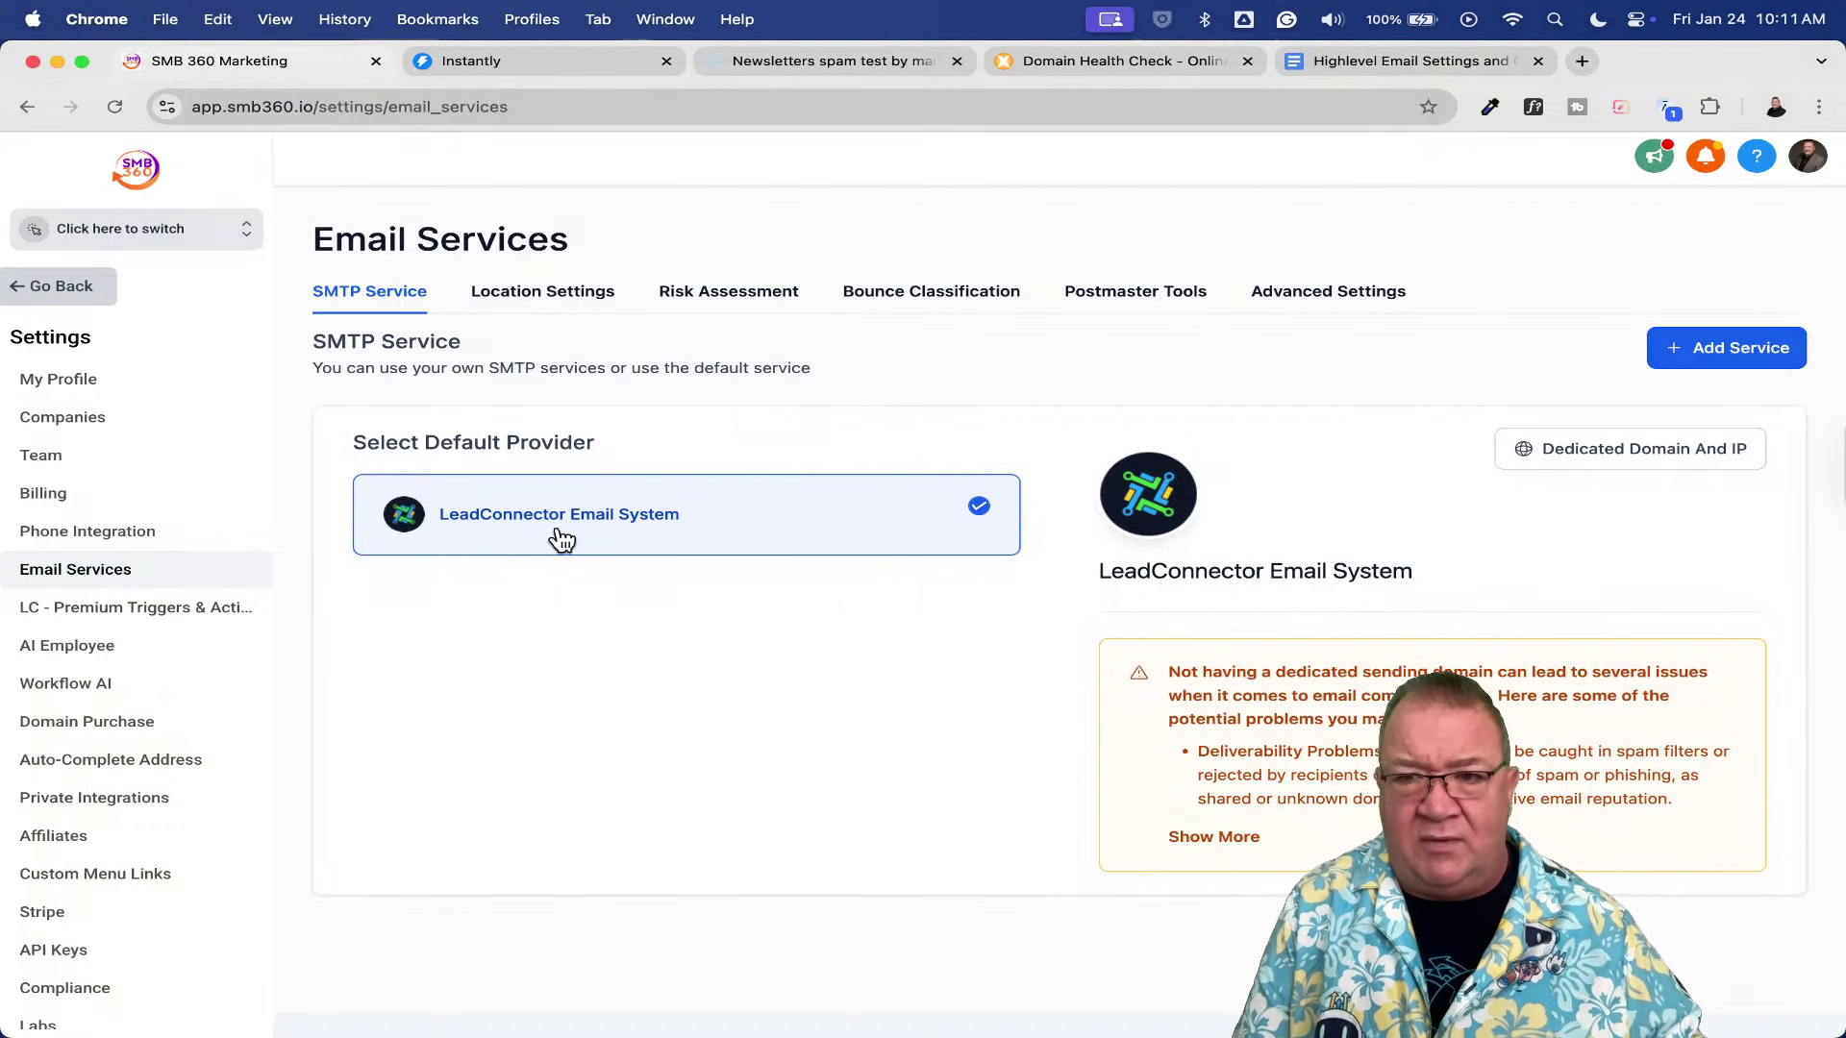
{"action": "left_click", "coordinate": [1721, 353]}
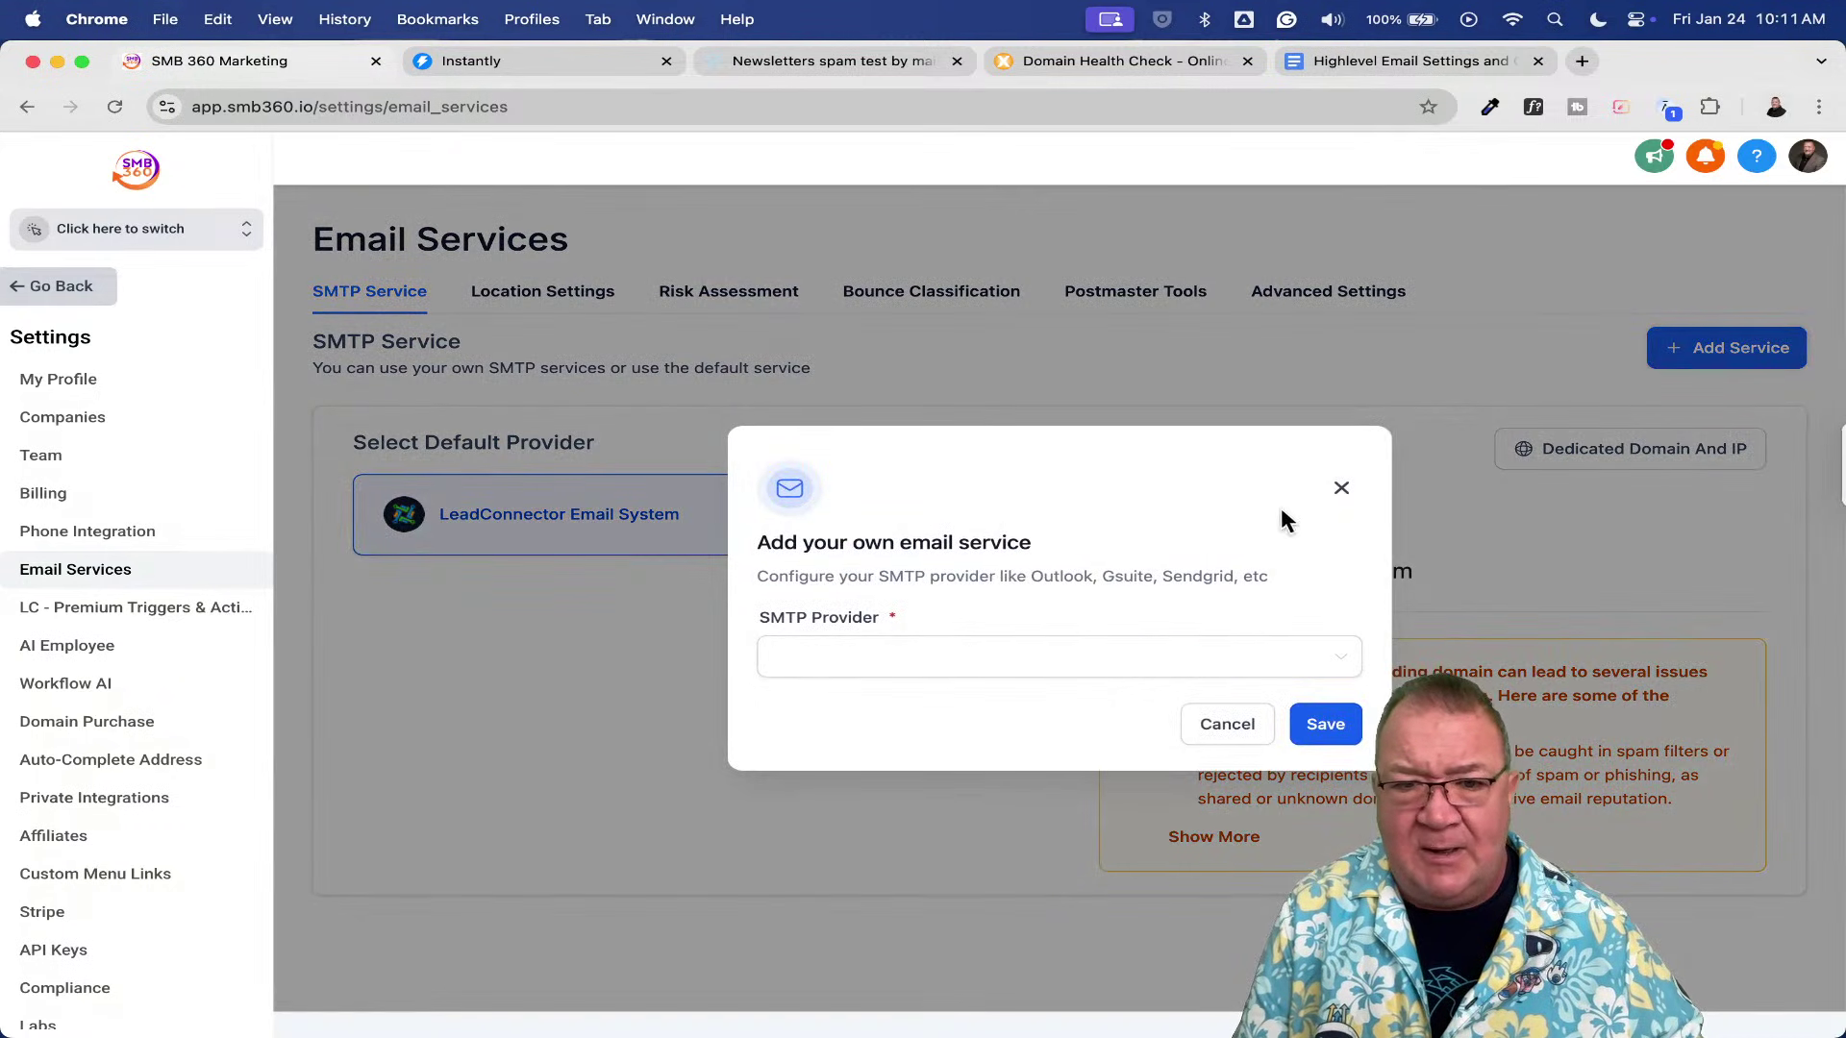
{"action": "left_click", "coordinate": [990, 661]}
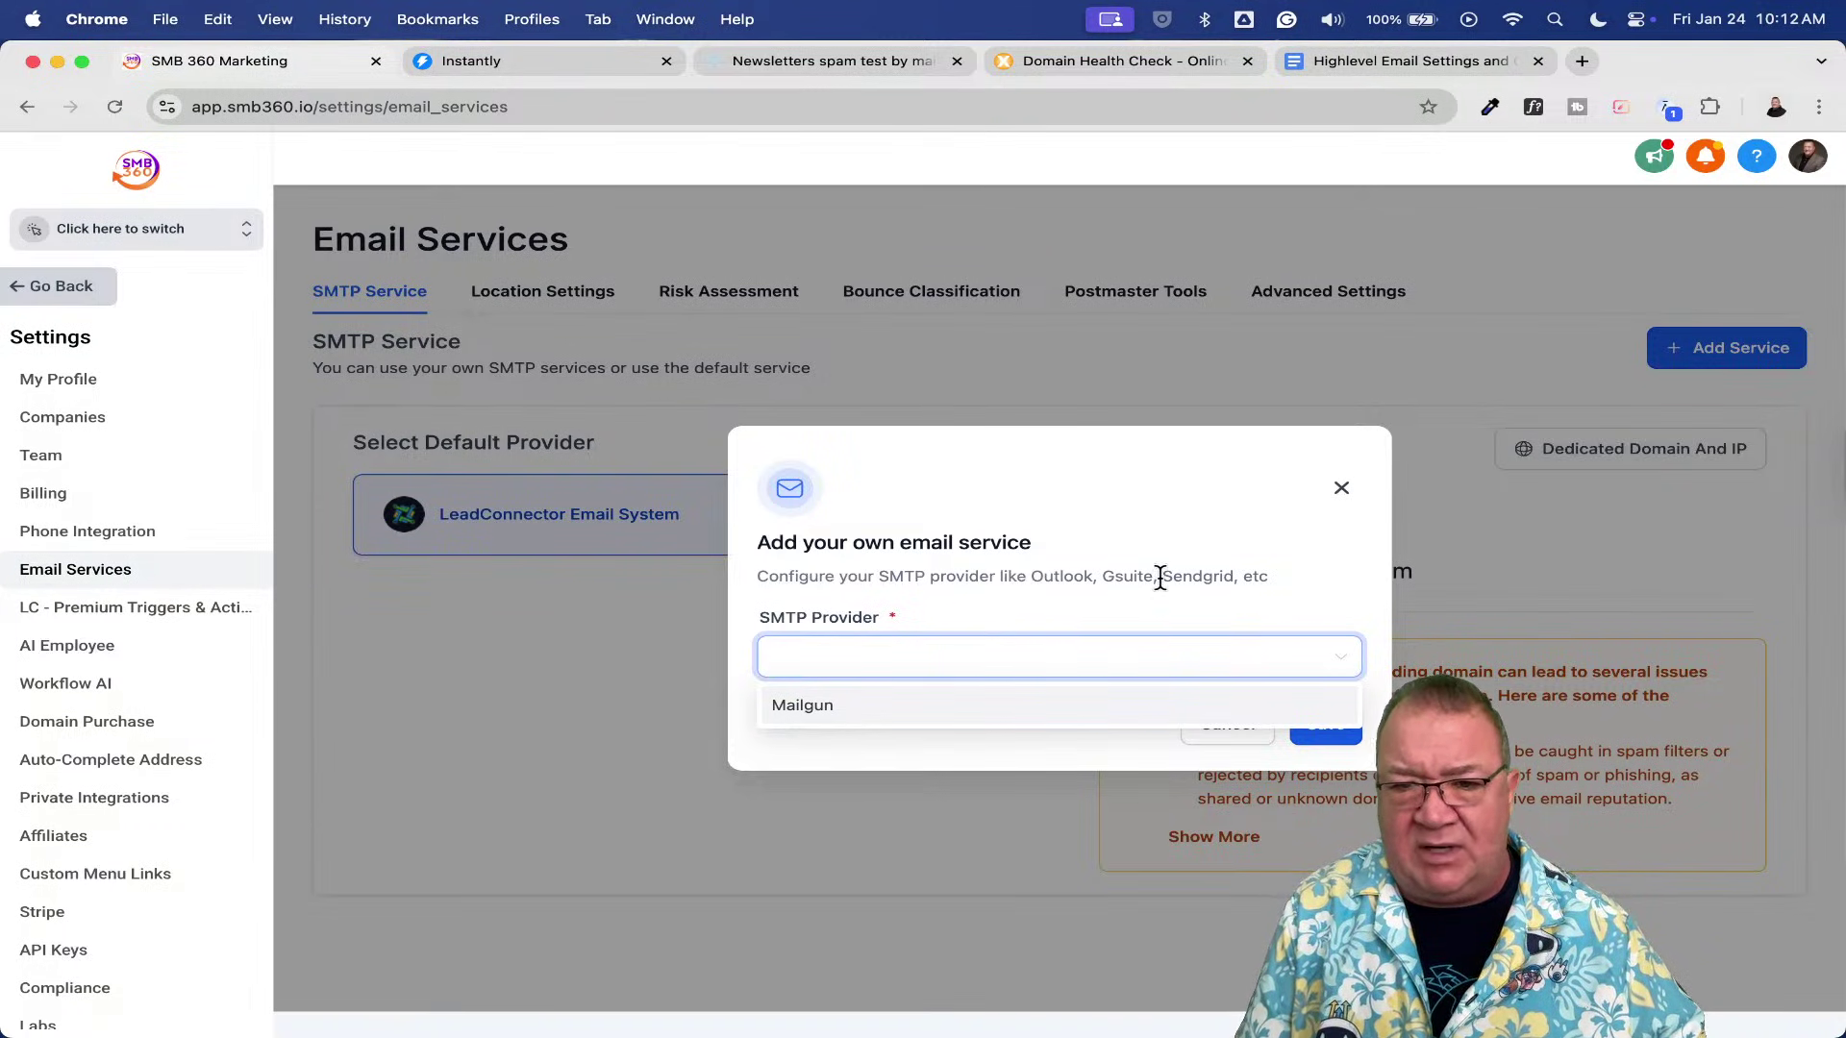
{"action": "left_click", "coordinate": [1338, 514]}
{"action": "left_click", "coordinate": [1339, 491]}
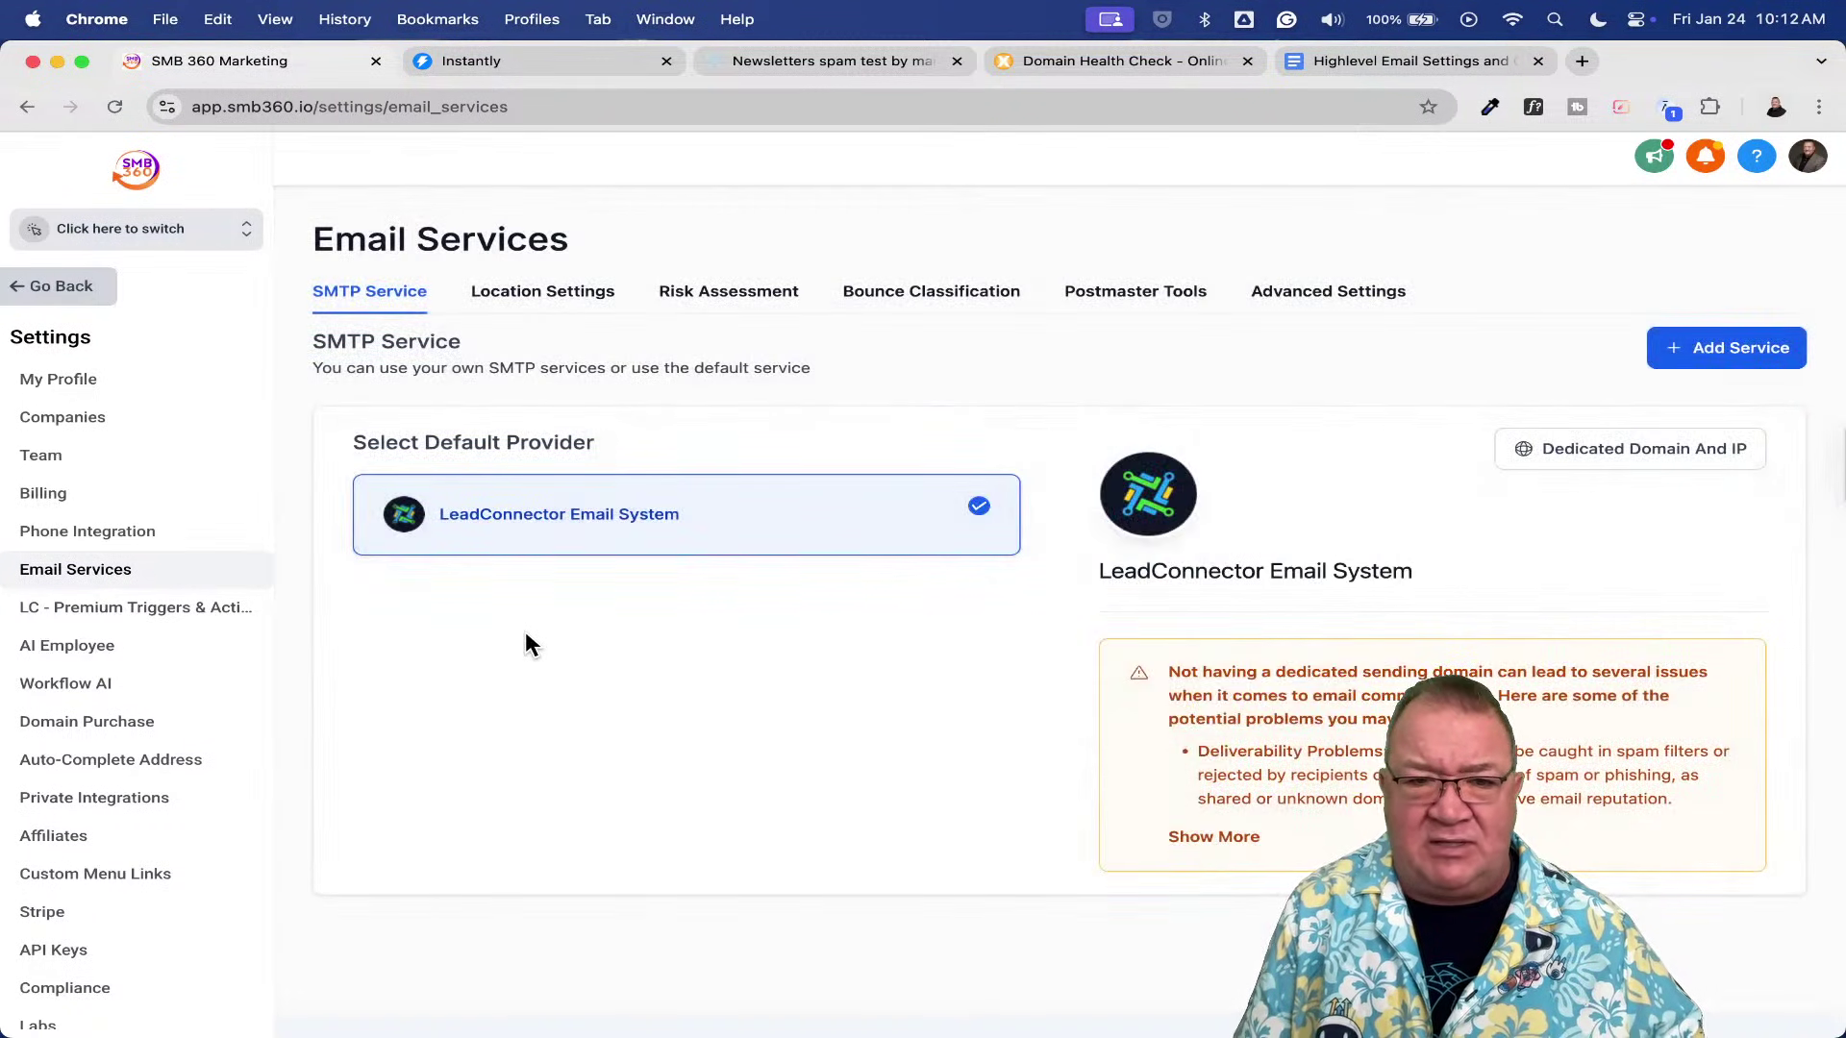
{"action": "scroll", "coordinate": [528, 643], "scroll_direction": "up", "scroll_amount": 5}
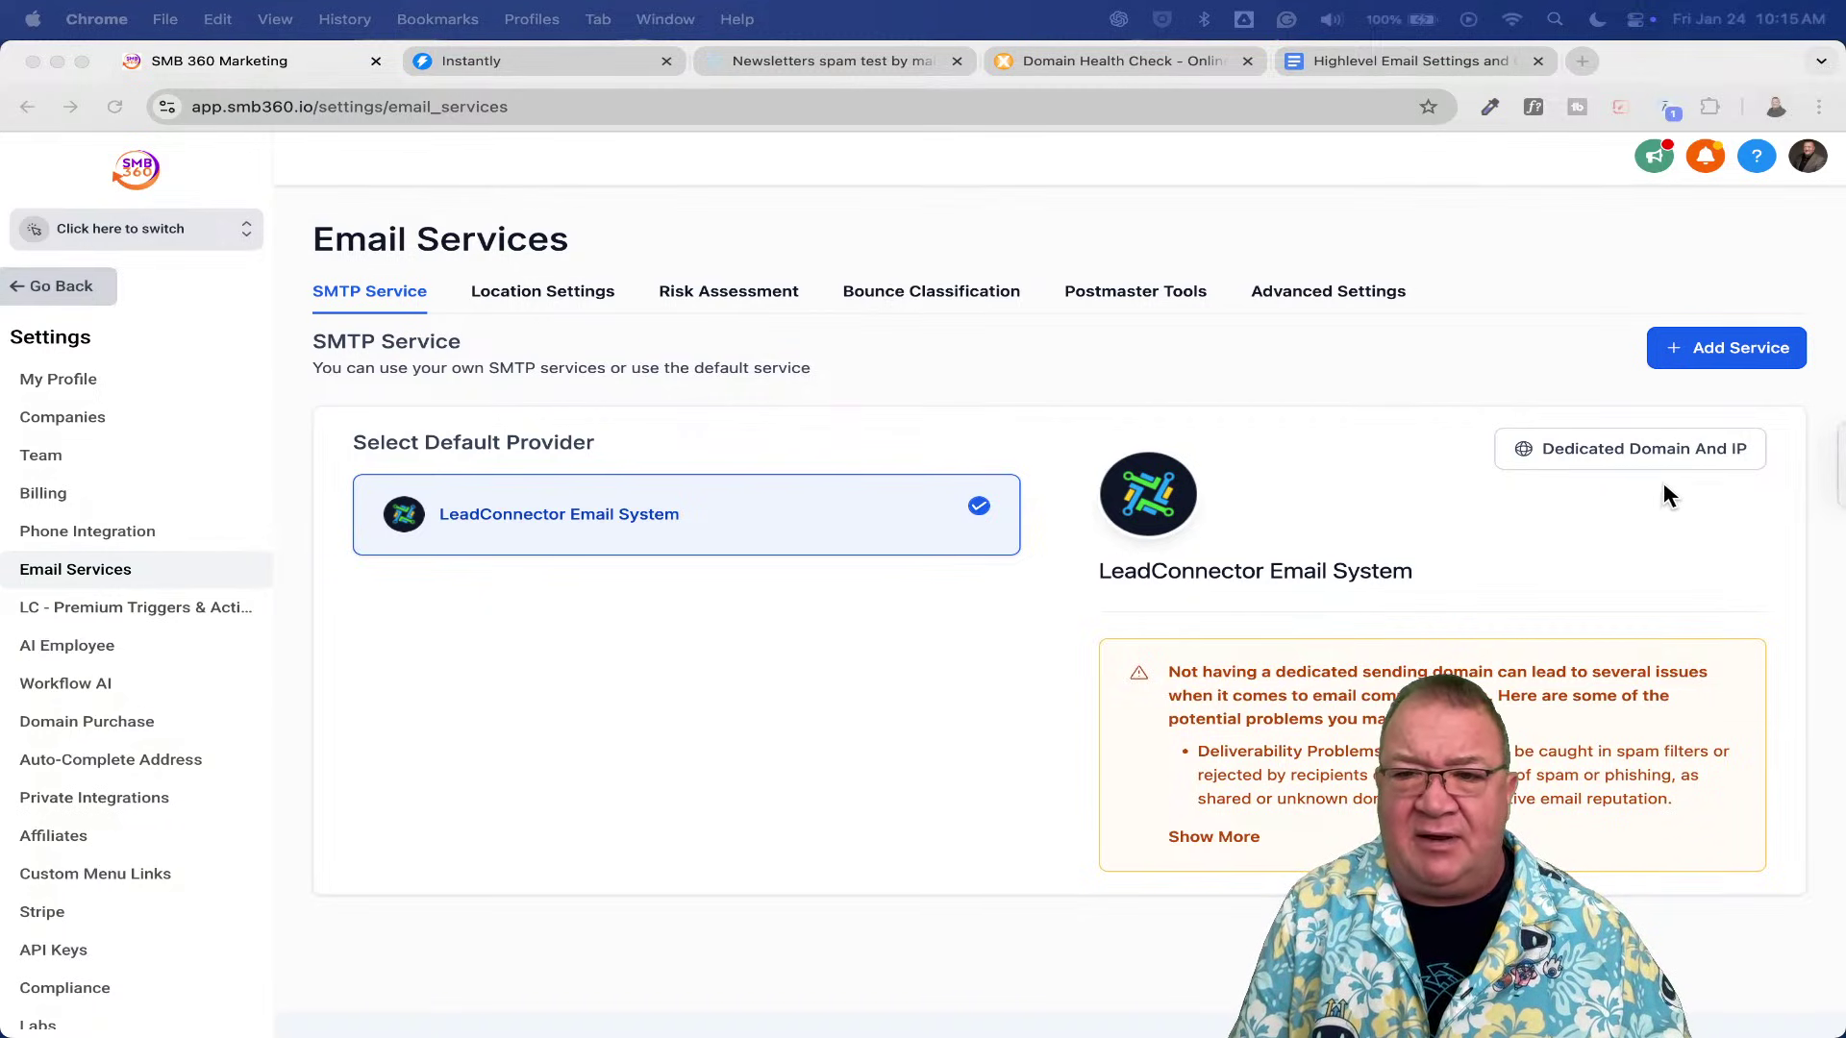
- Open Dedicated Domain And IP and review the empty Dedicated domain and Dedicated IPs sections
{"action": "left_click", "coordinate": [1606, 454]}
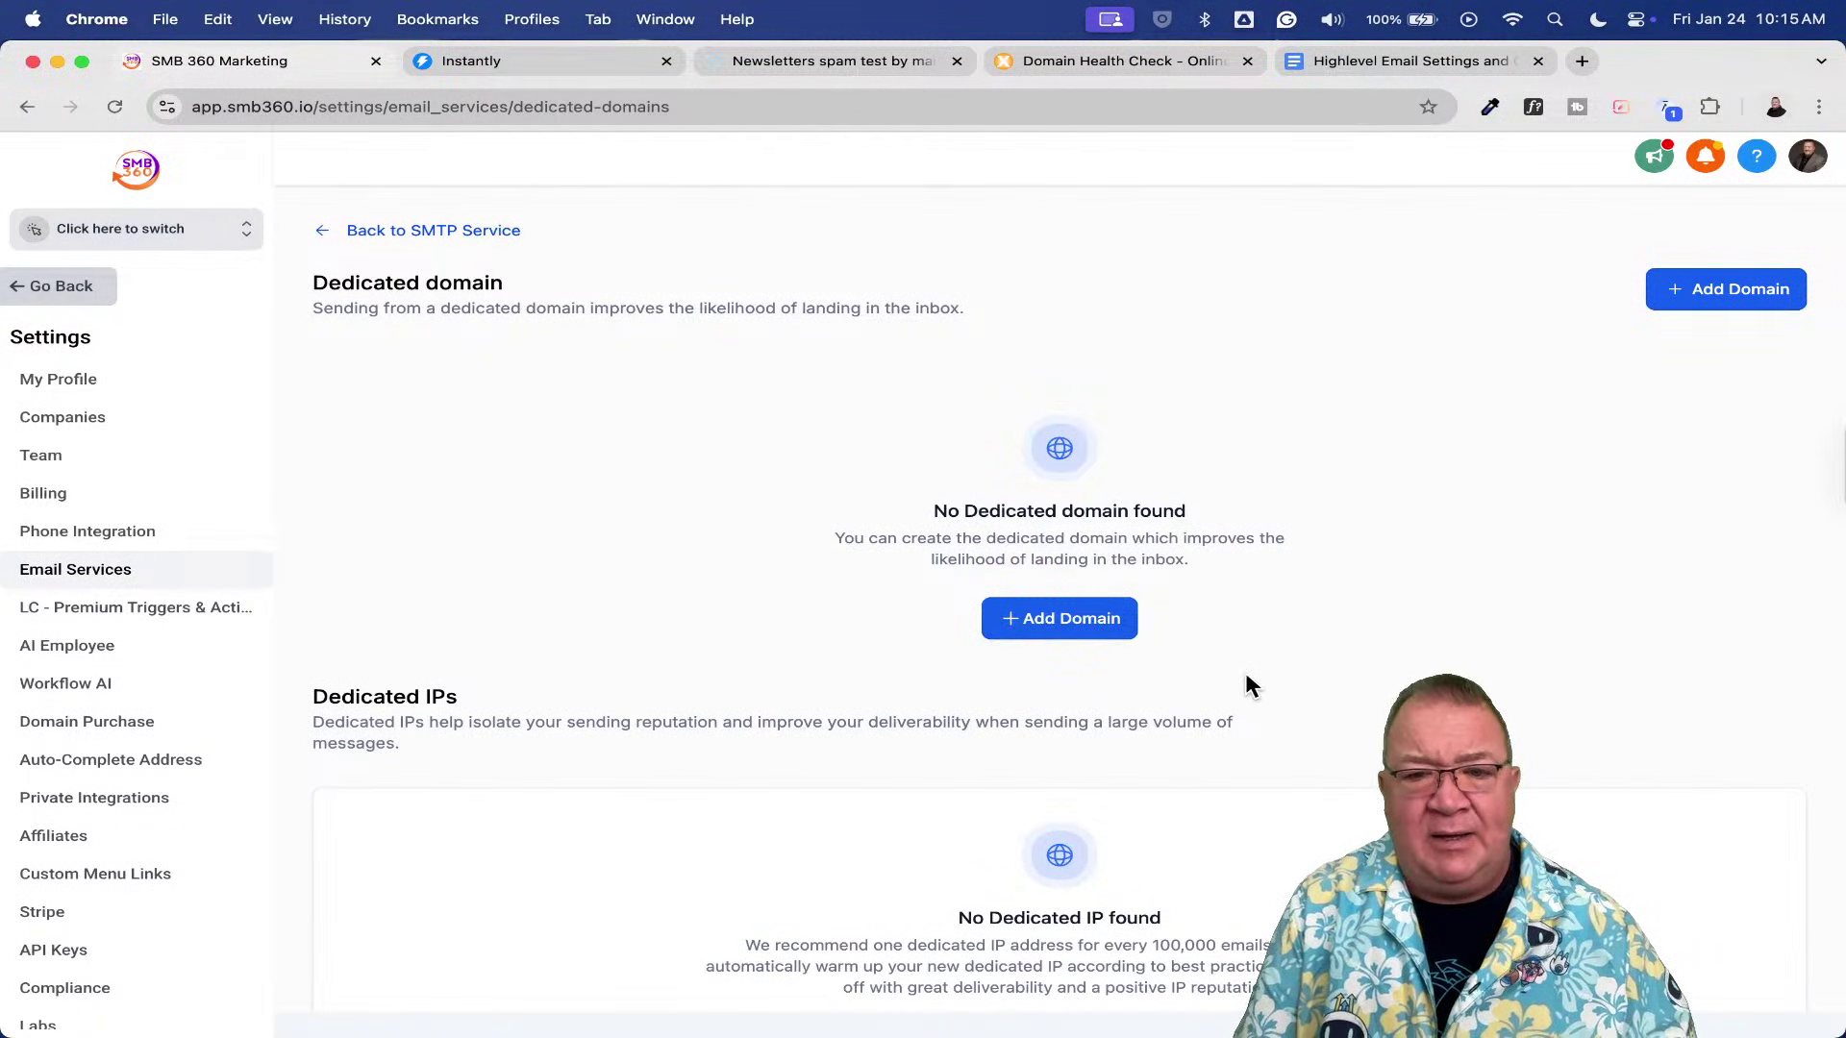
{"action": "scroll", "coordinate": [1246, 685], "scroll_direction": "down", "scroll_amount": 5}
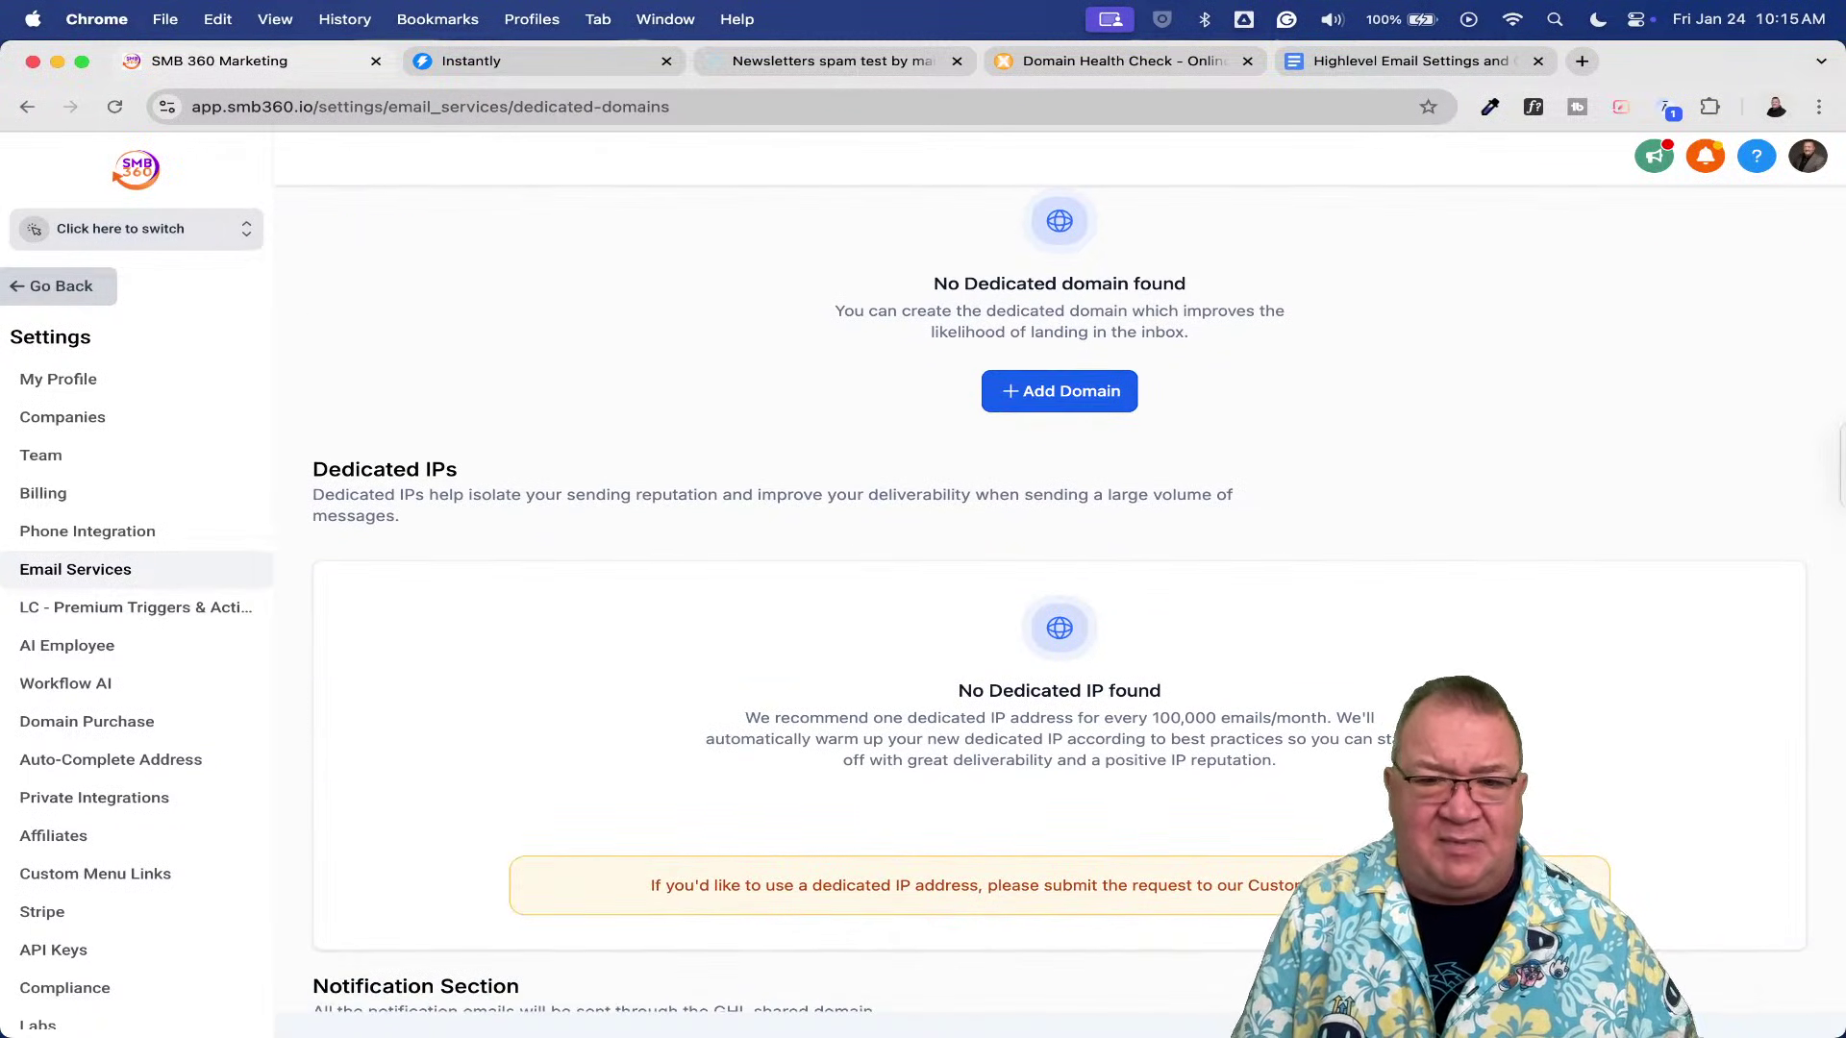
{"action": "scroll", "coordinate": [1512, 806], "scroll_direction": "down", "scroll_amount": 4}
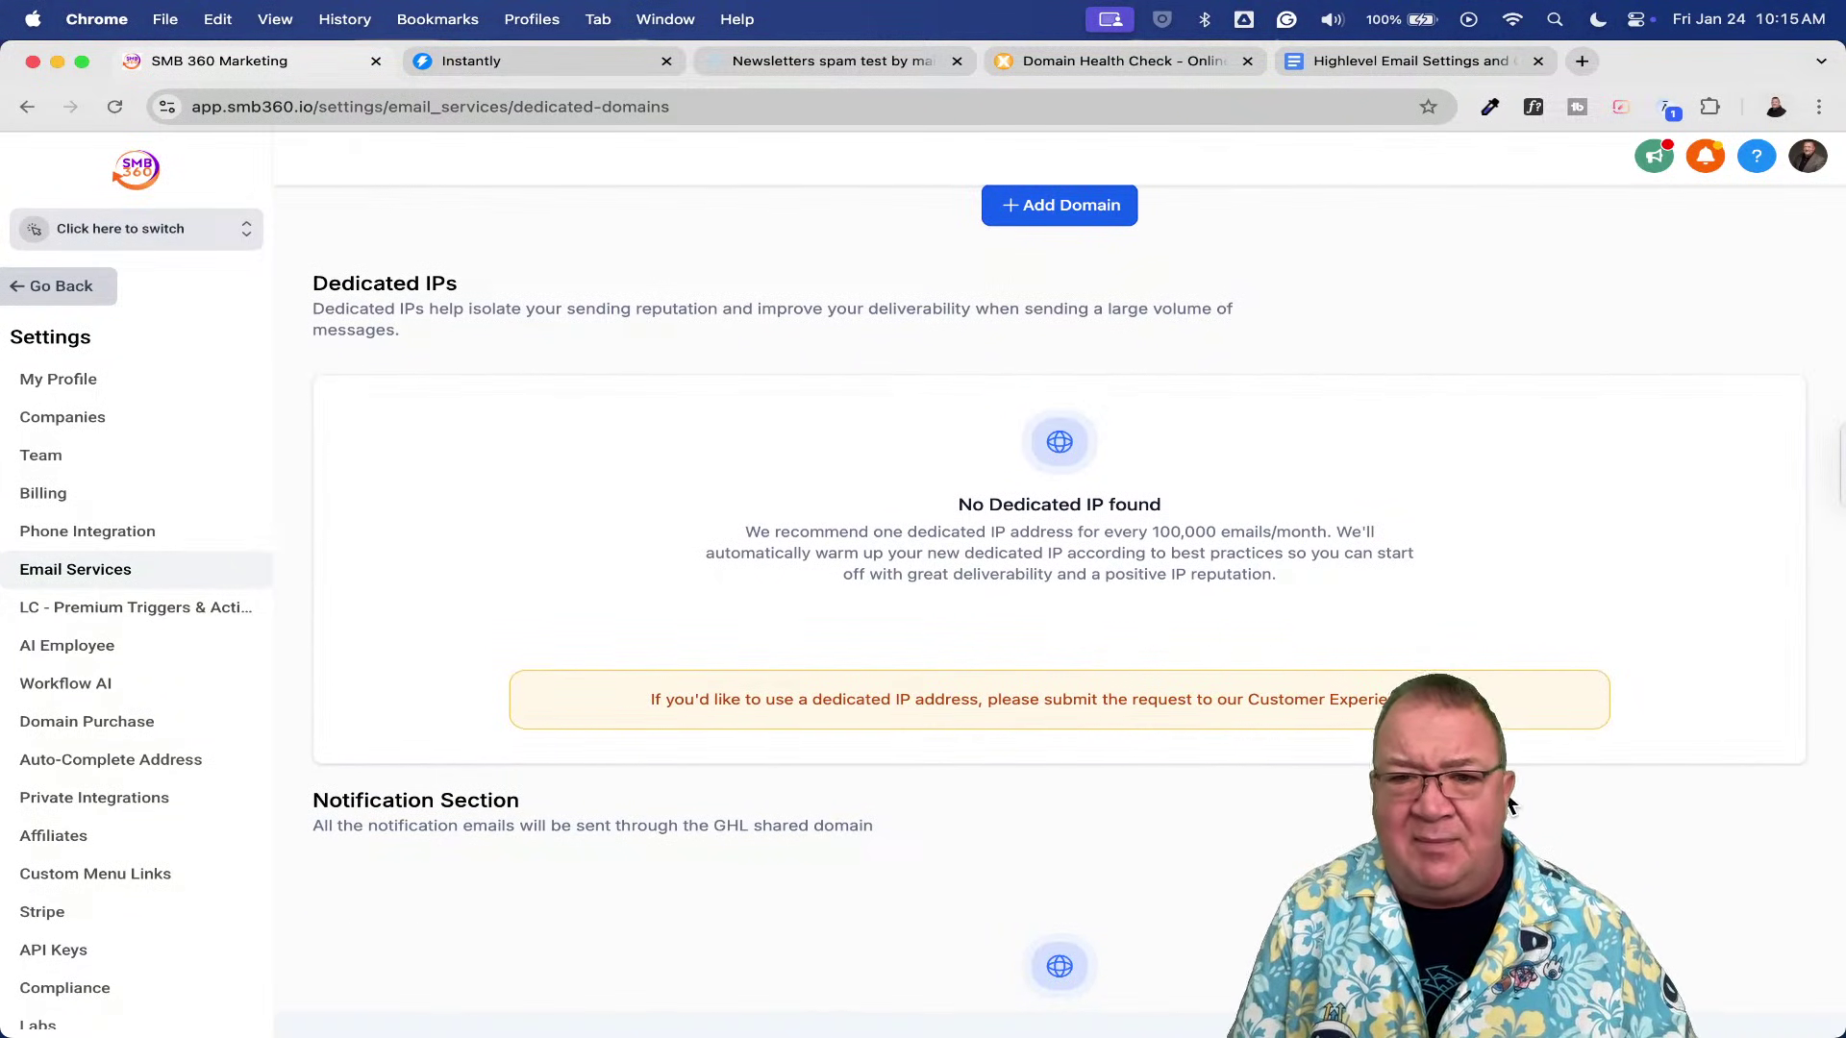
{"action": "scroll", "coordinate": [1070, 584], "scroll_direction": "up", "scroll_amount": 5}
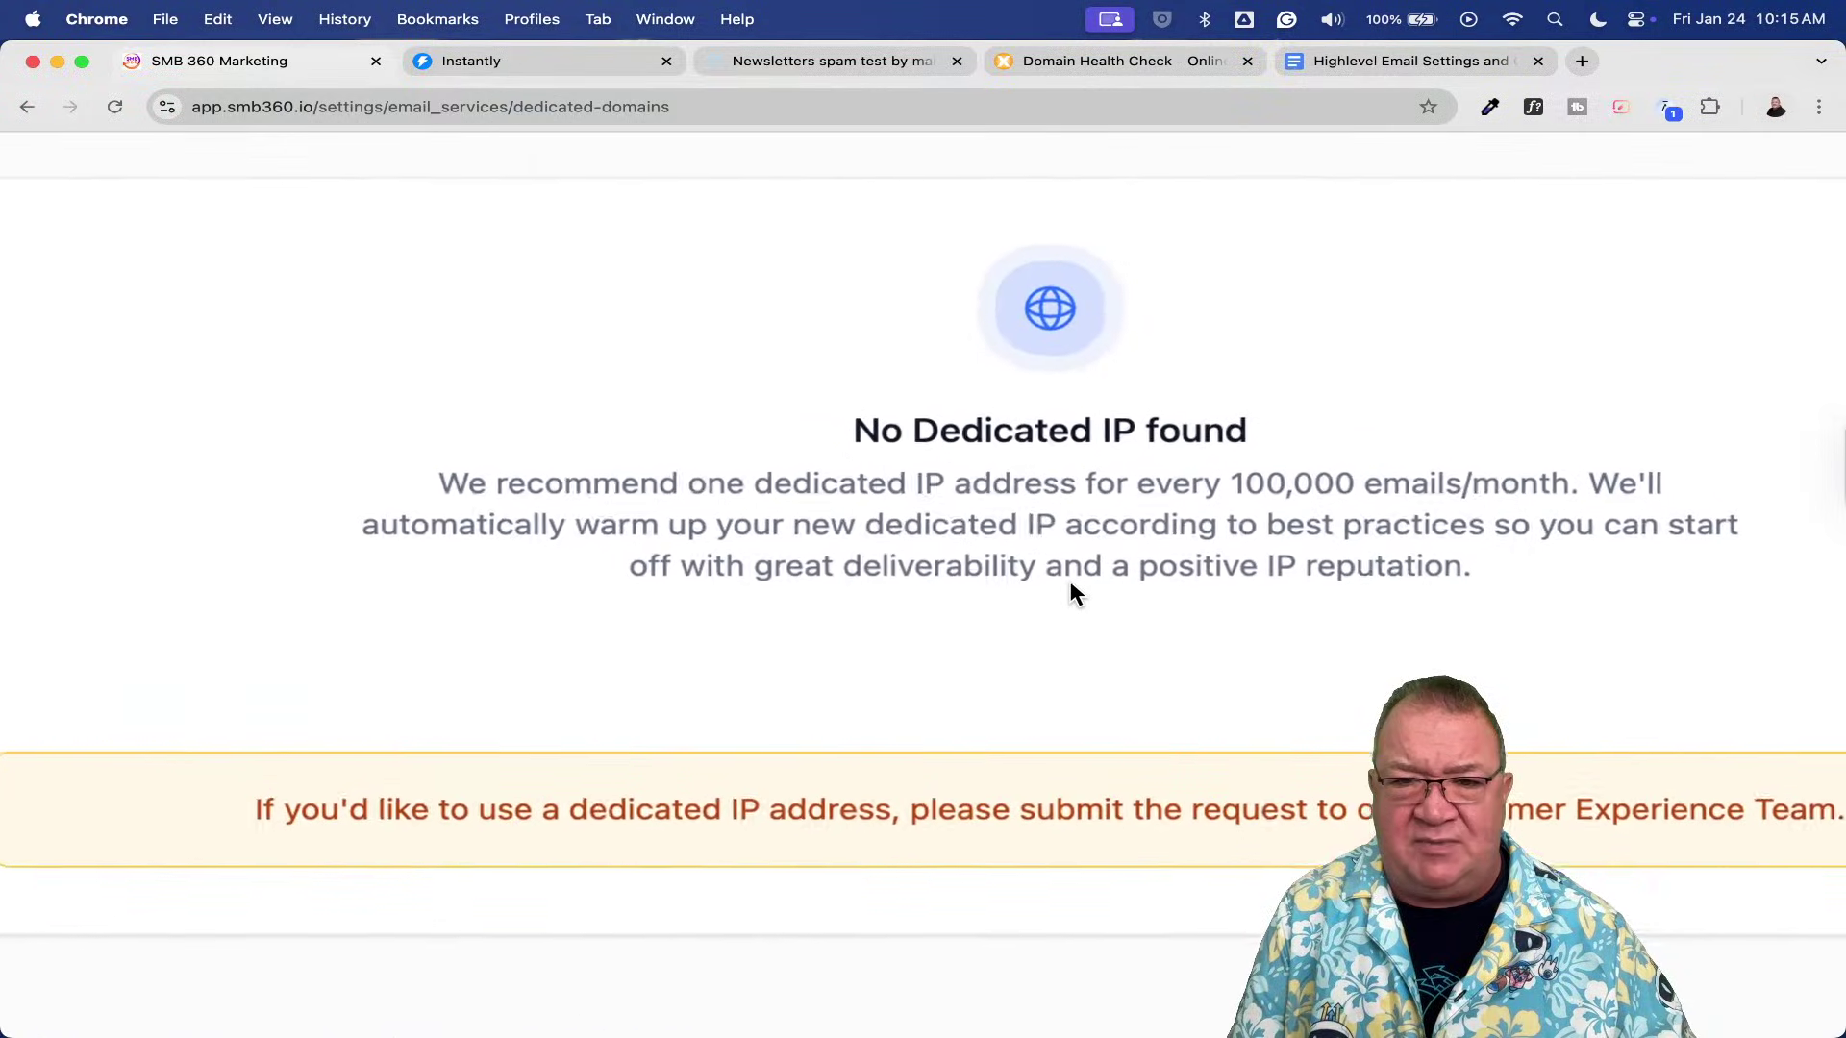
{"action": "scroll", "coordinate": [1070, 583], "scroll_direction": "down", "scroll_amount": 3}
{"action": "scroll", "coordinate": [1070, 587], "scroll_direction": "right", "scroll_amount": 4}
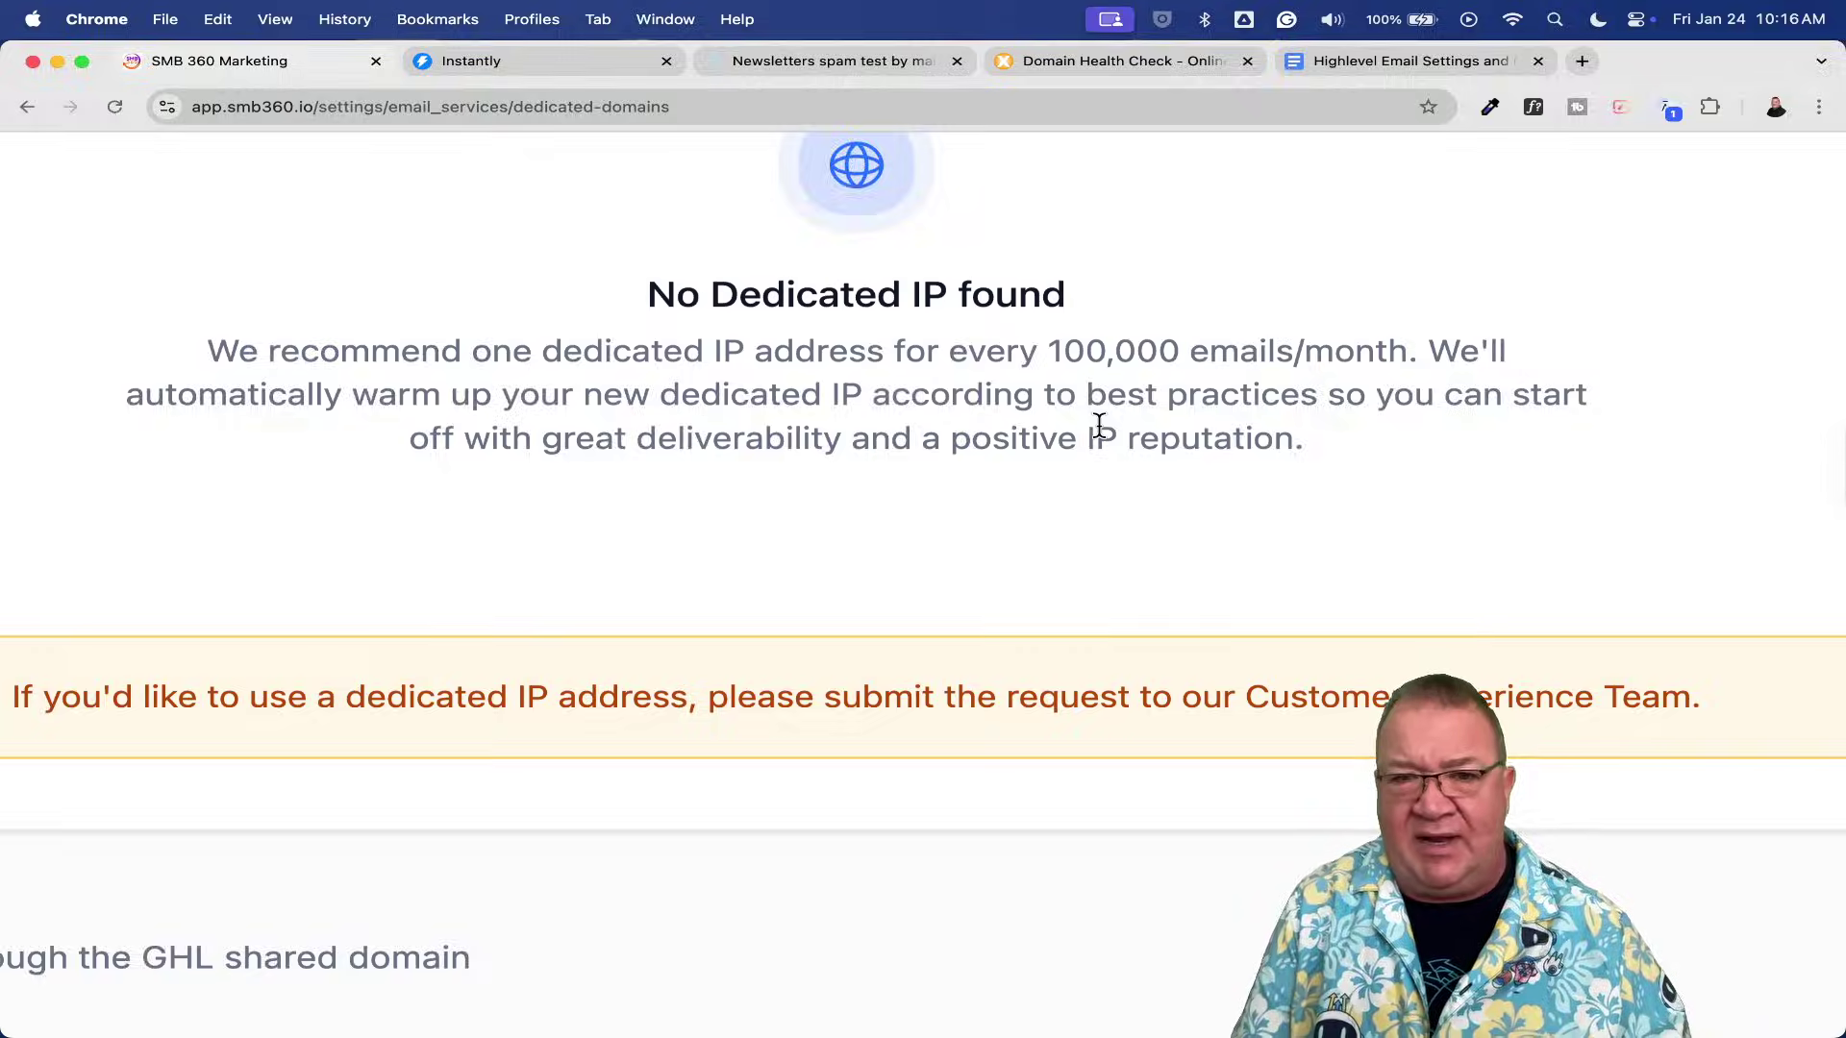
{"action": "scroll", "coordinate": [1099, 424], "scroll_direction": "down", "scroll_amount": 5}
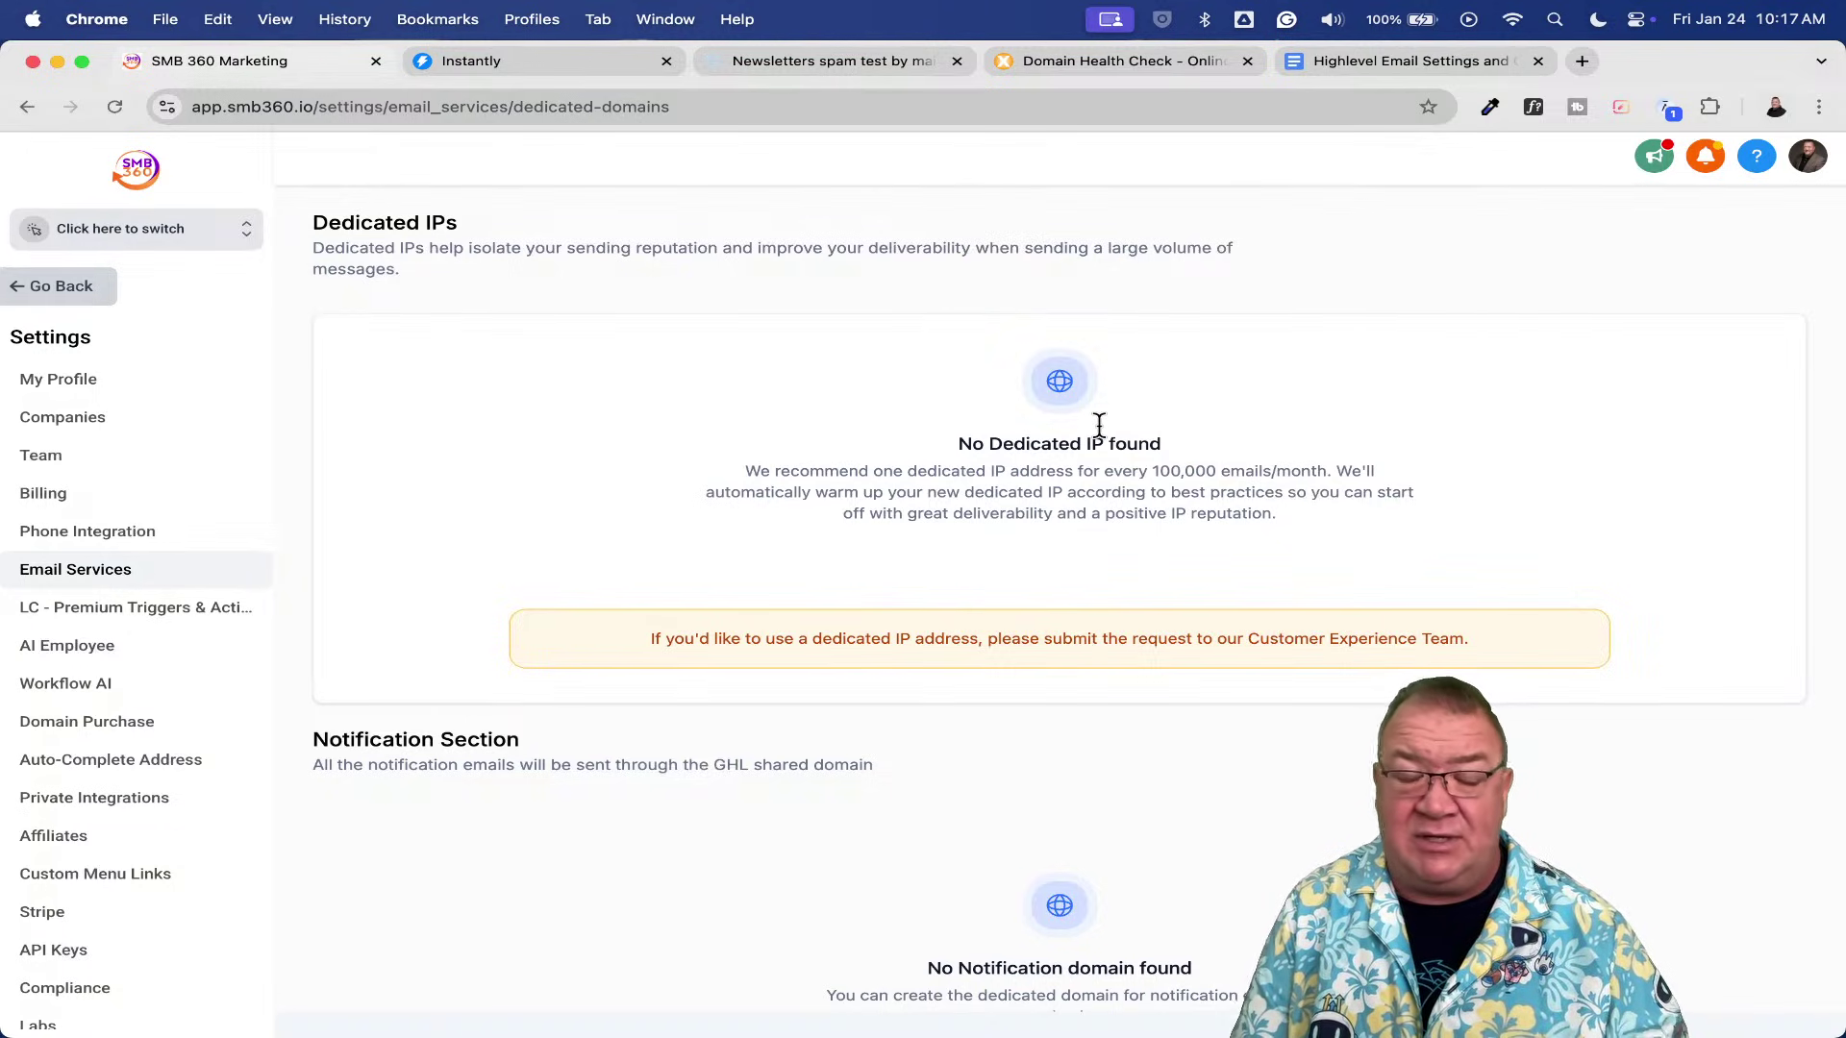
{"action": "scroll", "coordinate": [1099, 424], "scroll_direction": "down", "scroll_amount": 3}
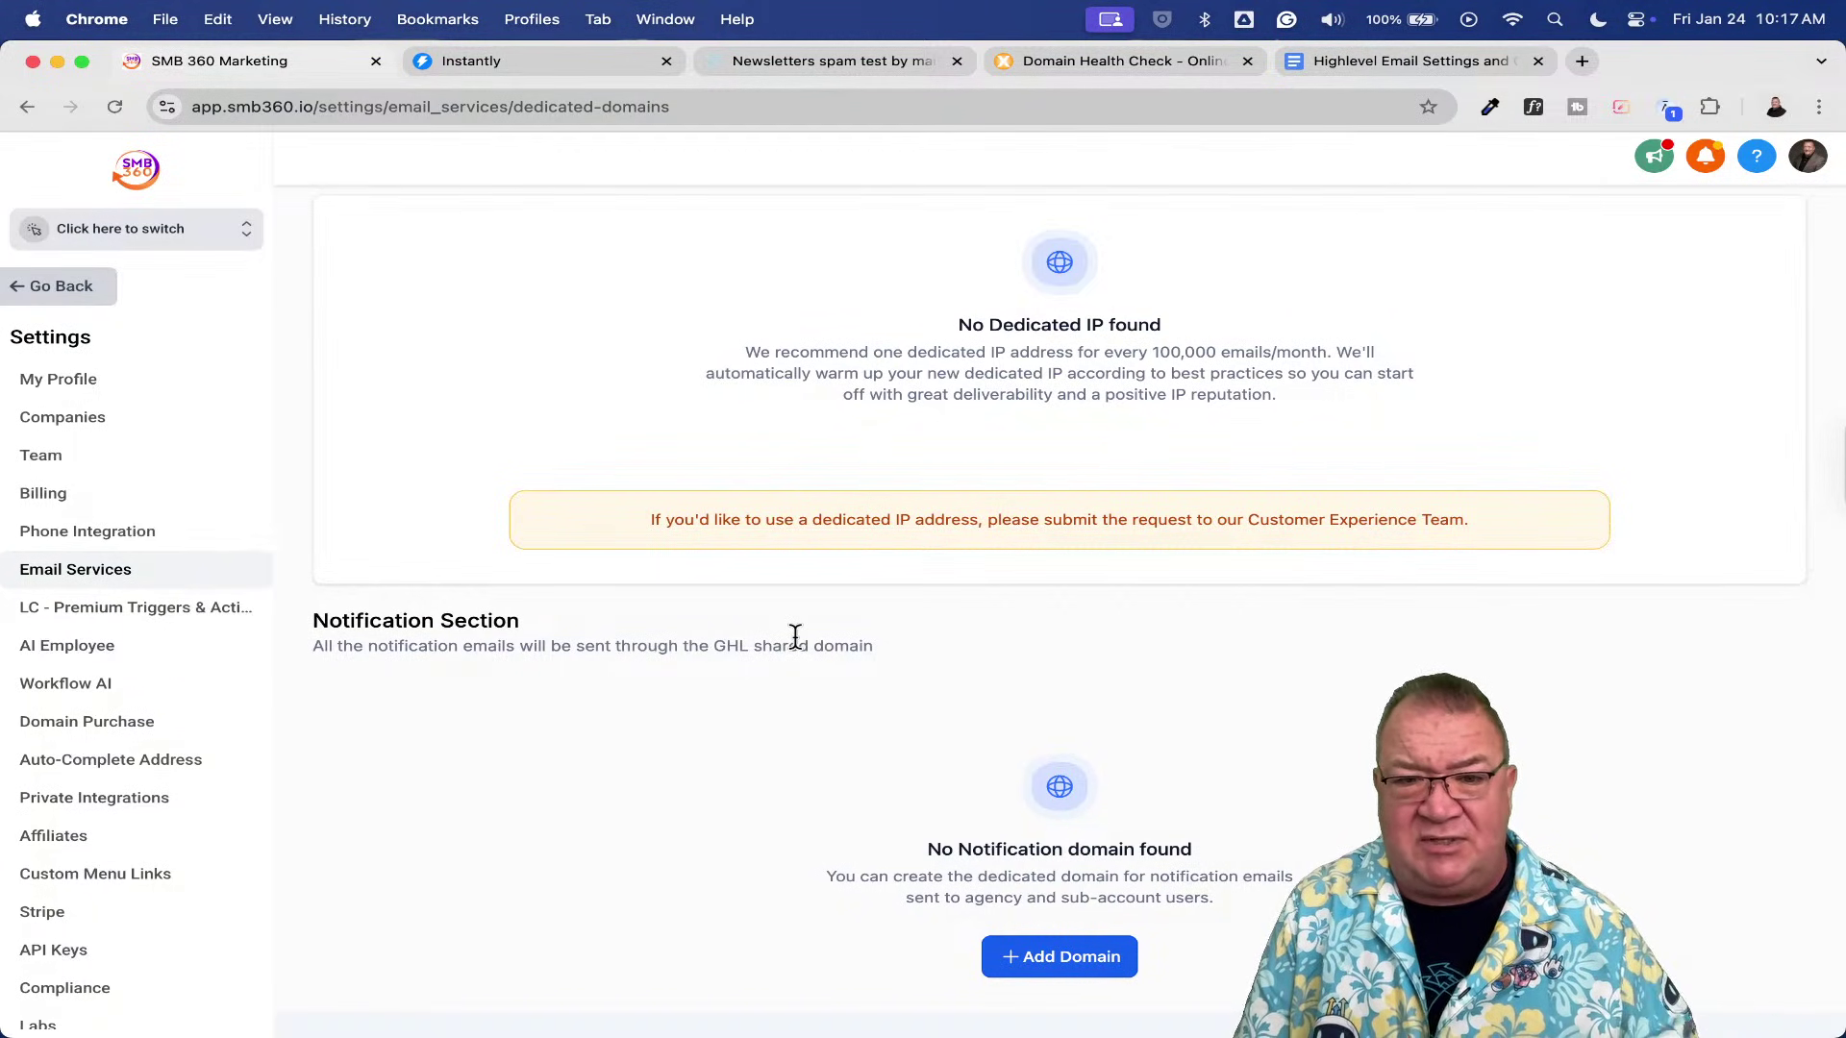
{"action": "scroll", "coordinate": [796, 636], "scroll_direction": "up", "scroll_amount": 5}
{"action": "scroll", "coordinate": [795, 636], "scroll_direction": "left", "scroll_amount": 3}
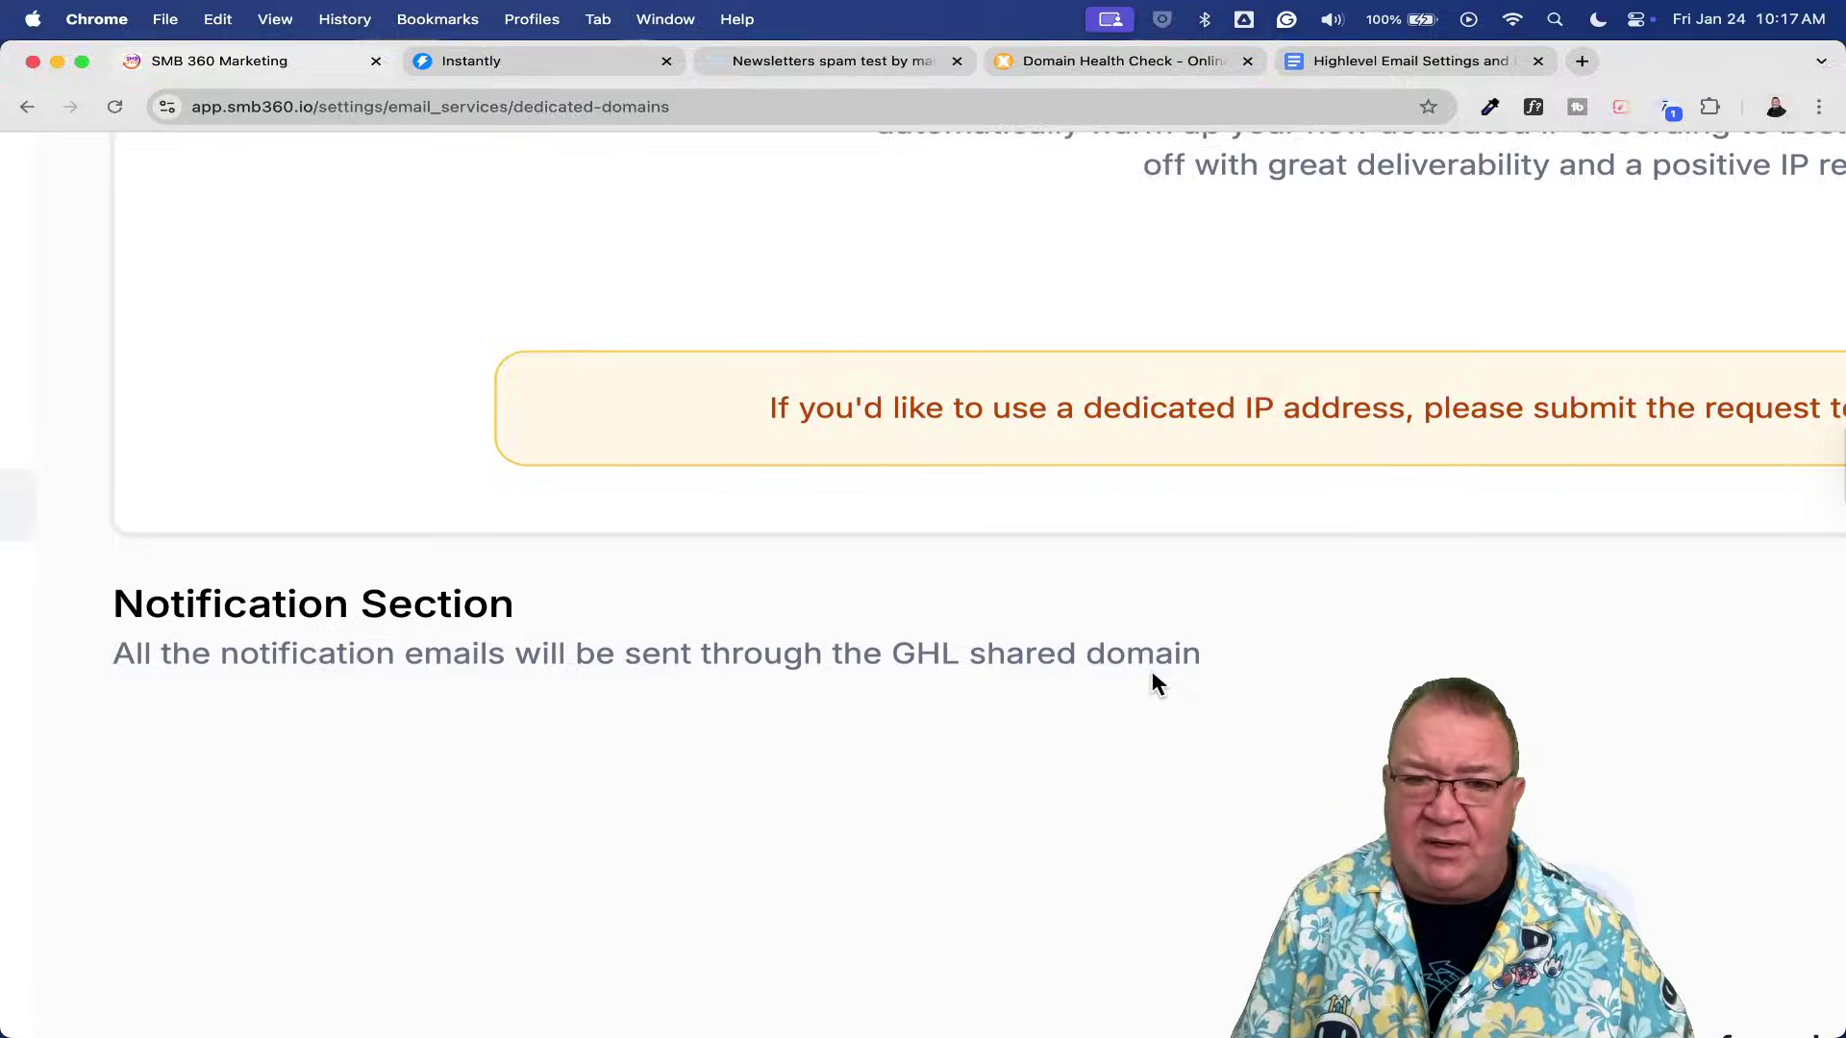
{"action": "scroll", "coordinate": [1153, 674], "scroll_direction": "down", "scroll_amount": 5}
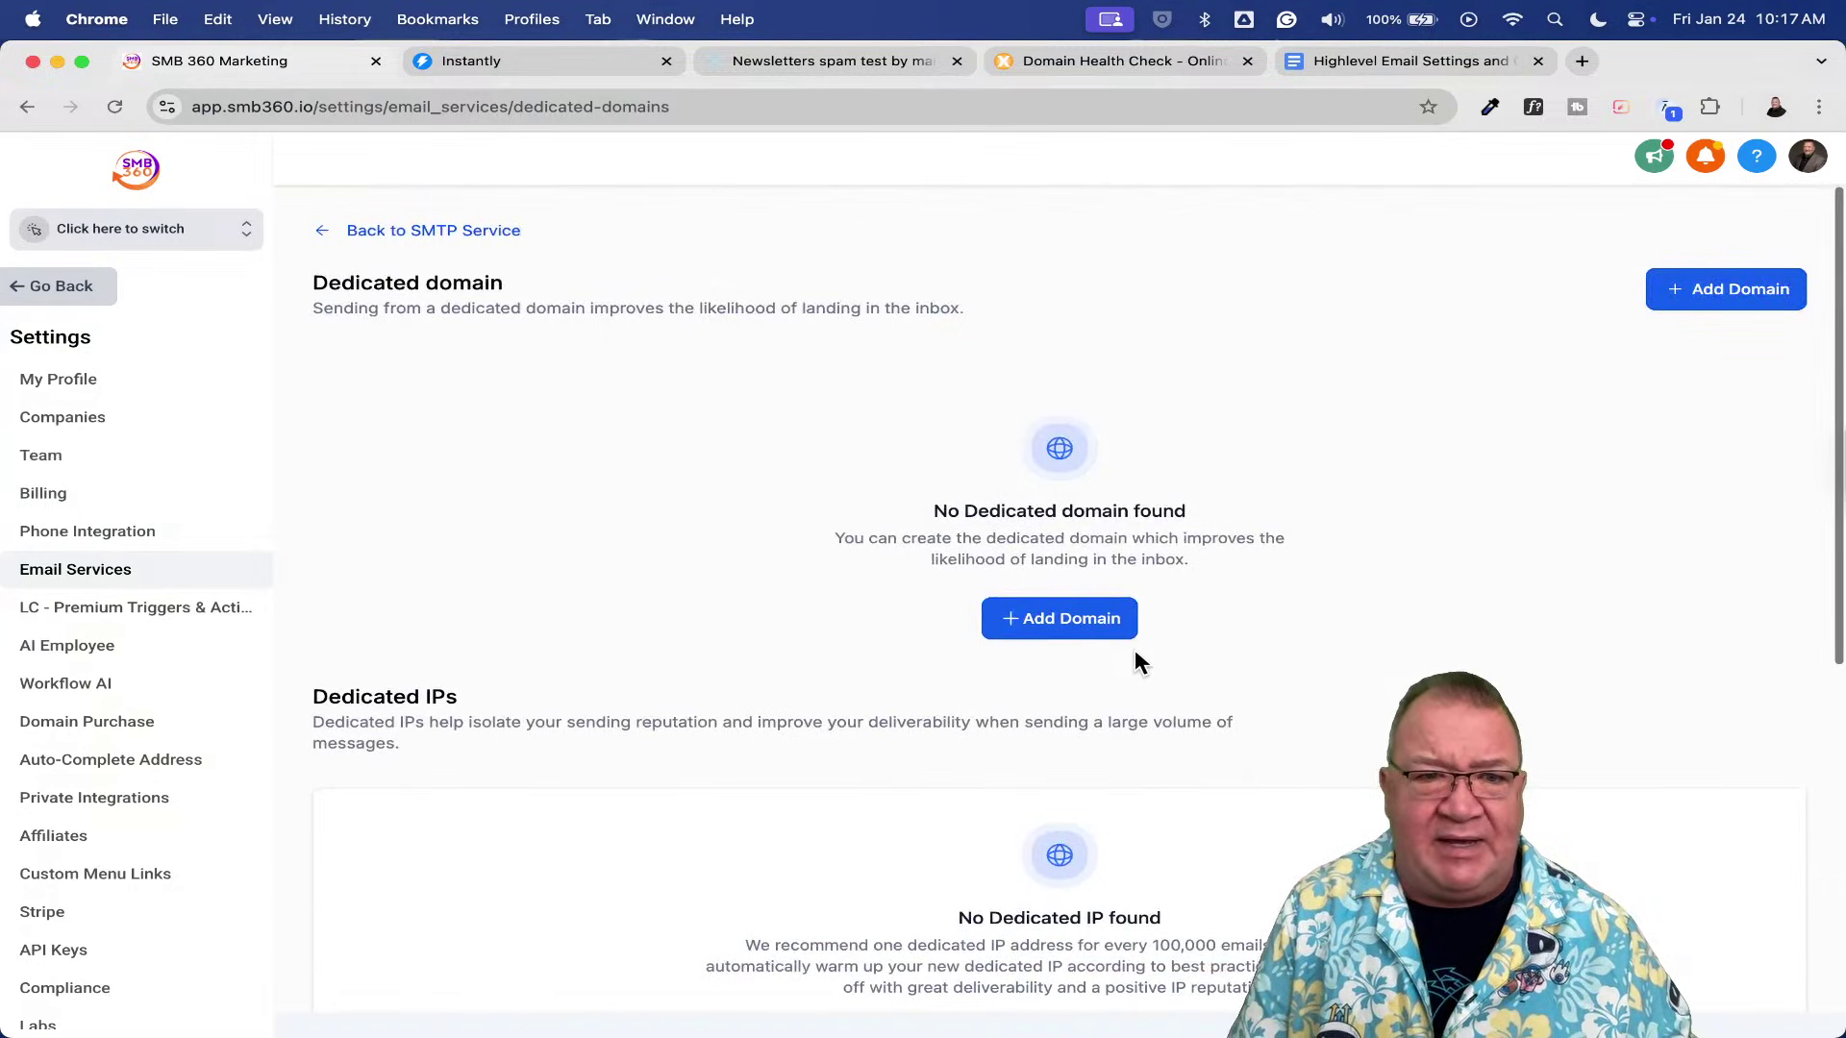
- Review the Location Settings list of 22 locations, then move to Advanced Settings
{"action": "left_click", "coordinate": [420, 232]}
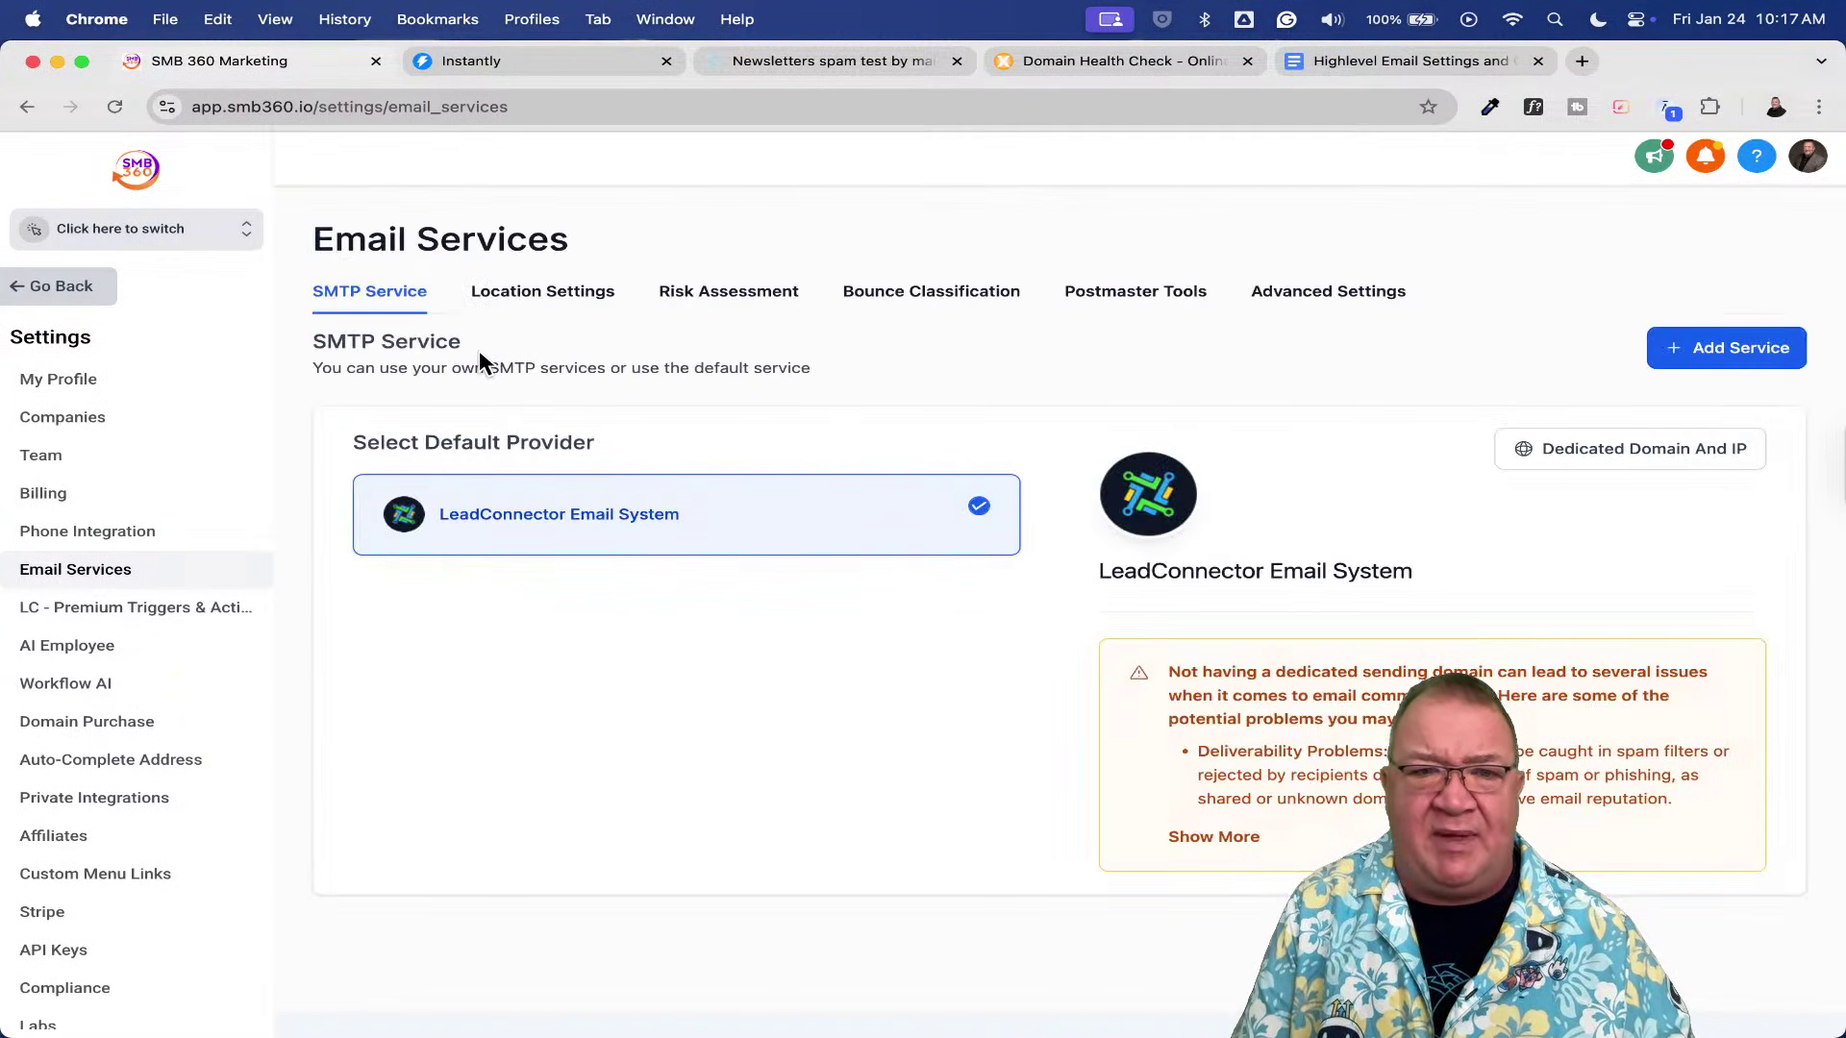
{"action": "left_click", "coordinate": [515, 301]}
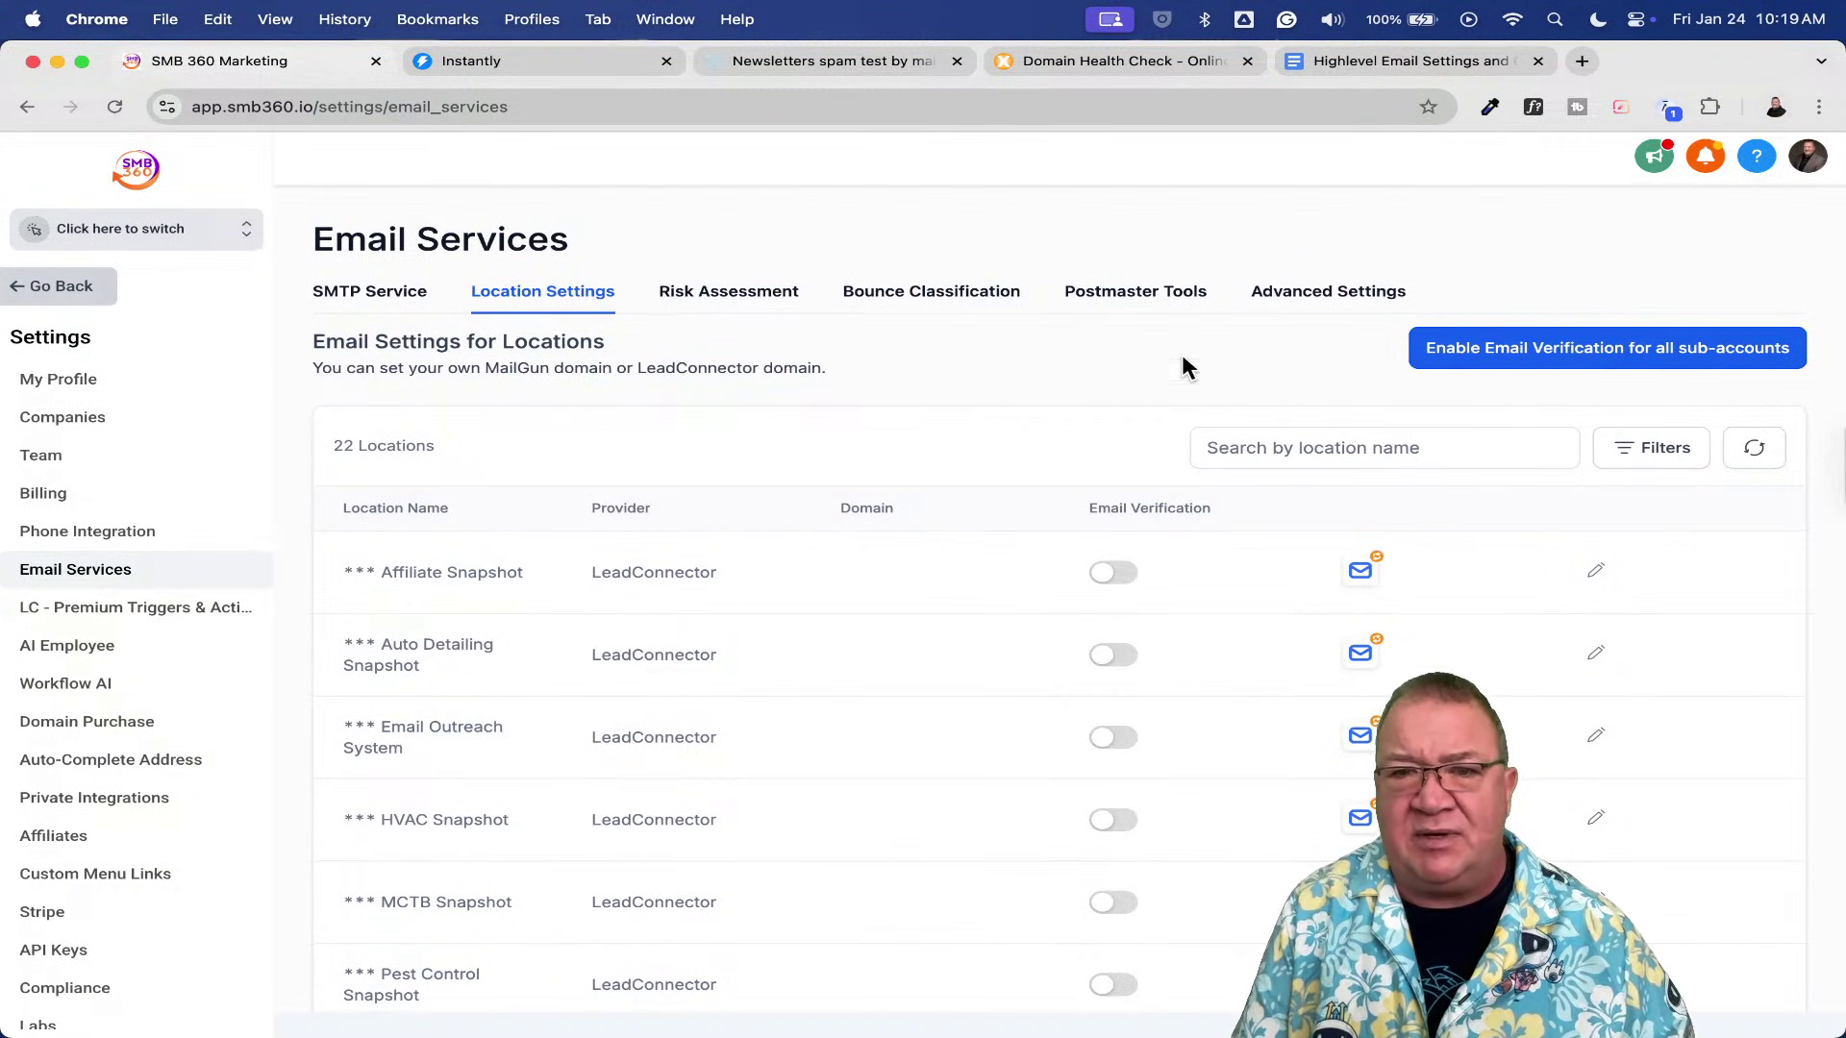
{"action": "left_click", "coordinate": [1314, 301]}
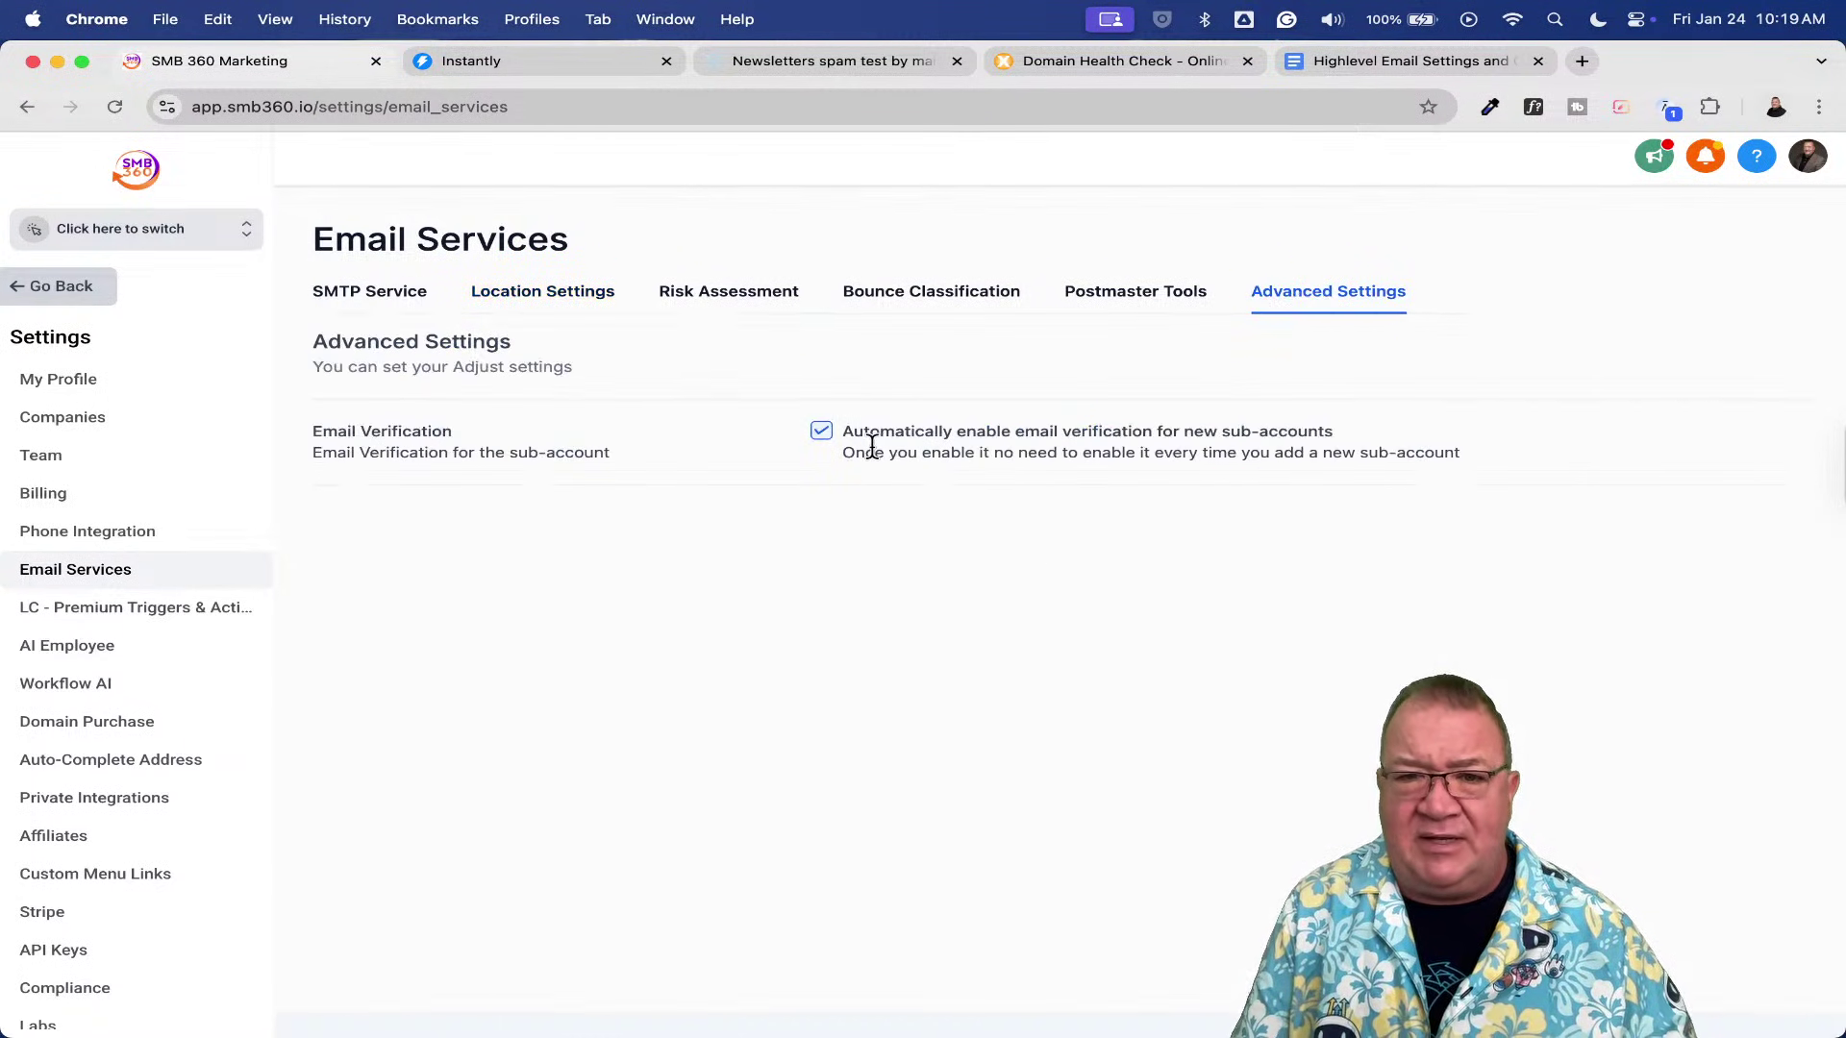
- Uncheck 'Automatically enable email verification for new sub-accounts' and dismiss the Success toast
{"action": "scroll", "coordinate": [872, 448], "scroll_direction": "up", "scroll_amount": 5}
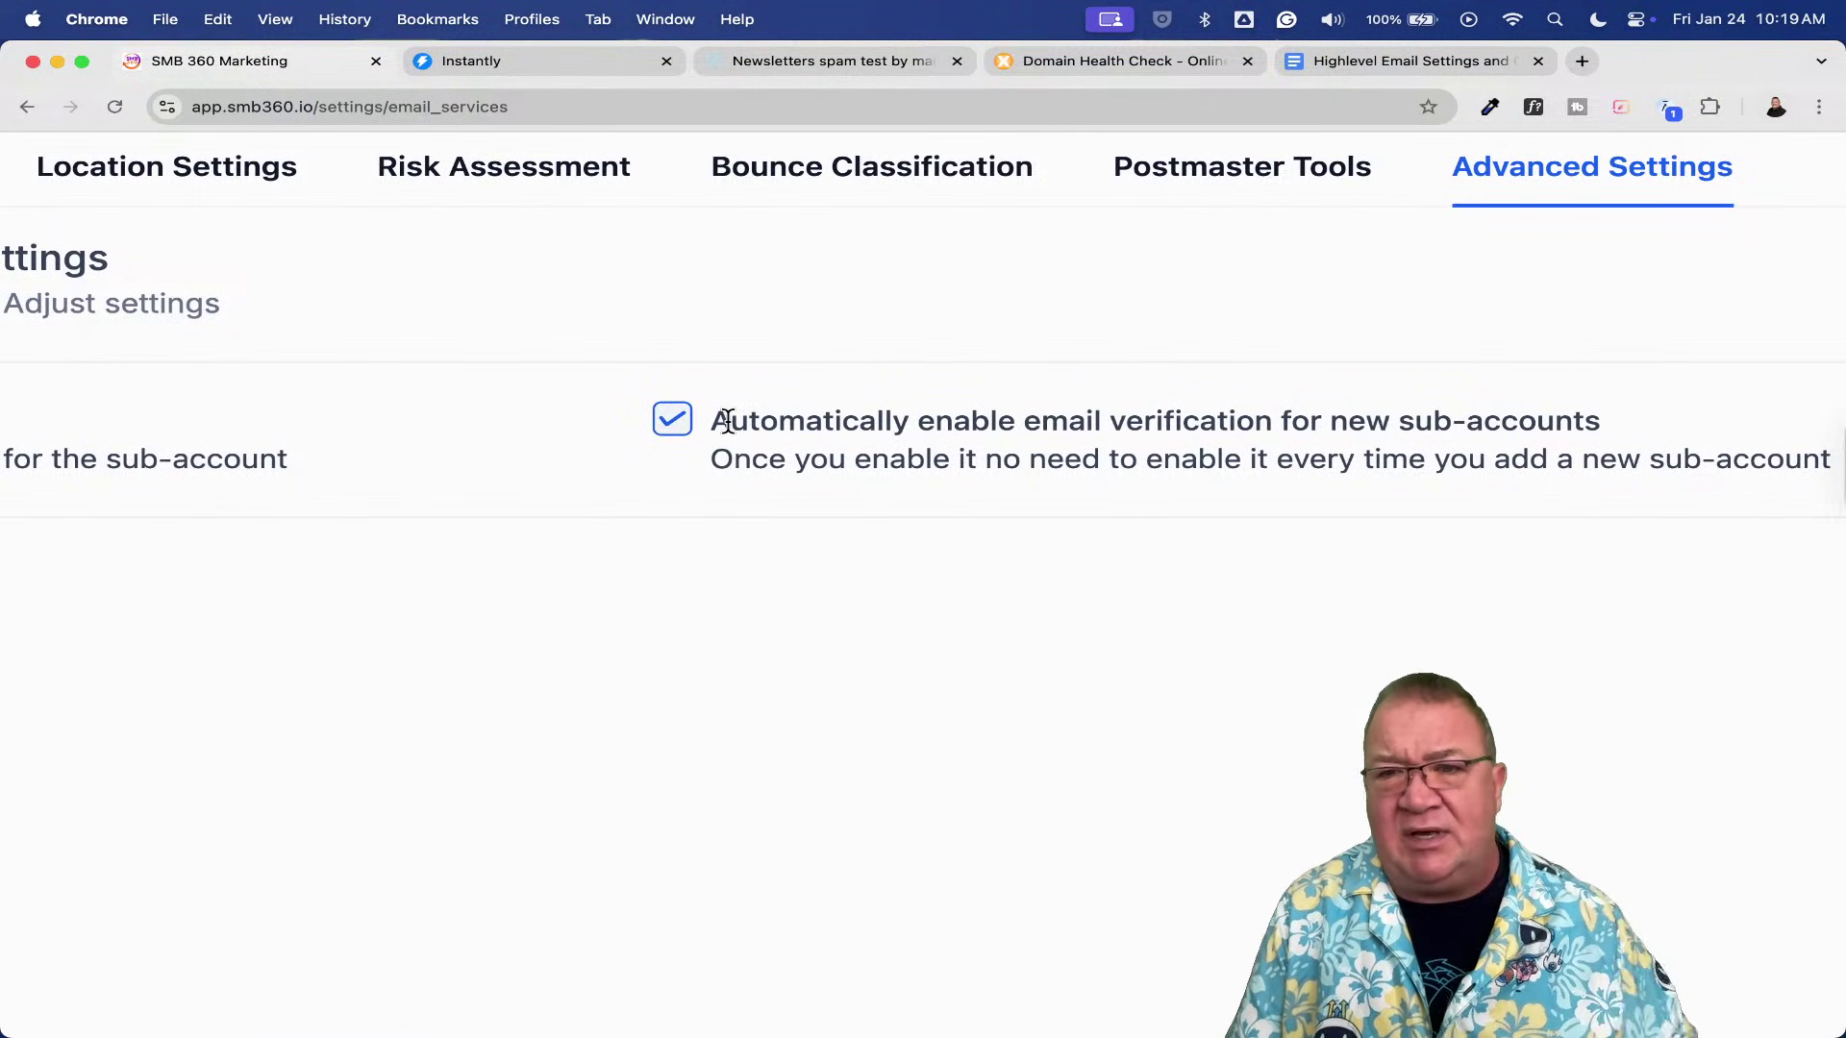
{"action": "left_click", "coordinate": [677, 433]}
{"action": "scroll", "coordinate": [677, 432], "scroll_direction": "down", "scroll_amount": 5}
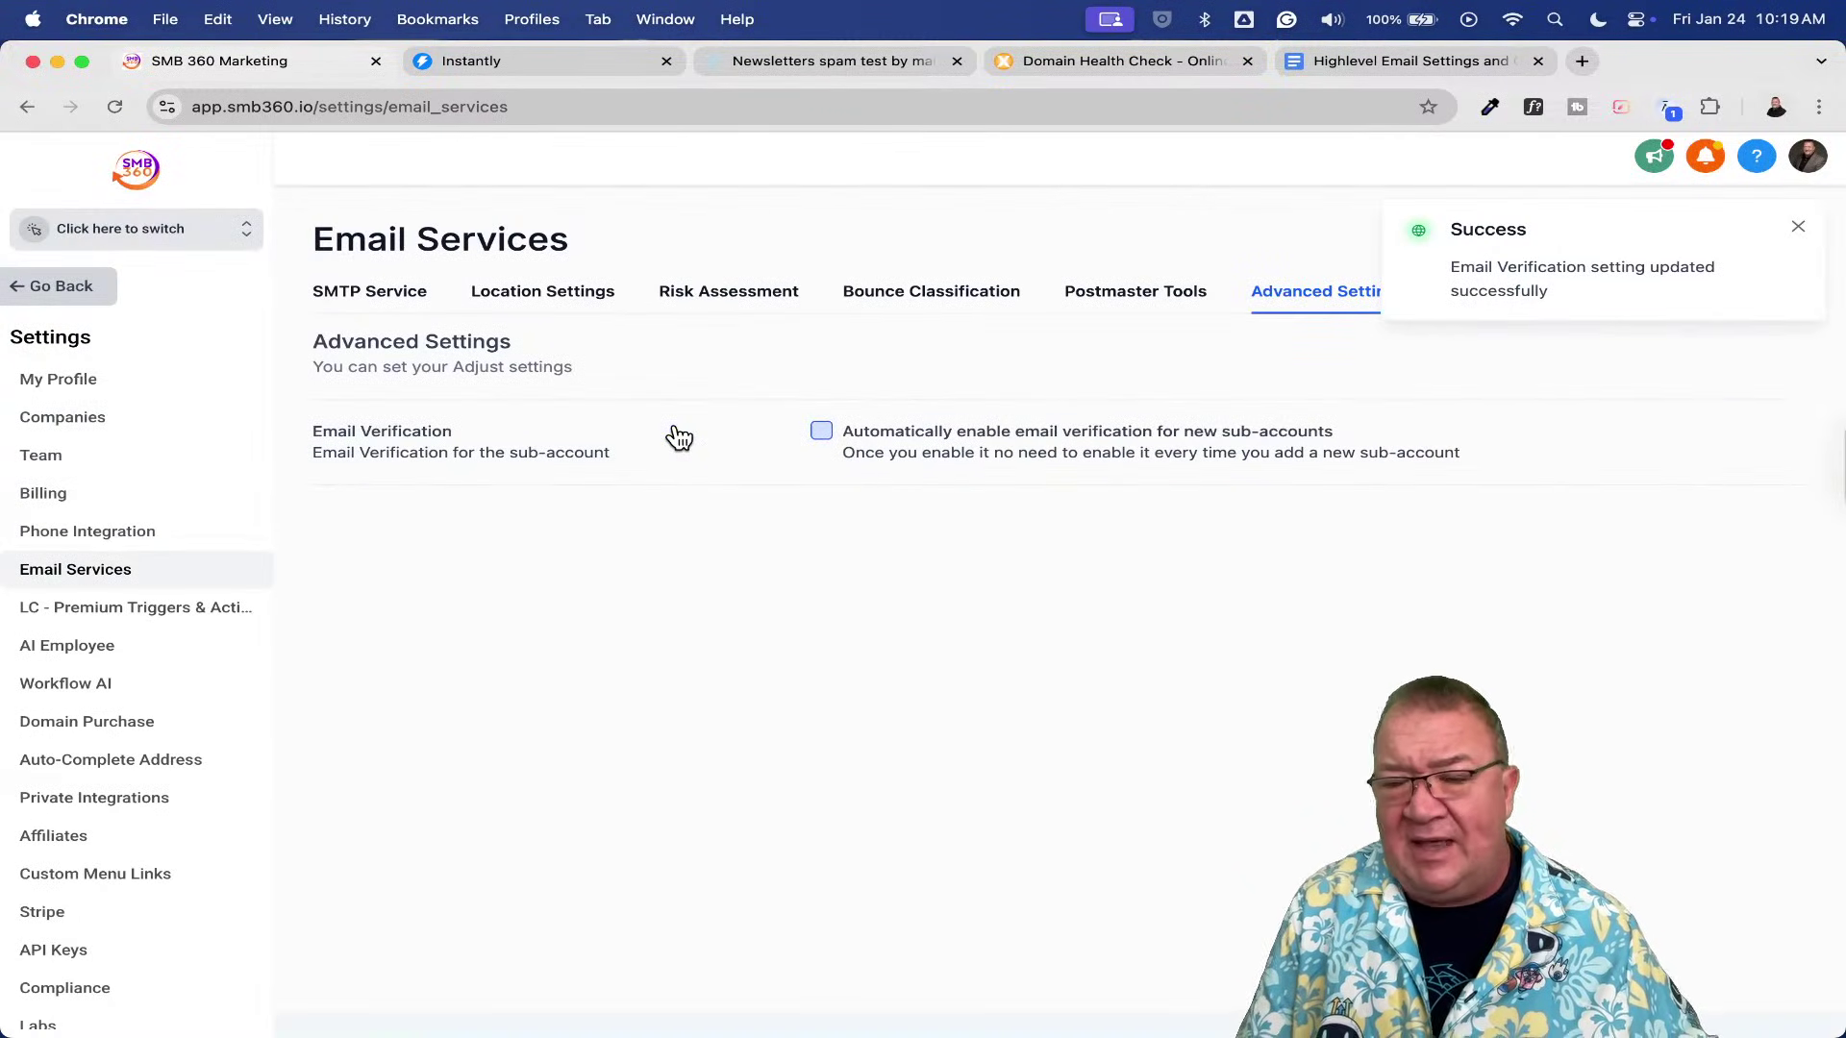
{"action": "left_click", "coordinate": [1797, 227]}
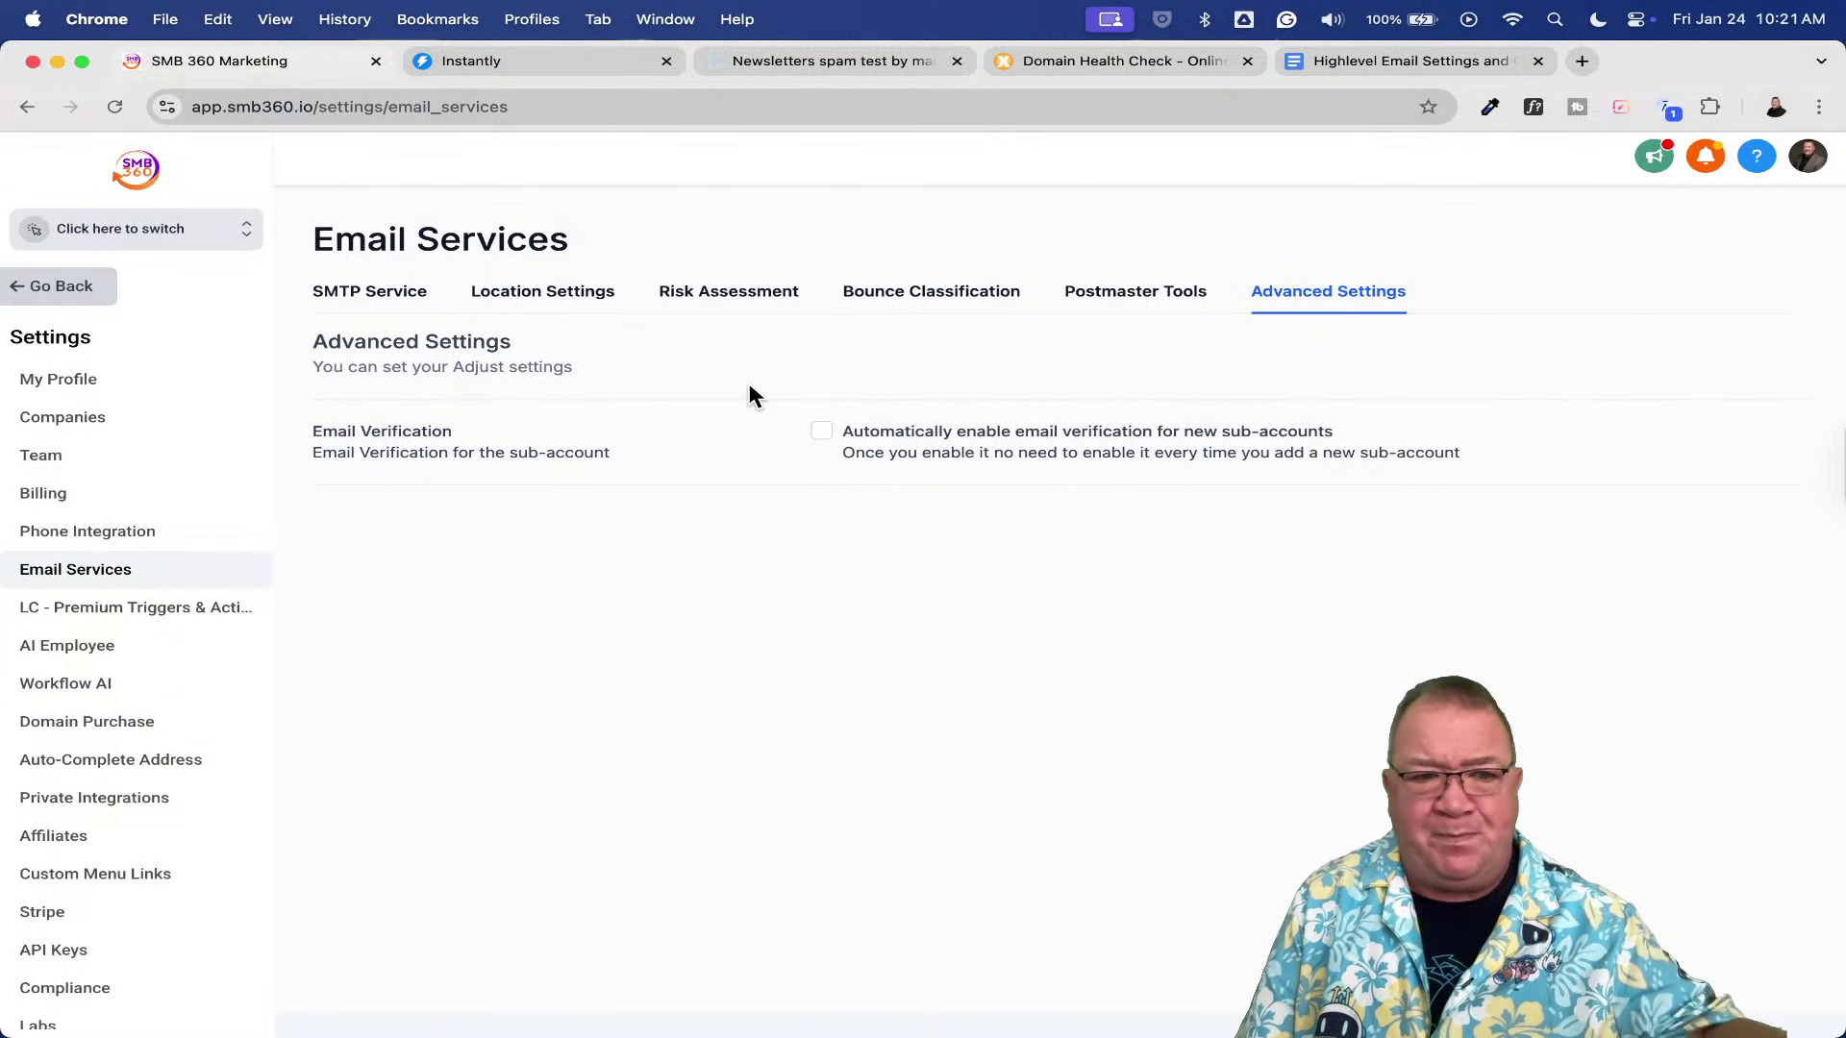
{"action": "left_click", "coordinate": [204, 243]}
- Switch into the Fresh Flow HVAC sub-account and start a new browser tab
{"action": "left_click", "coordinate": [430, 343]}
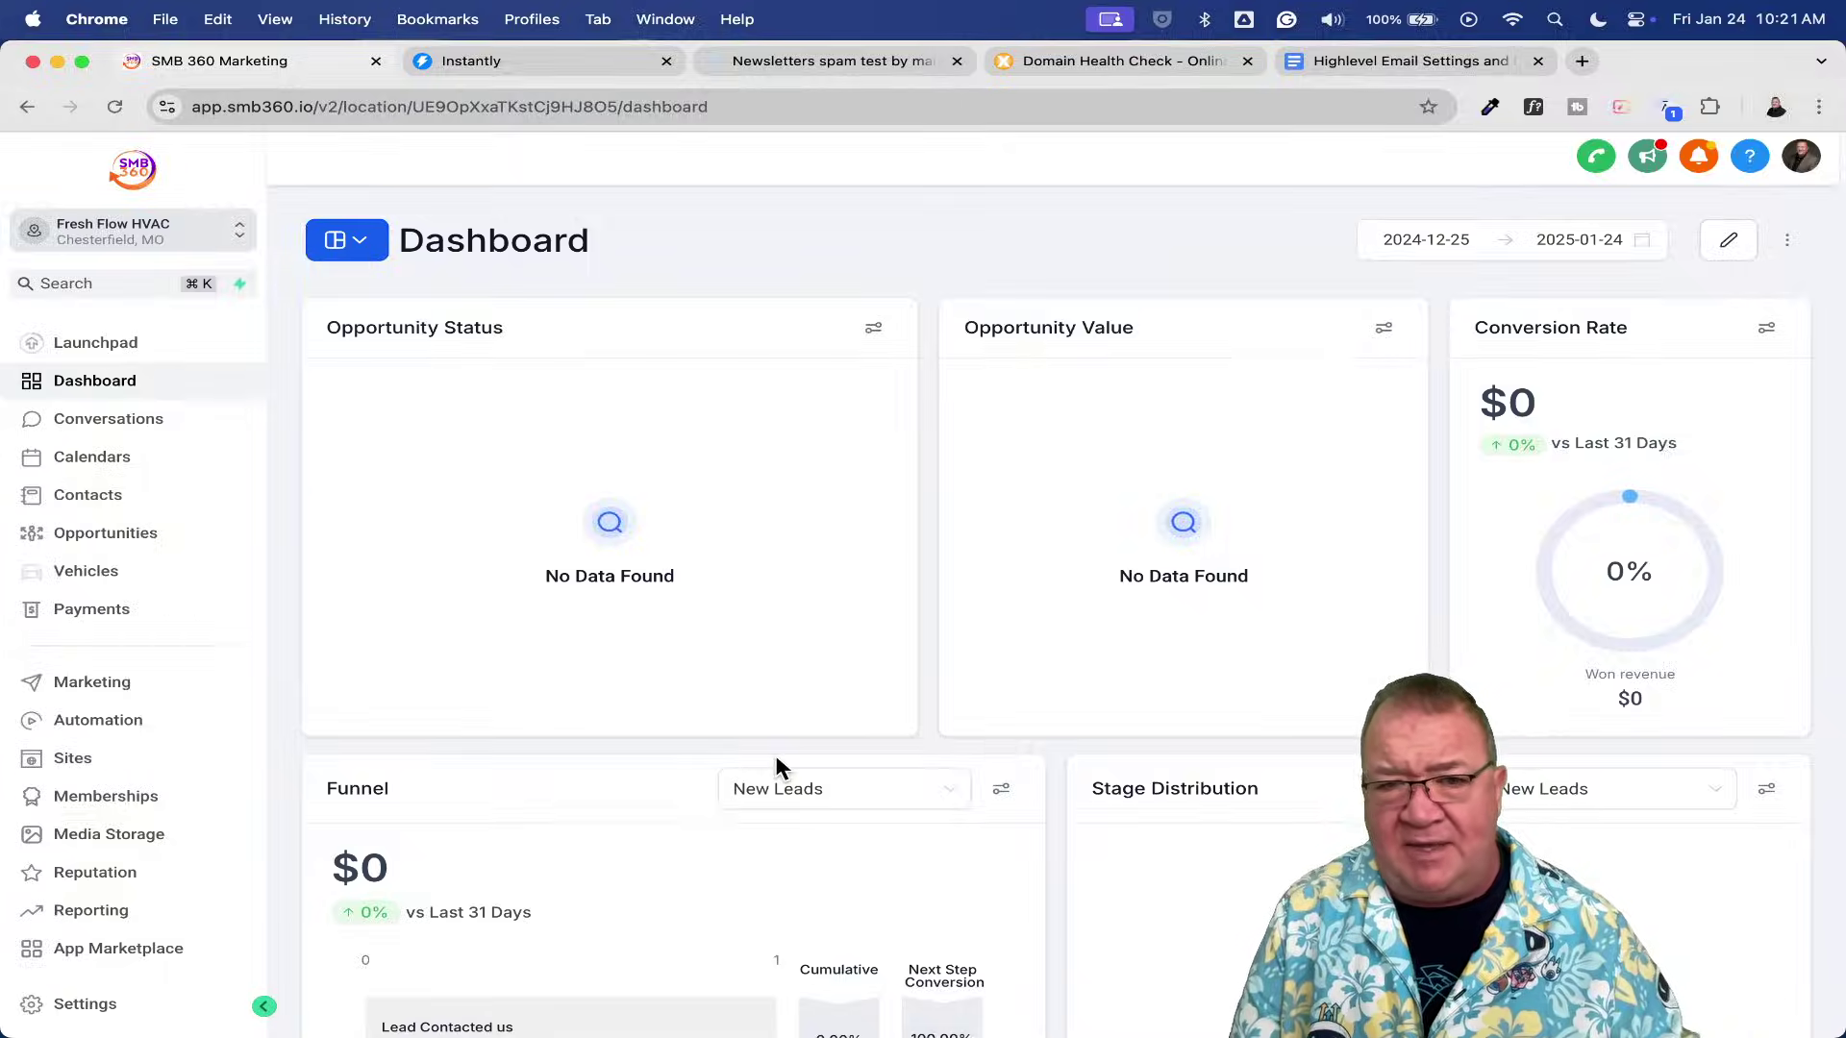
{"action": "key", "text": "super+t"}
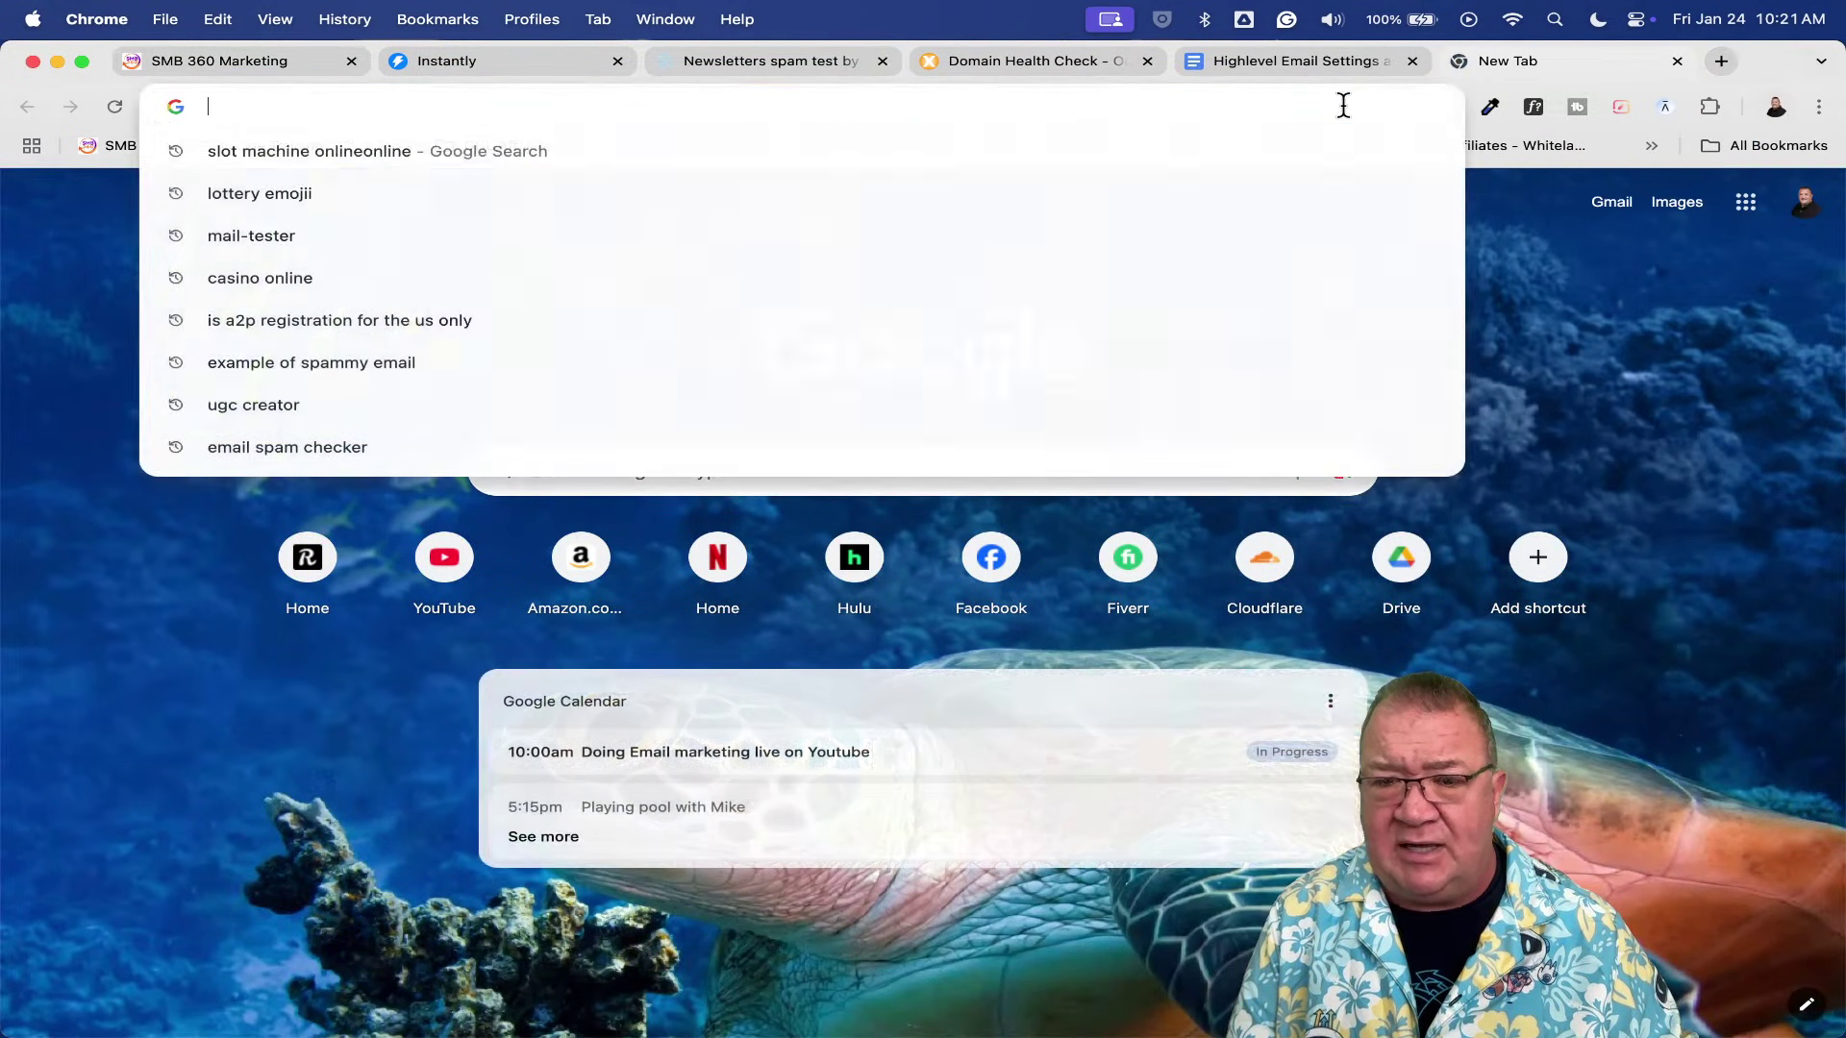
- Load freshflowhvac.com, browse its homepage, close the floating widget and the tab
{"action": "type", "text": "fgresh"}
{"action": "key", "text": "BackSpace"}
{"action": "key", "text": "BackSpace"}
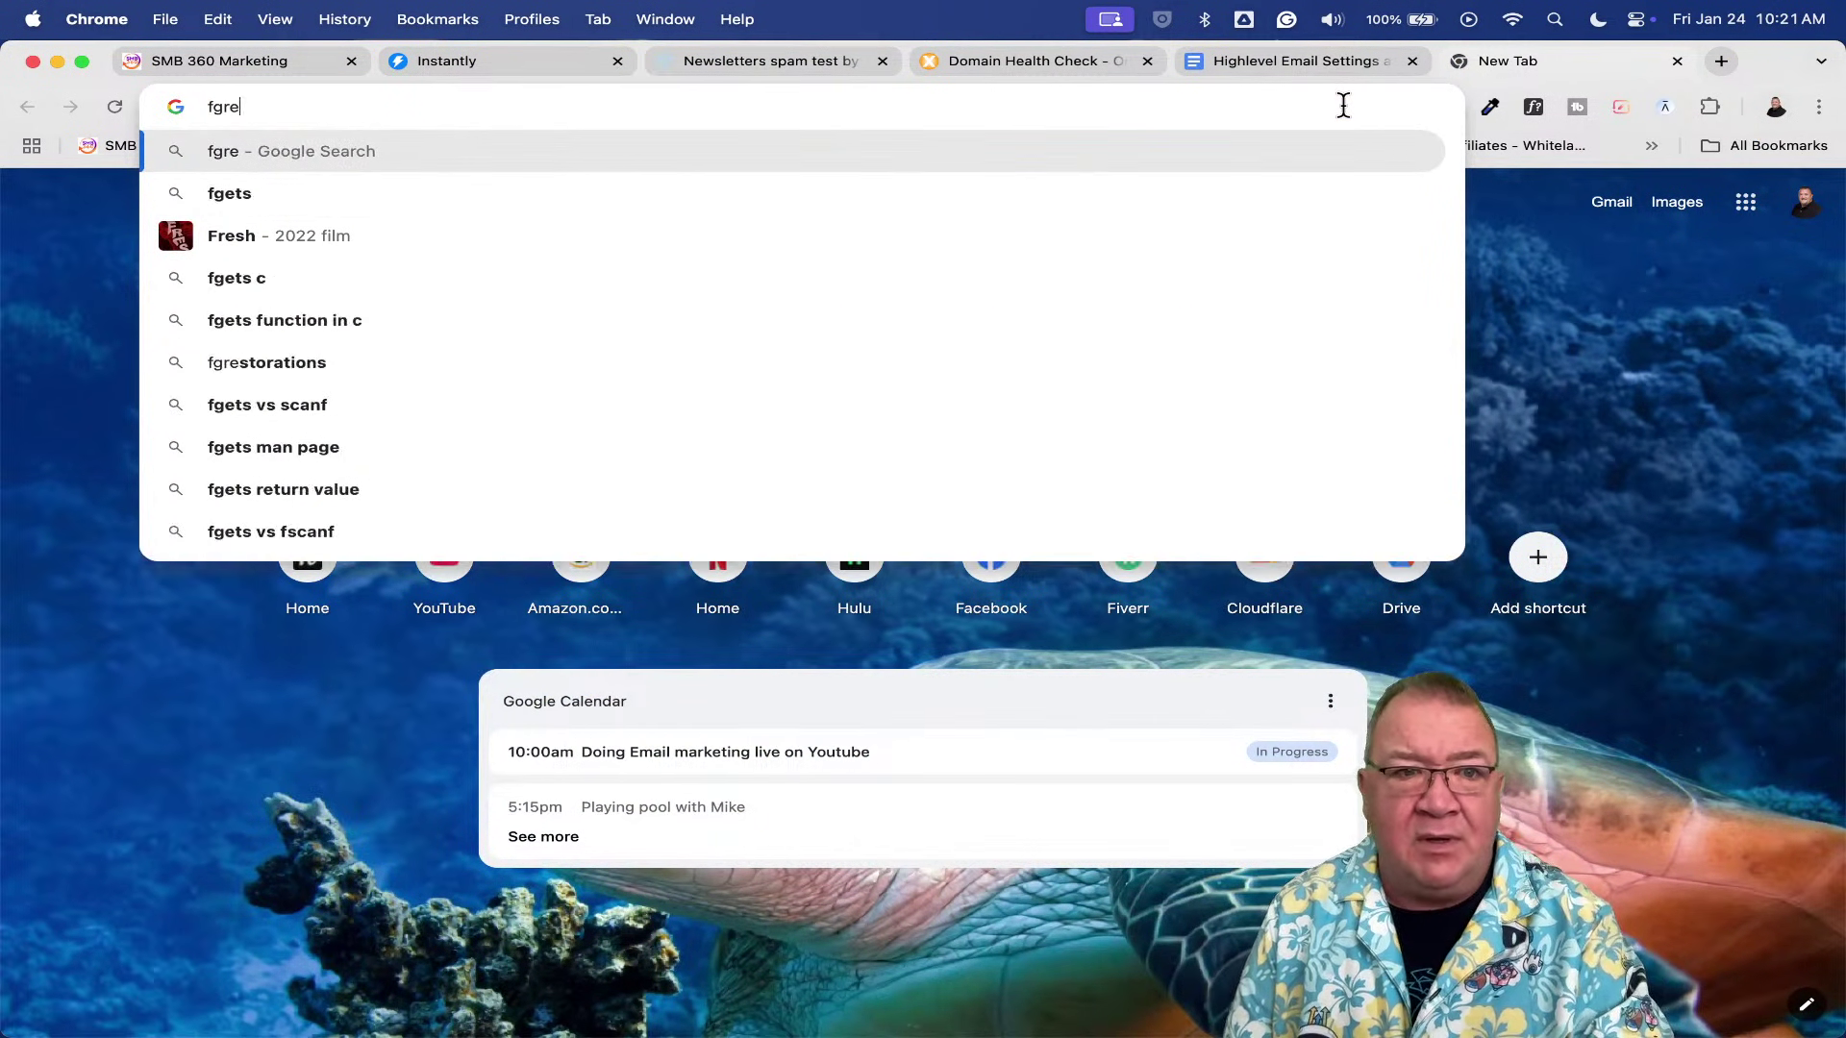
{"action": "key", "text": "BackSpace"}
{"action": "key", "text": "BackSpace"}
{"action": "key", "text": "BackSpace"}
{"action": "type", "text": "resh"}
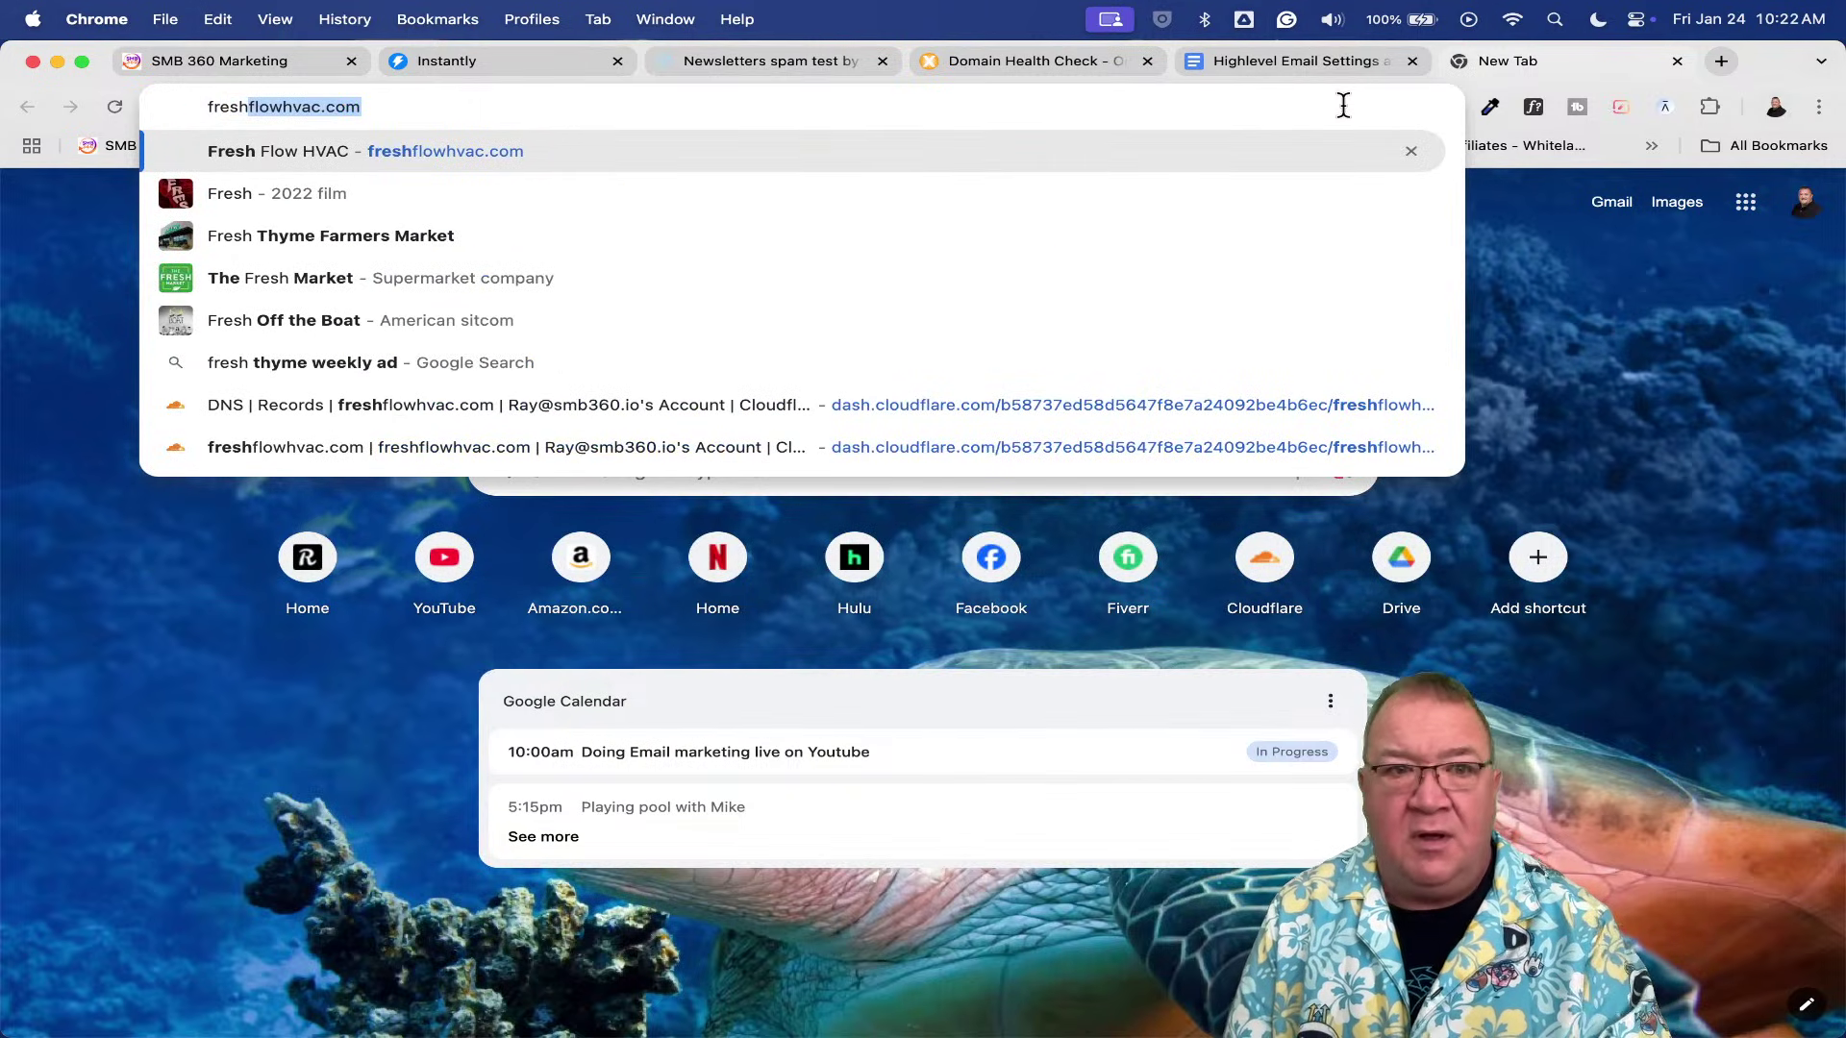
{"action": "key", "text": "Return"}
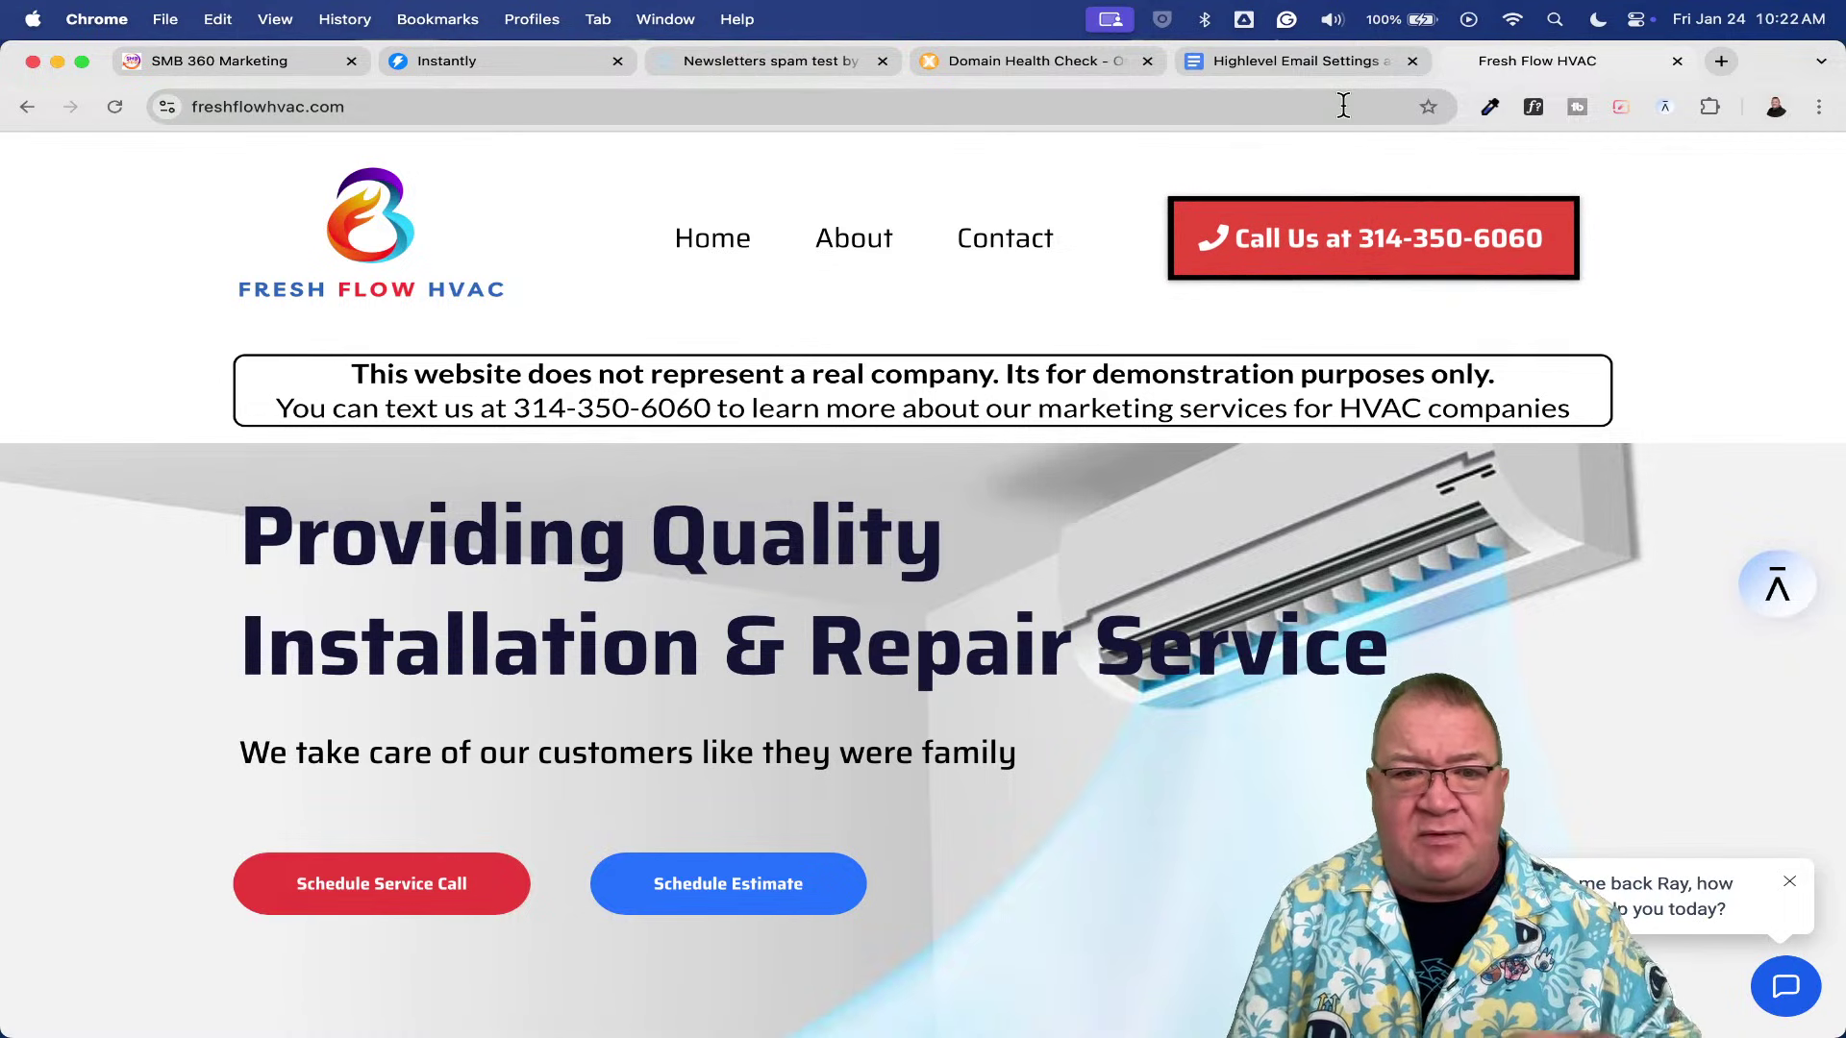
{"action": "scroll", "coordinate": [1230, 610], "scroll_direction": "down", "scroll_amount": 5}
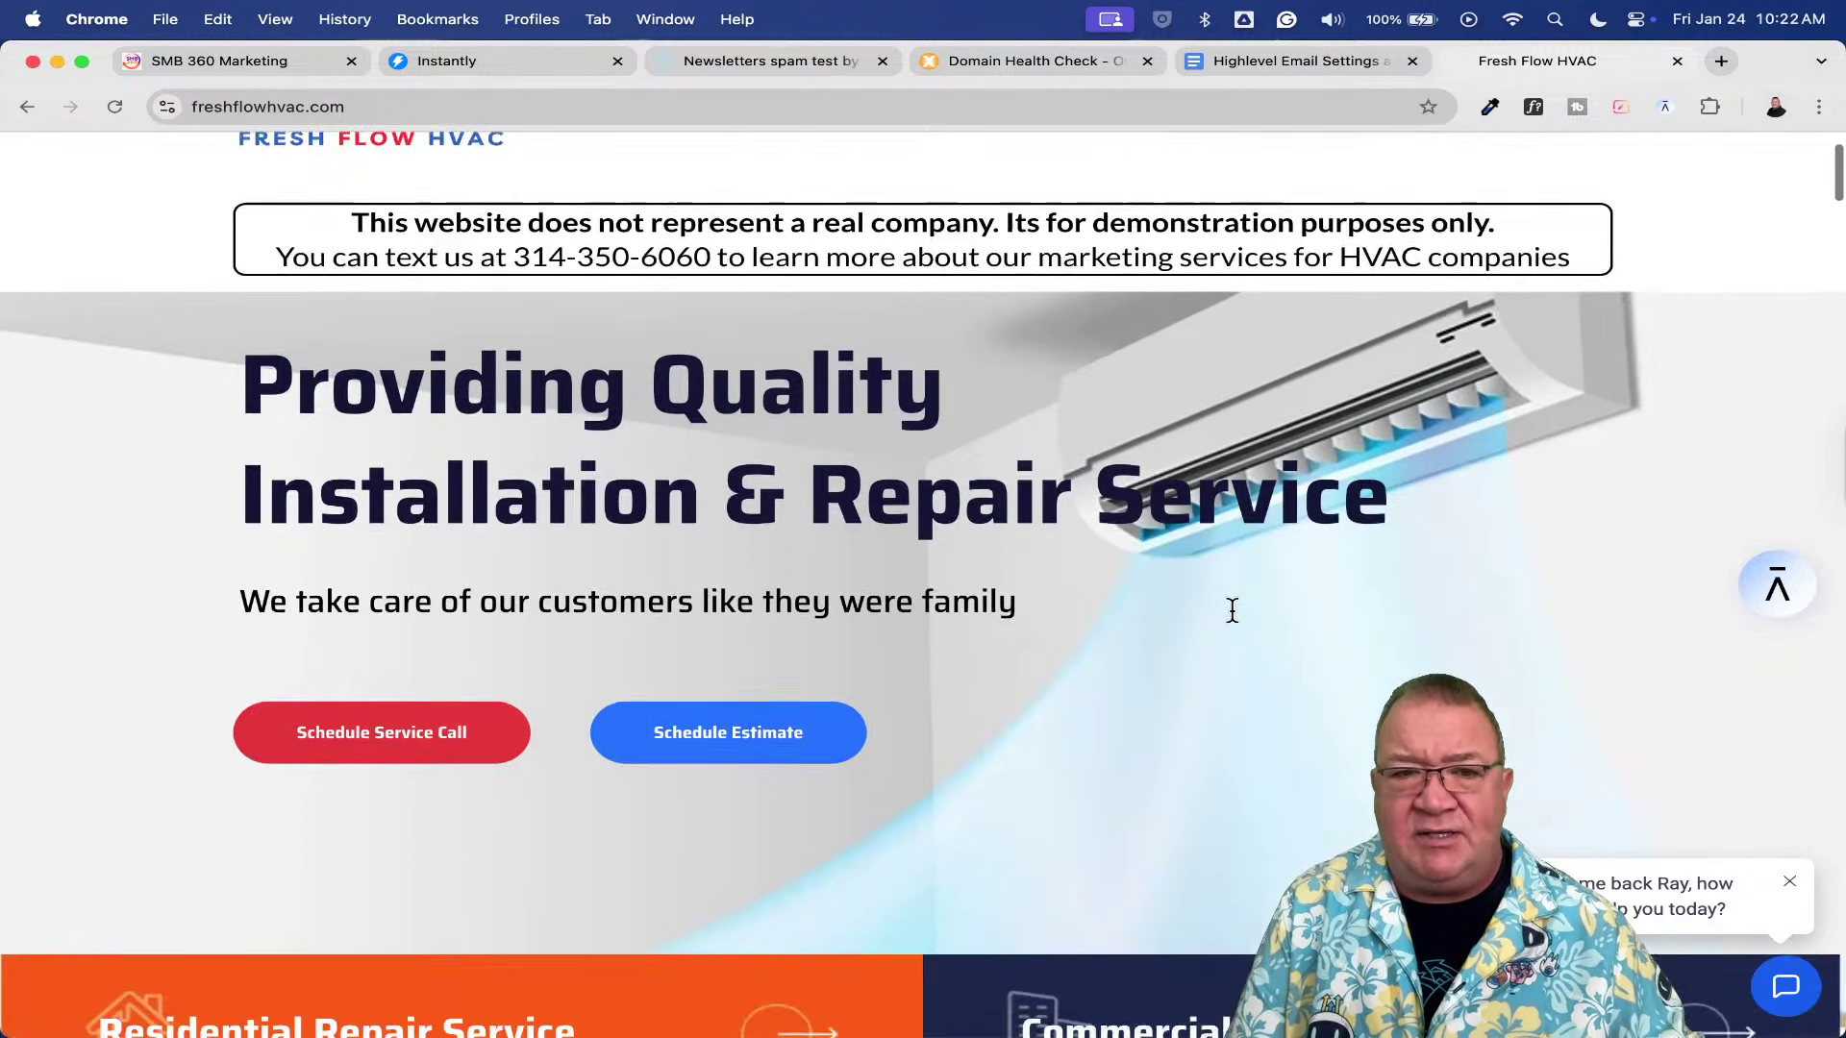
{"action": "scroll", "coordinate": [1231, 609], "scroll_direction": "up", "scroll_amount": 5}
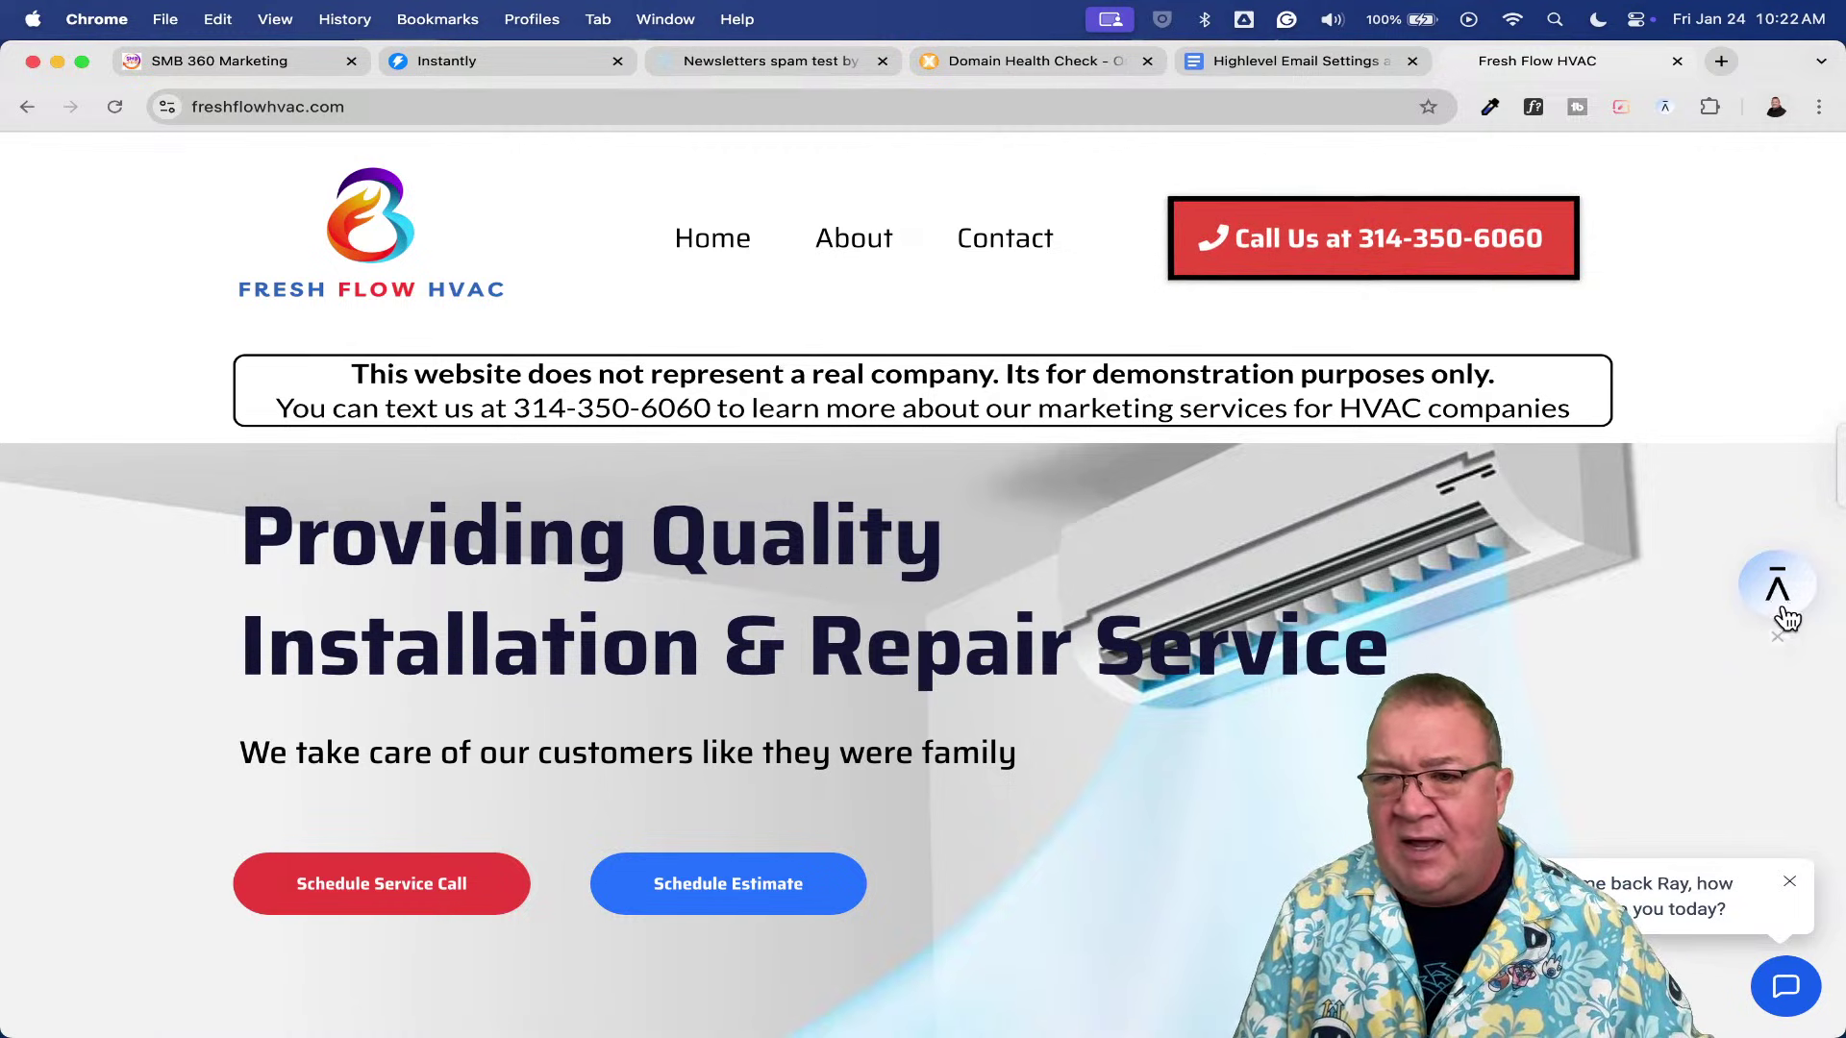
{"action": "left_click", "coordinate": [1777, 642]}
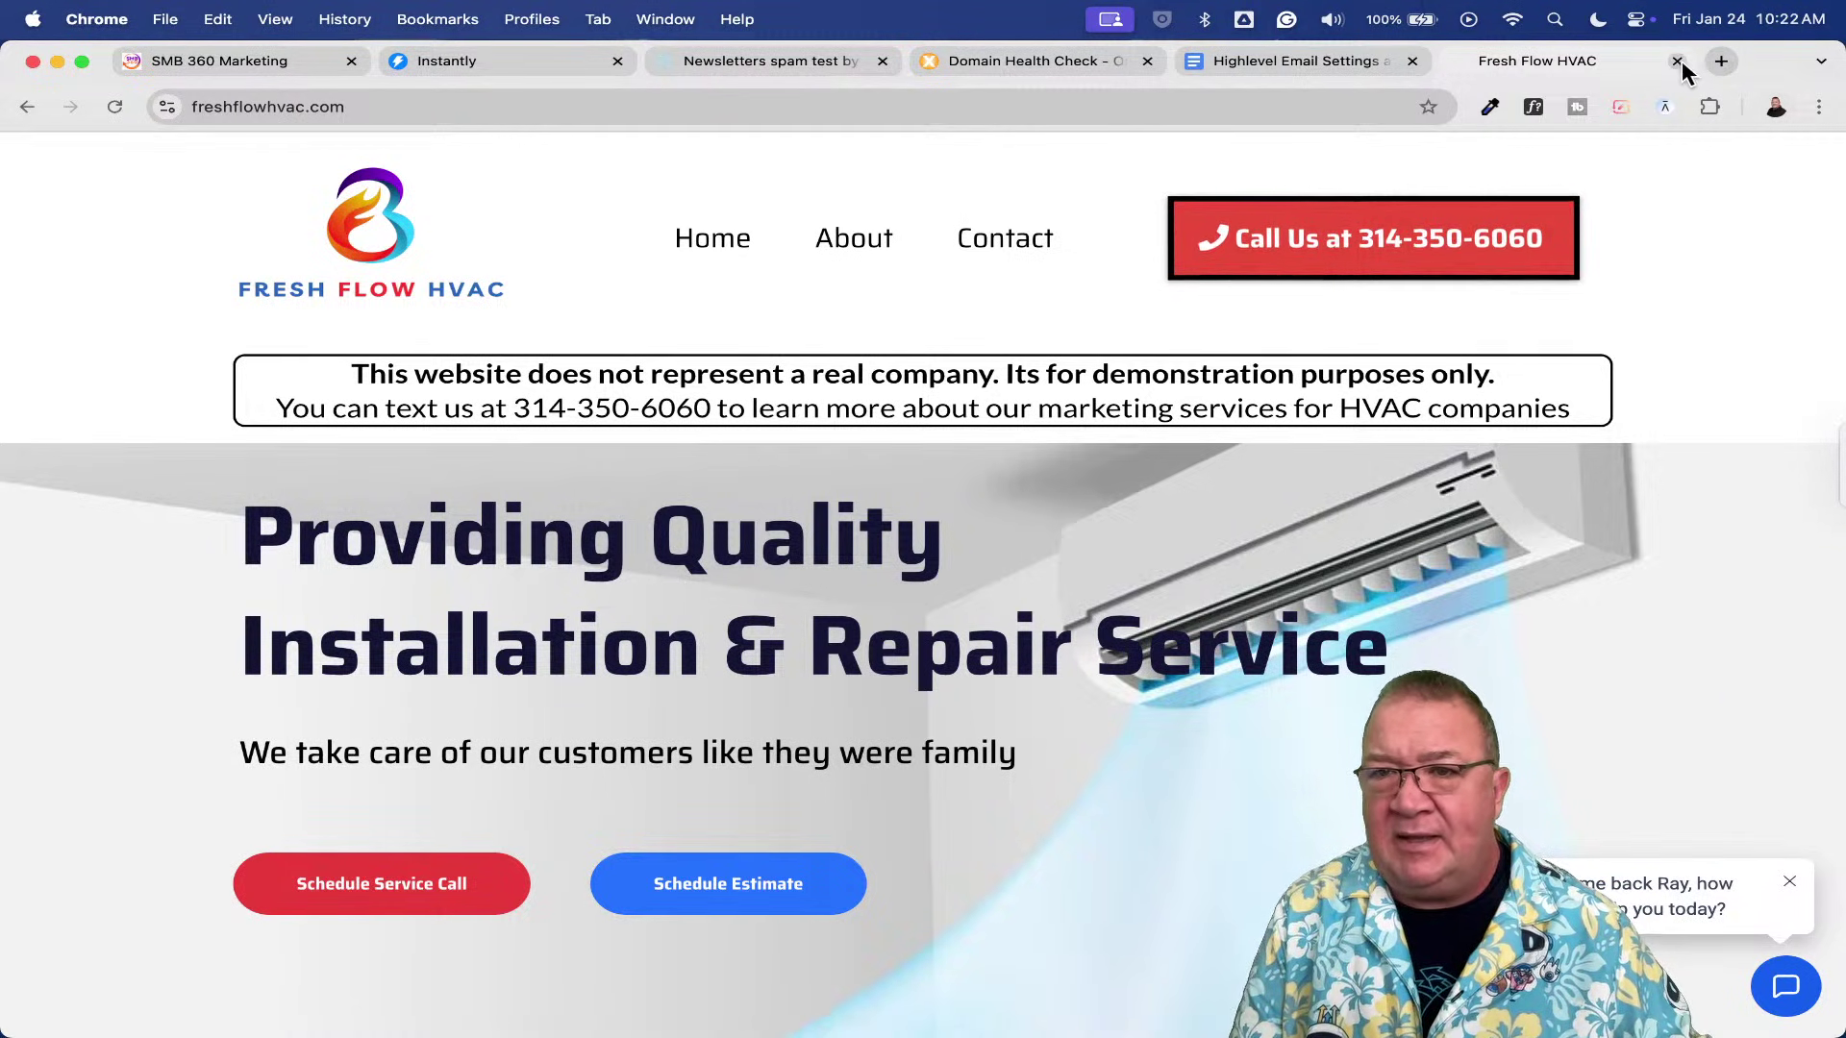
{"action": "left_click", "coordinate": [1678, 60]}
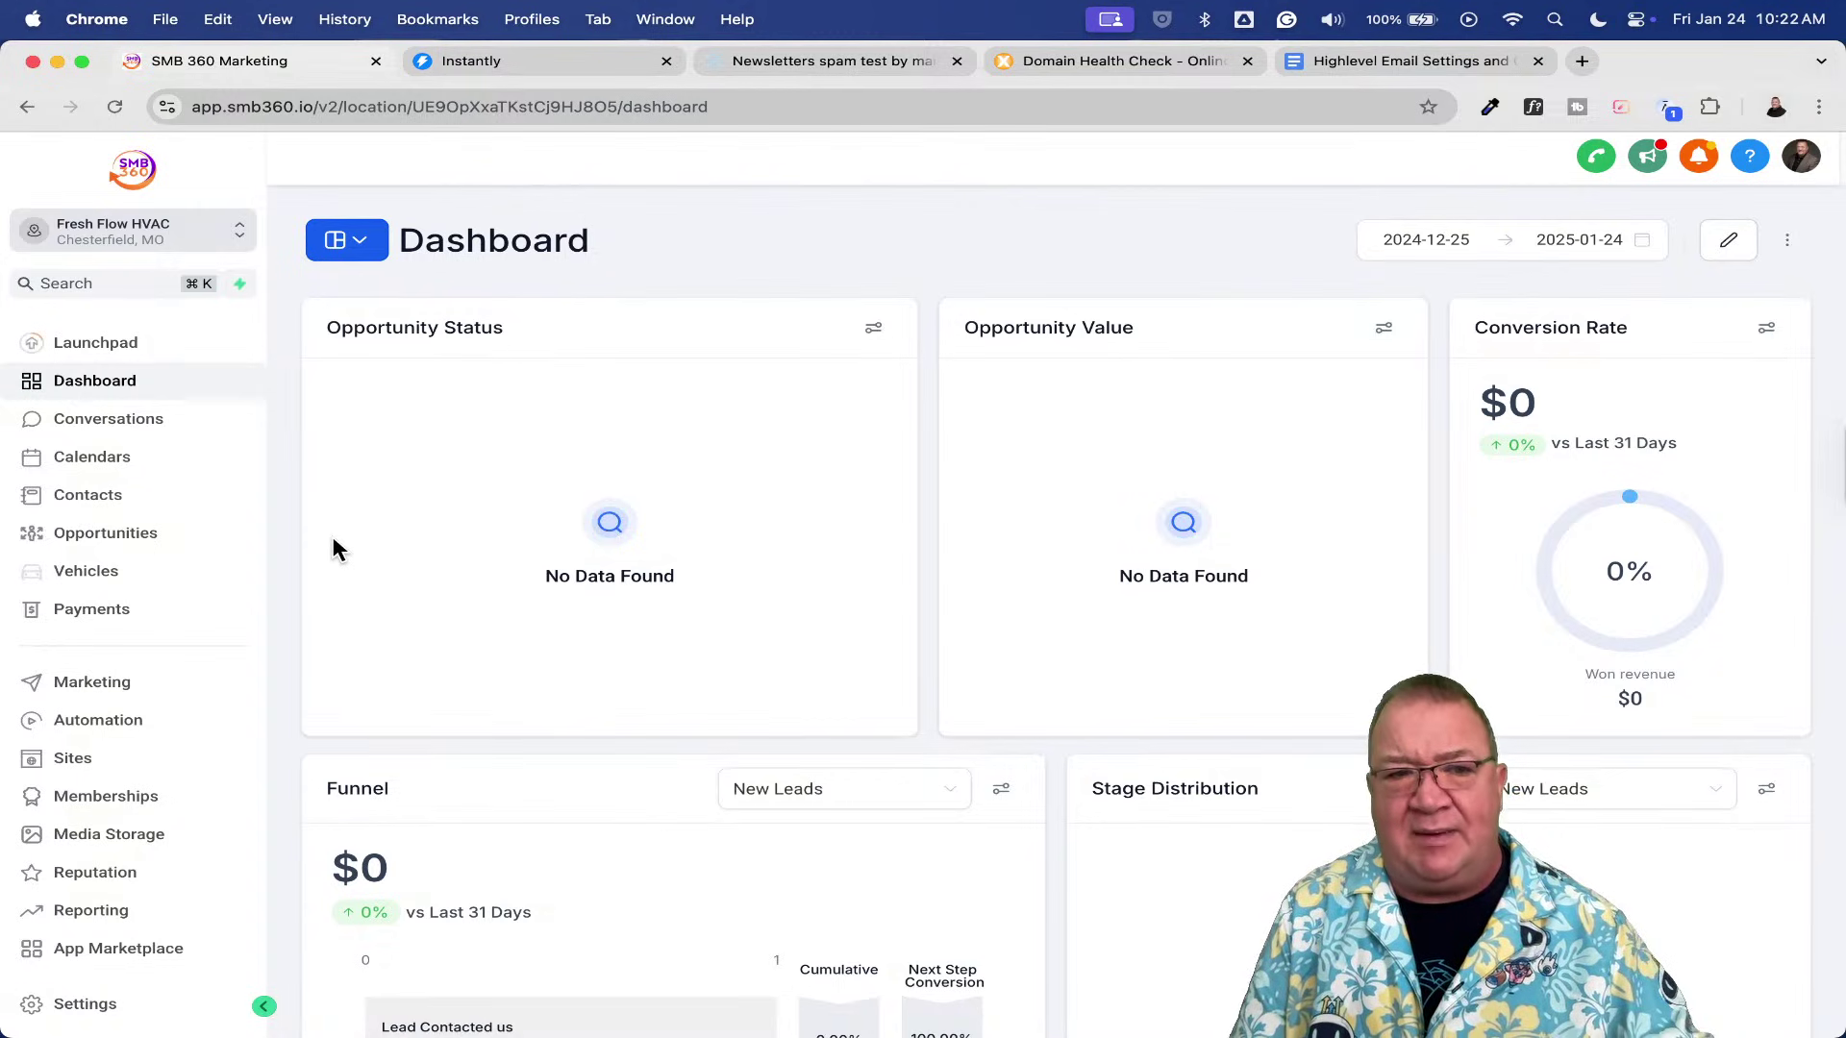
- Open Settings > Email Services for the Fresh Flow HVAC sub-account
{"action": "left_click", "coordinate": [96, 1009]}
{"action": "left_click", "coordinate": [113, 825]}
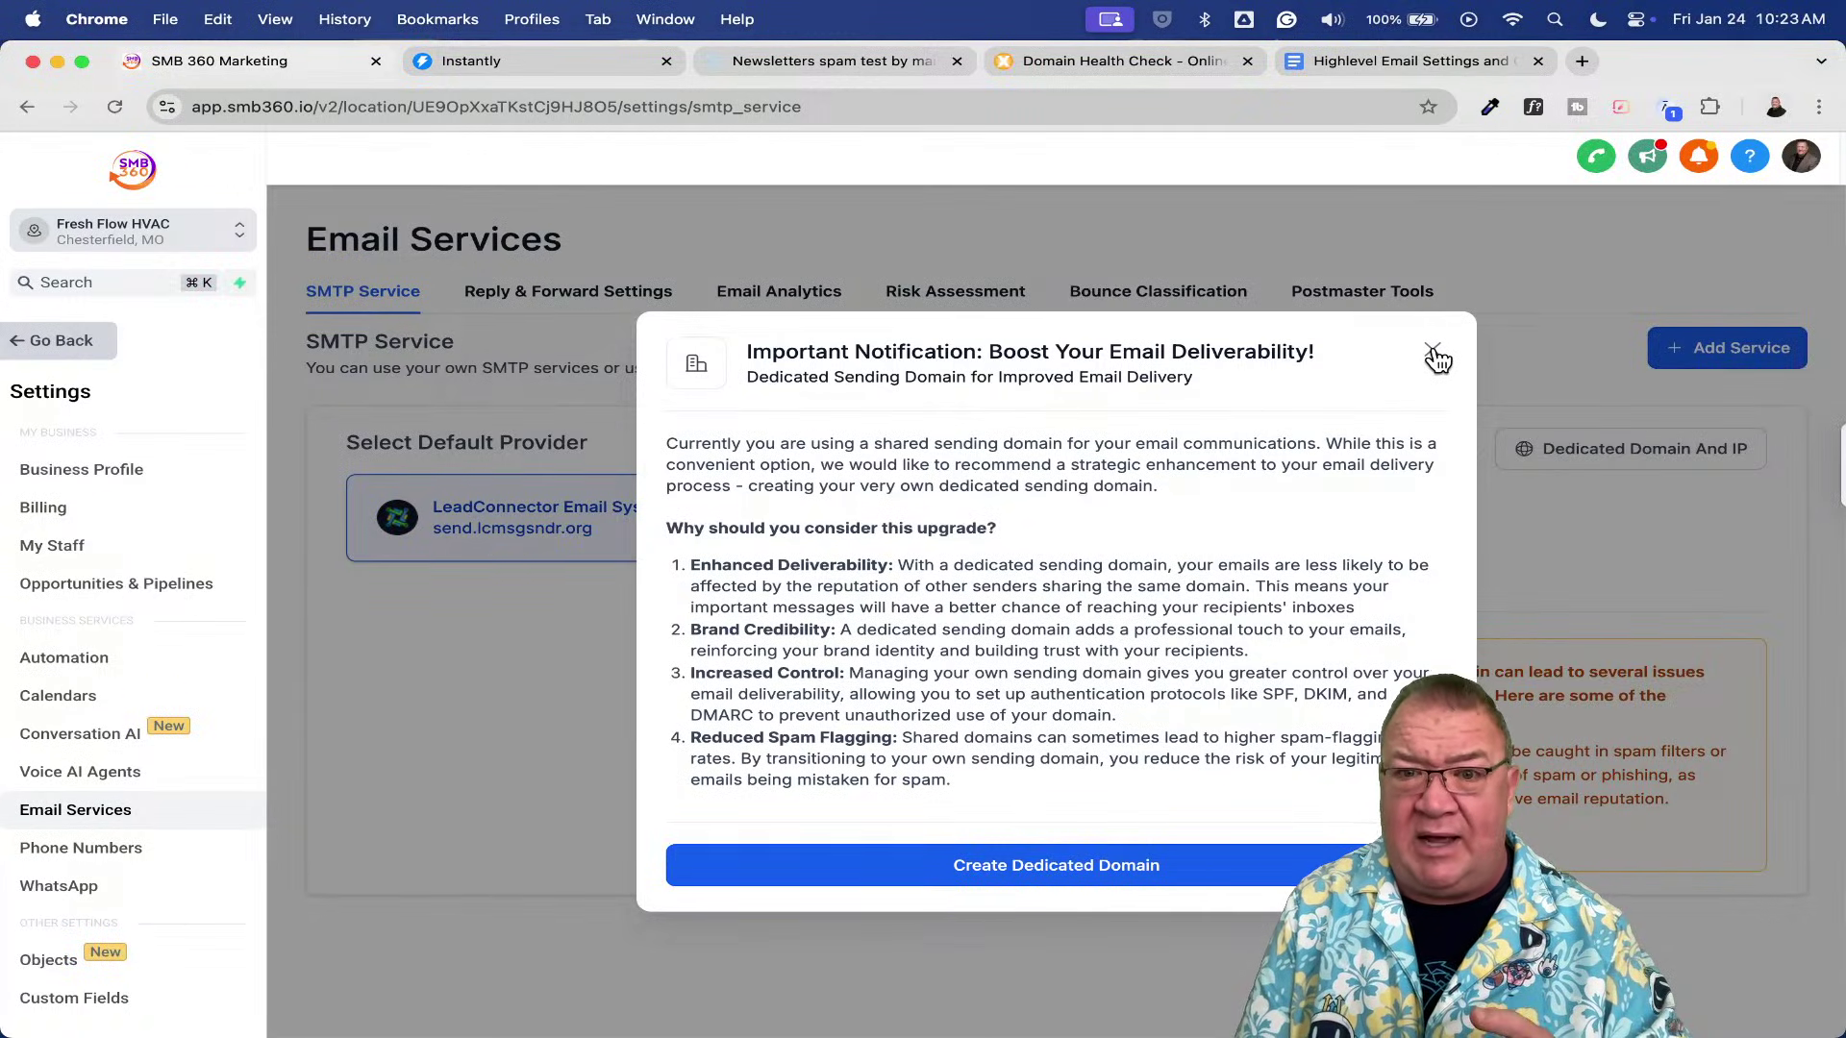
- Close the dedicated-domain notice, check the LeadConnector Email System card, then view Reply & Forward Settings
{"action": "left_click", "coordinate": [1435, 355]}
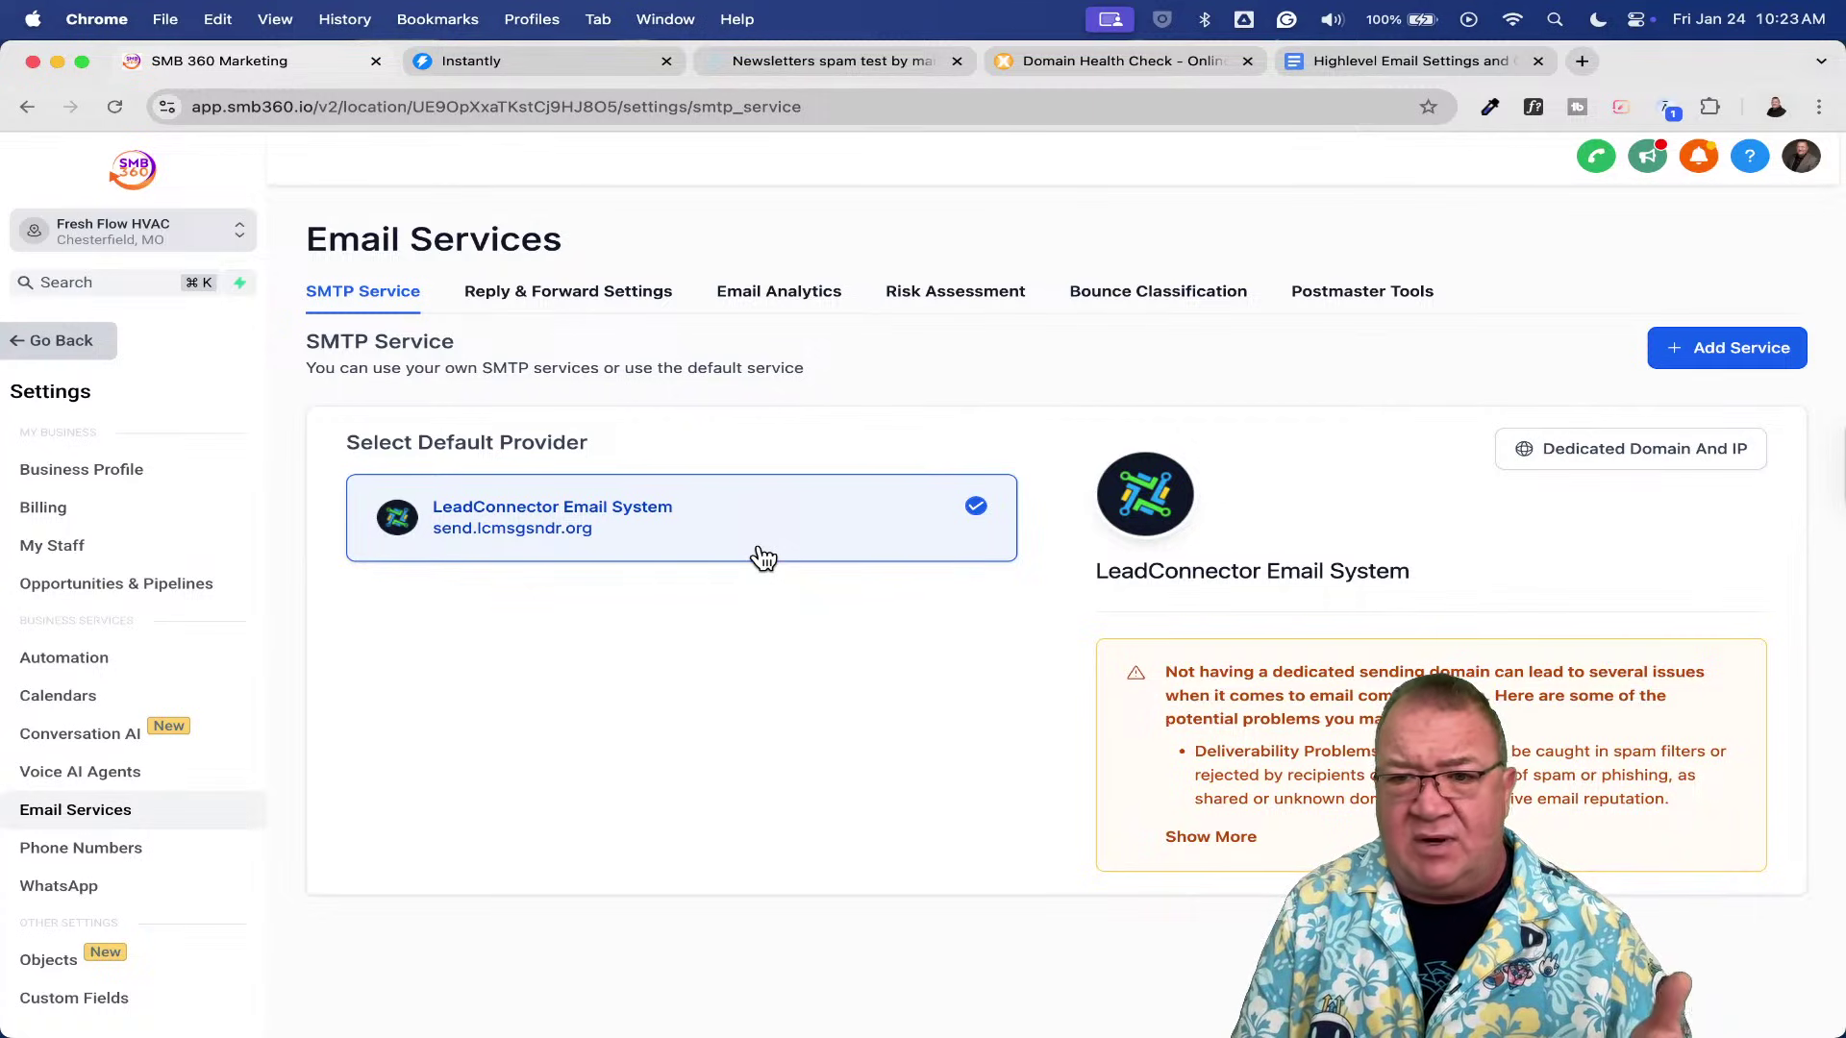
{"action": "scroll", "coordinate": [763, 558], "scroll_direction": "up", "scroll_amount": 5}
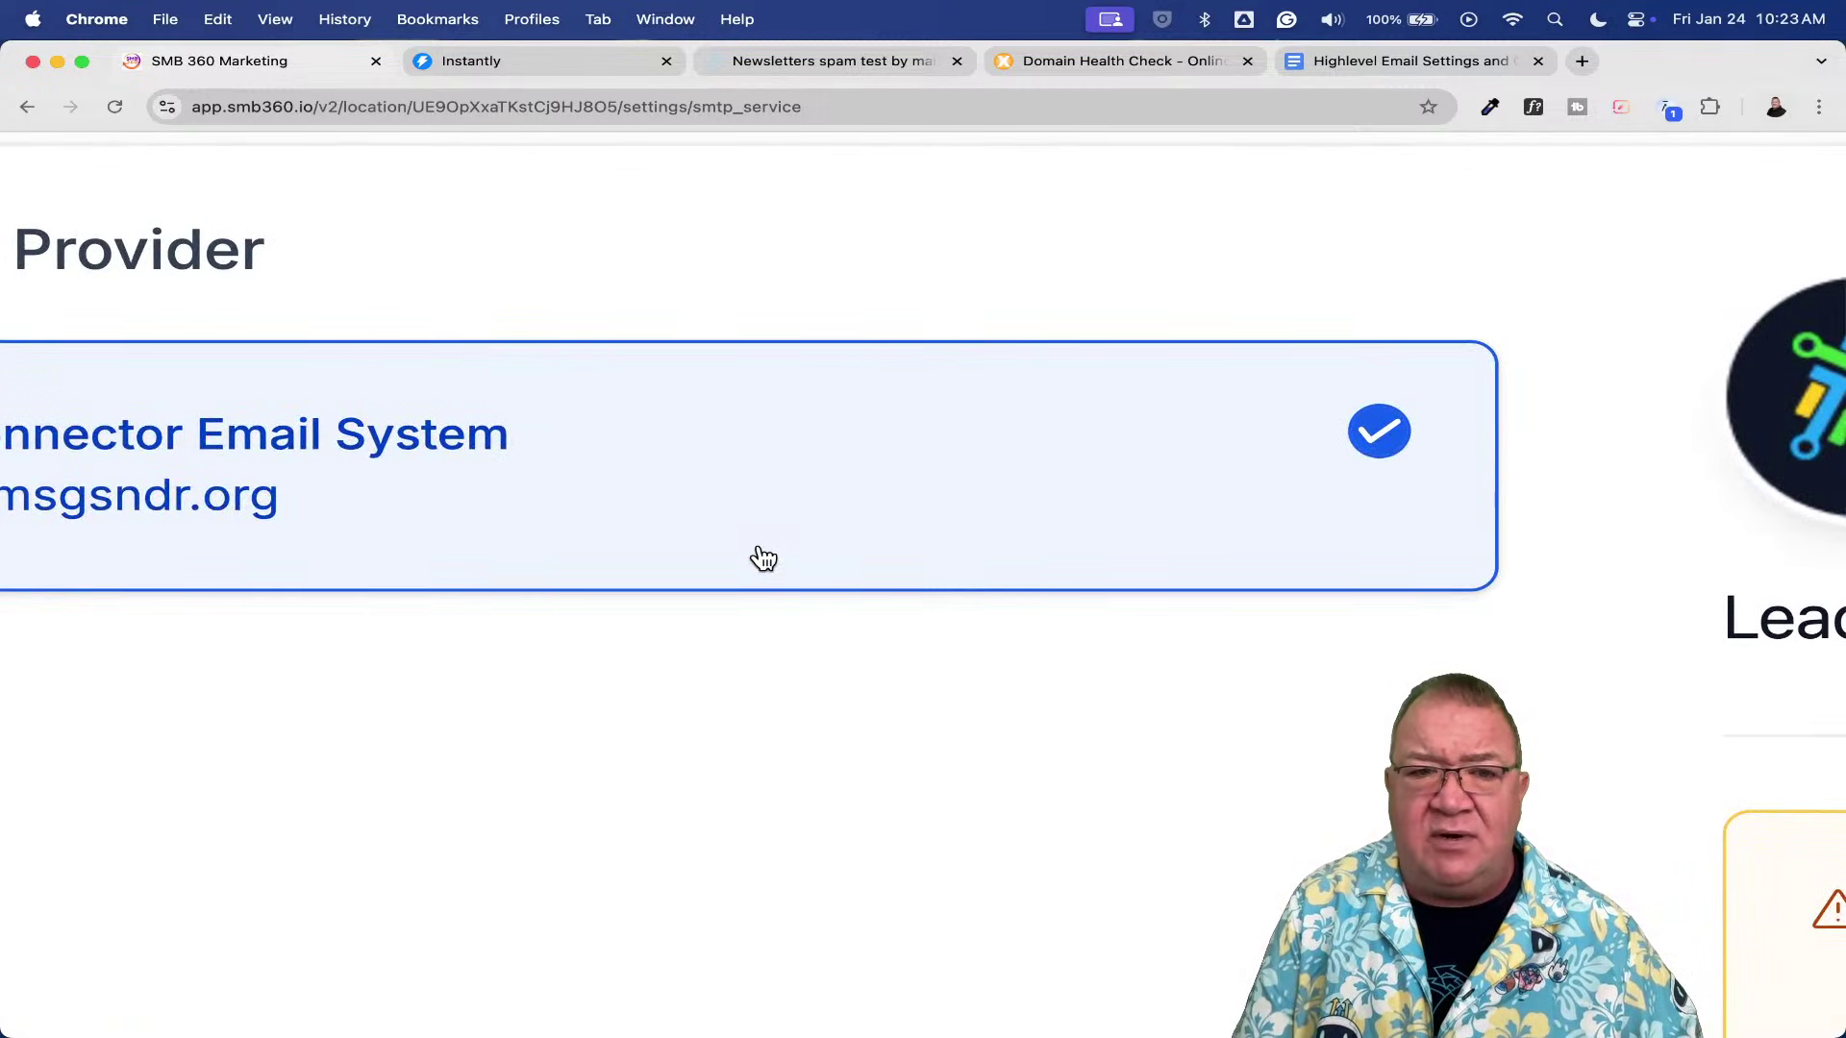
{"action": "scroll", "coordinate": [765, 558], "scroll_direction": "left", "scroll_amount": 3}
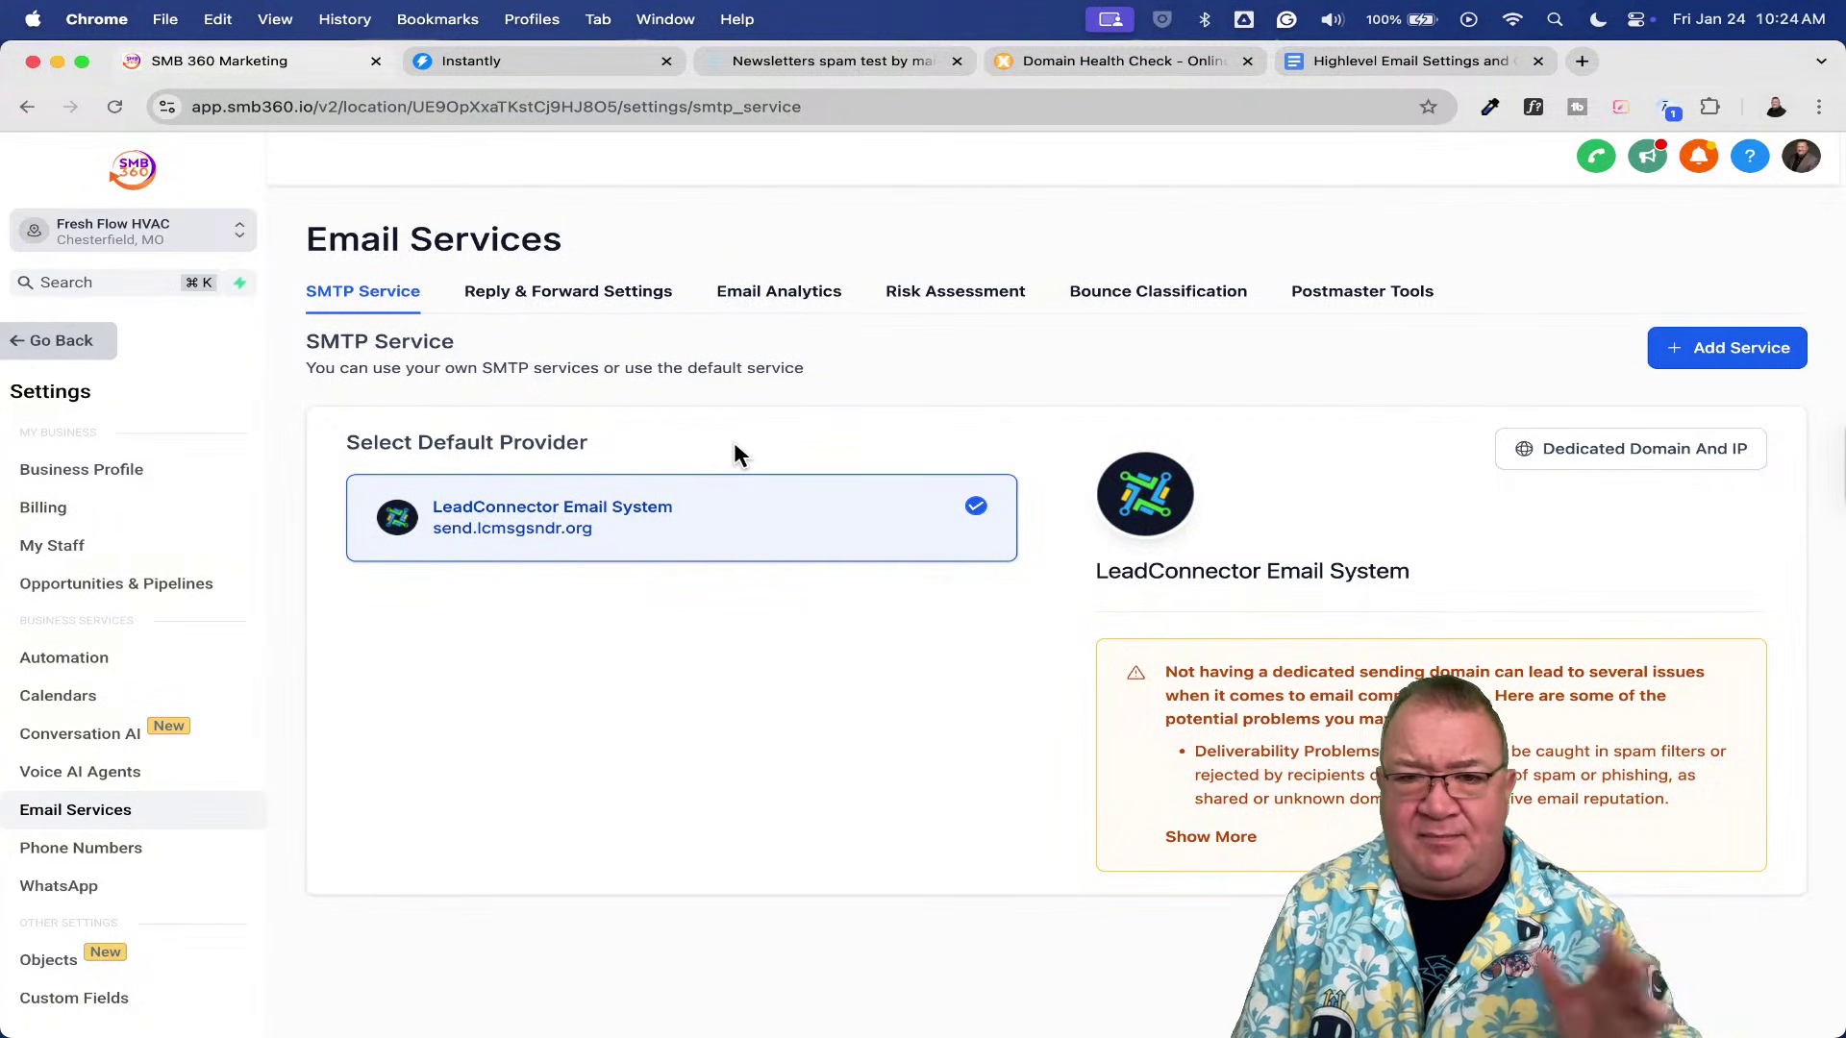
{"action": "left_click", "coordinate": [527, 304]}
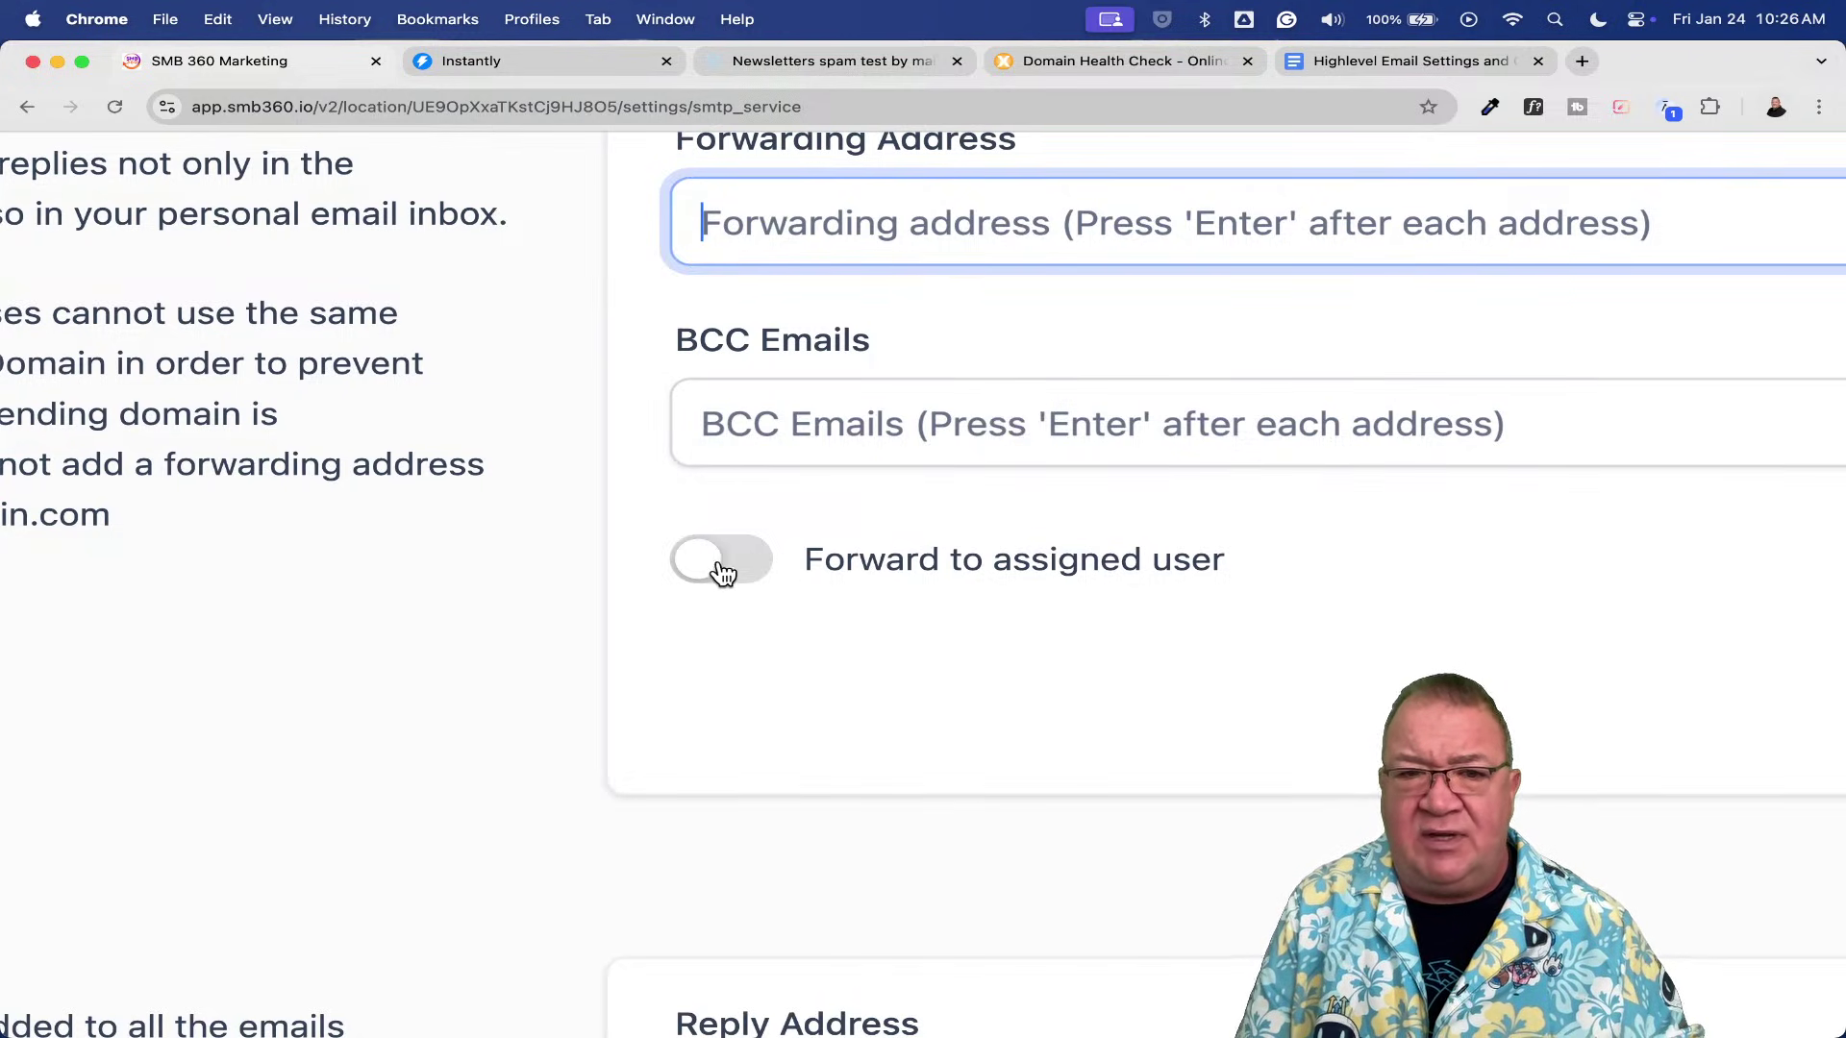
- Scroll through Reply & Forward Settings, confirming Forwarding Address, BCC and Reply Address are empty
{"action": "scroll", "coordinate": [826, 572], "scroll_direction": "right", "scroll_amount": 6}
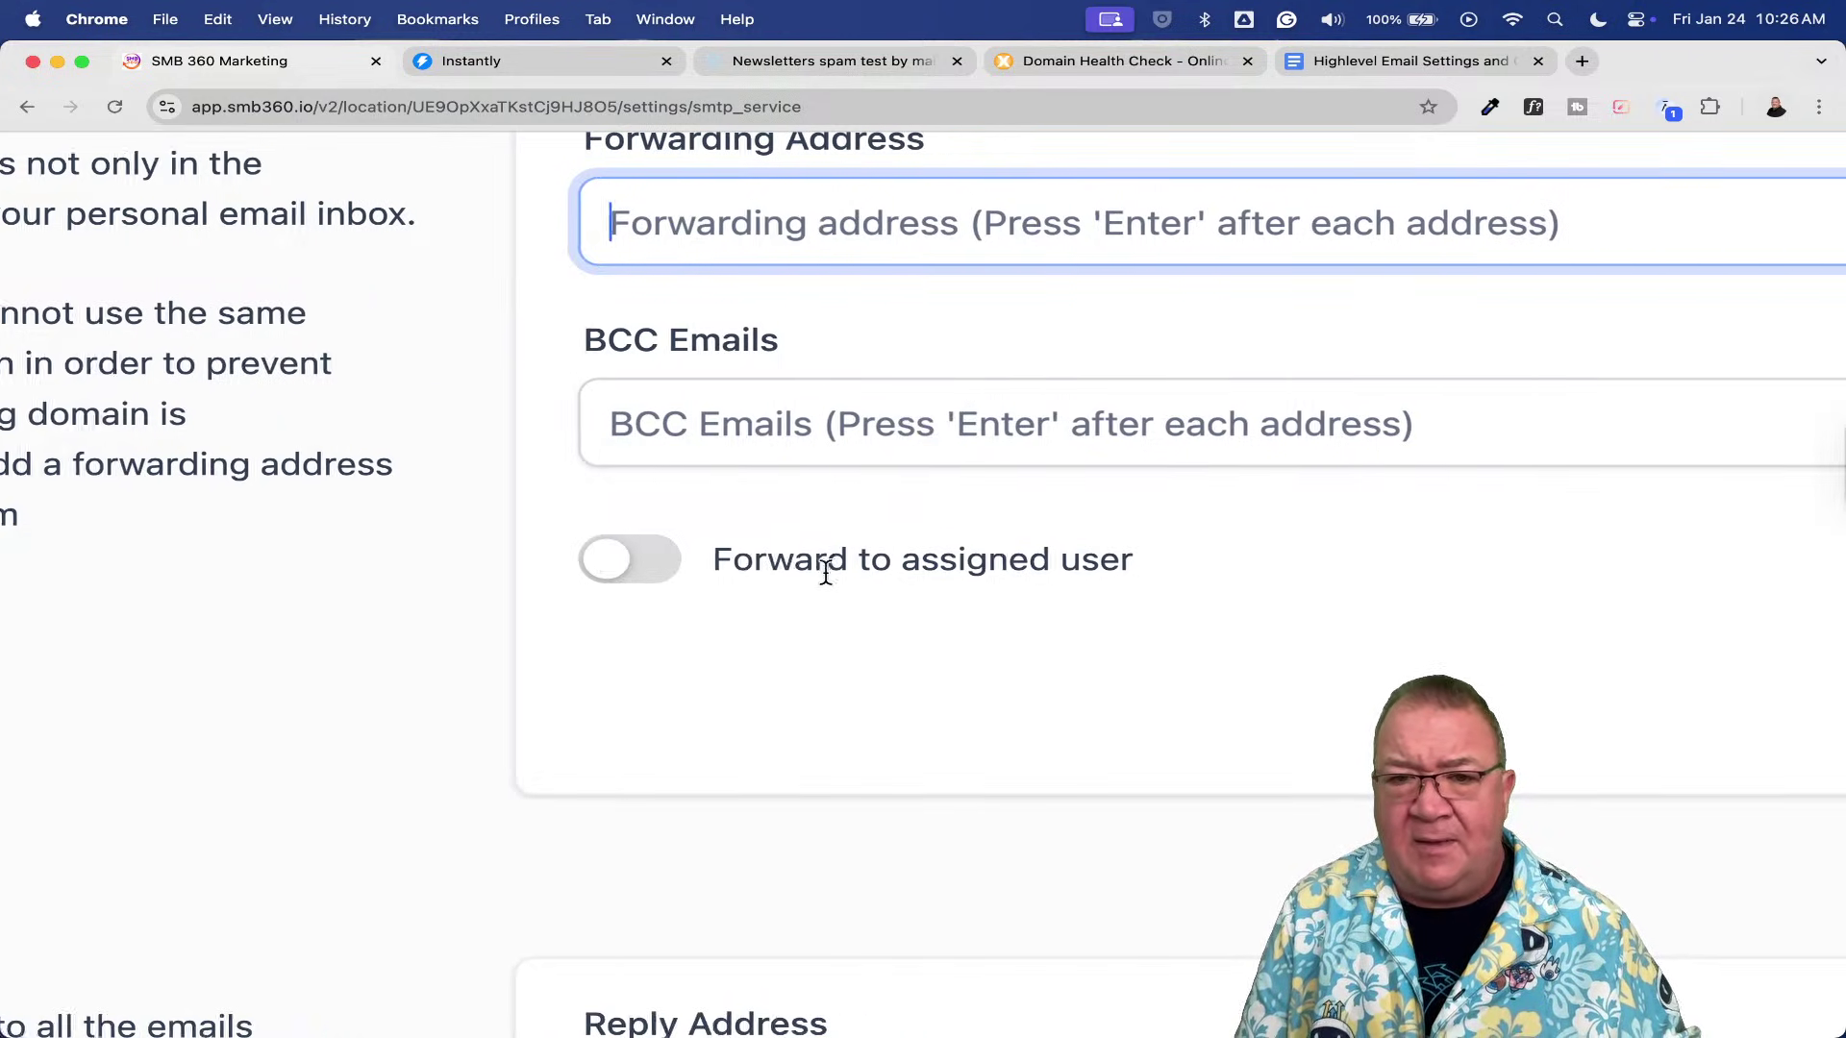
{"action": "scroll", "coordinate": [826, 572], "scroll_direction": "left", "scroll_amount": 1}
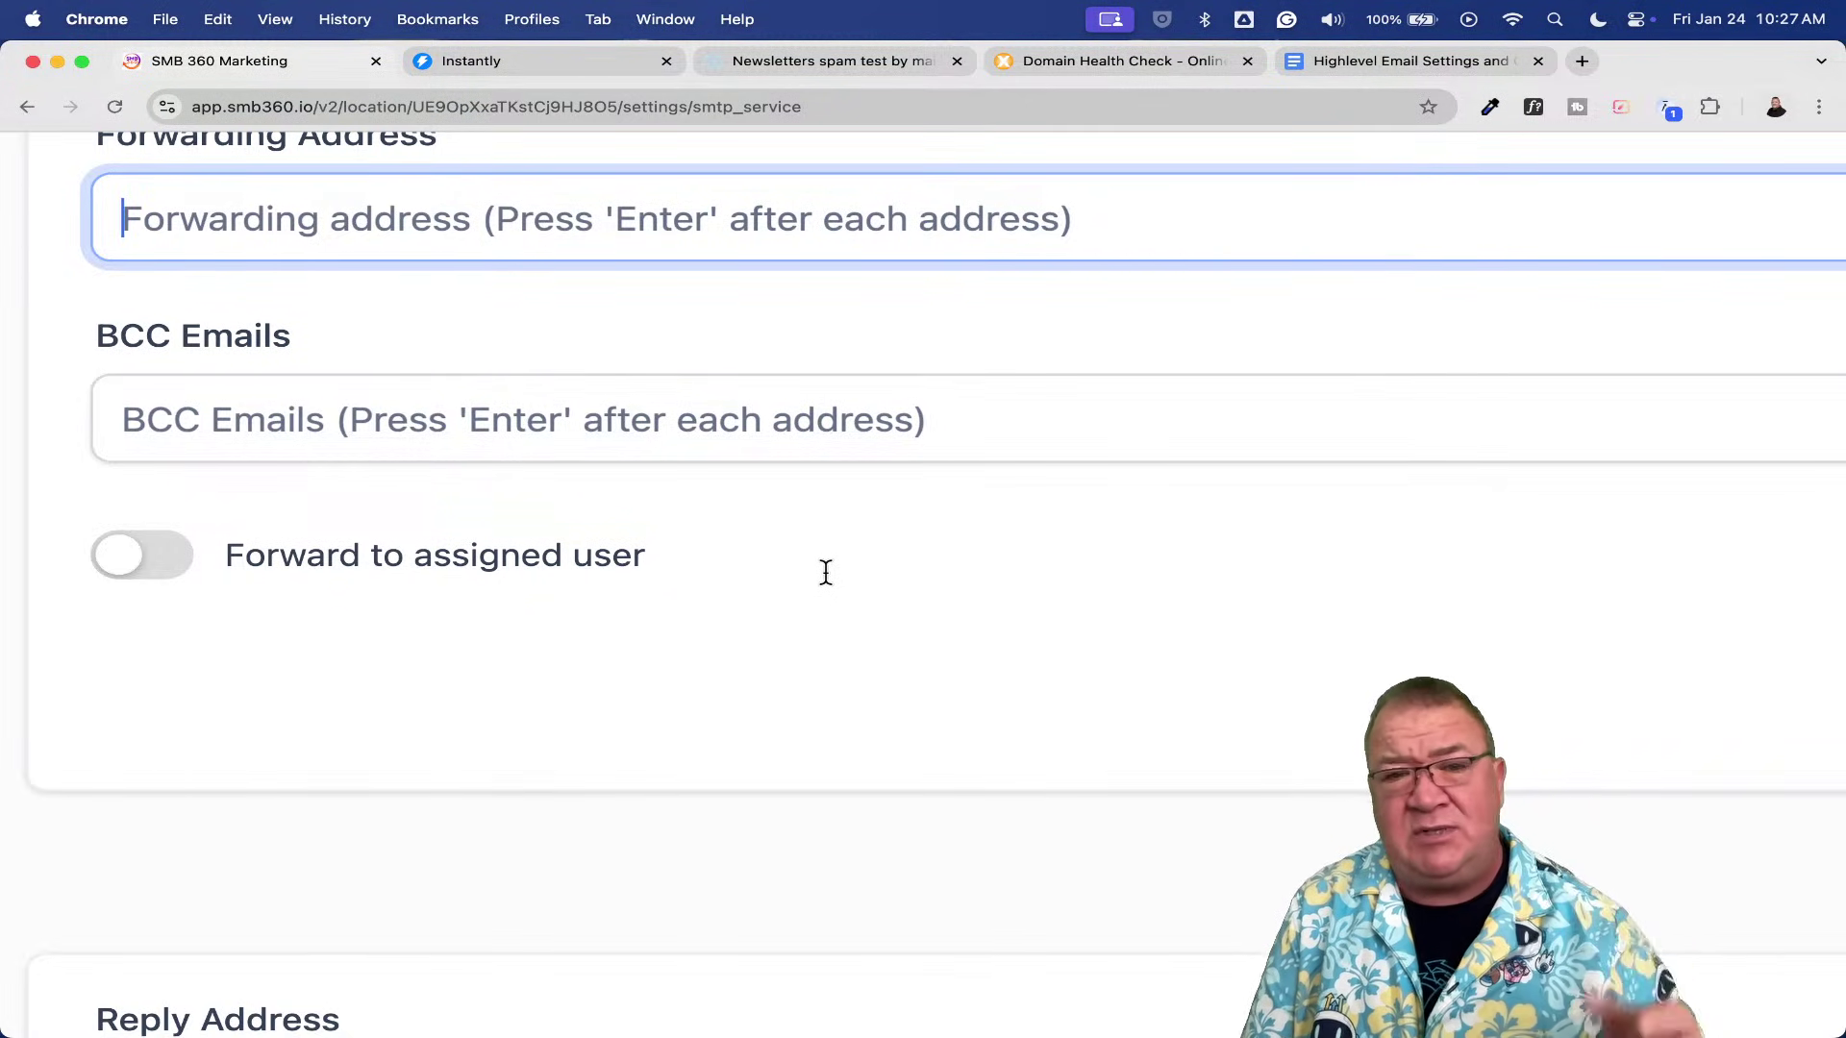
{"action": "scroll", "coordinate": [826, 573], "scroll_direction": "down", "scroll_amount": 5}
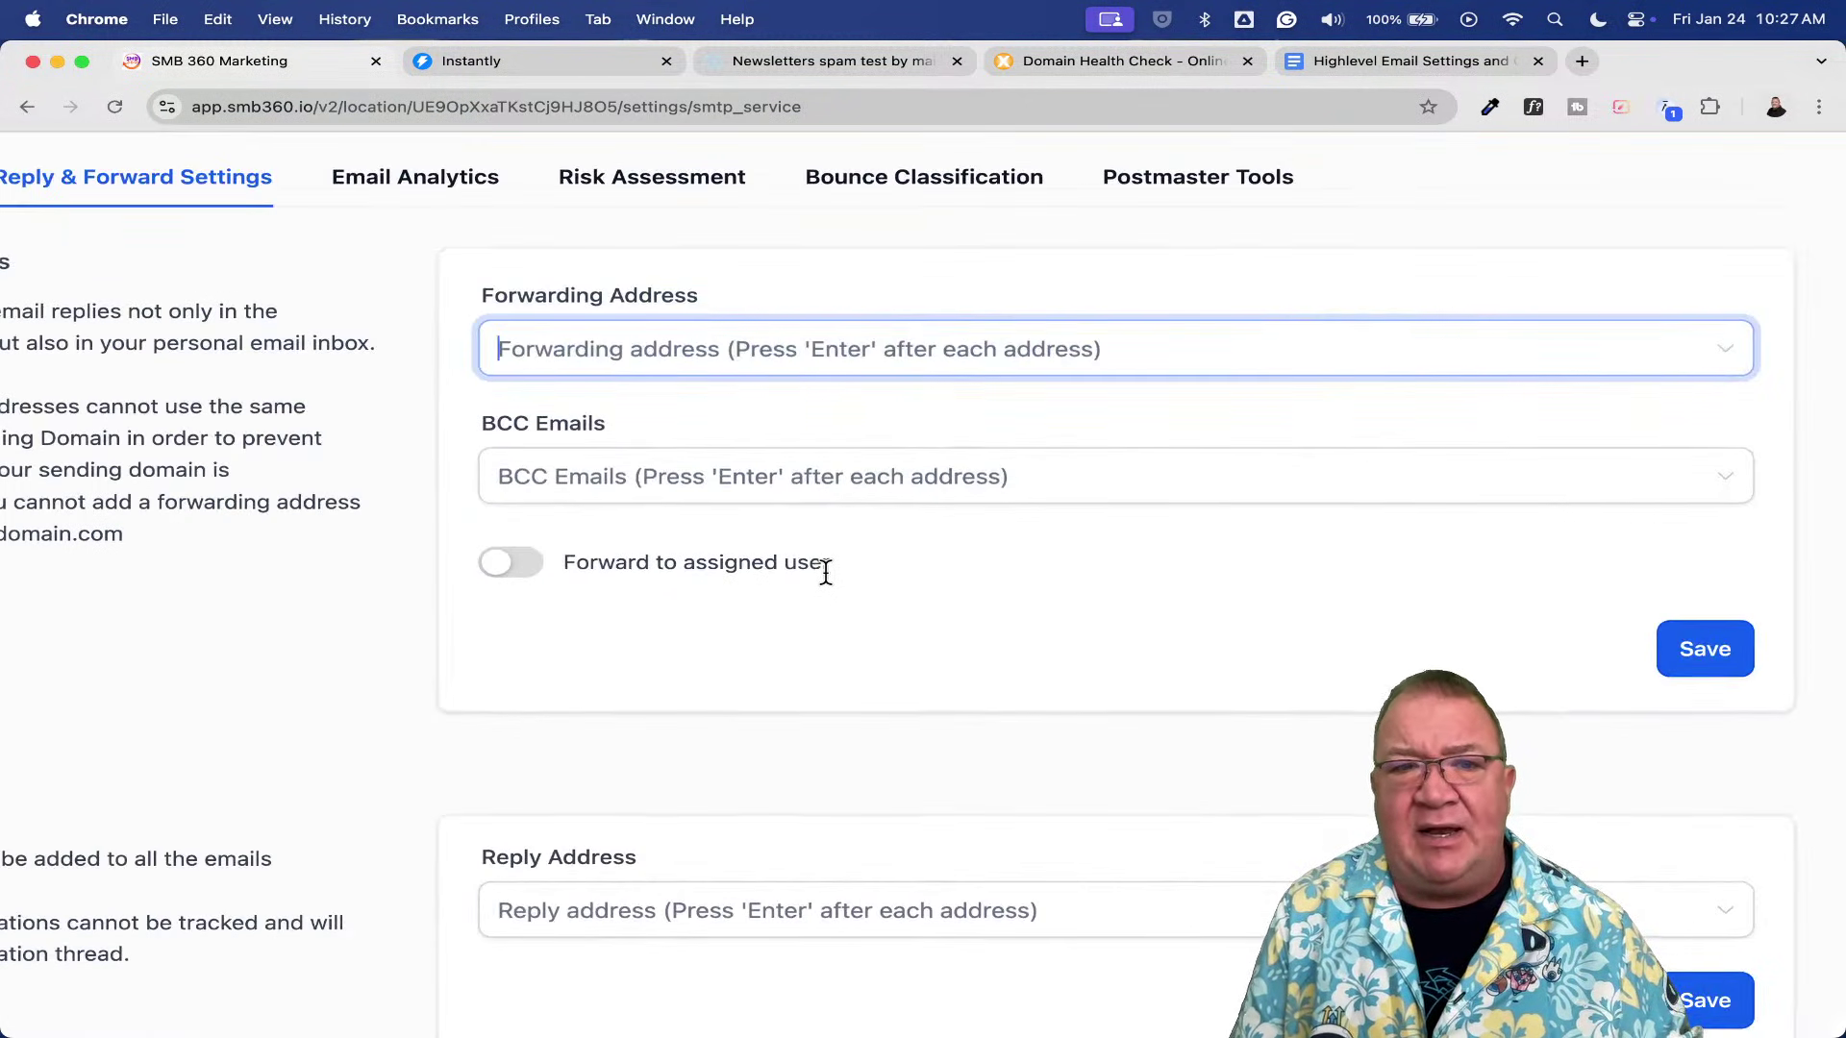
{"action": "scroll", "coordinate": [826, 573], "scroll_direction": "down", "scroll_amount": 3}
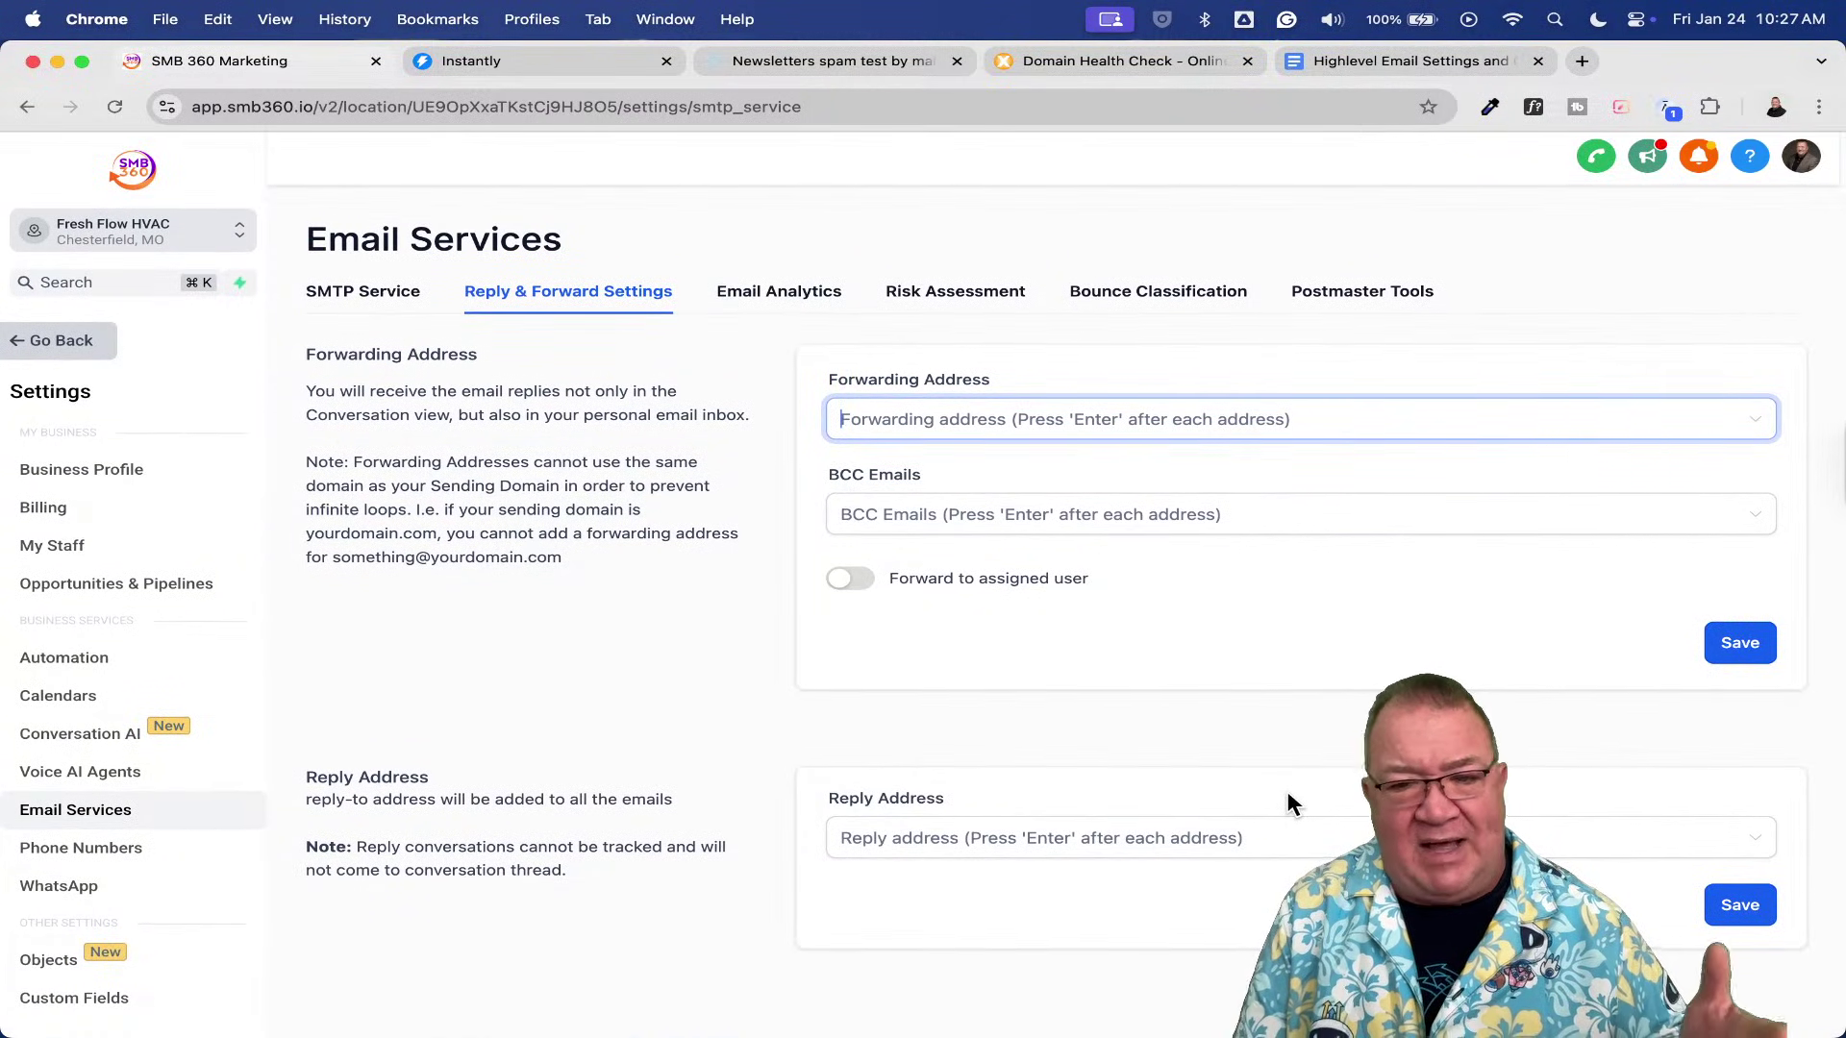
{"action": "scroll", "coordinate": [1286, 804], "scroll_direction": "up", "scroll_amount": 5}
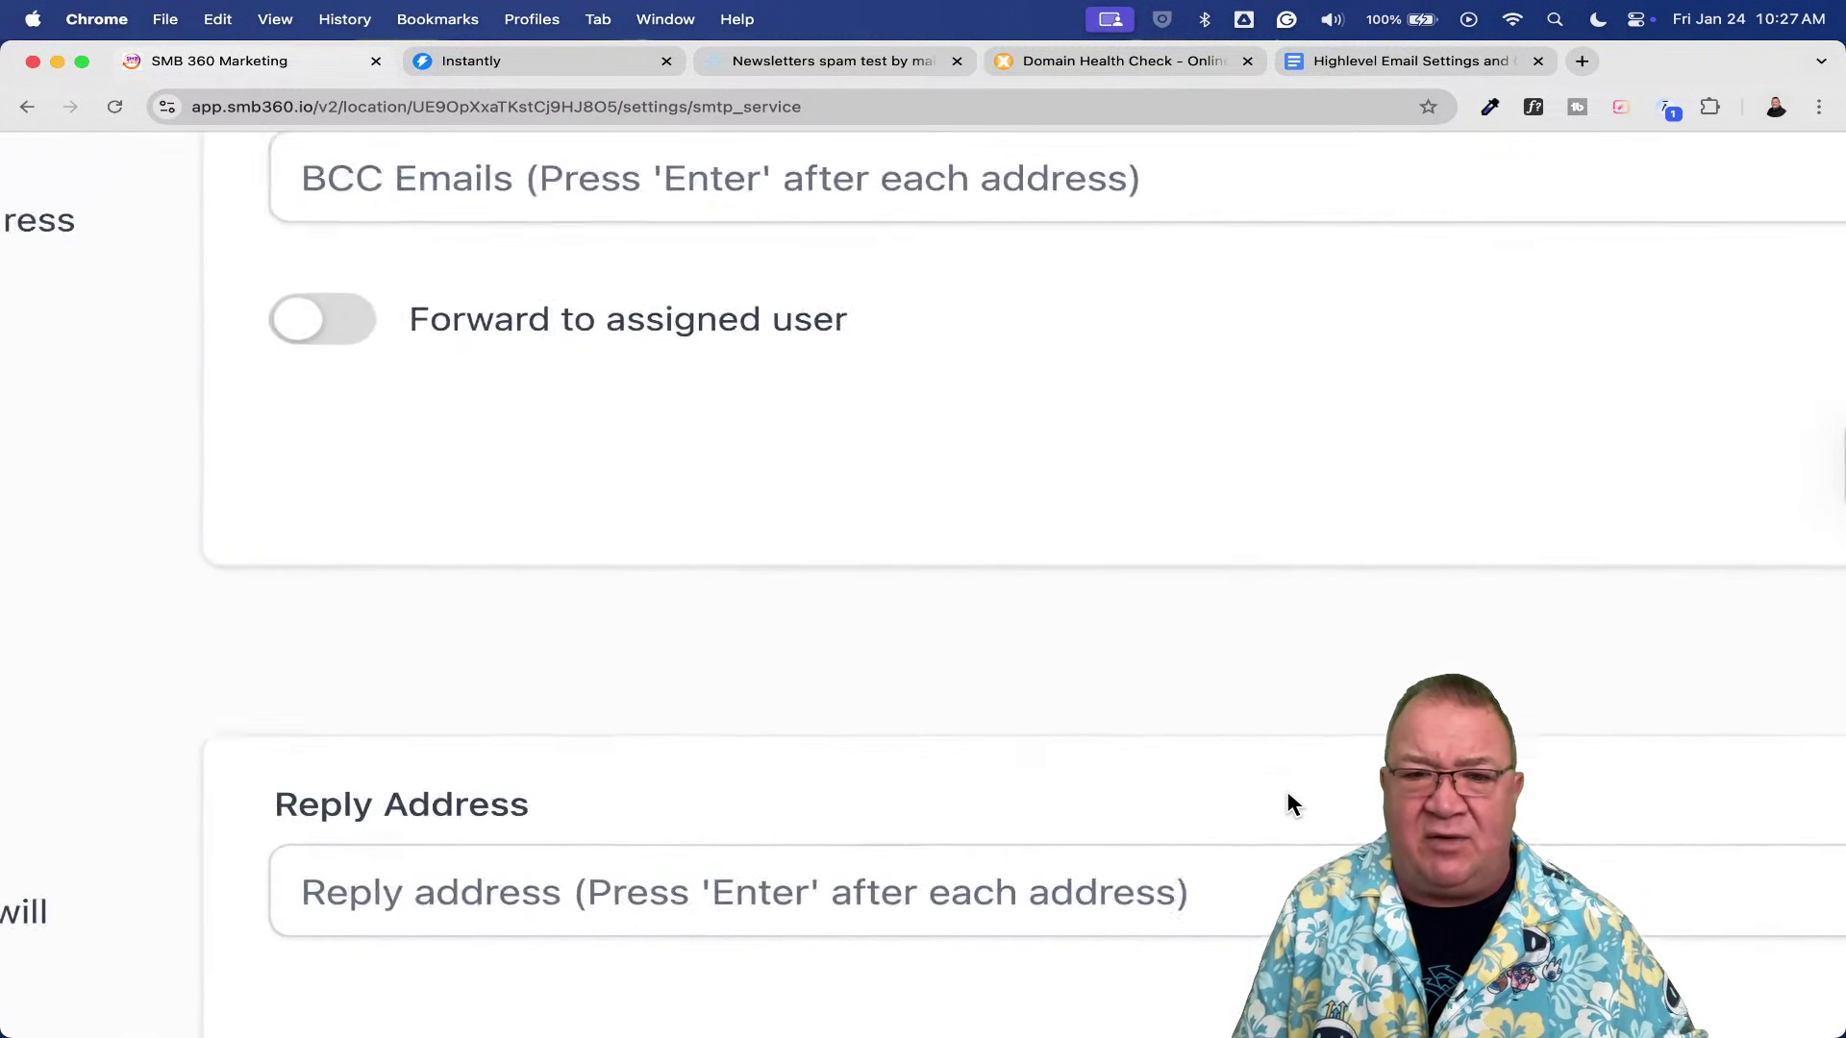
{"action": "scroll", "coordinate": [1289, 796], "scroll_direction": "left", "scroll_amount": 3}
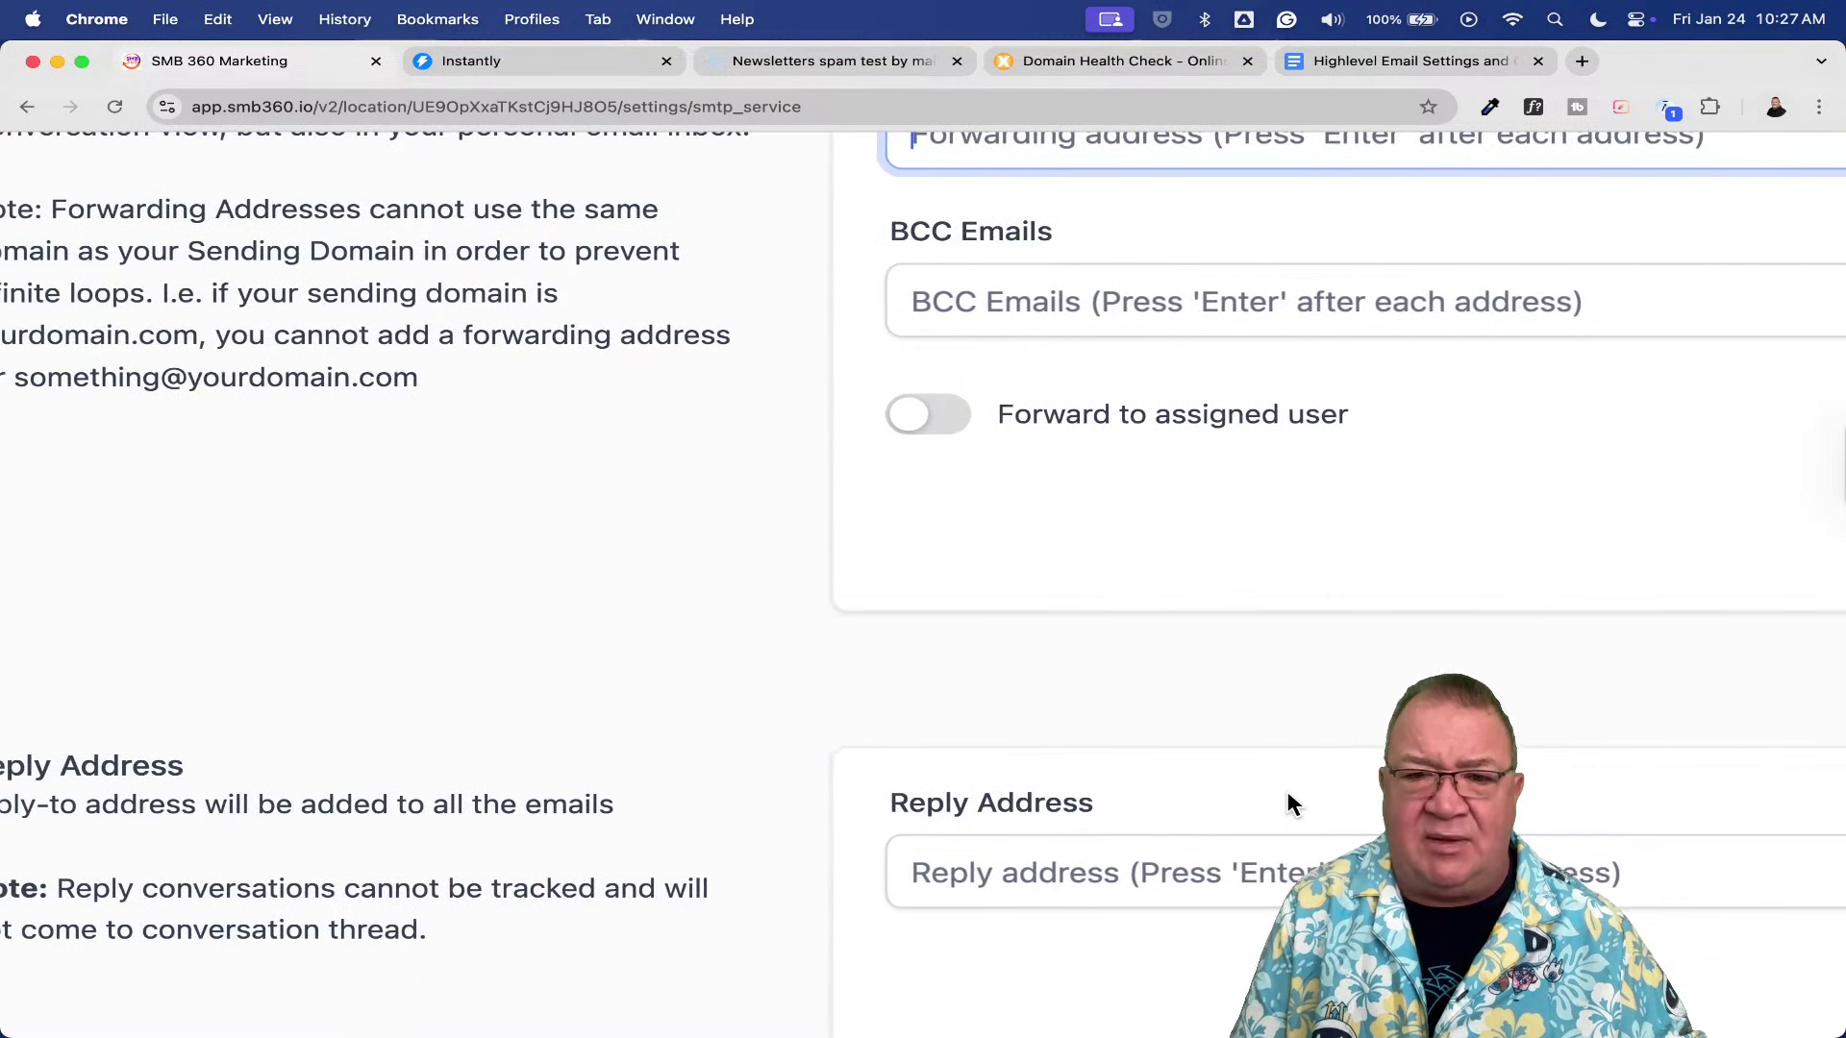
{"action": "scroll", "coordinate": [1288, 796], "scroll_direction": "right", "scroll_amount": 8}
{"action": "scroll", "coordinate": [1288, 796], "scroll_direction": "right", "scroll_amount": 5}
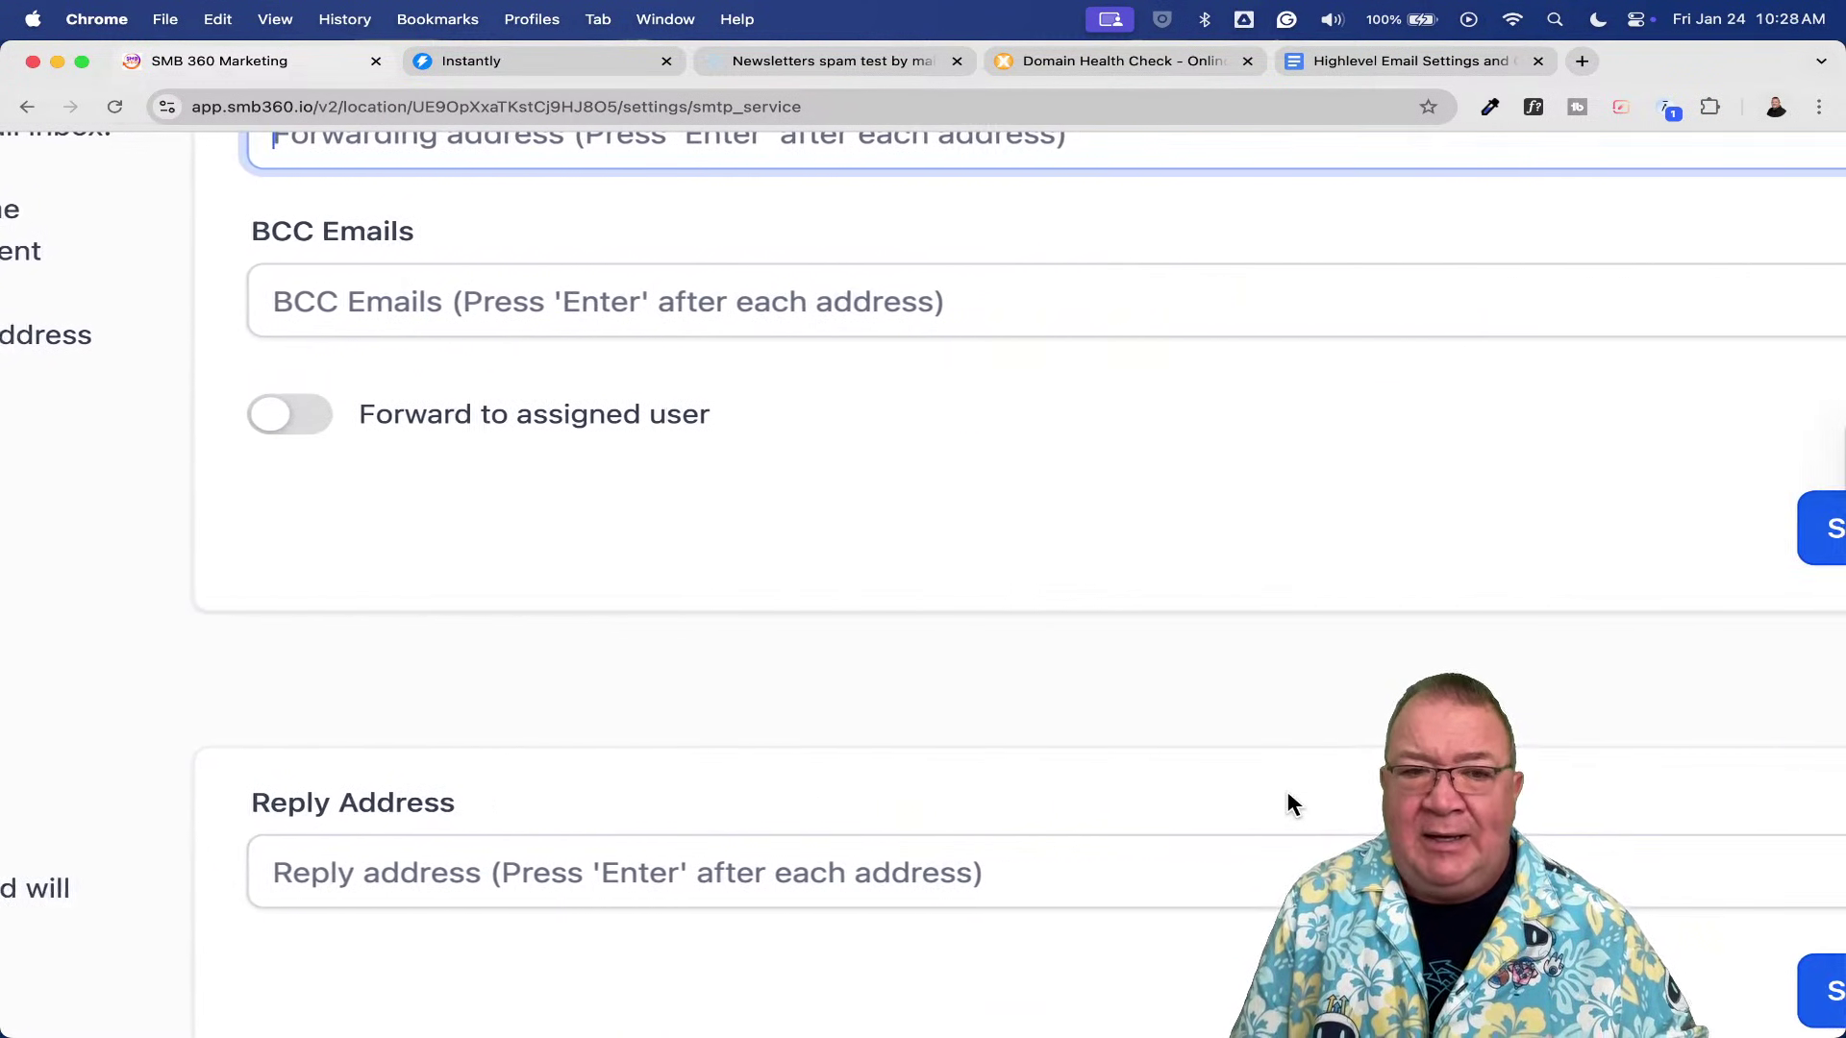
{"action": "scroll", "coordinate": [1288, 796], "scroll_direction": "down", "scroll_amount": 3}
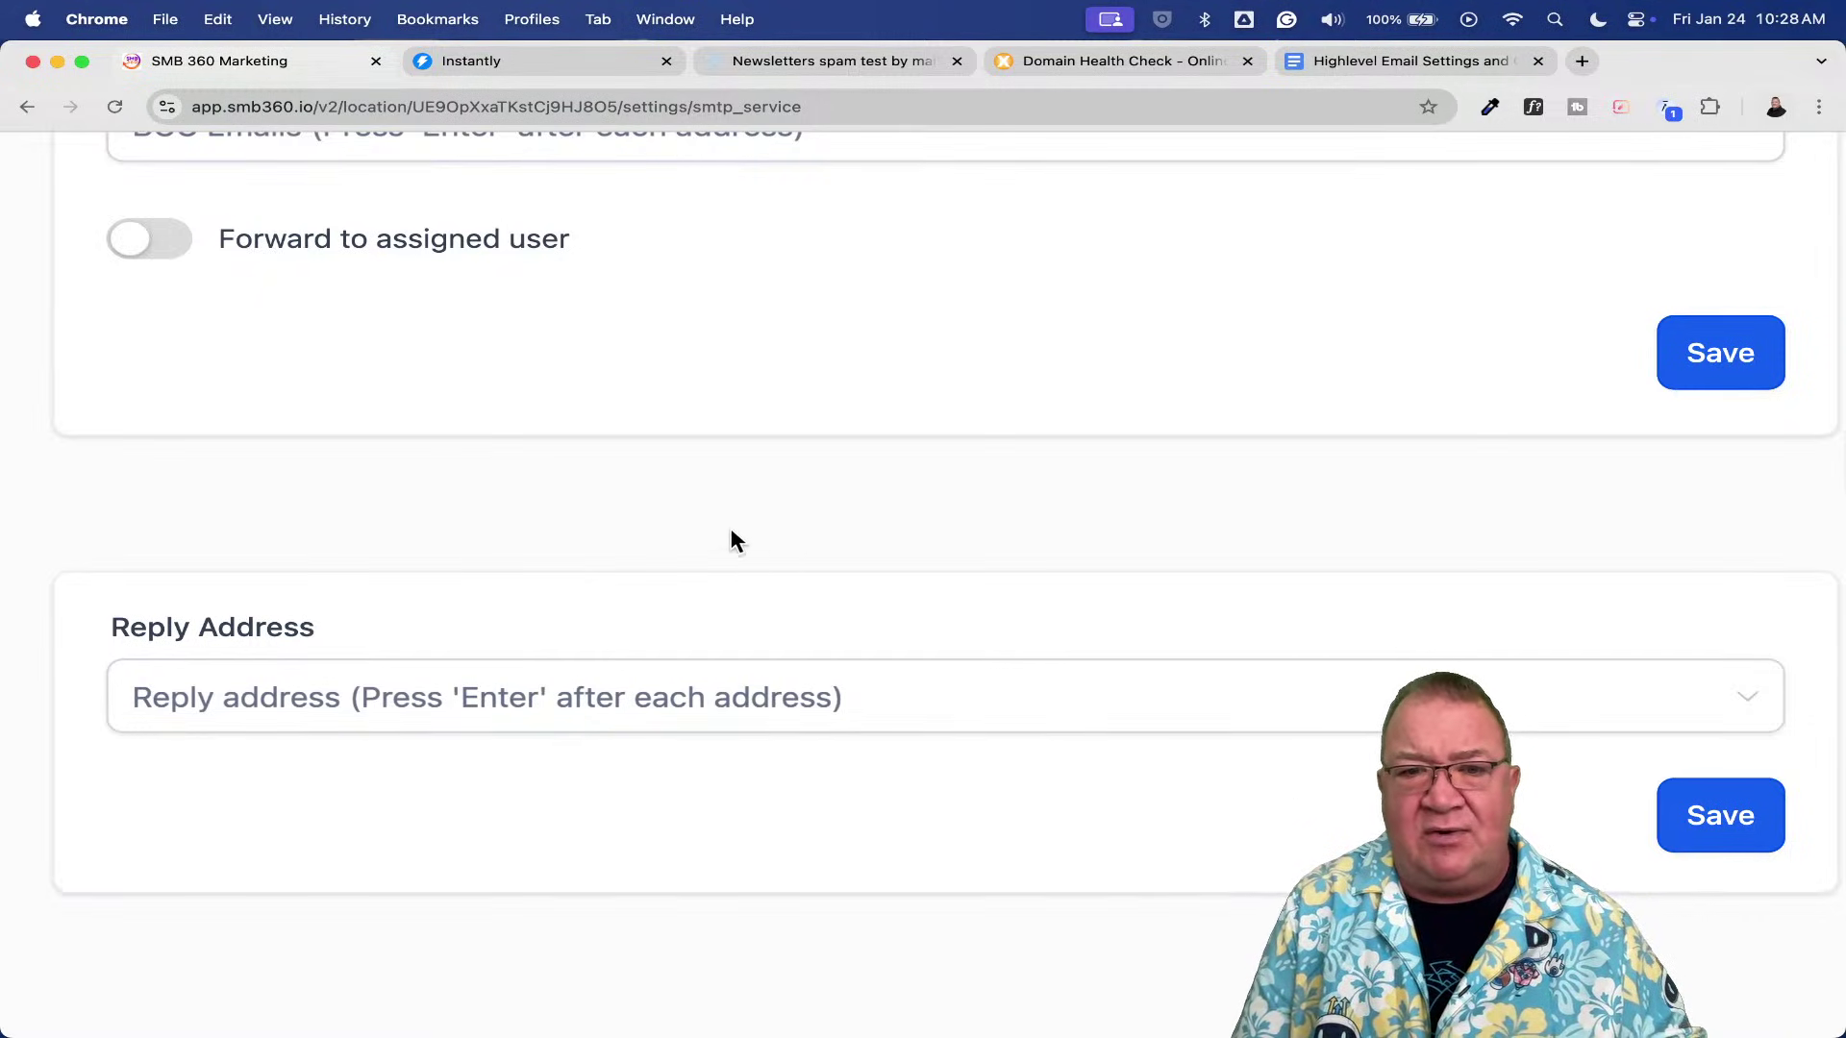
{"action": "scroll", "coordinate": [701, 514], "scroll_direction": "down", "scroll_amount": 5}
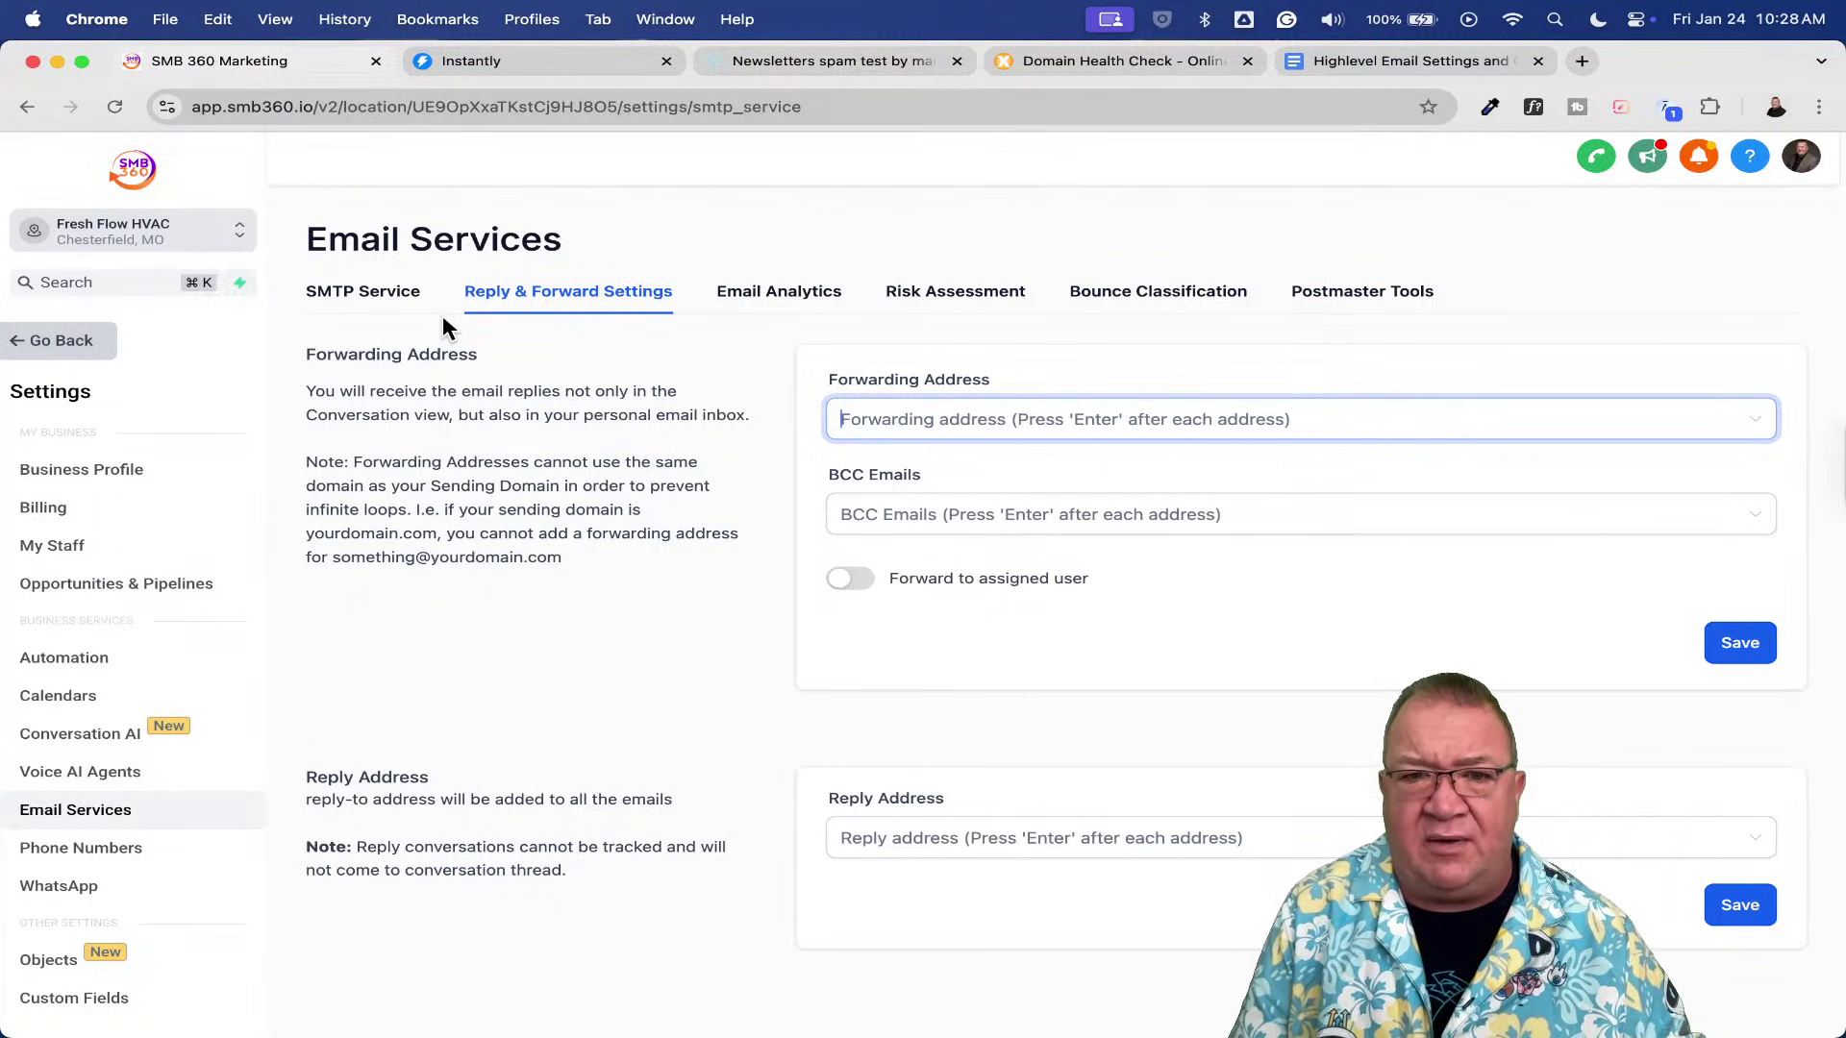
- Check the SMTP Service tab, then leave settings for the full Contacts list
{"action": "left_click", "coordinate": [371, 294]}
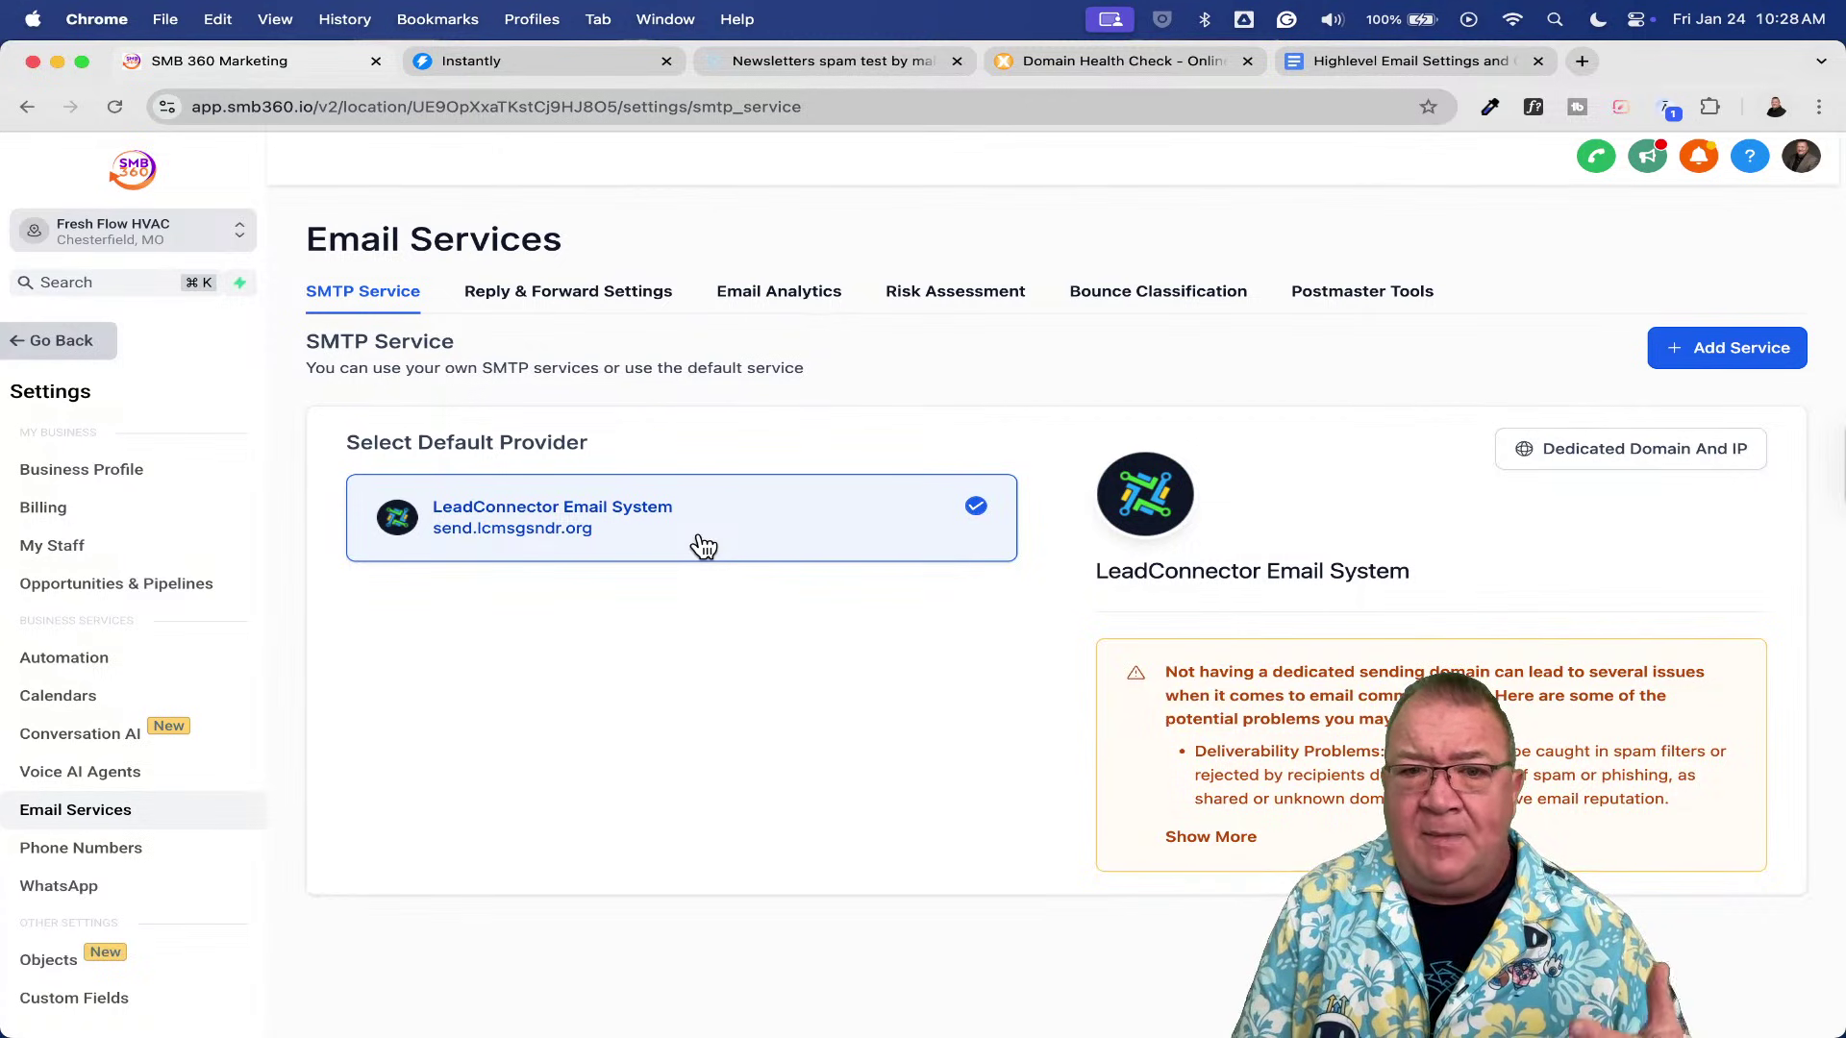
{"action": "left_click", "coordinate": [63, 342]}
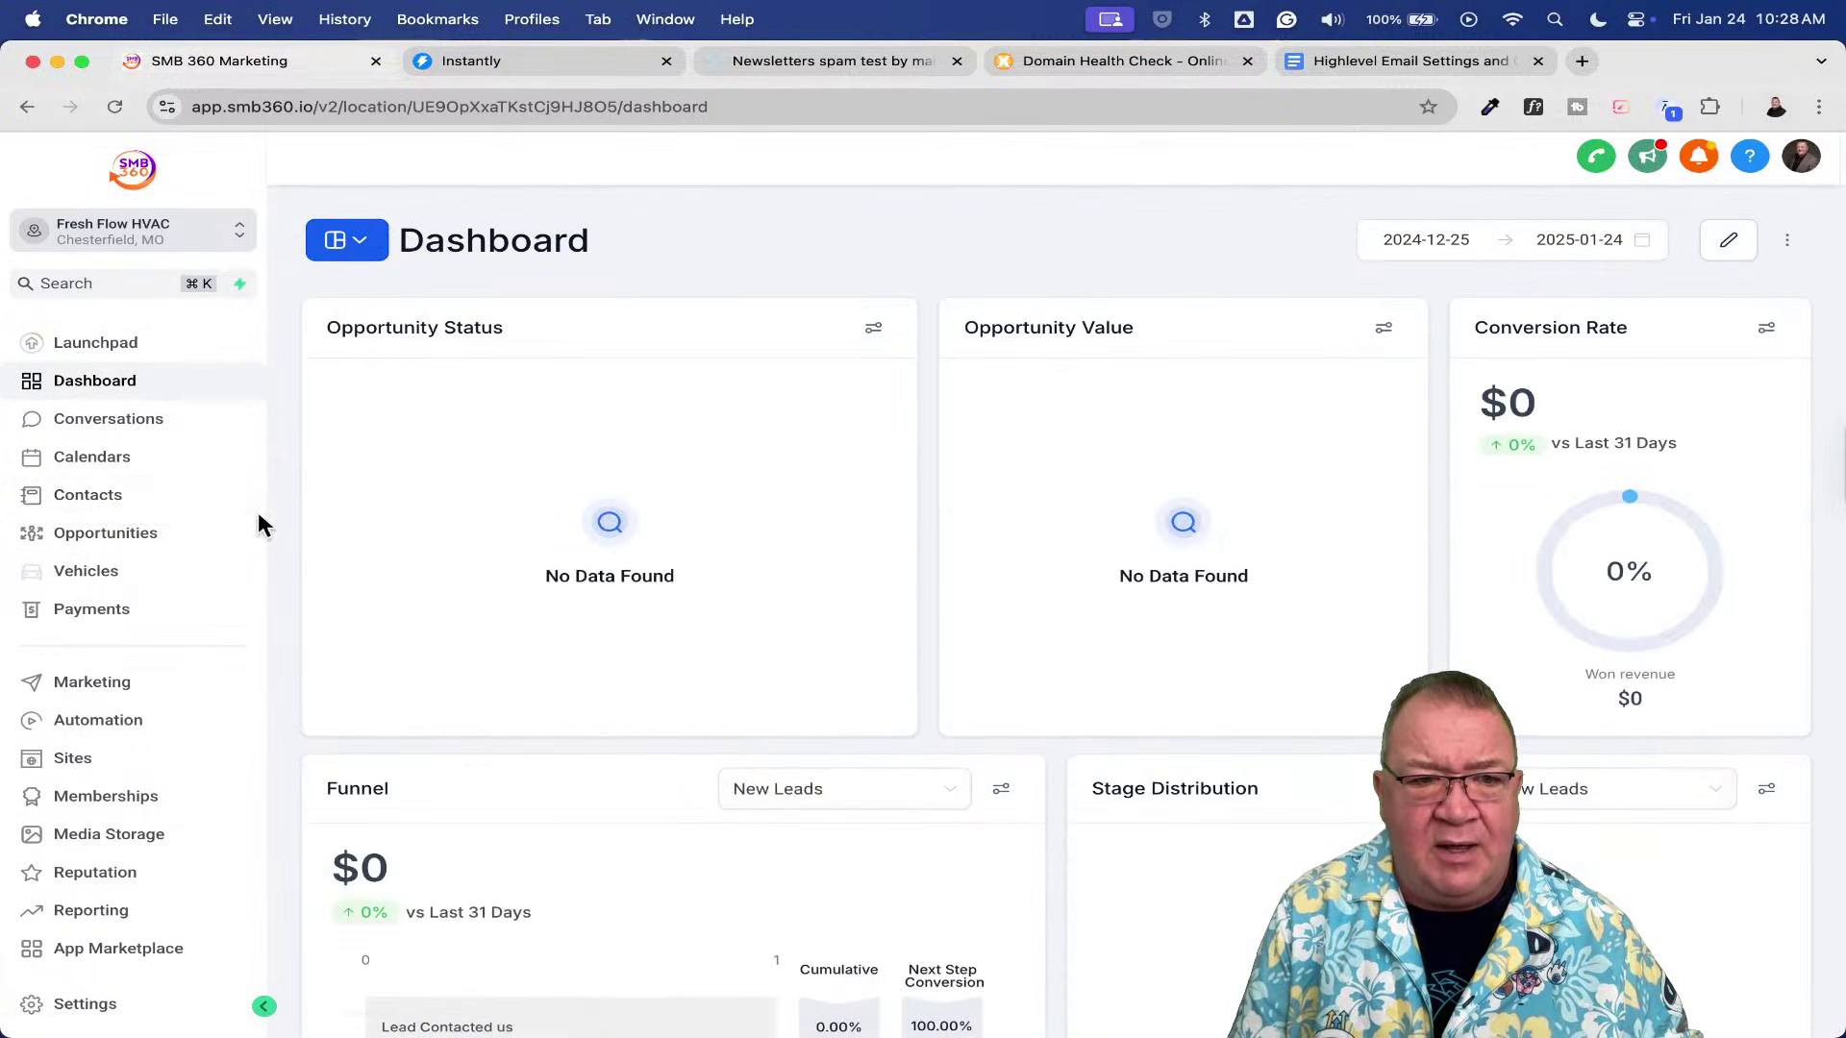
{"action": "left_click", "coordinate": [123, 494]}
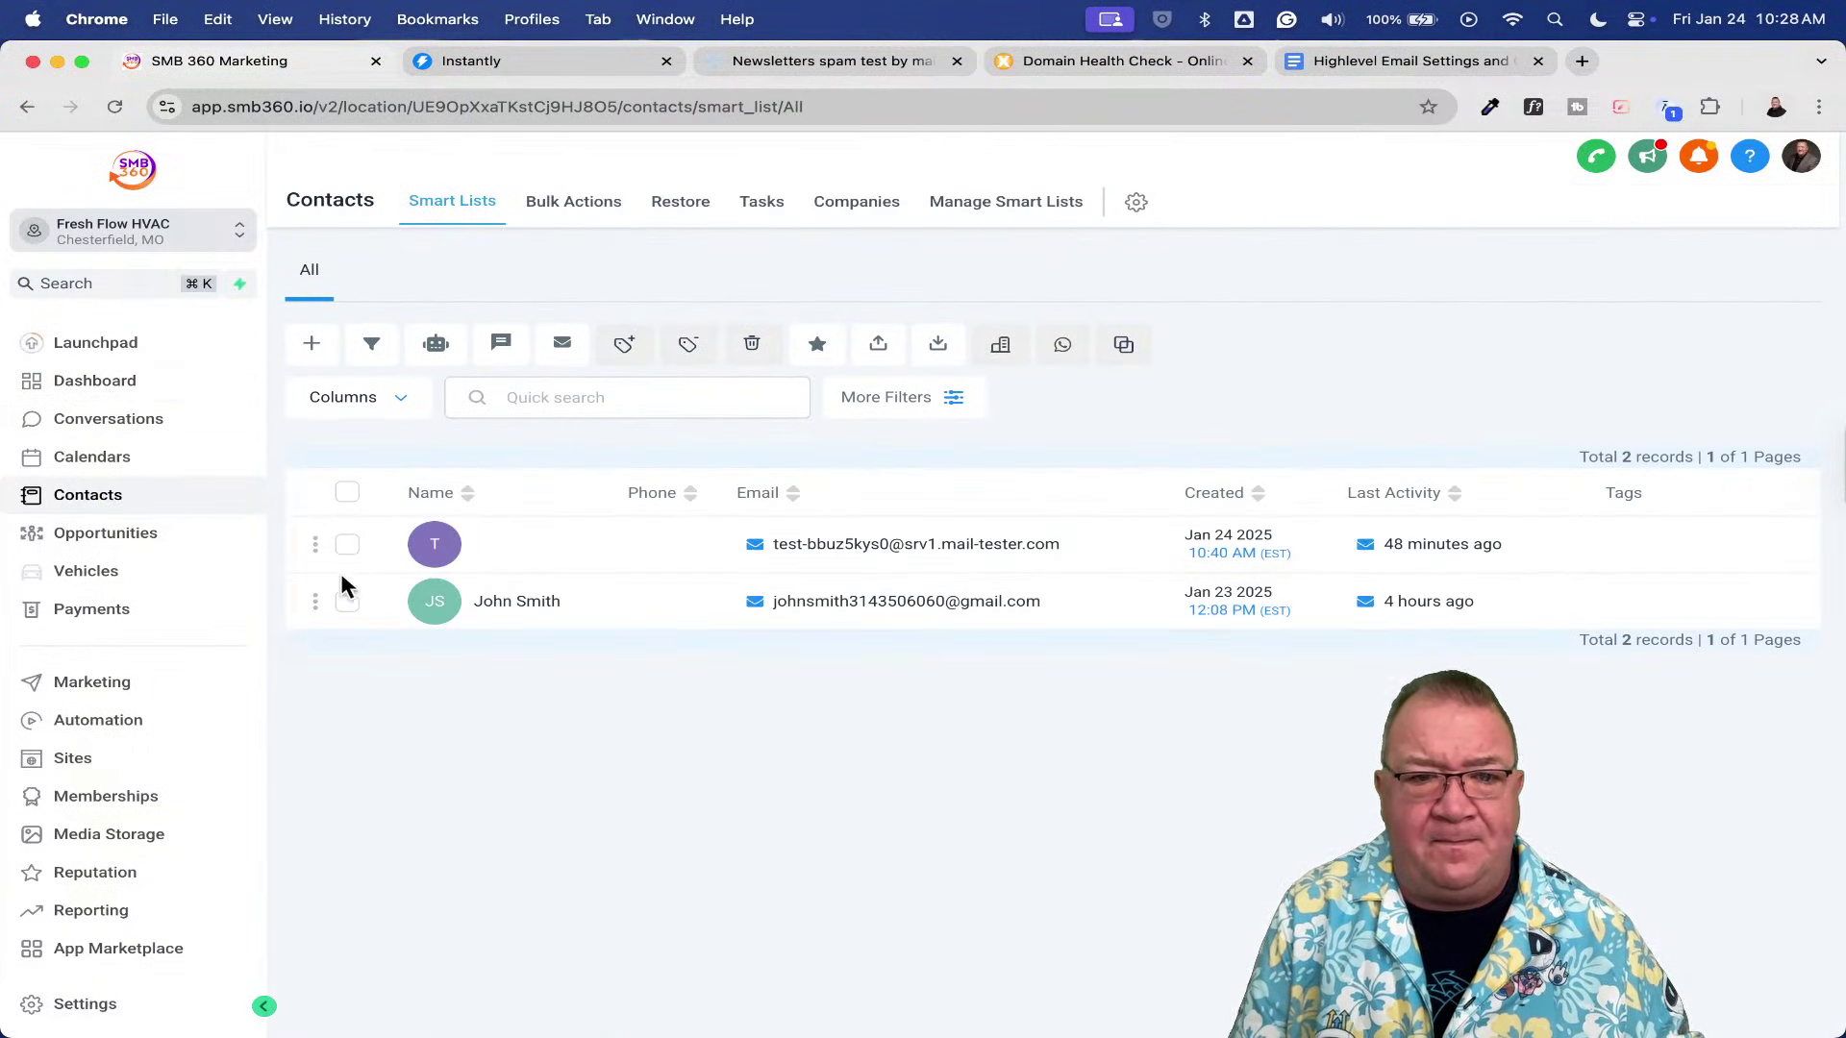
- Select both existing contacts and delete them, confirming by typing DELETE
{"action": "left_click", "coordinate": [348, 546]}
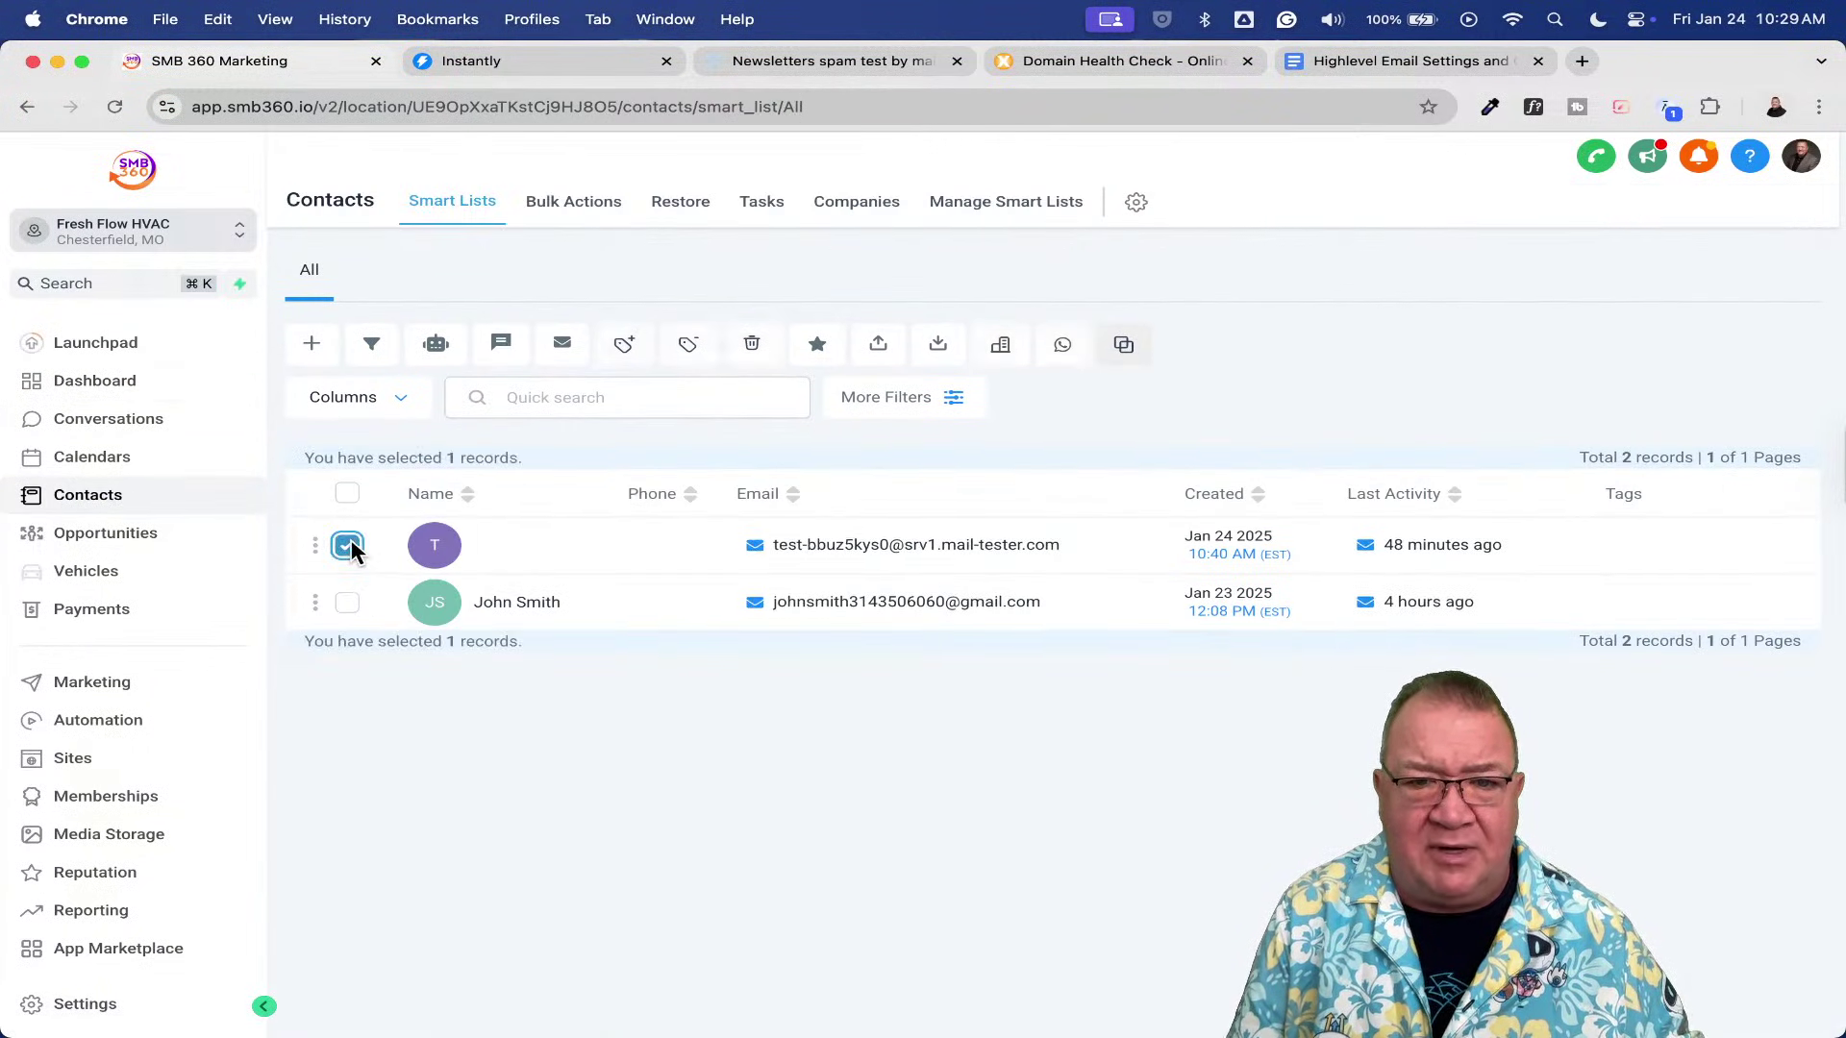
{"action": "left_click", "coordinate": [347, 602]}
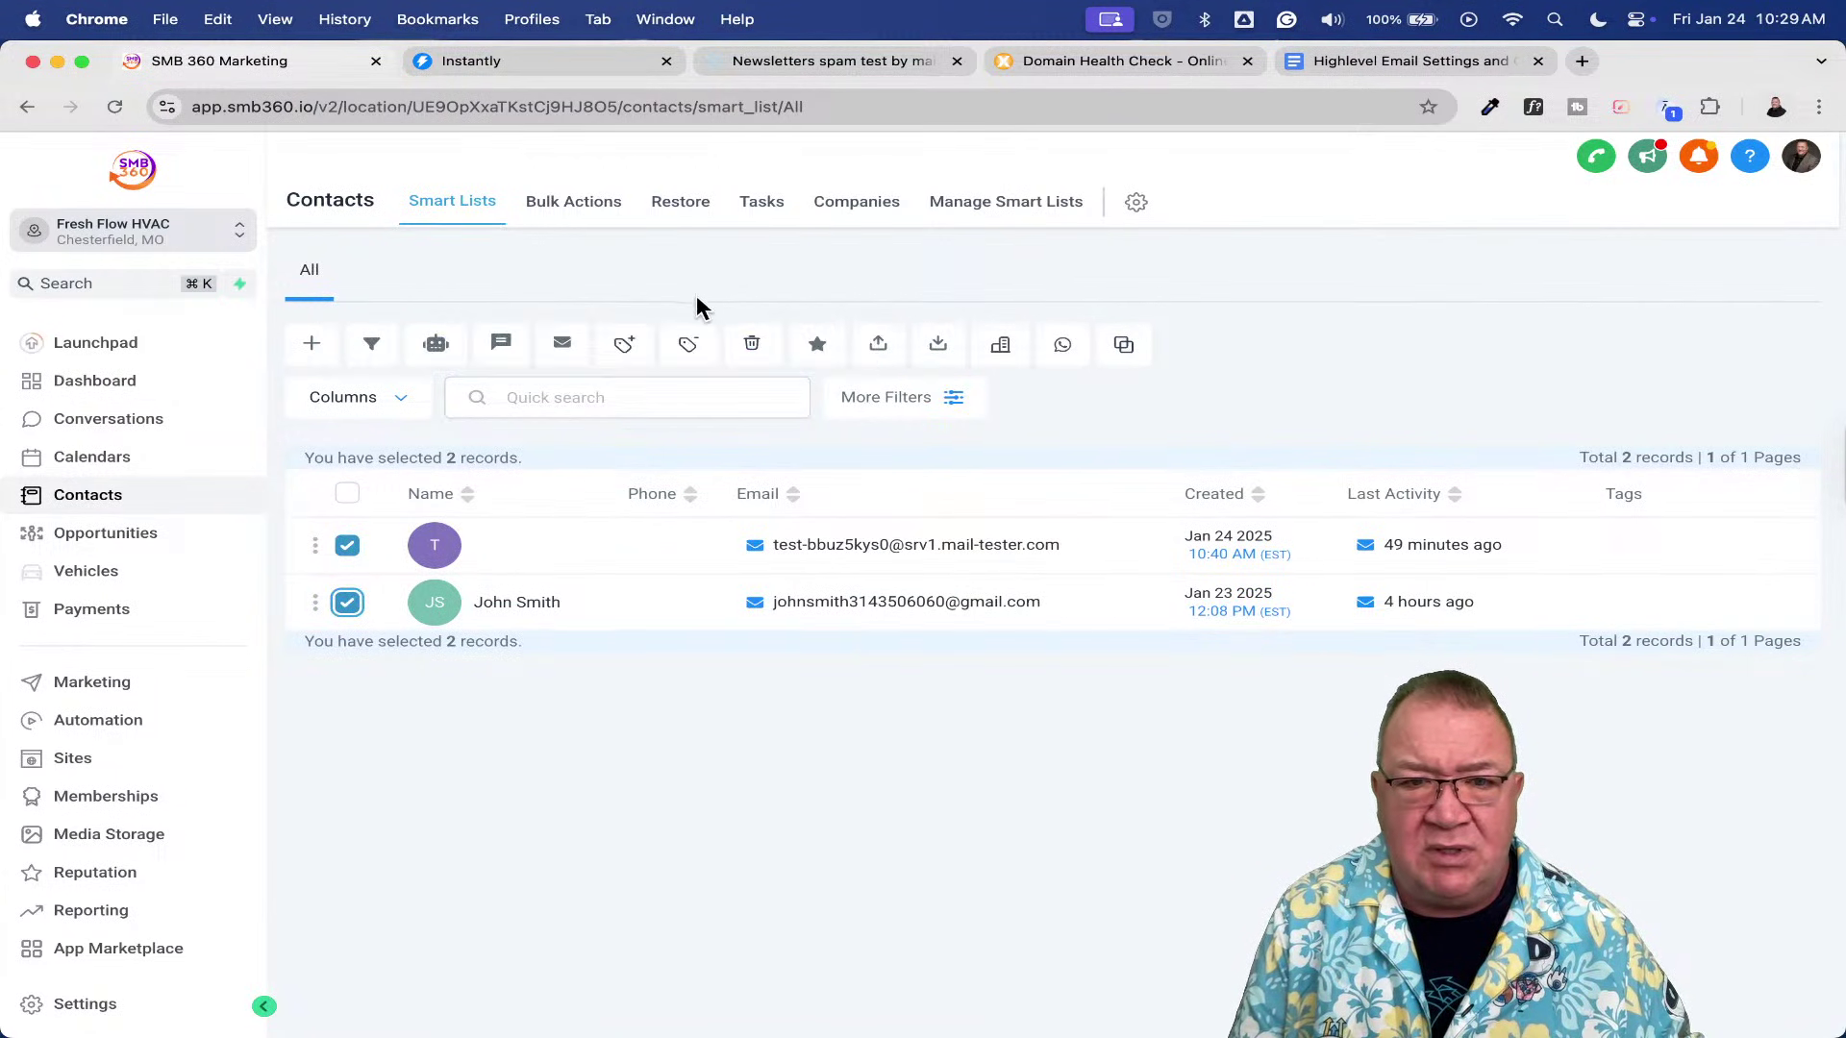
{"action": "left_click", "coordinate": [755, 348]}
{"action": "left_click", "coordinate": [802, 680]}
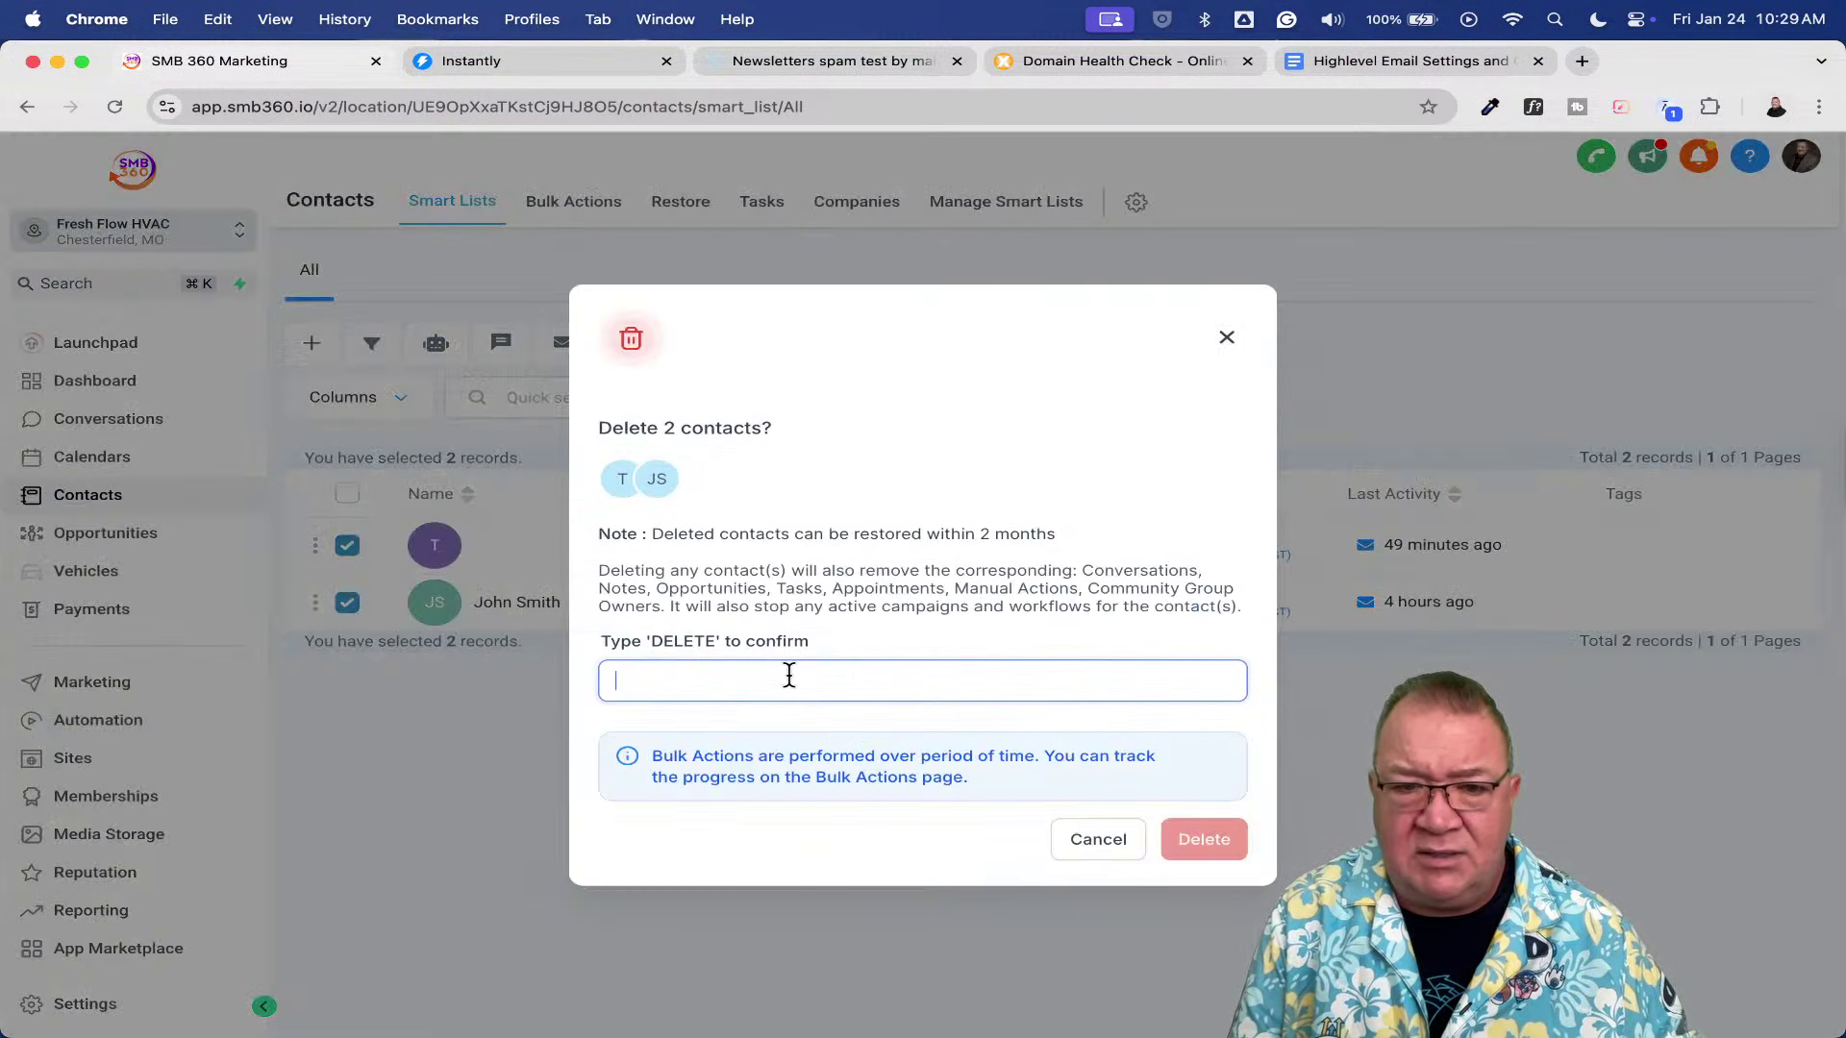
{"action": "type", "text": "DELETE"}
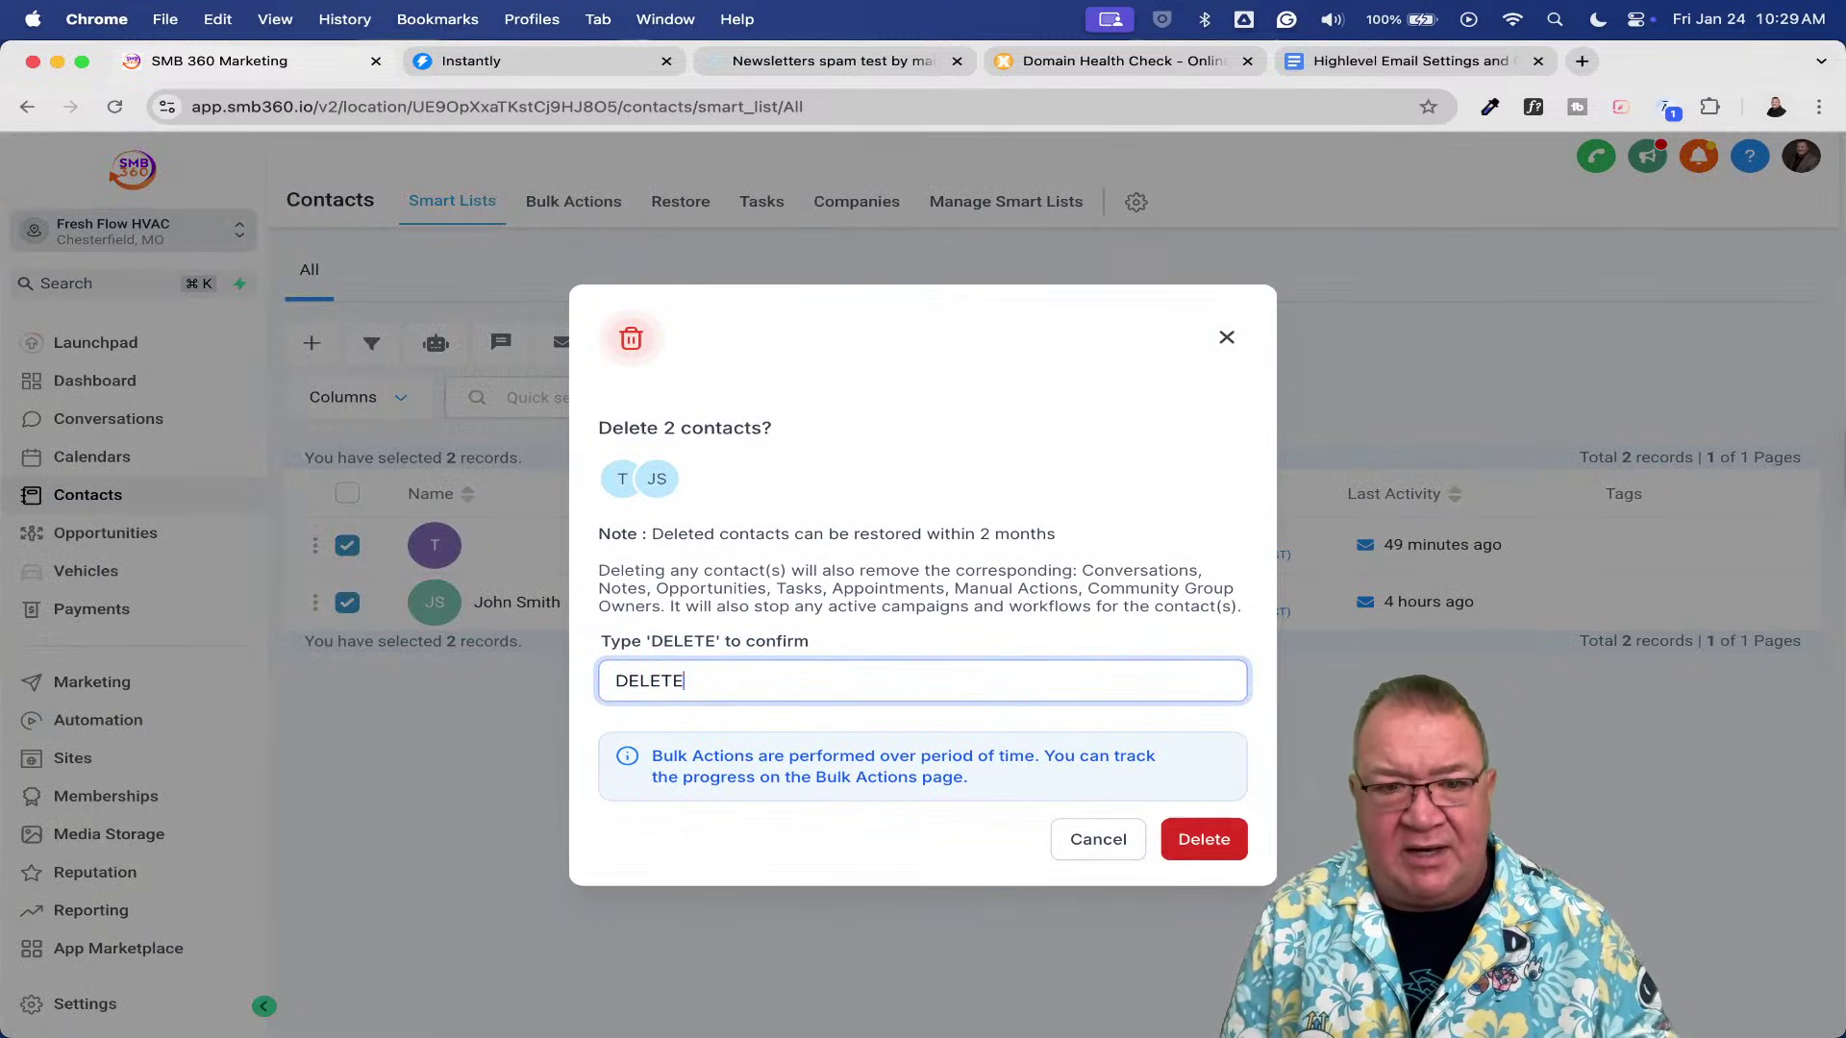
{"action": "left_click", "coordinate": [1229, 834]}
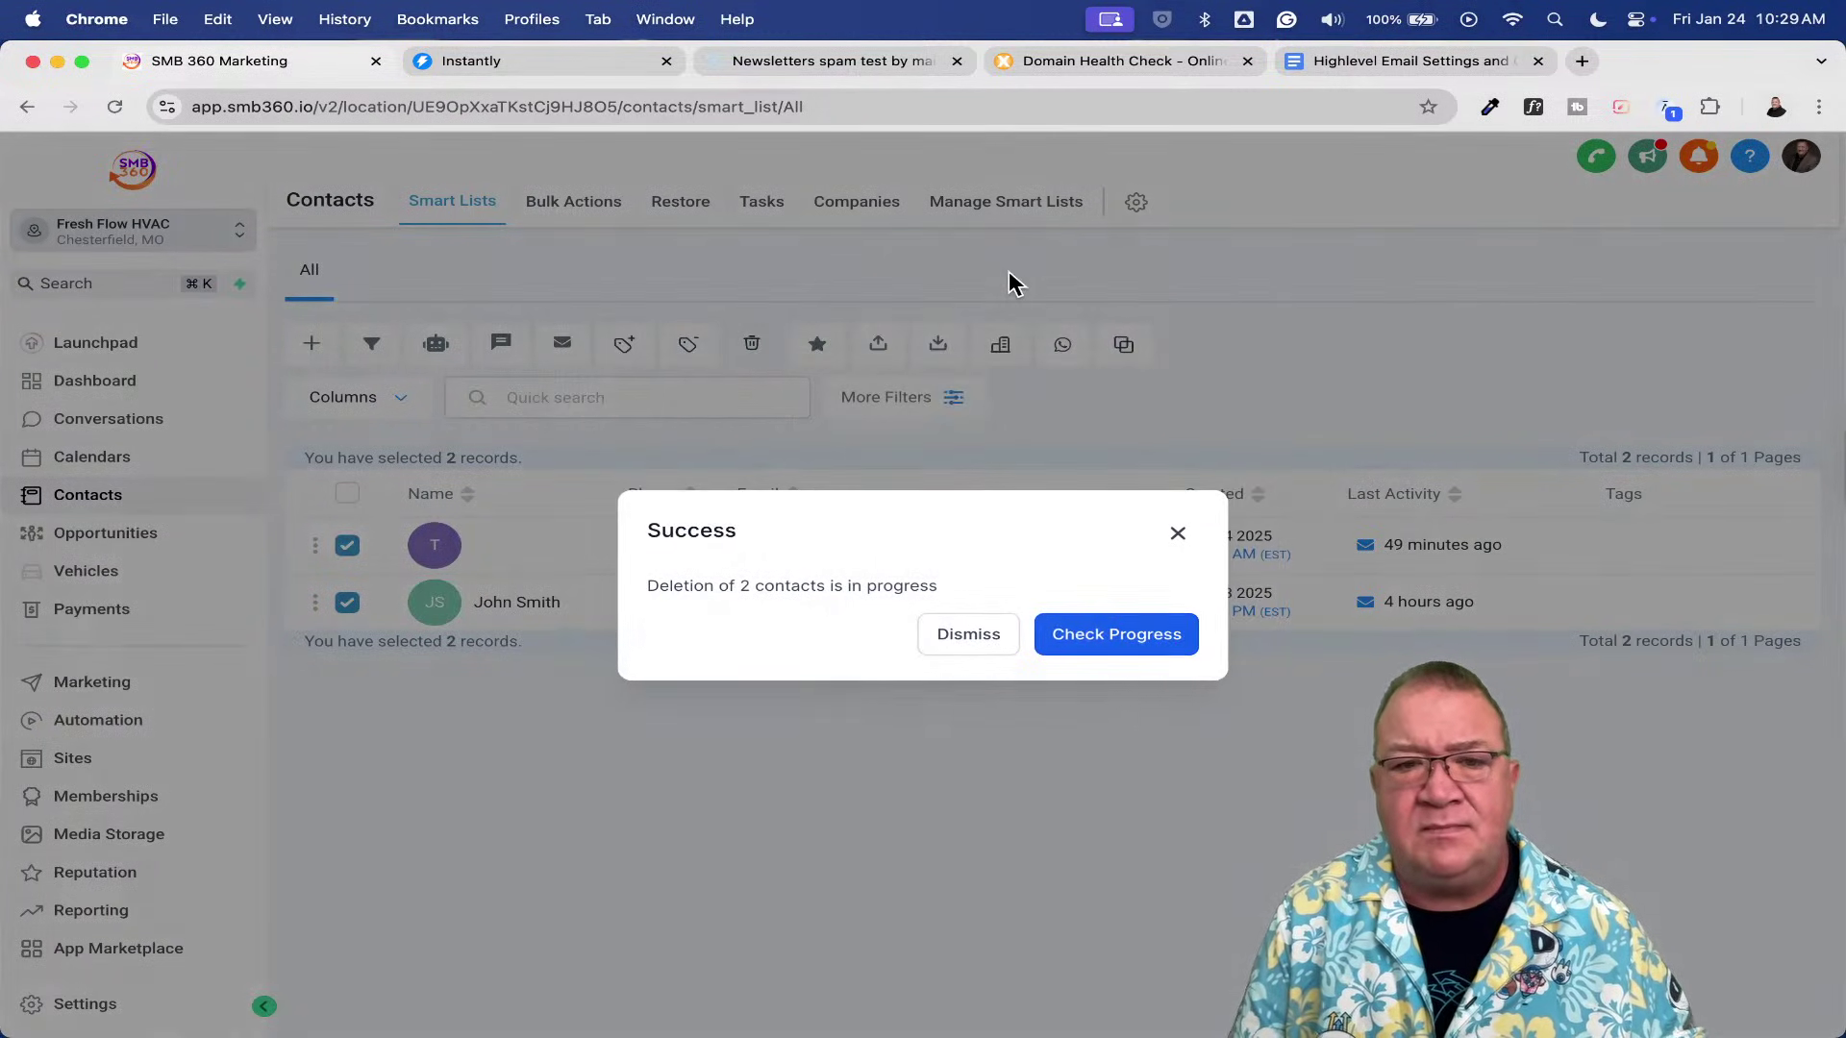
{"action": "left_click", "coordinate": [968, 636]}
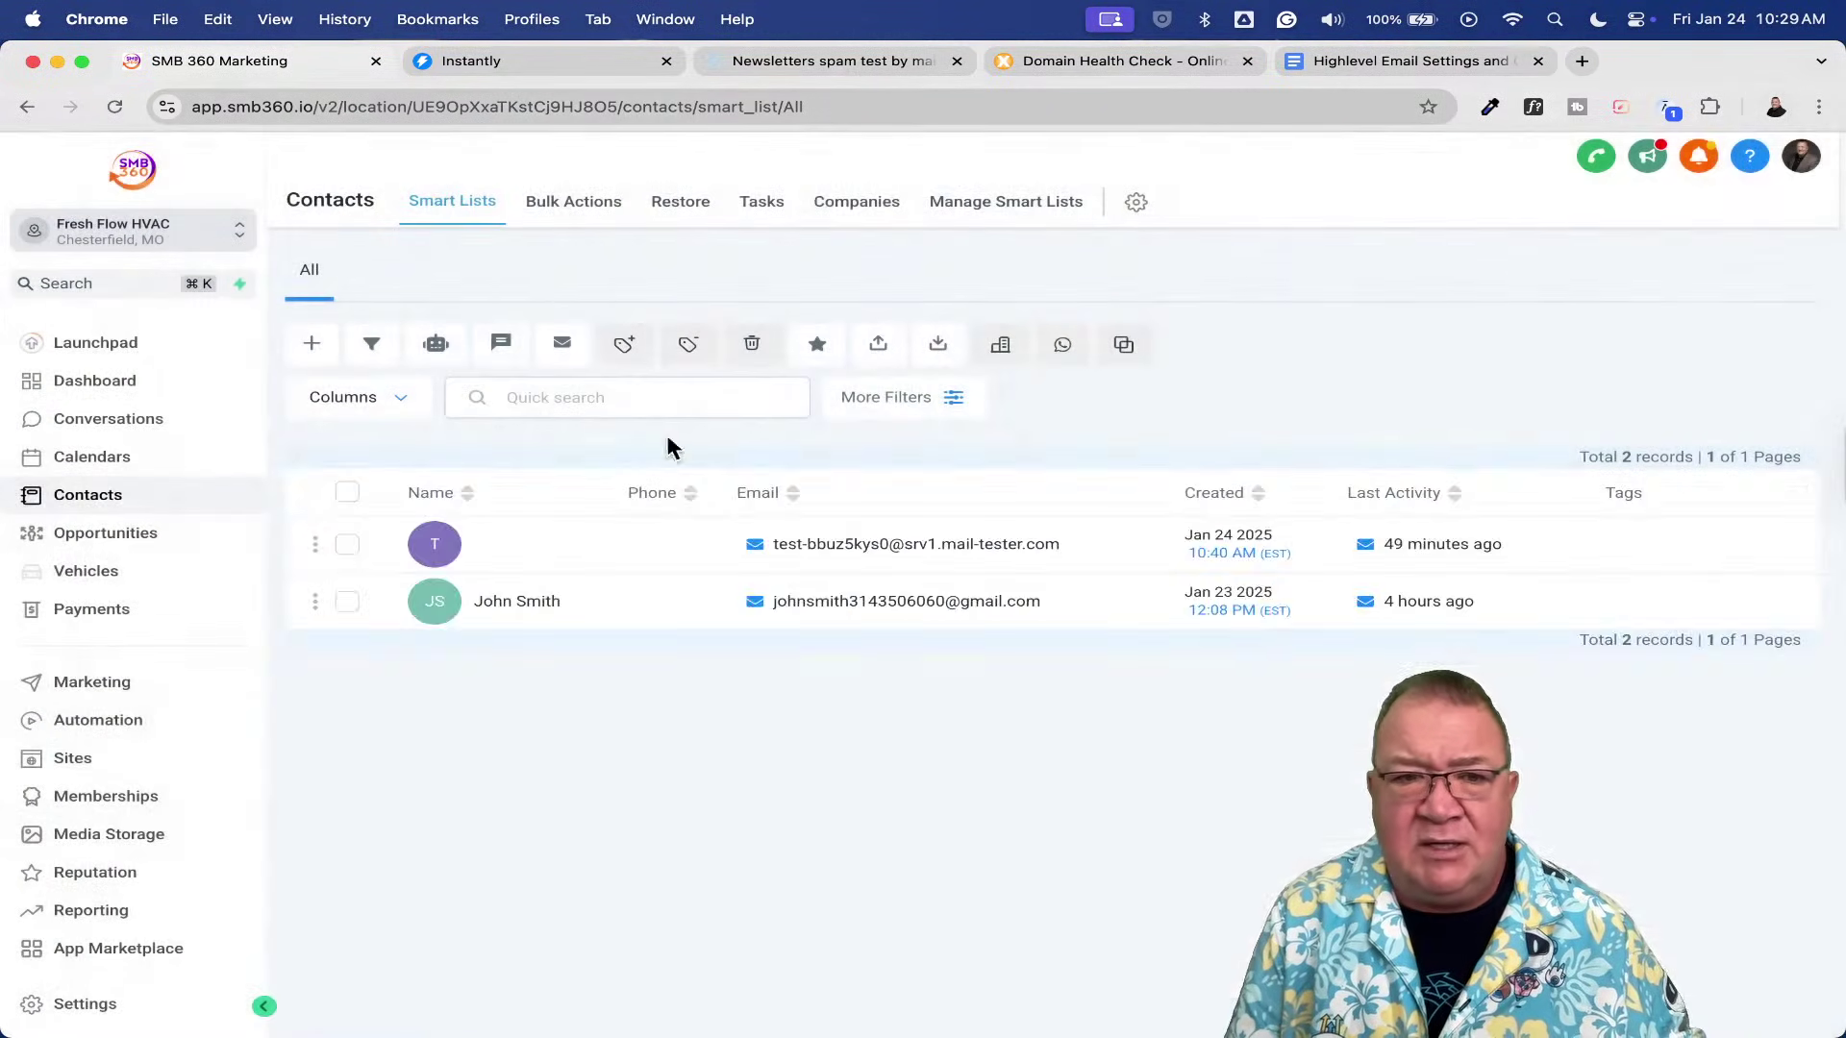
- Add a contact with the test person's first and last name and Gmail address, and save it
{"action": "left_click", "coordinate": [313, 345]}
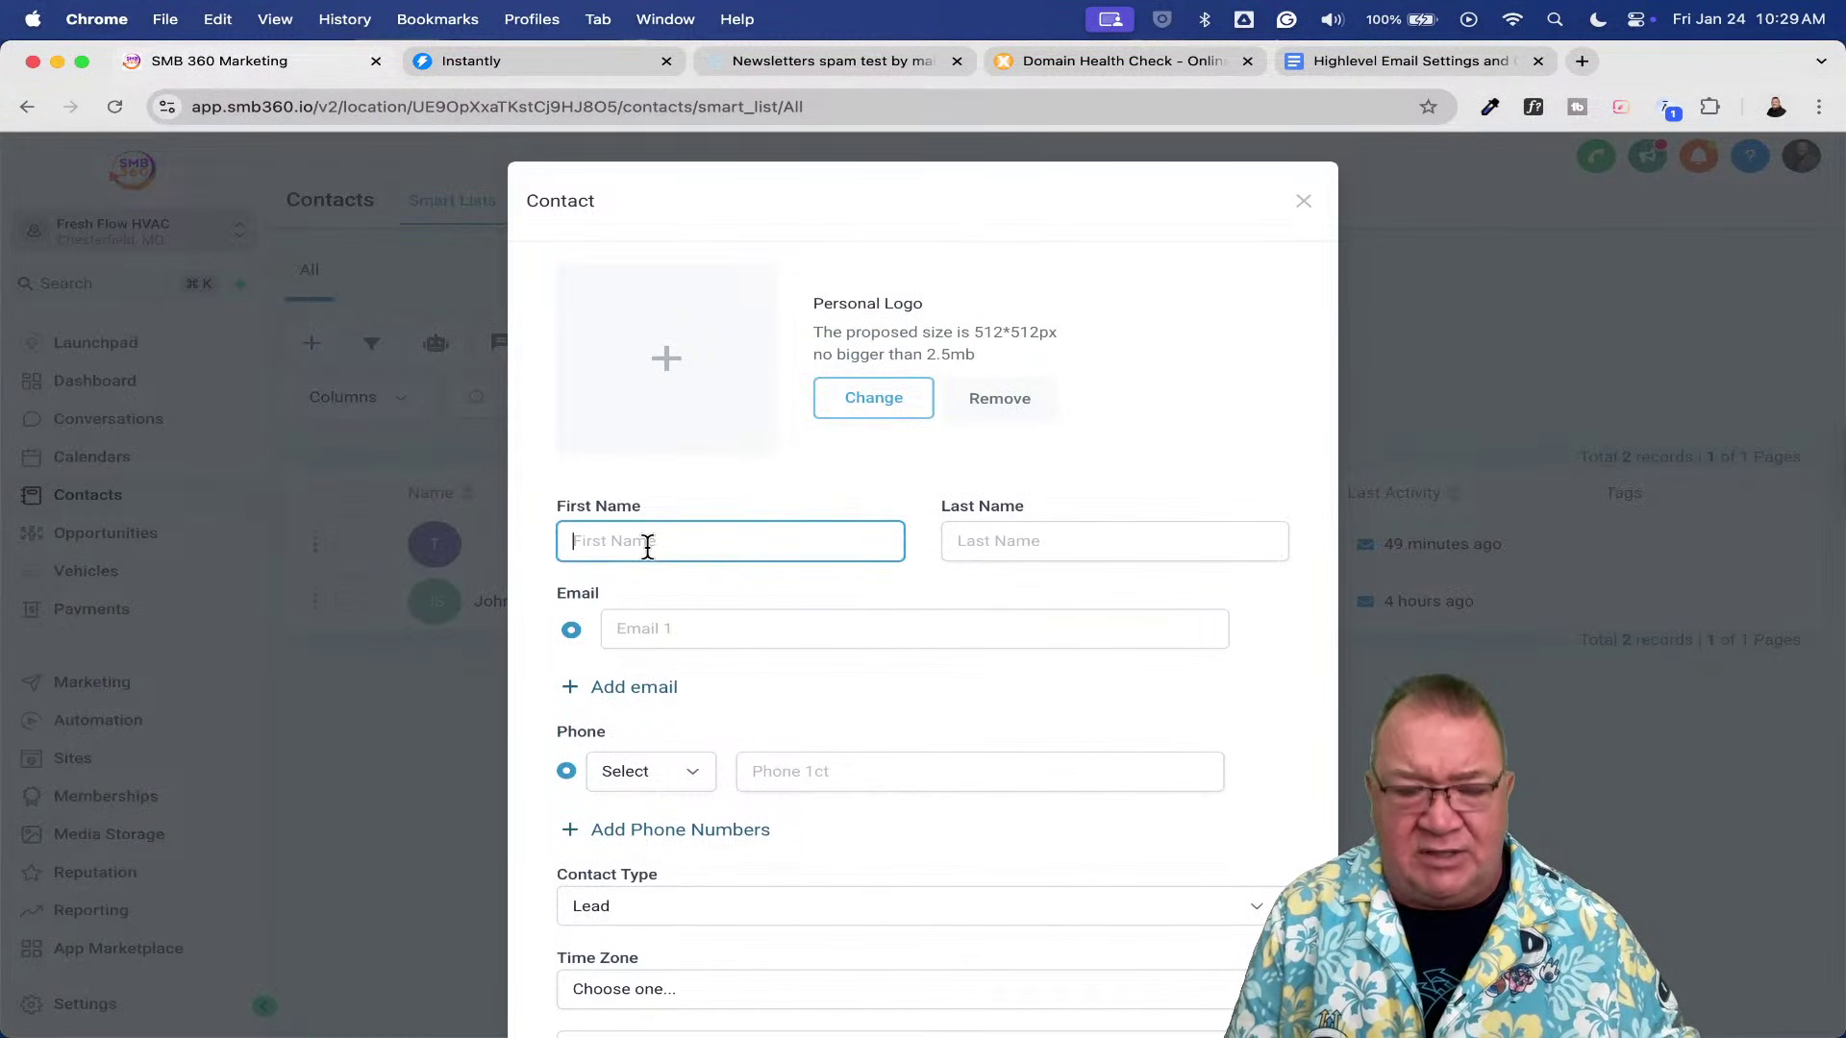
{"action": "type", "text": "John"}
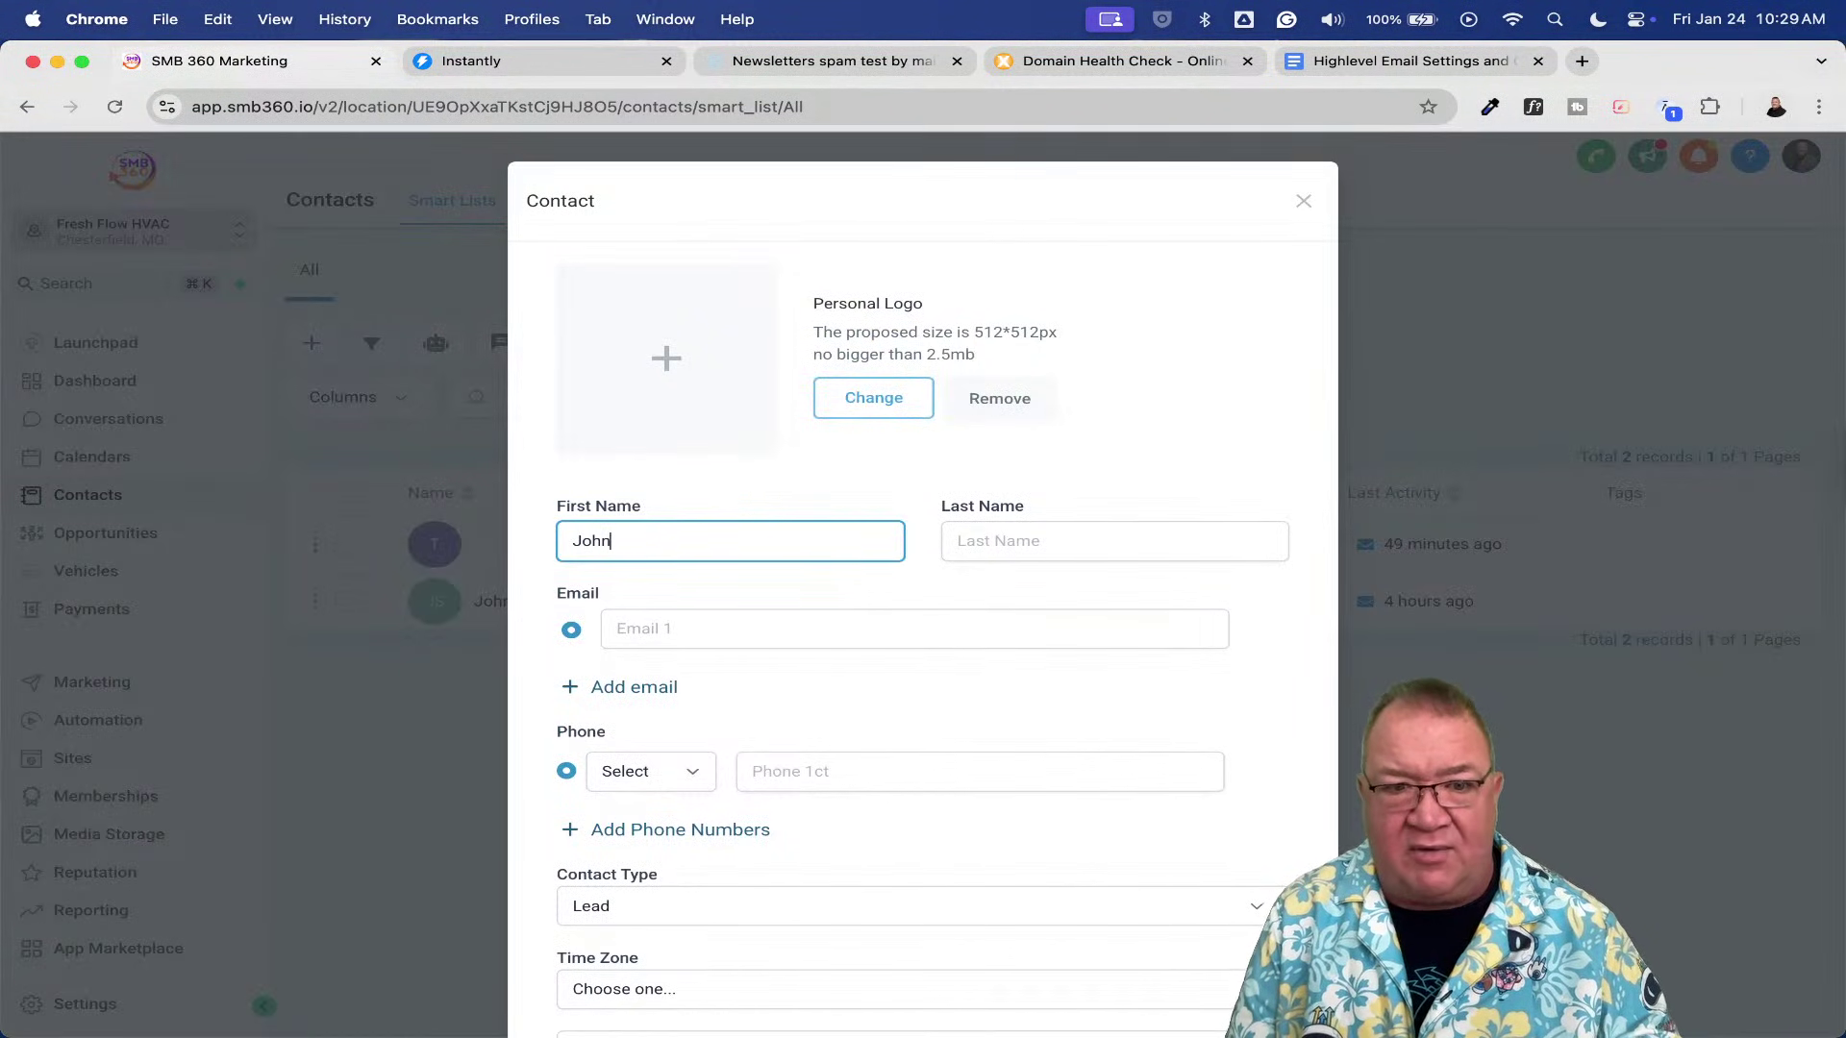
{"action": "key", "text": "Tab"}
{"action": "type", "text": "Smith"}
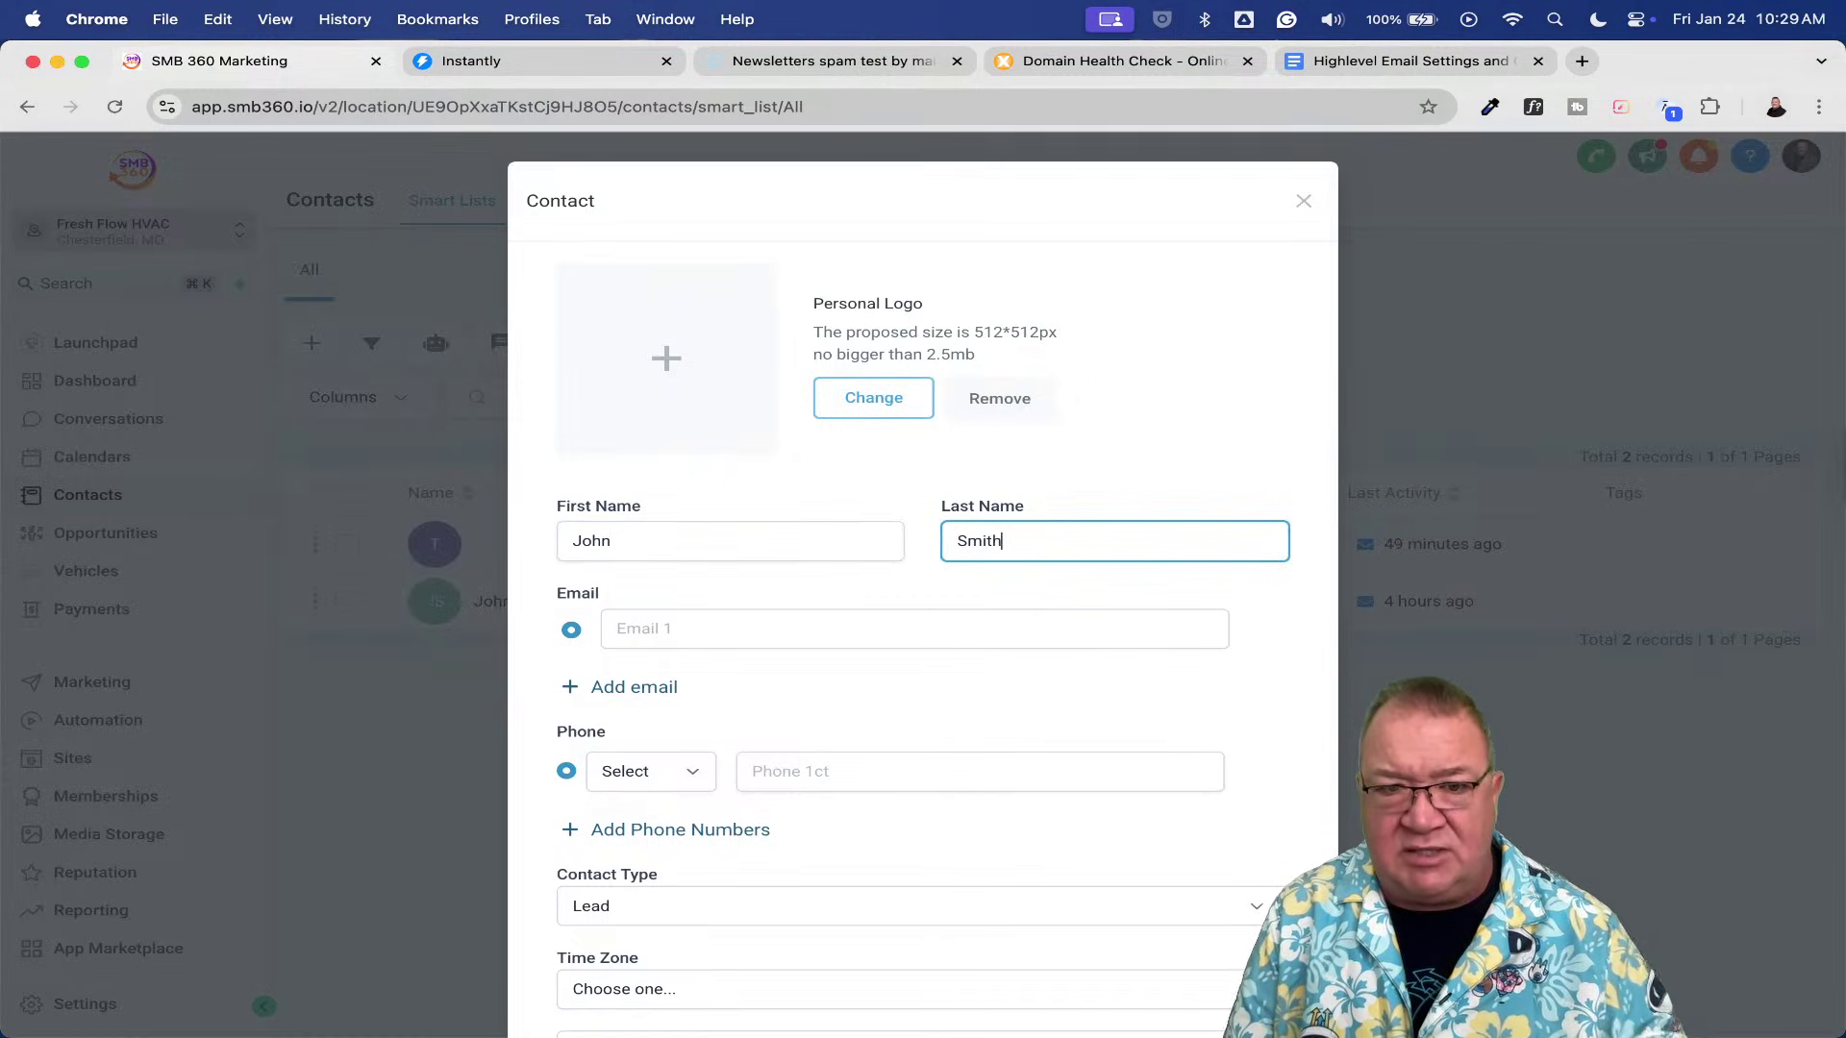
{"action": "left_click", "coordinate": [656, 632]}
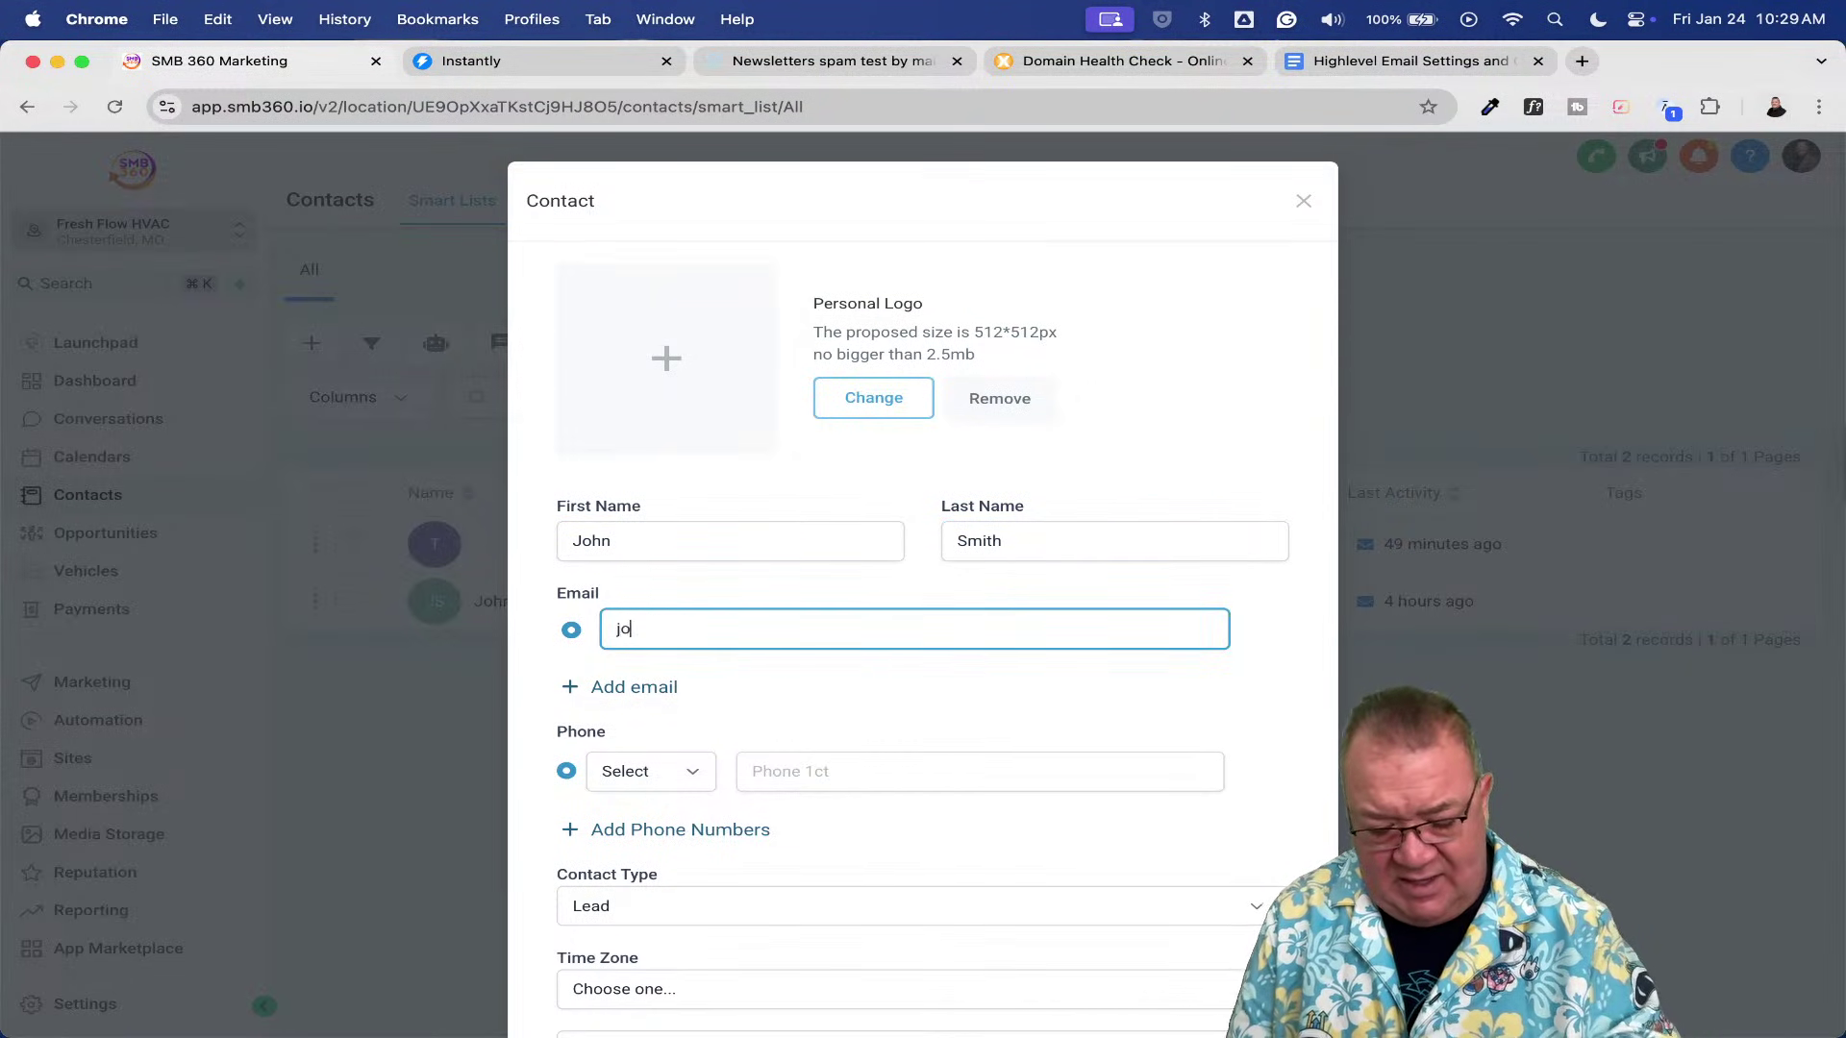
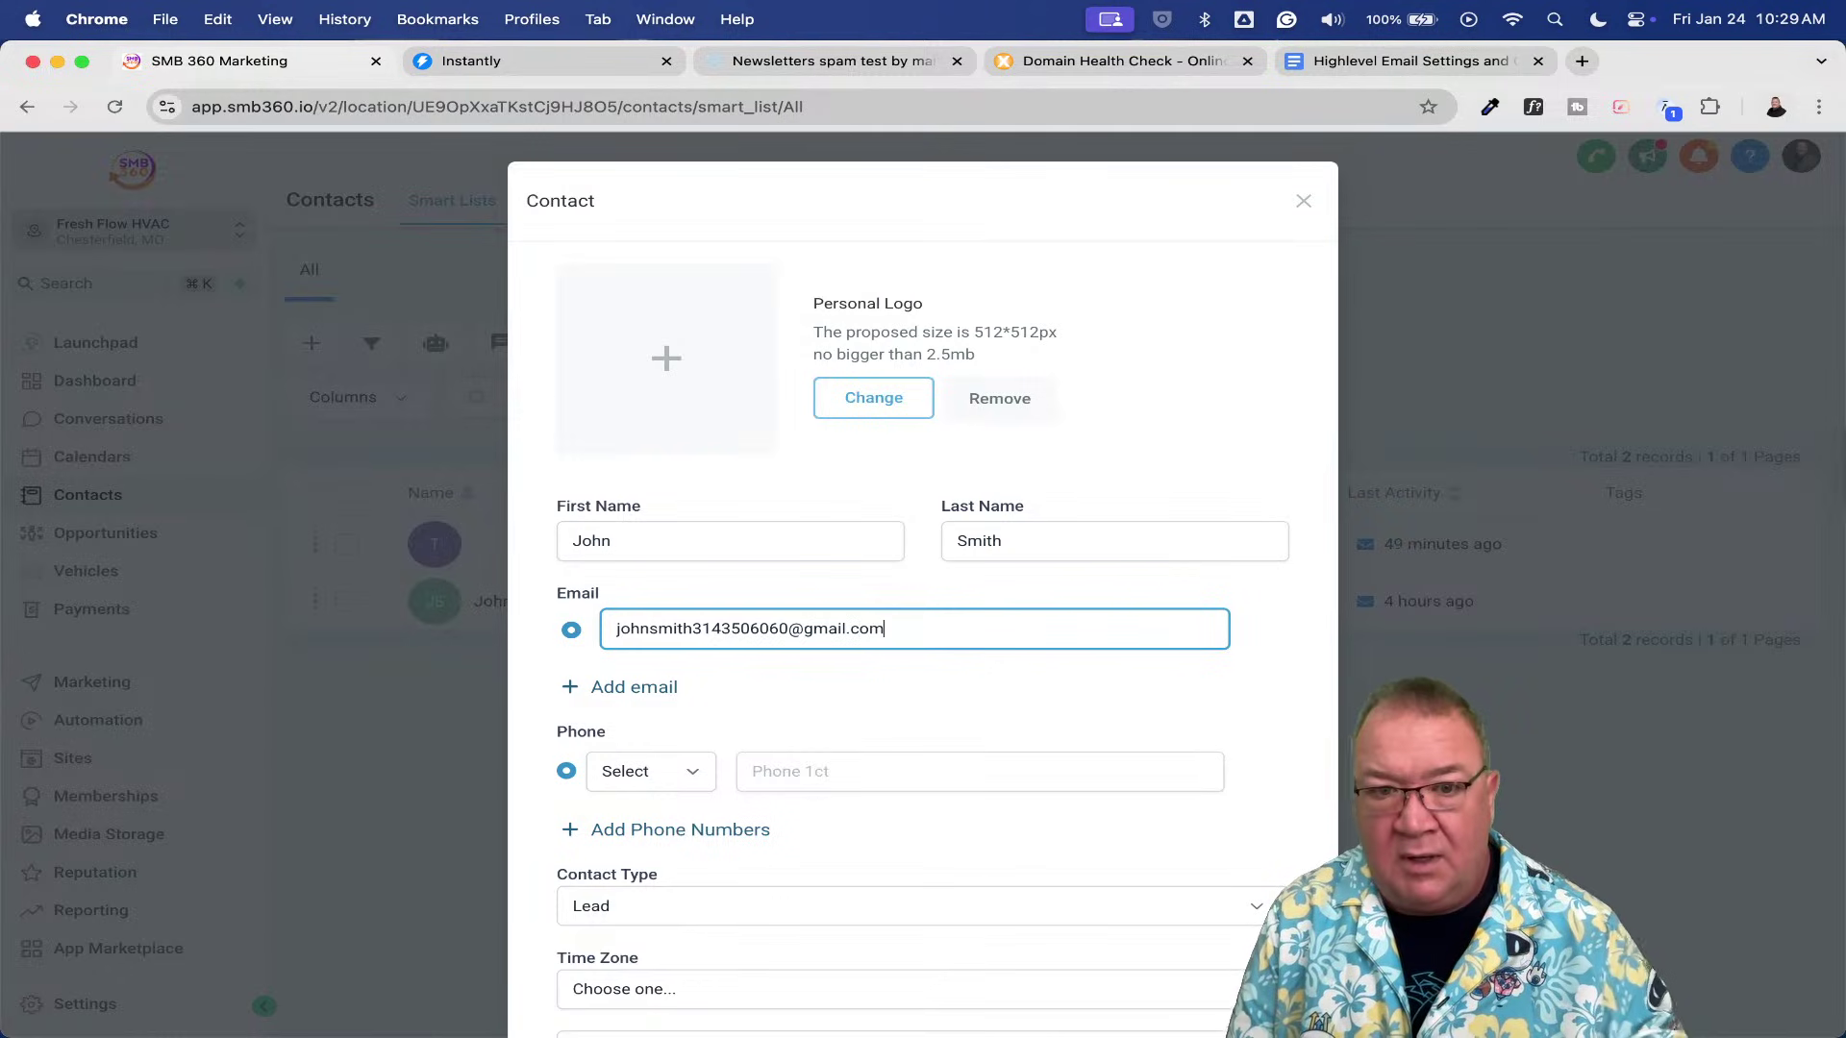
{"action": "scroll", "coordinate": [826, 736], "scroll_direction": "down", "scroll_amount": 3}
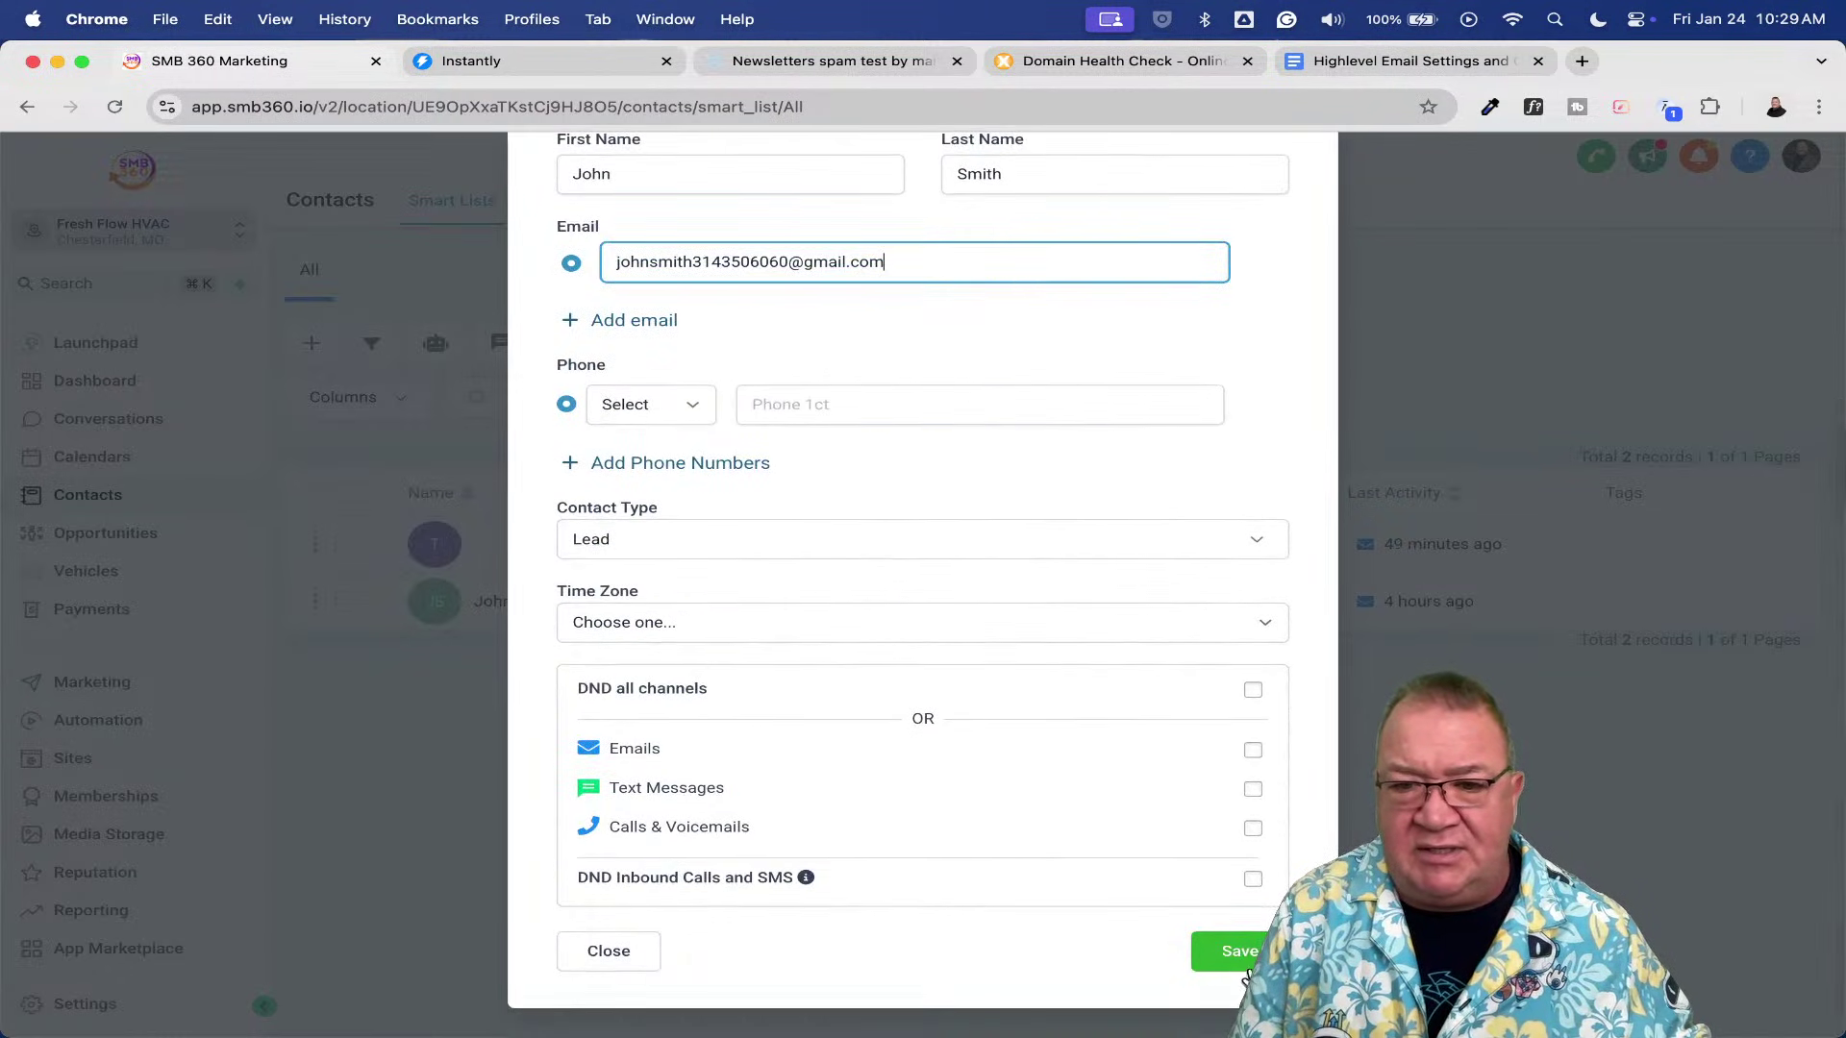
{"action": "left_click", "coordinate": [1240, 960]}
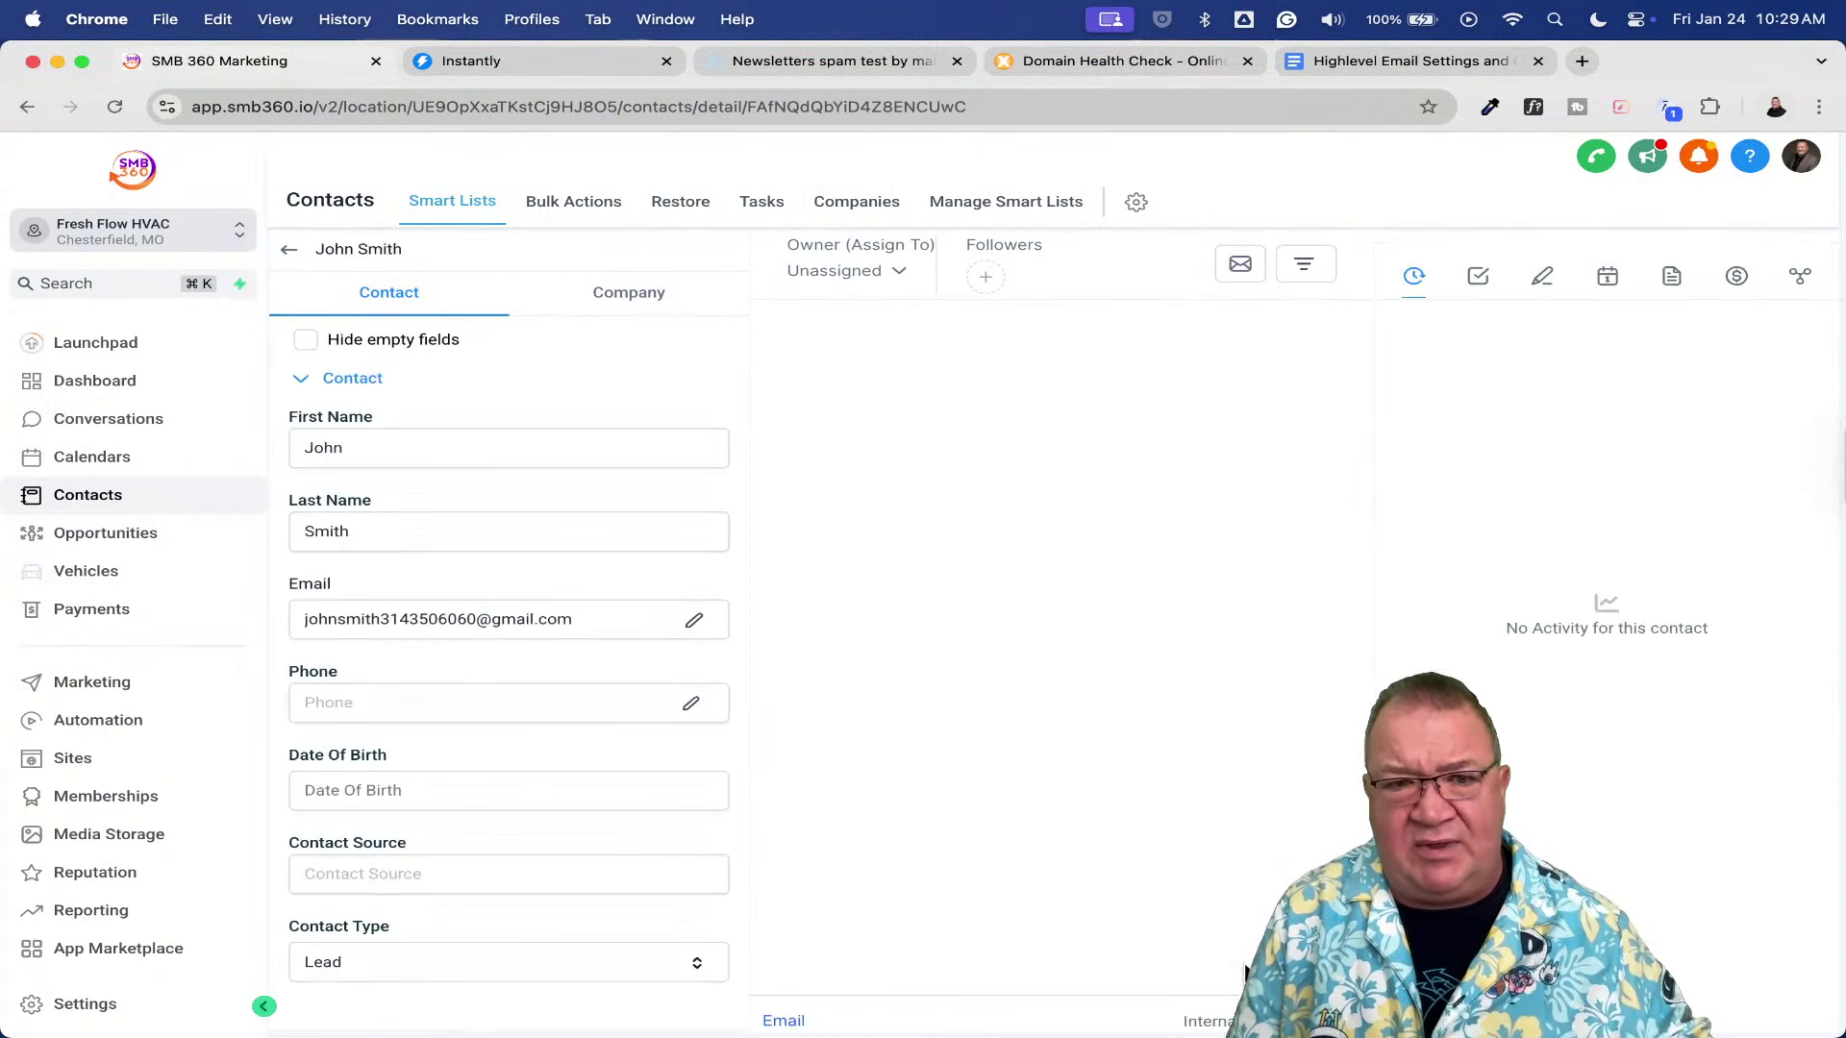
{"action": "left_click", "coordinate": [288, 250]}
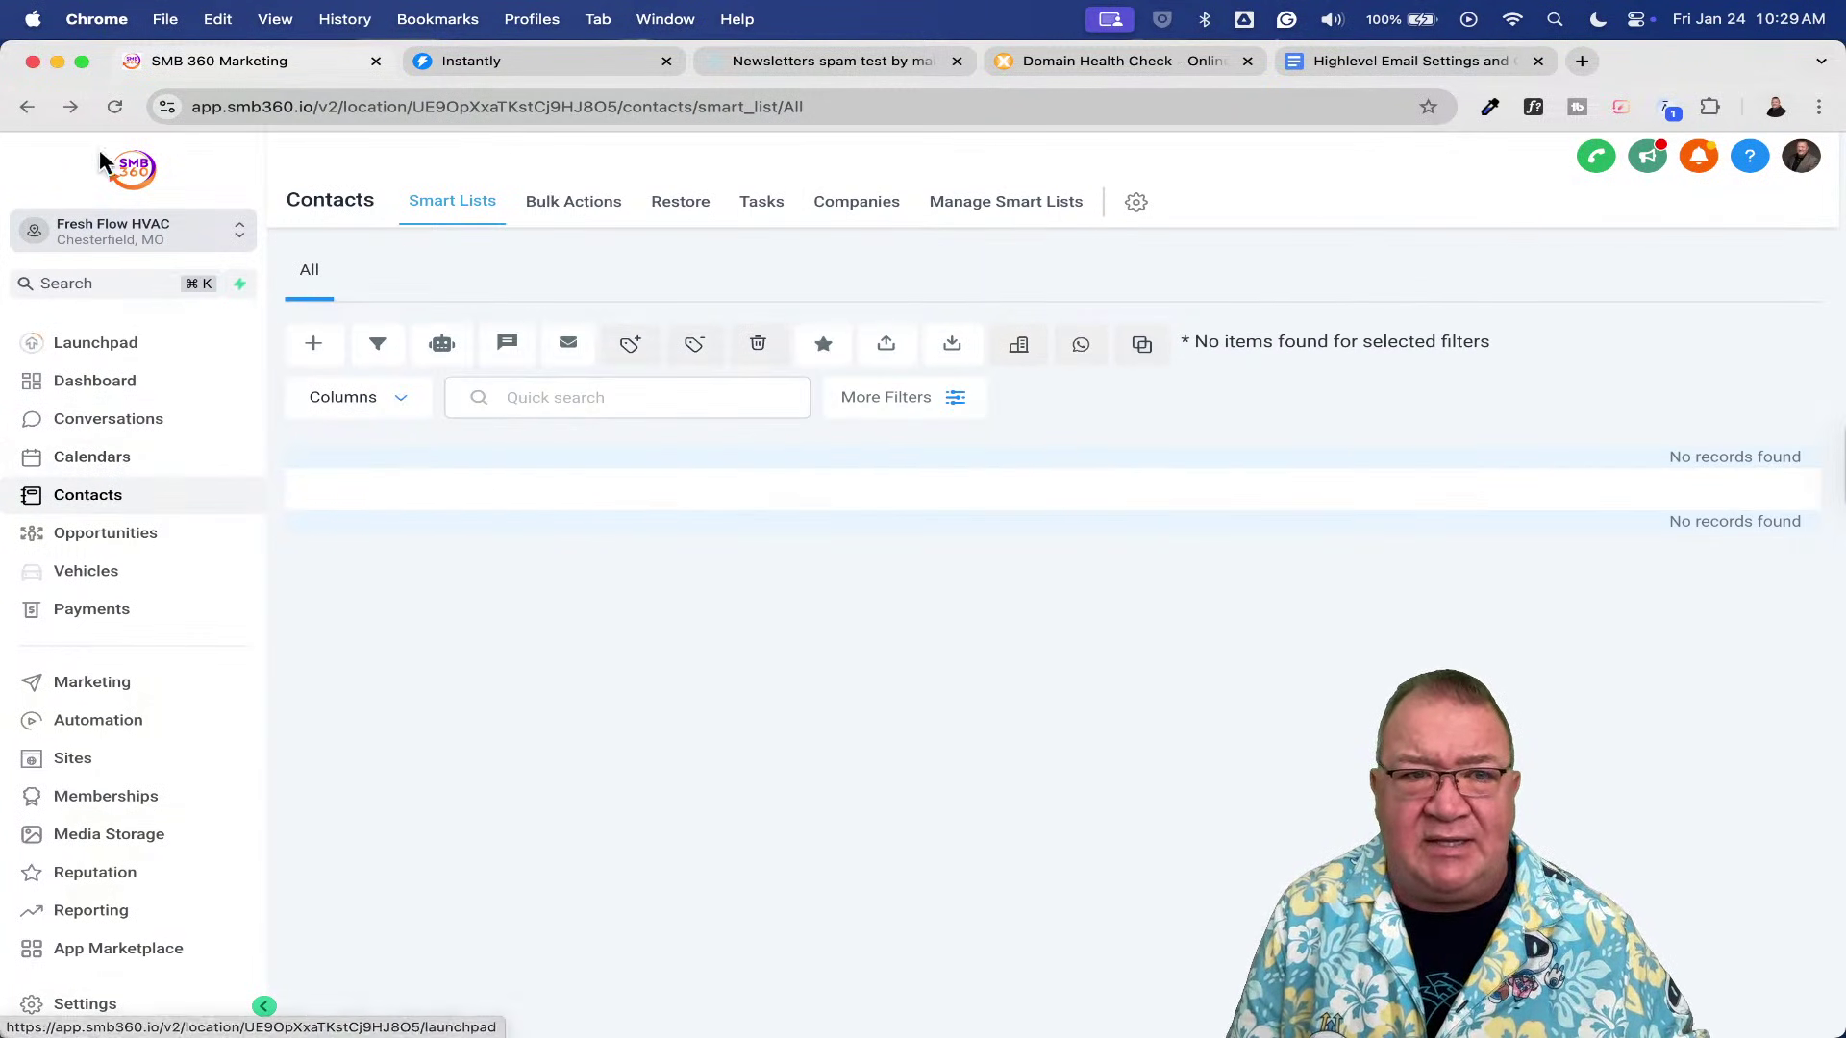
- Reload the contacts list and select the single test contact
{"action": "left_click", "coordinate": [96, 494]}
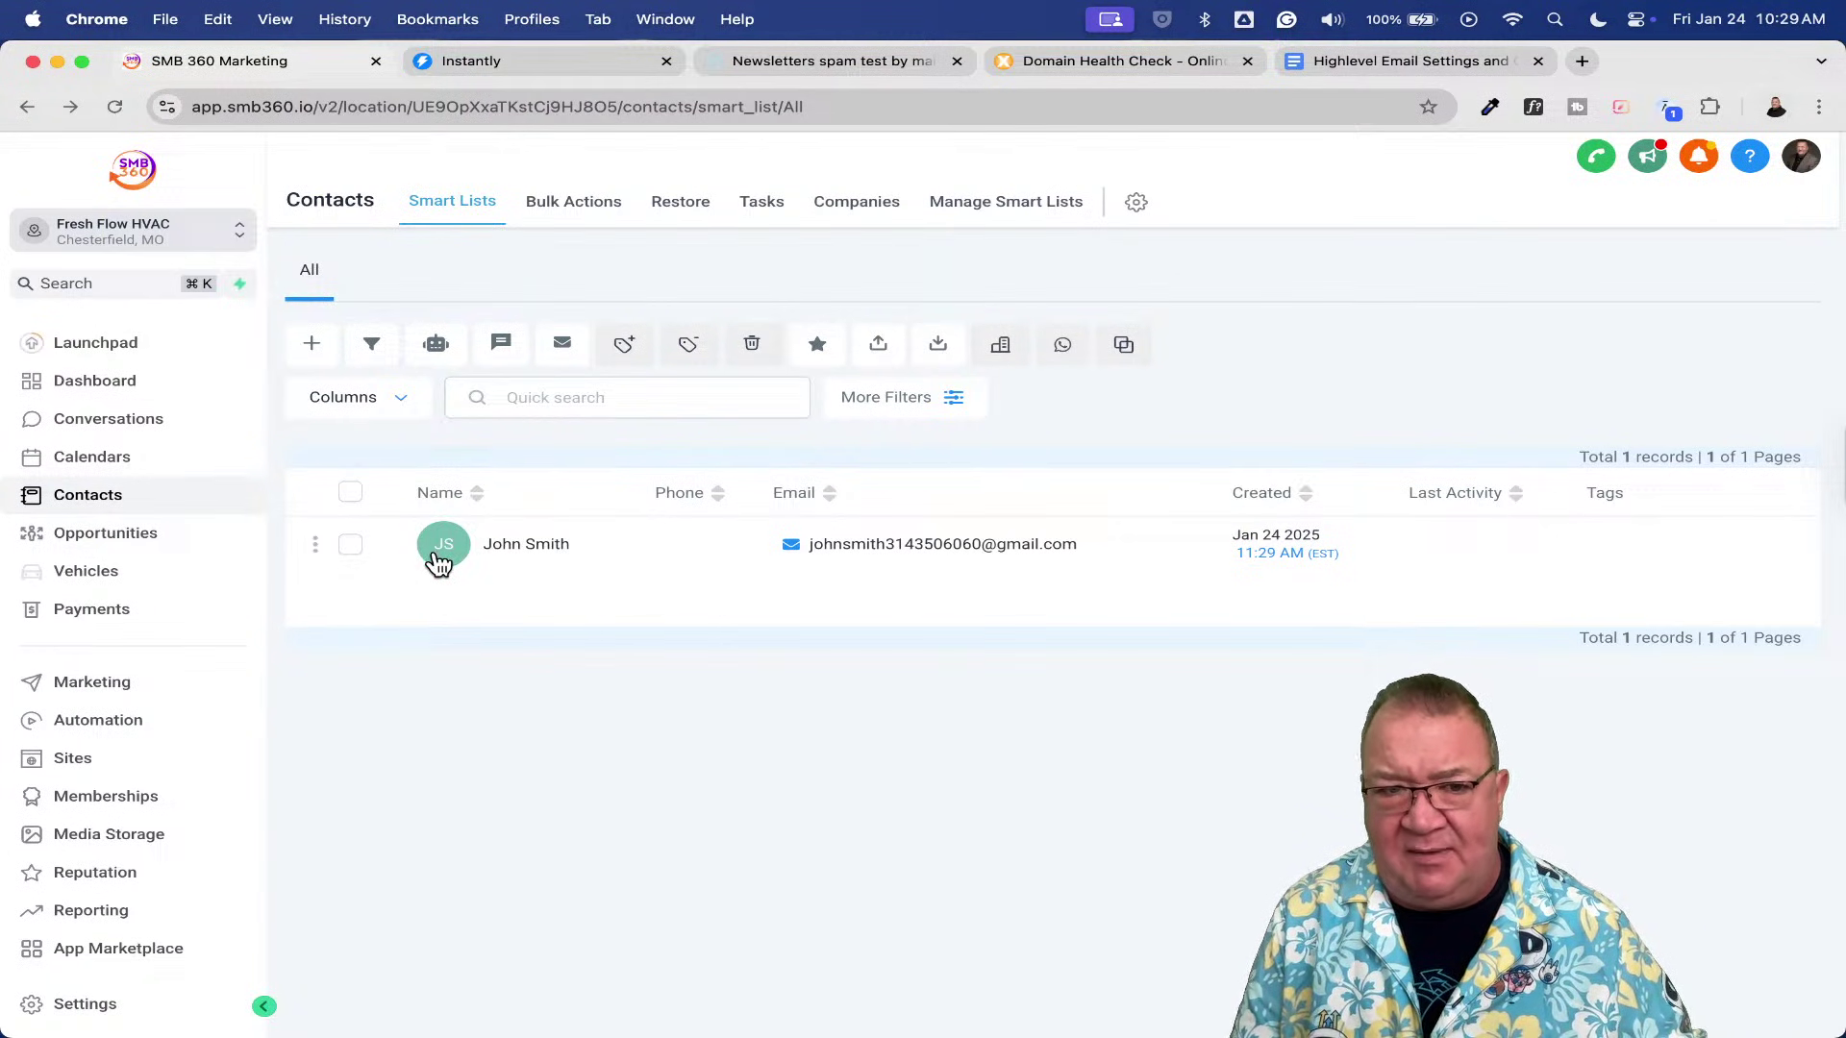
{"action": "left_click", "coordinate": [351, 546]}
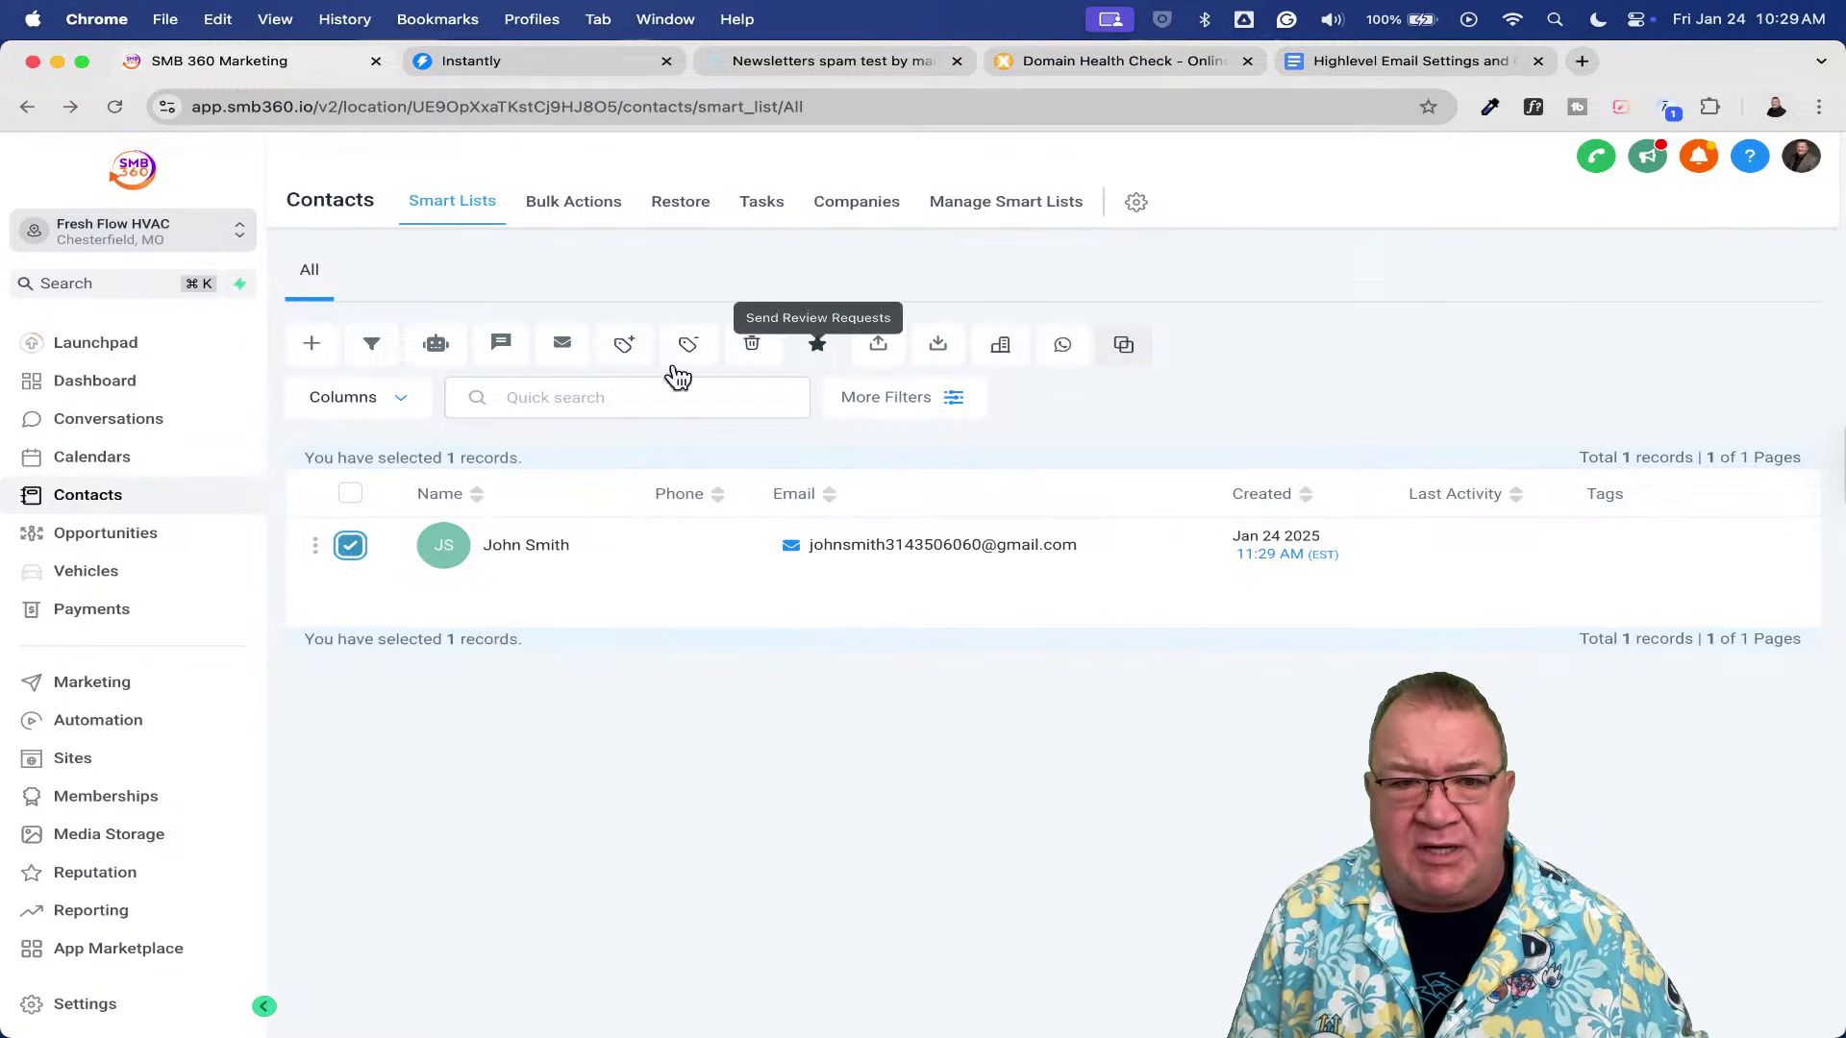
- Send the contact a bulk email with a 'TEst 1' subject, body 'TEsting' and description 'test'
{"action": "left_click", "coordinate": [563, 348]}
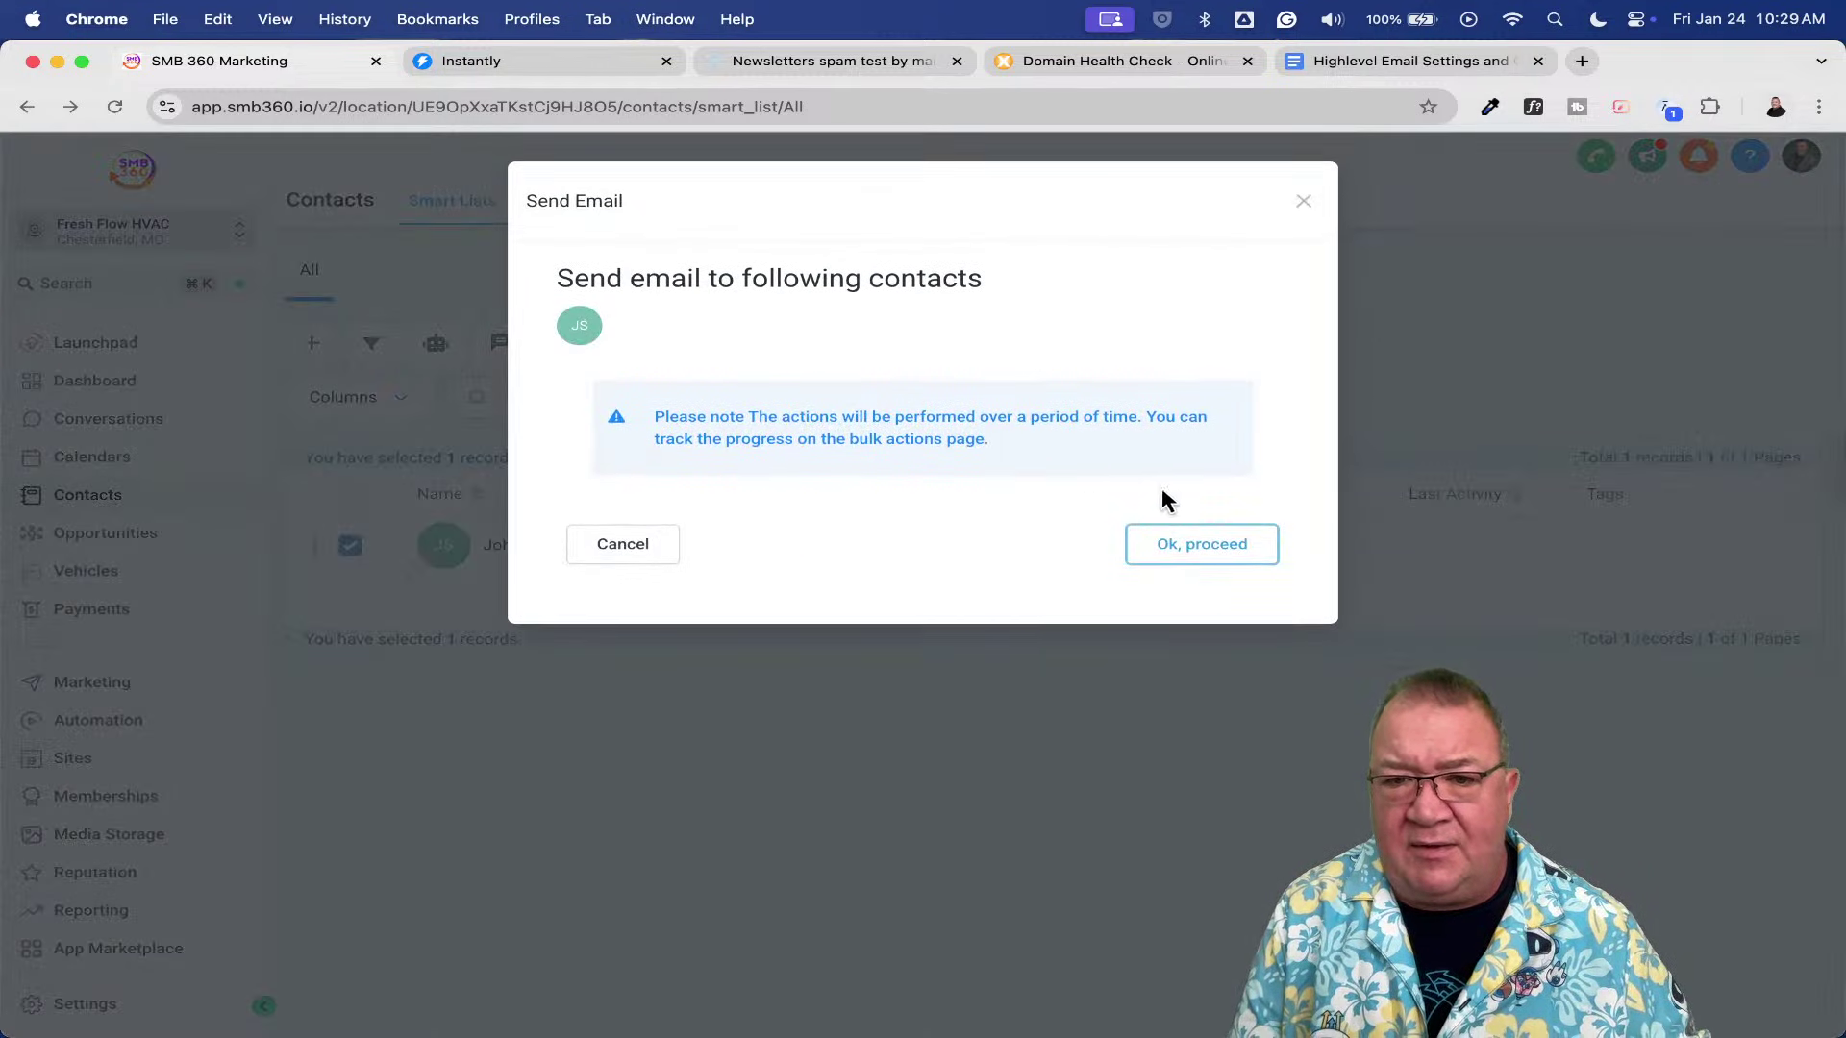
{"action": "left_click", "coordinate": [1191, 556]}
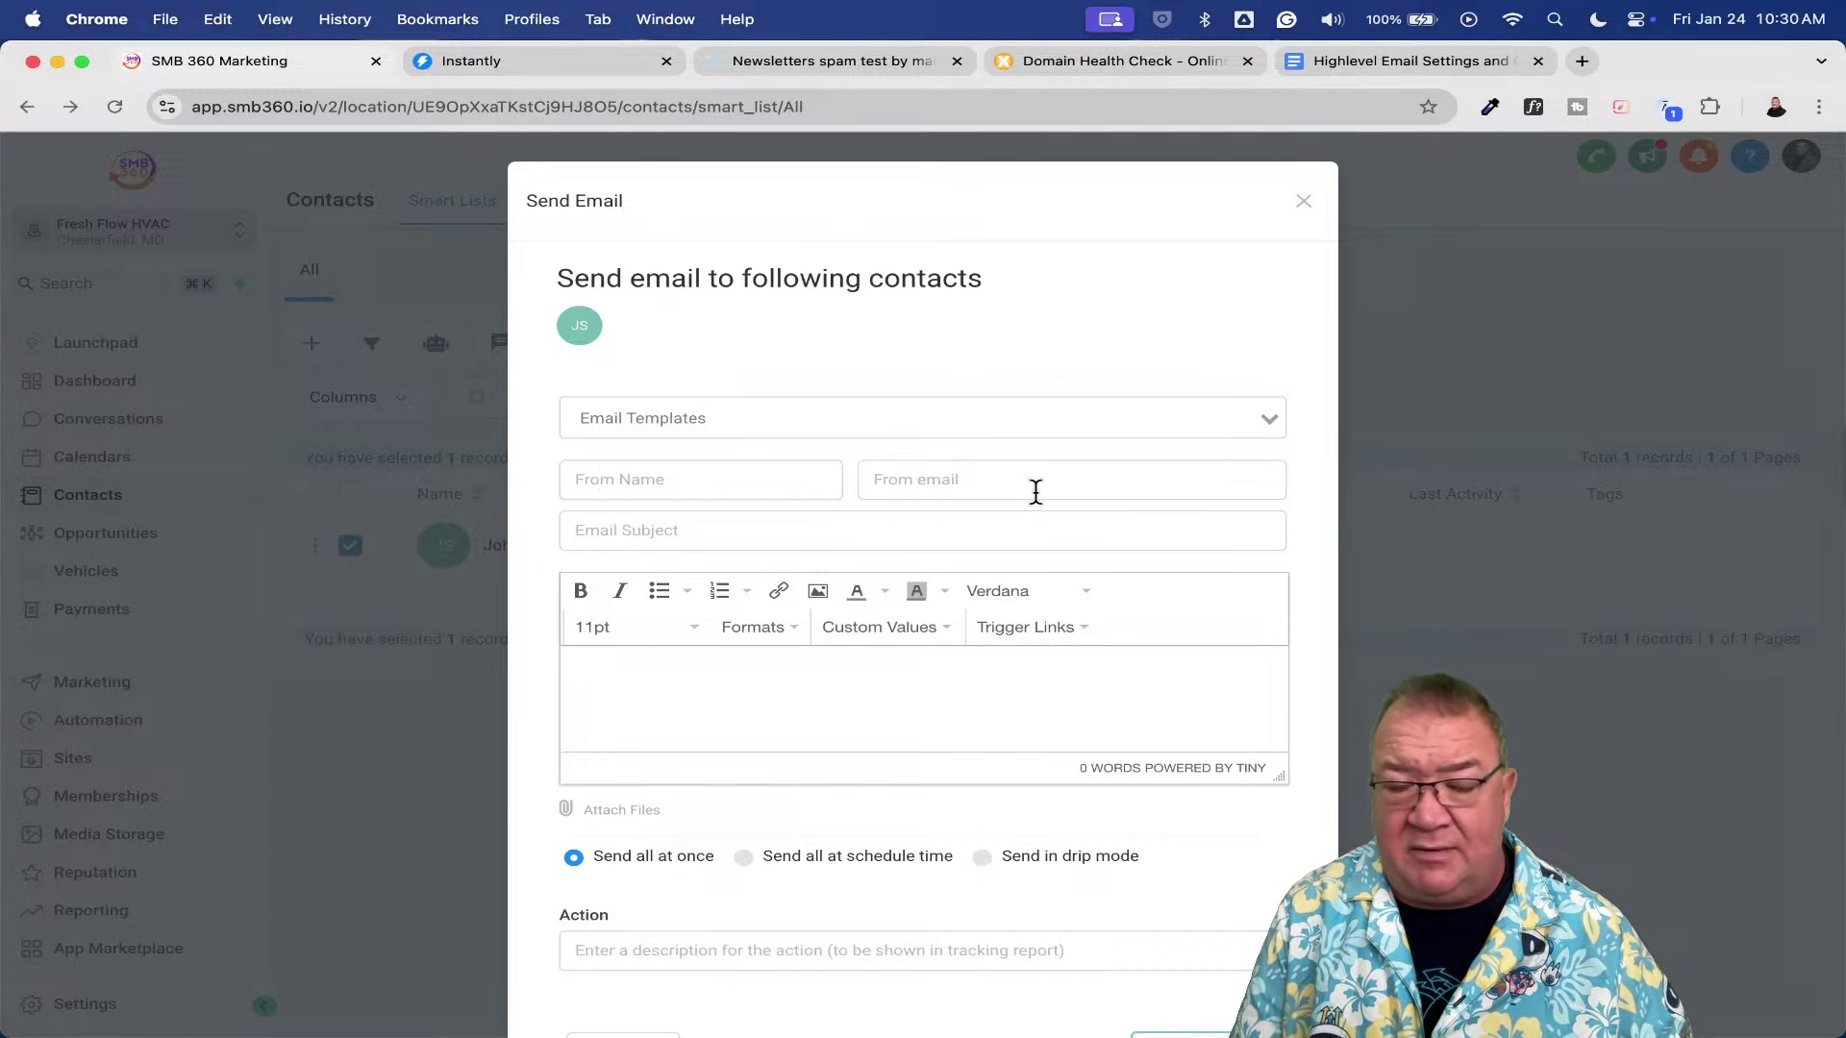
{"action": "scroll", "coordinate": [1036, 491], "scroll_direction": "down", "scroll_amount": 2}
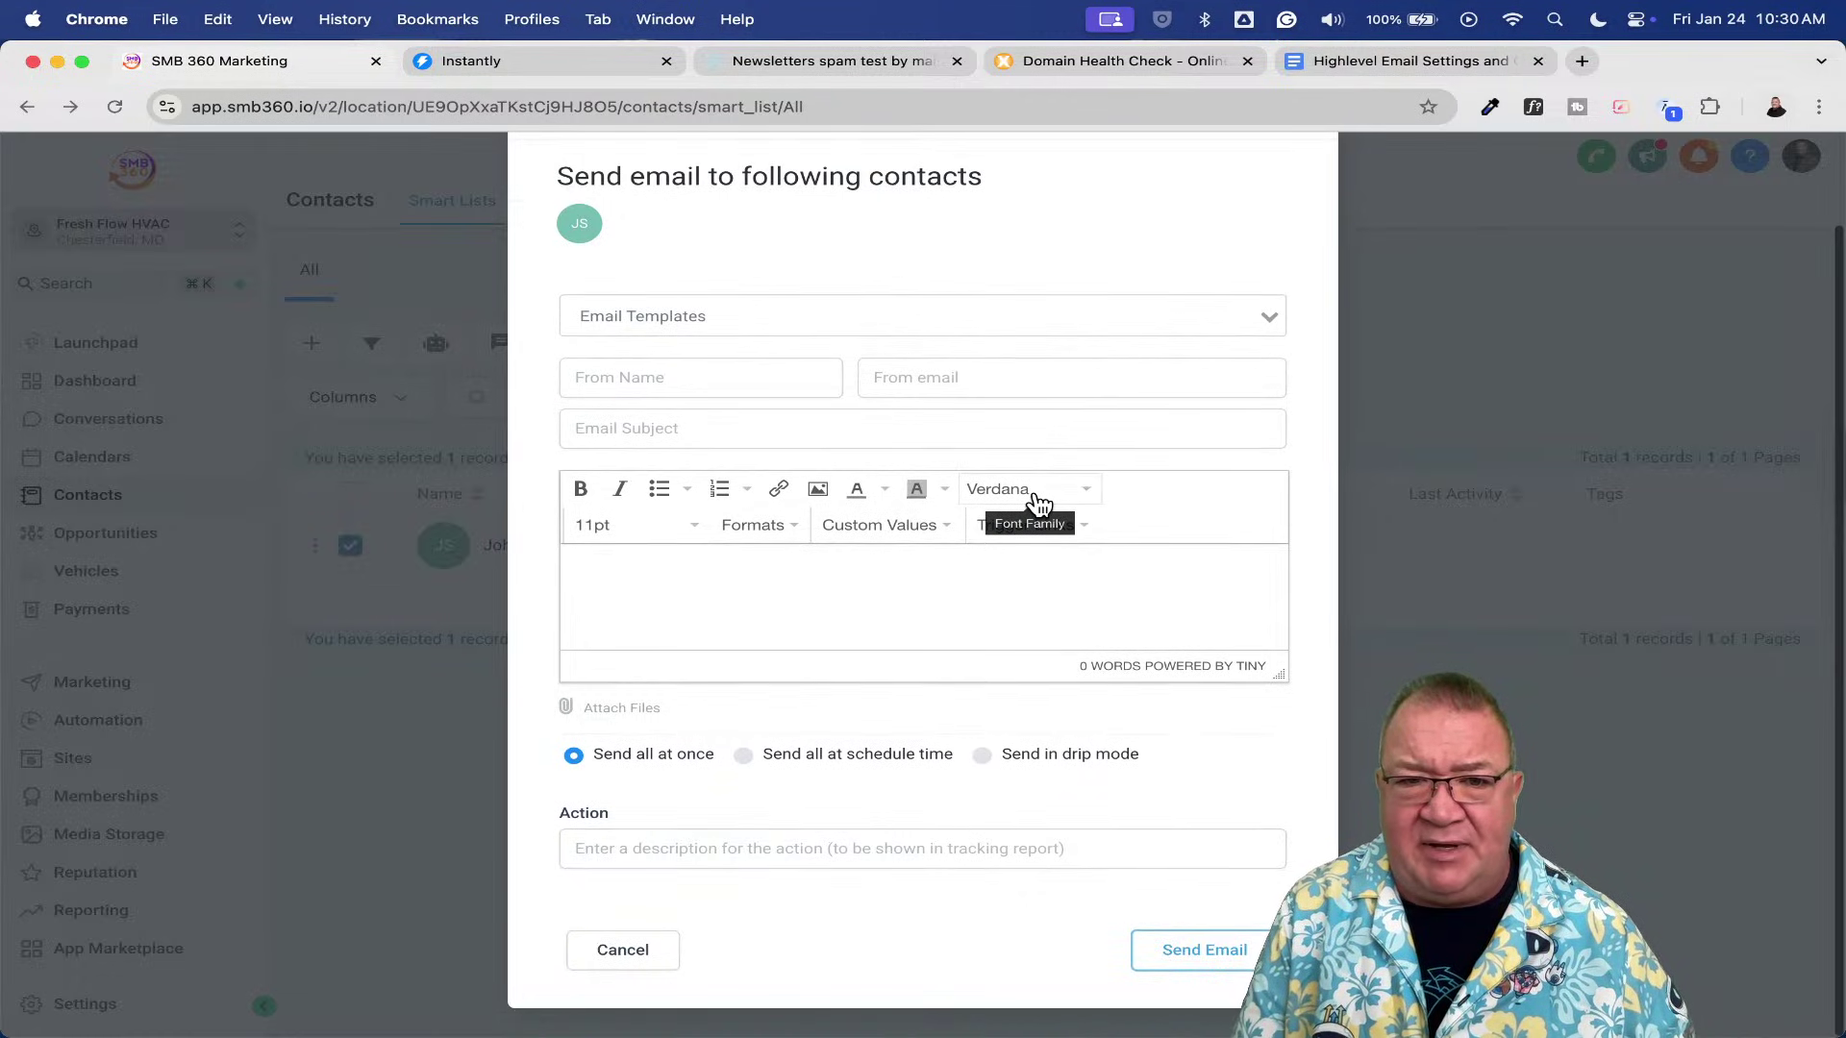
{"action": "left_click", "coordinate": [766, 428]}
{"action": "type", "text": "TEst 1 f"}
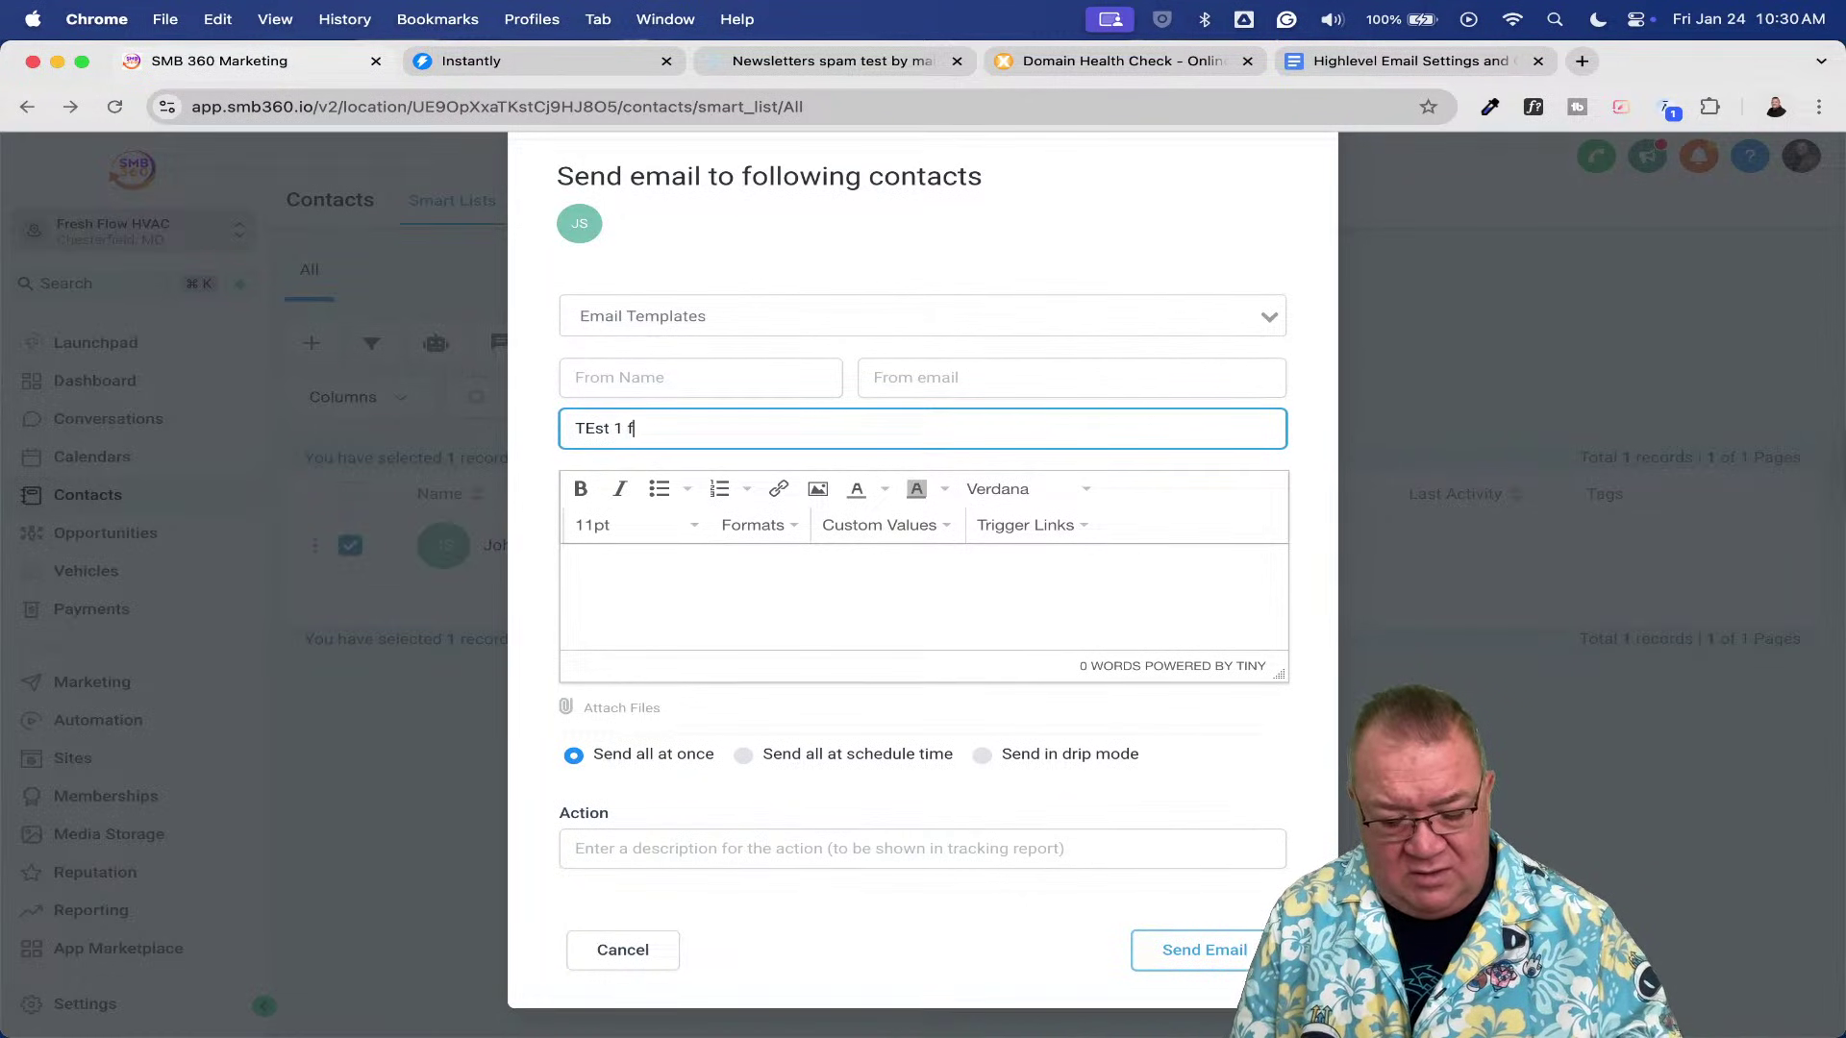
{"action": "type", "text": "rom Ray"}
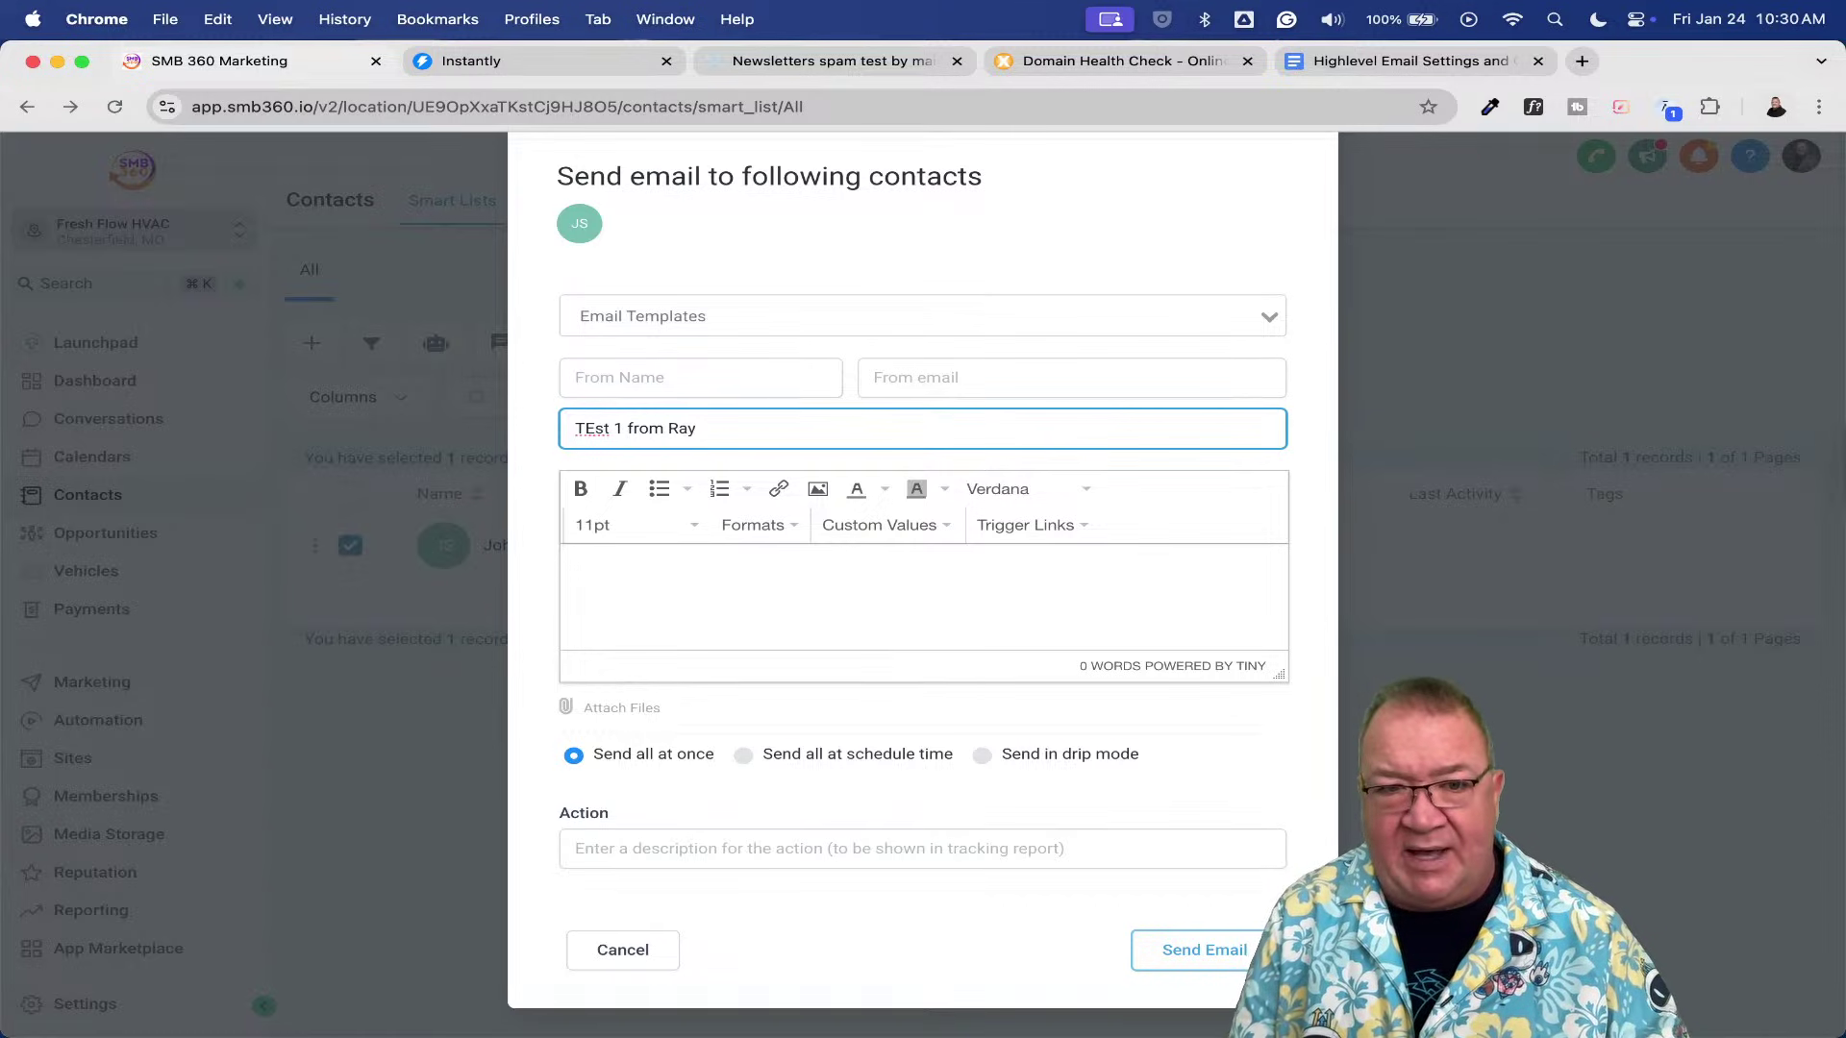
{"action": "key", "text": "Tab"}
{"action": "type", "text": "TEsting"}
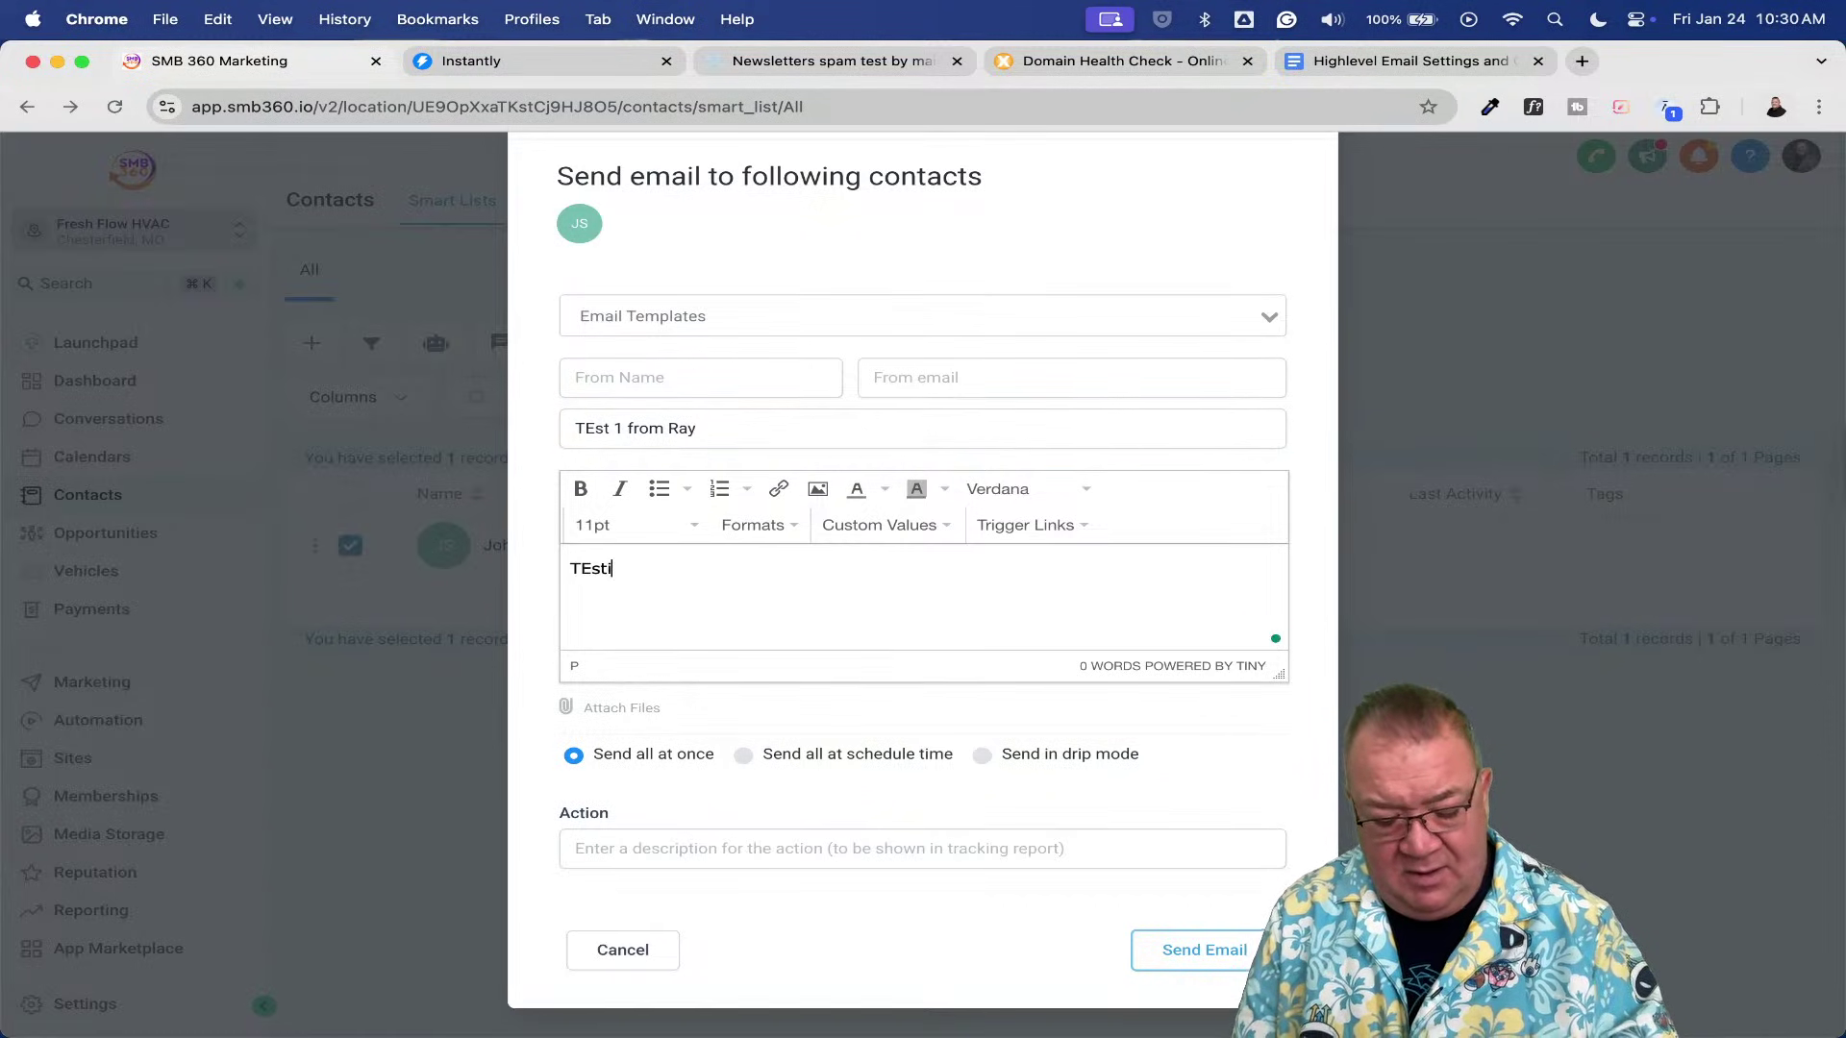
{"action": "left_click", "coordinate": [779, 849]}
{"action": "type", "text": "test"}
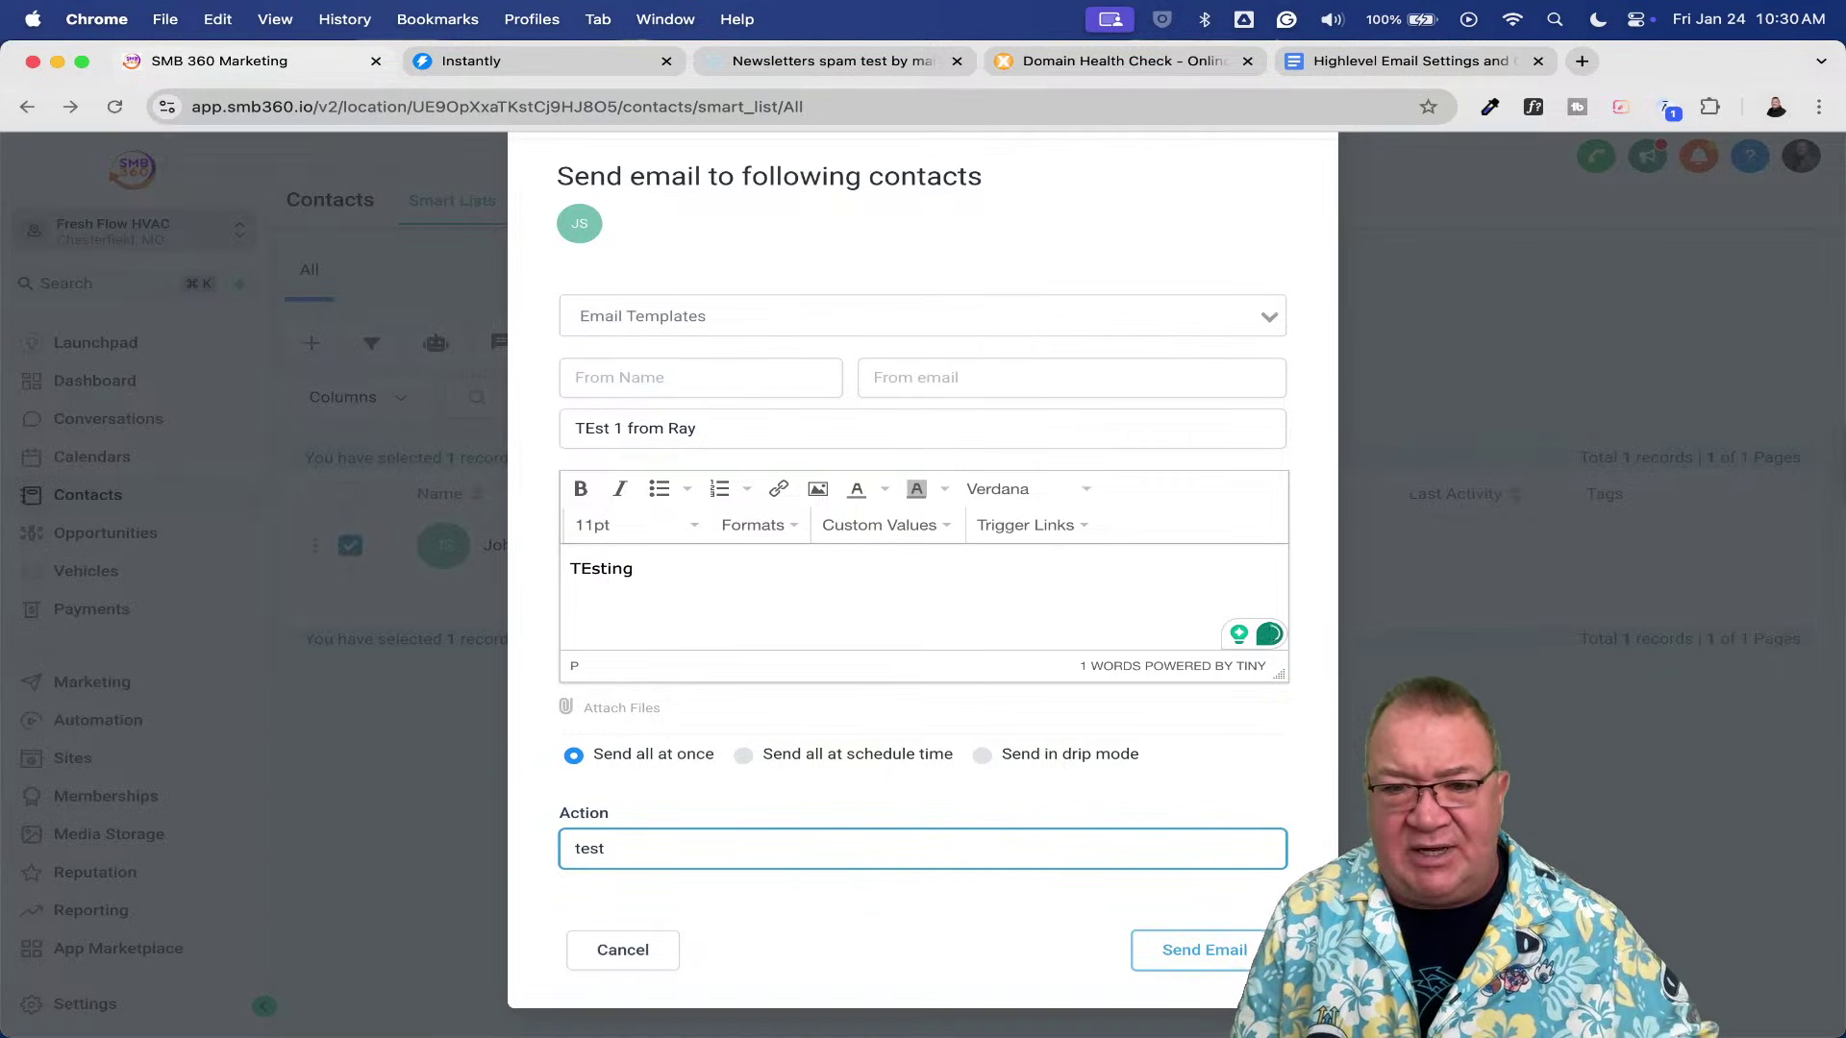
{"action": "left_click", "coordinate": [1162, 949]}
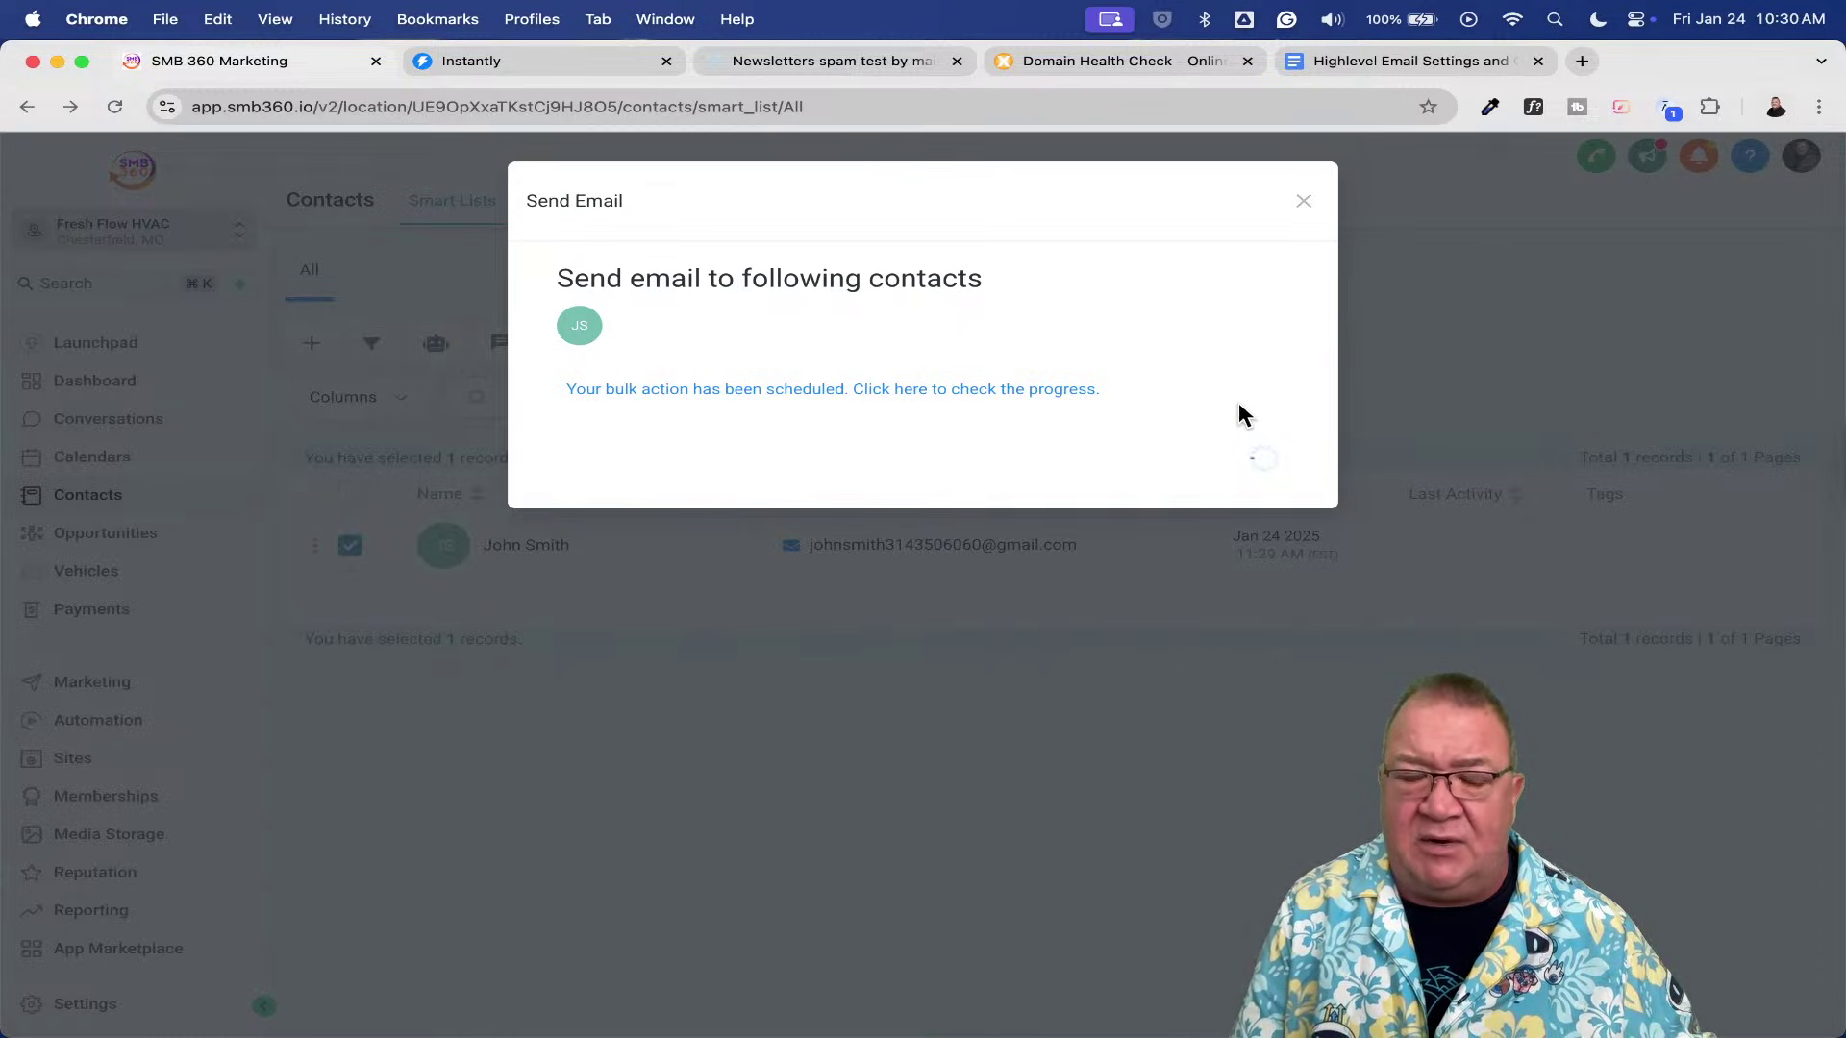
{"action": "left_click", "coordinate": [1246, 466]}
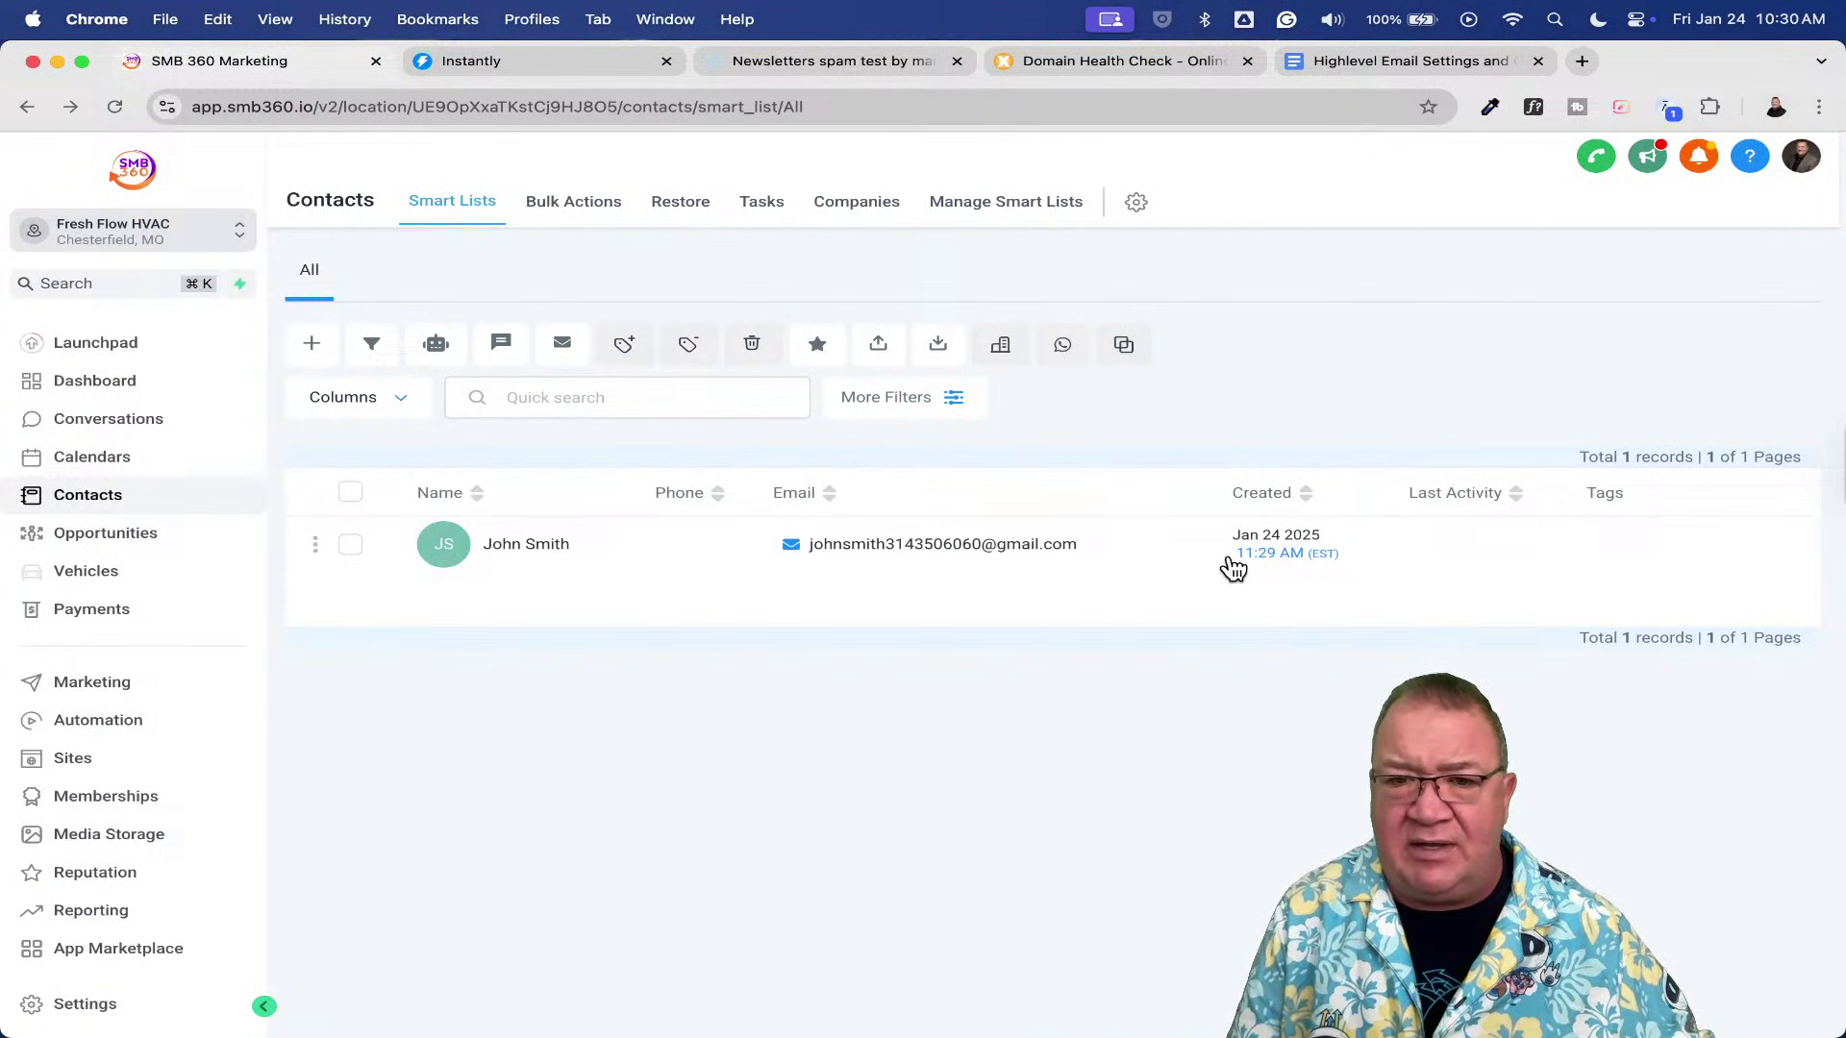
- In Gmail, refresh the inbox and open the new test email to inspect the sender's address
{"action": "key", "text": "ctrl+Up"}
{"action": "left_click", "coordinate": [885, 527]}
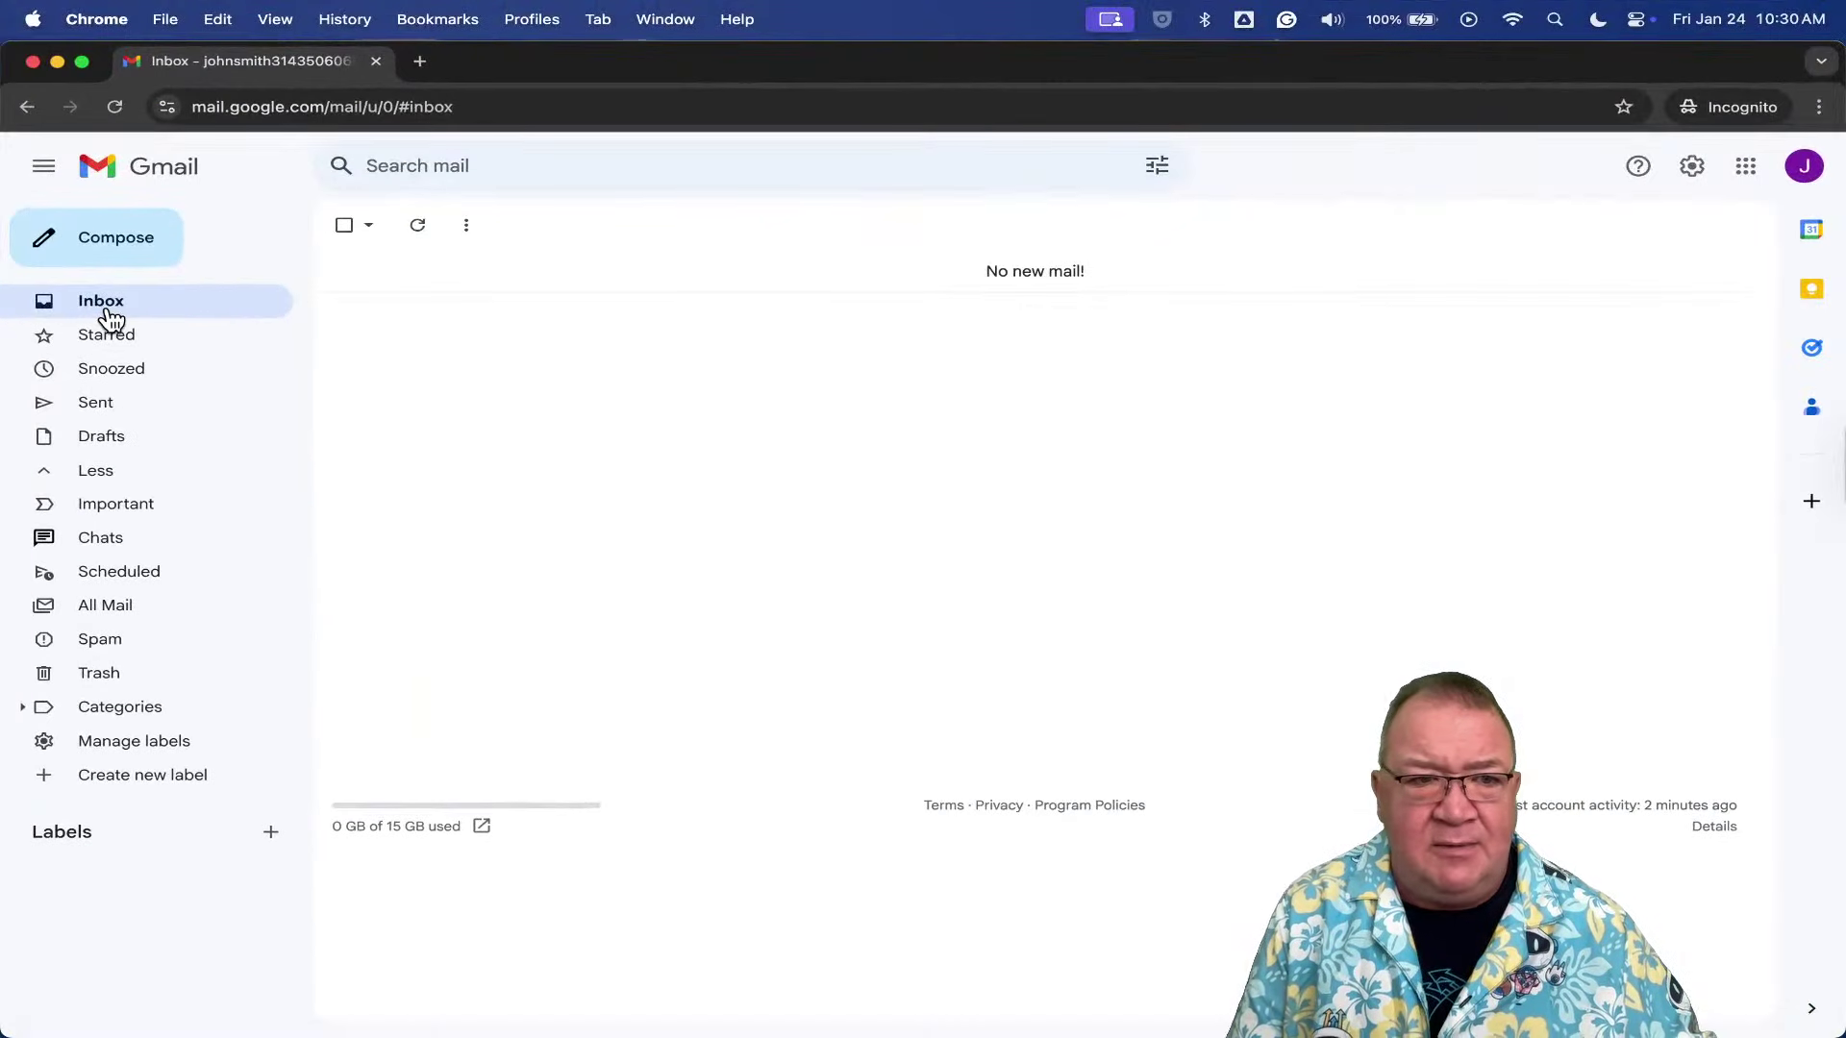
{"action": "left_click", "coordinate": [114, 107]}
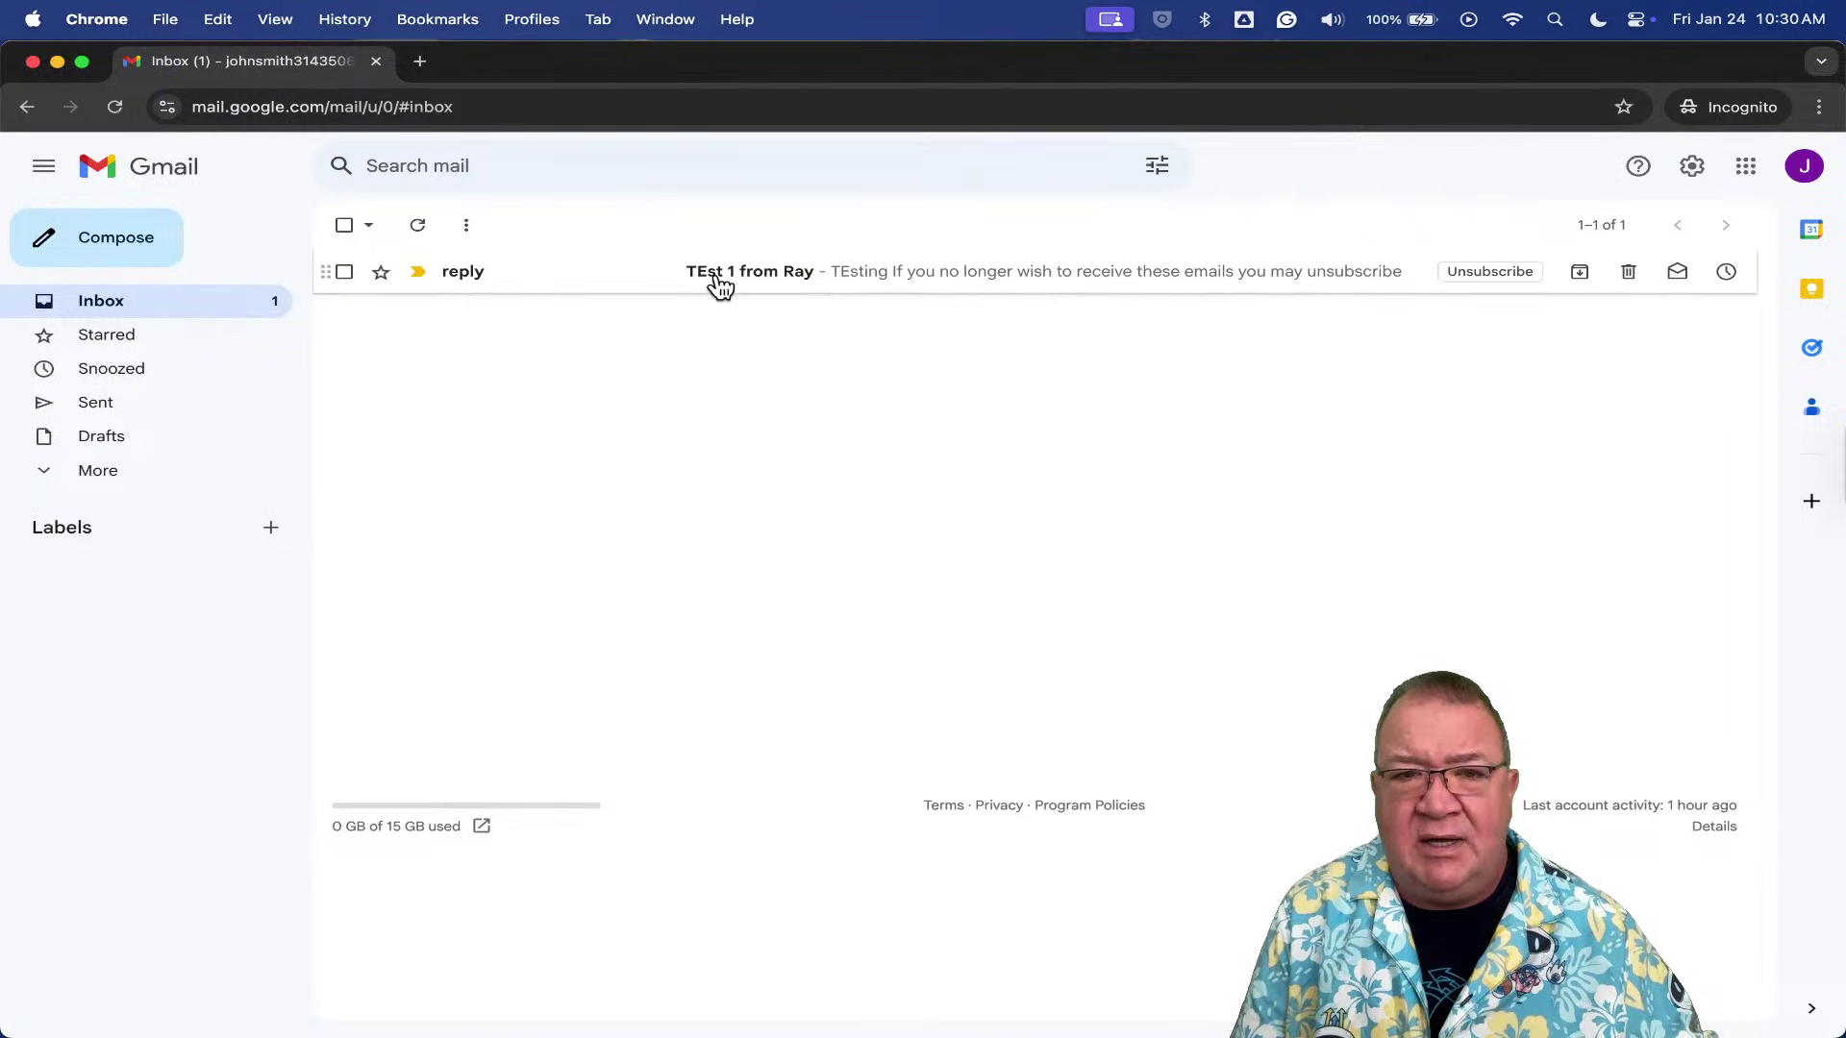
{"action": "left_click", "coordinate": [719, 281]}
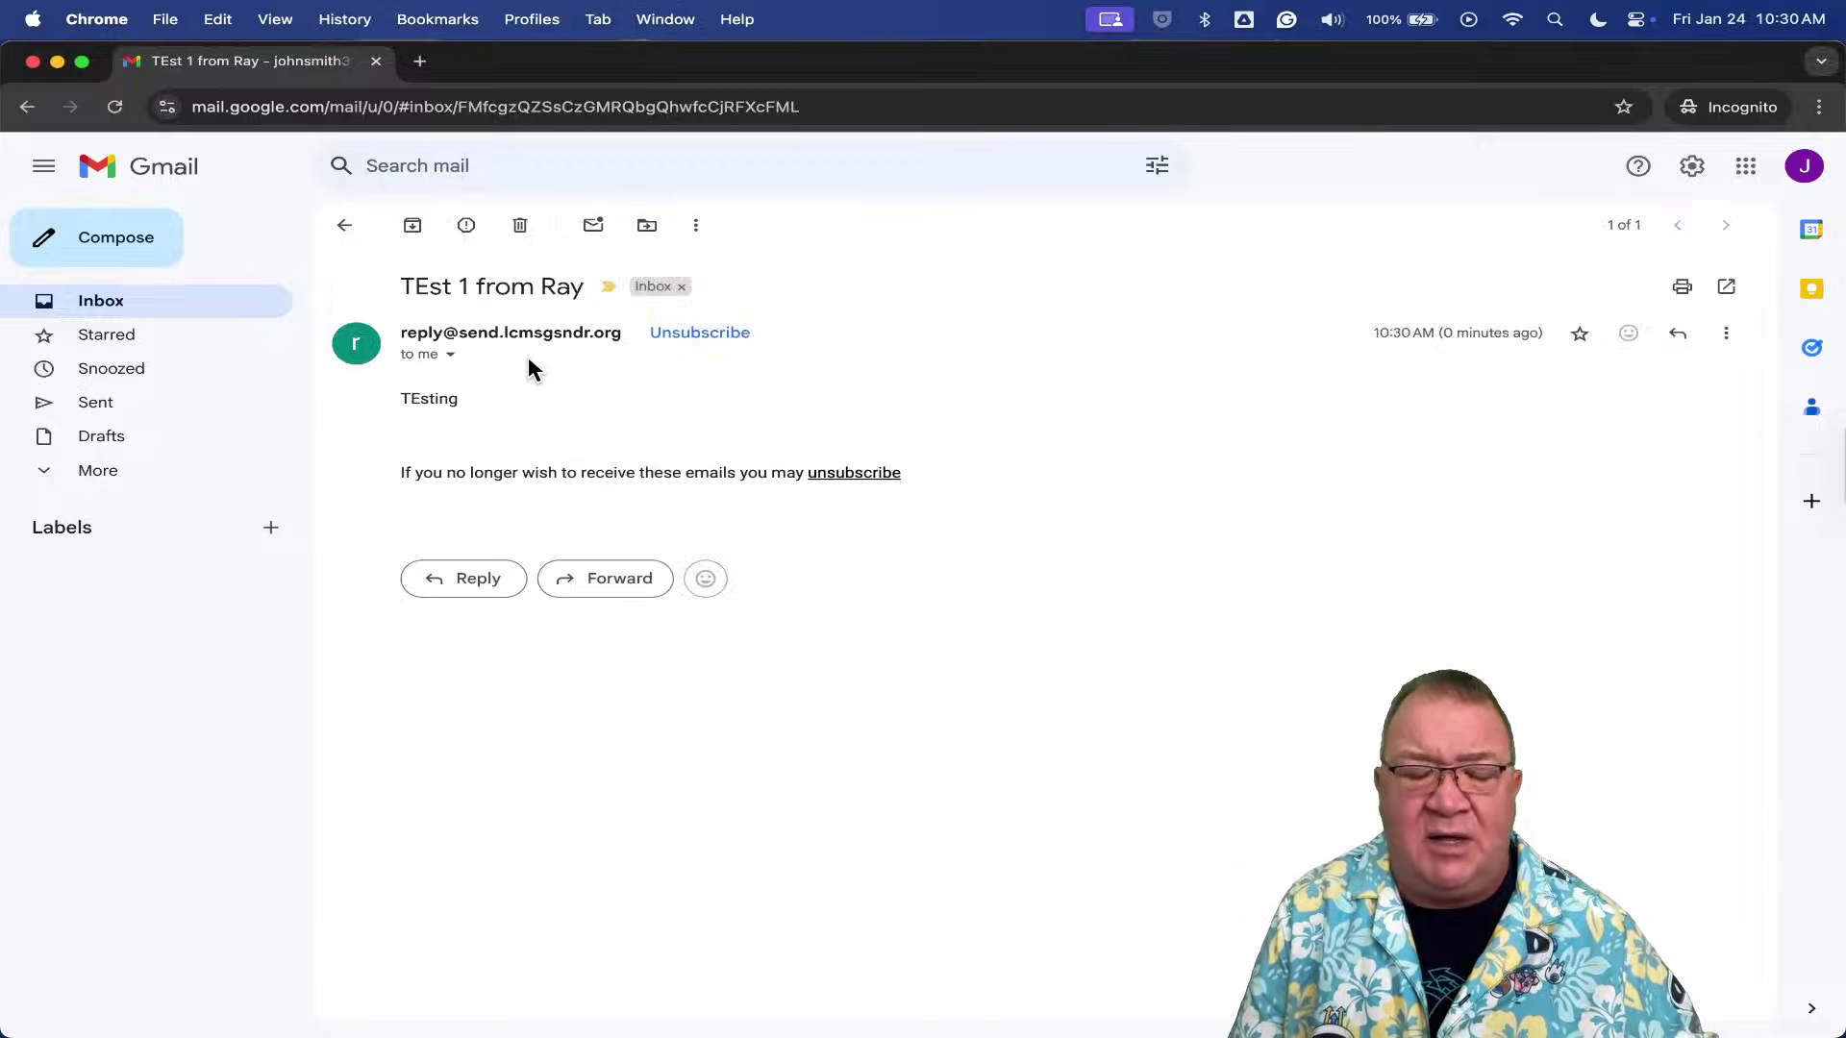
{"action": "scroll", "coordinate": [524, 357], "scroll_direction": "up", "scroll_amount": 5}
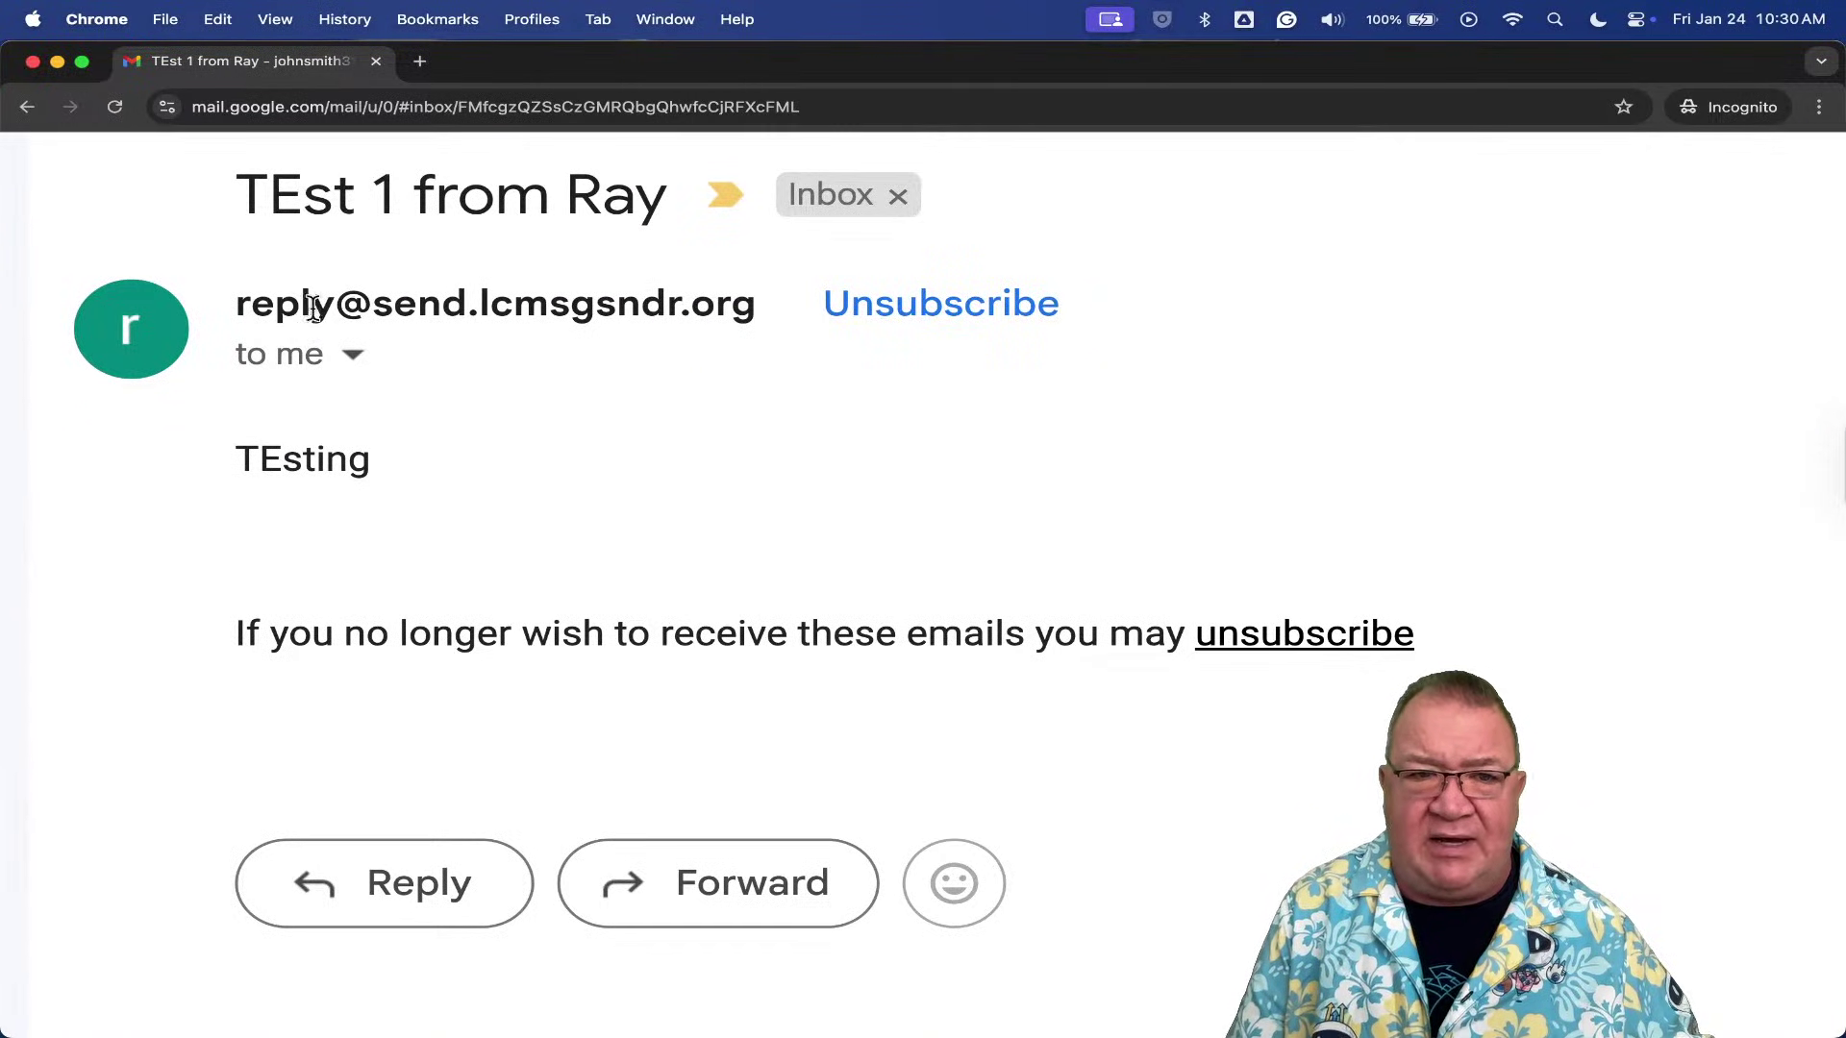
{"action": "mouse_move", "coordinate": [248, 298]}
{"action": "left_click_drag", "start_coordinate": [247, 298], "coordinate": [755, 312]}
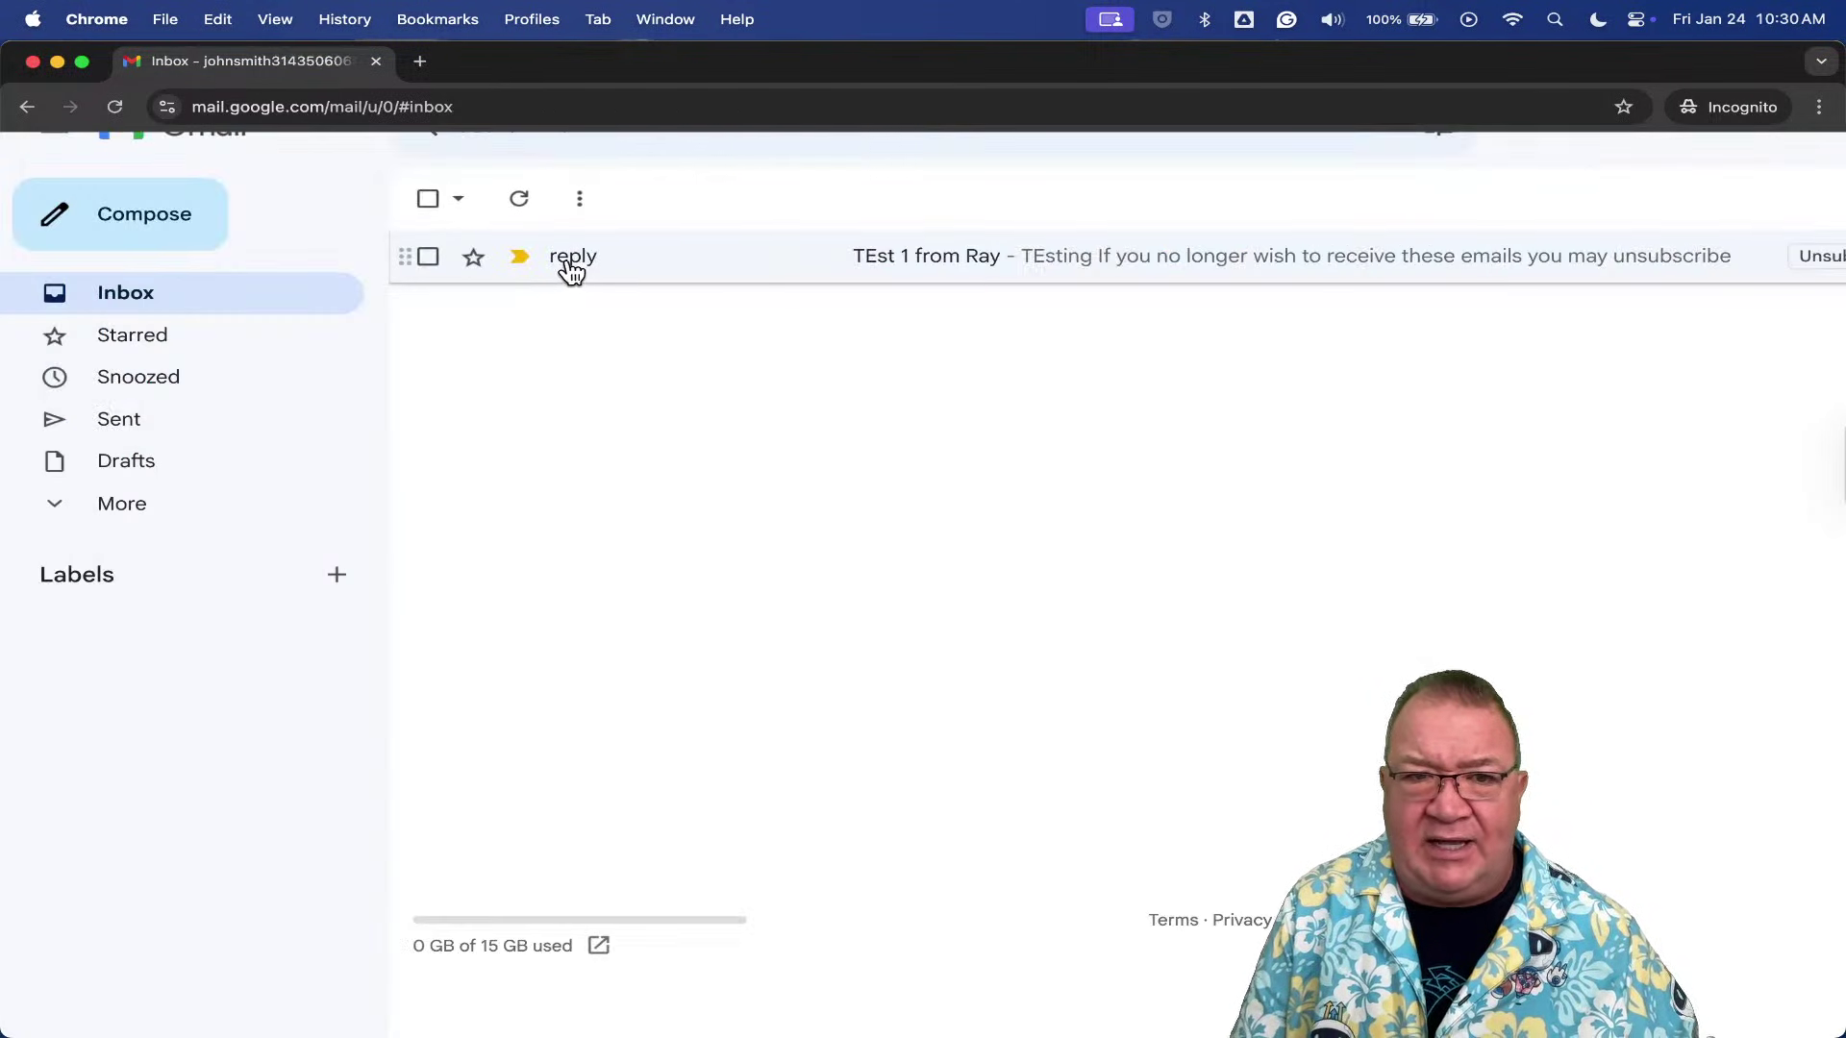
- Reopen the test email, review it, and return to the inbox list
{"action": "mouse_move", "coordinate": [576, 269]}
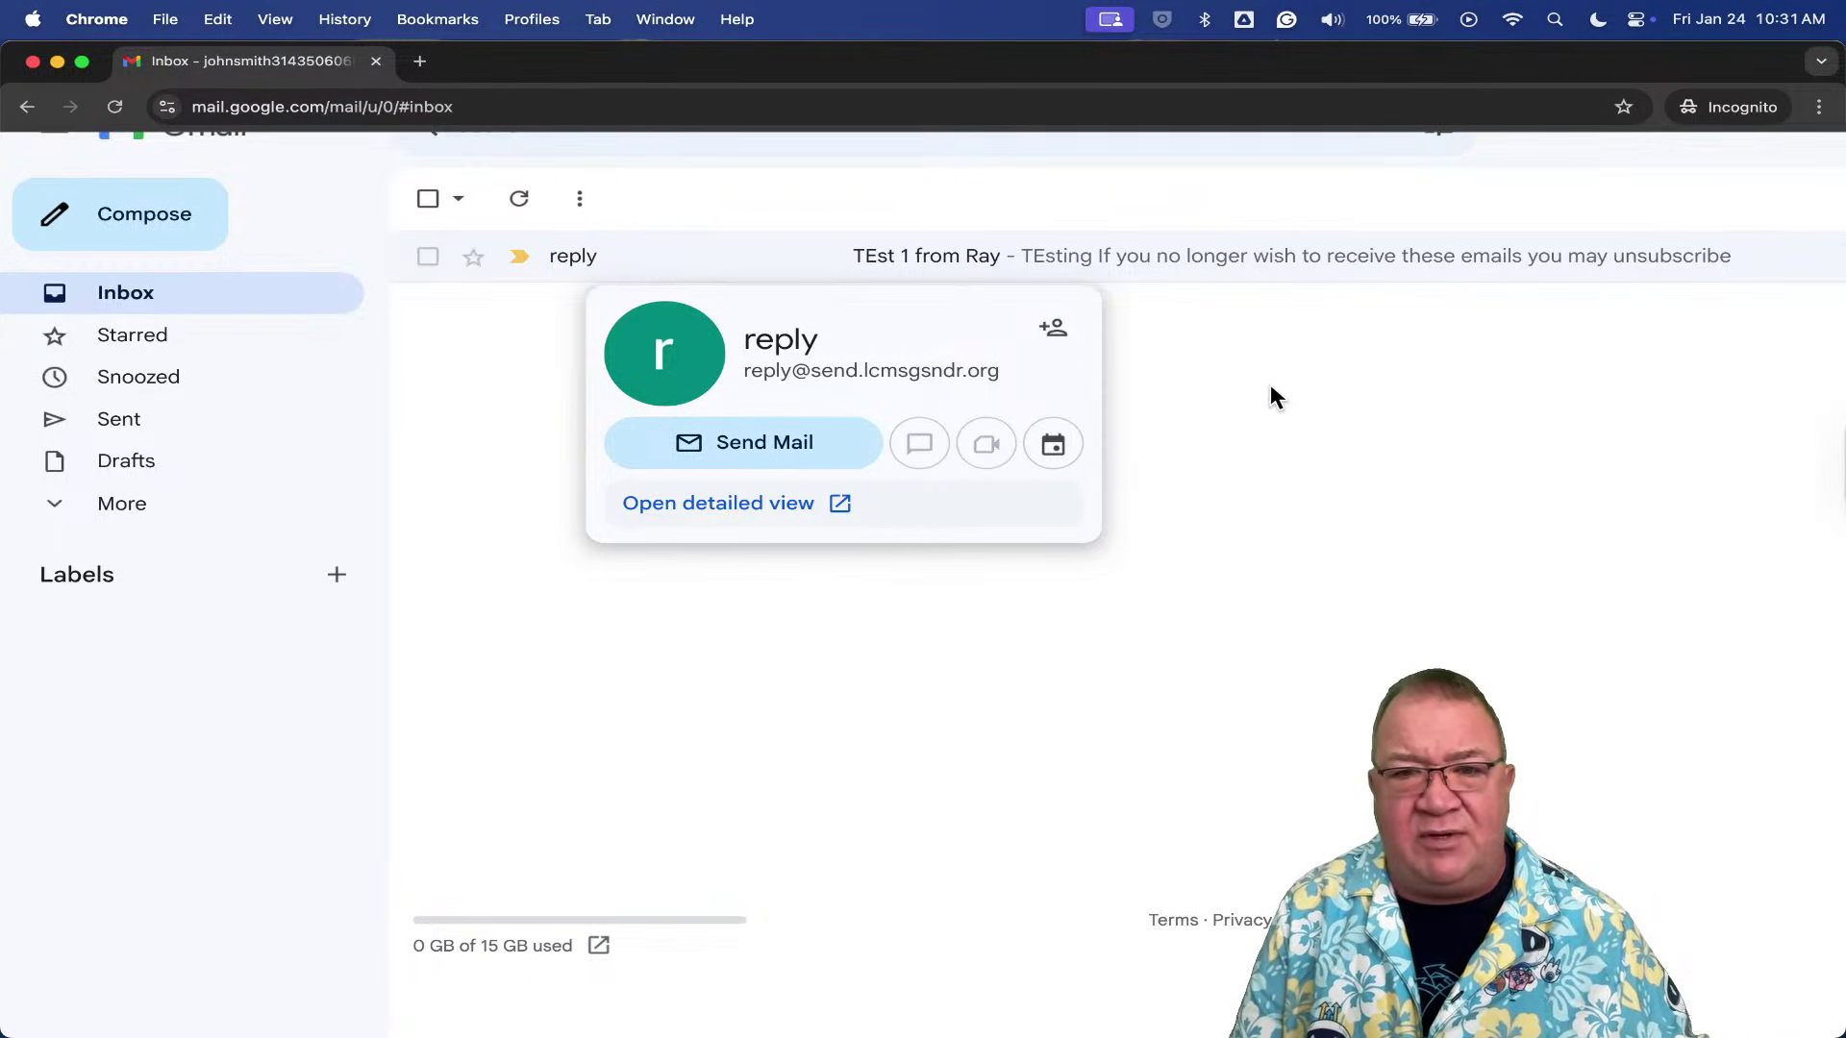
{"action": "left_click", "coordinate": [626, 265]}
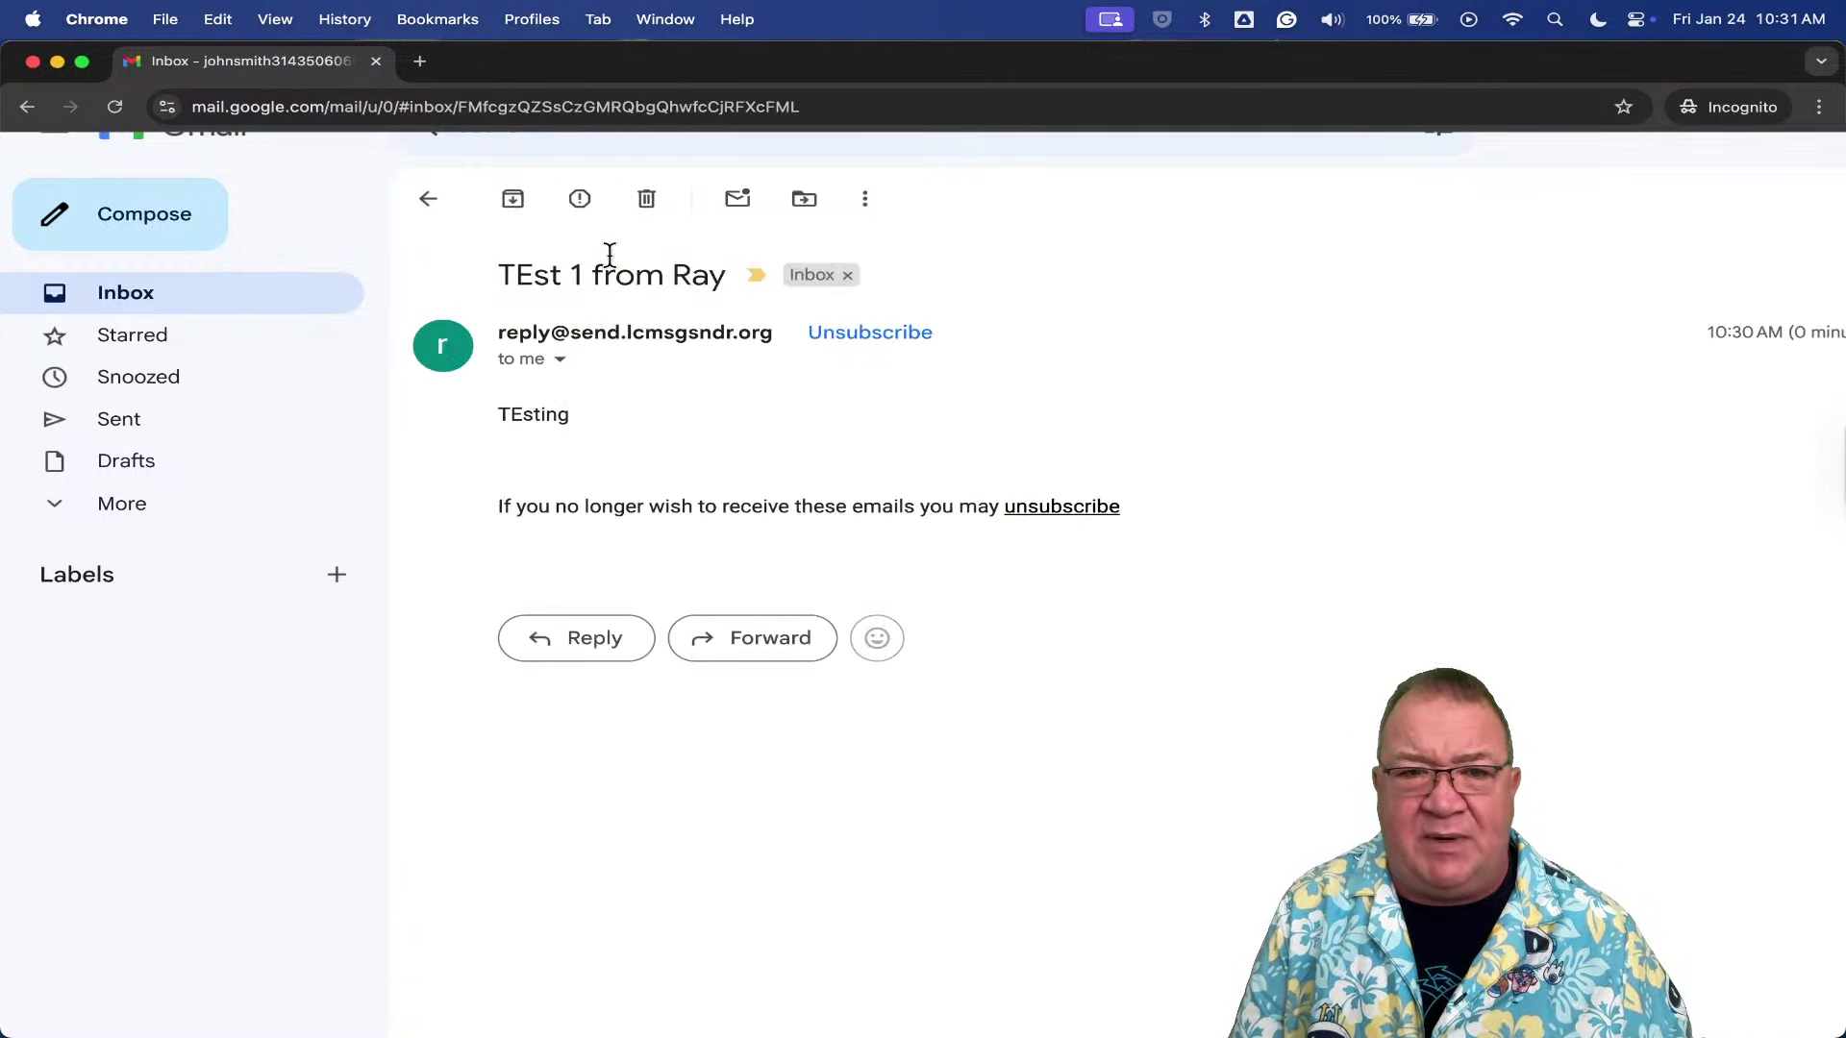
{"action": "scroll", "coordinate": [628, 356], "scroll_direction": "up", "scroll_amount": 3}
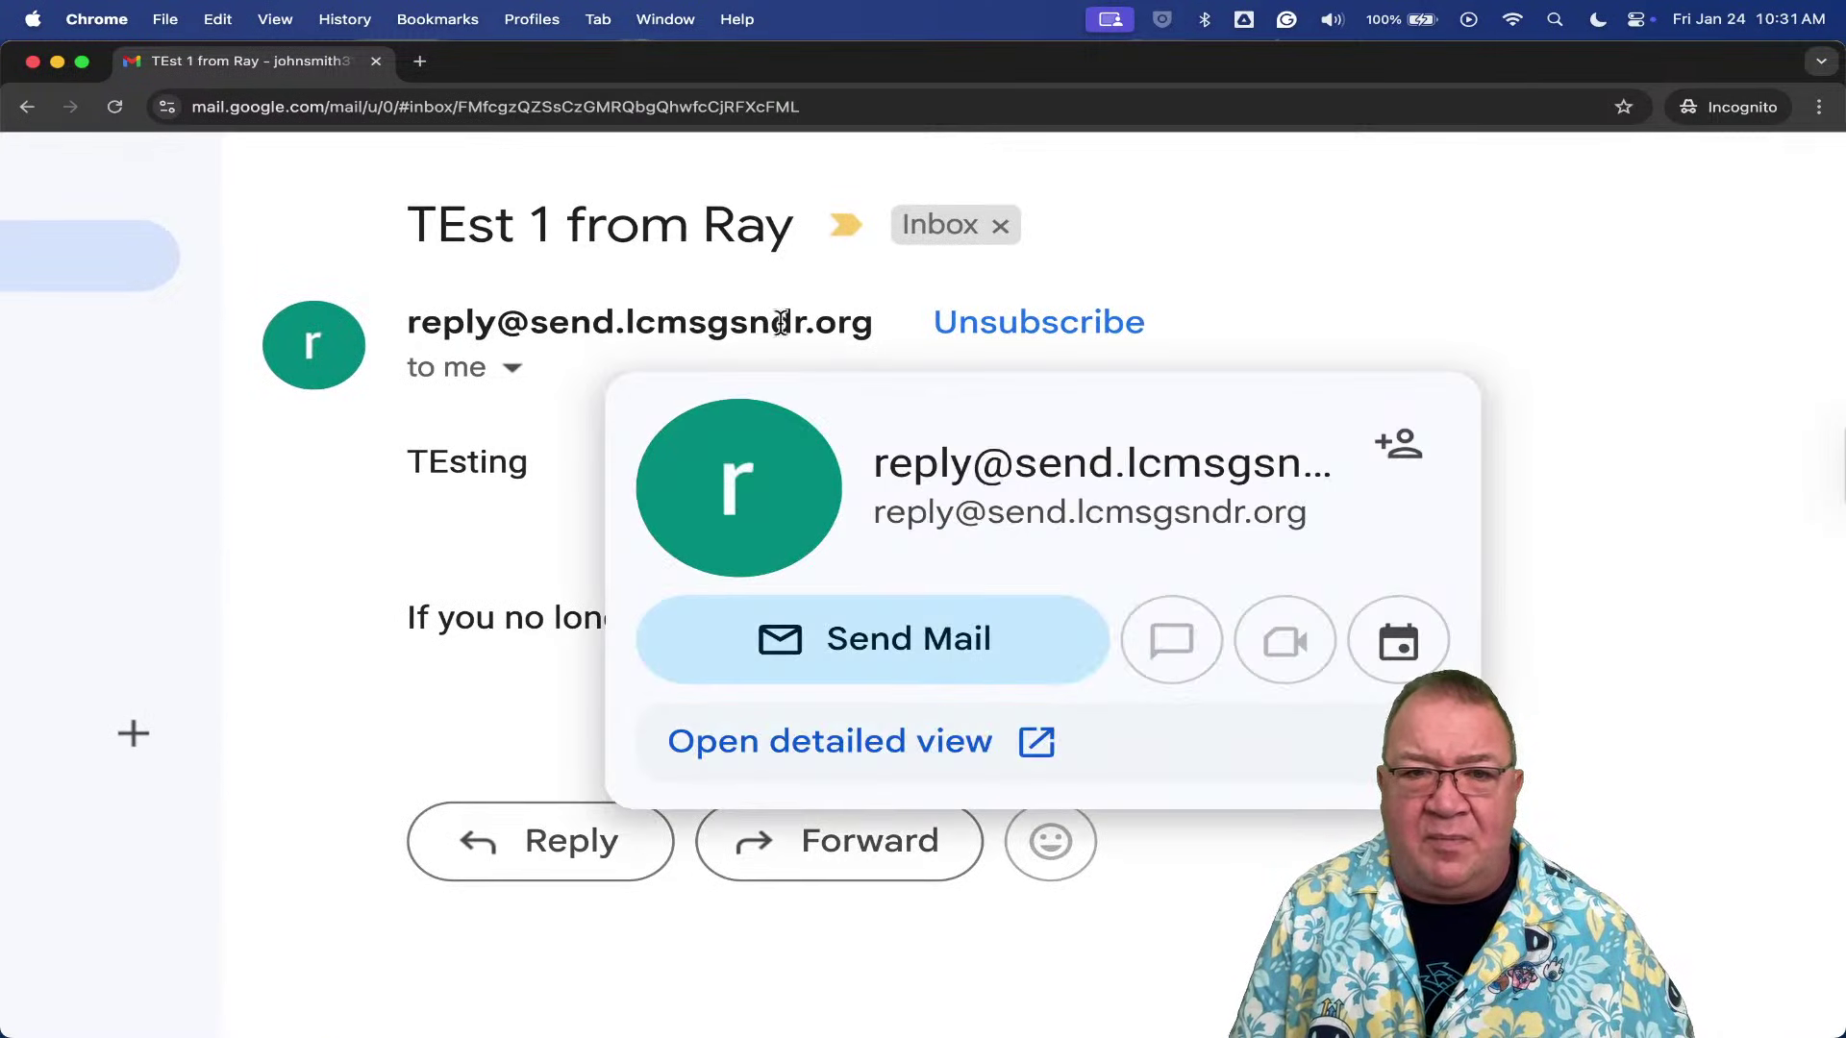
{"action": "scroll", "coordinate": [1329, 323], "scroll_direction": "down", "scroll_amount": 3}
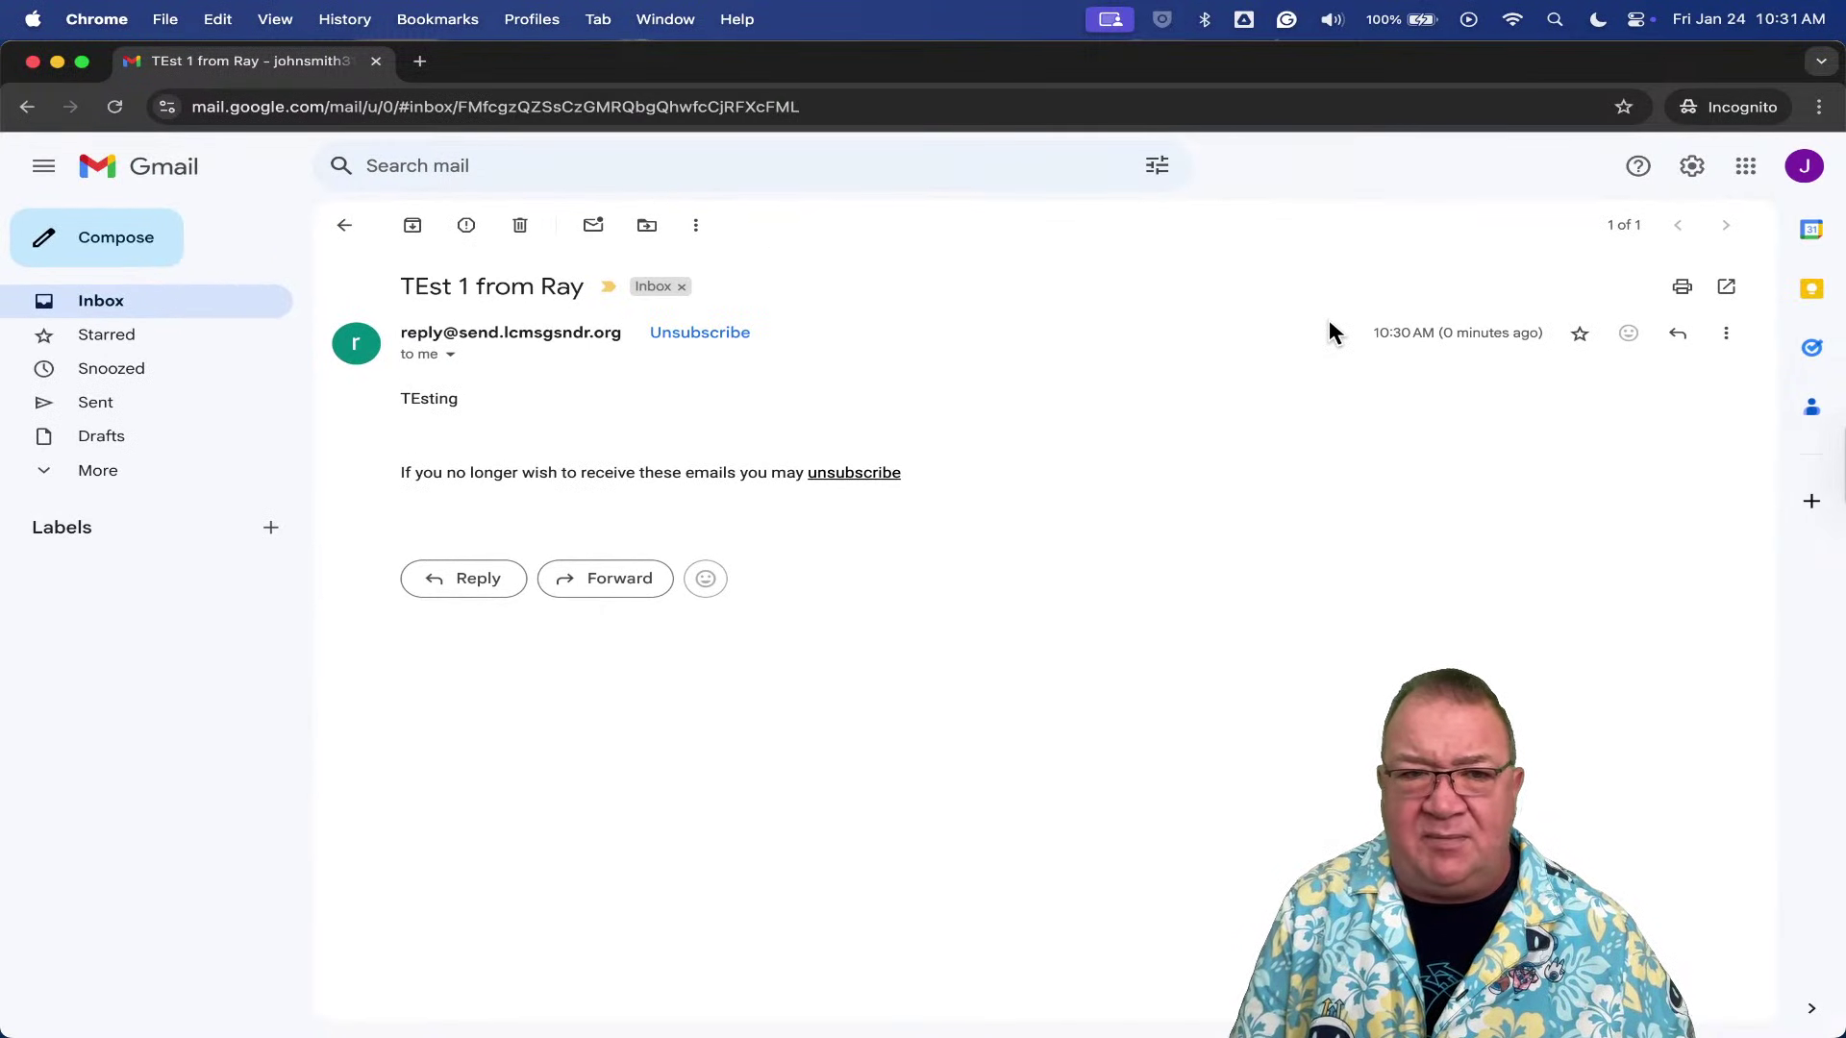
{"action": "left_click", "coordinate": [344, 225]}
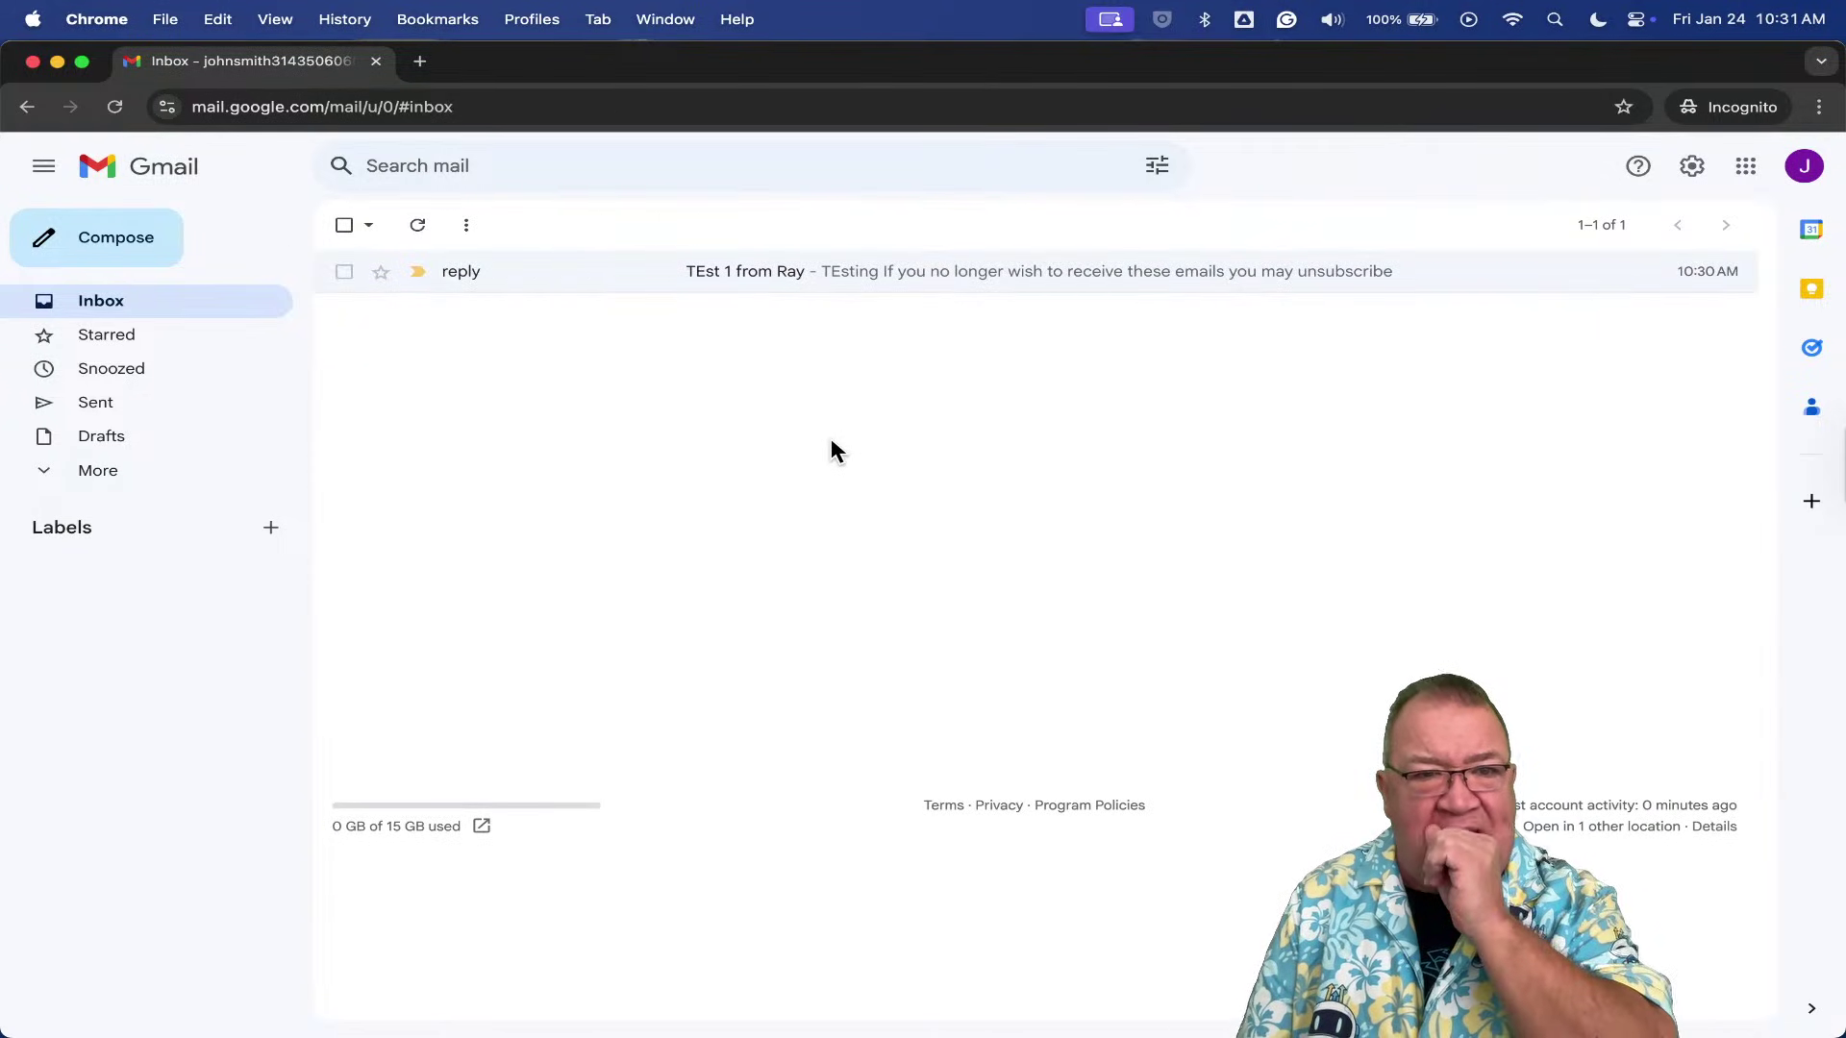
{"action": "key", "text": "ctrl+Up"}
- View the test contact's record, then select it in the list for a bulk email
{"action": "left_click", "coordinate": [809, 410]}
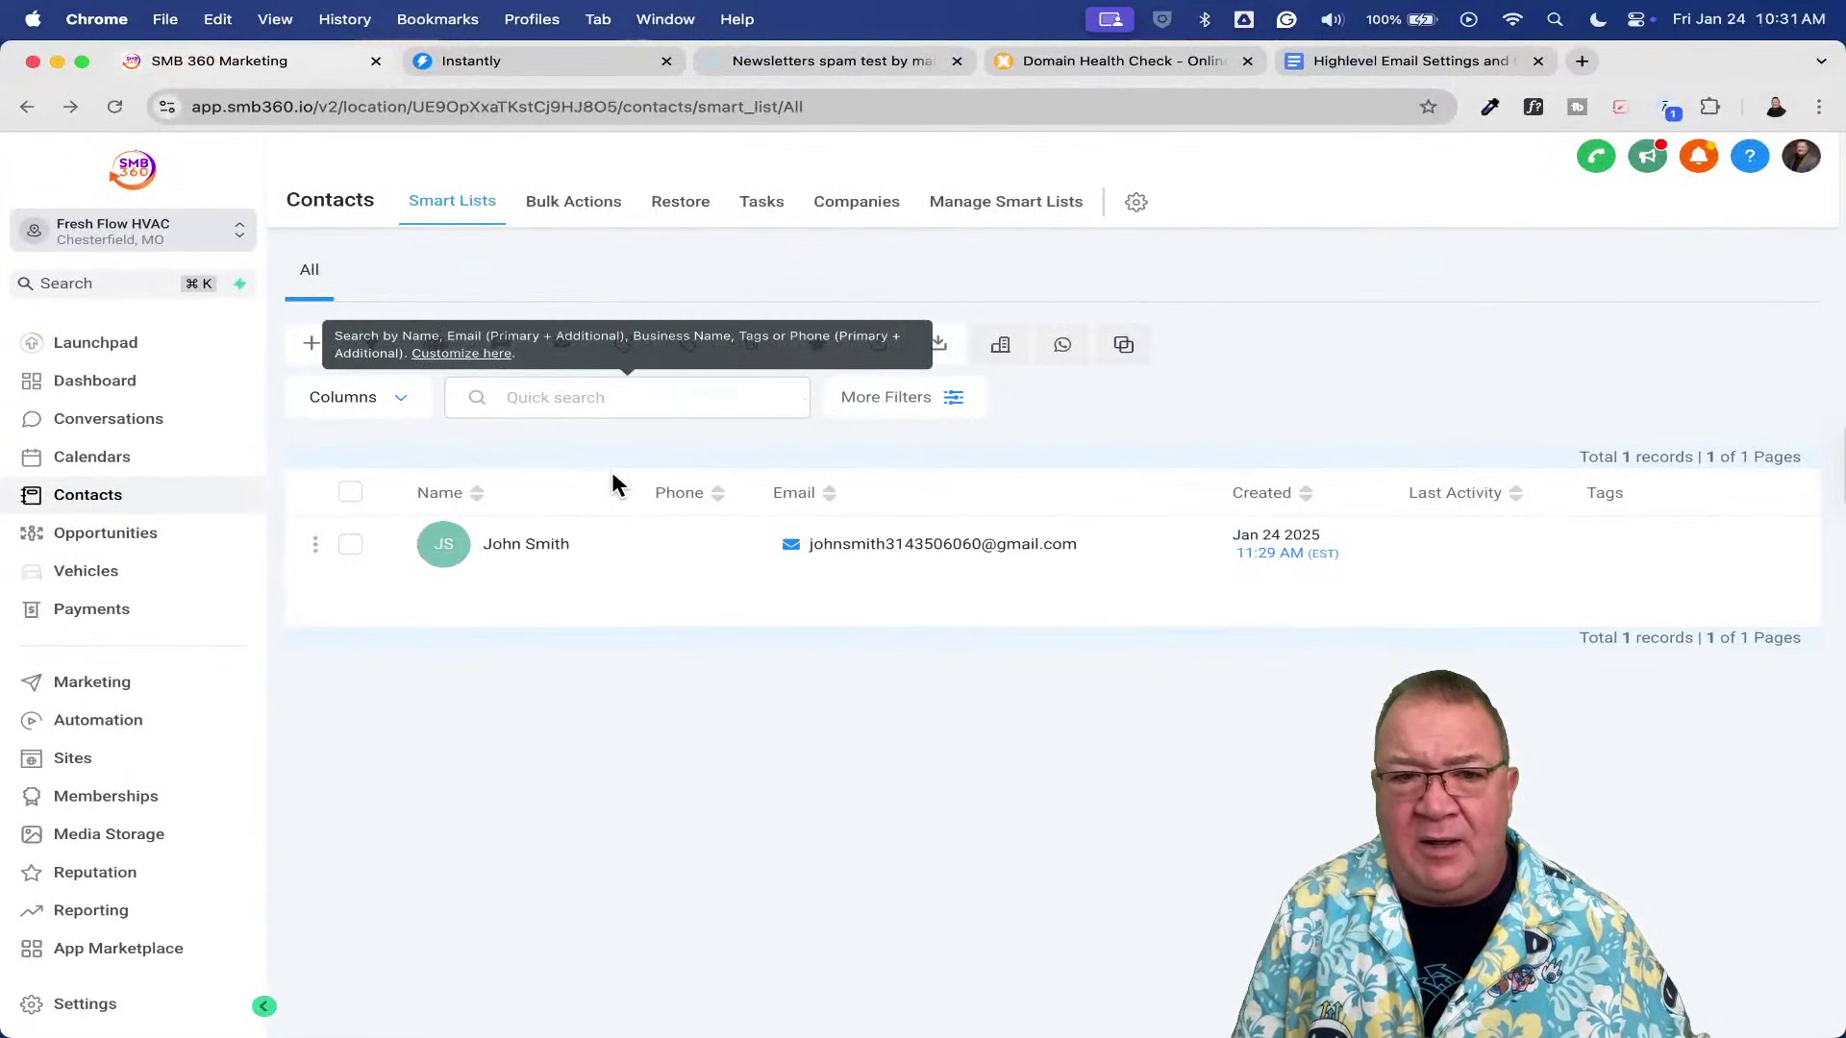
{"action": "left_click", "coordinate": [529, 550]}
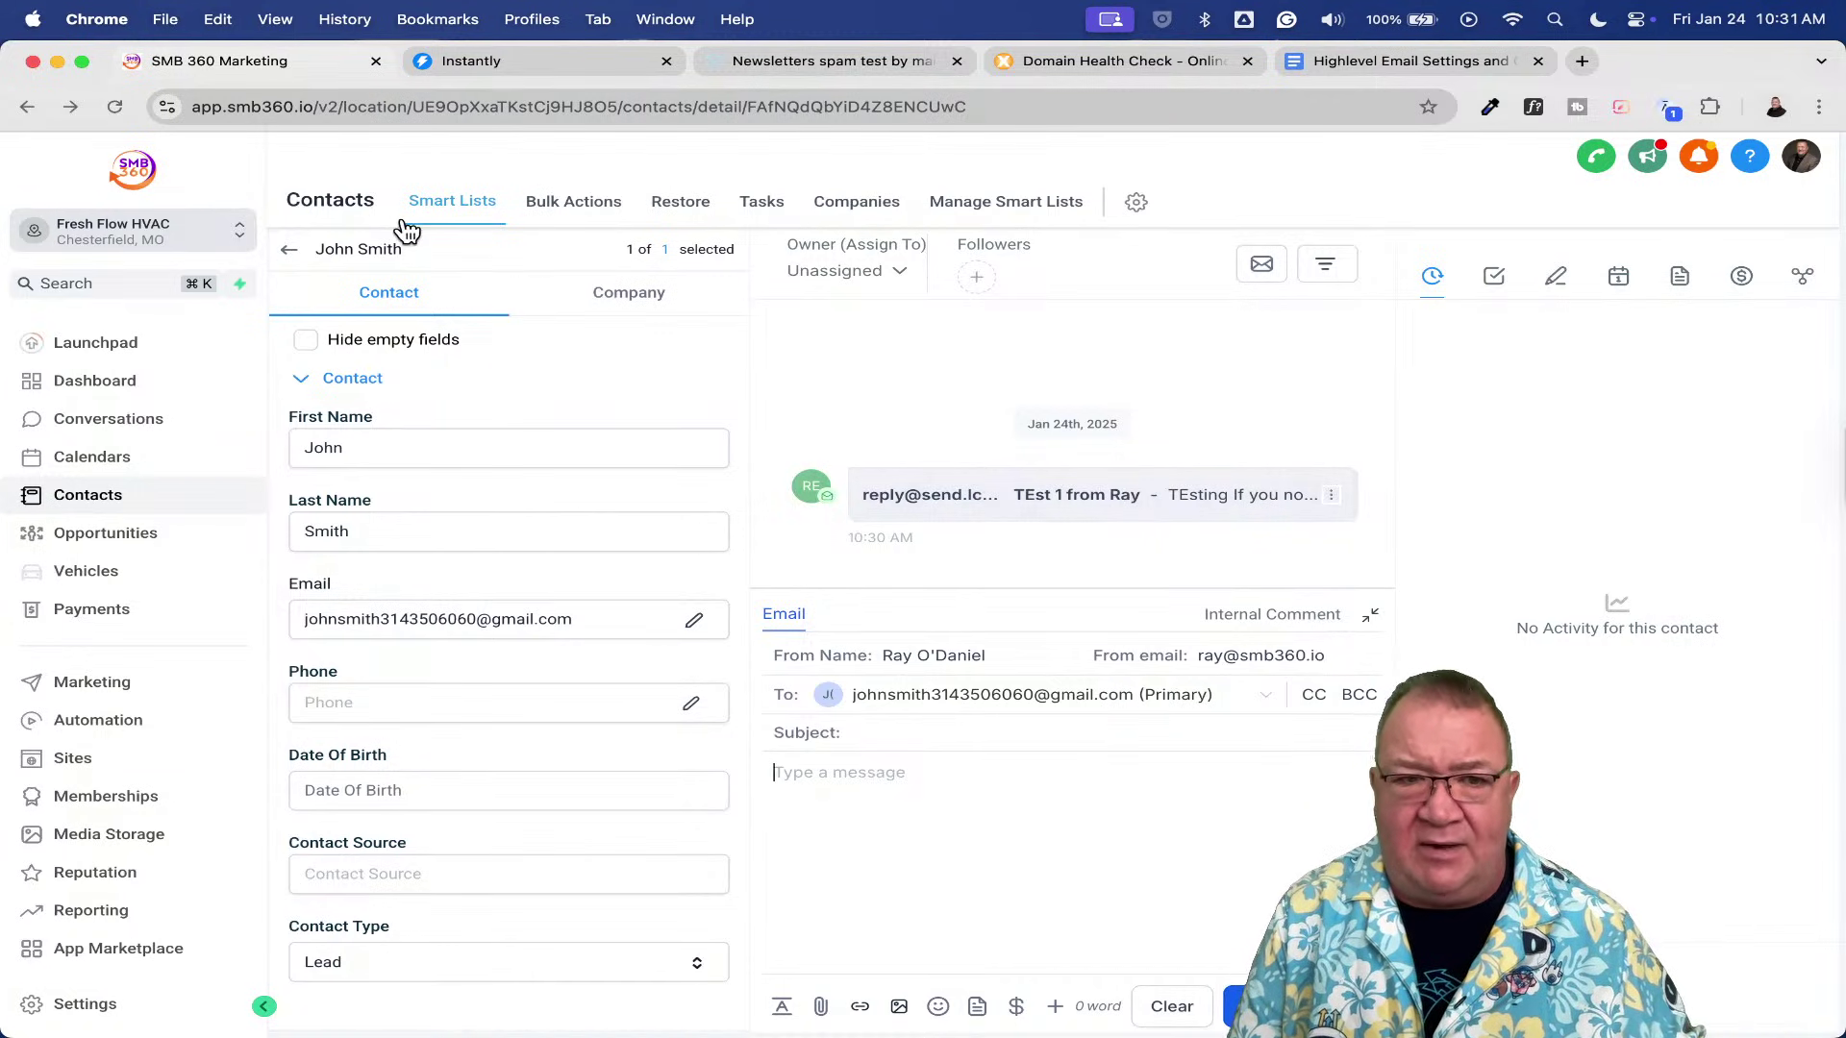
{"action": "left_click", "coordinate": [288, 250]}
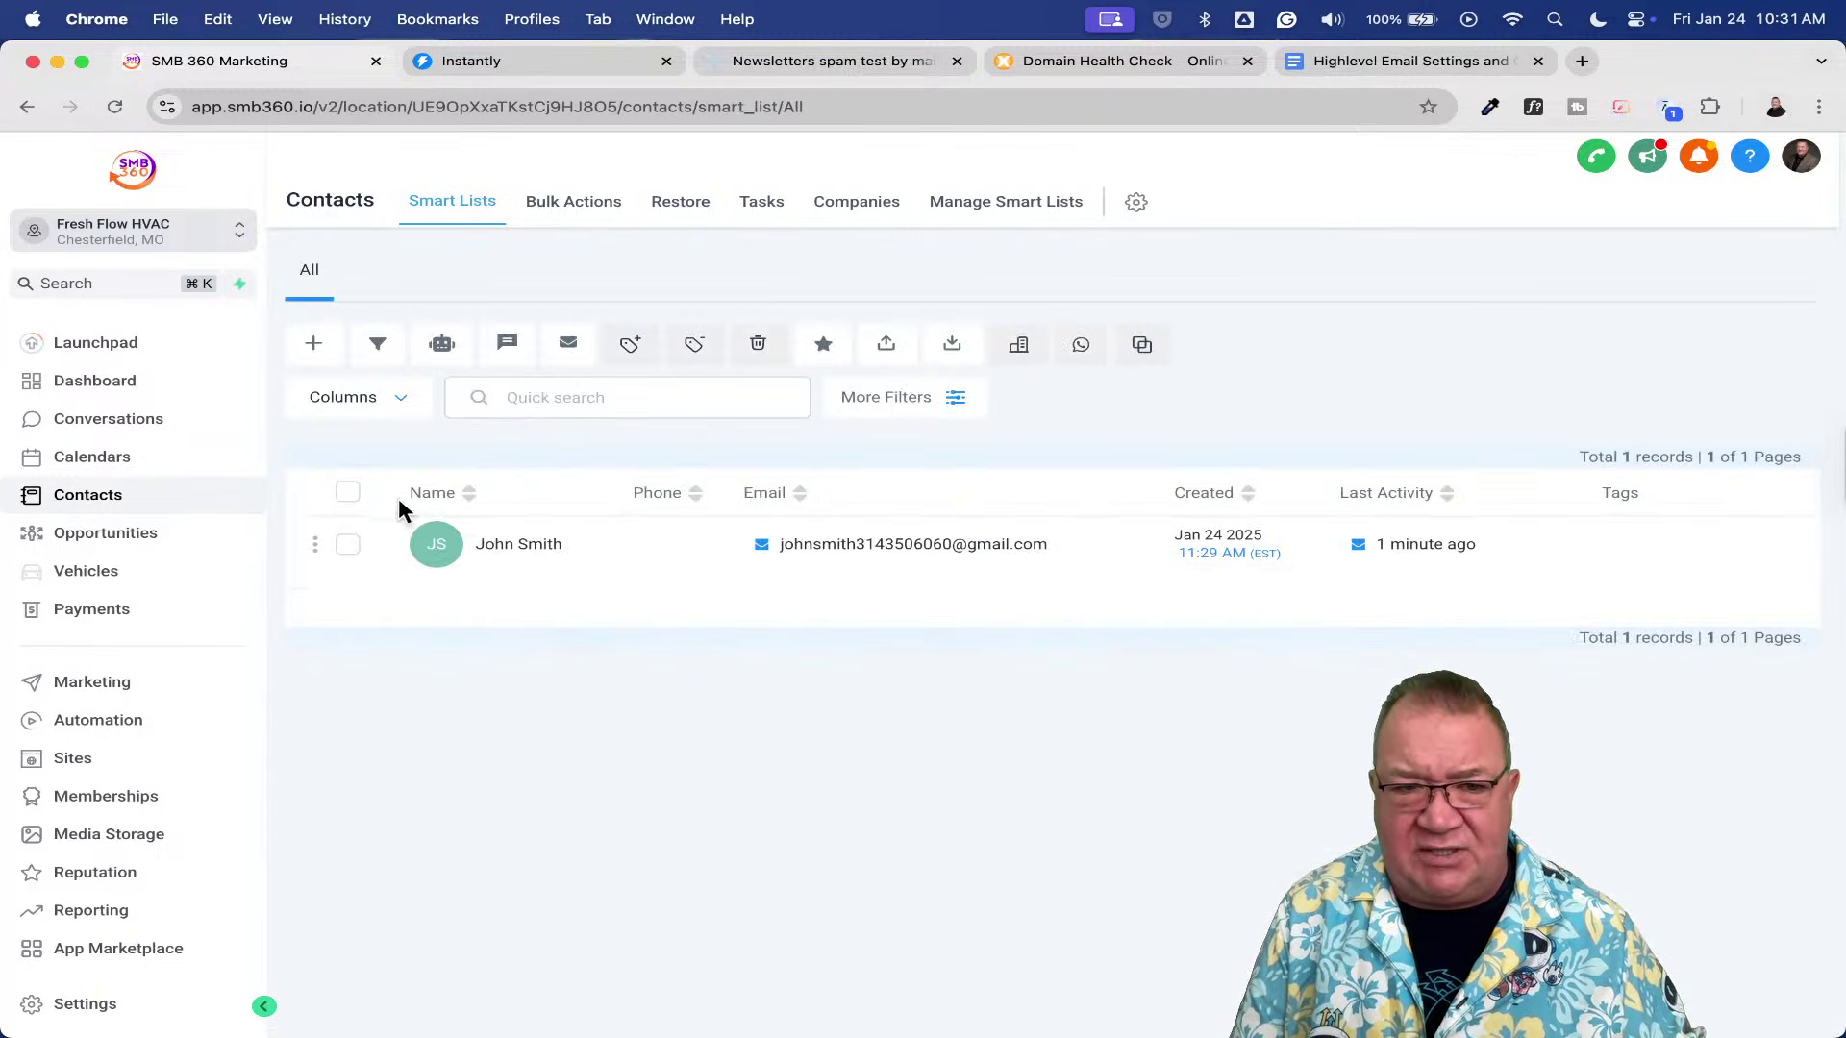
{"action": "left_click", "coordinate": [349, 546]}
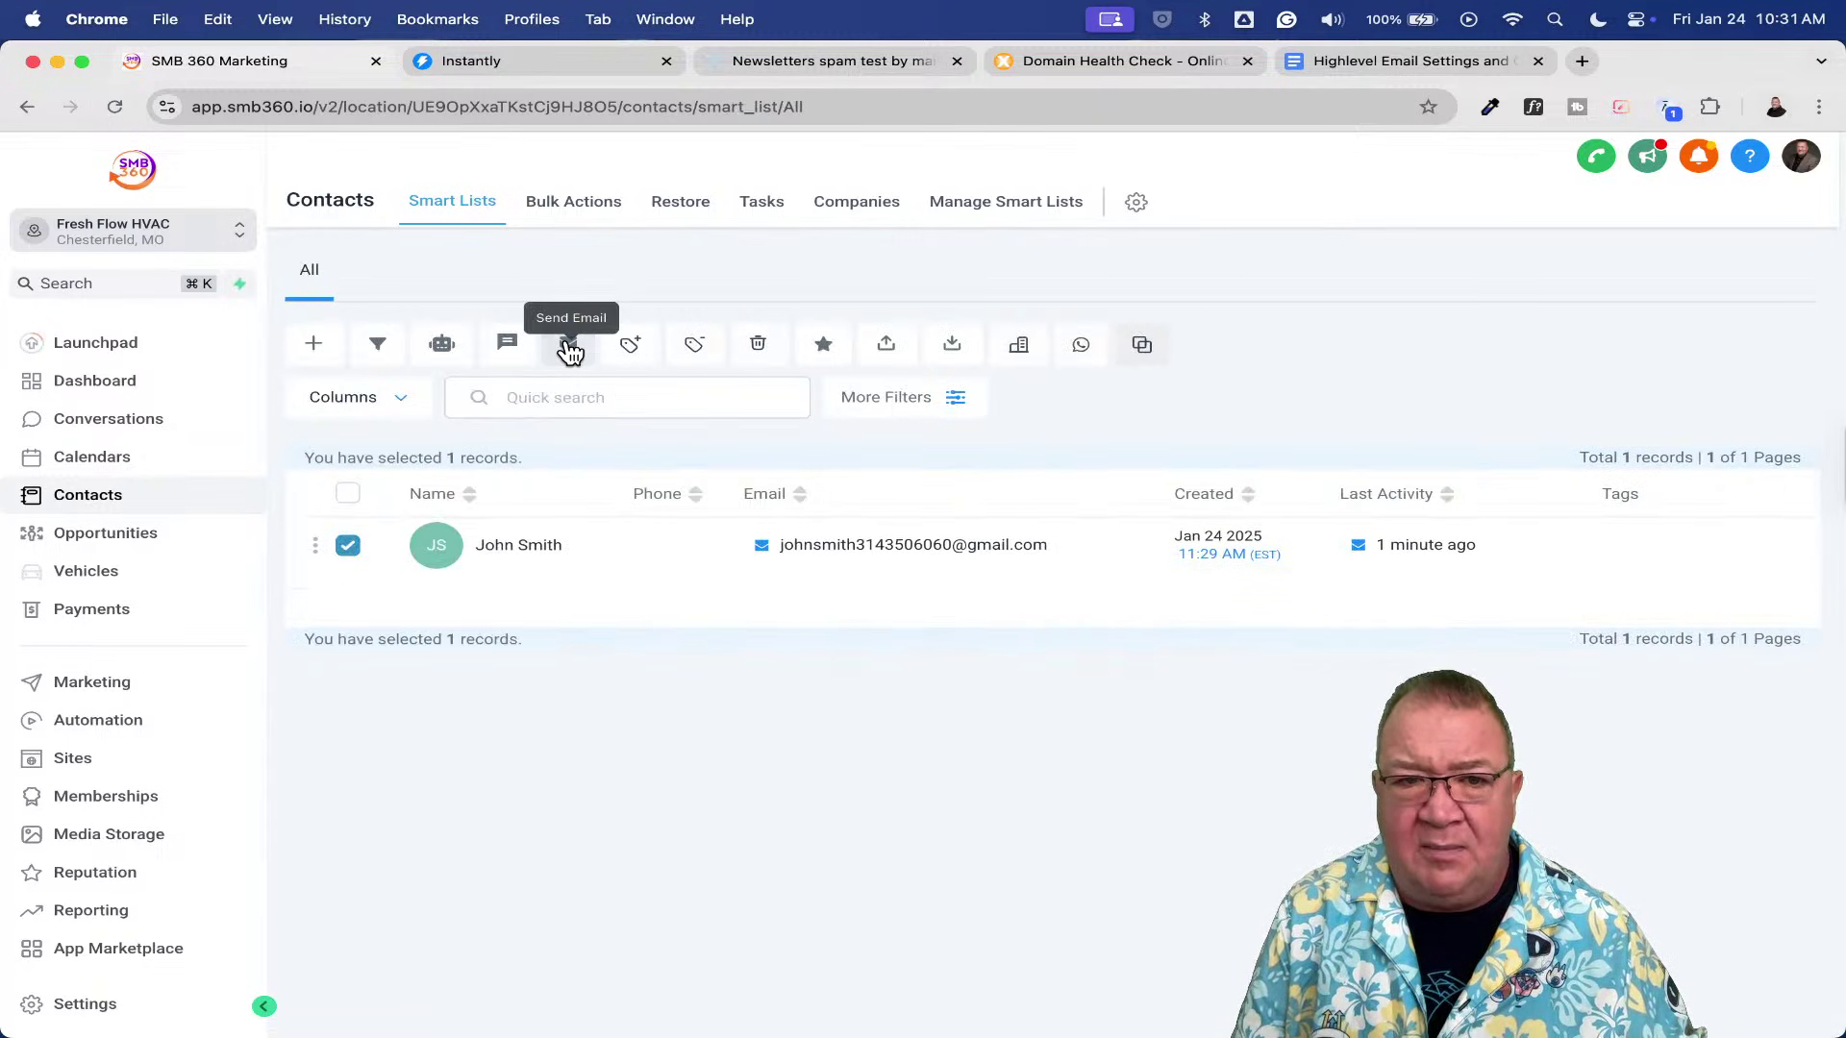
{"action": "left_click", "coordinate": [568, 344]}
- Fill in the sender's name and address, subject 'Test 1 Again' and body 'TEsting'
{"action": "left_click", "coordinate": [1236, 548]}
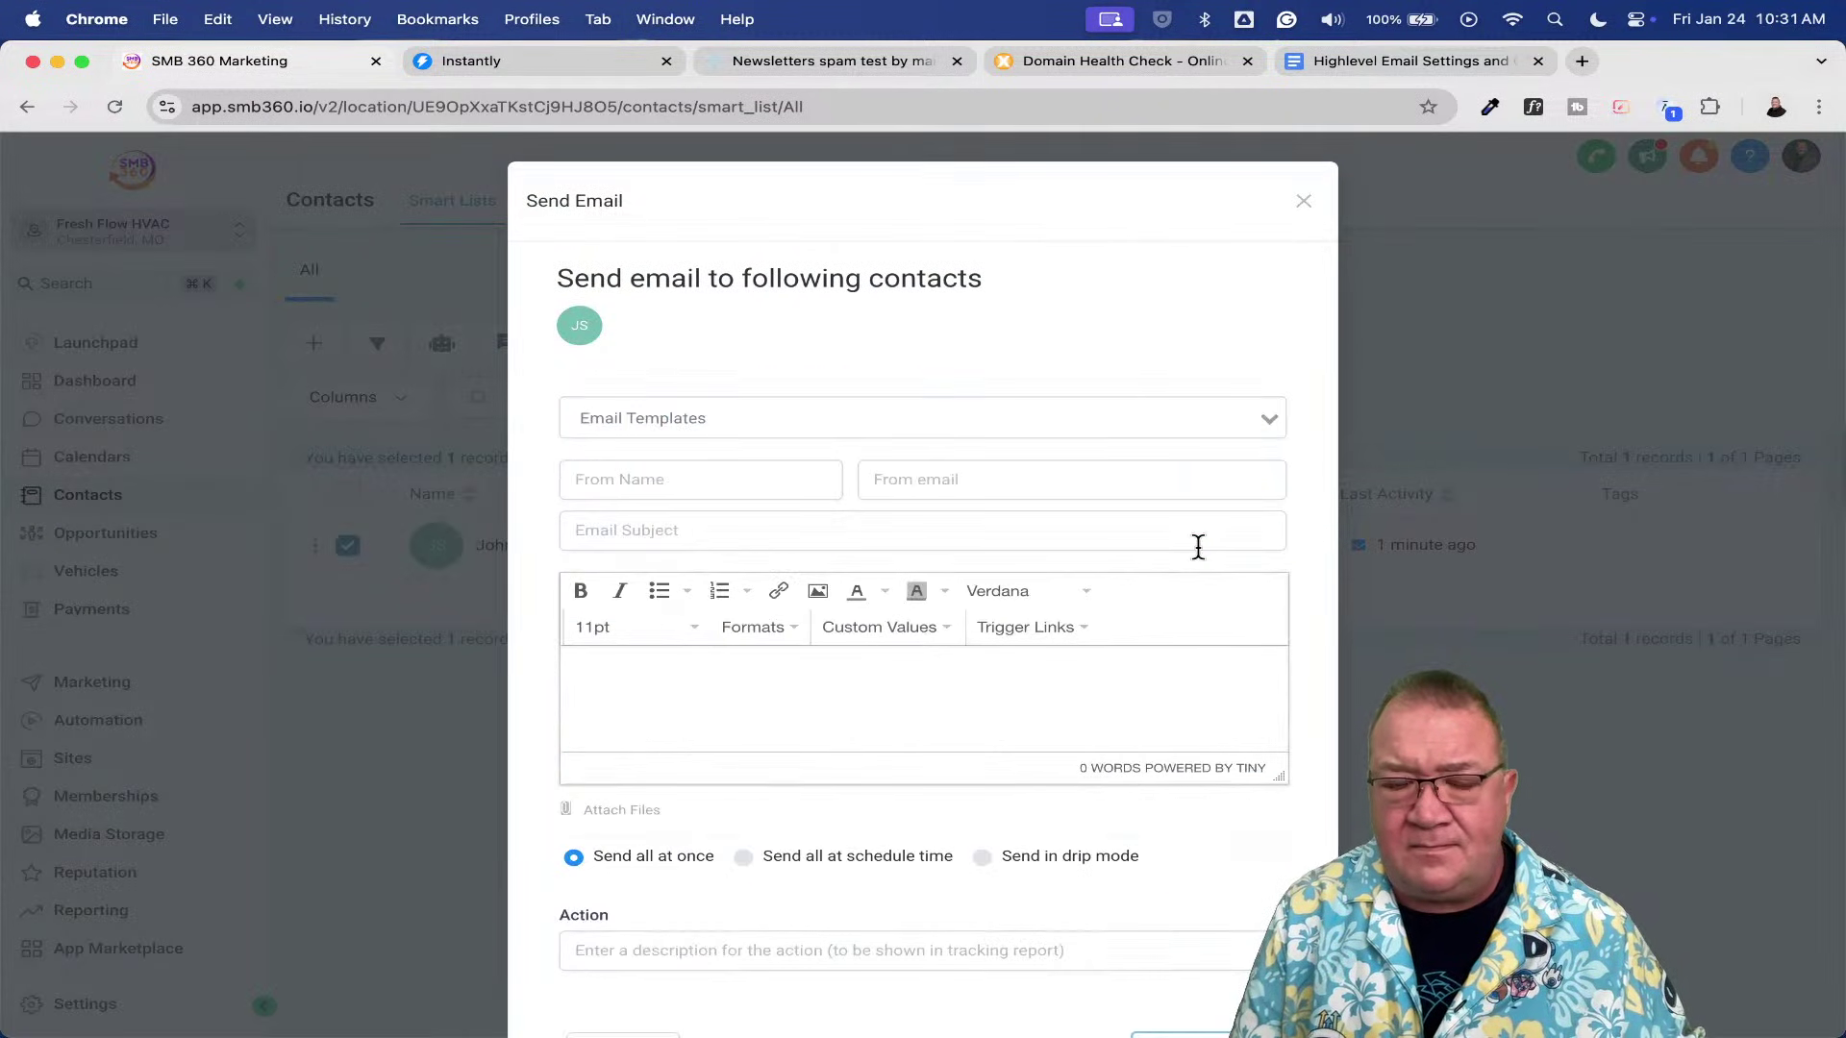
{"action": "left_click", "coordinate": [733, 492]}
{"action": "type", "text": "Ra"}
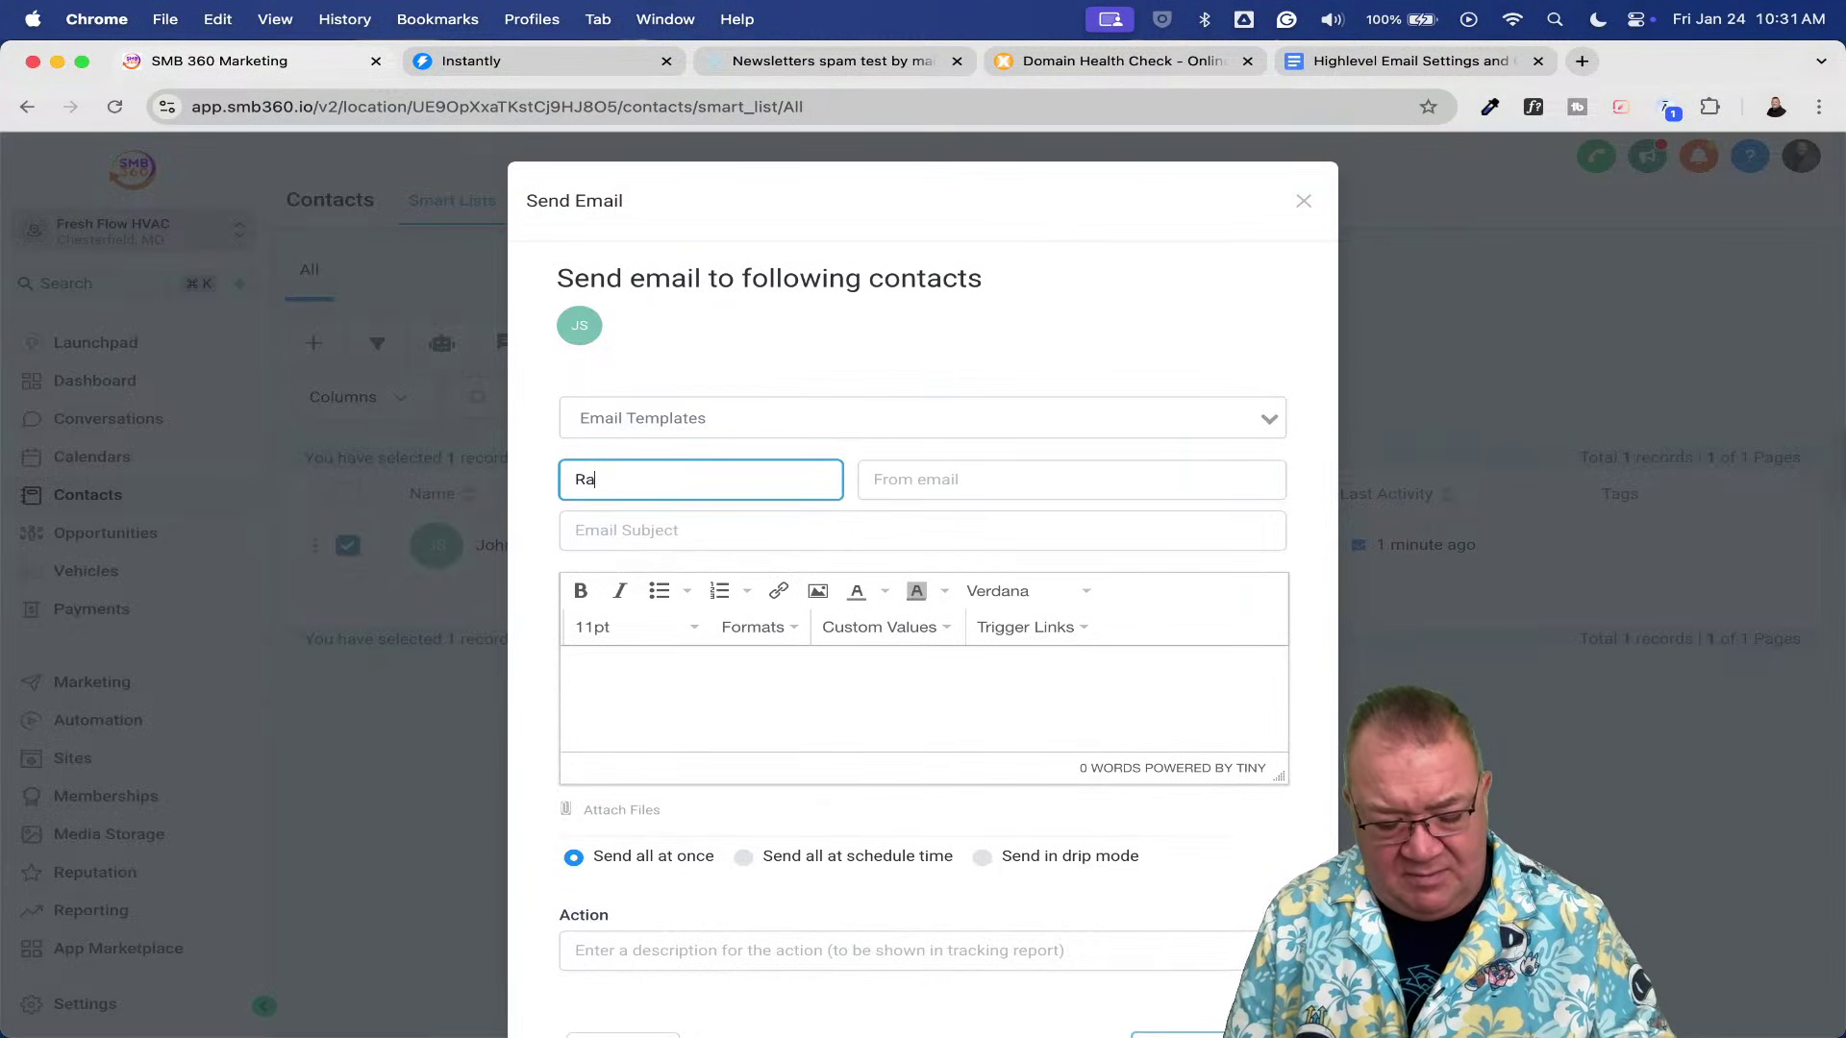
{"action": "type", "text": "y /O'Dani"}
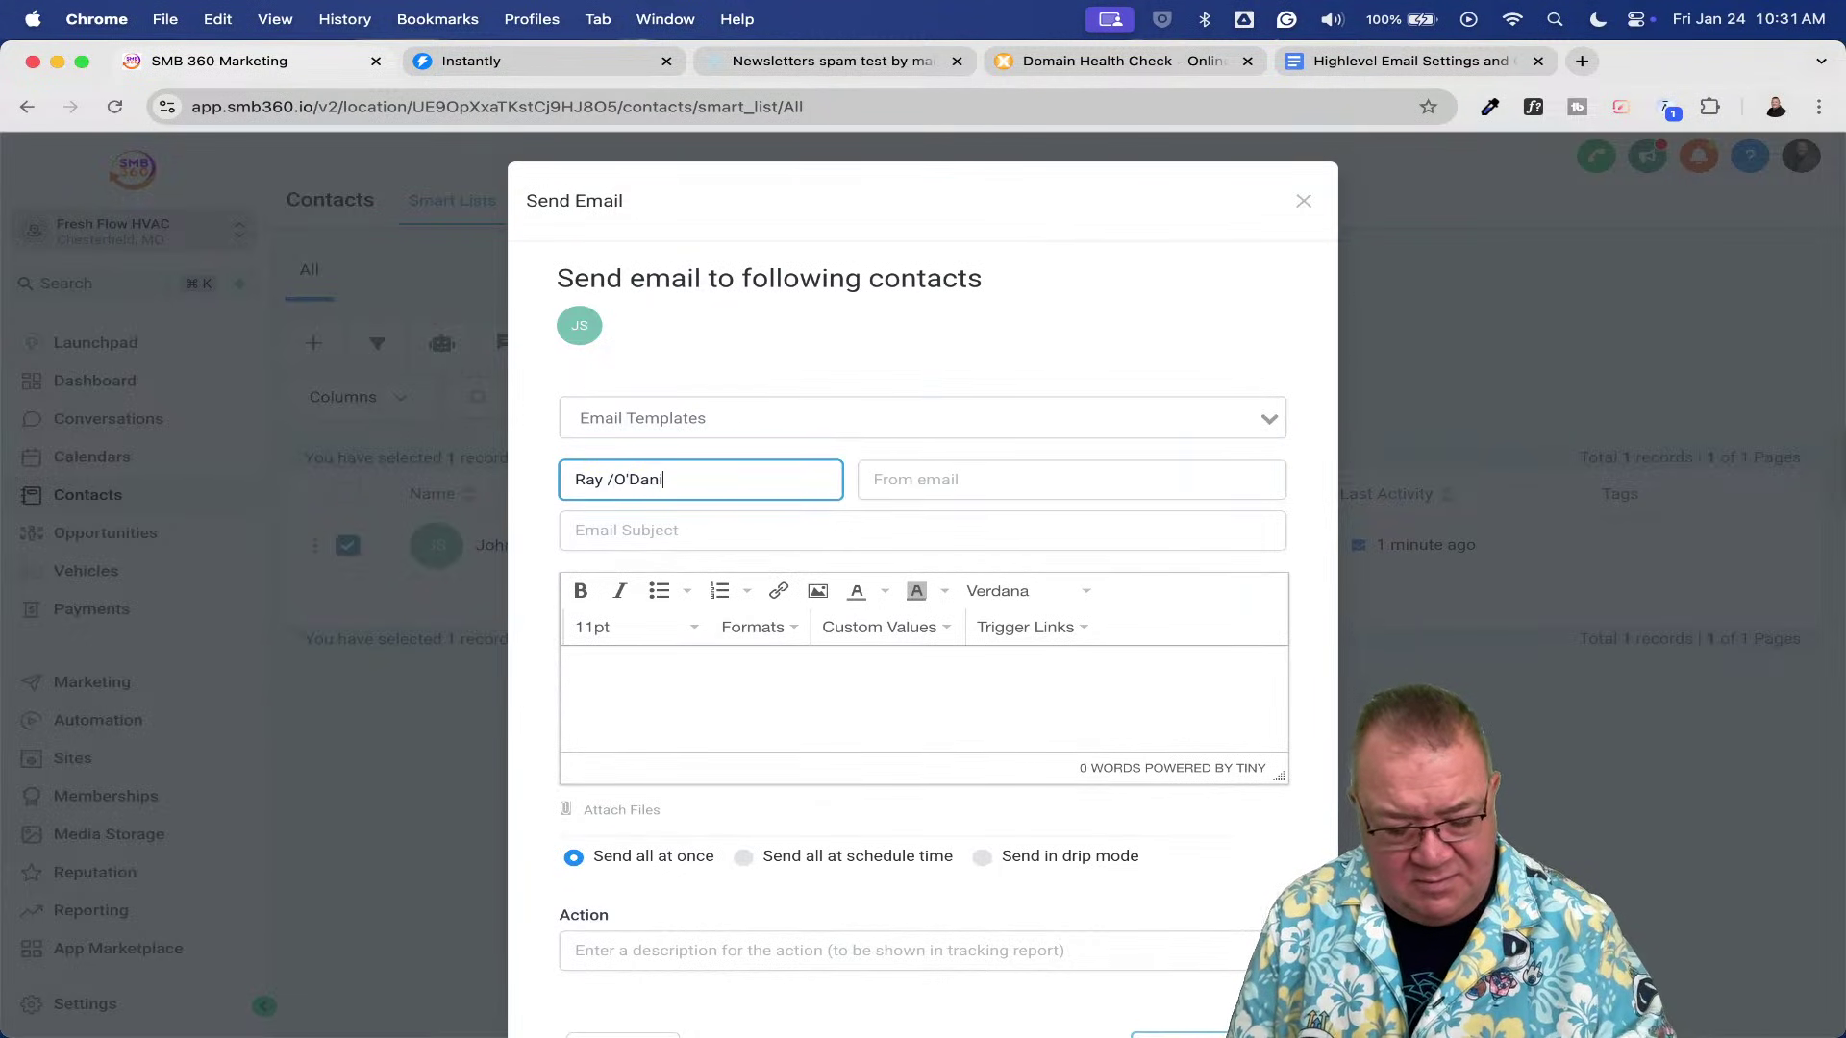
{"action": "type", "text": "el"}
{"action": "key", "text": "Tab"}
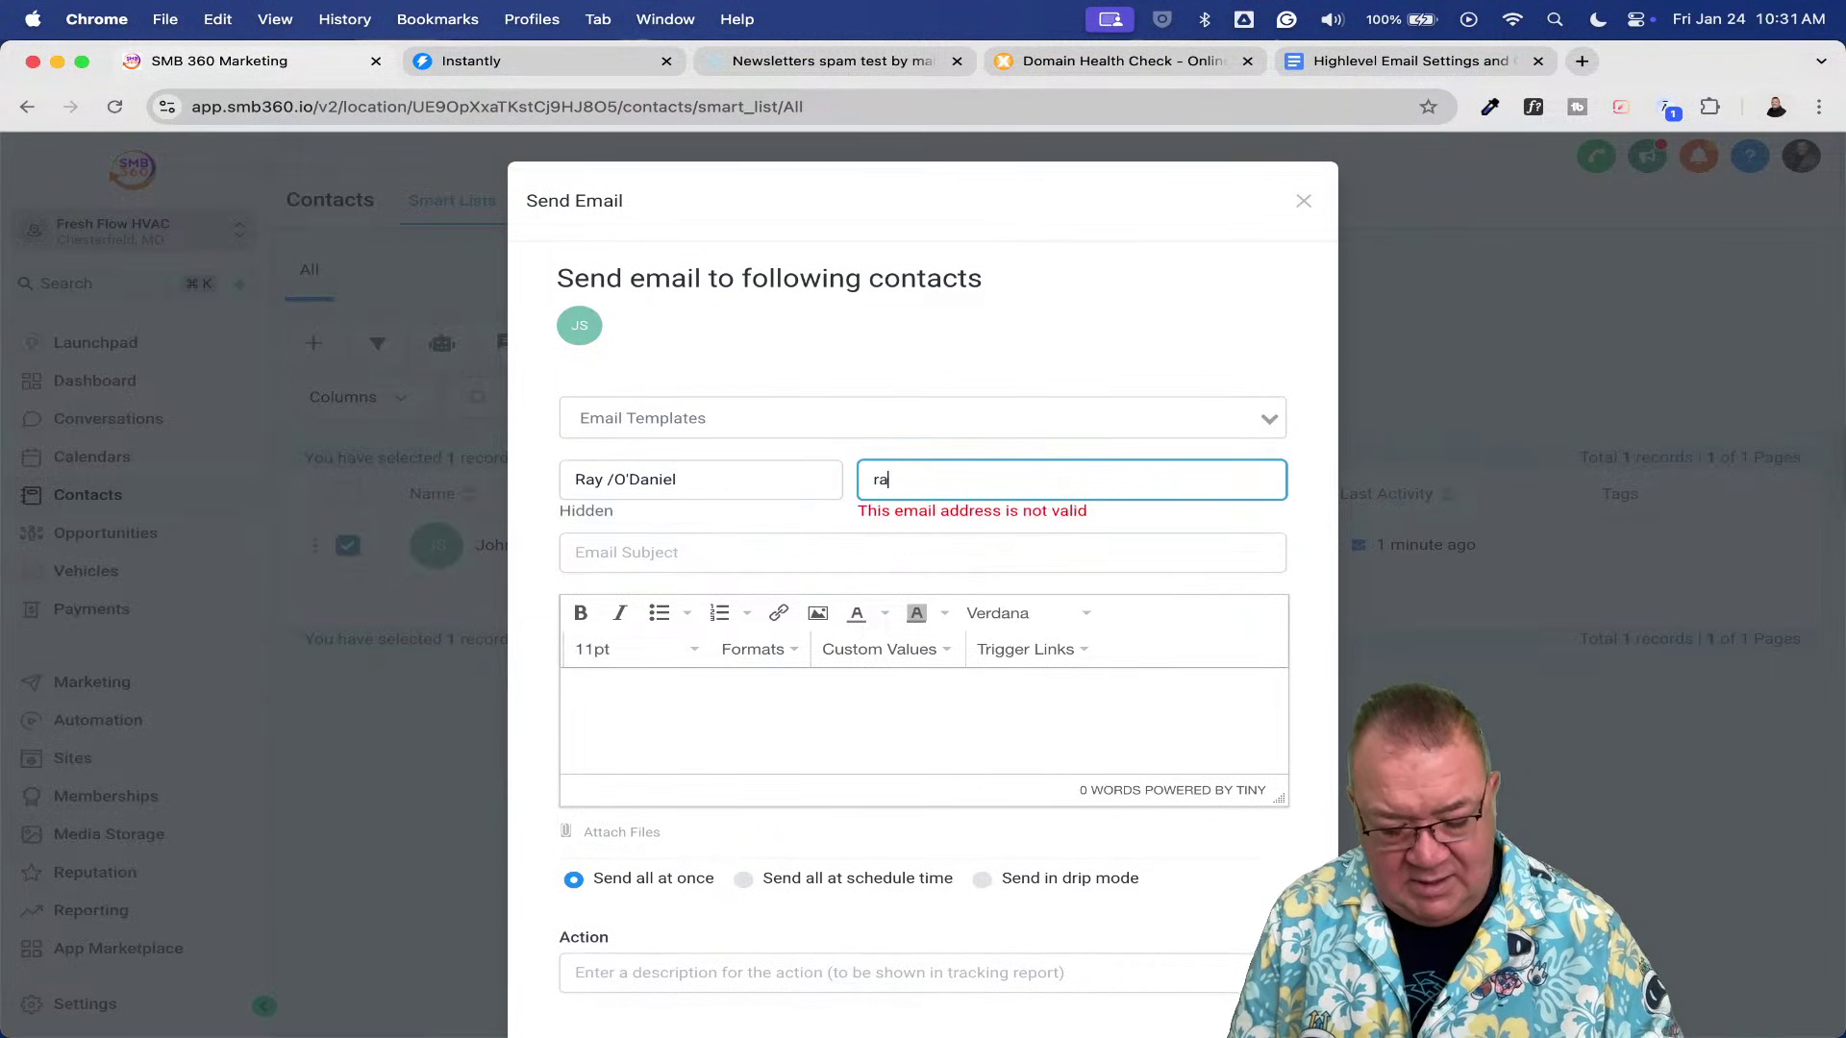
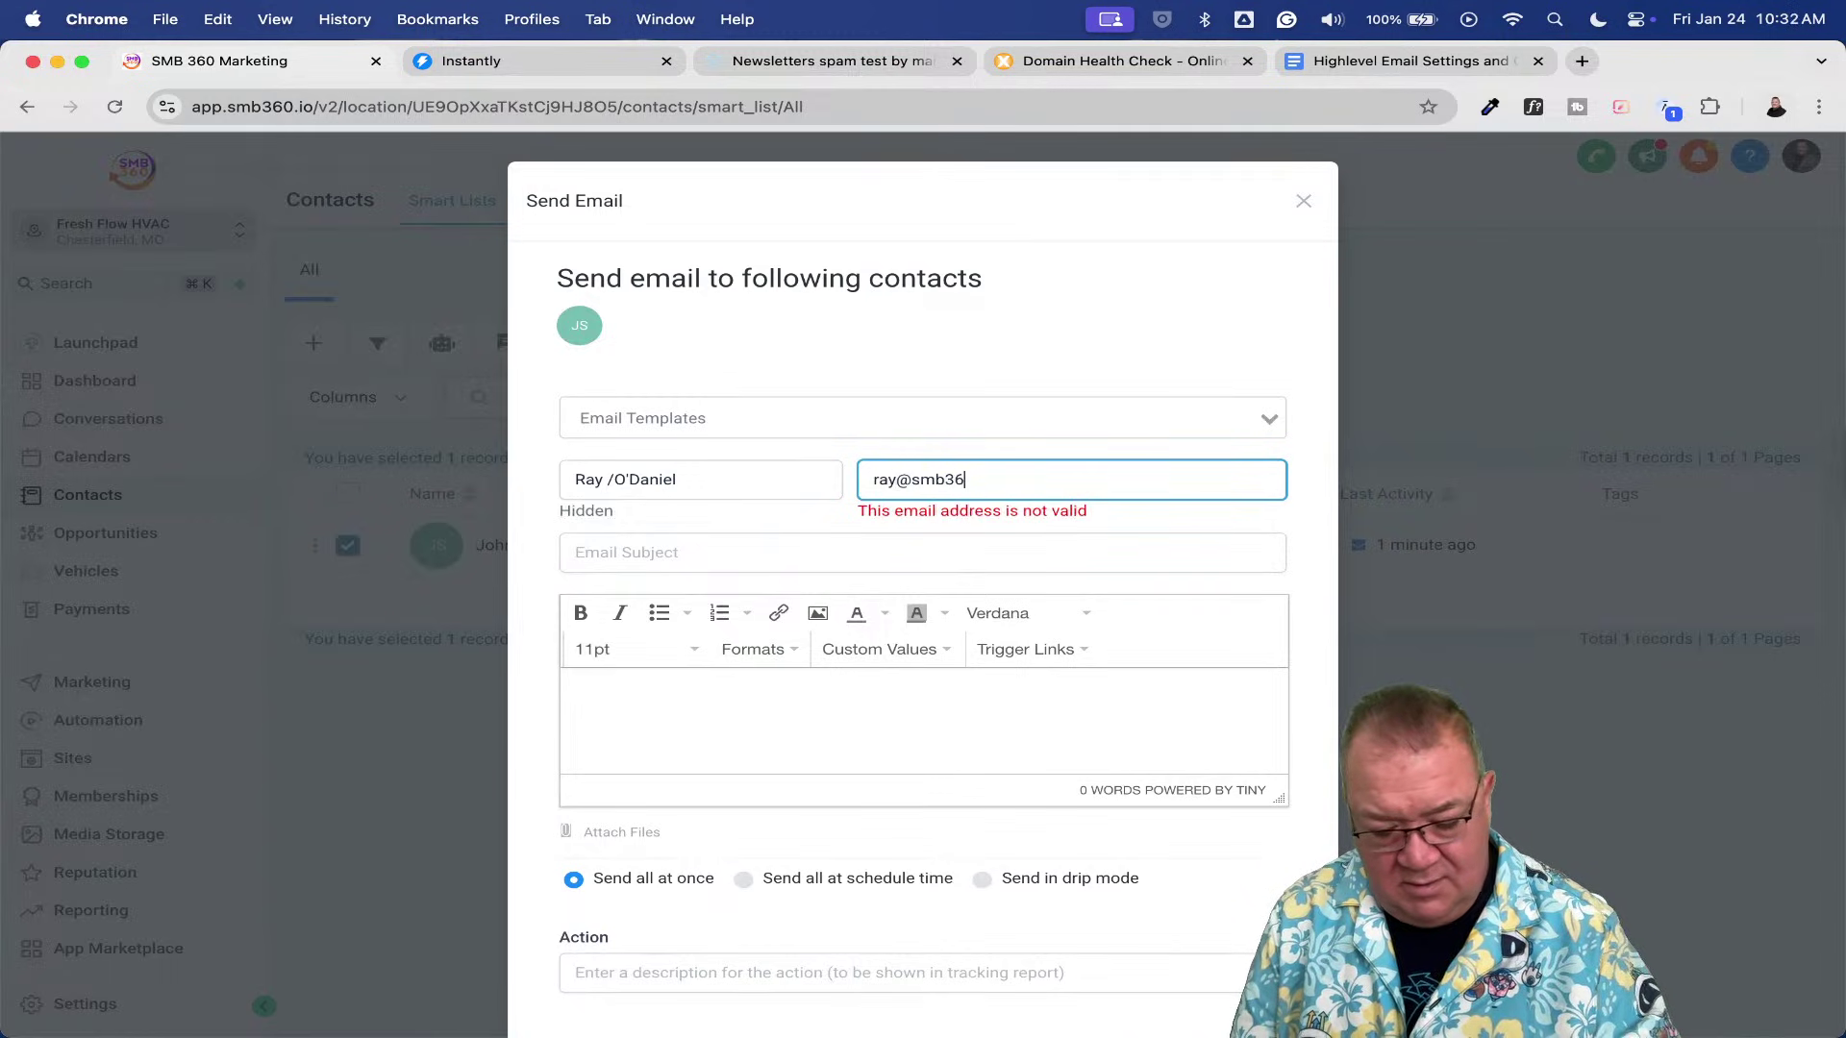
{"action": "key", "text": "Tab"}
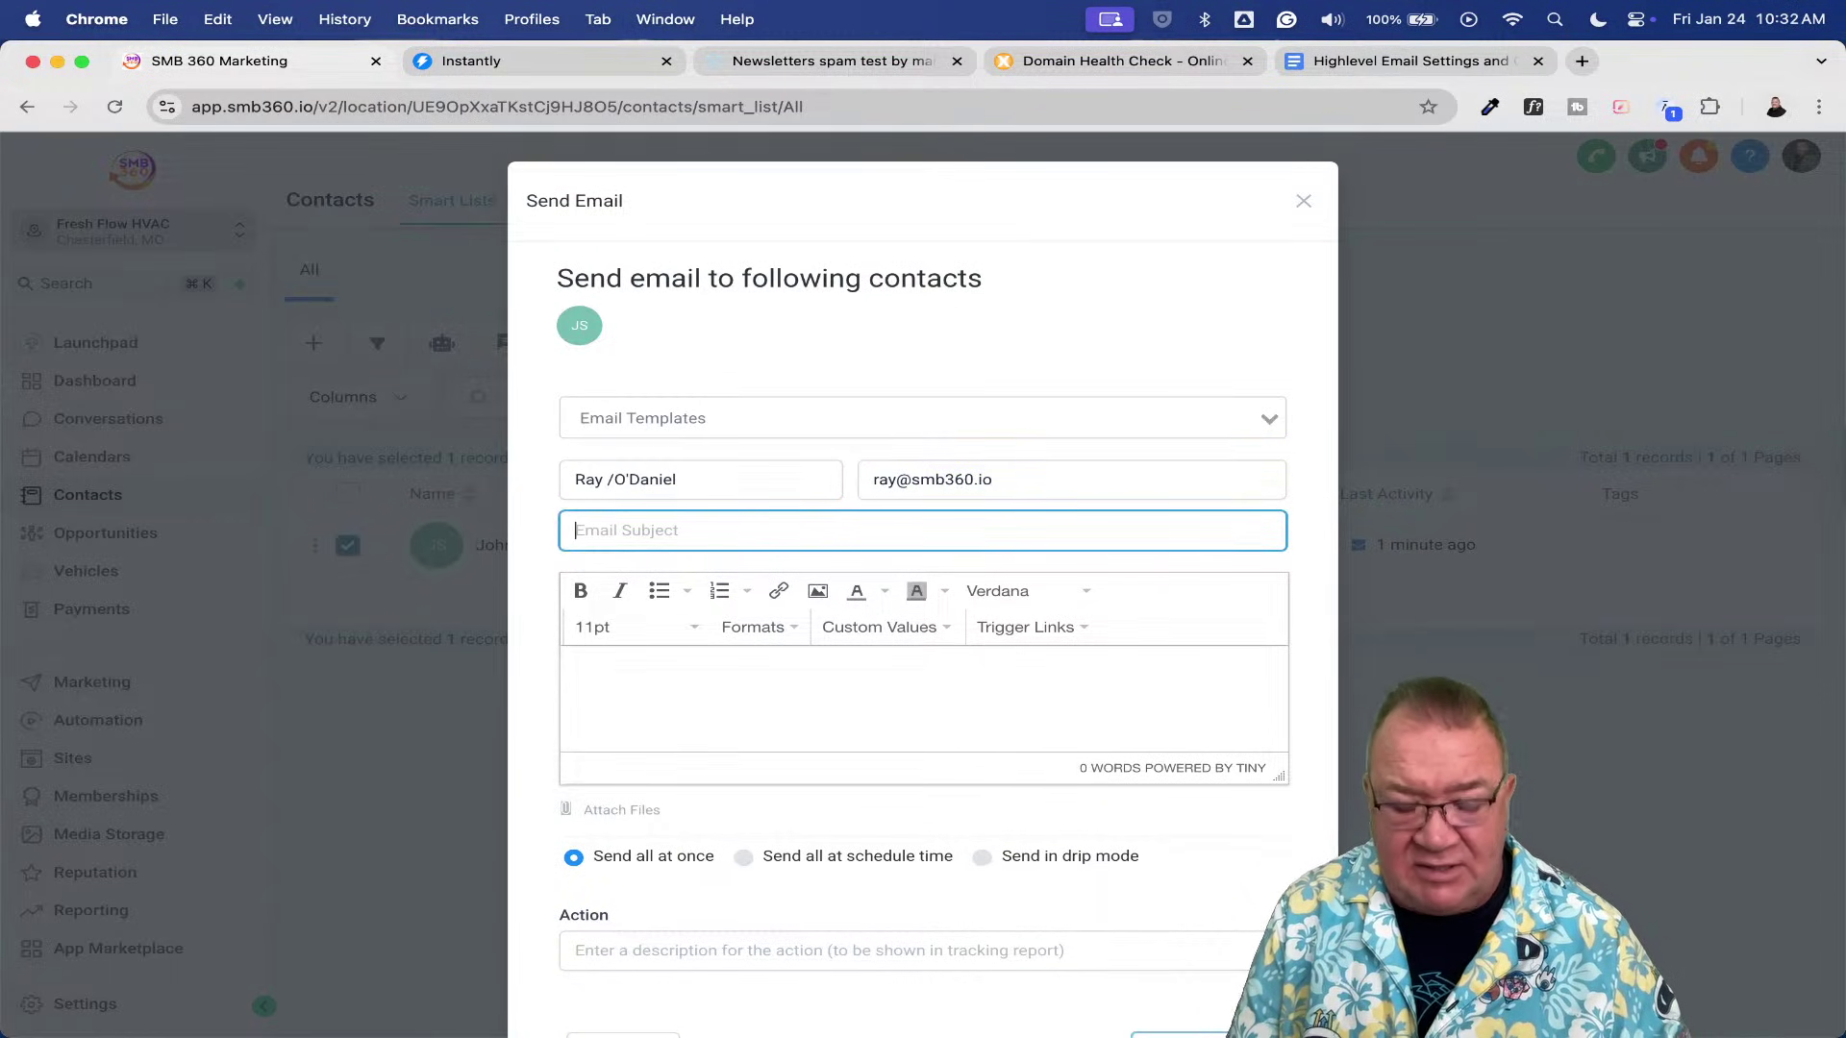
{"action": "type", "text": "Test 1 "}
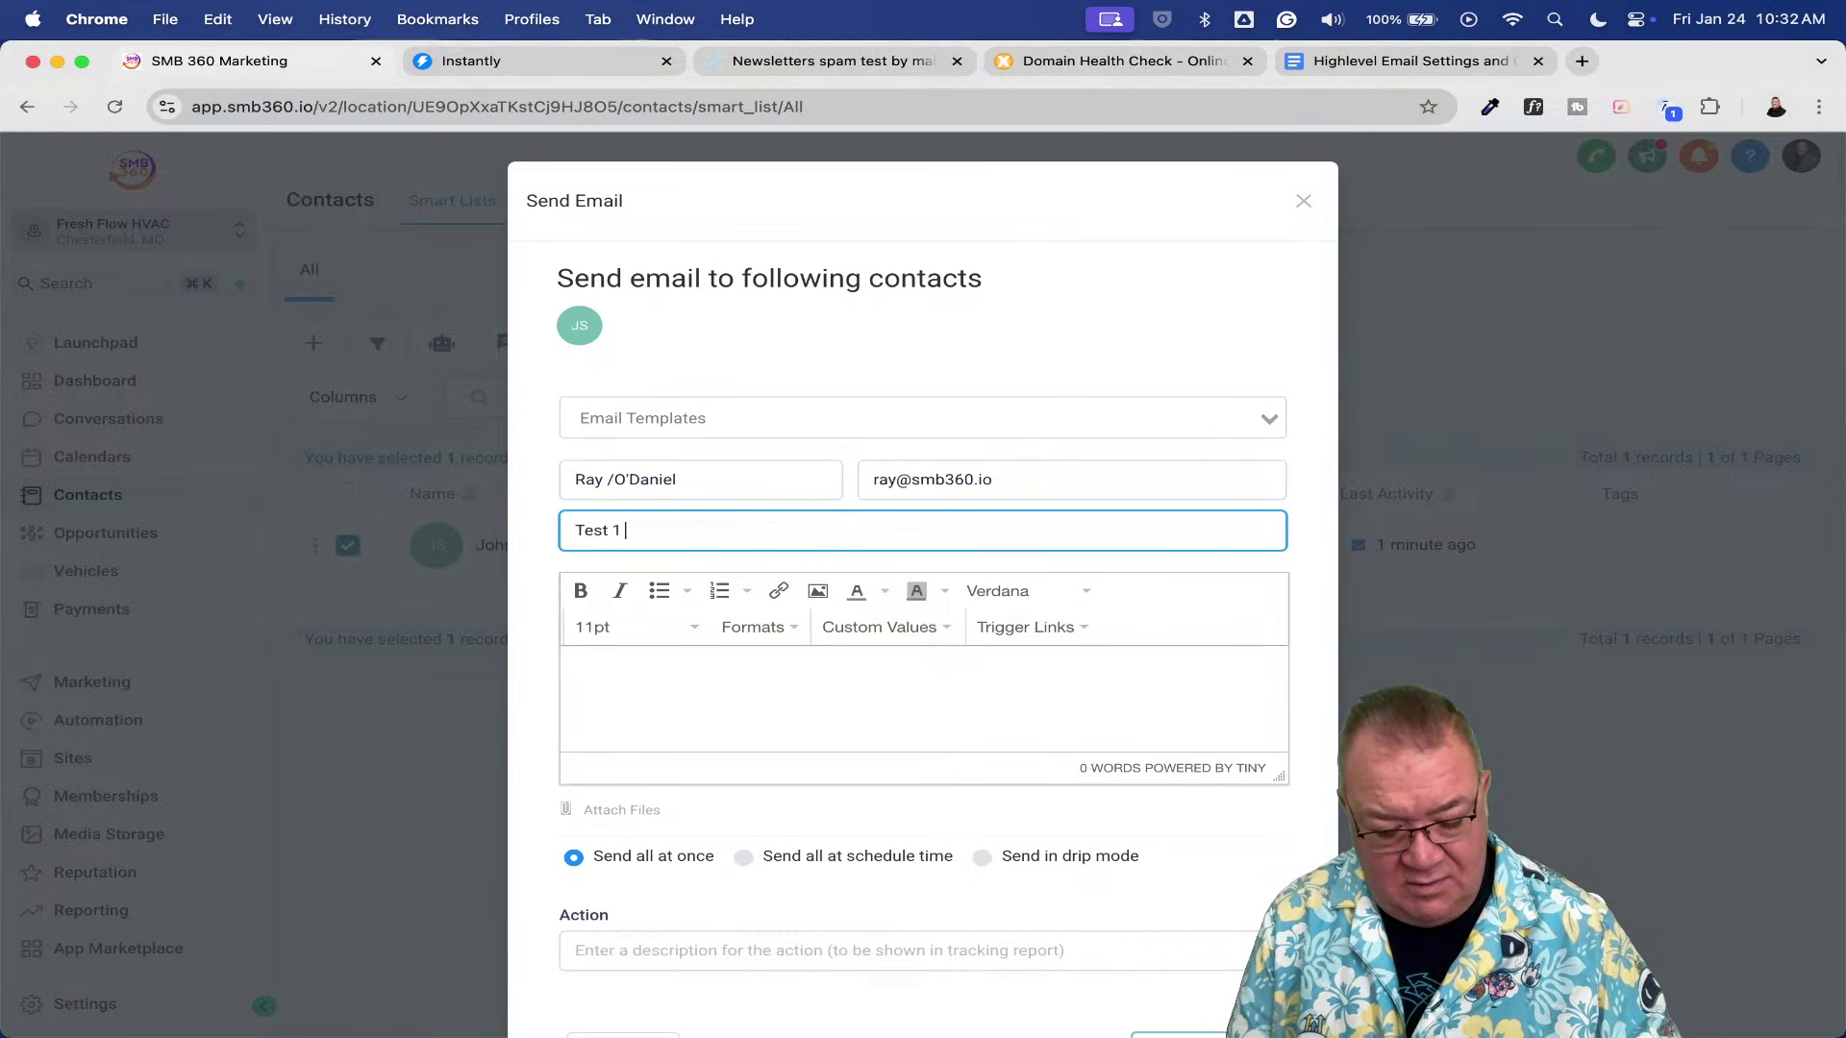
{"action": "type", "text": "Again"}
{"action": "key", "text": "Tab"}
{"action": "type", "text": "TEs"}
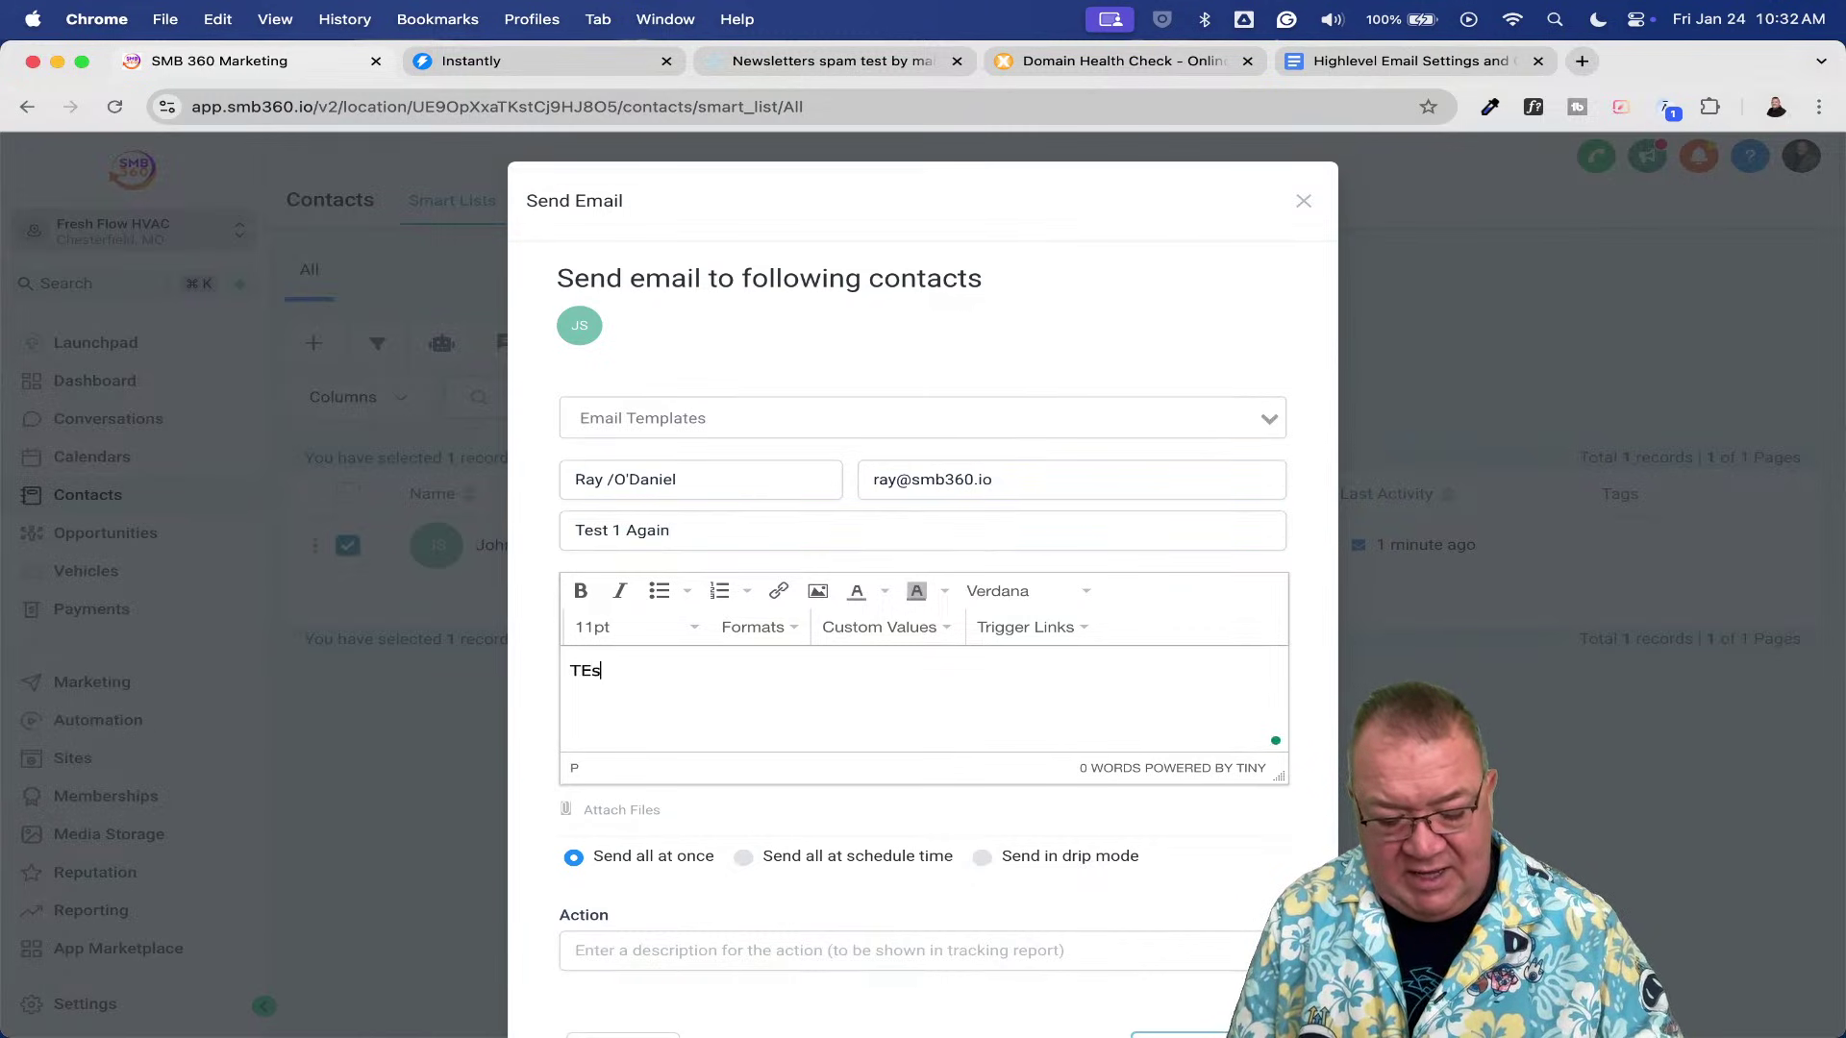
{"action": "type", "text": "ting"}
- Add the action description 'test' and send the bulk email
{"action": "scroll", "coordinate": [1000, 606], "scroll_direction": "down", "scroll_amount": 2}
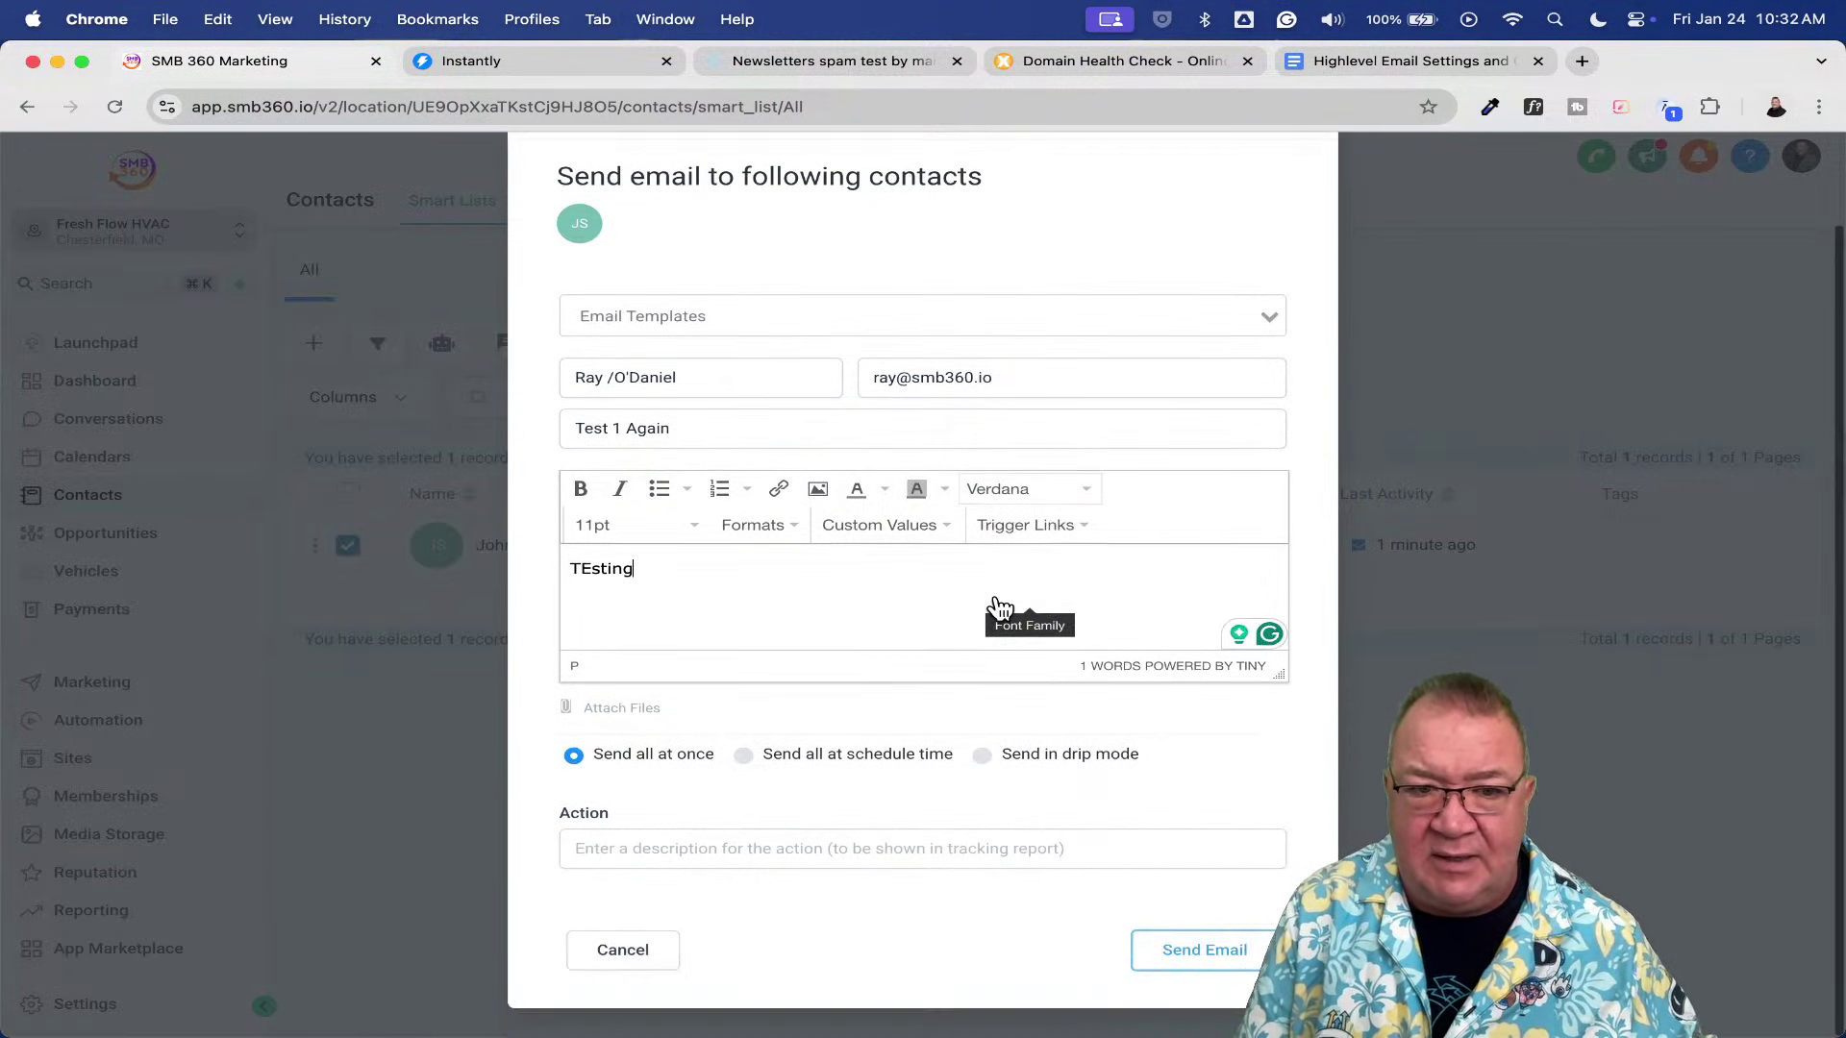
{"action": "left_click", "coordinate": [737, 846]}
{"action": "type", "text": "test"}
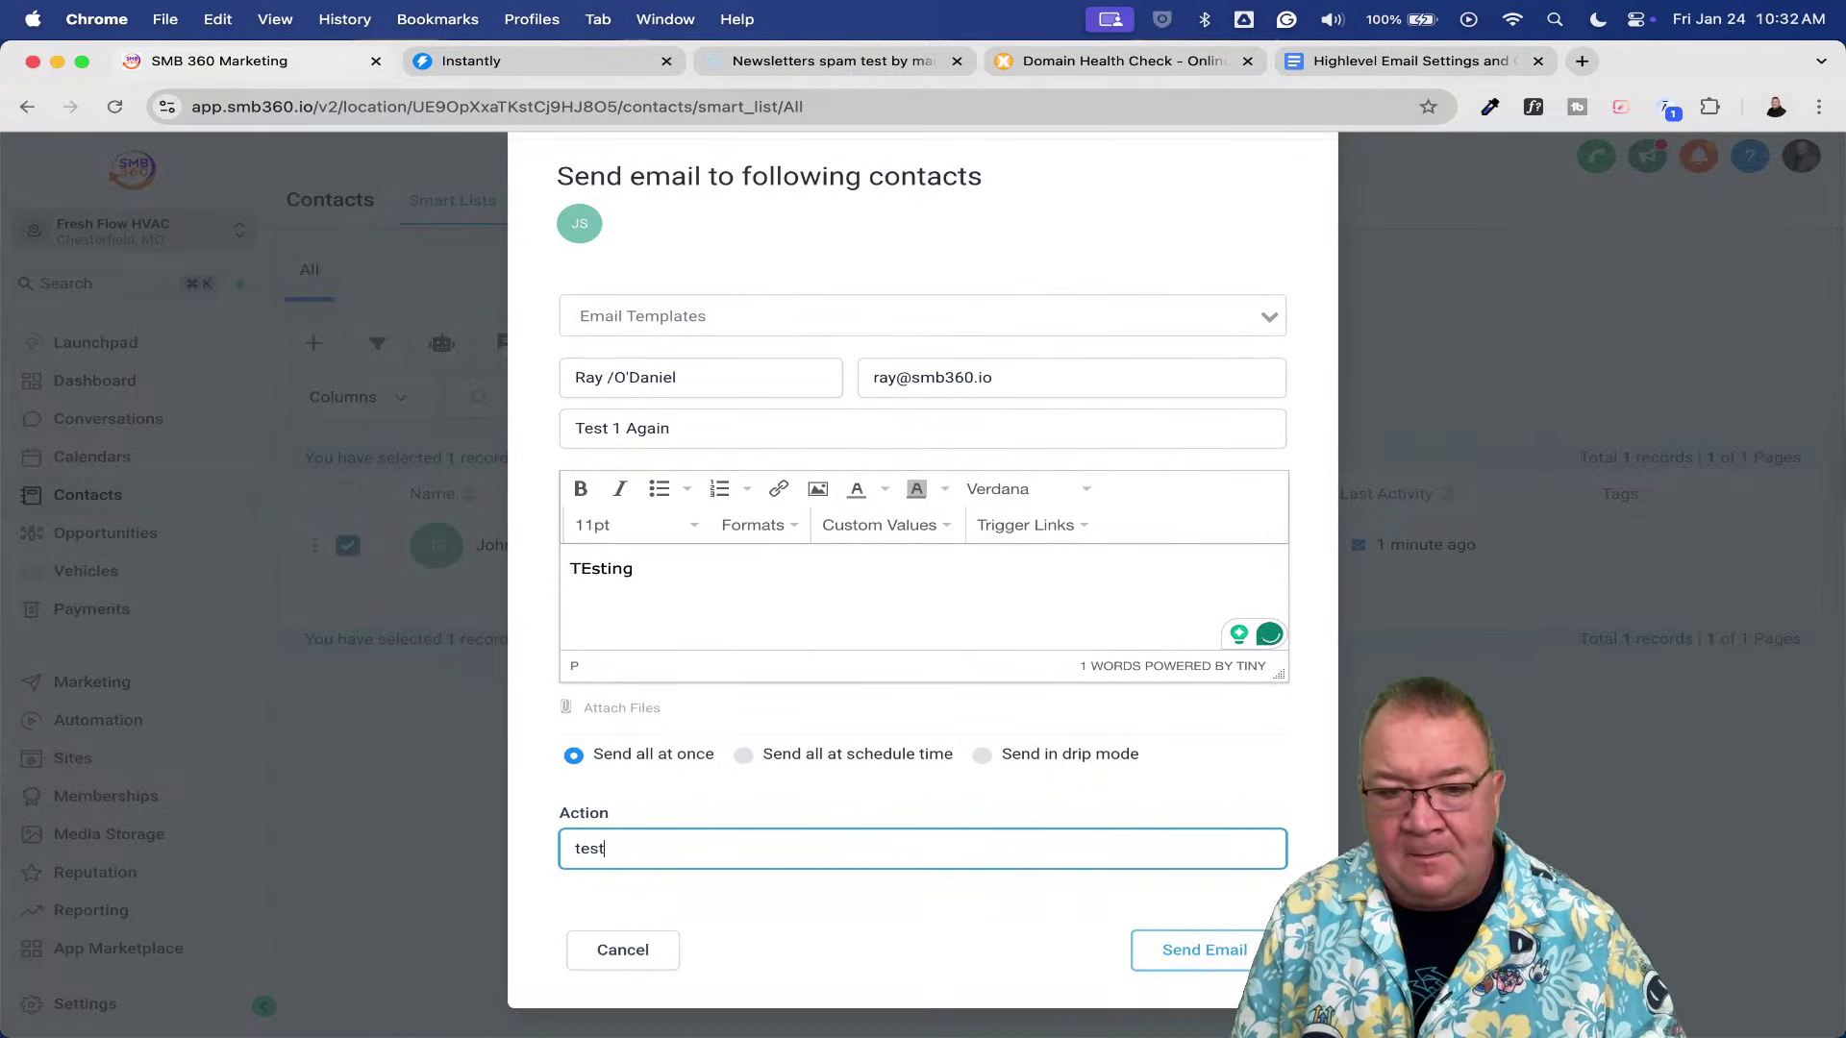
{"action": "left_click", "coordinate": [1160, 952]}
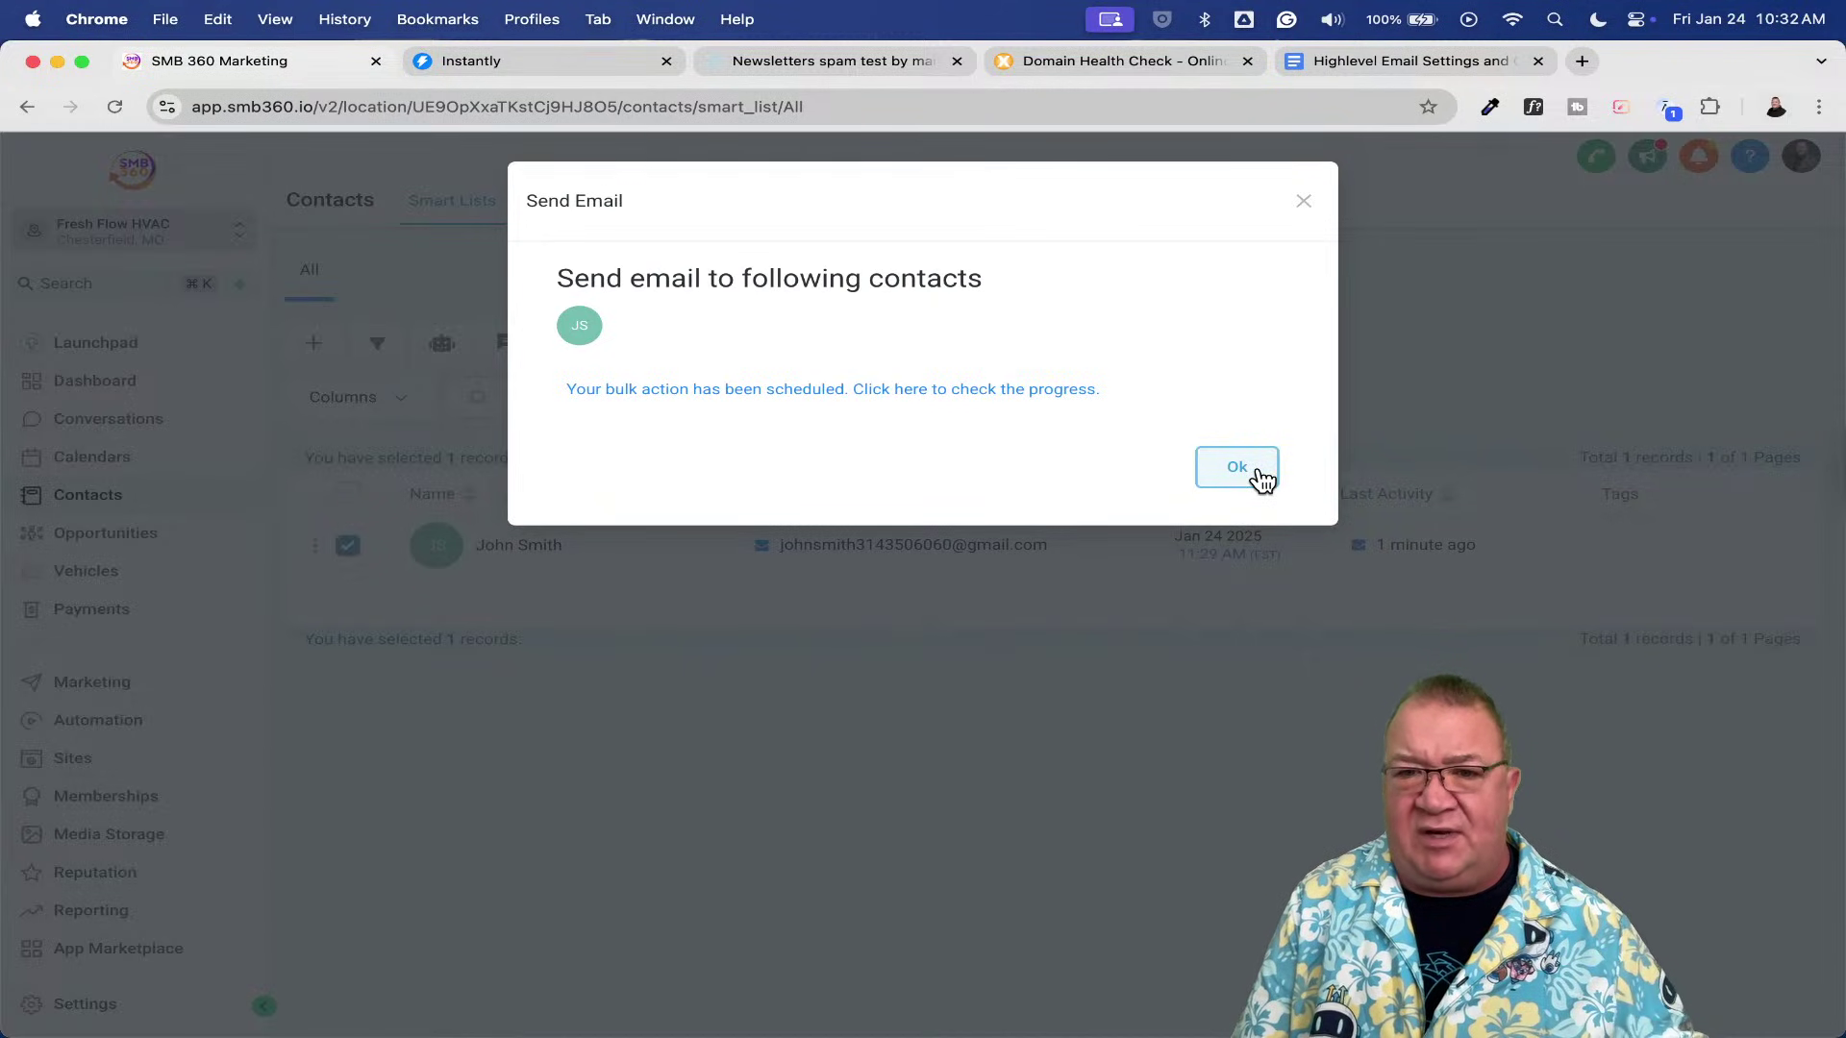
{"action": "left_click", "coordinate": [1237, 468]}
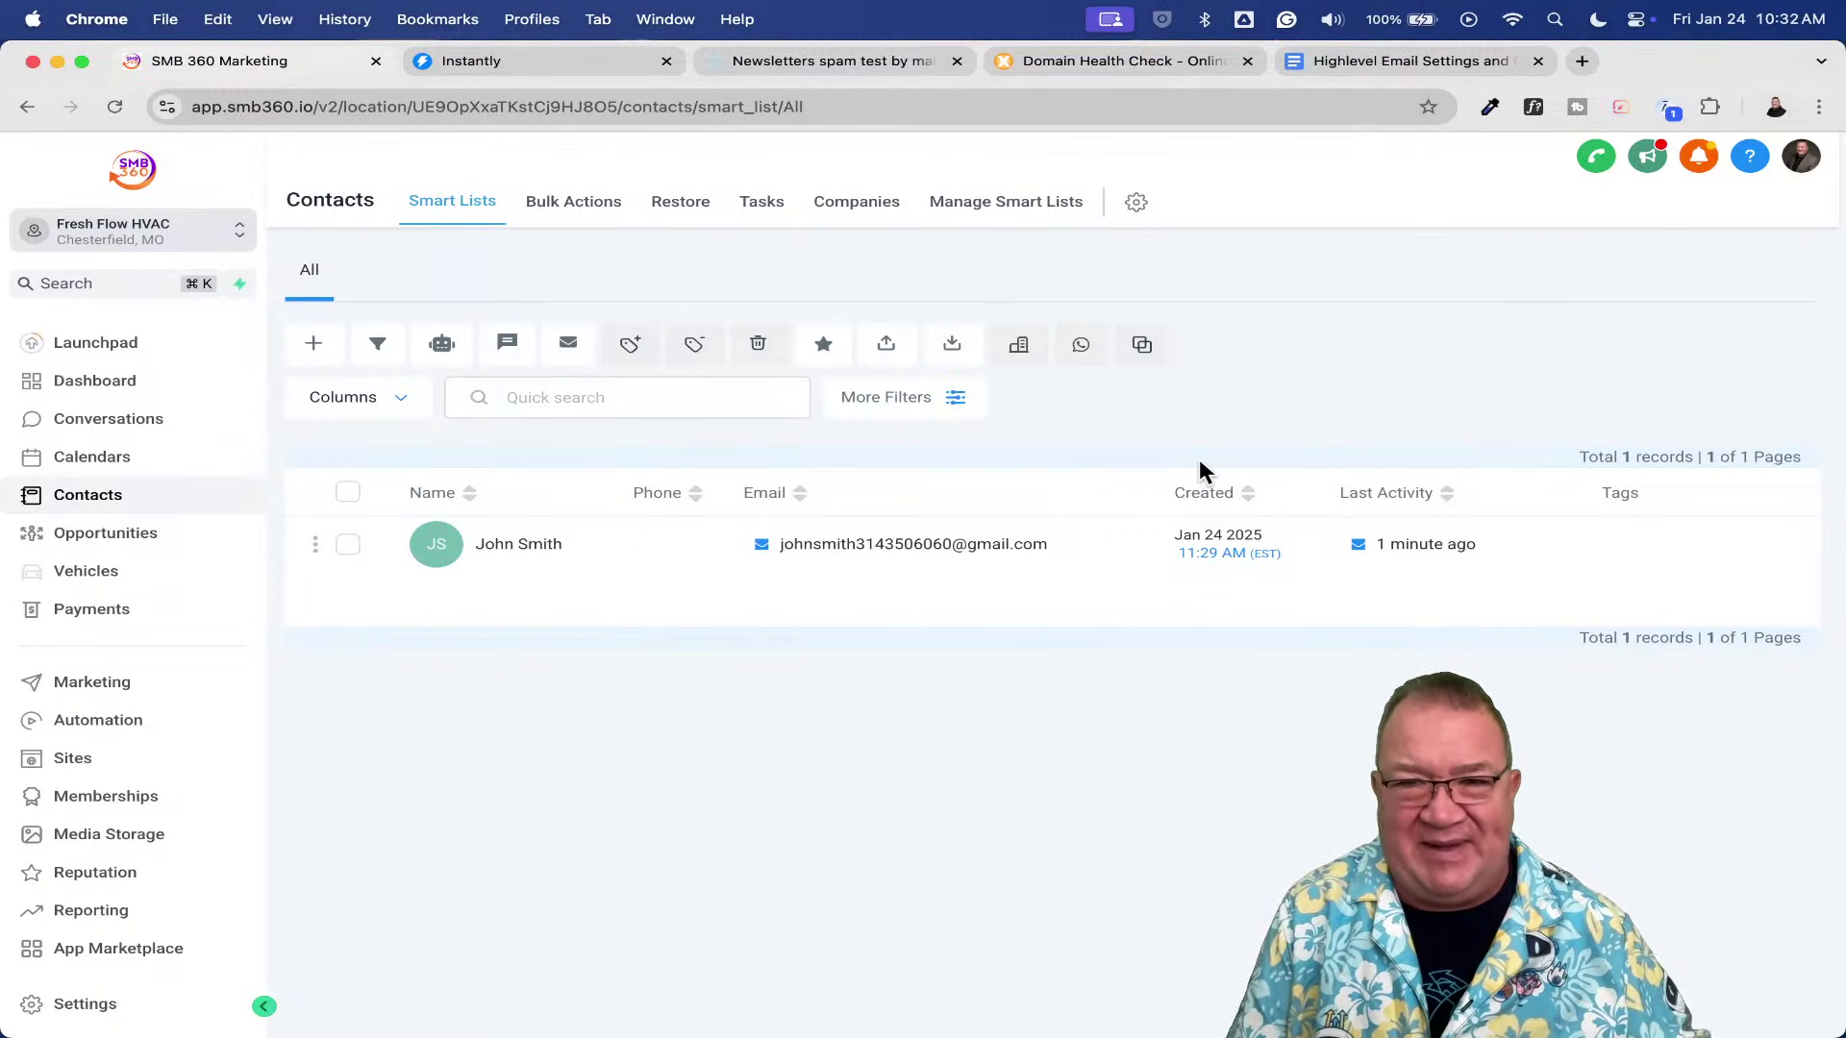
{"action": "key", "text": "ctrl+Up"}
{"action": "key", "text": "ctrl+Up"}
- In Gmail, open the newly arrived 'Test 1 Again' email and read its sender details
{"action": "key", "text": "ctrl+Up"}
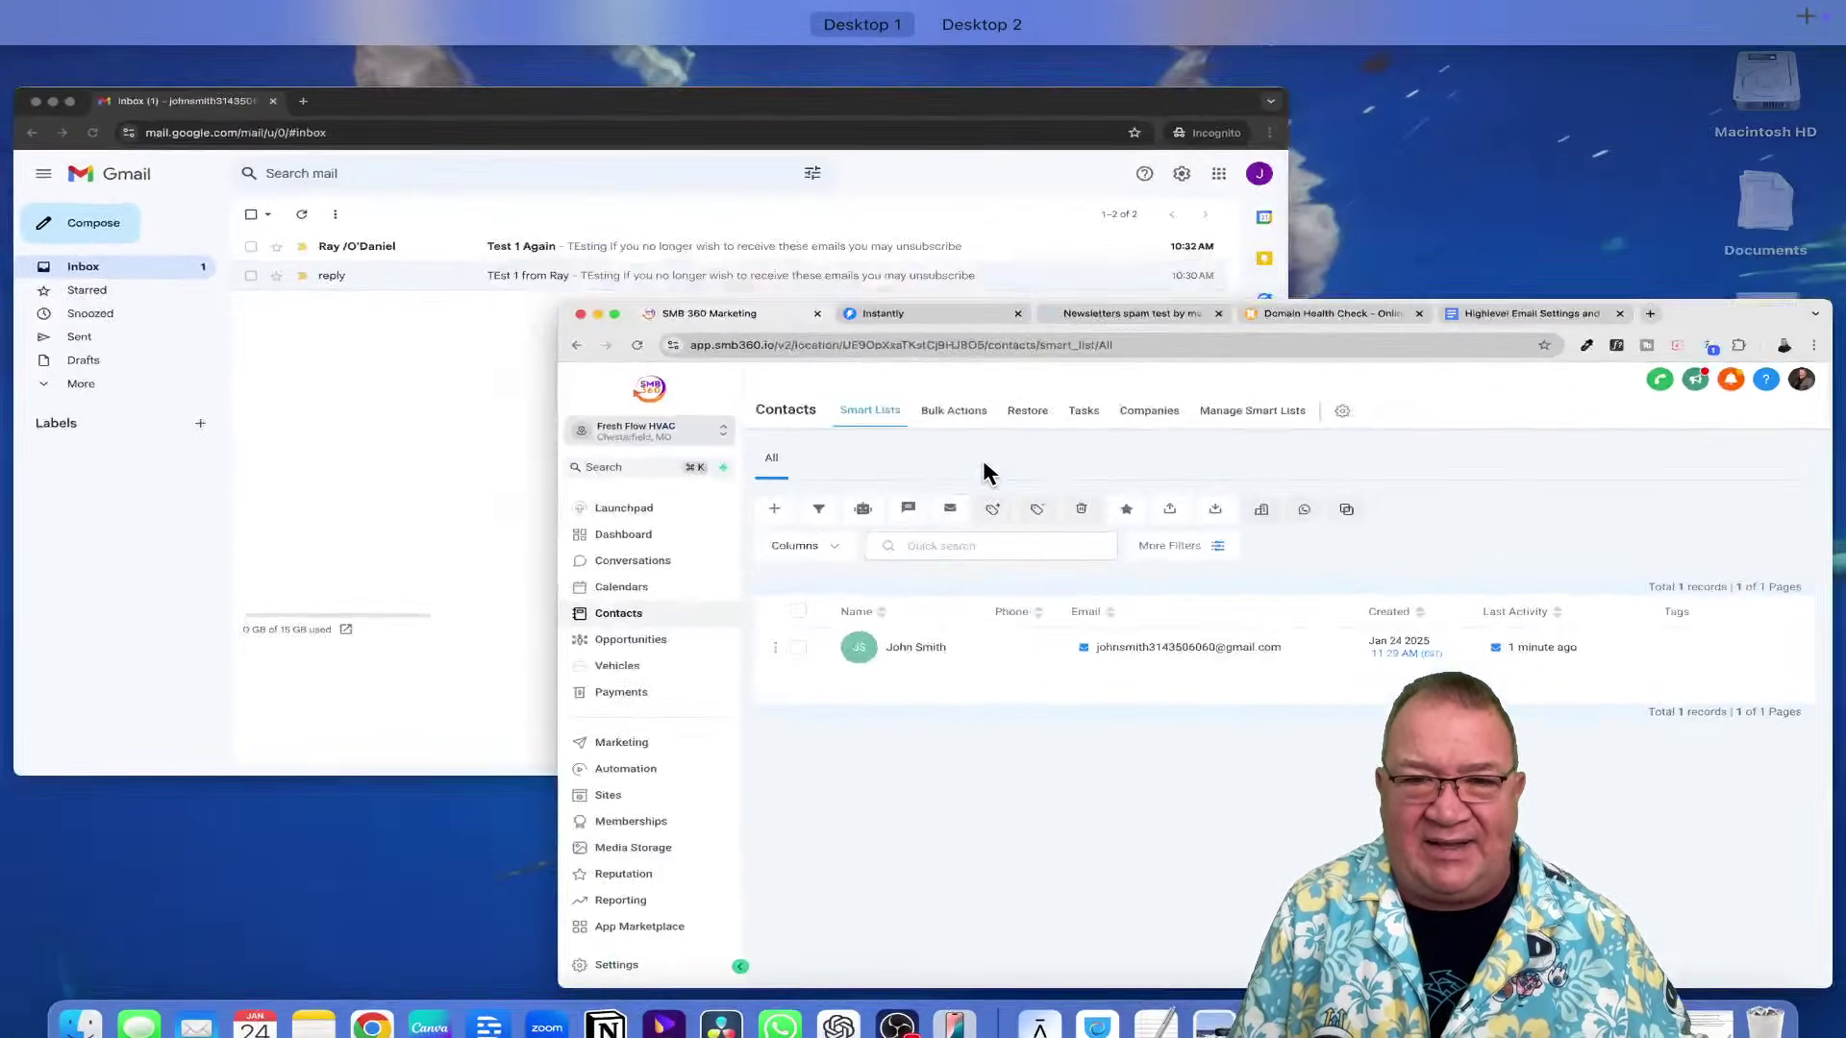
{"action": "key", "text": "ctrl+Up"}
{"action": "key", "text": "ctrl+Up"}
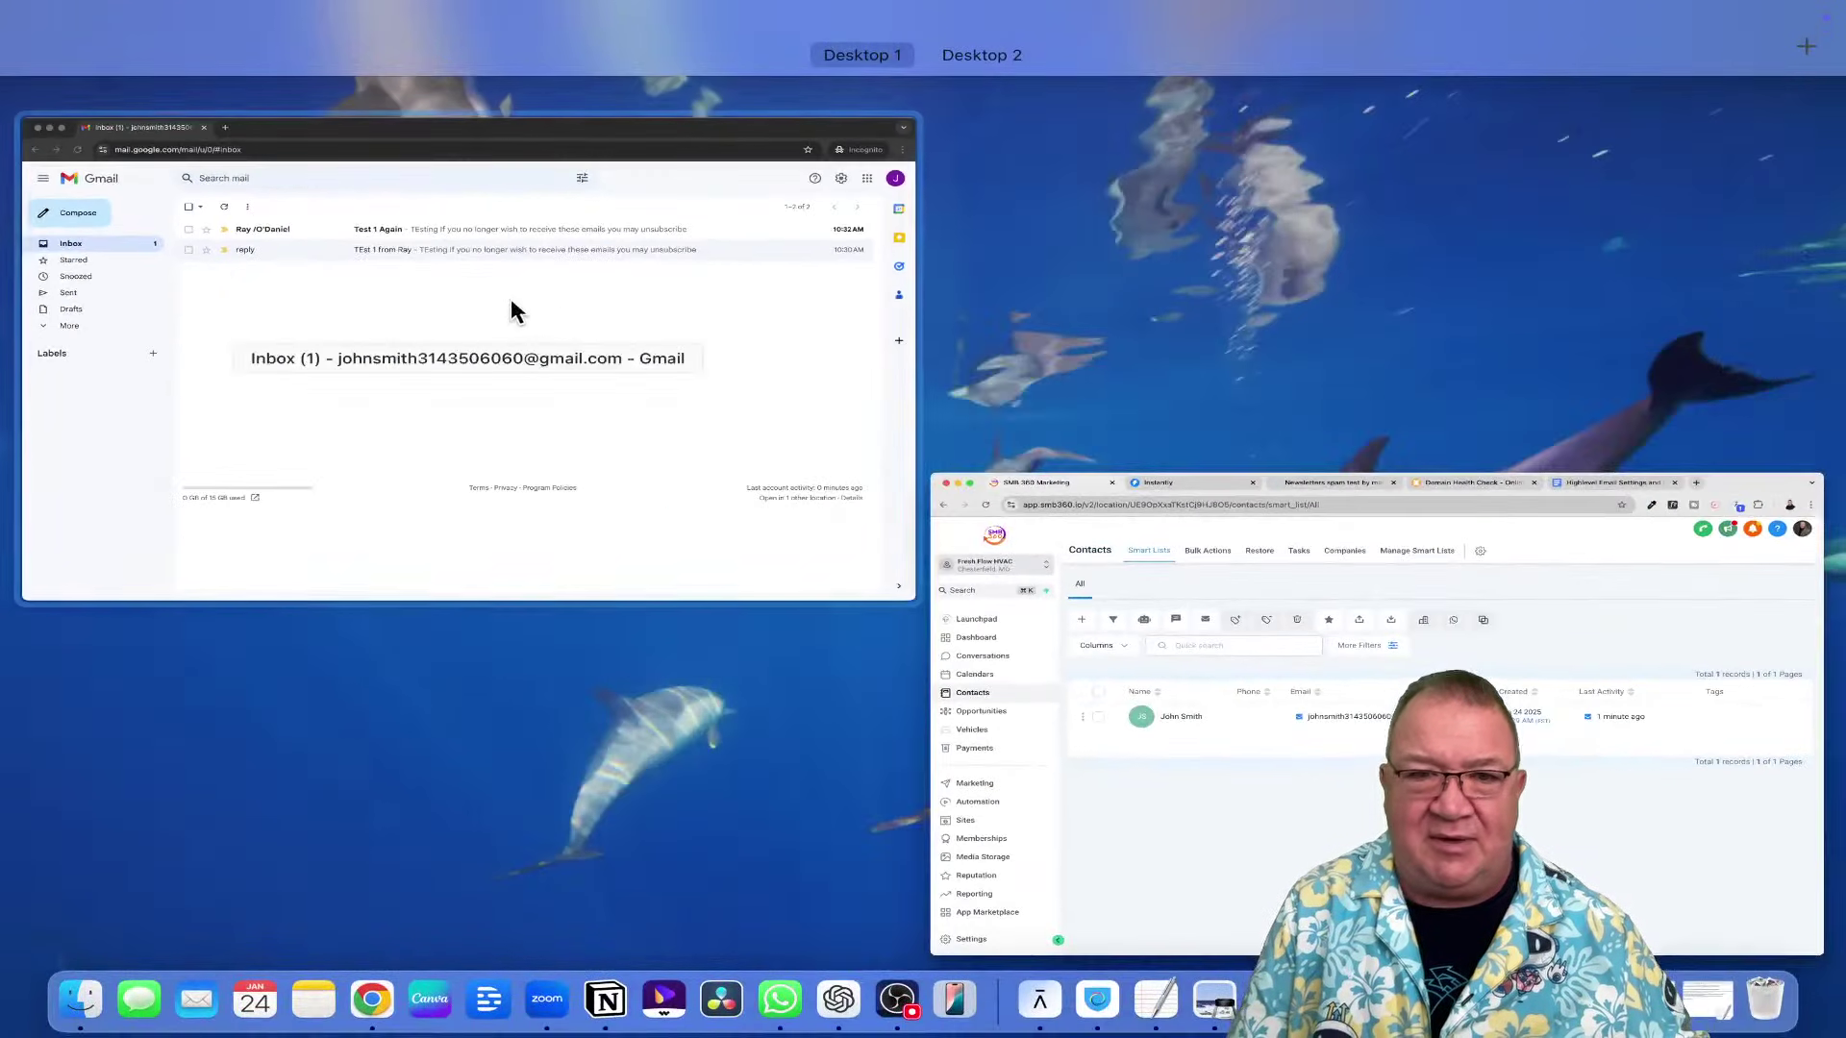
{"action": "left_click", "coordinate": [511, 304]}
{"action": "left_click", "coordinate": [728, 276]}
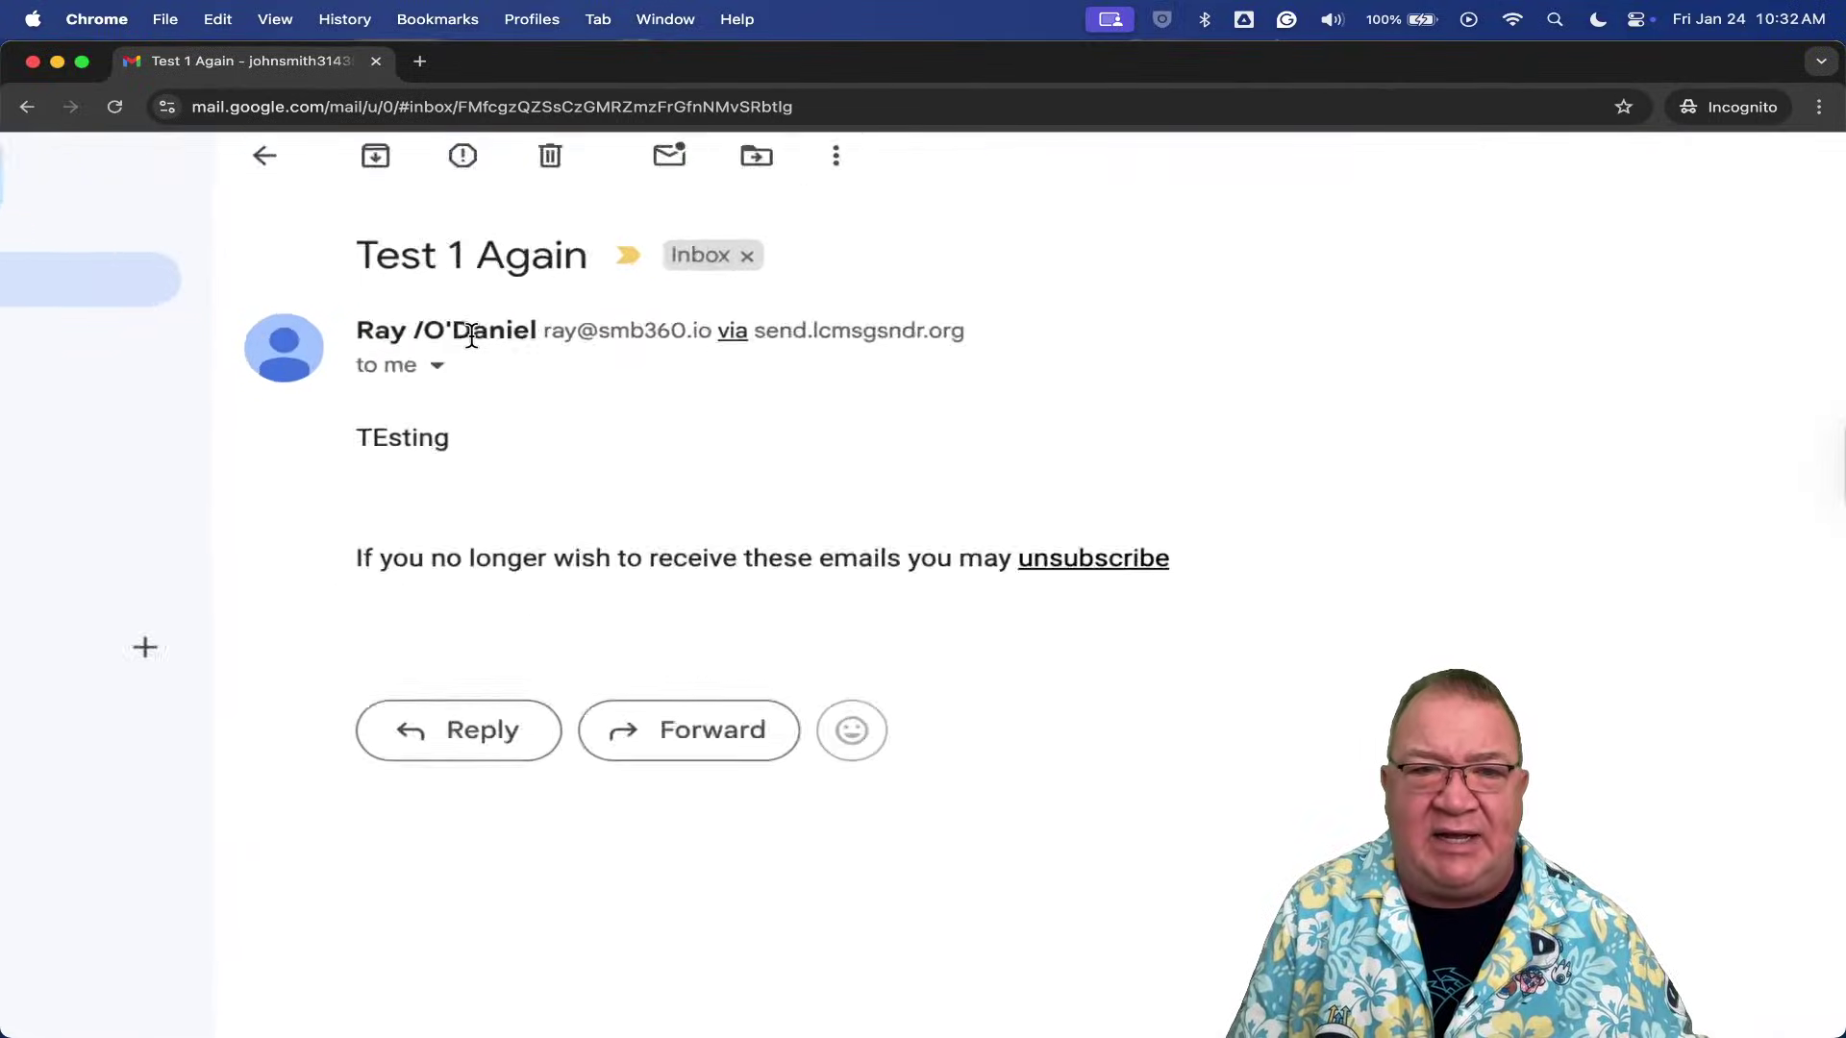
{"action": "mouse_move", "coordinate": [471, 336]}
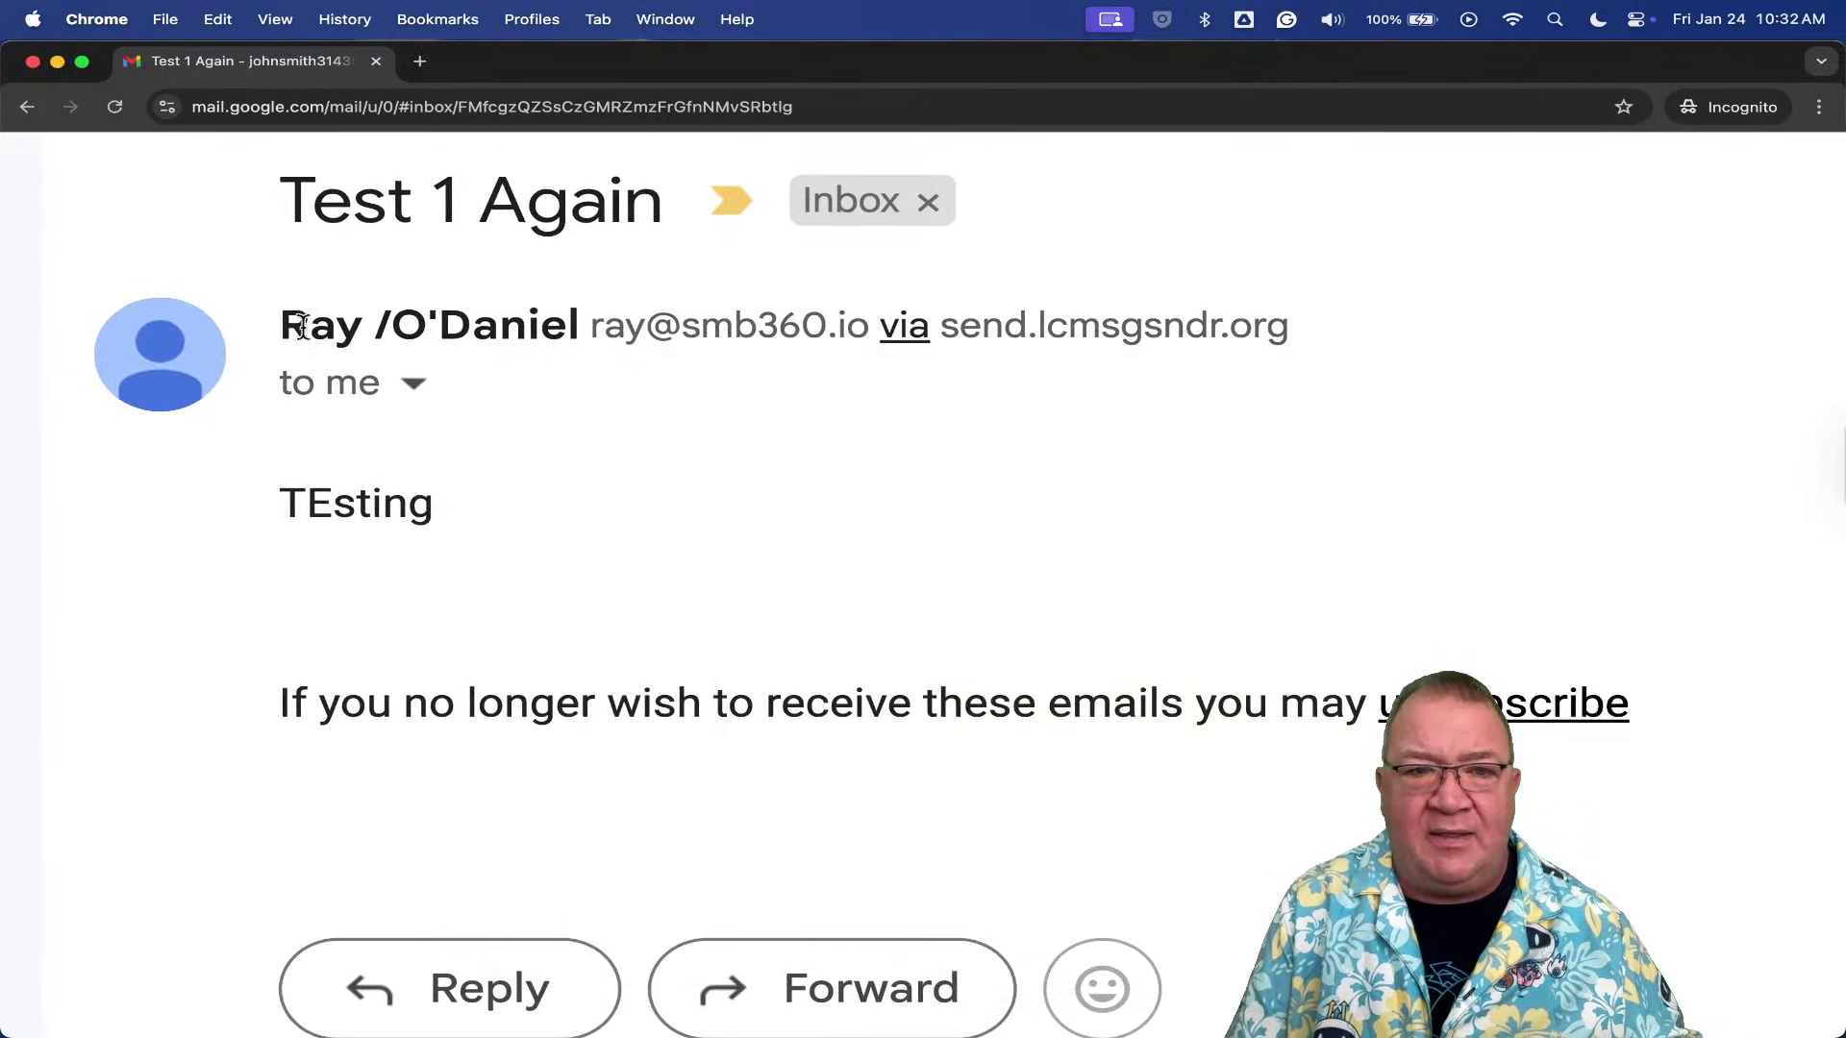
{"action": "mouse_move", "coordinate": [394, 325]}
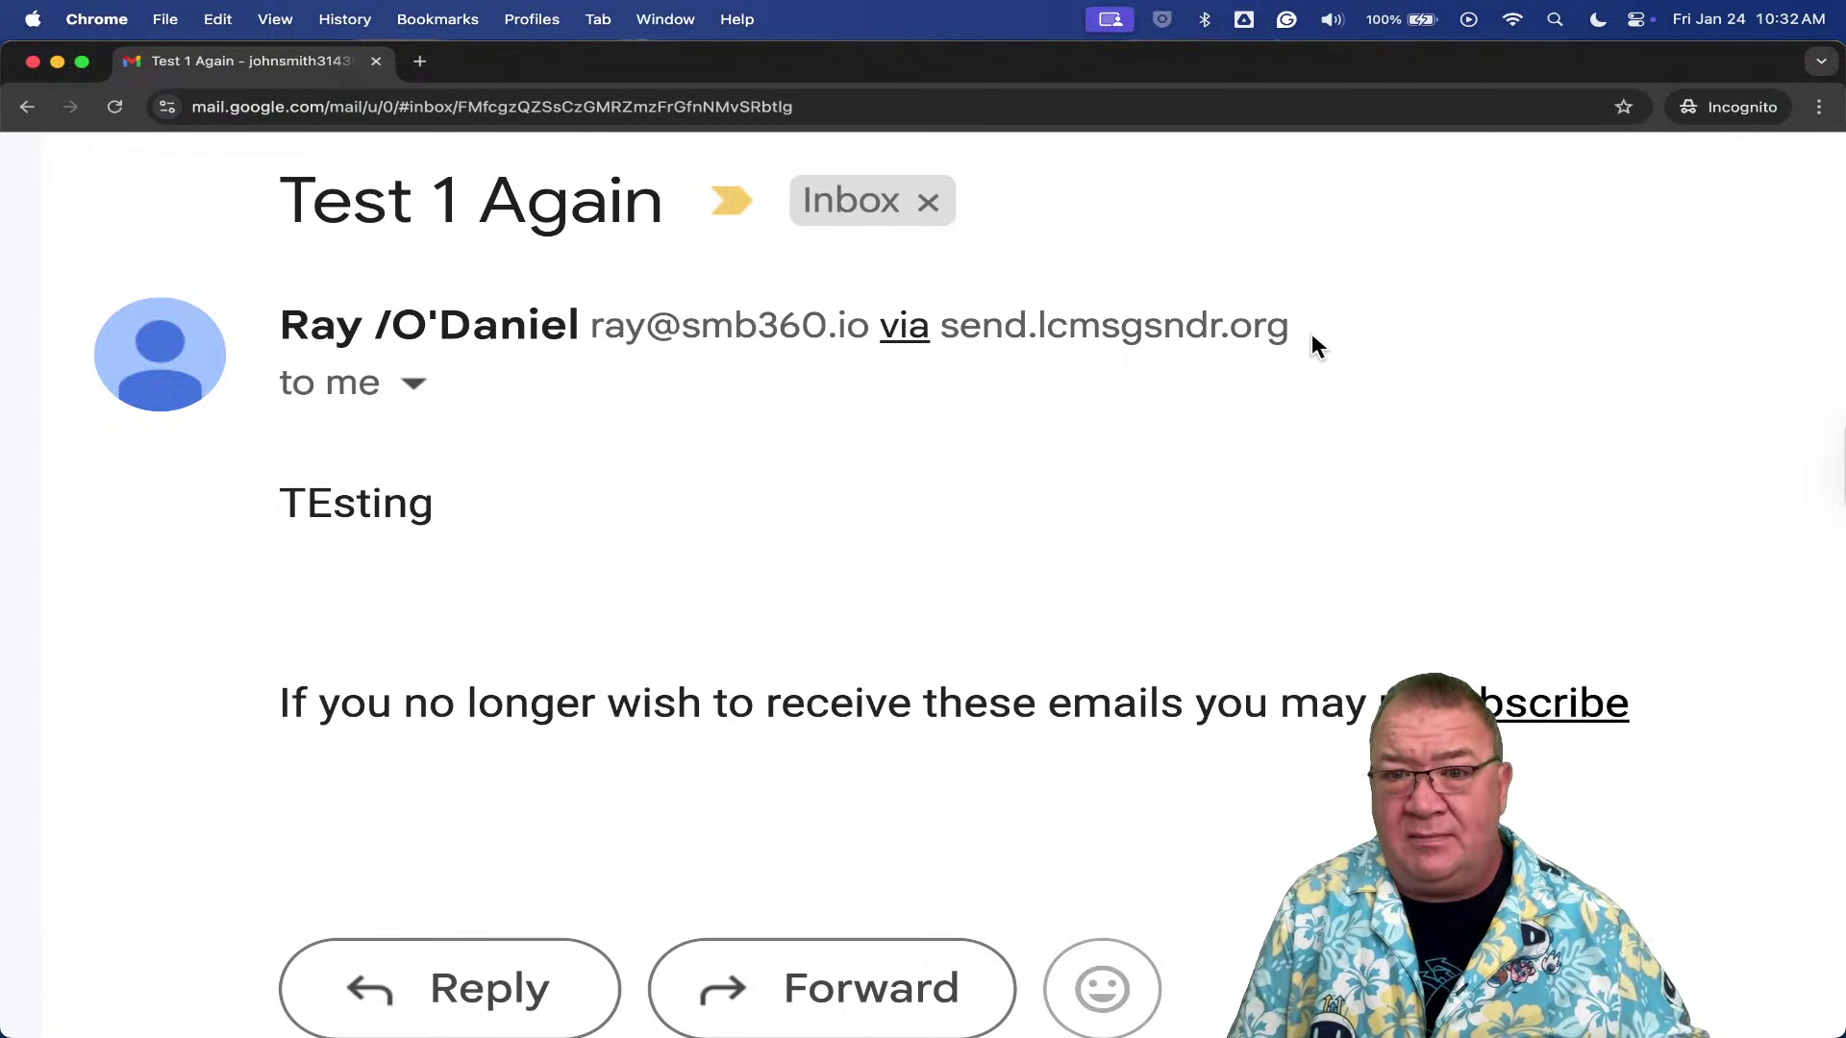
{"action": "scroll", "coordinate": [1311, 332], "scroll_direction": "down", "scroll_amount": 5}
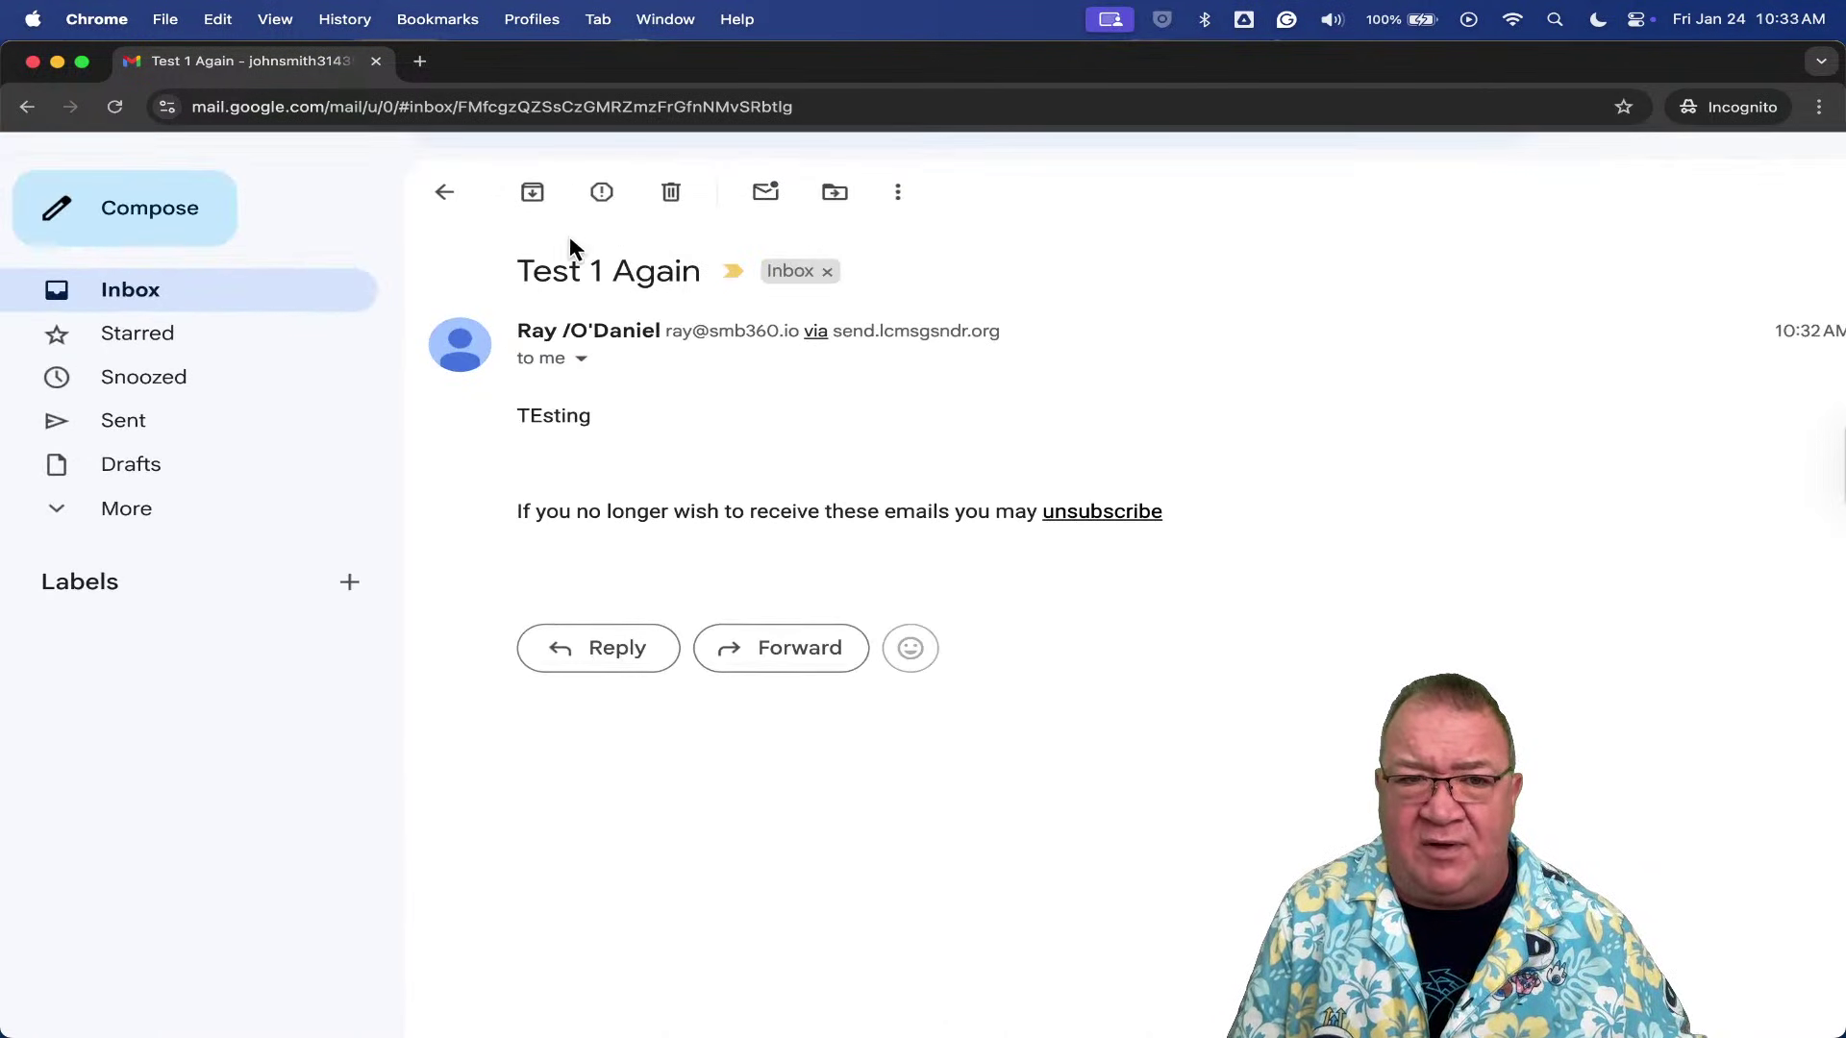
- Return to the inbox and zoom the Gmail page out to see both test emails
{"action": "left_click", "coordinate": [446, 192]}
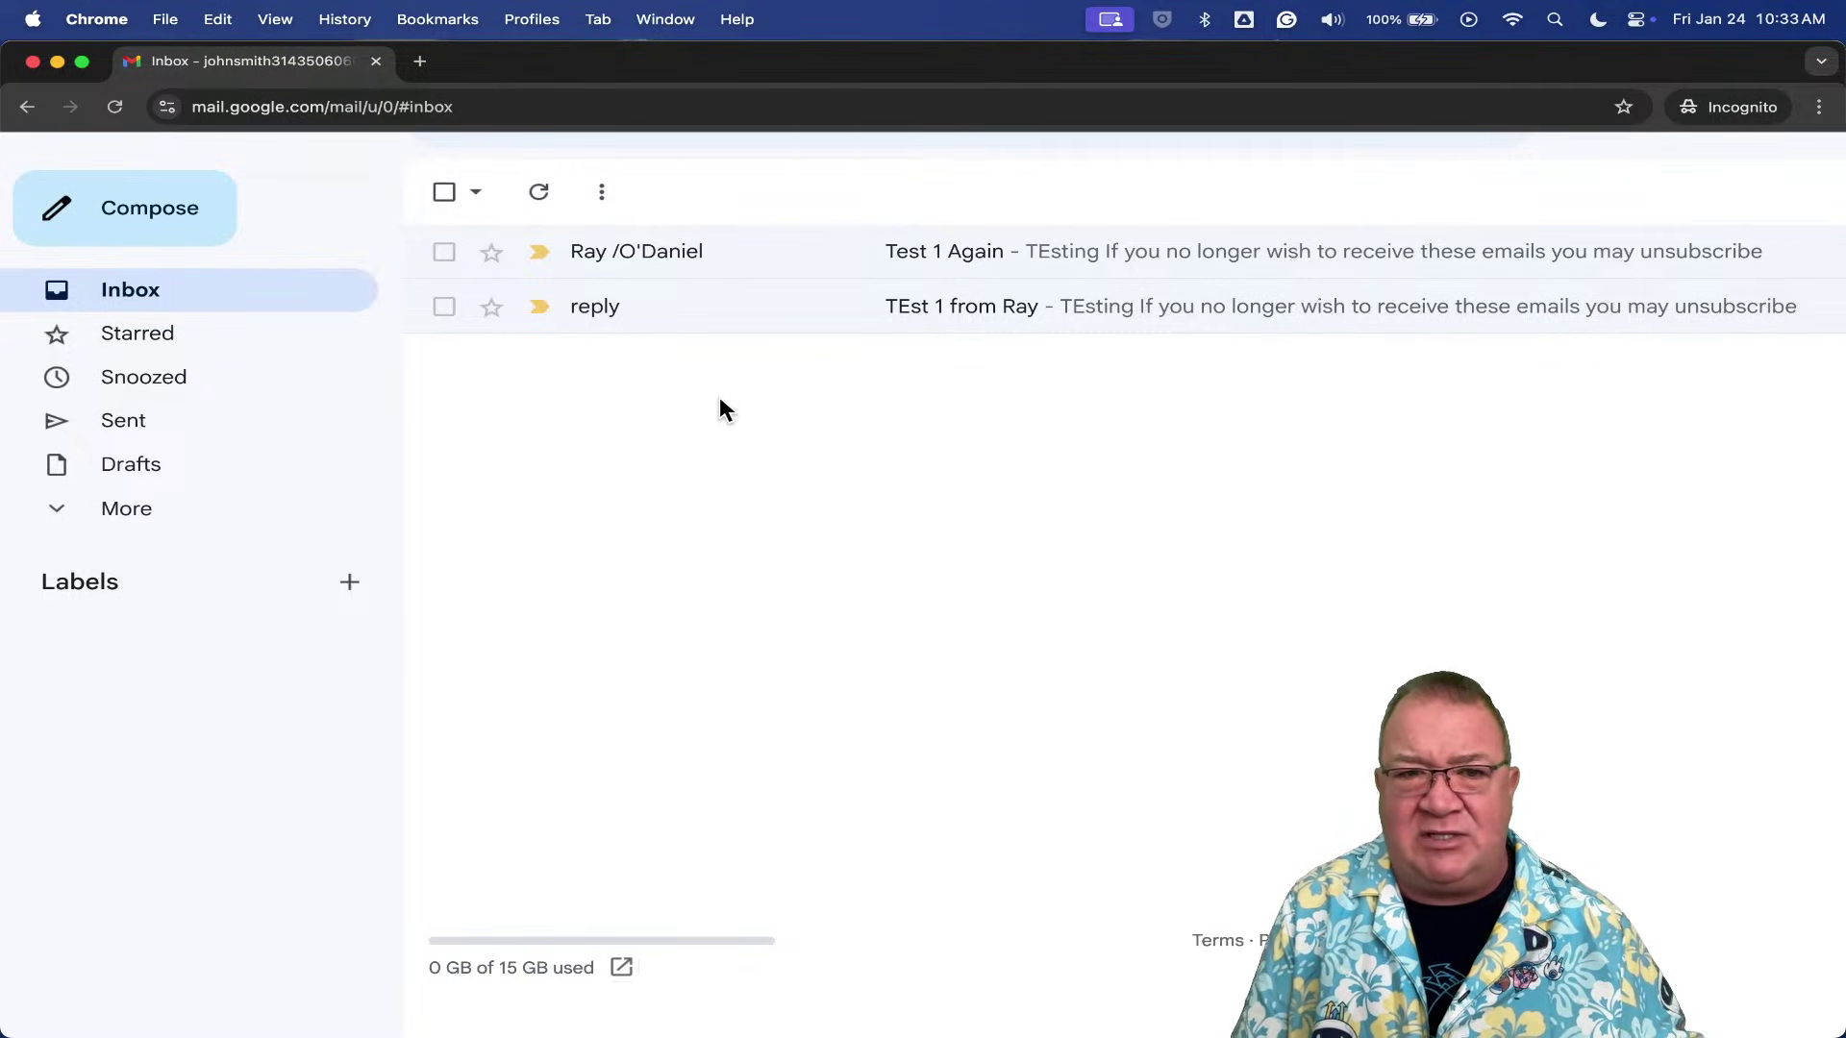
{"action": "key", "text": "super+minus"}
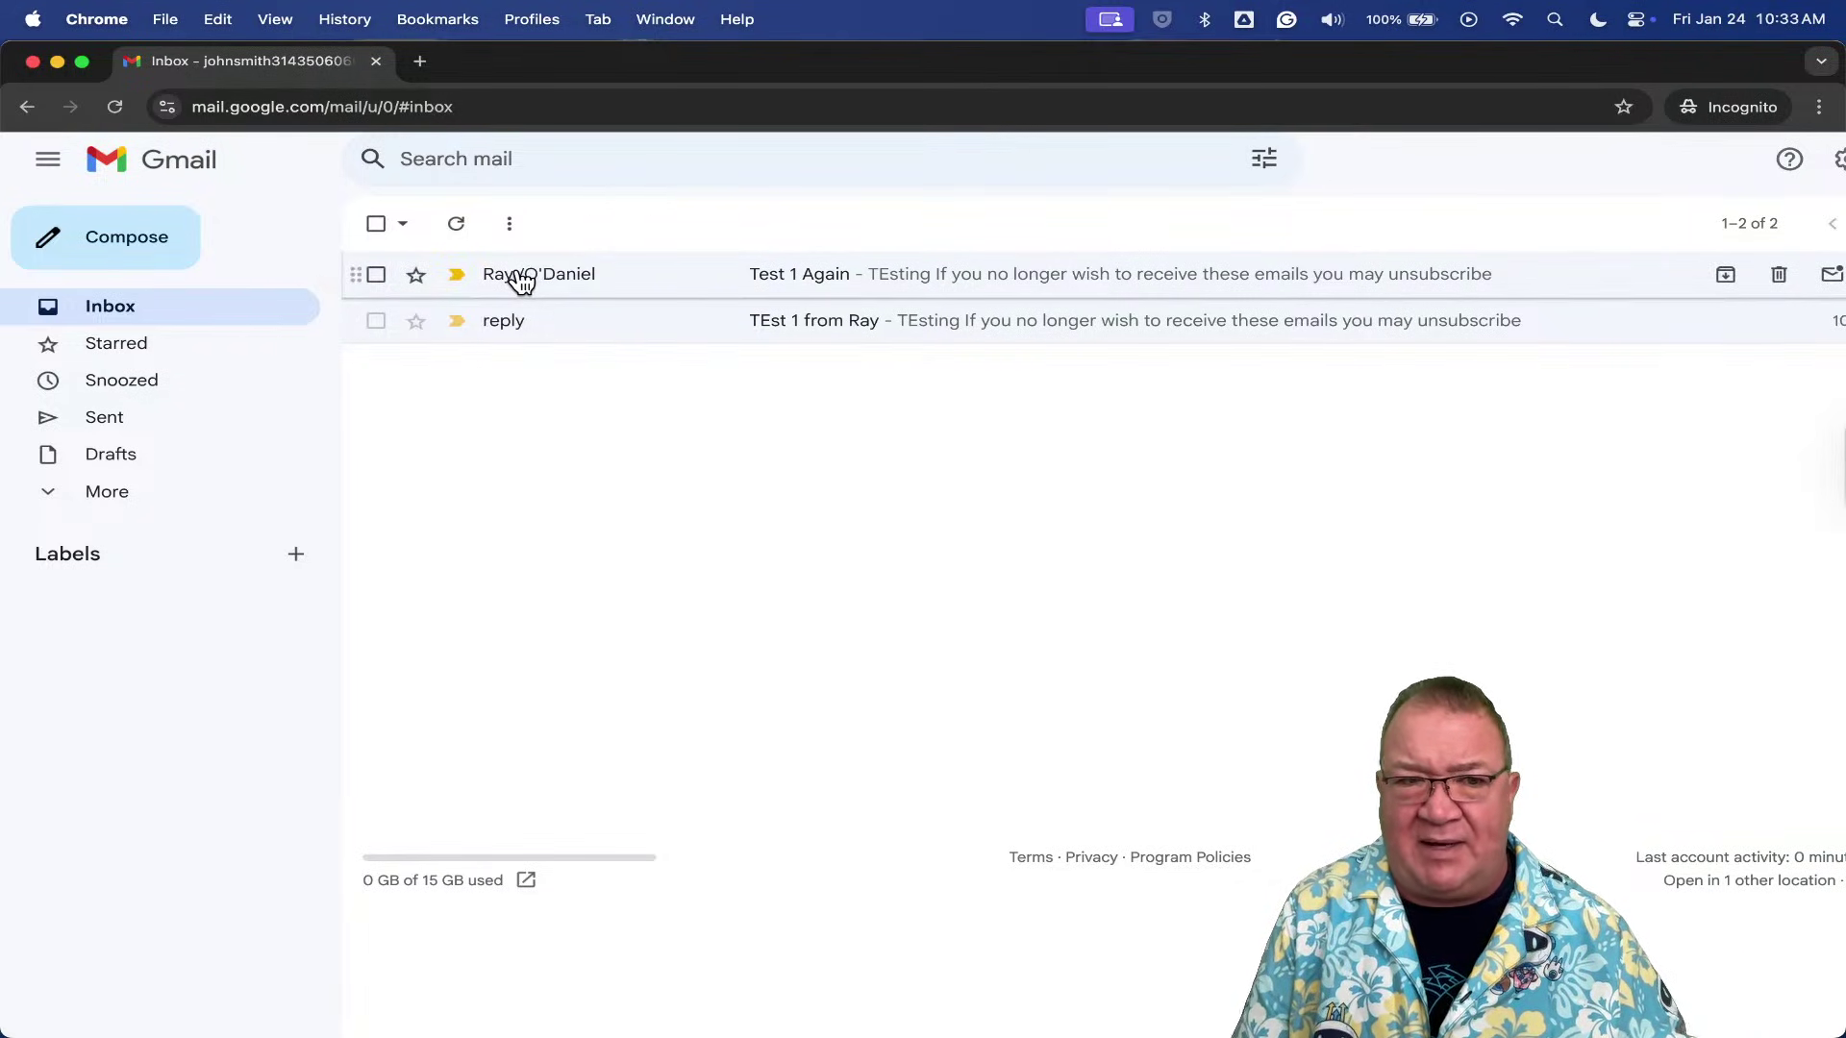
{"action": "mouse_move", "coordinate": [520, 281]}
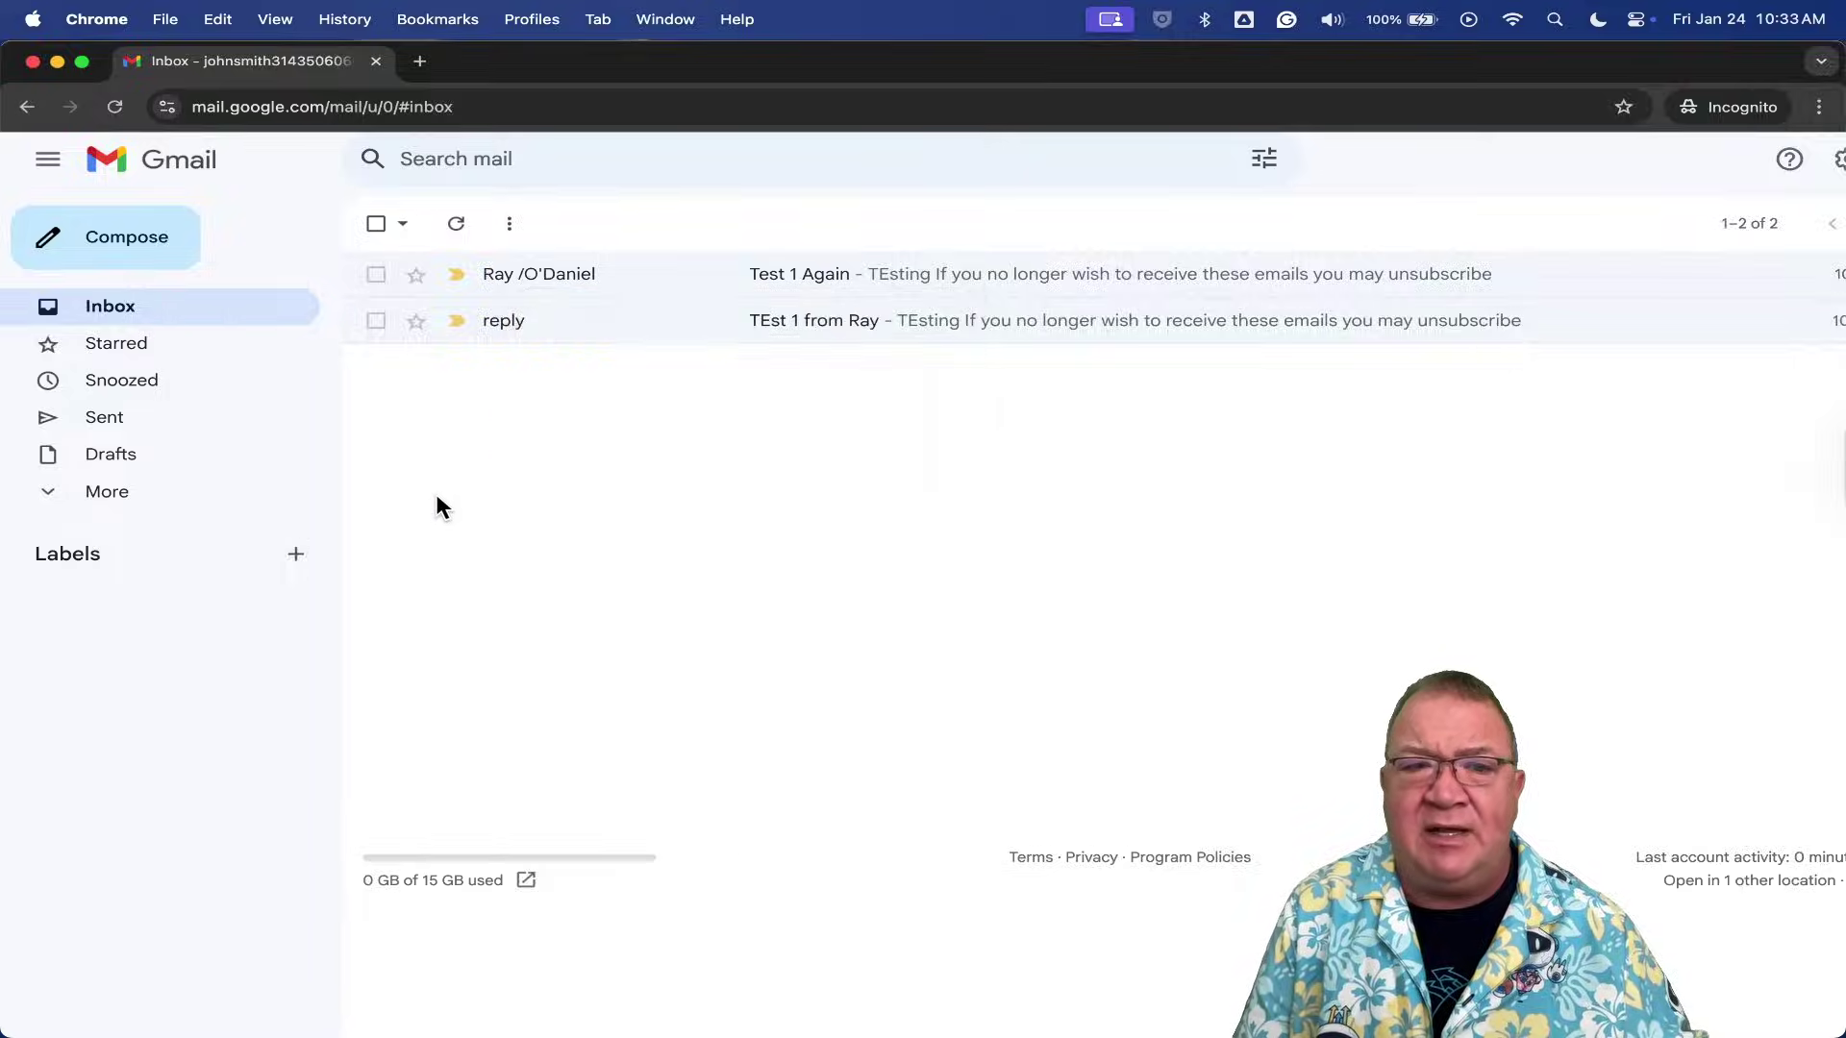
{"action": "key", "text": "ctrl+Up"}
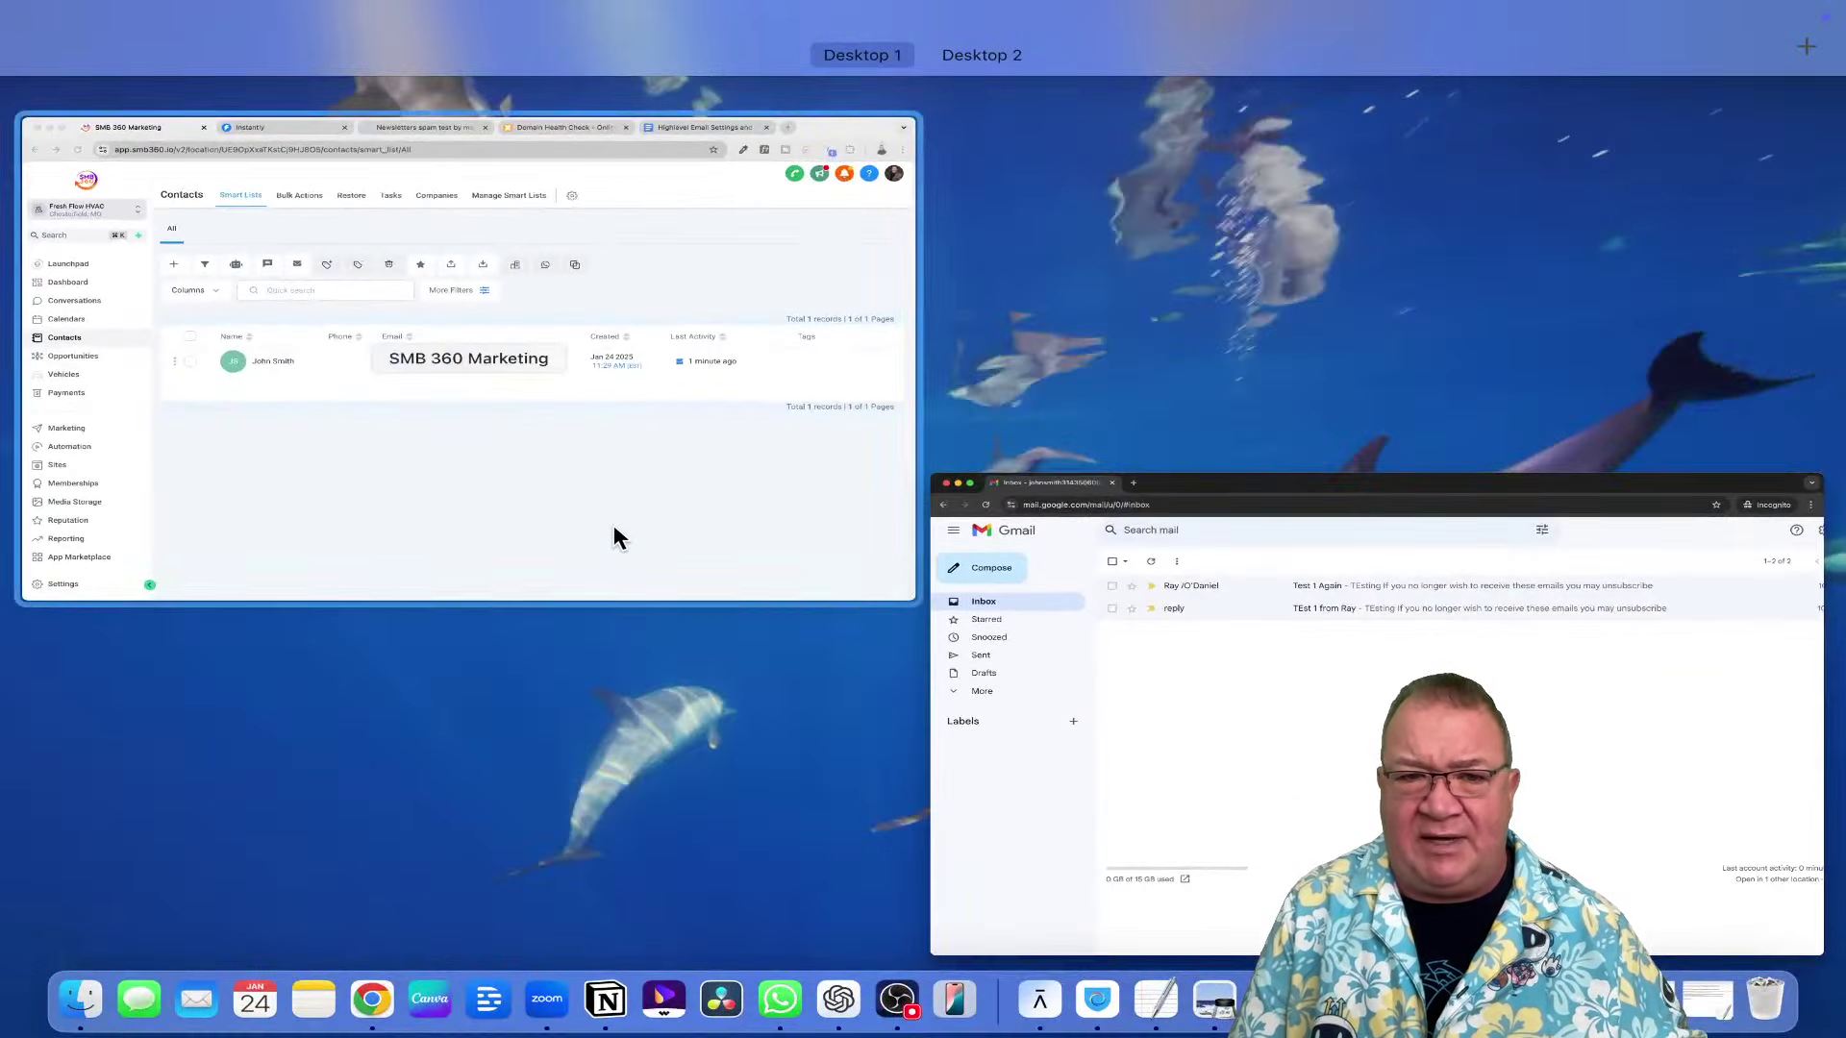
- Go to Settings > Email Services and start creating a dedicated sending domain
{"action": "left_click", "coordinate": [613, 524]}
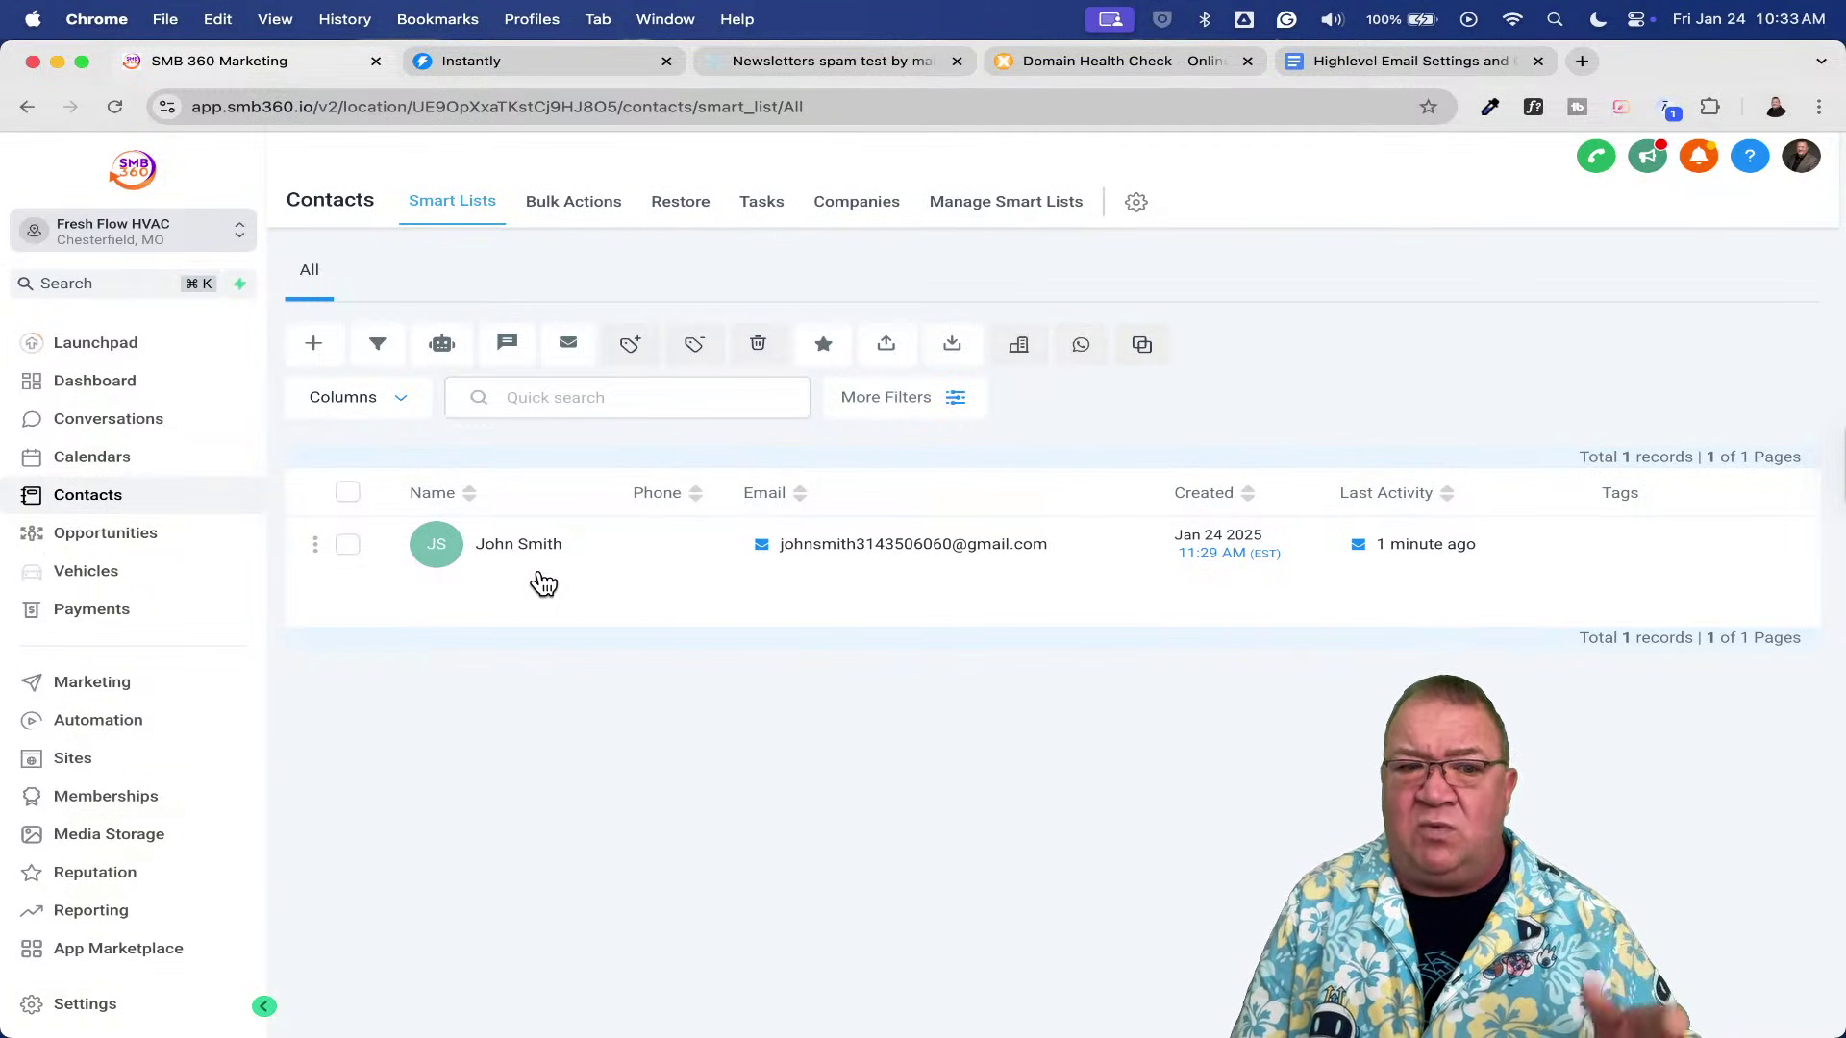
{"action": "left_click", "coordinate": [94, 1004]}
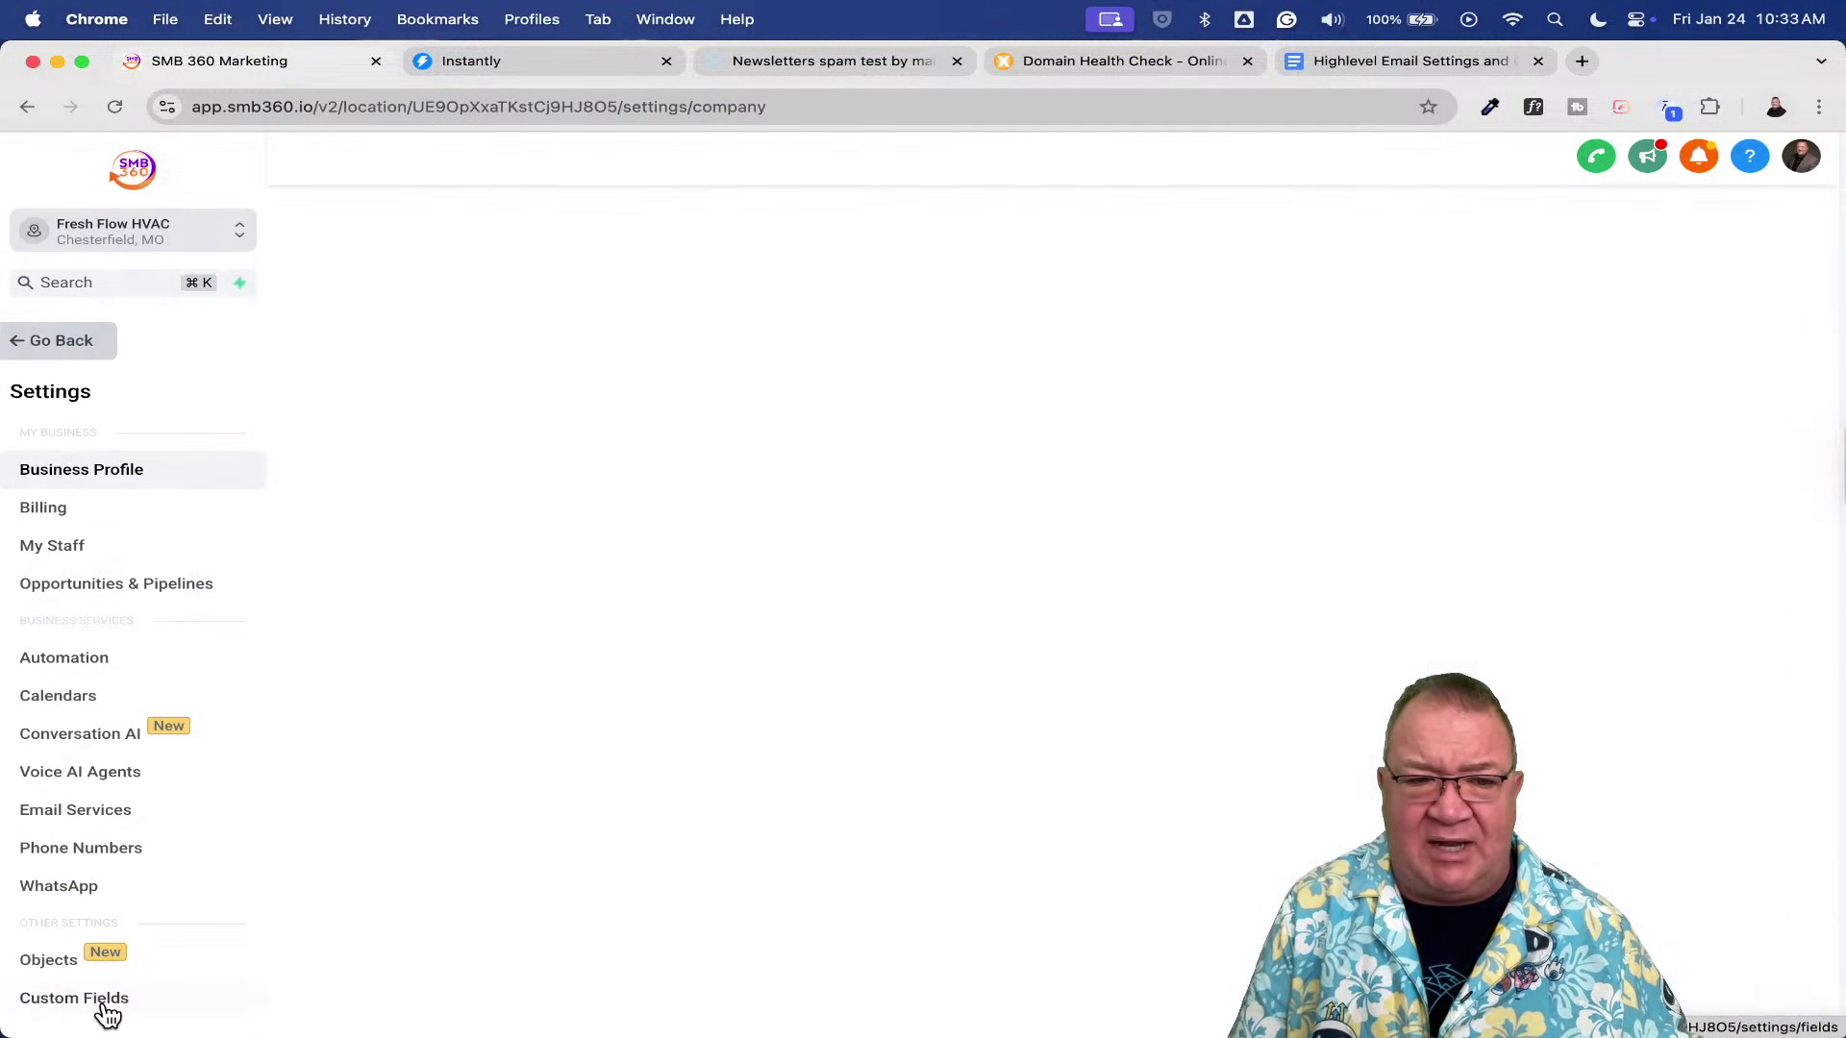
{"action": "left_click", "coordinate": [111, 811]}
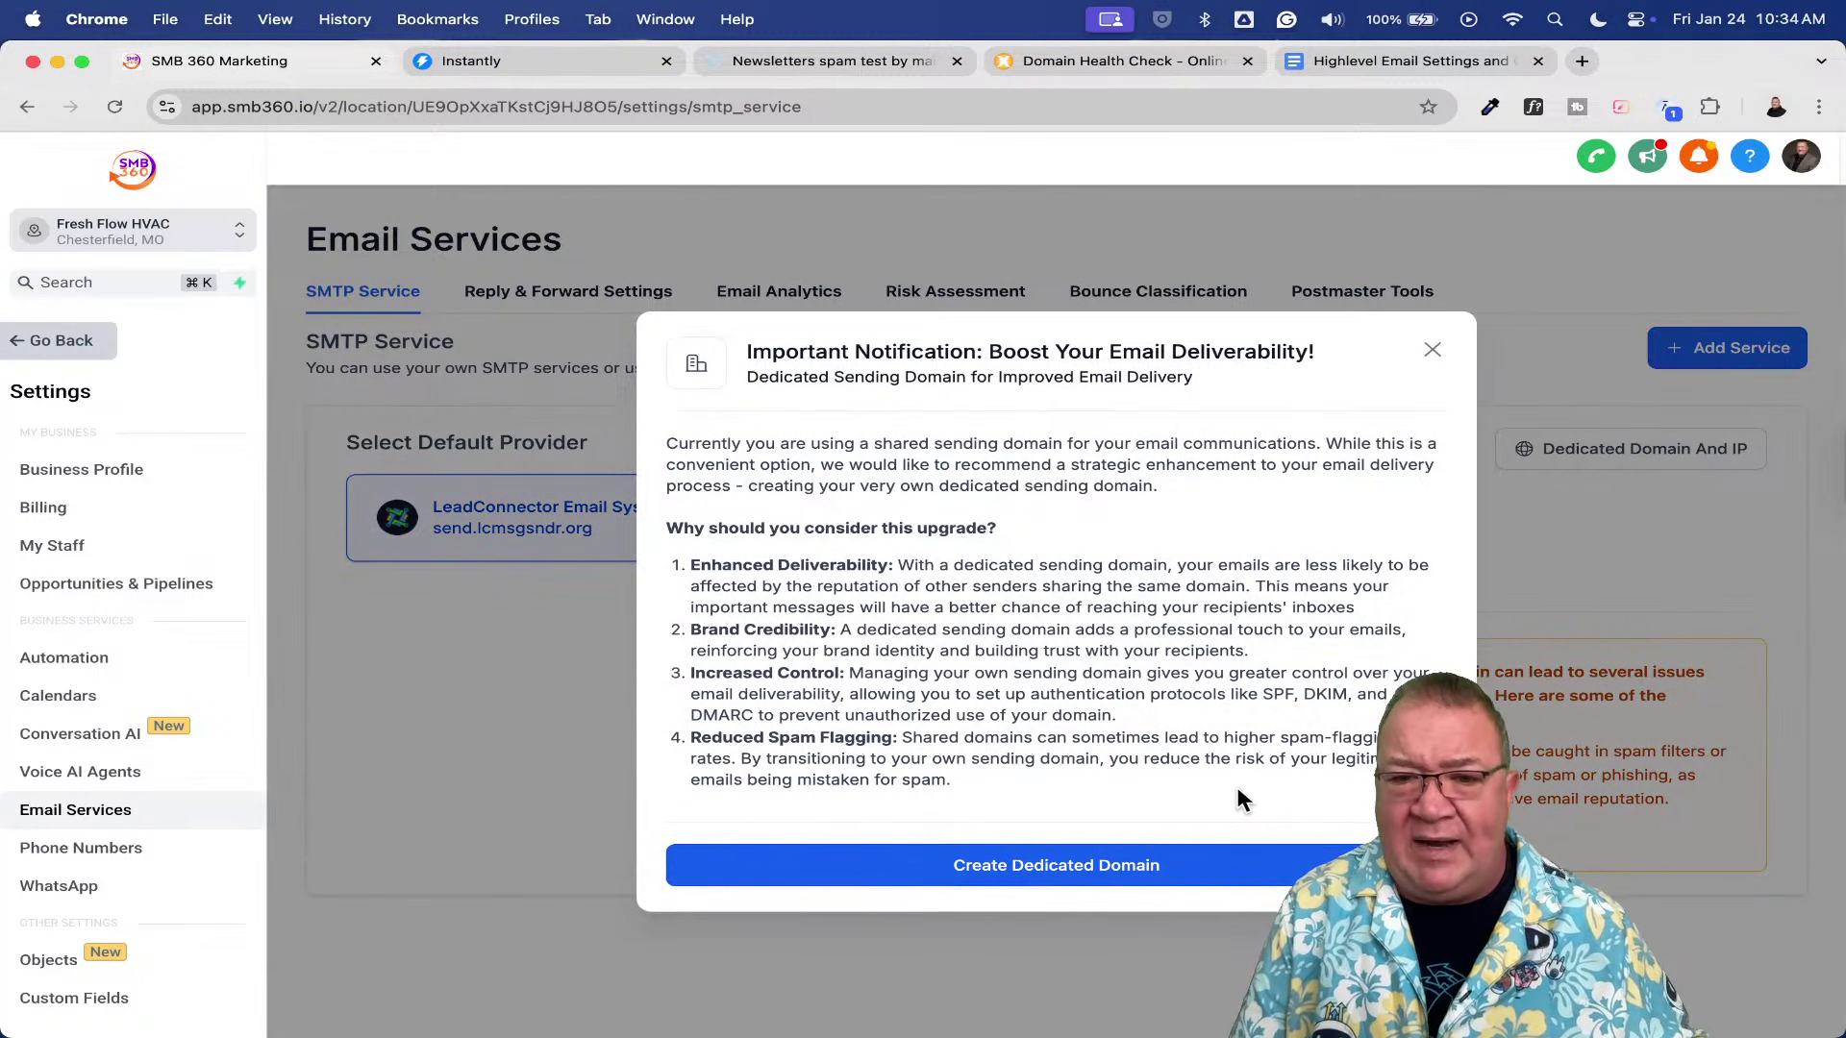
{"action": "left_click", "coordinate": [1006, 868]}
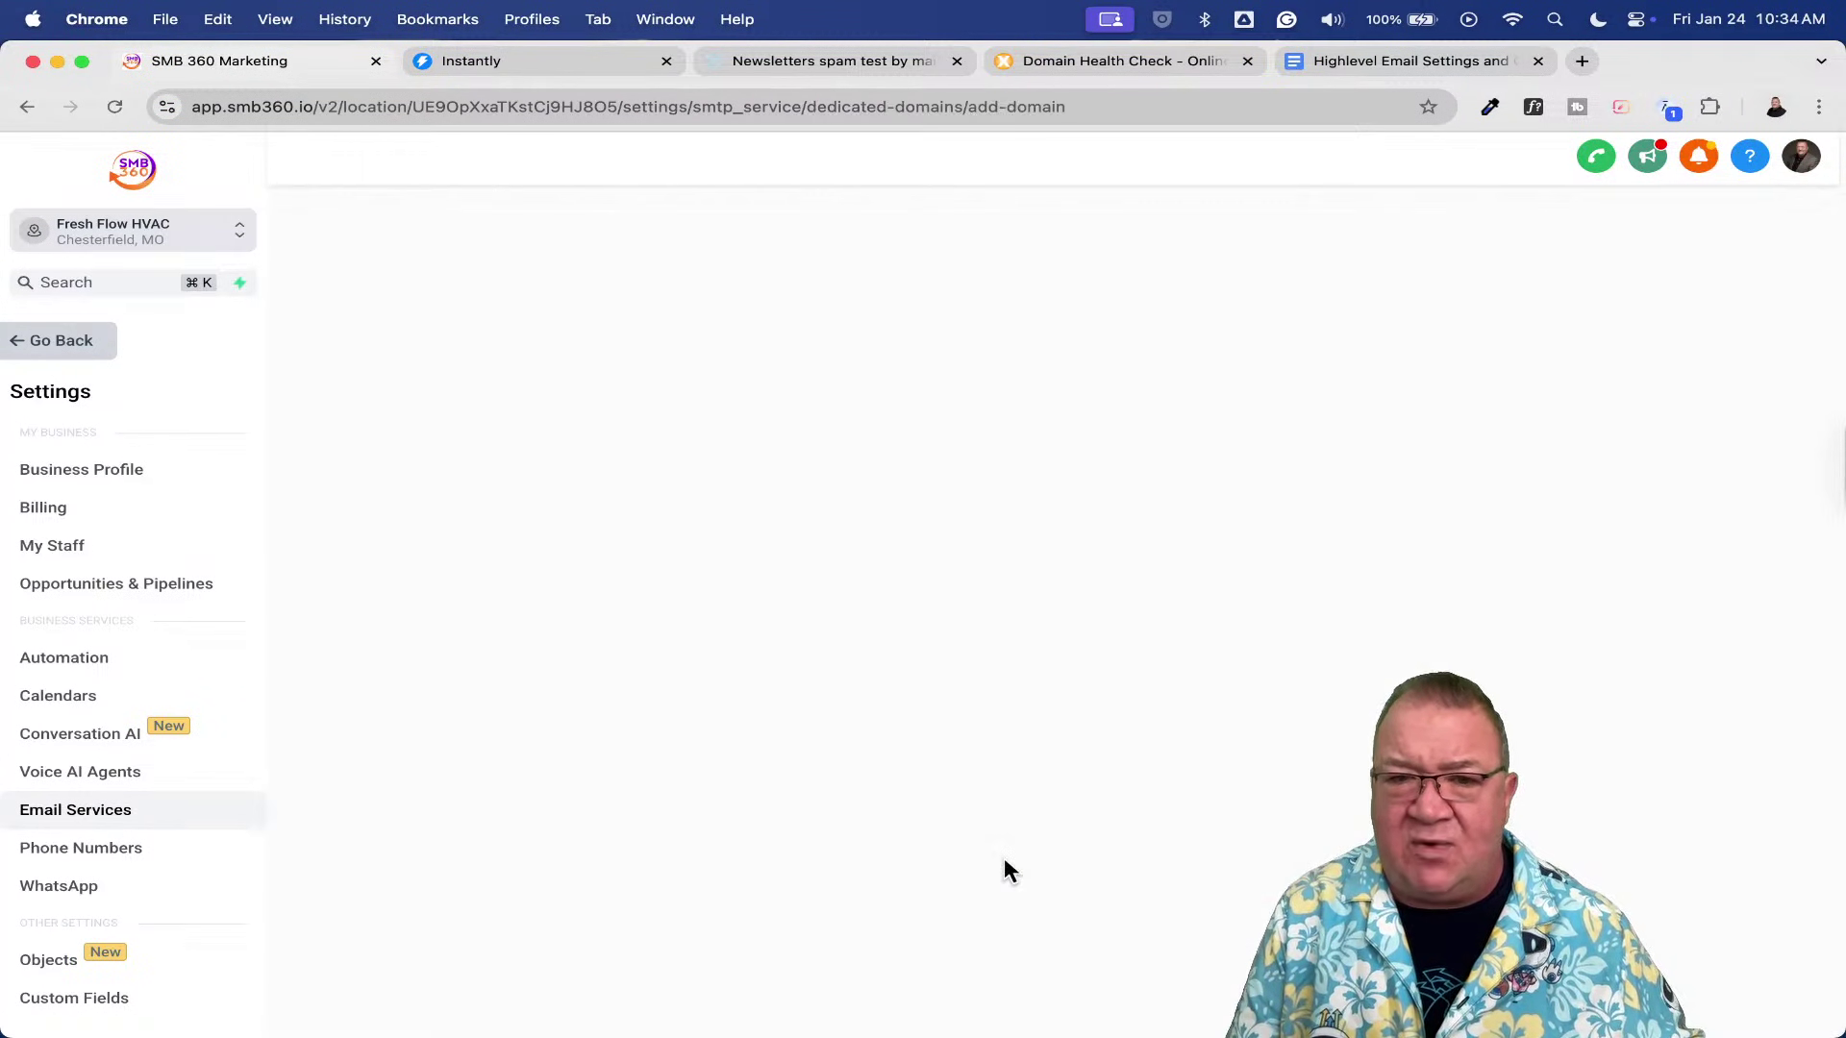
- Enter email.freshflowhvac.com as the new sending domain's name in the Add new domain form
{"action": "left_click", "coordinate": [466, 450]}
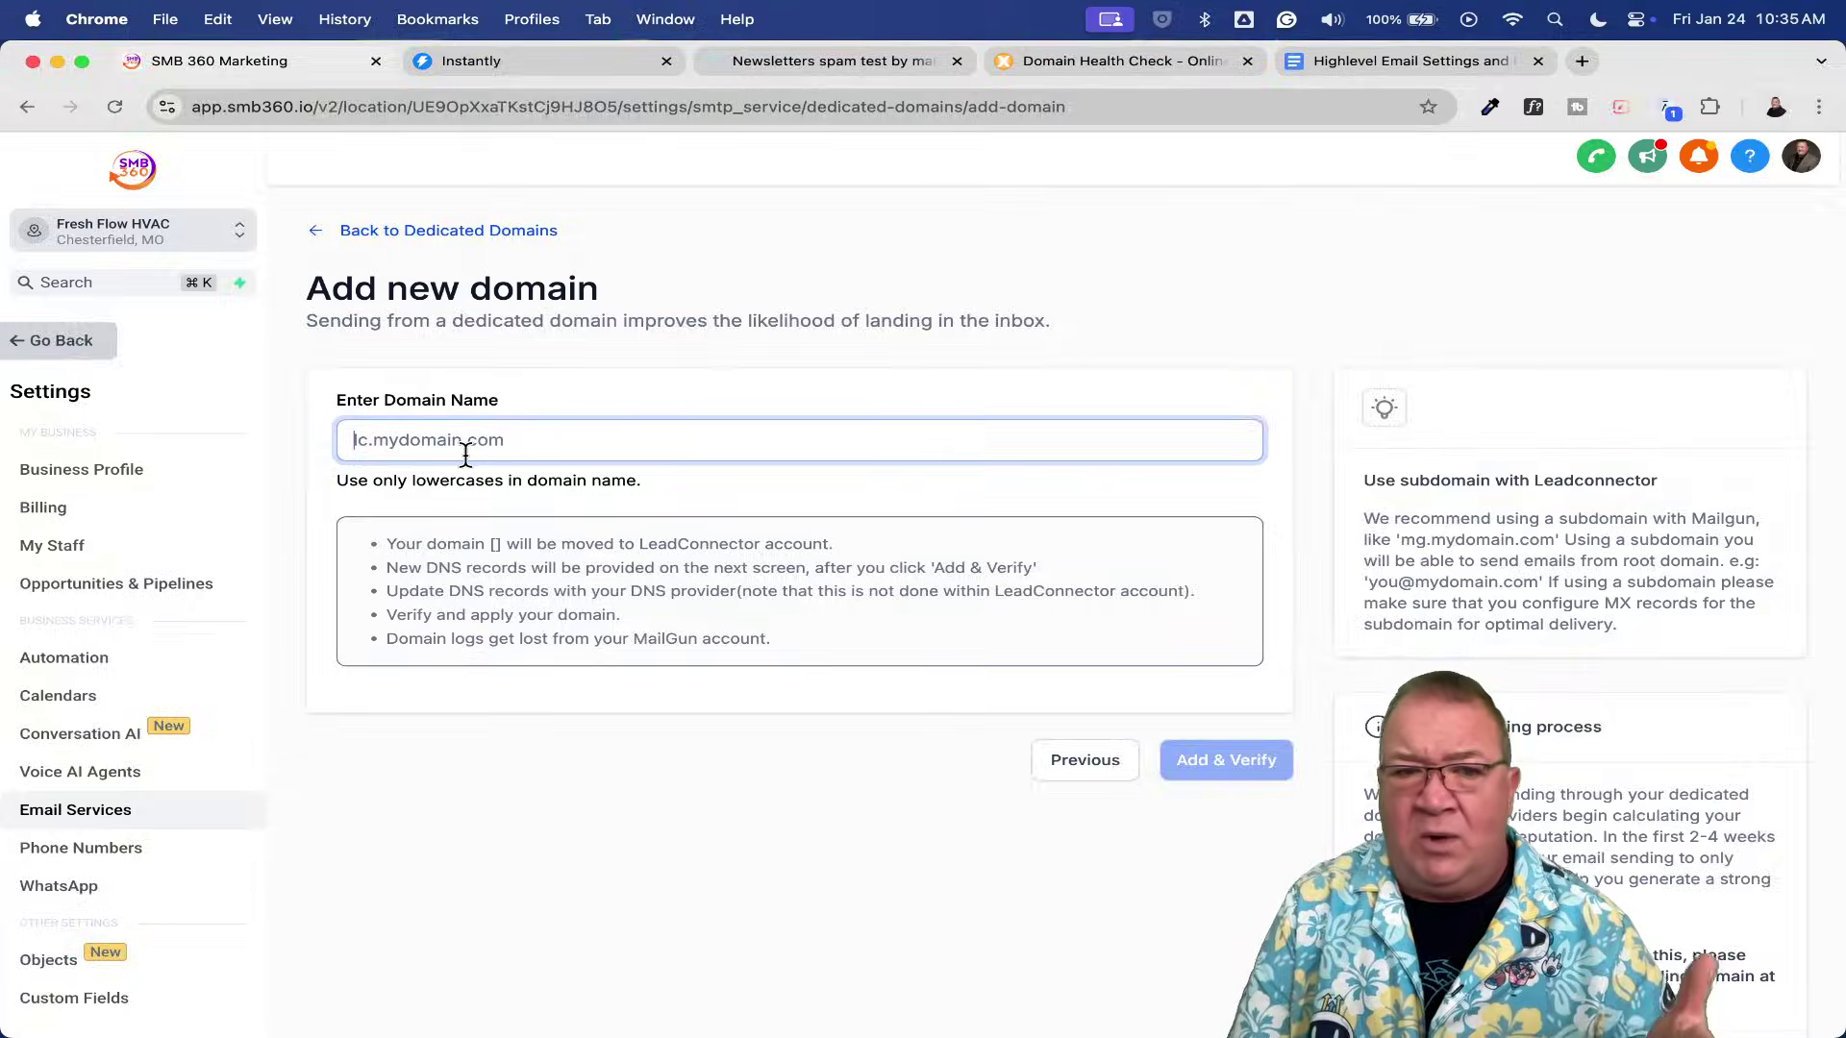
{"action": "scroll", "coordinate": [573, 442], "scroll_direction": "up", "scroll_amount": 5}
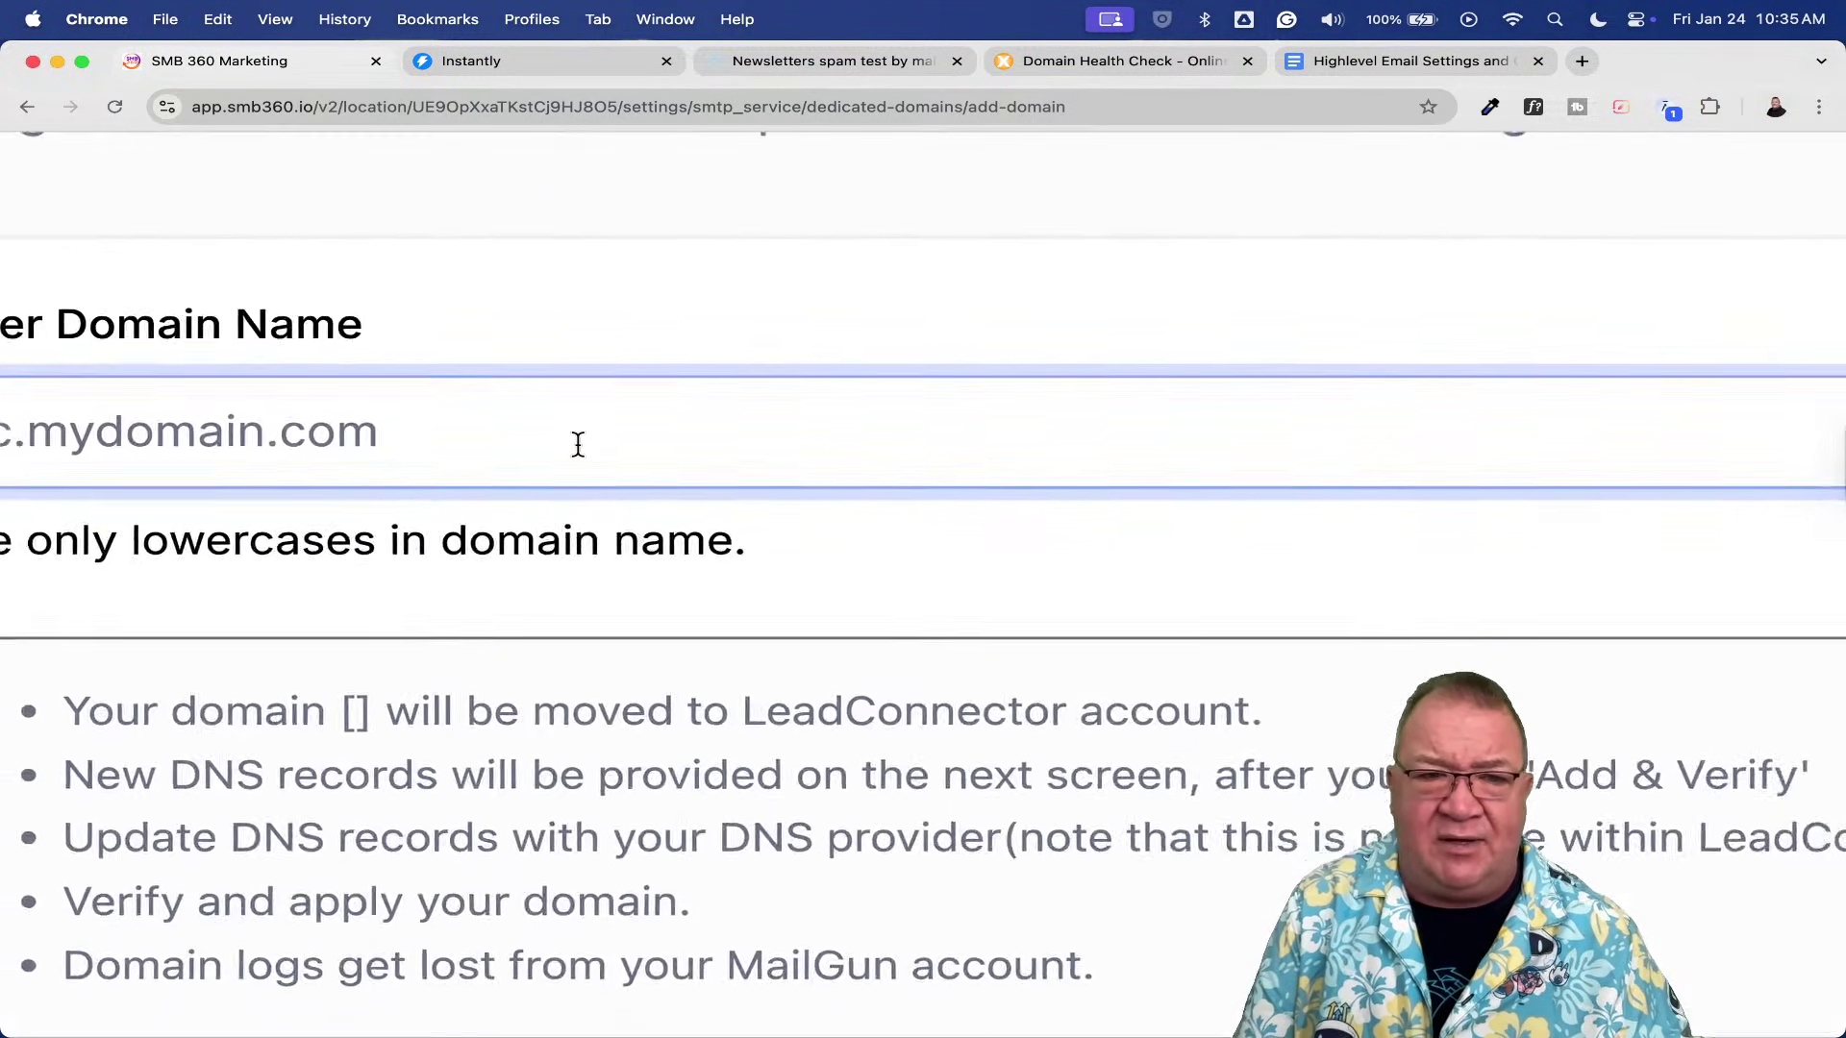
{"action": "scroll", "coordinate": [578, 445], "scroll_direction": "left", "scroll_amount": 5}
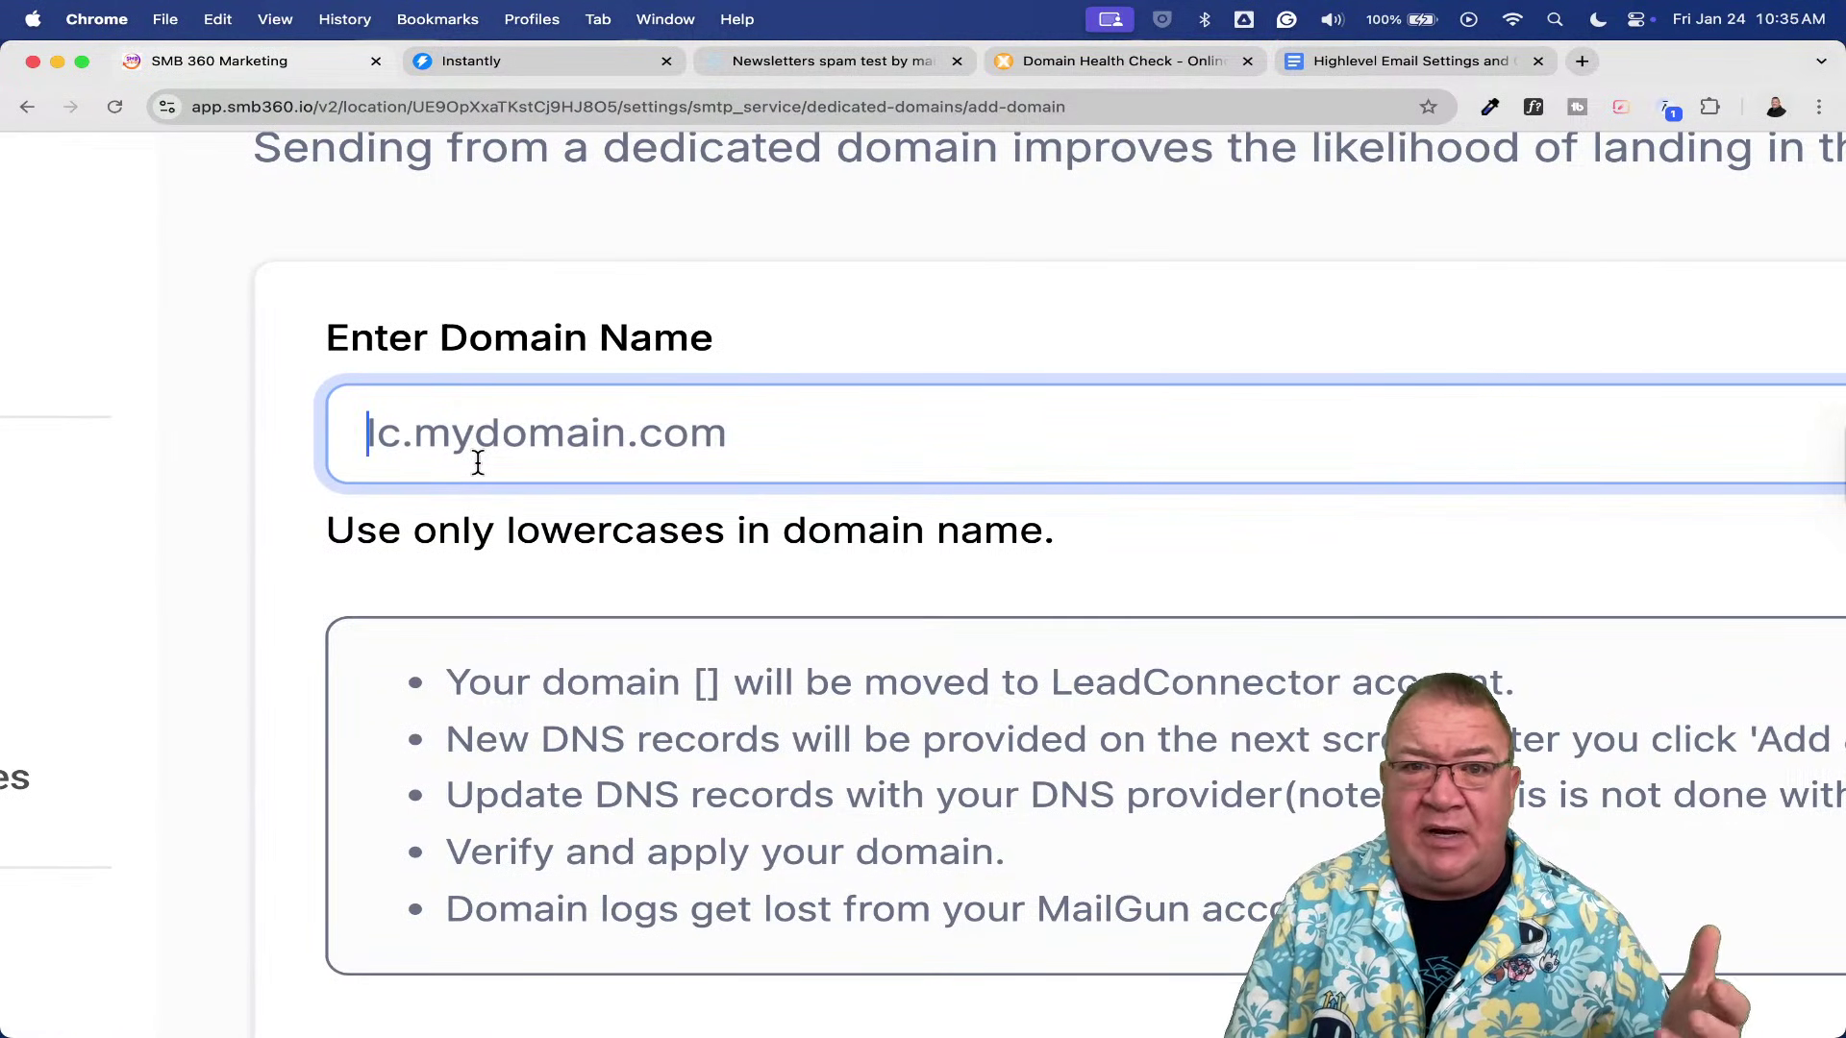
{"action": "type", "text": "em"}
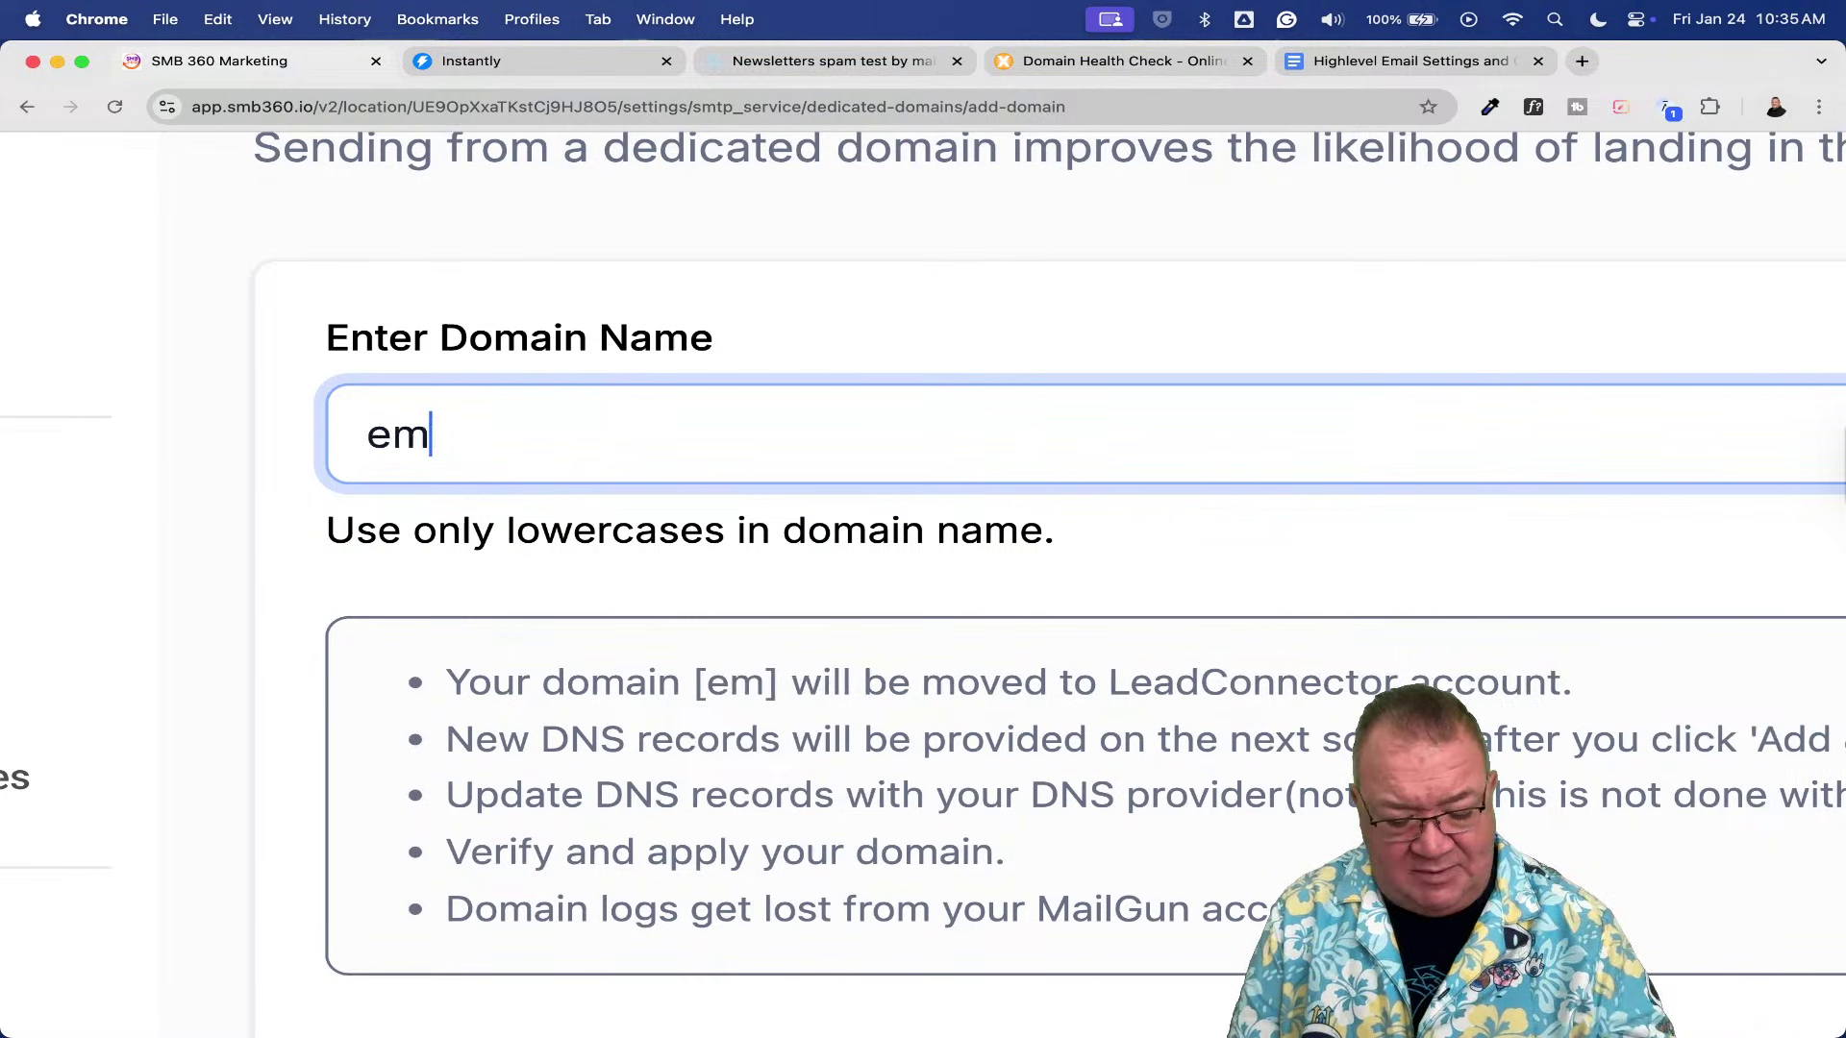
{"action": "type", "text": "ail."}
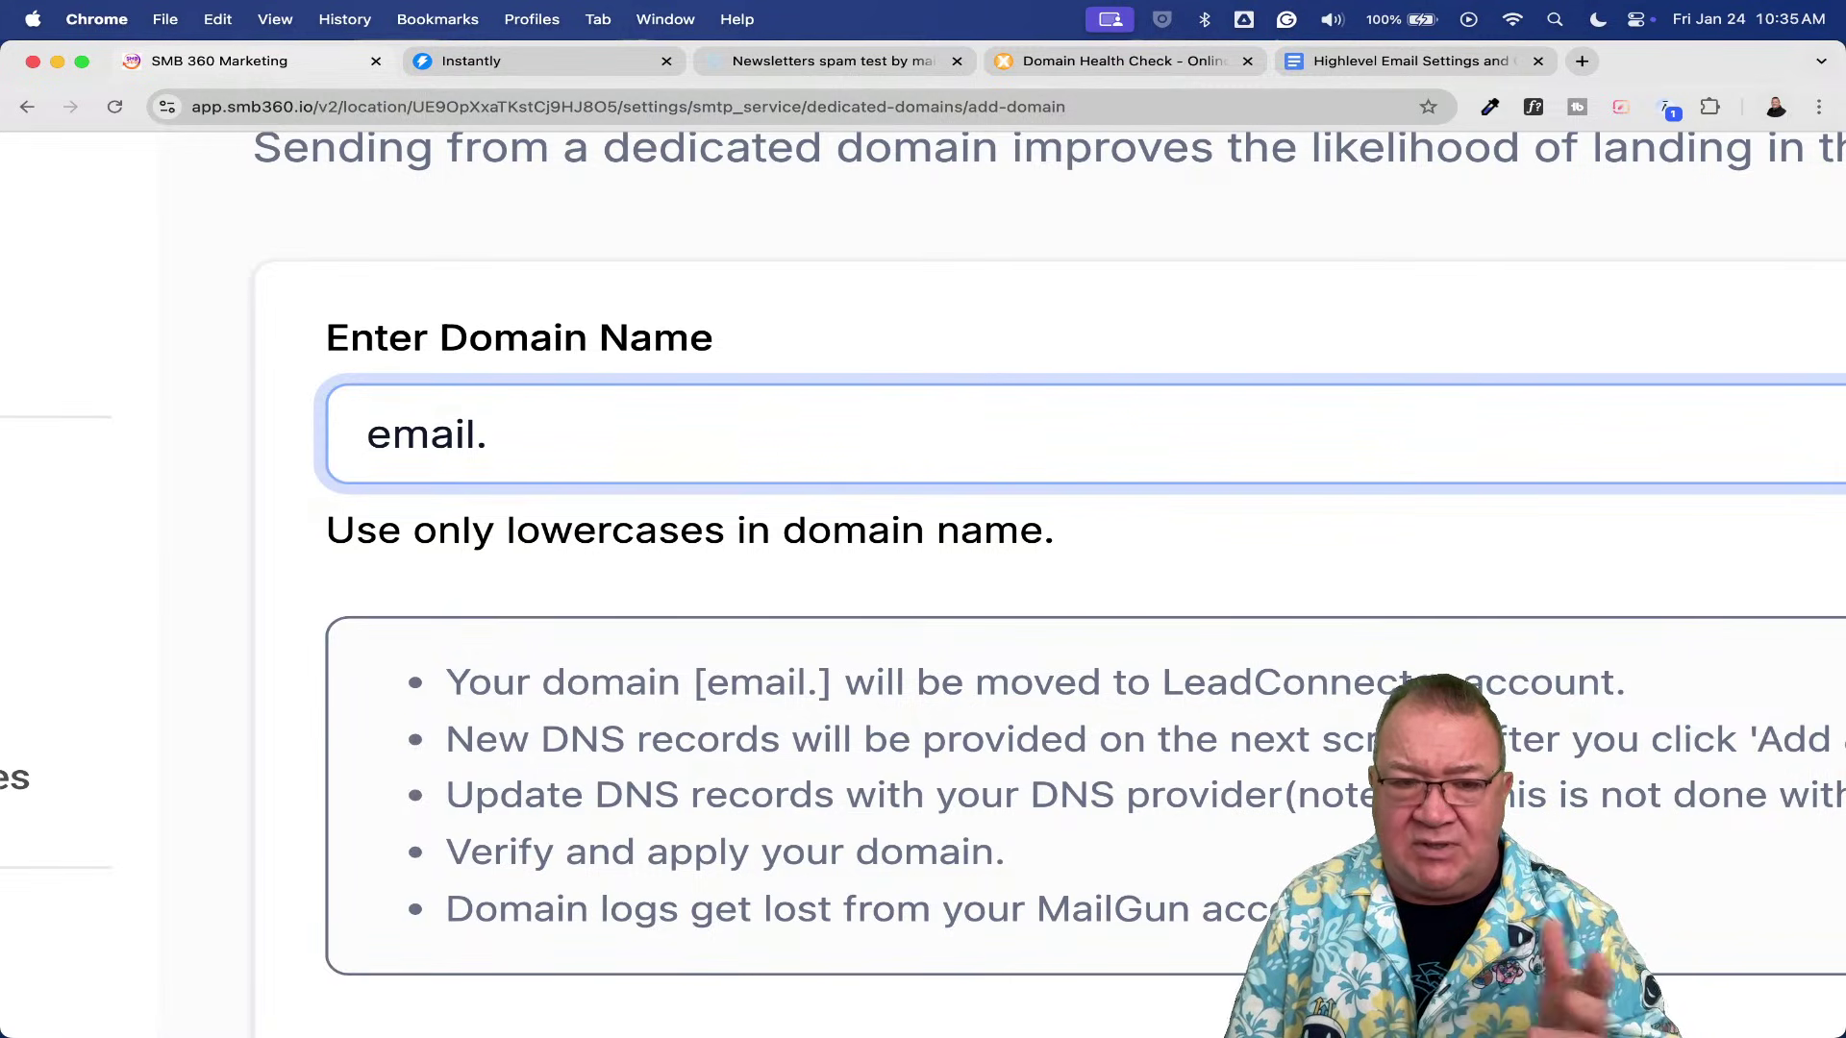
{"action": "type", "text": "freshf"}
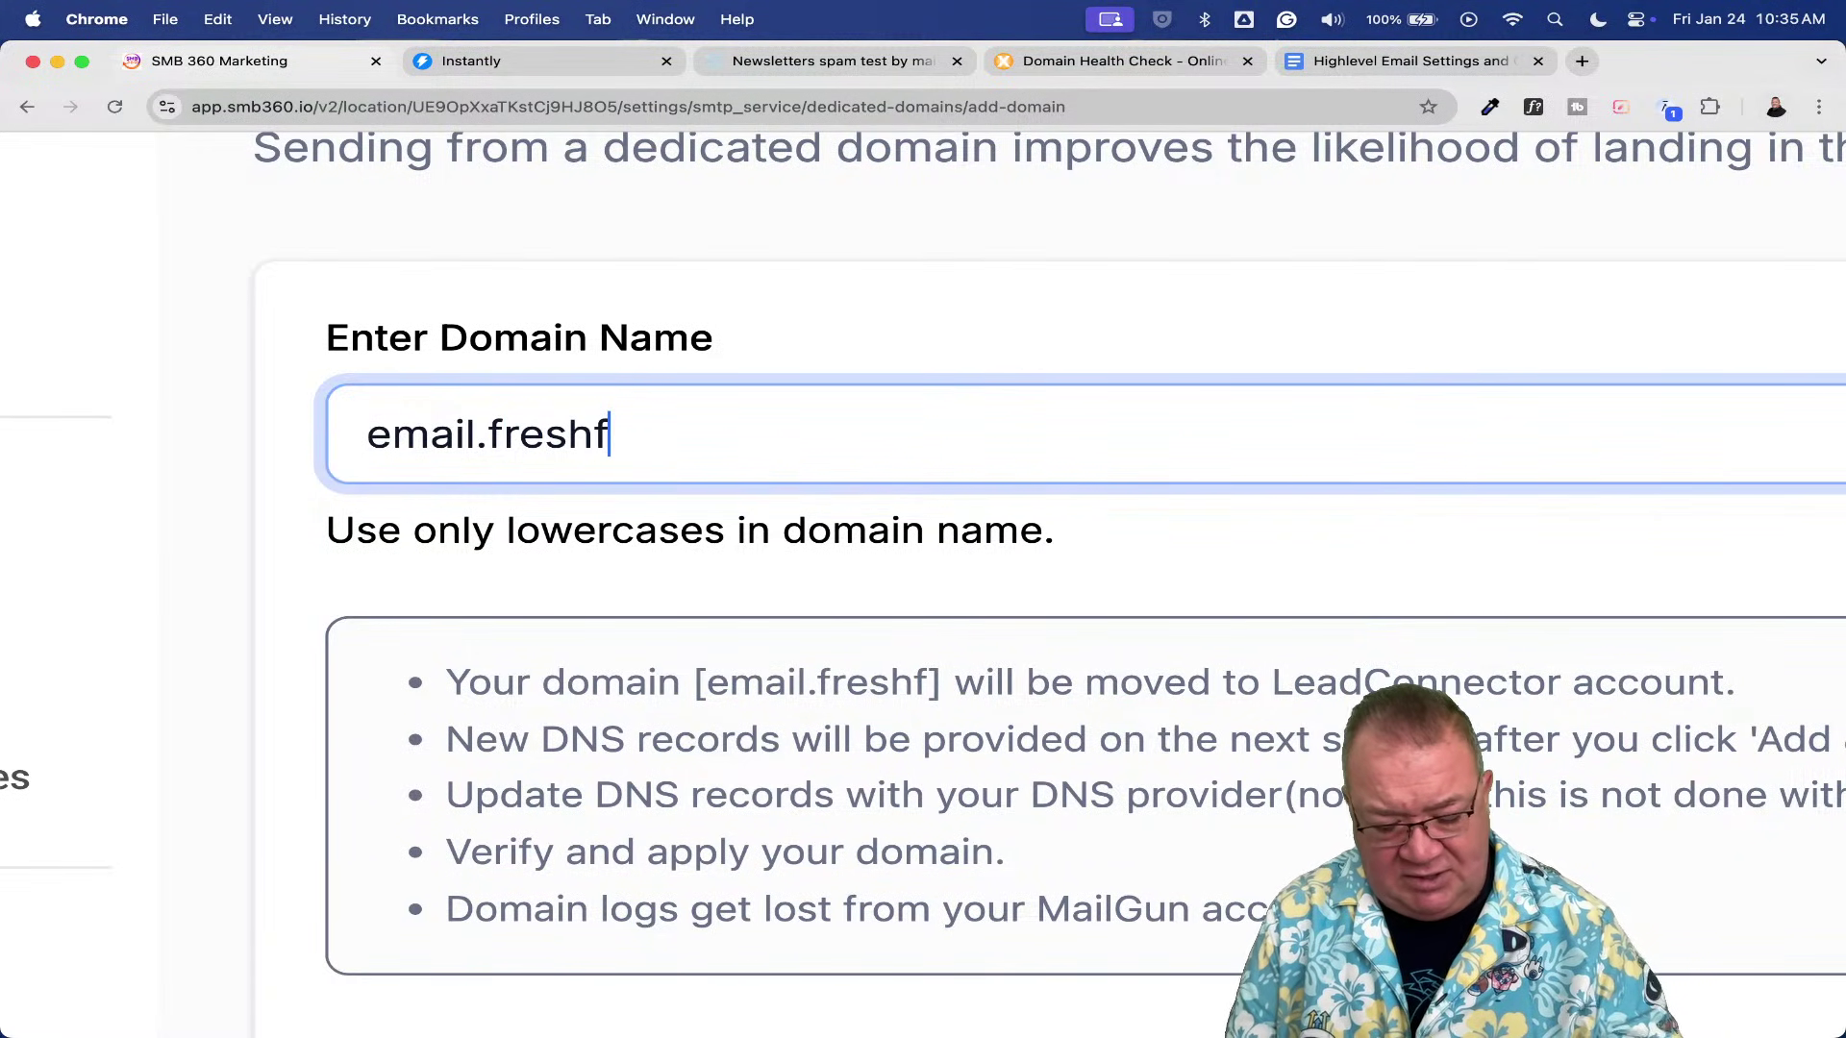
{"action": "type", "text": "lowhvac"}
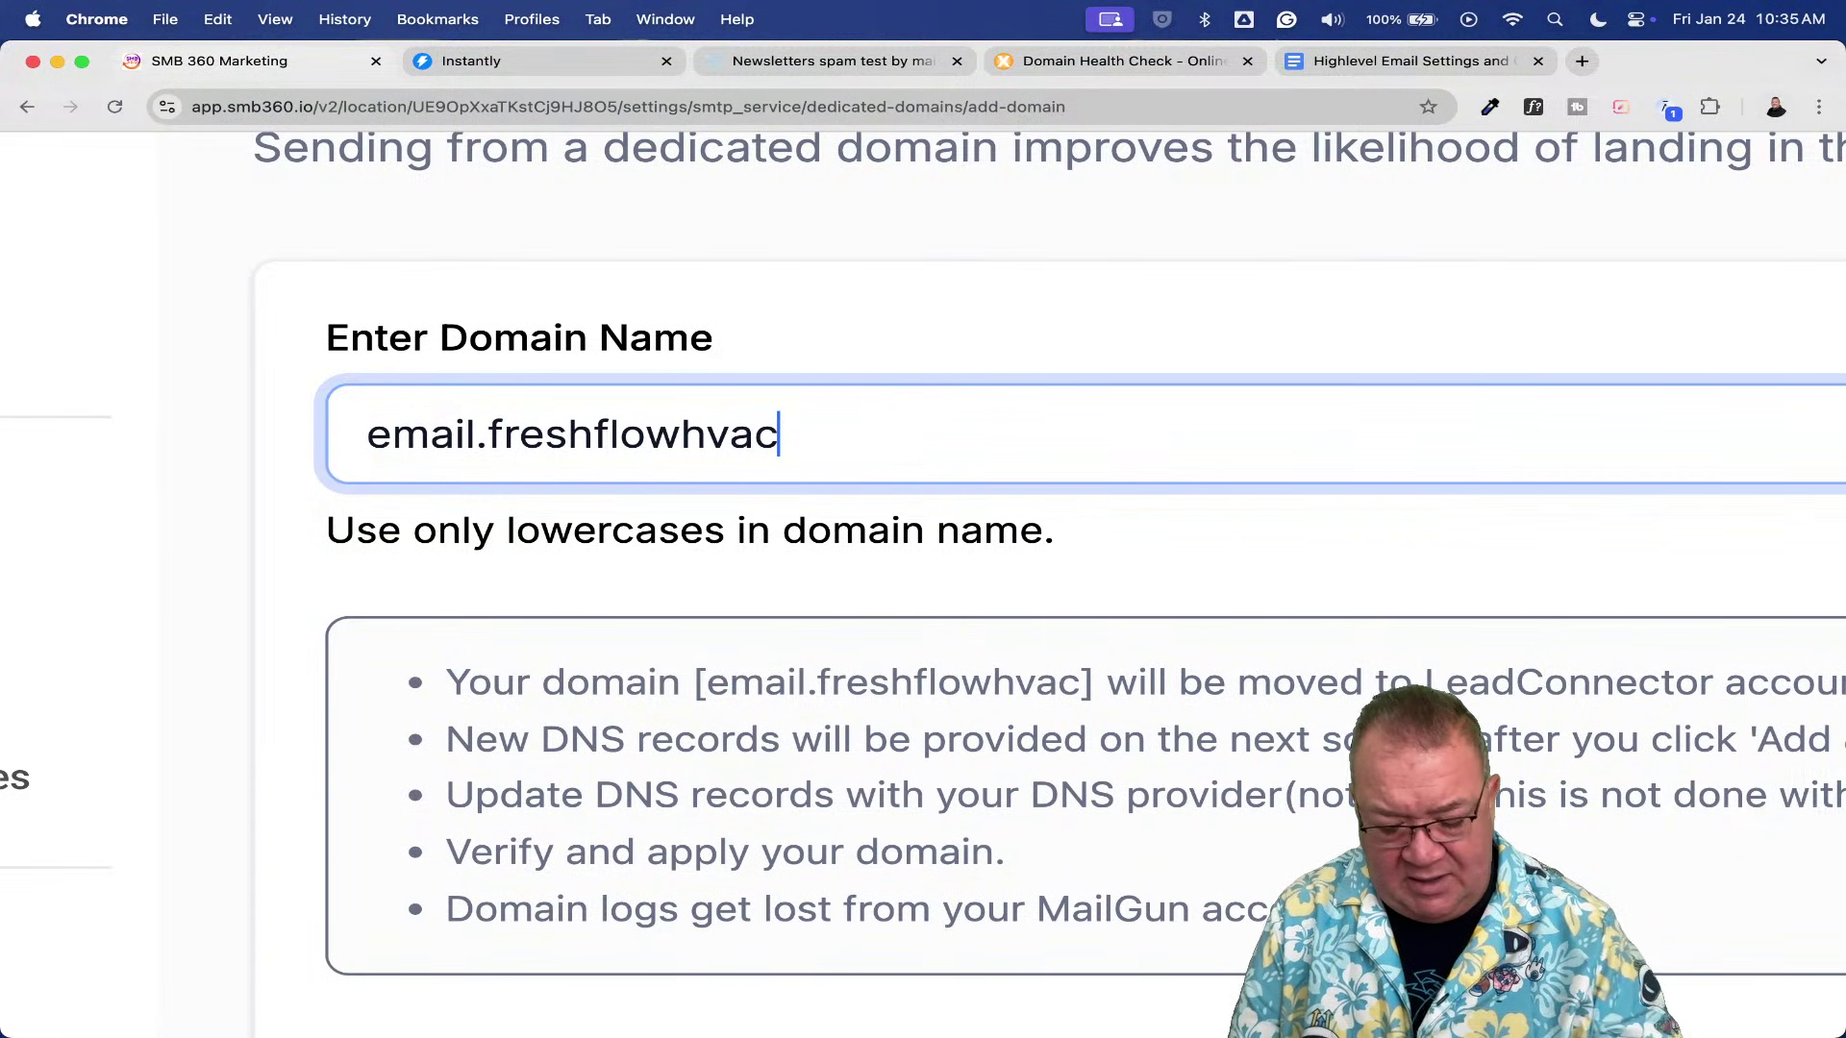
{"action": "type", "text": ".com"}
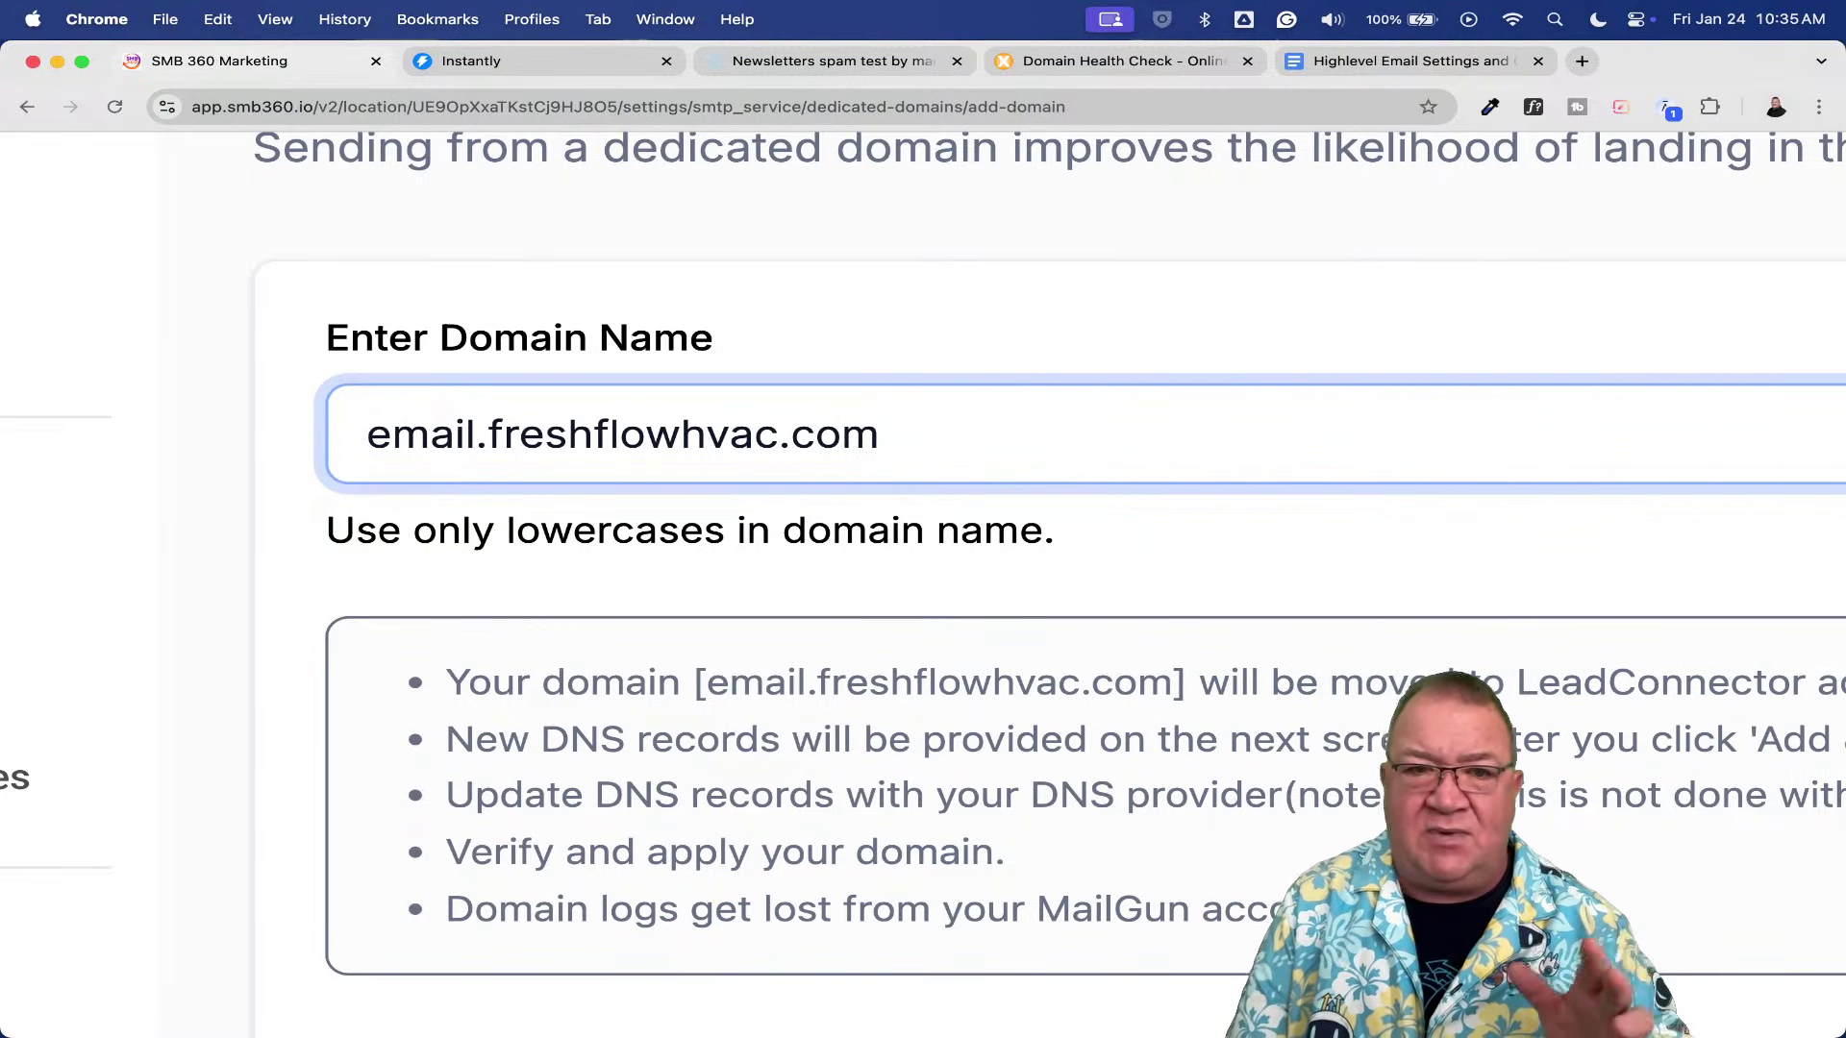
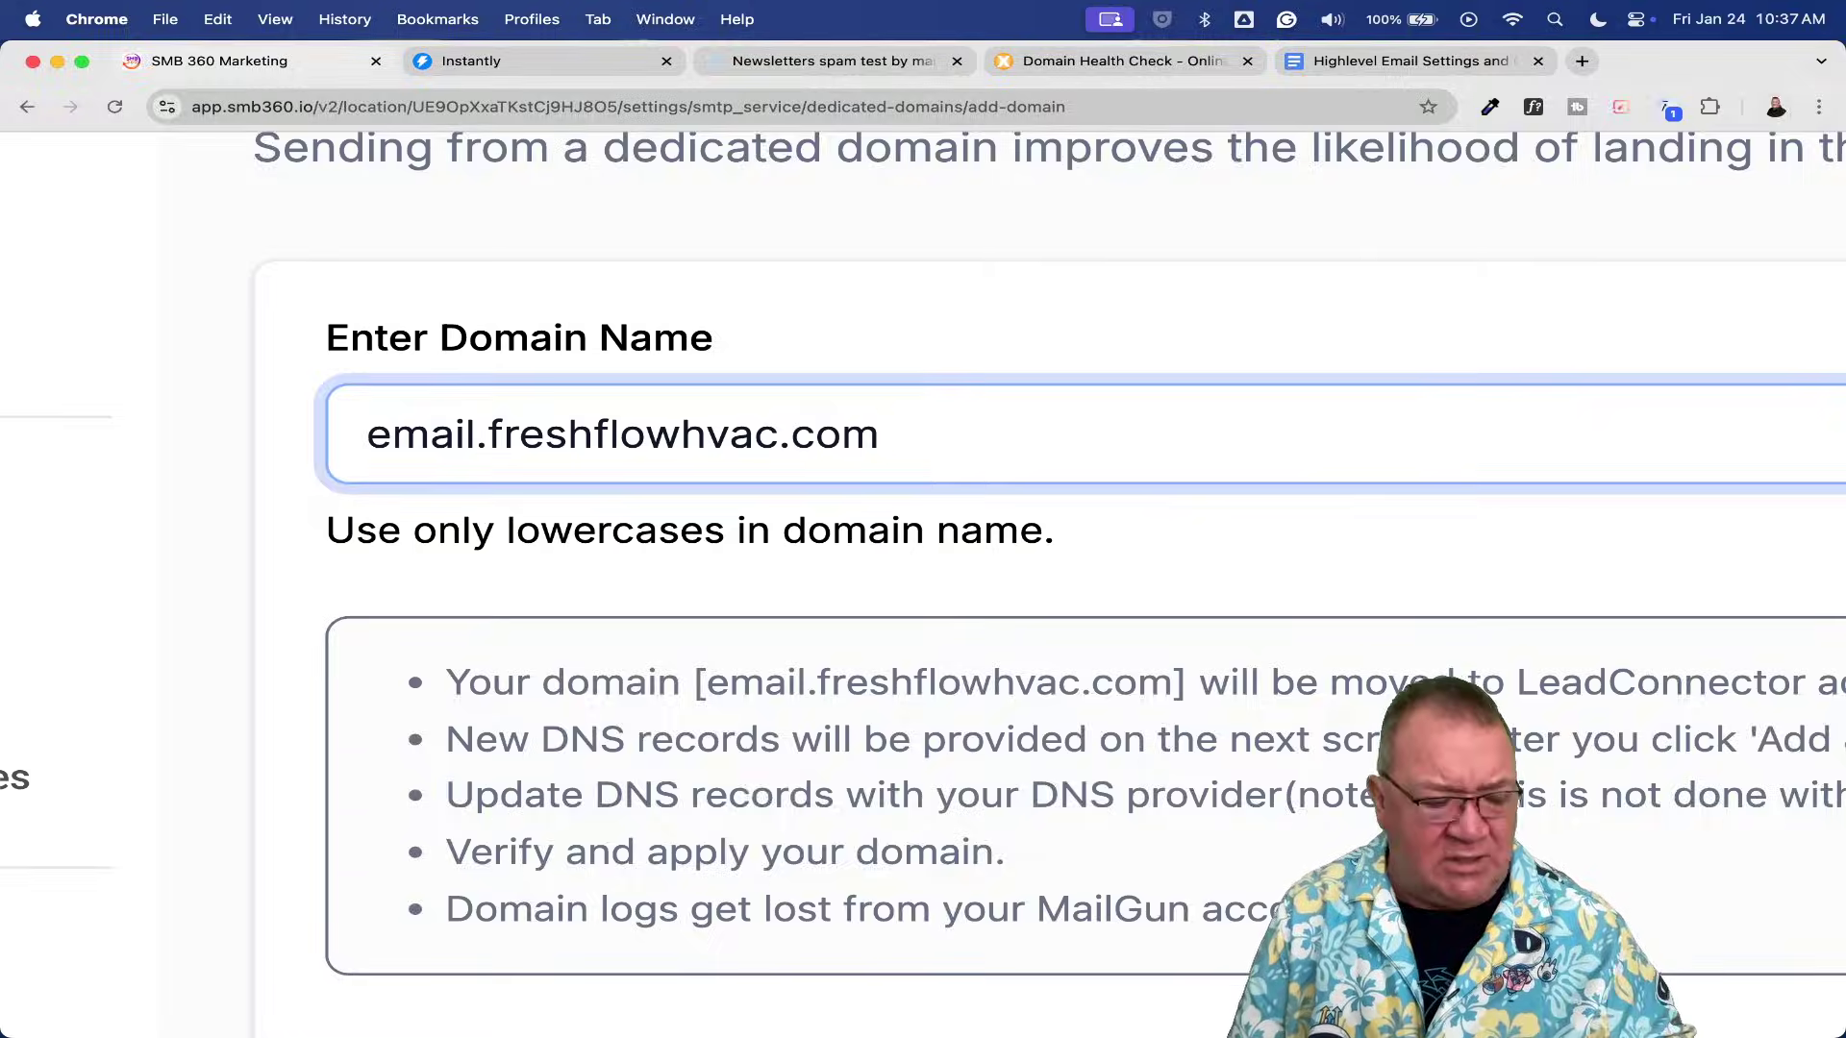
- Submit email.freshflowhvac.com with Add & Verify to reach the Connect your domain dialog
{"action": "scroll", "coordinate": [474, 461], "scroll_direction": "down", "scroll_amount": 5}
{"action": "scroll", "coordinate": [433, 458], "scroll_direction": "down", "scroll_amount": 5}
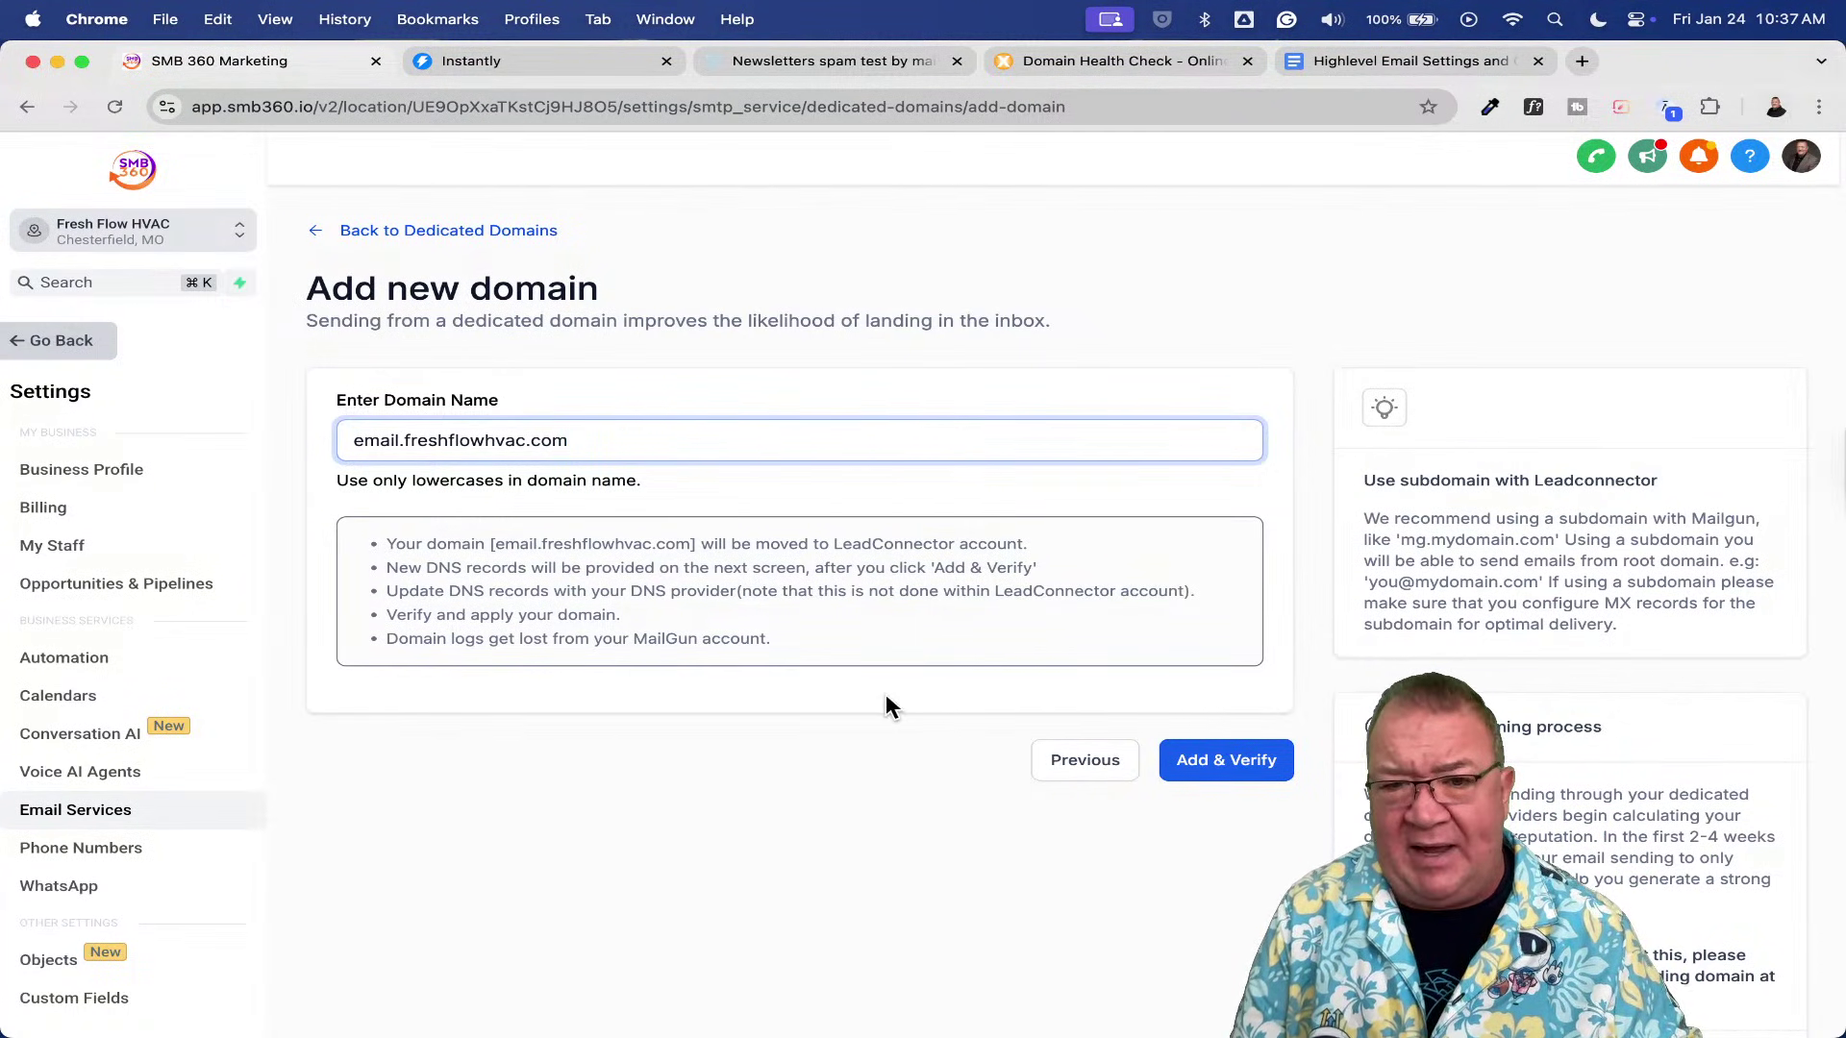
{"action": "left_click", "coordinate": [1223, 768]}
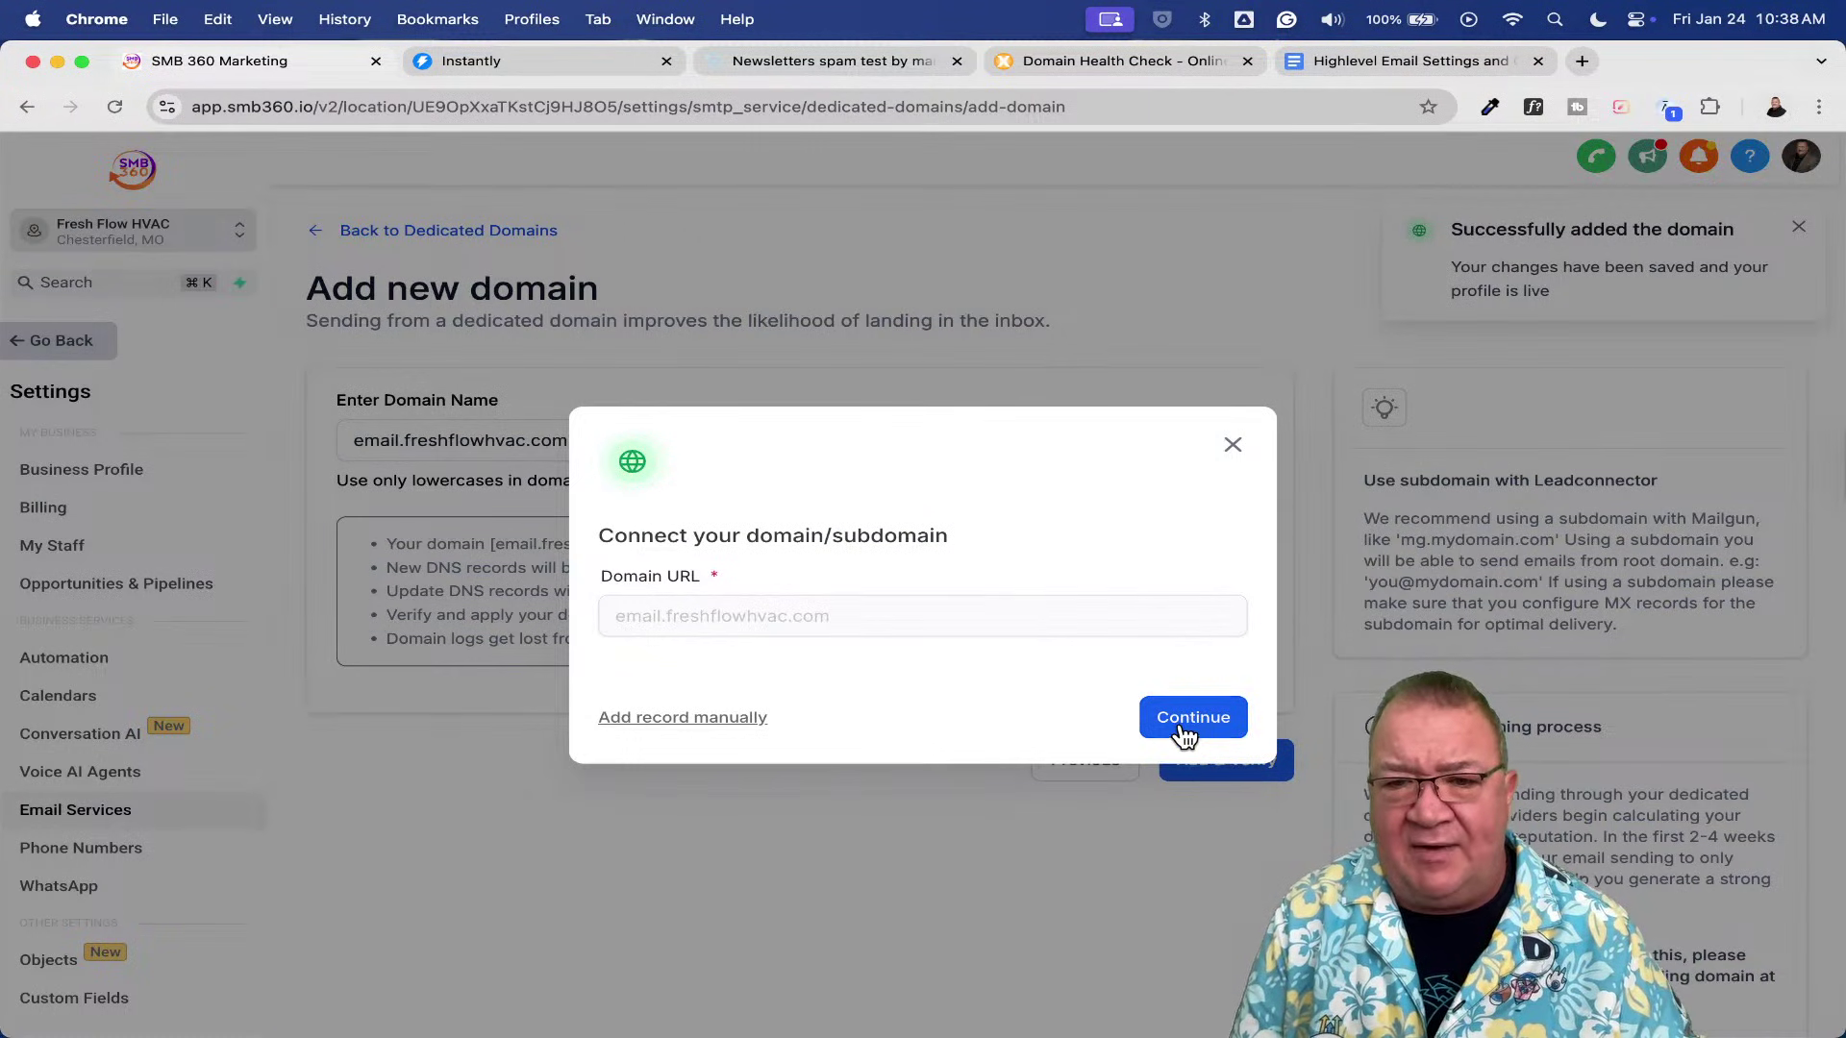
- Detect Cloudflare as the DNS provider and open its LeadConnector DNS-record authorization page
{"action": "left_click", "coordinate": [1184, 736]}
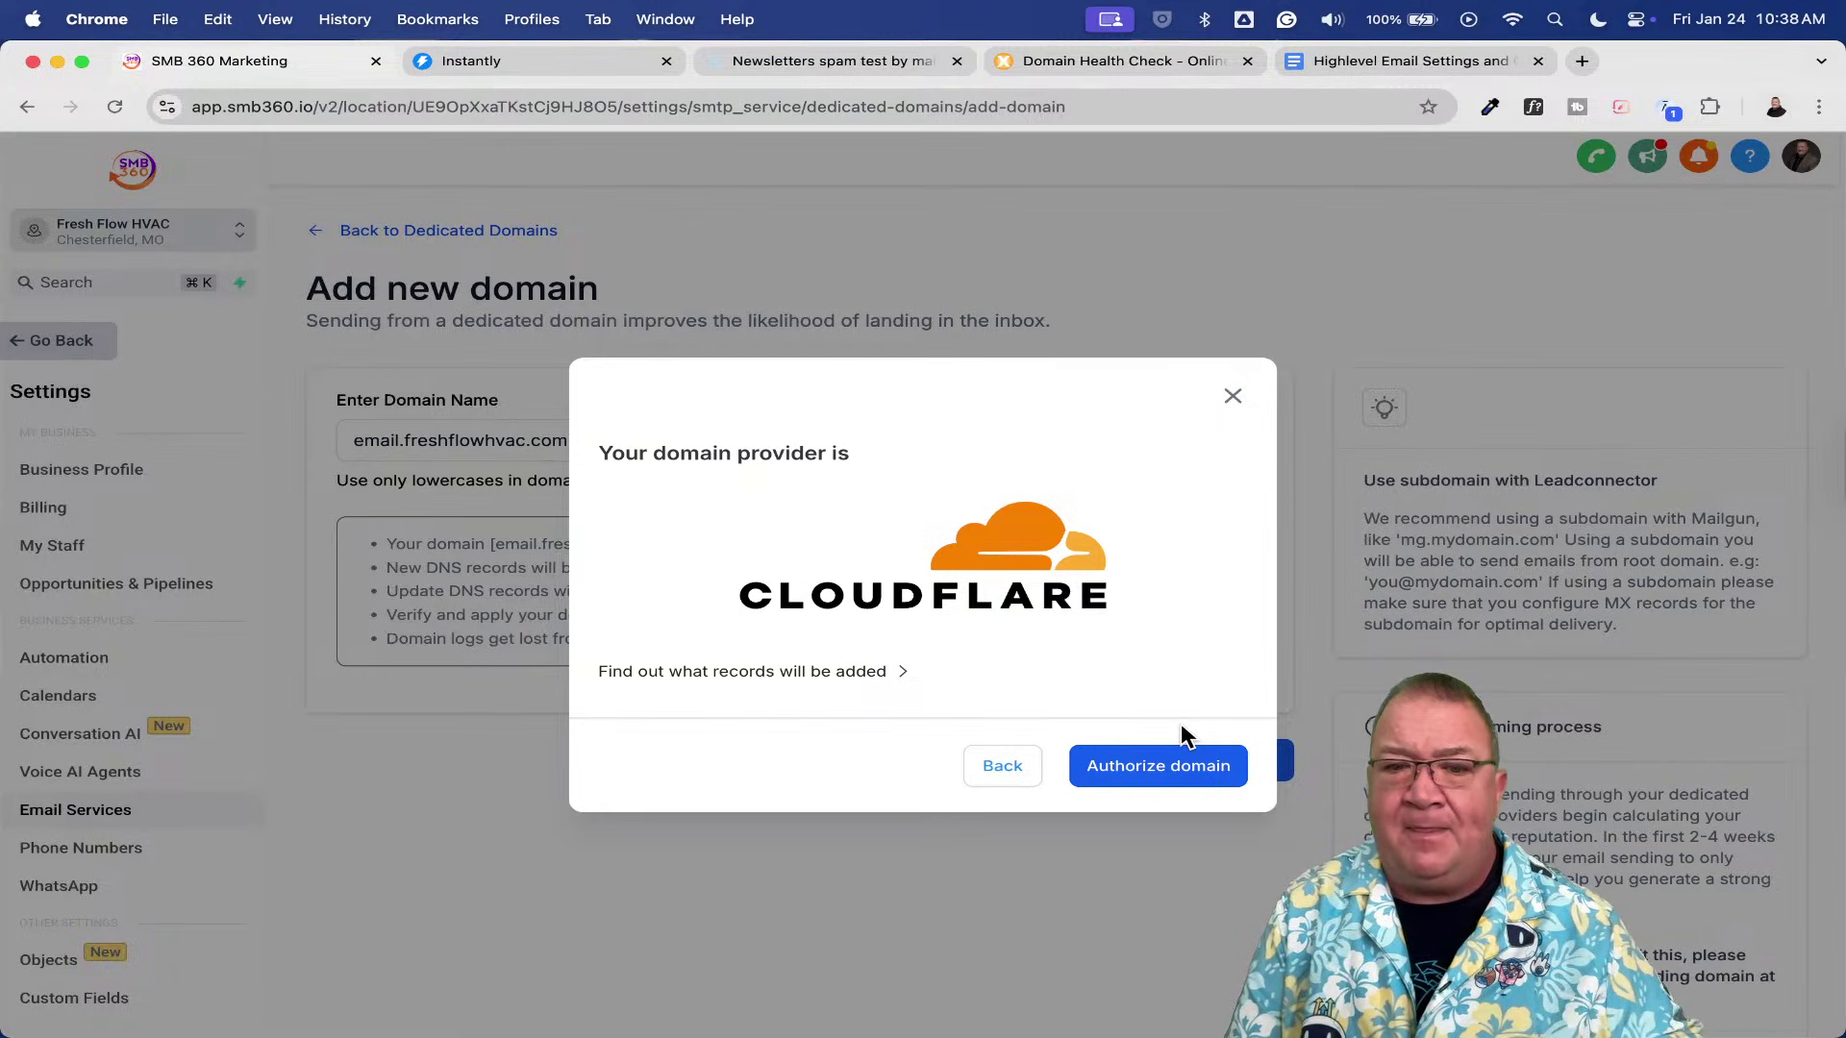
{"action": "left_click", "coordinate": [1132, 769]}
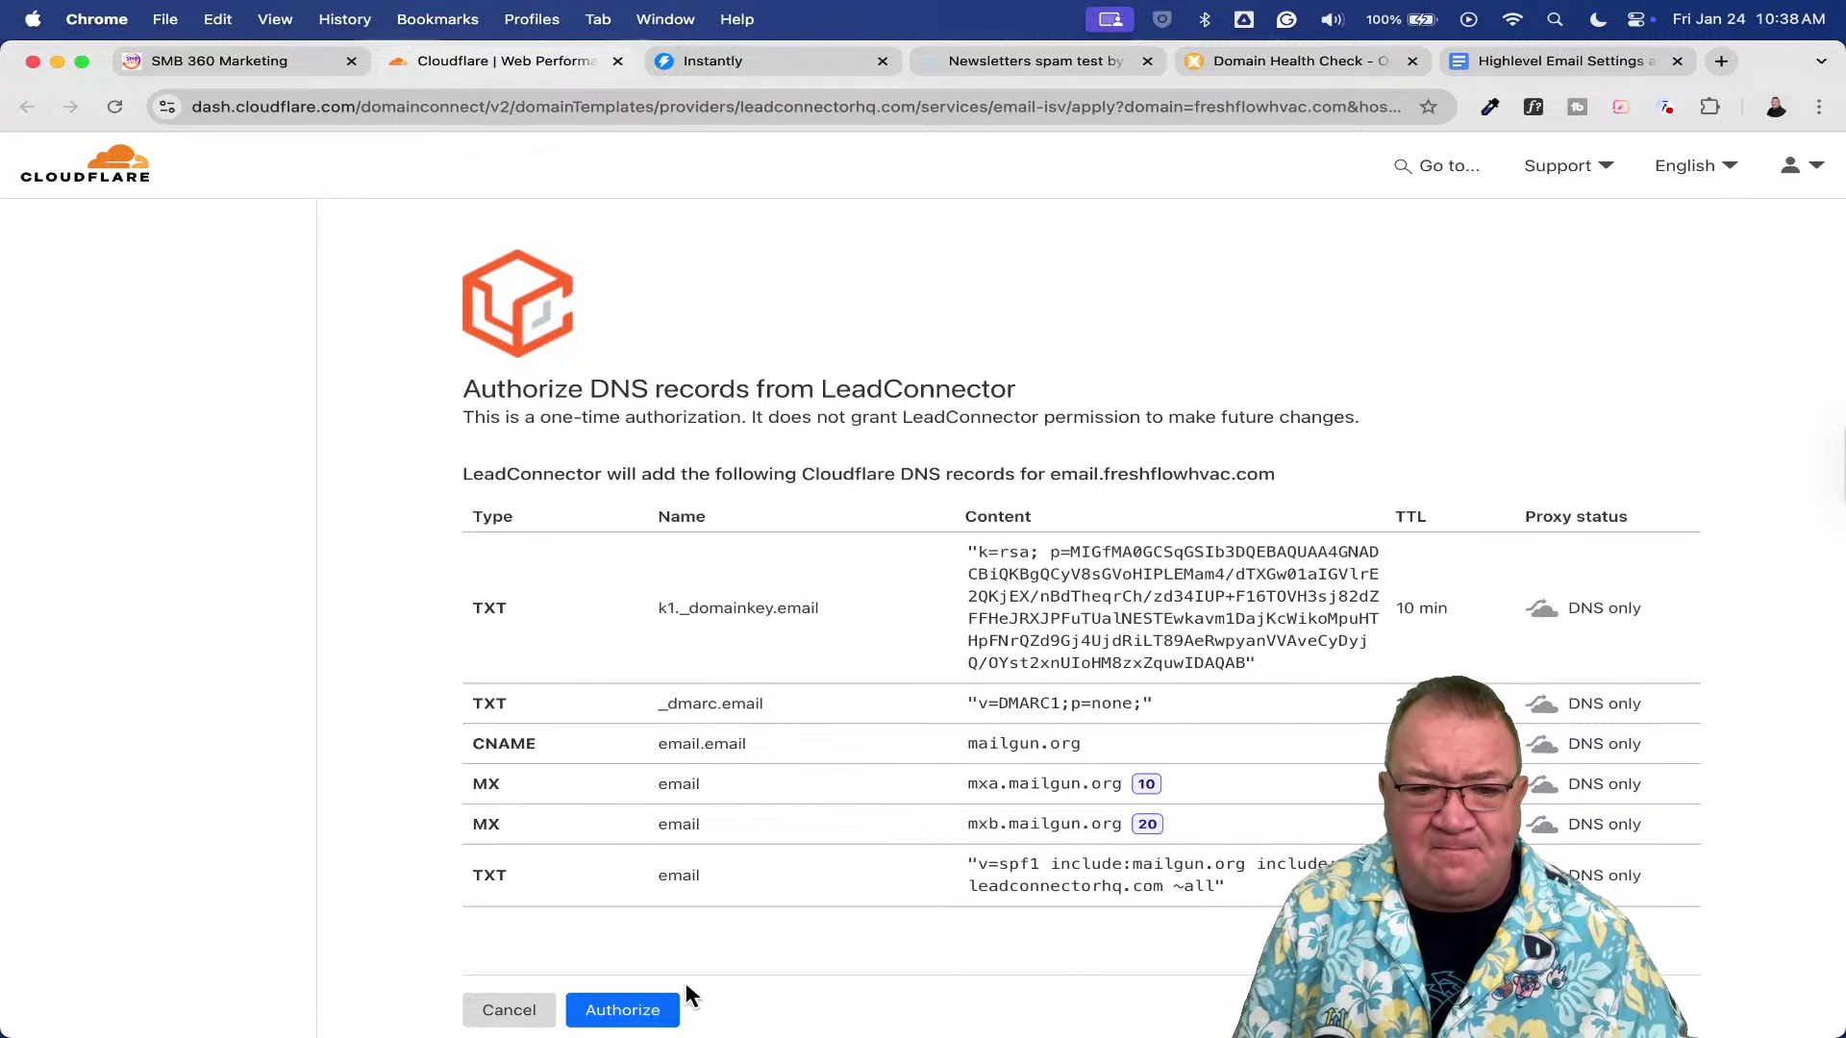
- Approve LeadConnector's DKIM, DMARC, CNAME, MX and SPF records for email.freshflowhvac.com in Cloudflare
{"action": "left_click", "coordinate": [631, 1007]}
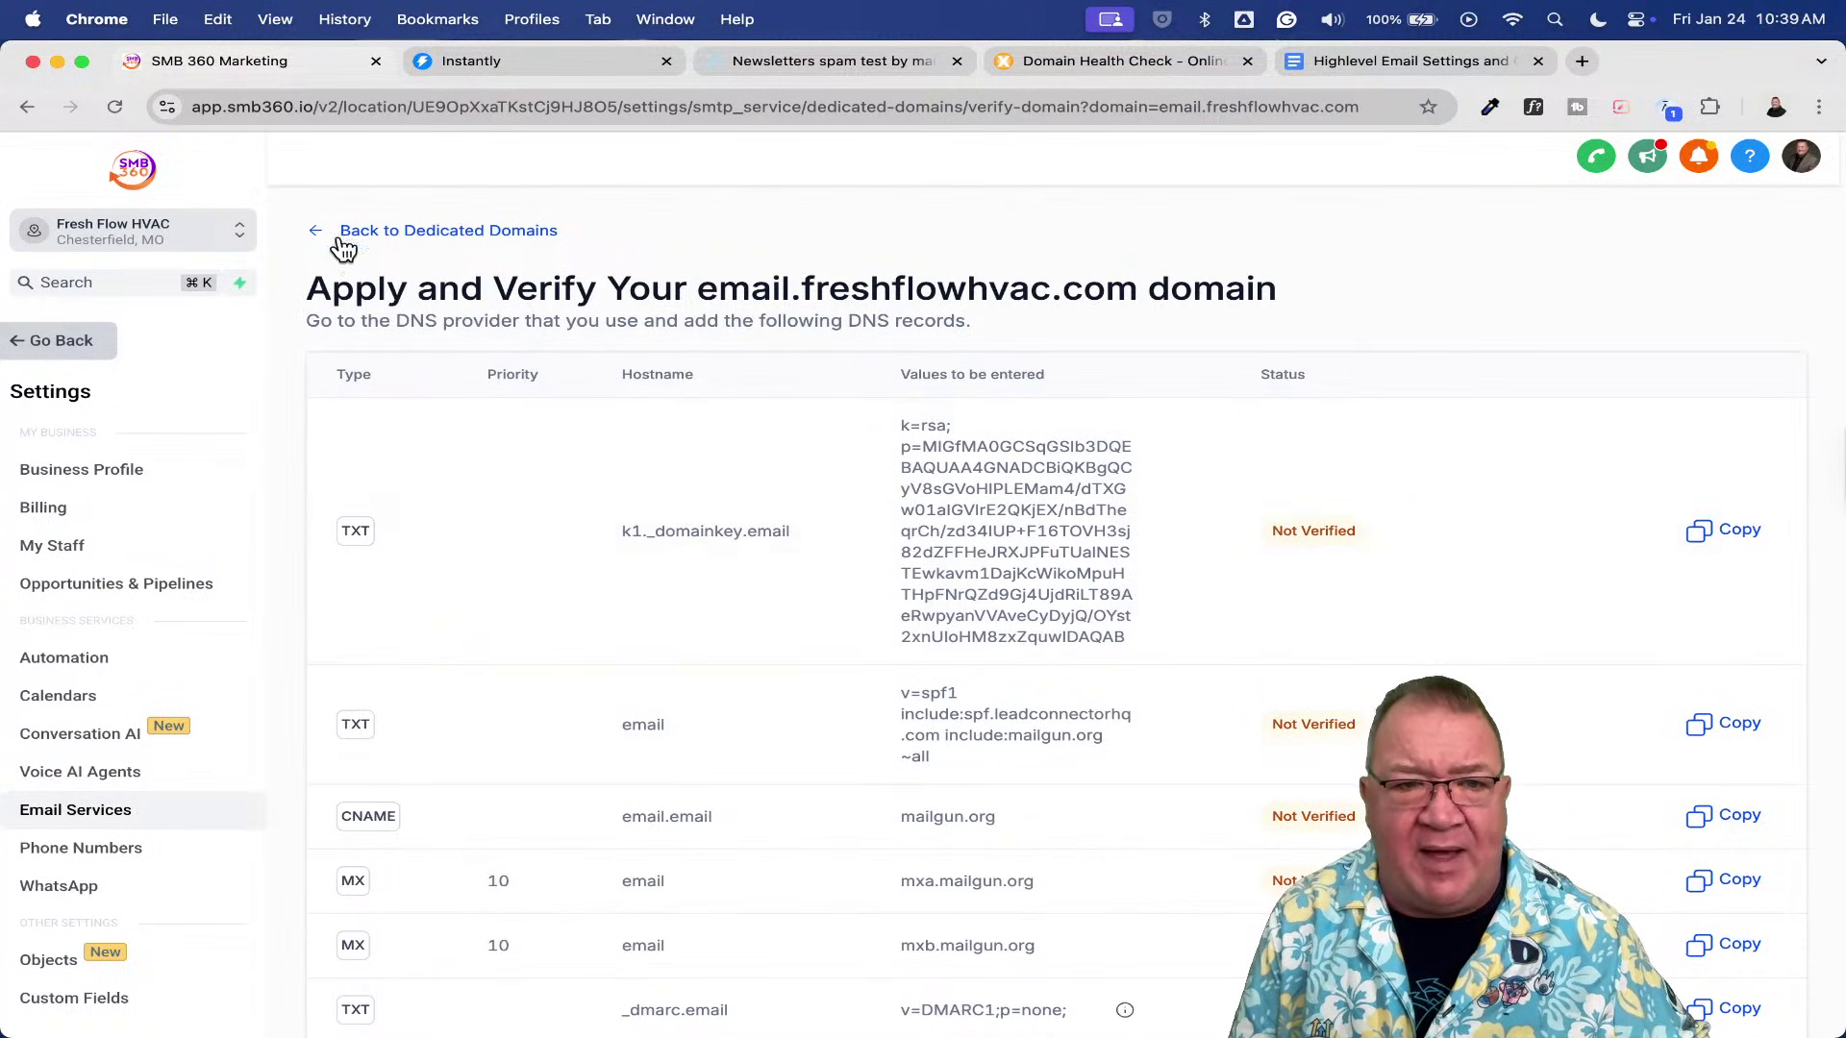
- Go back to Dedicated Domains, check the unverified email.freshflowhvac.com card, and reset the zoom
{"action": "left_click", "coordinate": [420, 231]}
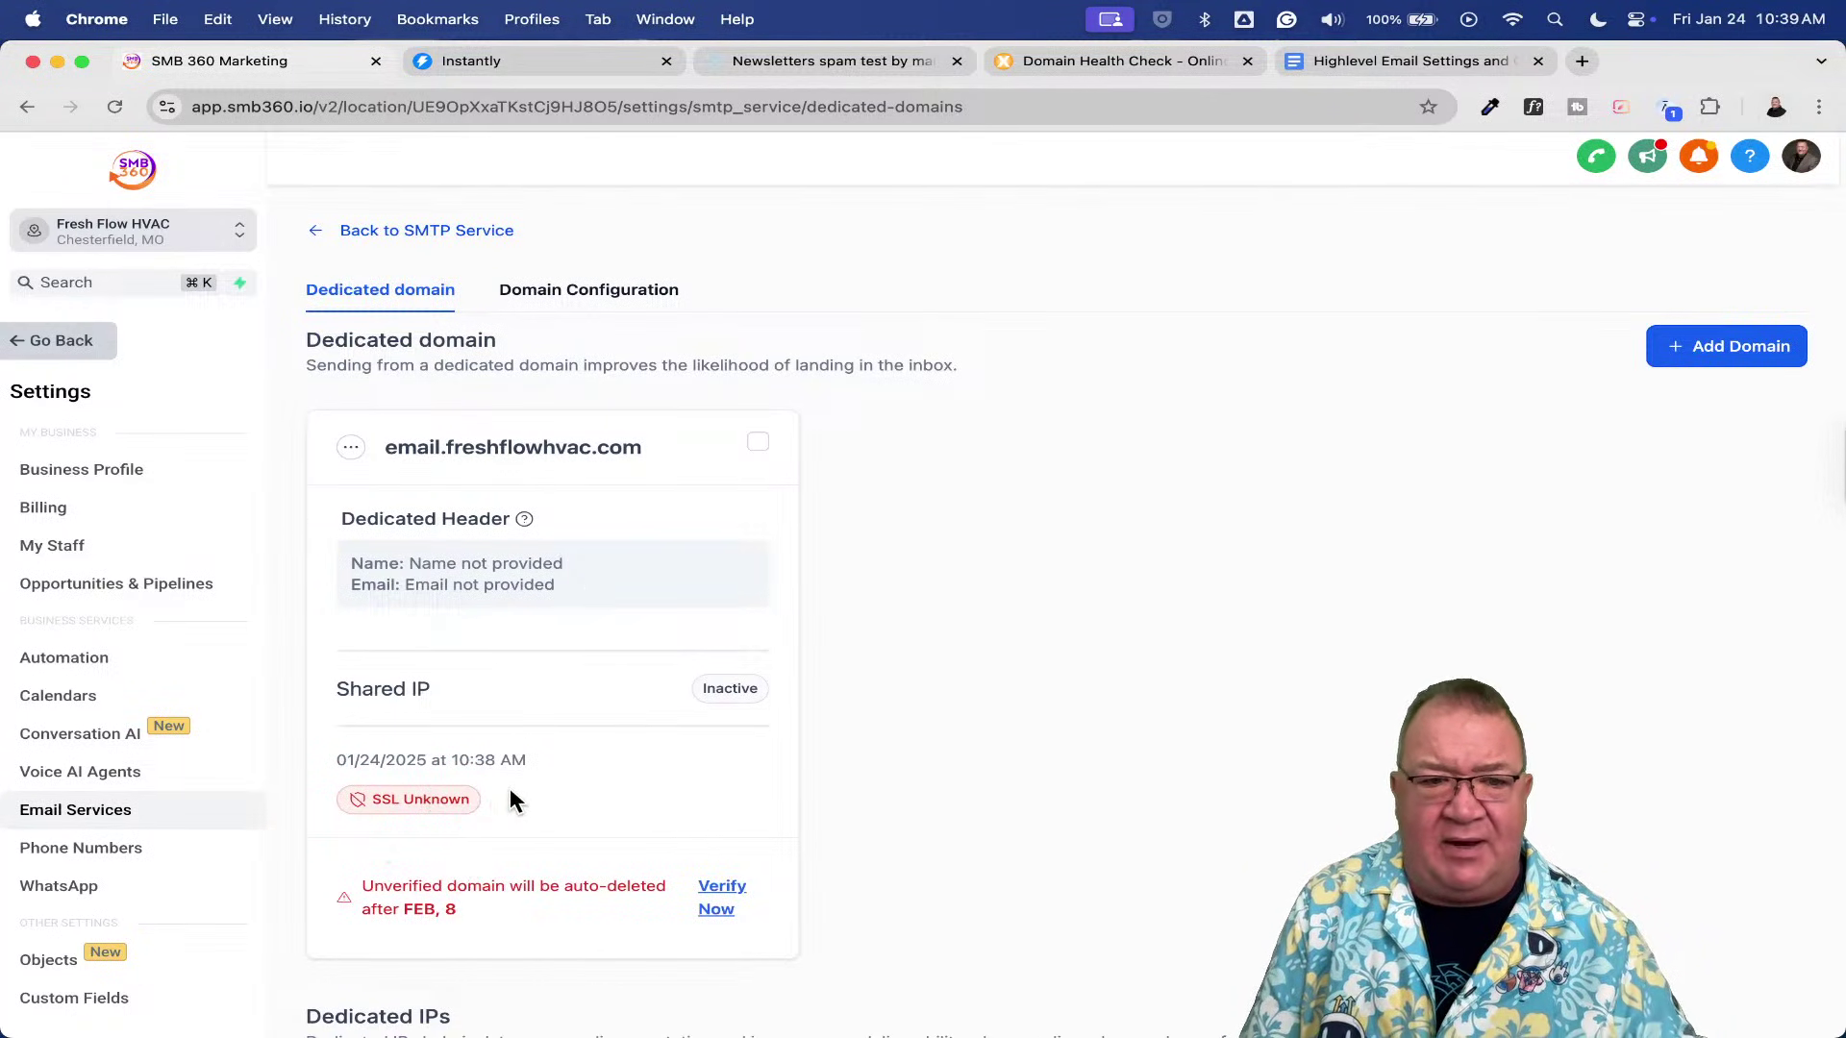
{"action": "scroll", "coordinate": [512, 801], "scroll_direction": "up", "scroll_amount": 10}
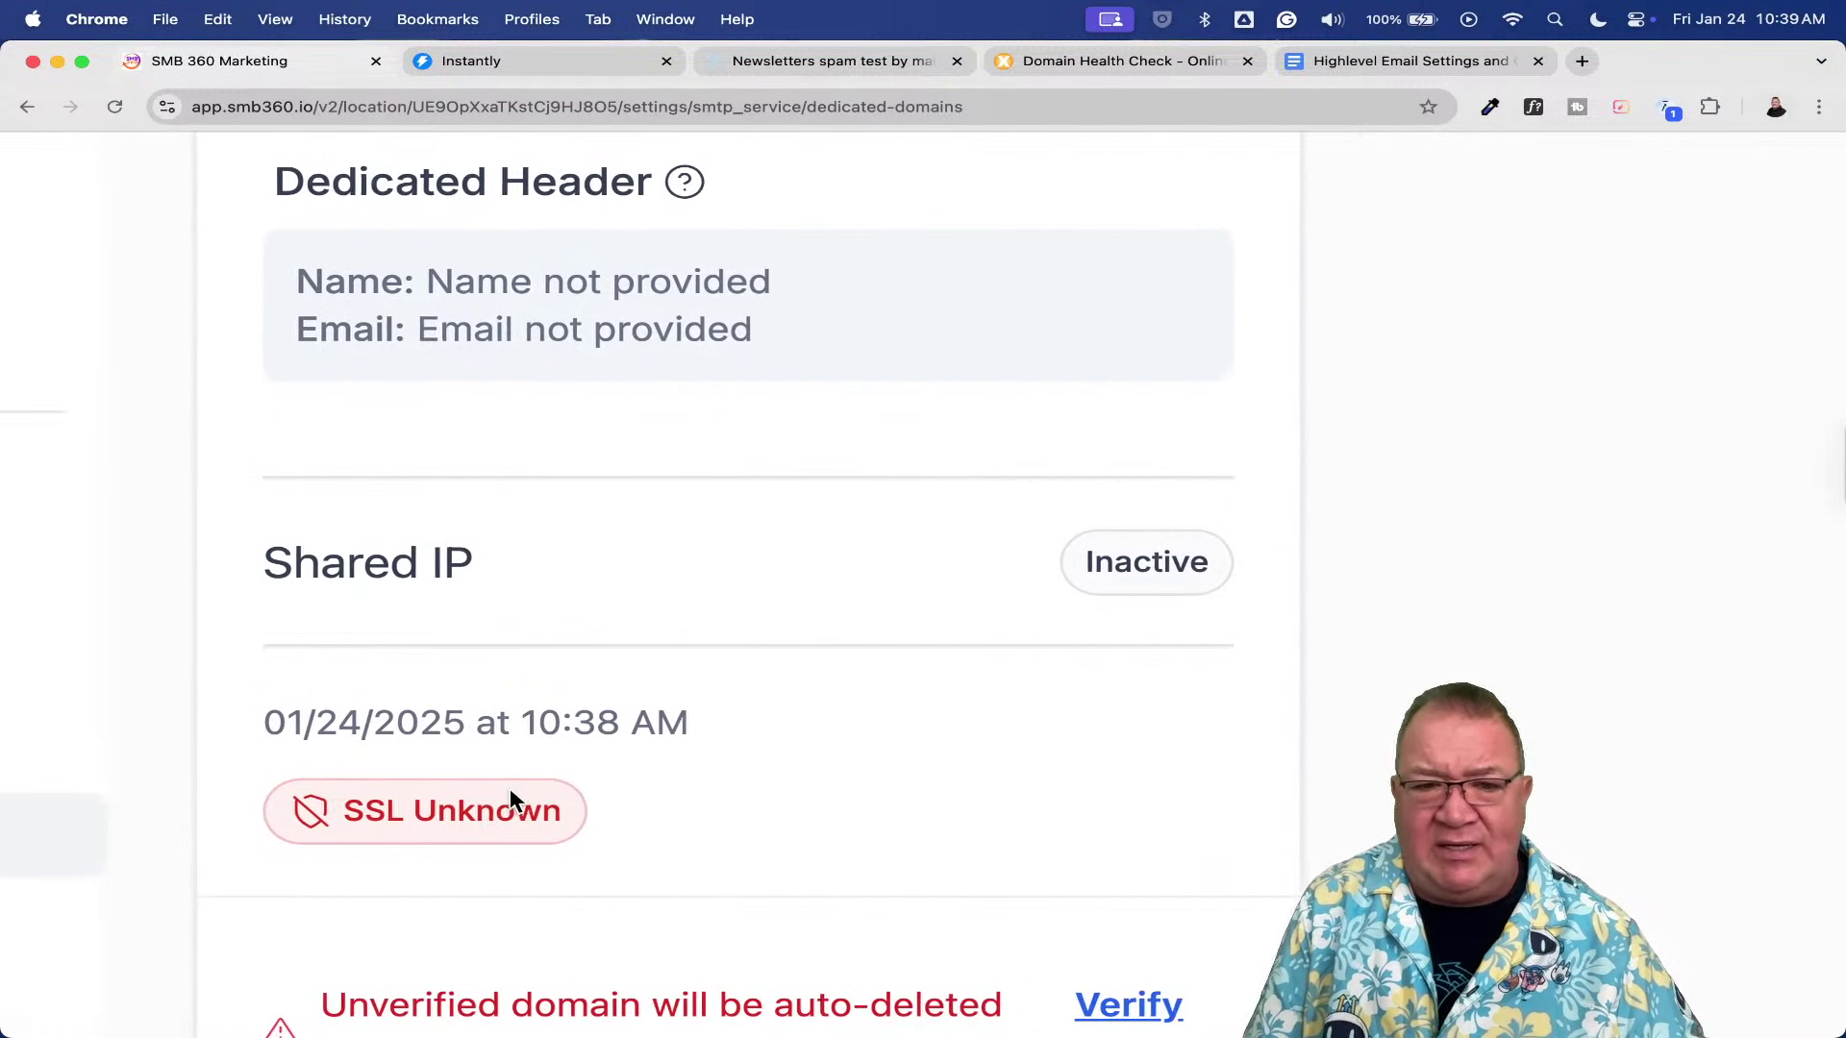
{"action": "scroll", "coordinate": [511, 792], "scroll_direction": "down", "scroll_amount": 1}
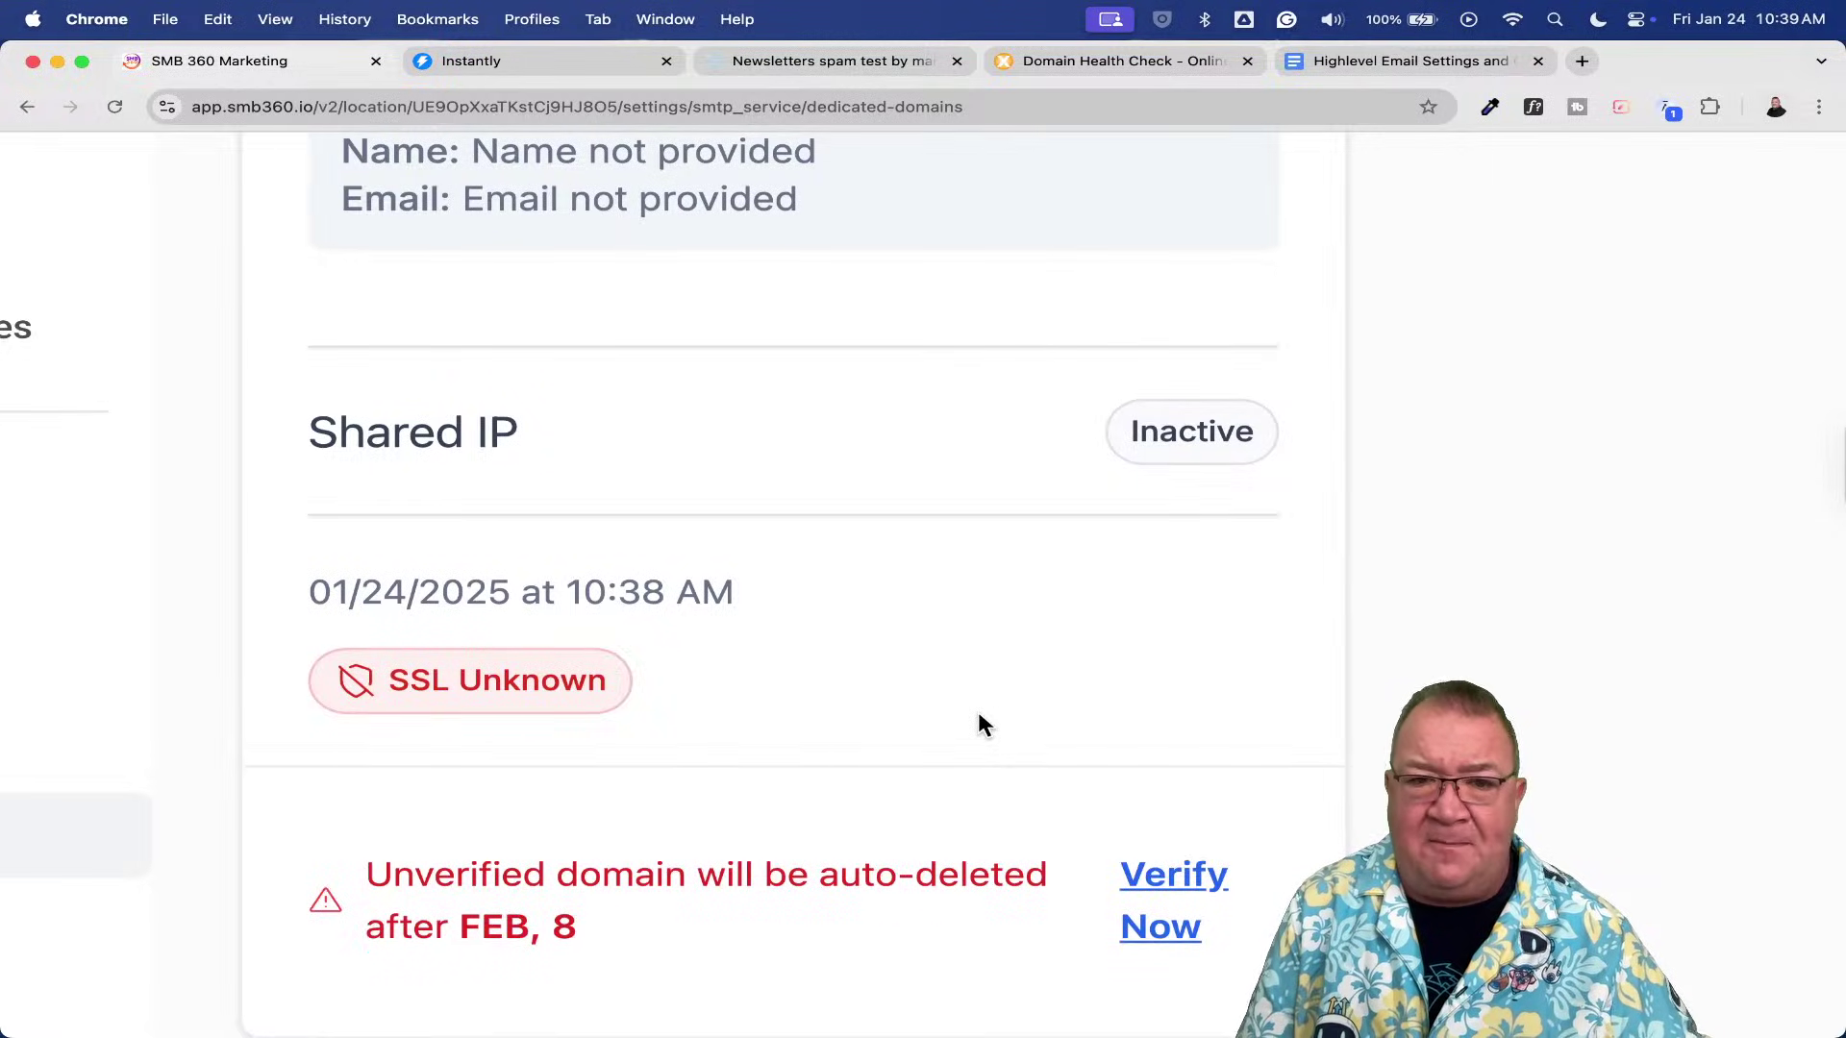
{"action": "key", "text": "super+0"}
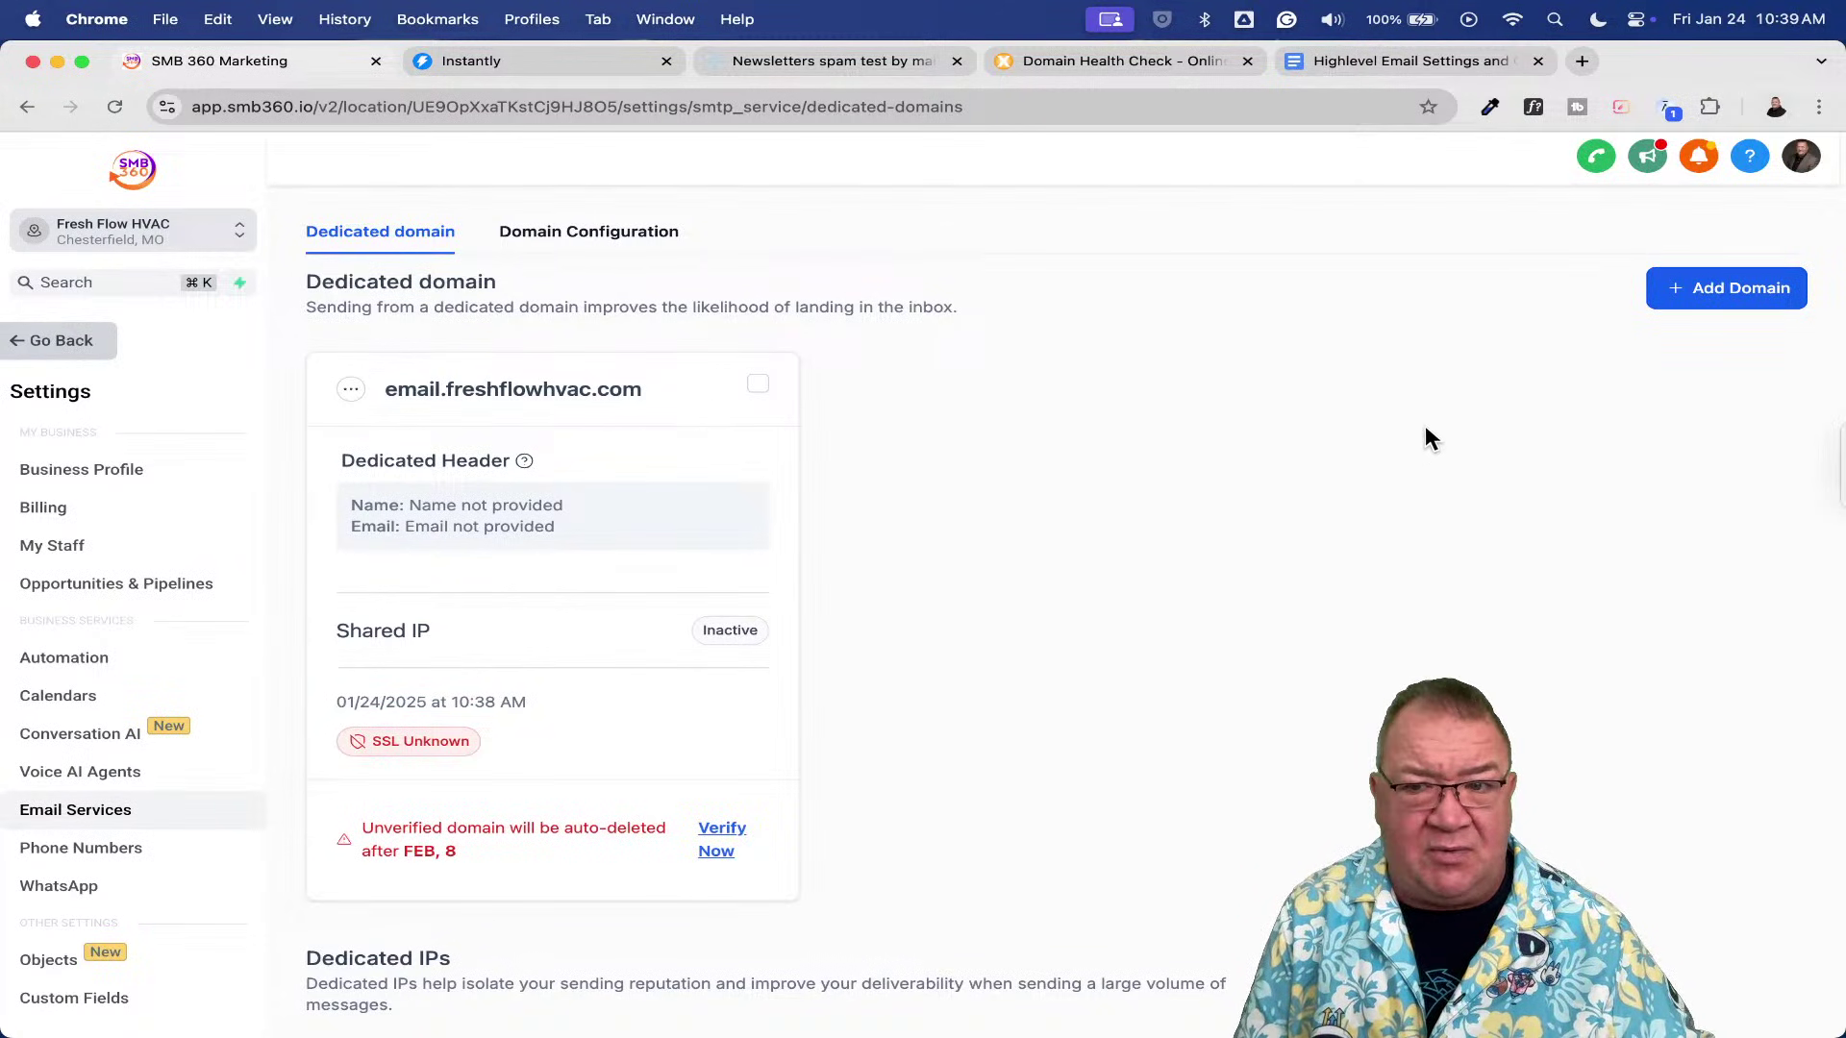
{"action": "left_click", "coordinate": [1727, 293]}
- Enter mg.freshflowhvac.com as the new domain name and submit it with Add & Verify
{"action": "left_click", "coordinate": [587, 435]}
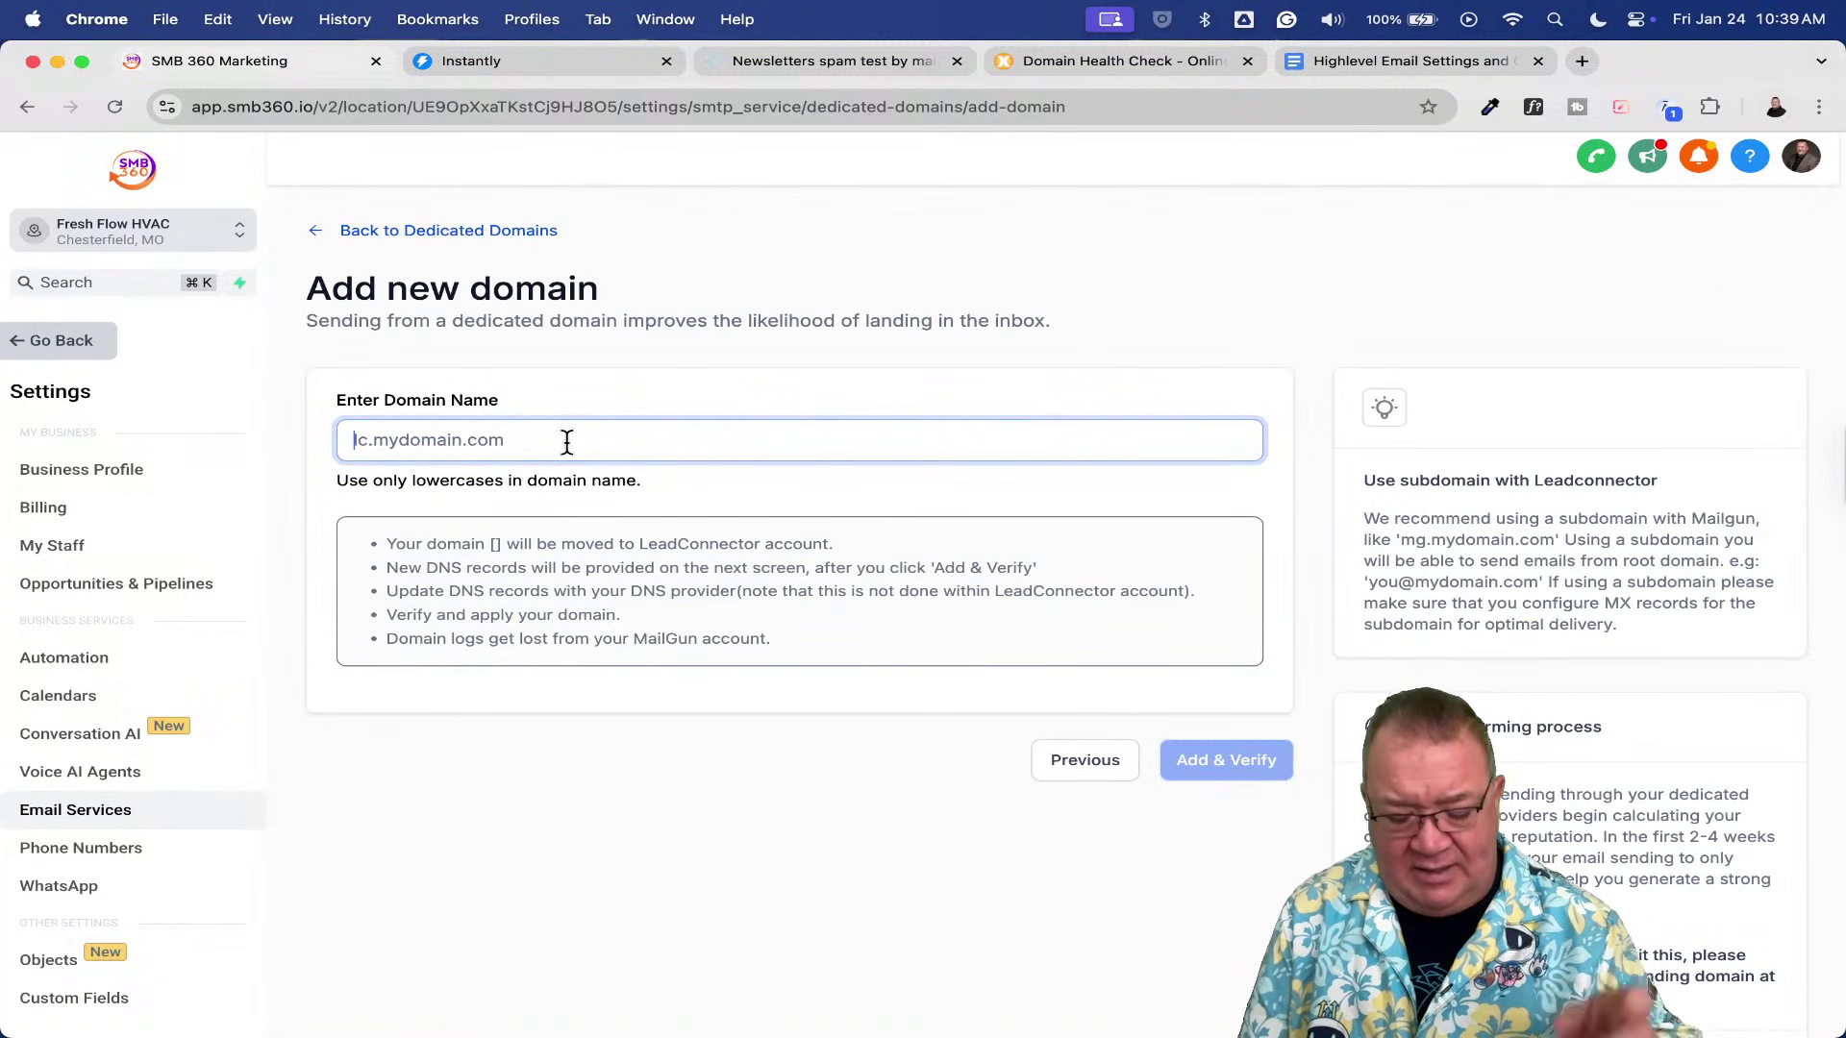
{"action": "type", "text": "mg."}
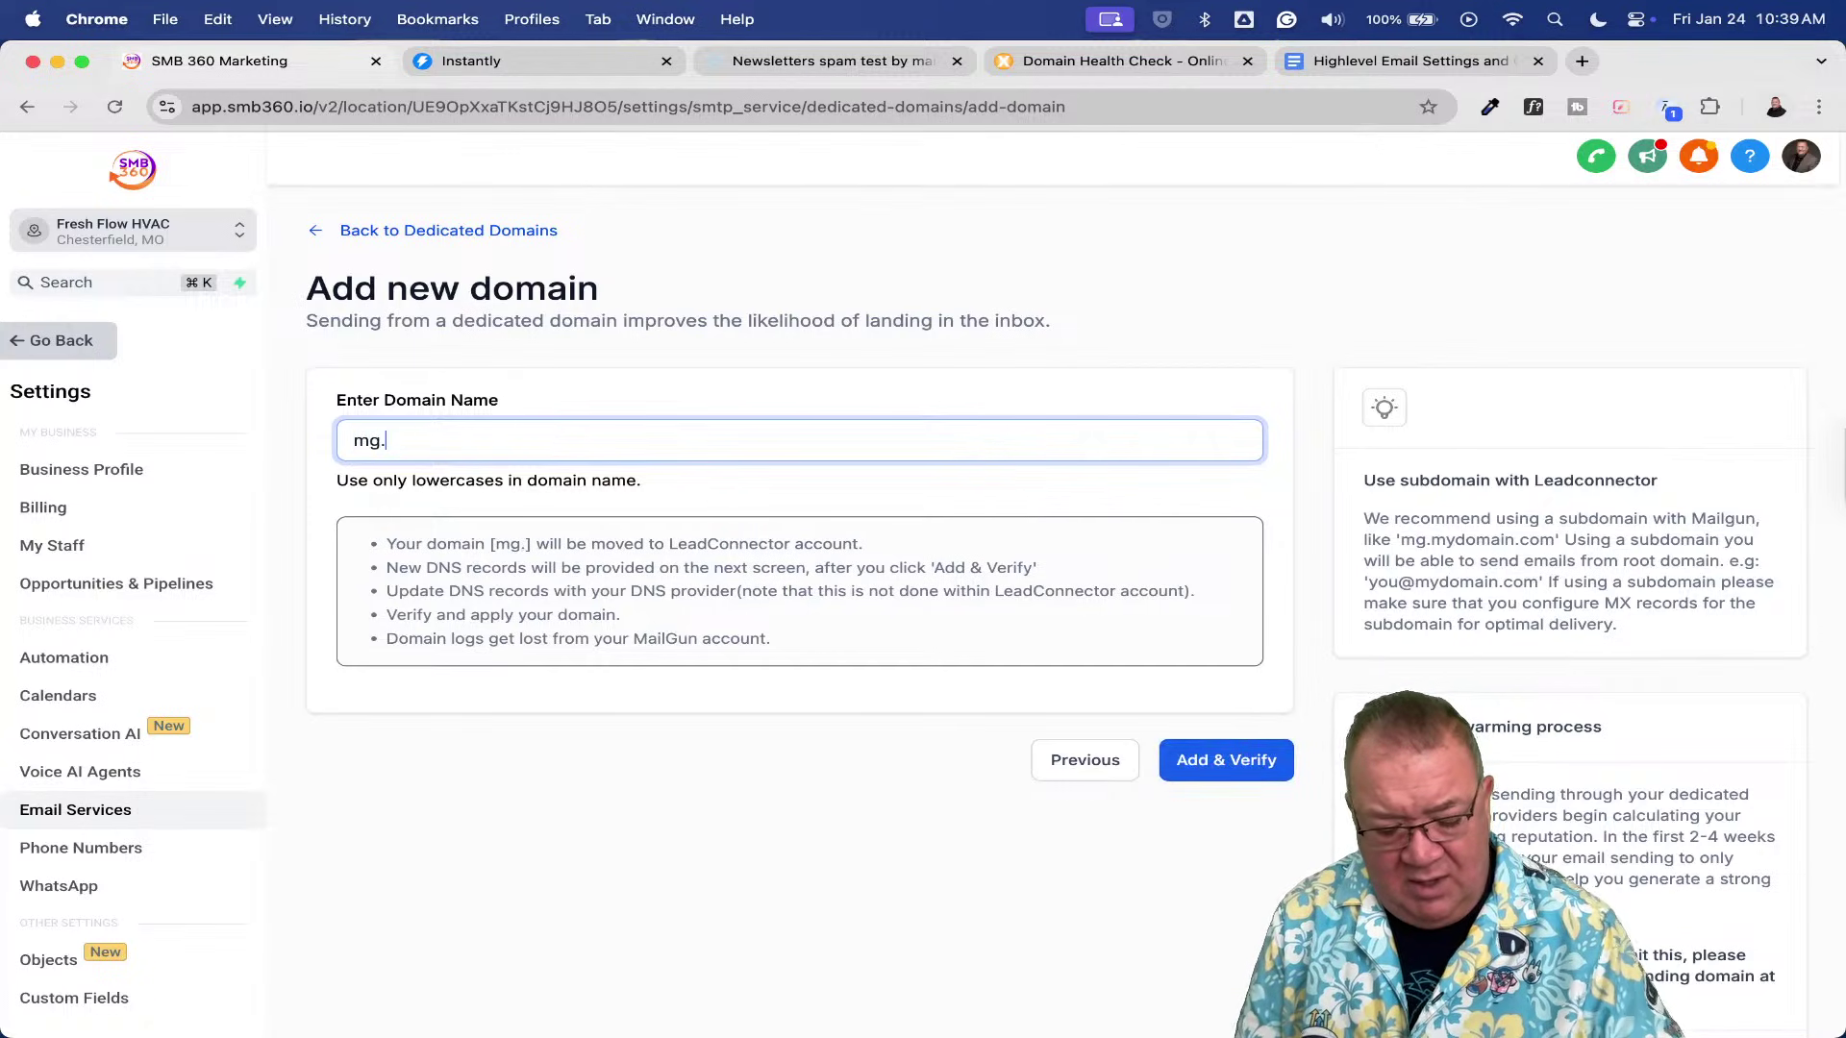
{"action": "type", "text": "fresh"}
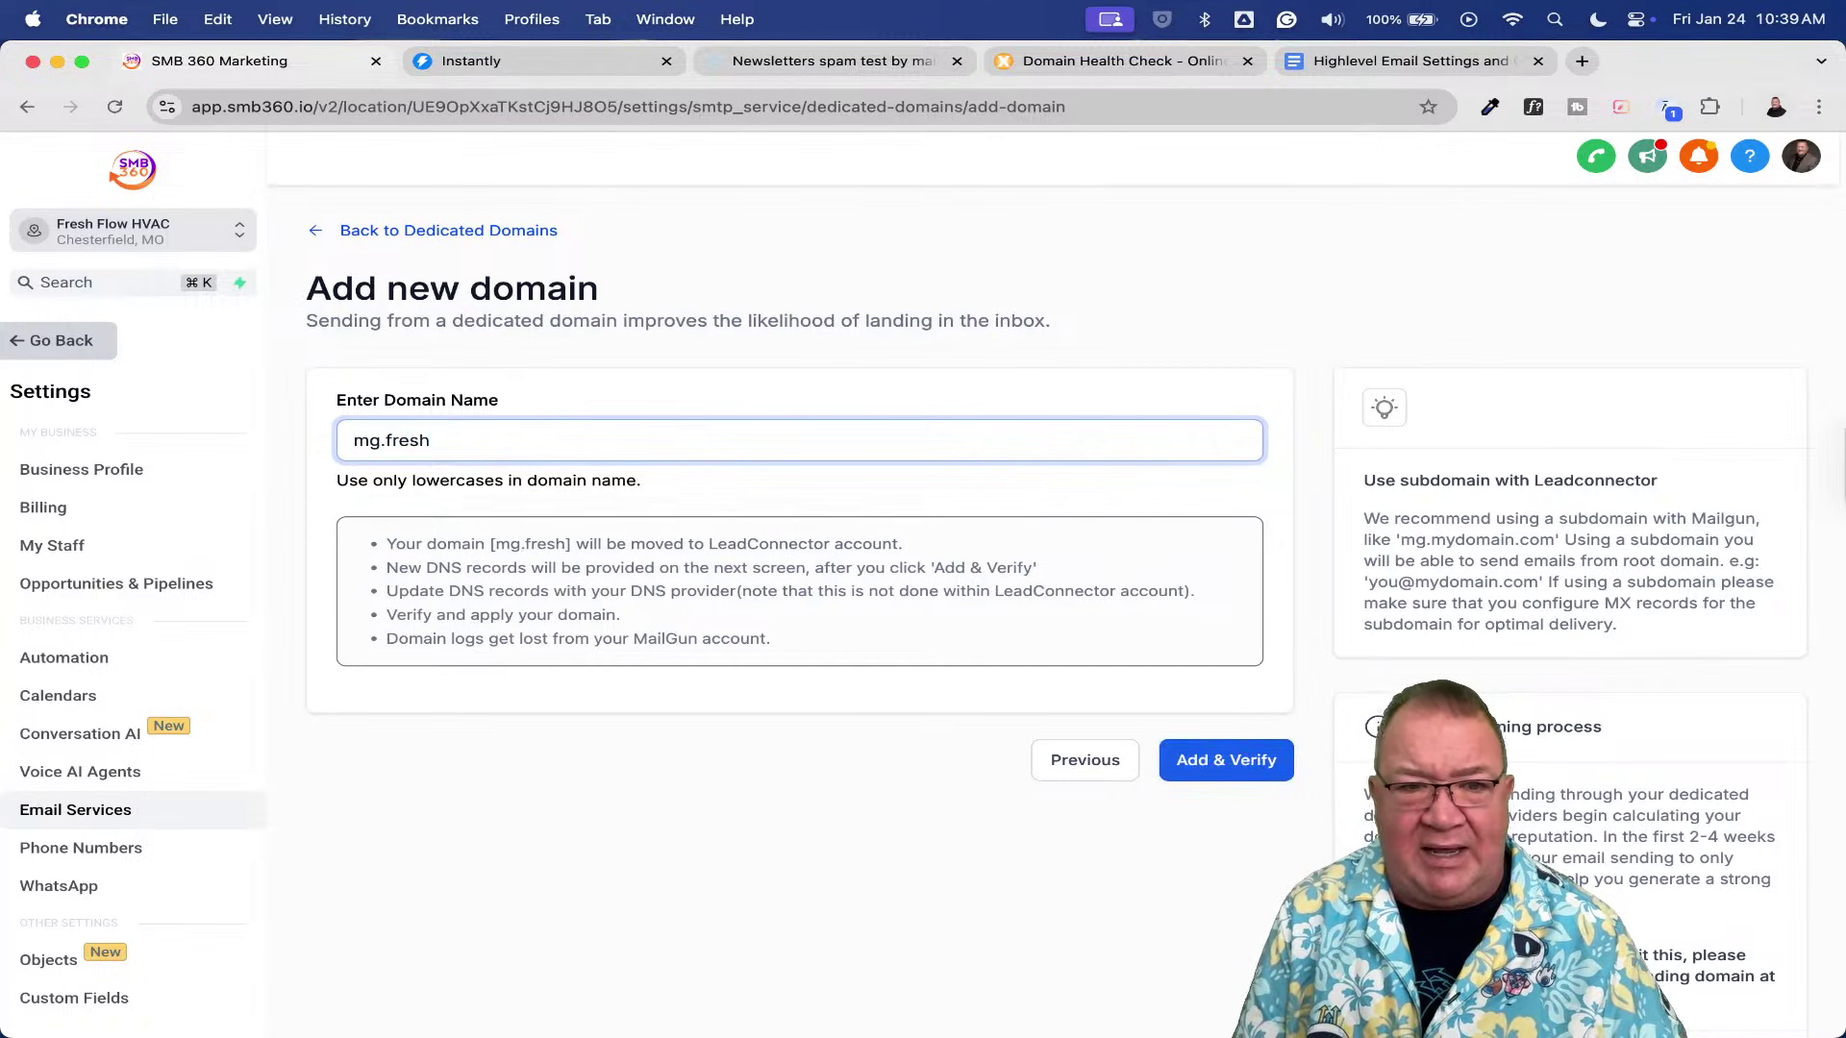
{"action": "type", "text": "flow"}
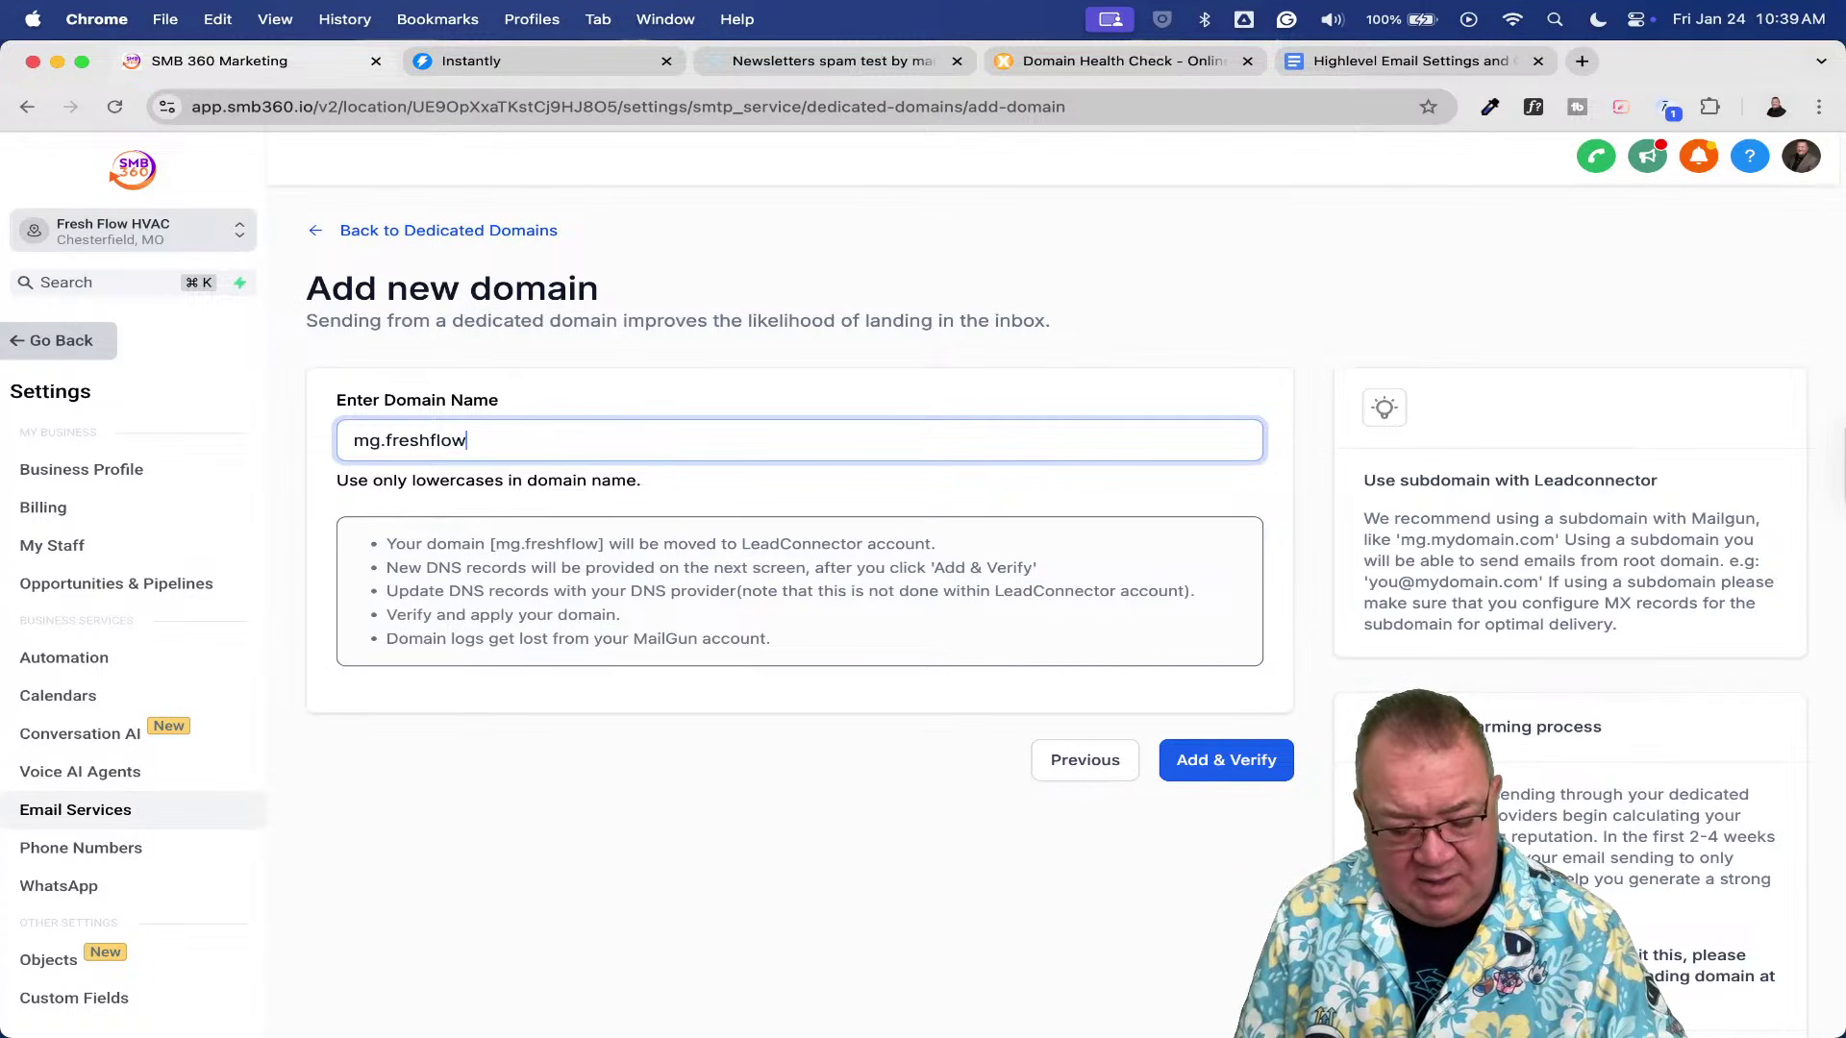
{"action": "type", "text": "hvac.co"}
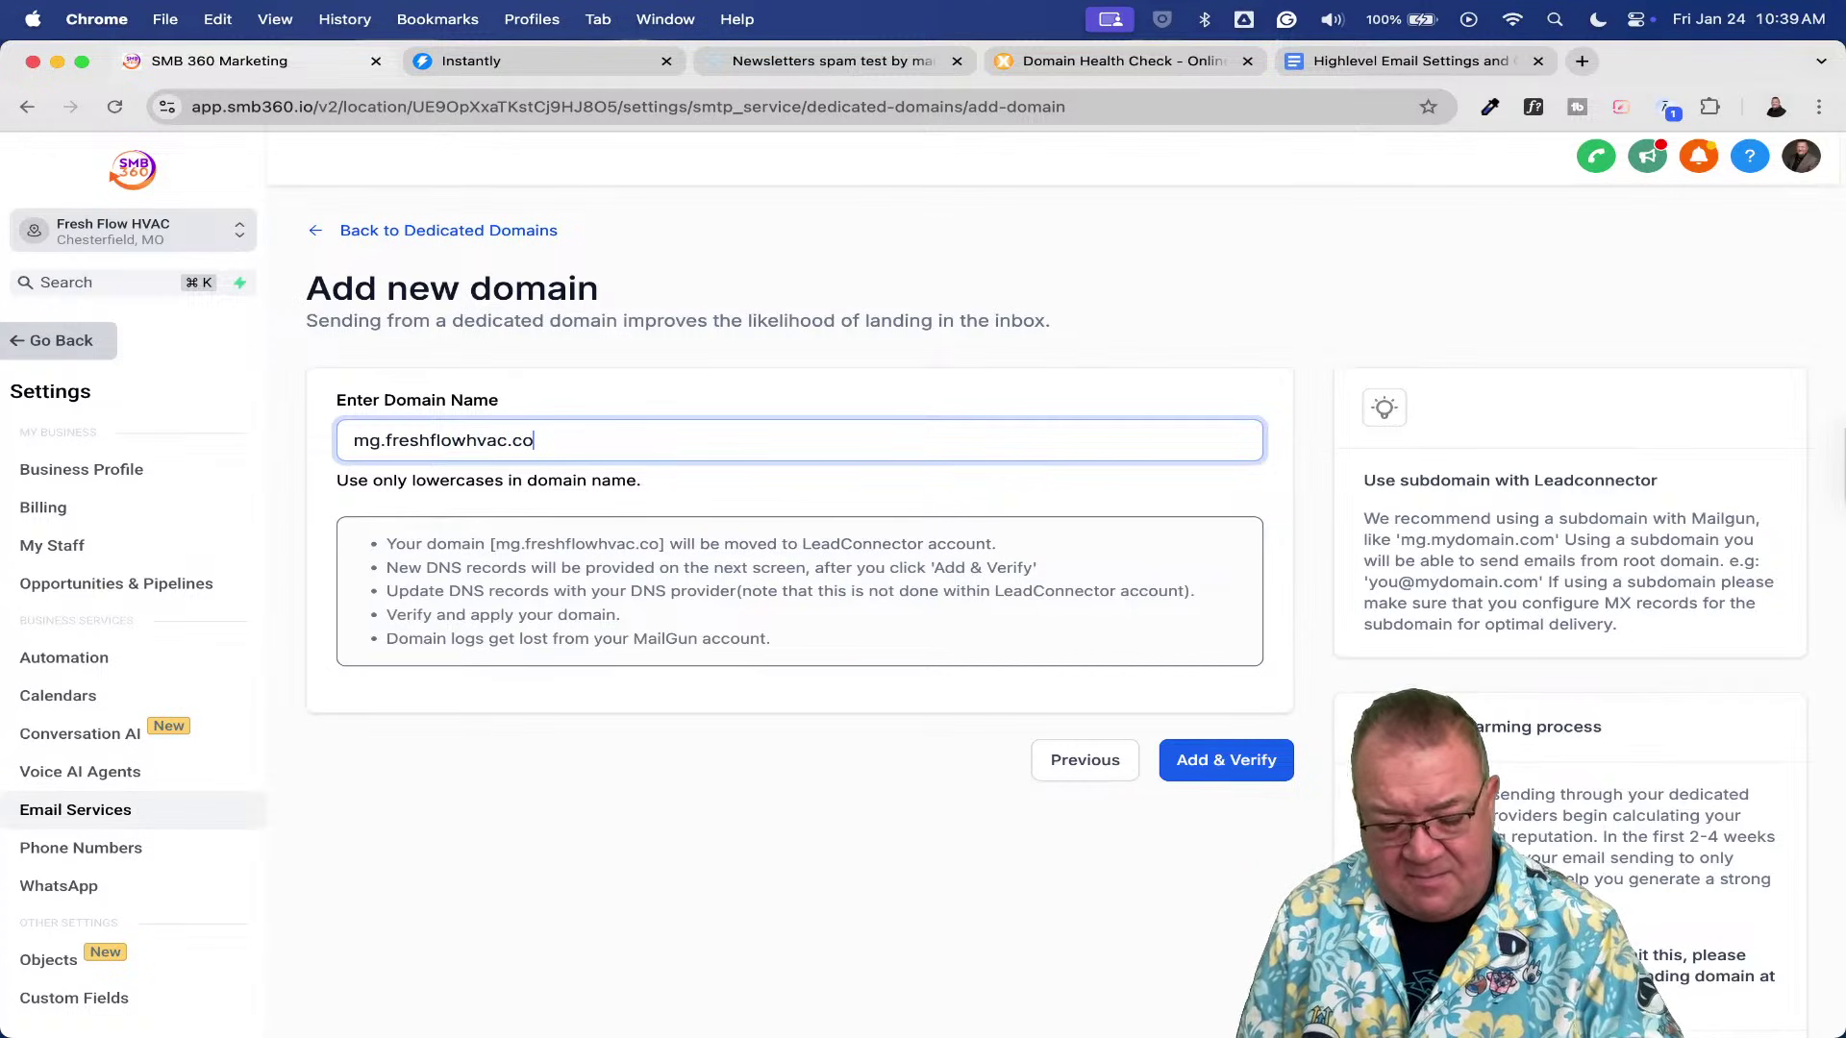
{"action": "type", "text": "m"}
{"action": "left_click", "coordinate": [1207, 758]}
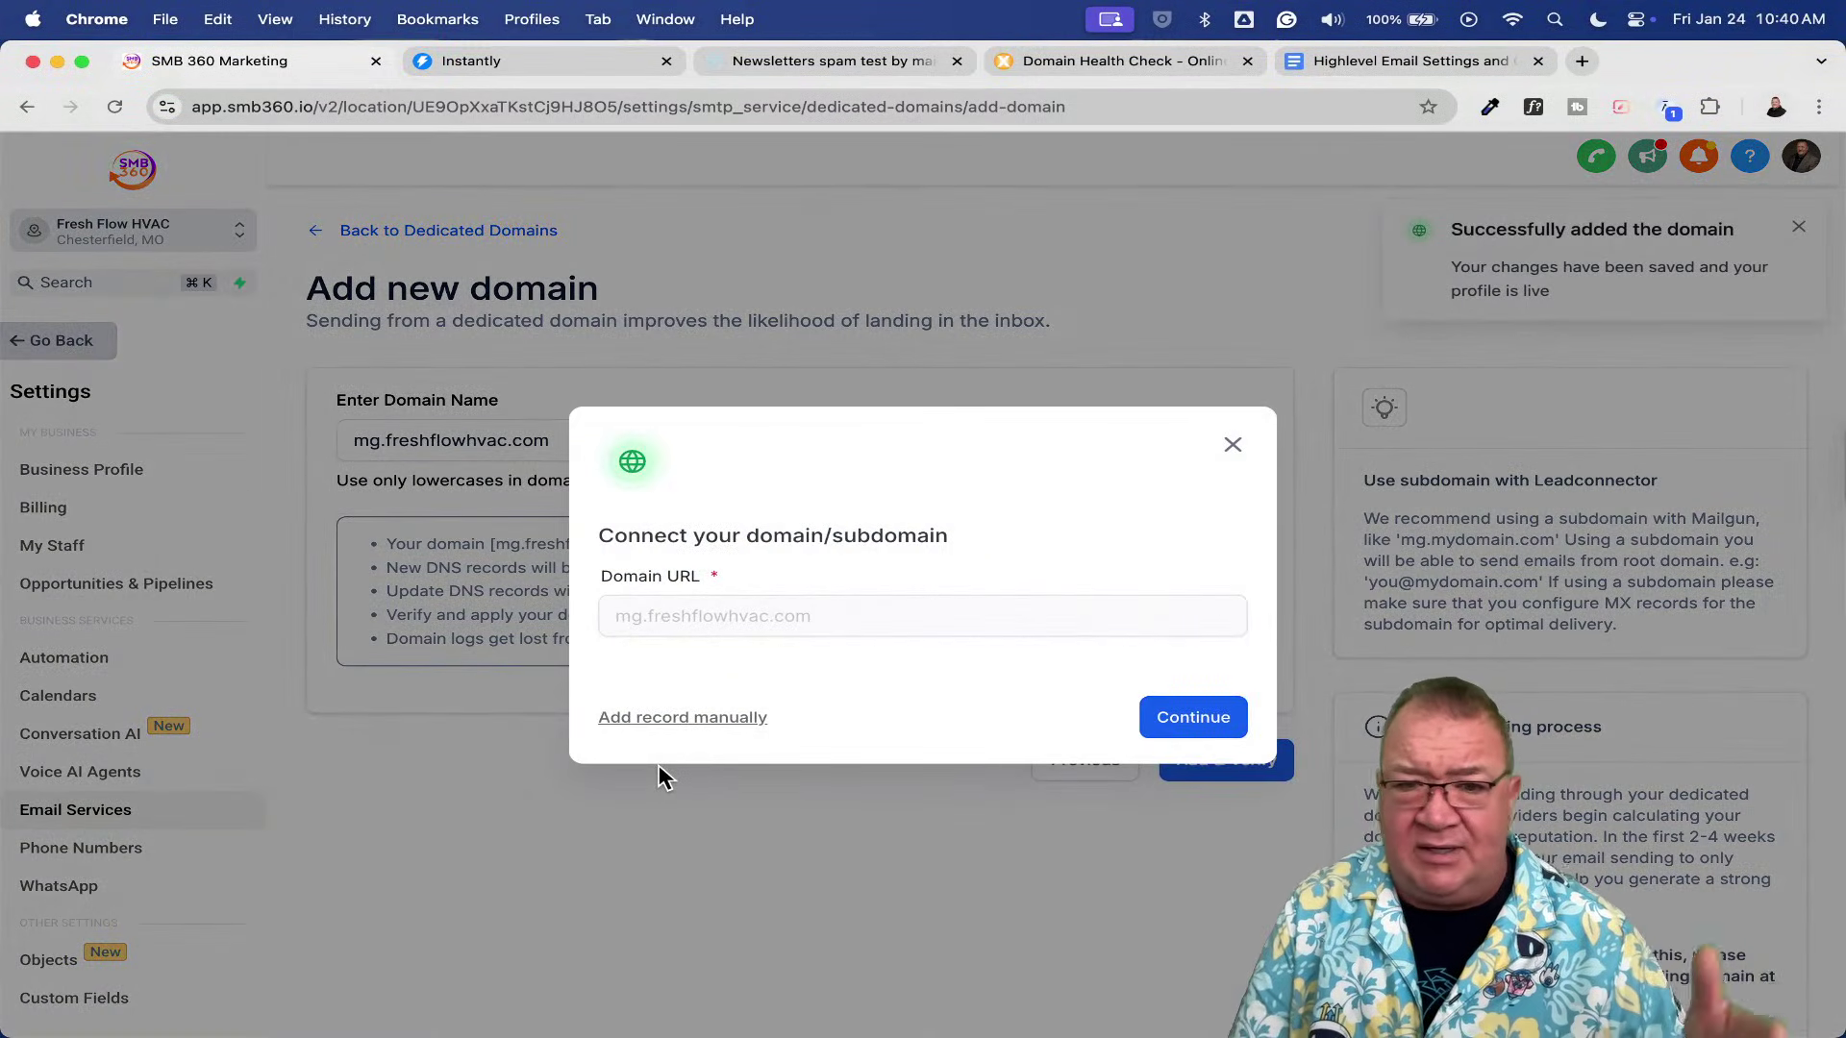
- Have Cloudflare detected as provider and authorize the mg.freshflowhvac.com DNS records there
{"action": "left_click", "coordinate": [1193, 719]}
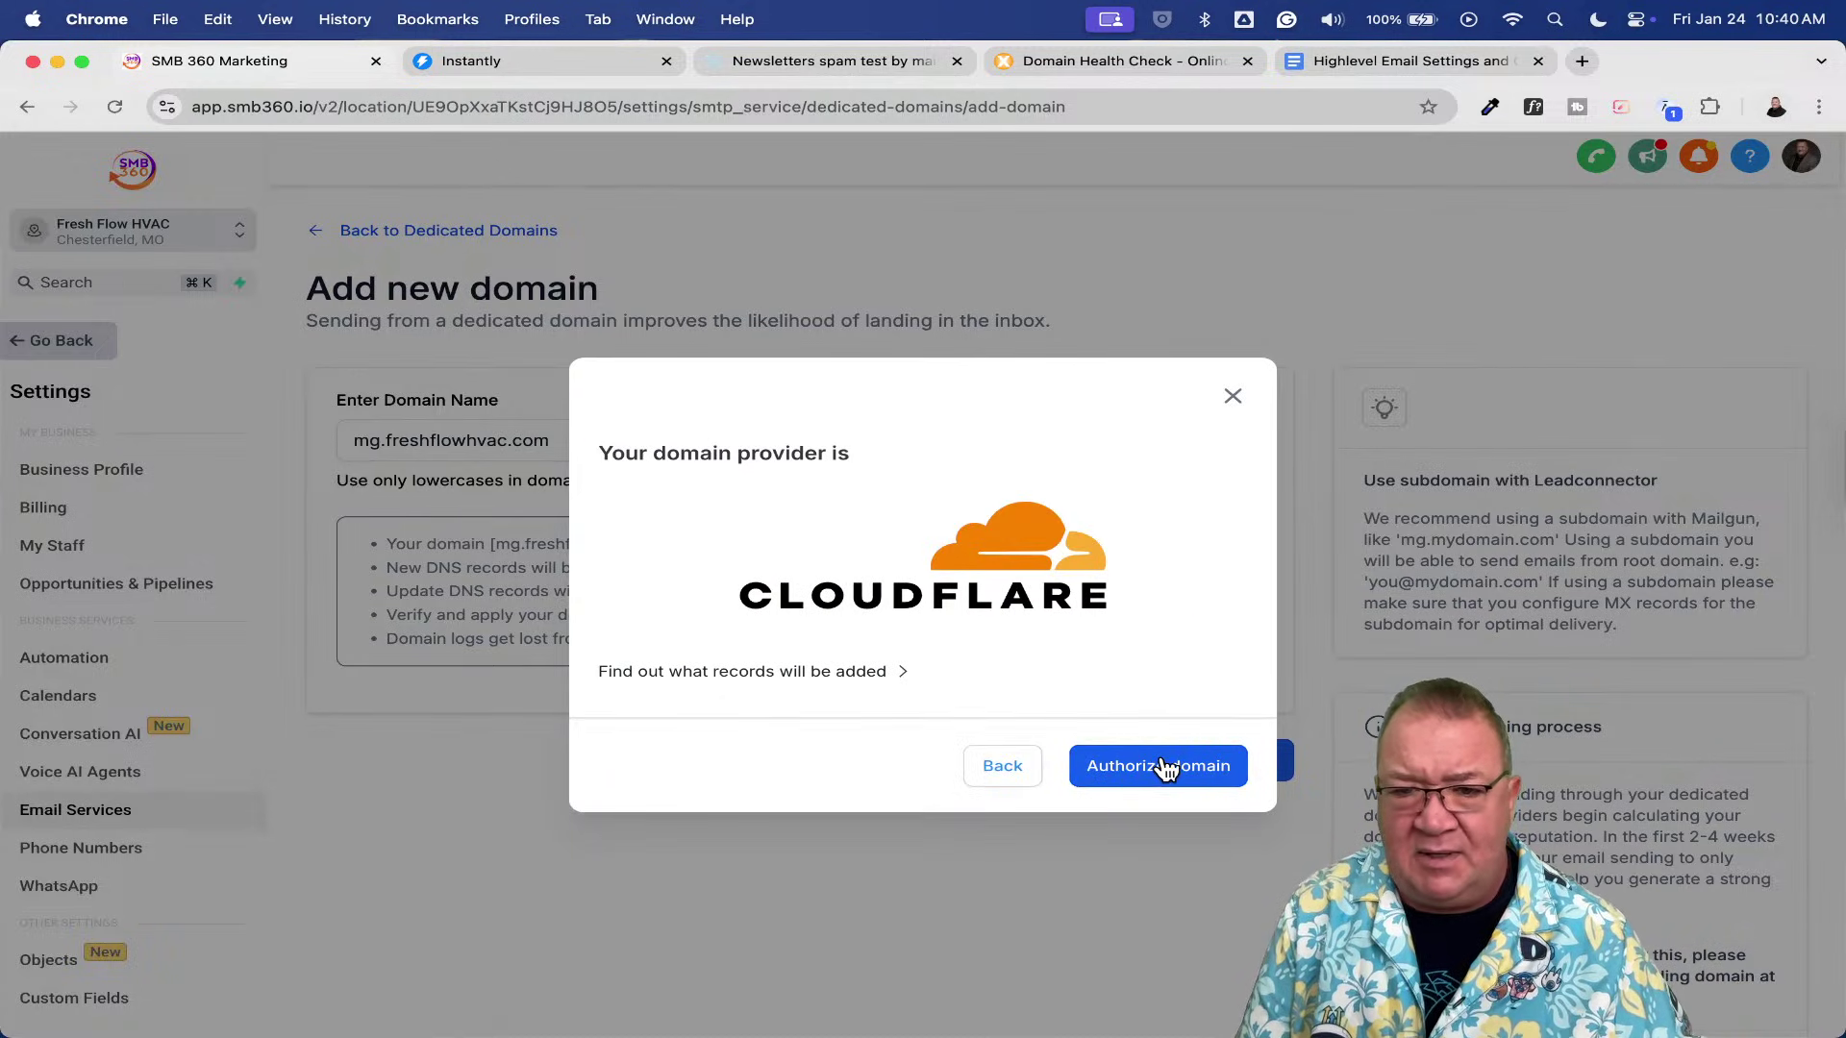
{"action": "left_click", "coordinate": [1163, 766]}
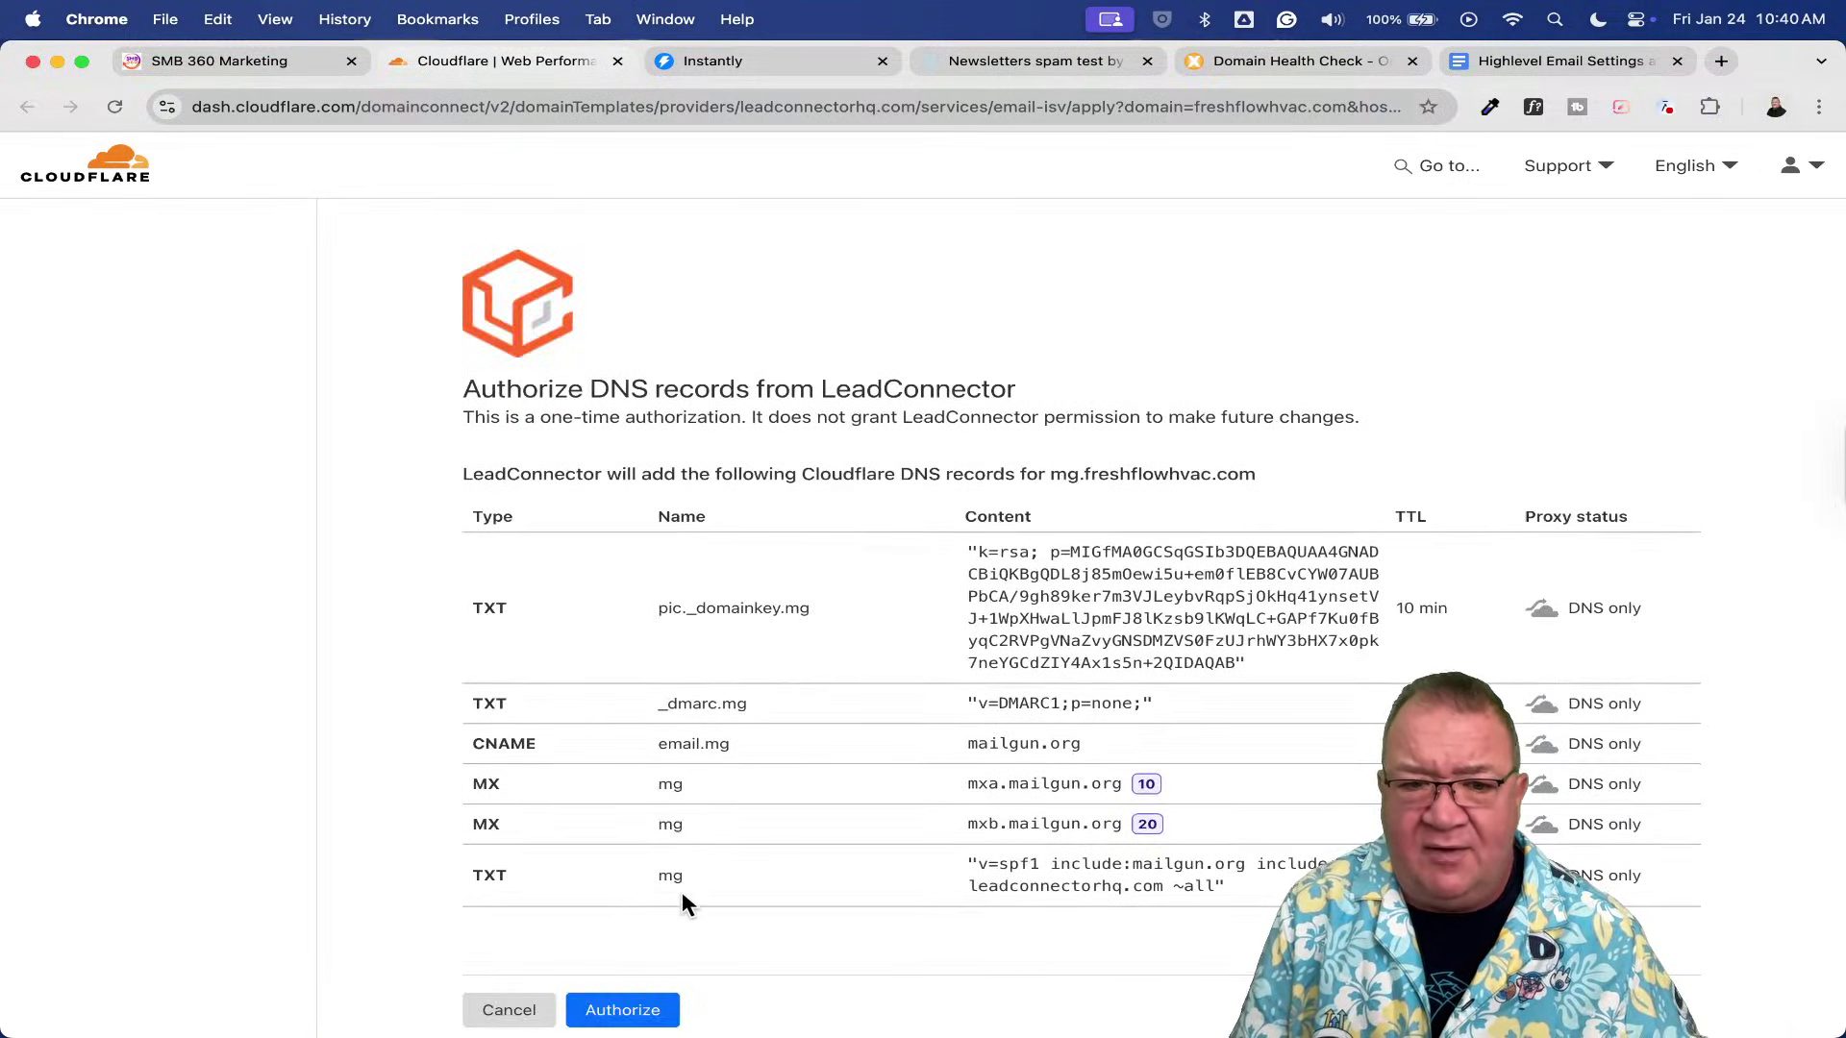
{"action": "left_click", "coordinate": [622, 1009]}
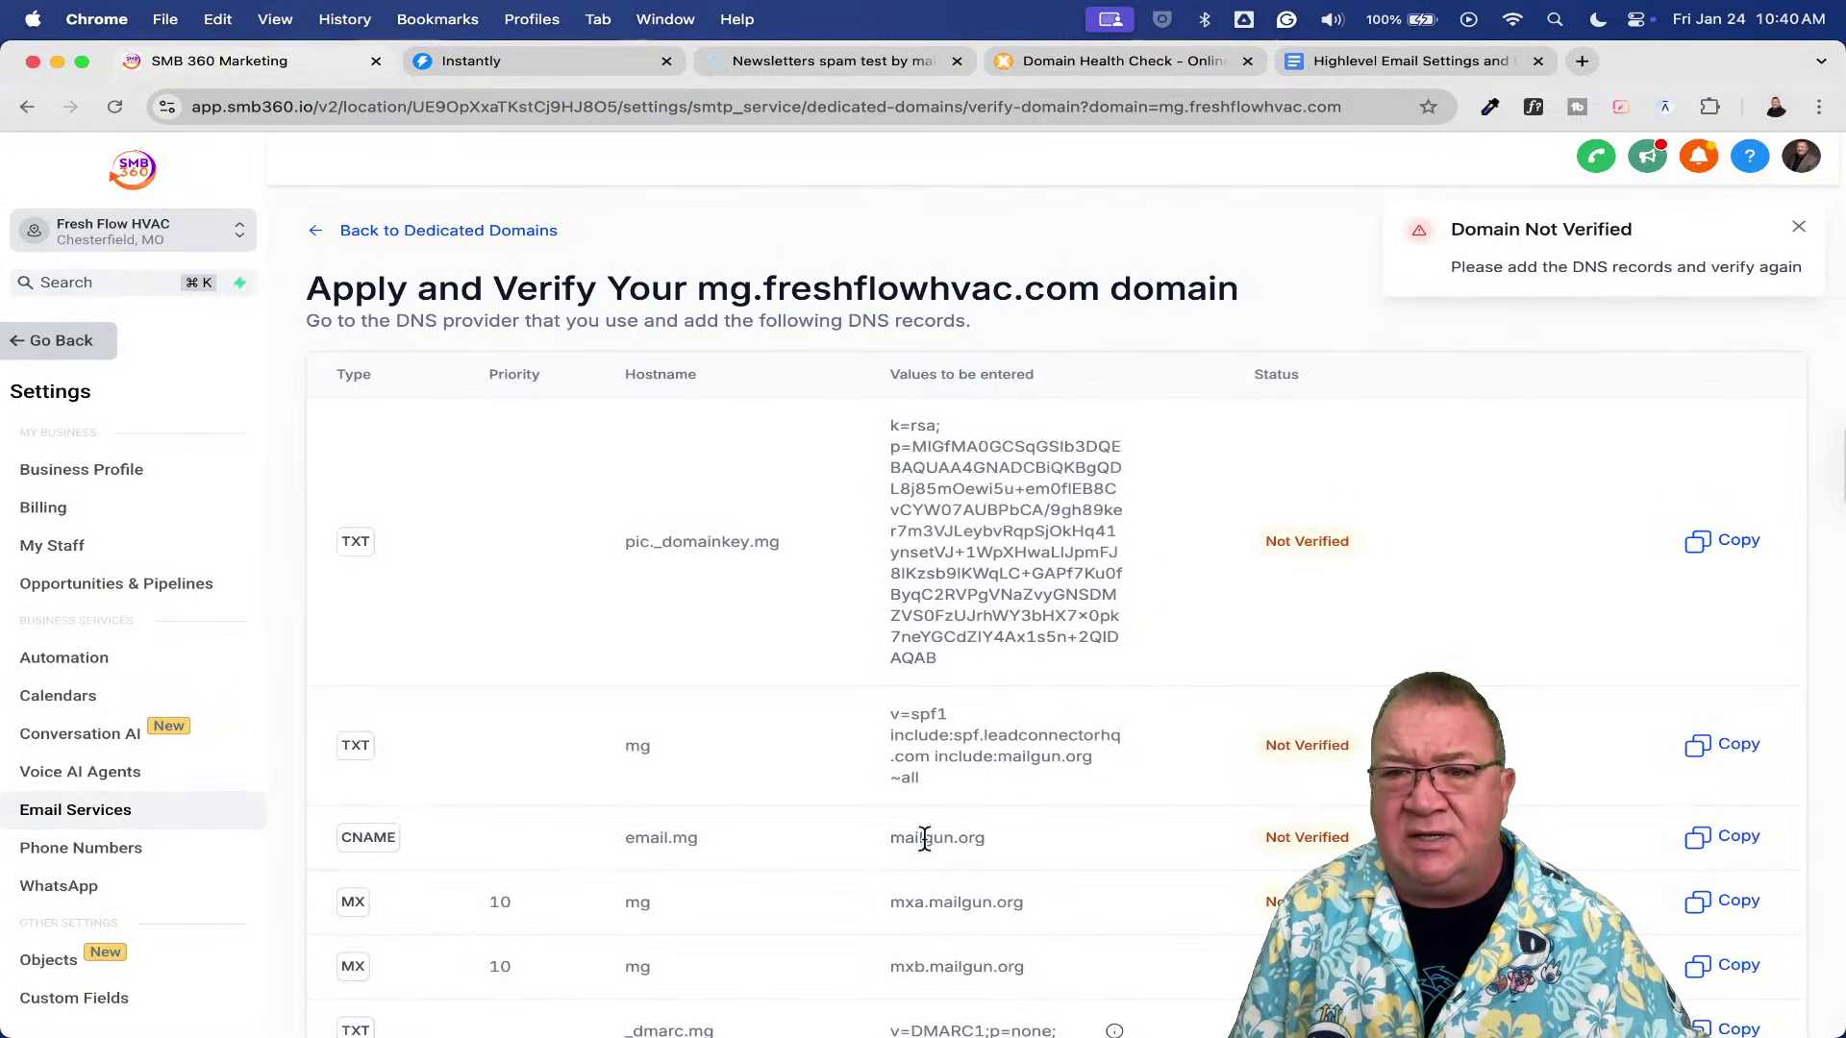
- Verify mg.freshflowhvac.com, leaving only DMARC verified, then return to the domains list
{"action": "scroll", "coordinate": [923, 839], "scroll_direction": "down", "scroll_amount": 3}
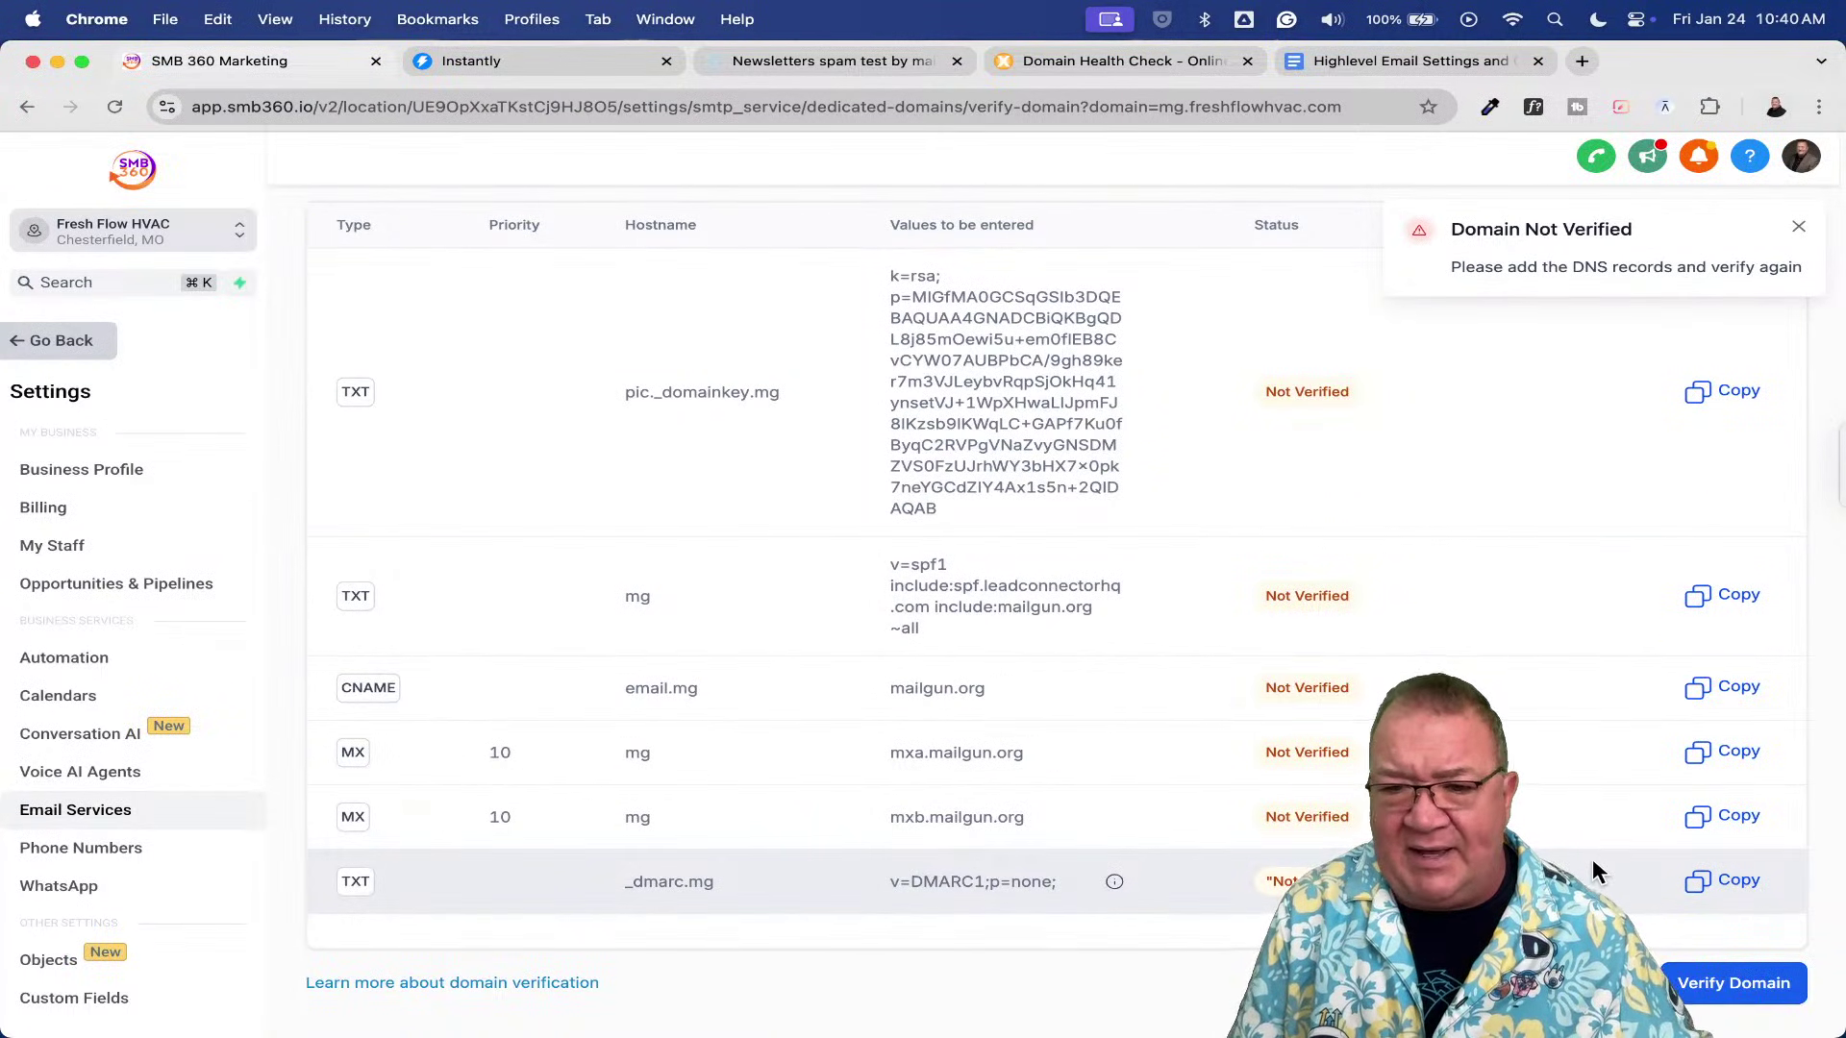
{"action": "left_click", "coordinate": [1731, 983]}
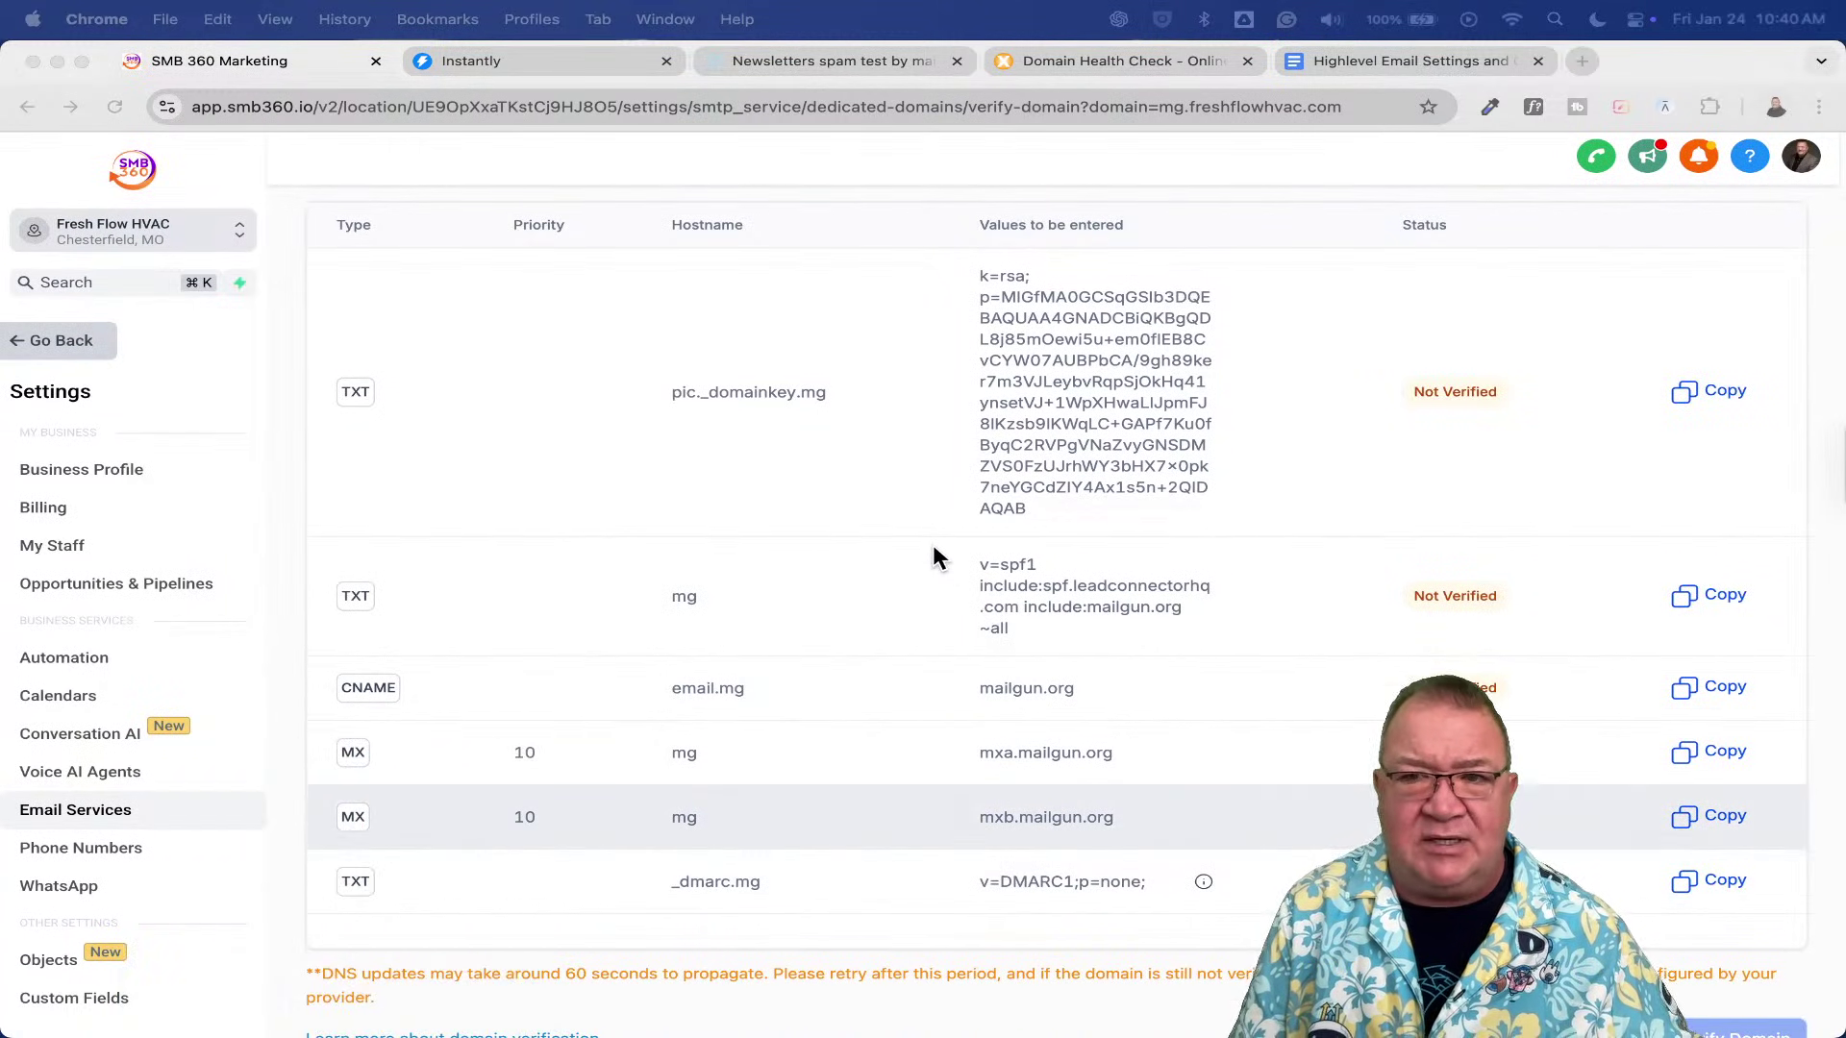
{"action": "left_click", "coordinate": [933, 546]}
{"action": "scroll", "coordinate": [923, 544], "scroll_direction": "up", "scroll_amount": 3}
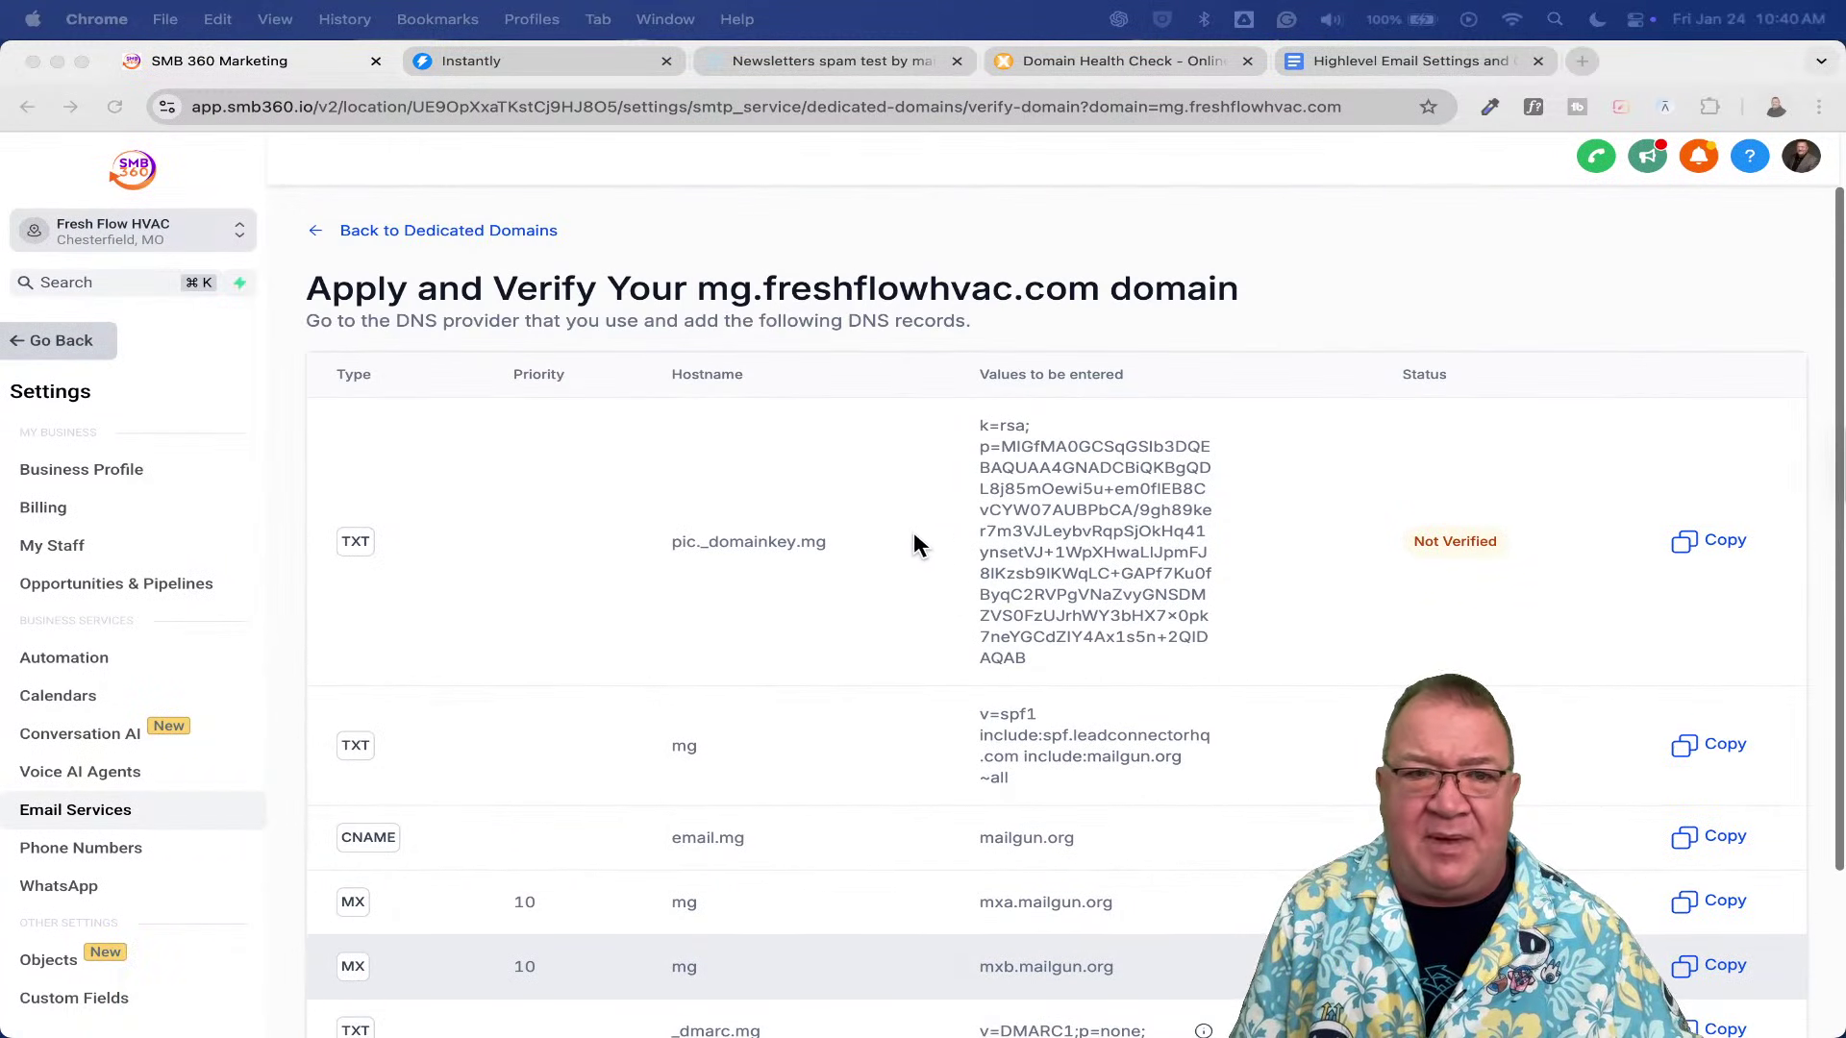
{"action": "left_click", "coordinate": [383, 232]}
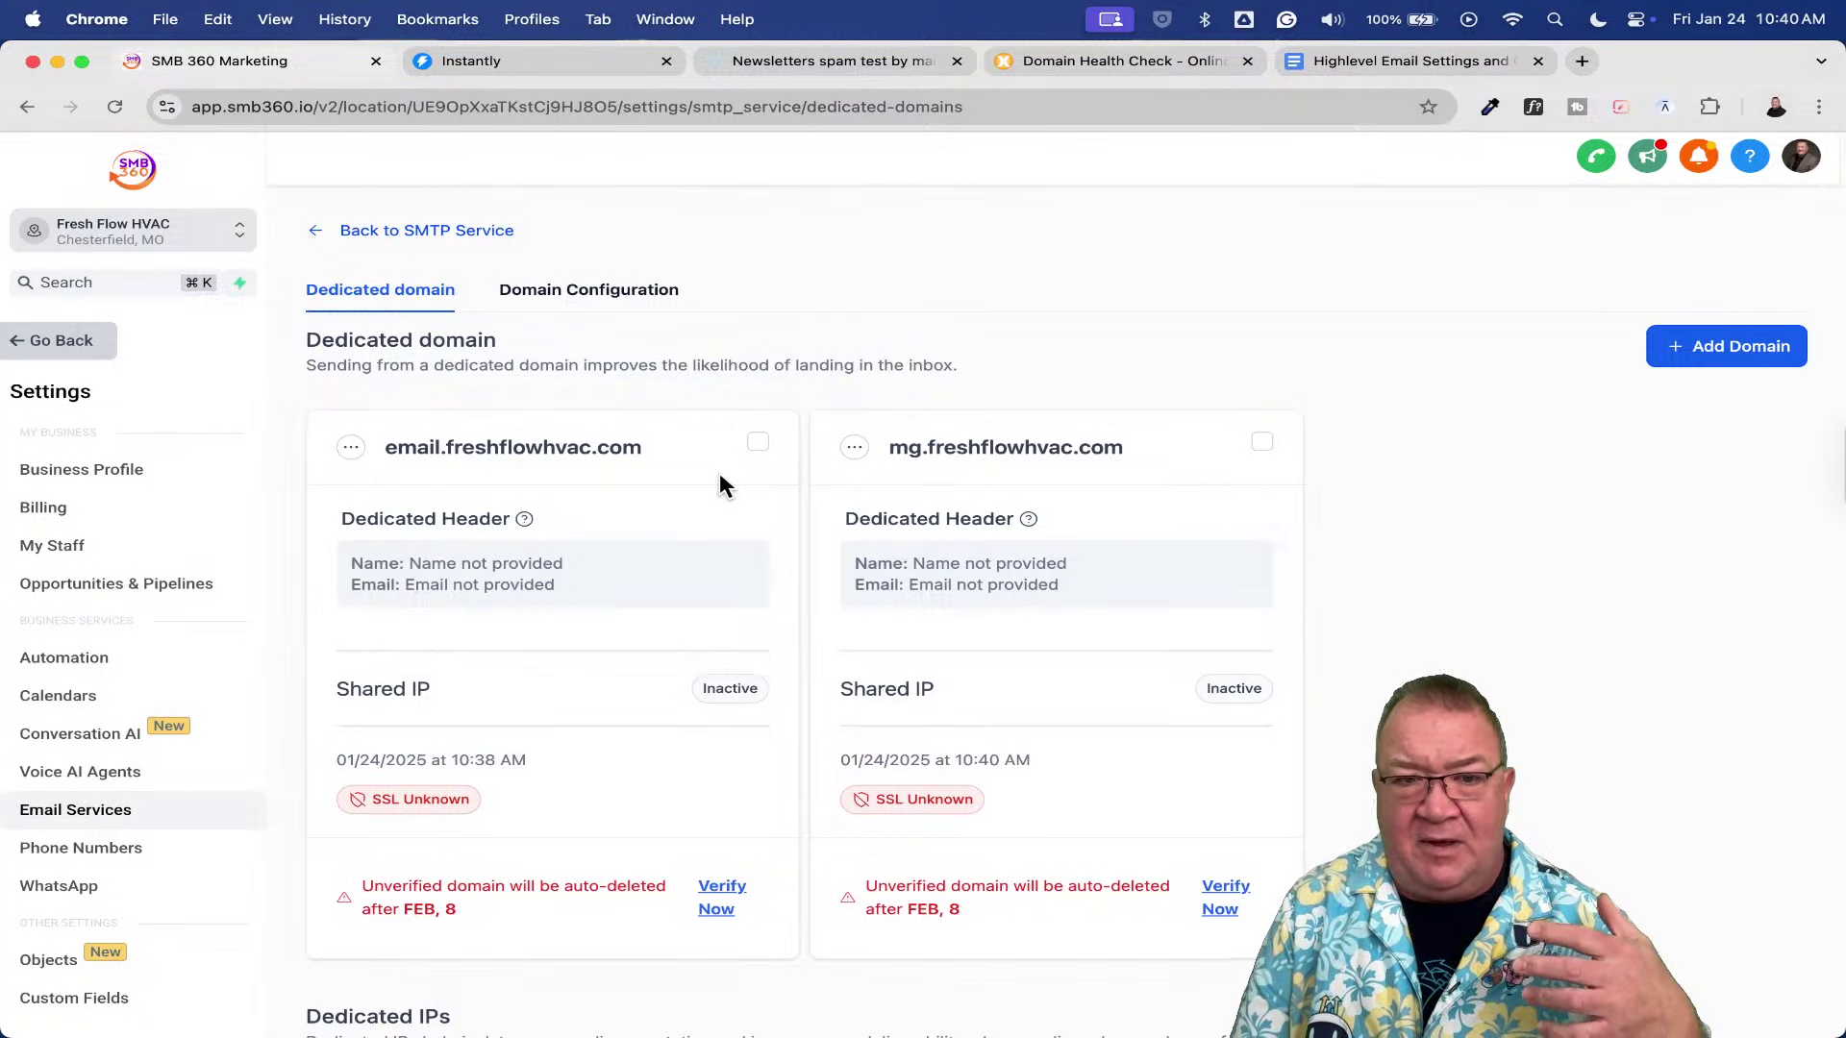
- Run Verify Domain on email.freshflowhvac.com's records, dismissing the not-verified notice, then go to Contacts
{"action": "left_click", "coordinate": [719, 885]}
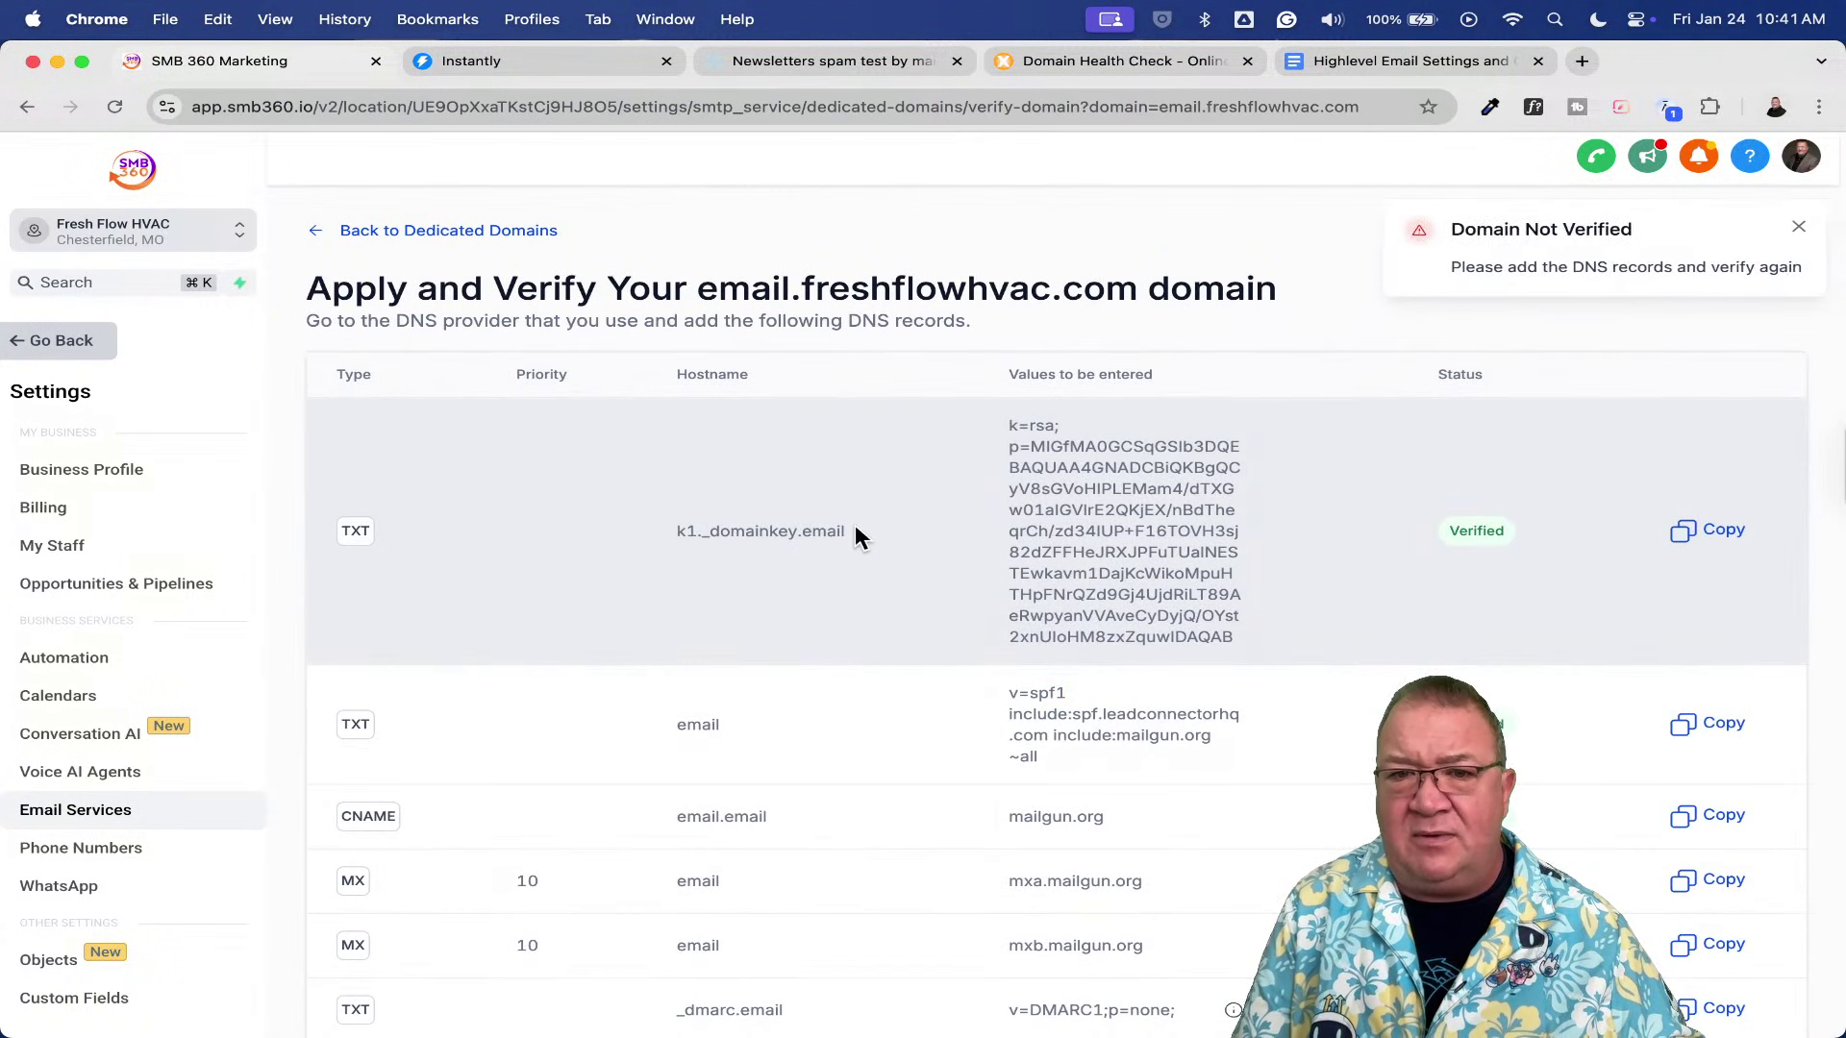
{"action": "left_click", "coordinate": [1798, 232]}
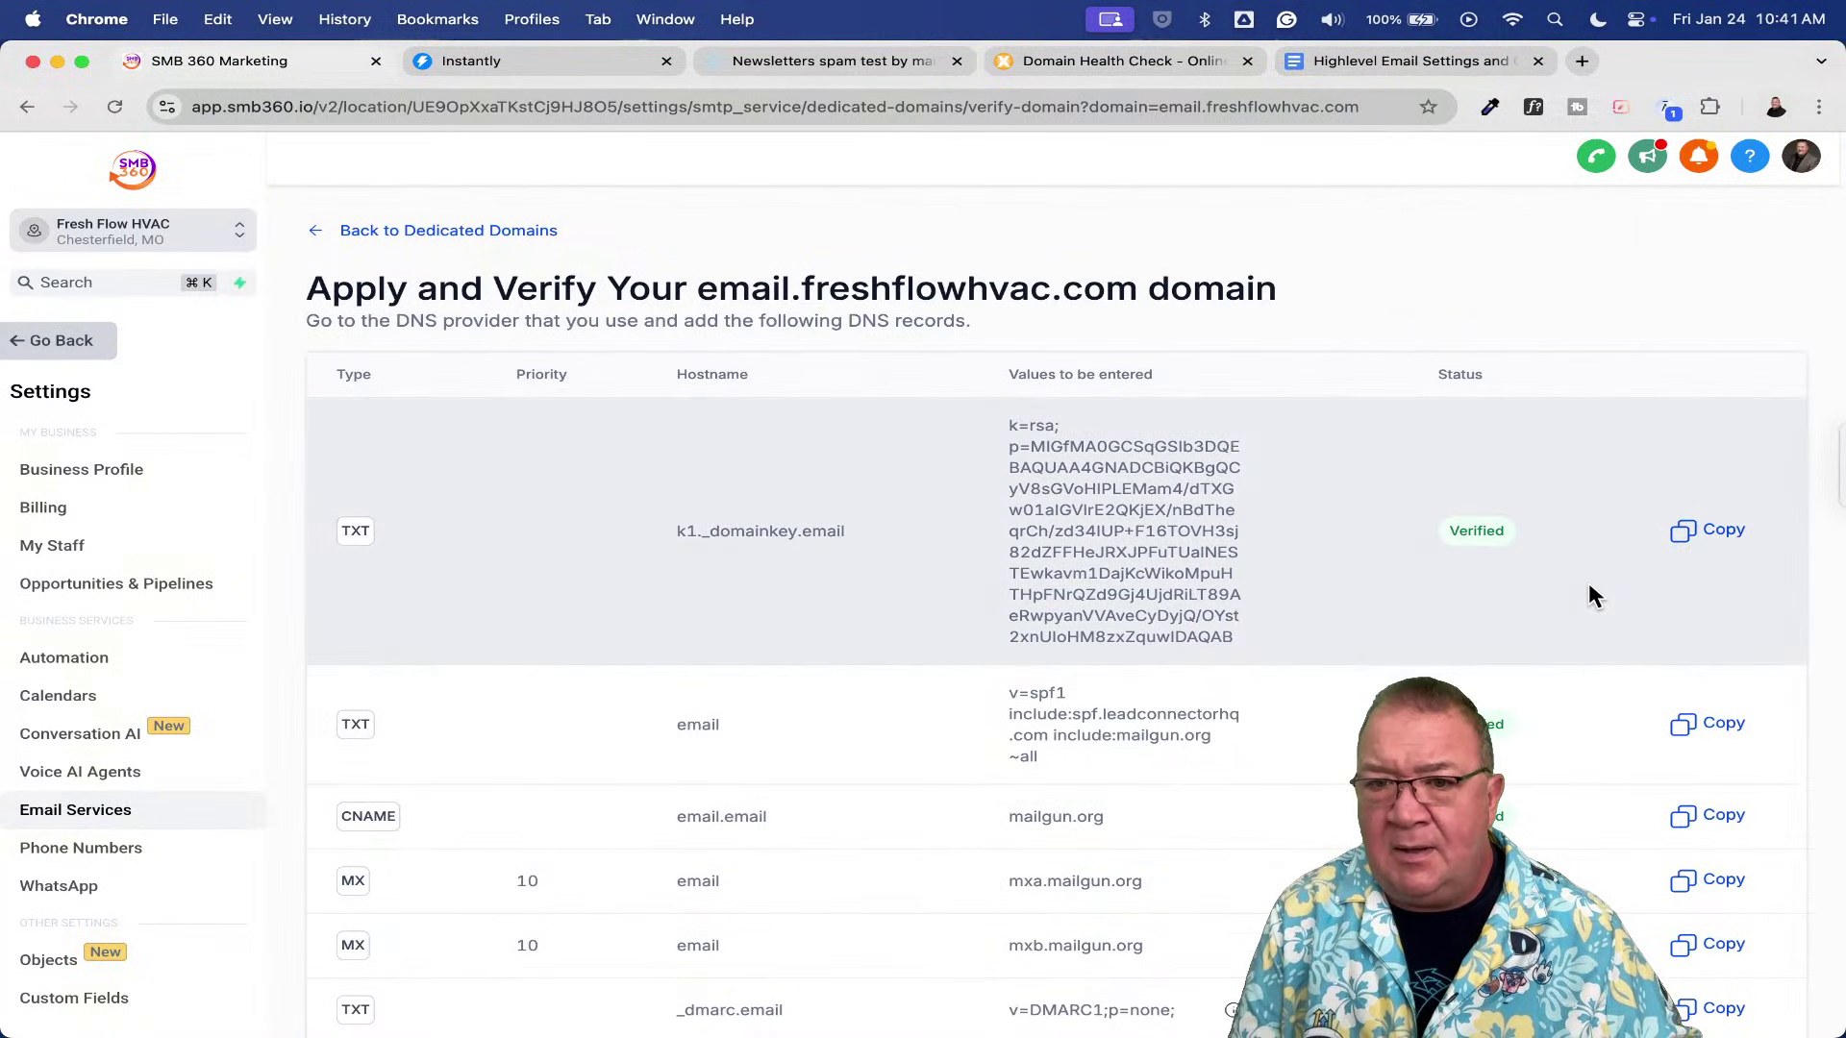
{"action": "scroll", "coordinate": [1589, 583], "scroll_direction": "down", "scroll_amount": 2}
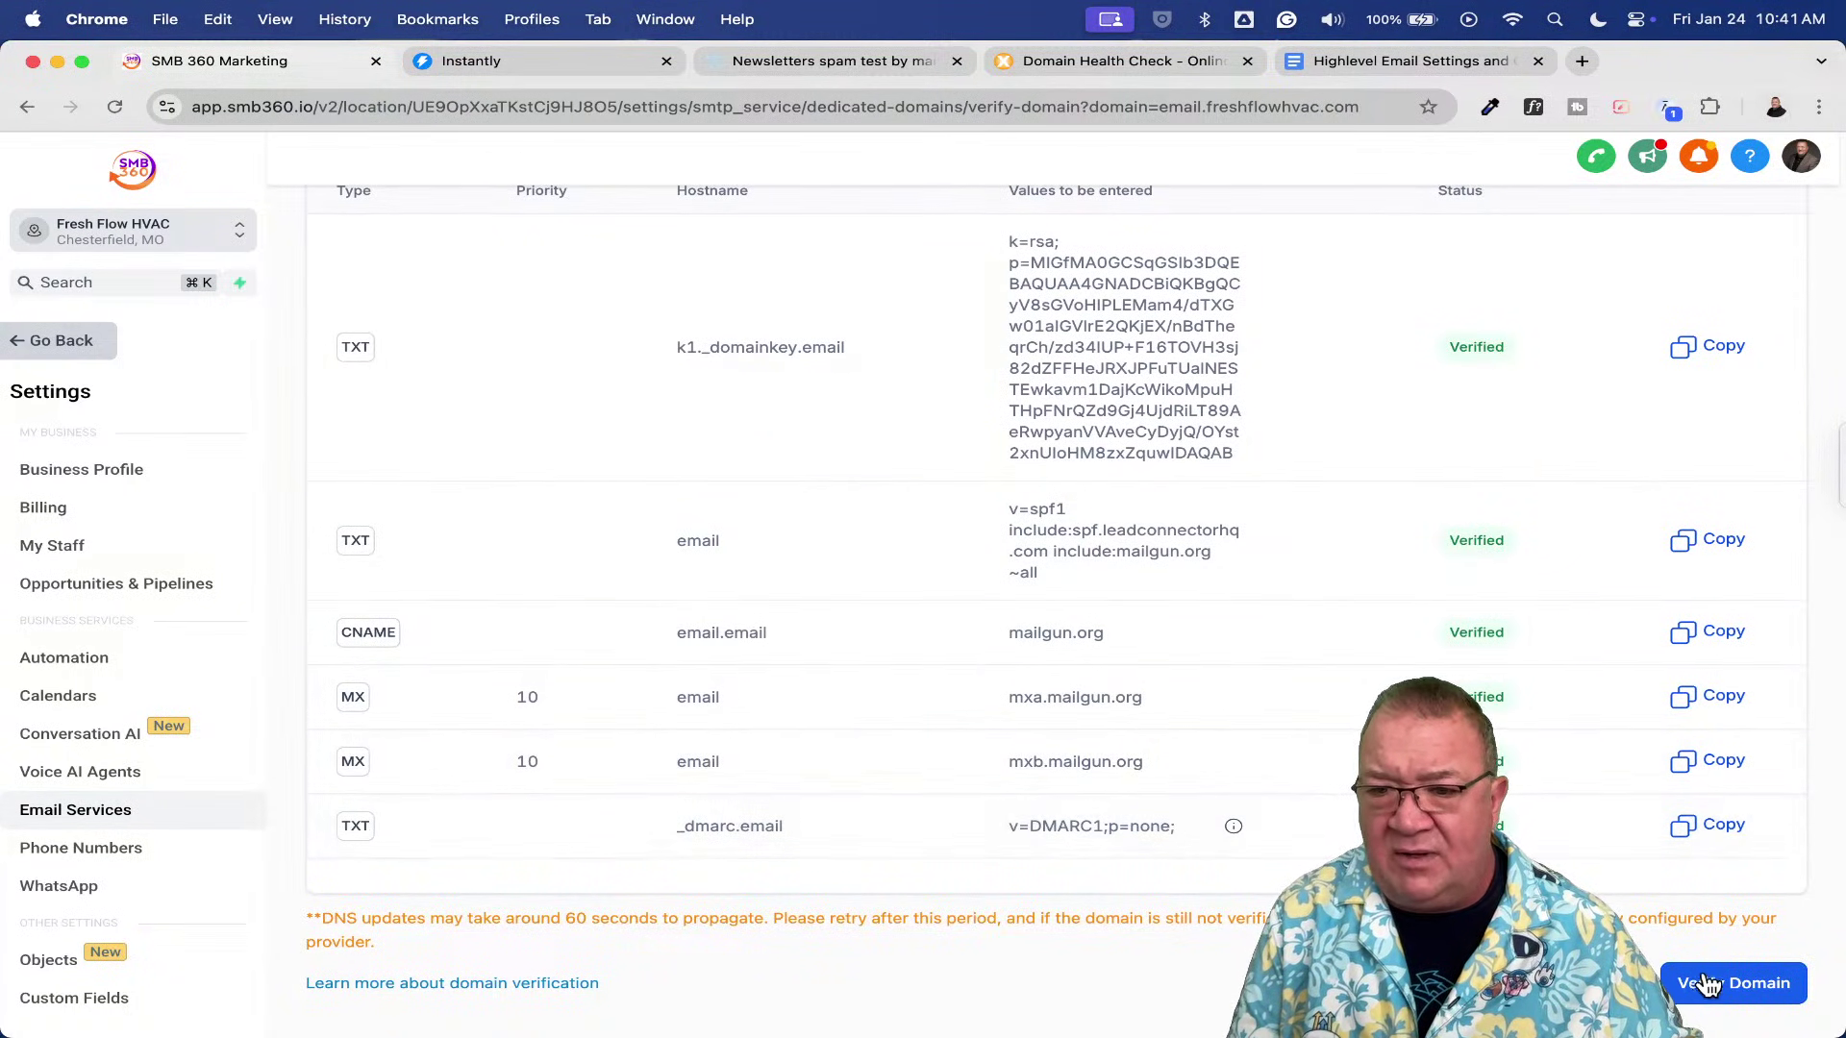
{"action": "left_click", "coordinate": [1716, 983]}
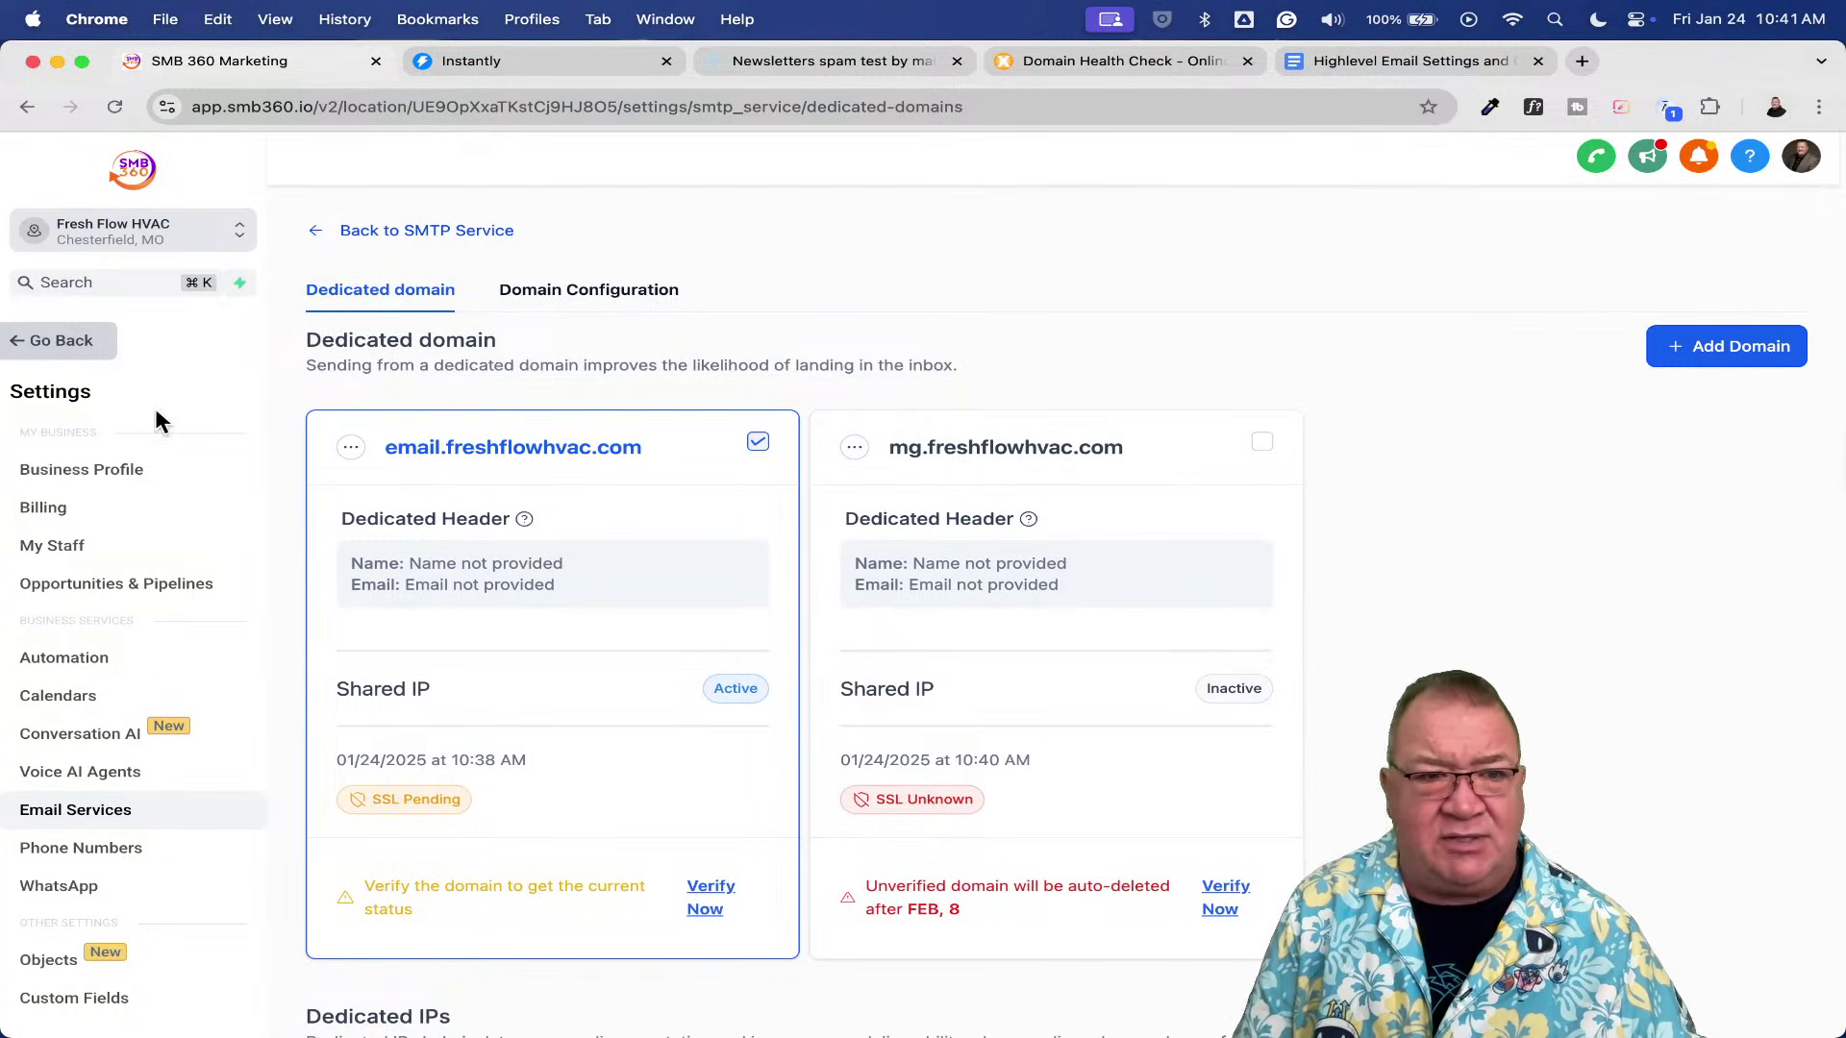
{"action": "left_click", "coordinate": [60, 342]}
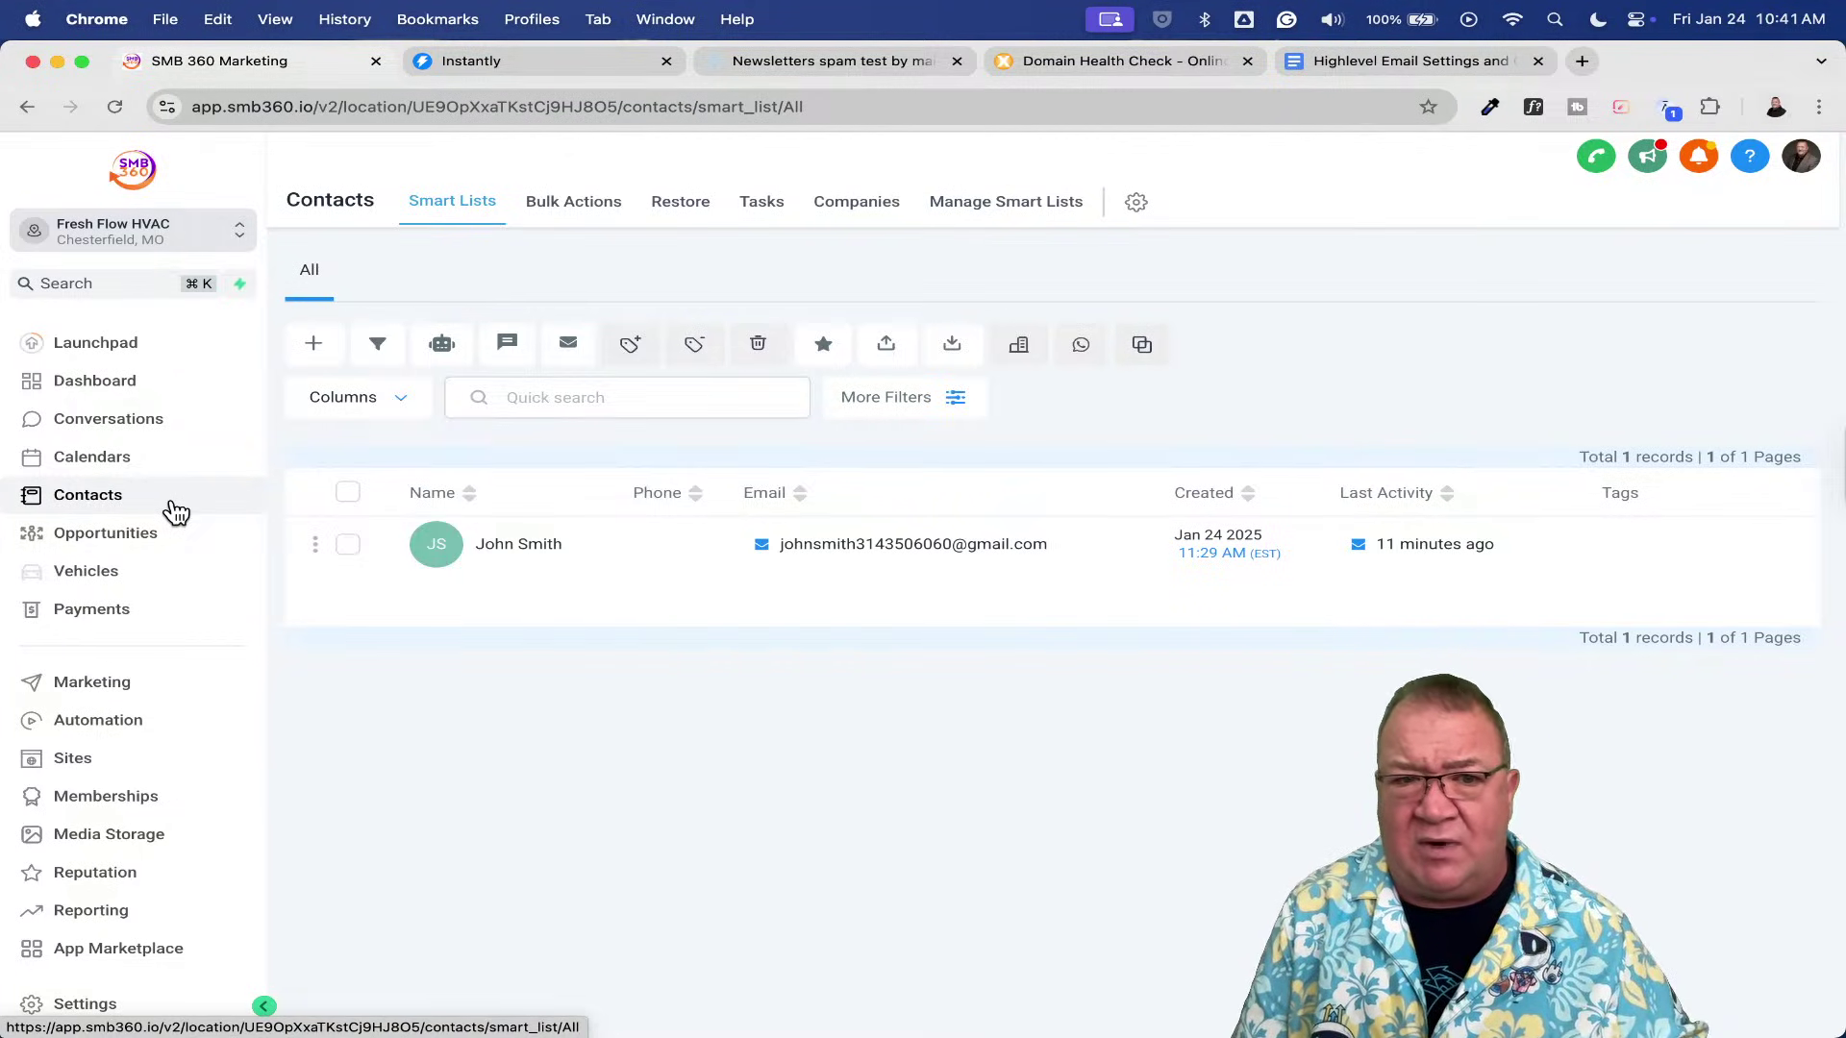
- Select the single contact and open the Send Email compose form
{"action": "left_click", "coordinate": [347, 544]}
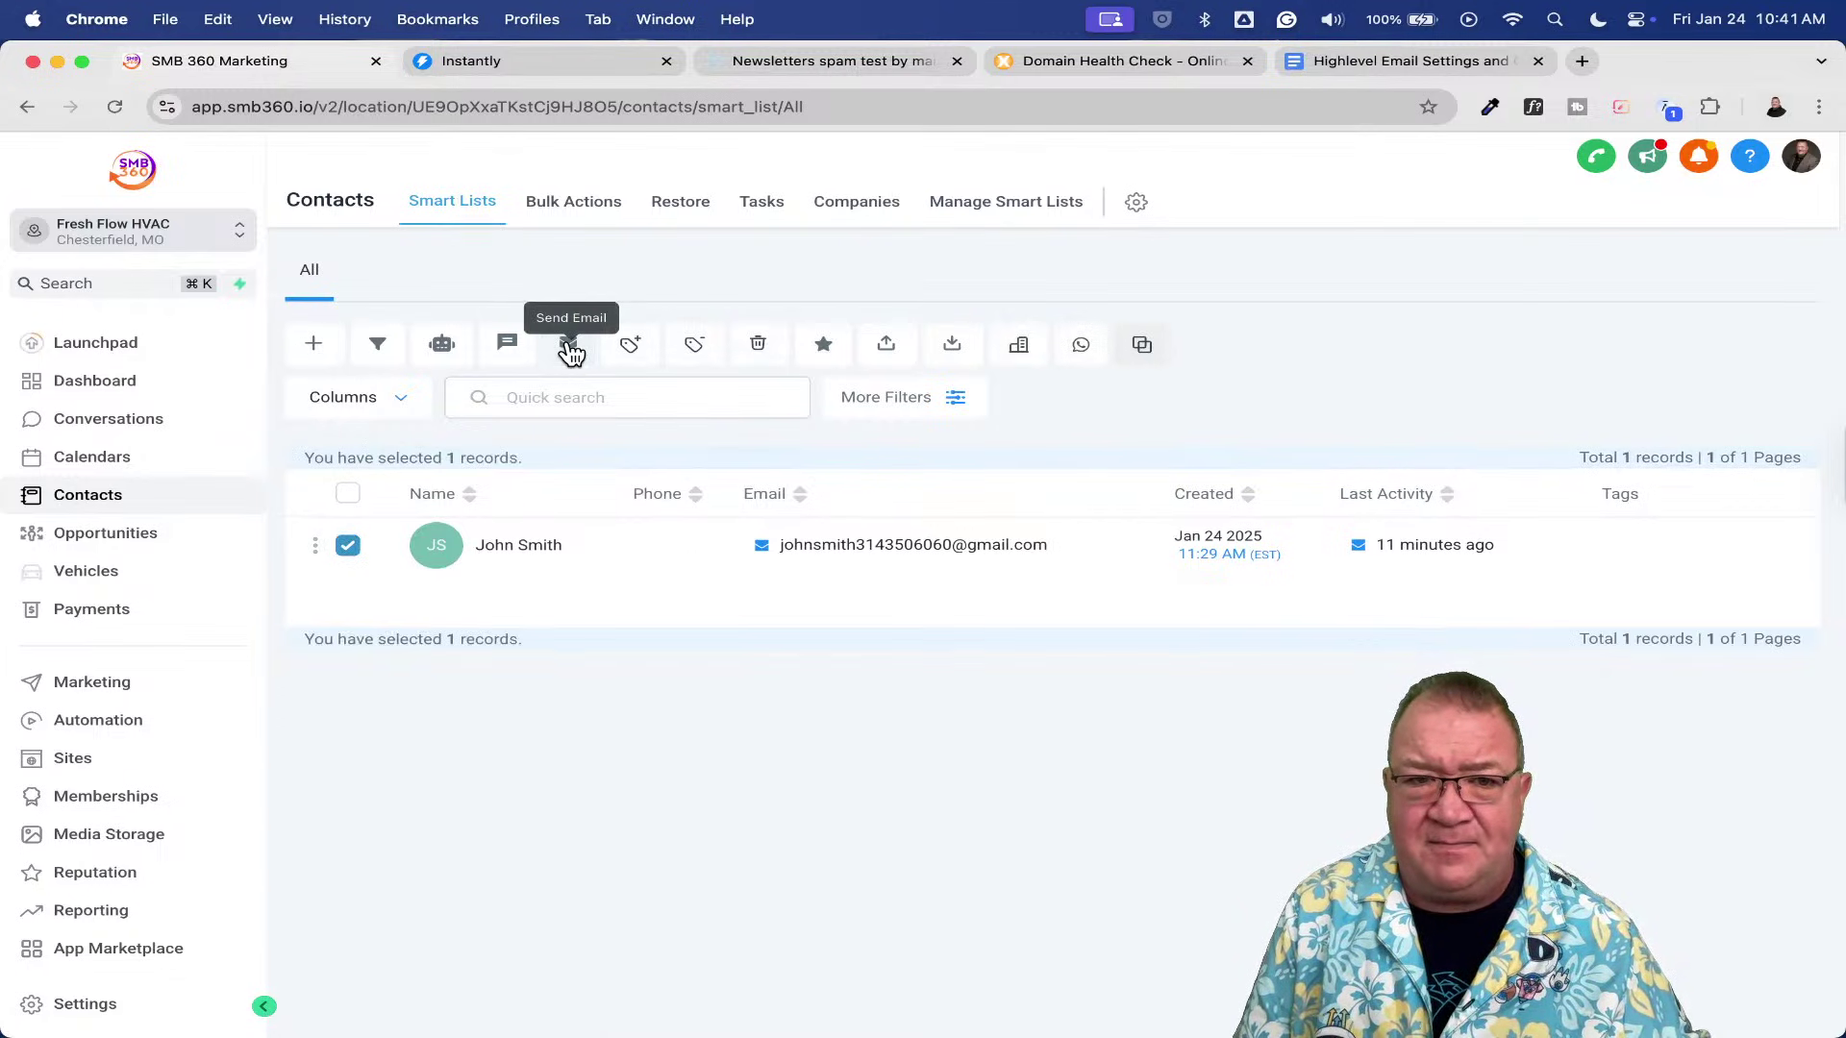
{"action": "left_click", "coordinate": [570, 348]}
{"action": "left_click", "coordinate": [1179, 546]}
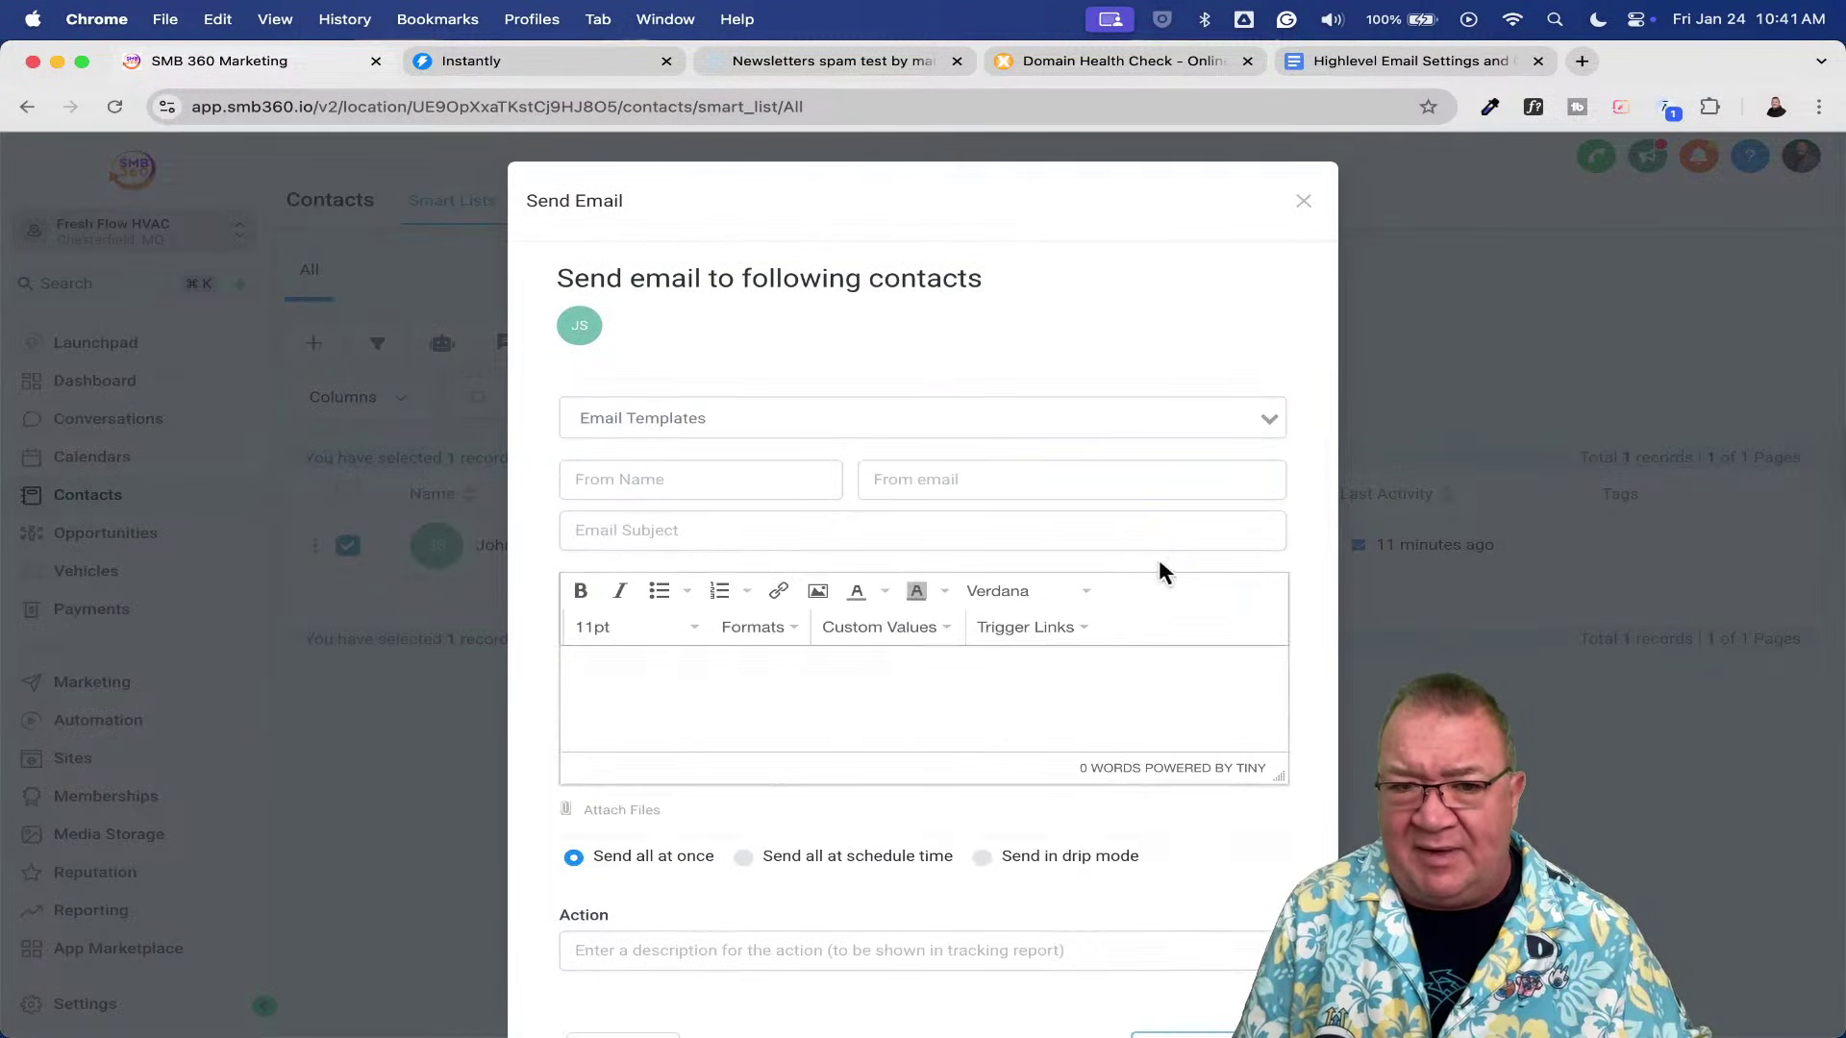
- Send subject 'Test 2 with Ray', body 'testing', action 'test', and dismiss the confirmation
{"action": "left_click", "coordinate": [705, 529]}
{"action": "type", "text": "Te"}
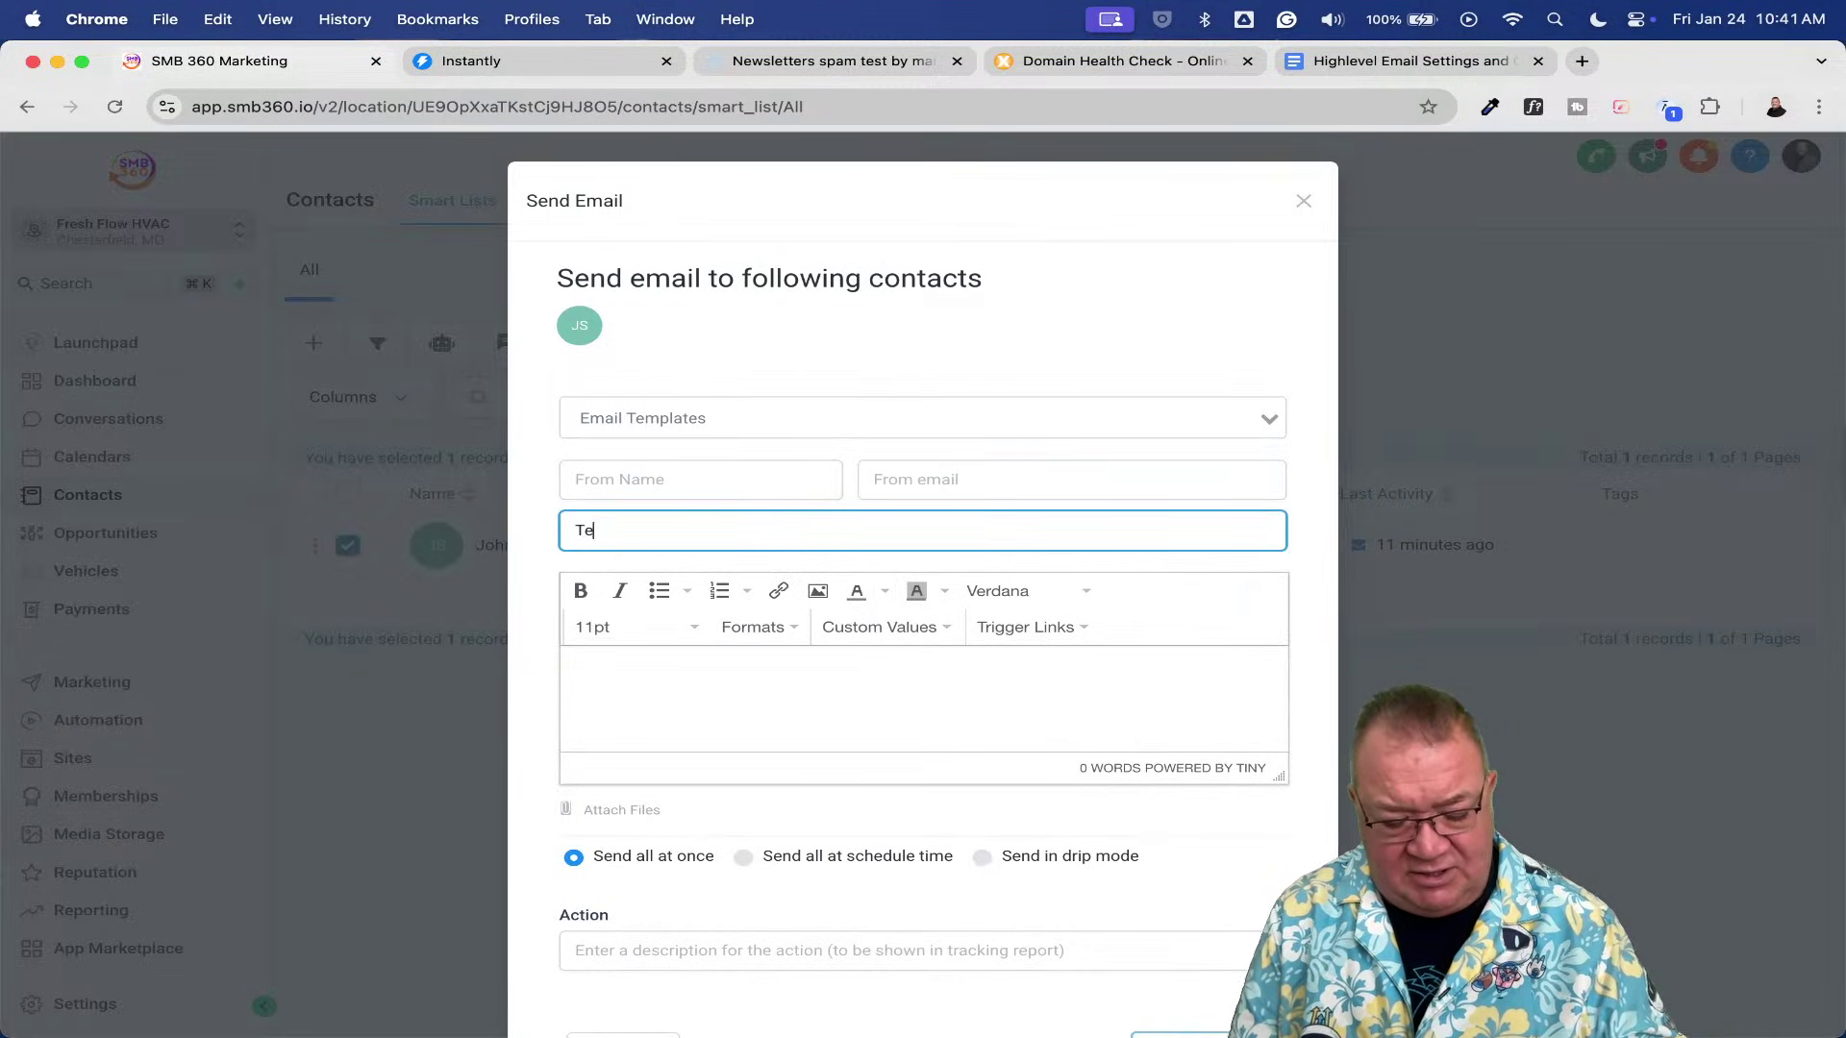
{"action": "type", "text": "st 2 with Ray"}
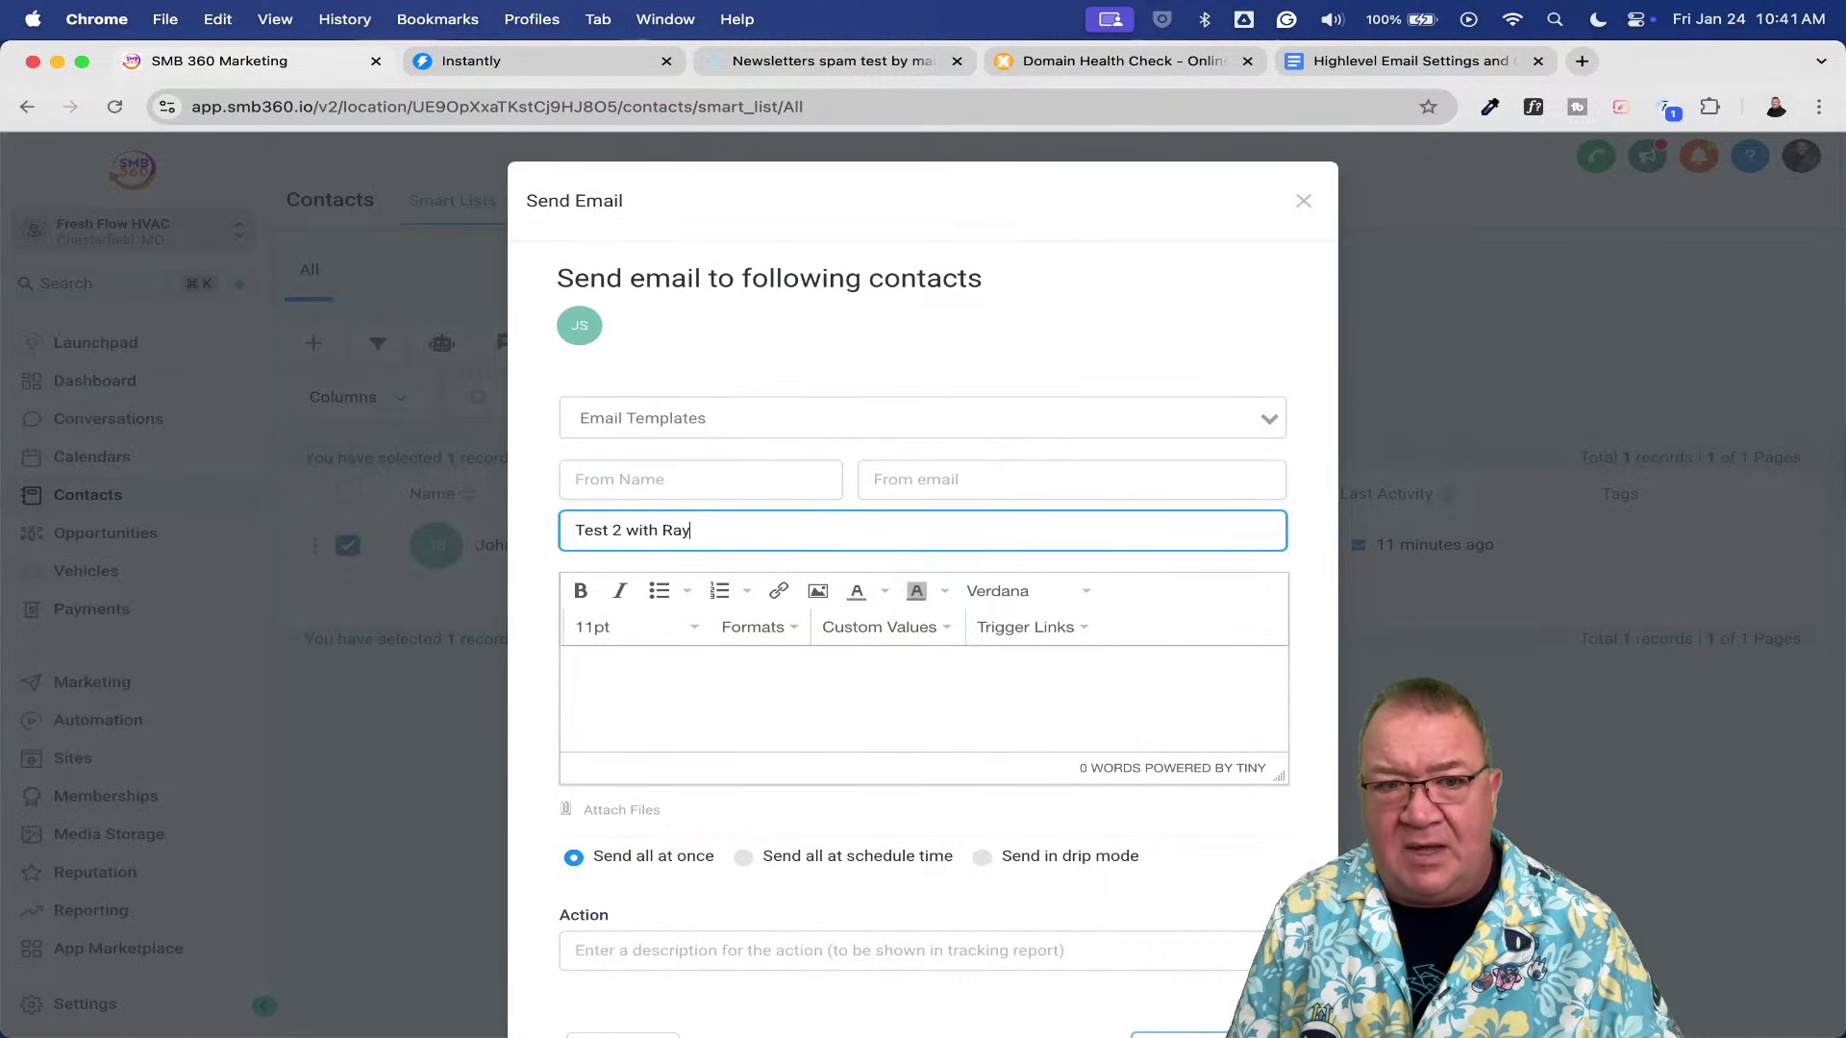
{"action": "left_click", "coordinate": [577, 670]}
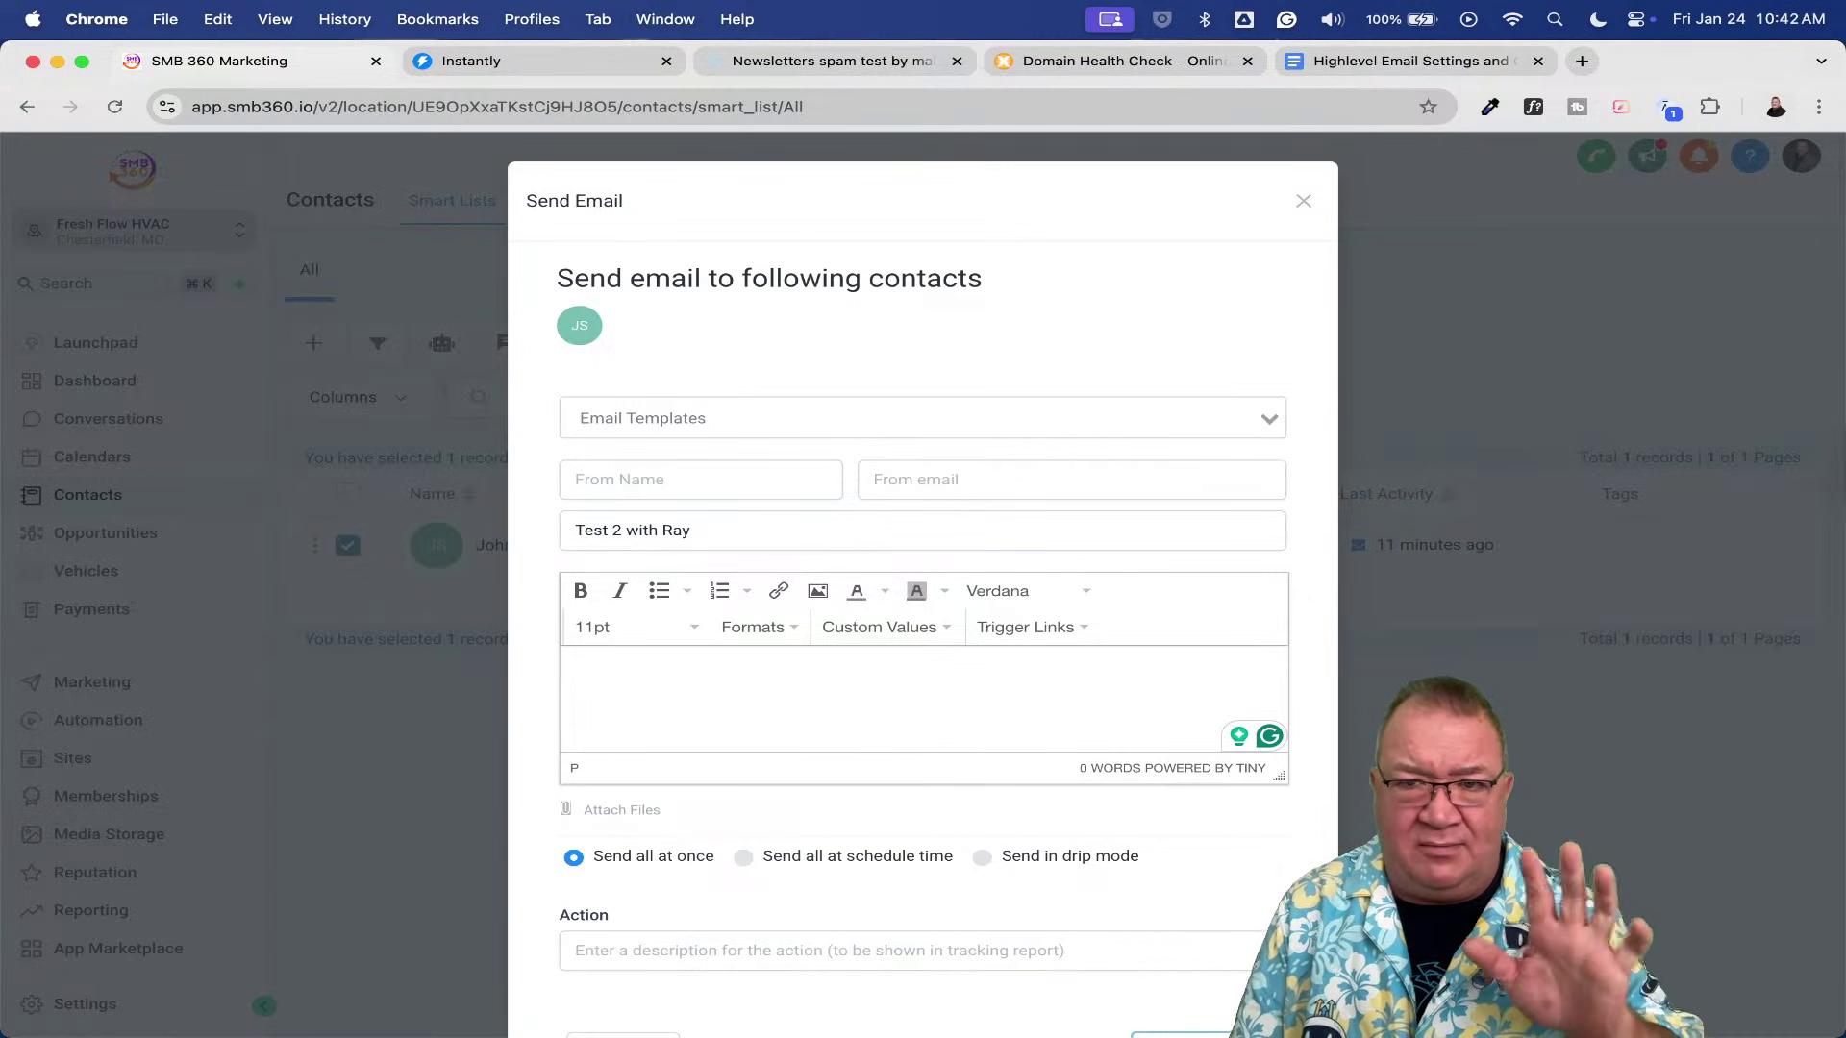
{"action": "type", "text": "test"}
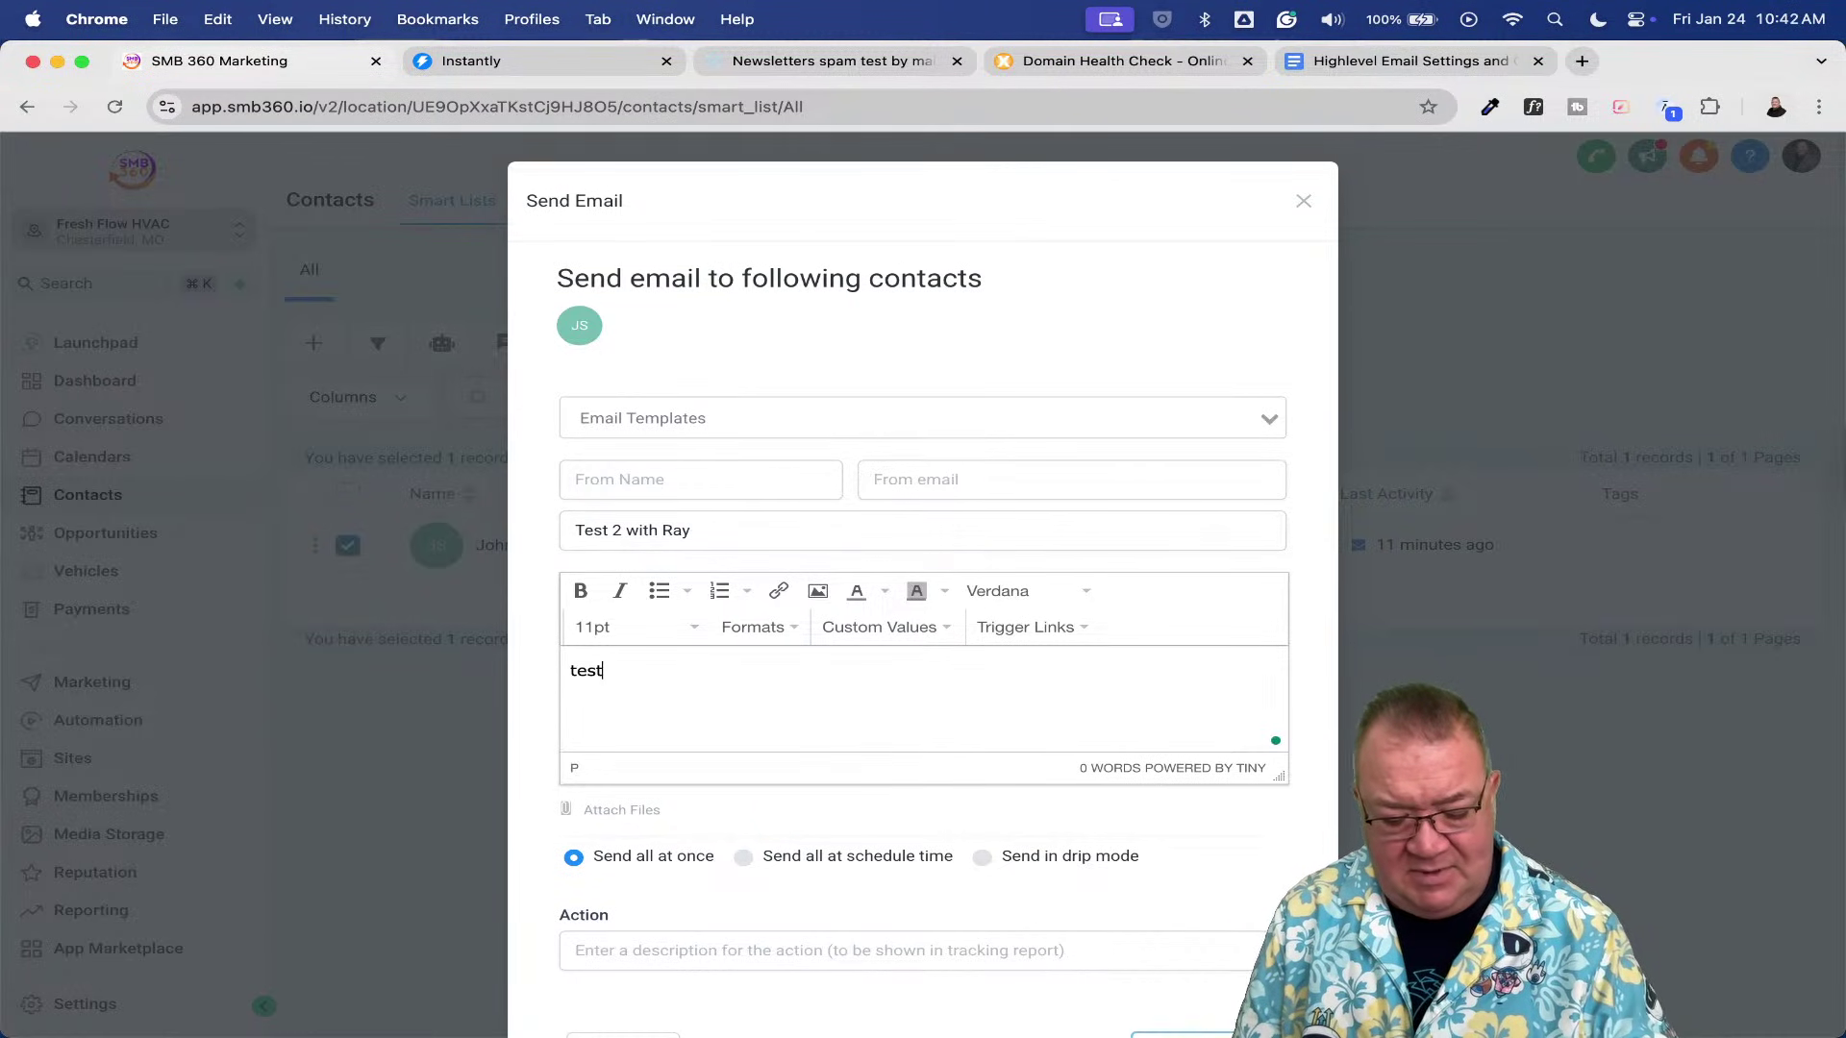
{"action": "type", "text": "ing"}
{"action": "scroll", "coordinate": [914, 647], "scroll_direction": "down", "scroll_amount": 2}
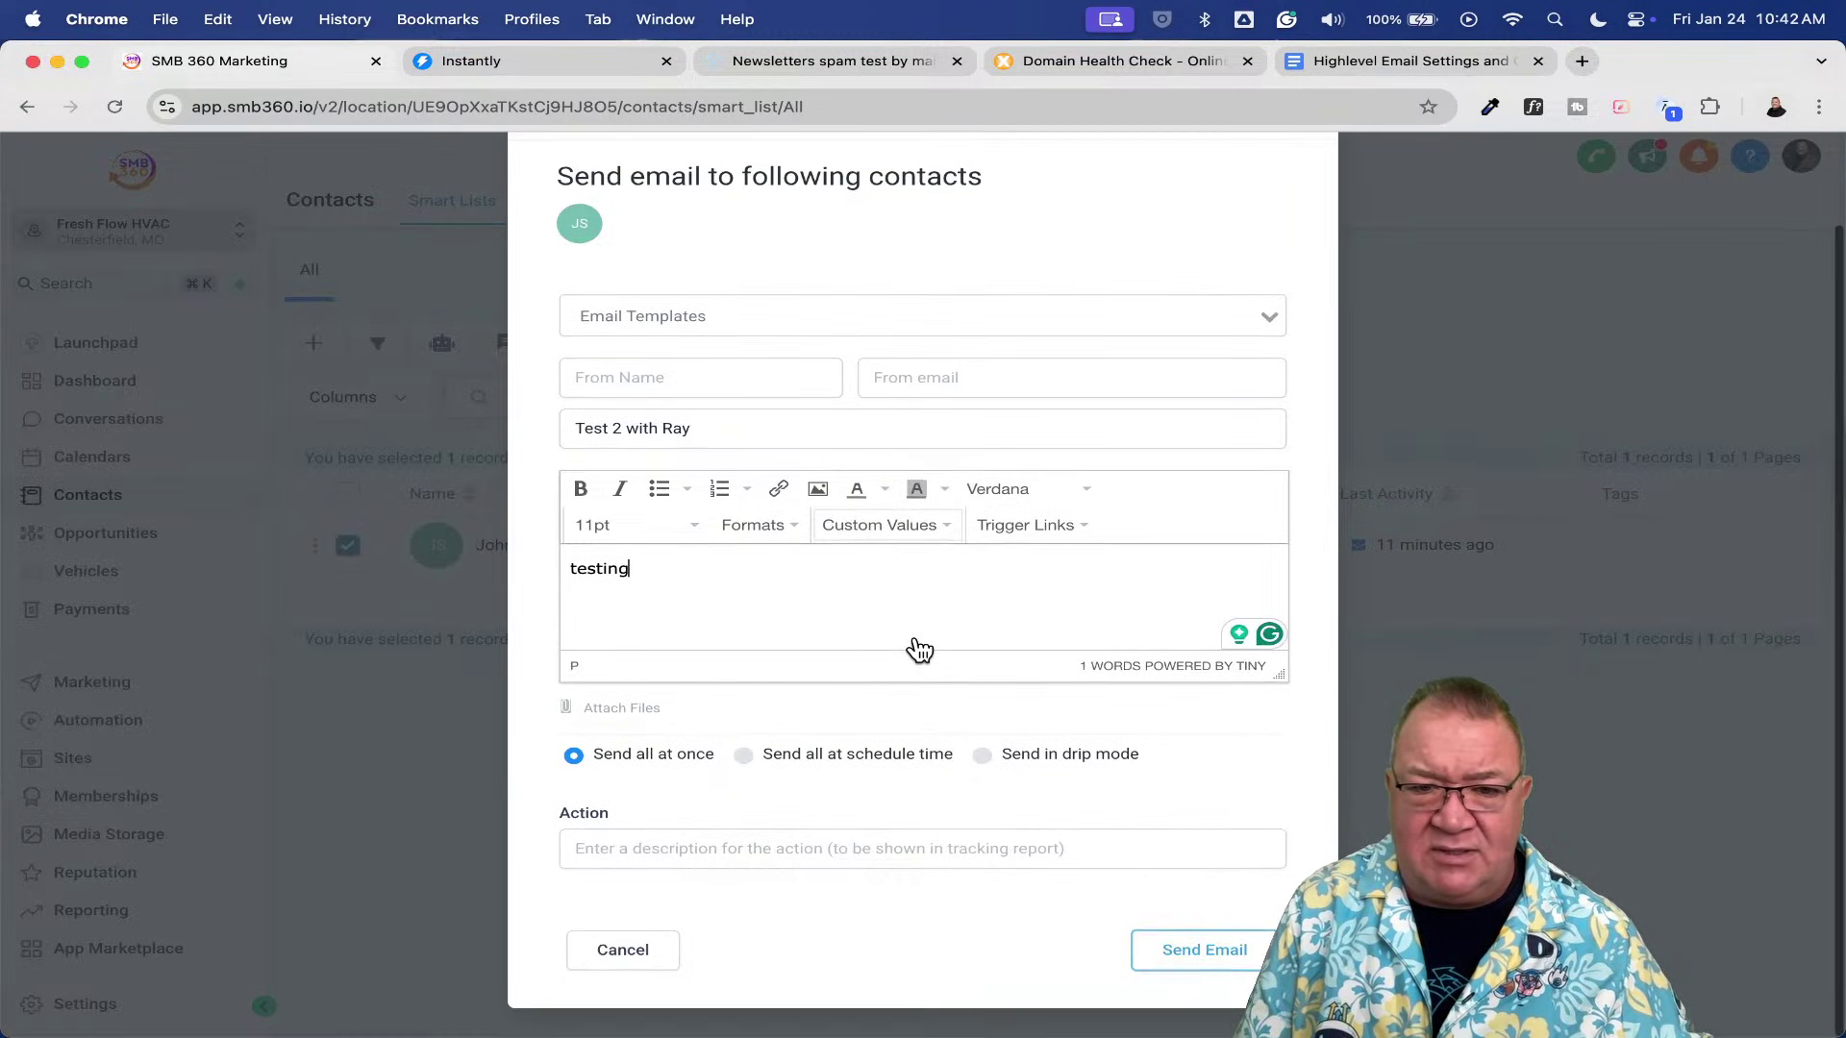
{"action": "left_click", "coordinate": [805, 848]}
{"action": "type", "text": "test"}
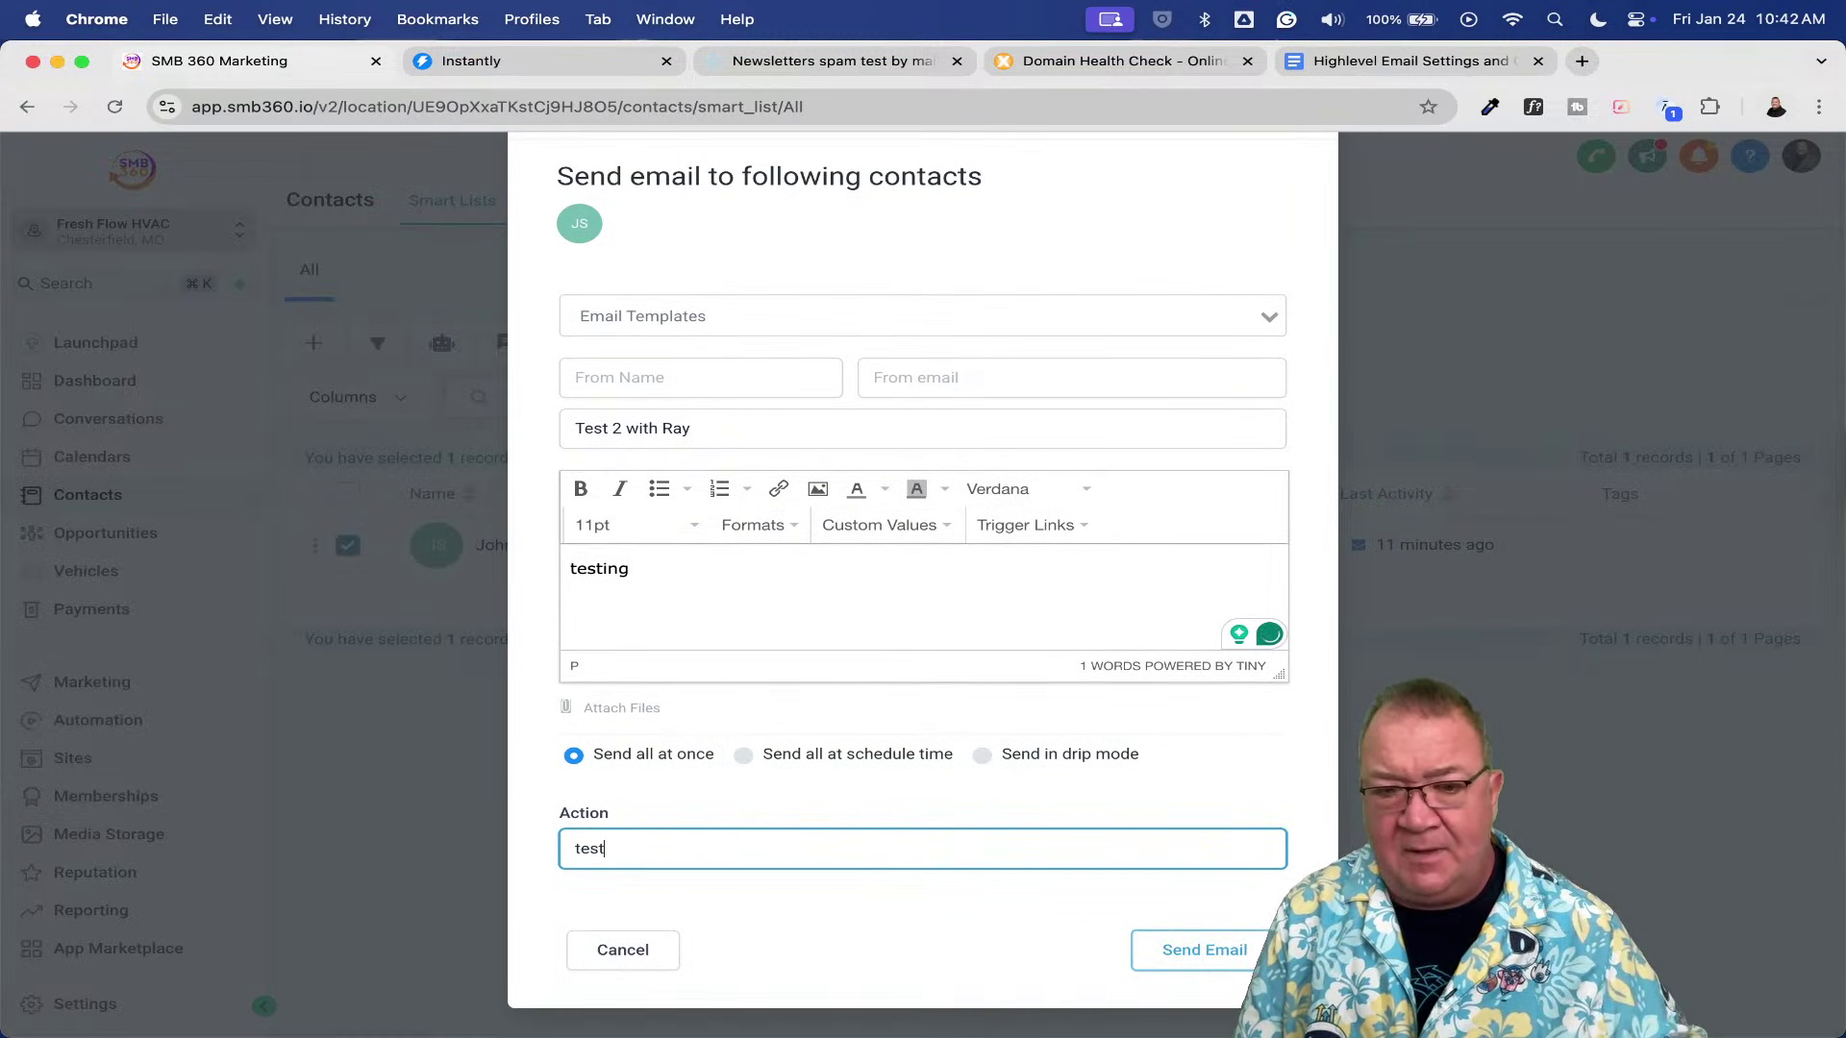
{"action": "left_click", "coordinate": [1169, 950]}
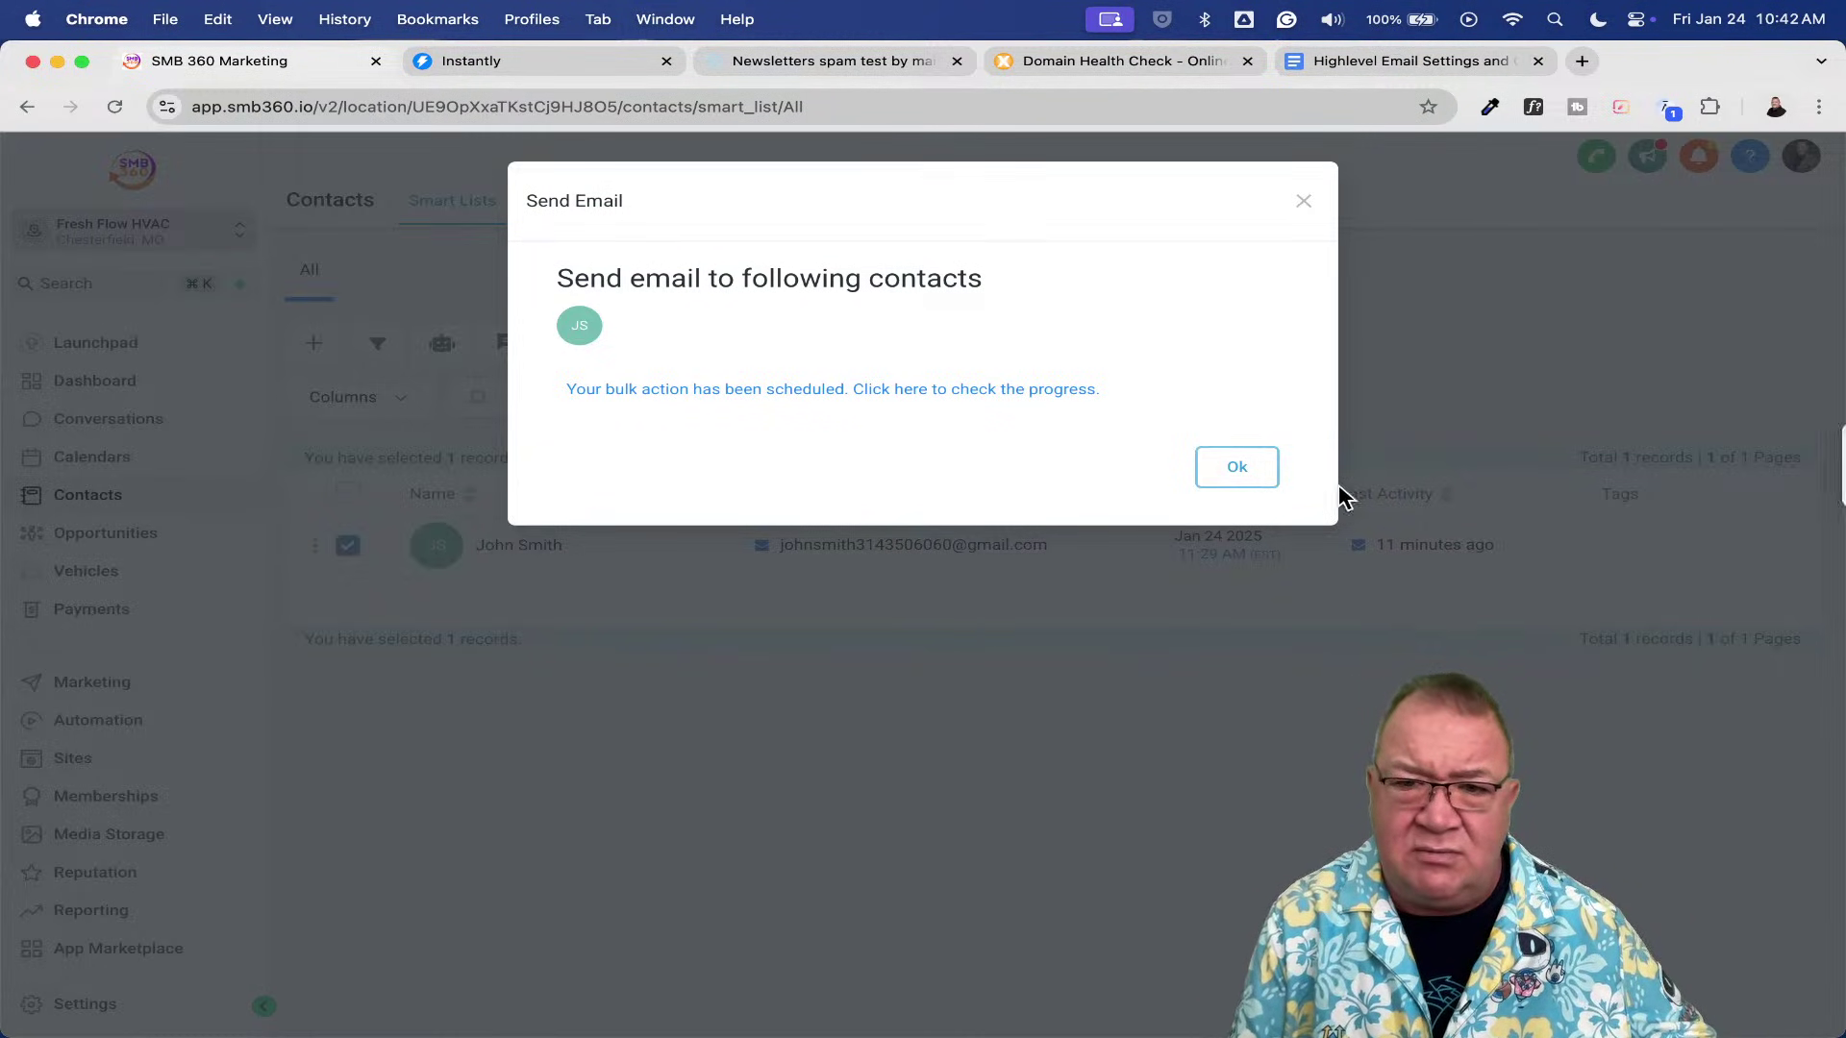
{"action": "left_click", "coordinate": [1214, 466]}
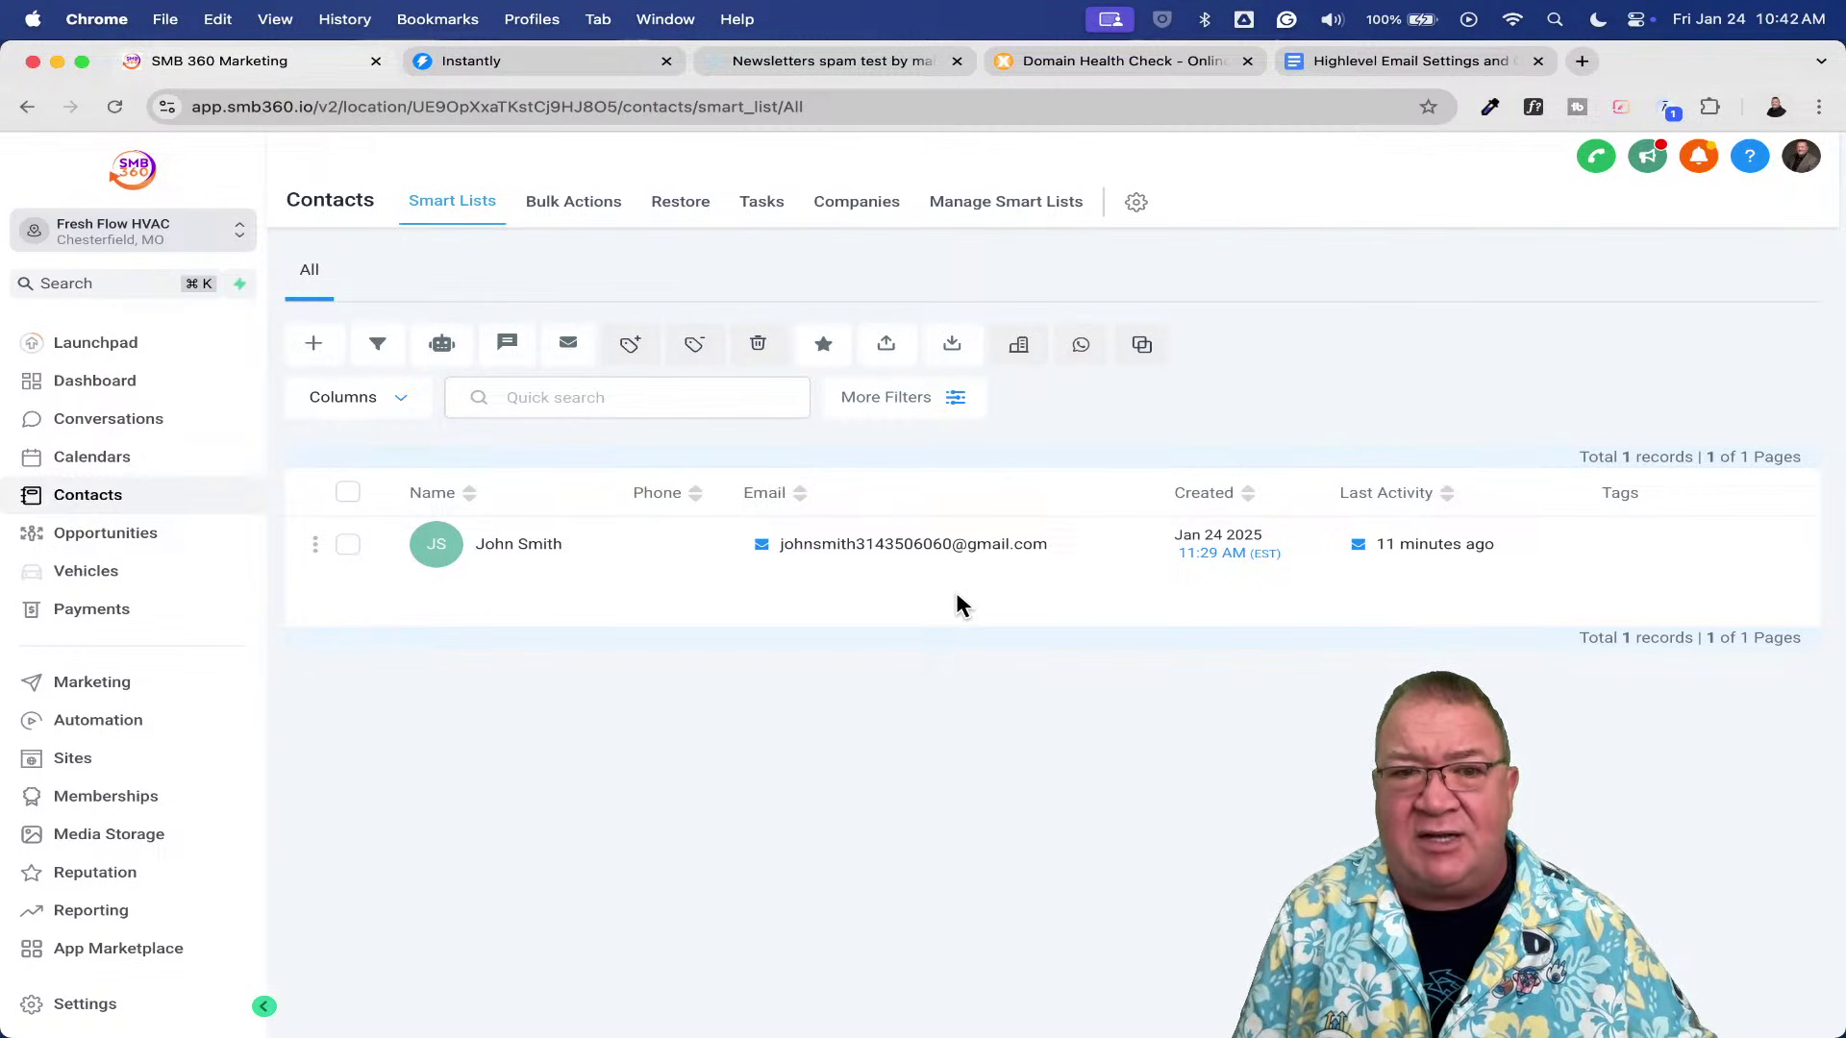
- In Gmail, open 'Test 2 with Ray' to check its email.freshflowhvac.com sender, then return to SMB 360
{"action": "key", "text": "ctrl+Up"}
{"action": "left_click", "coordinate": [453, 429]}
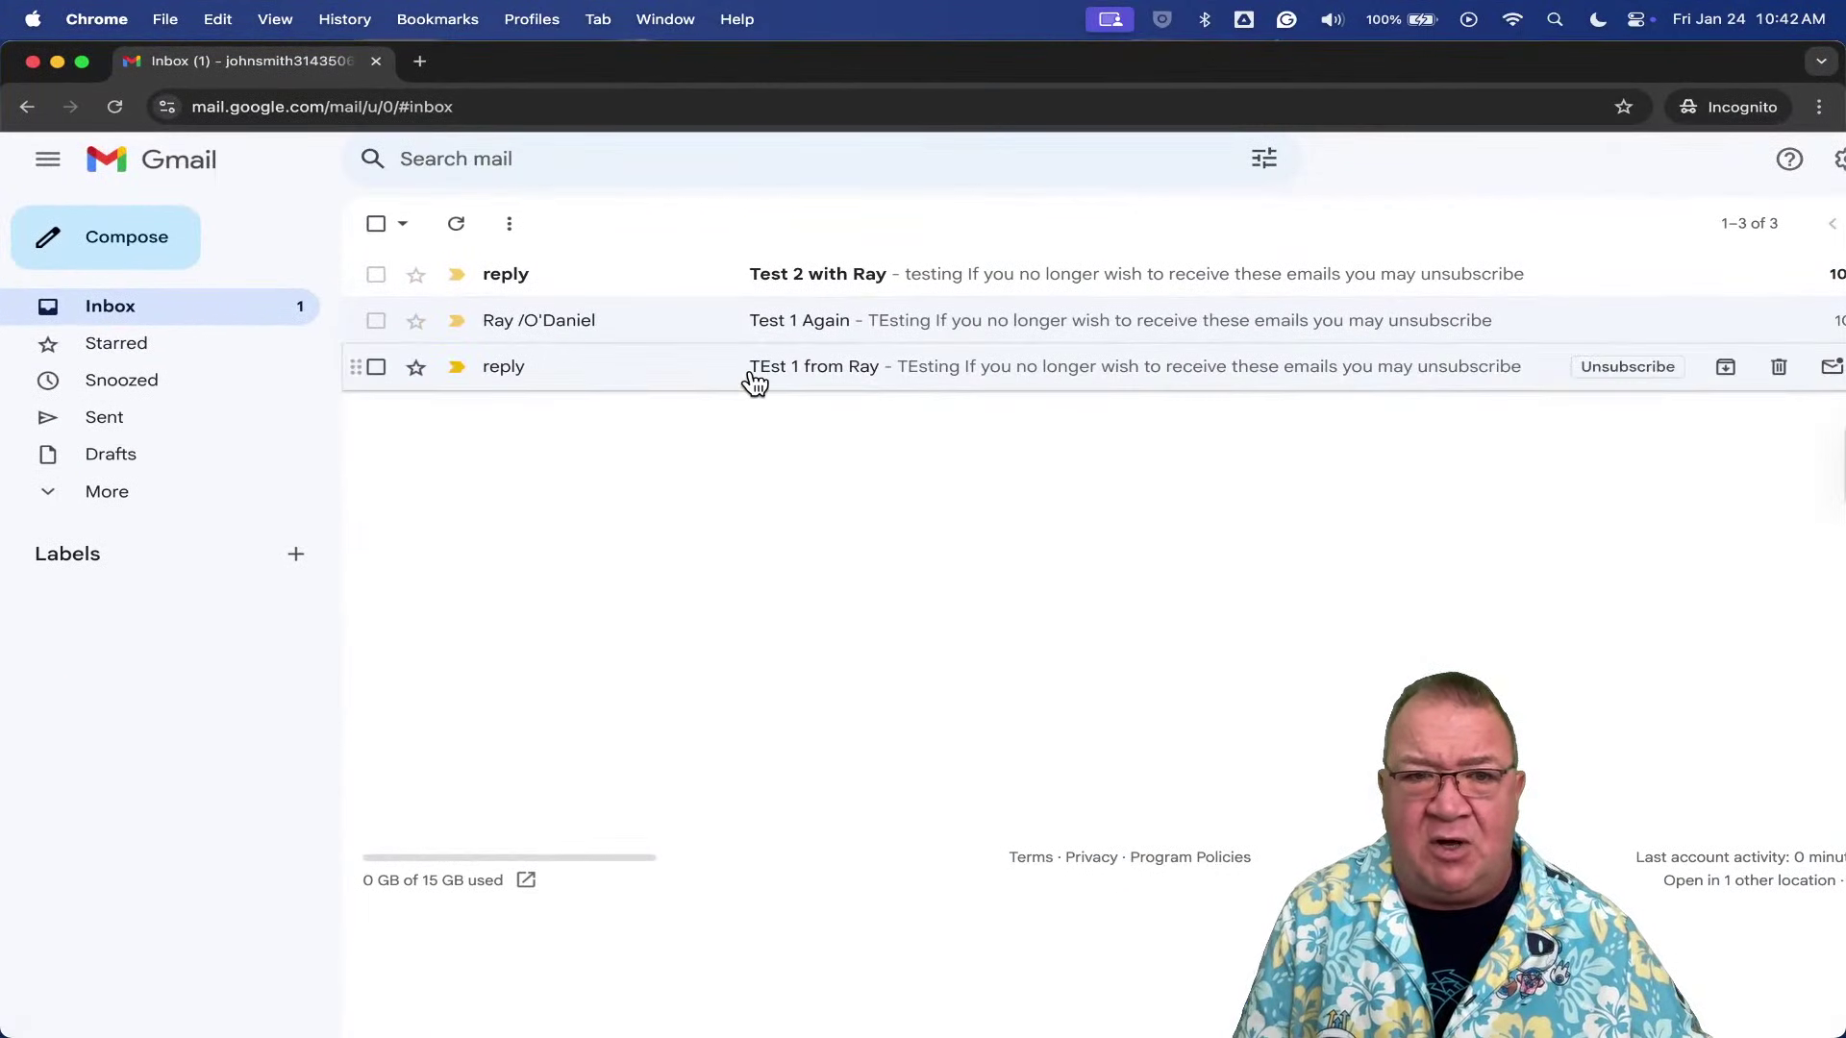
{"action": "left_click", "coordinate": [797, 279]}
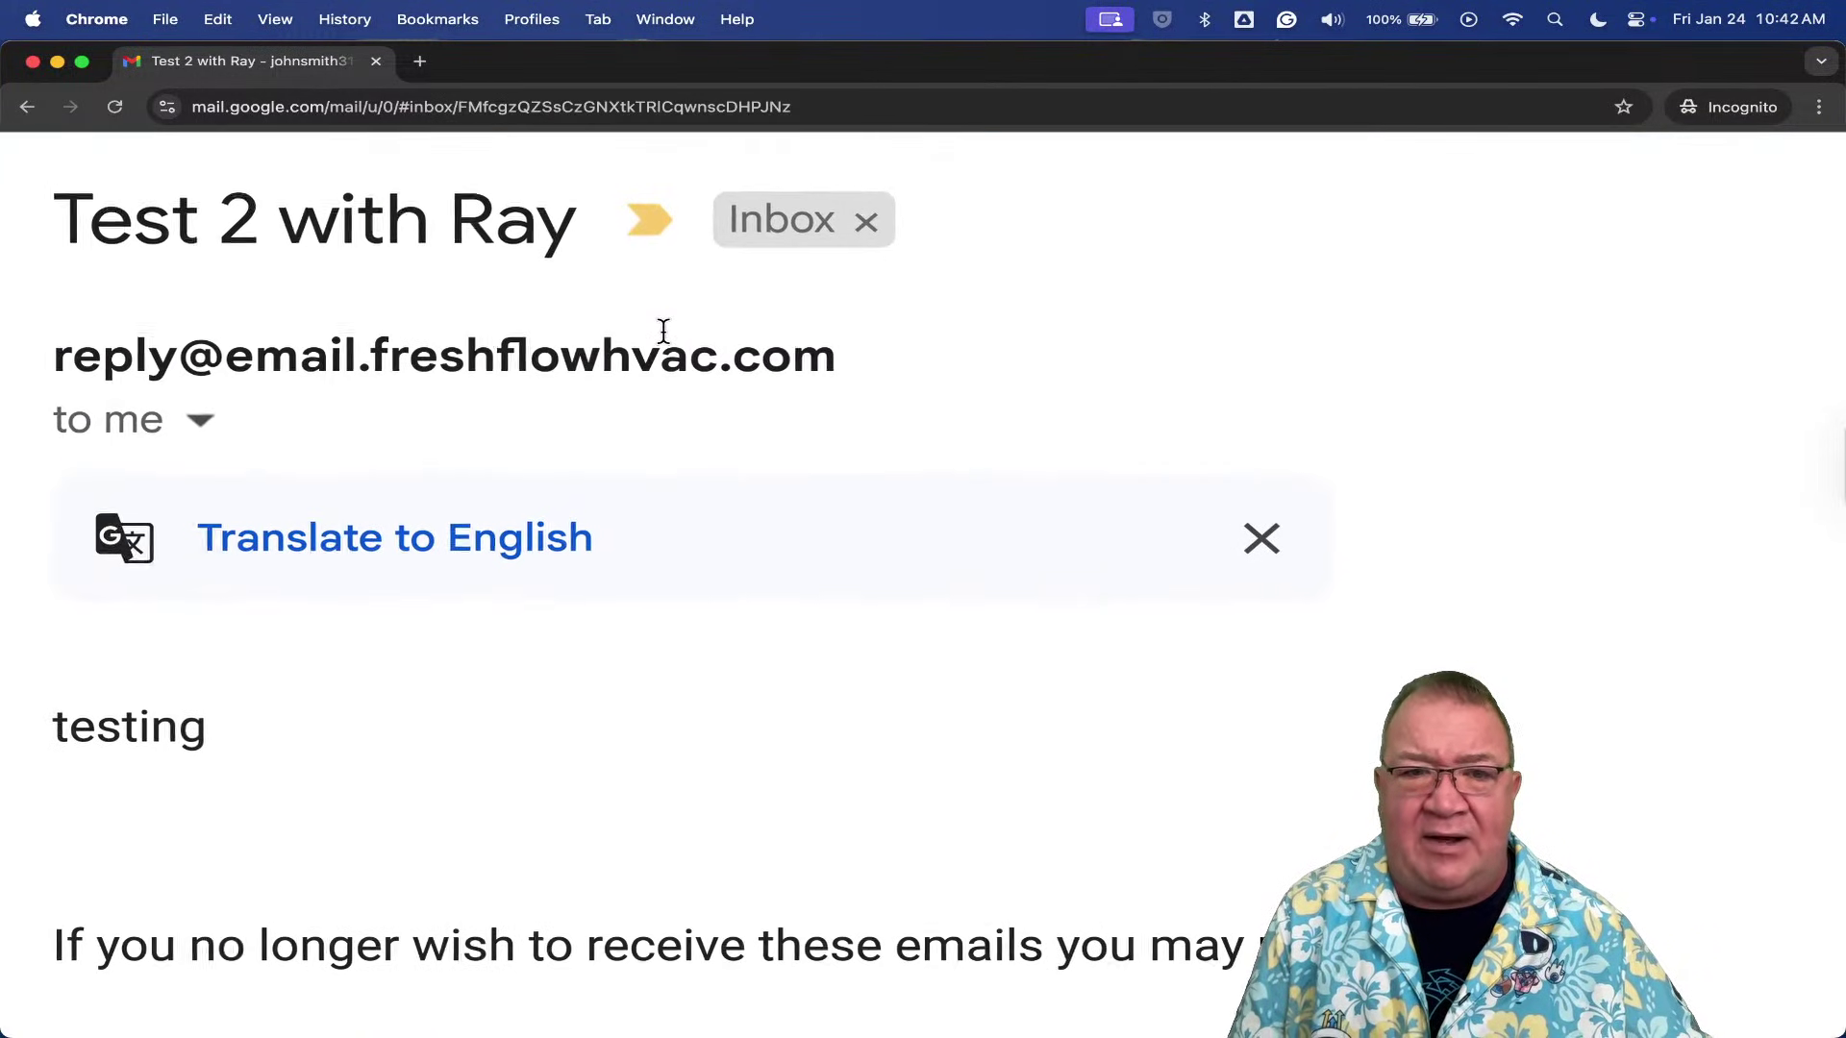
{"action": "mouse_move", "coordinate": [662, 332]}
{"action": "scroll", "coordinate": [664, 332], "scroll_direction": "left", "scroll_amount": 3}
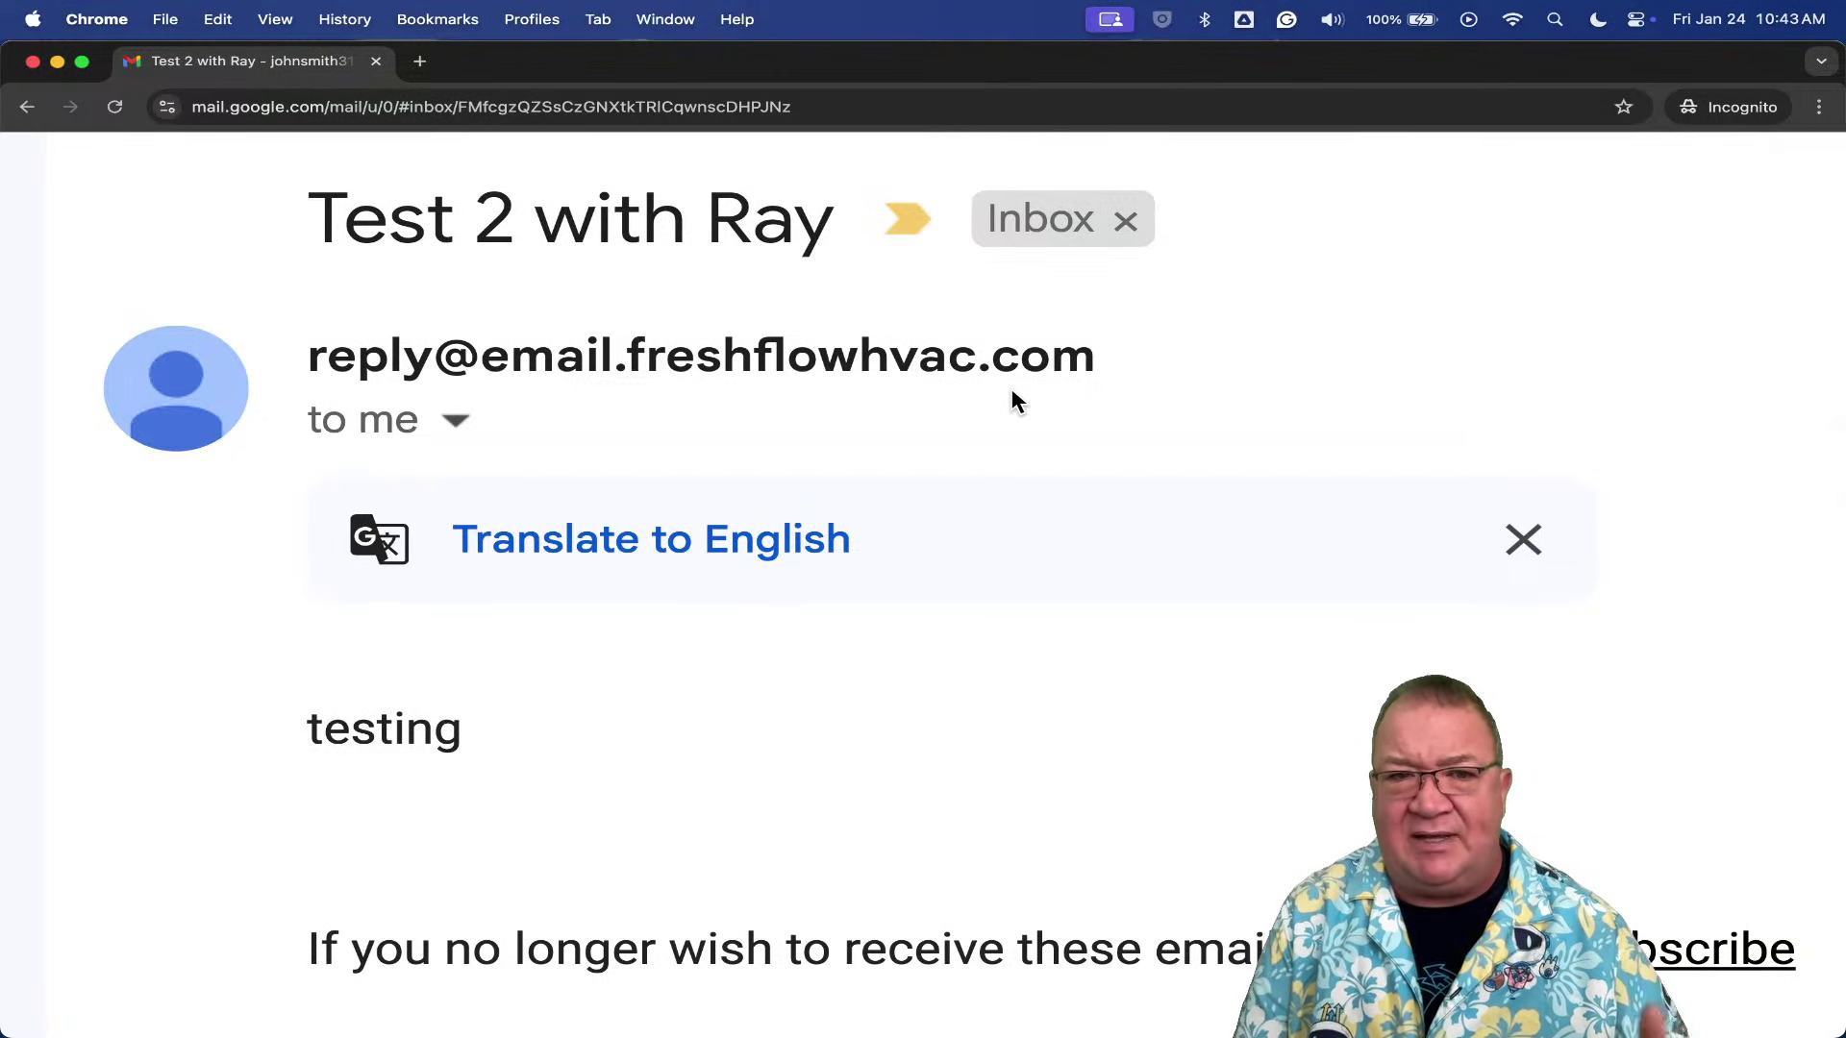
{"action": "key", "text": "super+0"}
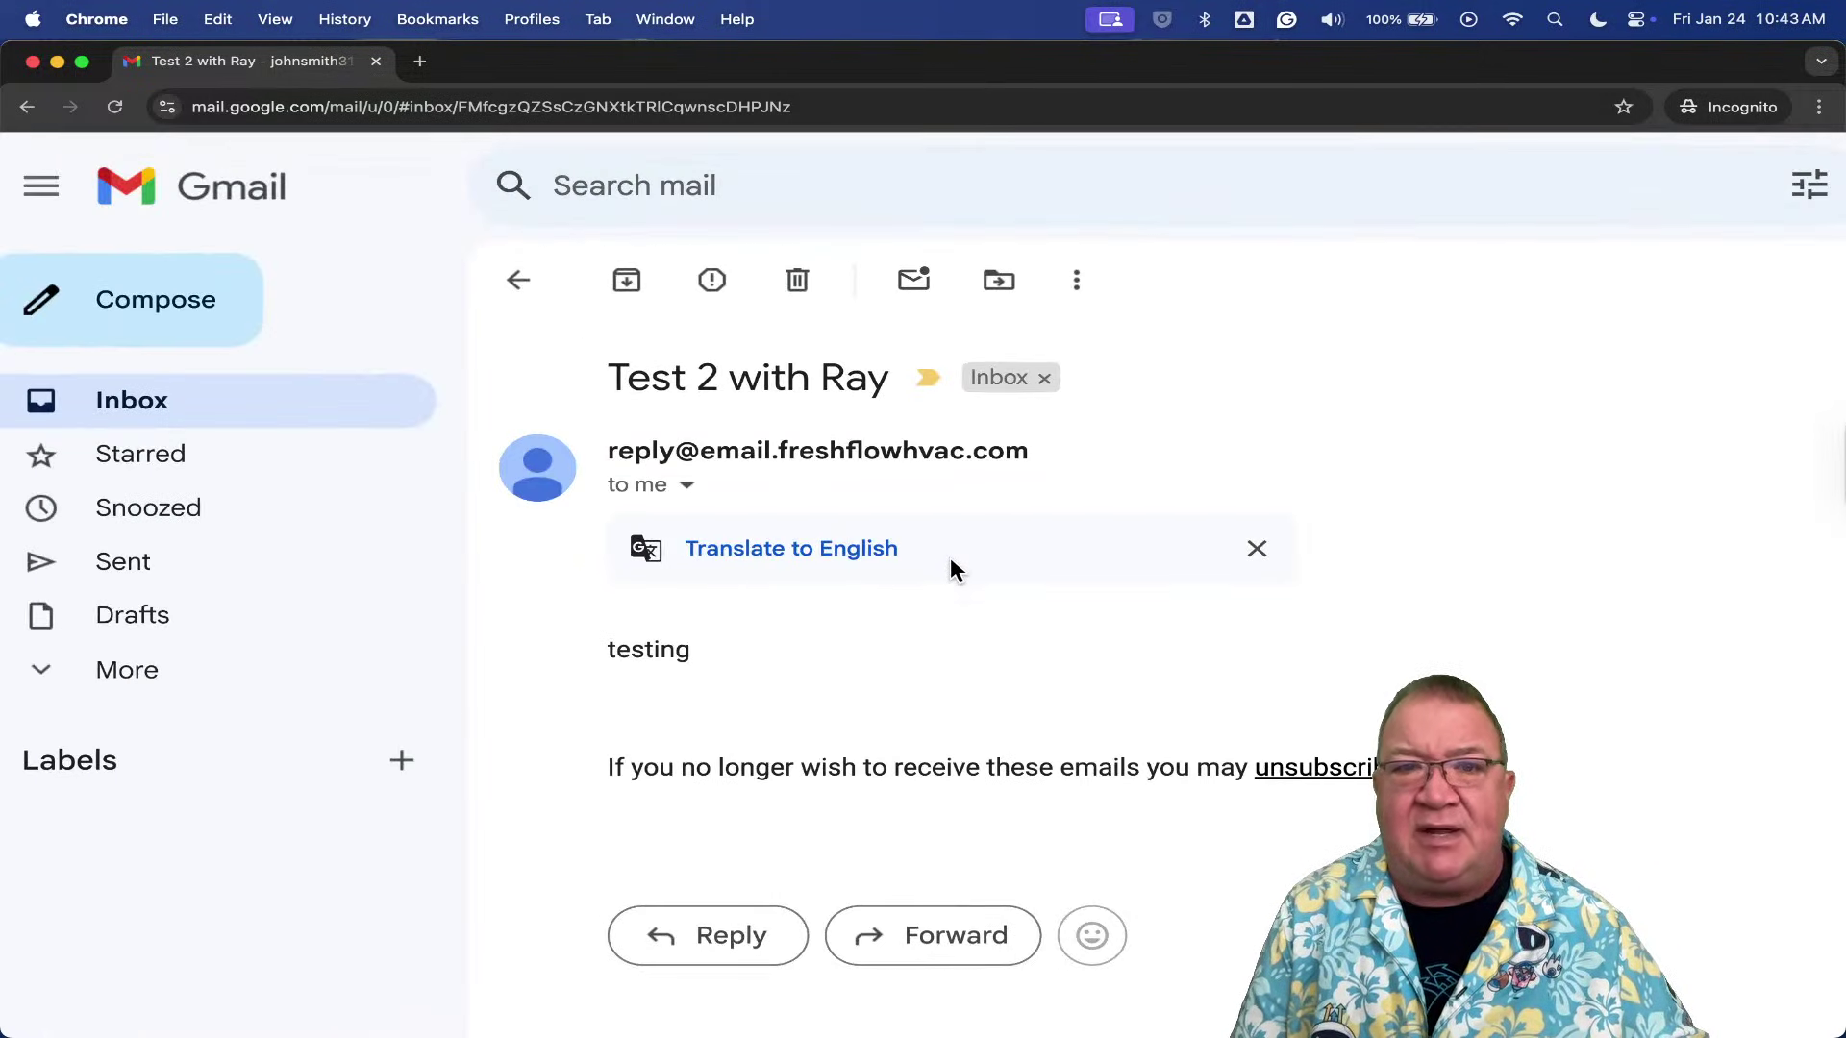
{"action": "left_click", "coordinate": [510, 261]}
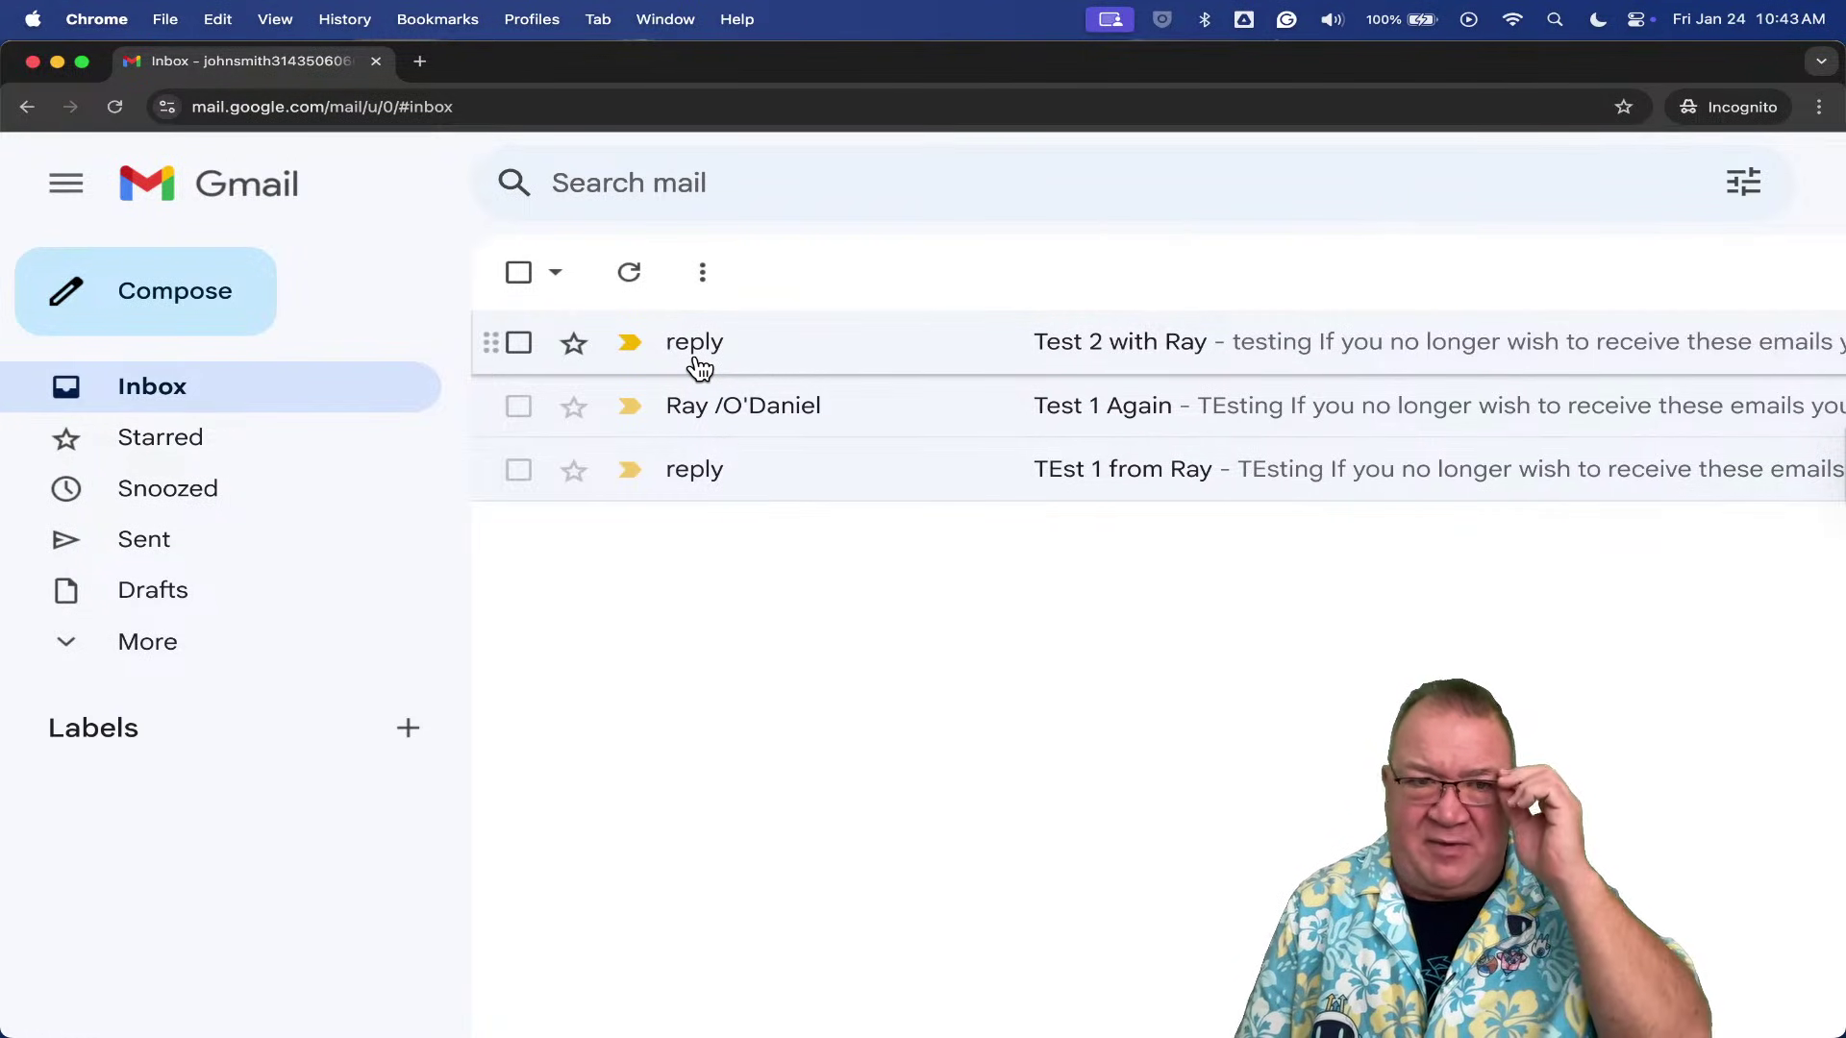
{"action": "scroll", "coordinate": [700, 370], "scroll_direction": "down", "scroll_amount": 5}
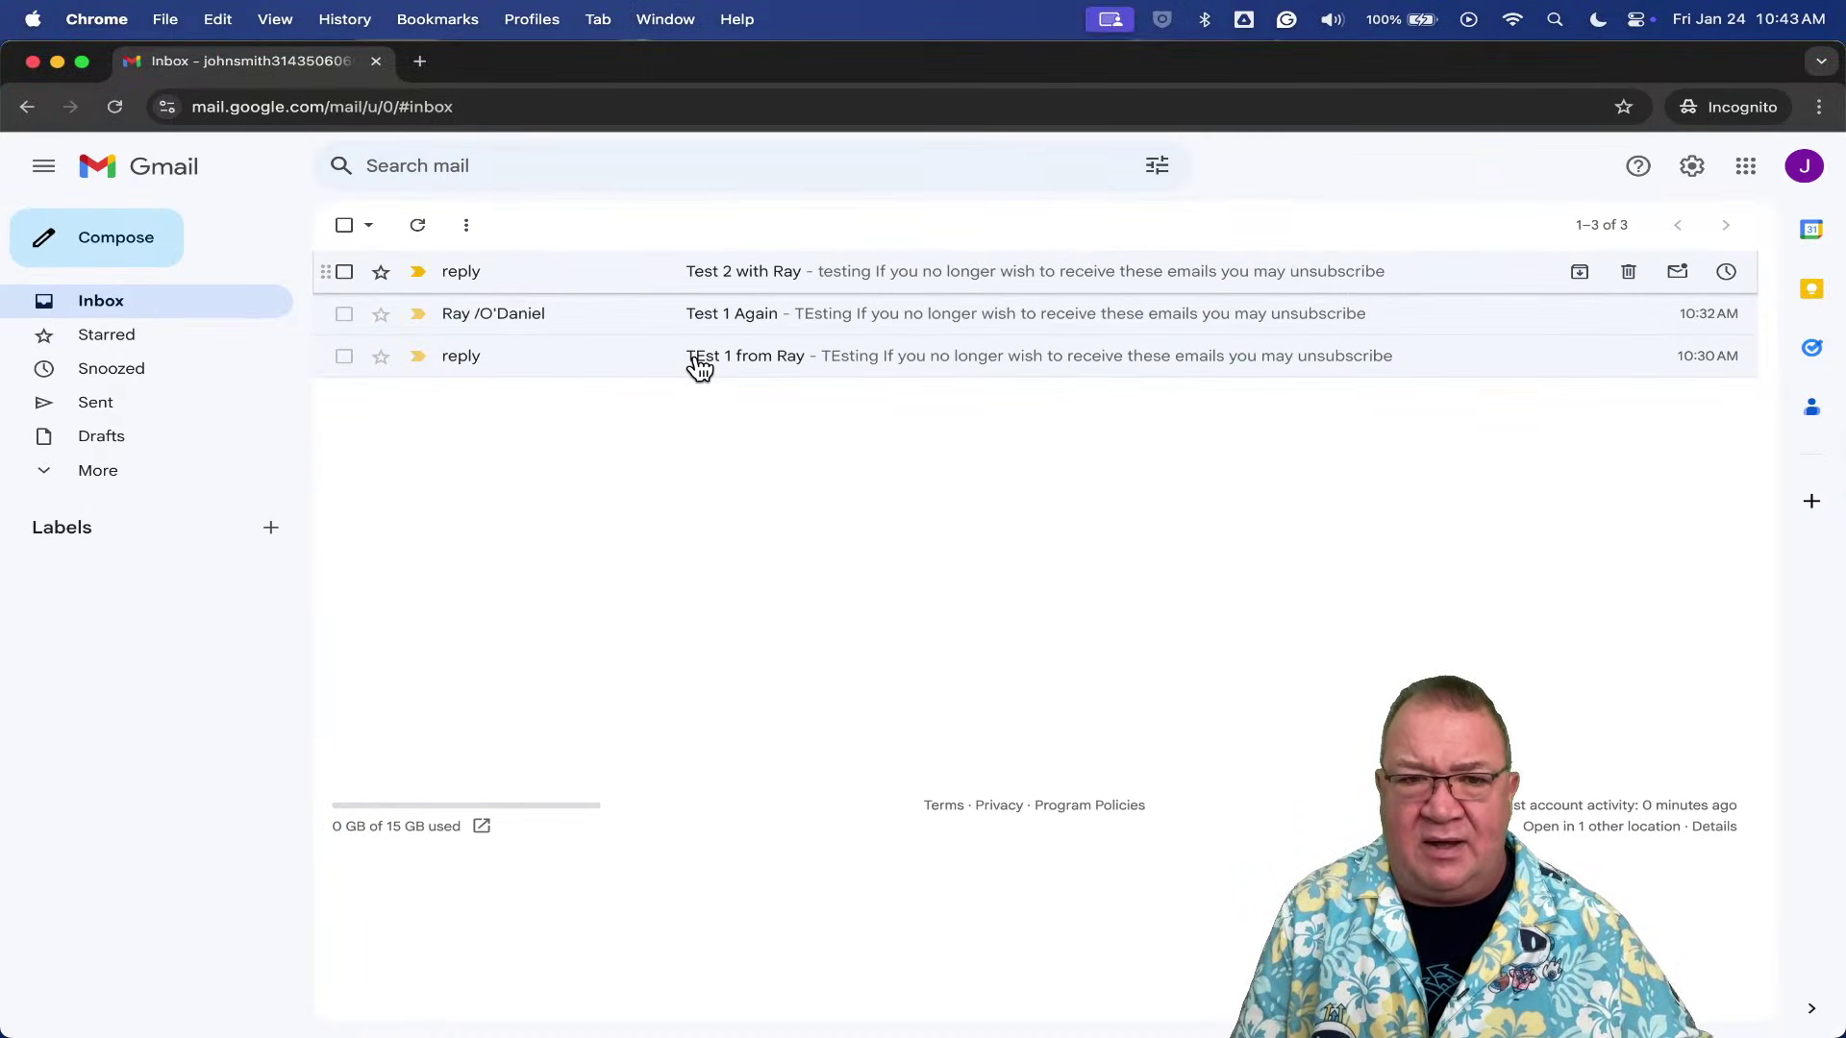
{"action": "key", "text": "ctrl+Up"}
{"action": "left_click", "coordinate": [705, 372]}
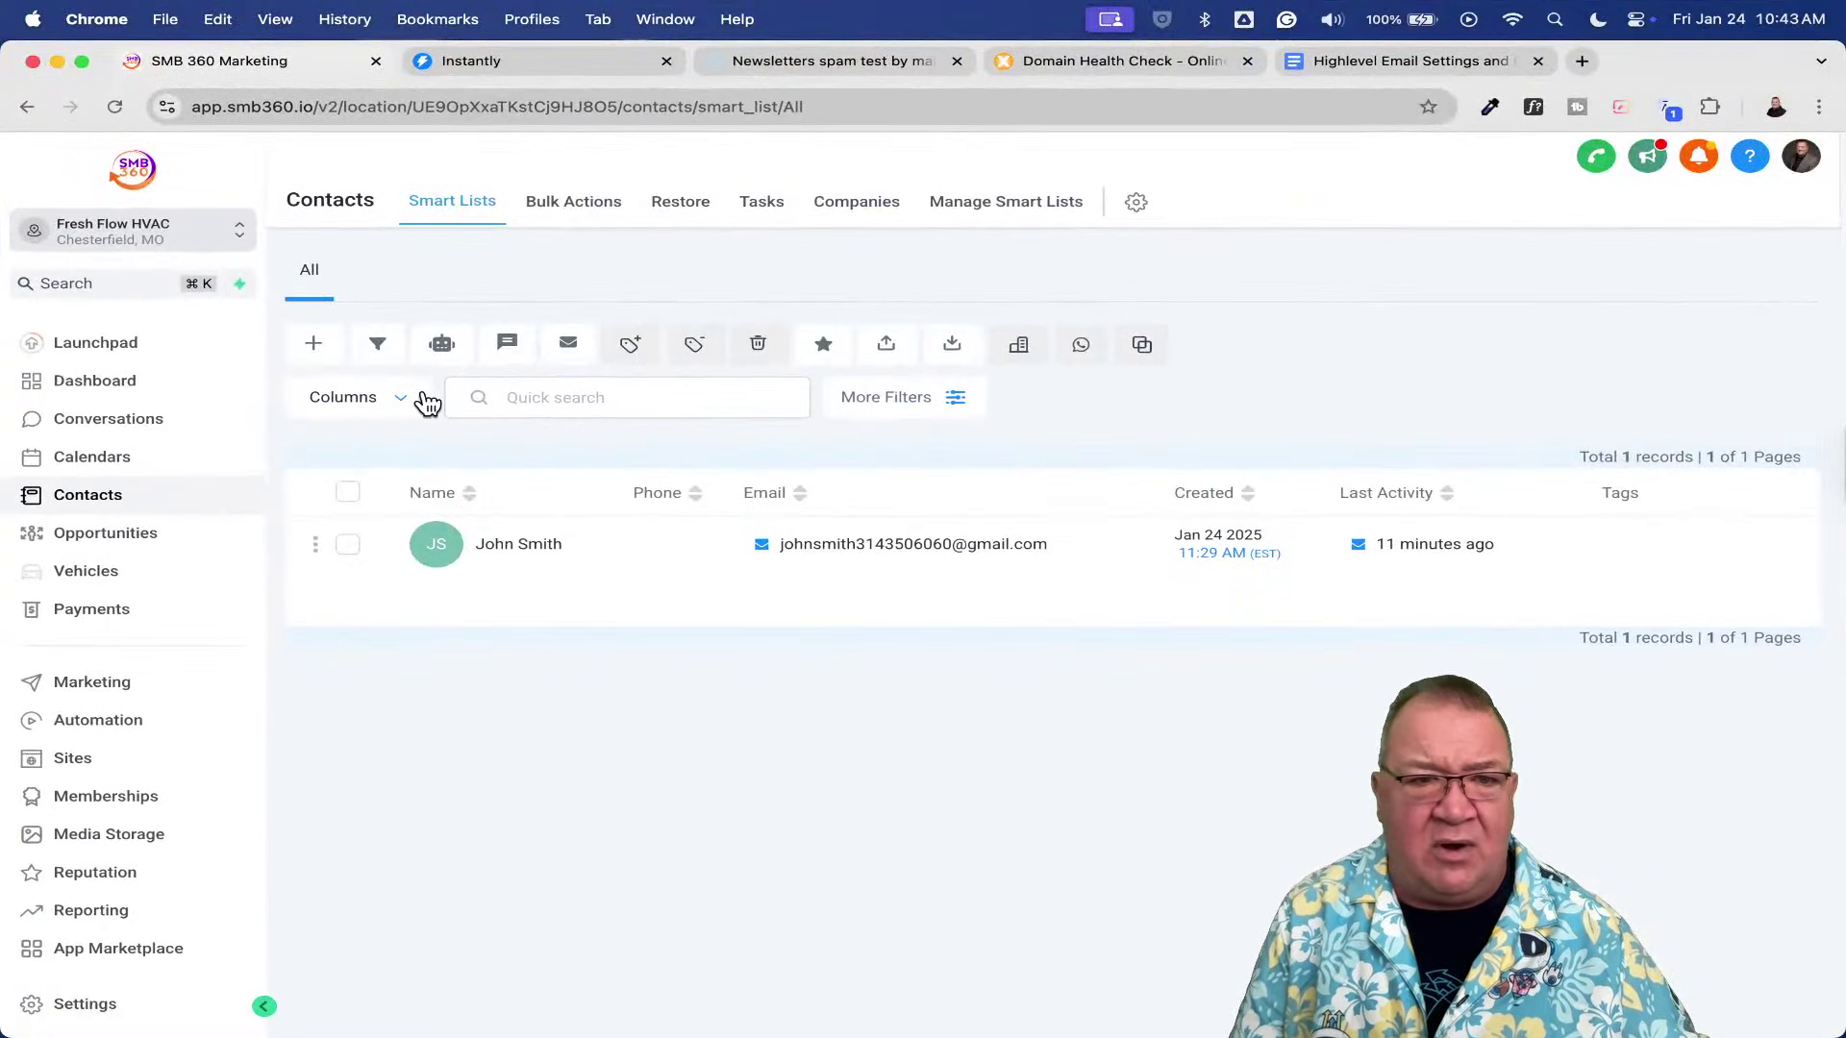
- Select the contact again and open a new Send Email compose form
{"action": "left_click", "coordinate": [346, 544]}
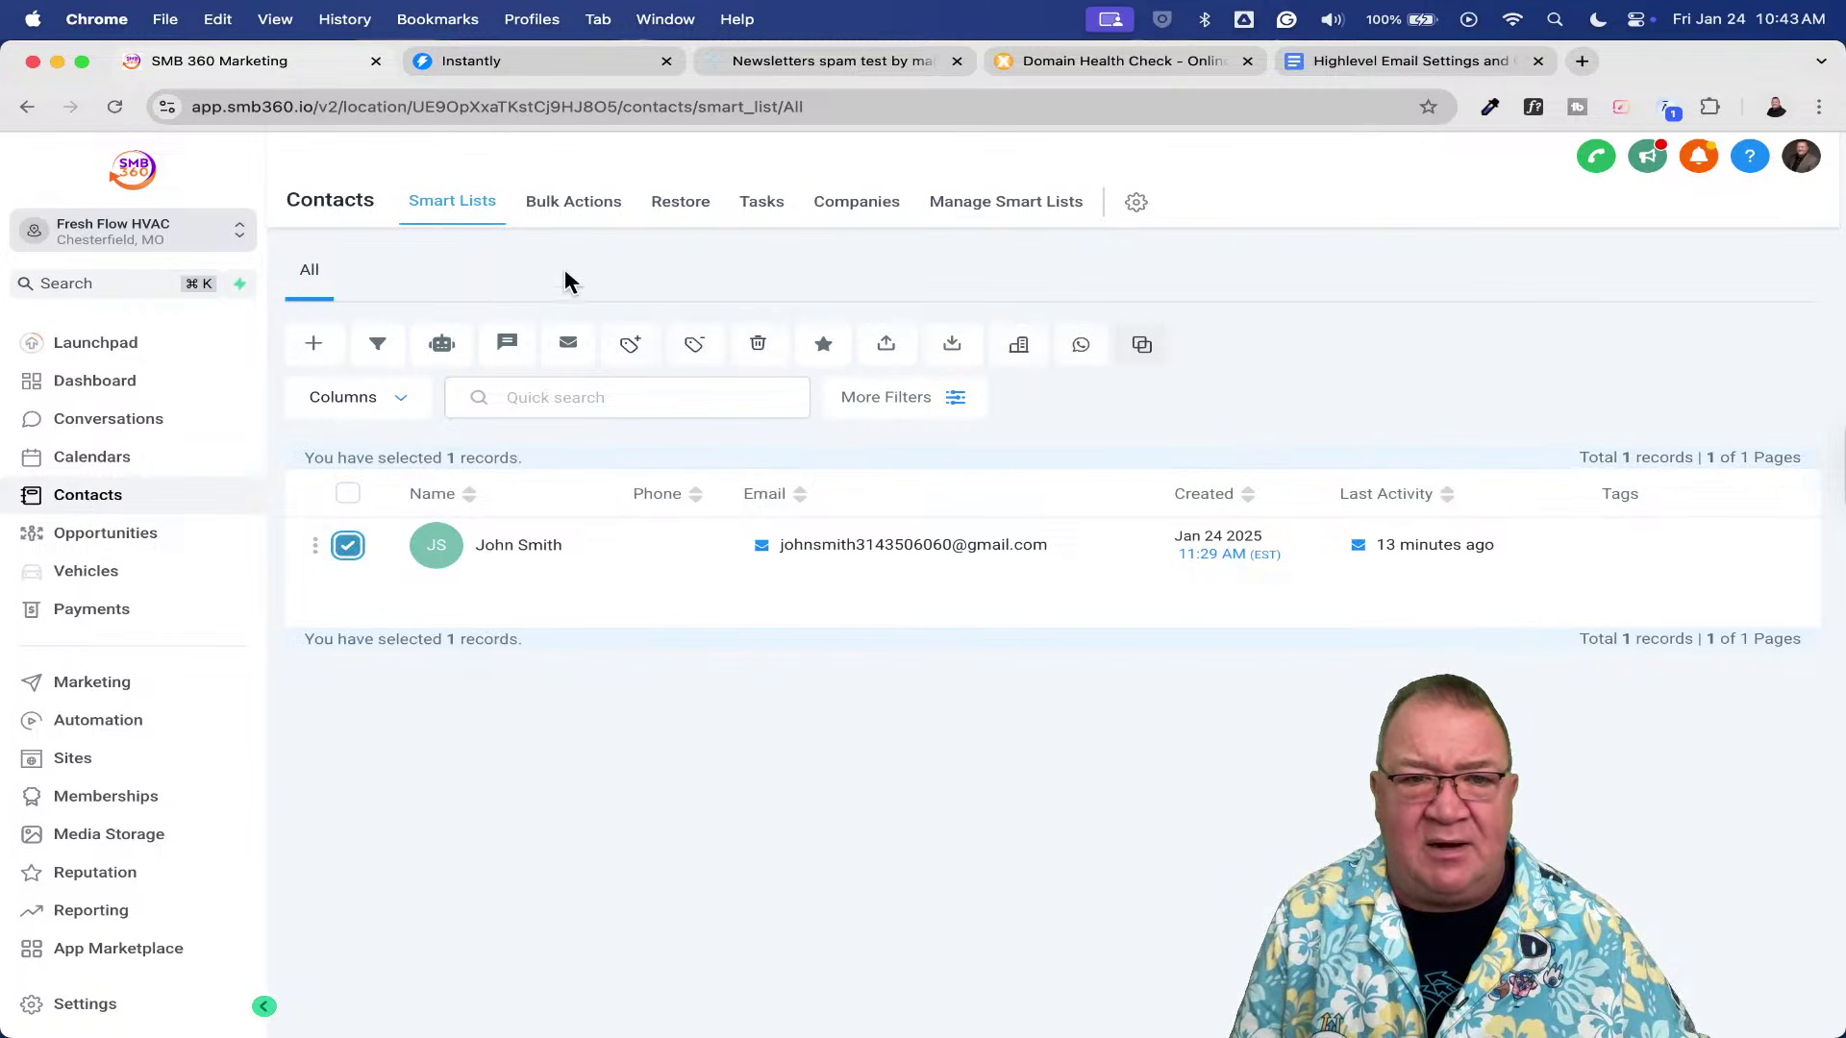
{"action": "left_click", "coordinate": [571, 346]}
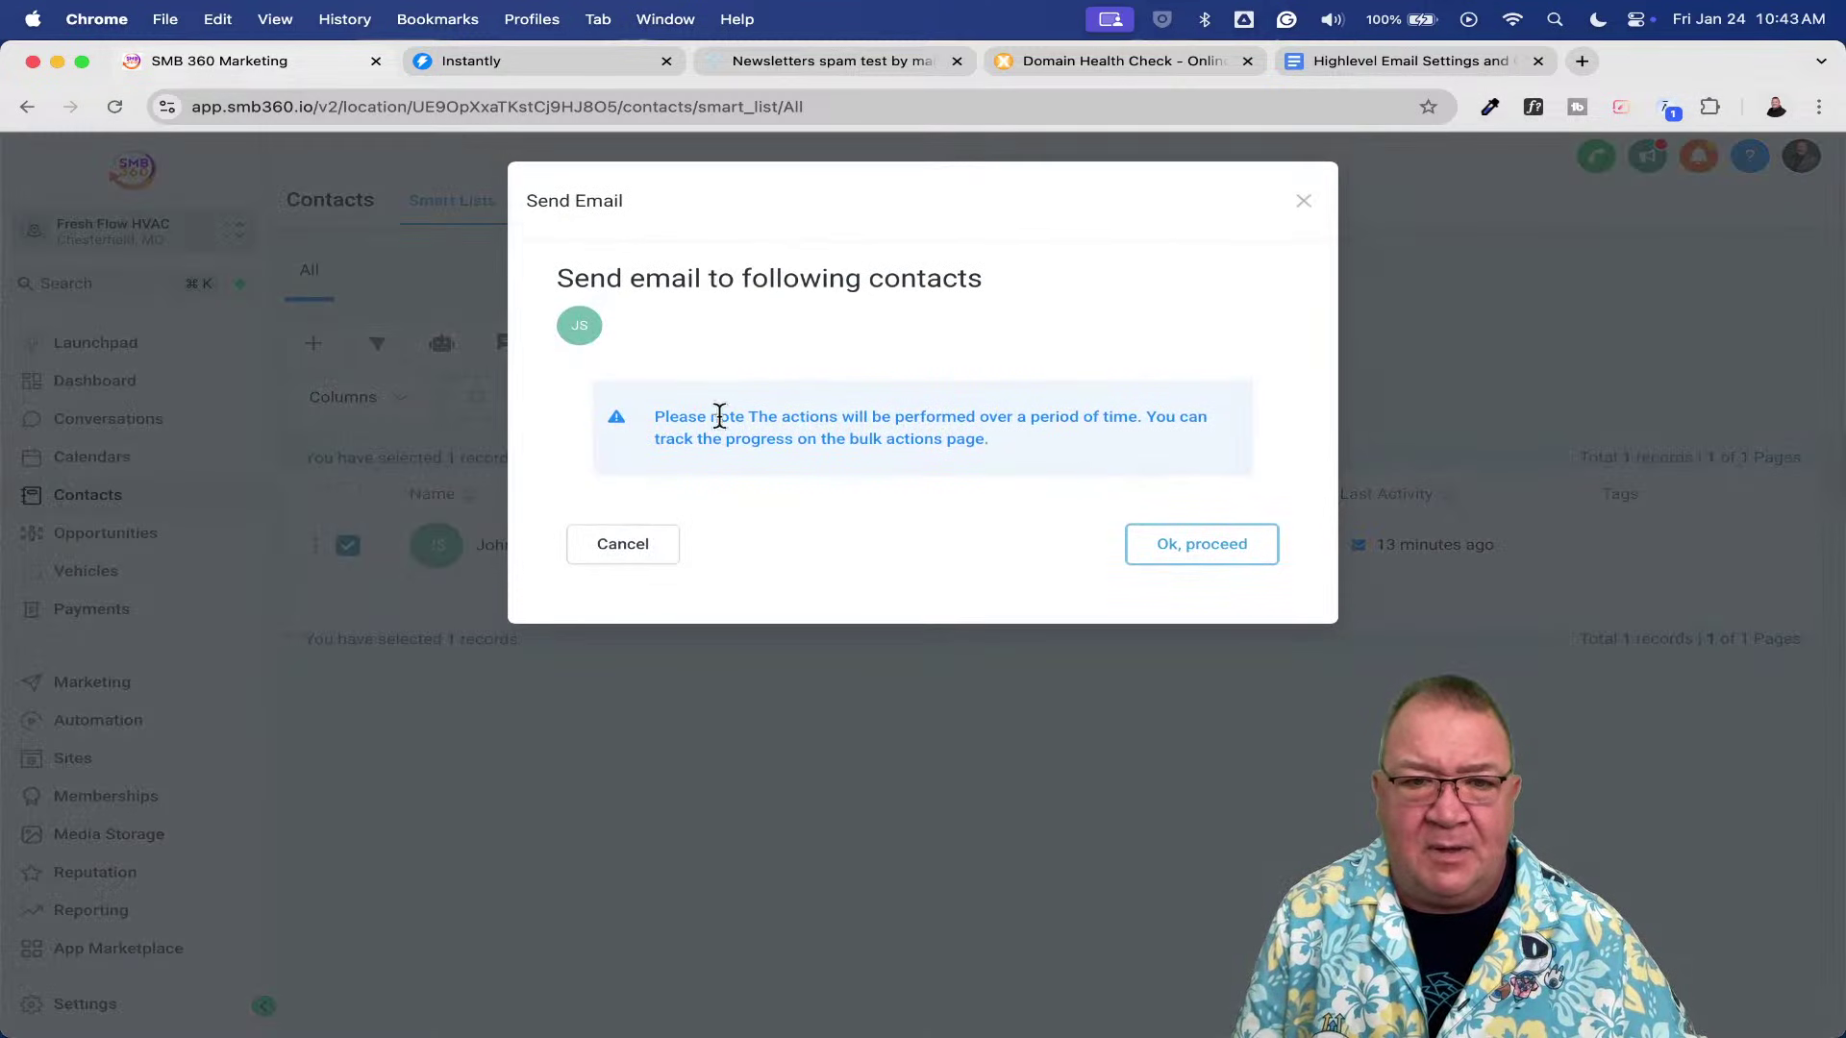
{"action": "left_click", "coordinate": [1203, 549]}
- Fill in a custom sender name and from e-mail address, correcting typos along the way
{"action": "left_click", "coordinate": [679, 483]}
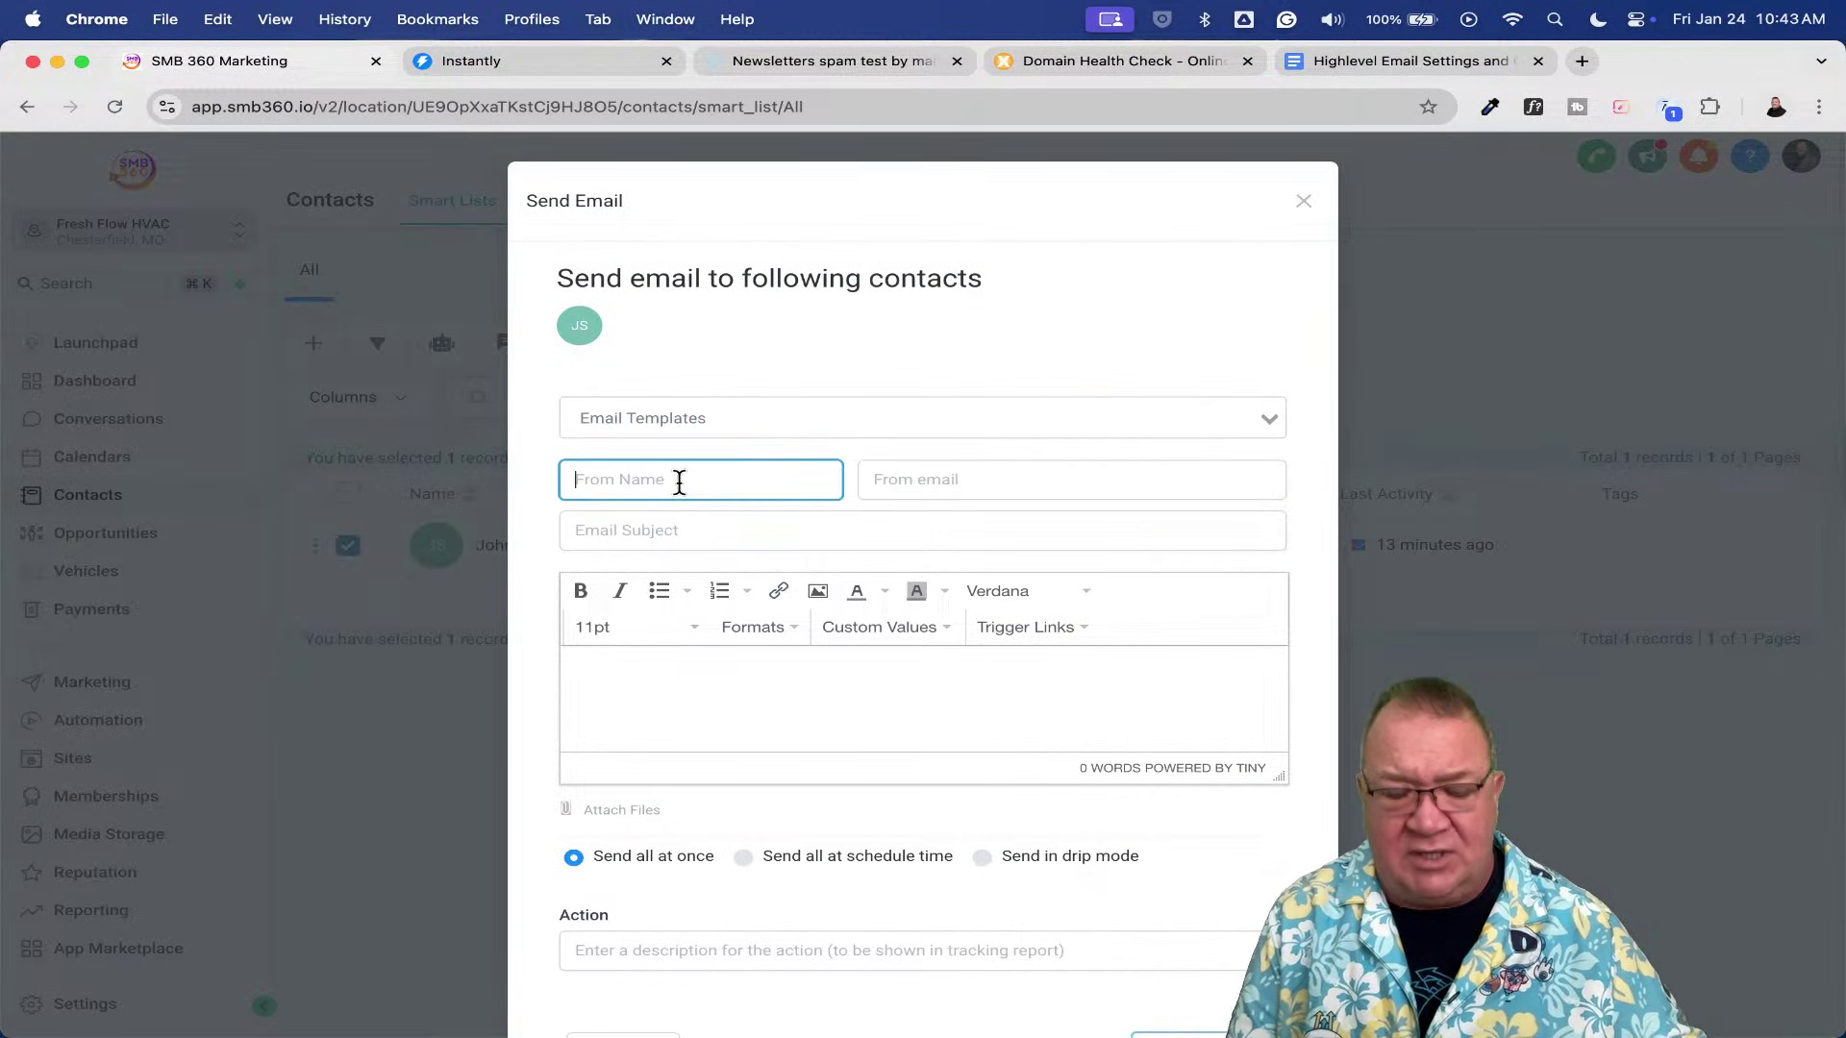
{"action": "type", "text": "John Smith"}
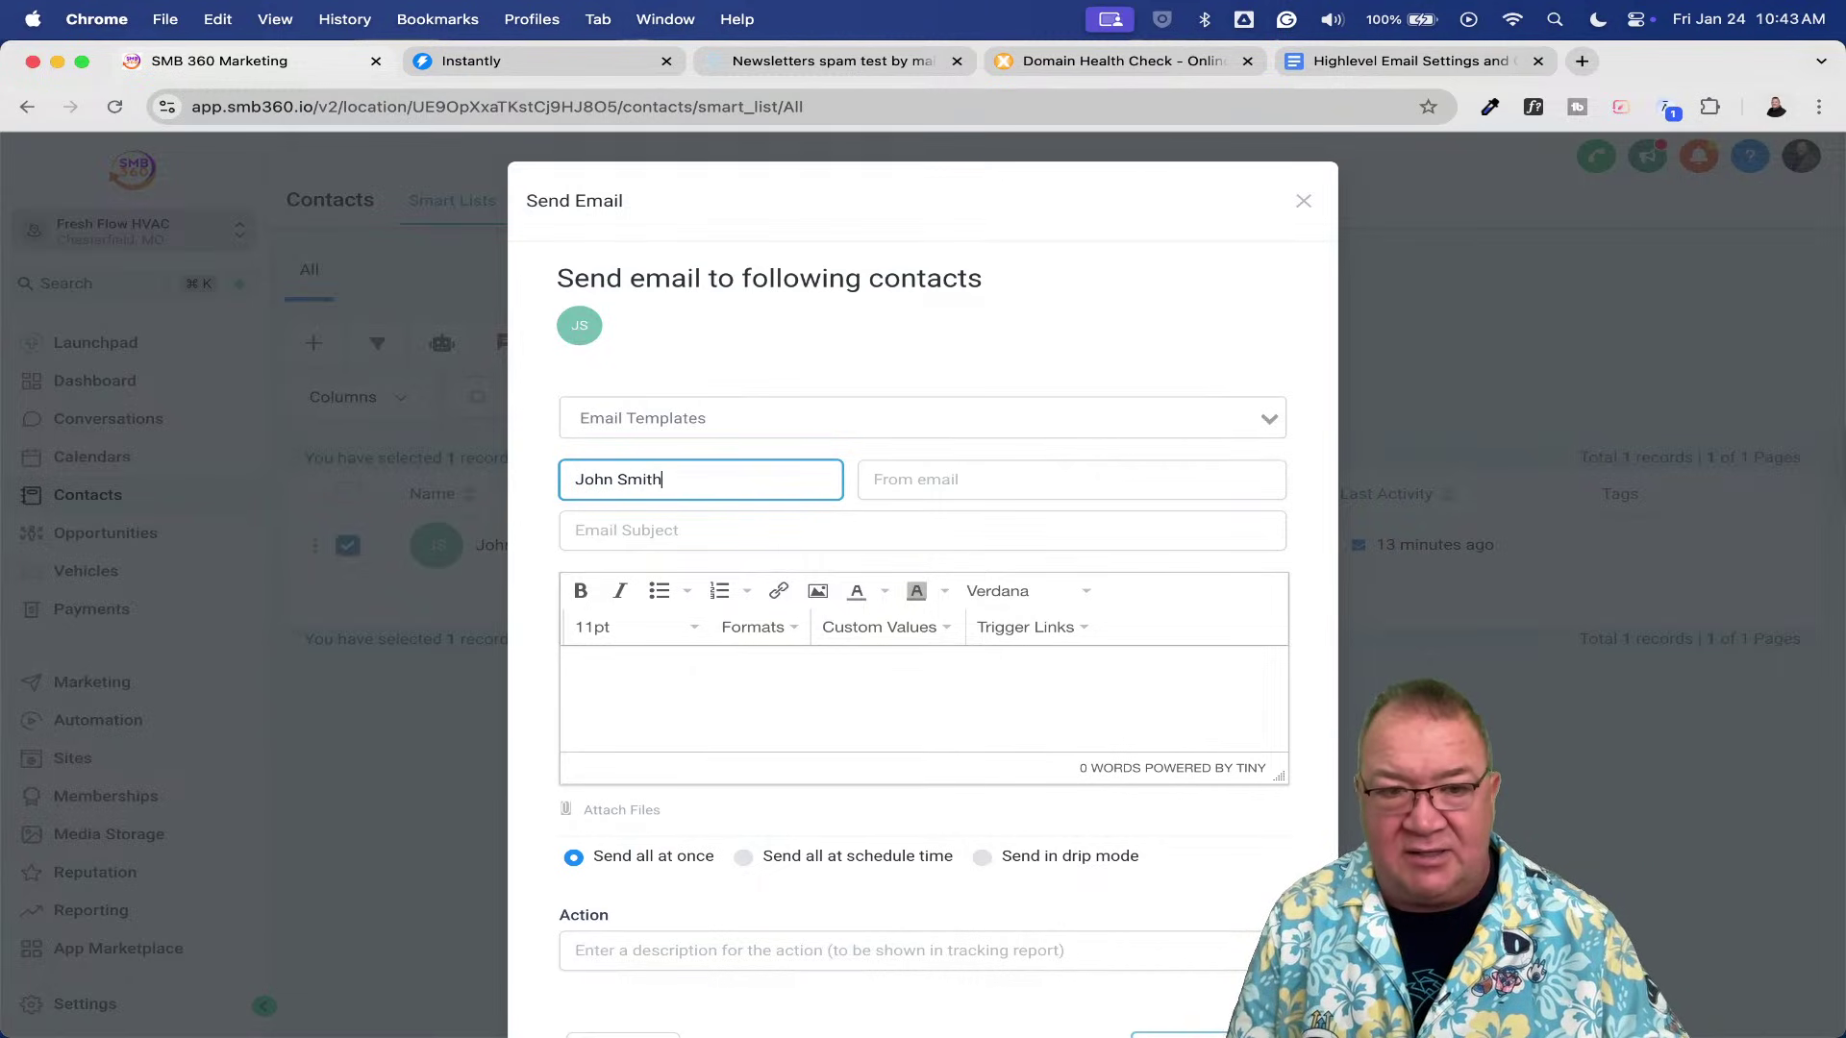
{"action": "left_click", "coordinate": [1071, 479]}
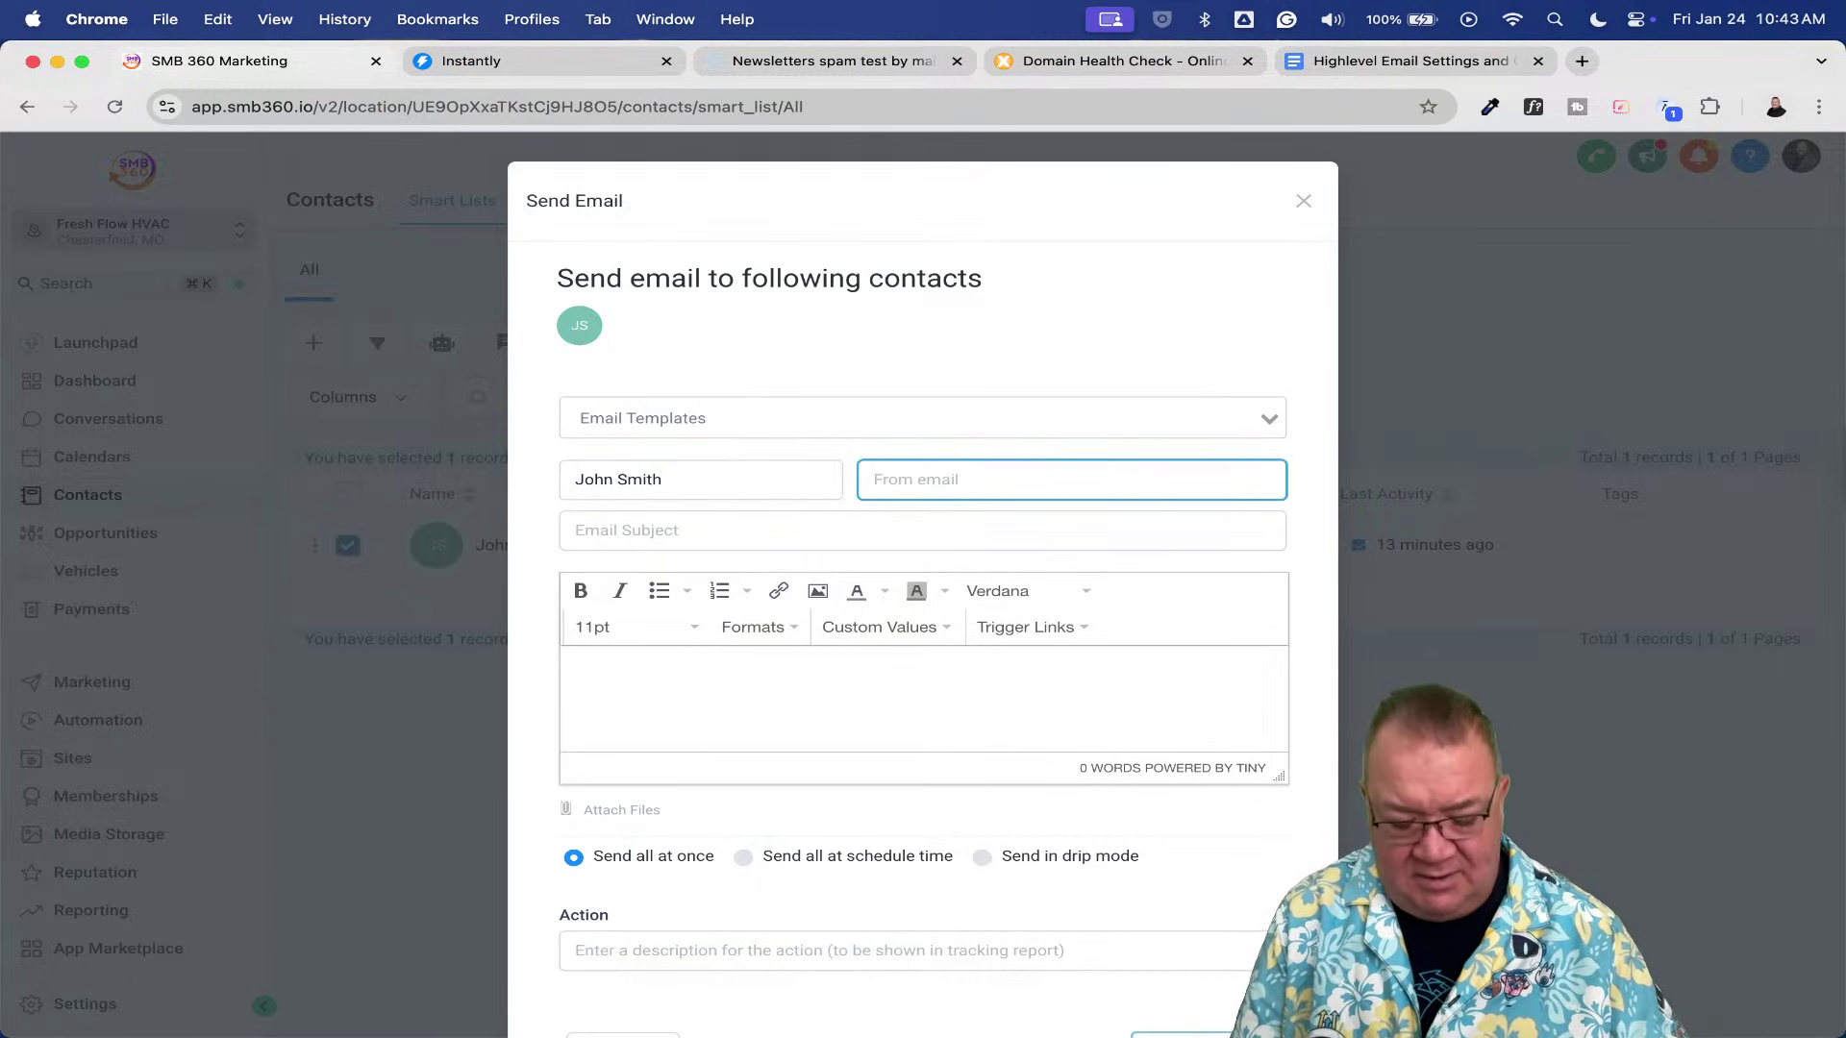
{"action": "type", "text": "johnsm"}
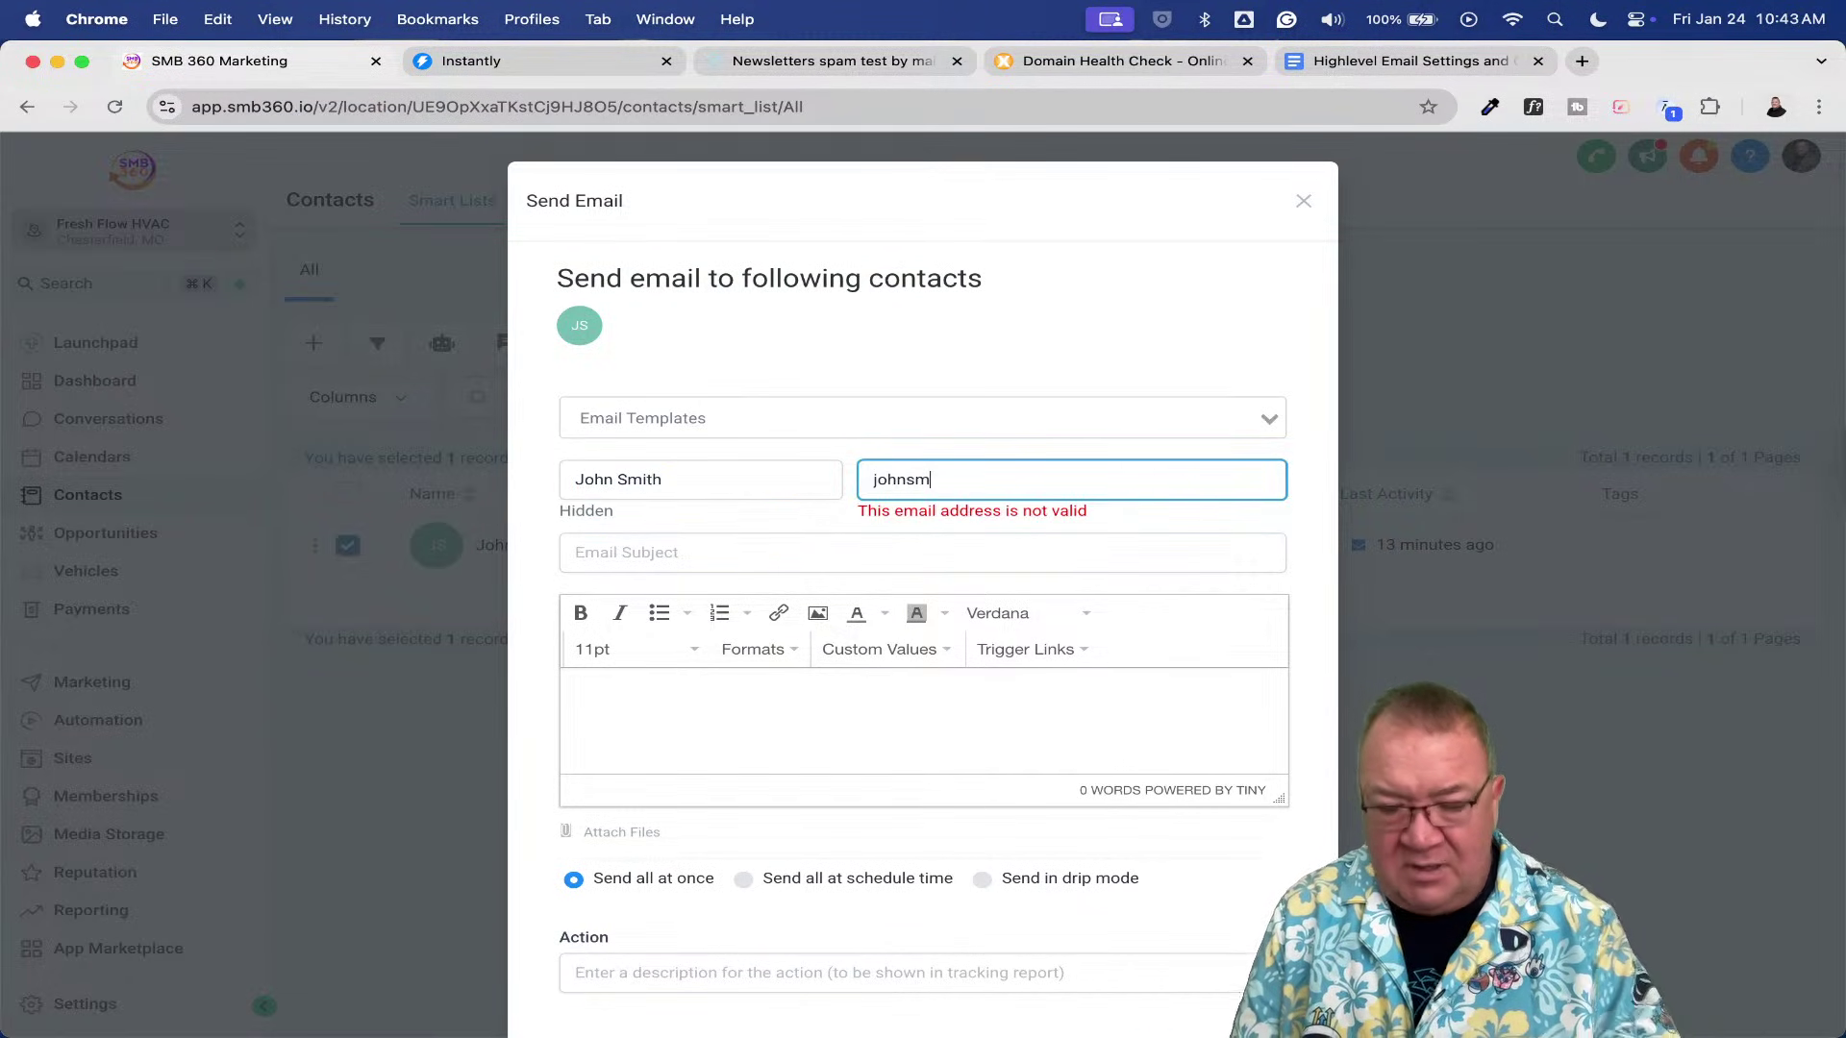
{"action": "key", "text": "BackSpace"}
{"action": "key", "text": "BackSpace"}
{"action": "key", "text": "BackSpace"}
{"action": "key", "text": "BackSpace"}
{"action": "key", "text": "shift+Tab"}
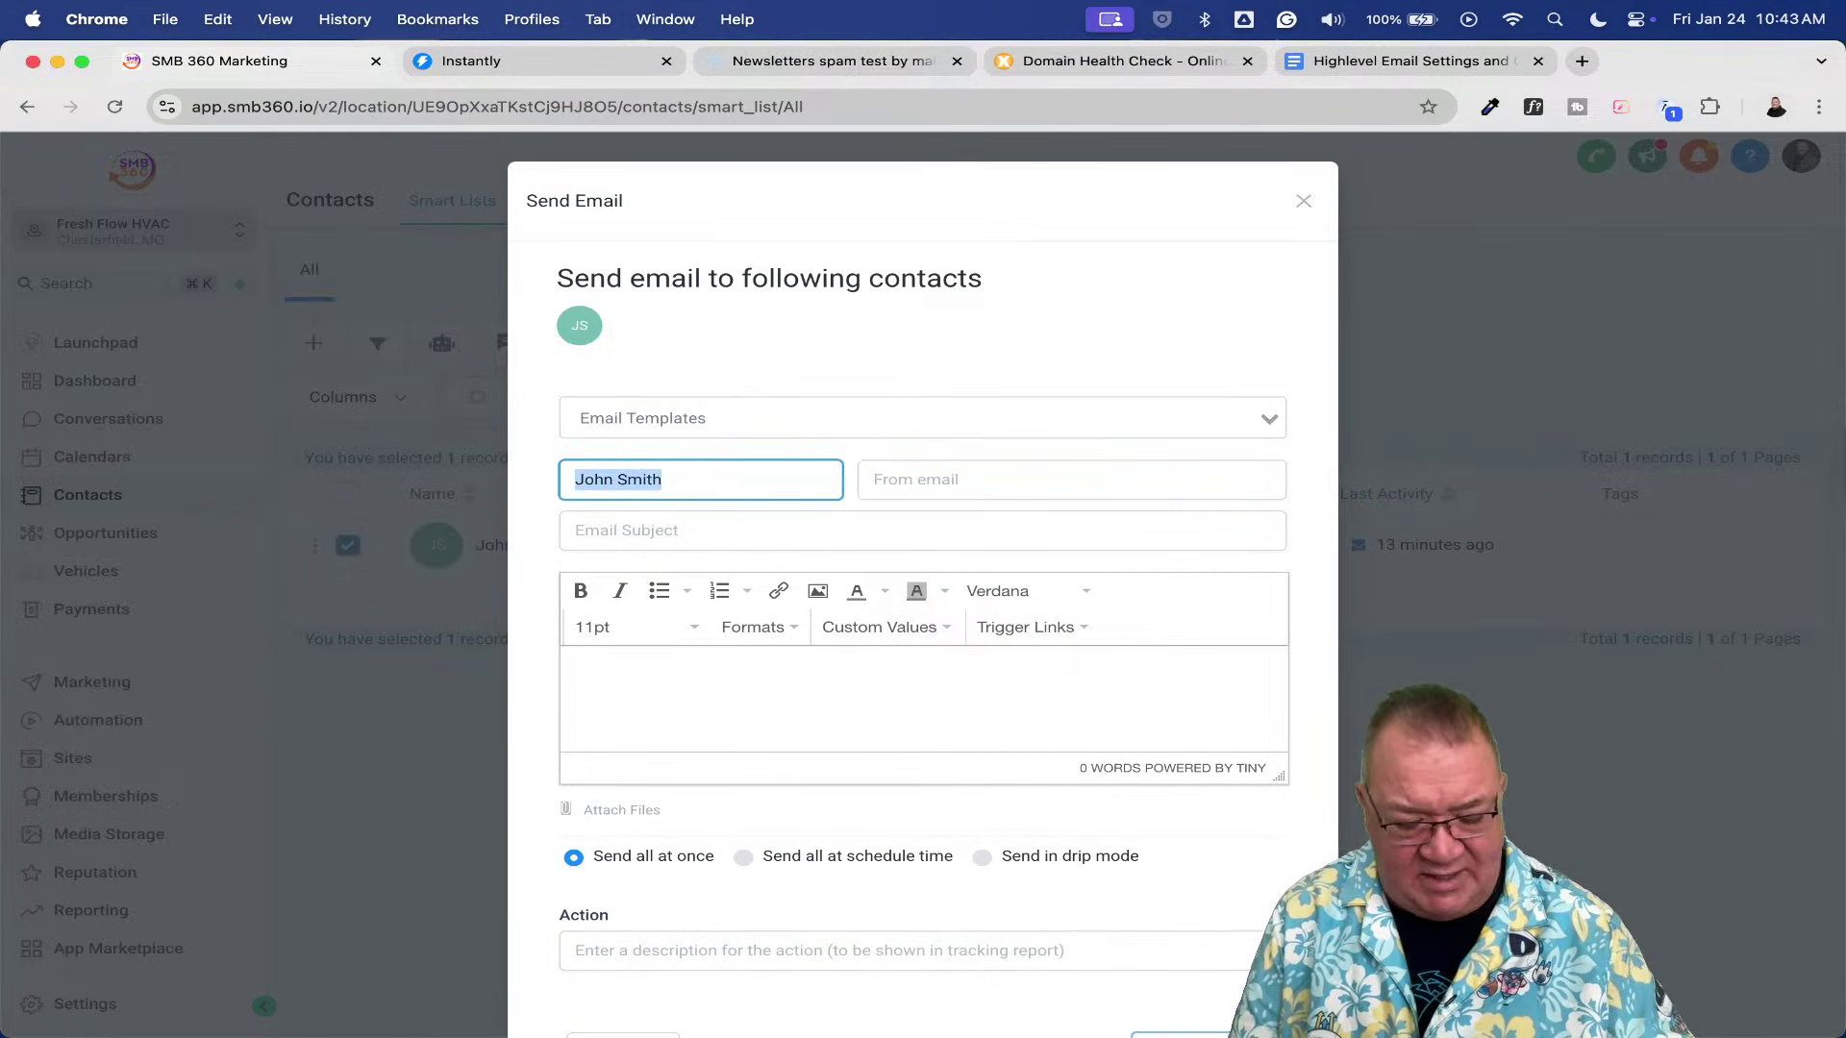
{"action": "type", "text": "Ray SAnt Clause"}
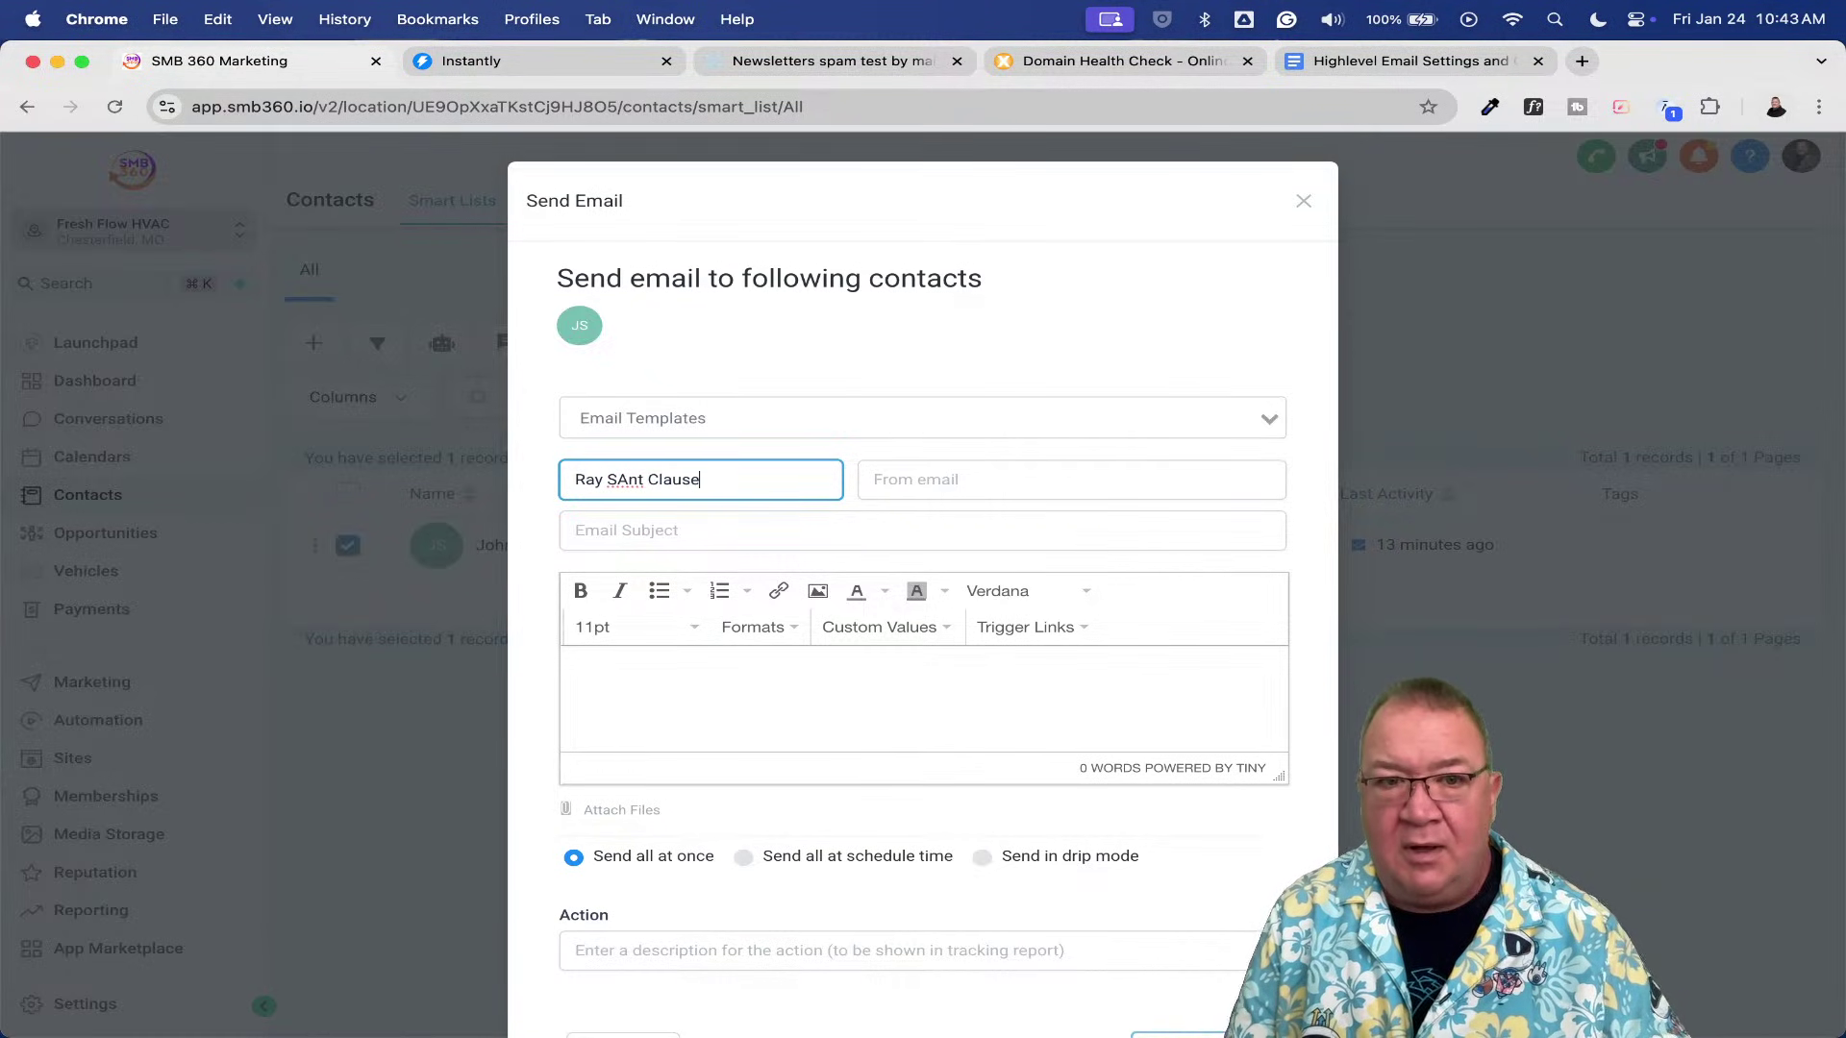
{"action": "key", "text": "Tab"}
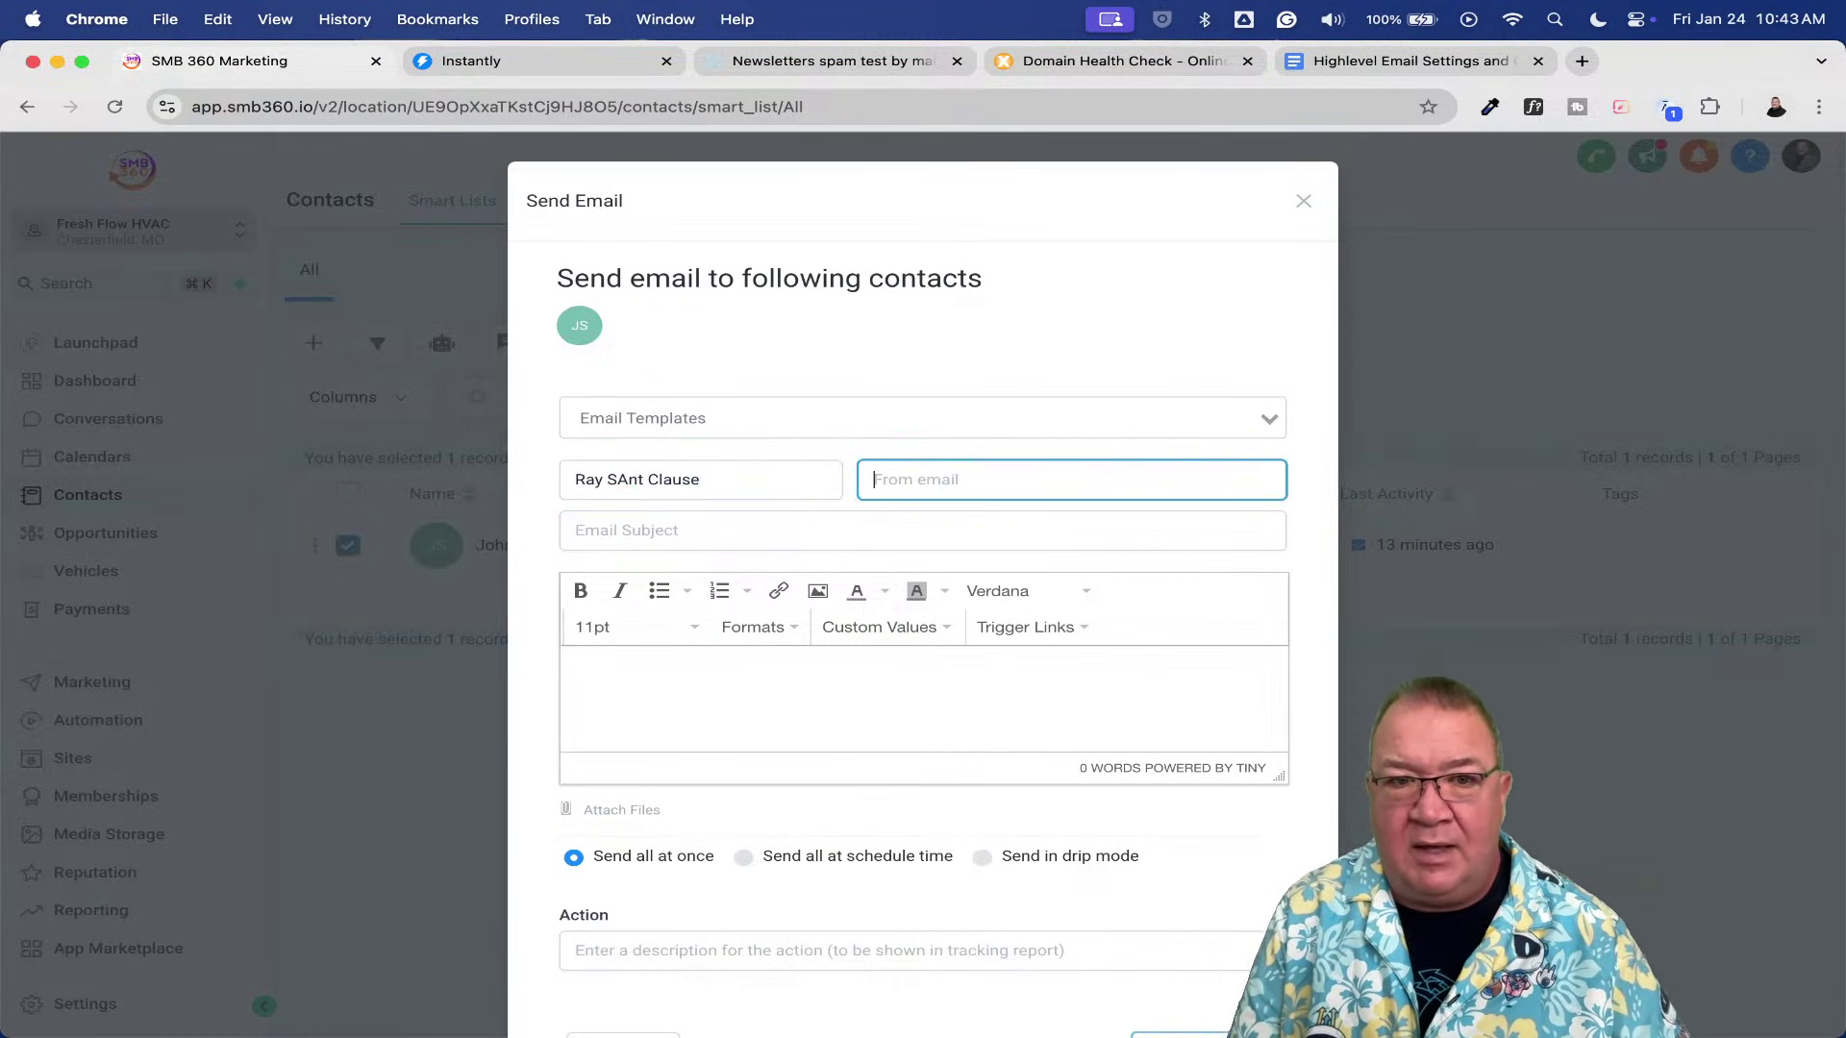
{"action": "left_click", "coordinate": [636, 479]}
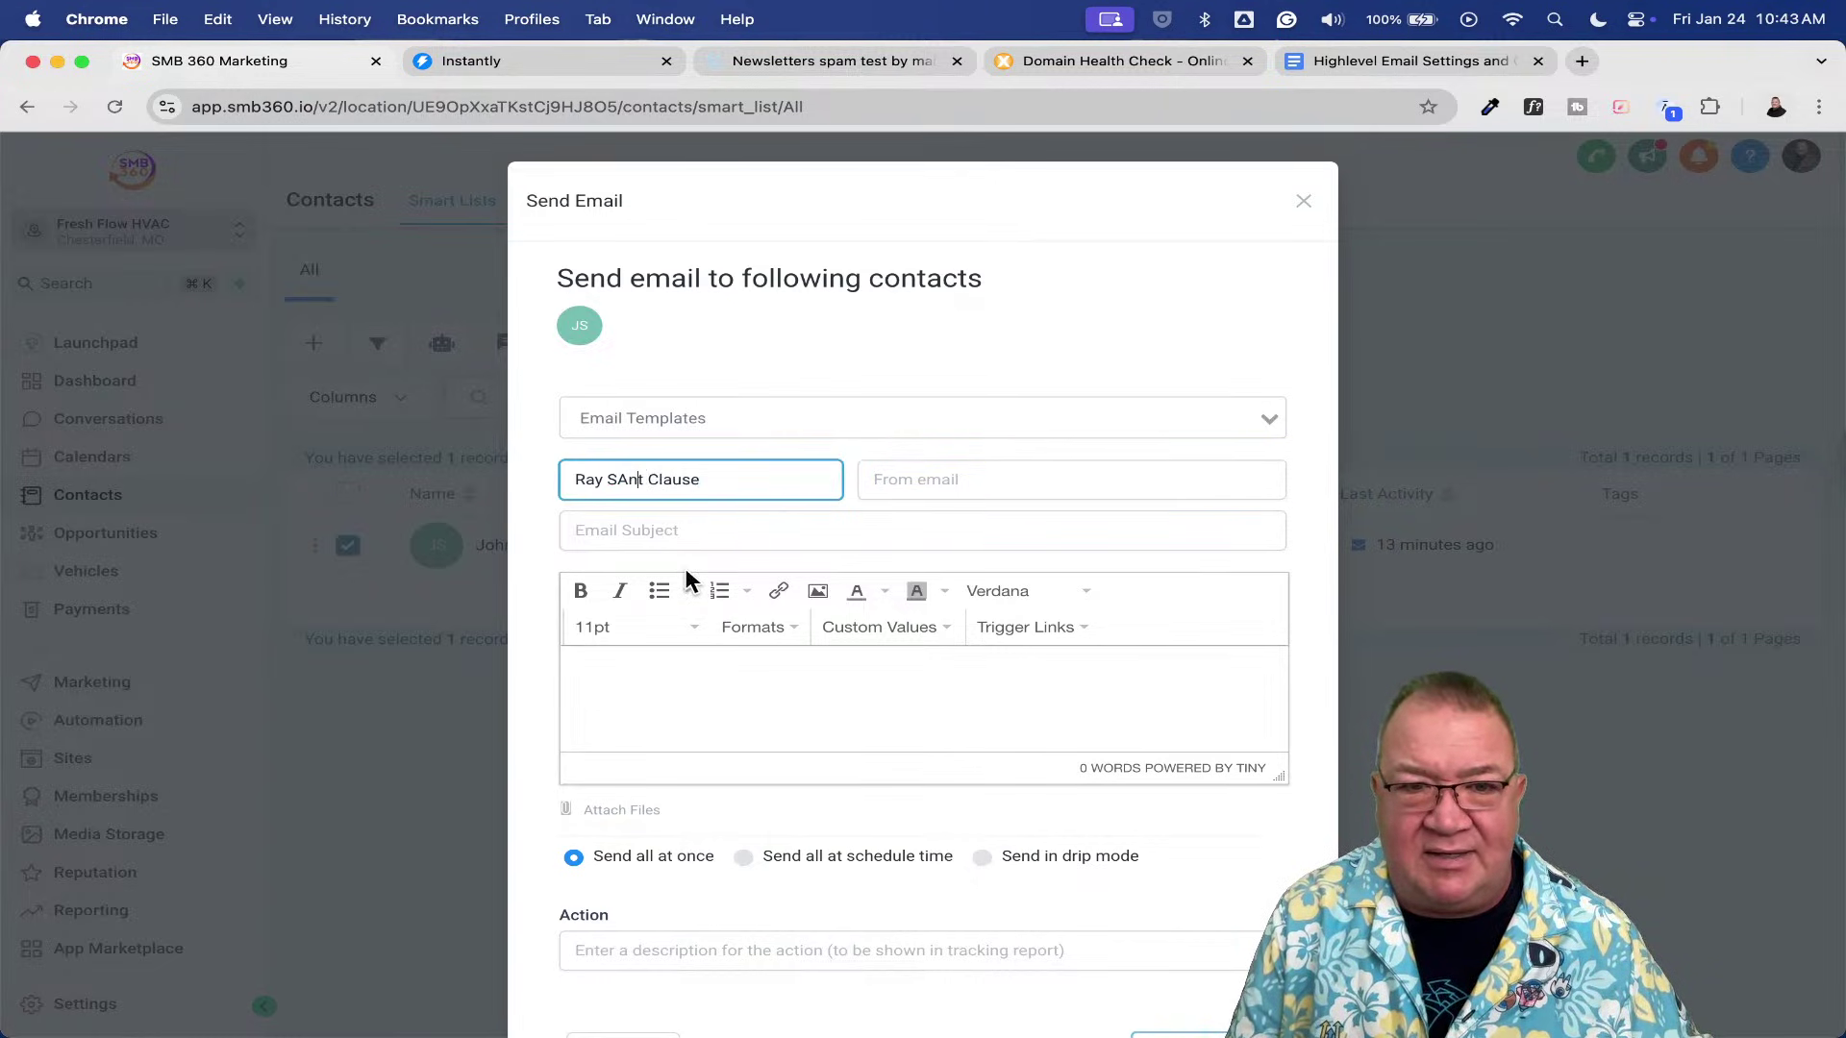
{"action": "key", "text": "BackSpace"}
{"action": "key", "text": "BackSpace"}
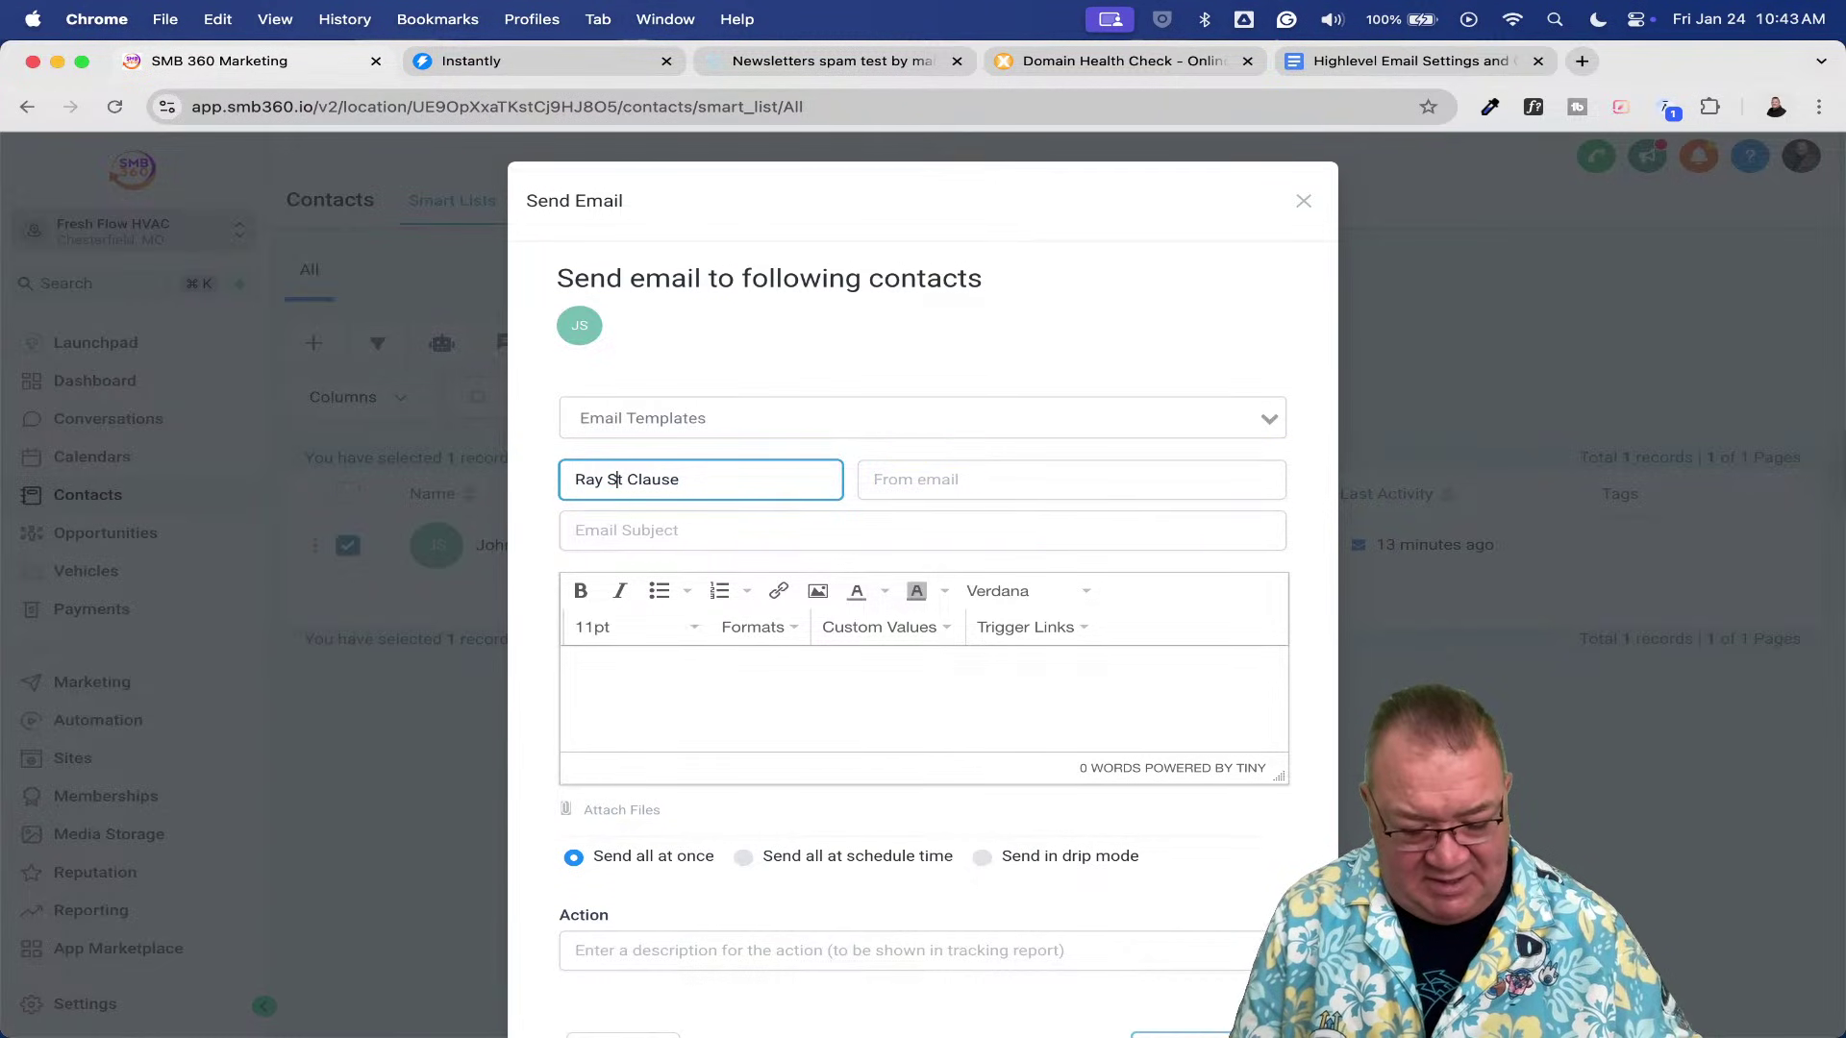
{"action": "type", "text": "anta"}
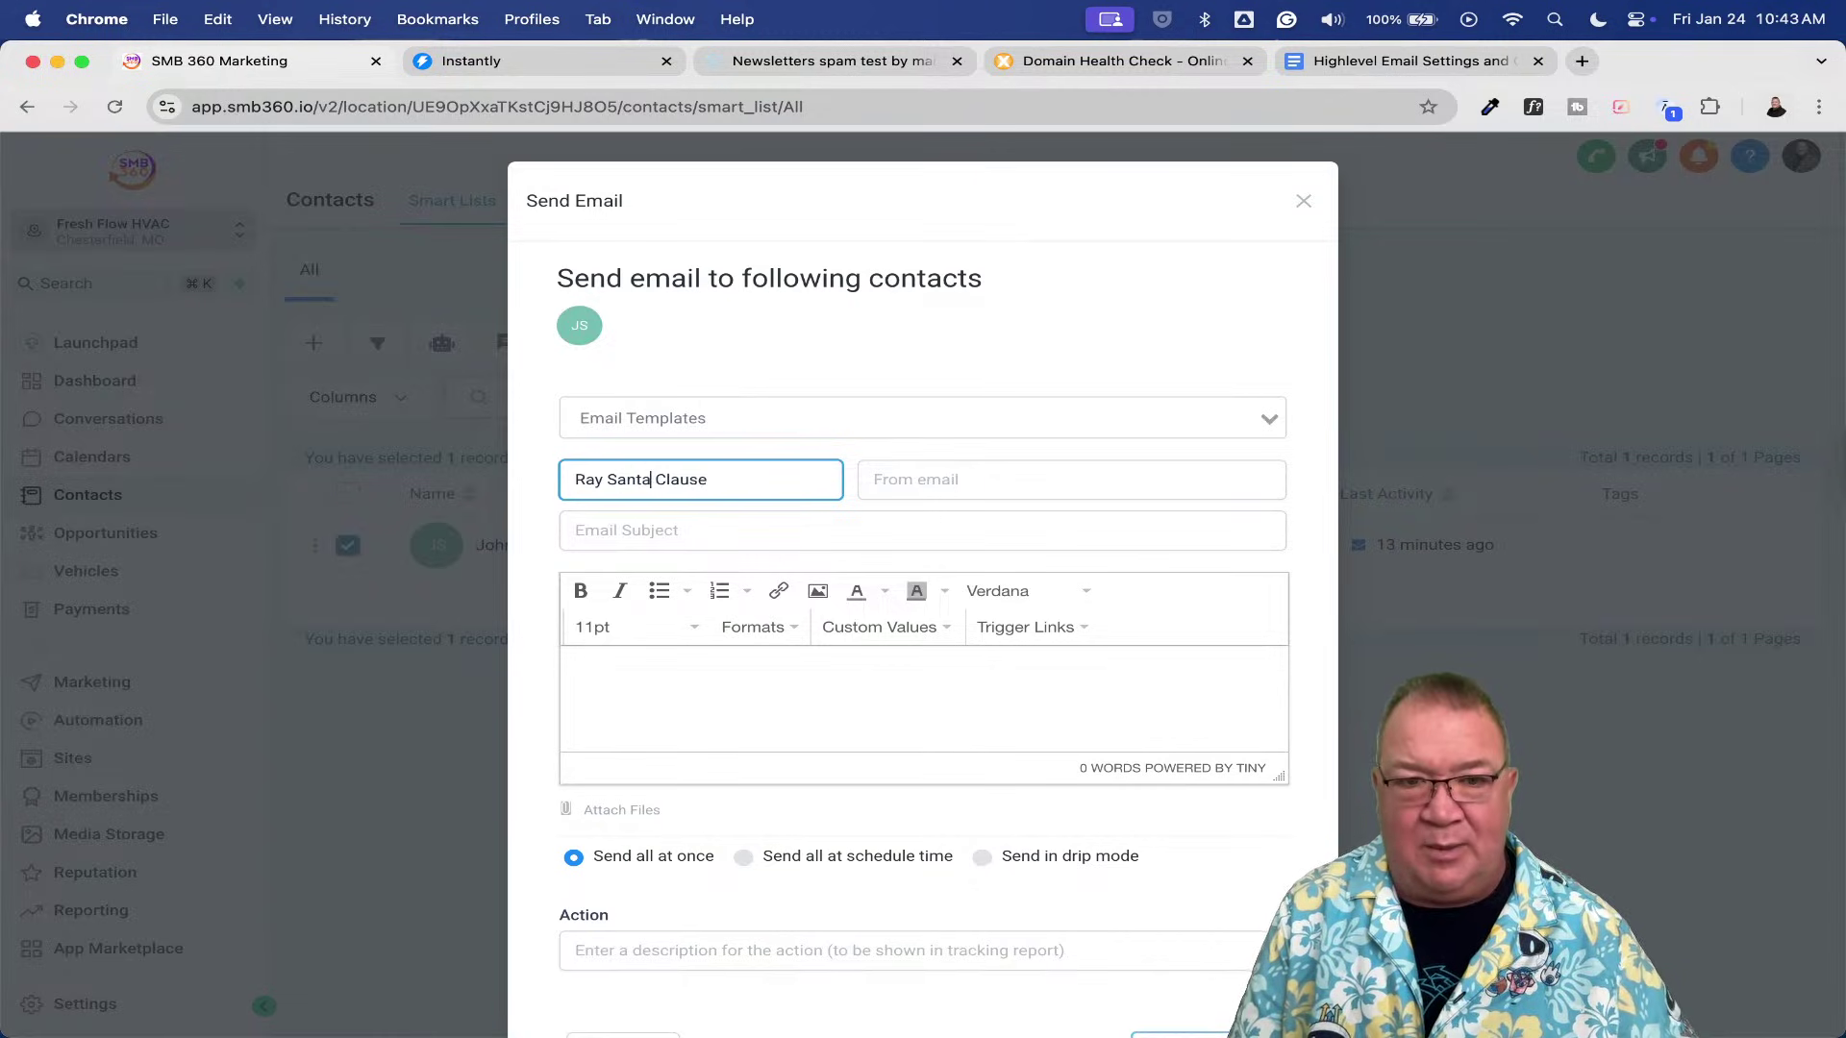
{"action": "left_click", "coordinate": [991, 488]}
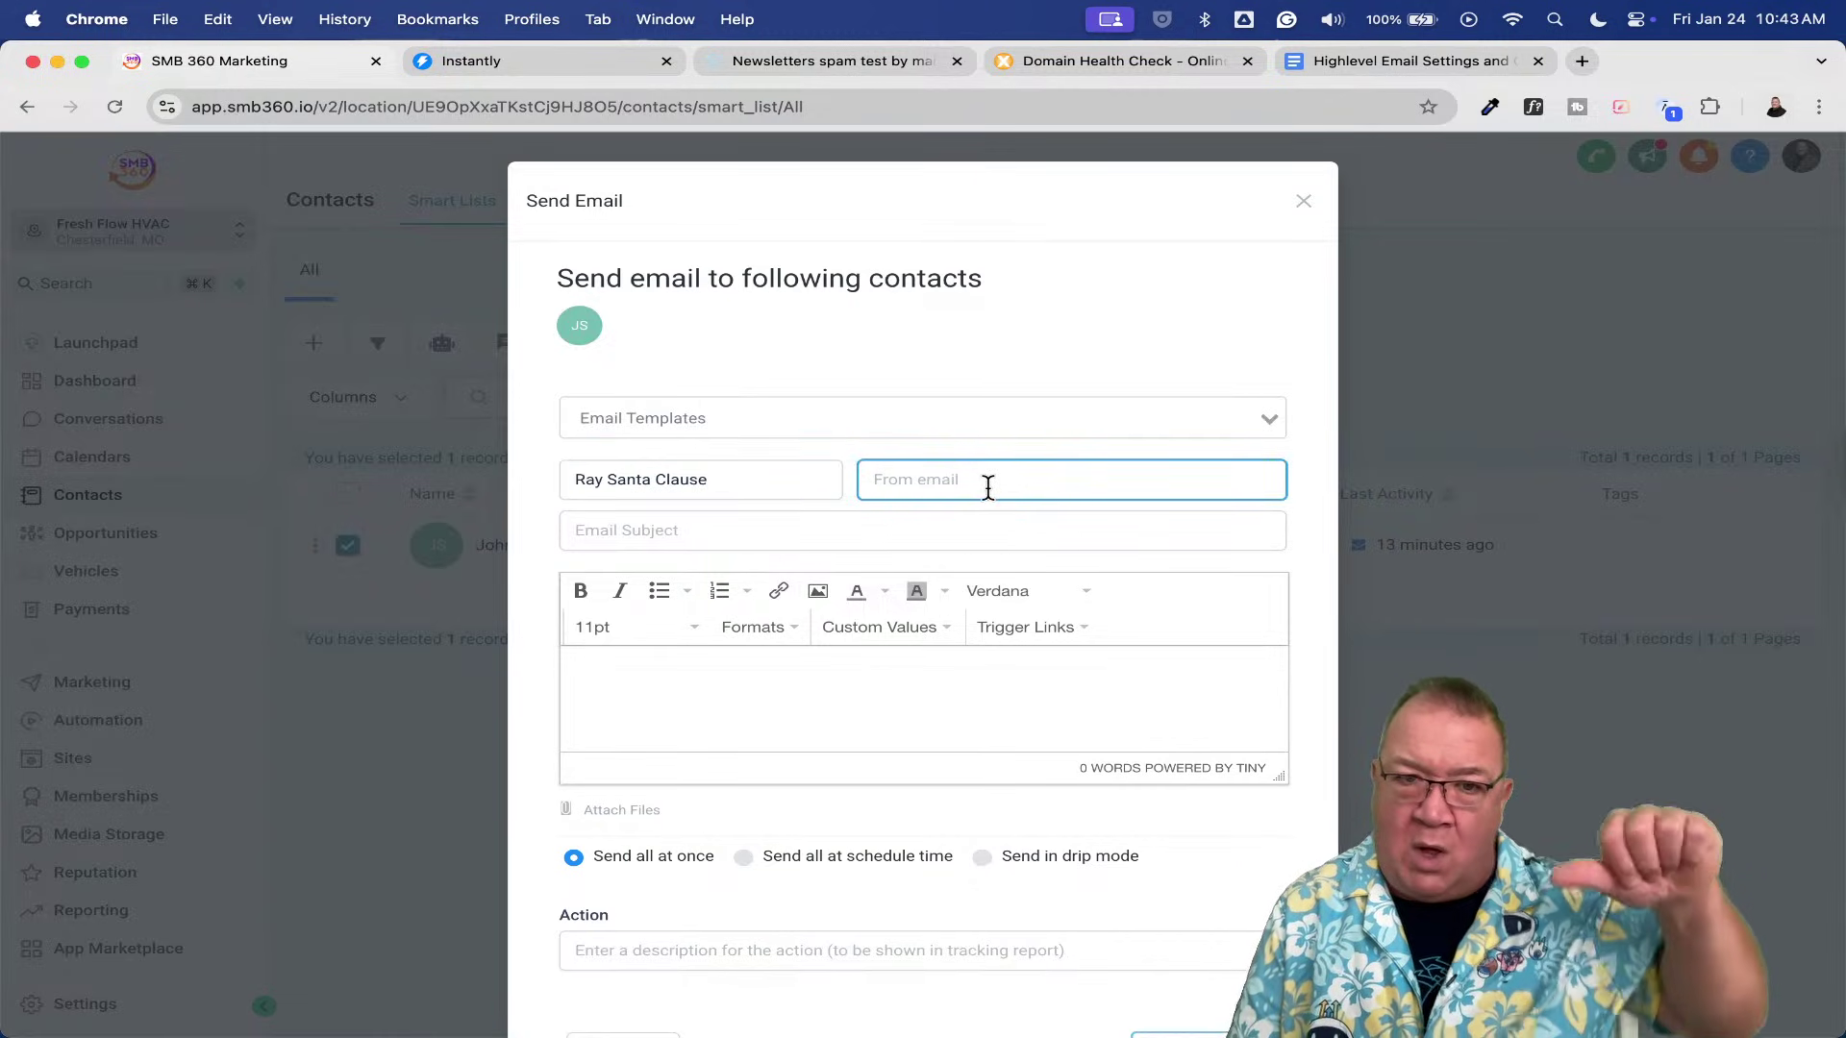
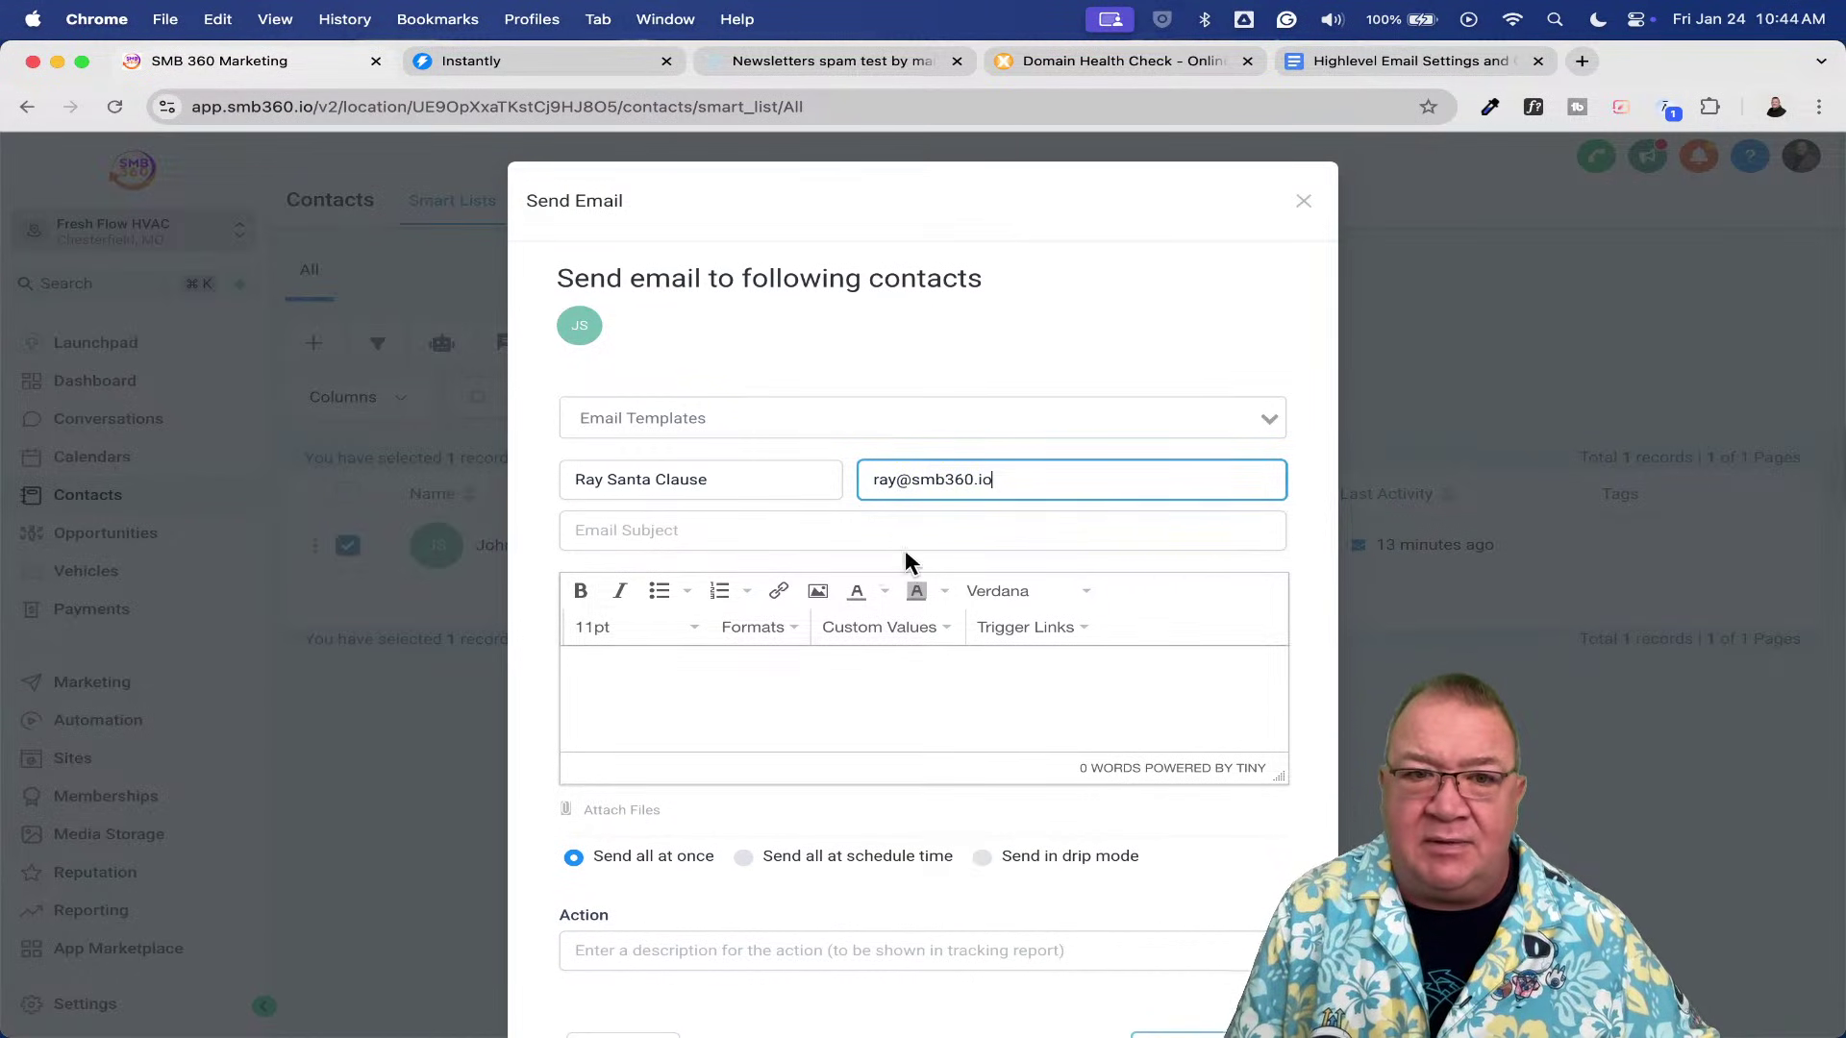
- Send subject 'Test 2 ray again', body 'testing', action 'test', and dismiss the confirmation
{"action": "left_click", "coordinate": [799, 531]}
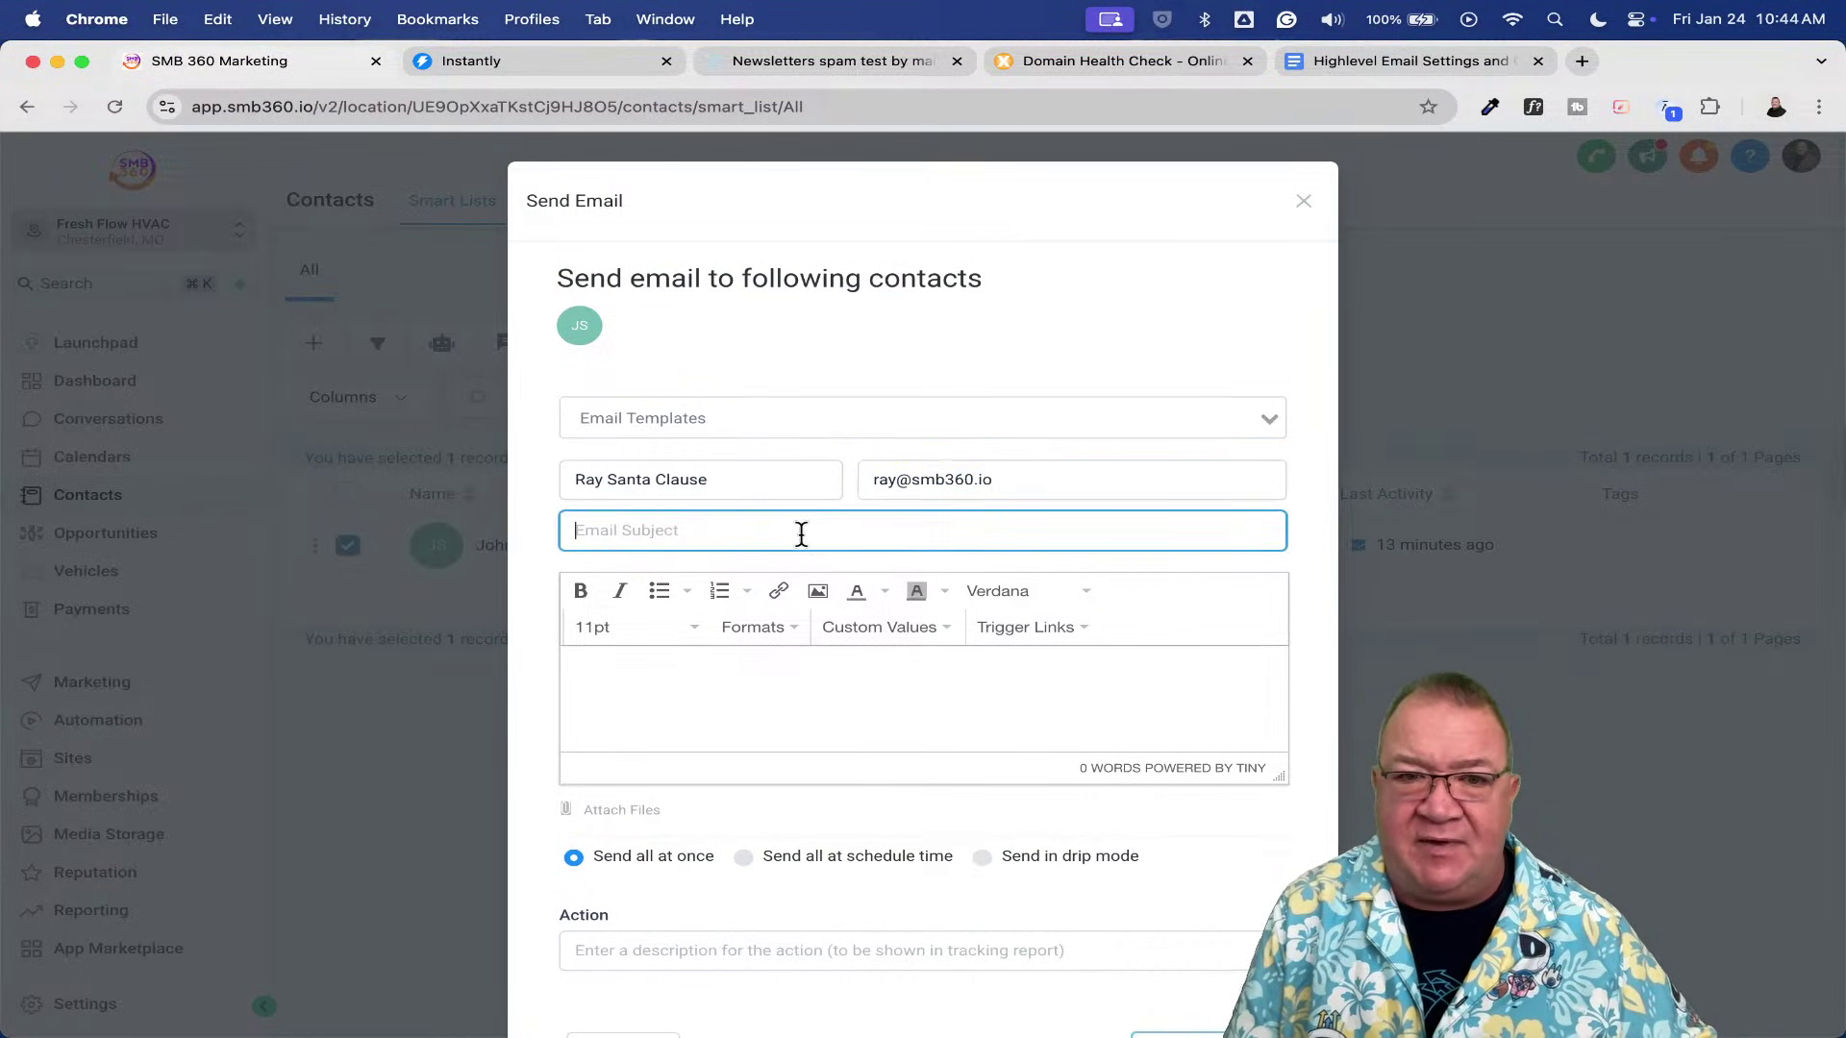
{"action": "type", "text": "Test 2 "}
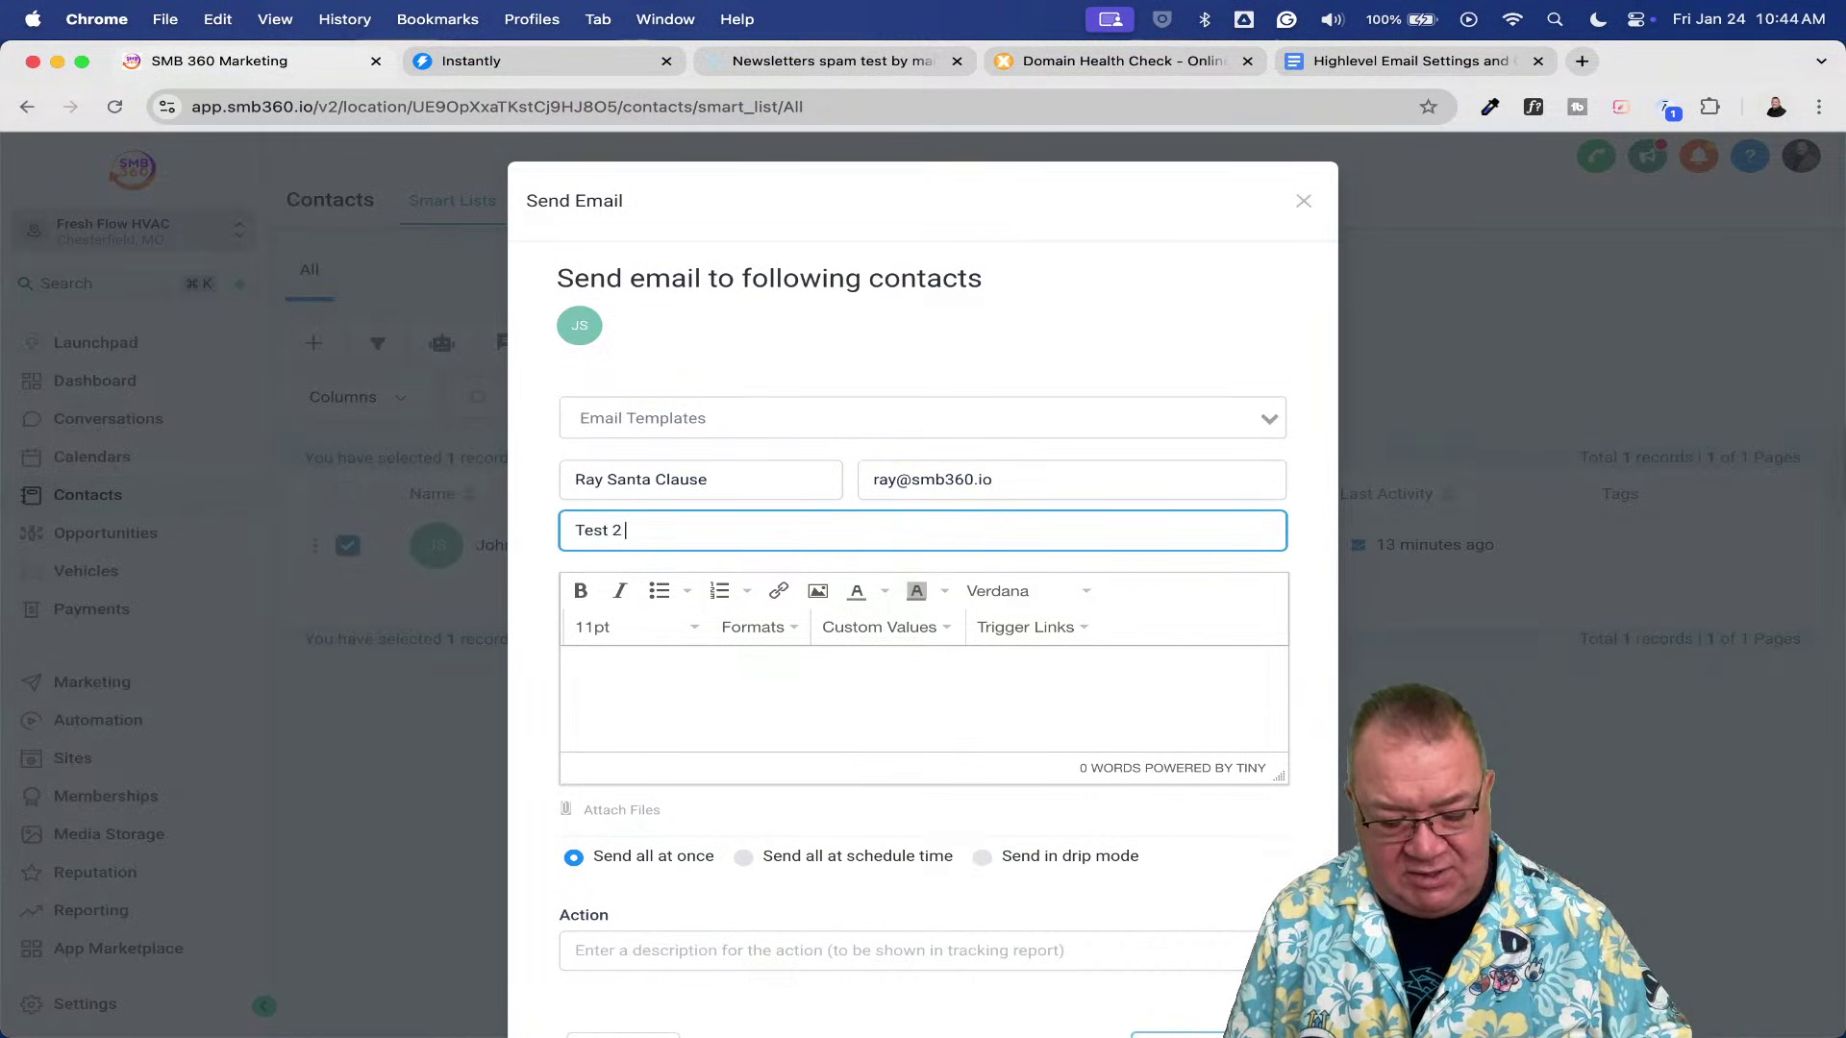
{"action": "type", "text": "ray again"}
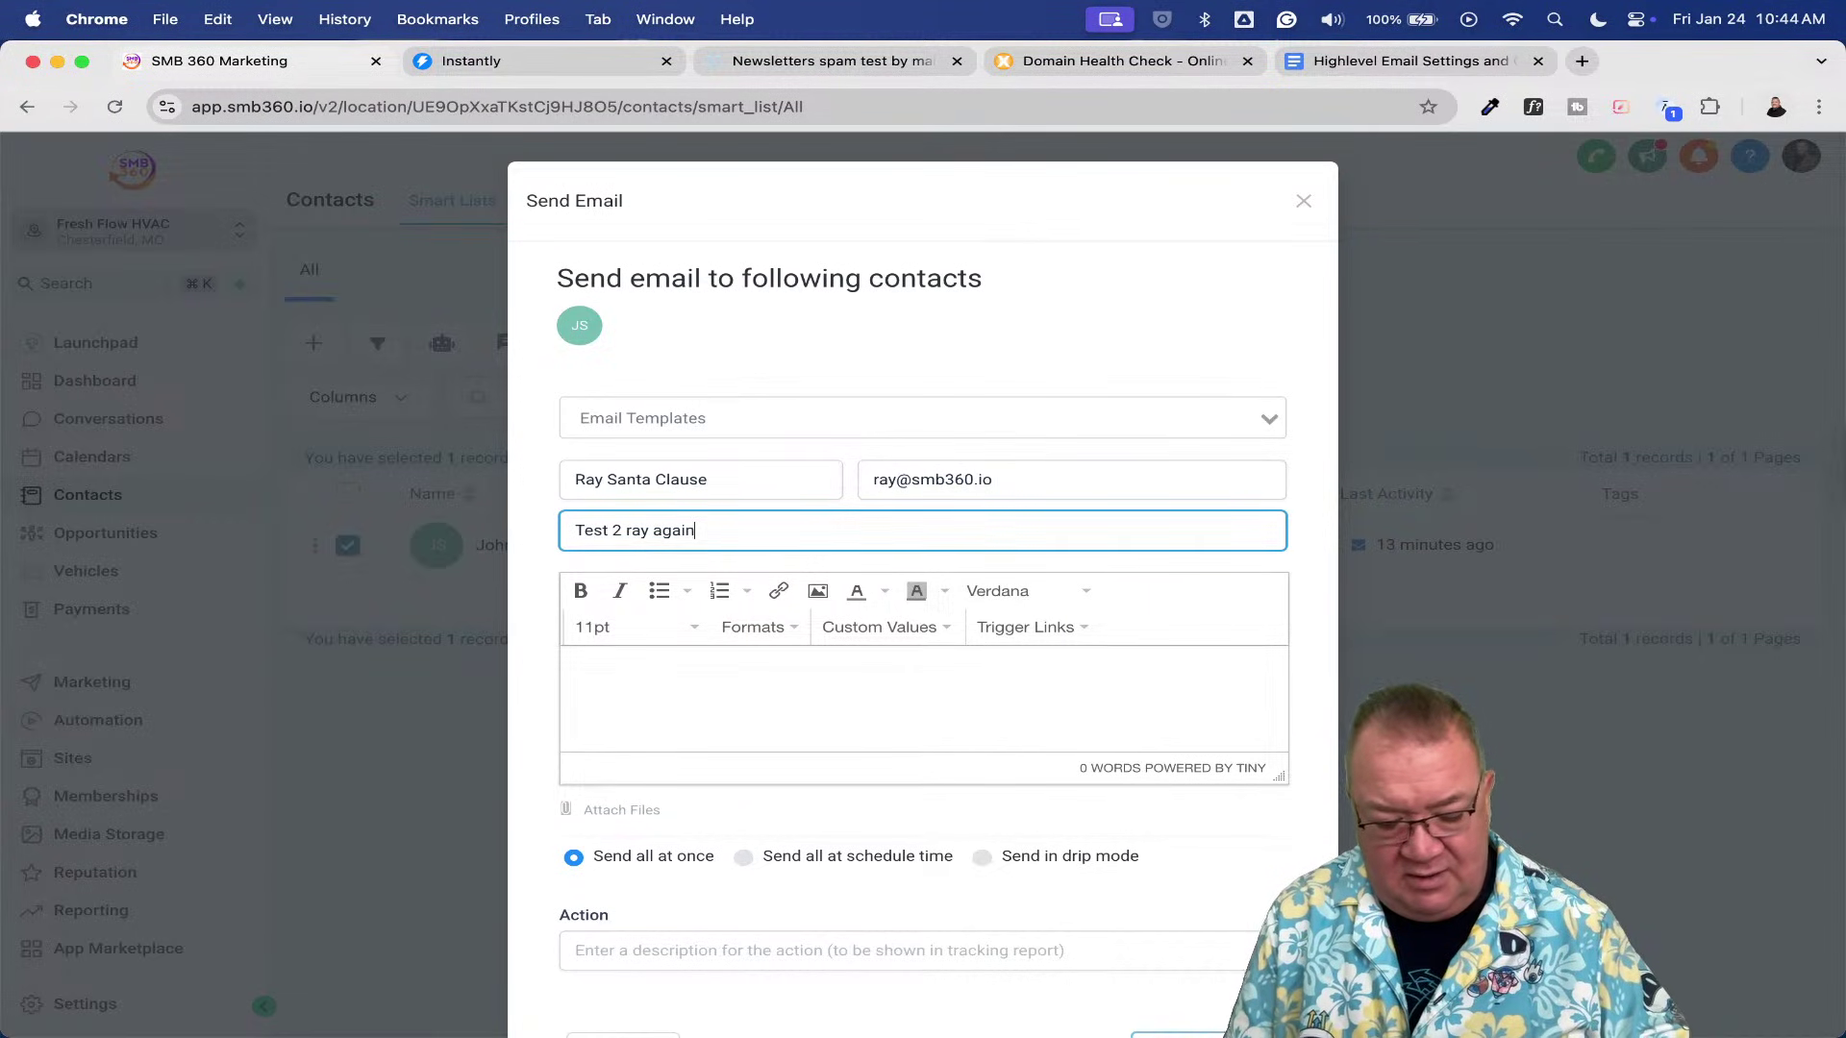
{"action": "key", "text": "Tab"}
{"action": "type", "text": "testing"}
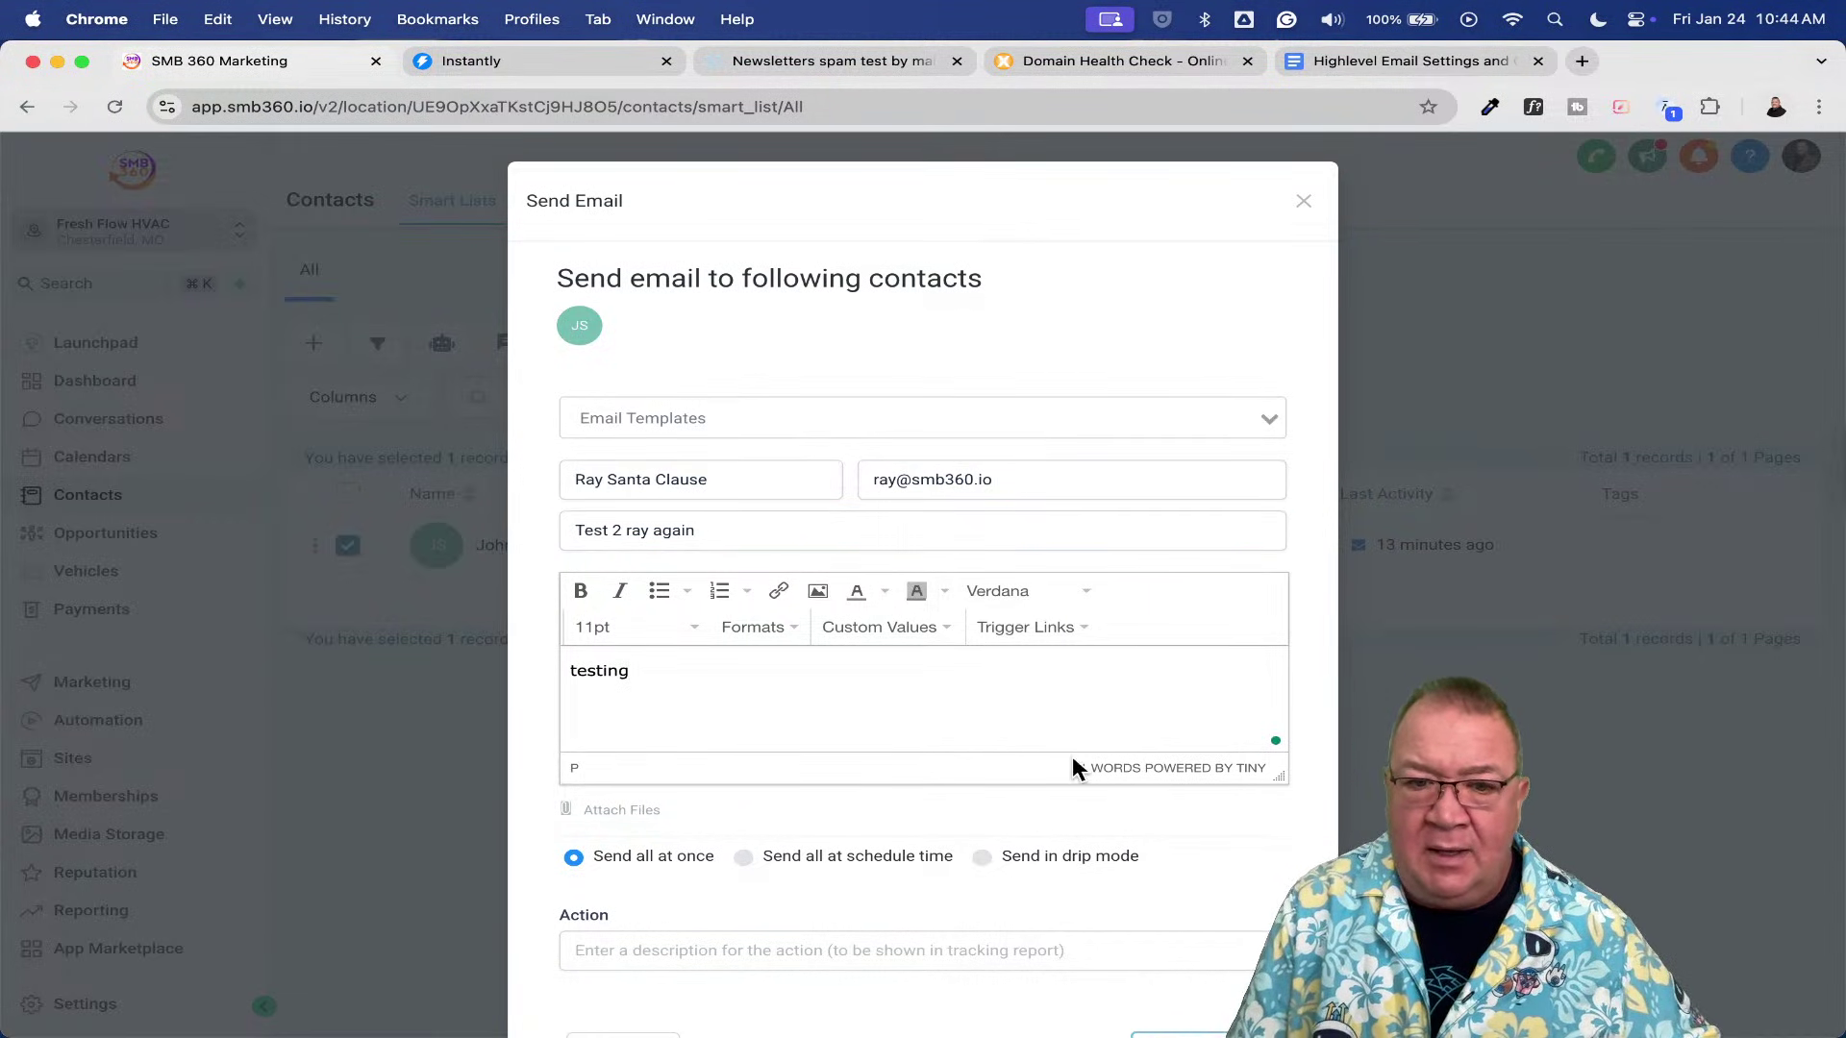
{"action": "left_click", "coordinate": [865, 950]}
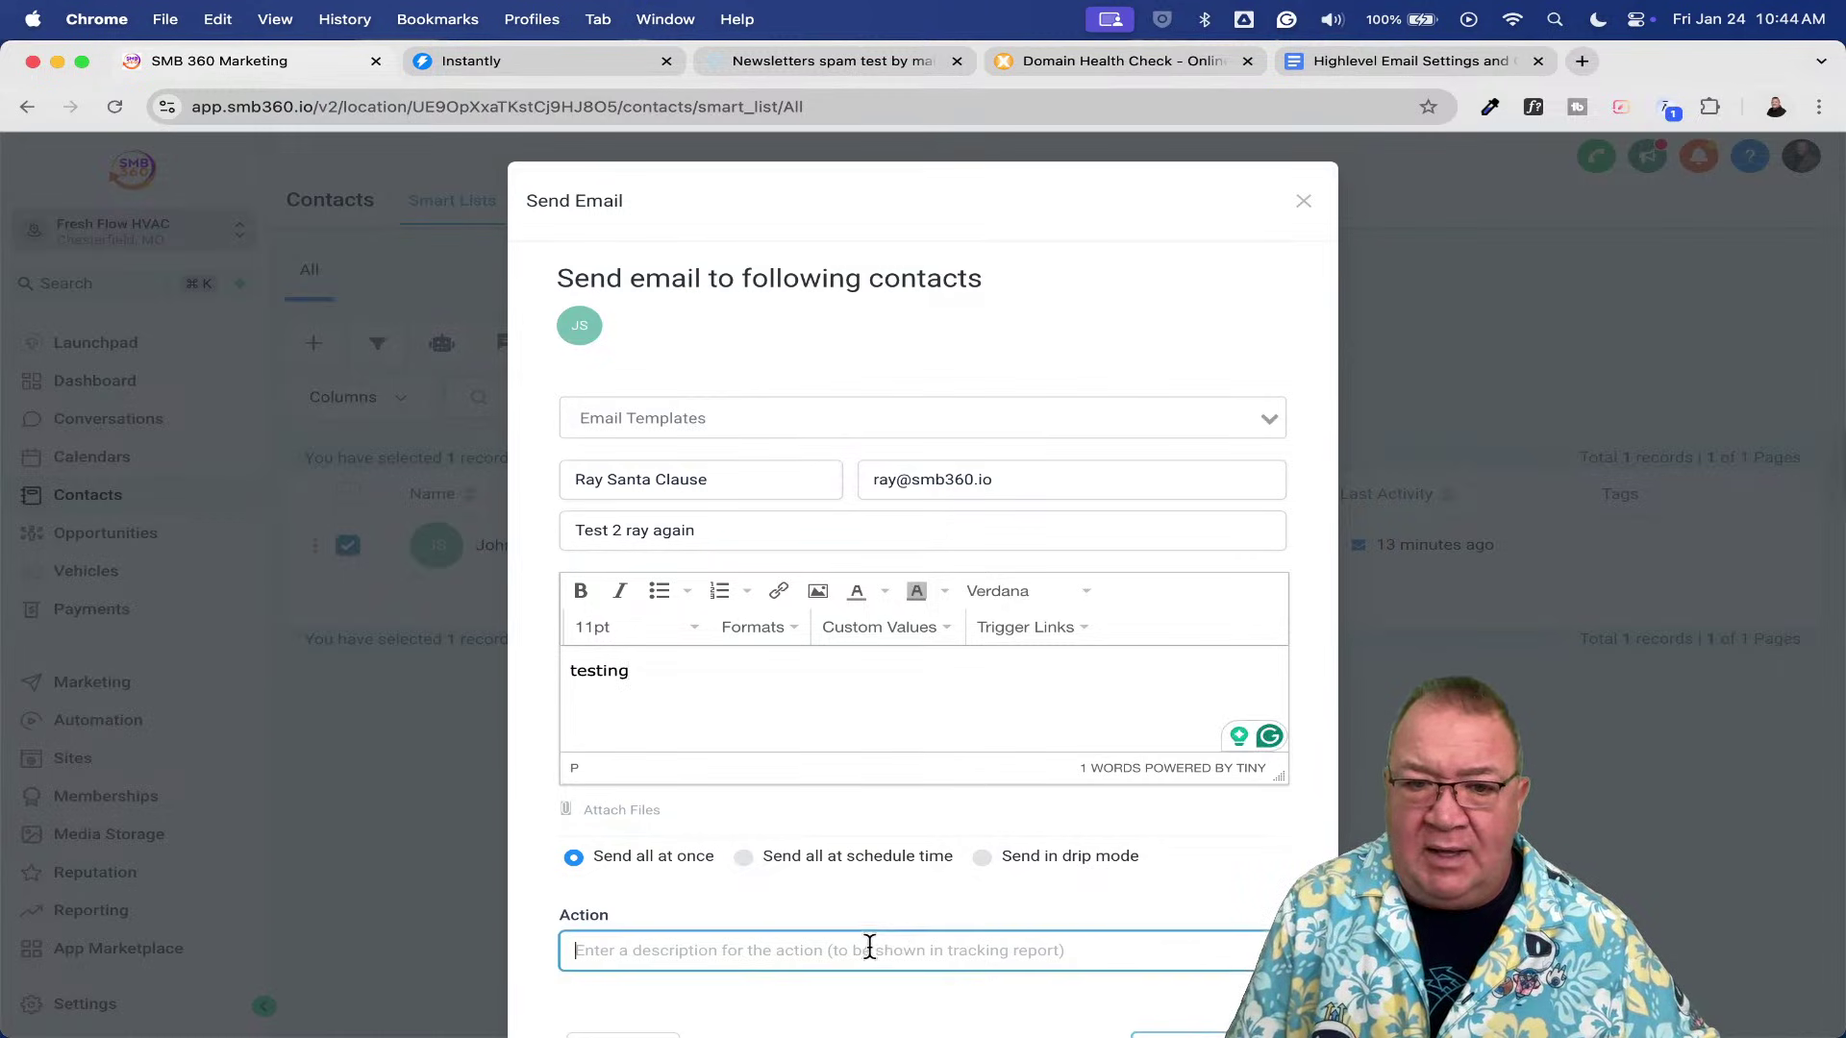
{"action": "type", "text": "test"}
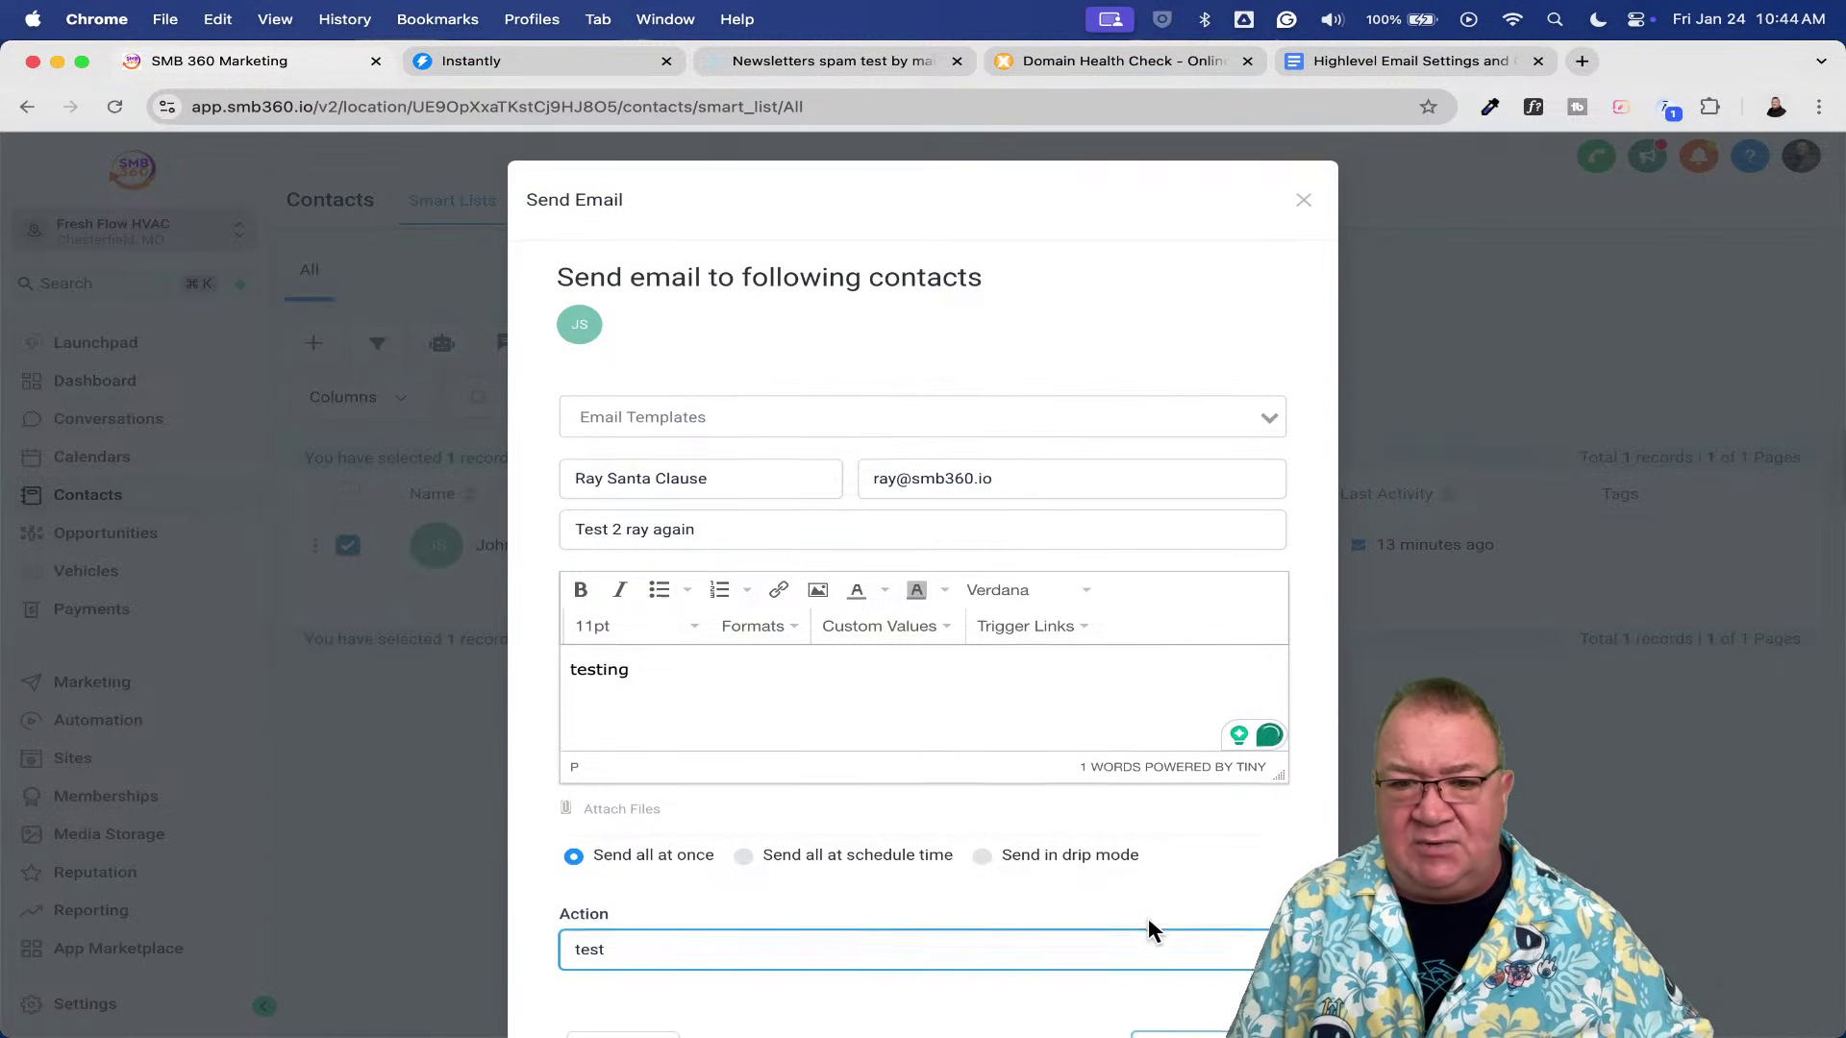
{"action": "scroll", "coordinate": [1149, 923], "scroll_direction": "down", "scroll_amount": 2}
{"action": "left_click", "coordinate": [1213, 950]}
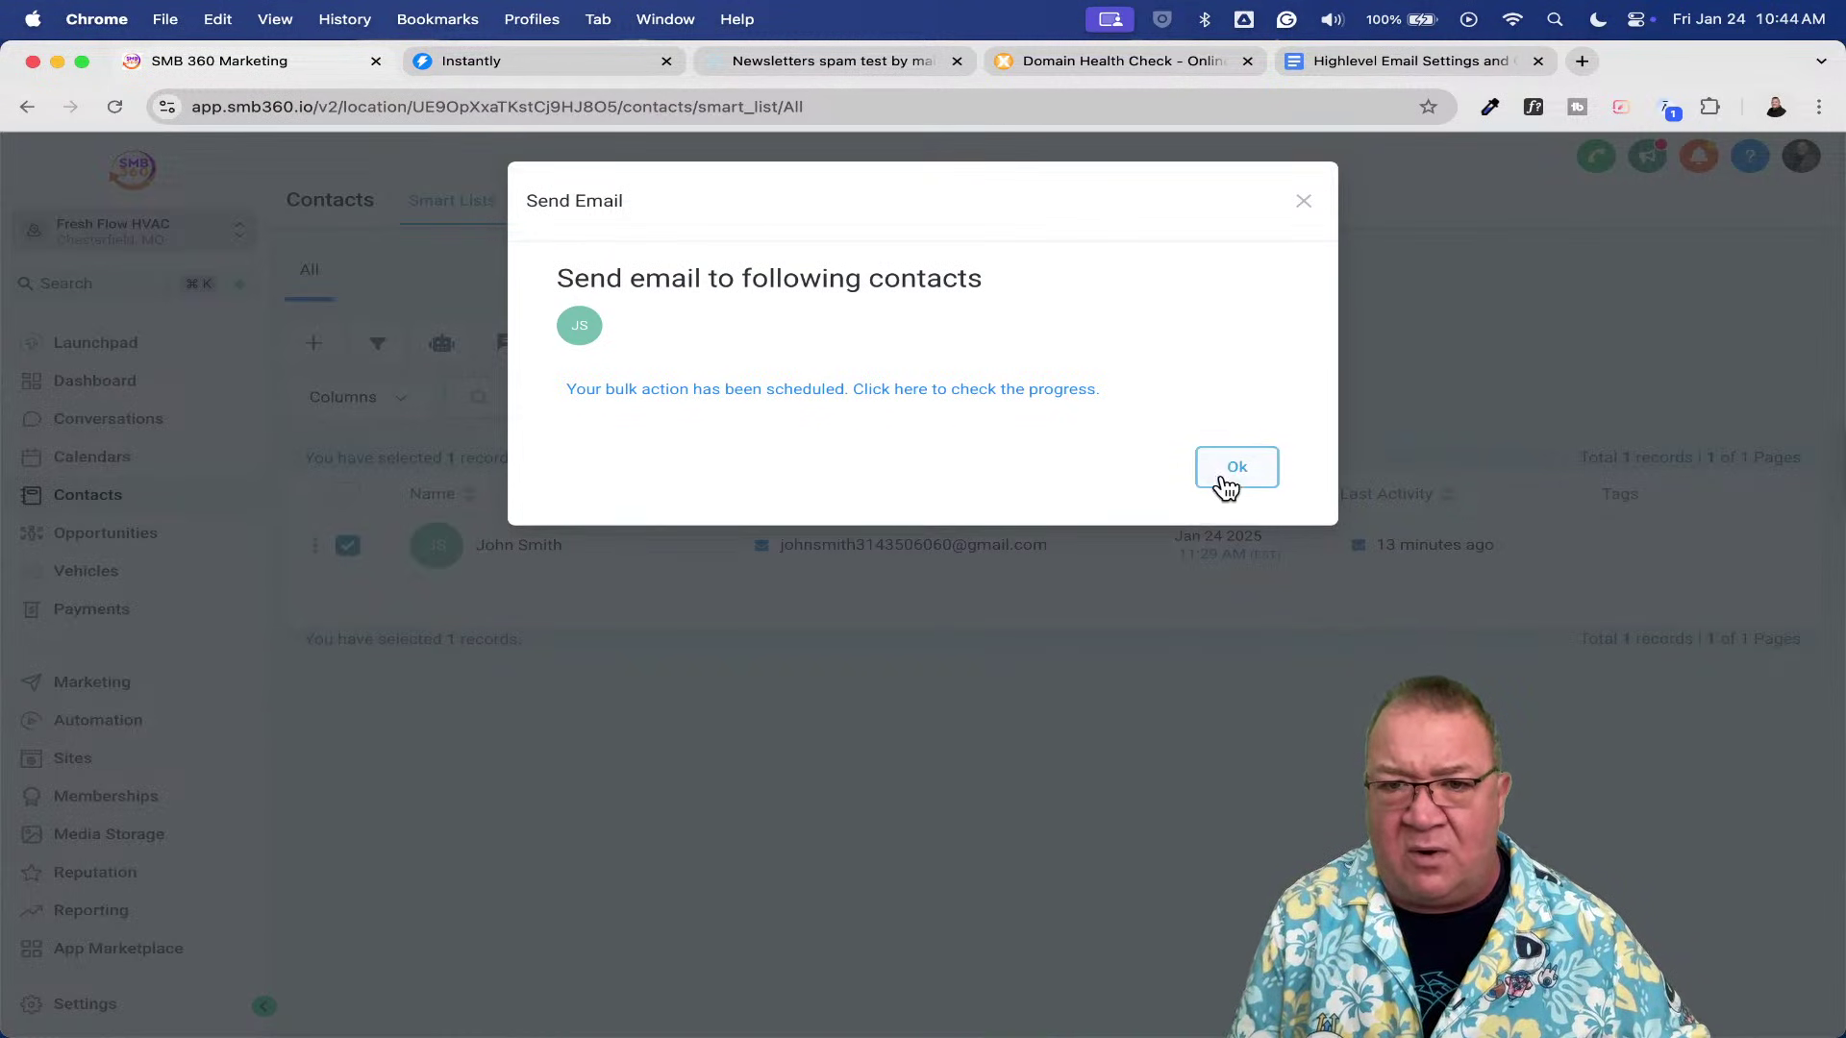
{"action": "left_click", "coordinate": [1227, 471]}
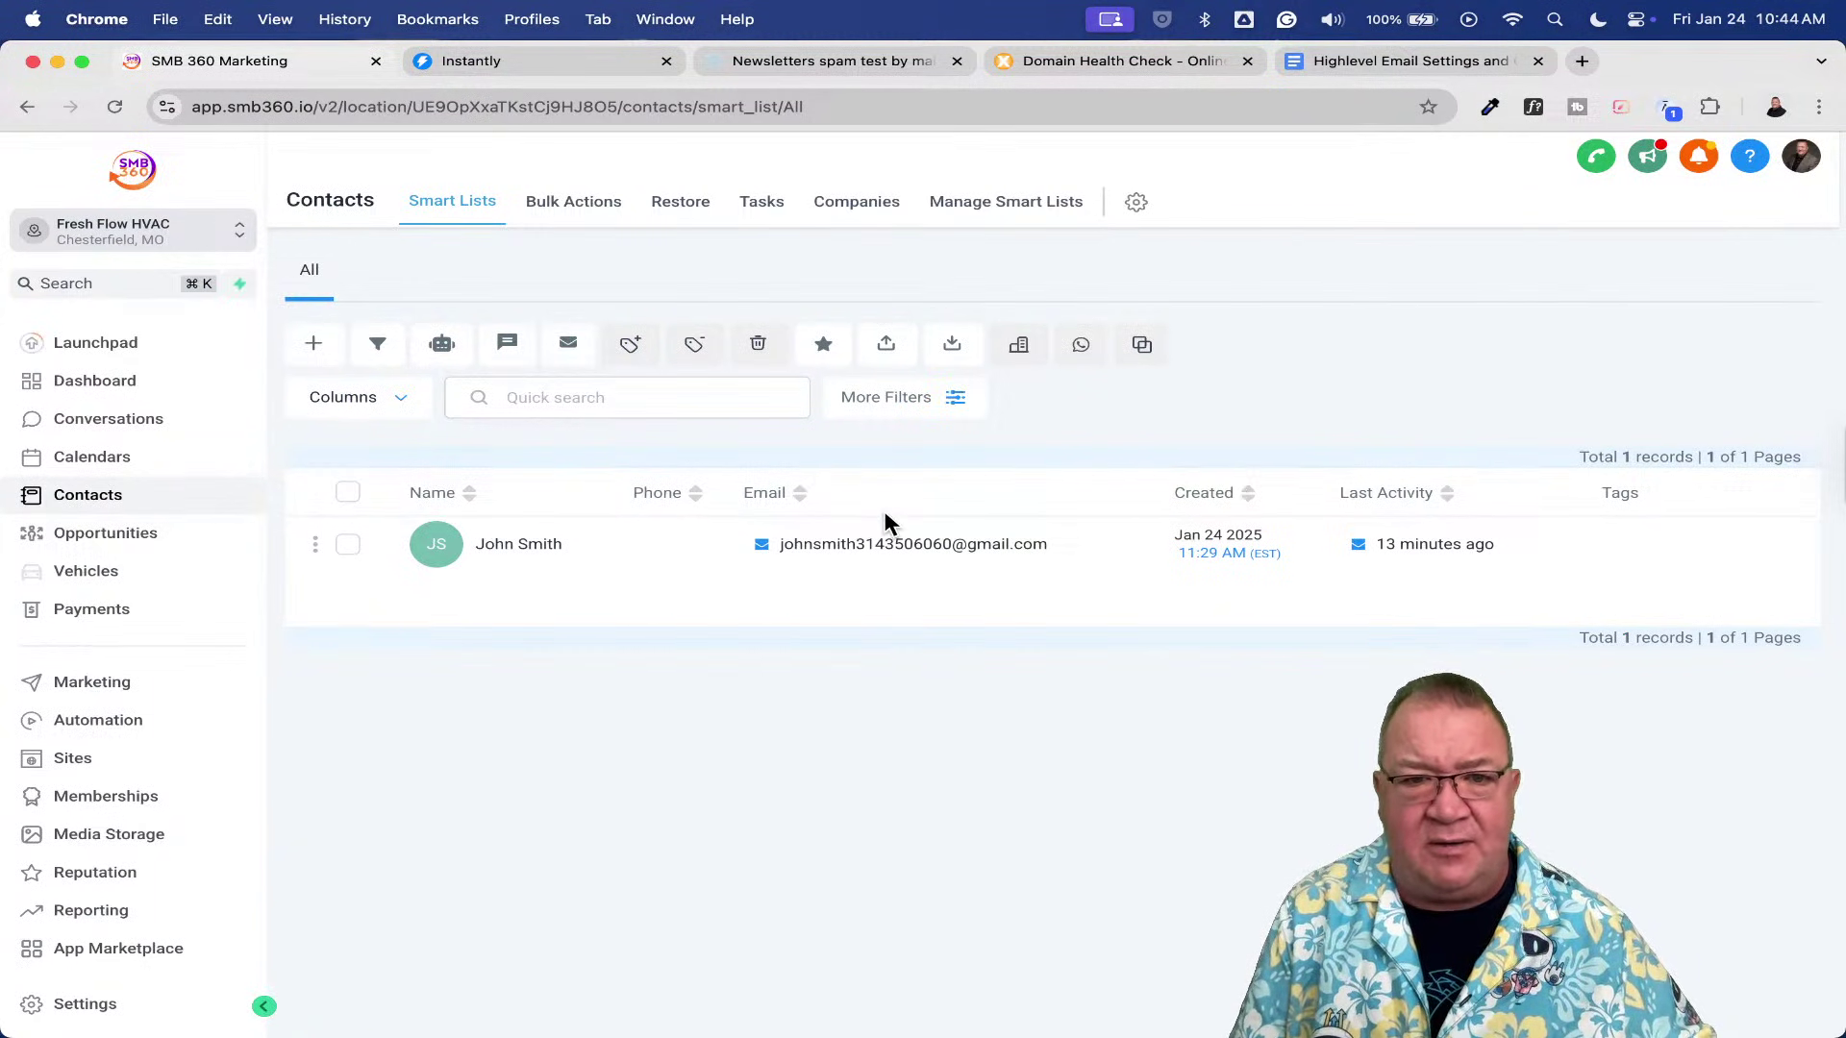
{"action": "key", "text": "ctrl+Up"}
- Open the Test 2 ray again email in Gmail and highlight the sender's address
{"action": "left_click", "coordinate": [492, 375]}
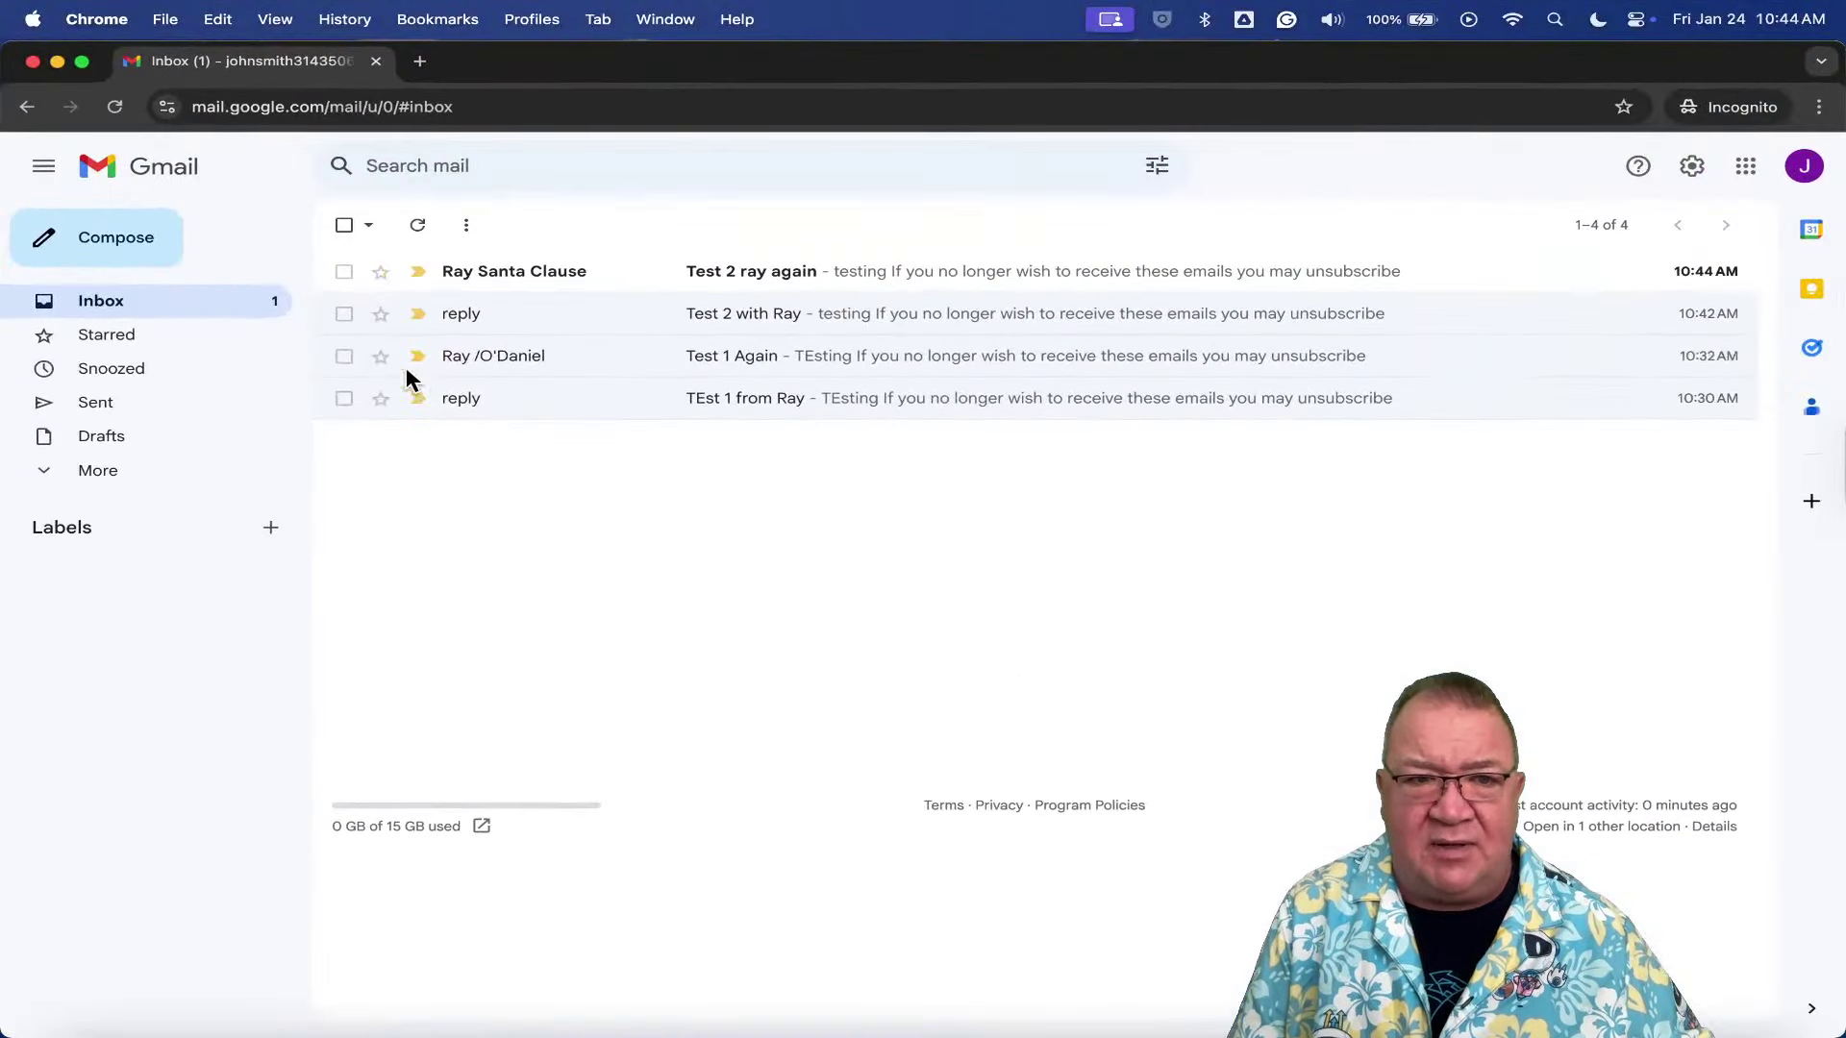
{"action": "left_click", "coordinate": [744, 273]}
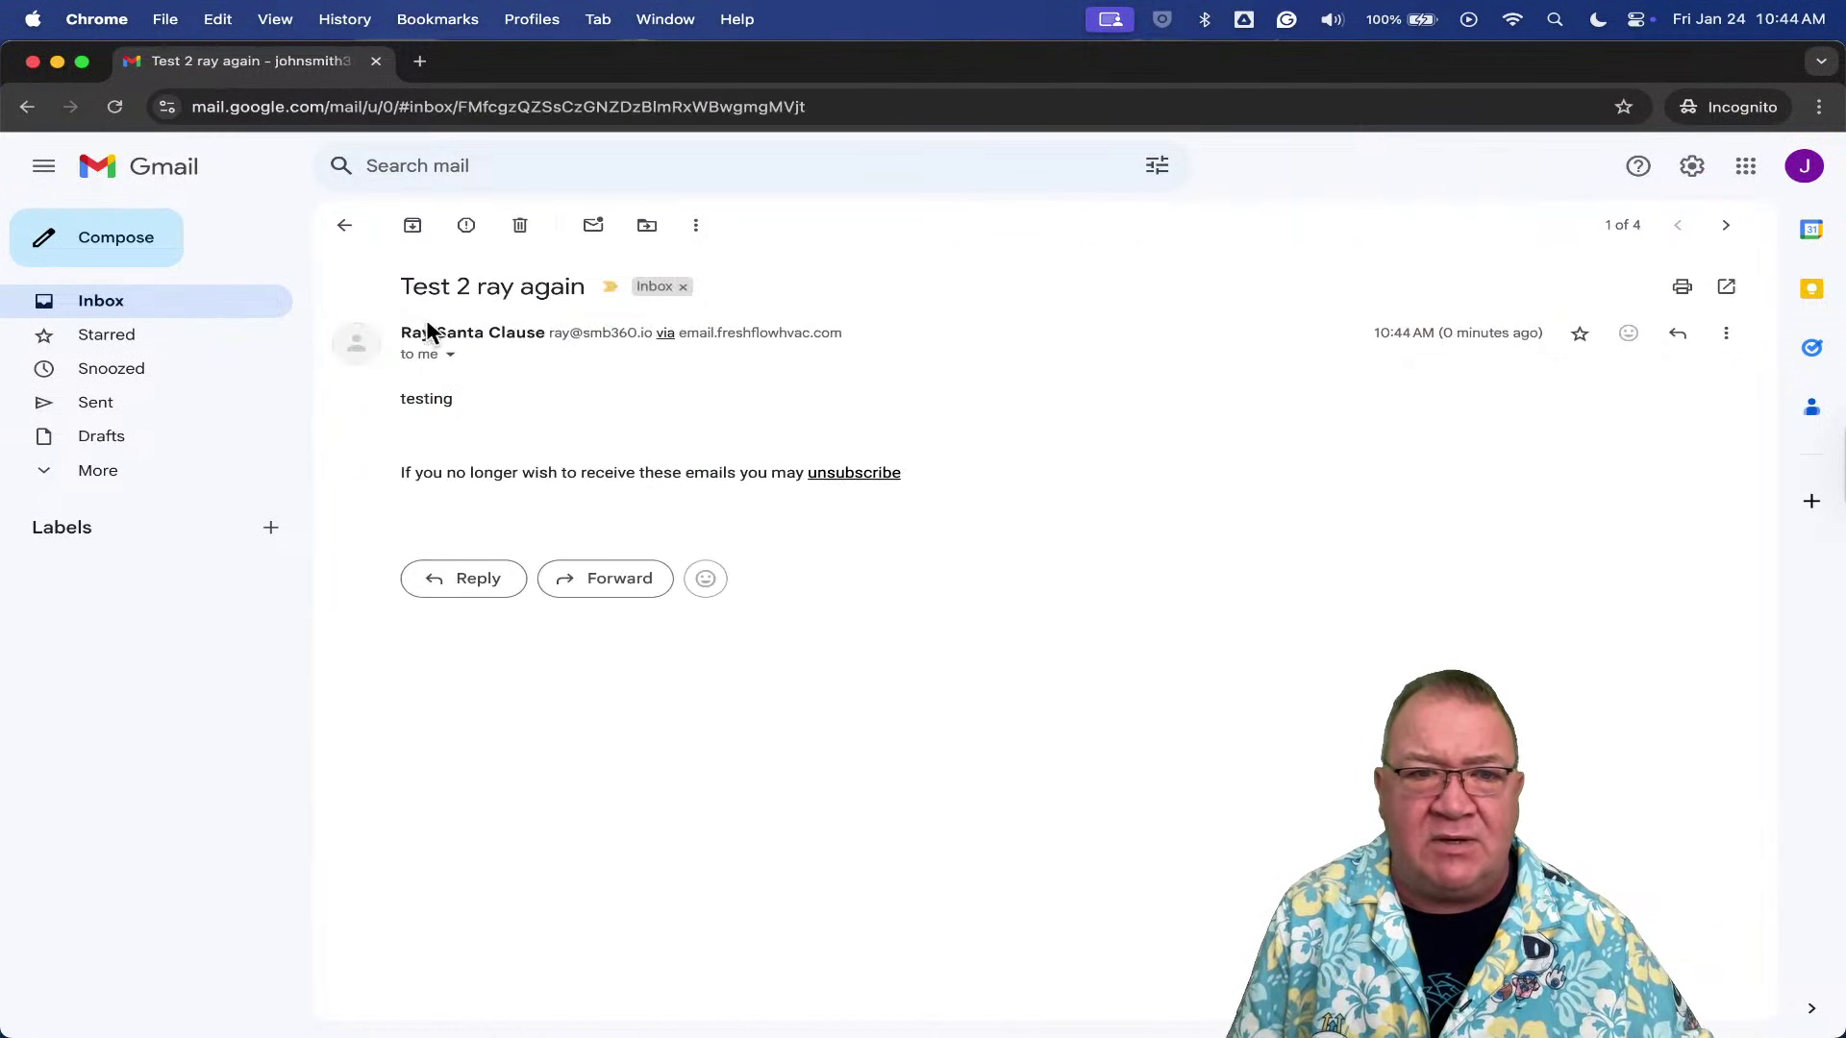
{"action": "left_click", "coordinate": [344, 225]}
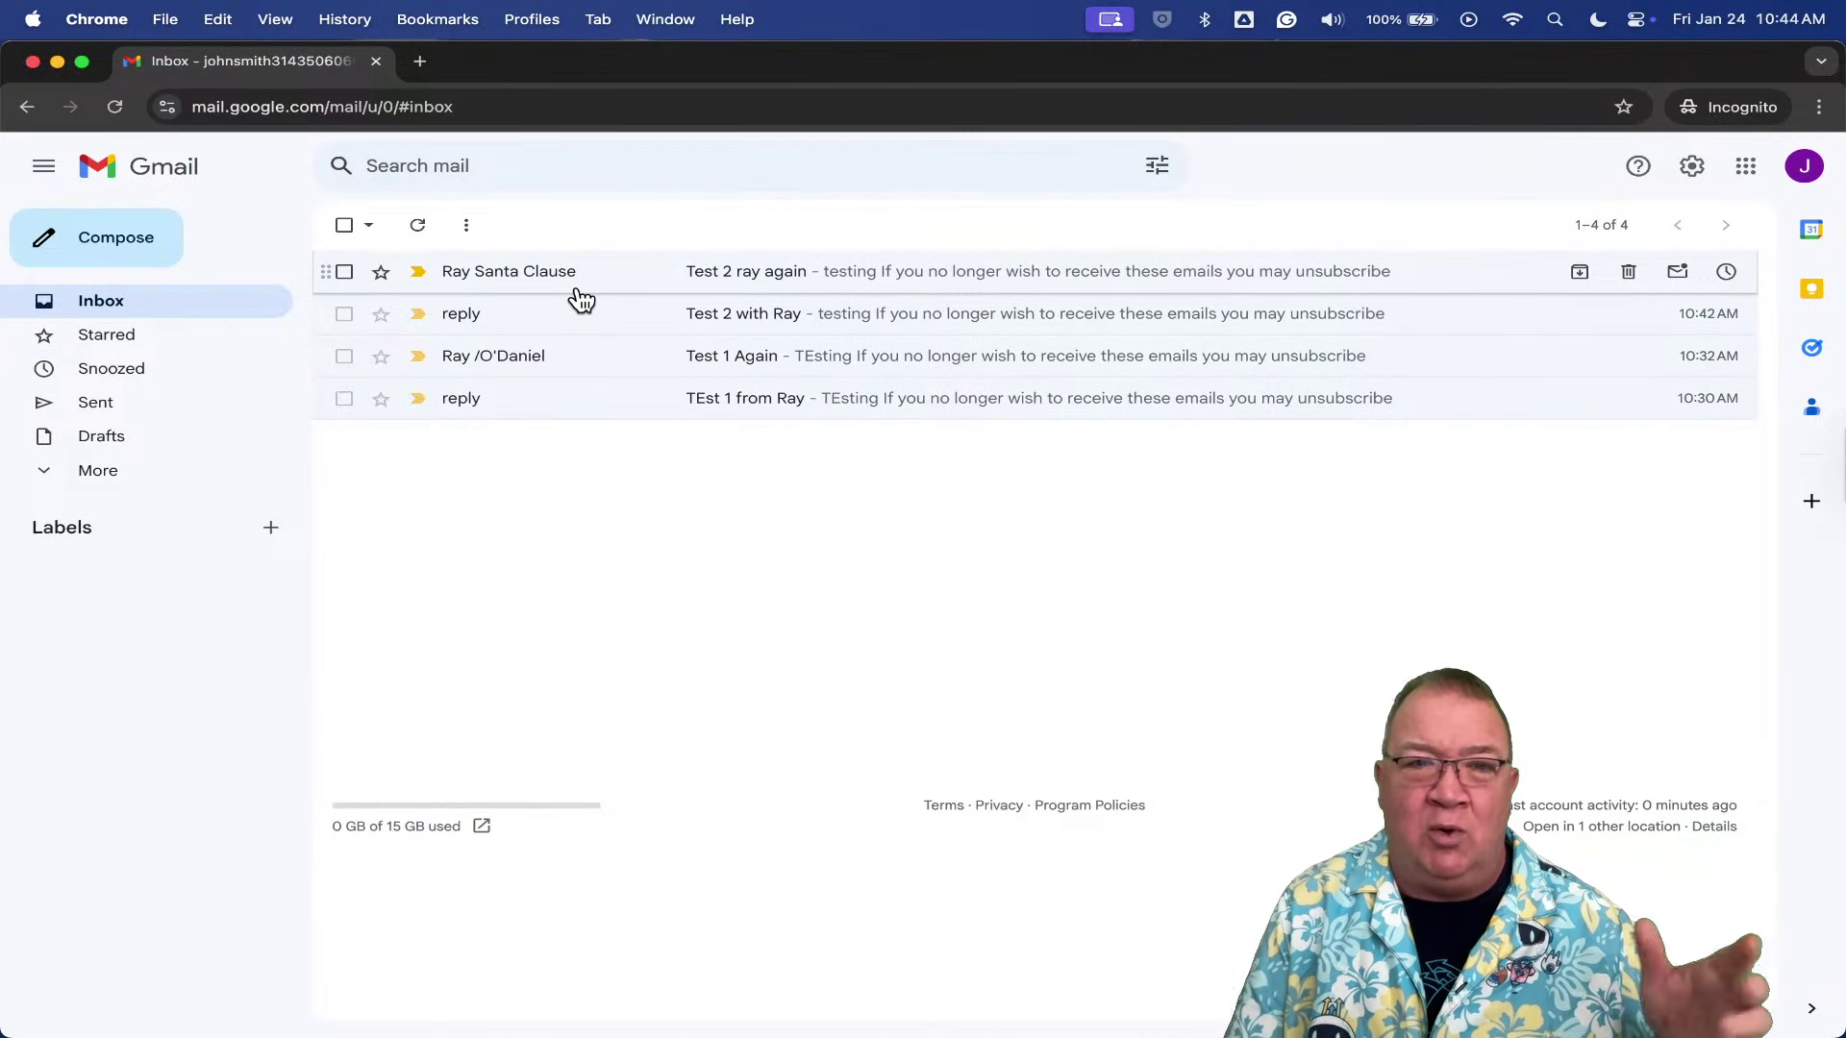
{"action": "left_click", "coordinate": [719, 278]}
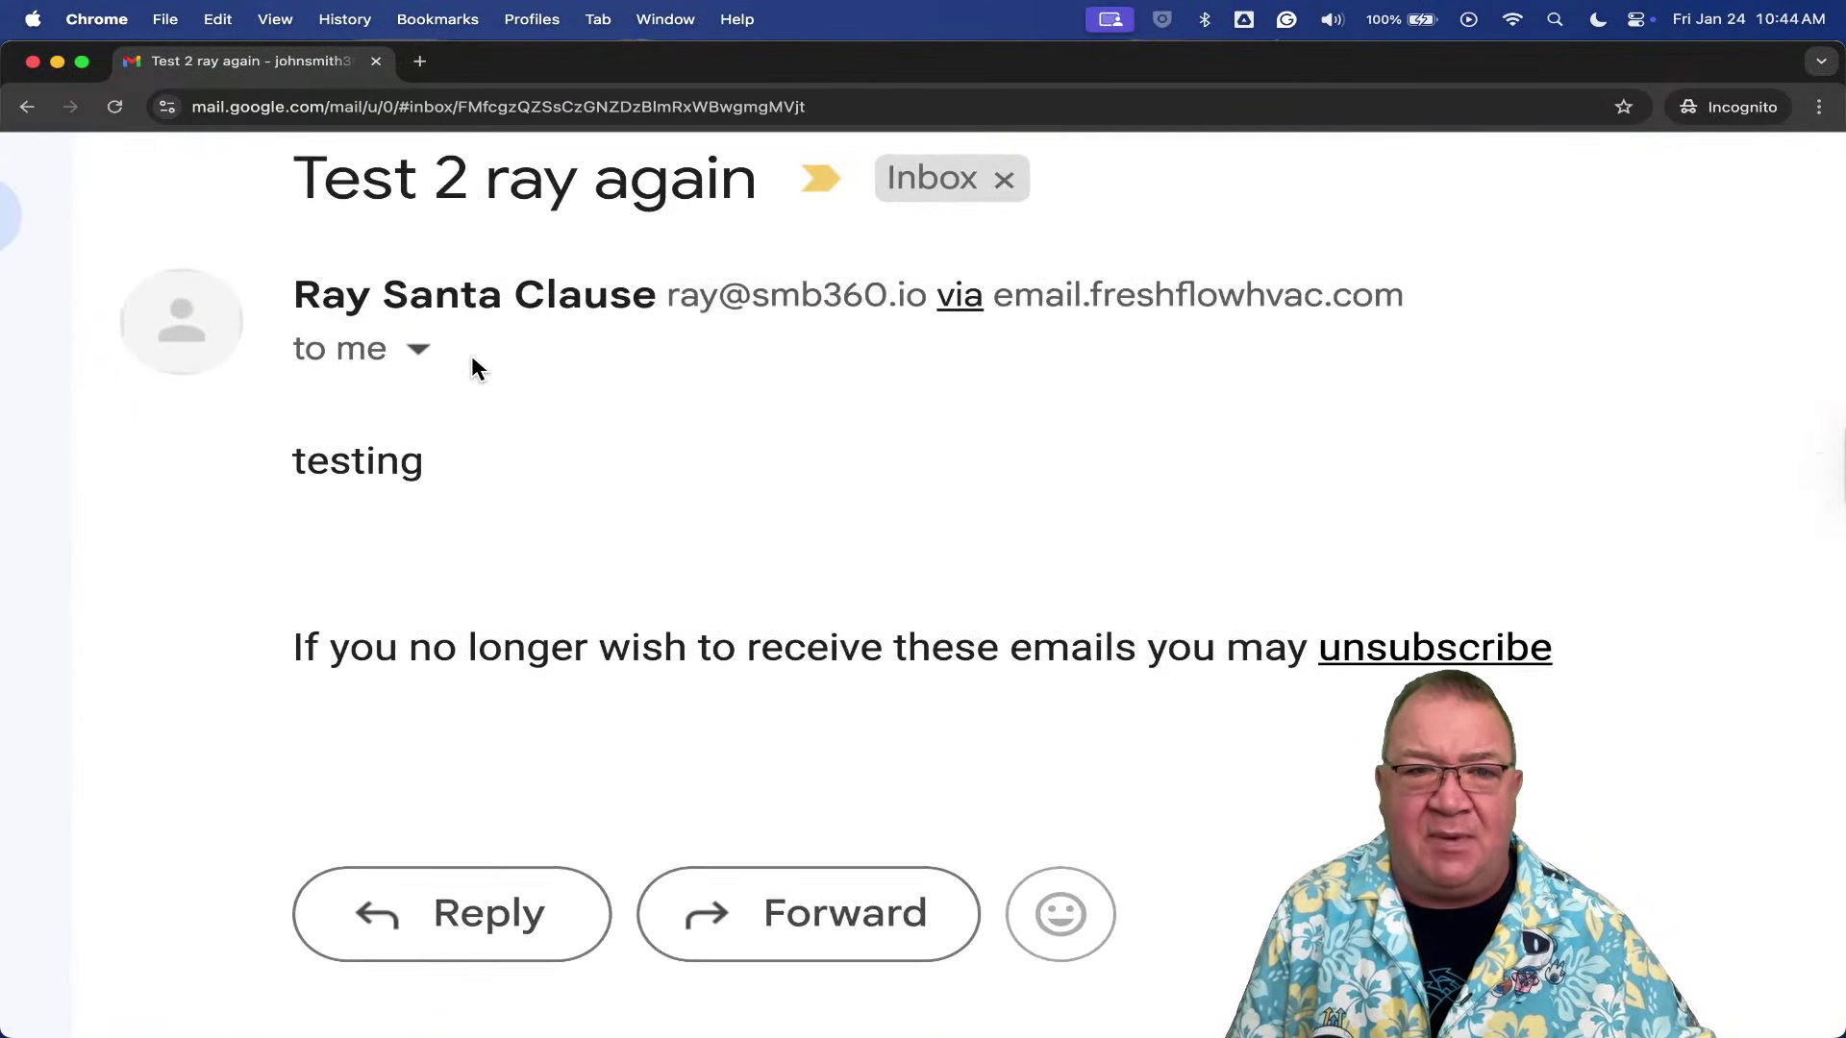
{"action": "mouse_move", "coordinate": [661, 290]}
{"action": "left_click_drag", "start_coordinate": [666, 293], "coordinate": [929, 296]}
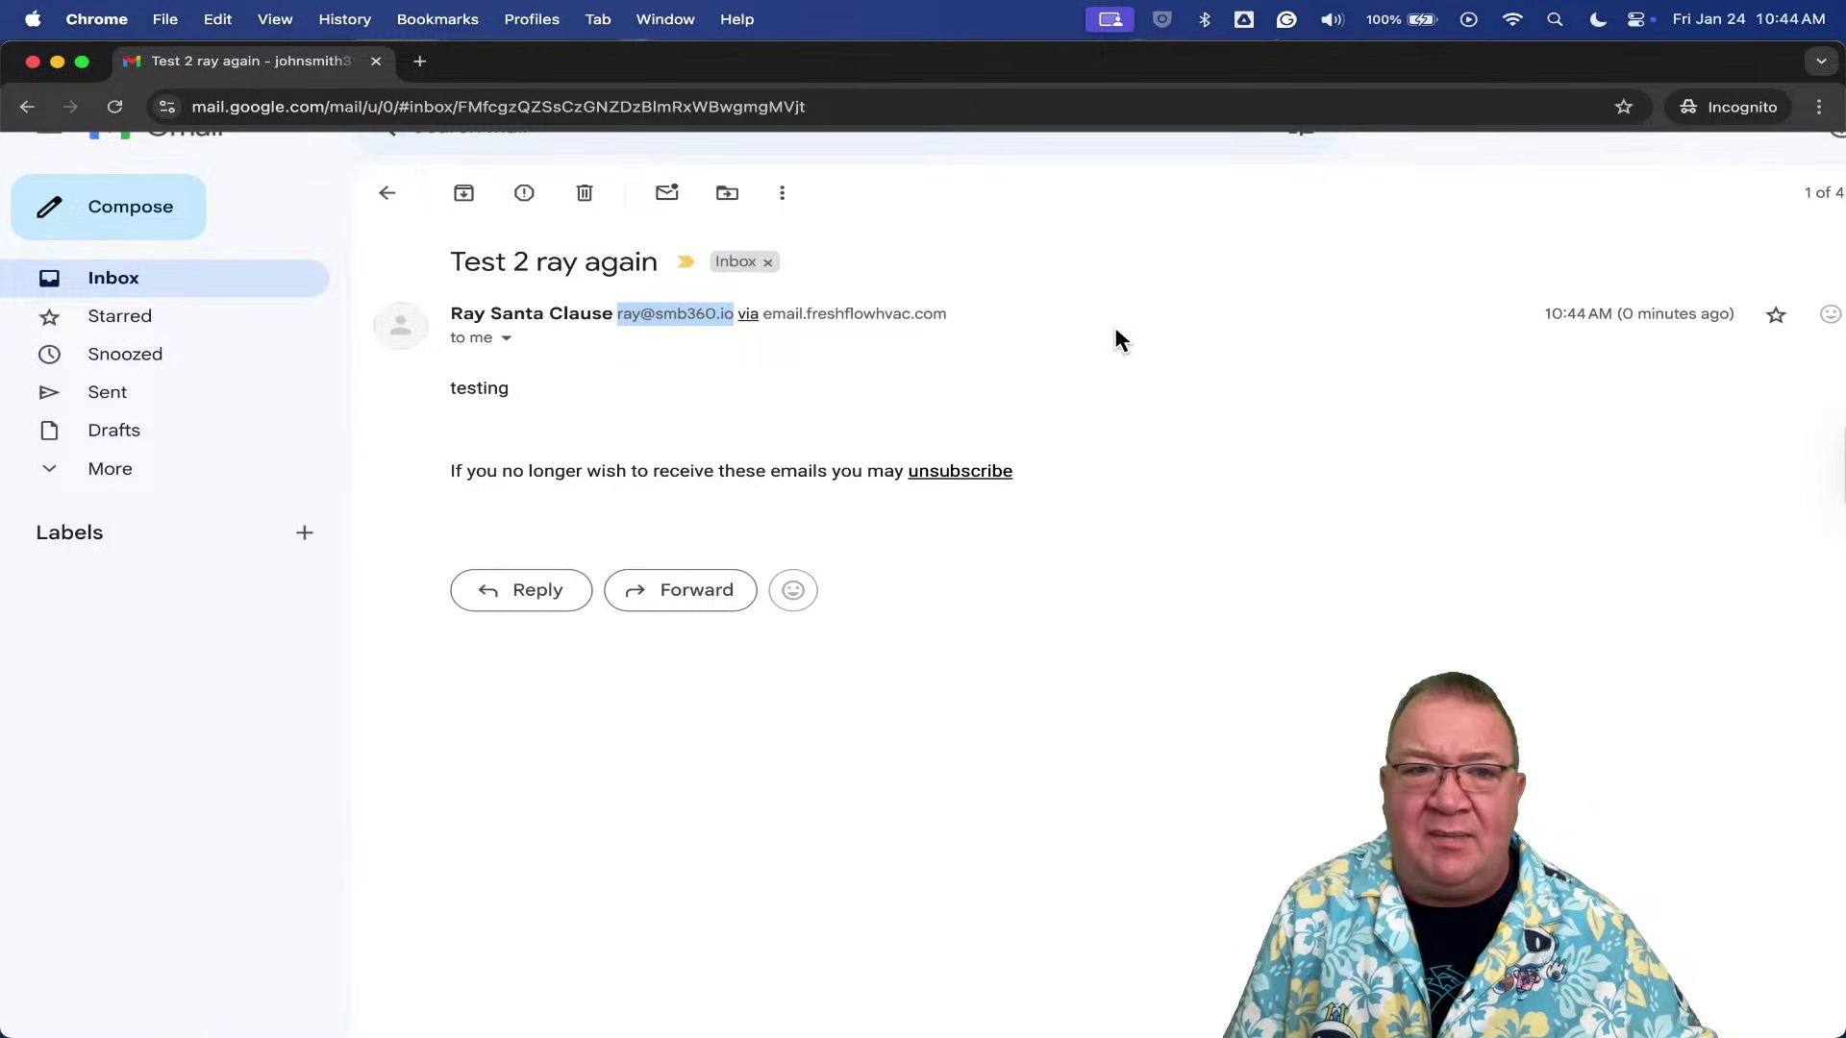
- Reply 'Thanks Ray.' to the email and return to the inbox
{"action": "left_click", "coordinate": [1681, 333]}
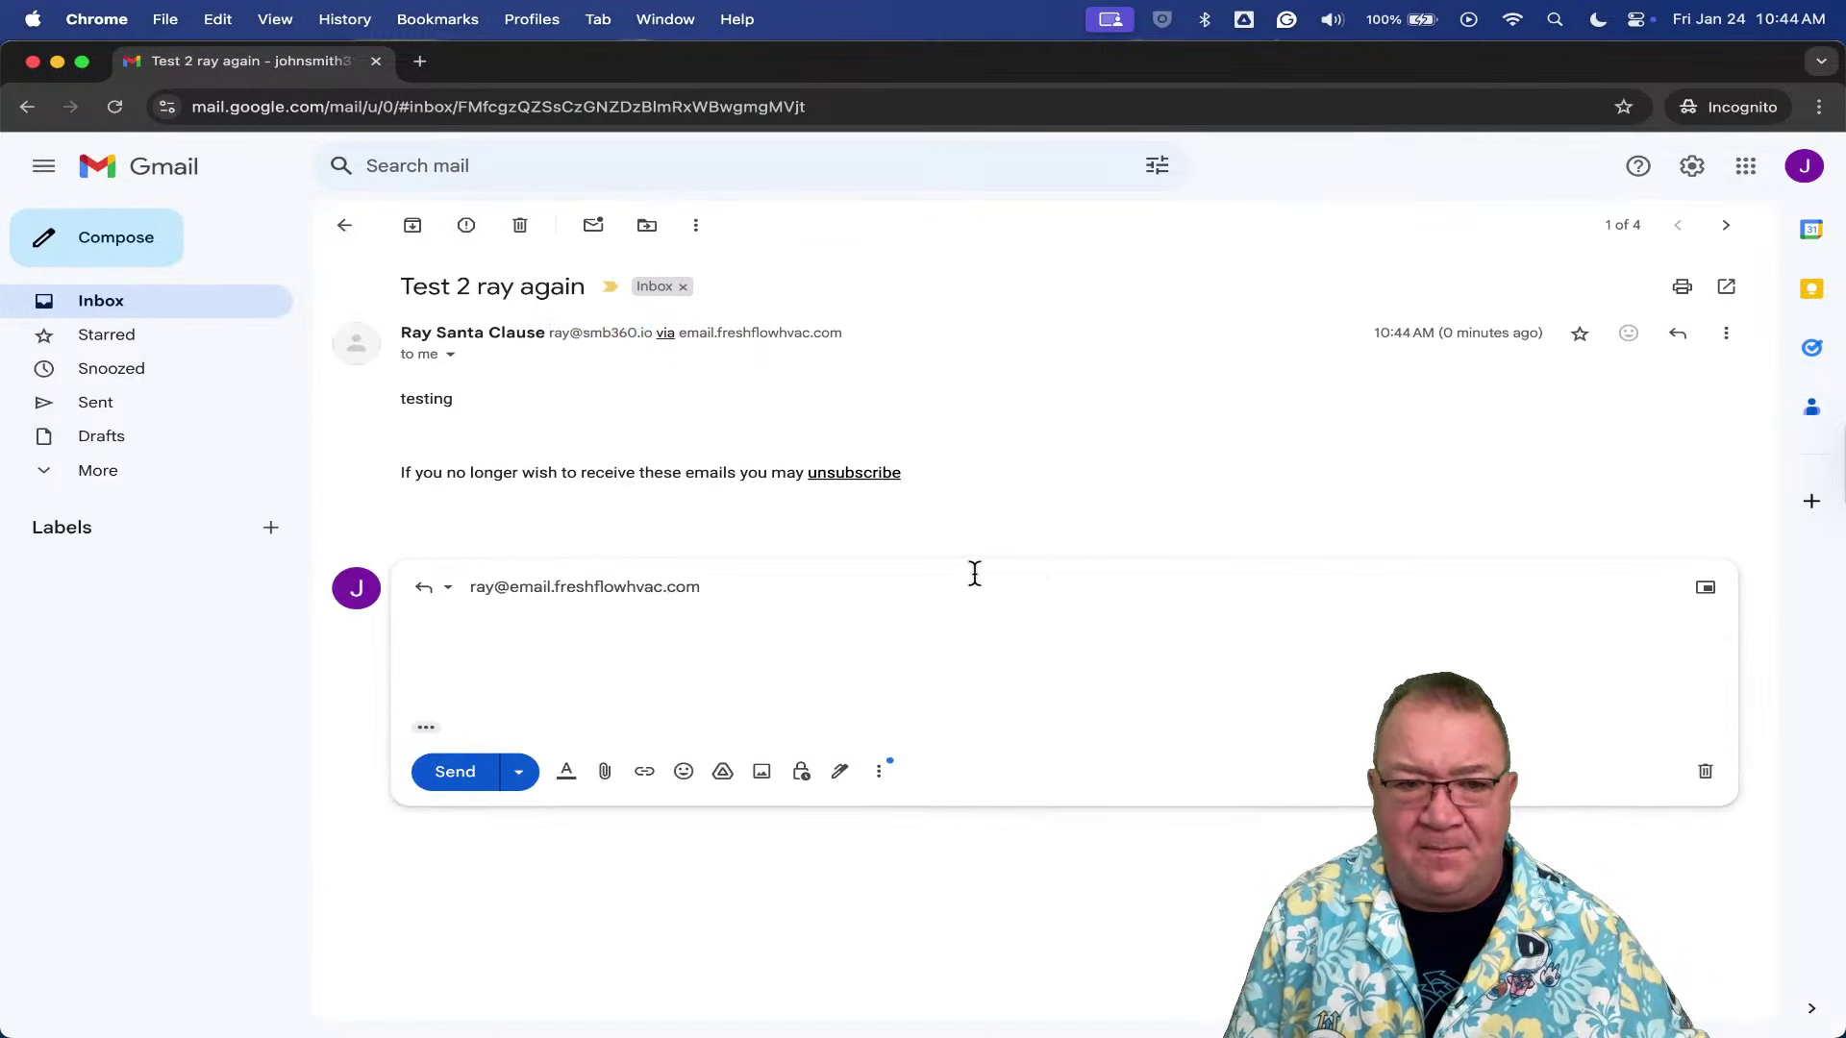
{"action": "type", "text": "Thanks Ray."}
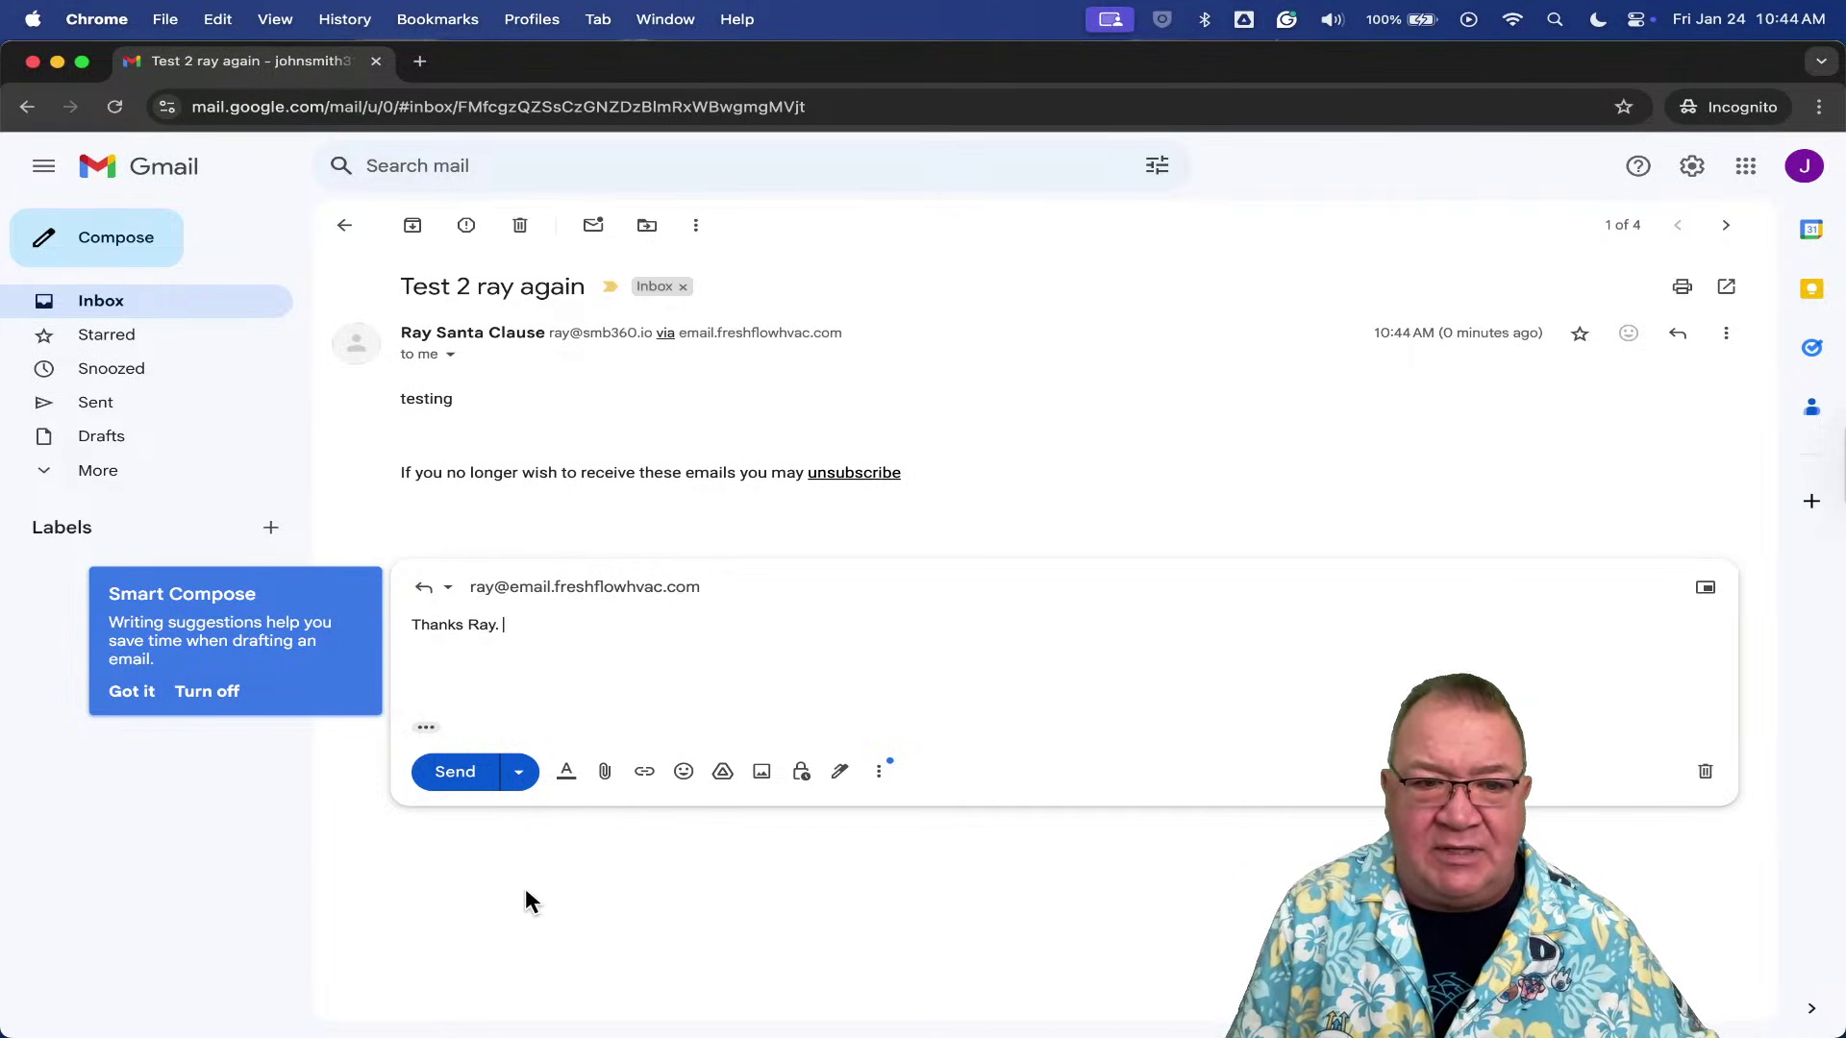
{"action": "left_click", "coordinate": [456, 771]}
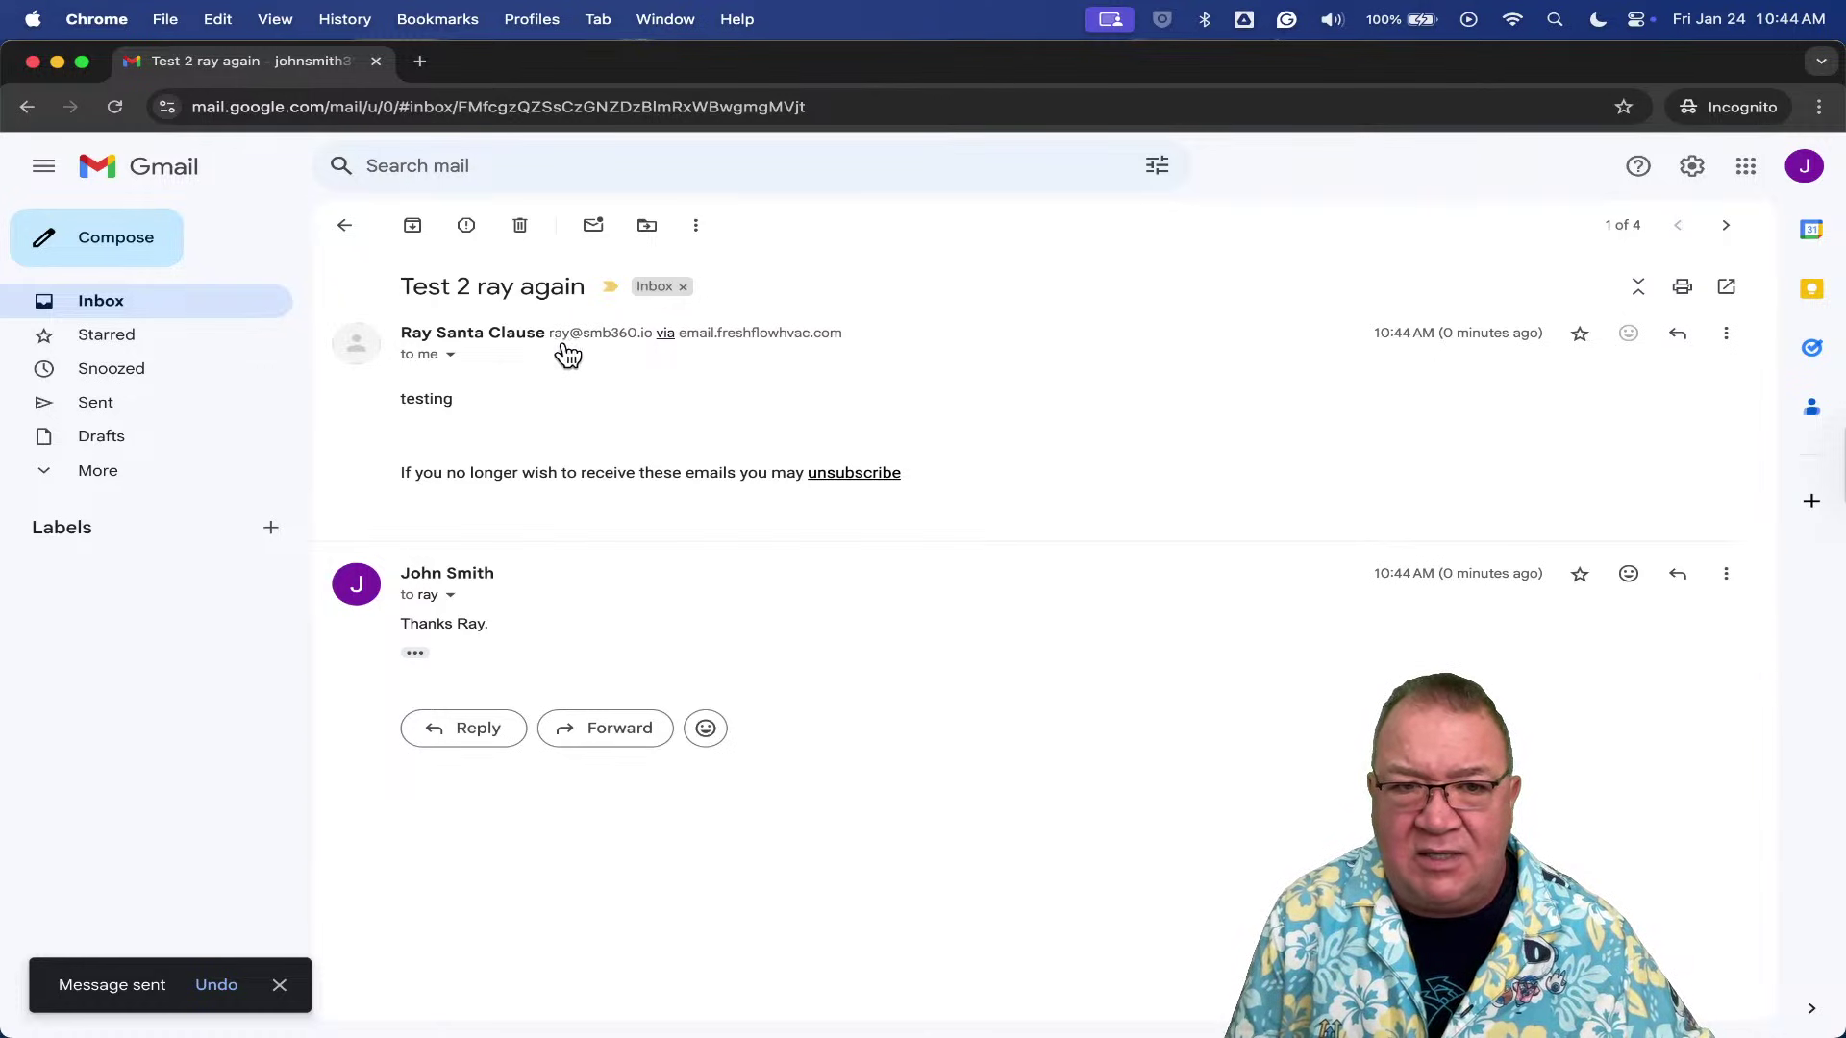
{"action": "left_click", "coordinate": [348, 226]}
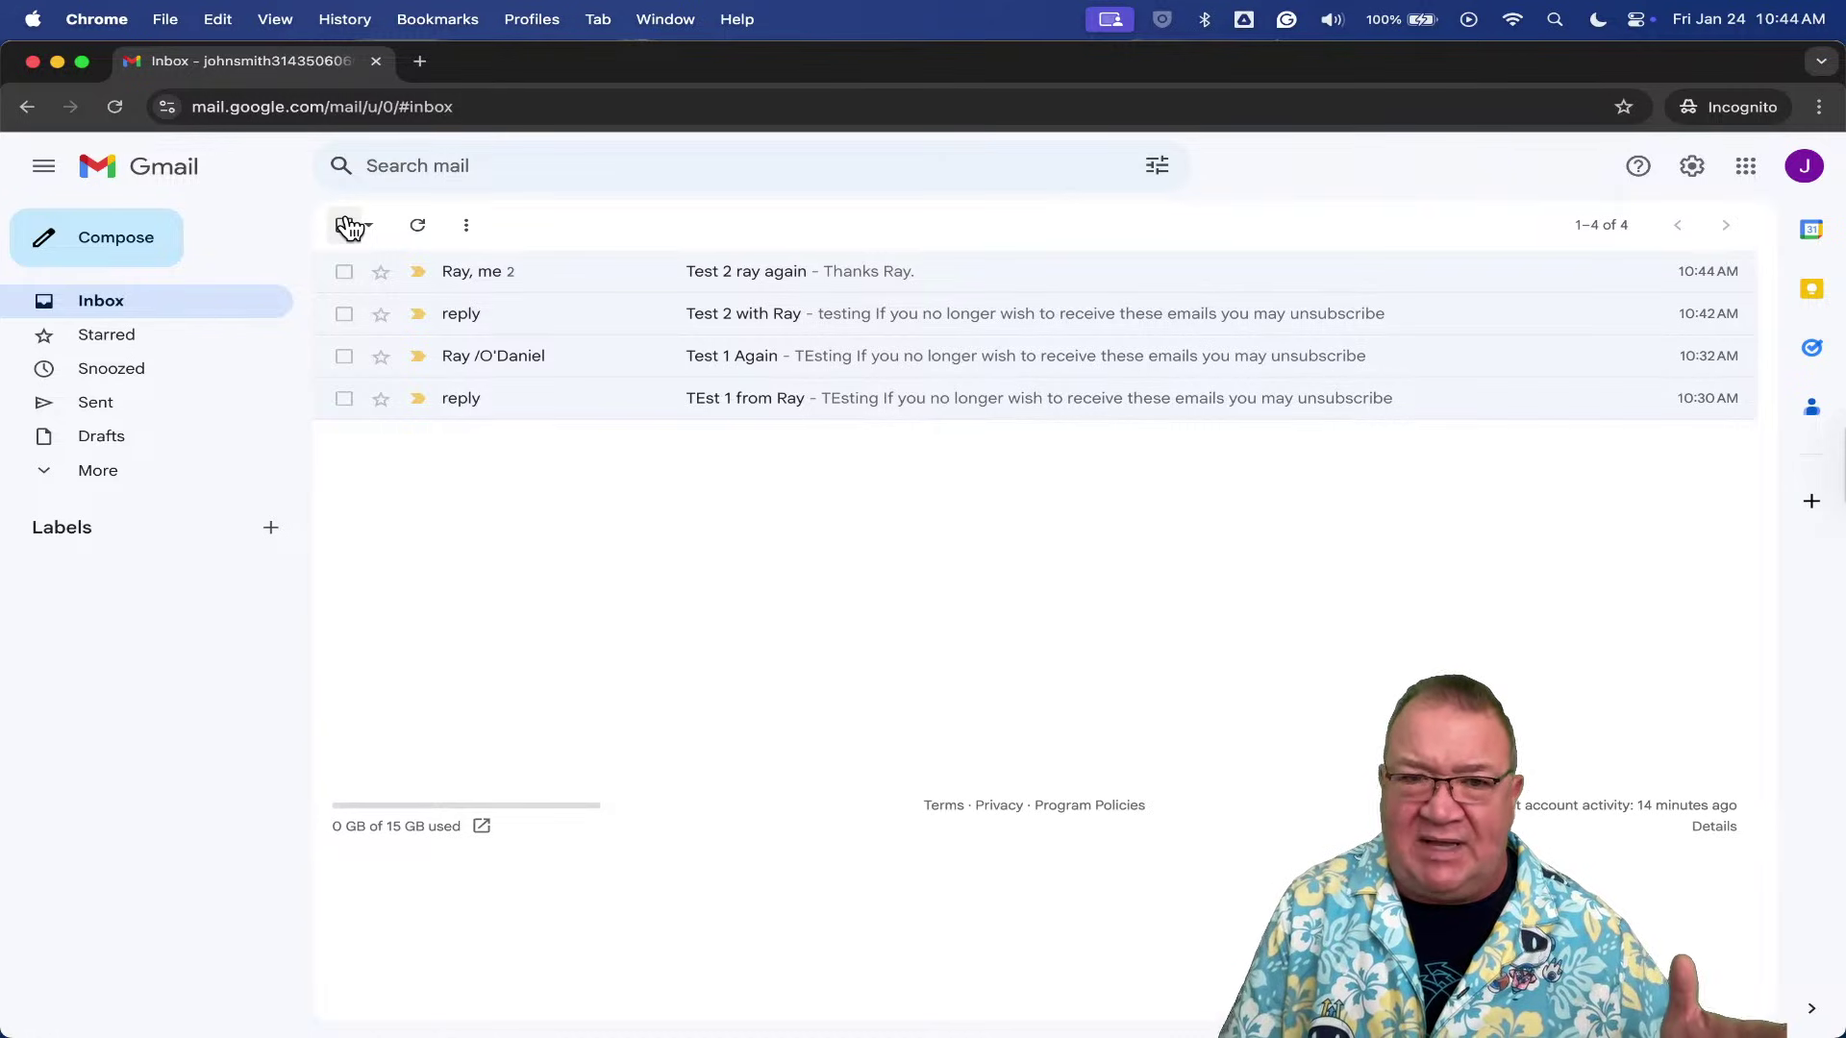
{"action": "key", "text": "ctrl+Up"}
- Switch to the Chrome window showing the SMB 360 Marketing contacts list
{"action": "left_click", "coordinate": [625, 344]}
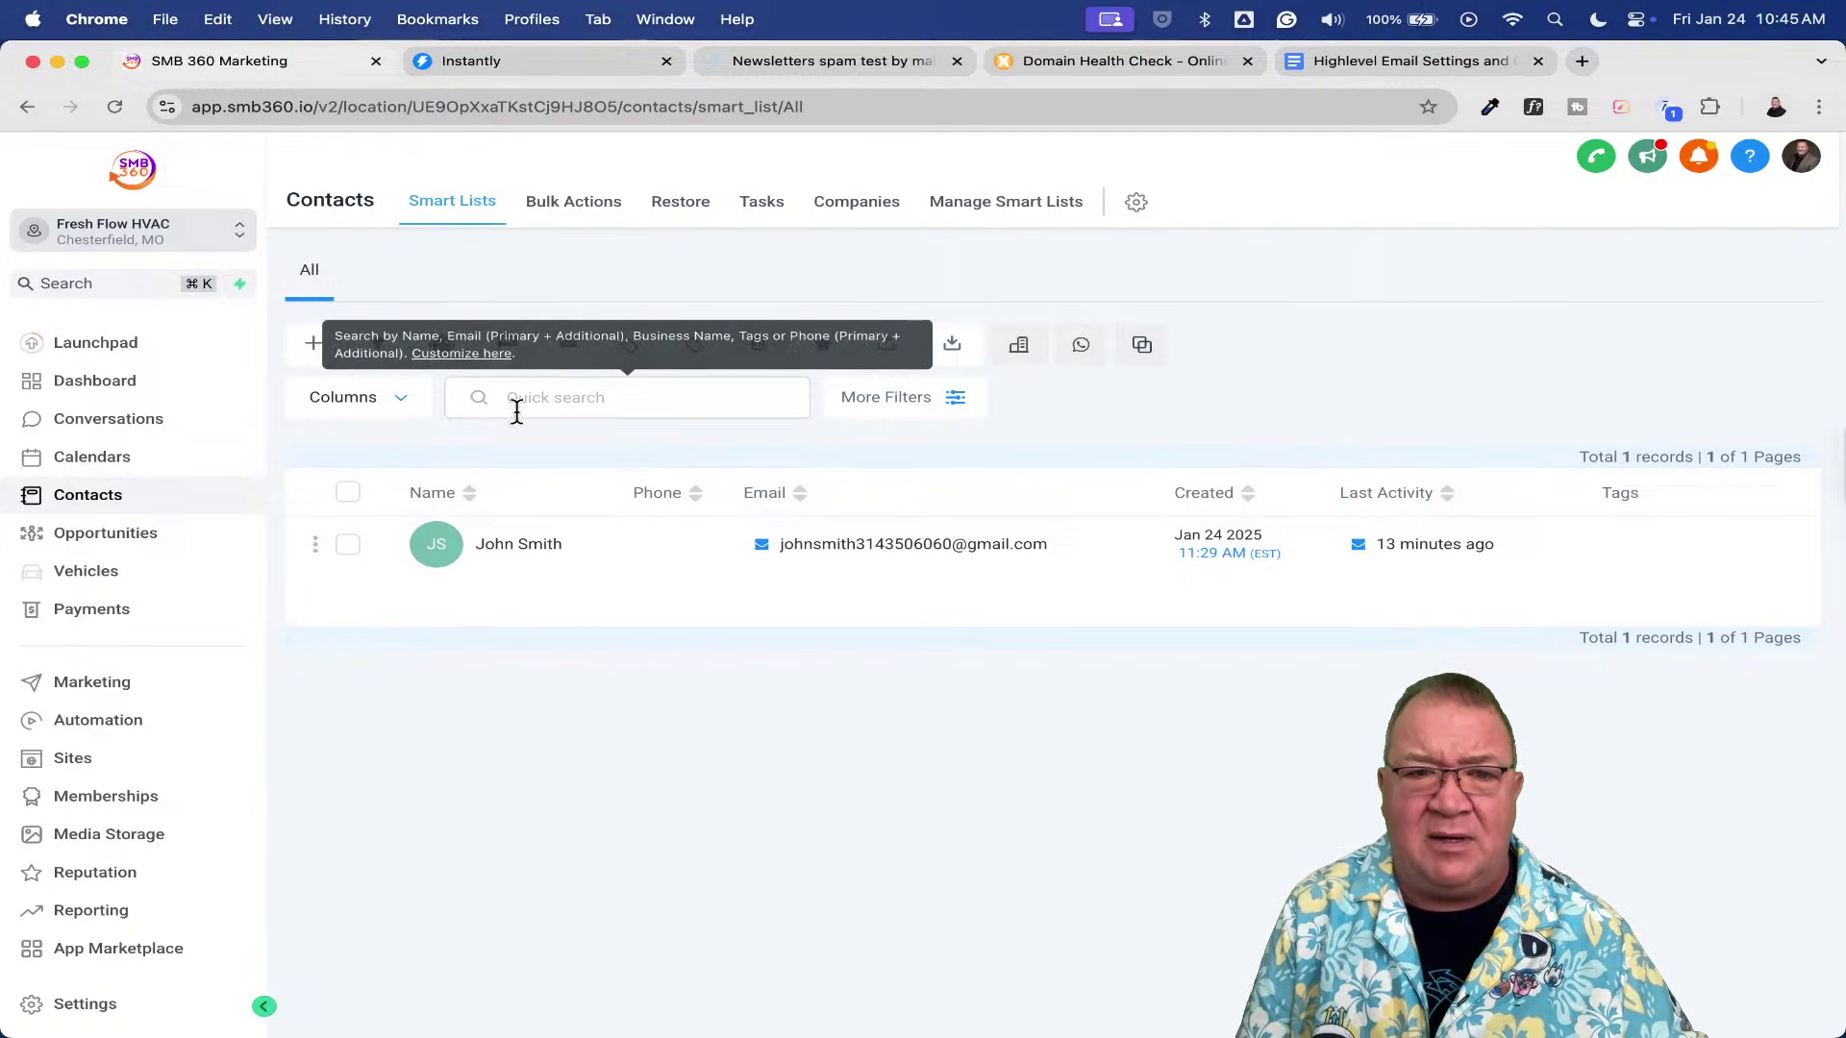
{"action": "left_click", "coordinate": [521, 544]}
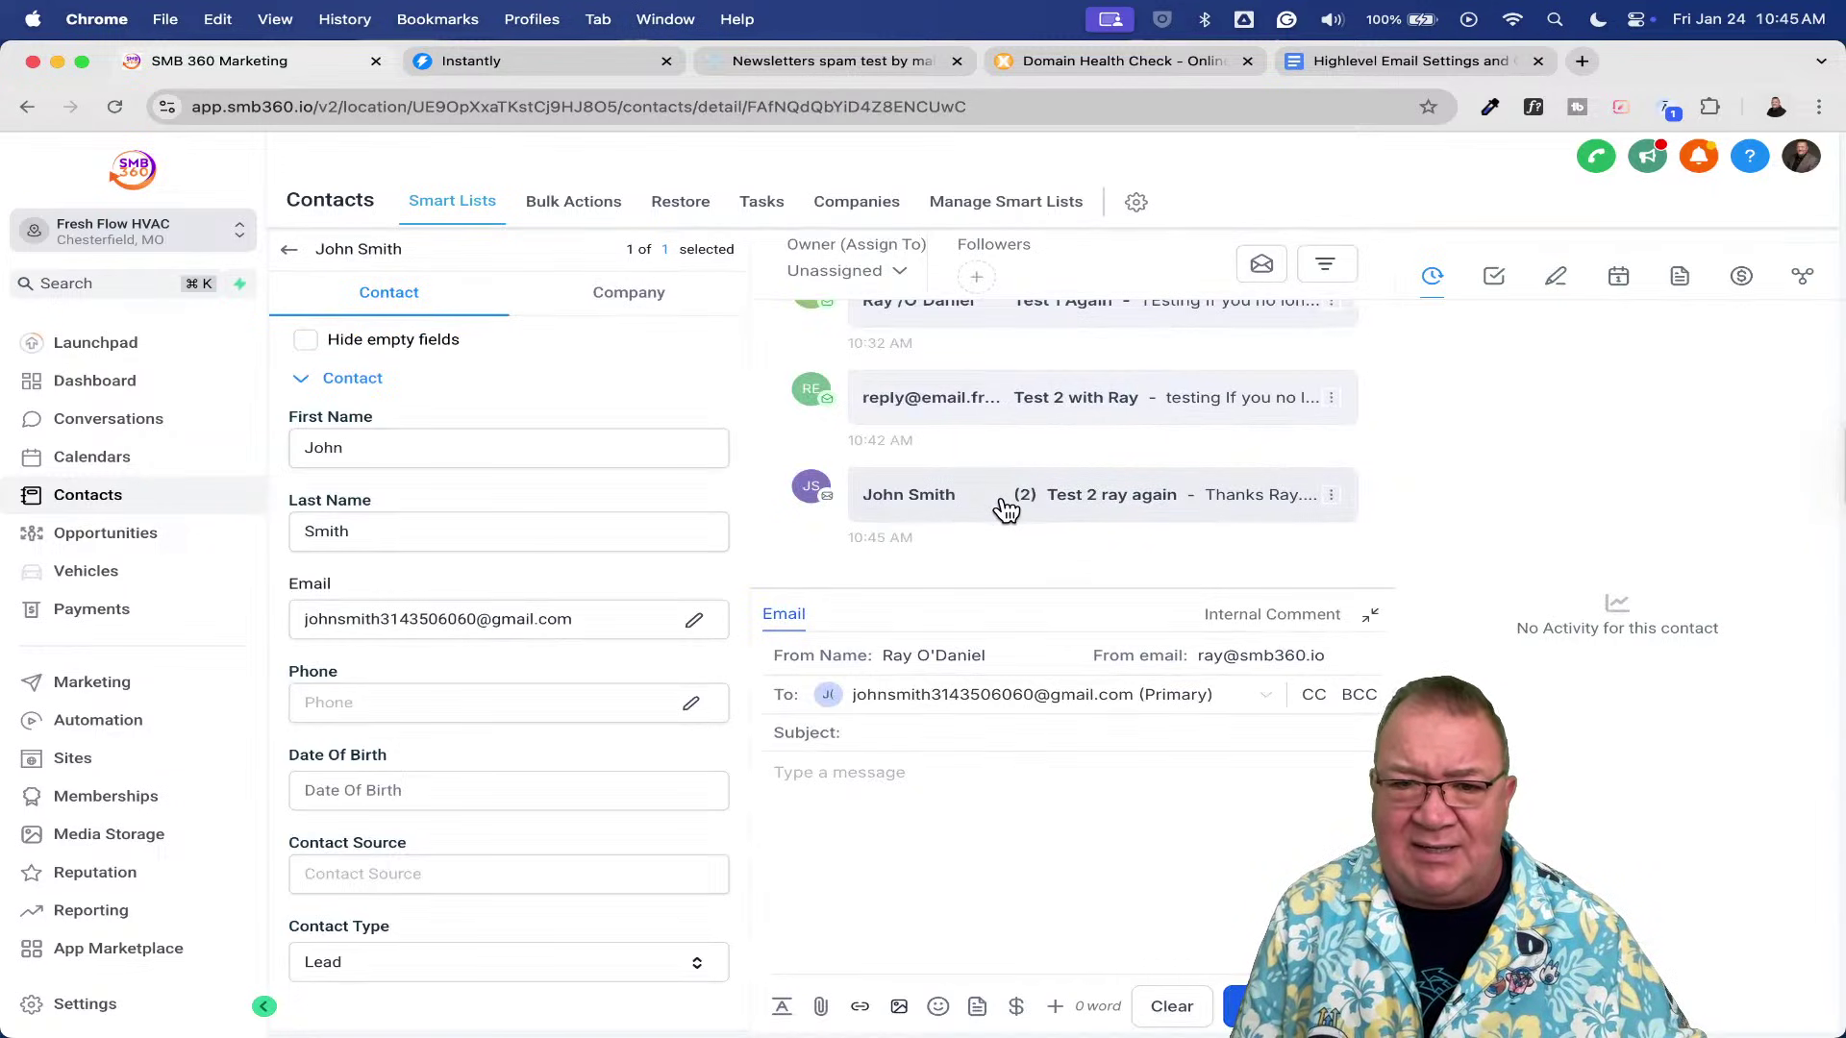
{"action": "left_click", "coordinate": [1000, 502]}
{"action": "scroll", "coordinate": [1002, 494], "scroll_direction": "up", "scroll_amount": 3}
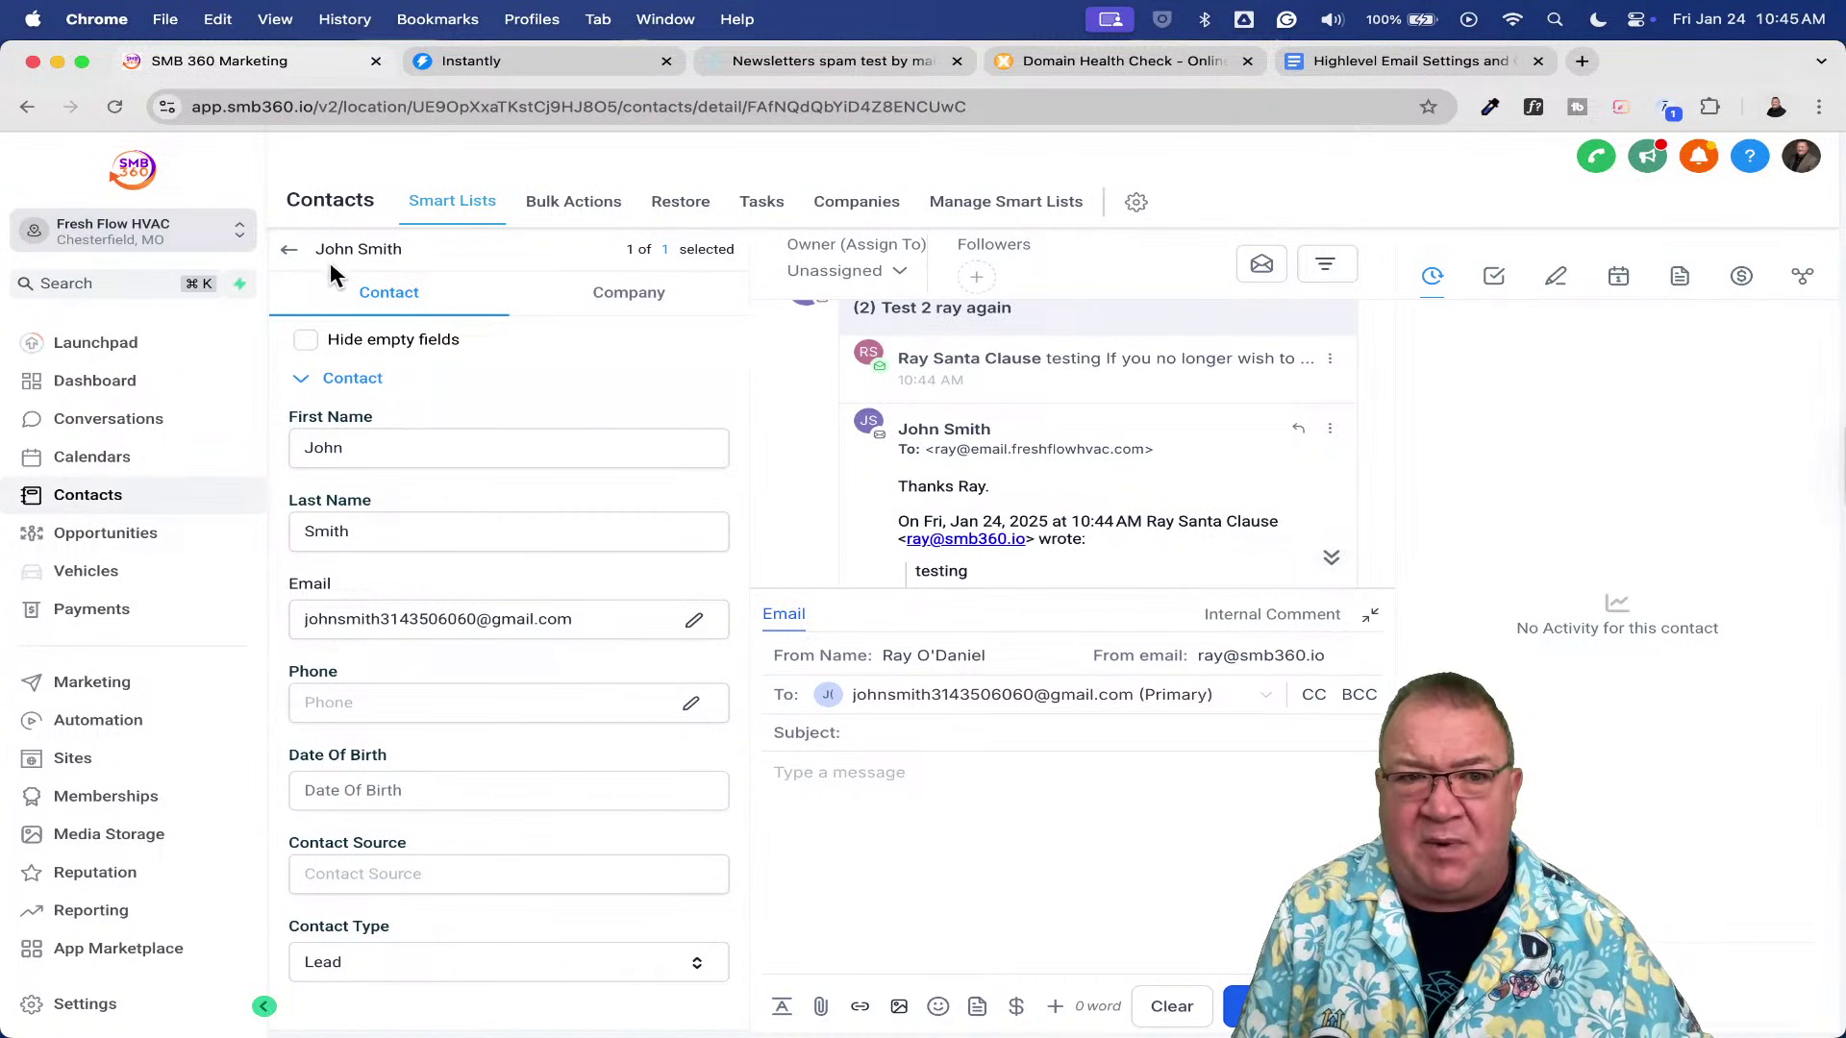
{"action": "left_click", "coordinate": [289, 252]}
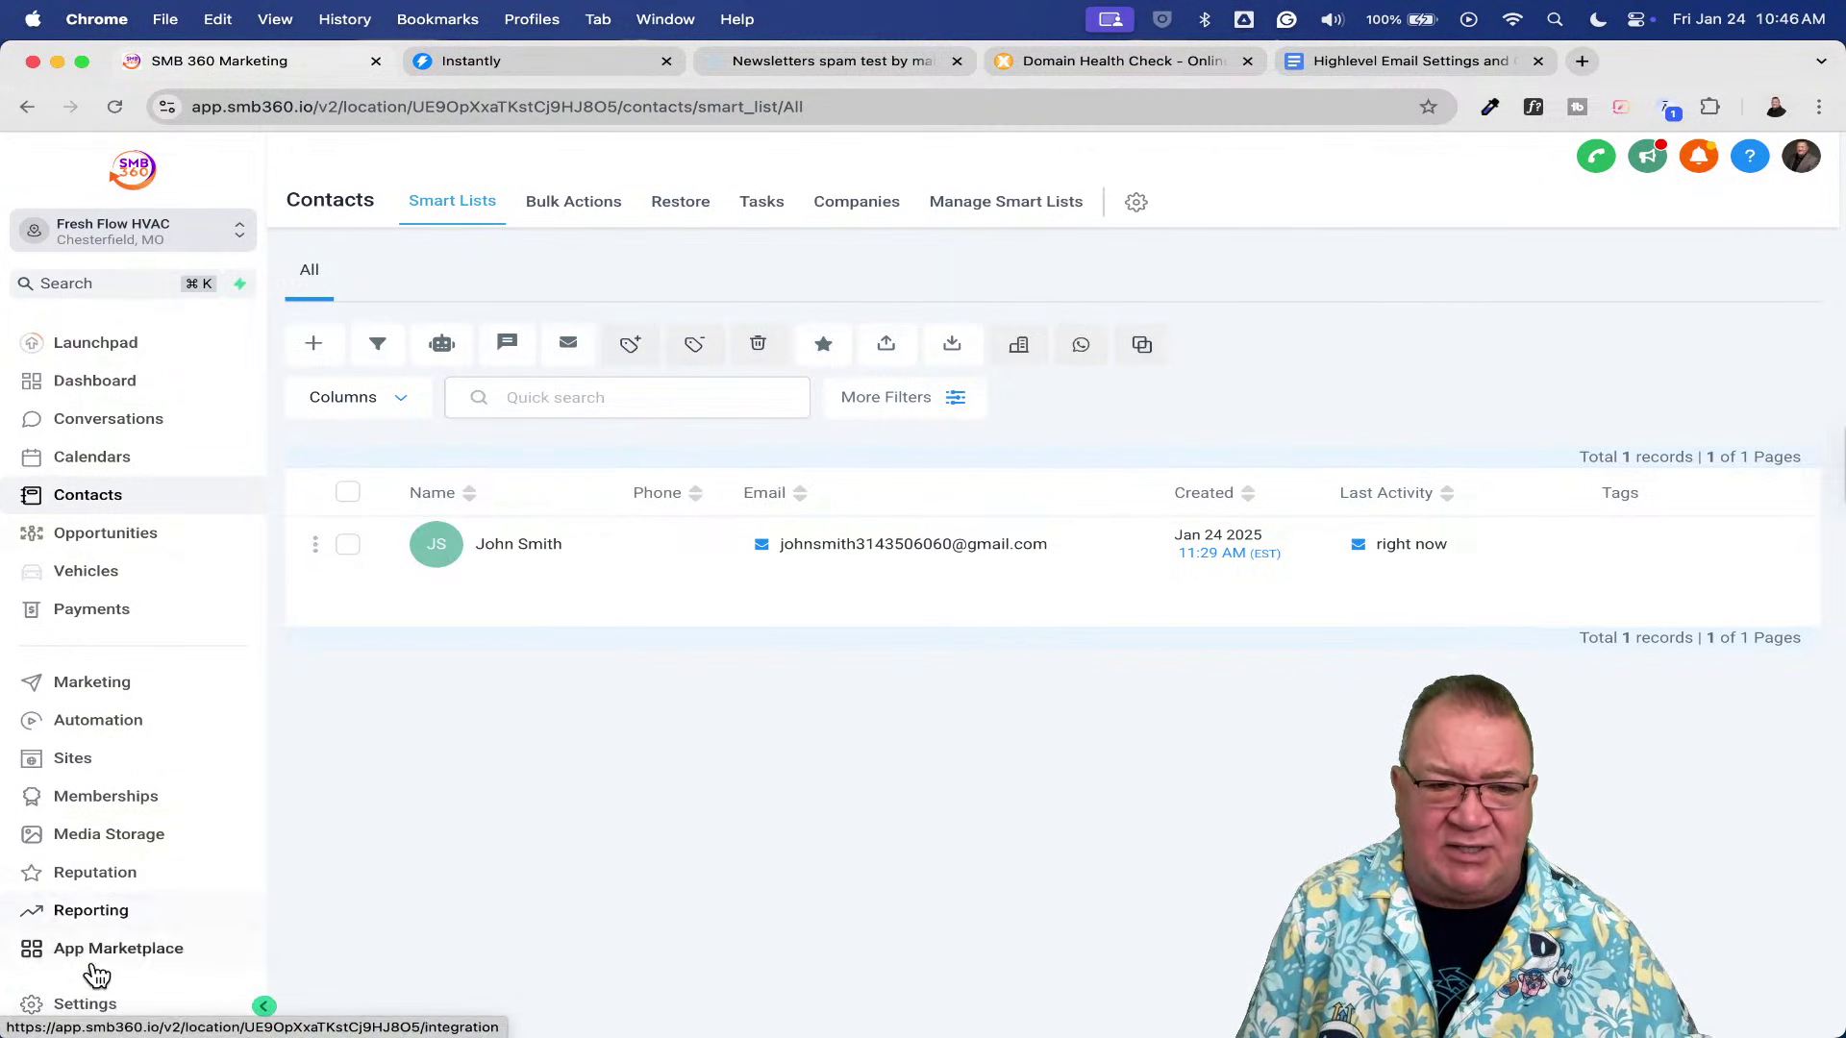
- Go to Settings > Email Services and show the Reply & Forward Settings tab
{"action": "left_click", "coordinate": [104, 1007]}
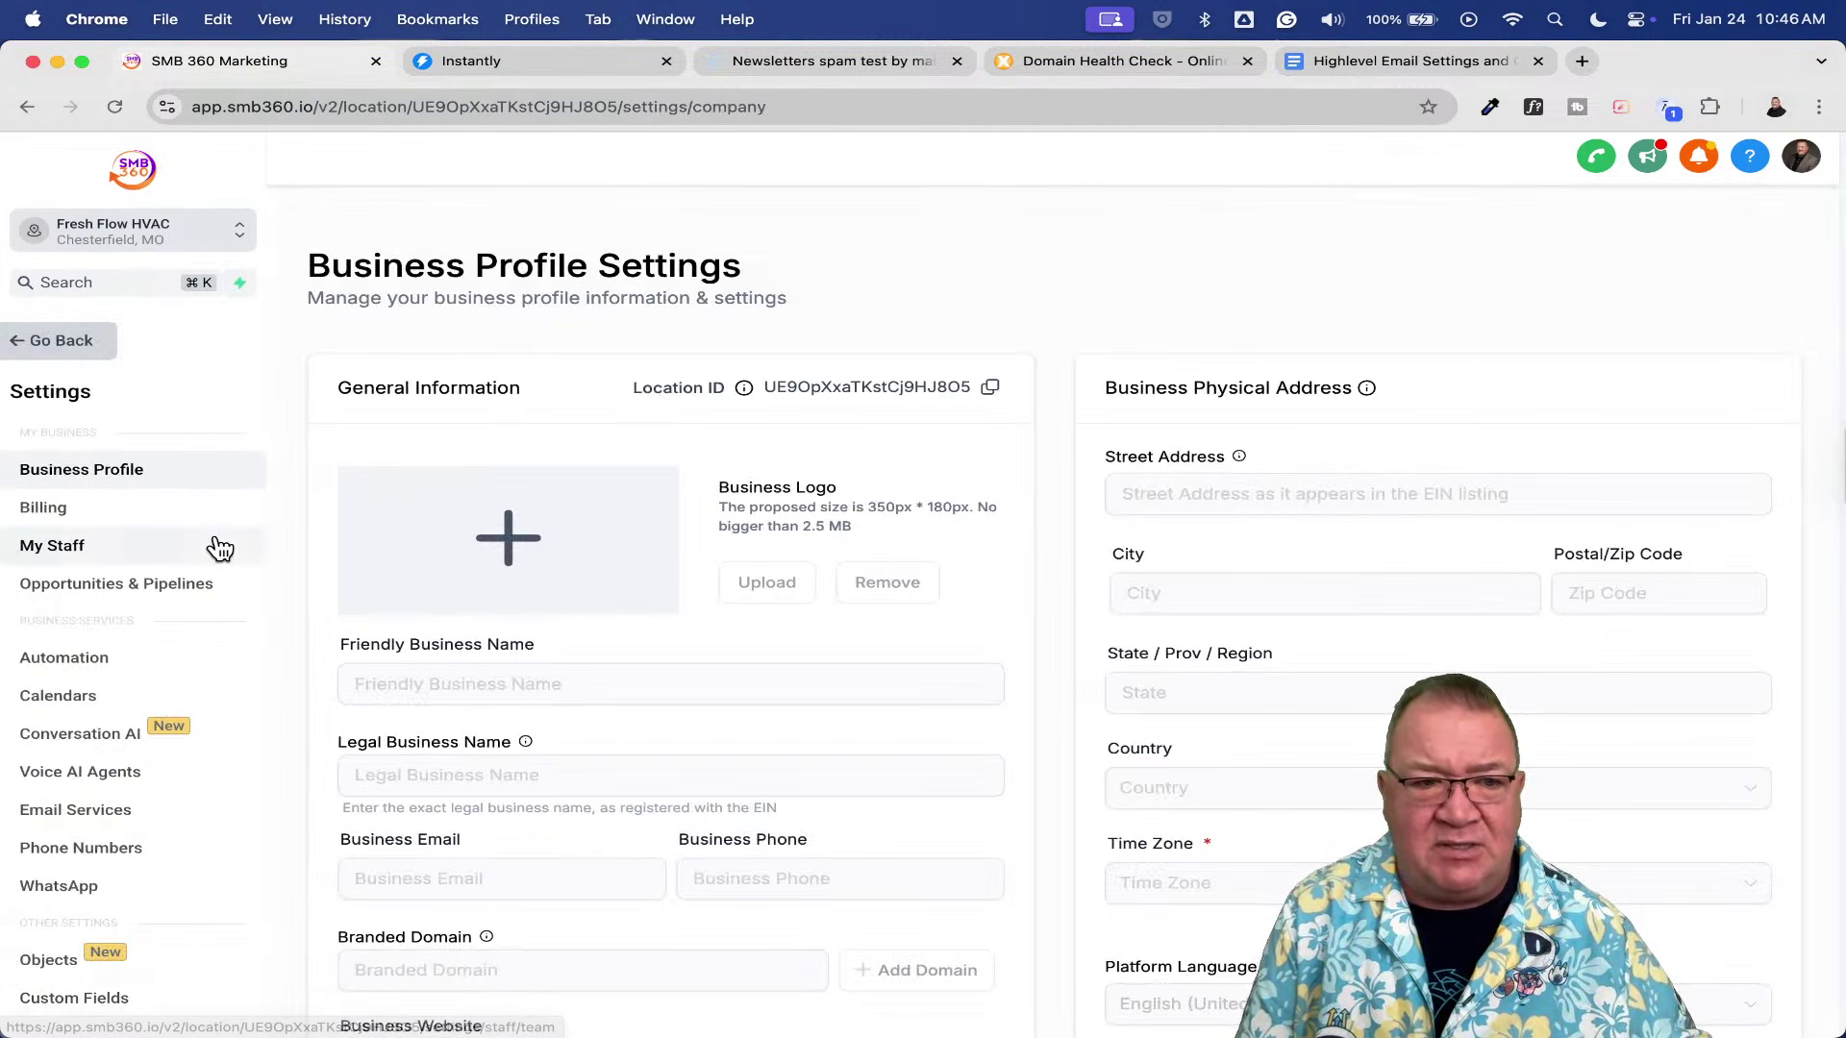
{"action": "left_click", "coordinate": [140, 810]}
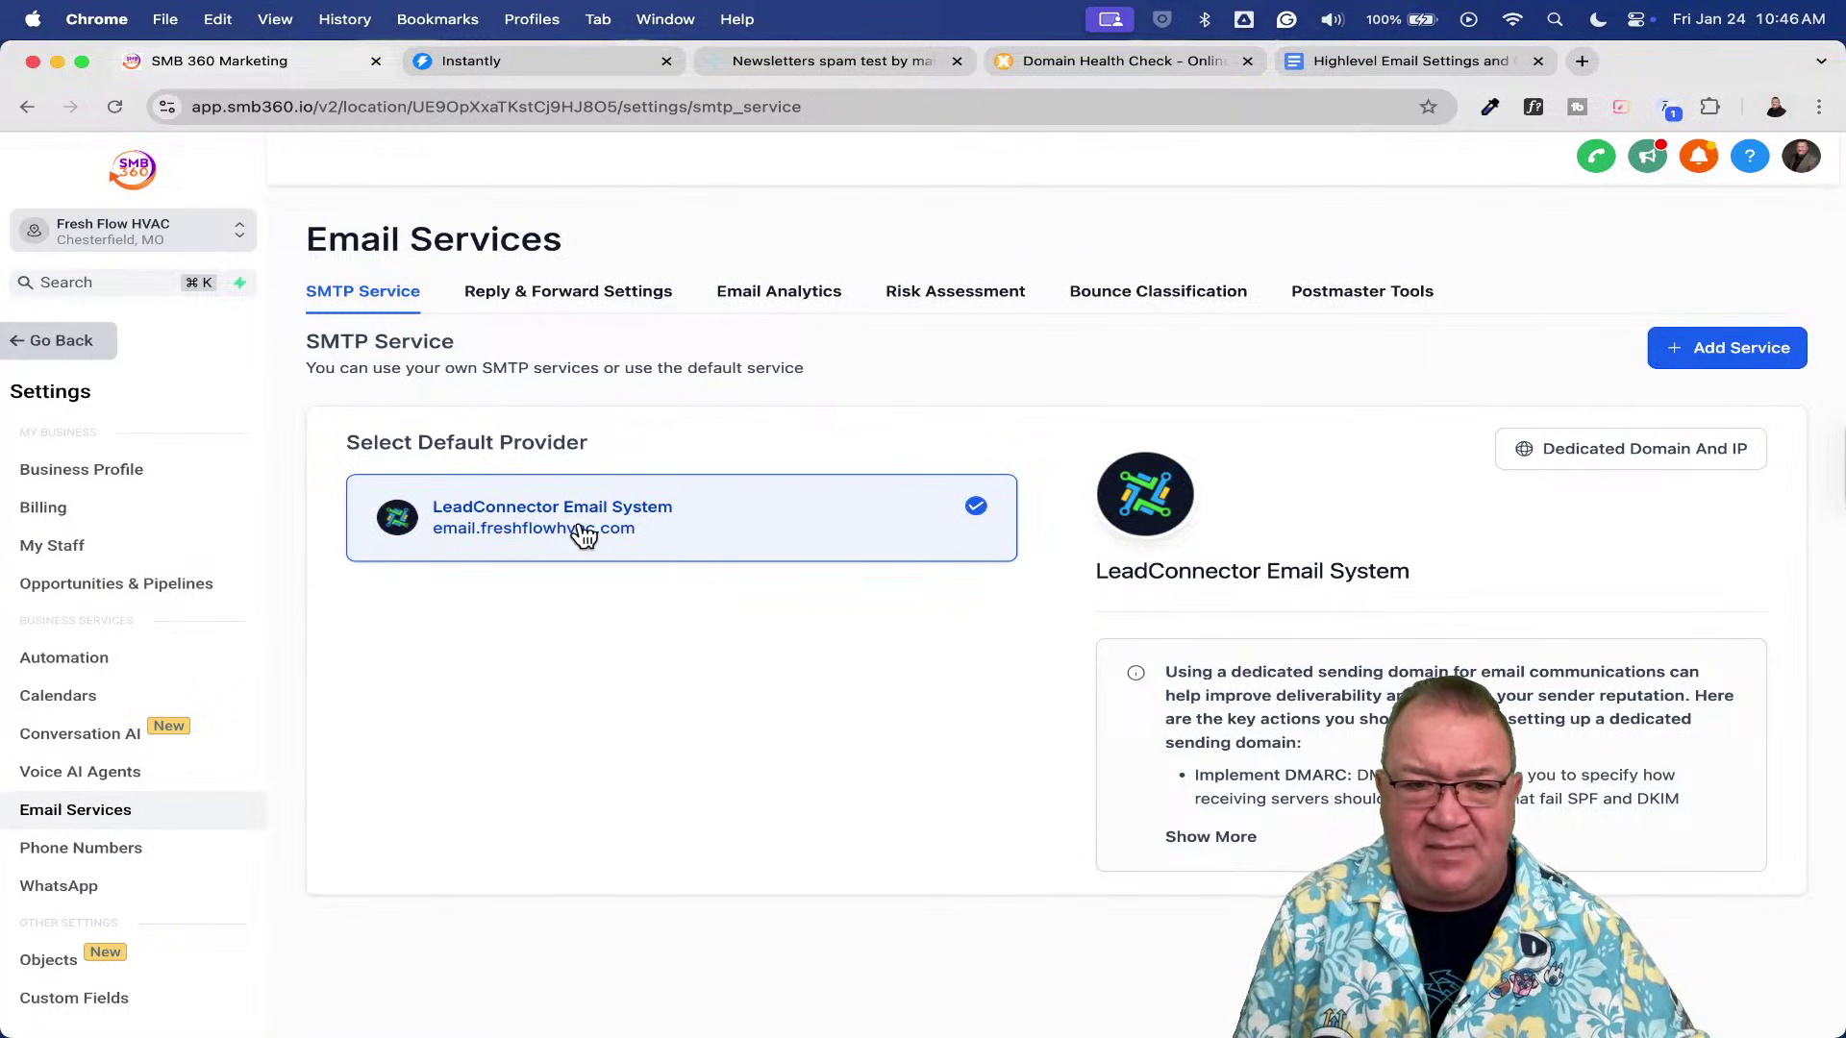
{"action": "scroll", "coordinate": [579, 525], "scroll_direction": "up", "scroll_amount": 5}
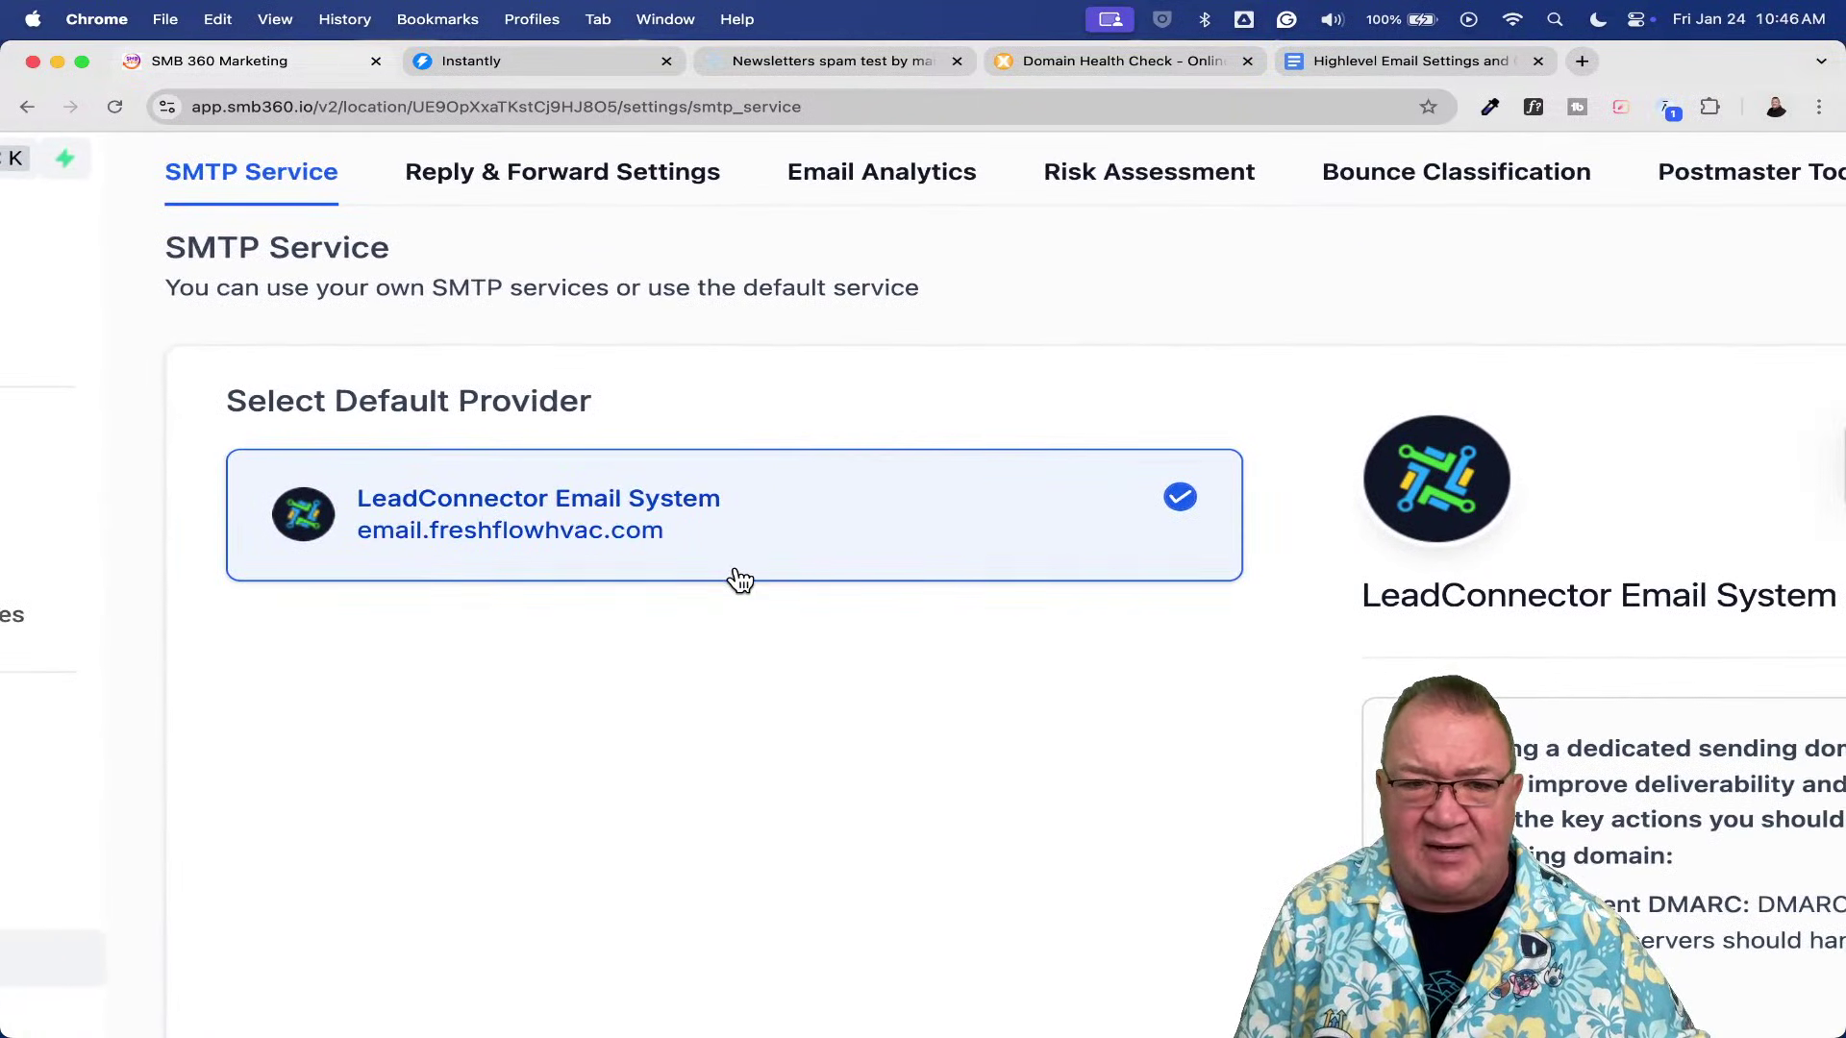
{"action": "scroll", "coordinate": [740, 583], "scroll_direction": "down", "scroll_amount": 5}
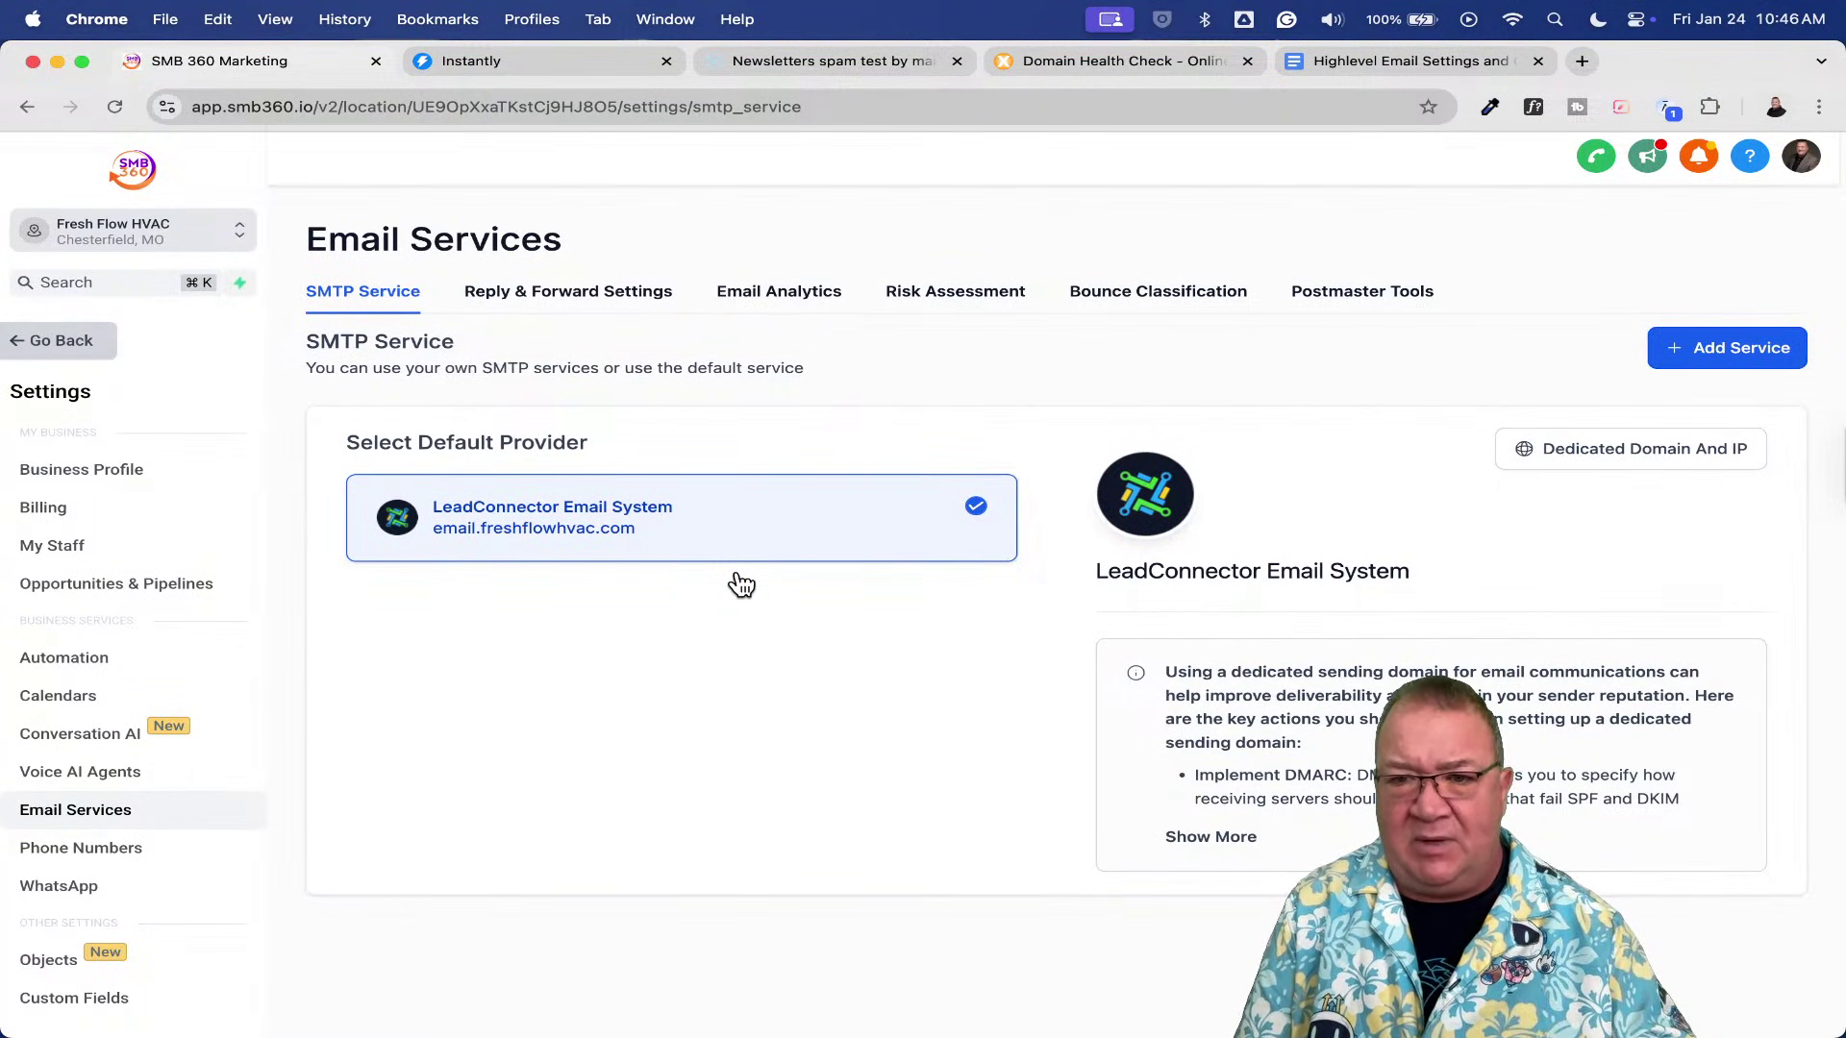
{"action": "left_click", "coordinate": [552, 293]}
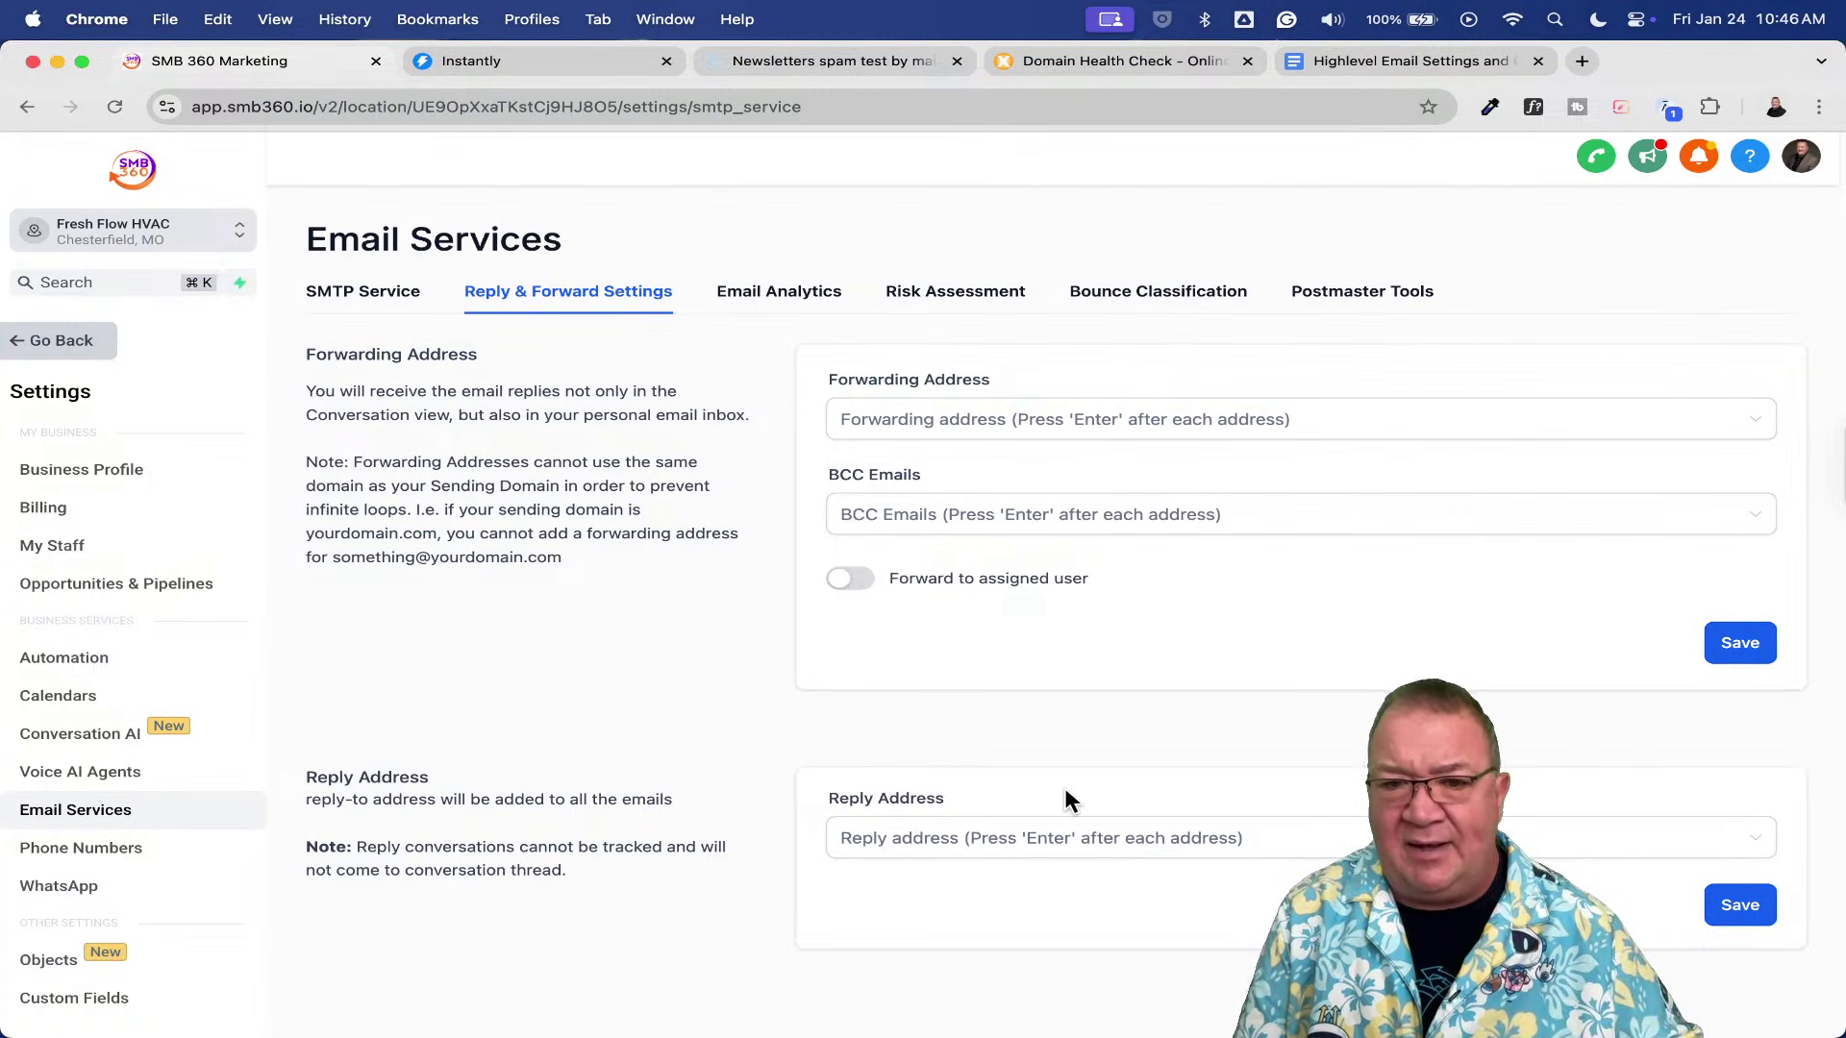
- Select the empty Reply Address field, then return to the SMTP Service tab
{"action": "left_click", "coordinate": [1023, 843]}
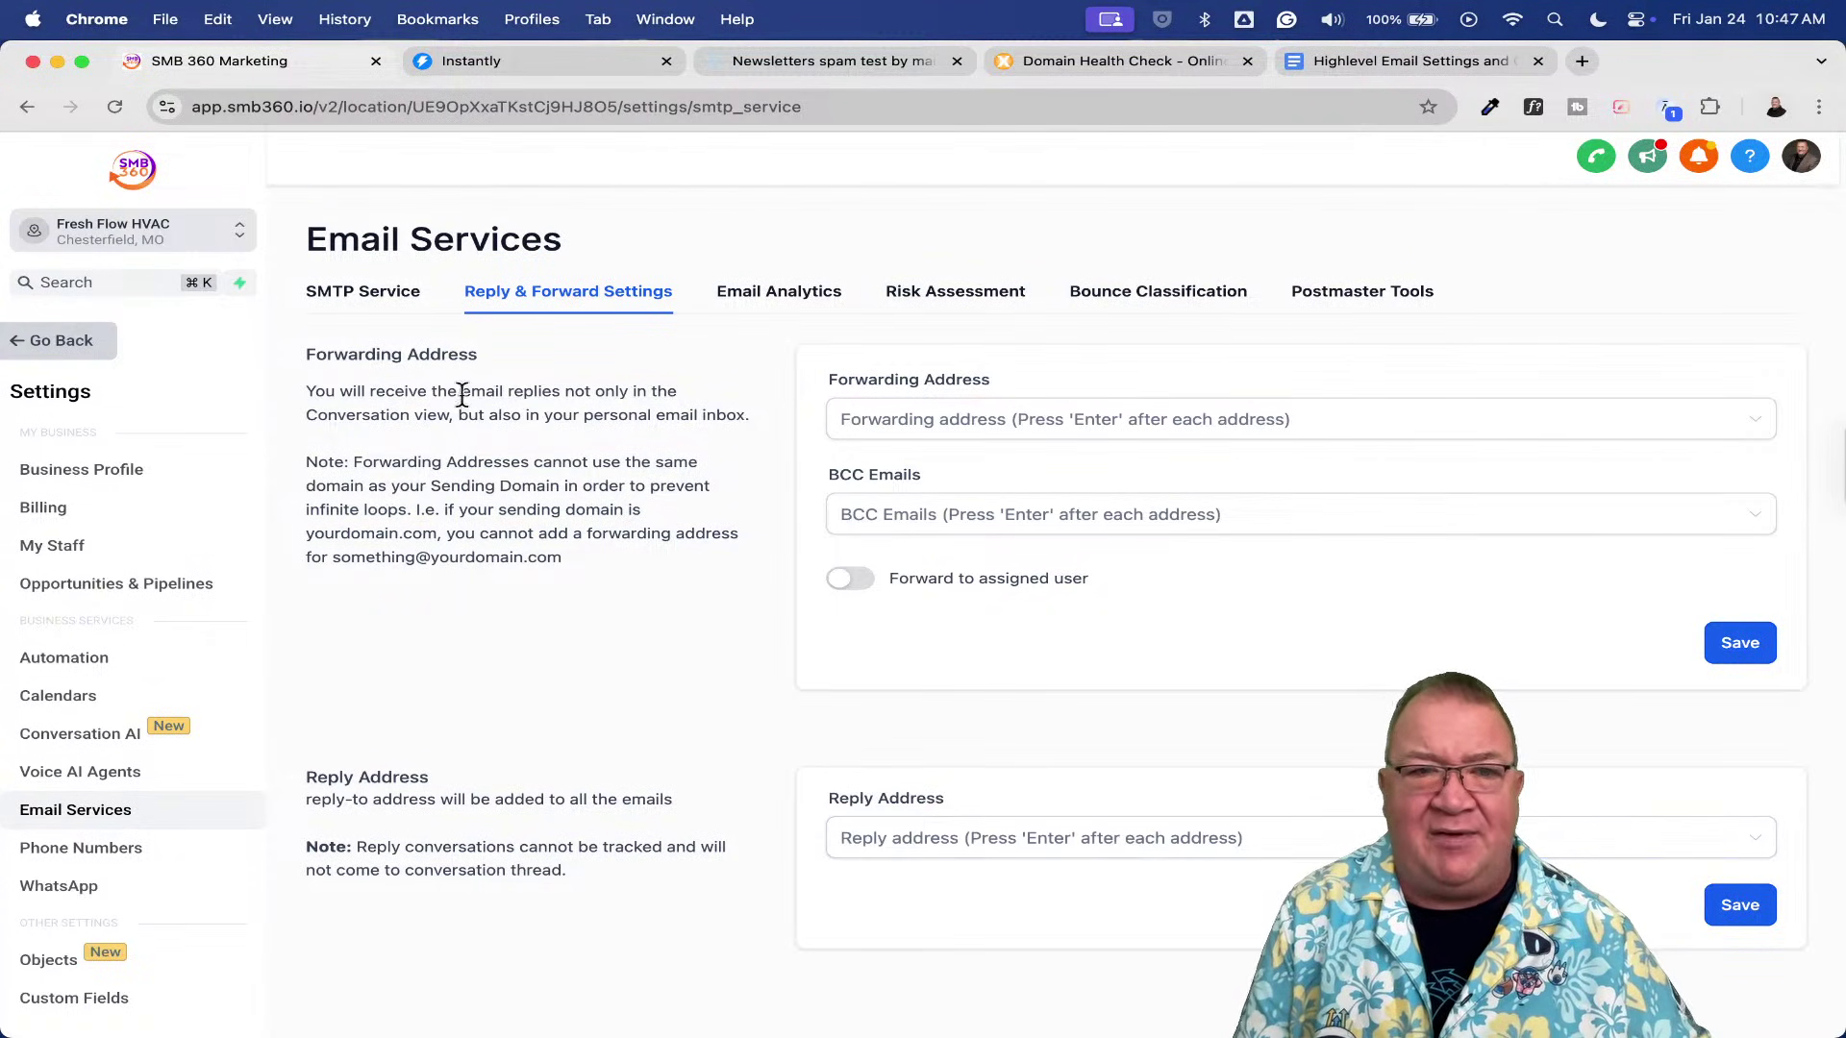
{"action": "left_click", "coordinate": [363, 294]}
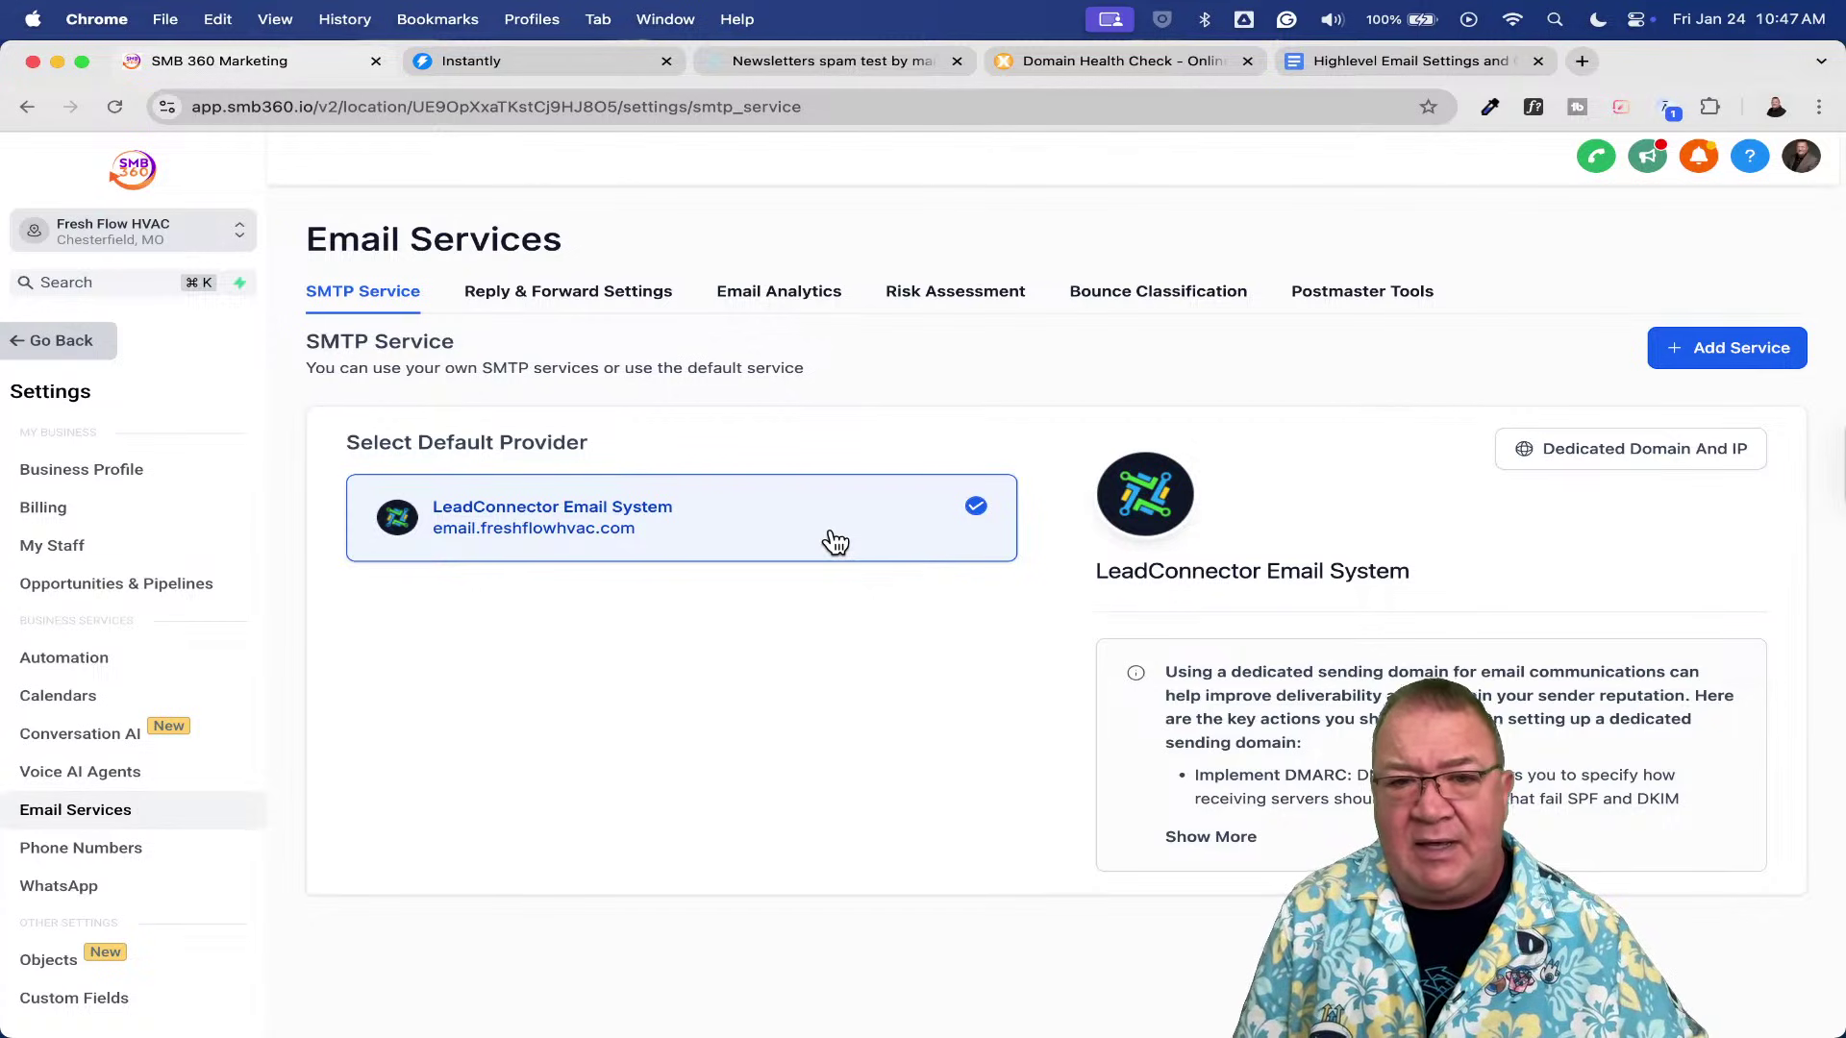
- Open Dedicated Domain And IP to list email.freshflowhvac.com and mg.freshflowhvac.com
{"action": "left_click", "coordinate": [1635, 454]}
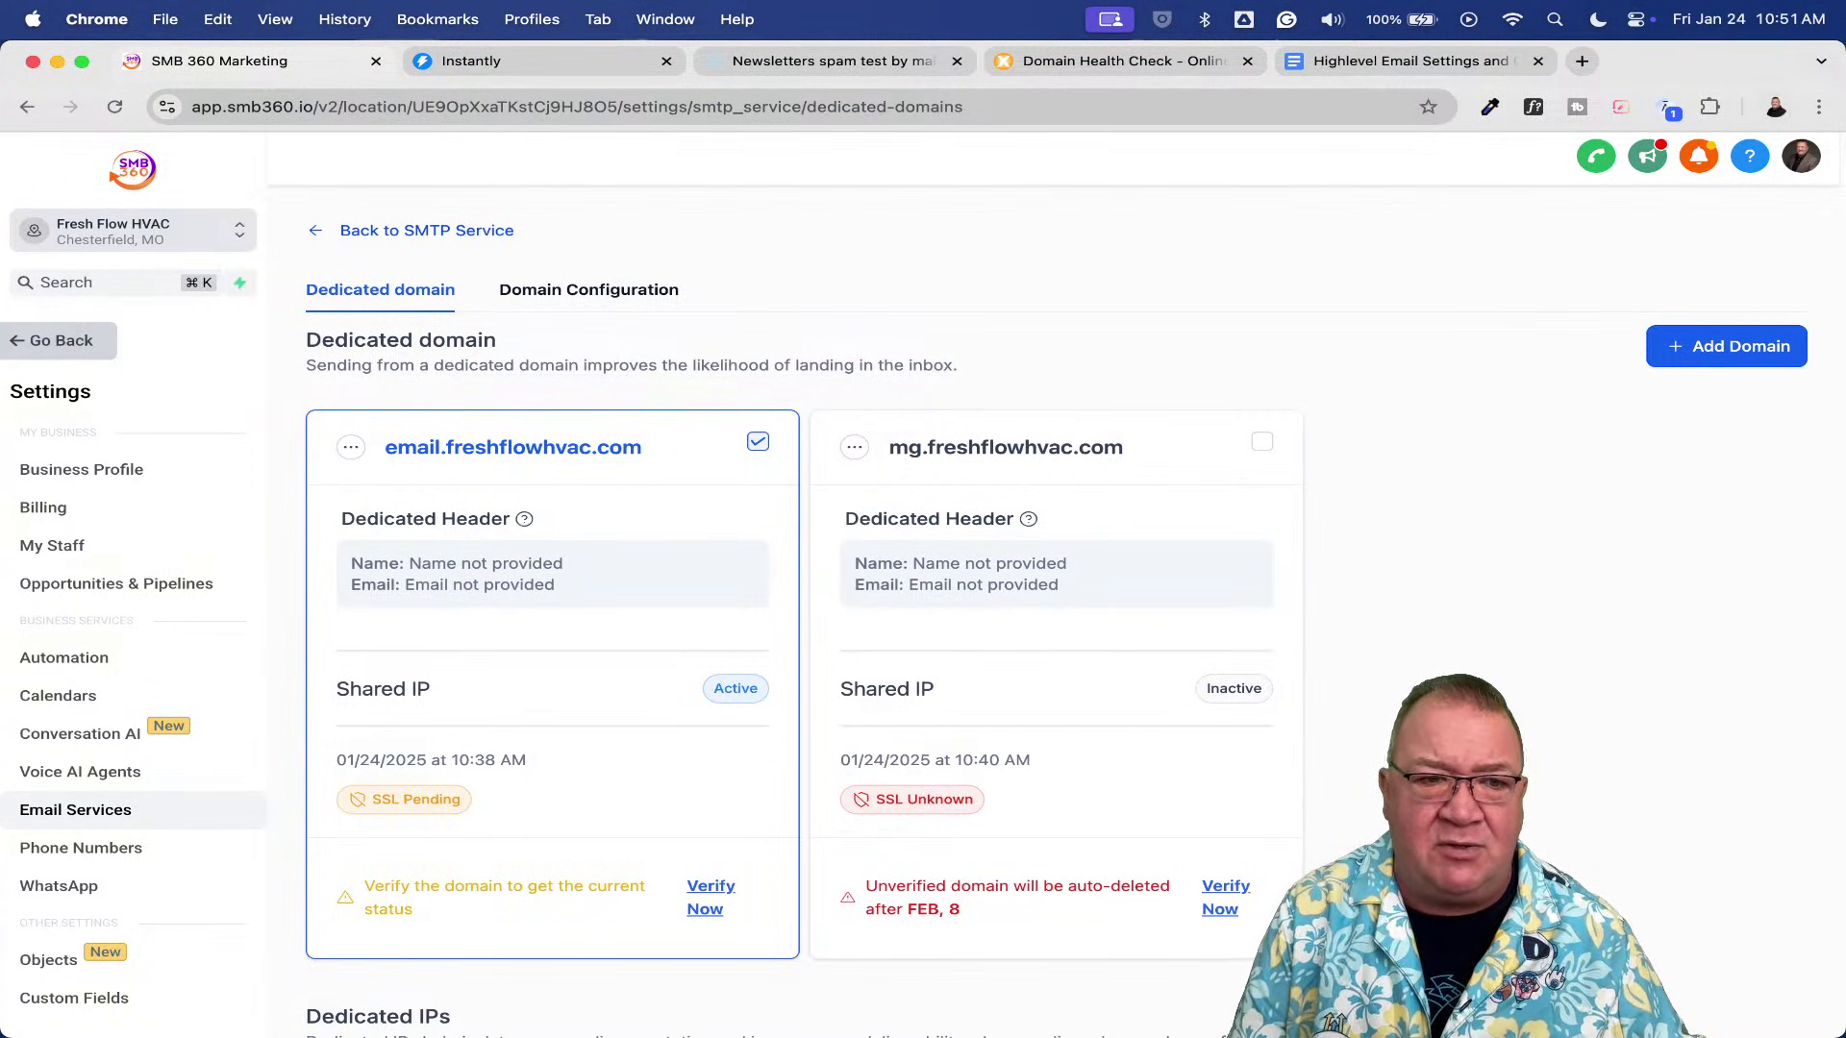
- Open Business Profile and scroll to the General email and SMS compliance checkboxes
{"action": "left_click", "coordinate": [76, 473]}
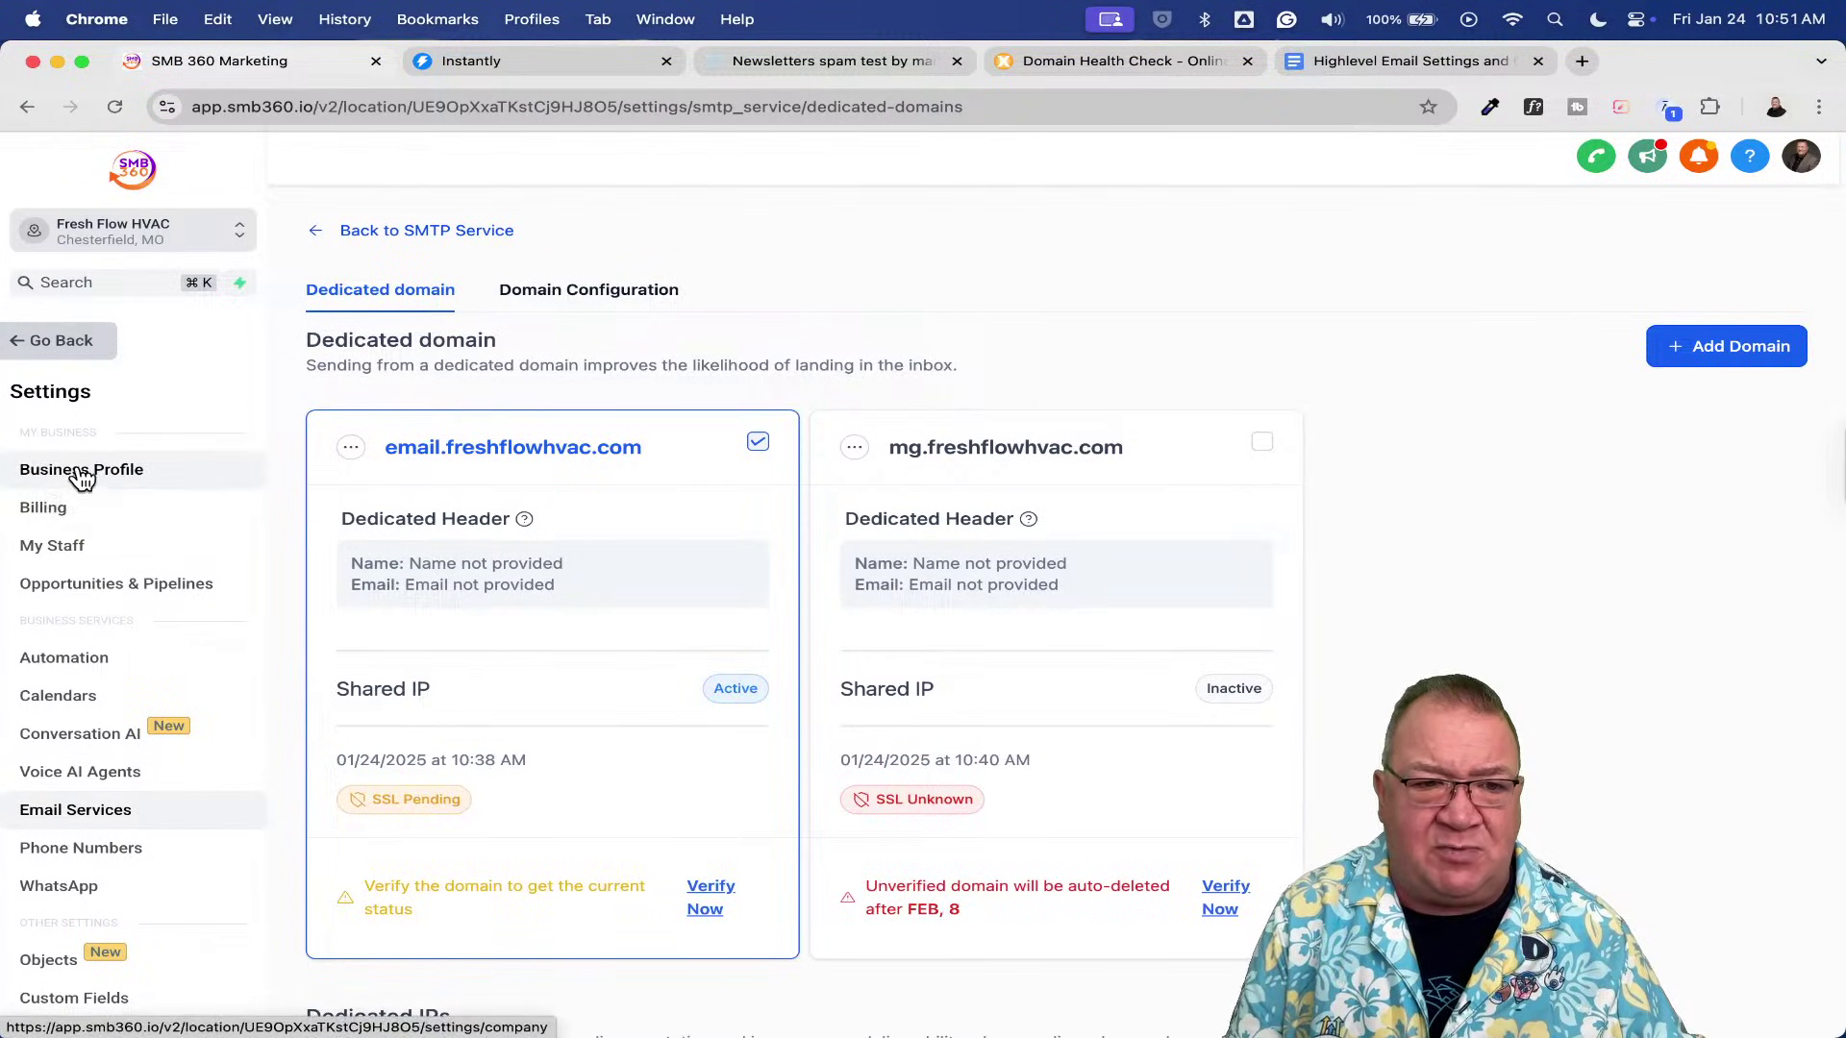
{"action": "scroll", "coordinate": [1488, 585], "scroll_direction": "down", "scroll_amount": 15}
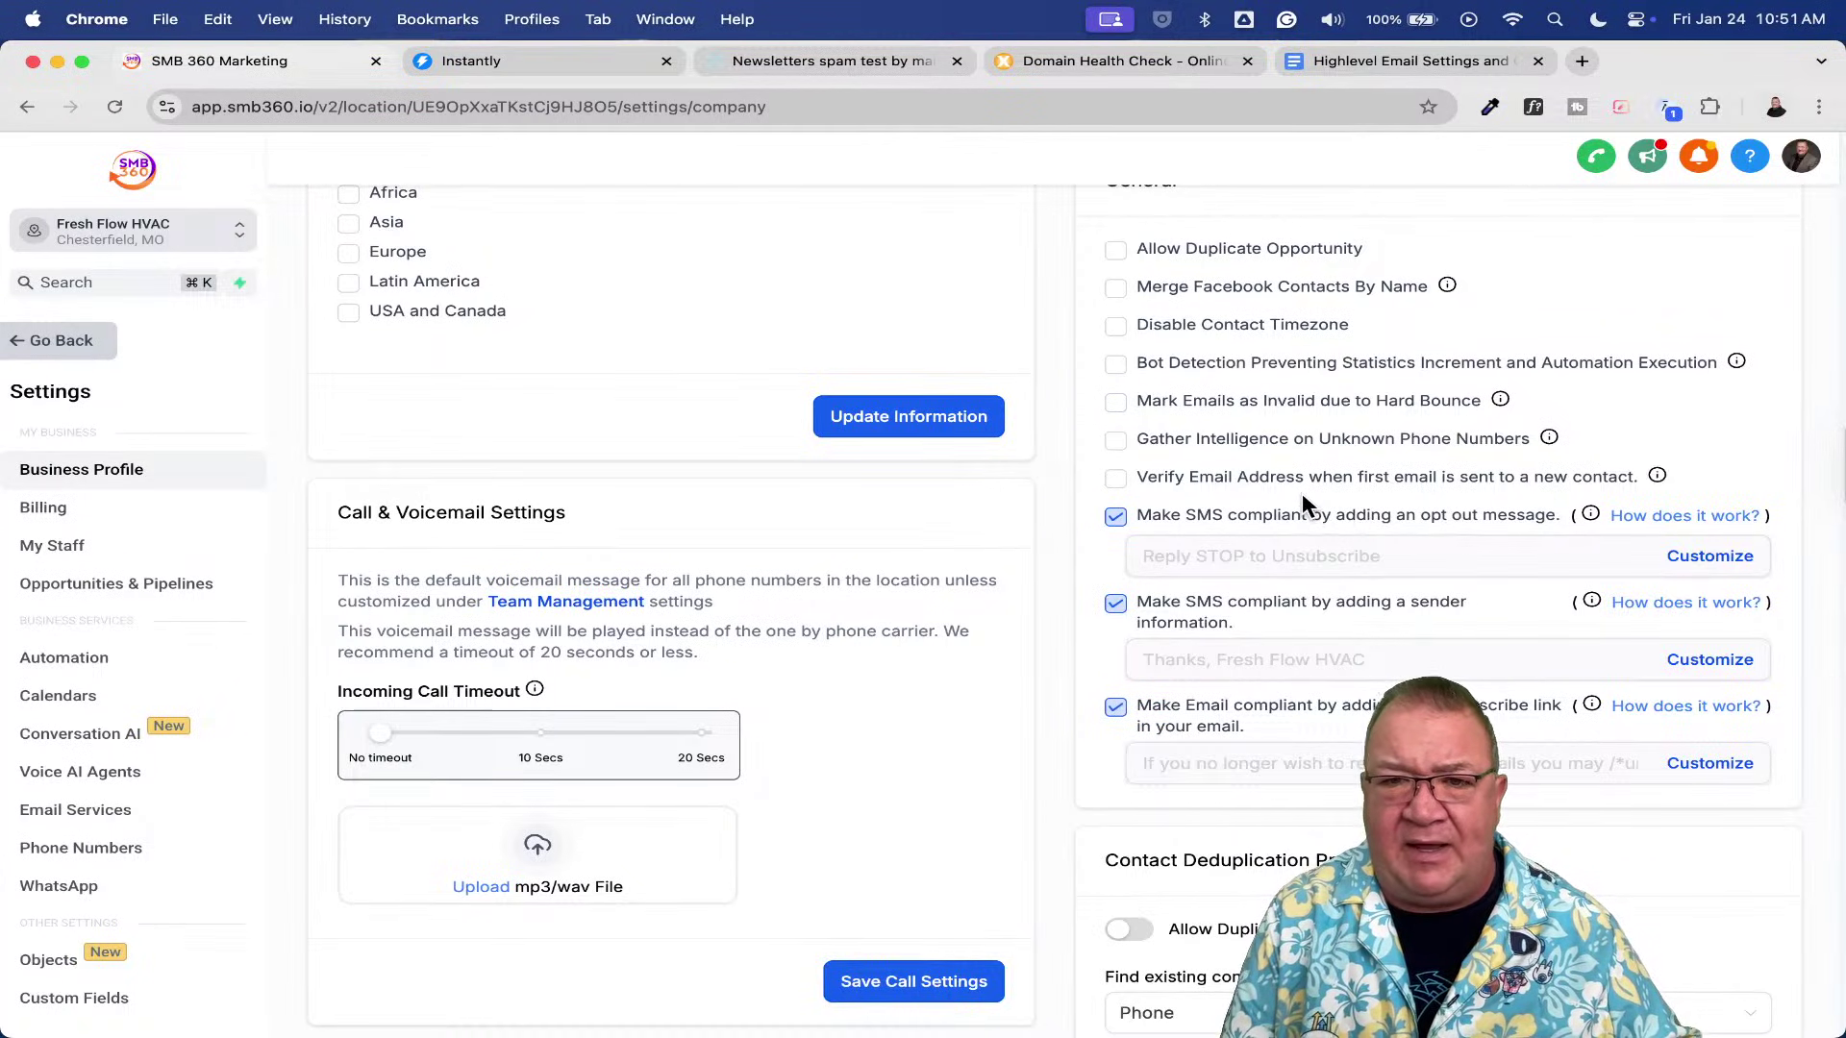
{"action": "scroll", "coordinate": [1302, 492], "scroll_direction": "up", "scroll_amount": 5}
{"action": "scroll", "coordinate": [1302, 492], "scroll_direction": "right", "scroll_amount": 3}
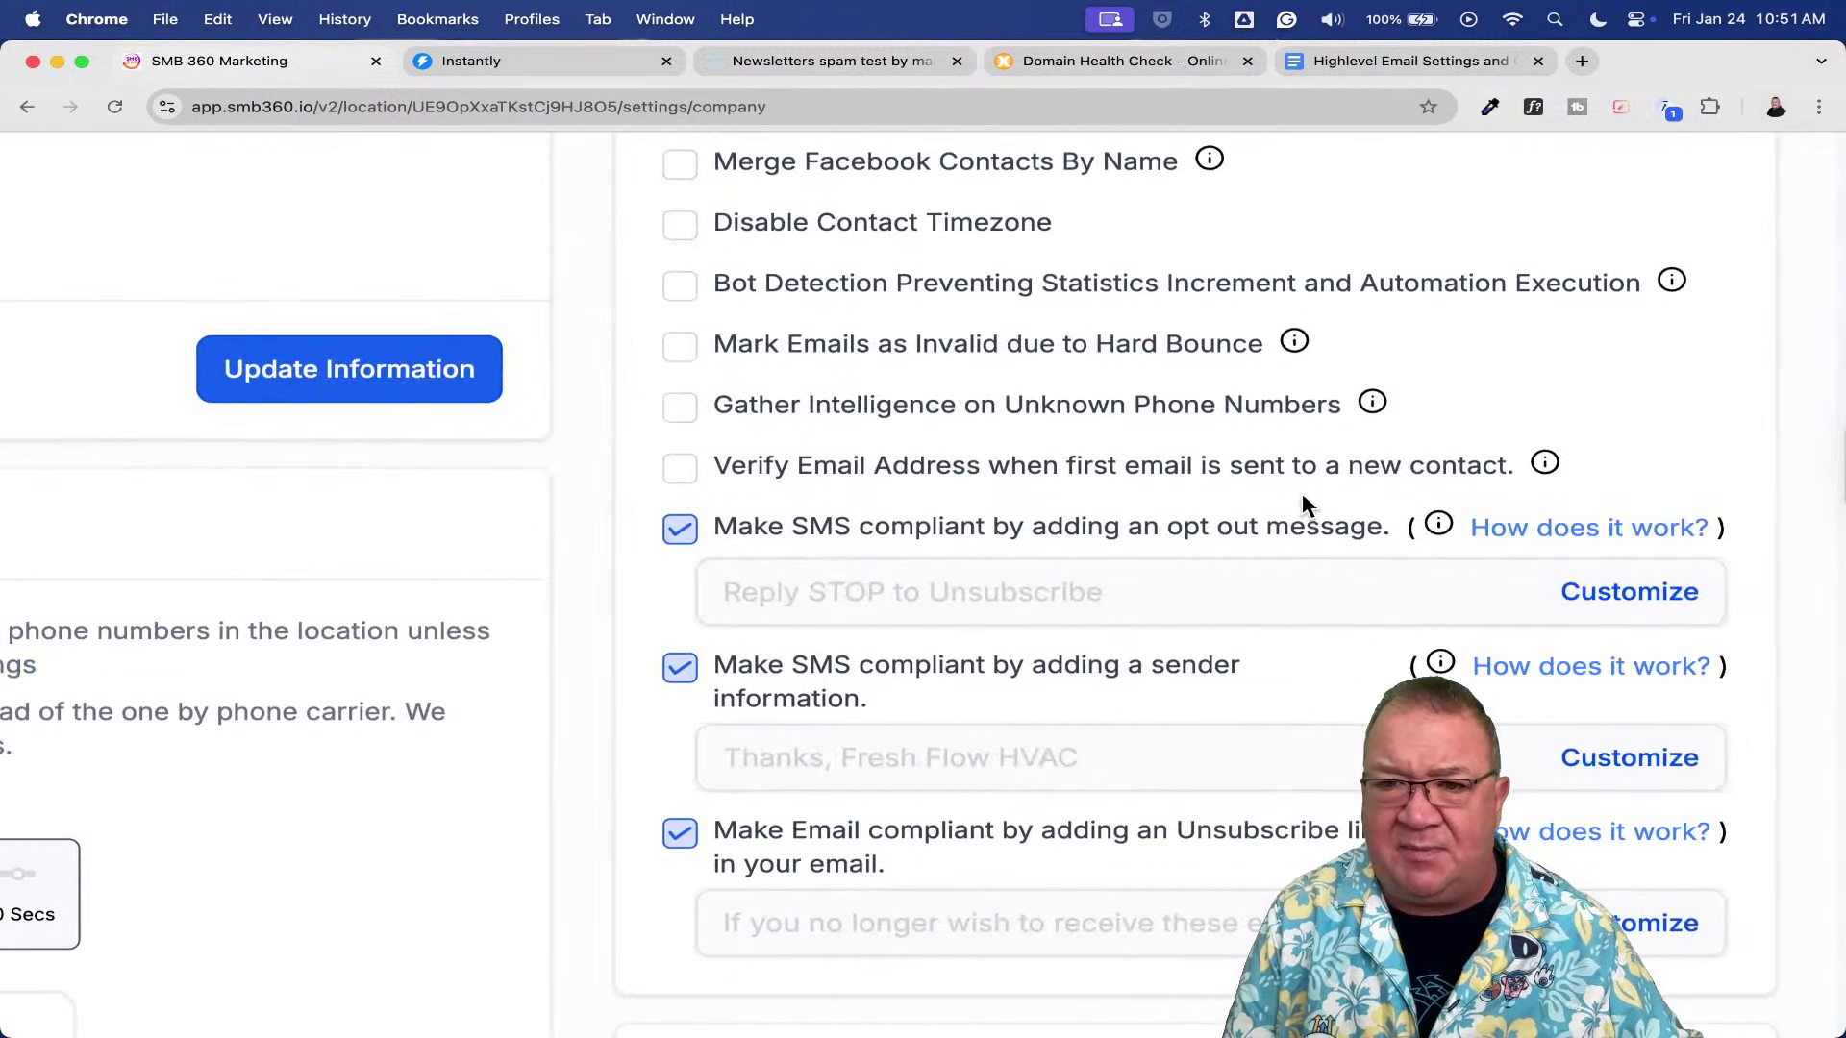
{"action": "scroll", "coordinate": [1302, 493], "scroll_direction": "up", "scroll_amount": 2}
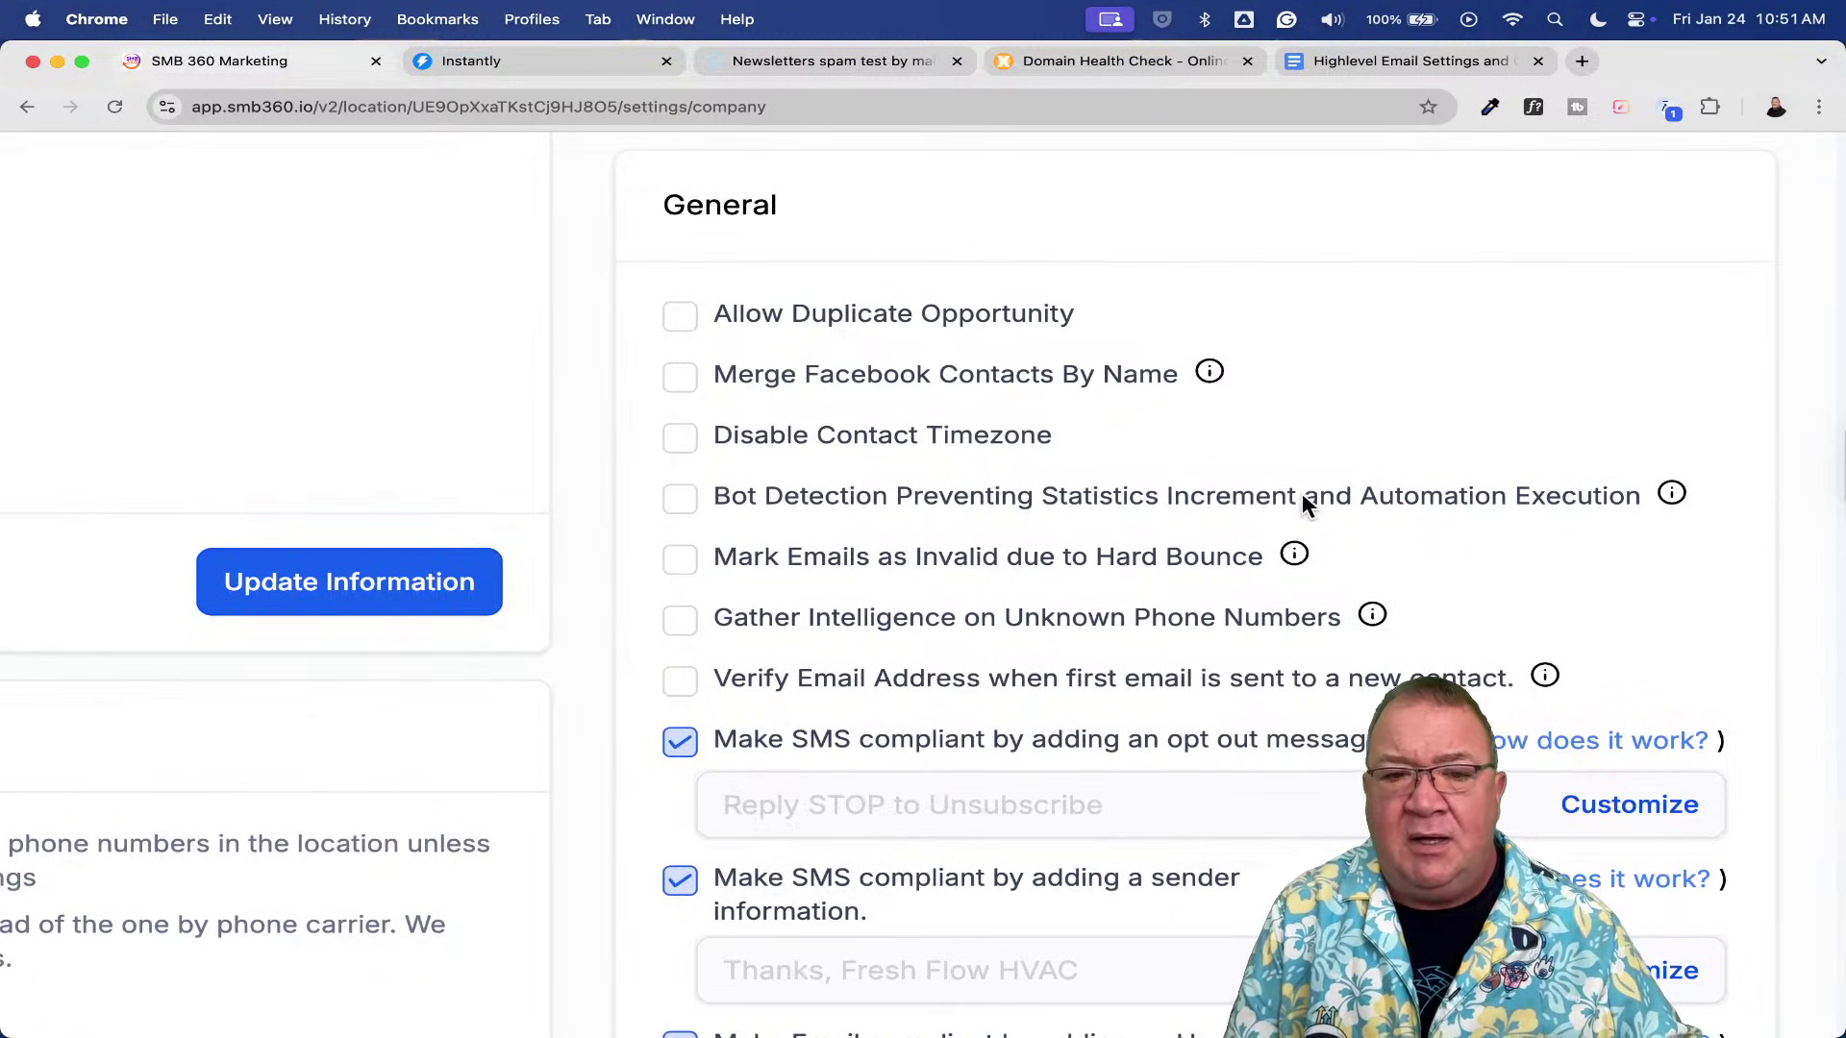
{"action": "scroll", "coordinate": [1302, 496], "scroll_direction": "down", "scroll_amount": 5}
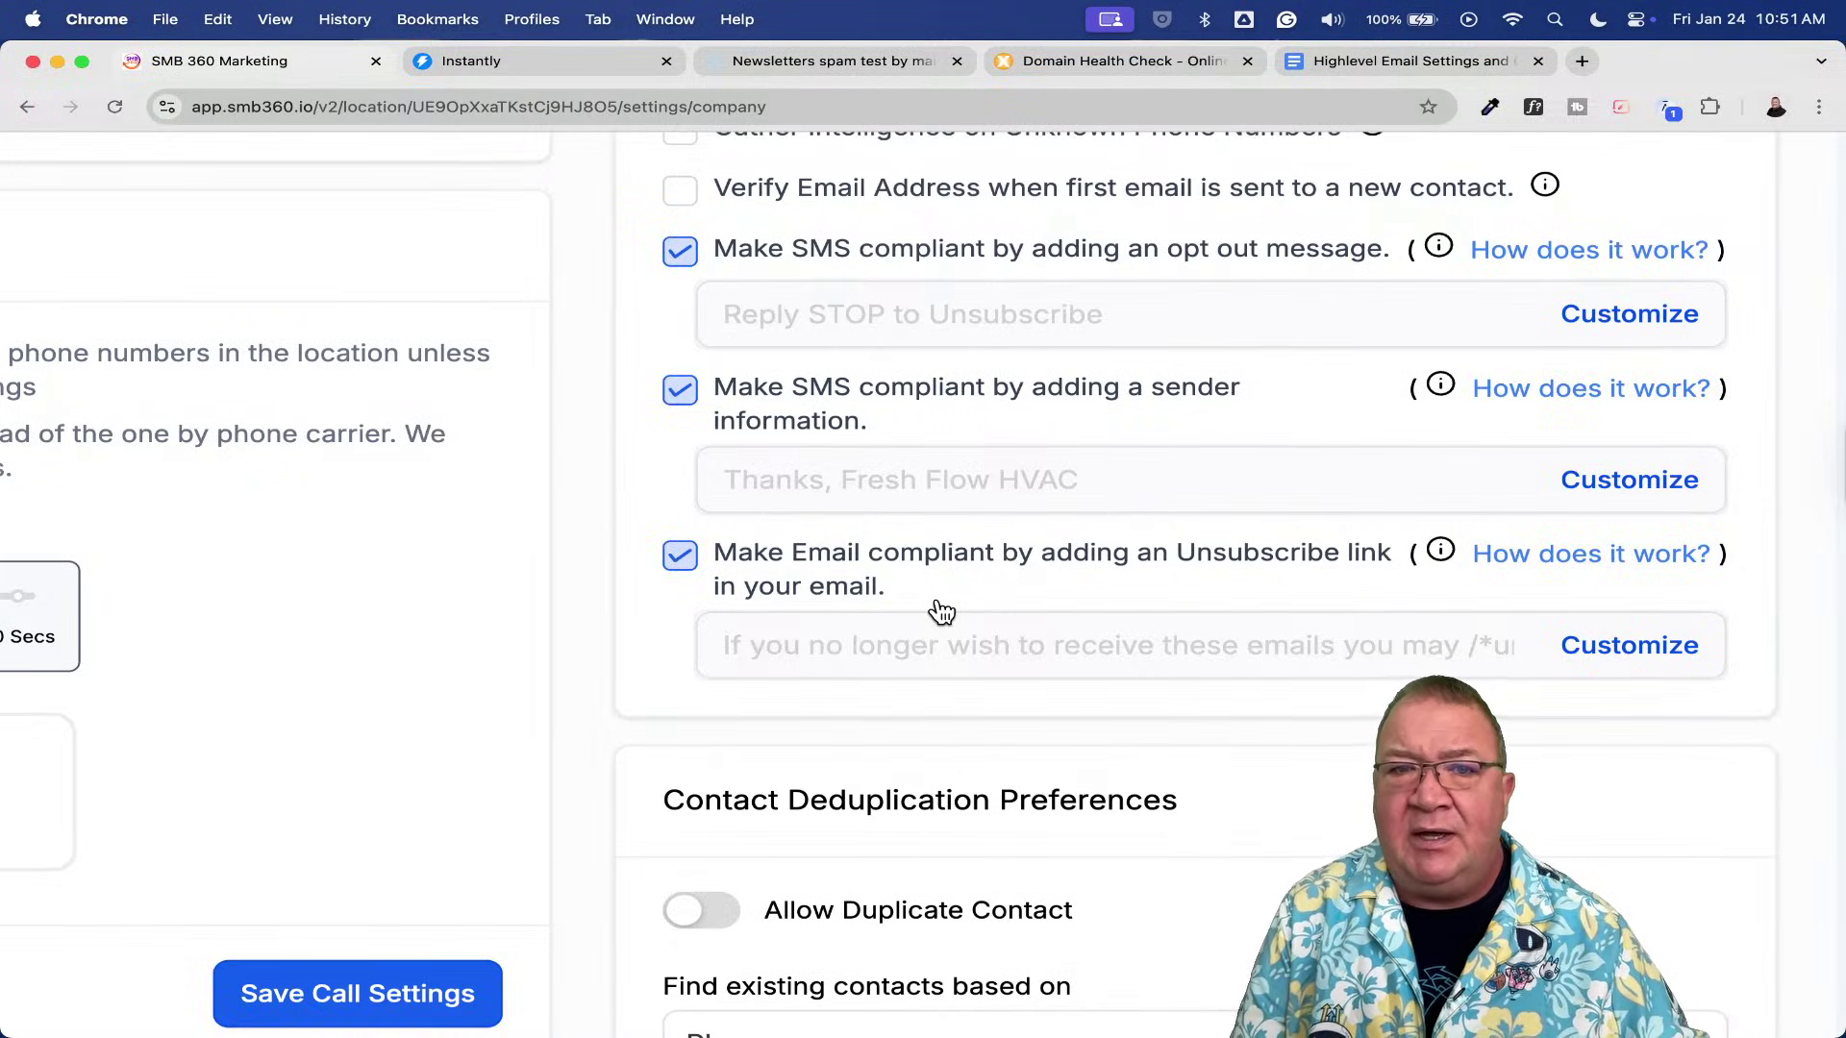
{"action": "scroll", "coordinate": [942, 610], "scroll_direction": "up", "scroll_amount": 5}
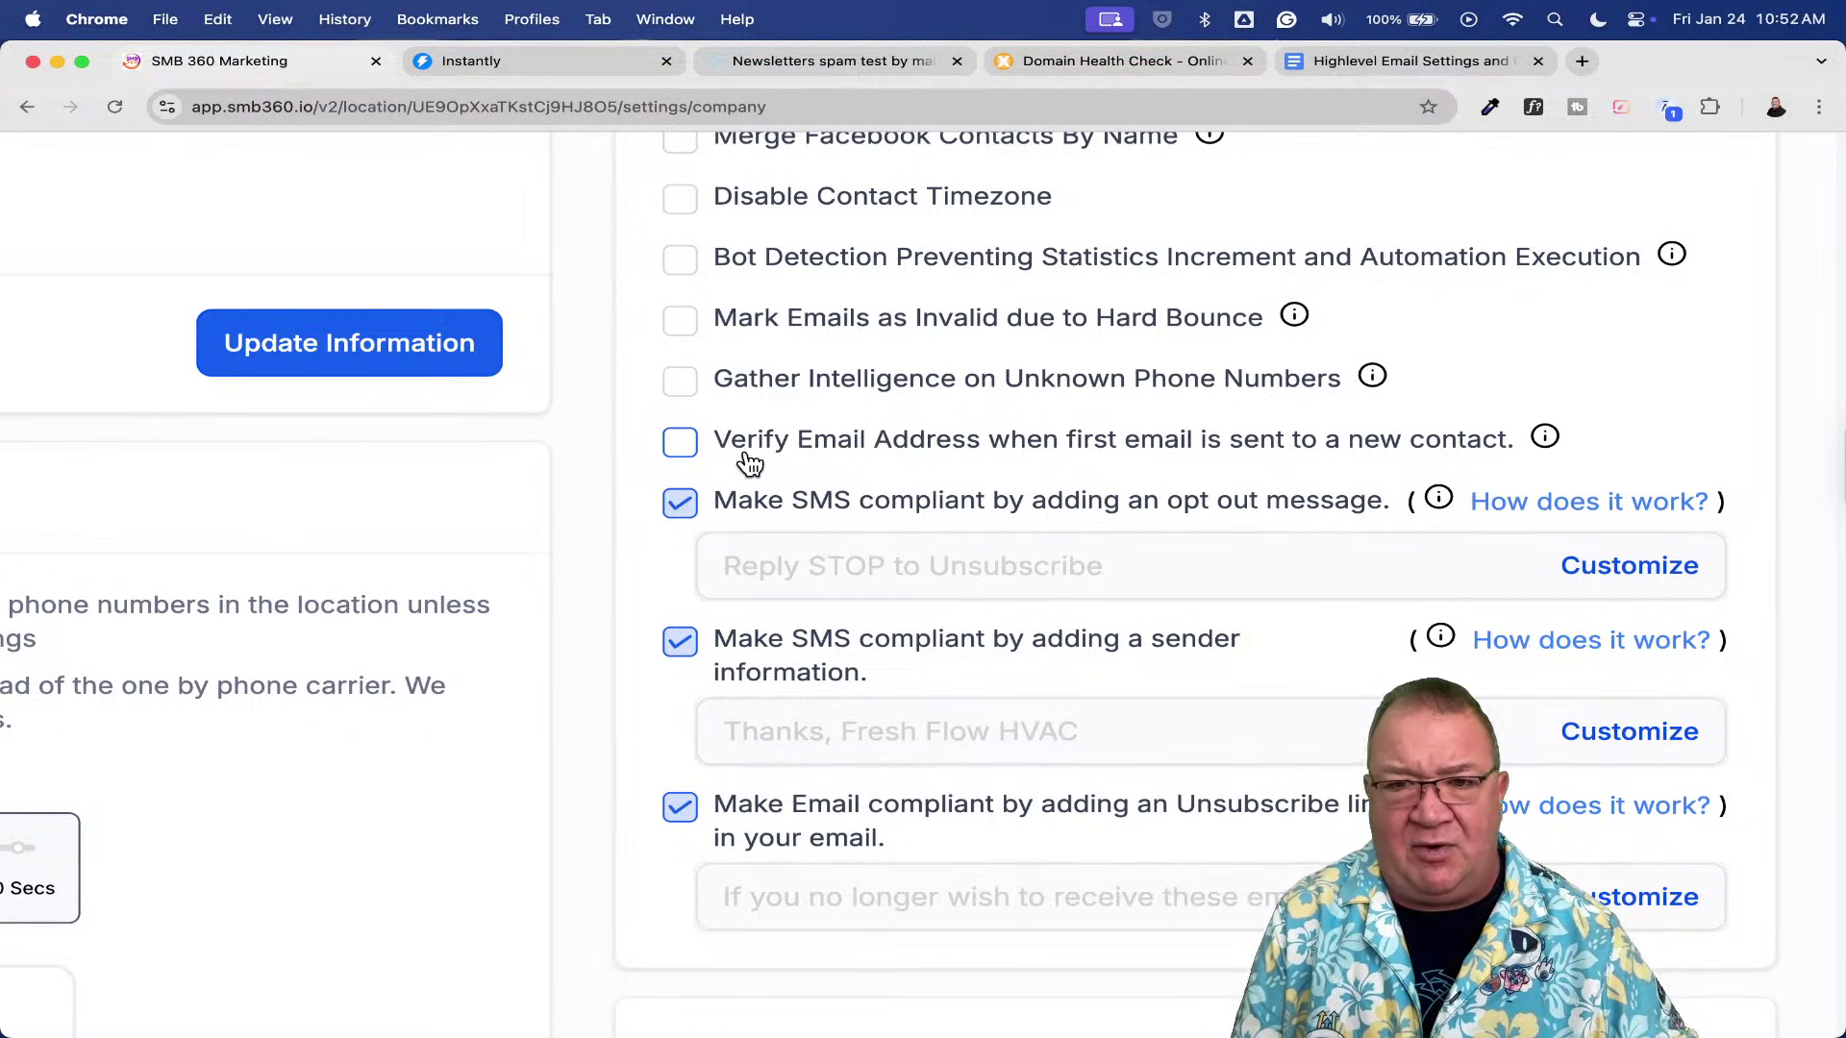
- Enable email verification for new contacts and Mark Emails as Invalid due to Hard Bounce
{"action": "left_click", "coordinate": [682, 443]}
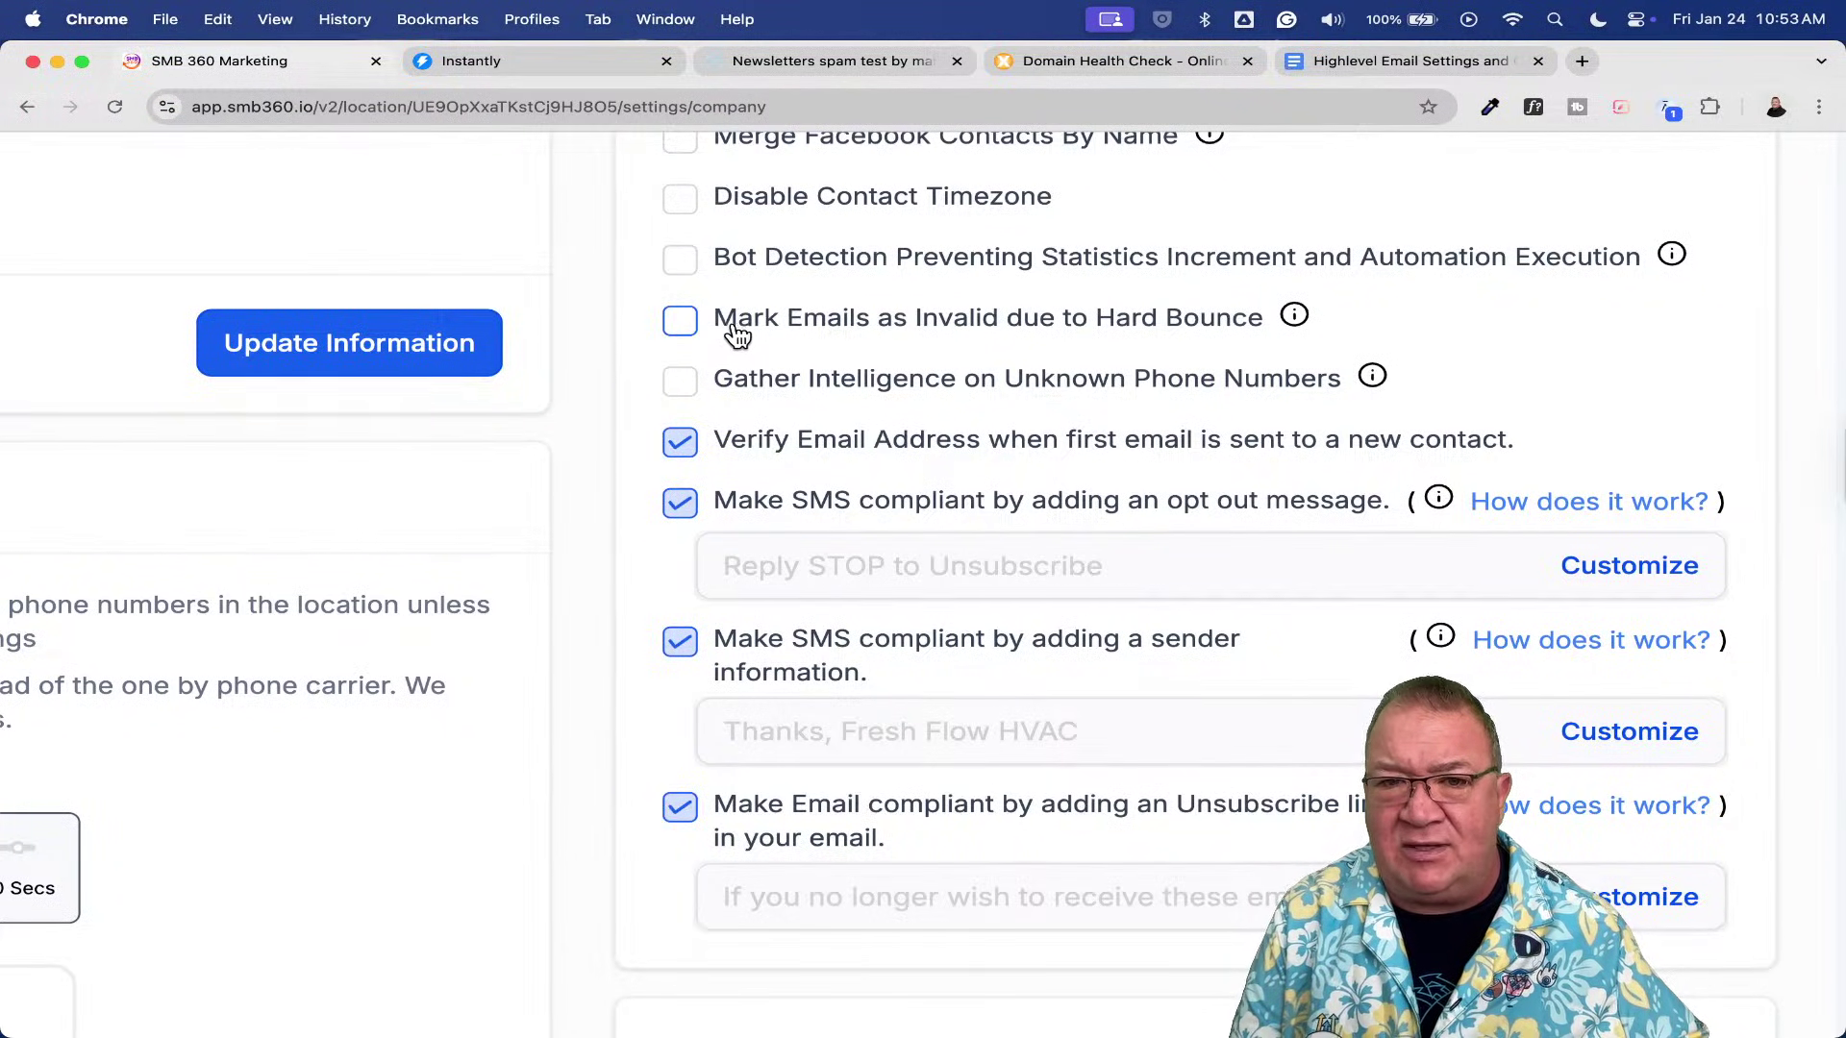
{"action": "left_click", "coordinate": [681, 322]}
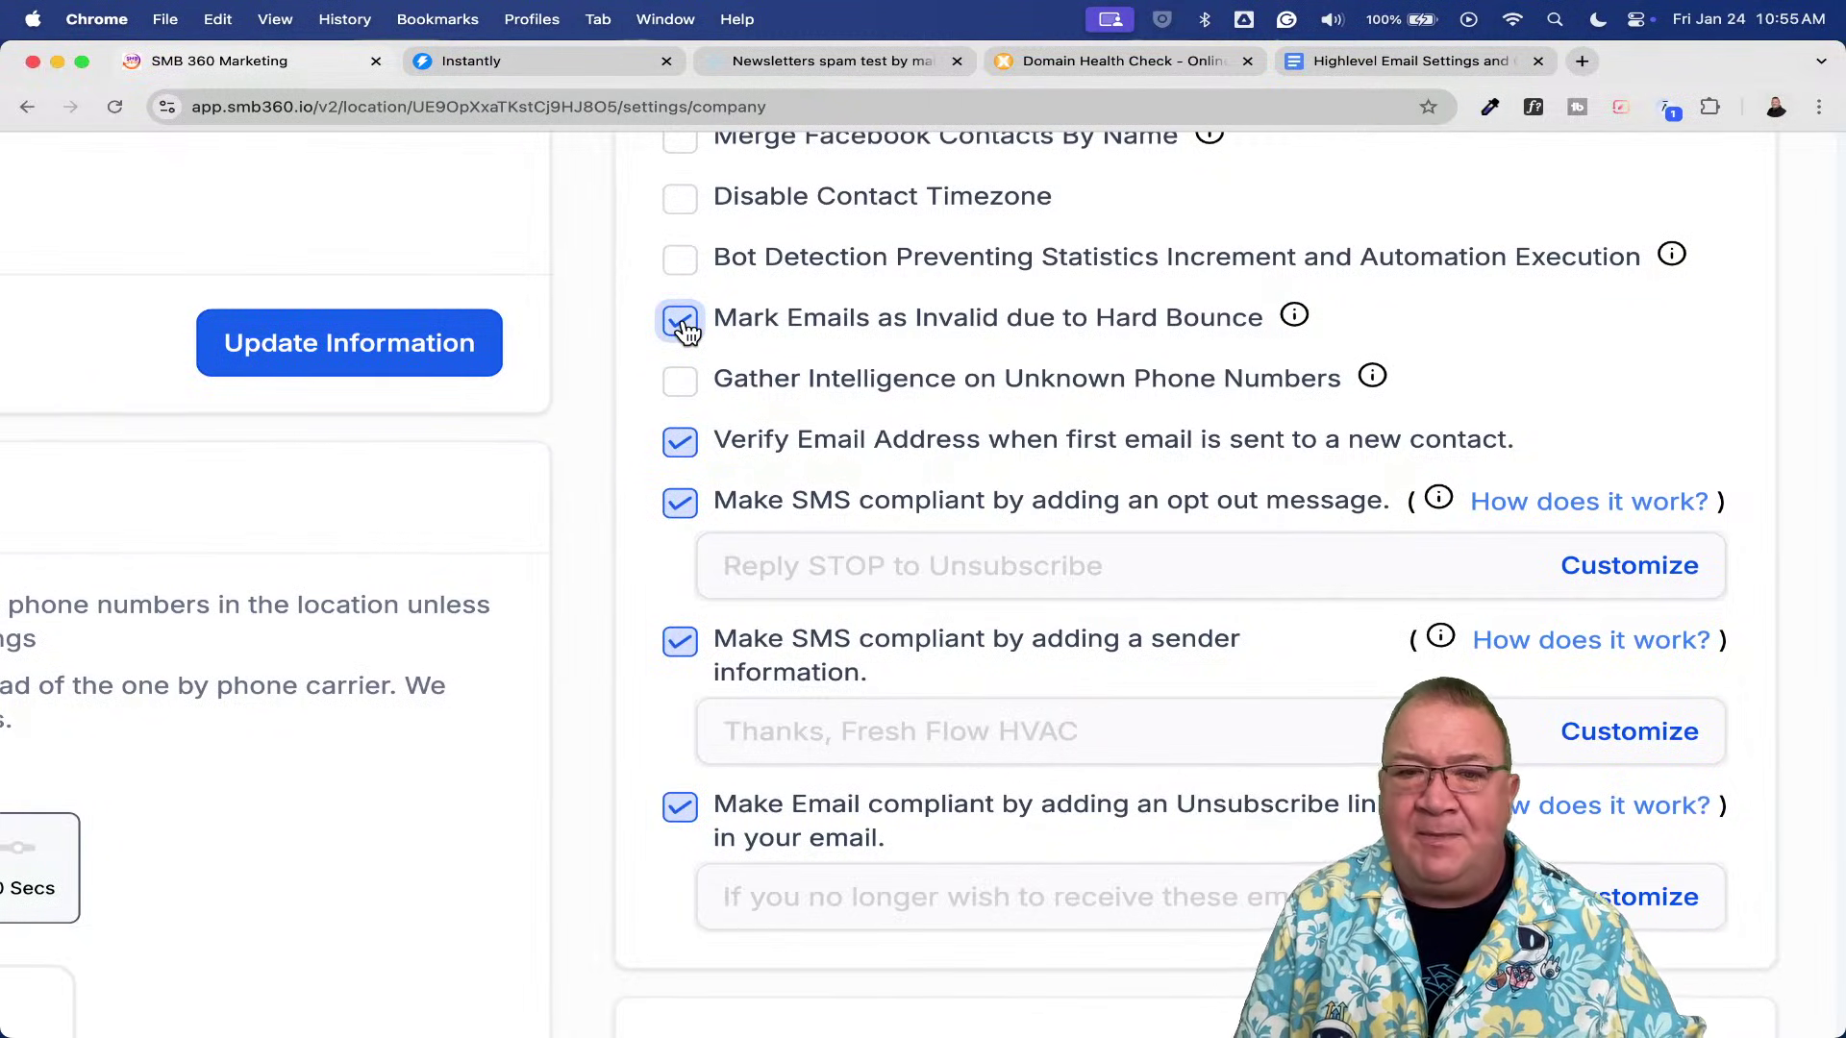
{"action": "scroll", "coordinate": [682, 325], "scroll_direction": "down", "scroll_amount": 5}
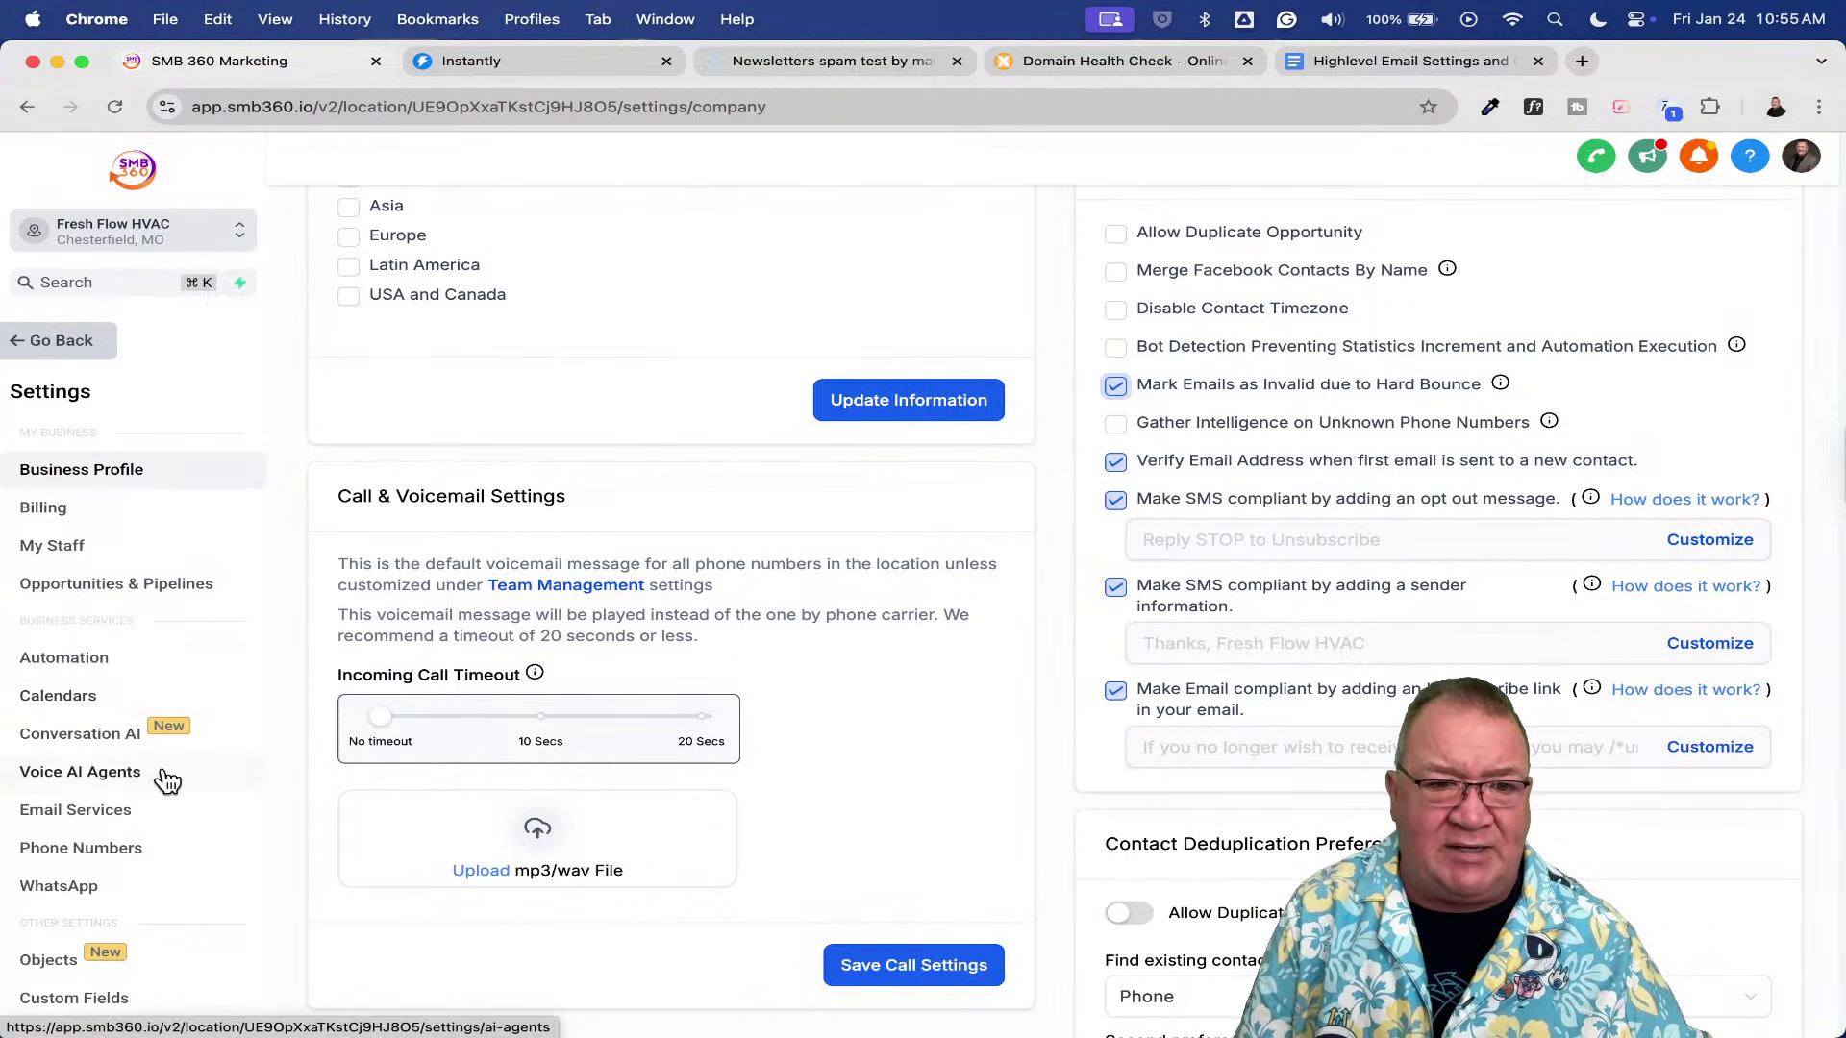
- Open Email Services and view the Dedicated Domain And IP list of sending domains
{"action": "left_click", "coordinate": [90, 815]}
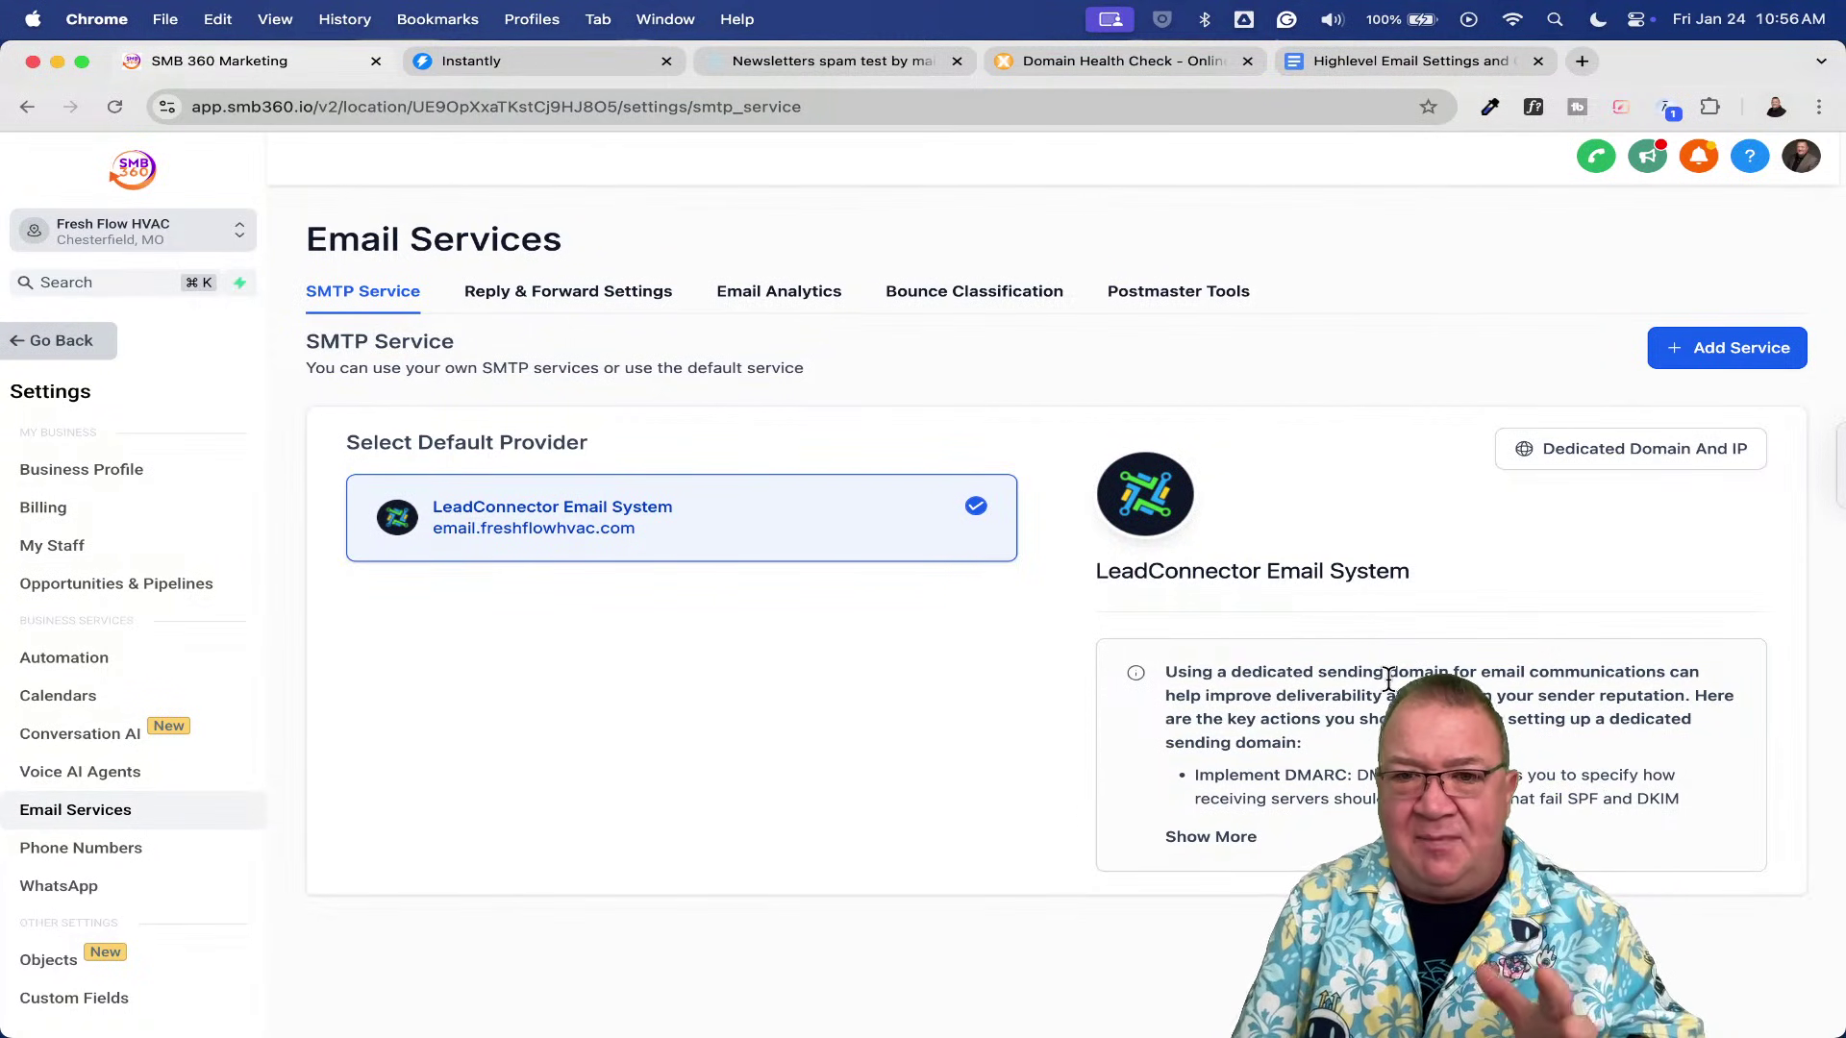
{"action": "left_click", "coordinate": [1605, 475]}
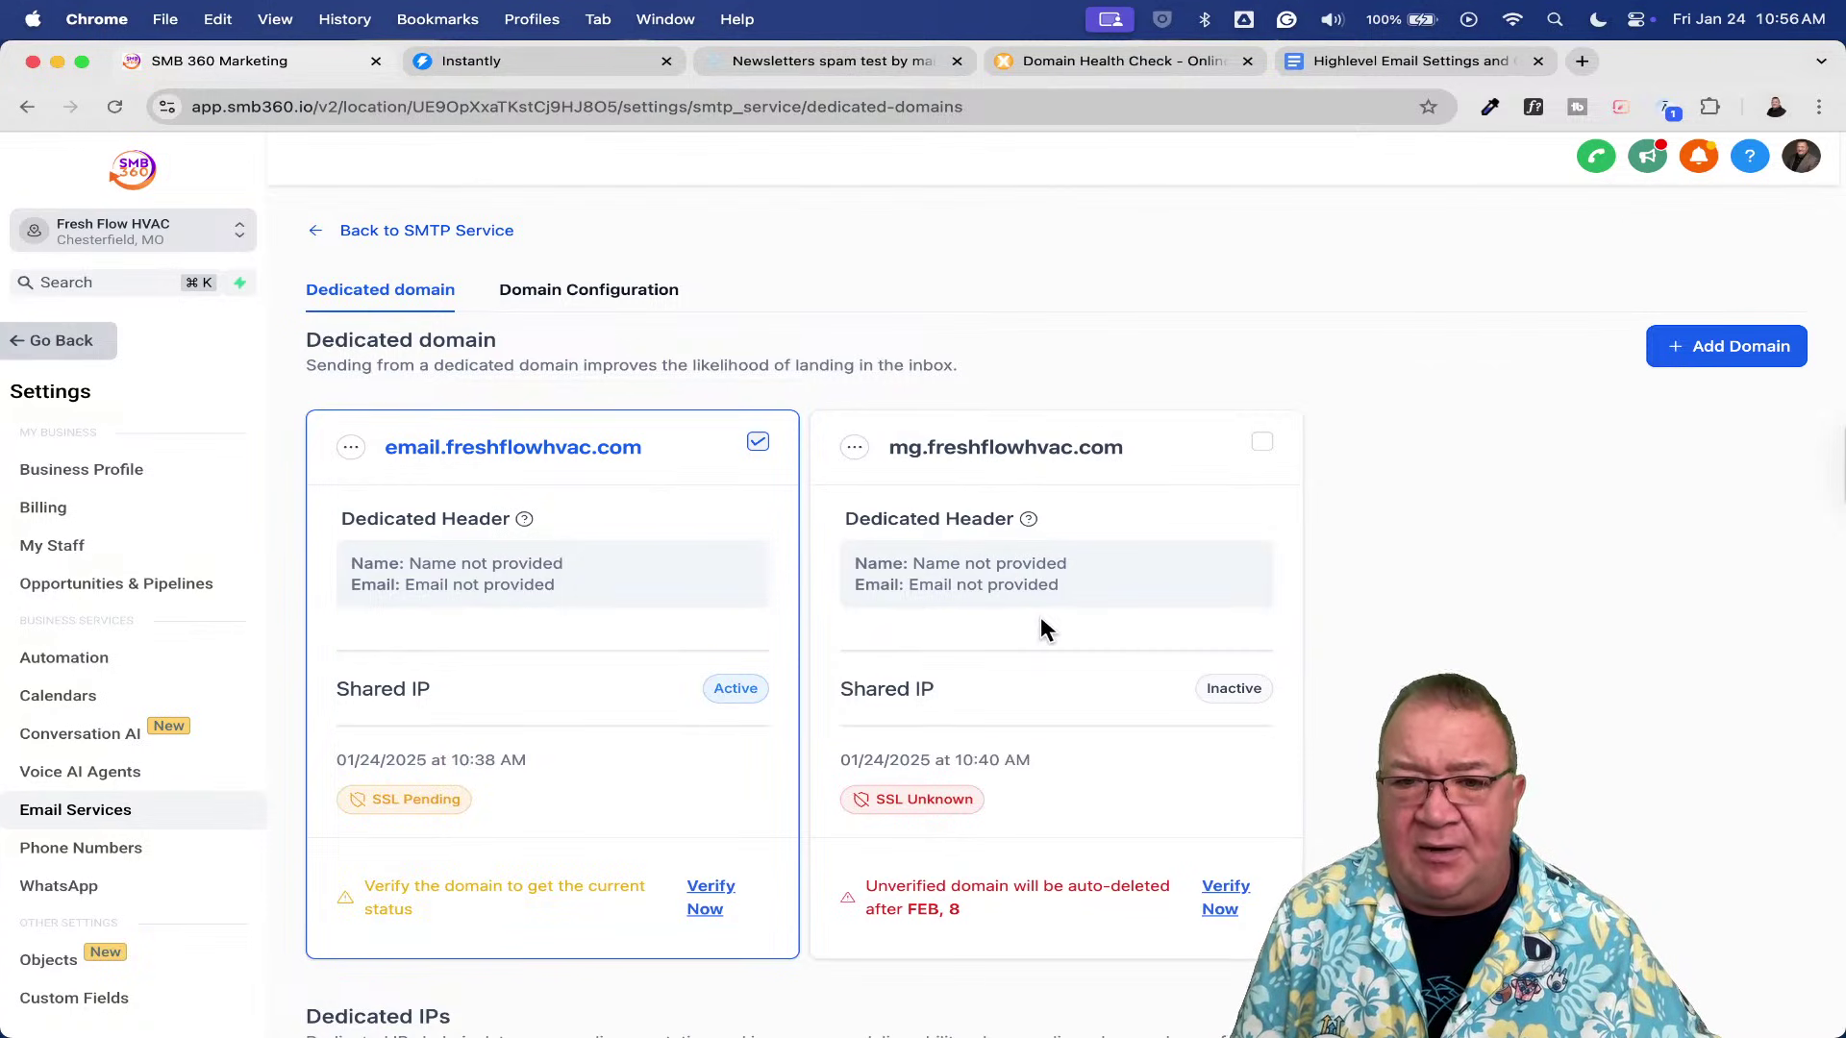
- Check the Domain Configuration tab for each email type's domain, then return to Contacts
{"action": "scroll", "coordinate": [1040, 616], "scroll_direction": "down", "scroll_amount": 6}
{"action": "scroll", "coordinate": [1040, 615], "scroll_direction": "up", "scroll_amount": 6}
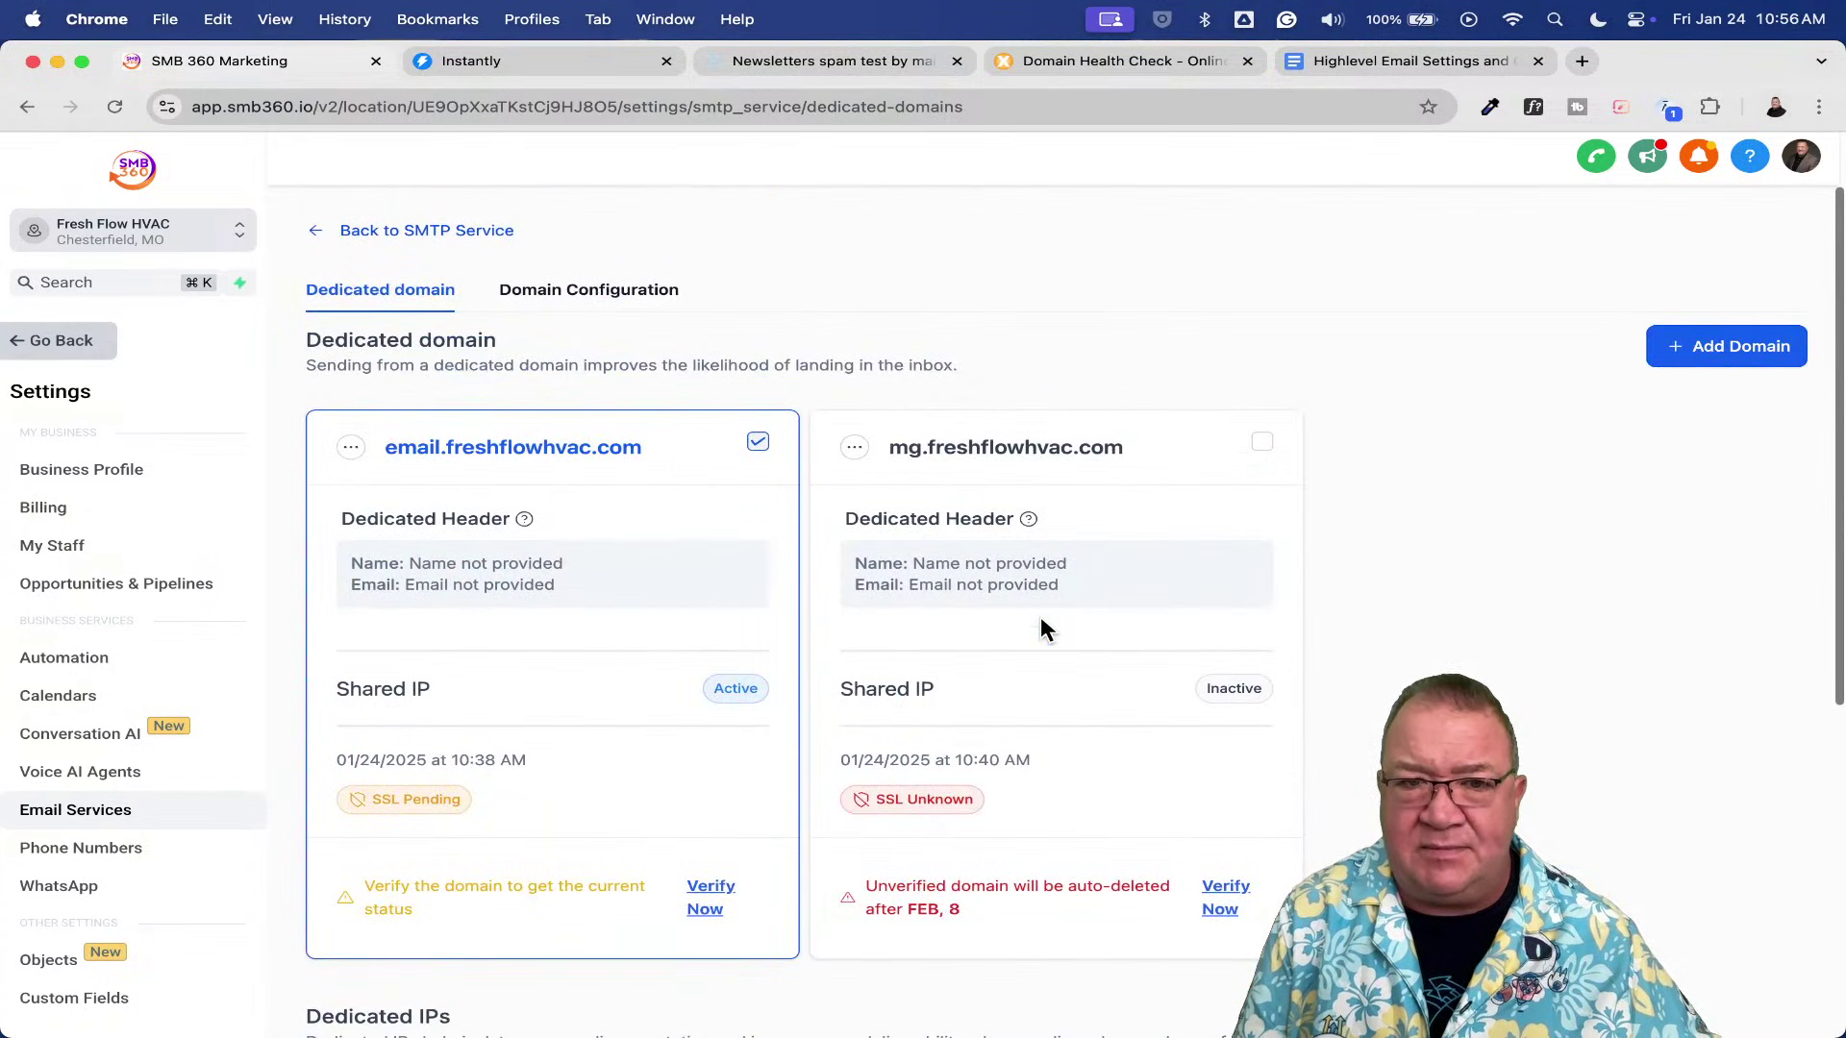
{"action": "left_click", "coordinate": [552, 291]}
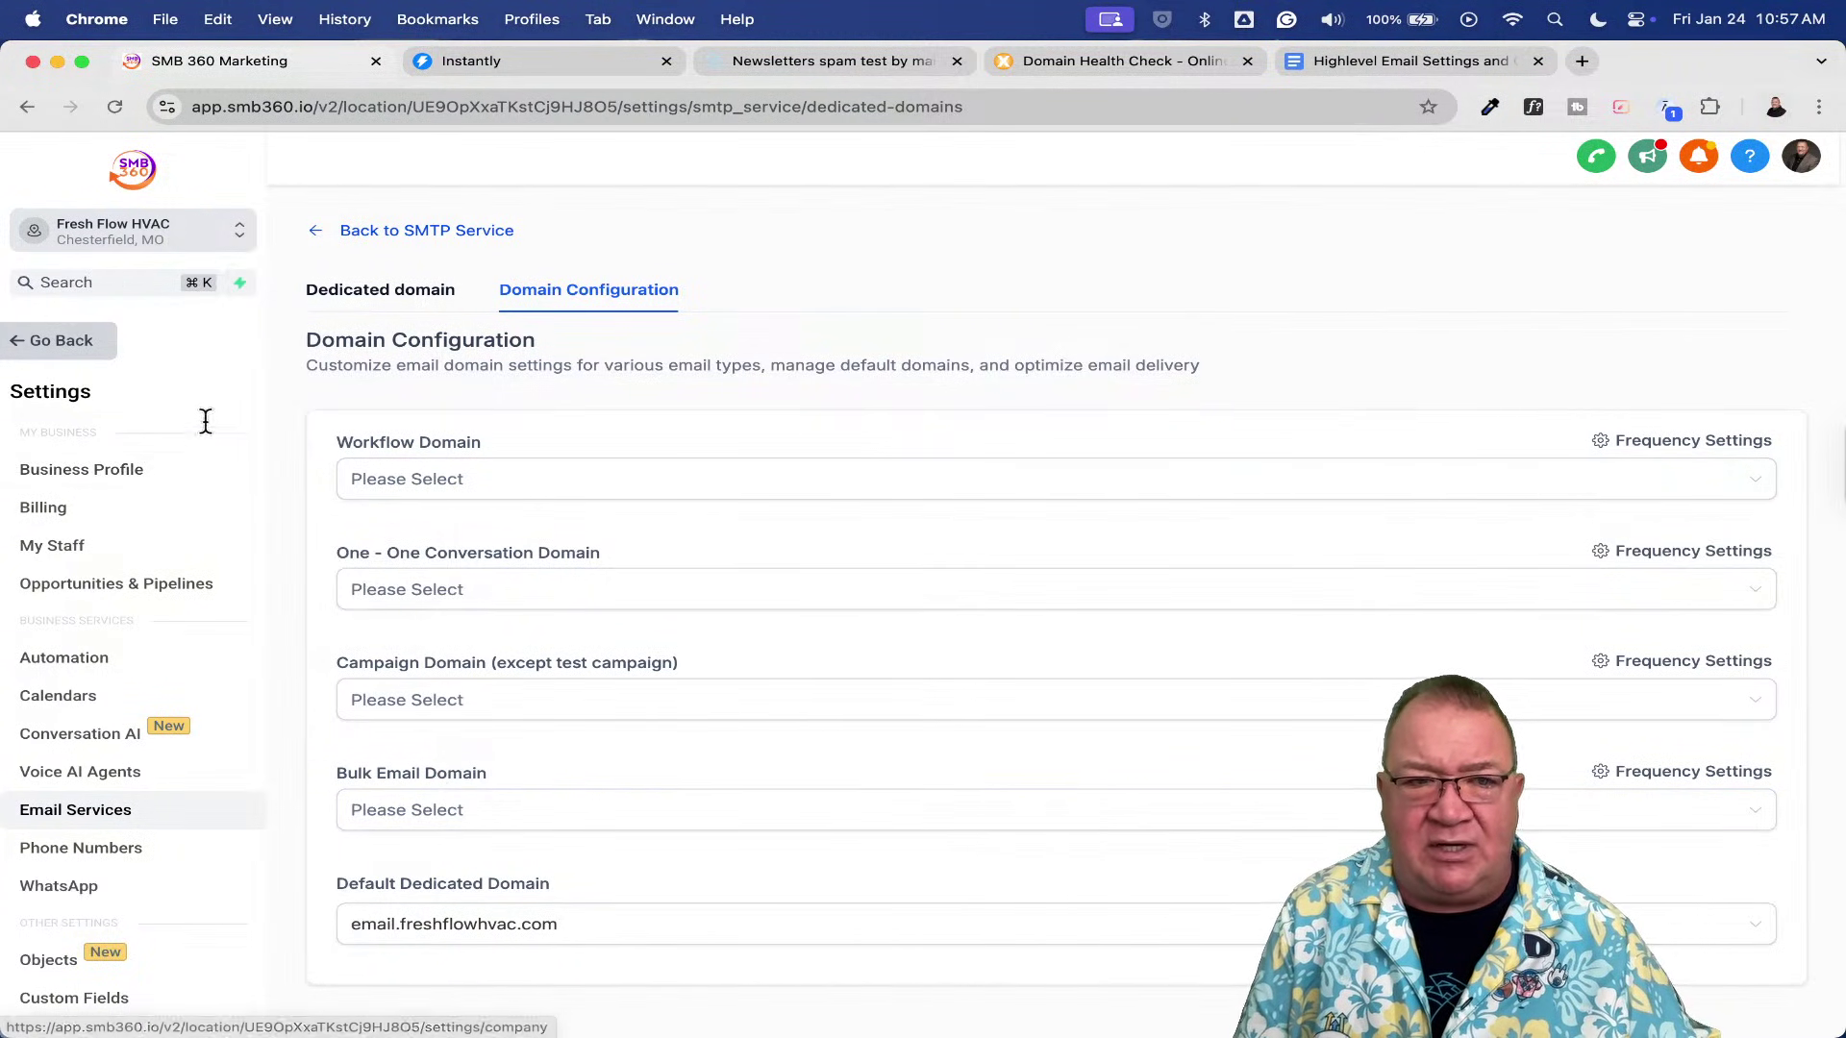
{"action": "left_click", "coordinate": [94, 352]}
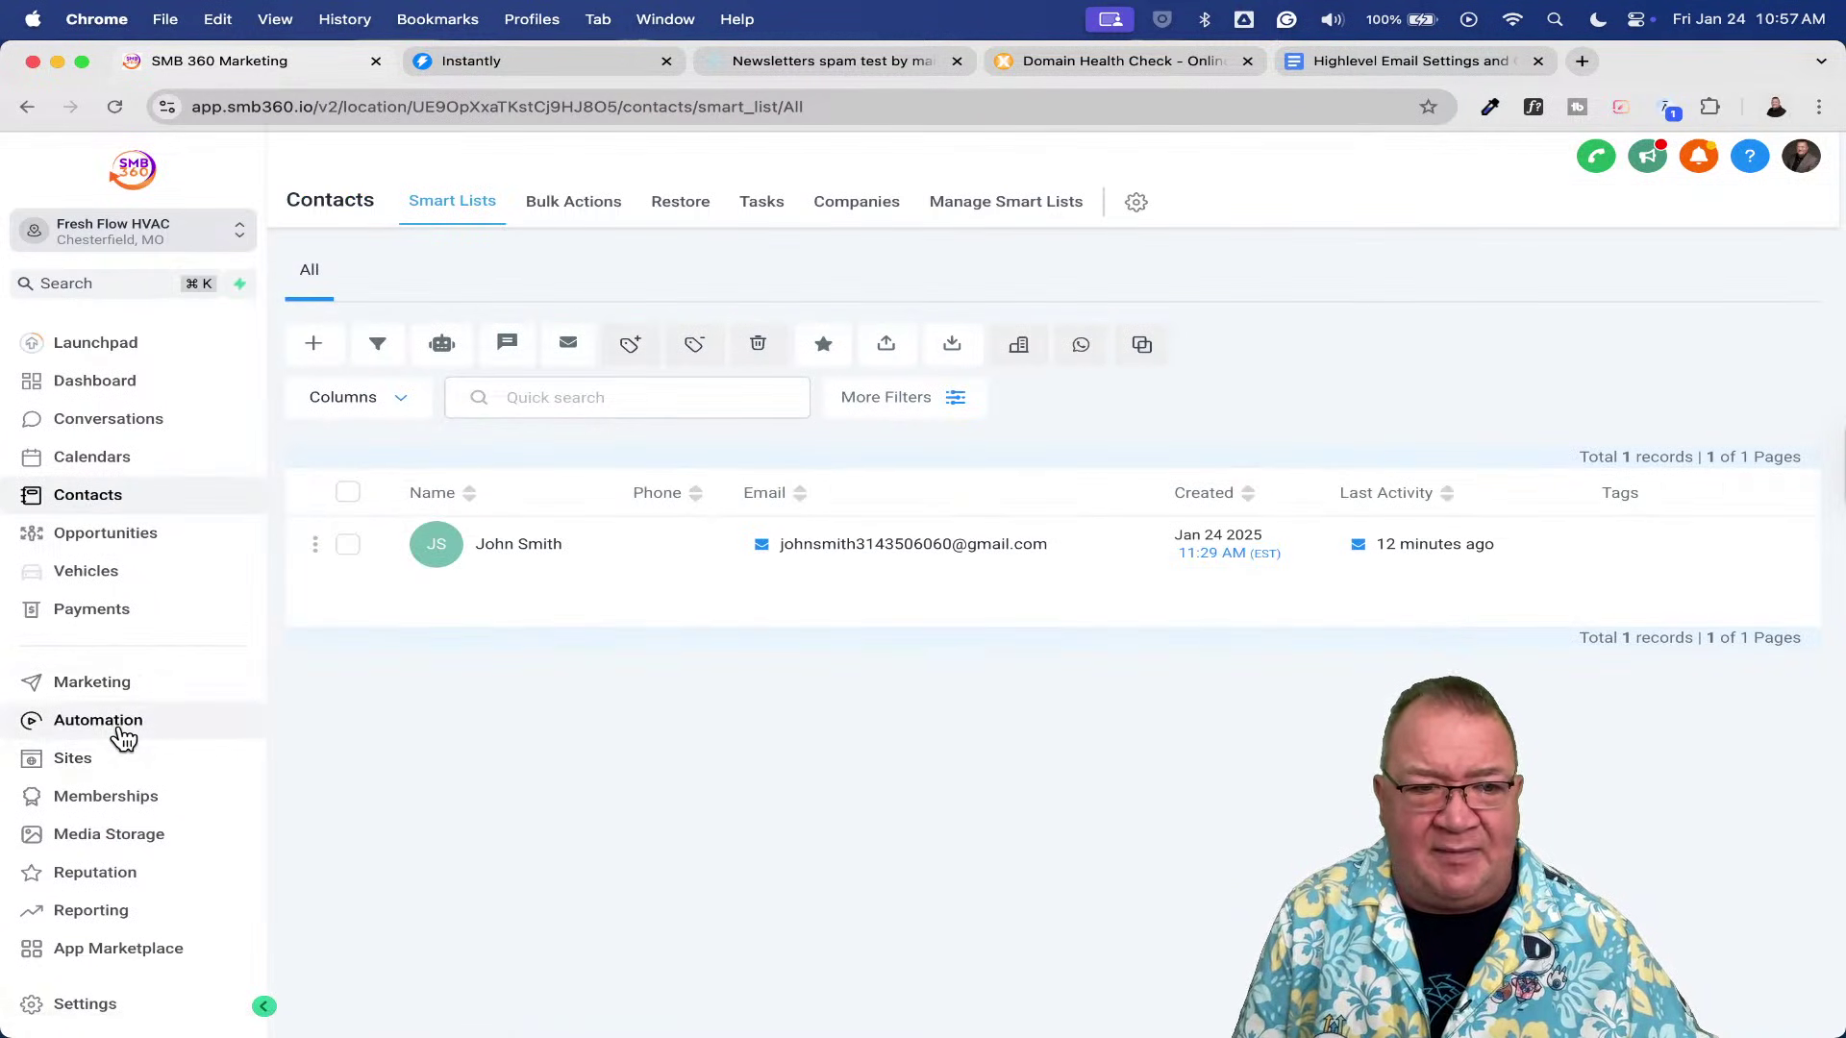
- Go to Automation and open the Email Test workflow from the Workflow List
{"action": "left_click", "coordinate": [127, 728]}
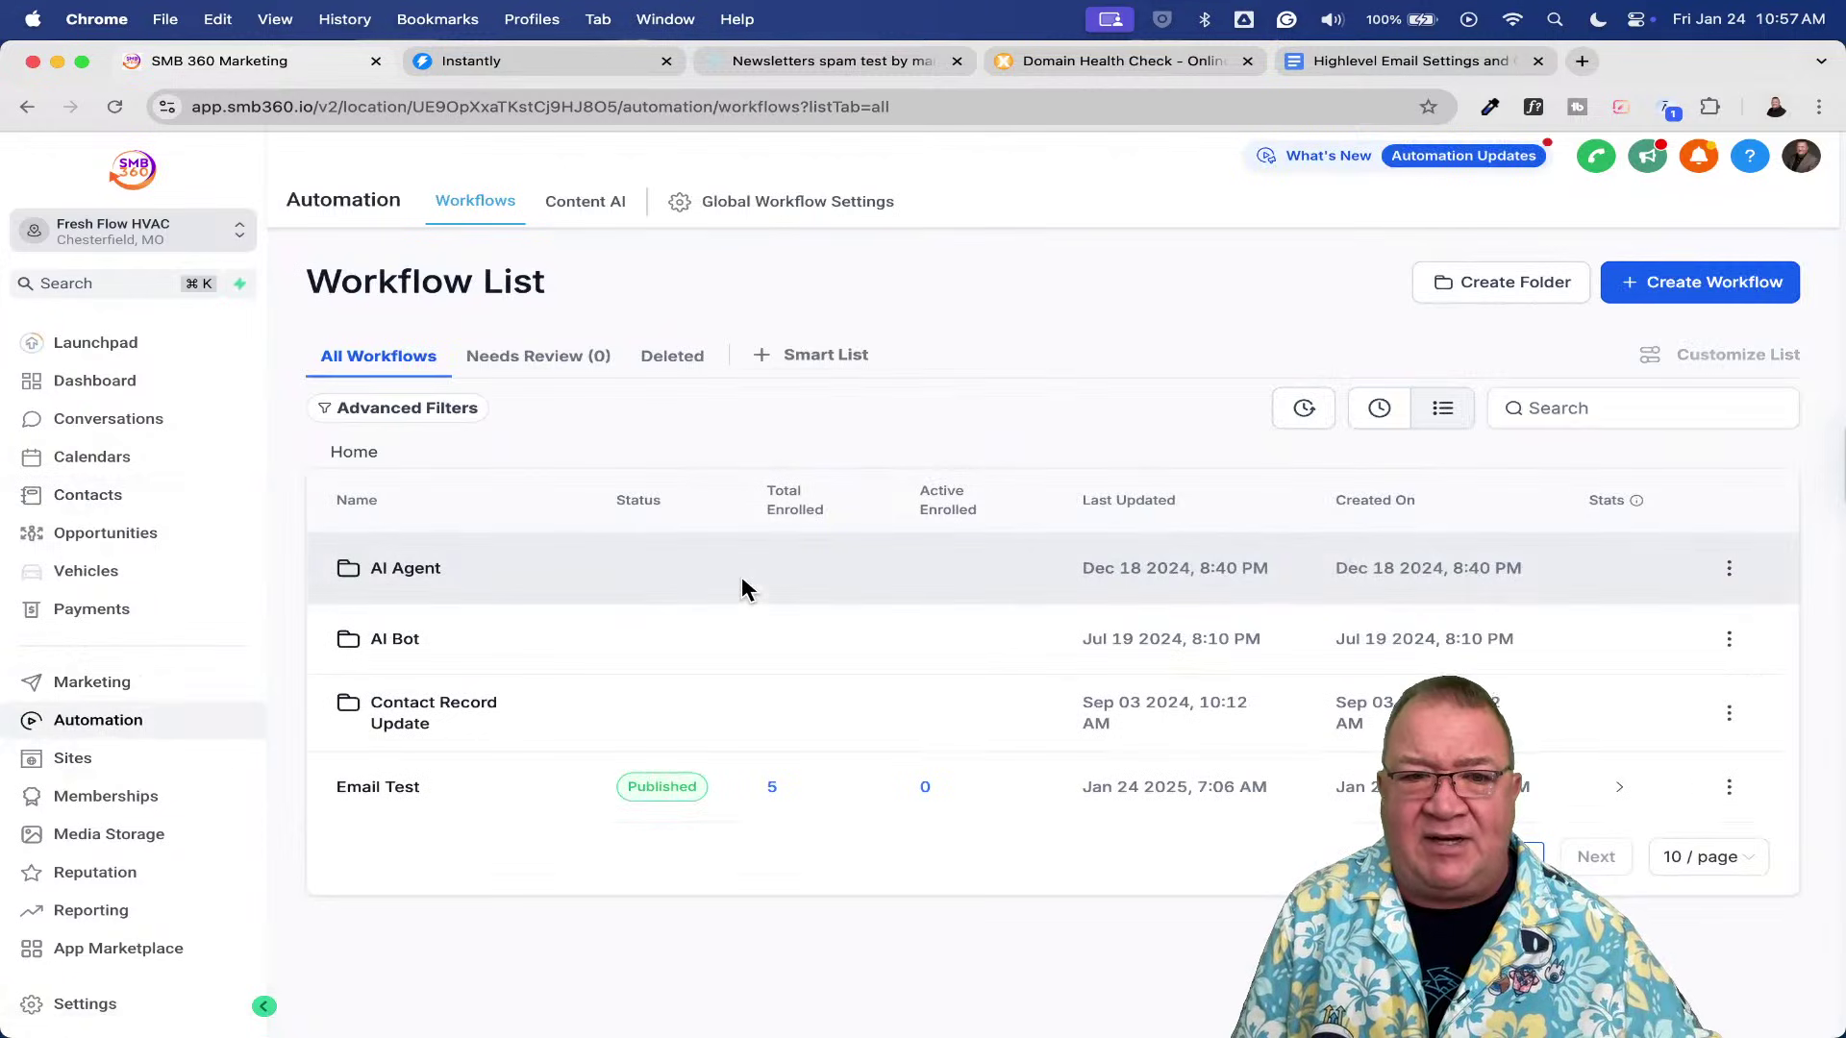
{"action": "left_click", "coordinate": [382, 788]}
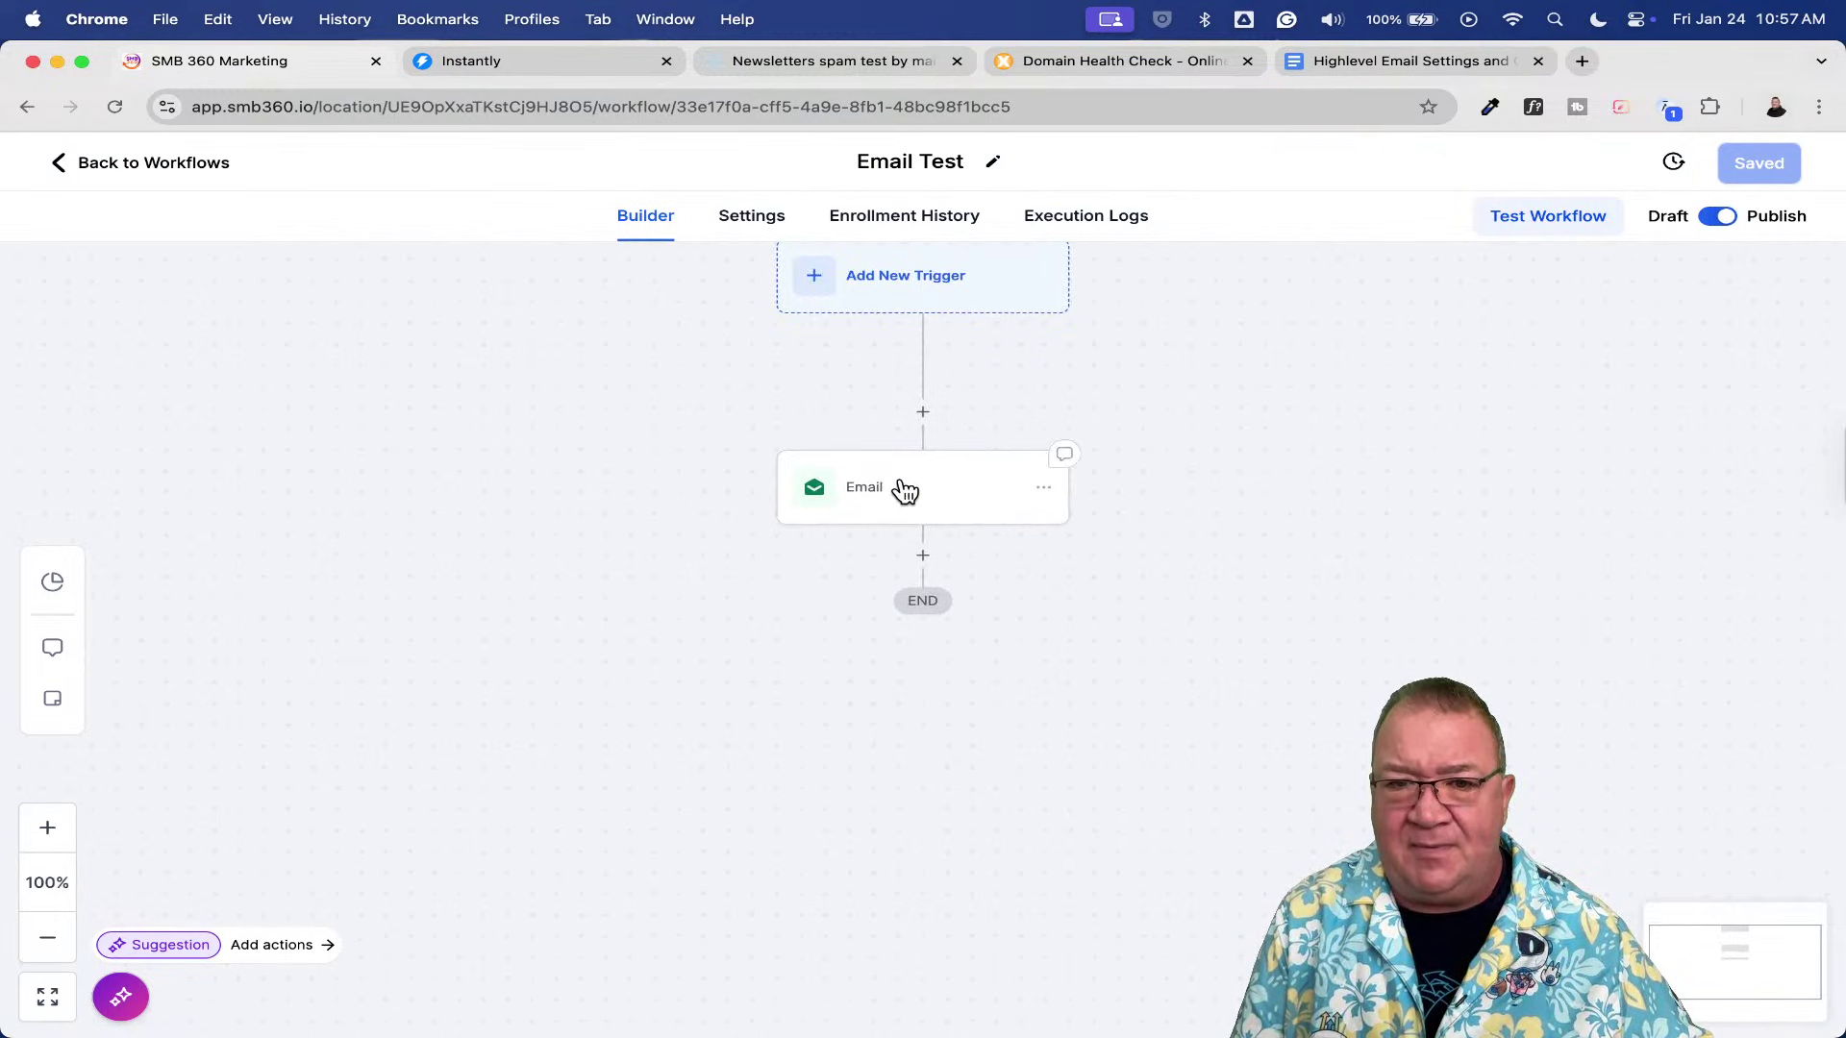
- Correct the Email action's subject from 'TEst' to 'Test number 3 from ray' and save the action
{"action": "left_click", "coordinate": [956, 498]}
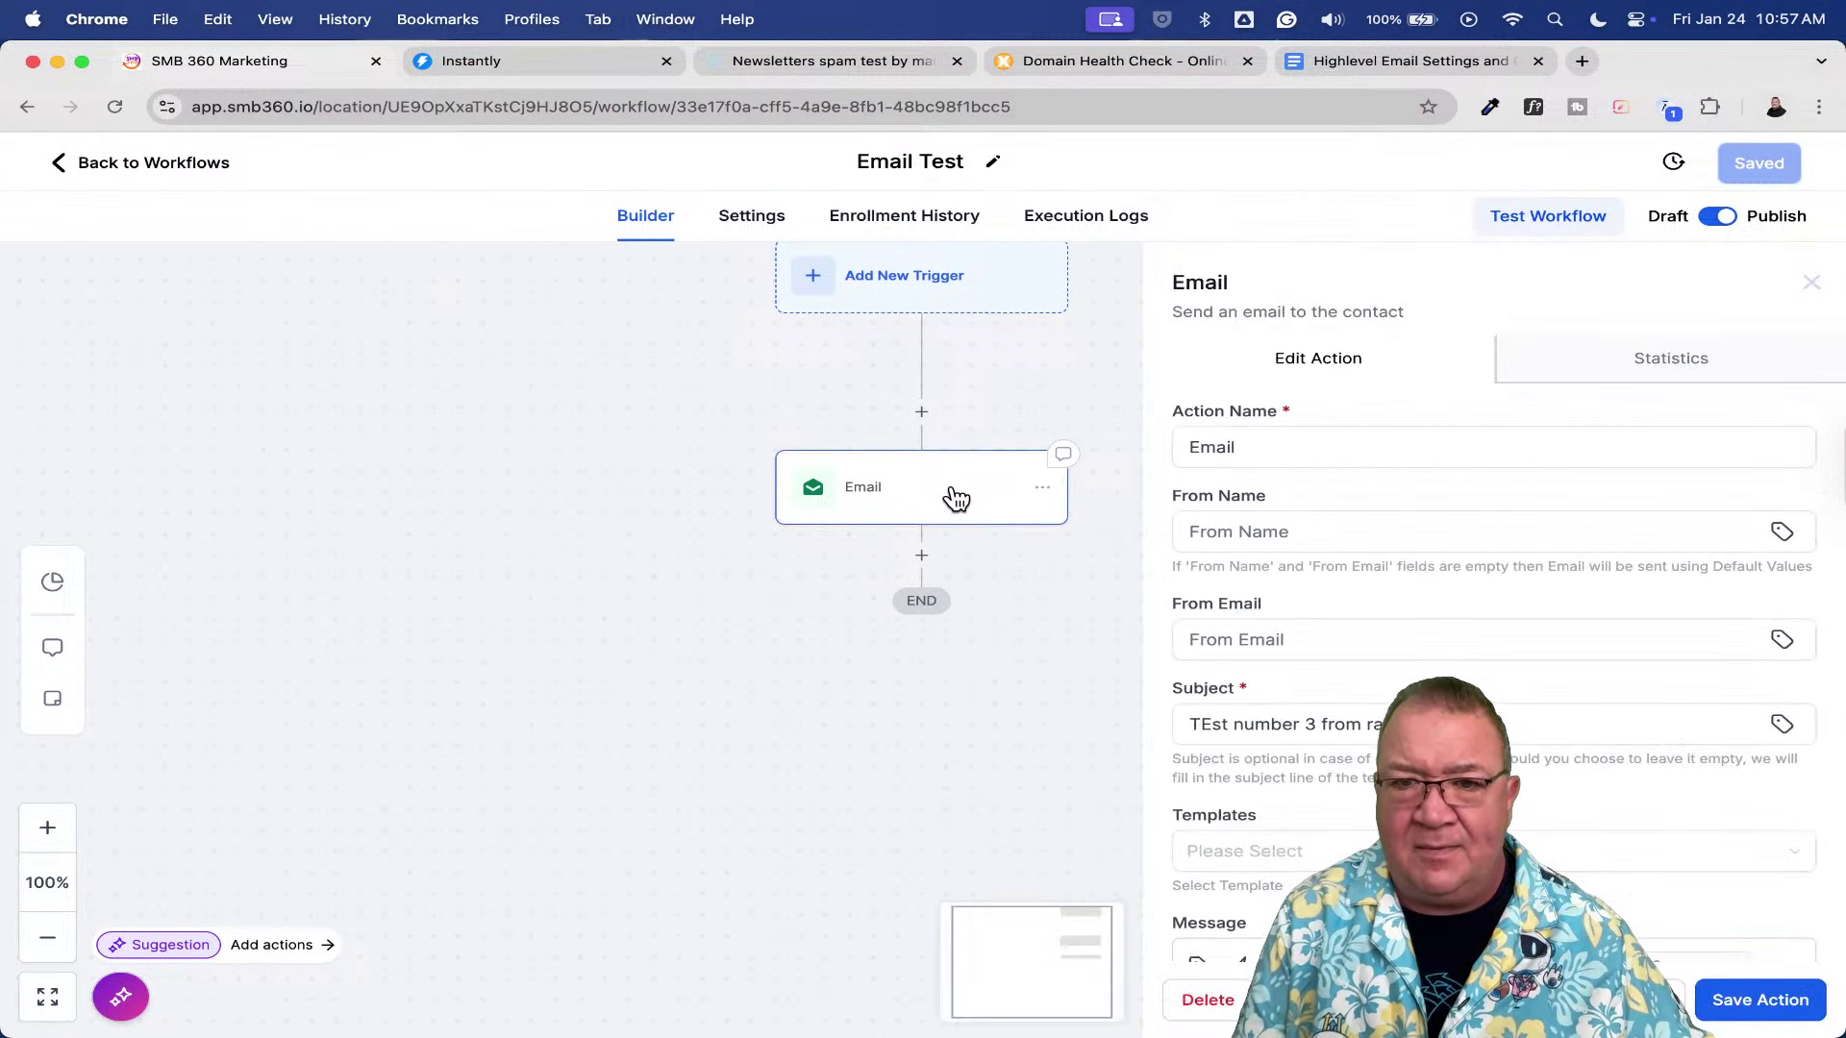
{"action": "left_click", "coordinate": [1208, 724]}
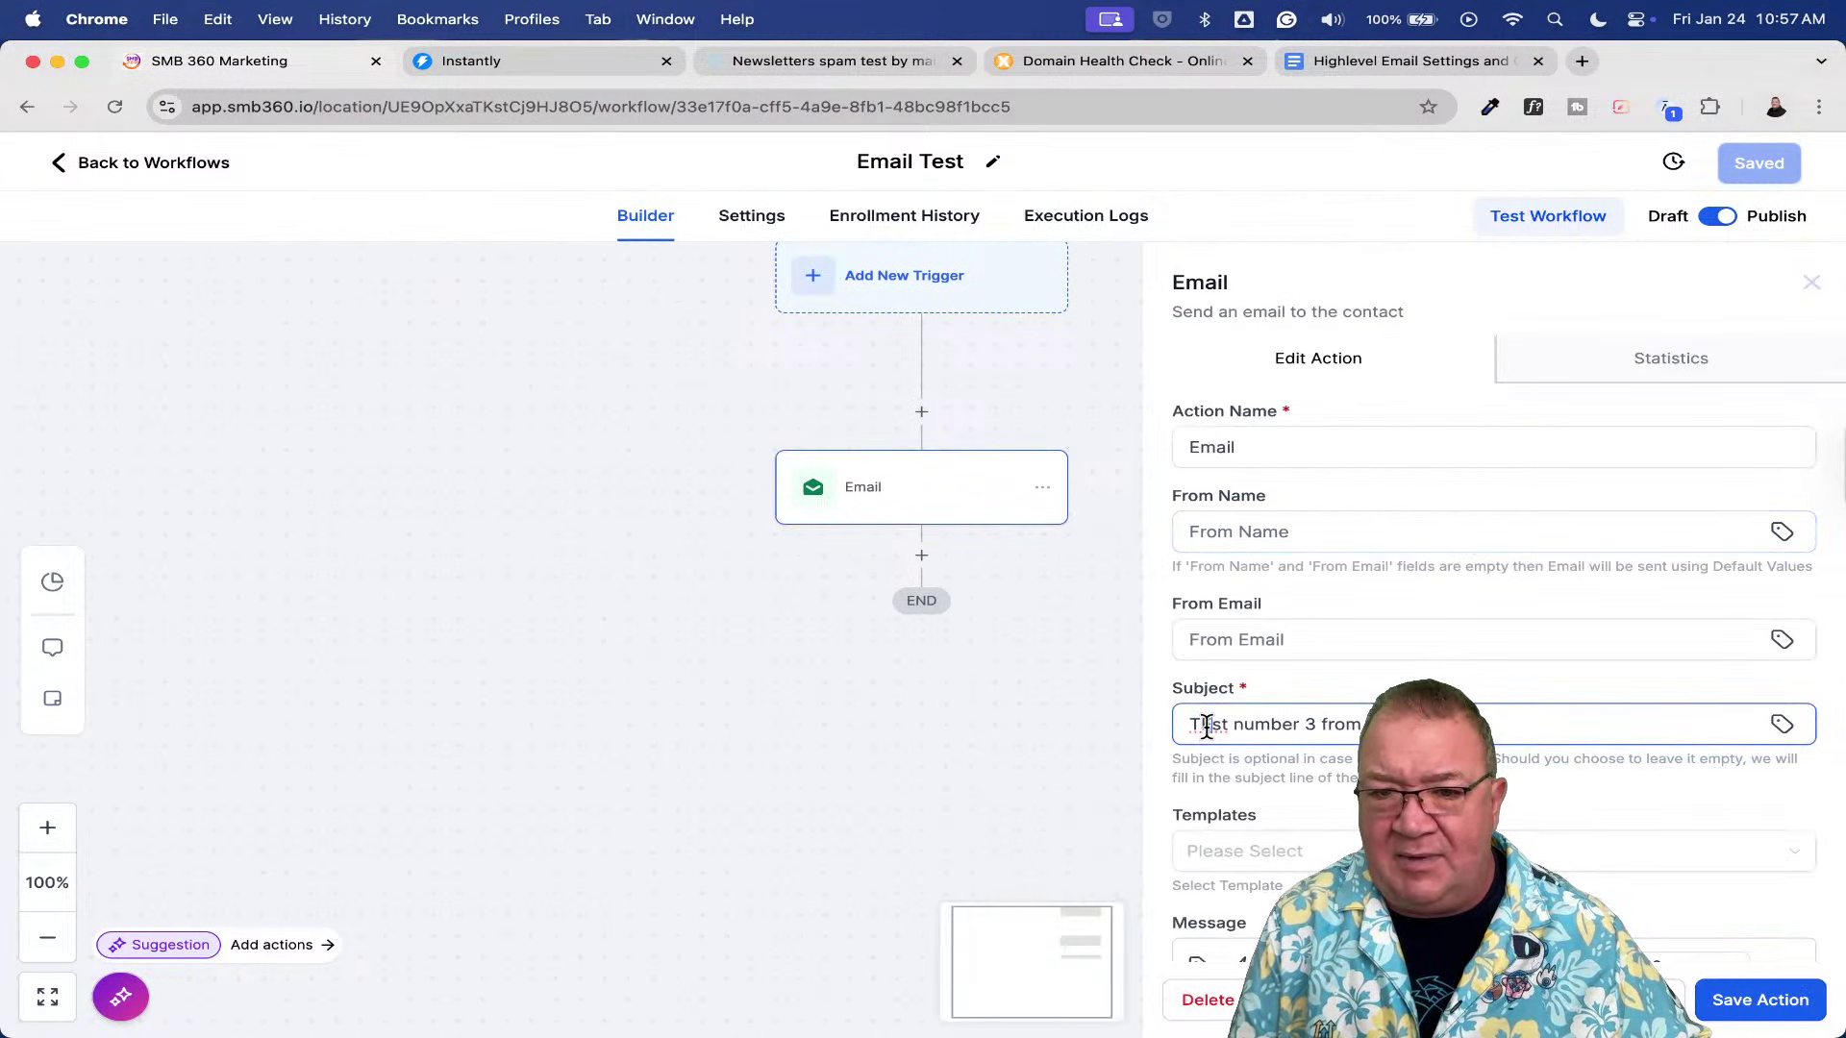
{"action": "key", "text": "BackSpace"}
{"action": "type", "text": "e"}
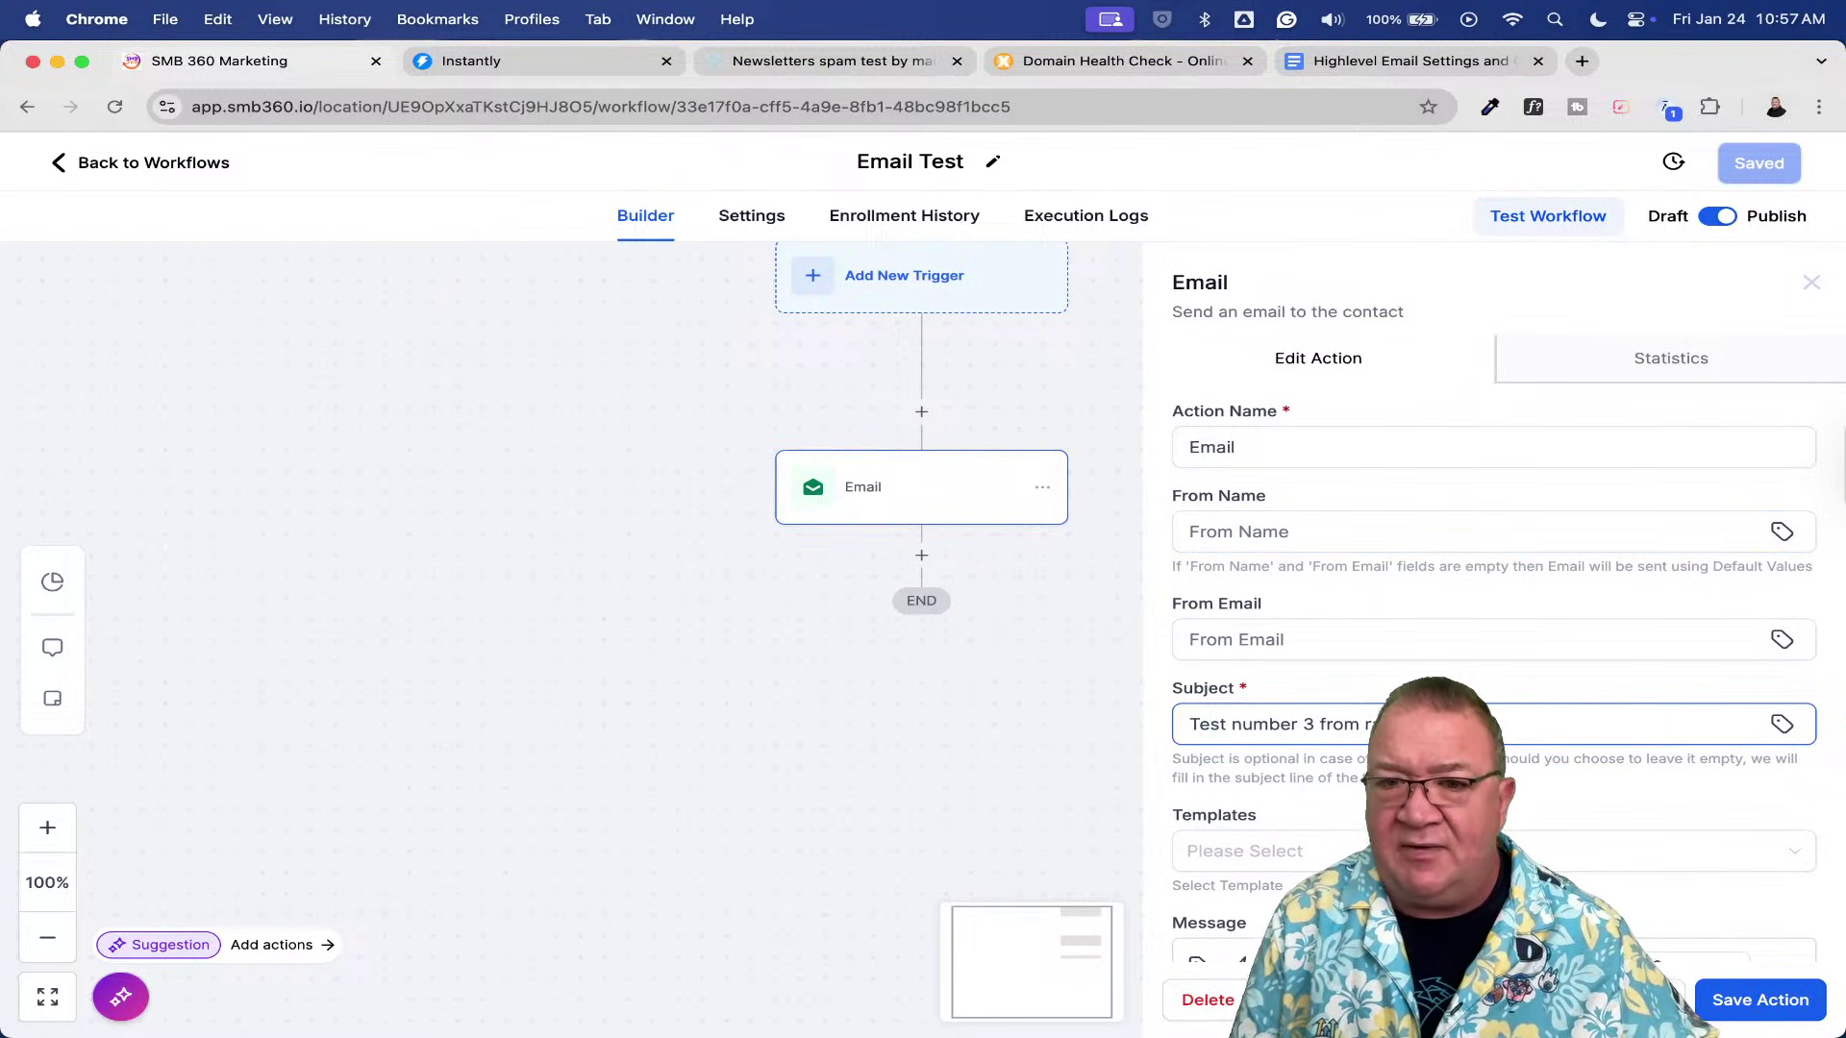
{"action": "scroll", "coordinate": [1327, 709], "scroll_direction": "down", "scroll_amount": 2}
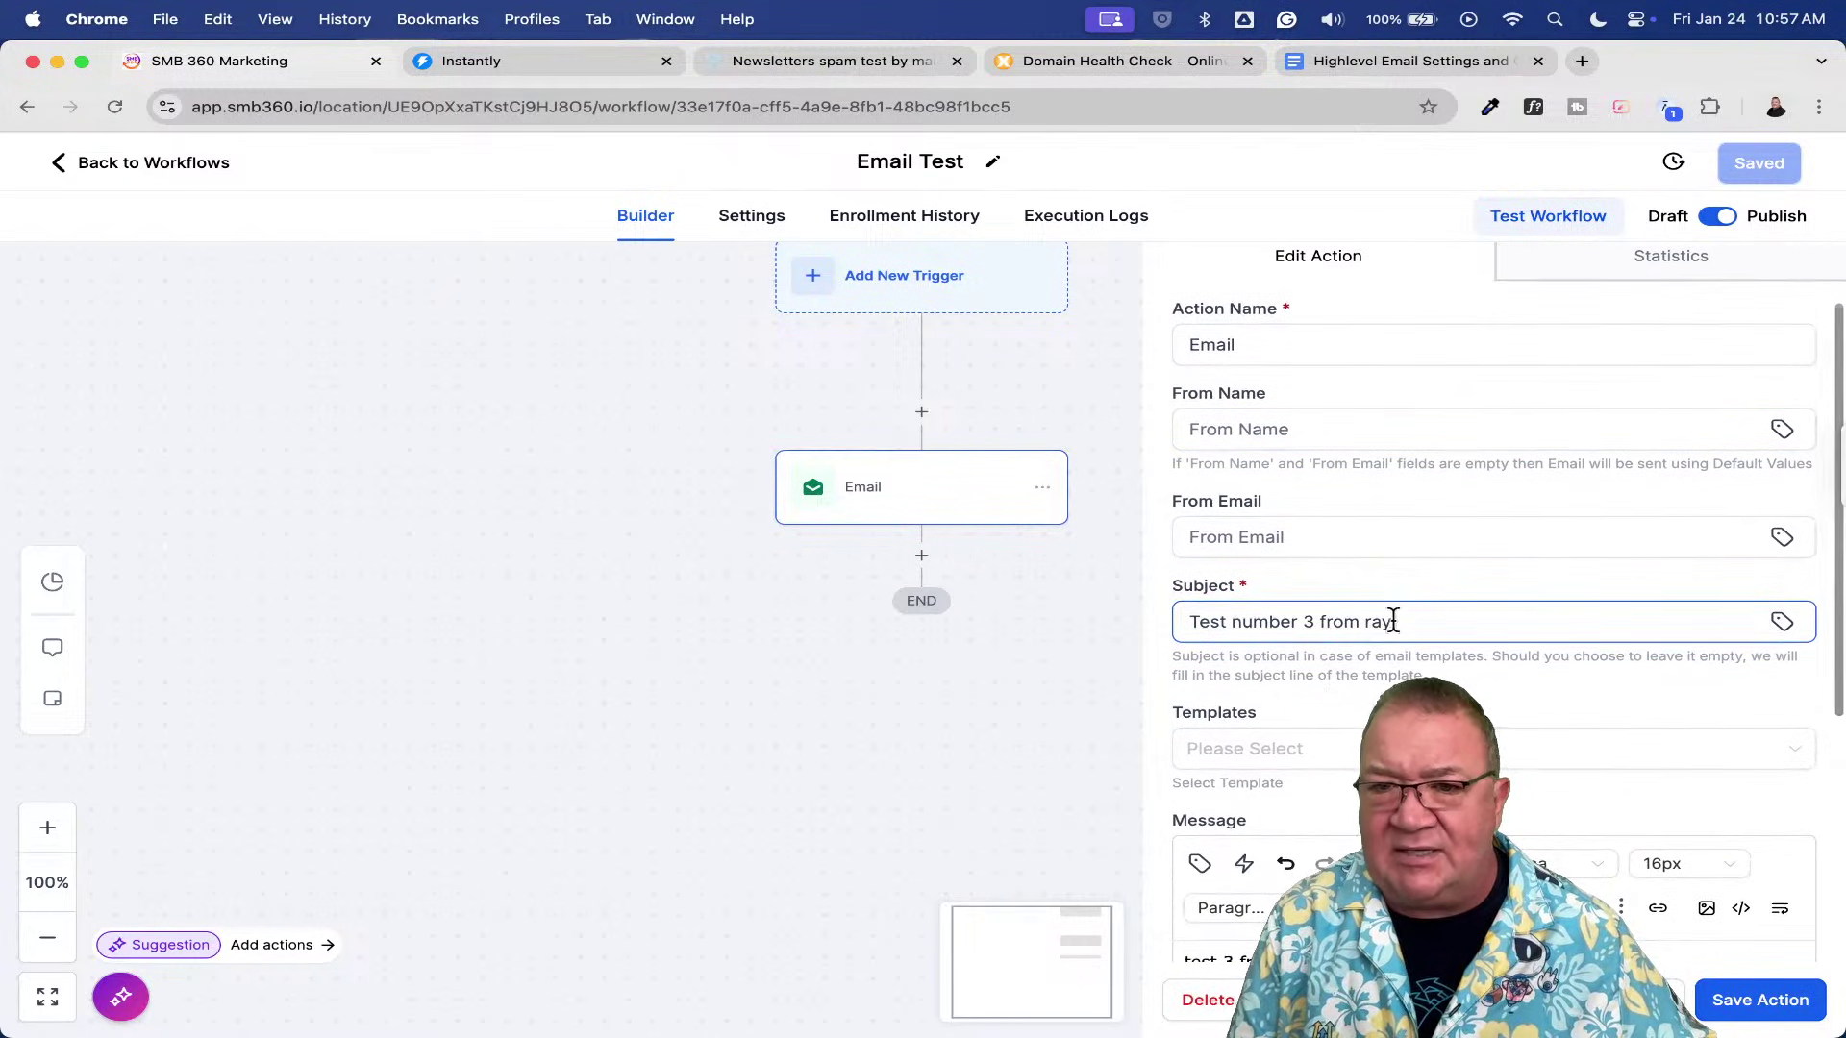
{"action": "scroll", "coordinate": [1409, 623], "scroll_direction": "up", "scroll_amount": 2}
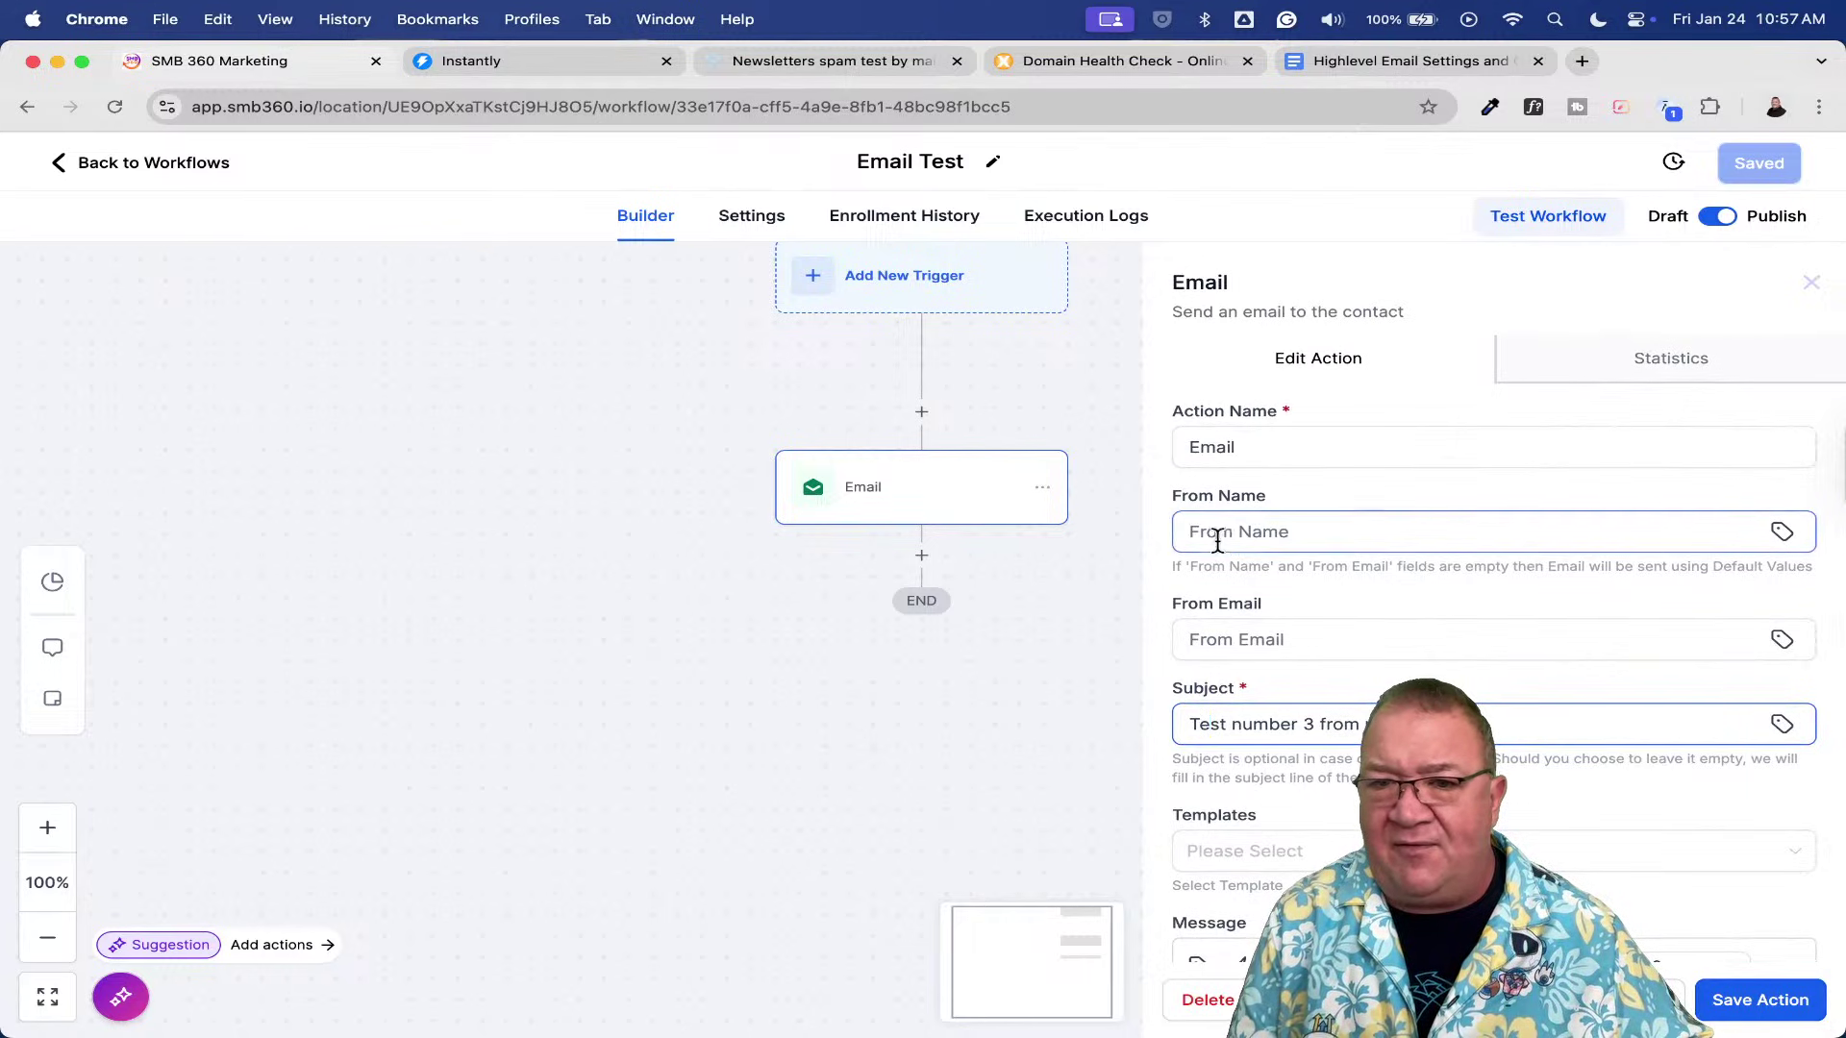
{"action": "scroll", "coordinate": [1582, 865], "scroll_direction": "down", "scroll_amount": 10}
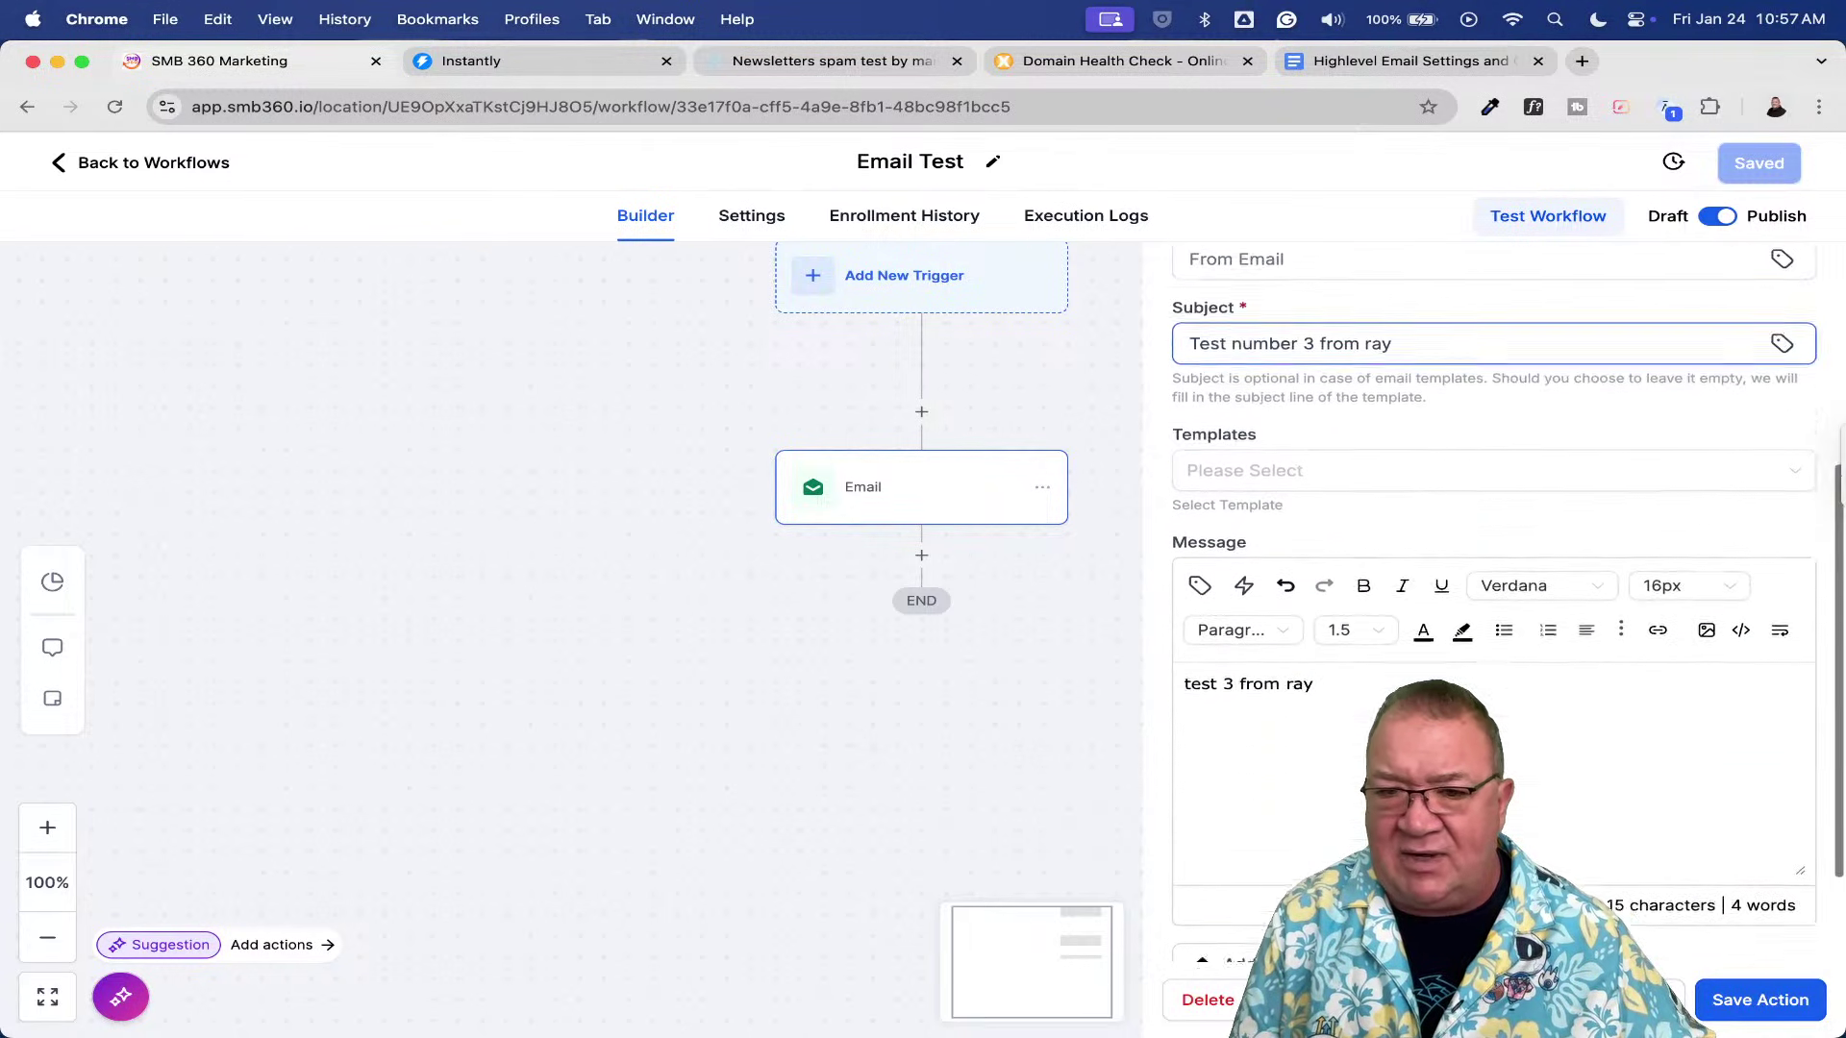
{"action": "left_click", "coordinate": [1751, 1000]}
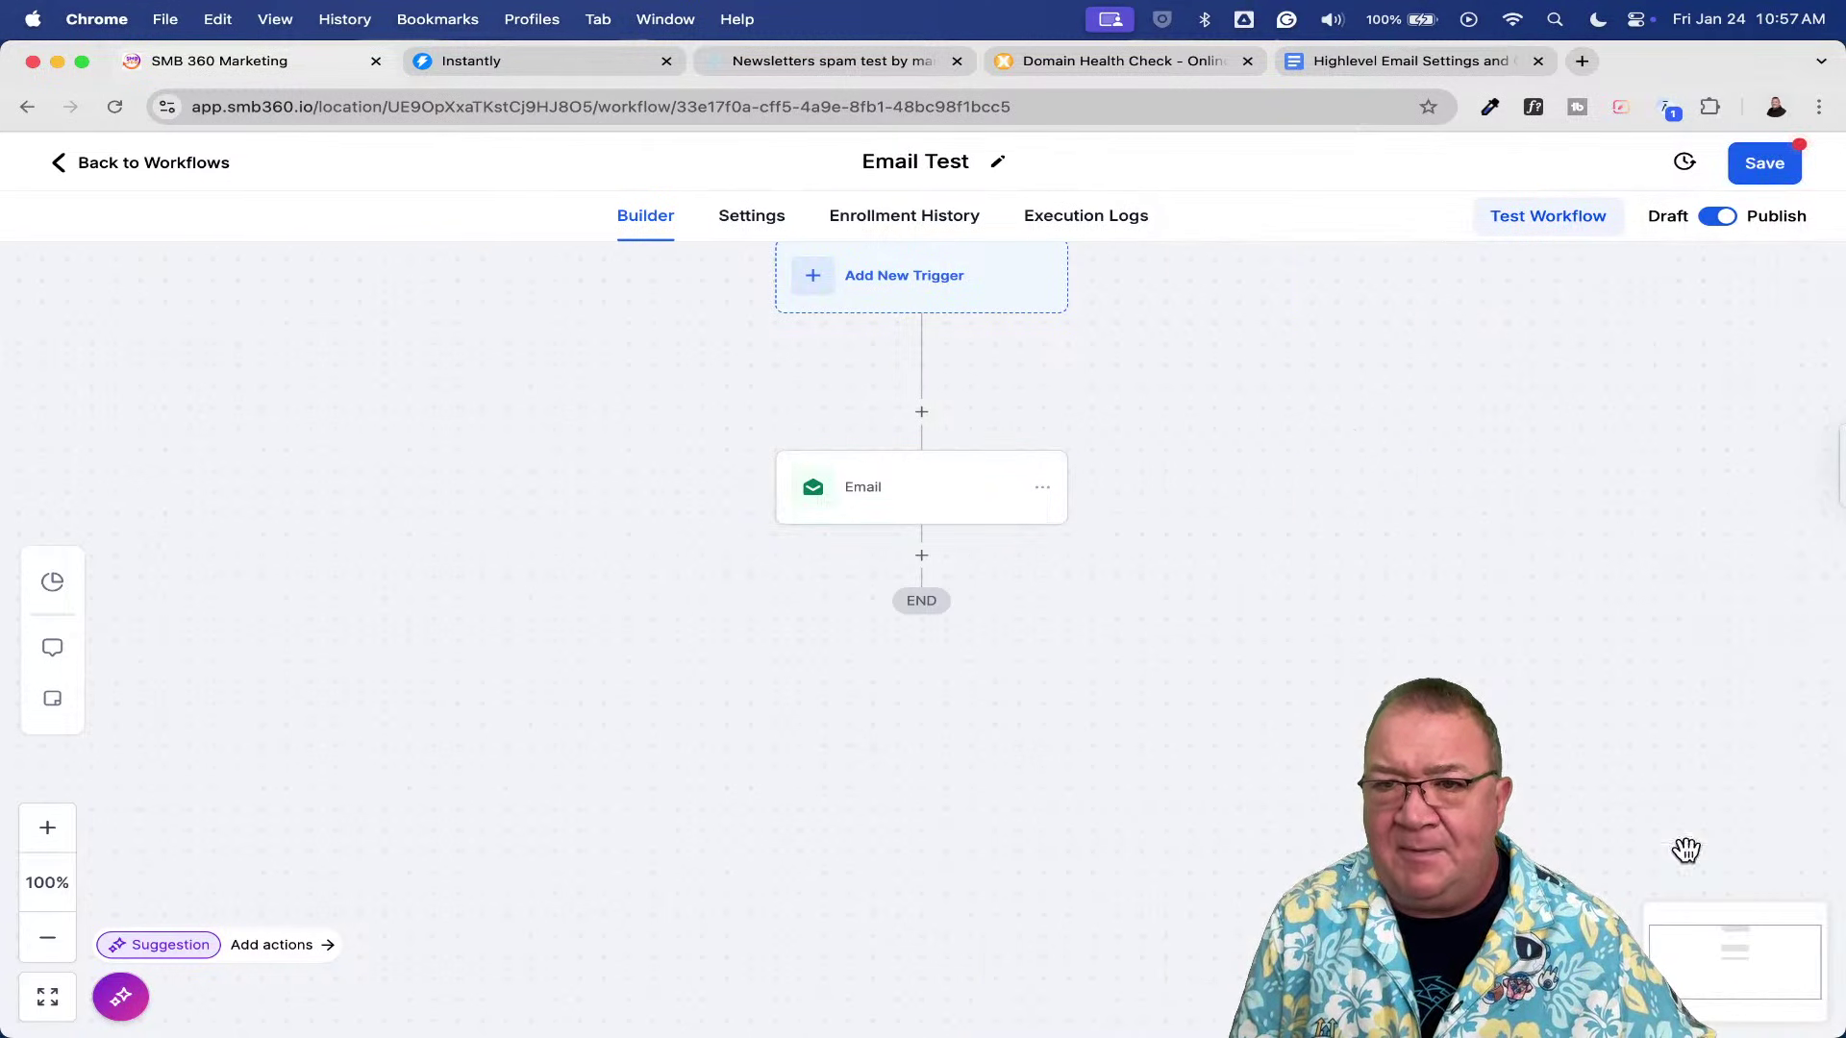
- Save the Email Test workflow from its Settings tab and go back to the Workflow List
{"action": "left_click", "coordinate": [751, 217]}
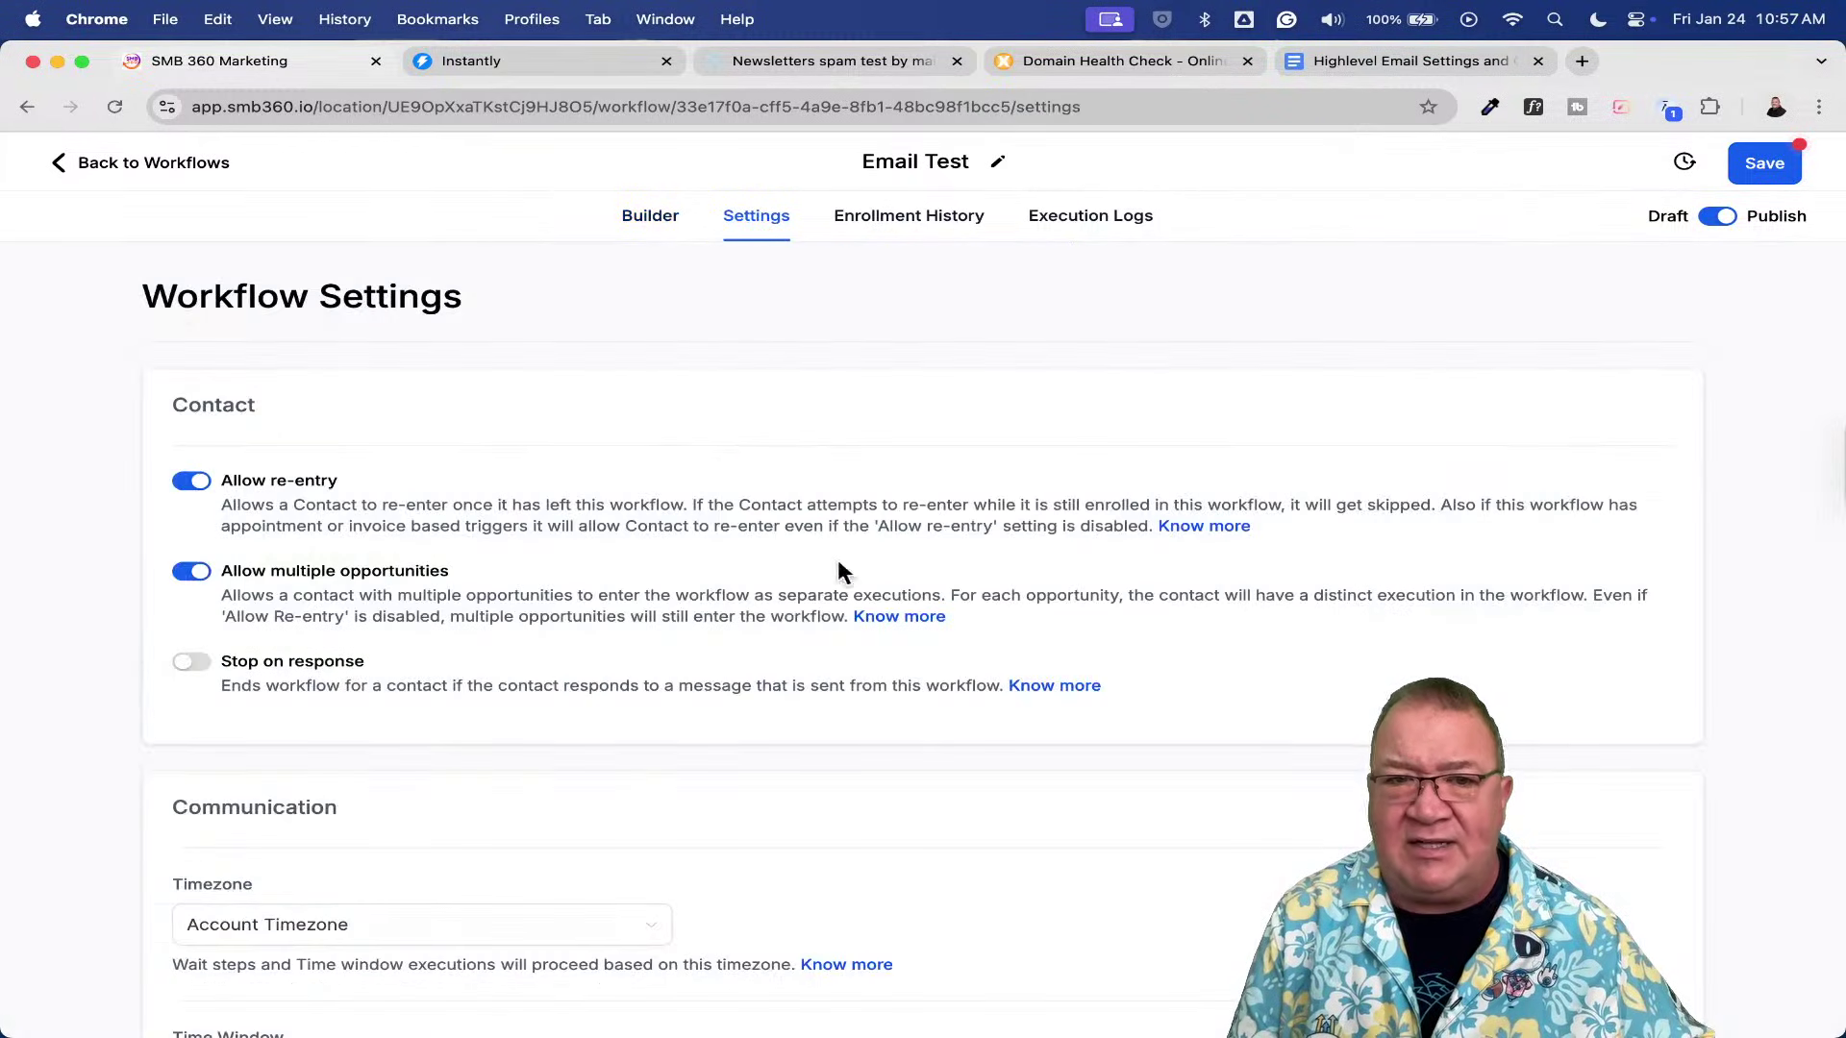
{"action": "scroll", "coordinate": [880, 836], "scroll_direction": "down", "scroll_amount": 5}
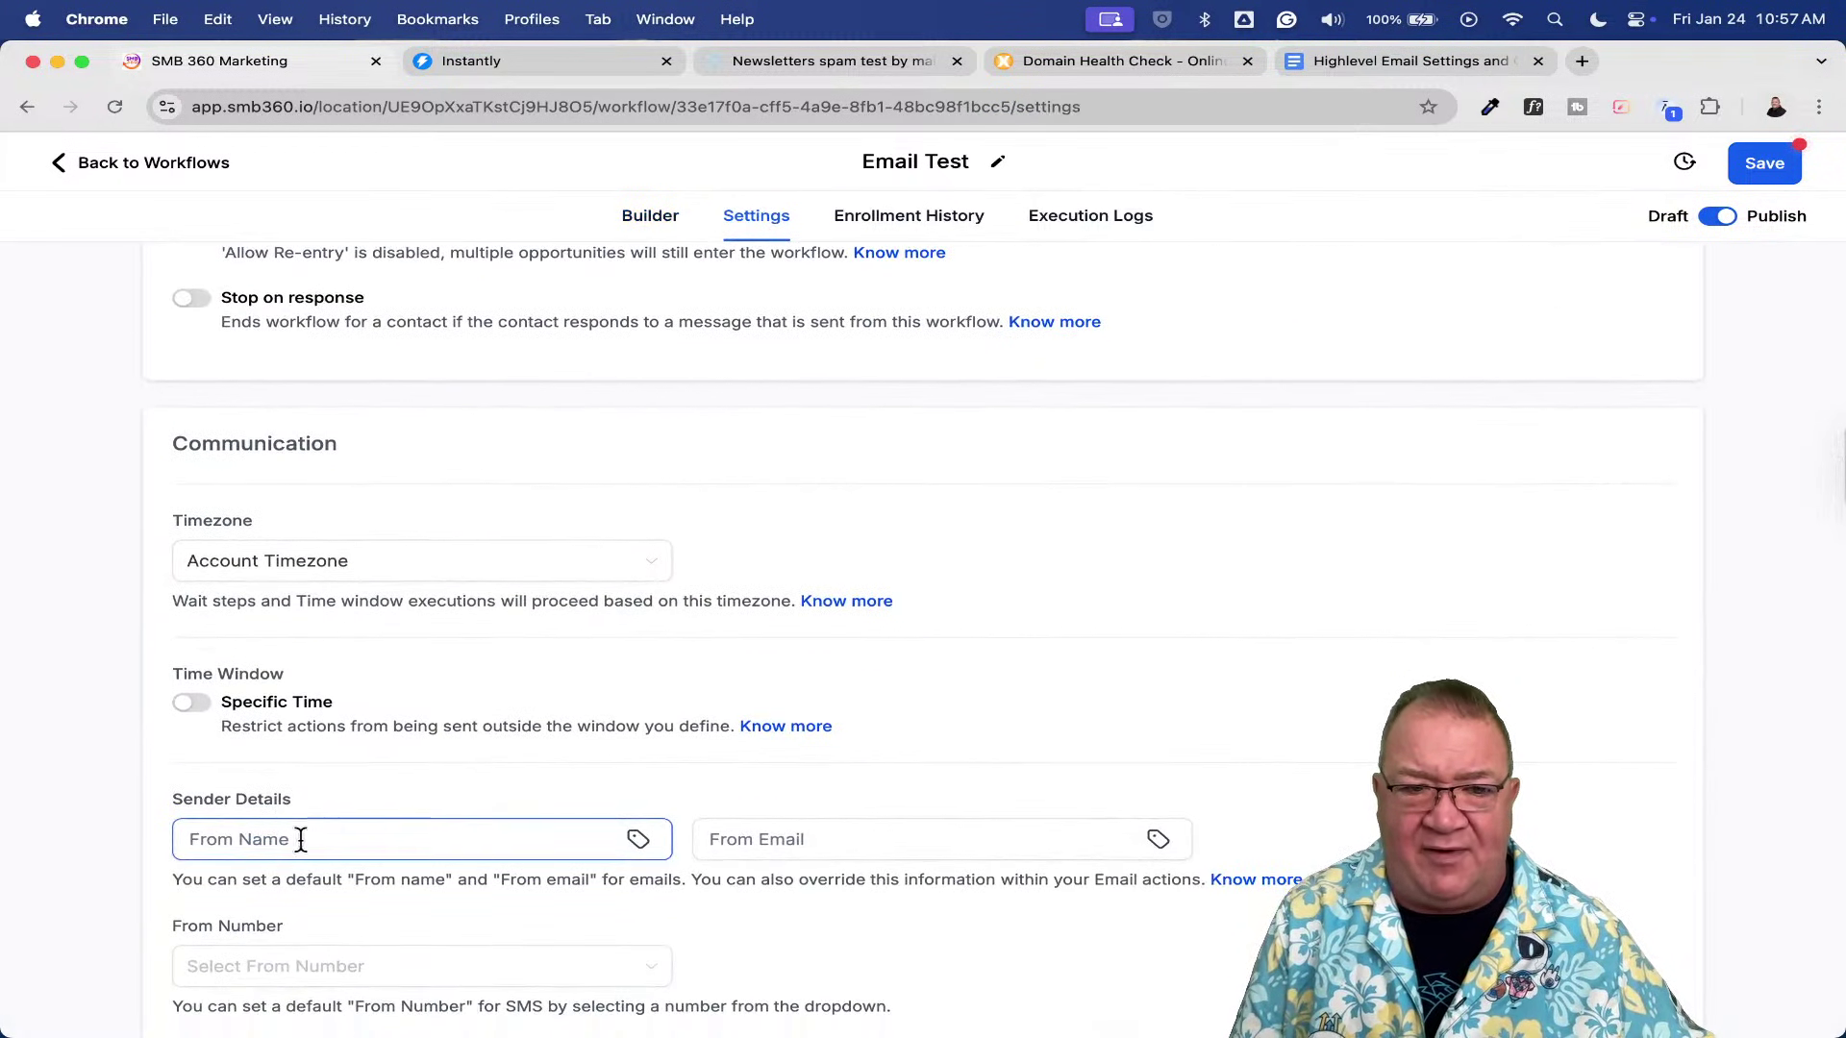
{"action": "left_click", "coordinate": [1780, 161]}
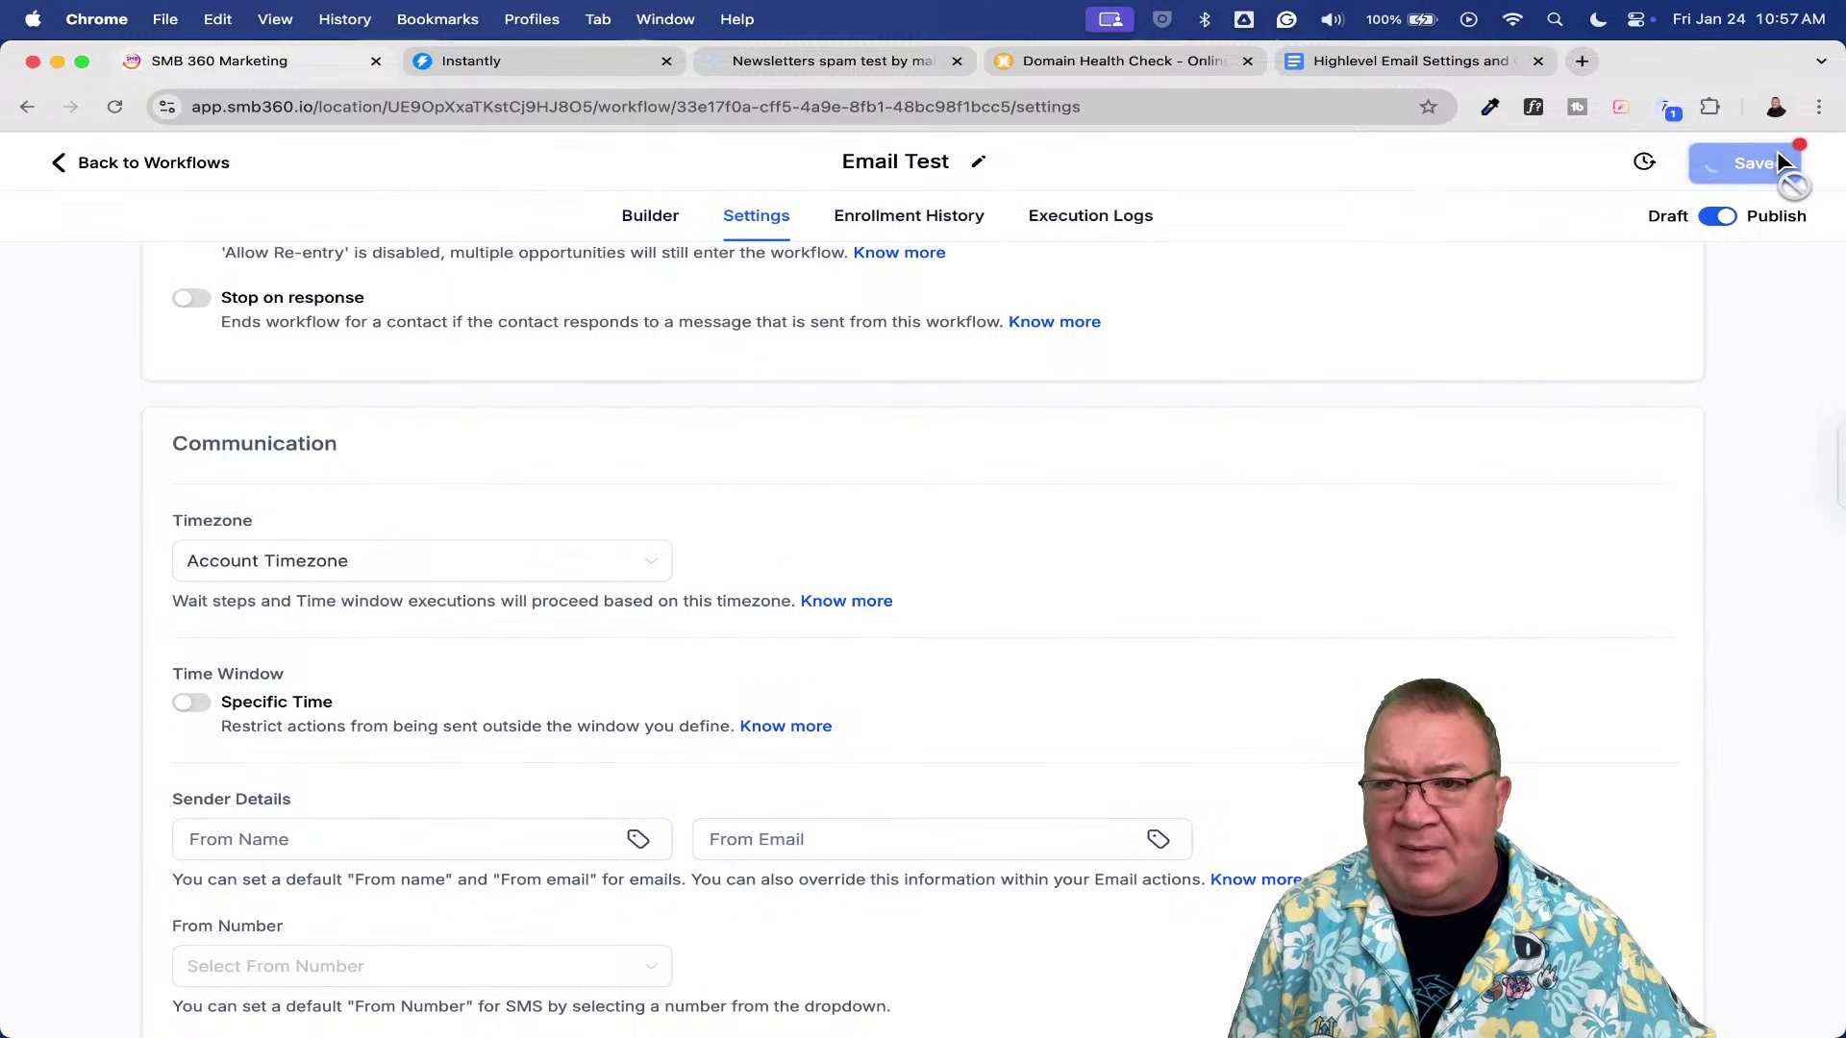
{"action": "left_click", "coordinate": [148, 167]}
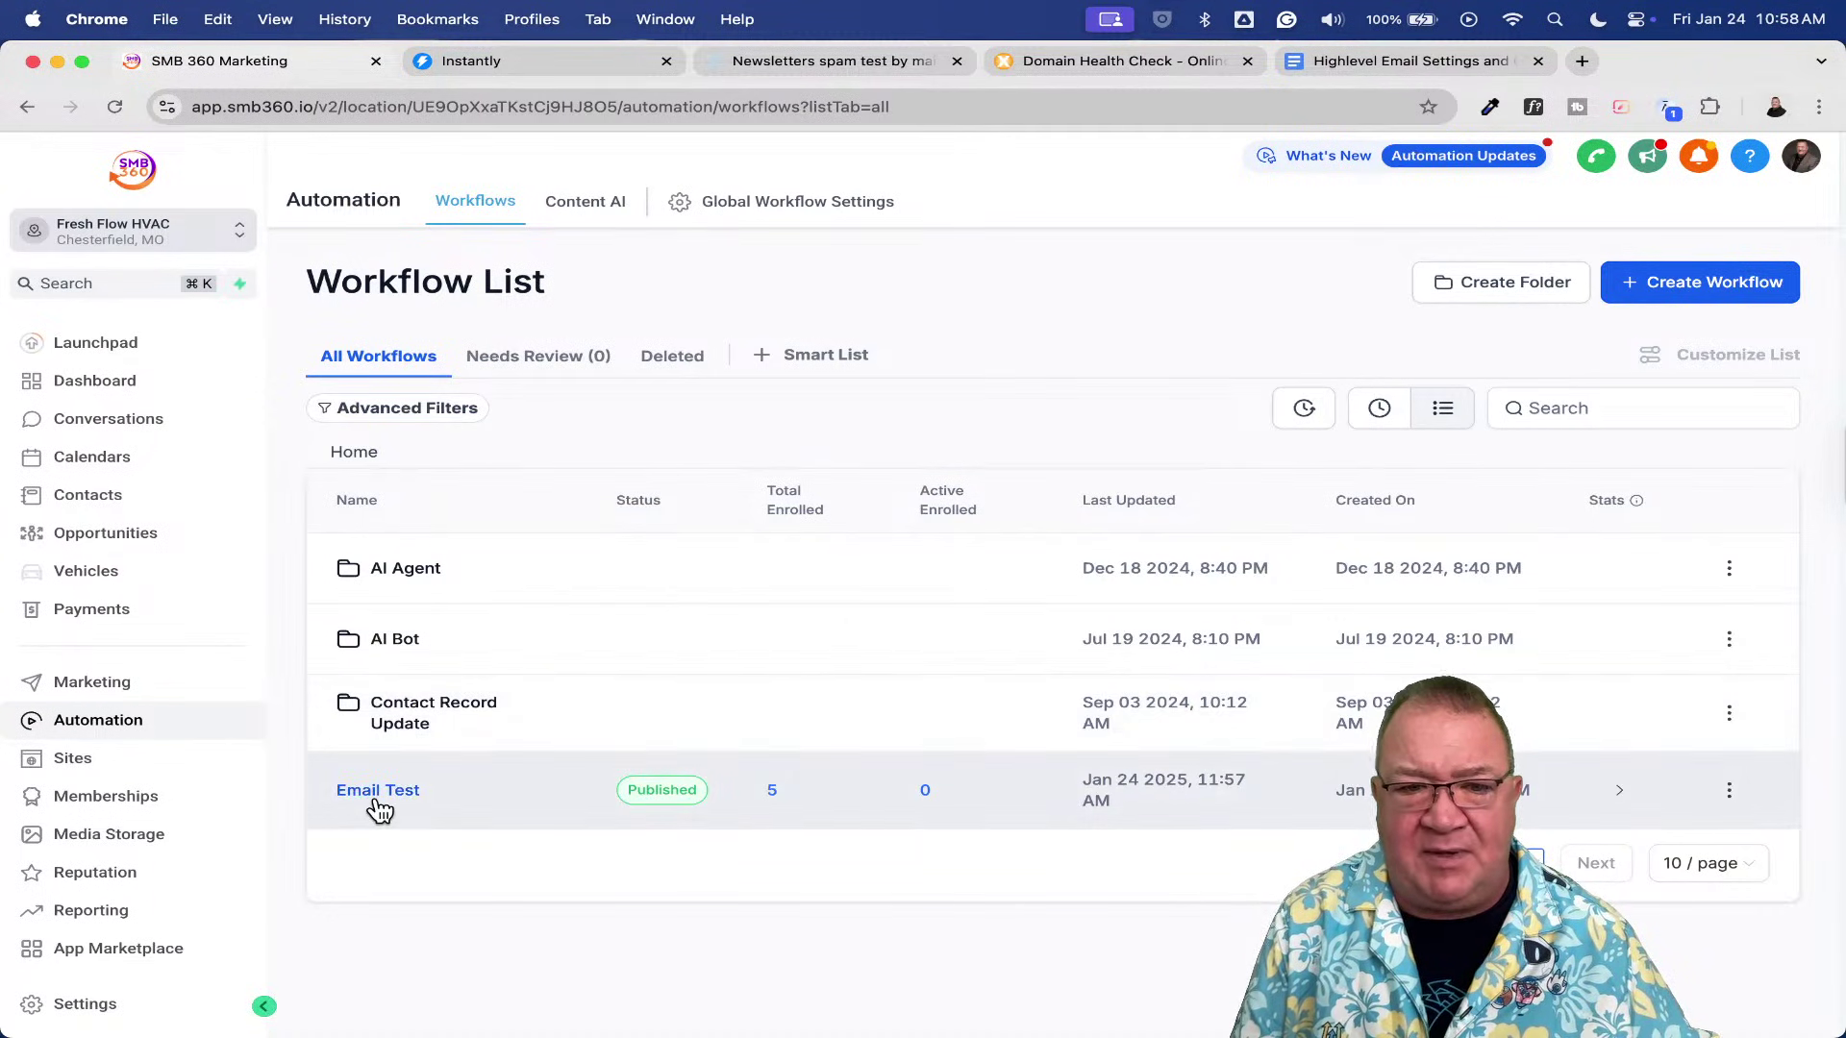
- Add the test contact to the Email Test workflow as a scheduled bulk action described 'te'
{"action": "left_click", "coordinate": [89, 494]}
{"action": "left_click", "coordinate": [358, 543]}
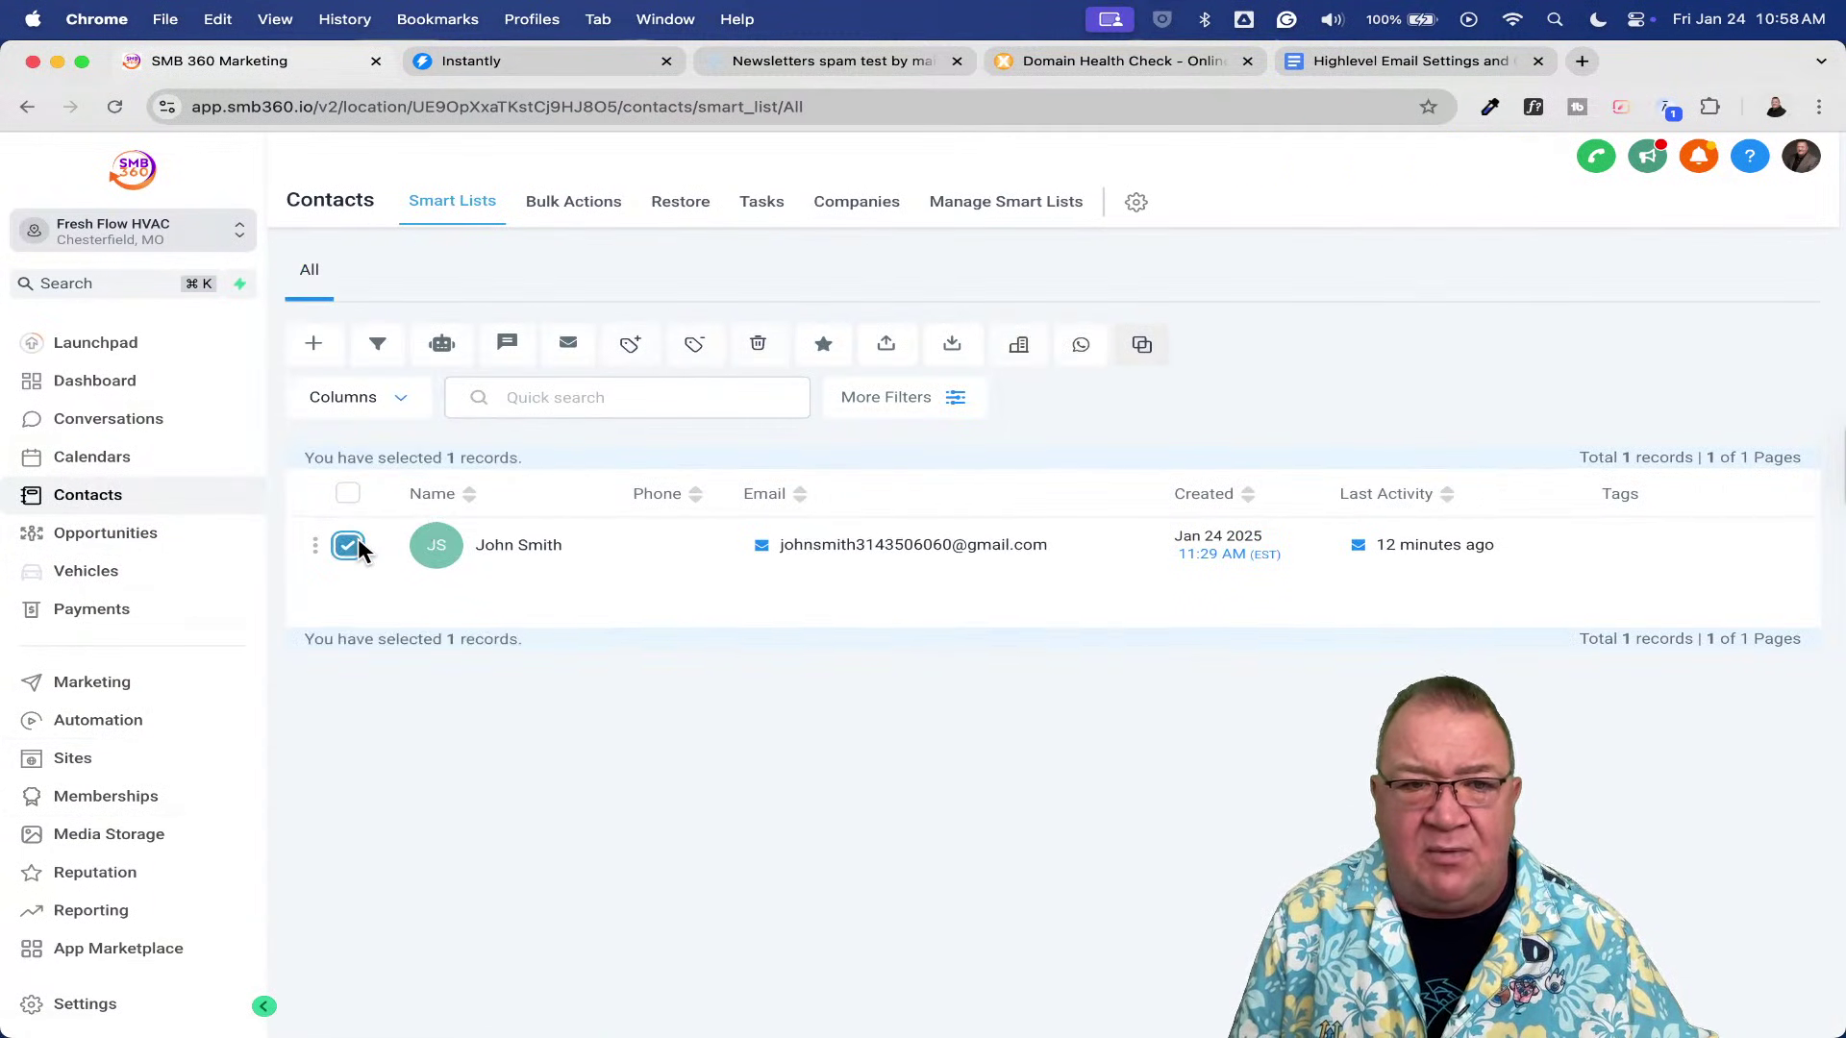
{"action": "left_click", "coordinate": [443, 346]}
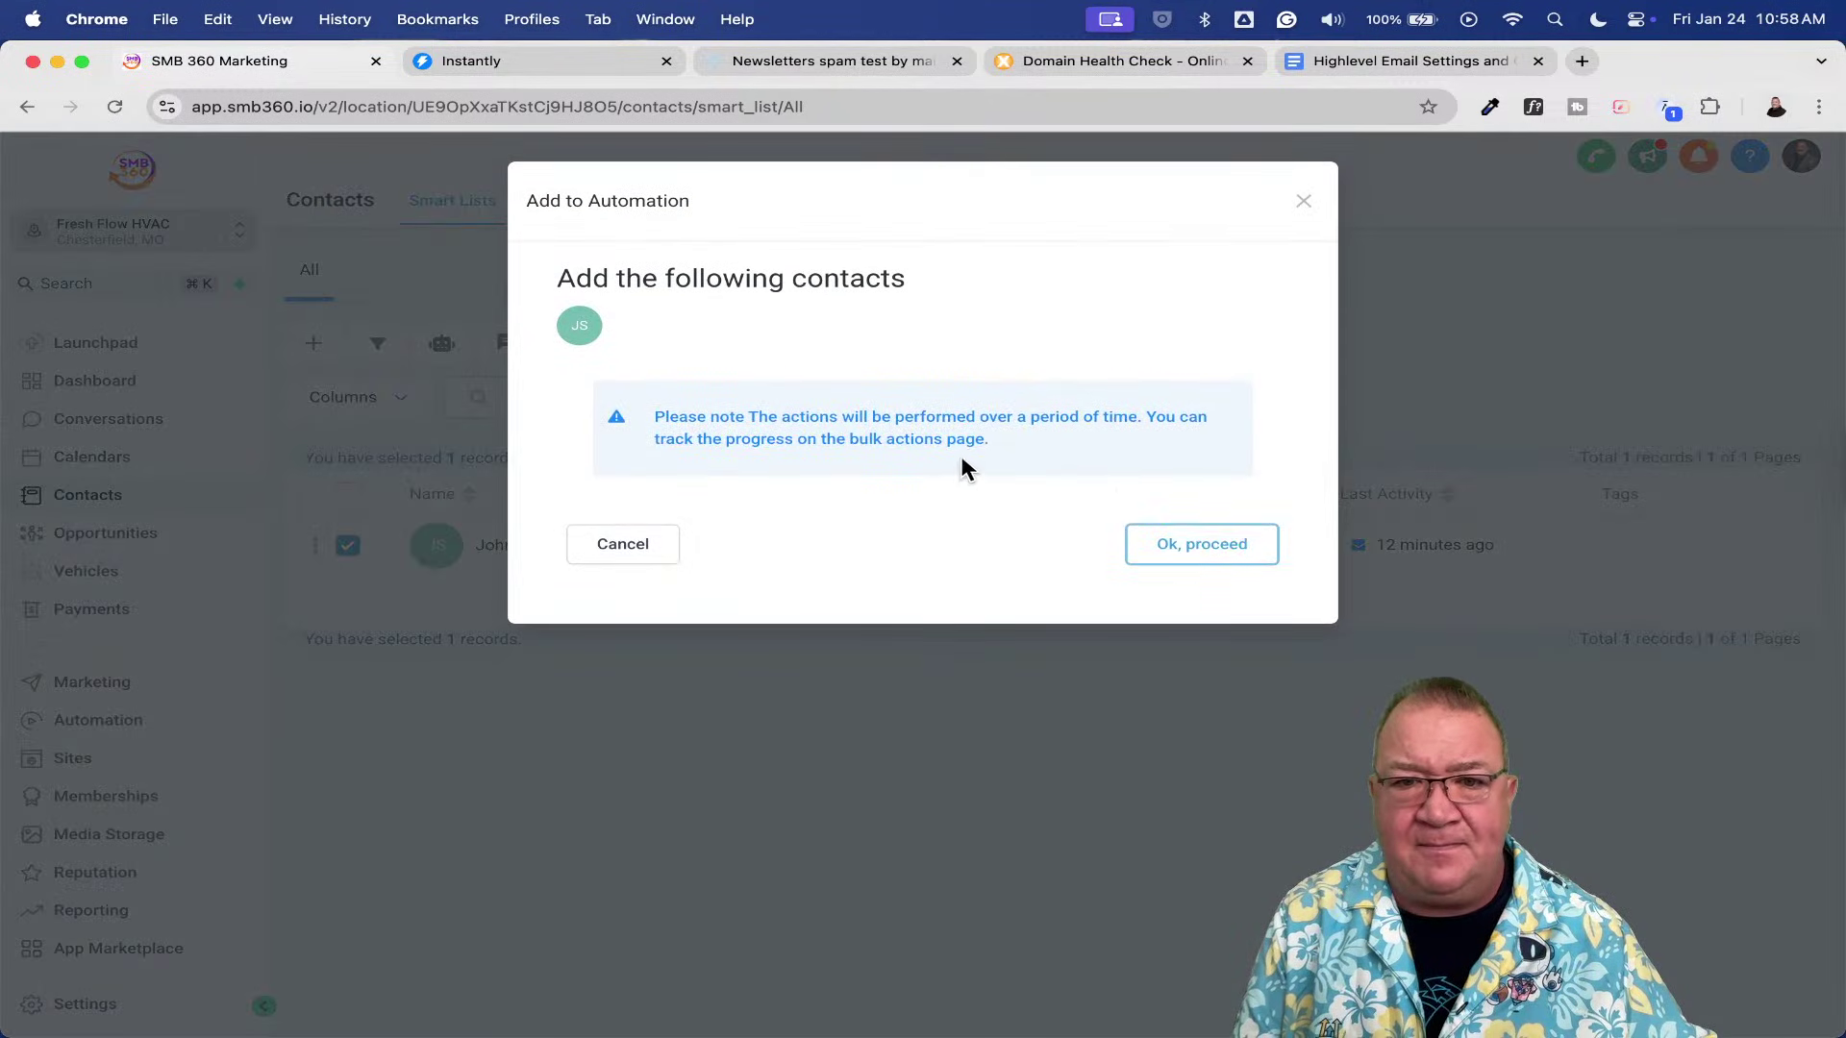
{"action": "left_click", "coordinate": [1210, 542]}
{"action": "left_click", "coordinate": [641, 437]}
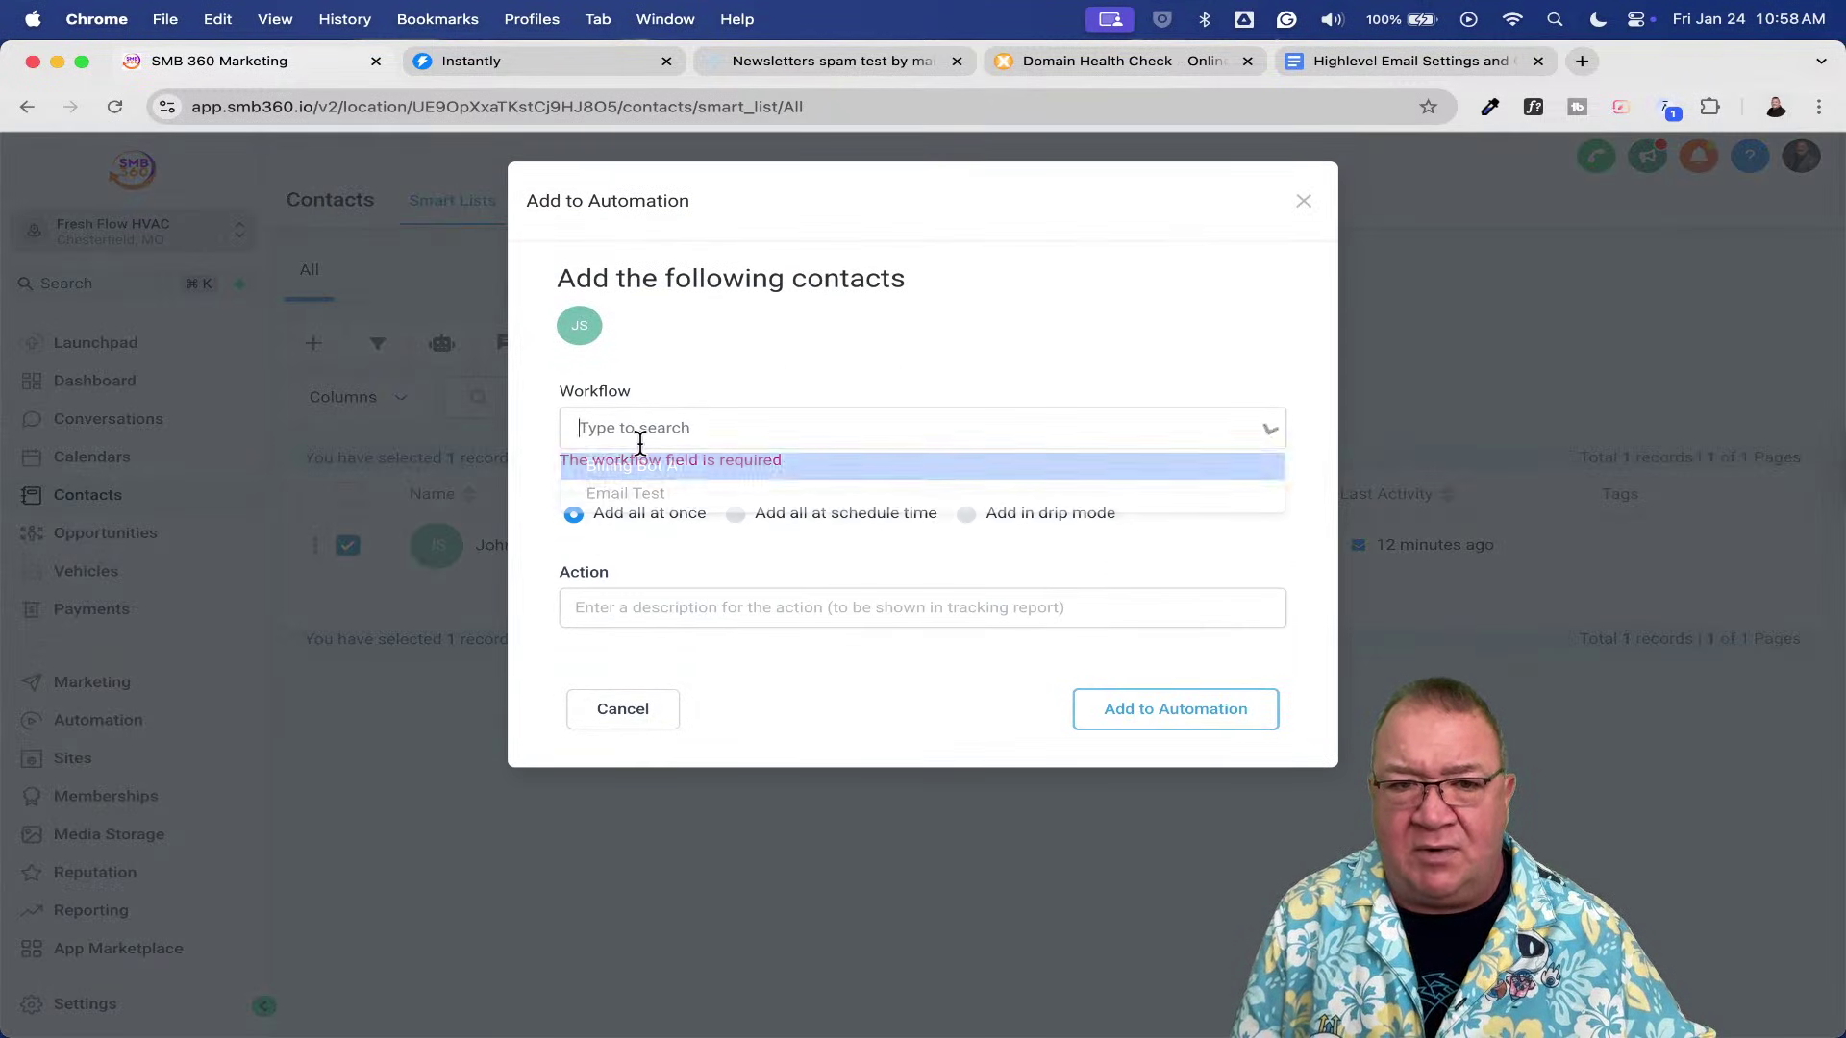
{"action": "left_click", "coordinate": [661, 496]}
{"action": "left_click", "coordinate": [747, 568]}
{"action": "type", "text": "test"}
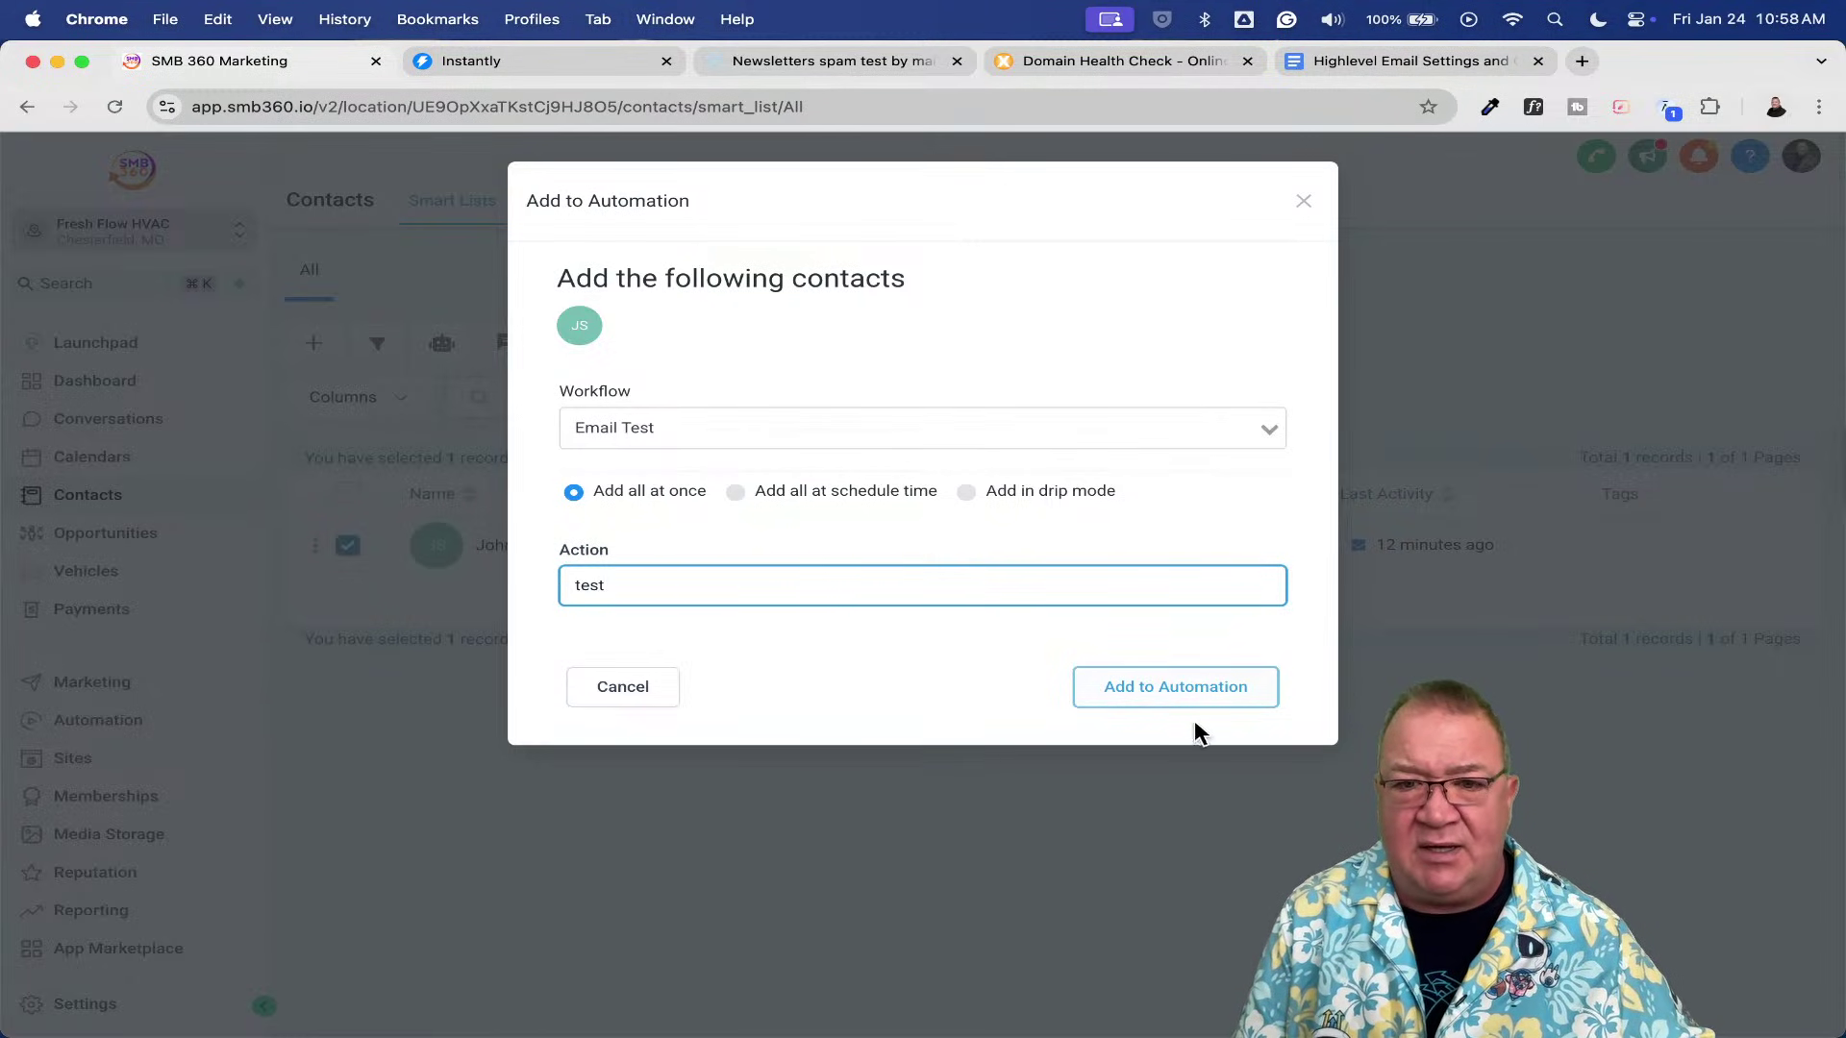
{"action": "left_click", "coordinate": [1150, 693]}
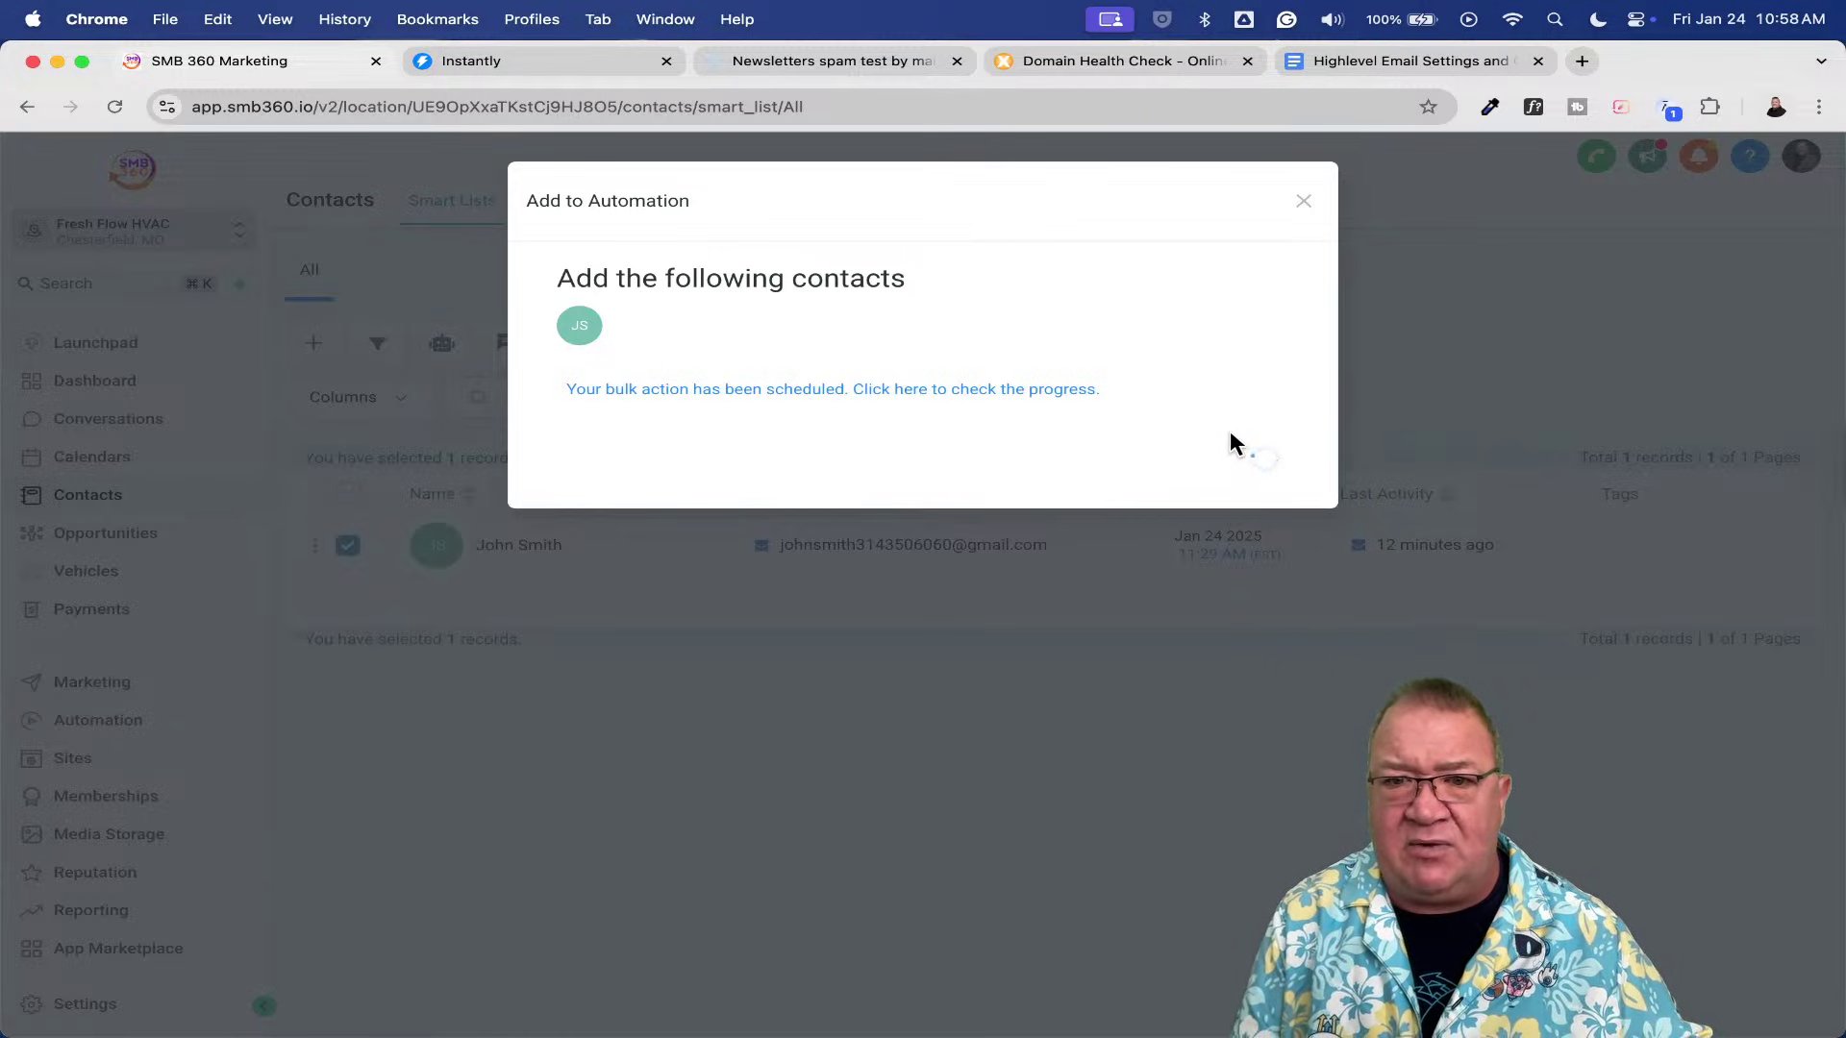
{"action": "left_click", "coordinate": [1263, 462]}
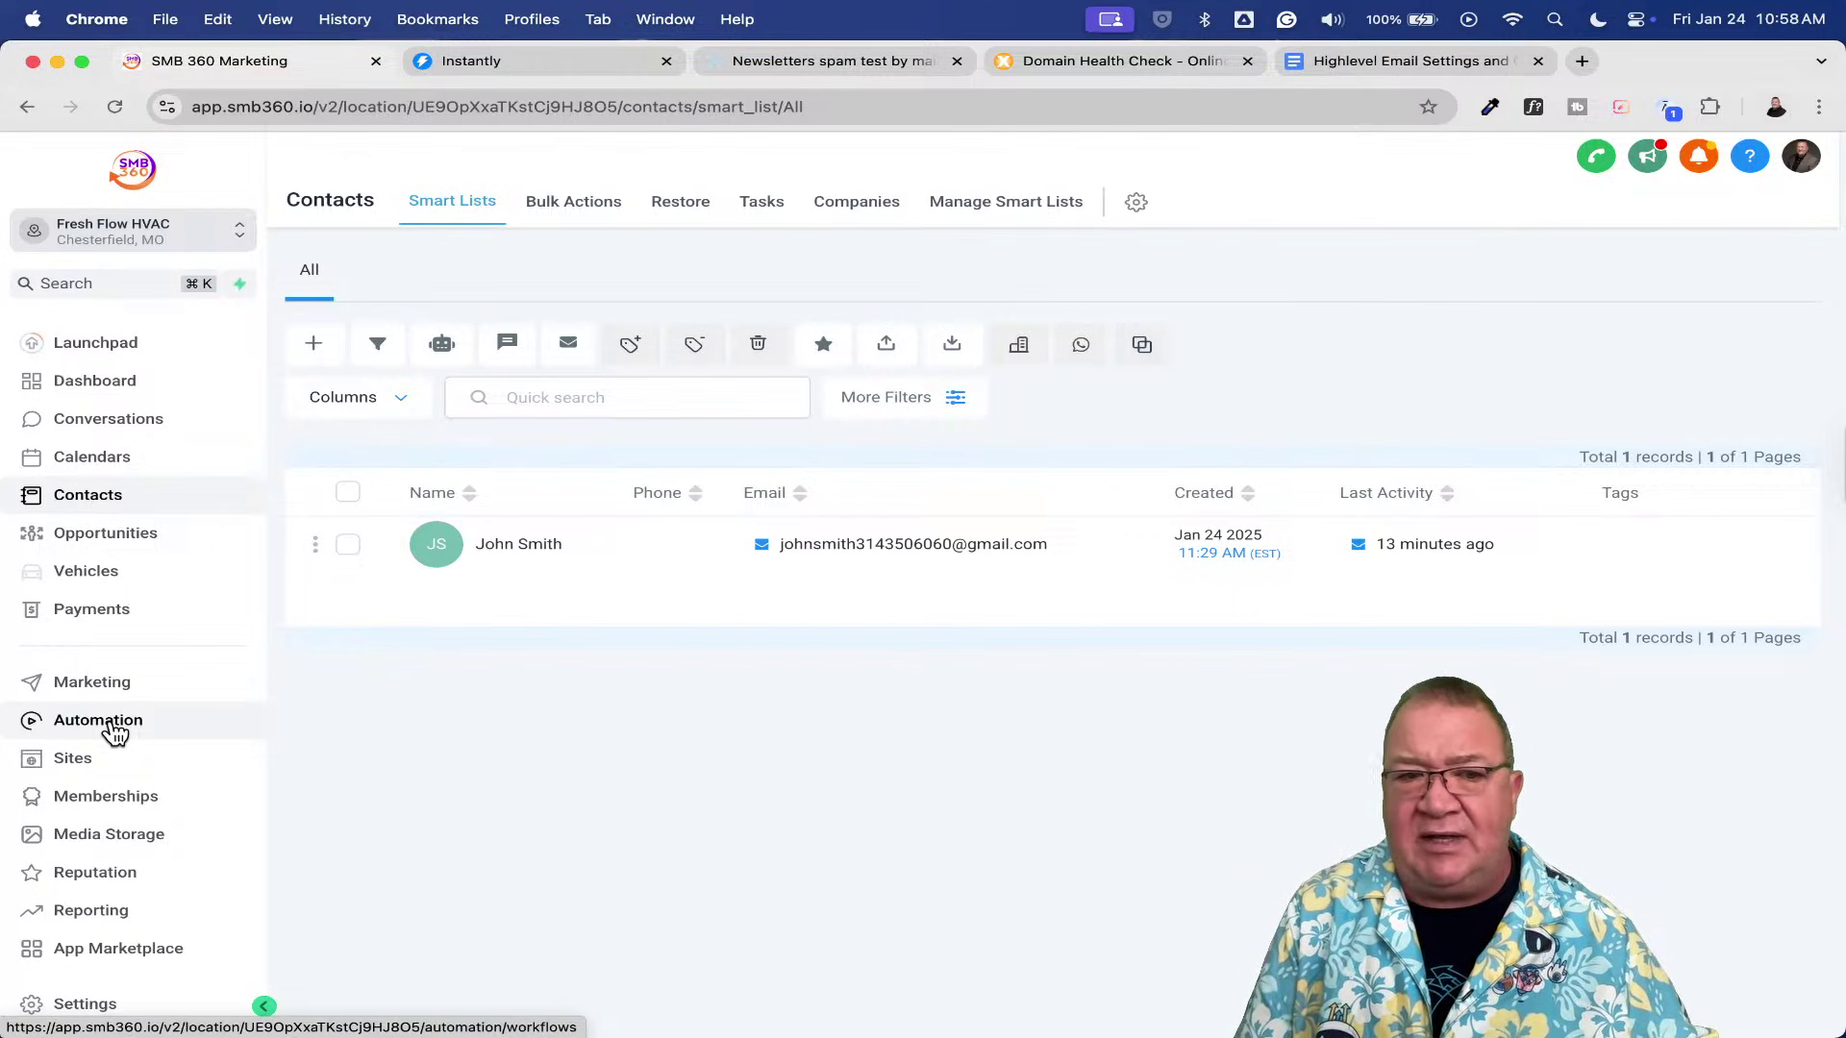
{"action": "key", "text": "ctrl+Up"}
- Open the newest test email in Gmail and check its sender's email.freshflowhvac.com domain
{"action": "left_click", "coordinate": [540, 389]}
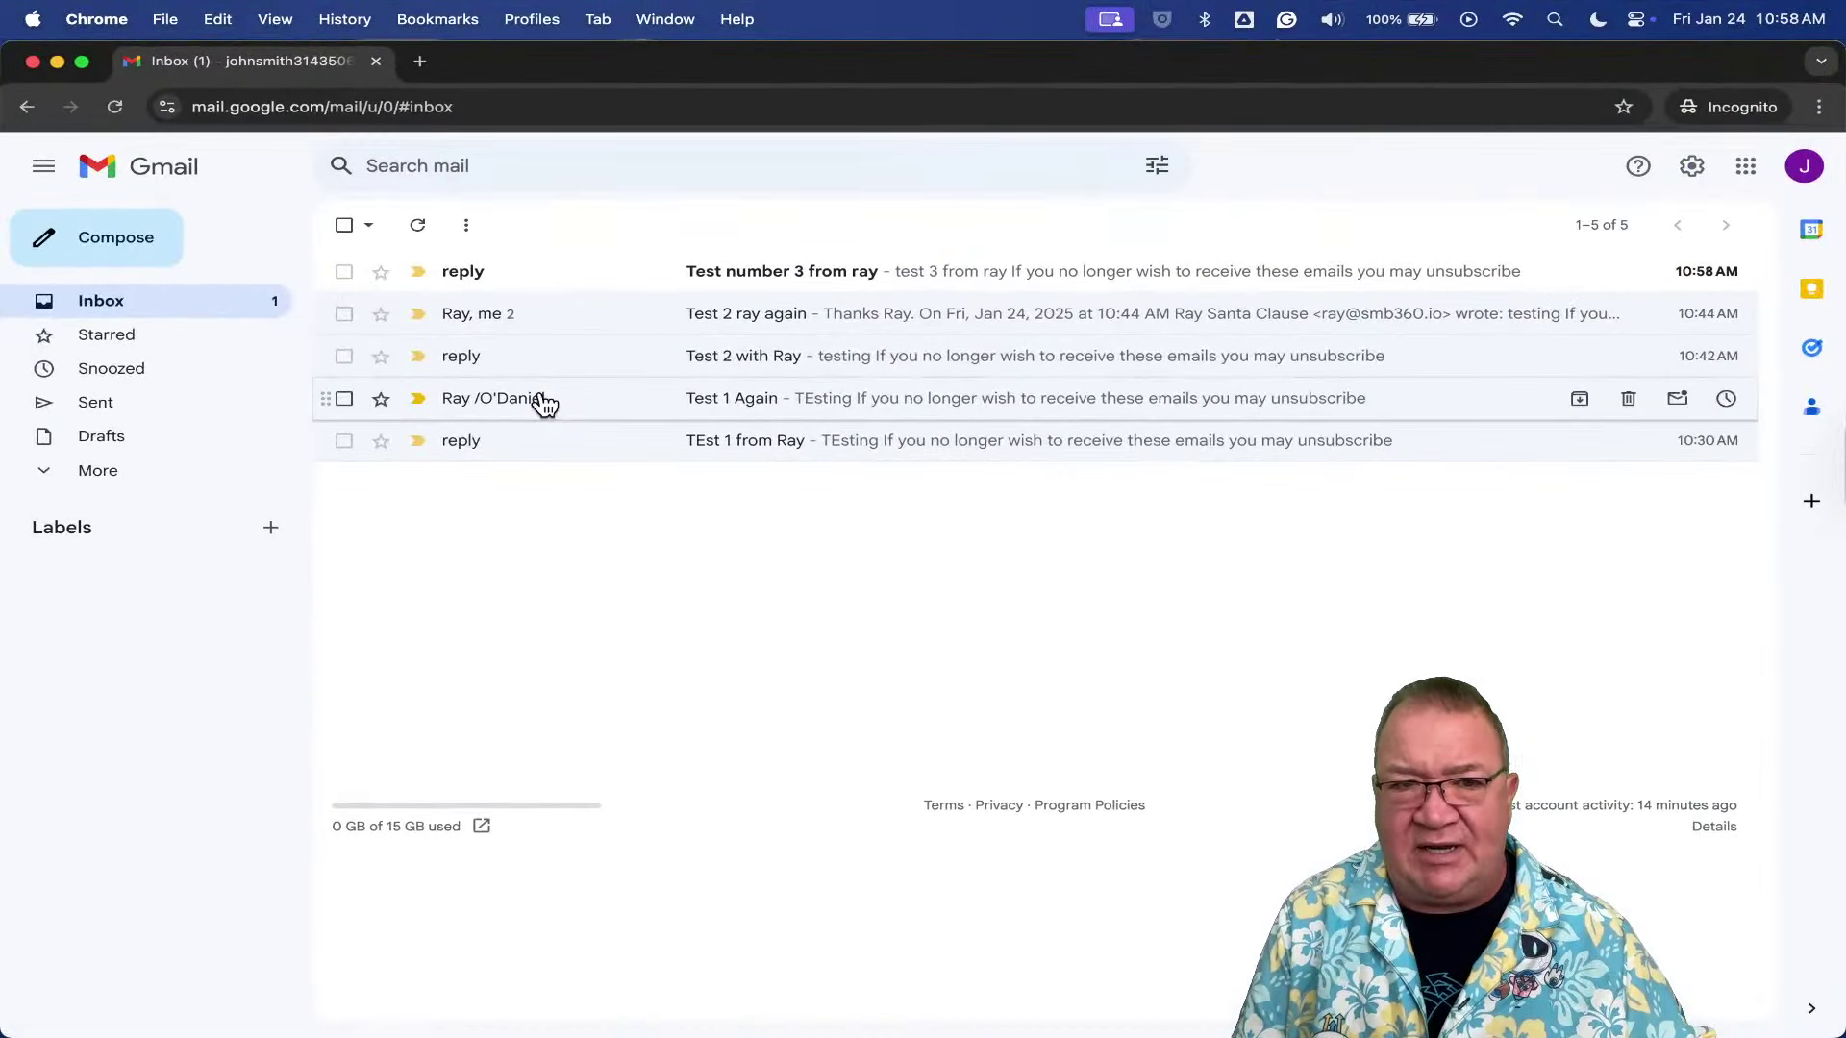
{"action": "left_click", "coordinate": [530, 284]}
{"action": "scroll", "coordinate": [516, 336], "scroll_direction": "up", "scroll_amount": 5, "text": "ctrl"}
{"action": "mouse_move", "coordinate": [516, 336]}
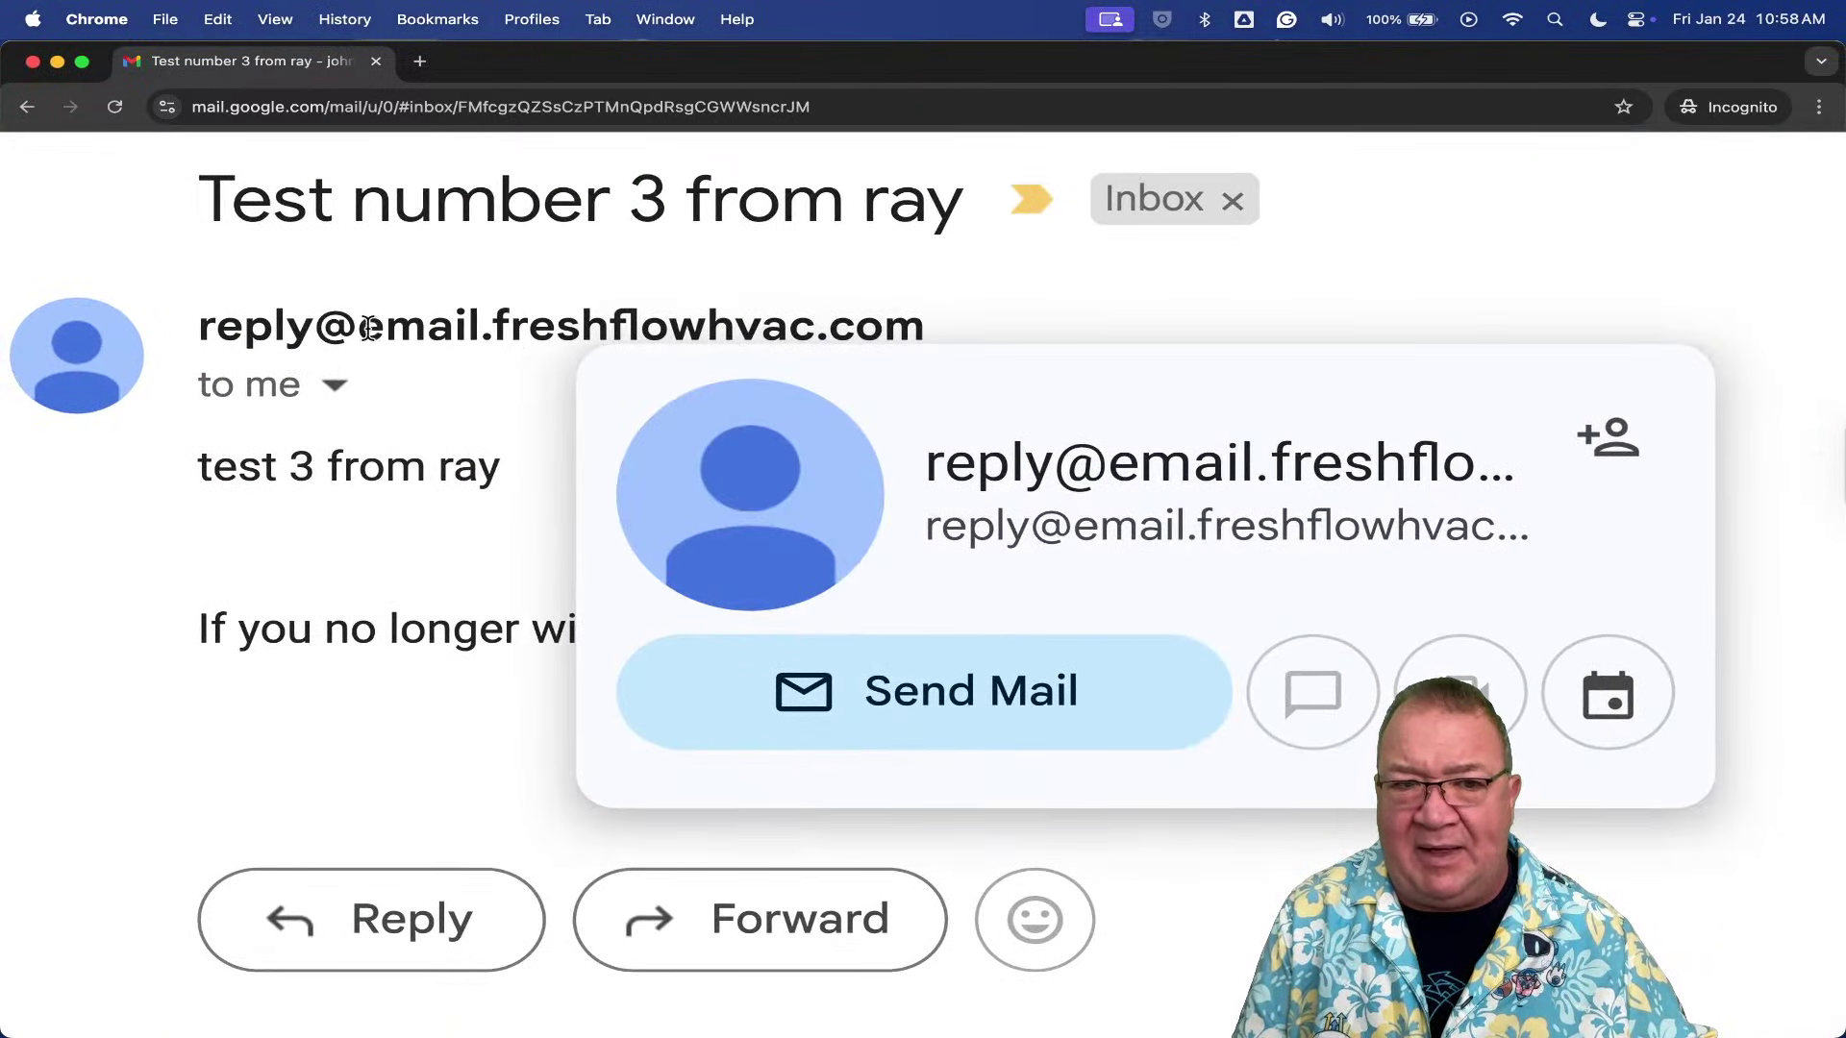
{"action": "left_click_drag", "start_coordinate": [368, 328], "coordinate": [959, 313]}
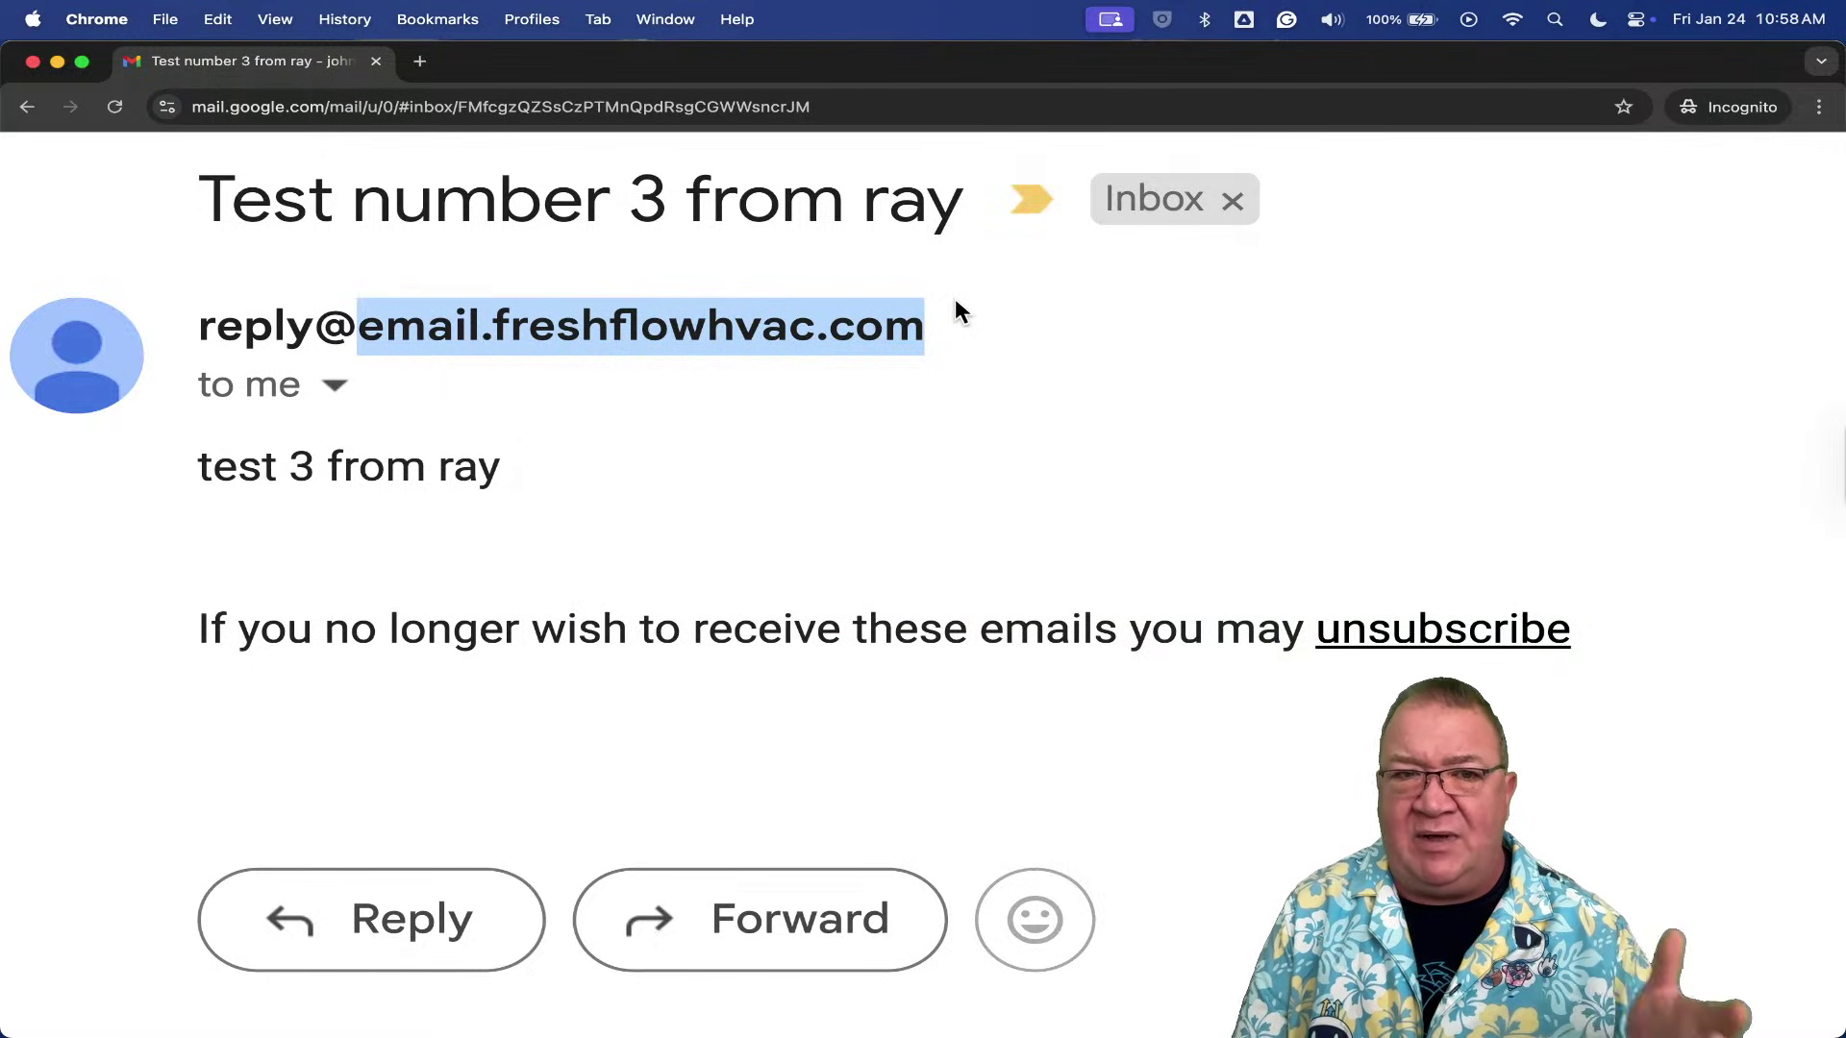
{"action": "scroll", "coordinate": [959, 312], "scroll_direction": "down", "scroll_amount": 5, "text": "ctrl"}
{"action": "scroll", "coordinate": [959, 312], "scroll_direction": "down", "scroll_amount": 3, "text": "ctrl"}
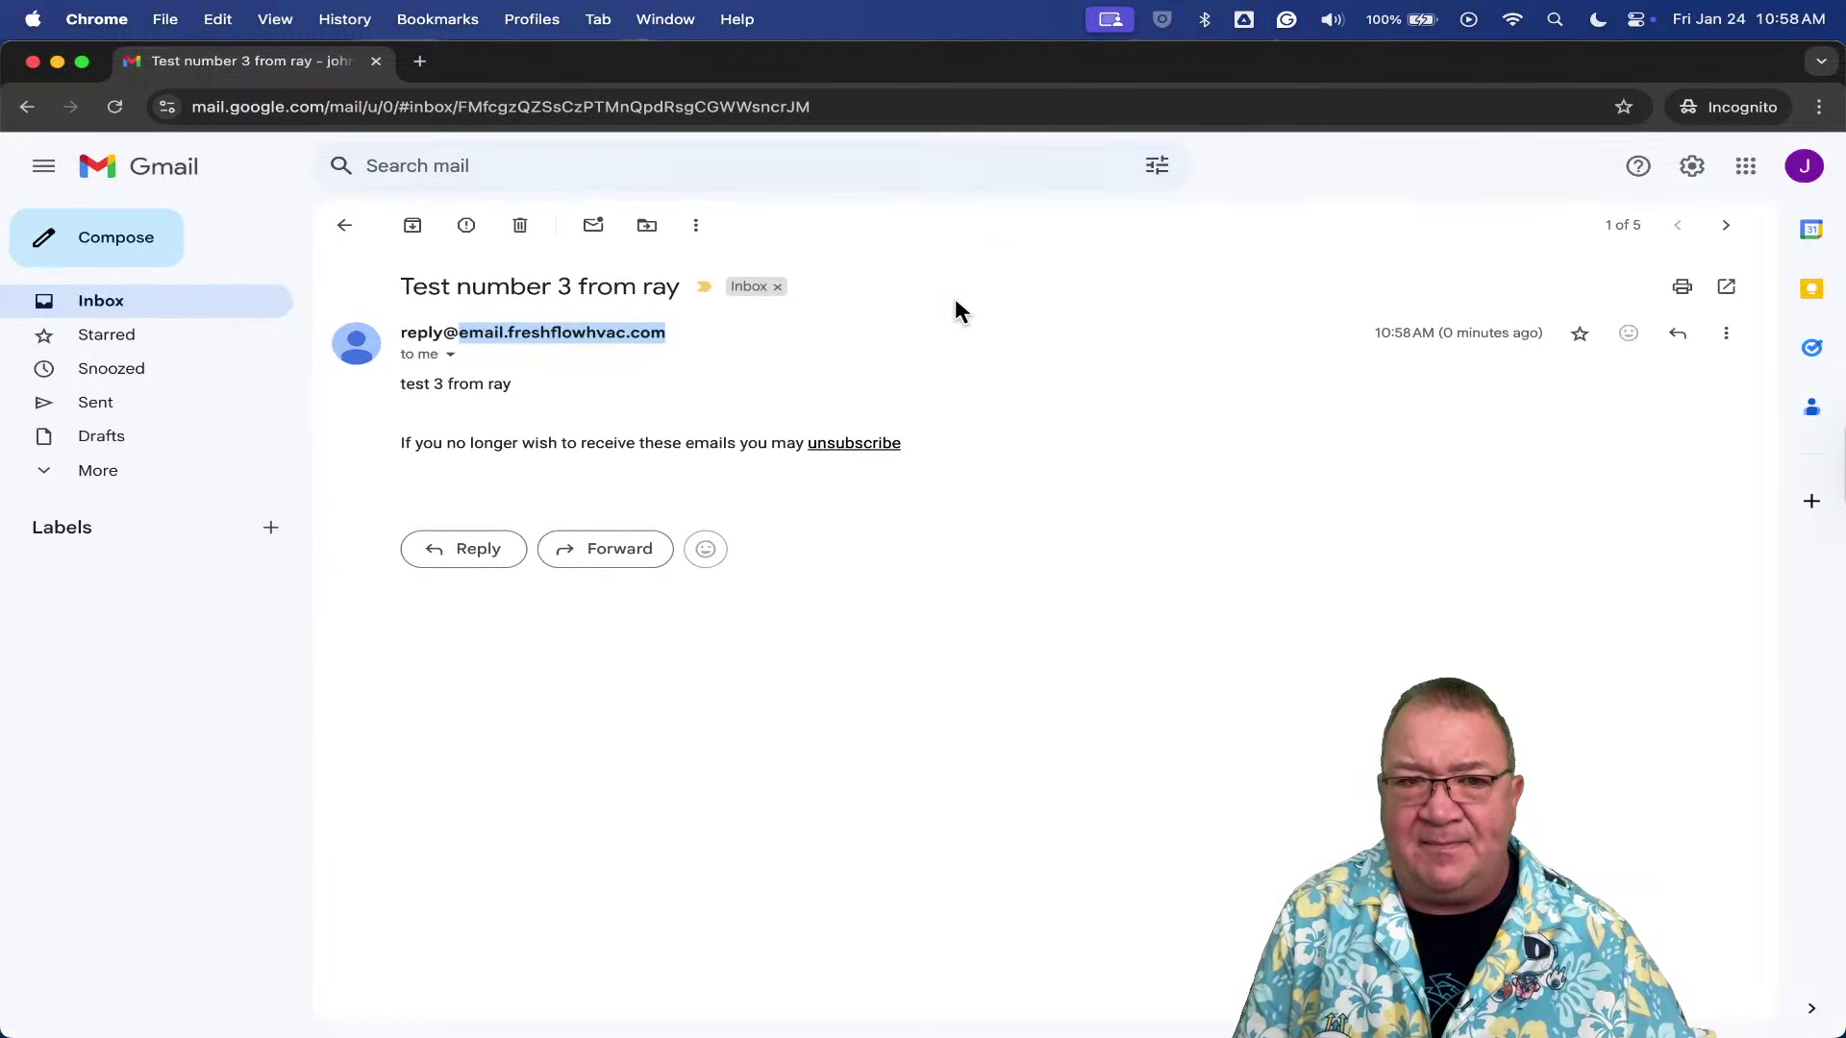
- Return to the Gmail inbox and switch back to the SMB 360 window
{"action": "left_click", "coordinate": [346, 227]}
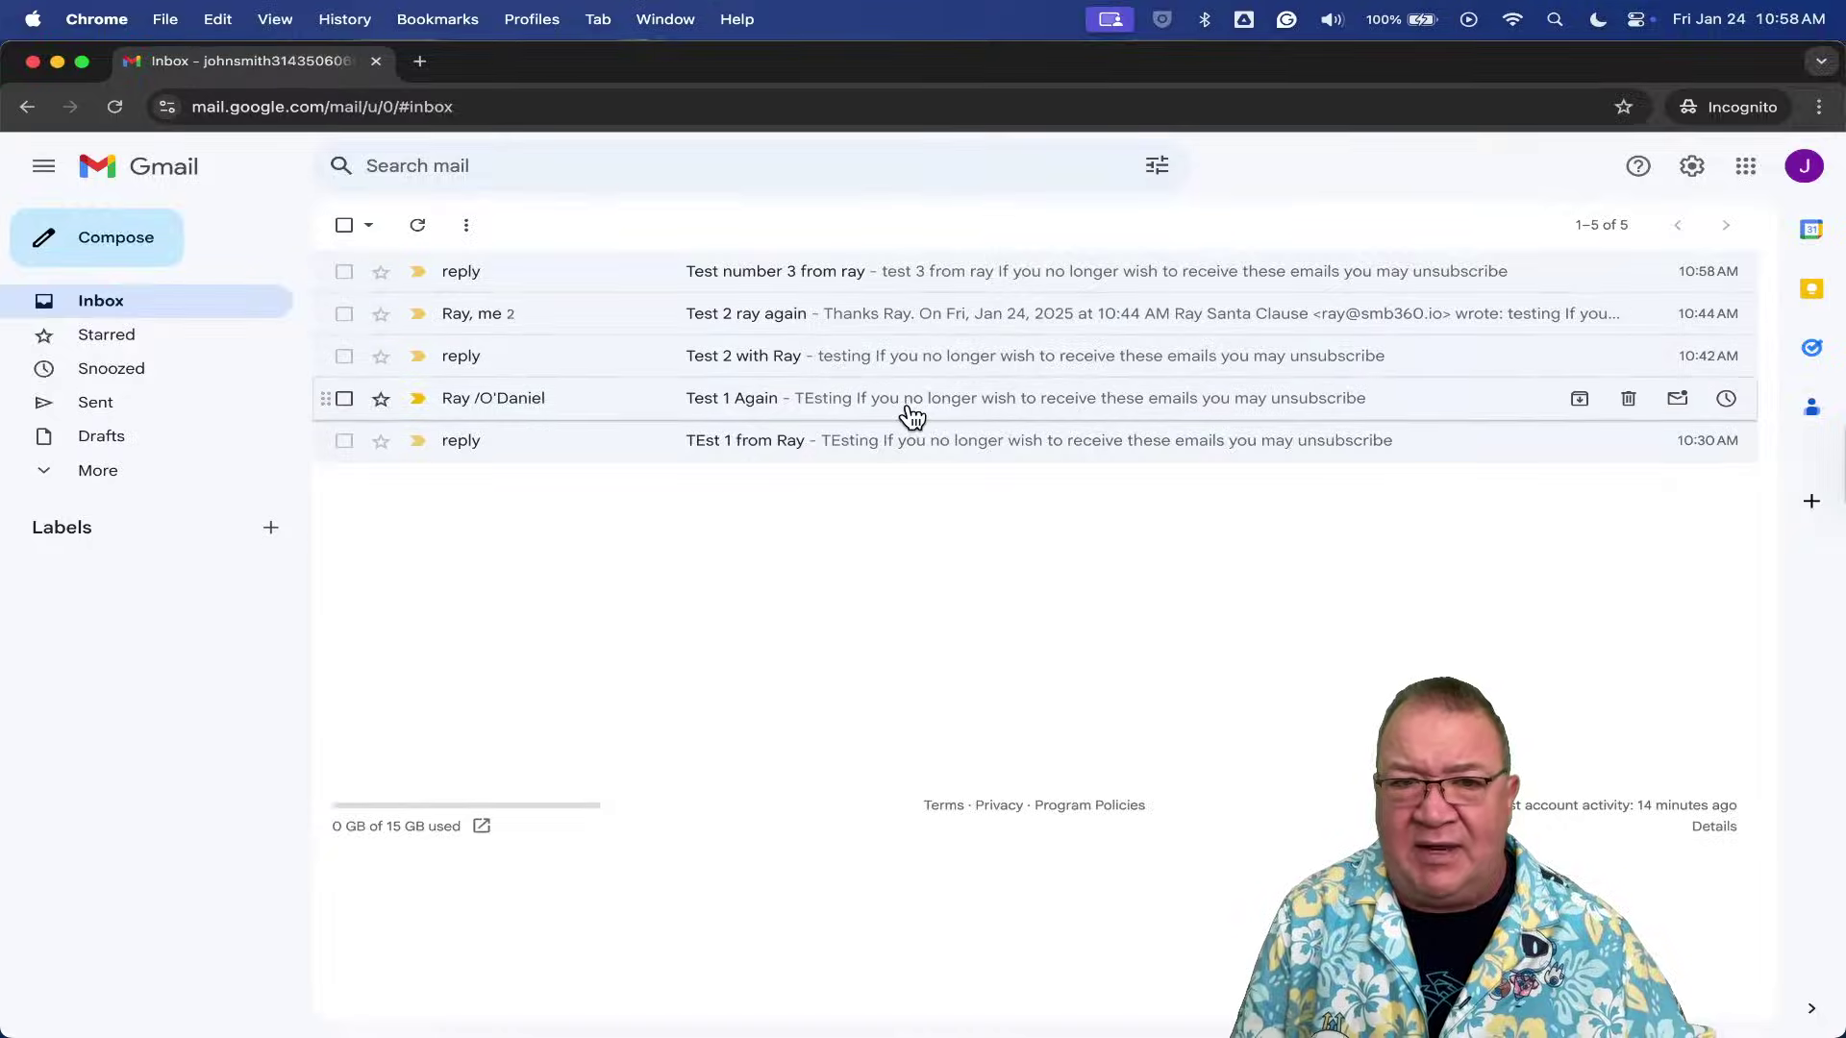
{"action": "key", "text": "ctrl+Up"}
{"action": "left_click", "coordinate": [750, 445]}
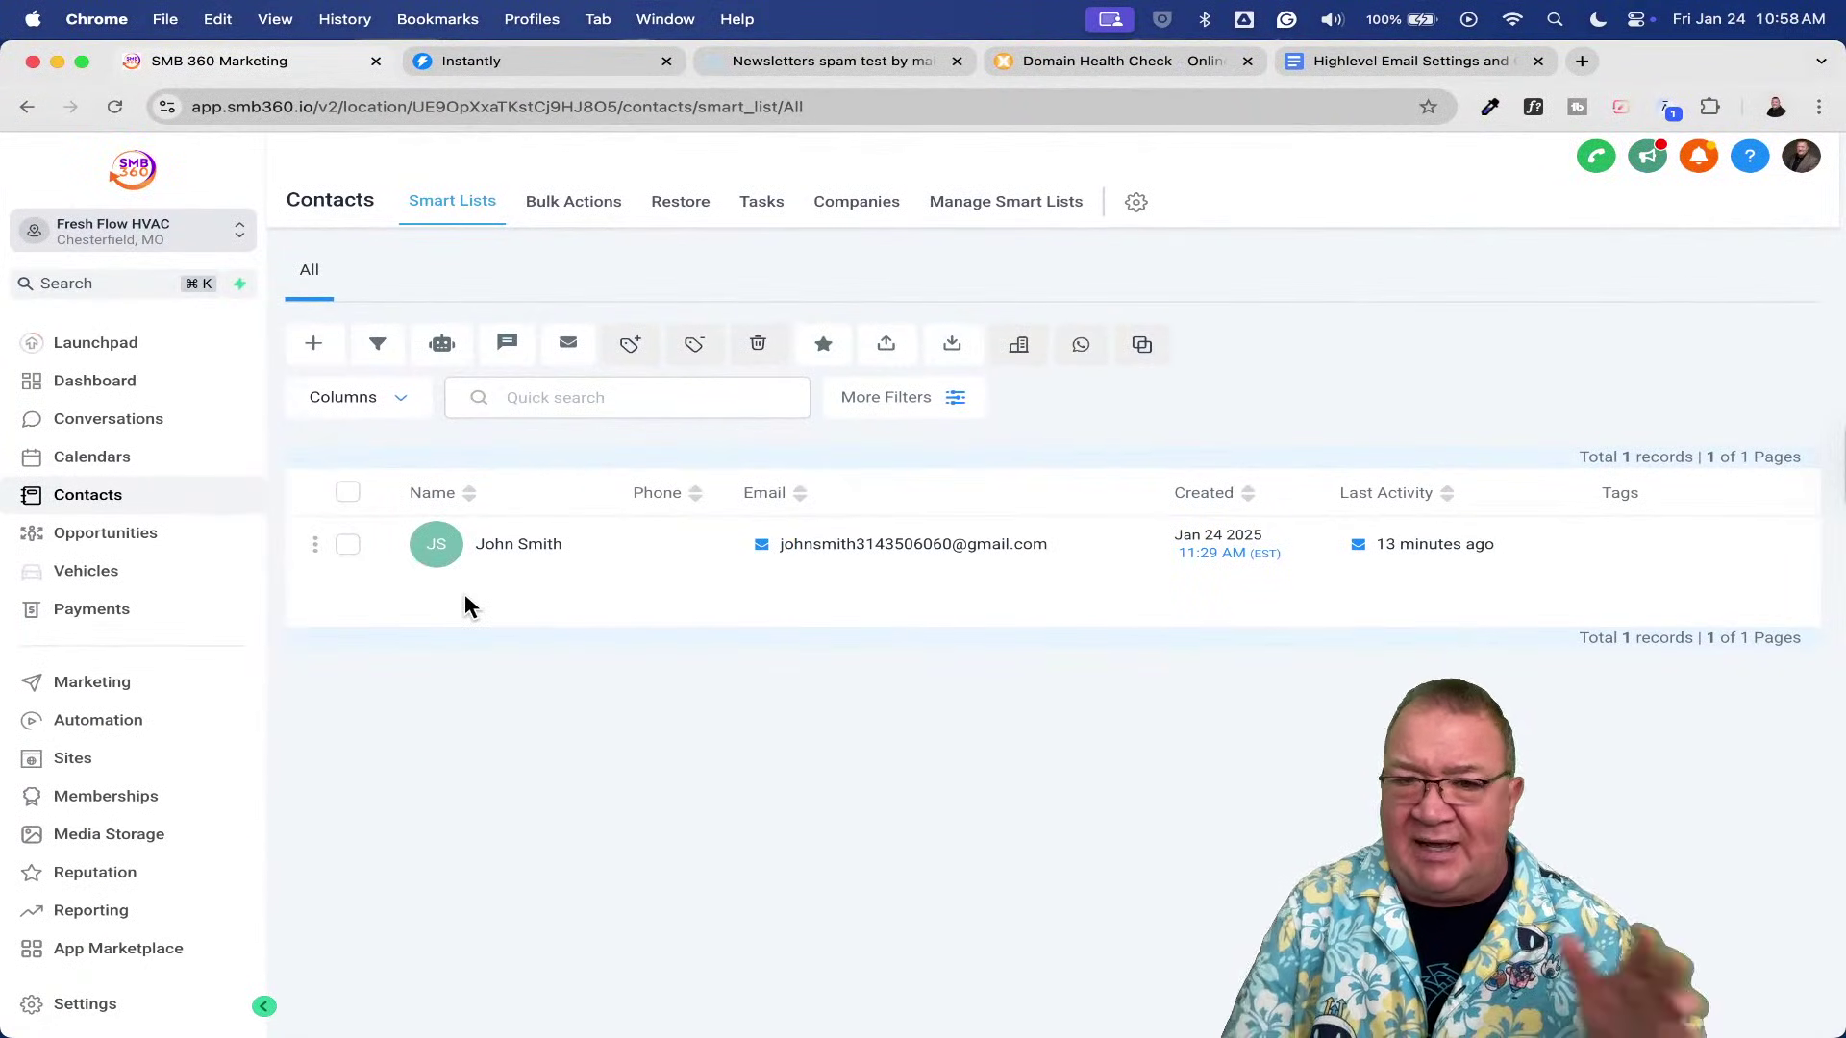
- Navigate to Settings > Email Services > Dedicated Domain And IP
{"action": "left_click", "coordinate": [106, 728]}
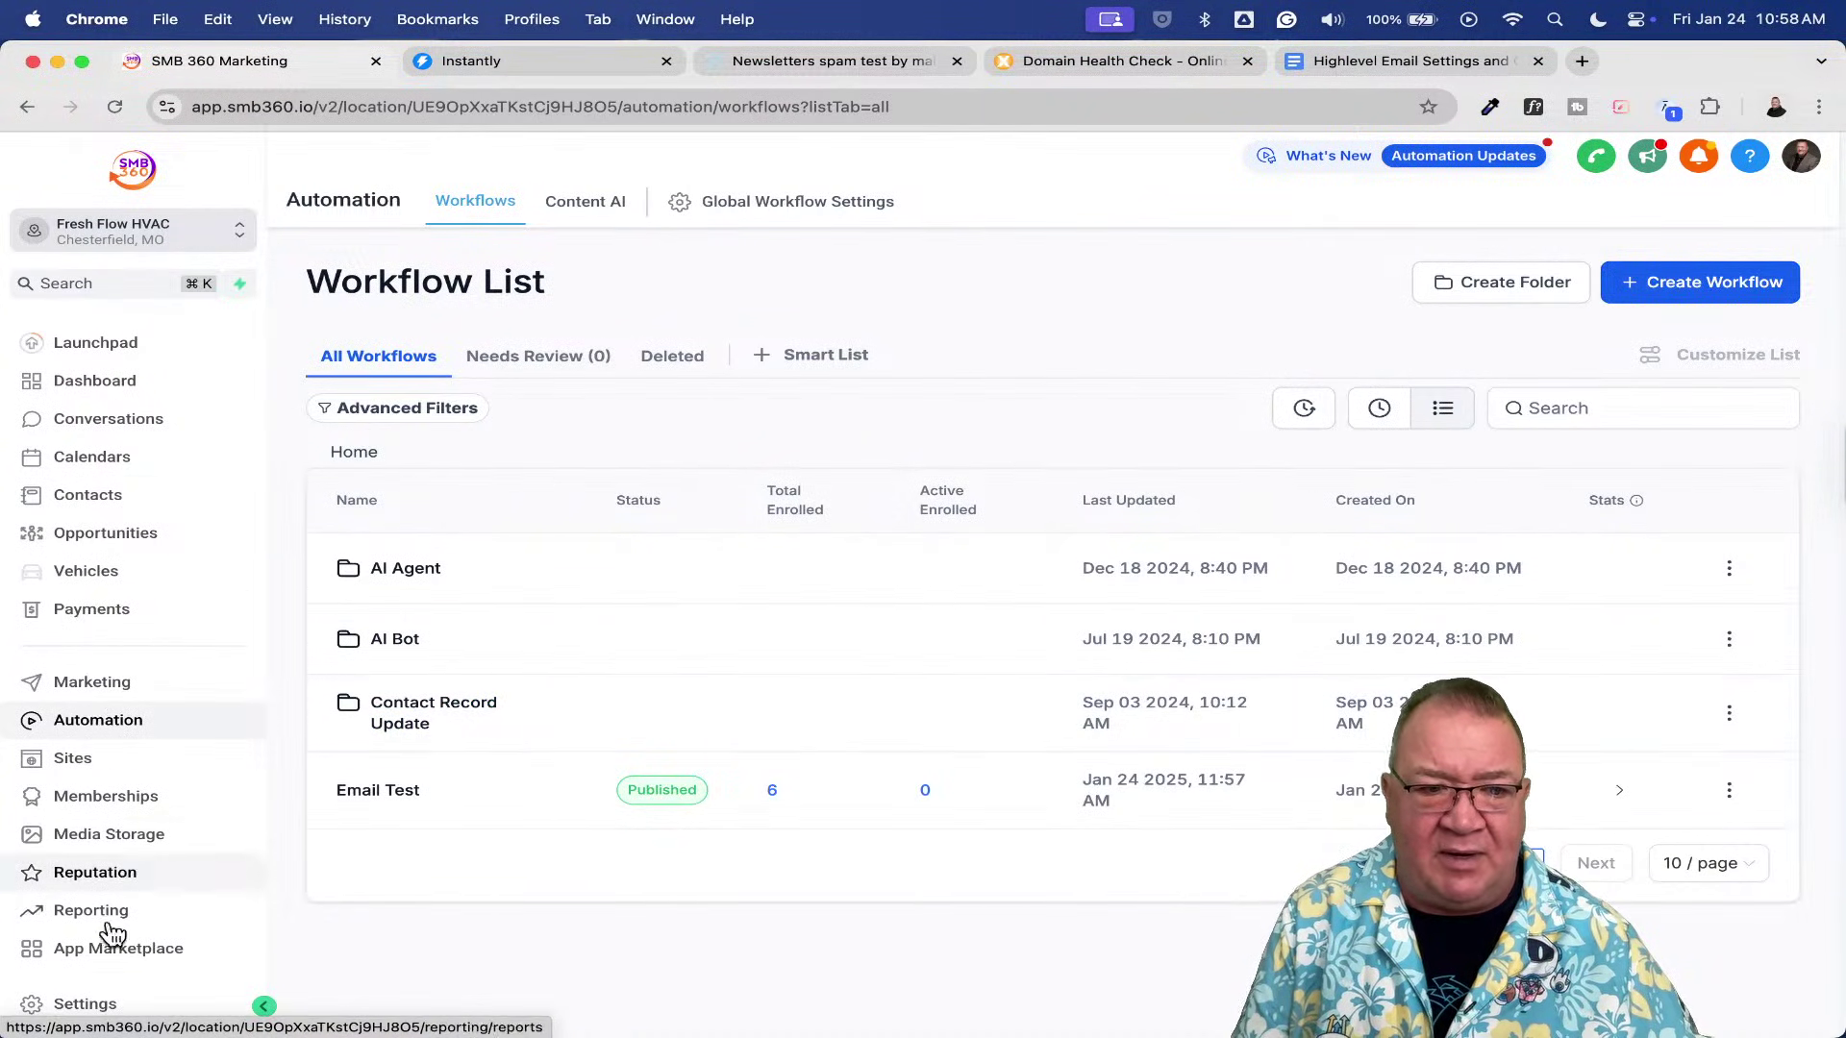
{"action": "left_click", "coordinate": [87, 1004]}
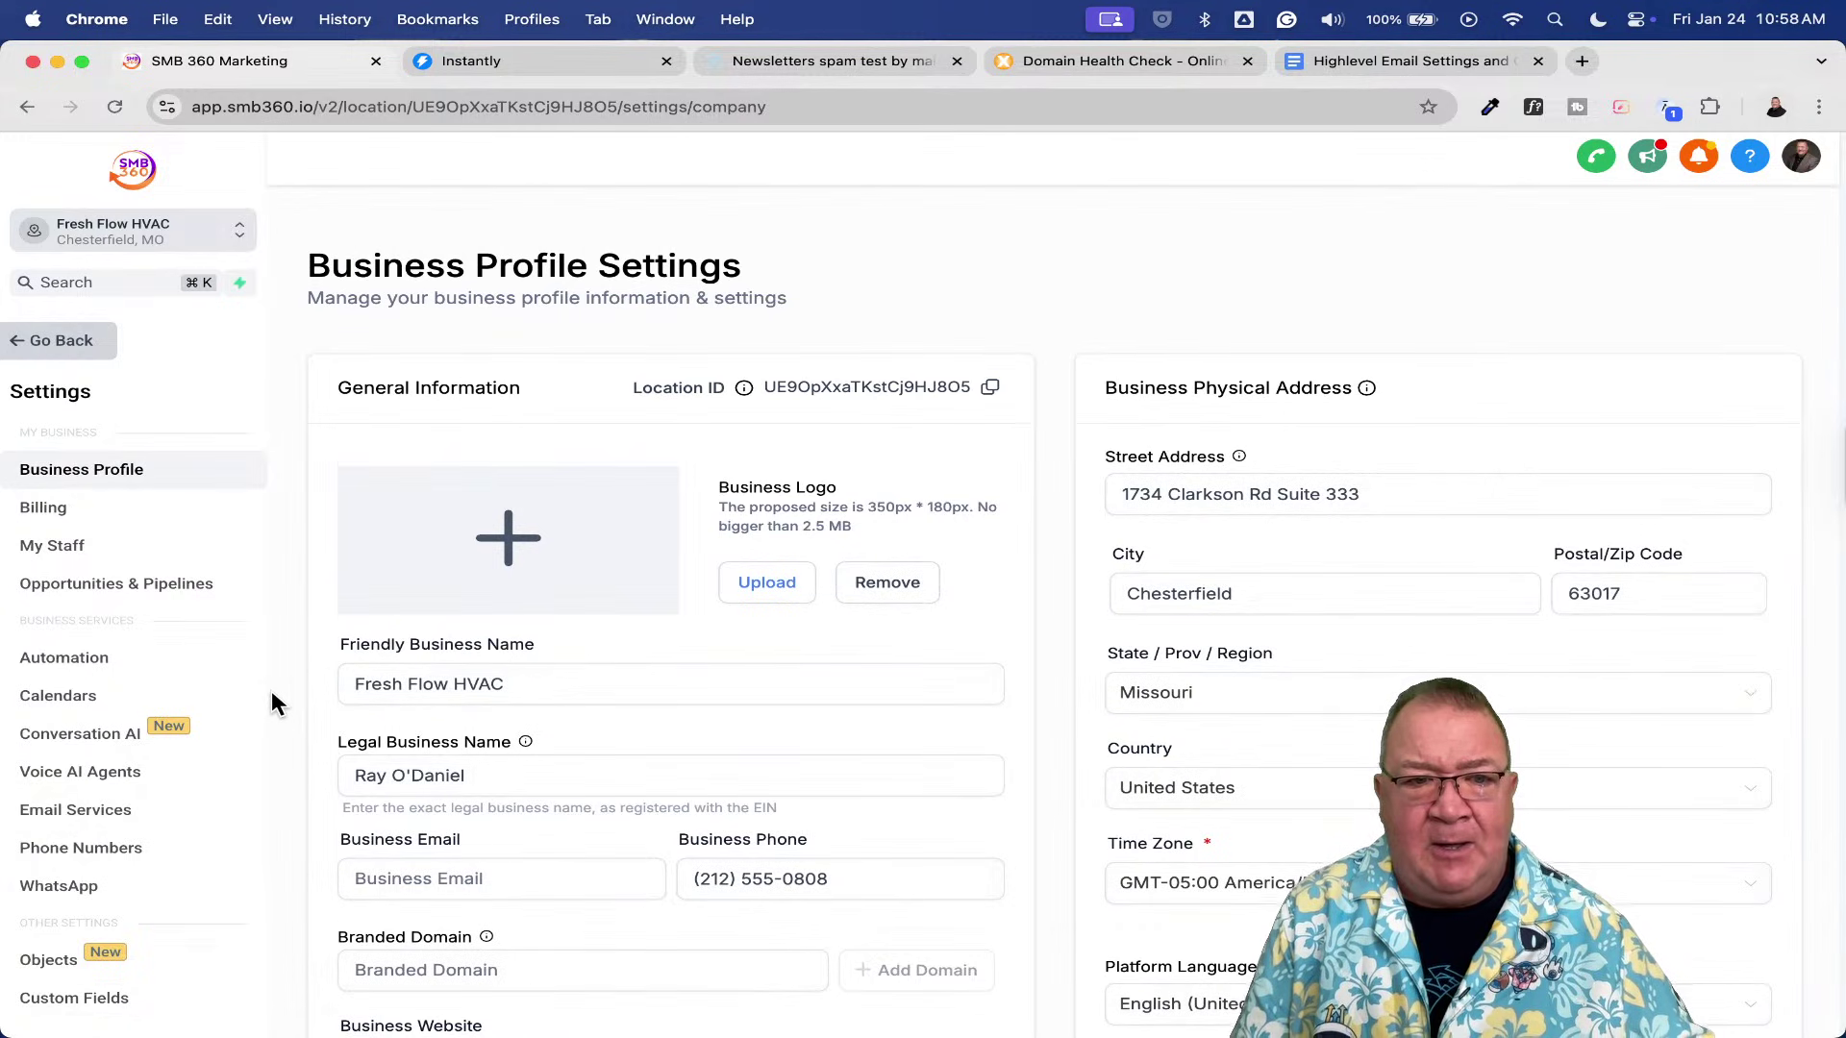
{"action": "left_click", "coordinate": [115, 815]}
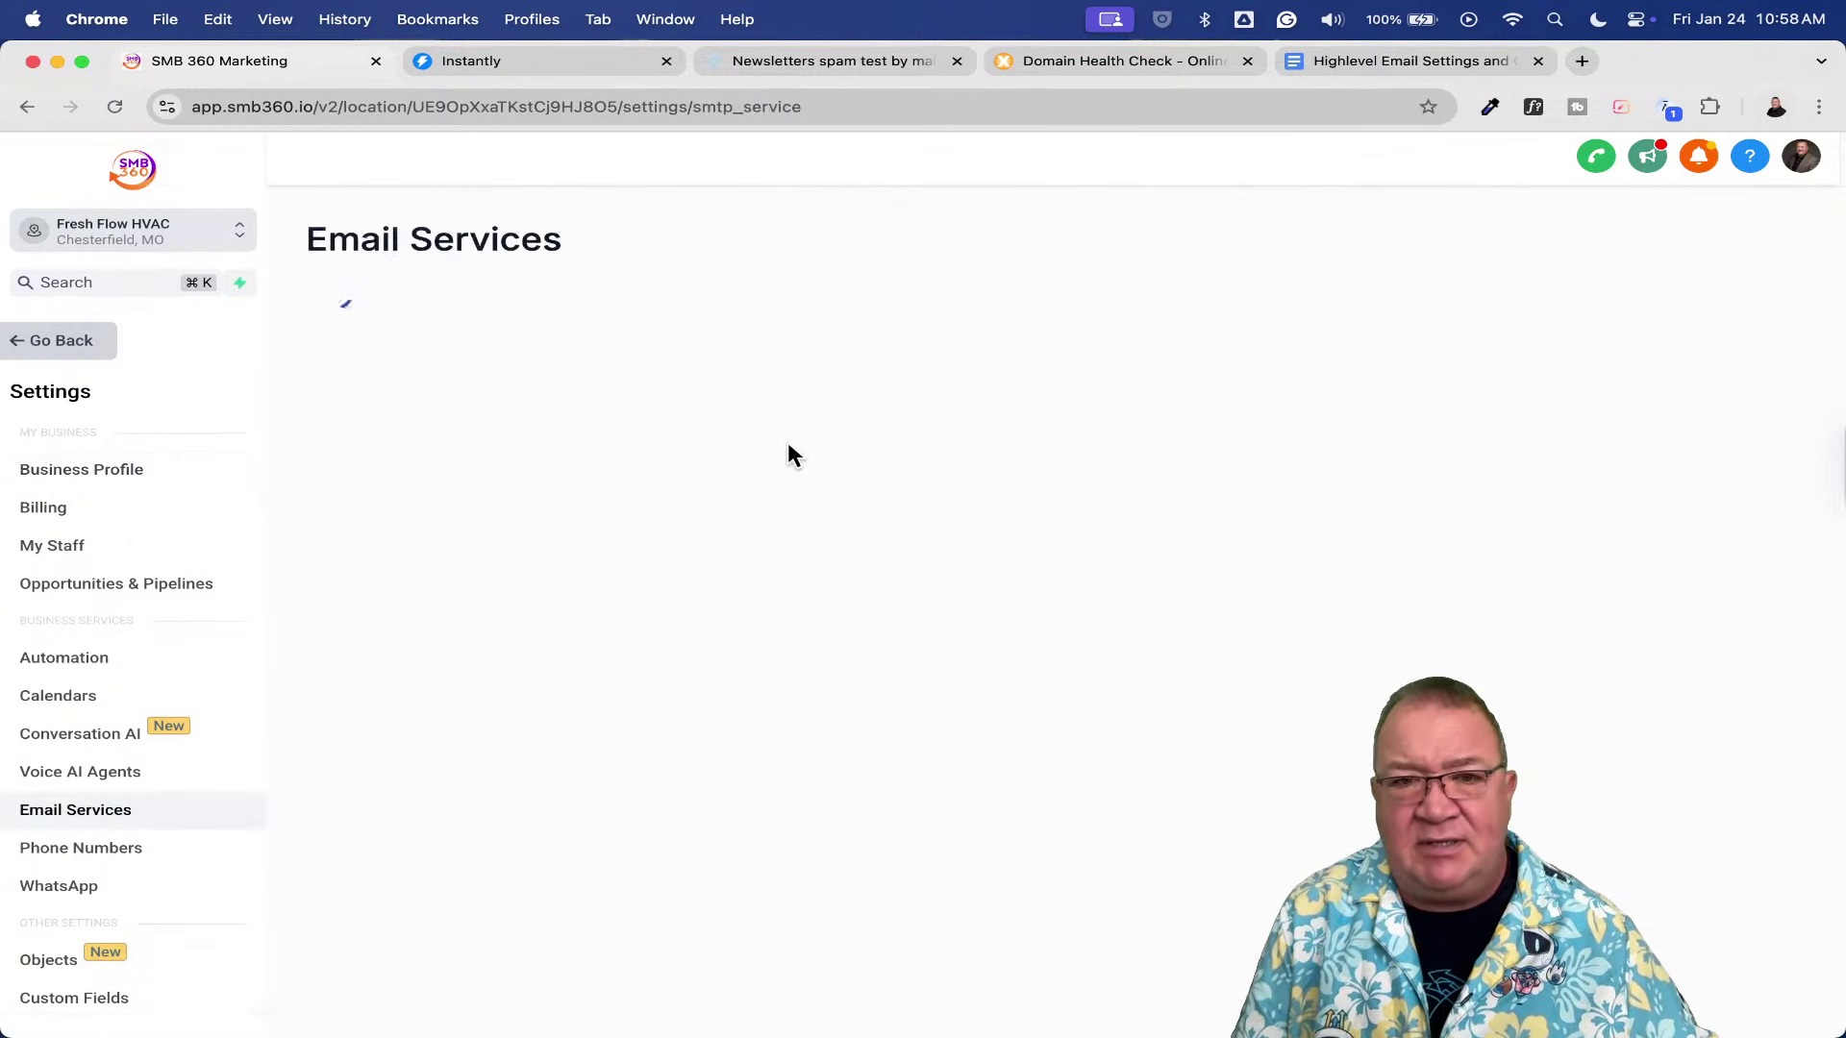
{"action": "left_click", "coordinate": [1639, 449]}
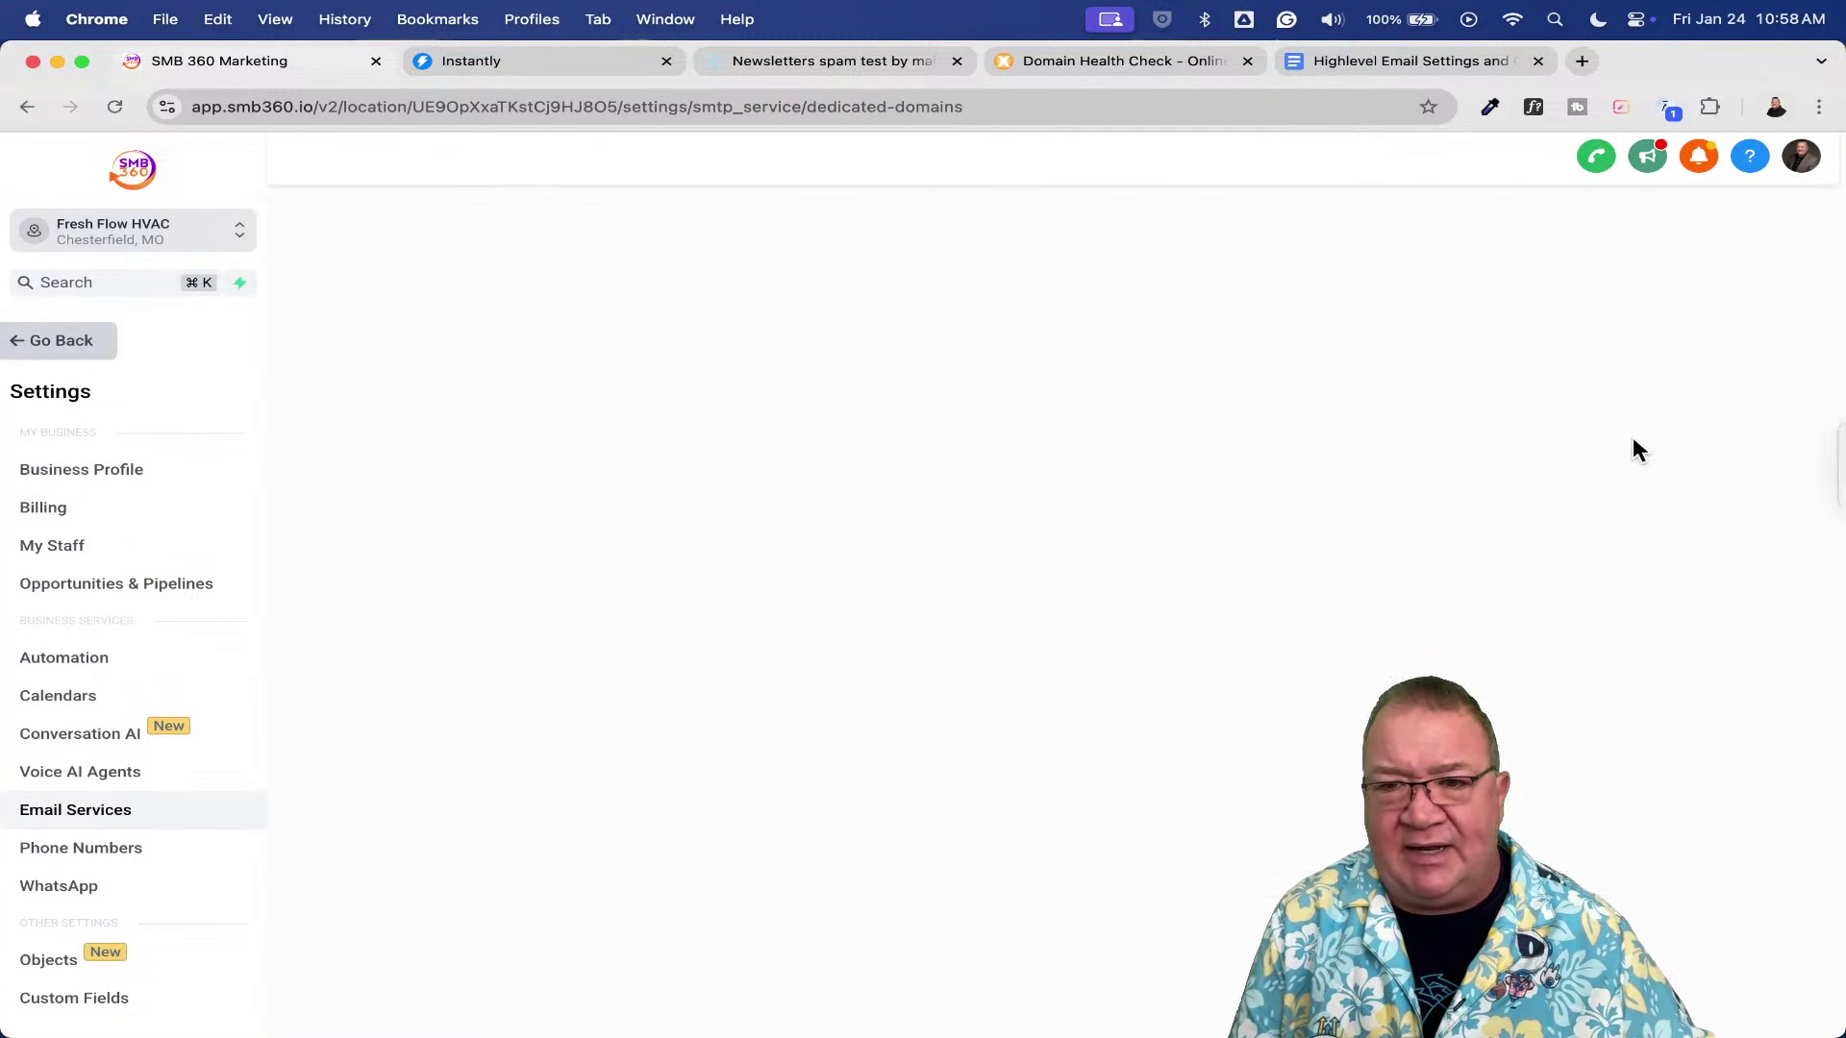
- Check the Workflow Domain choices under Domain Configuration, then return to the Dedicated domain tab
{"action": "left_click", "coordinate": [580, 290]}
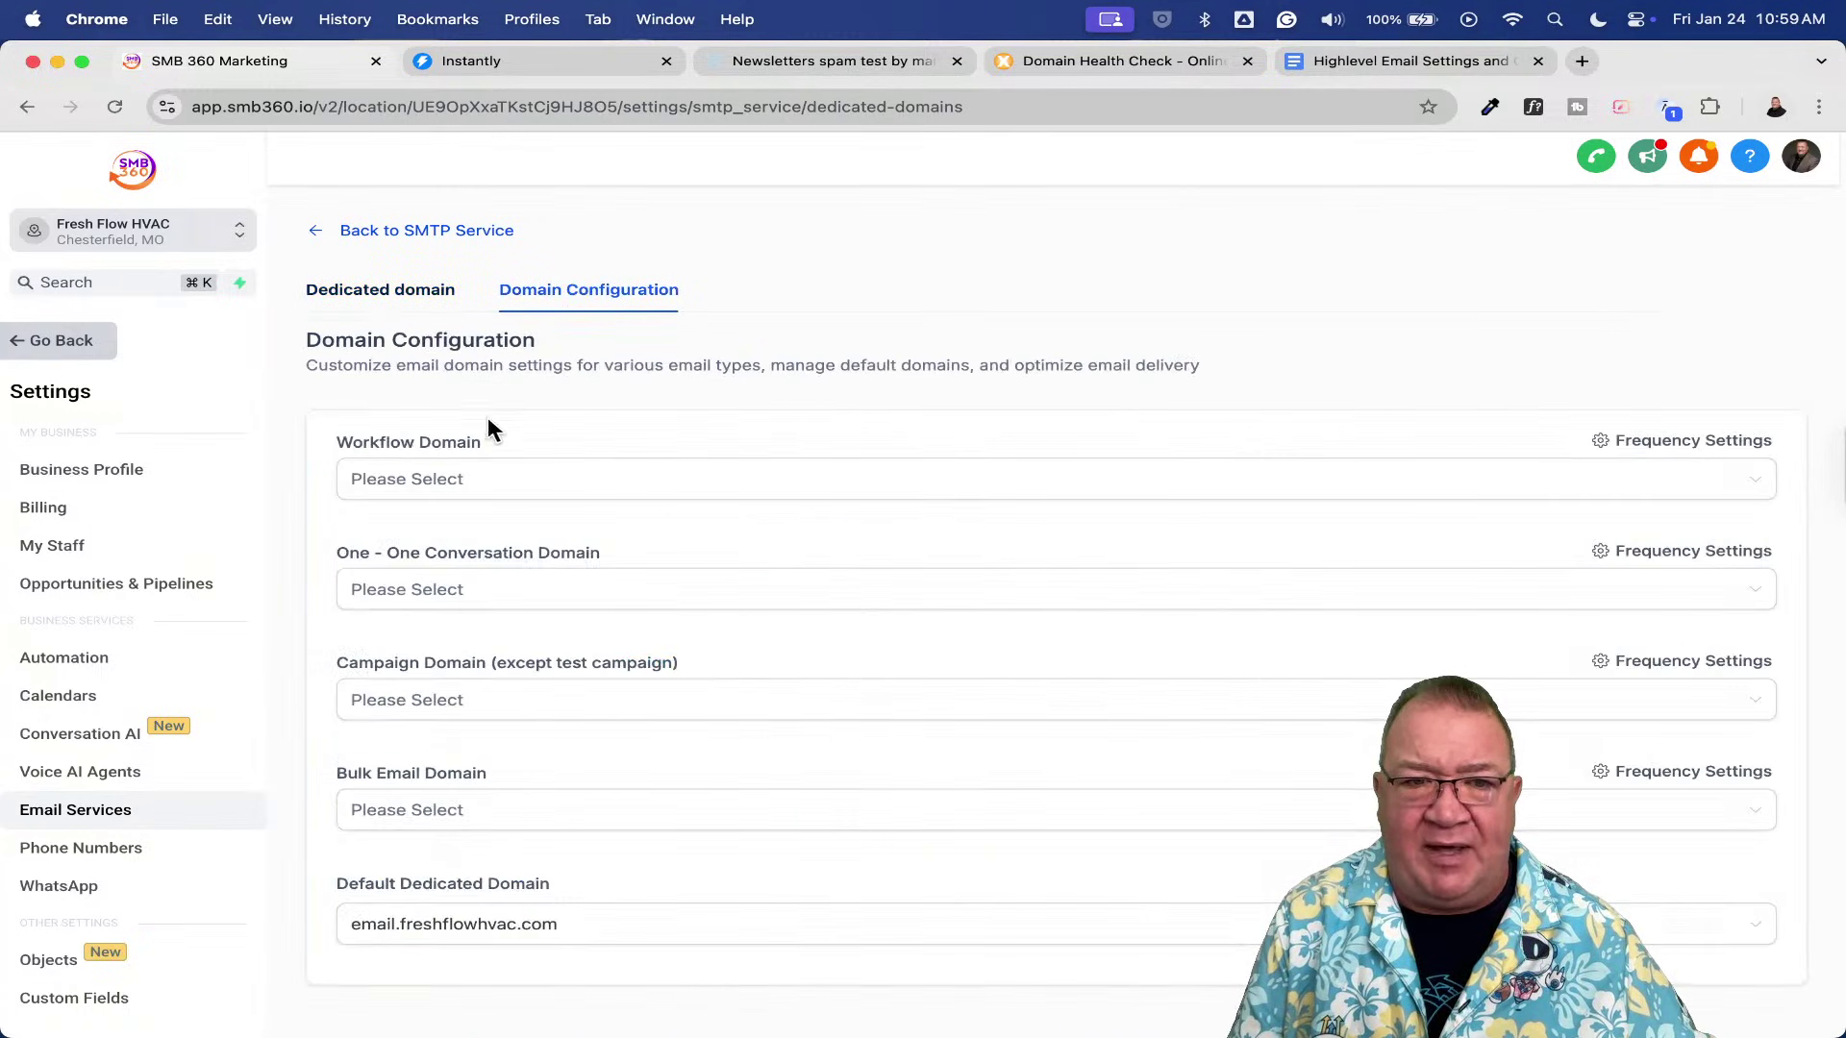
{"action": "left_click", "coordinate": [465, 479]}
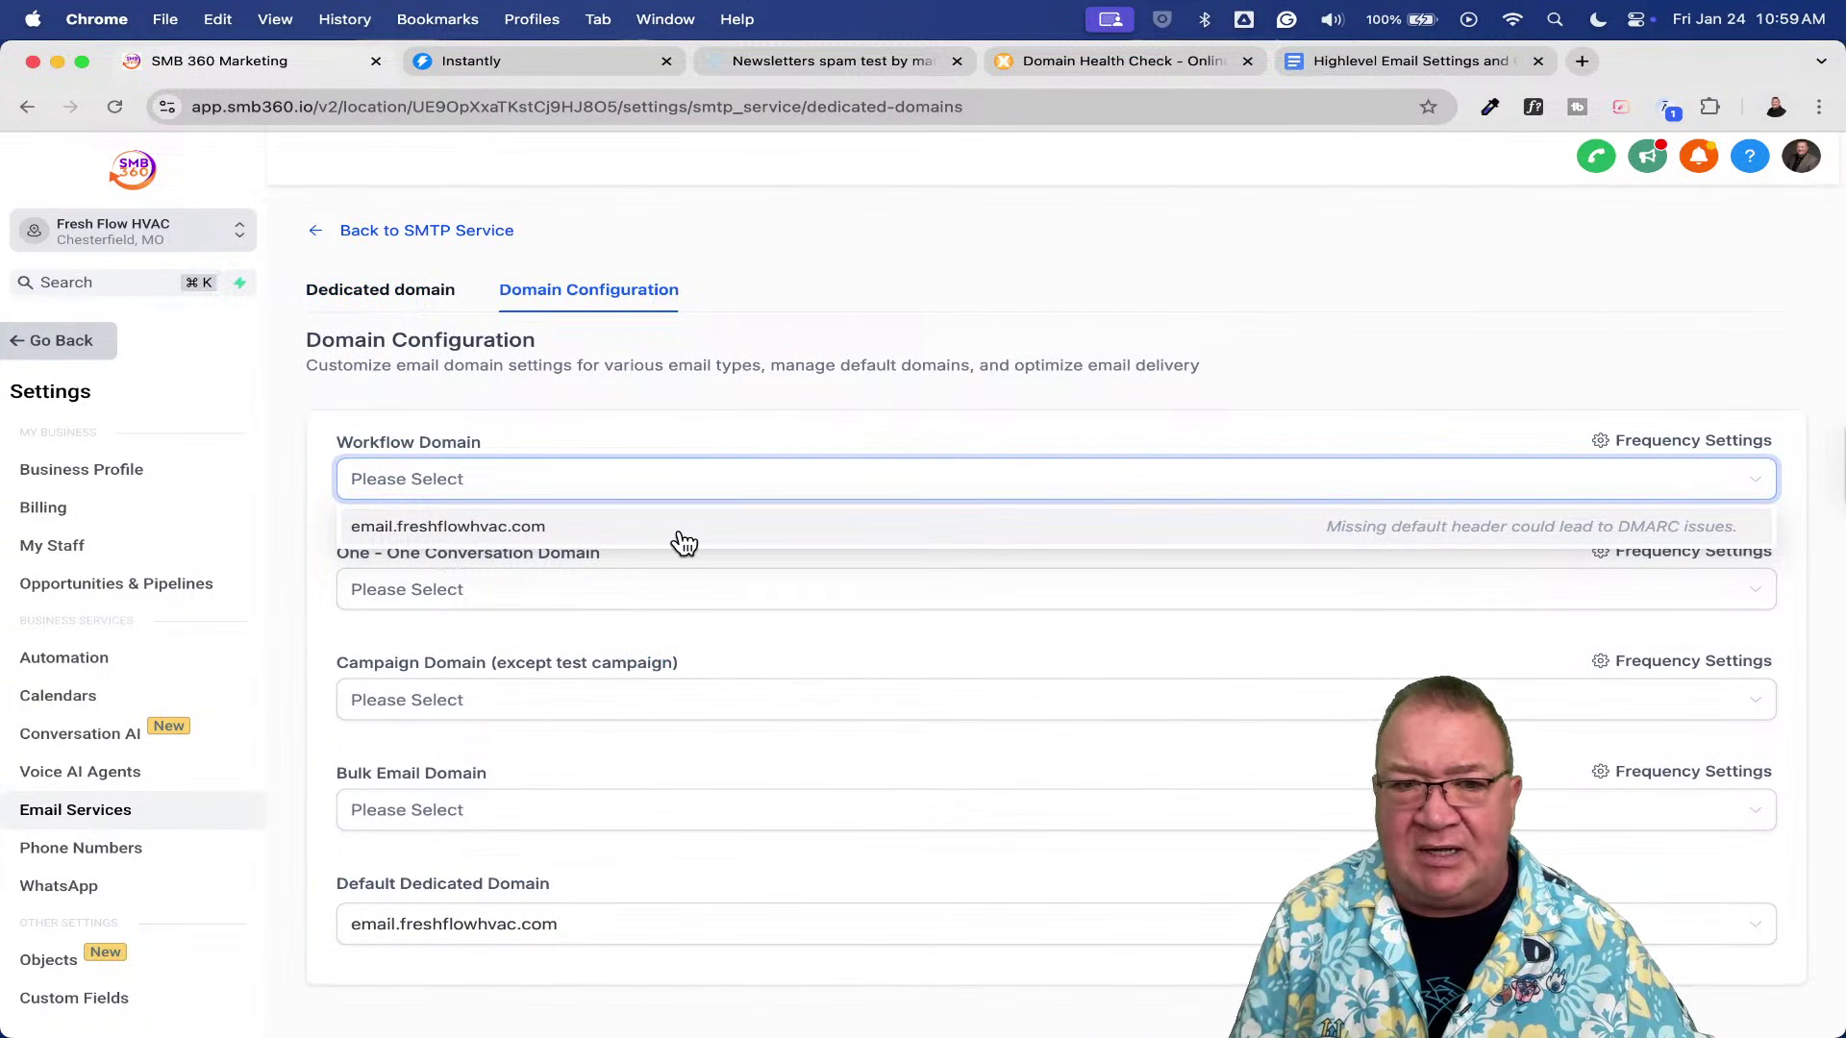
{"action": "left_click", "coordinate": [940, 417]}
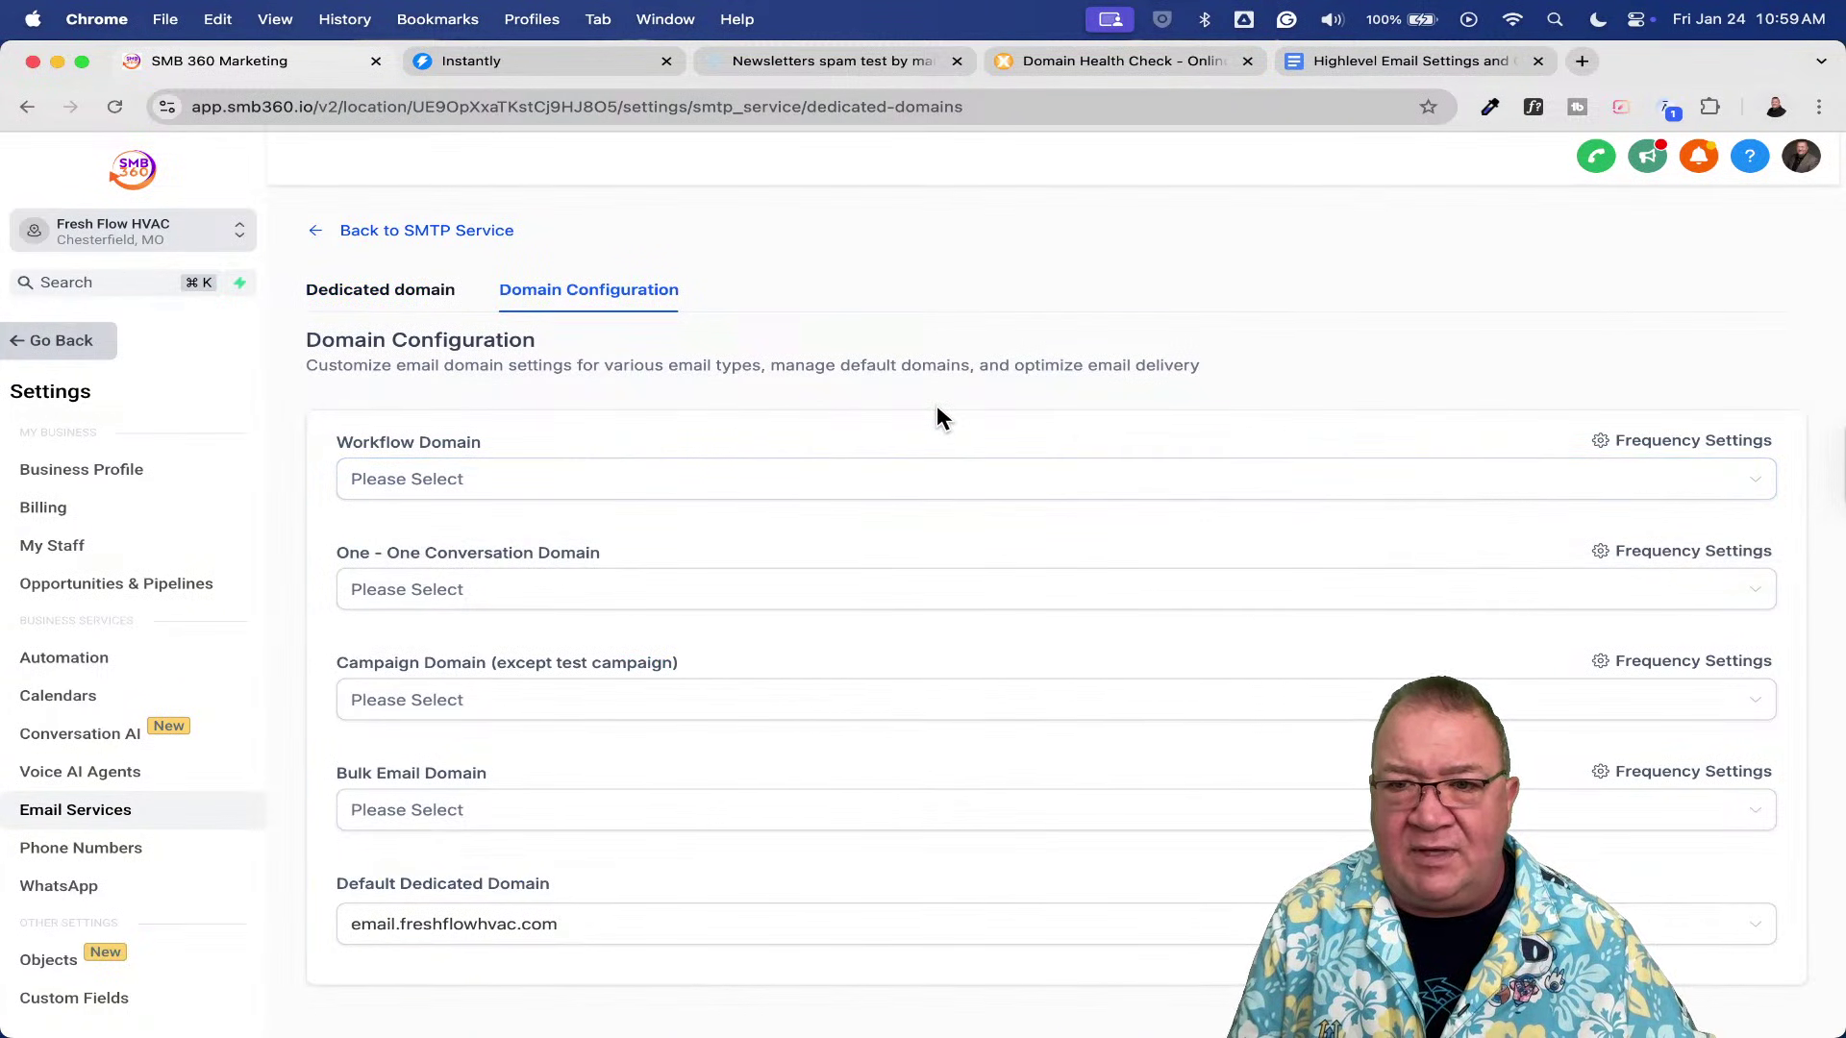
{"action": "left_click", "coordinate": [597, 485]}
{"action": "left_click", "coordinate": [633, 418]}
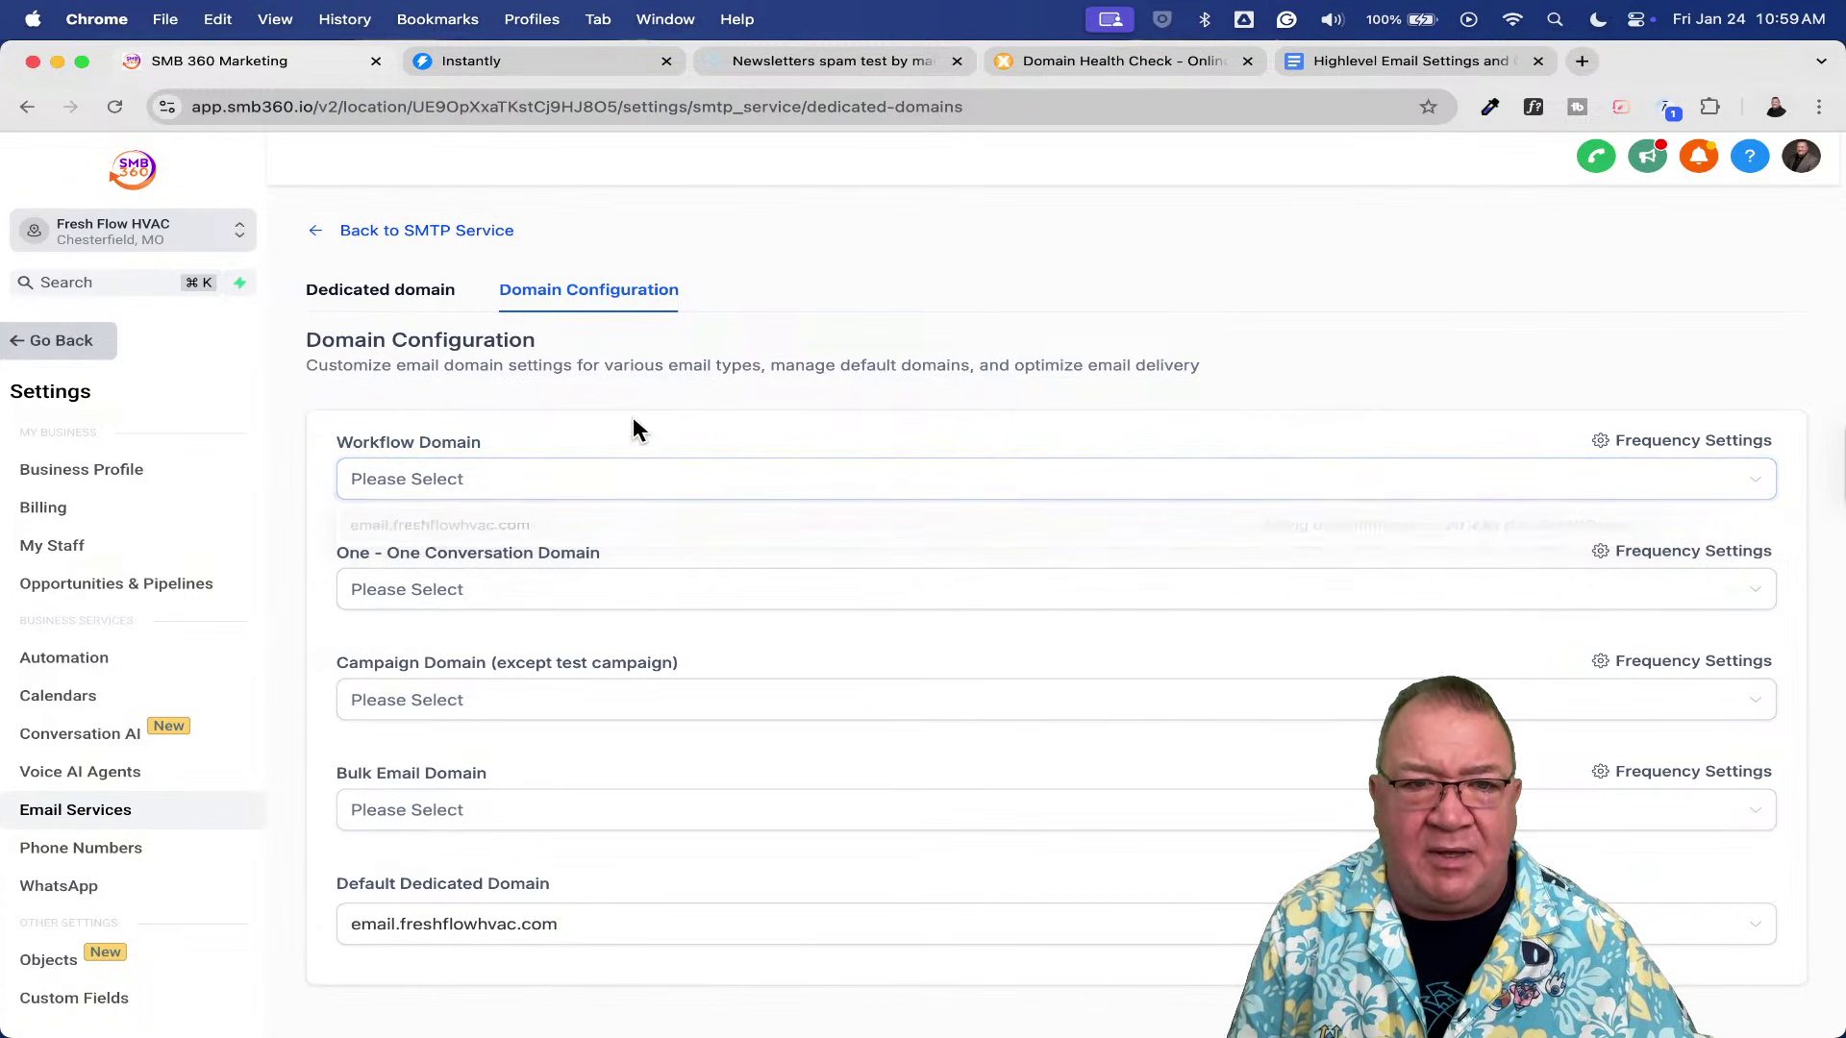
{"action": "left_click", "coordinate": [375, 290]}
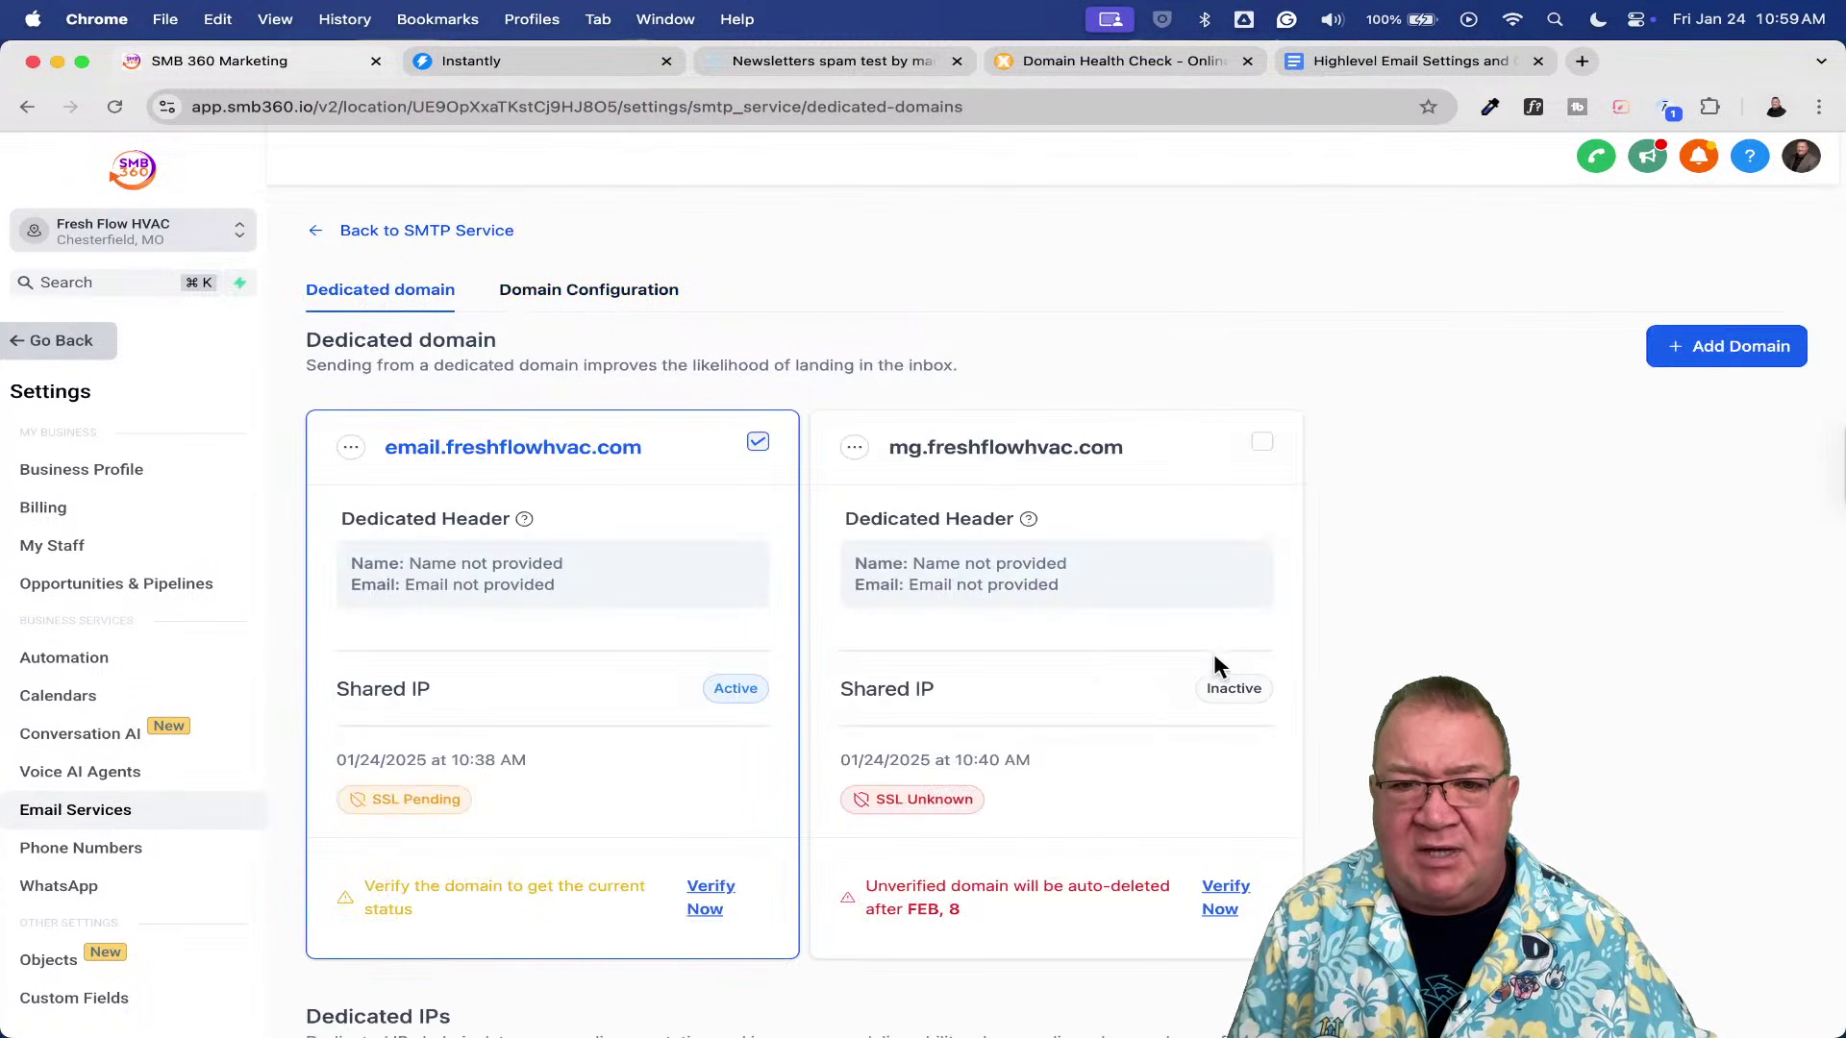
{"action": "left_click", "coordinate": [548, 291]}
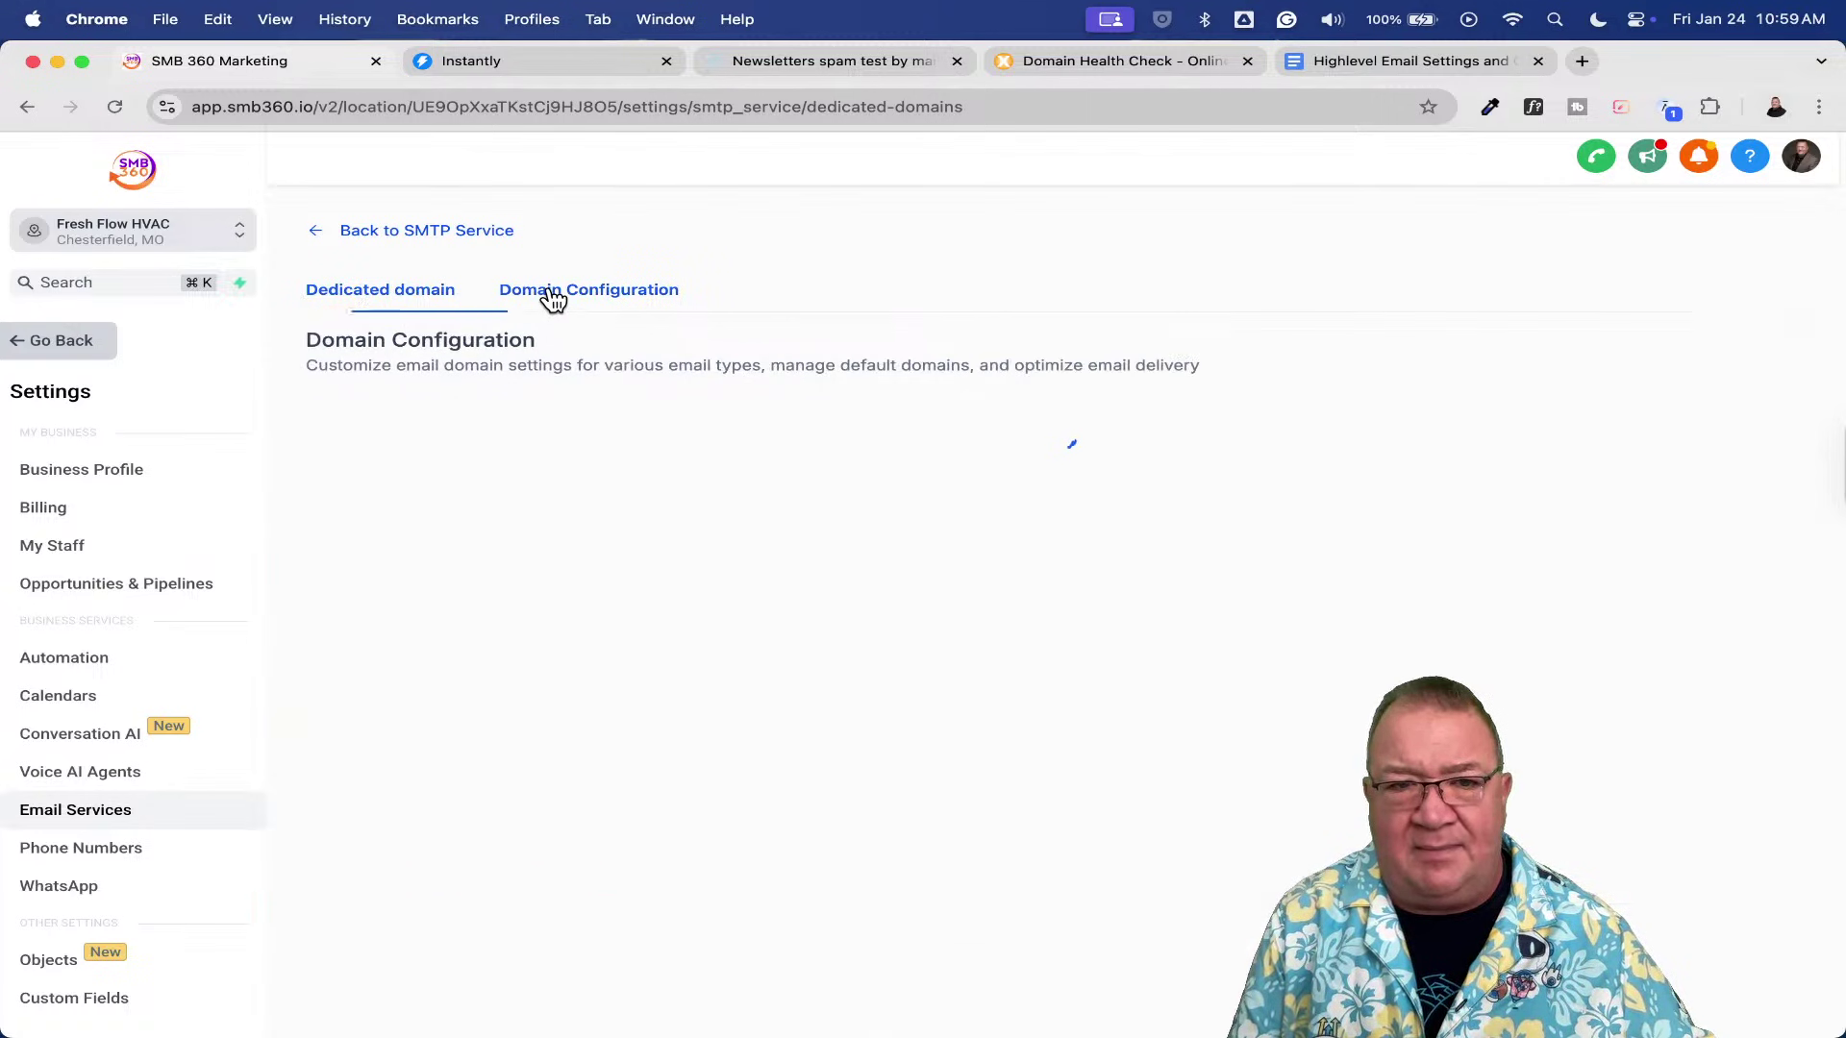
{"action": "left_click", "coordinate": [609, 492]}
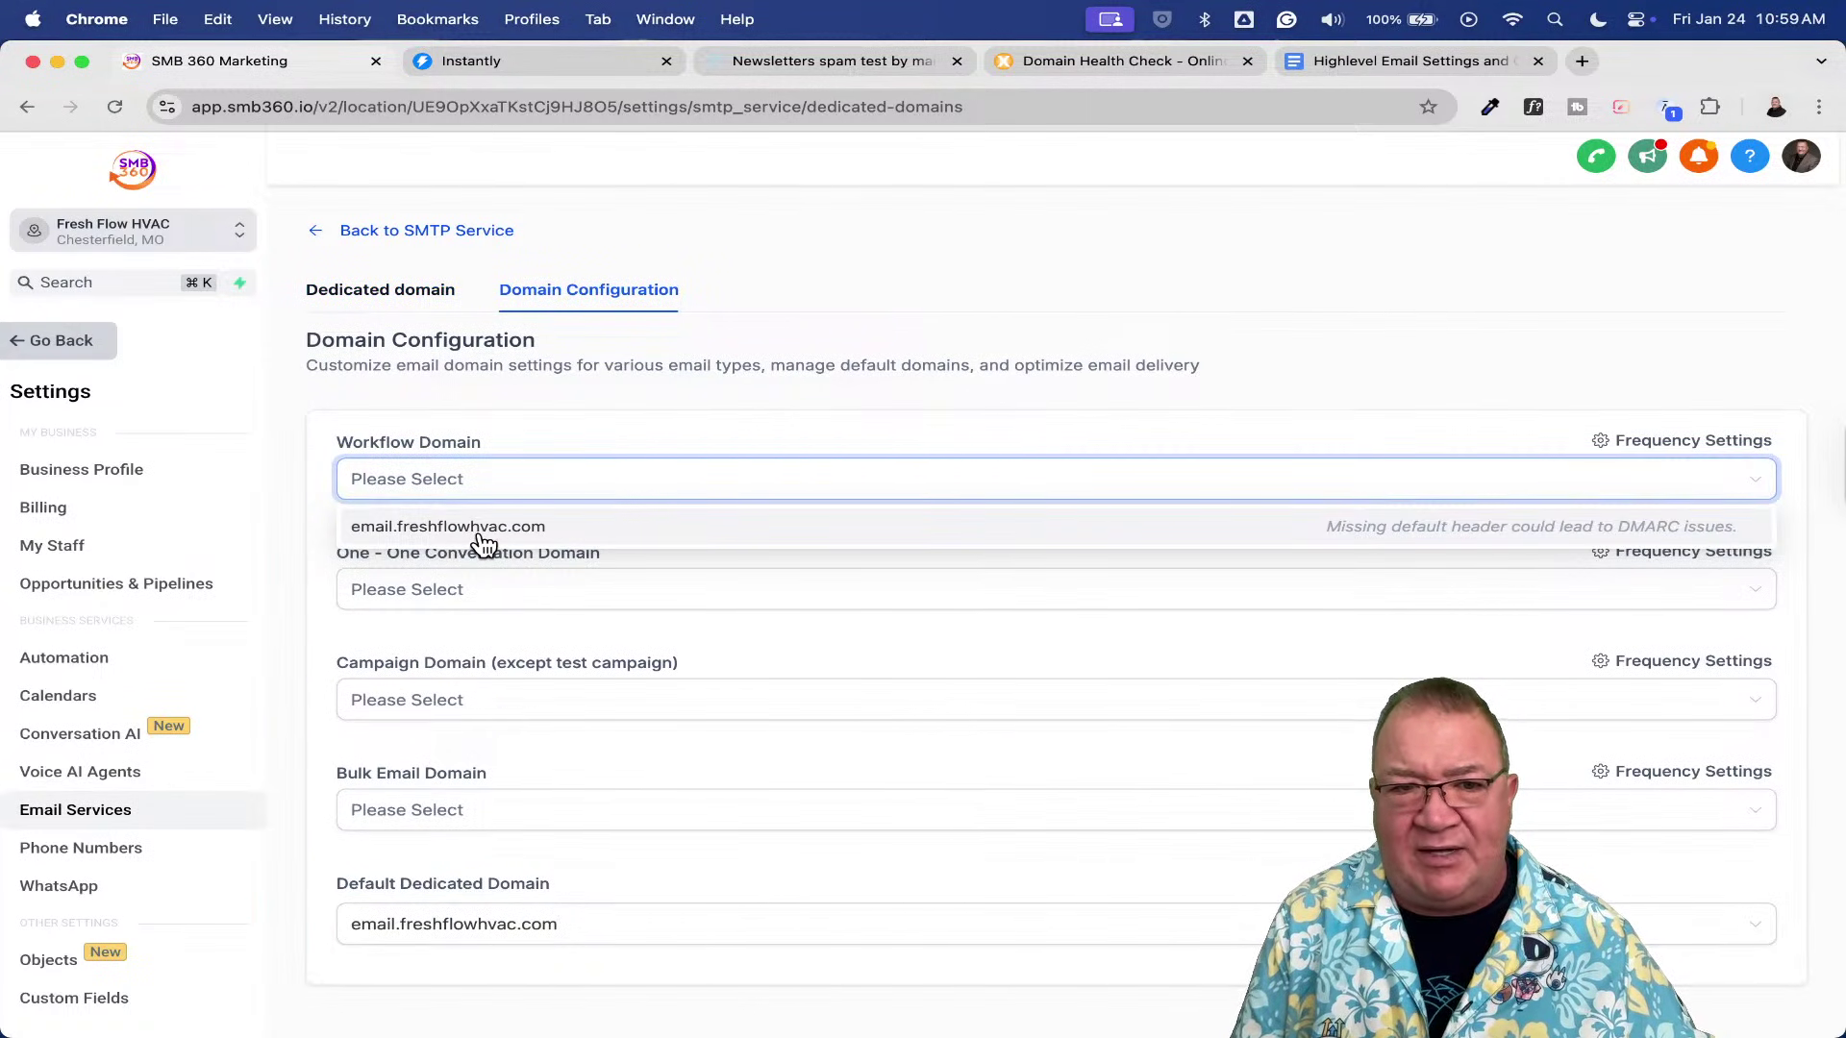
{"action": "left_click", "coordinate": [699, 389]}
{"action": "left_click", "coordinate": [357, 291]}
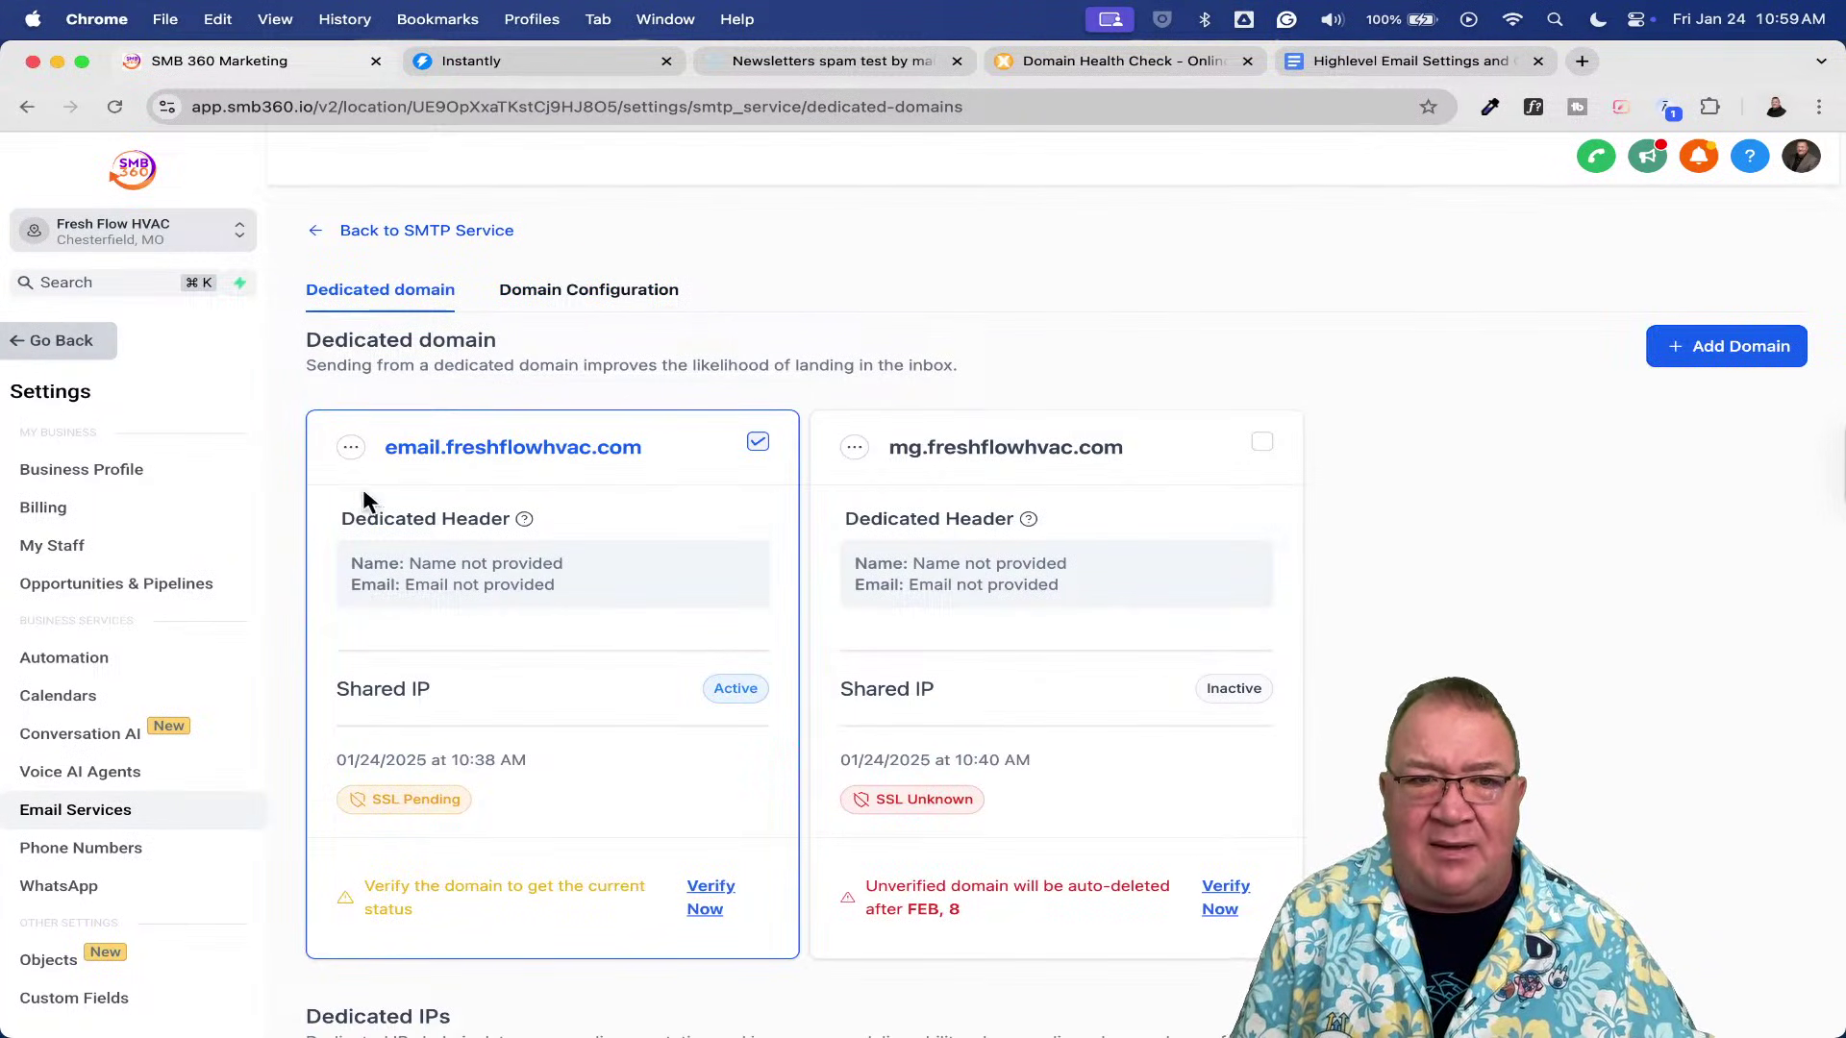
- Re-verify the DNS records of mg.freshflowhvac.com
{"action": "left_click", "coordinate": [1217, 897]}
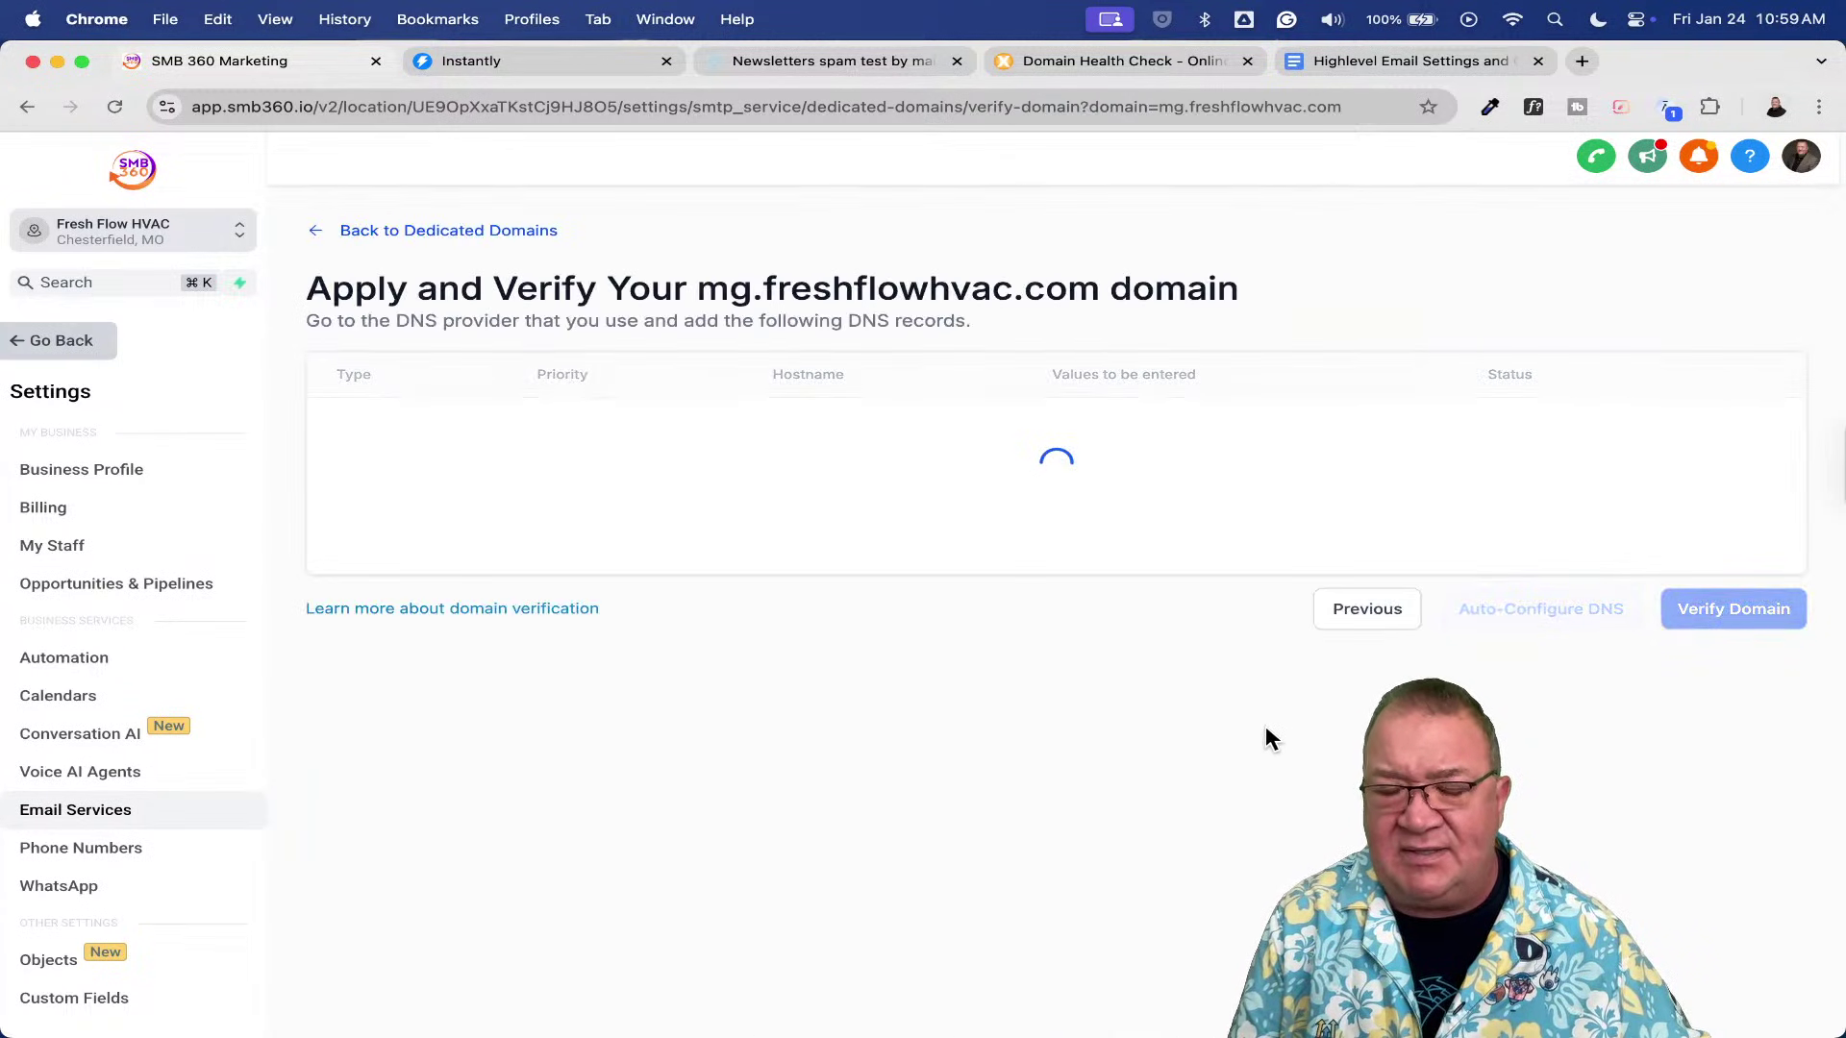
{"action": "scroll", "coordinate": [1580, 688], "scroll_direction": "down", "scroll_amount": 1}
{"action": "scroll", "coordinate": [1580, 688], "scroll_direction": "down", "scroll_amount": 2}
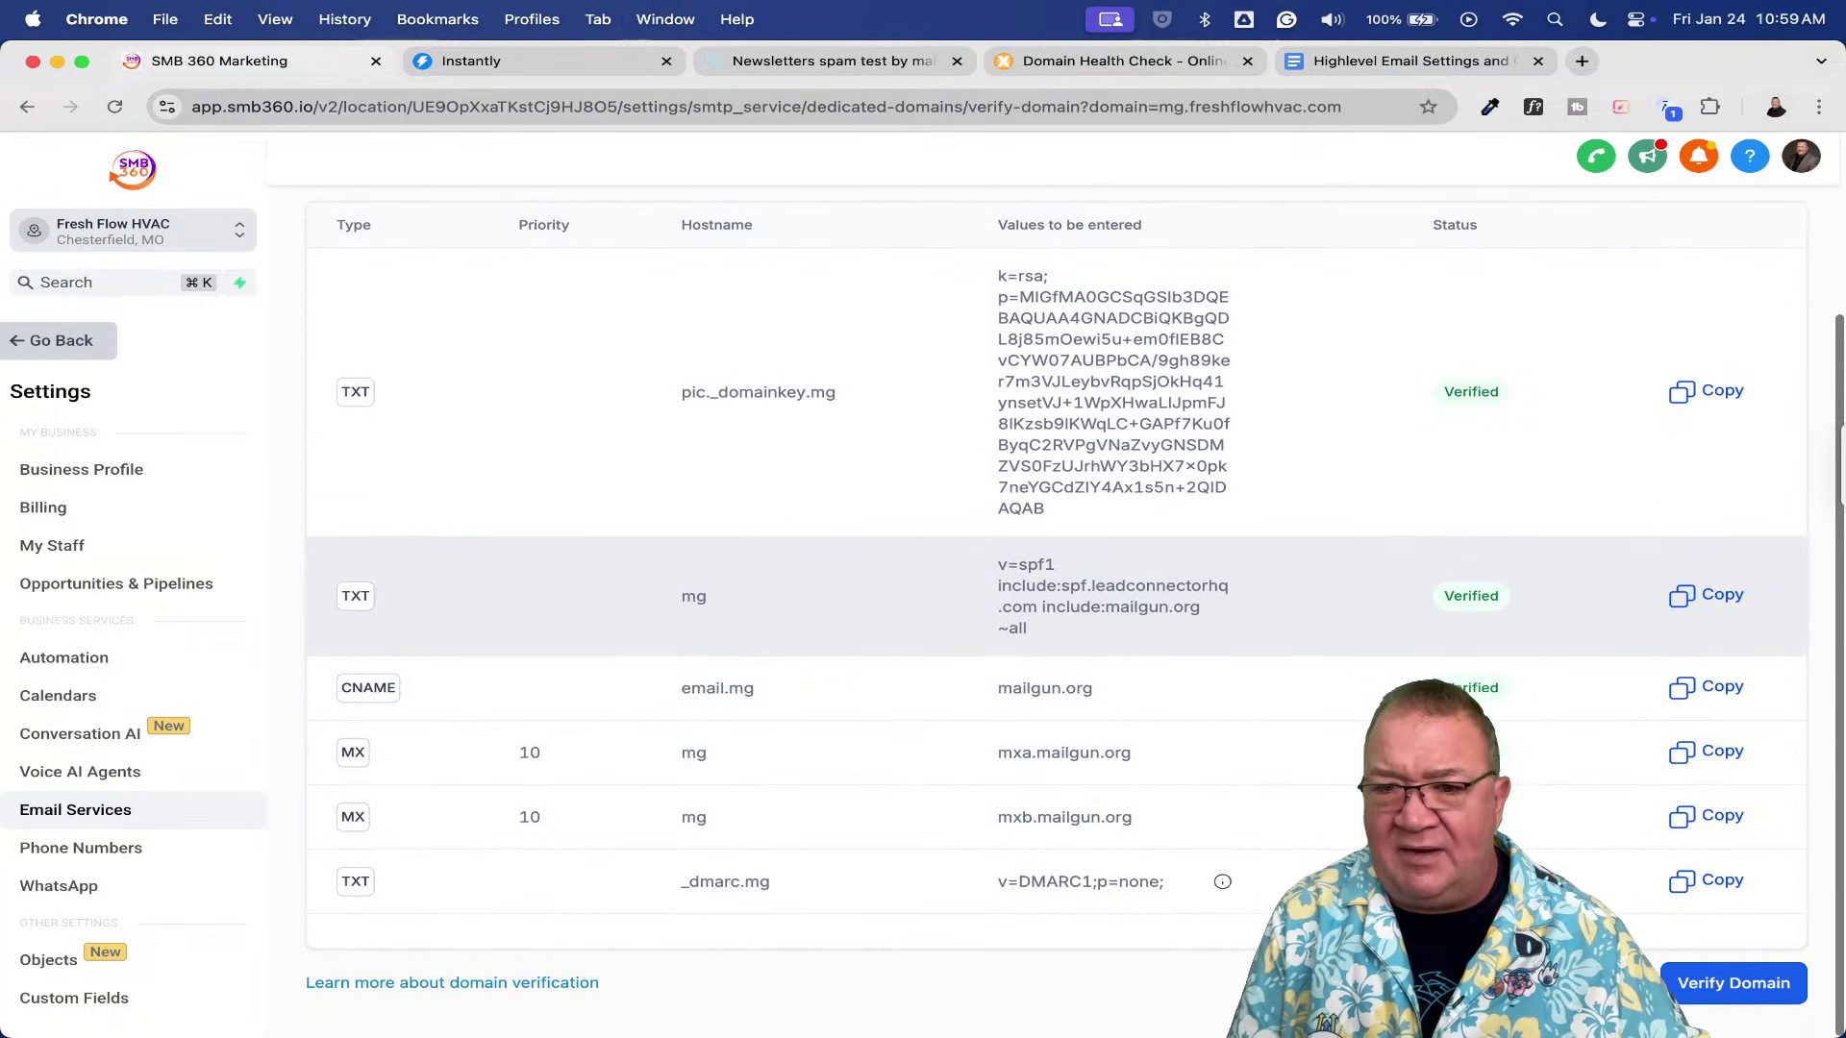
{"action": "left_click", "coordinate": [1693, 983]}
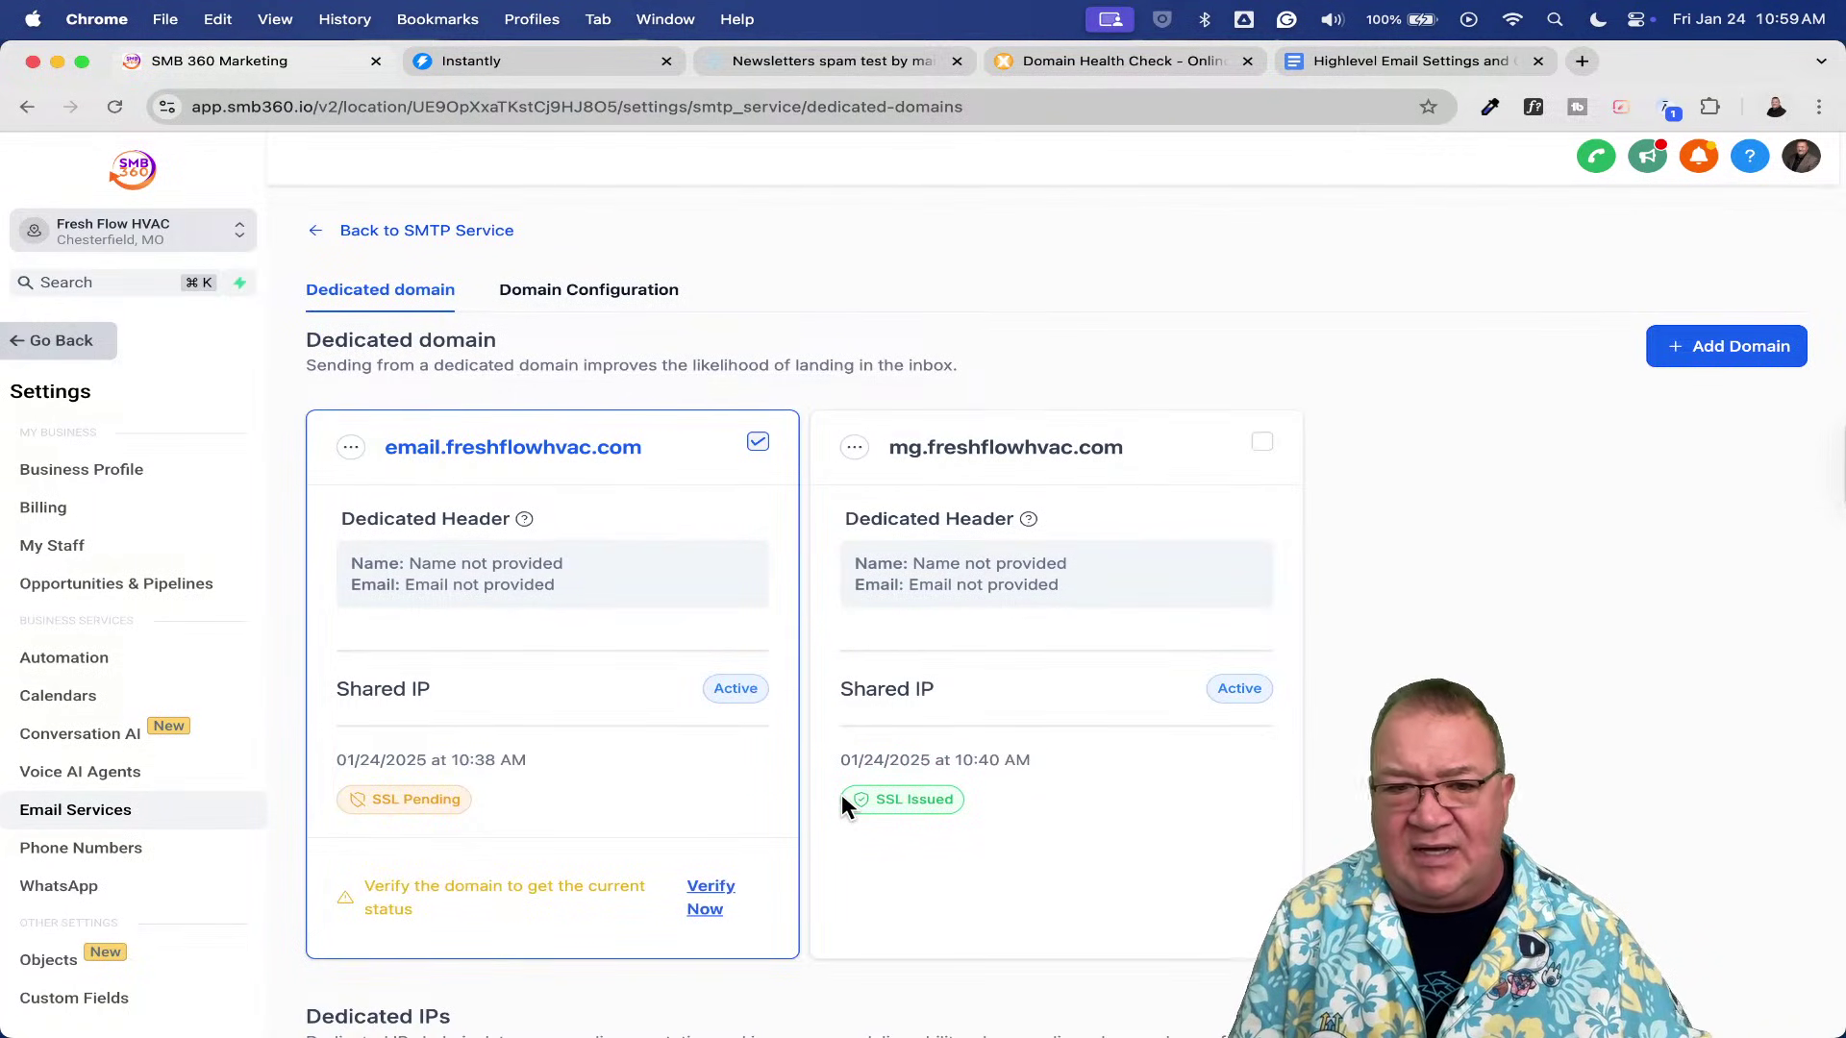
- Re-verify the DNS records of email.freshflowhvac.com so it shows SSL Issued
{"action": "left_click", "coordinate": [707, 894]}
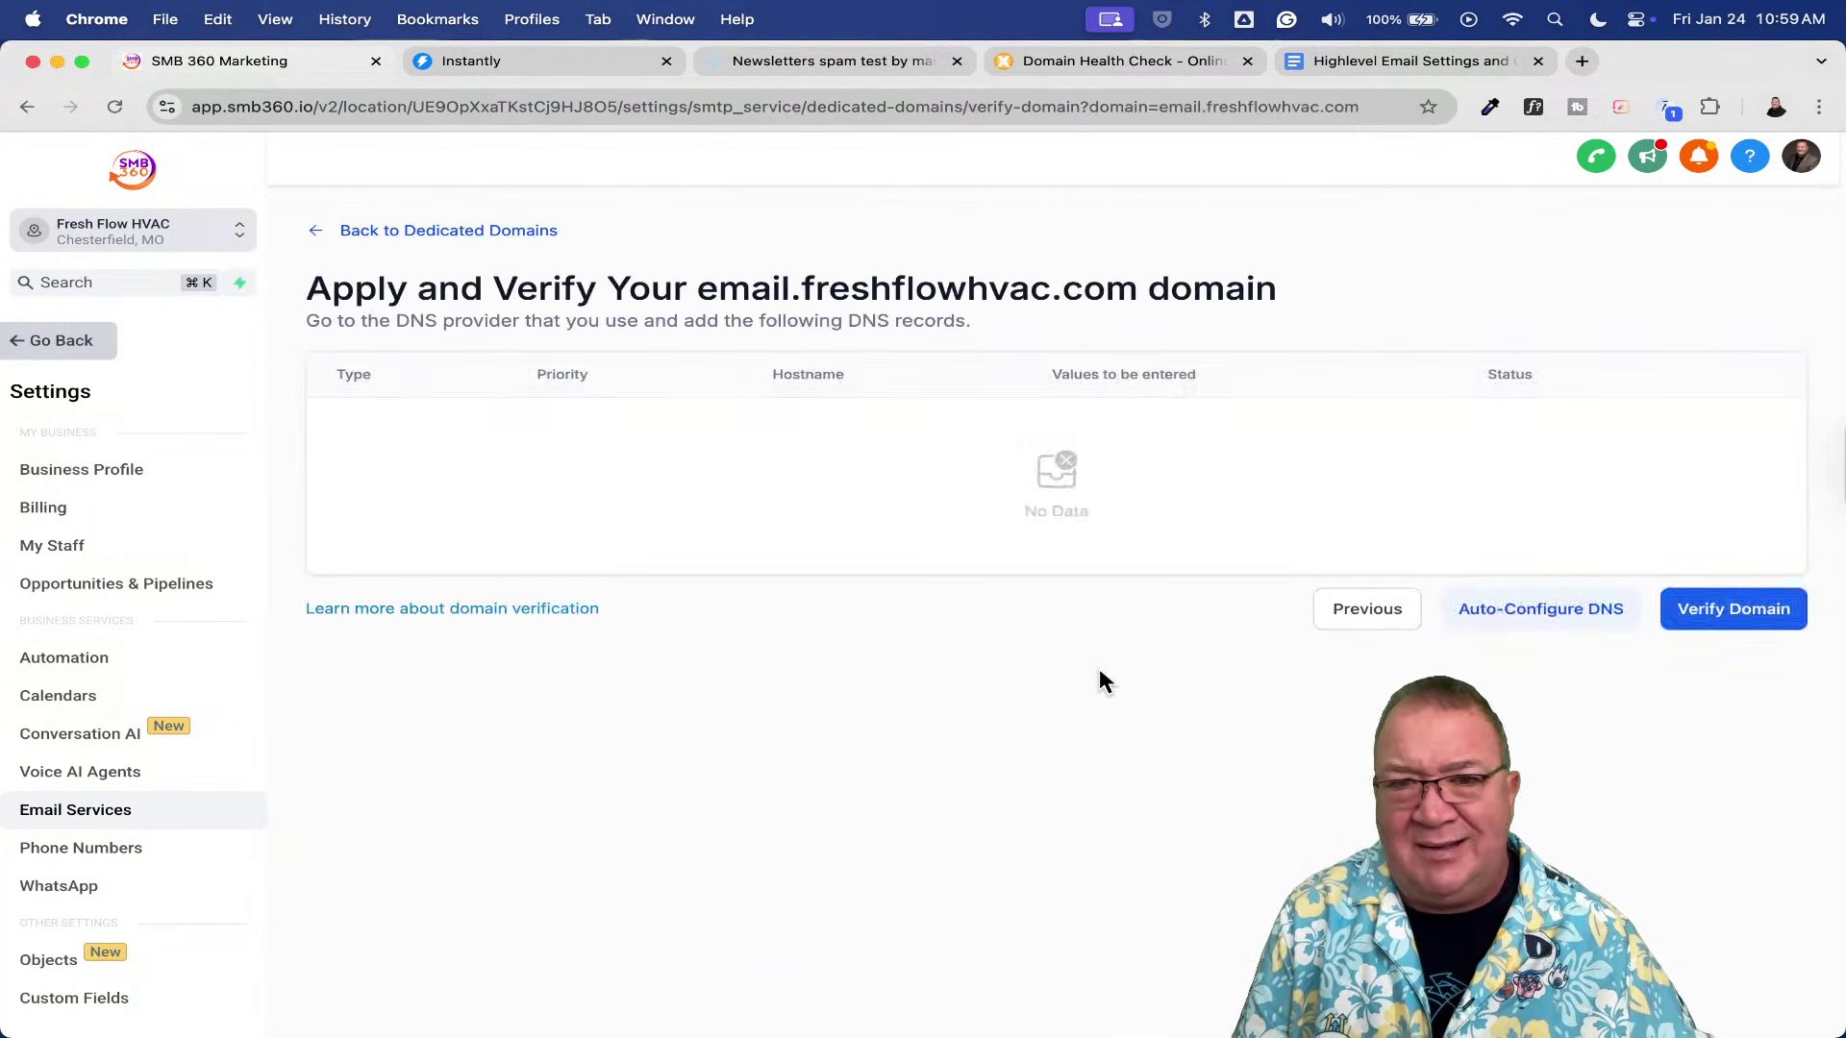
{"action": "scroll", "coordinate": [1738, 721], "scroll_direction": "down", "scroll_amount": 2}
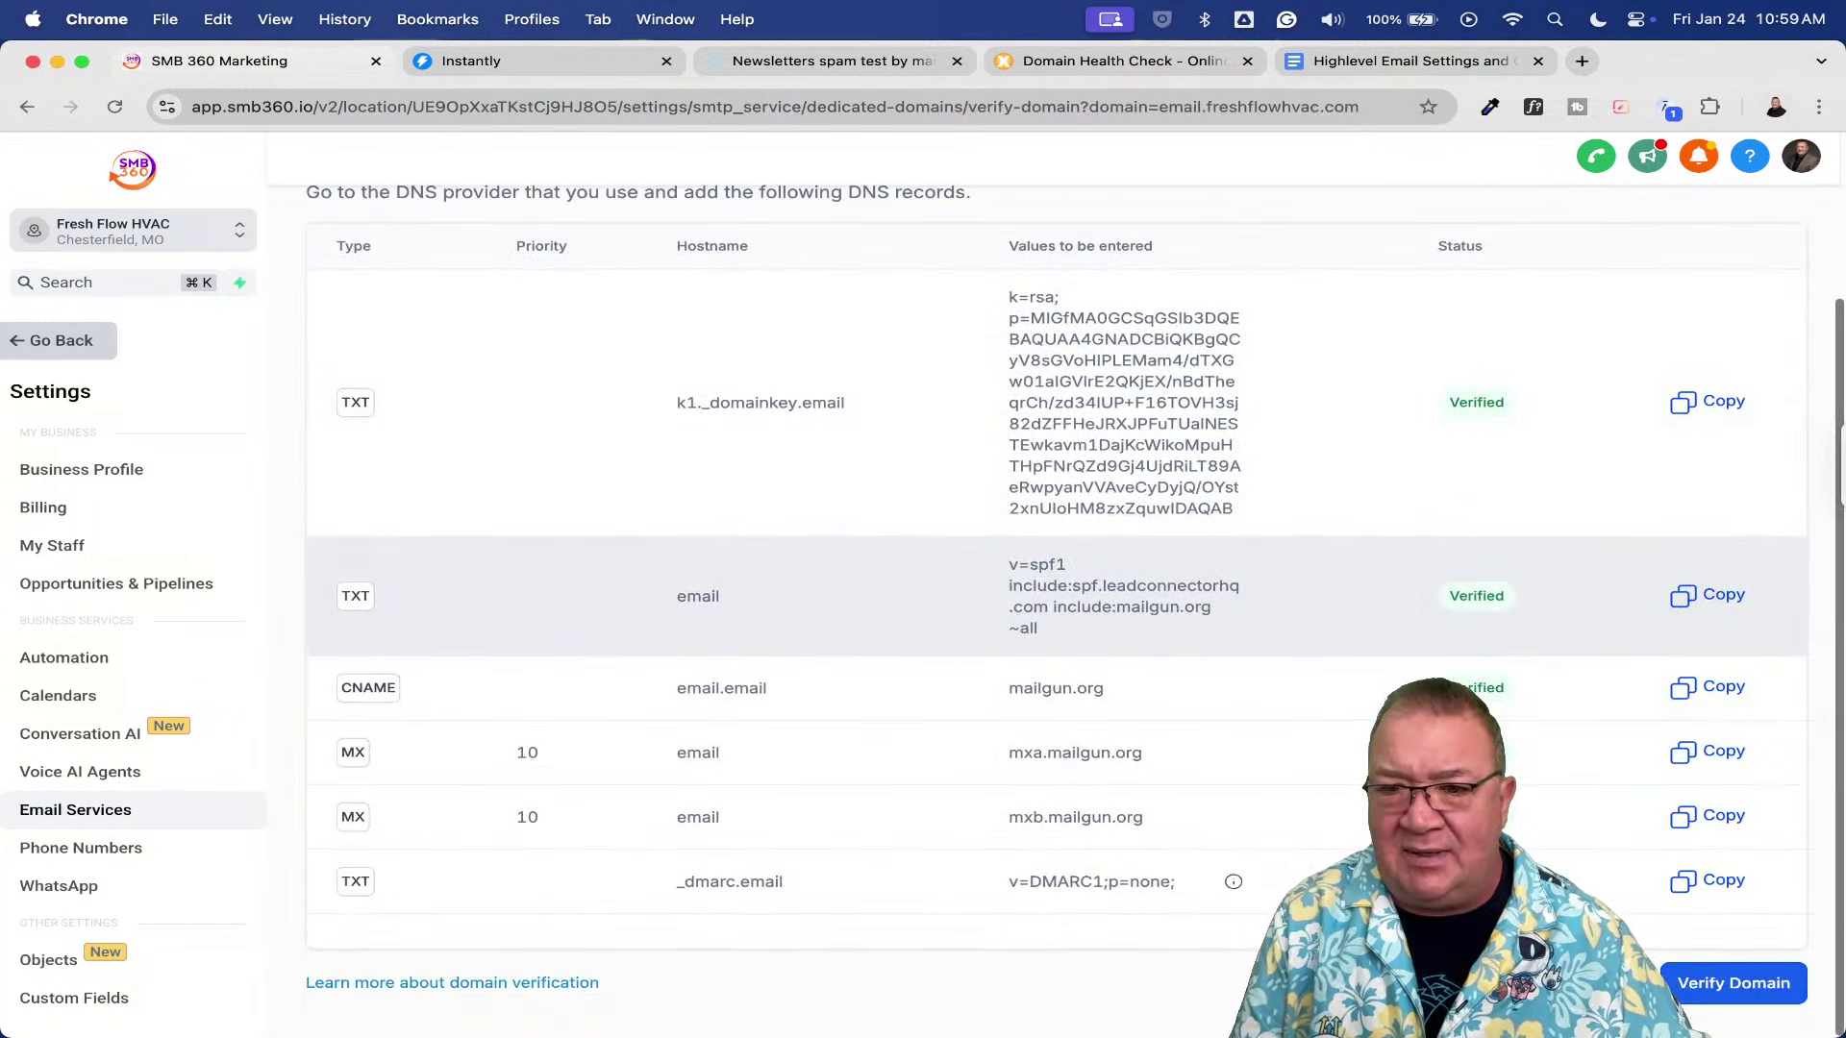
{"action": "left_click", "coordinate": [1729, 979]}
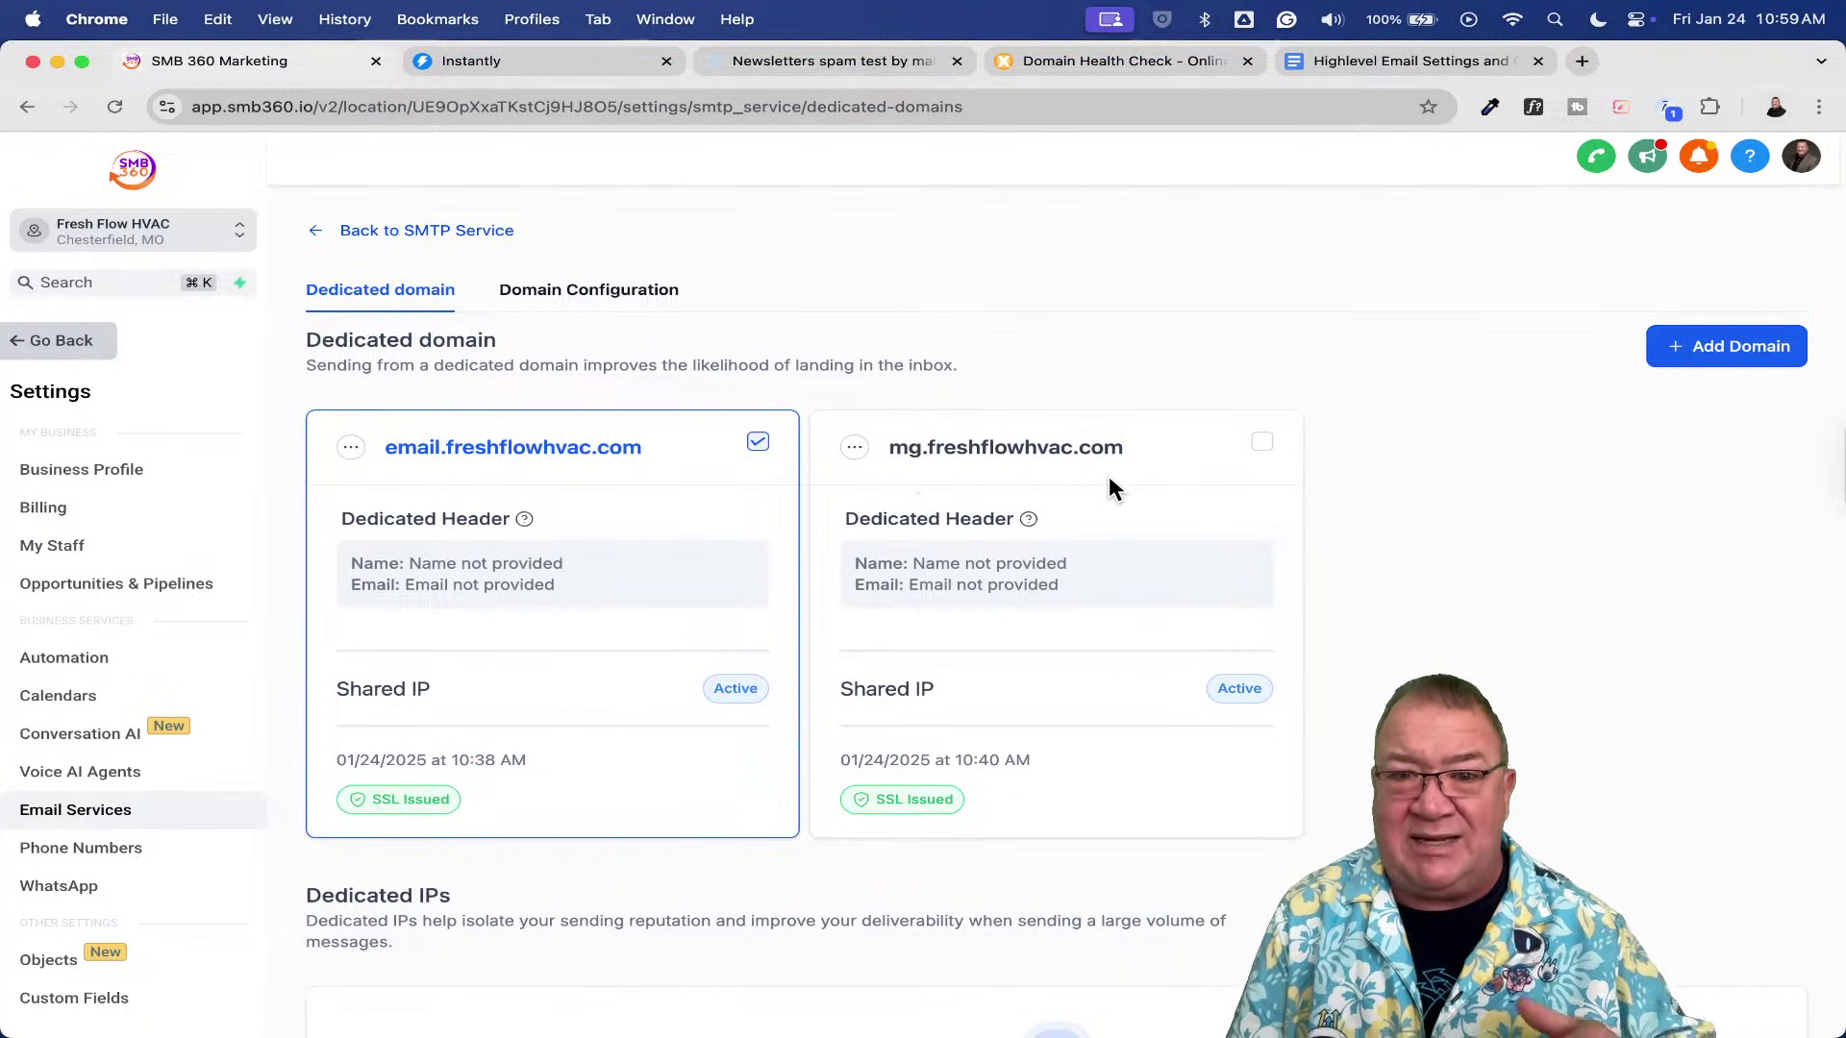
- Set the Workflow Domain to mg.freshflowhvac.com on the Domain Configuration tab
{"action": "left_click", "coordinate": [580, 292]}
{"action": "left_click", "coordinate": [576, 485]}
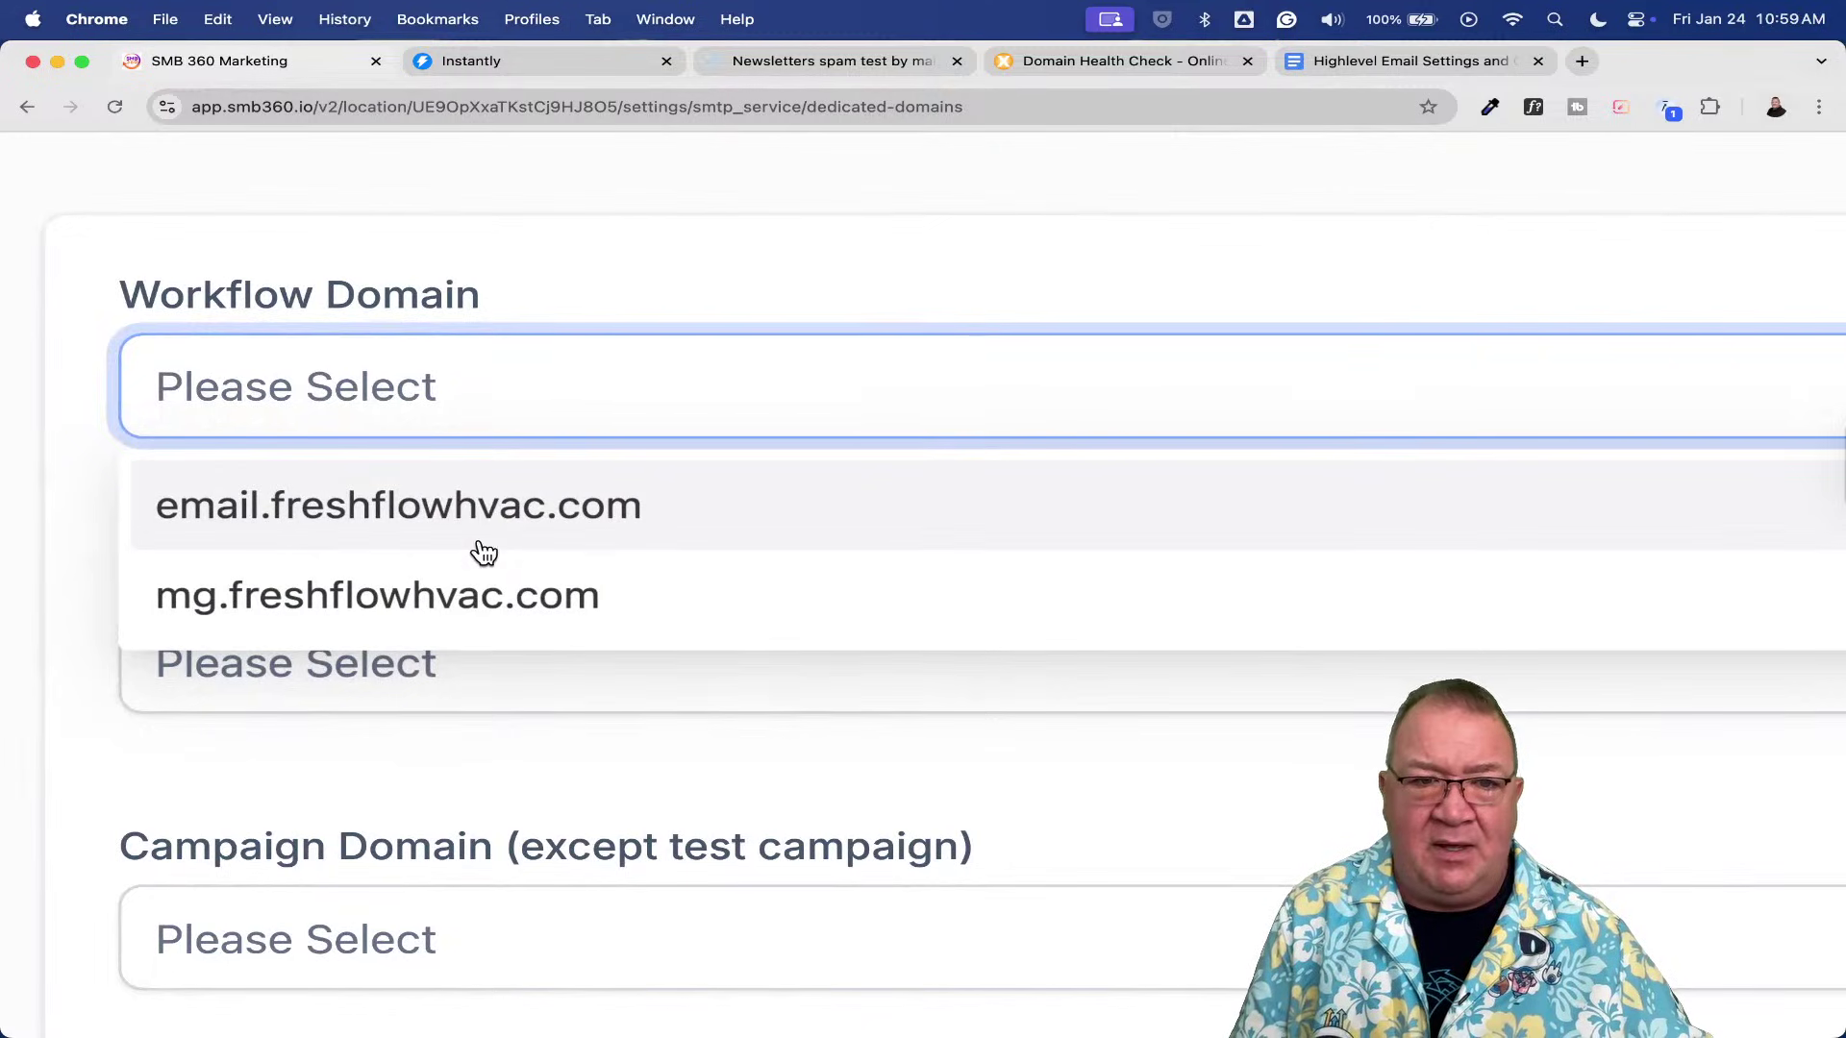
{"action": "left_click", "coordinate": [390, 610]}
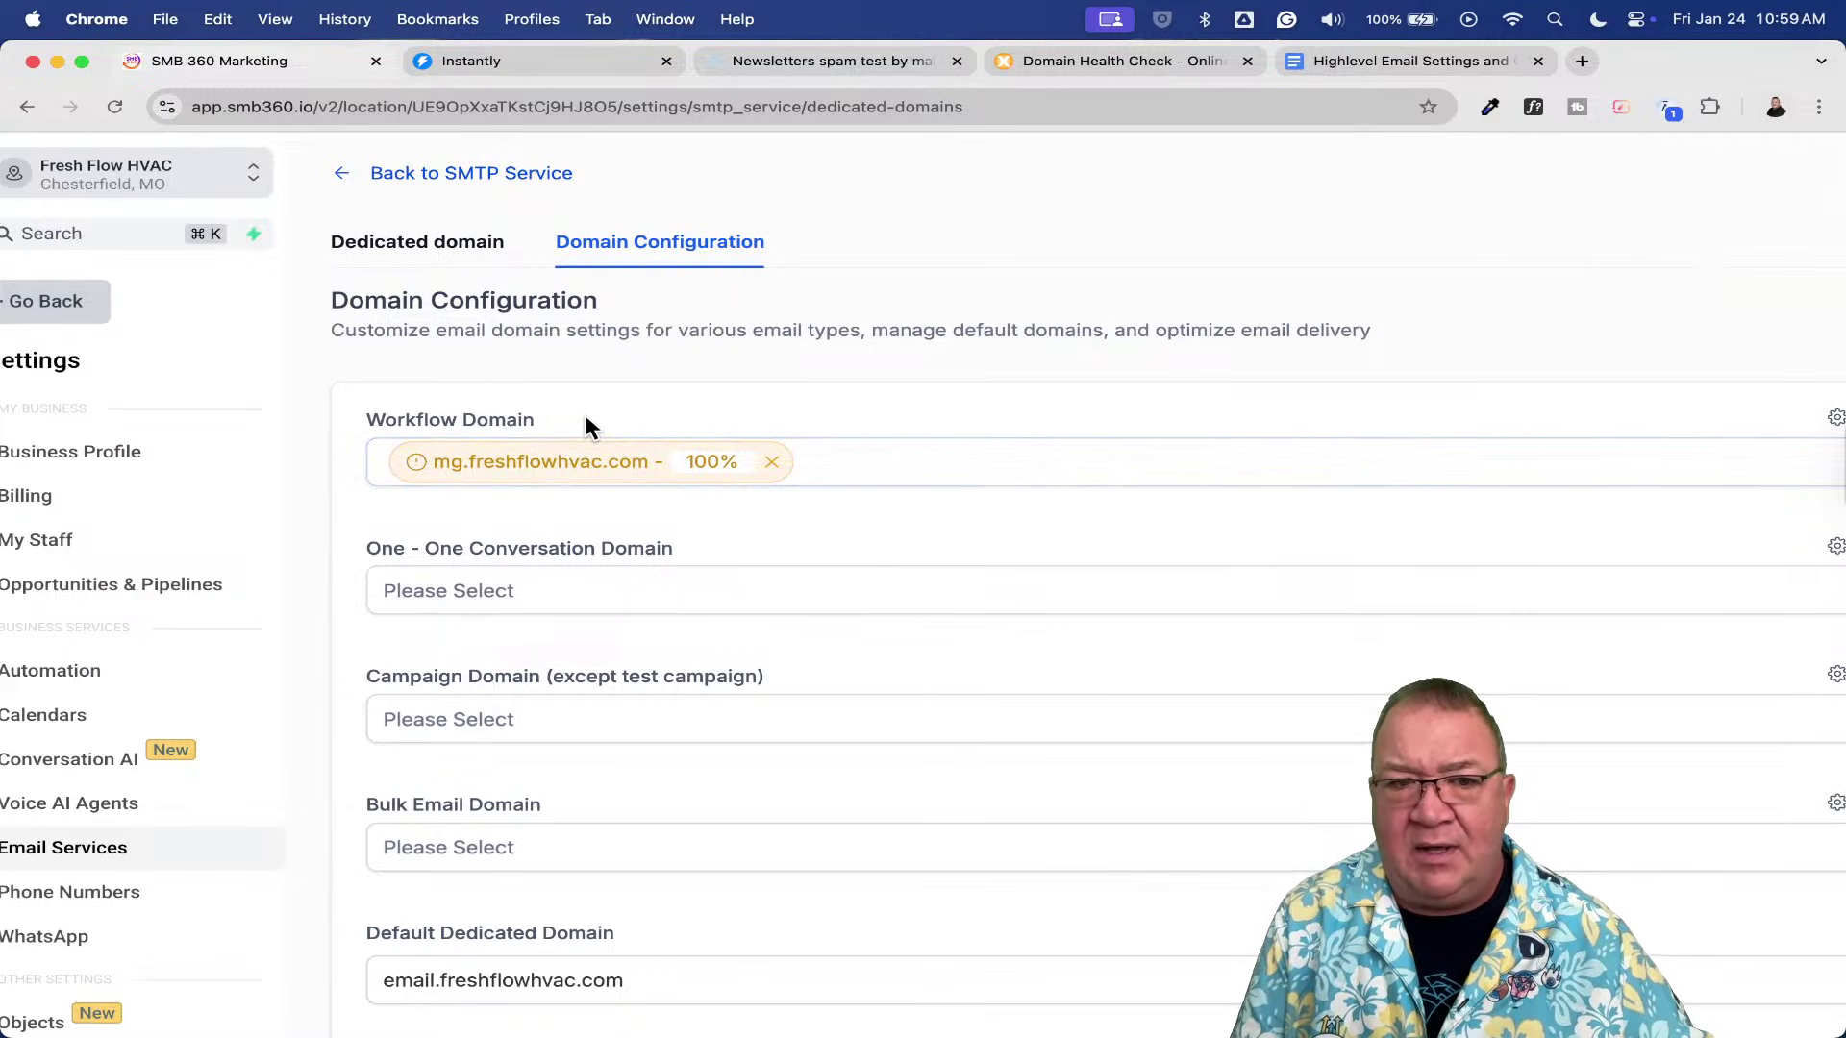
- Remove mg.freshflowhvac.com from the Workflow Domain, leaving it empty
{"action": "left_click", "coordinate": [579, 479]}
{"action": "scroll", "coordinate": [578, 479], "scroll_direction": "down", "scroll_amount": 3}
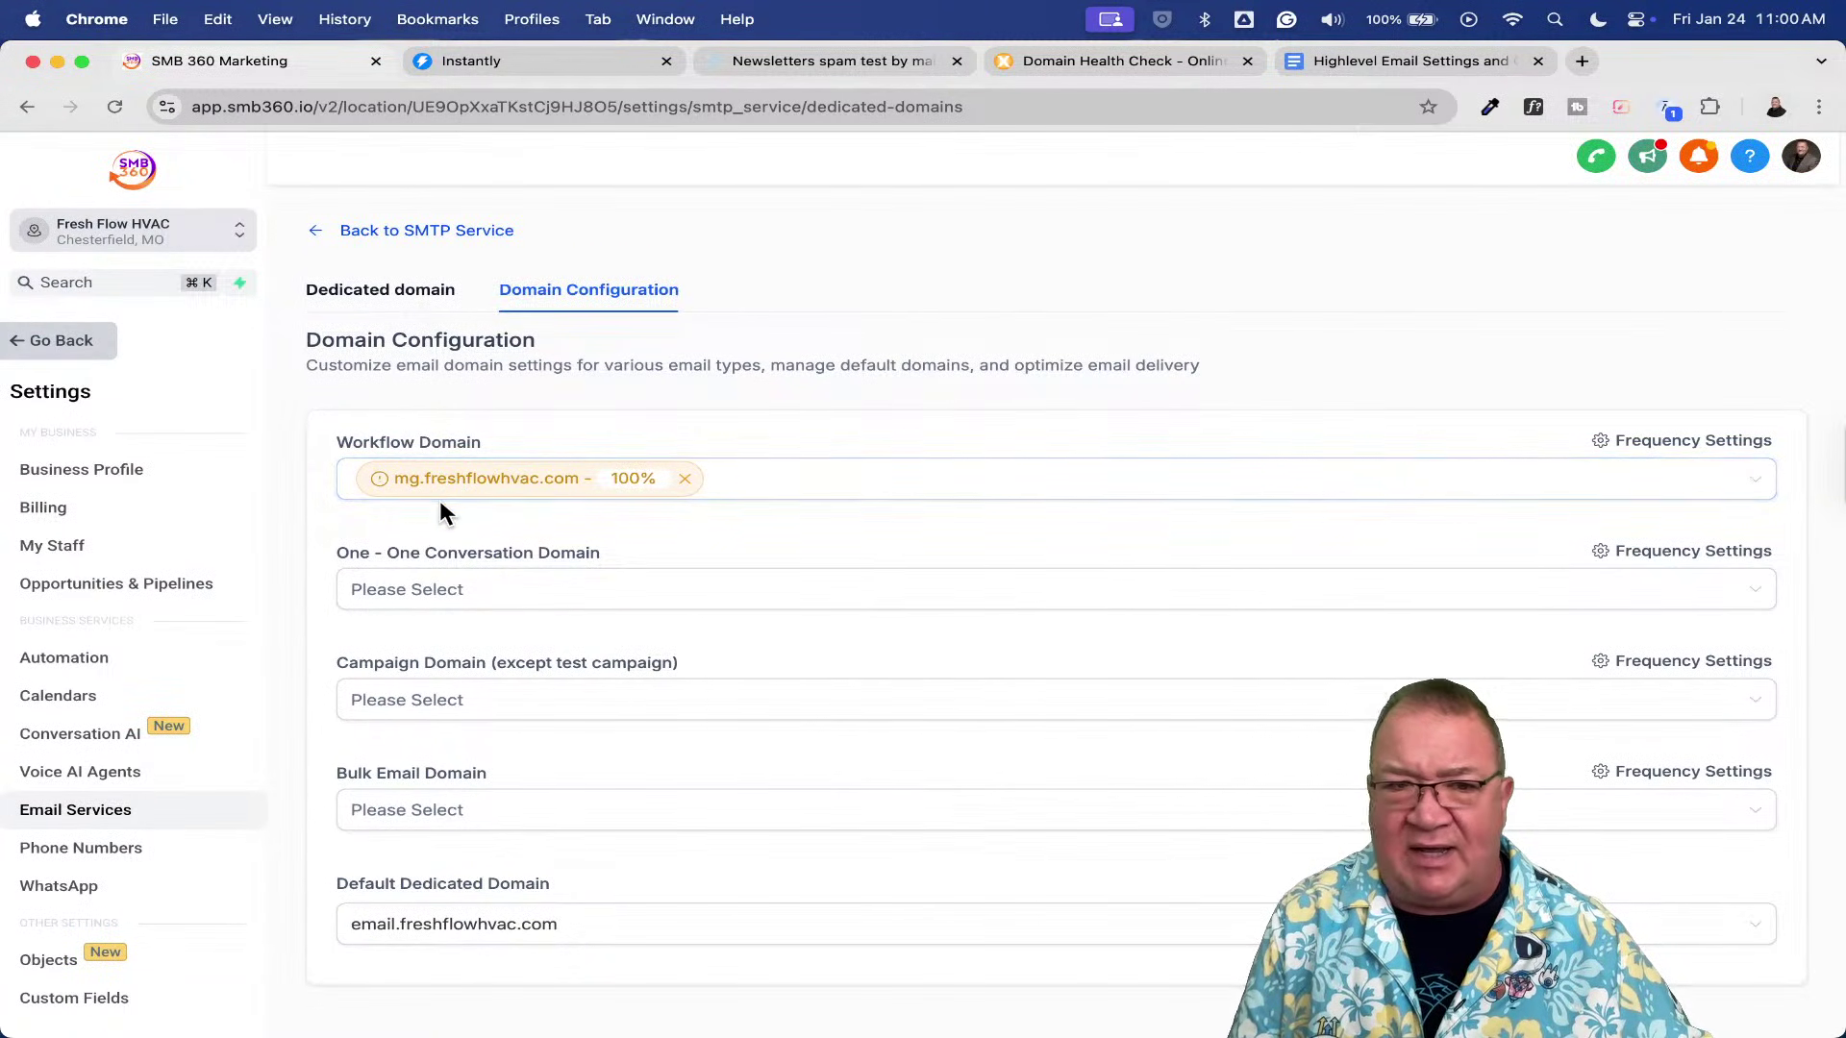
{"action": "scroll", "coordinate": [440, 500], "scroll_direction": "up", "scroll_amount": 5}
{"action": "left_click", "coordinate": [284, 443]}
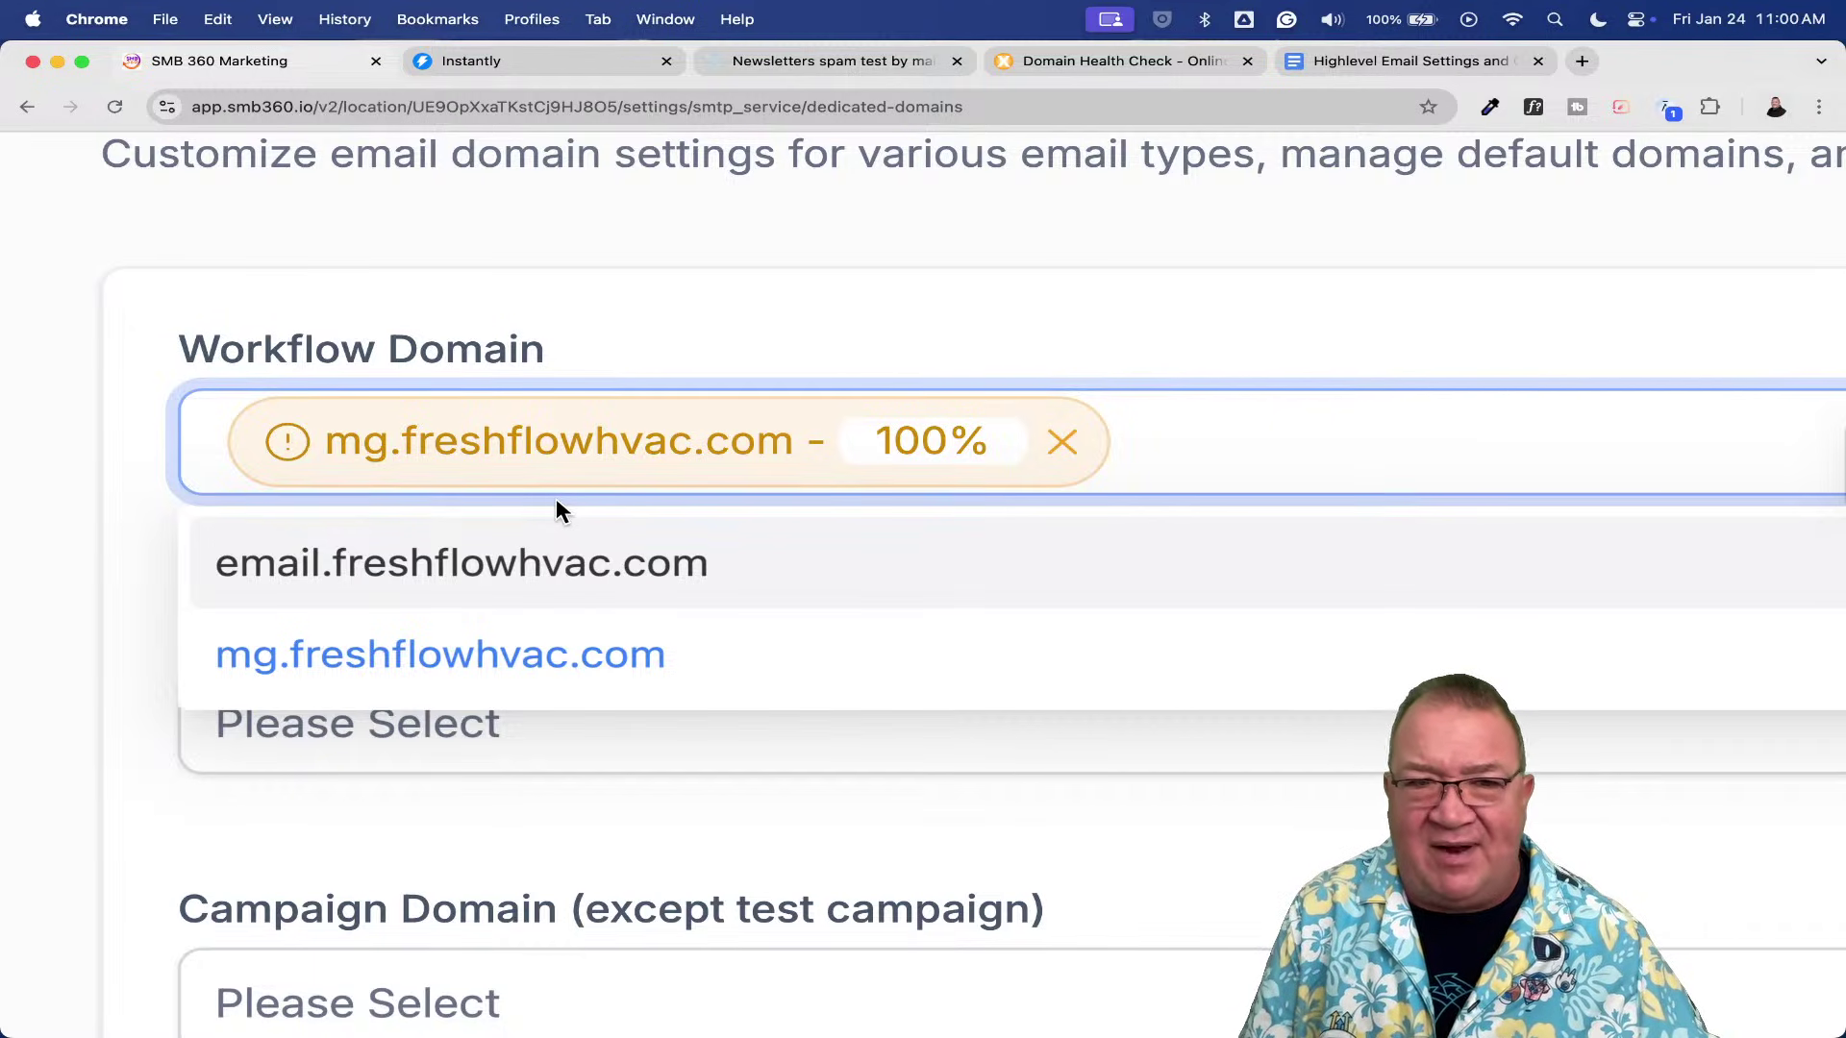
{"action": "scroll", "coordinate": [556, 500], "scroll_direction": "down", "scroll_amount": 5}
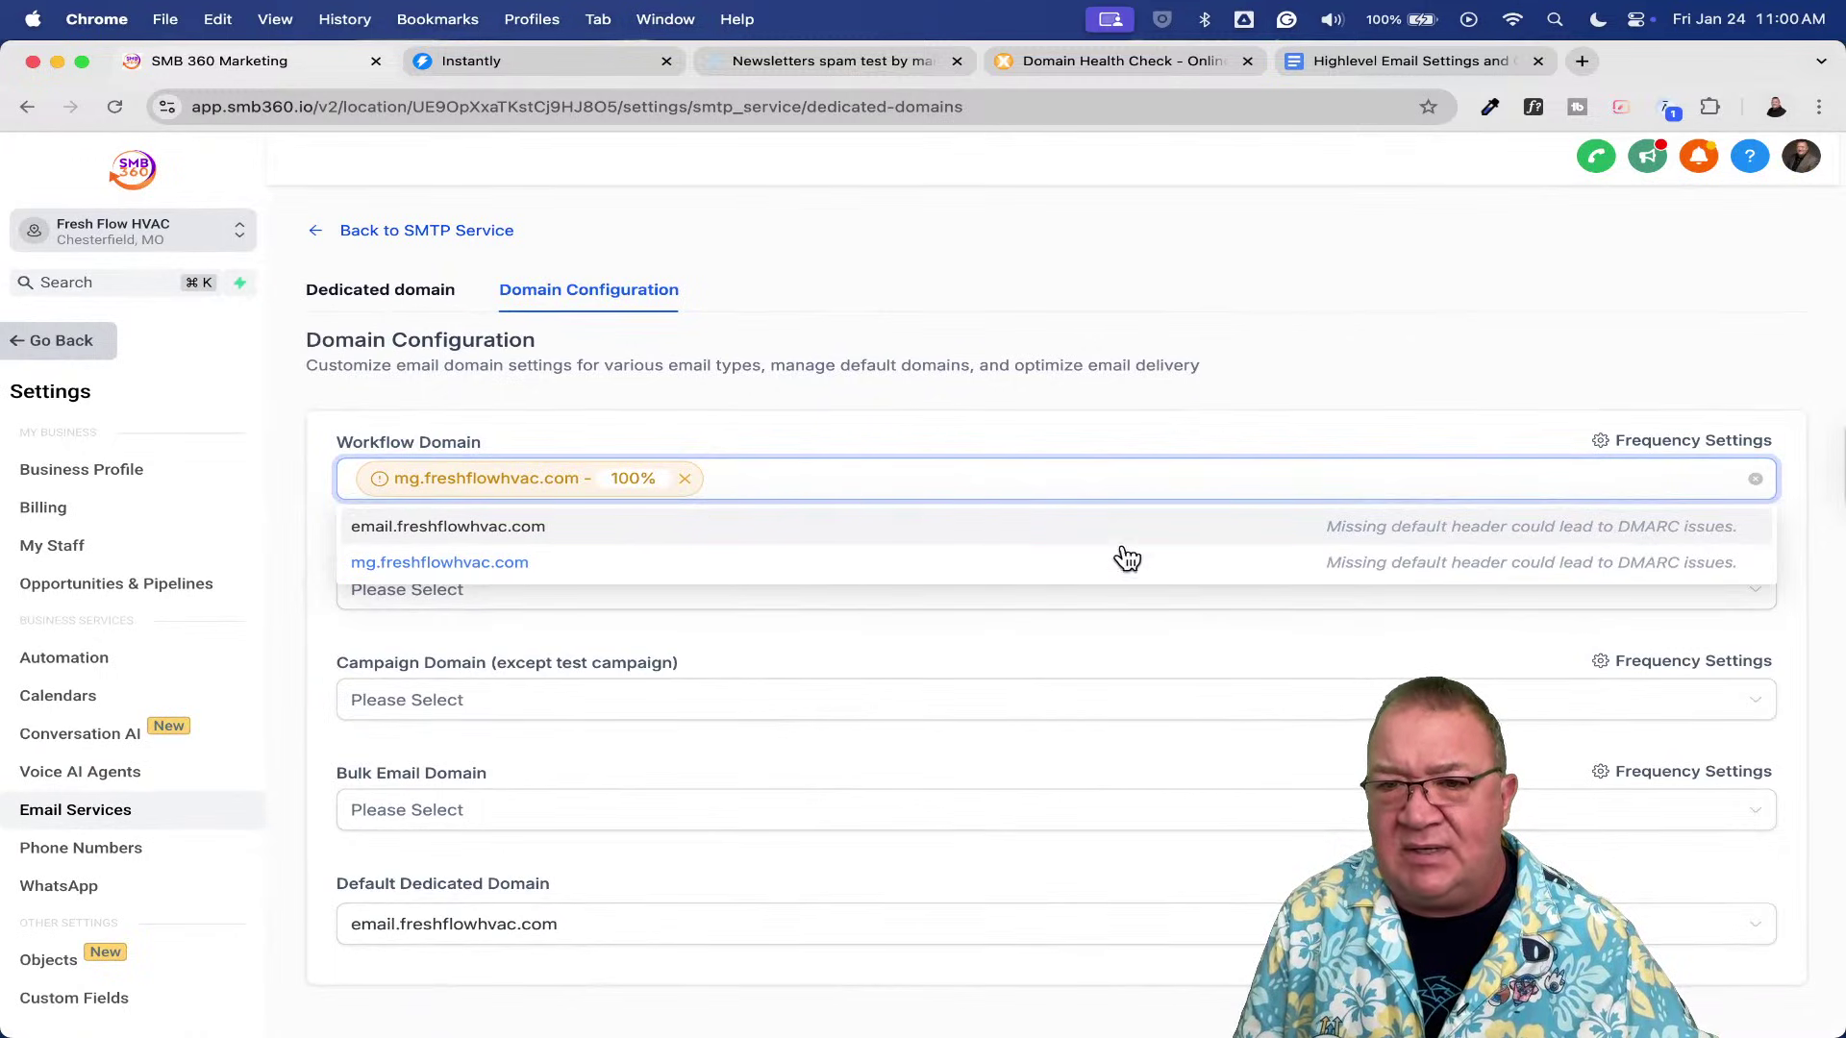
{"action": "scroll", "coordinate": [1471, 553], "scroll_direction": "up", "scroll_amount": 5}
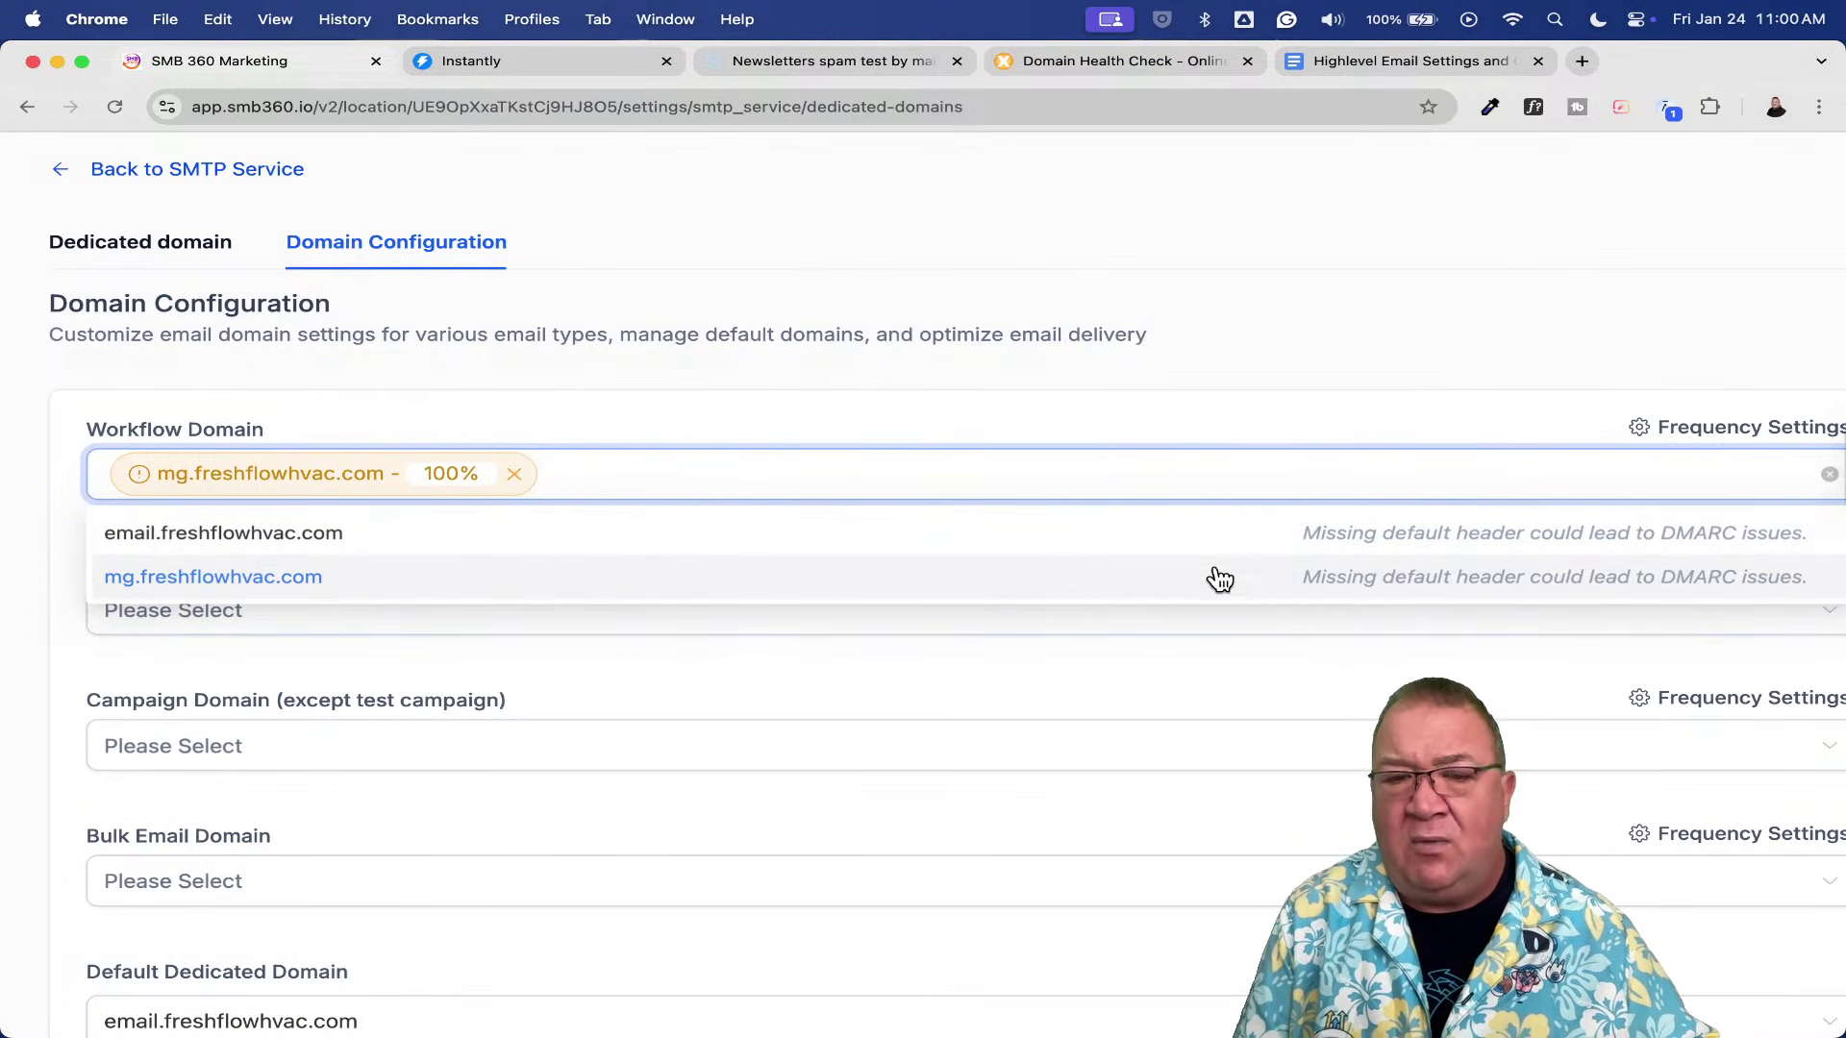
{"action": "left_click", "coordinate": [745, 388]}
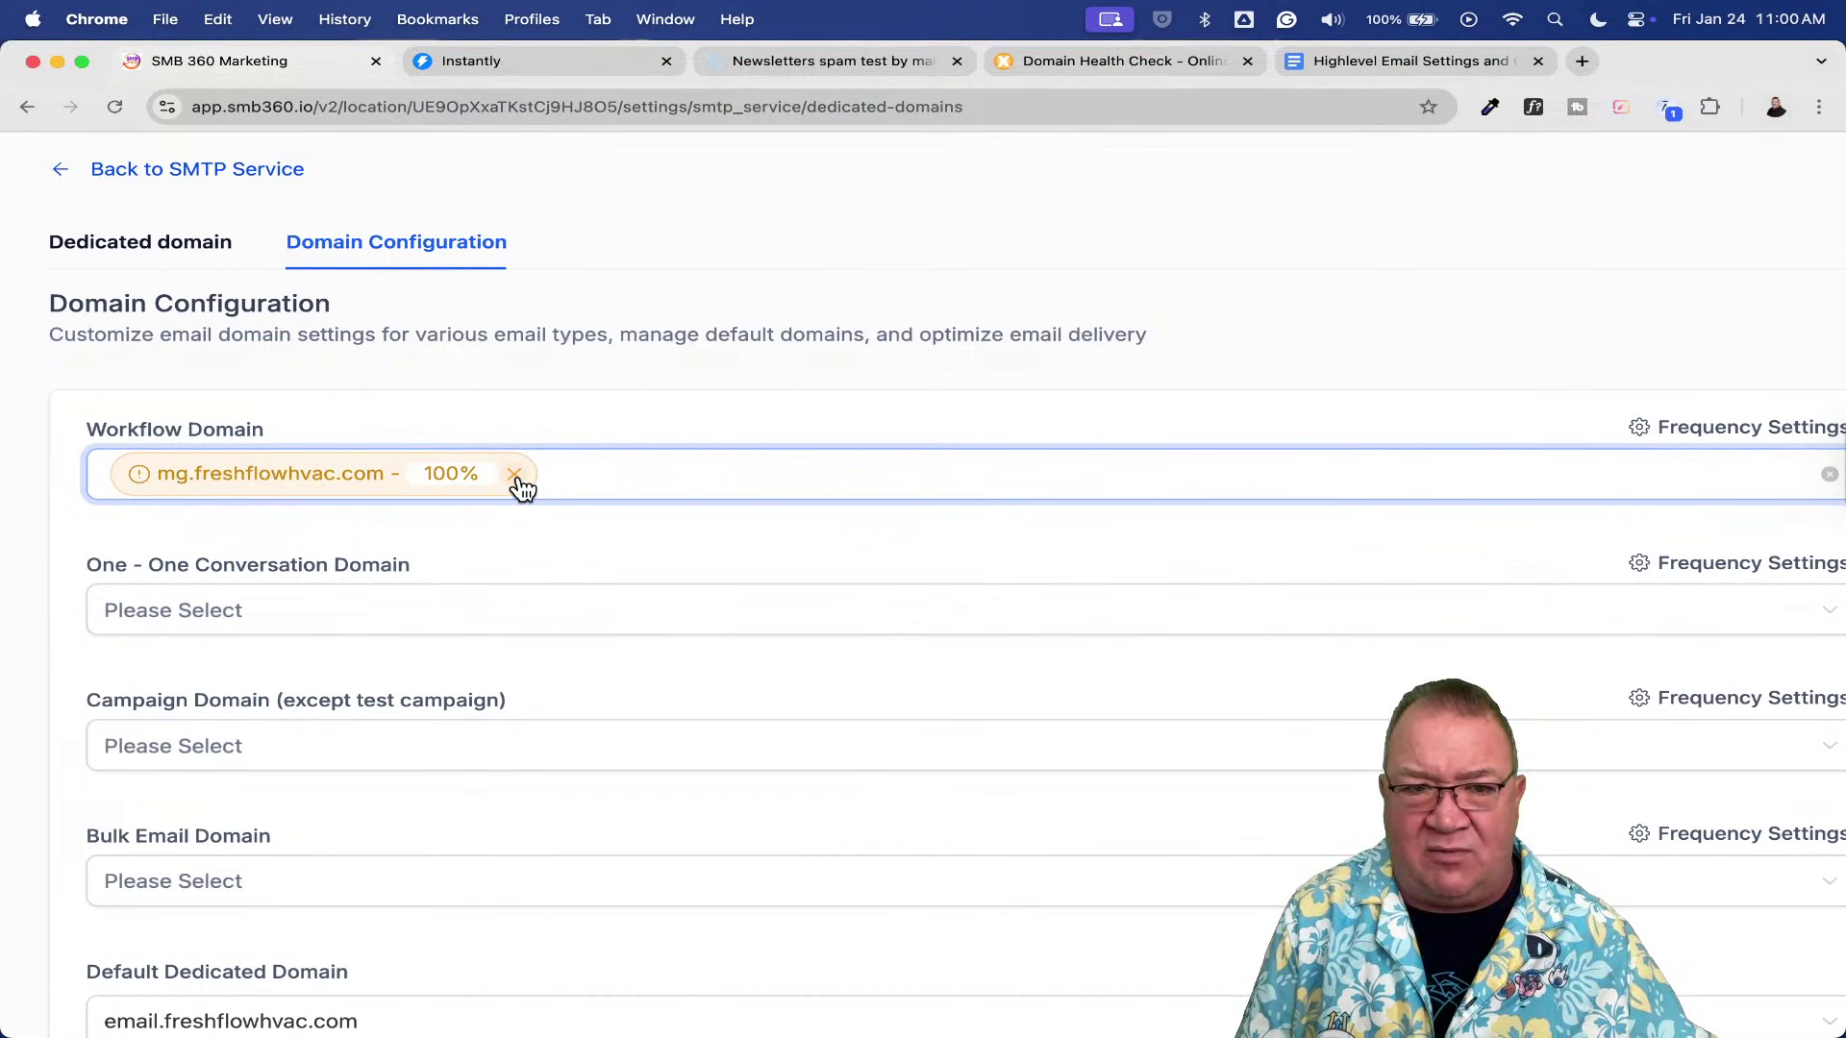
{"action": "left_click", "coordinate": [515, 474]}
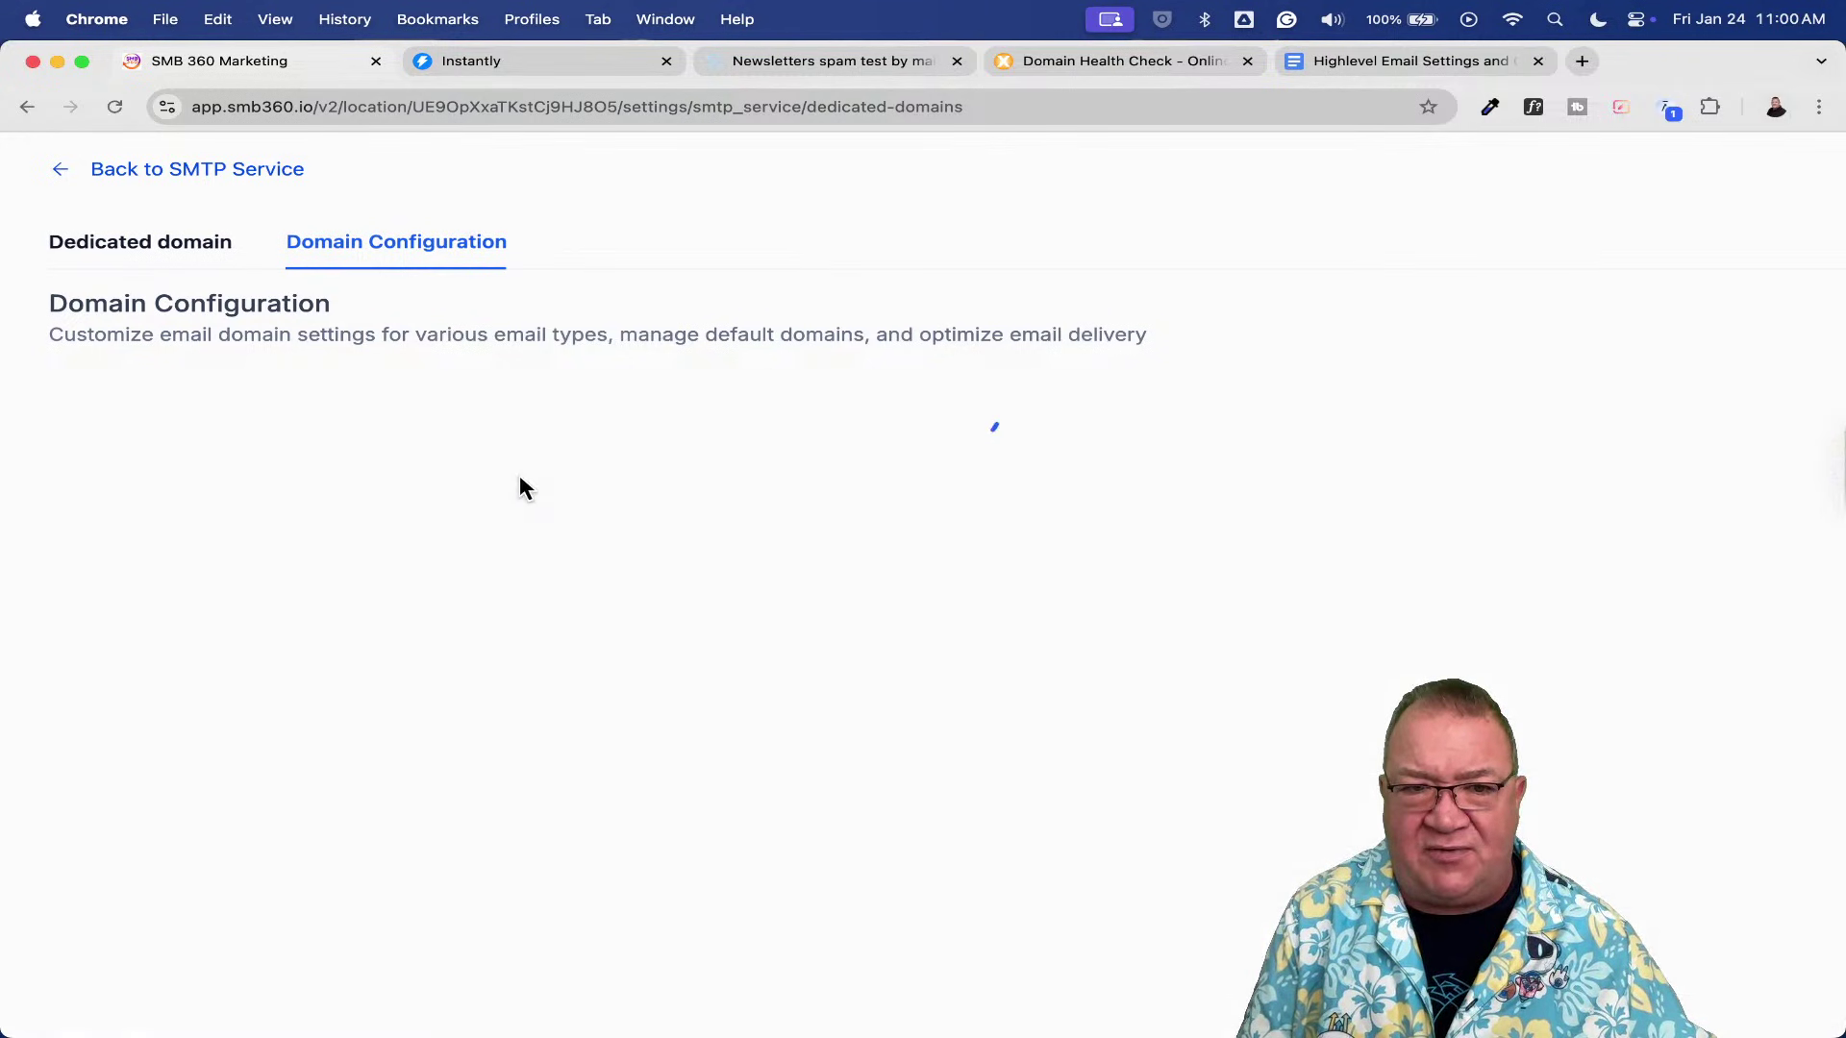
{"action": "left_click", "coordinate": [184, 252]}
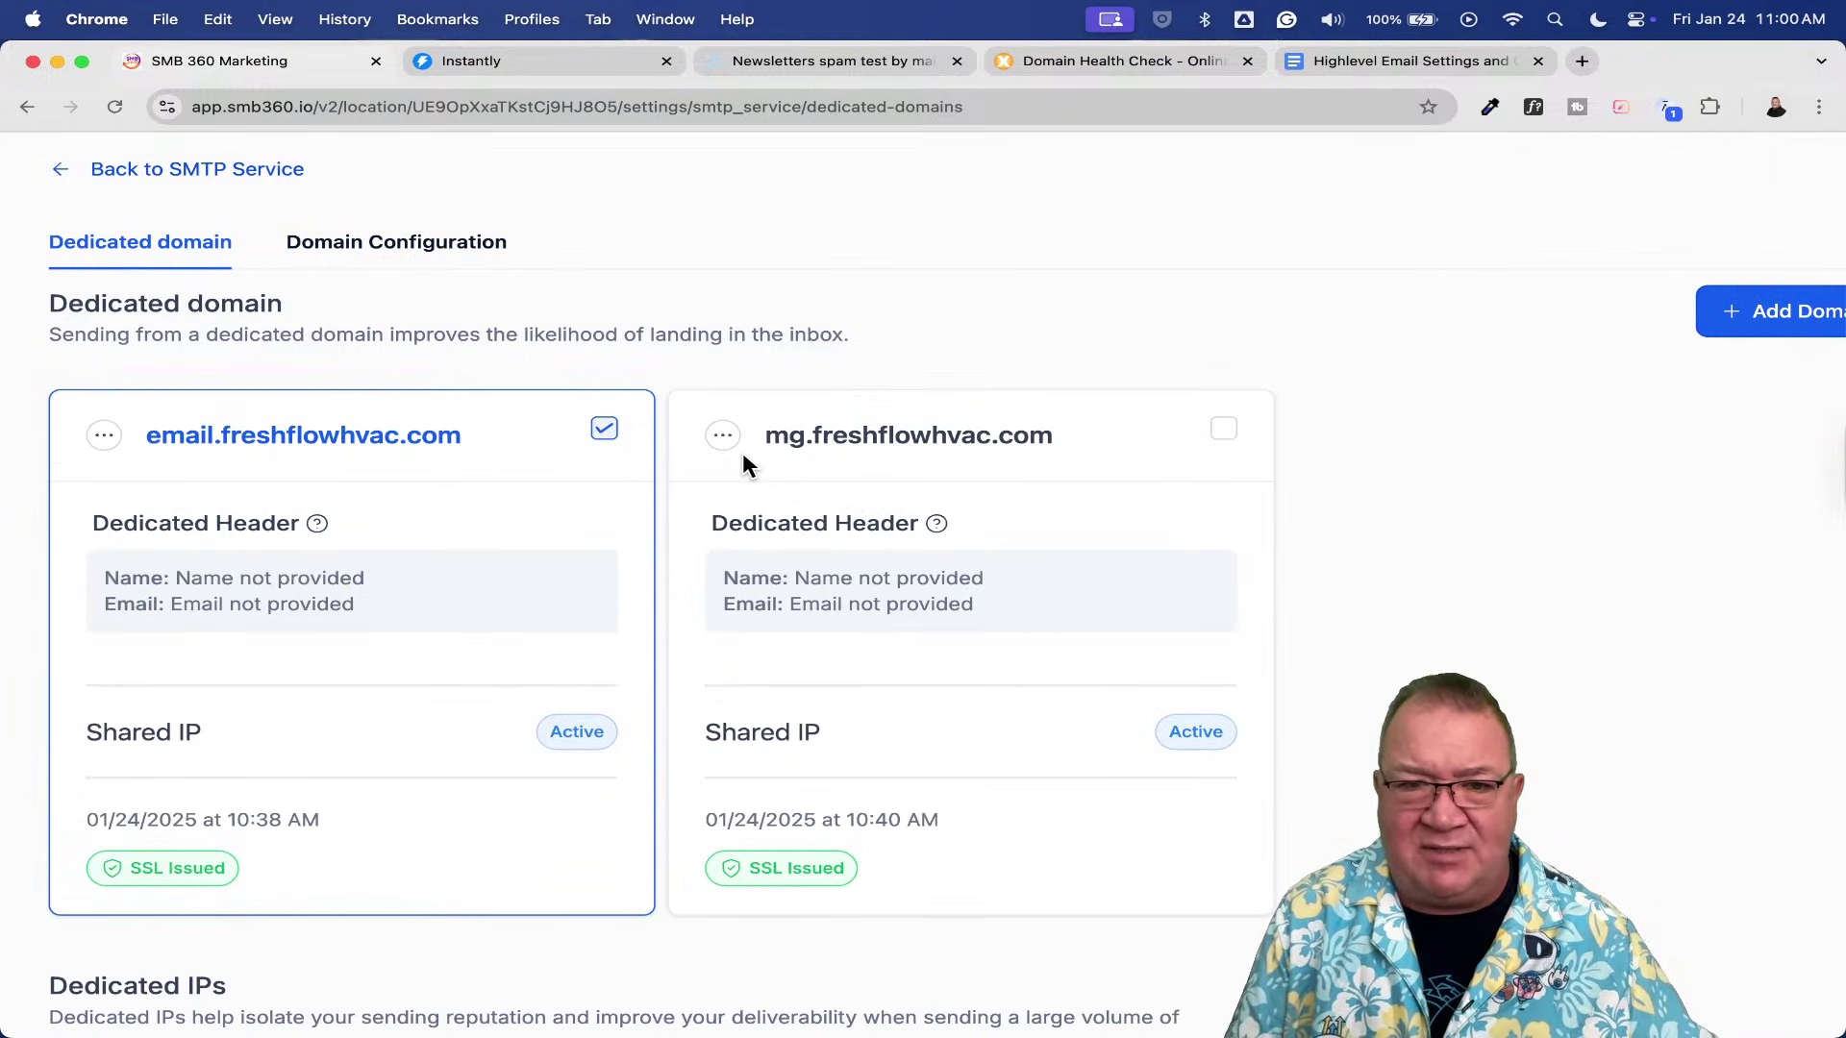
- Review the email tracking settings of the mg.freshflowhvac.com domain
{"action": "scroll", "coordinate": [682, 424], "scroll_direction": "up", "scroll_amount": 5}
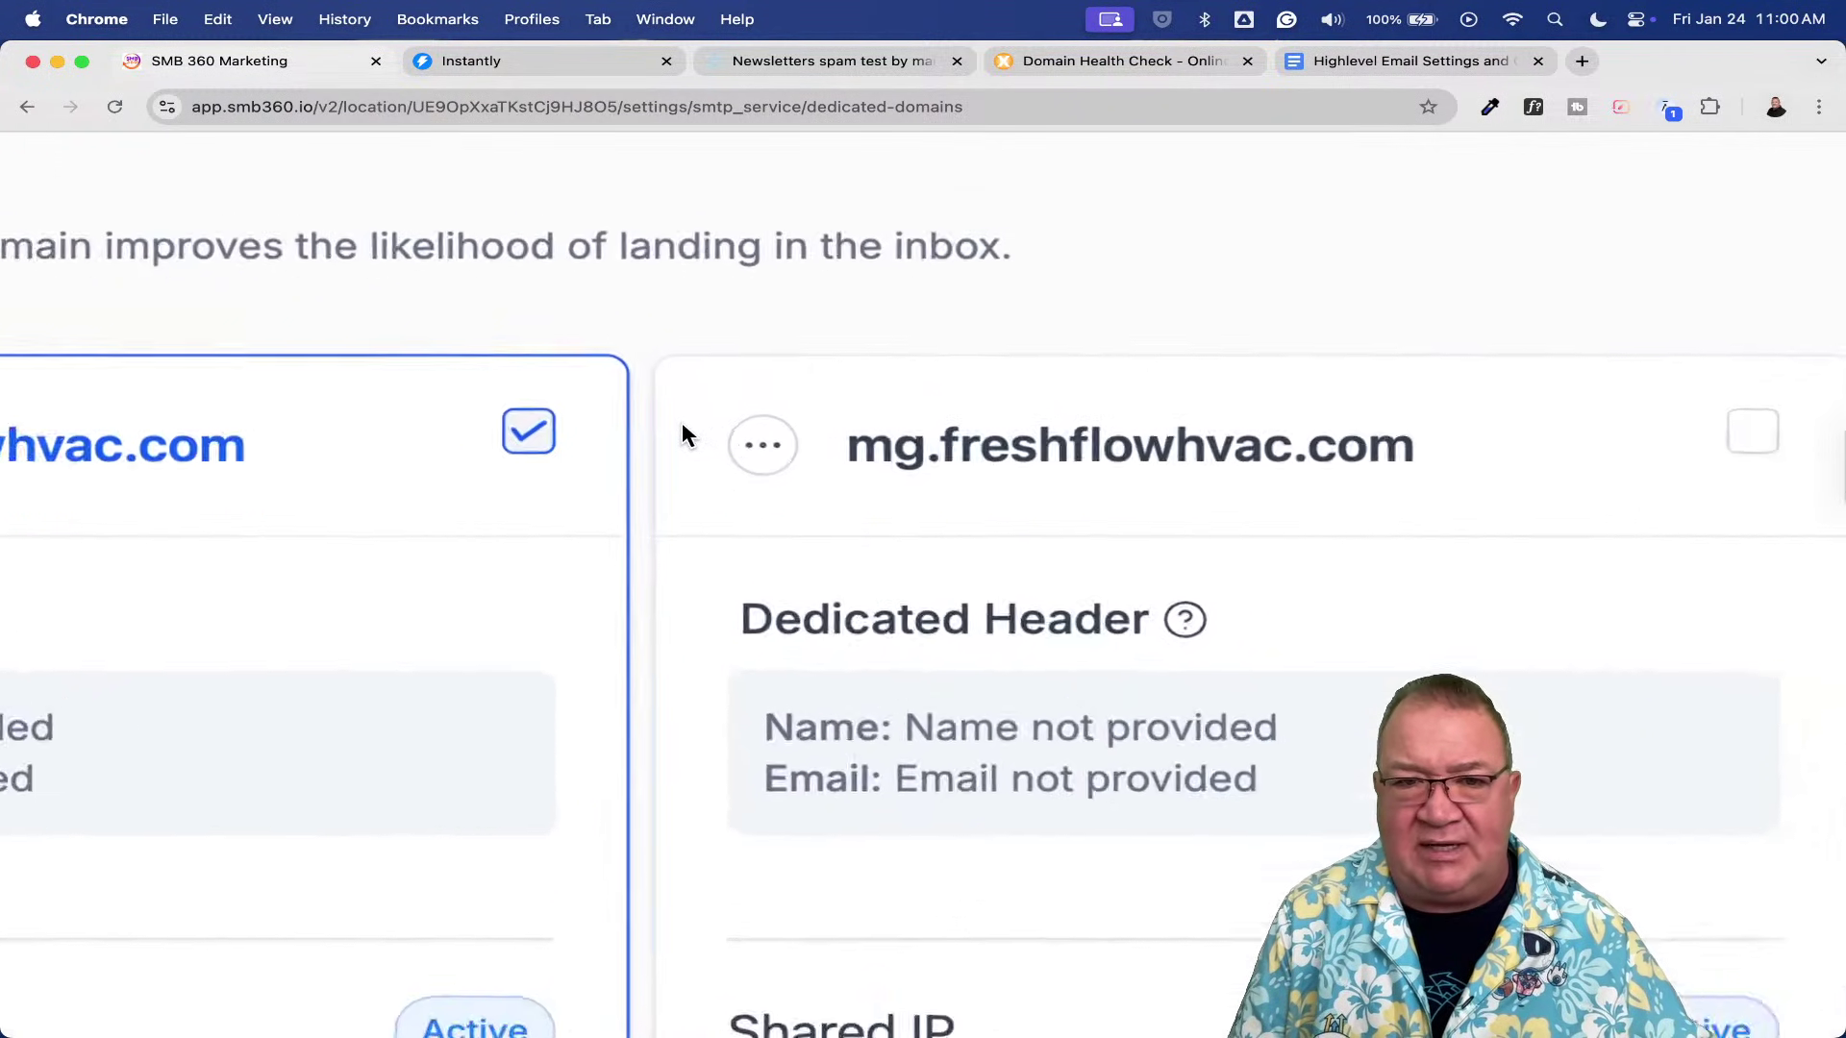
{"action": "scroll", "coordinate": [797, 471], "scroll_direction": "down", "scroll_amount": 5}
{"action": "left_click", "coordinate": [783, 456]}
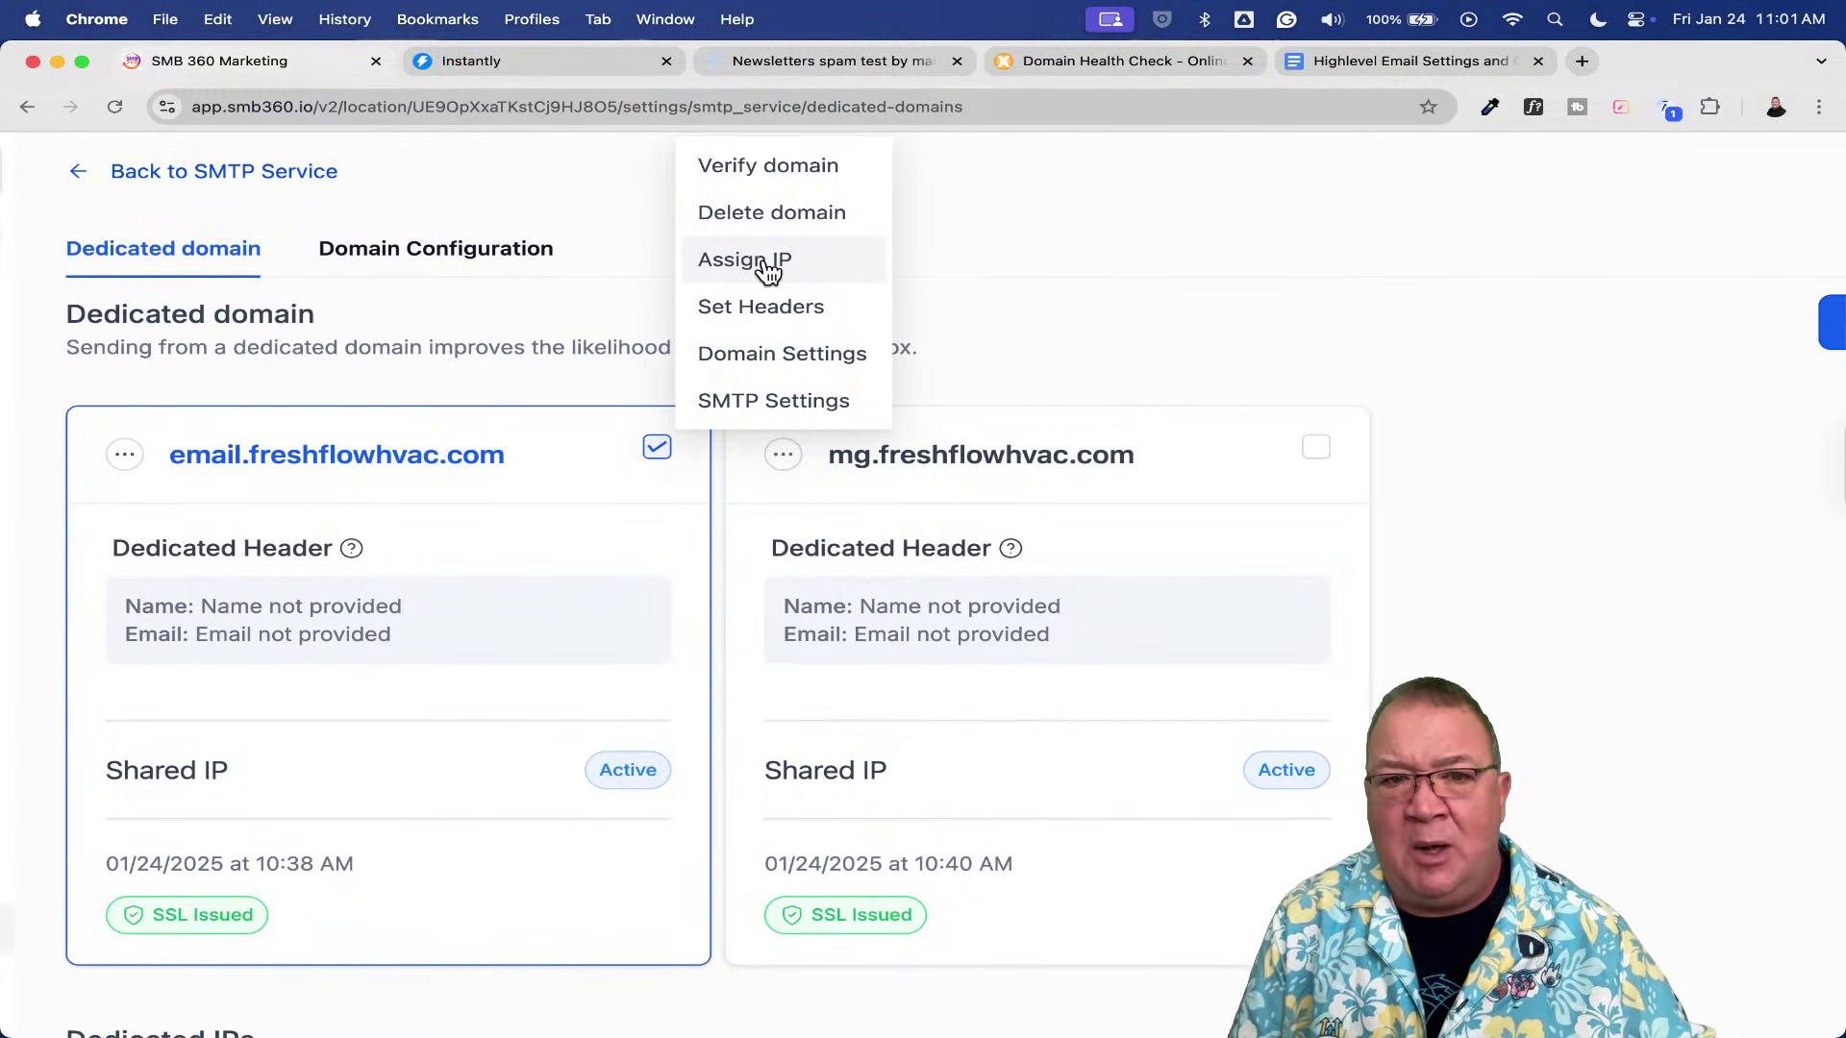
{"action": "left_click", "coordinate": [775, 357]}
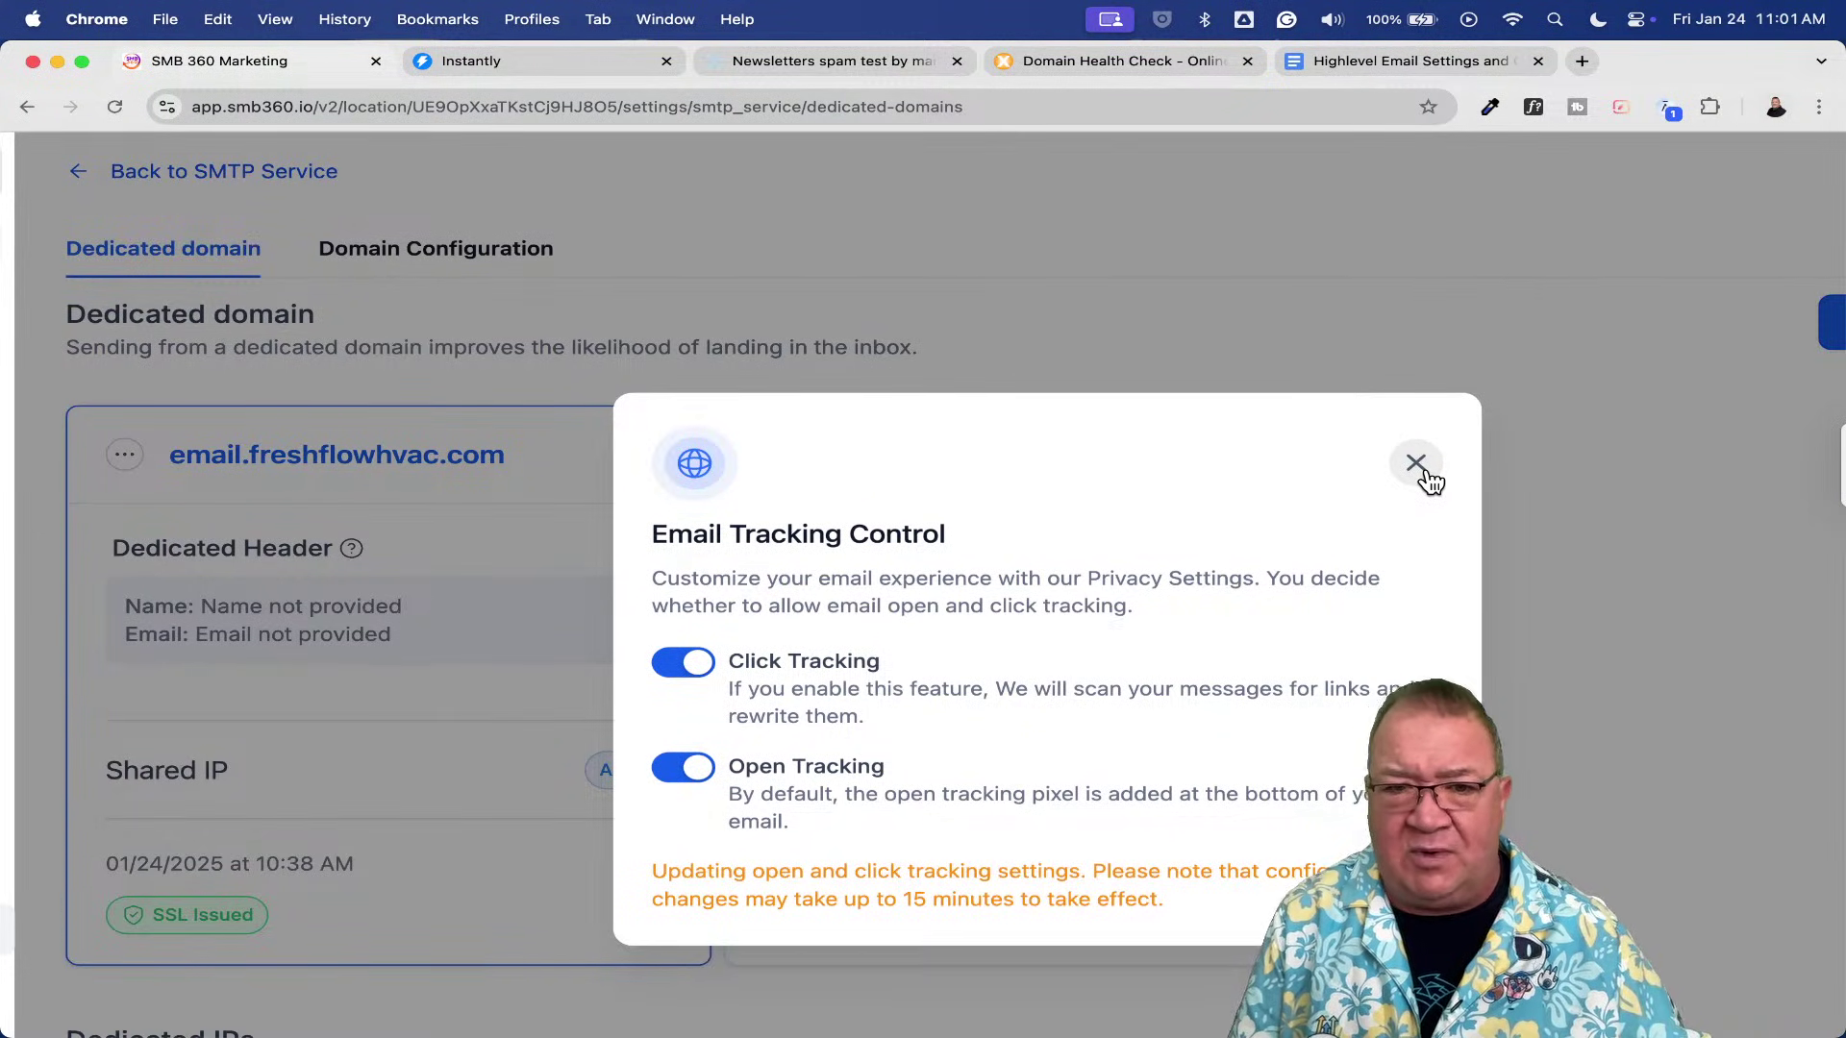
{"action": "left_click", "coordinate": [1416, 465]}
- View the SMTP credentials for mg.freshflowhvac.com and return to the domain list
{"action": "left_click", "coordinate": [782, 457]}
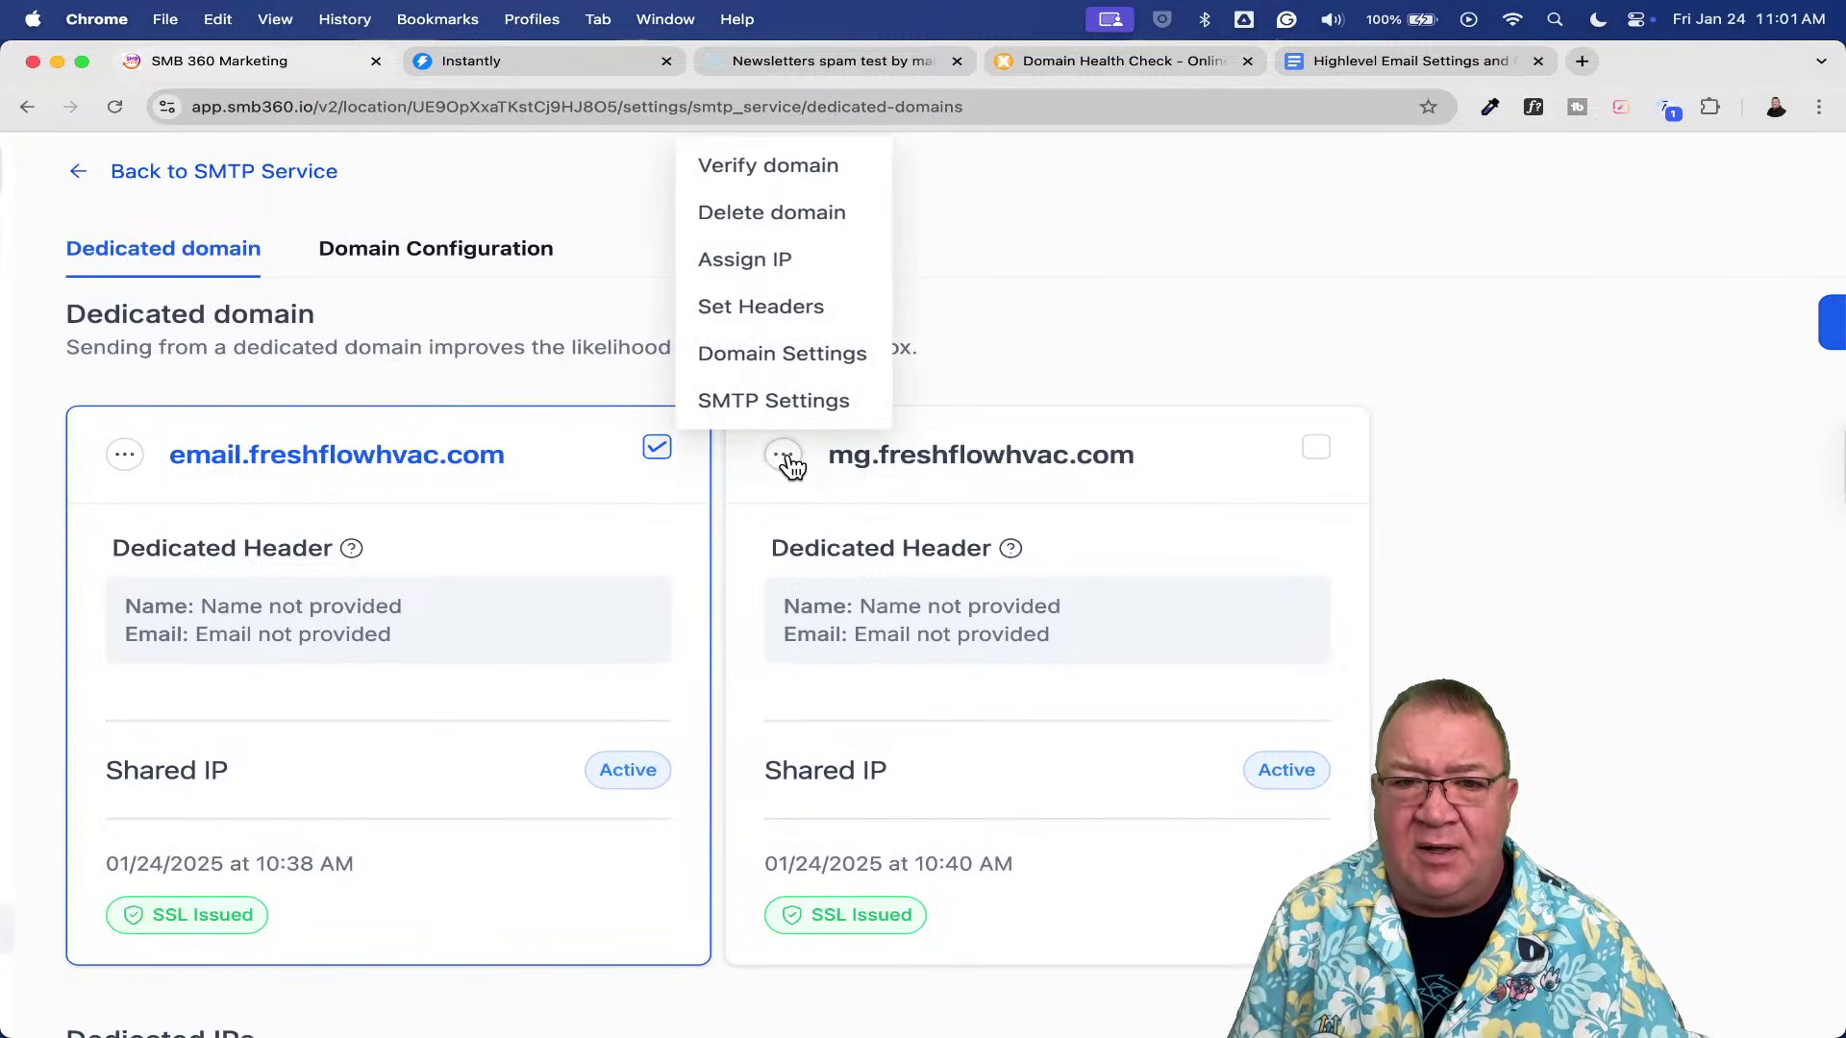
{"action": "left_click", "coordinate": [755, 412]}
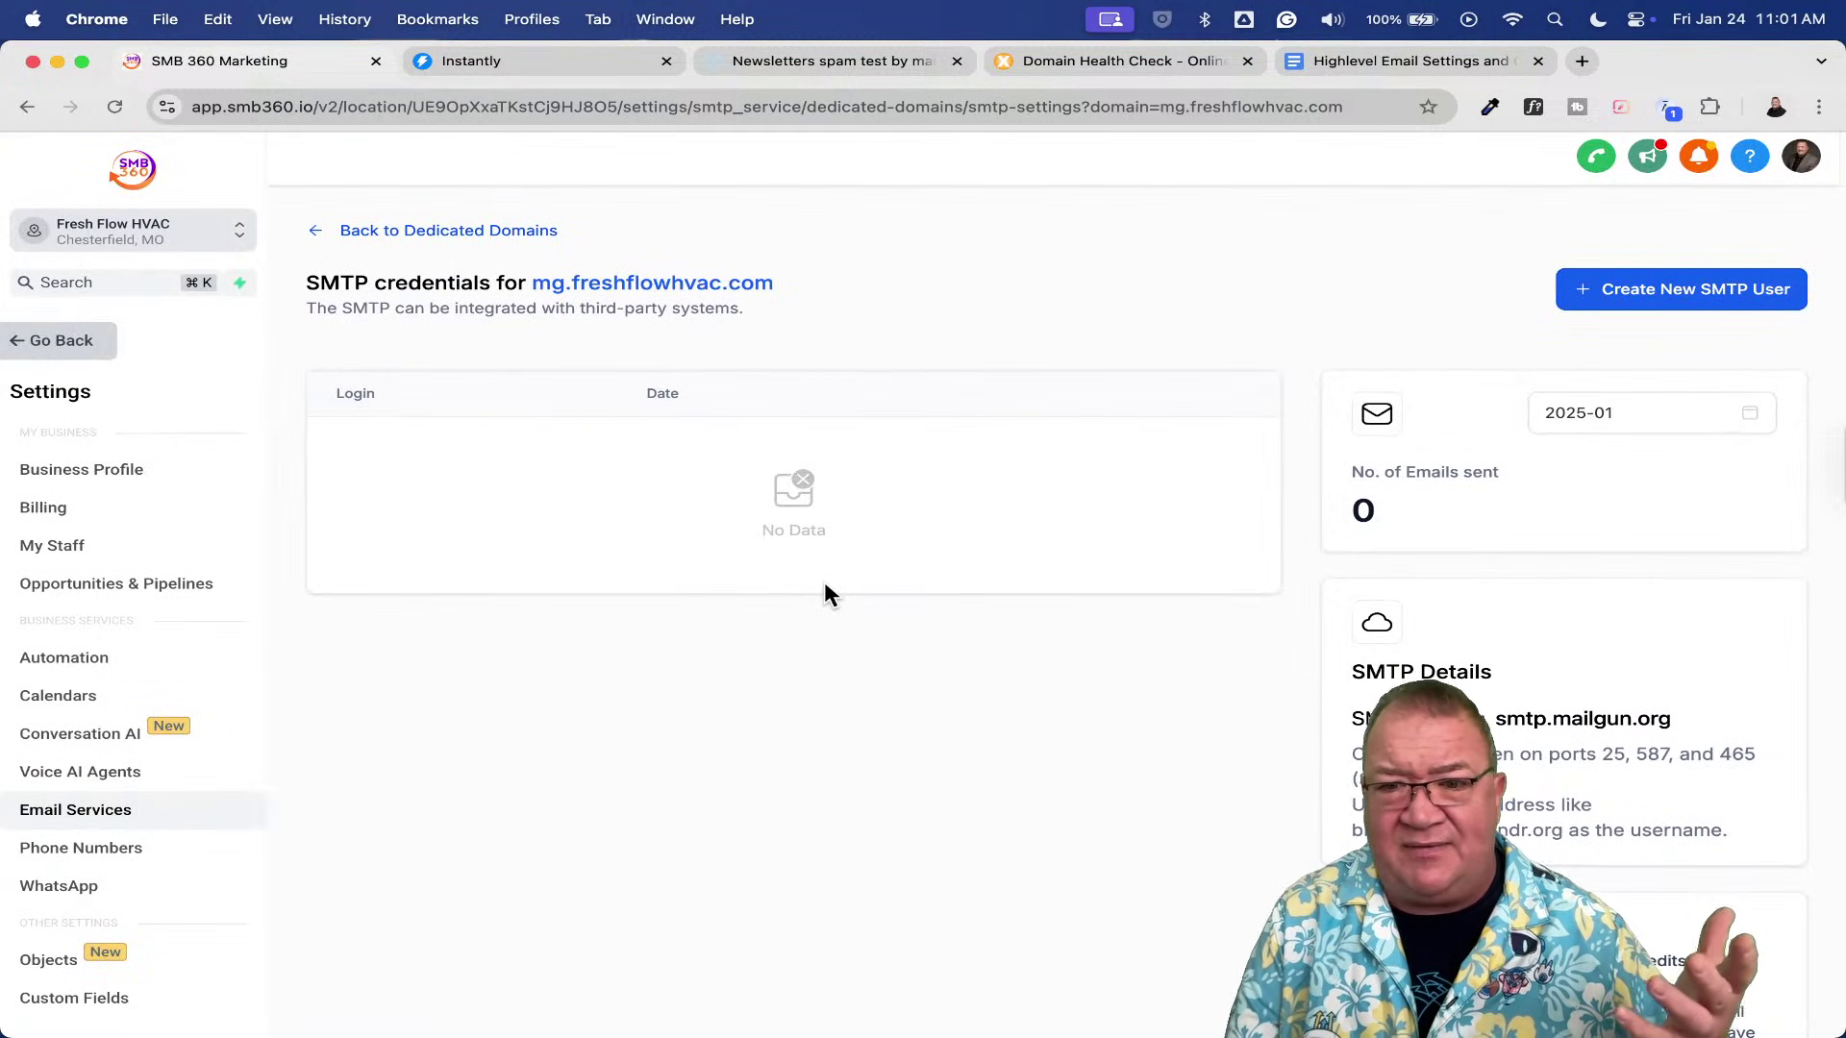
{"action": "left_click", "coordinate": [417, 231]}
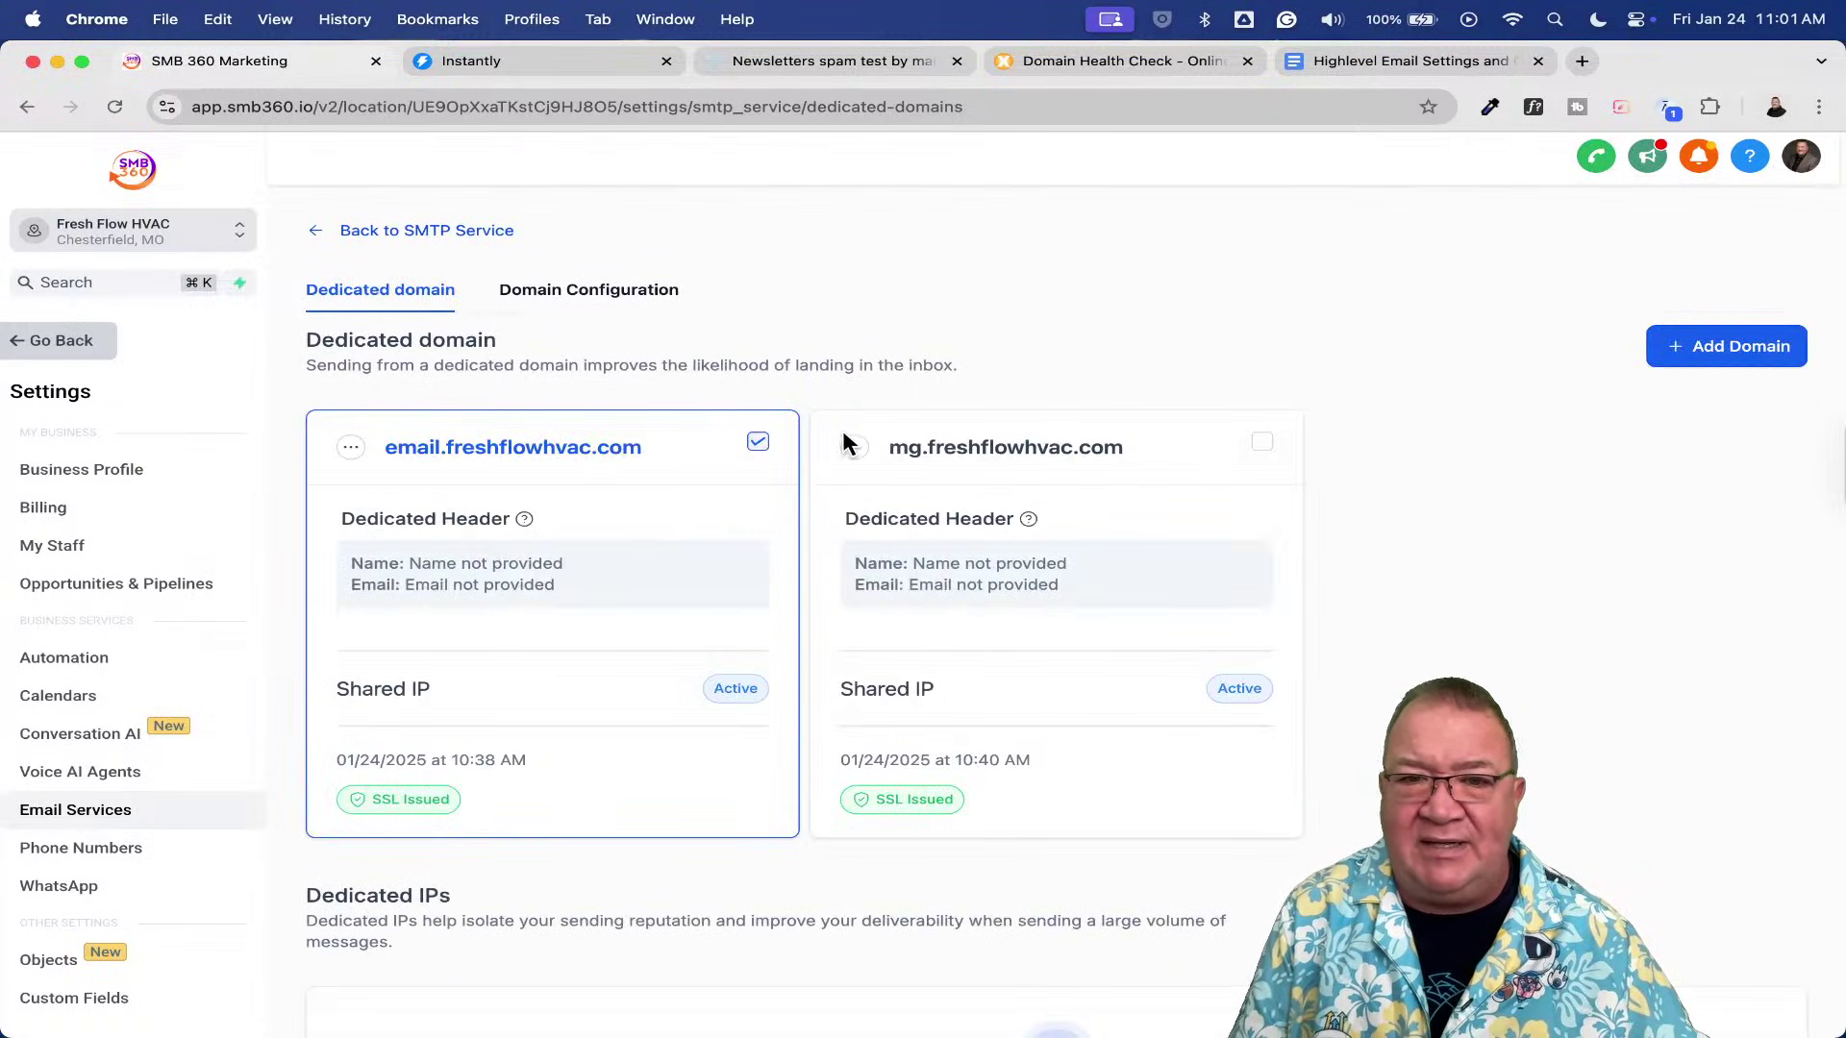
{"action": "left_click", "coordinate": [853, 449]}
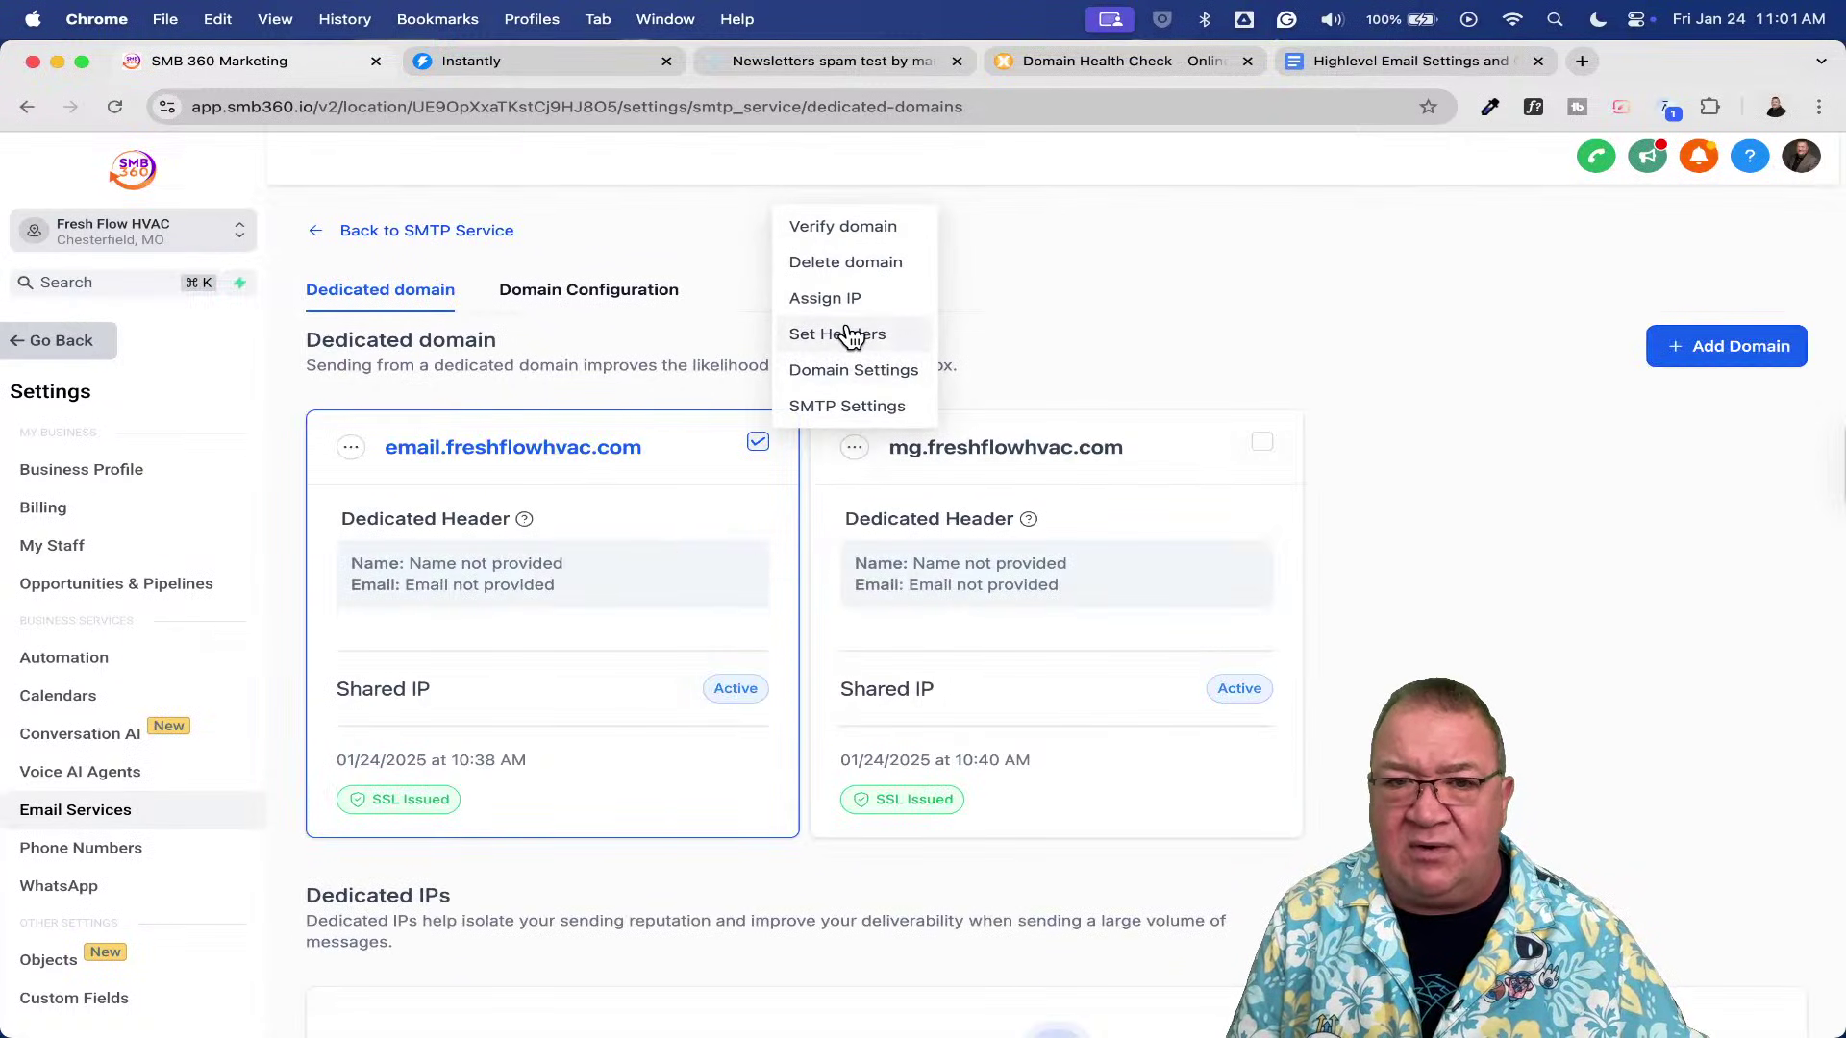
- Set the mg domain's dedicated header to From Name 'Fresh Flow HVAC' with the company's info e-mail
{"action": "left_click", "coordinate": [850, 329]}
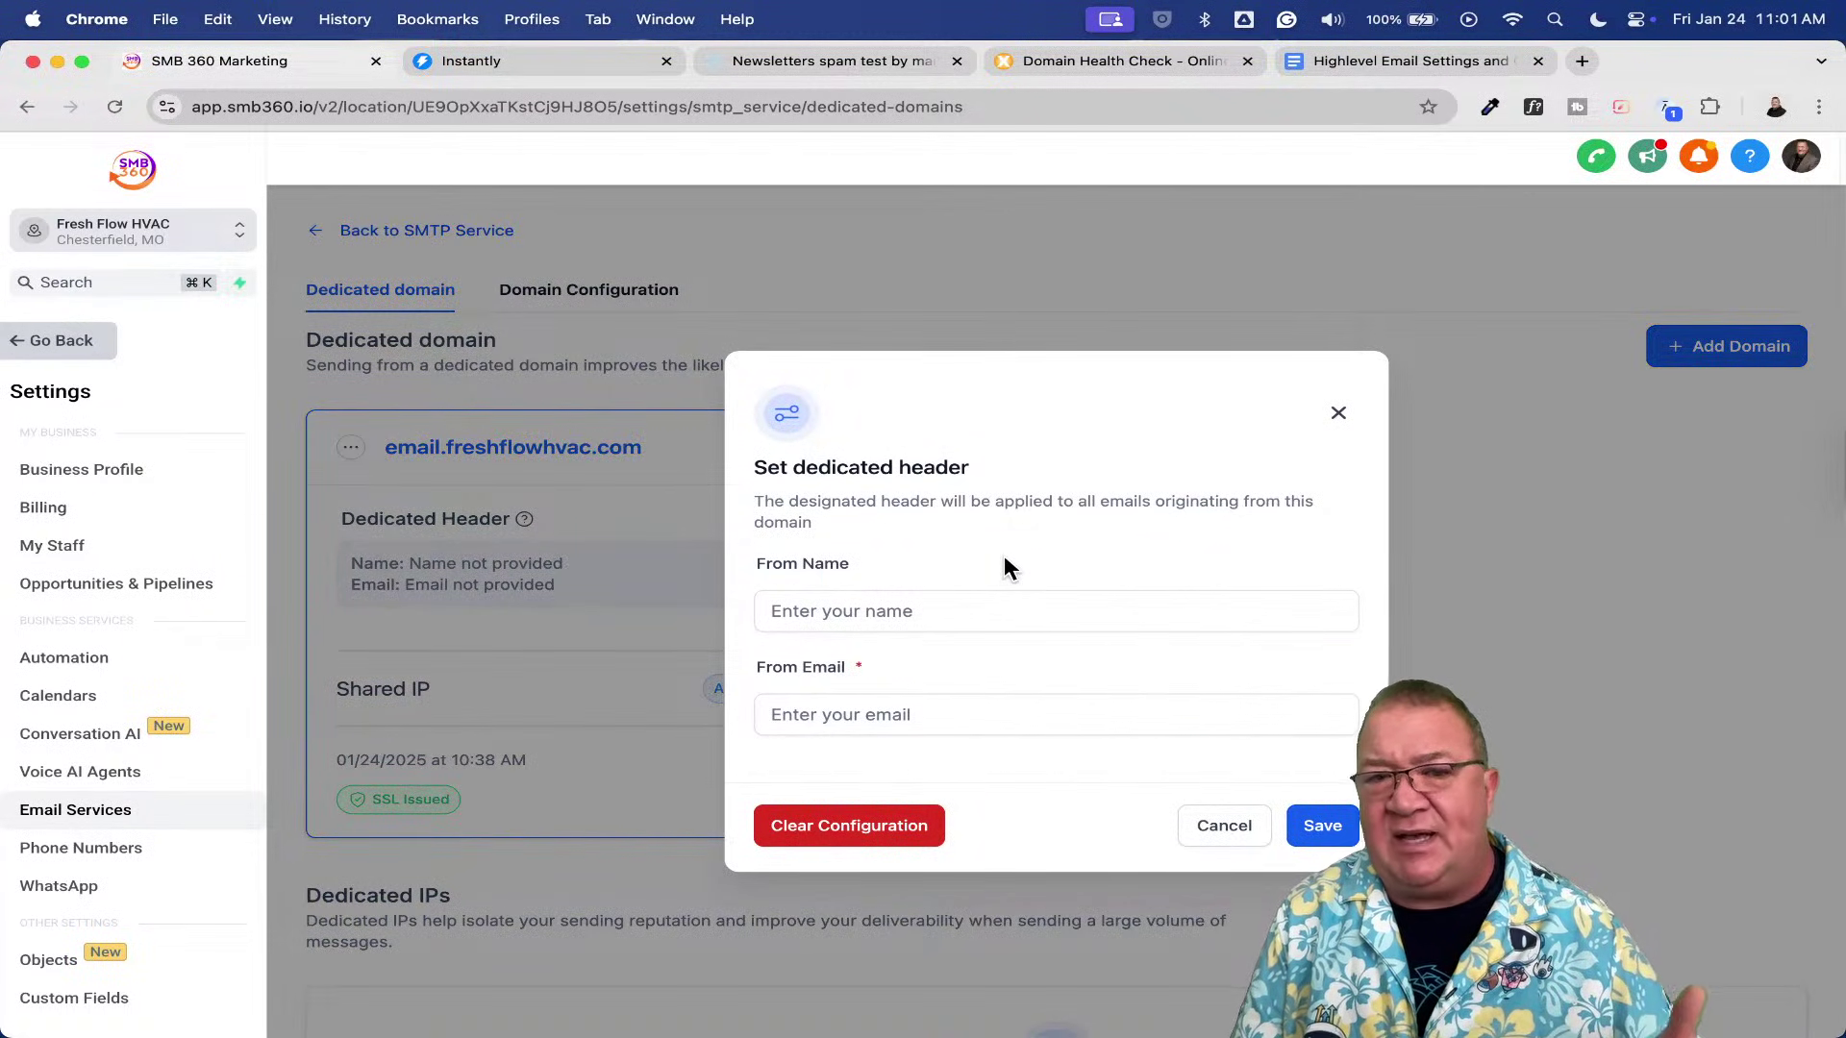
{"action": "left_click", "coordinate": [900, 611]}
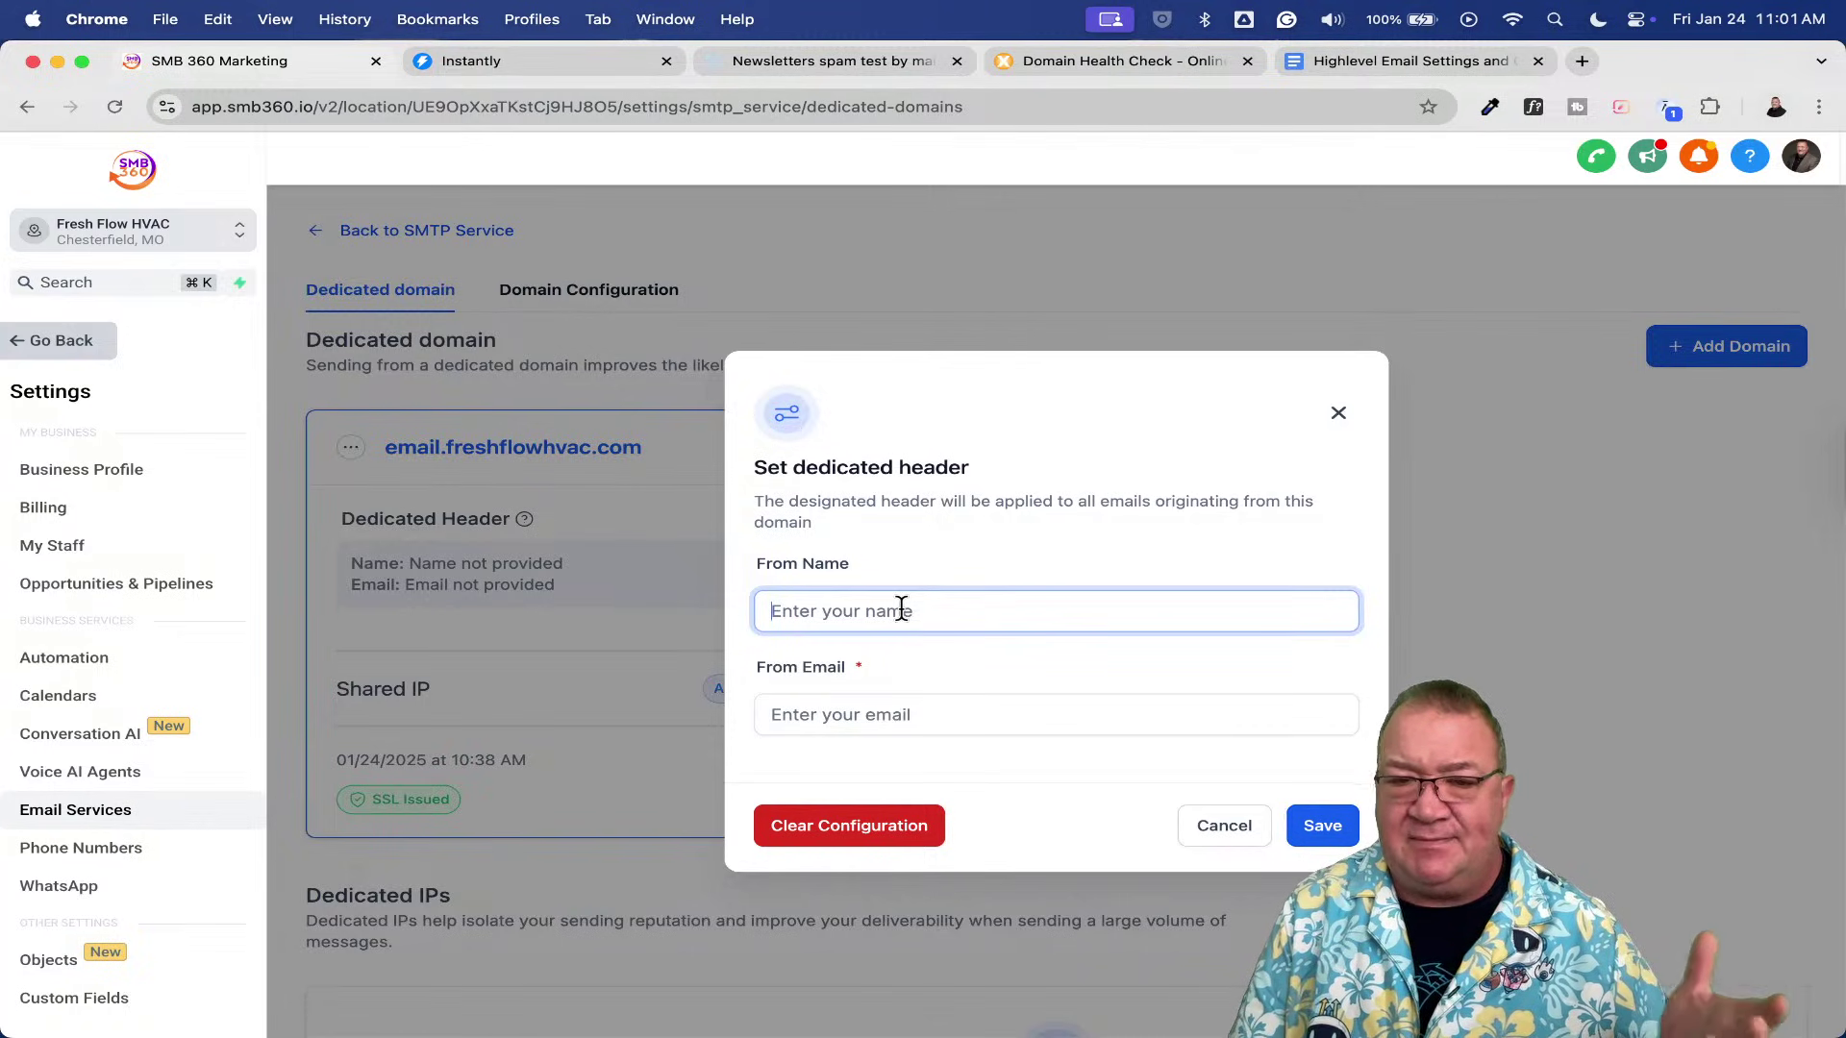
{"action": "type", "text": "Fresh"}
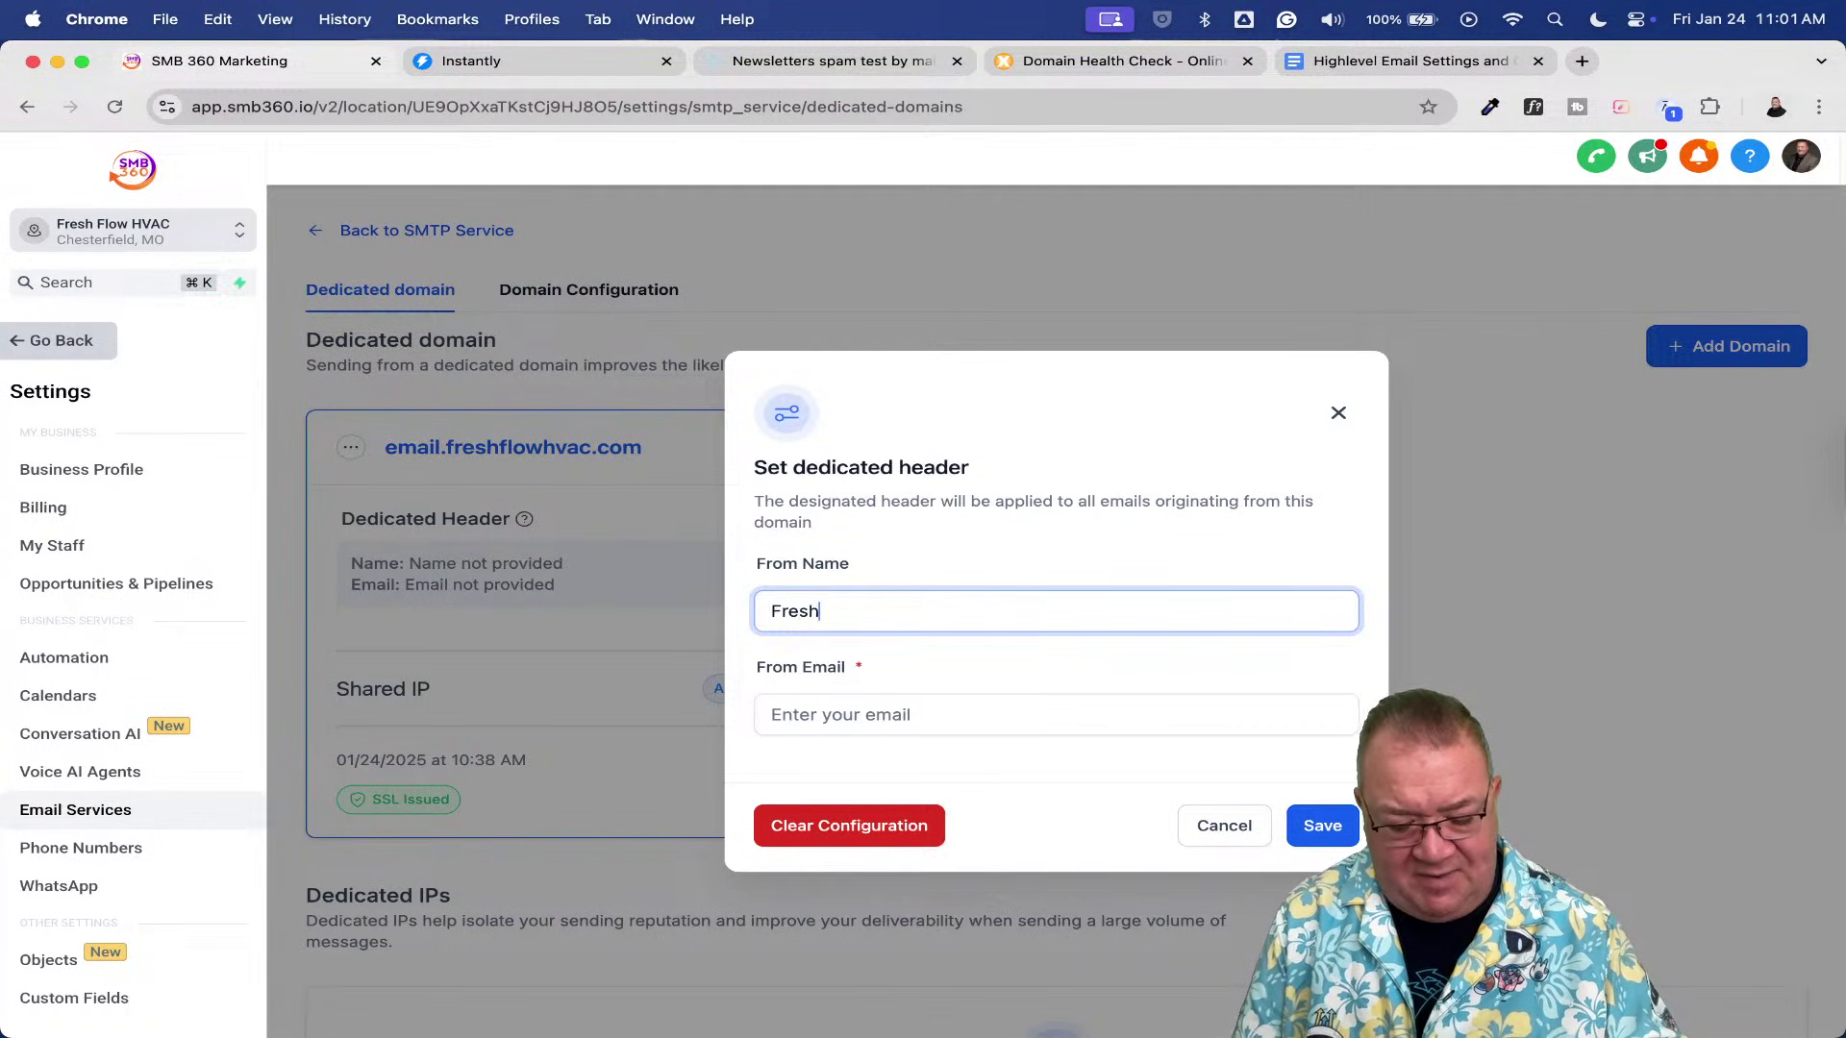
{"action": "type", "text": " Flow HVAC"}
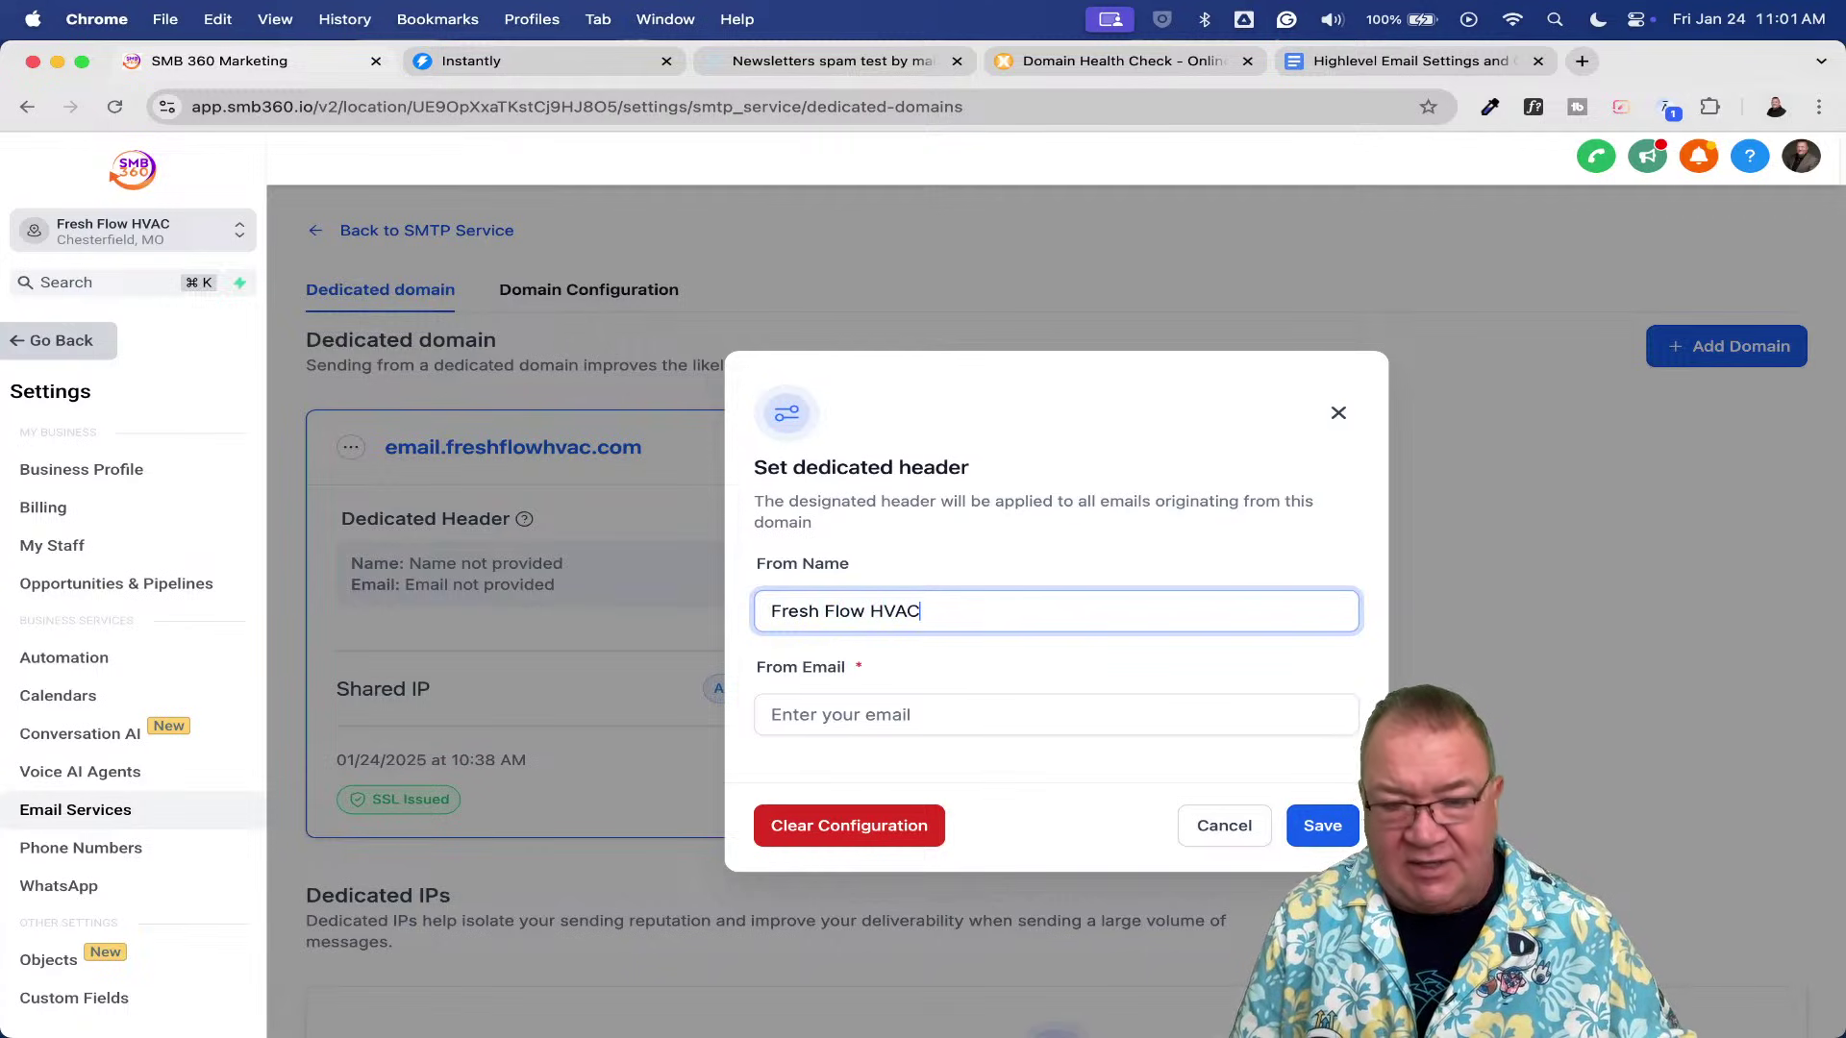
{"action": "key", "text": "Tab"}
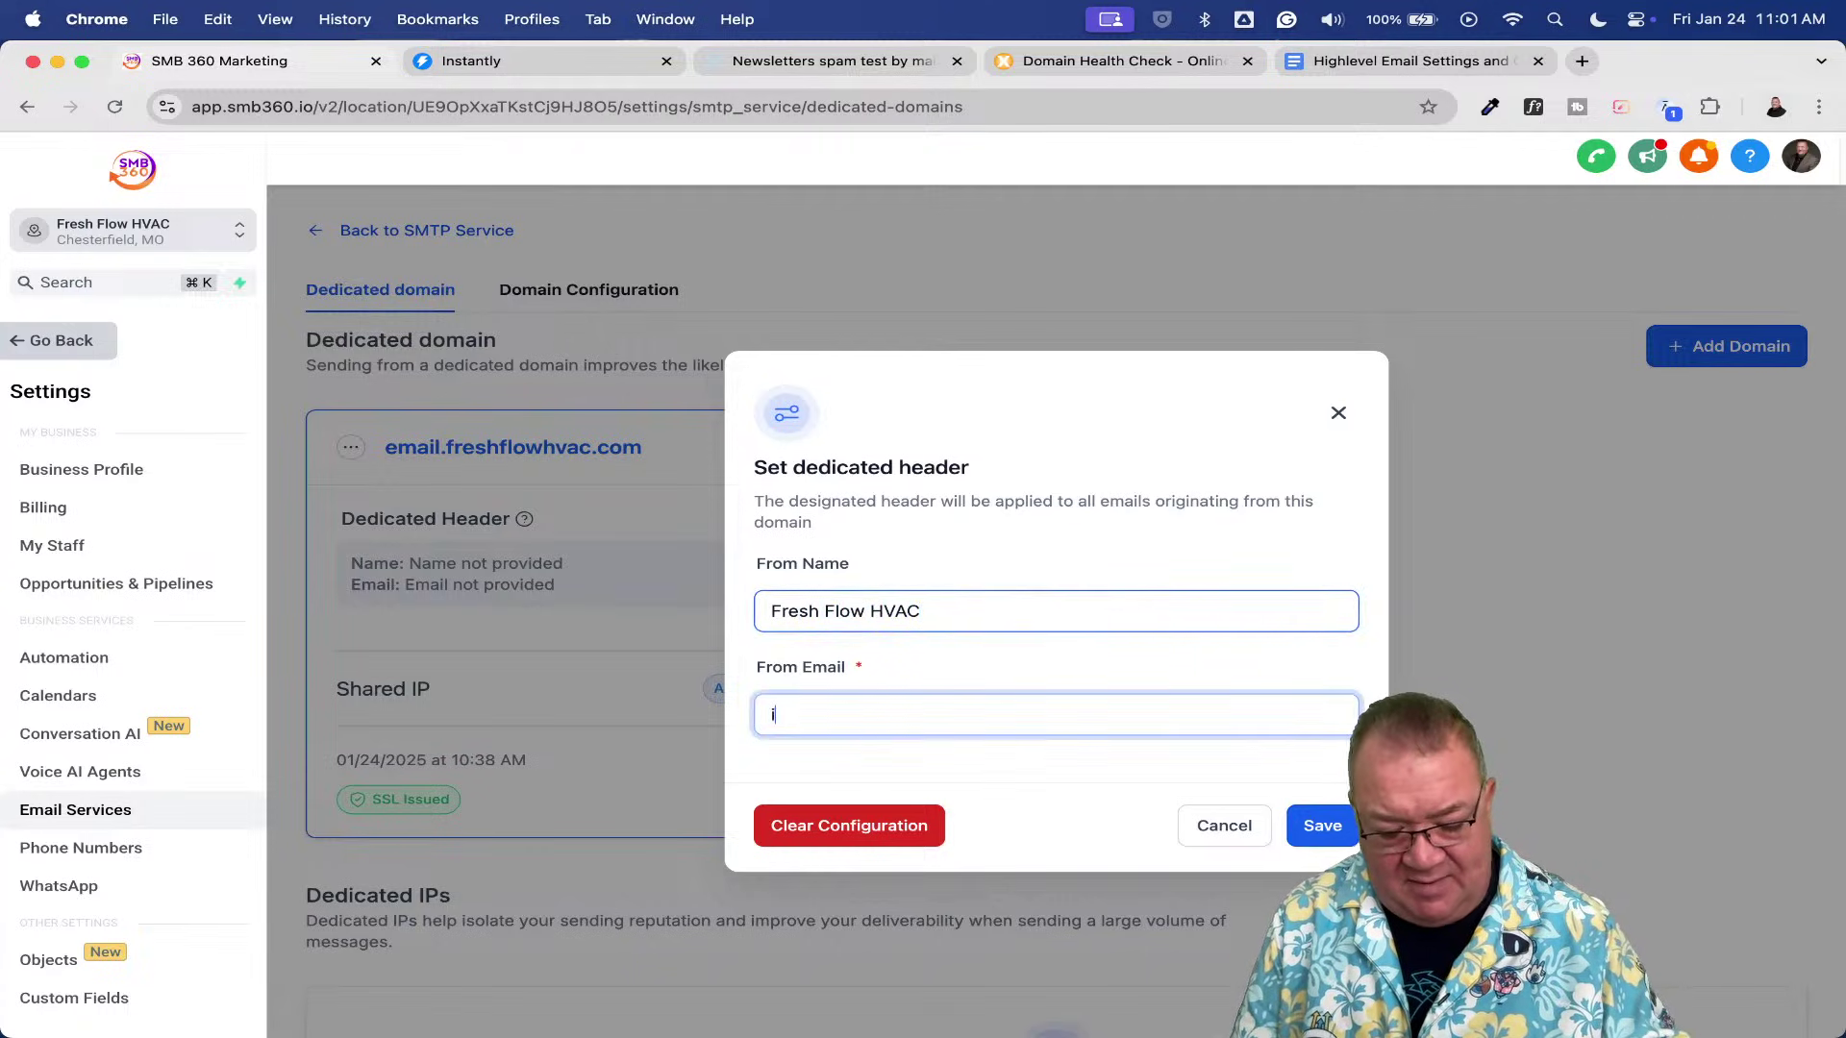
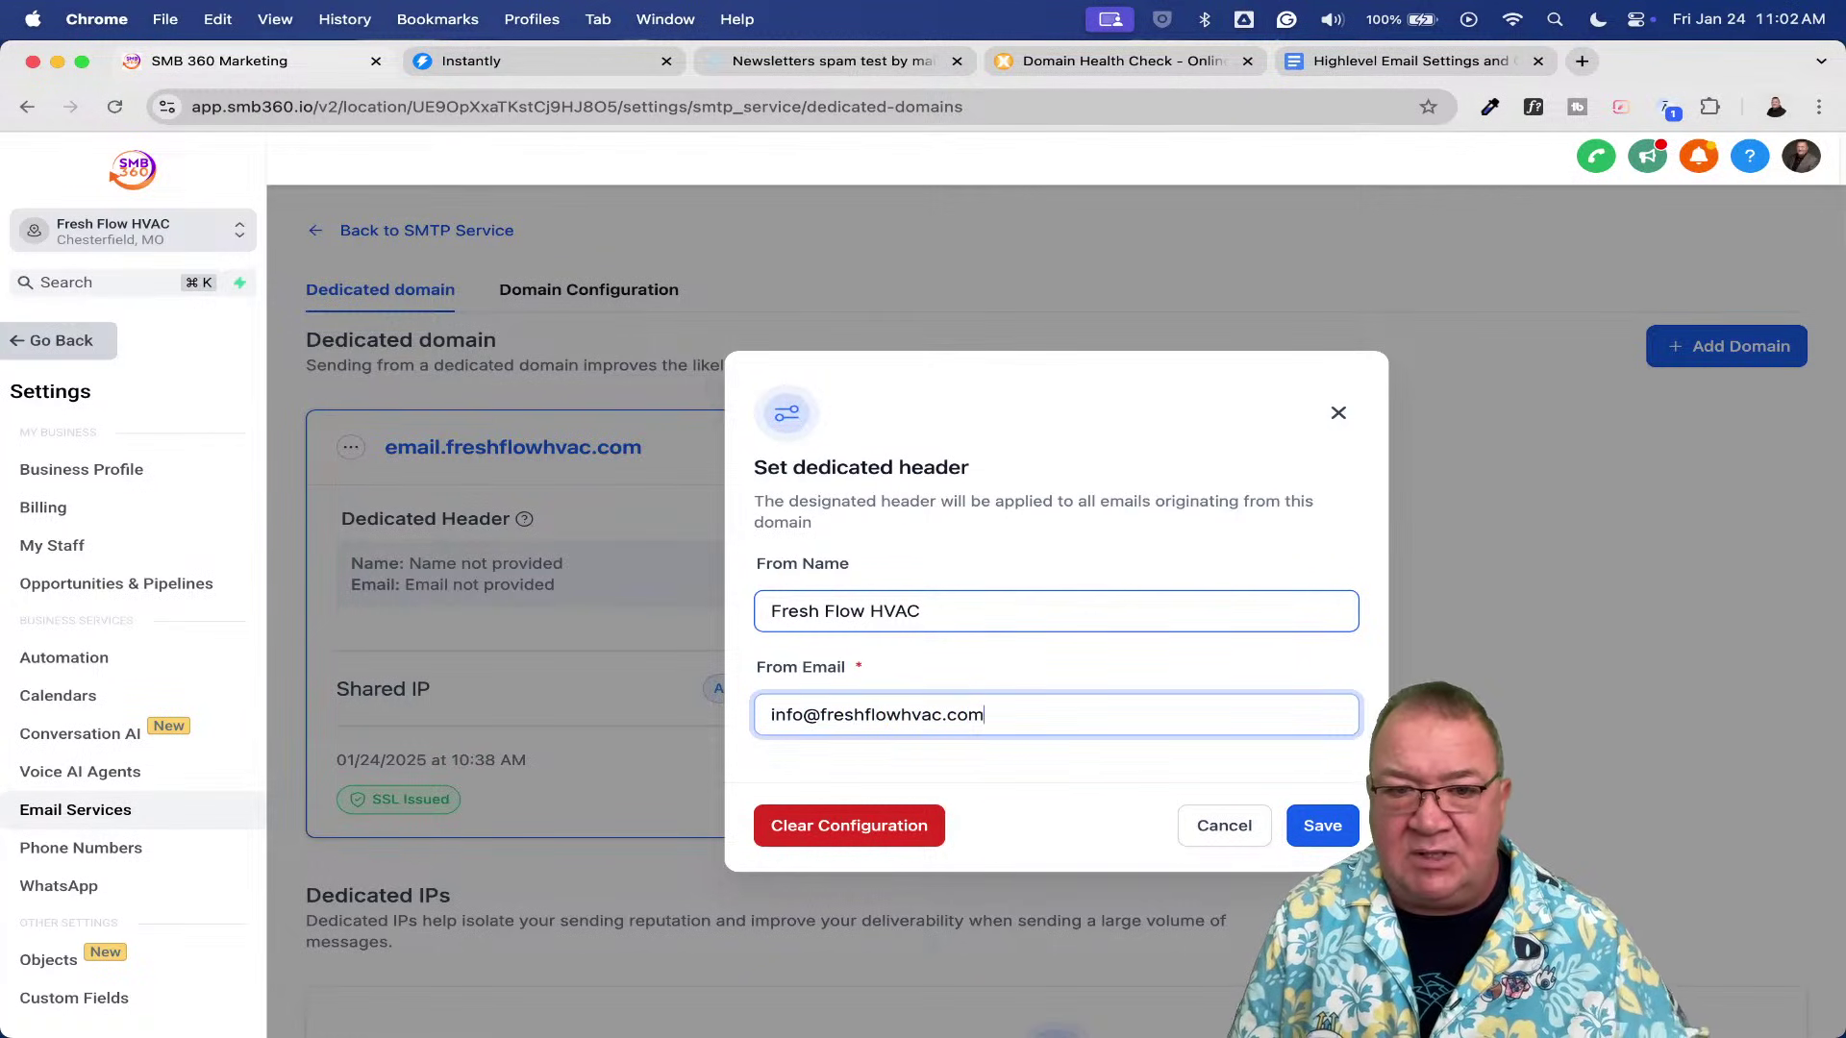
{"action": "left_click", "coordinate": [1322, 824]}
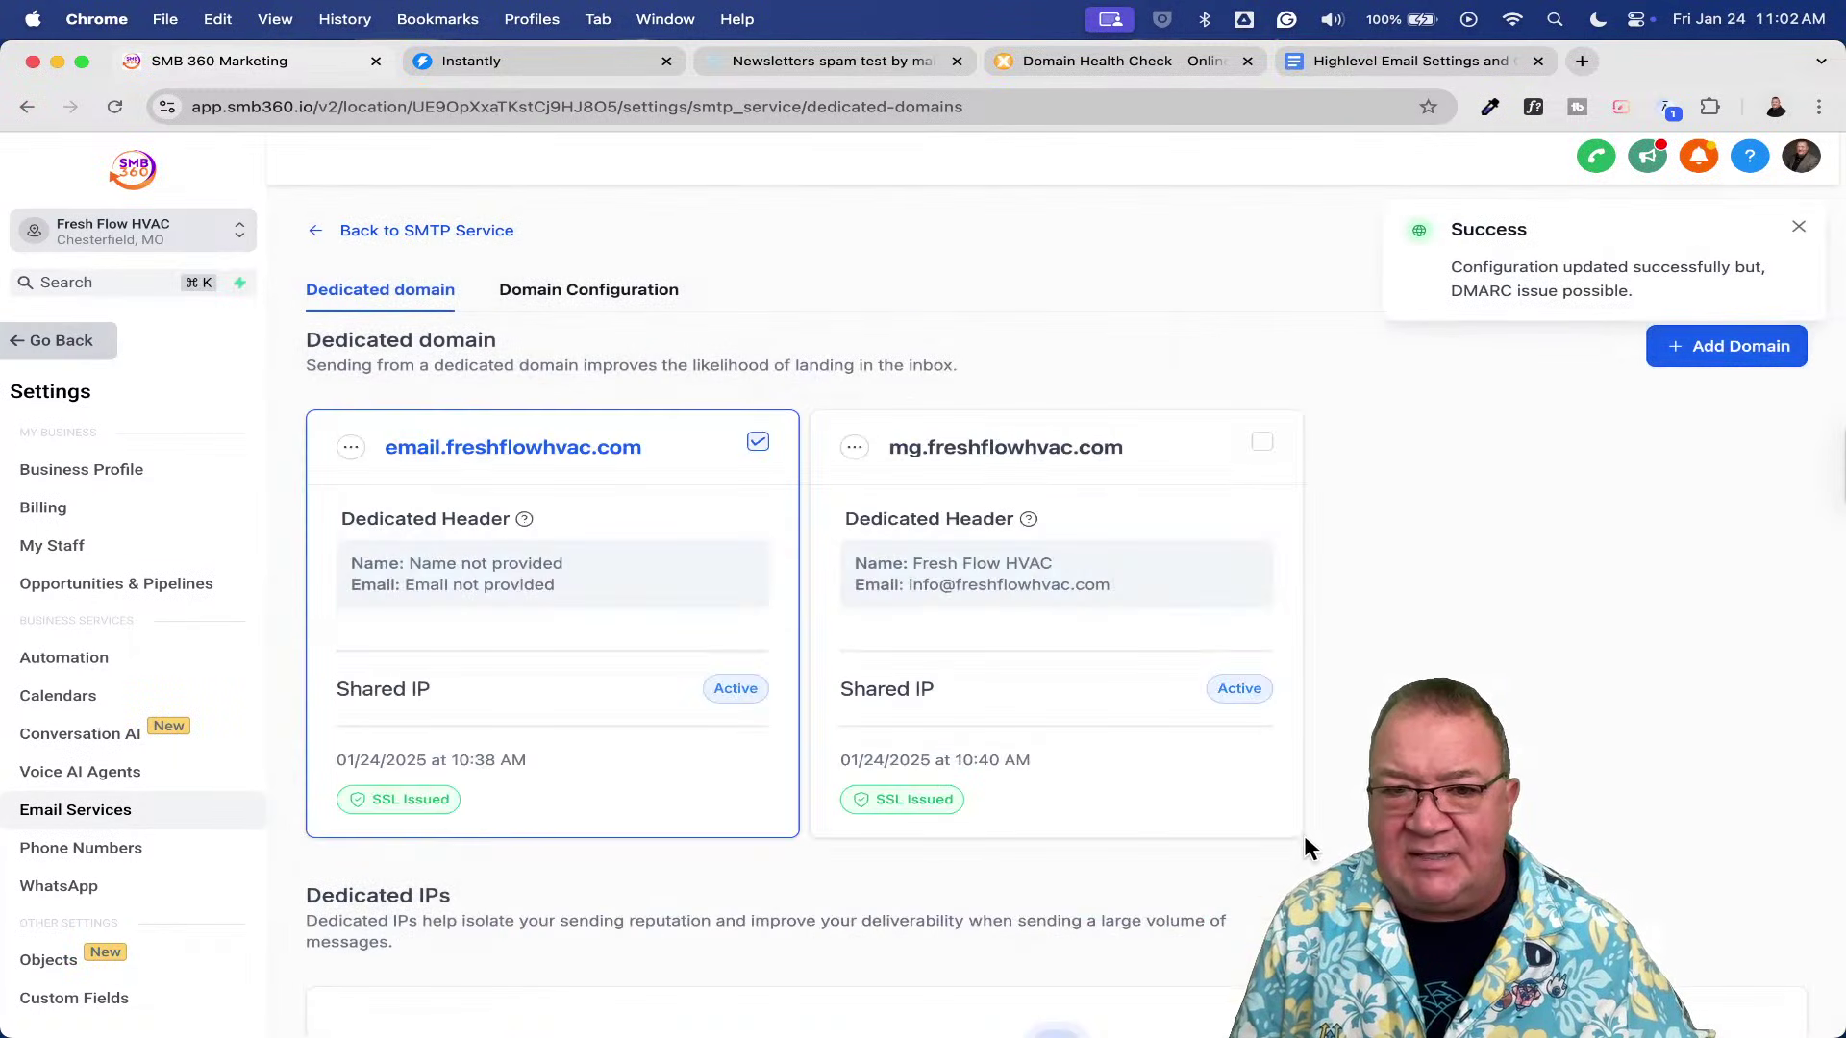
{"action": "left_click", "coordinate": [1797, 227]}
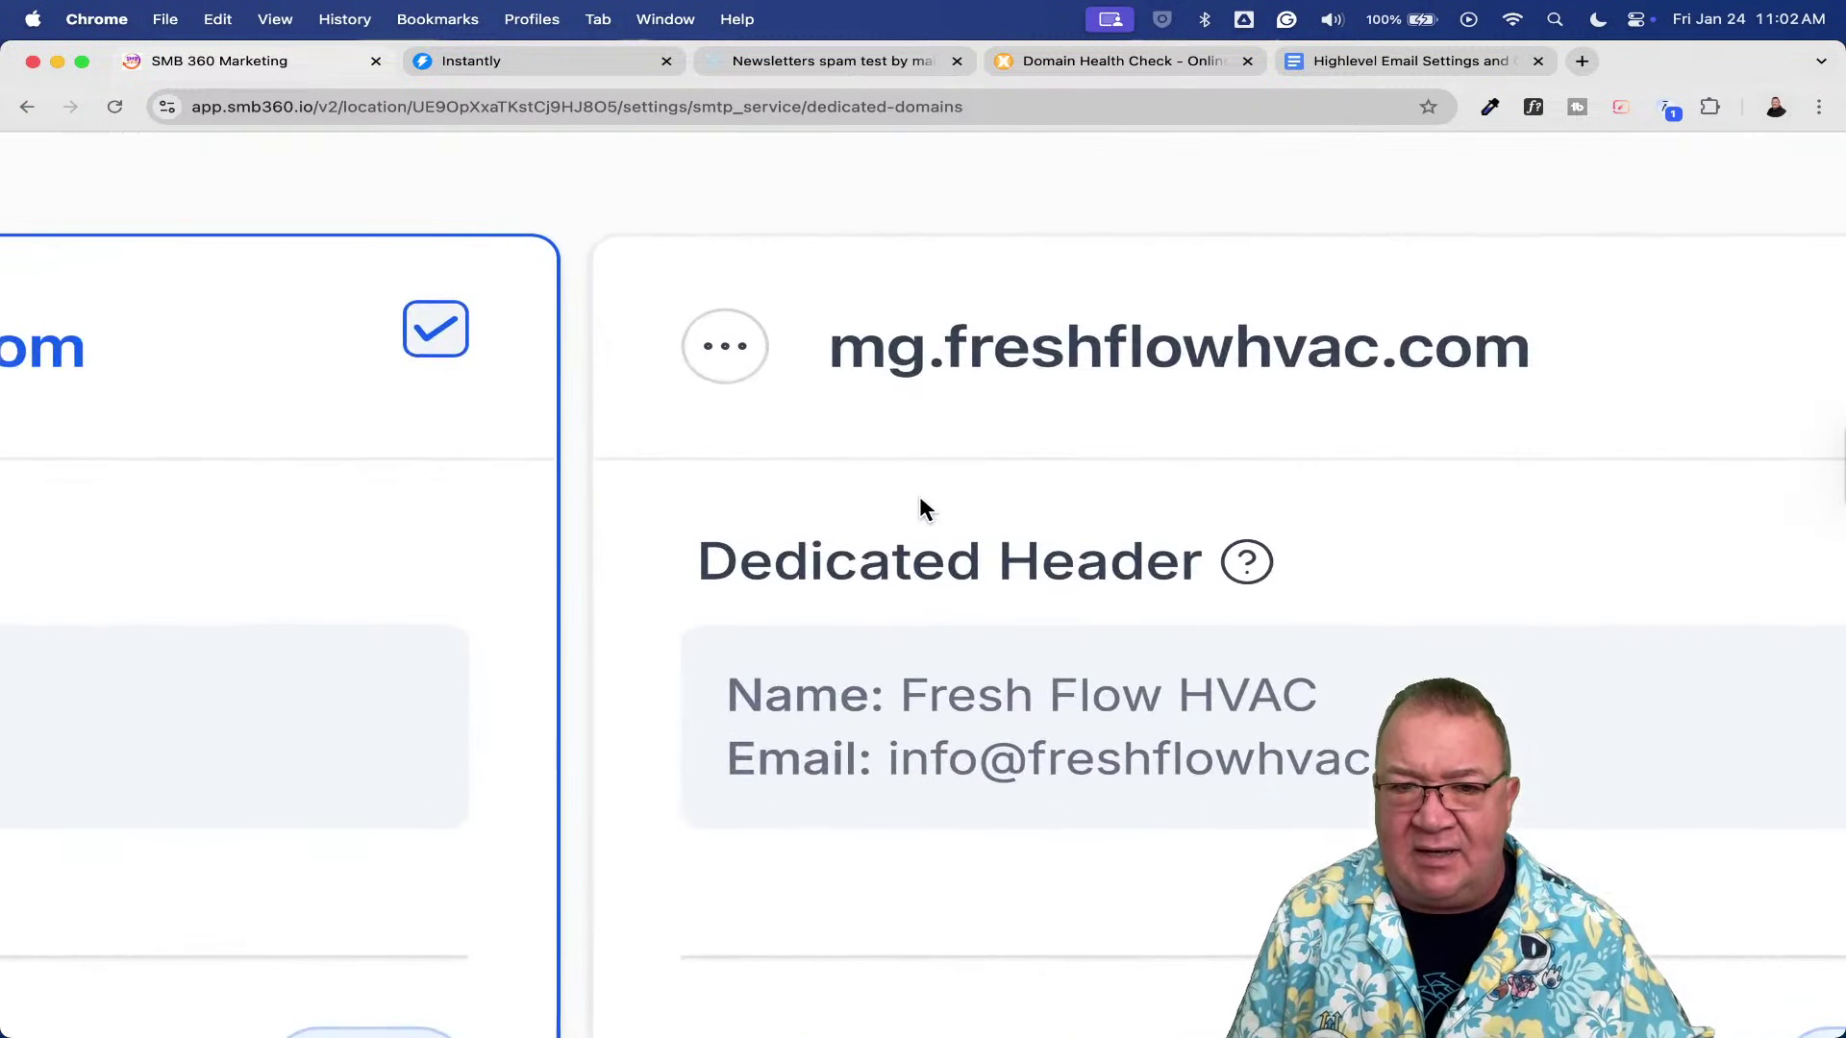
- Check the saved header details on the mg.freshflowhvac.com domain card
{"action": "scroll", "coordinate": [1035, 508], "scroll_direction": "down", "scroll_amount": 3}
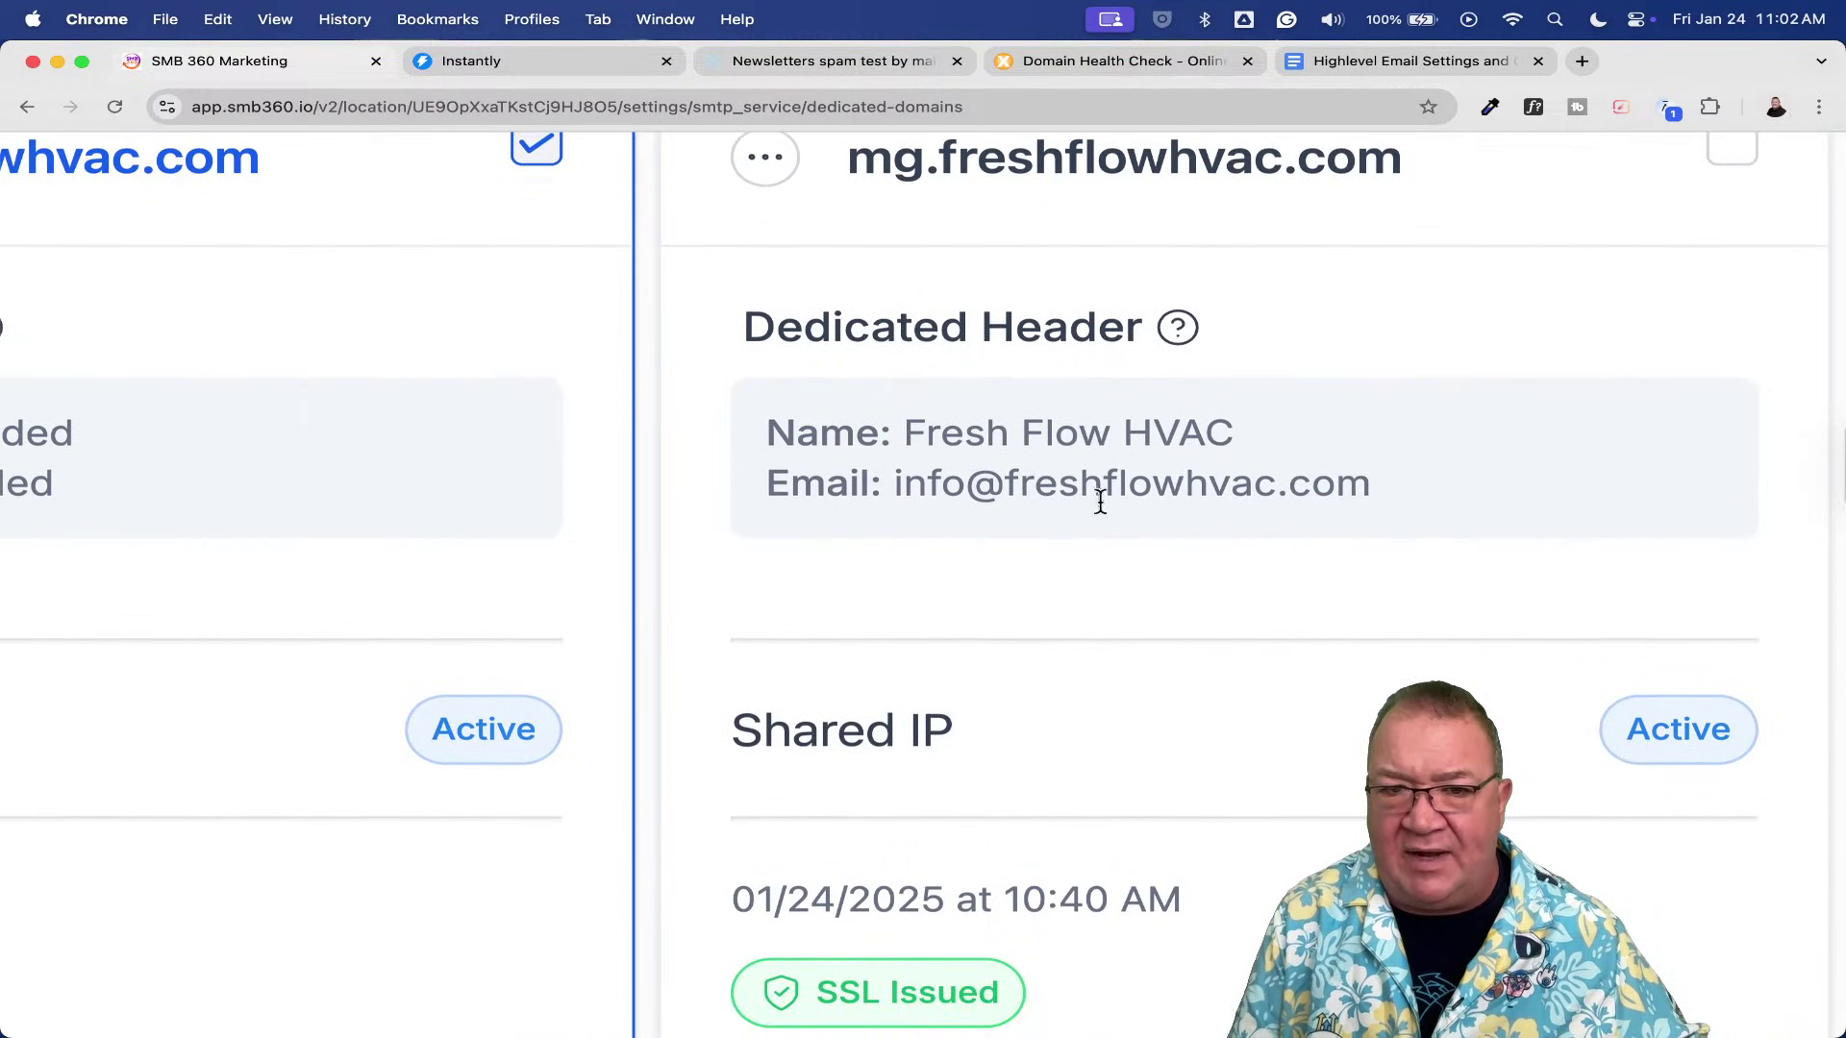
{"action": "scroll", "coordinate": [1215, 348], "scroll_direction": "right", "scroll_amount": 5}
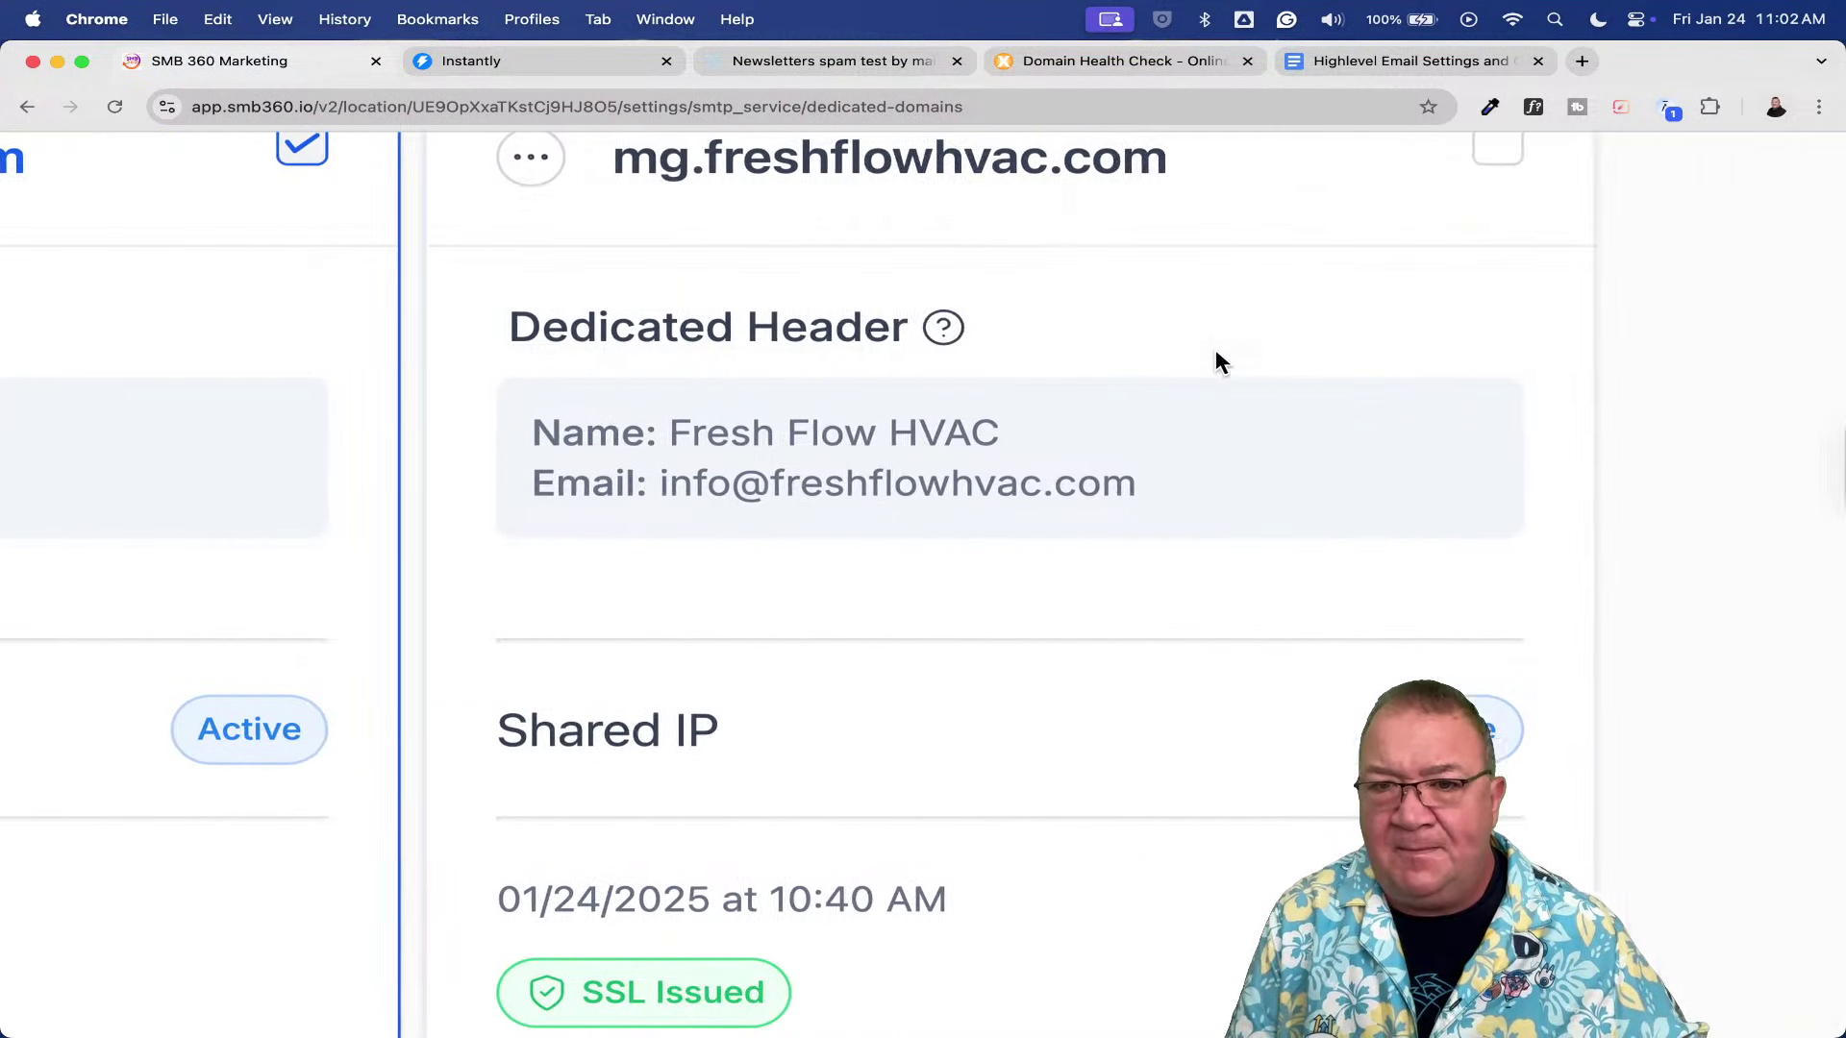
{"action": "scroll", "coordinate": [1215, 362], "scroll_direction": "right", "scroll_amount": 1}
{"action": "scroll", "coordinate": [1215, 362], "scroll_direction": "up", "scroll_amount": 1}
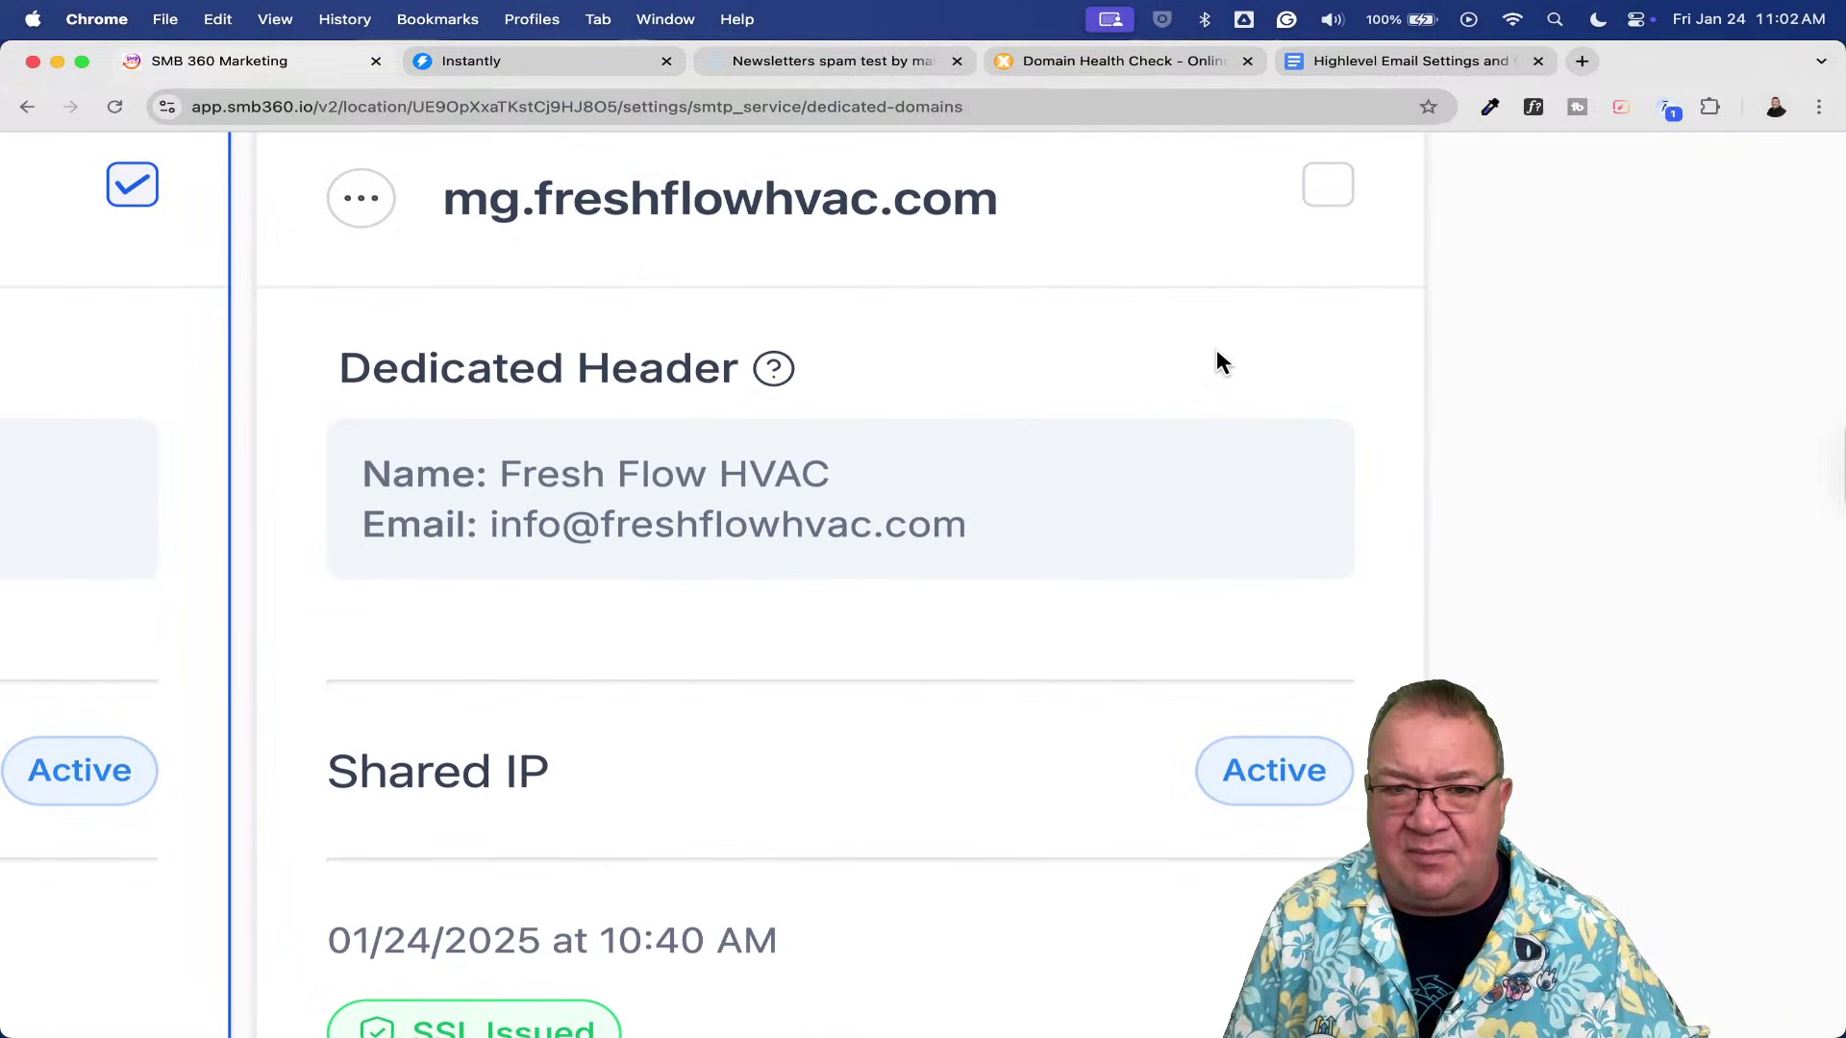
{"action": "triple_click", "coordinate": [1341, 502]}
{"action": "left_click", "coordinate": [1131, 402]}
{"action": "scroll", "coordinate": [1132, 402], "scroll_direction": "down", "scroll_amount": 3}
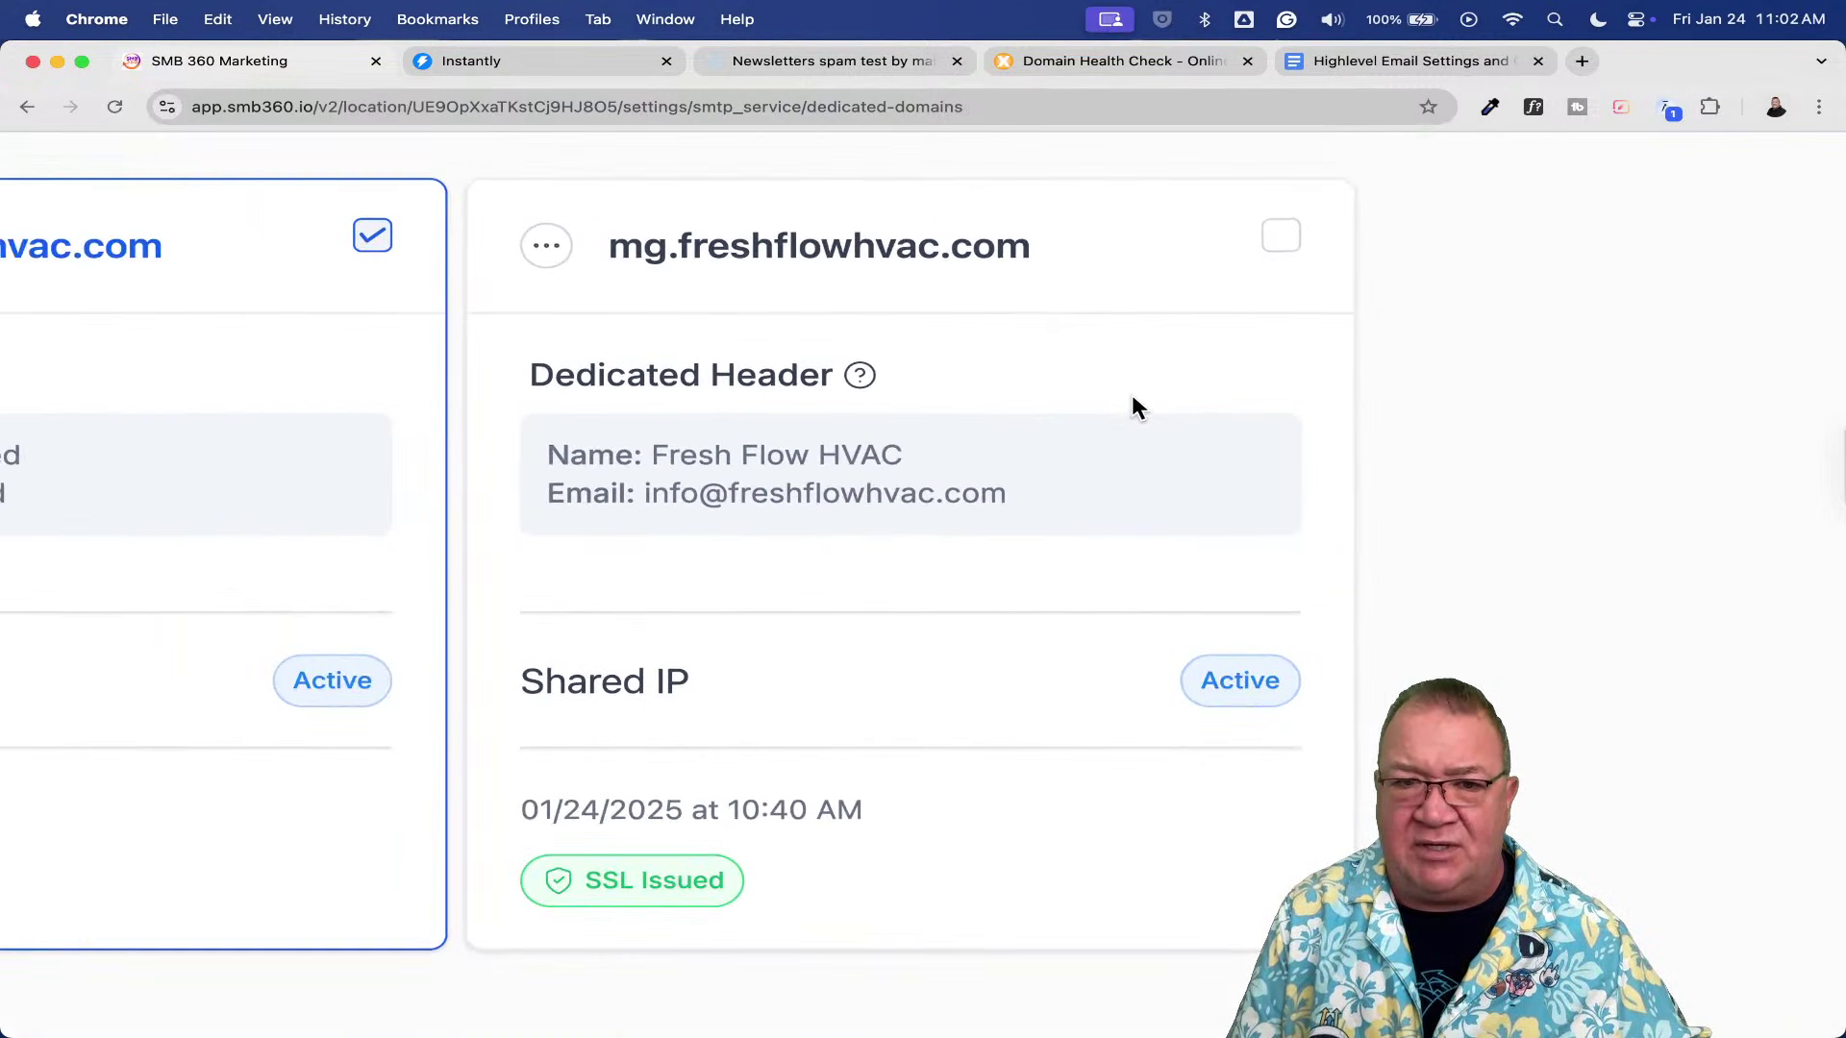
{"action": "mouse_move", "coordinate": [858, 371]}
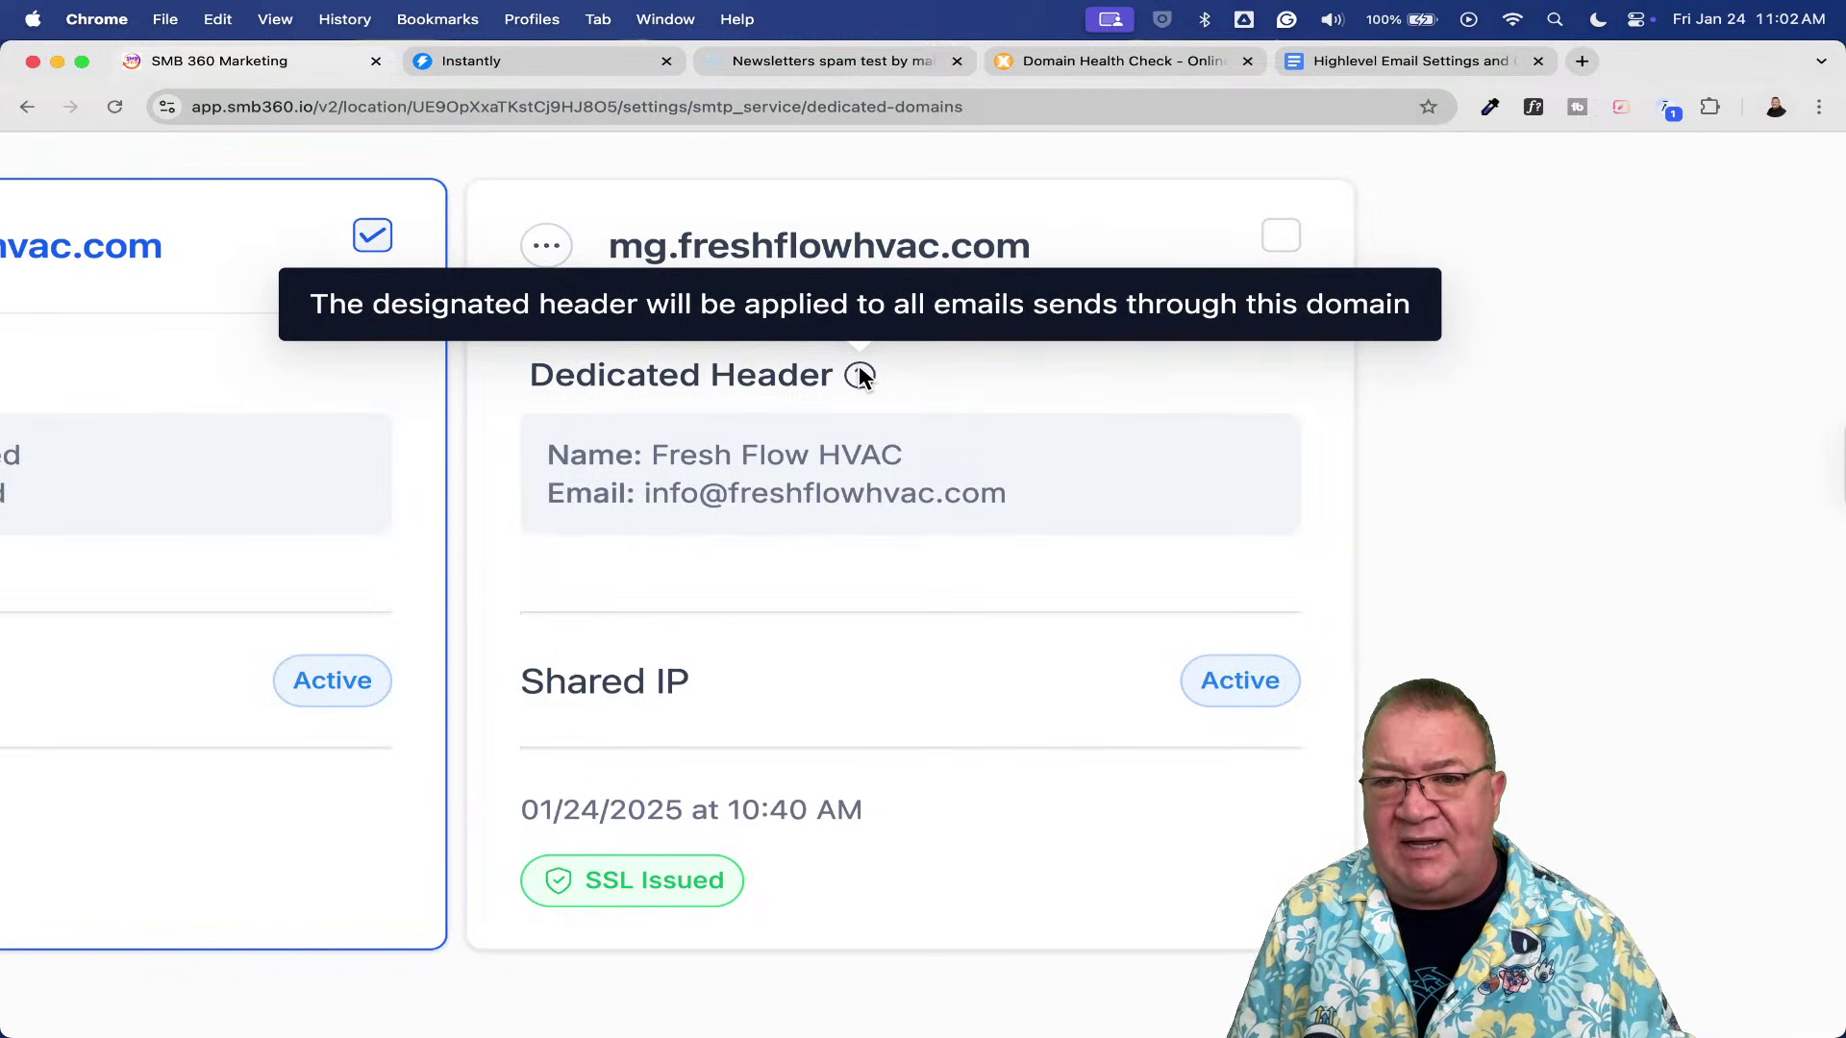
{"action": "scroll", "coordinate": [1123, 454], "scroll_direction": "down", "scroll_amount": 3}
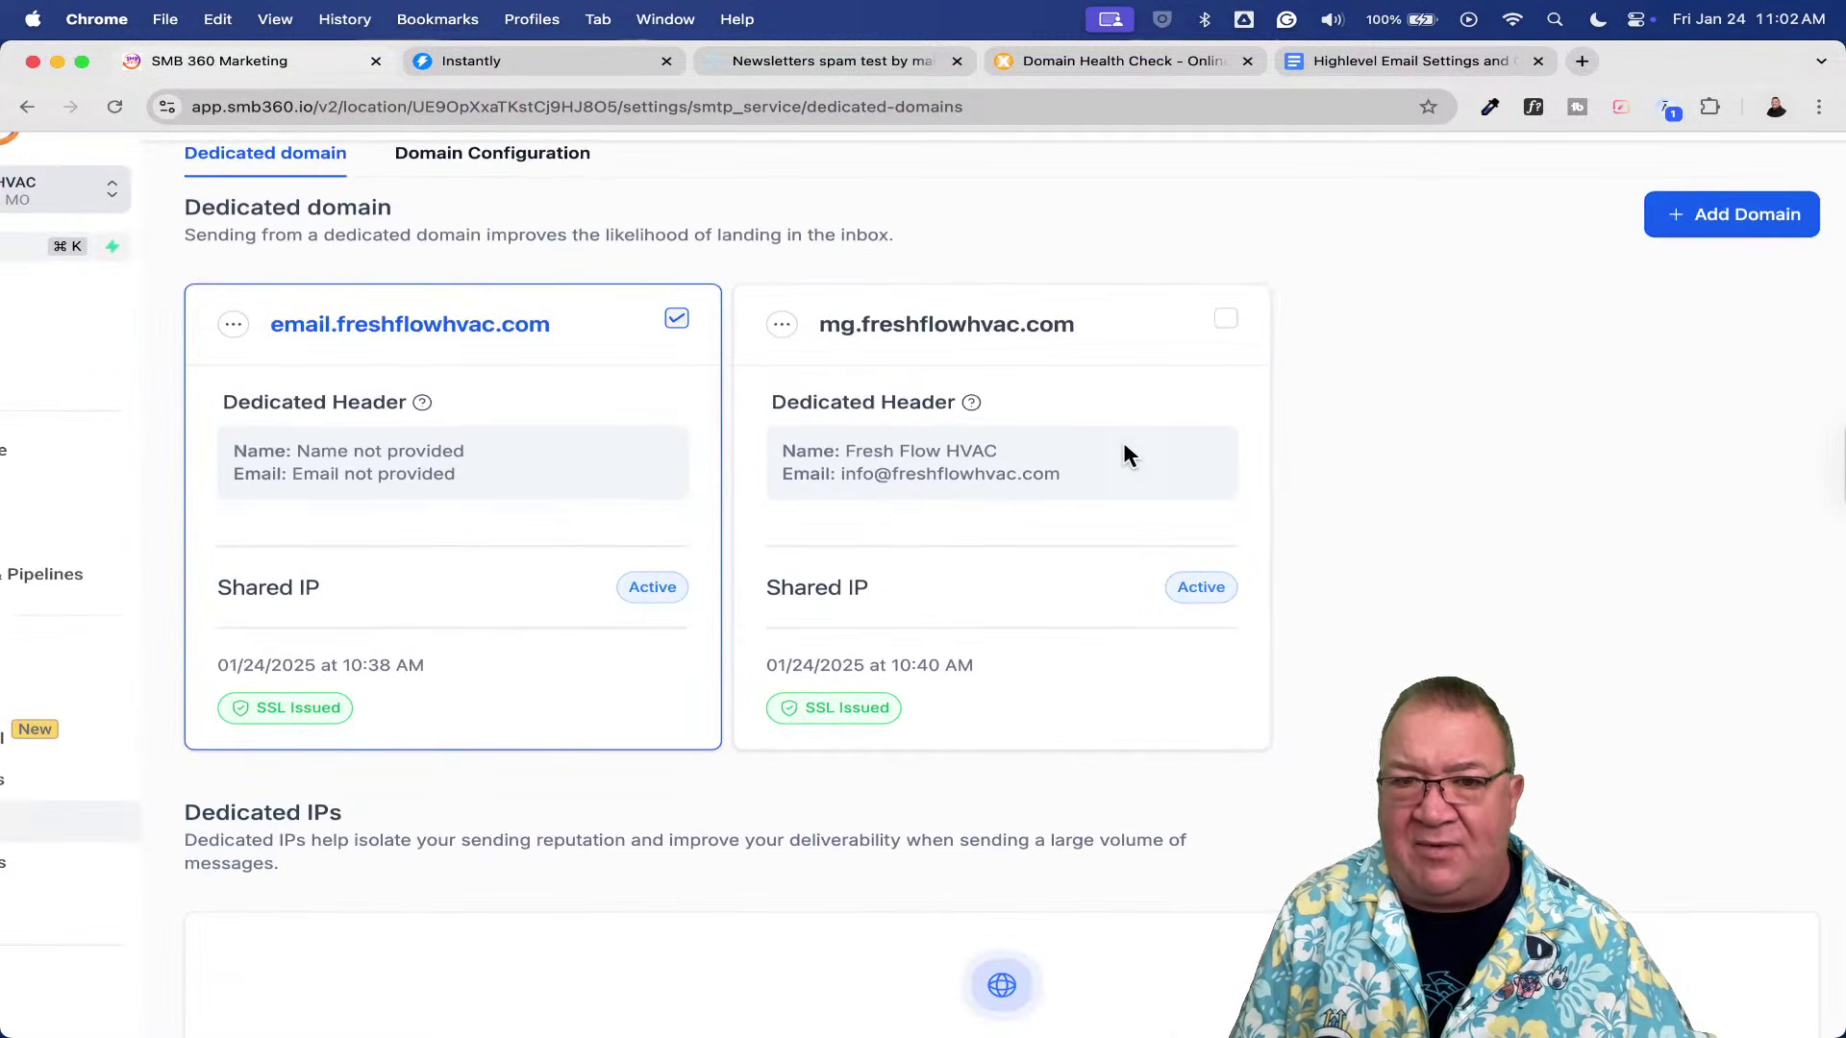
{"action": "scroll", "coordinate": [1086, 443], "scroll_direction": "up", "scroll_amount": 1}
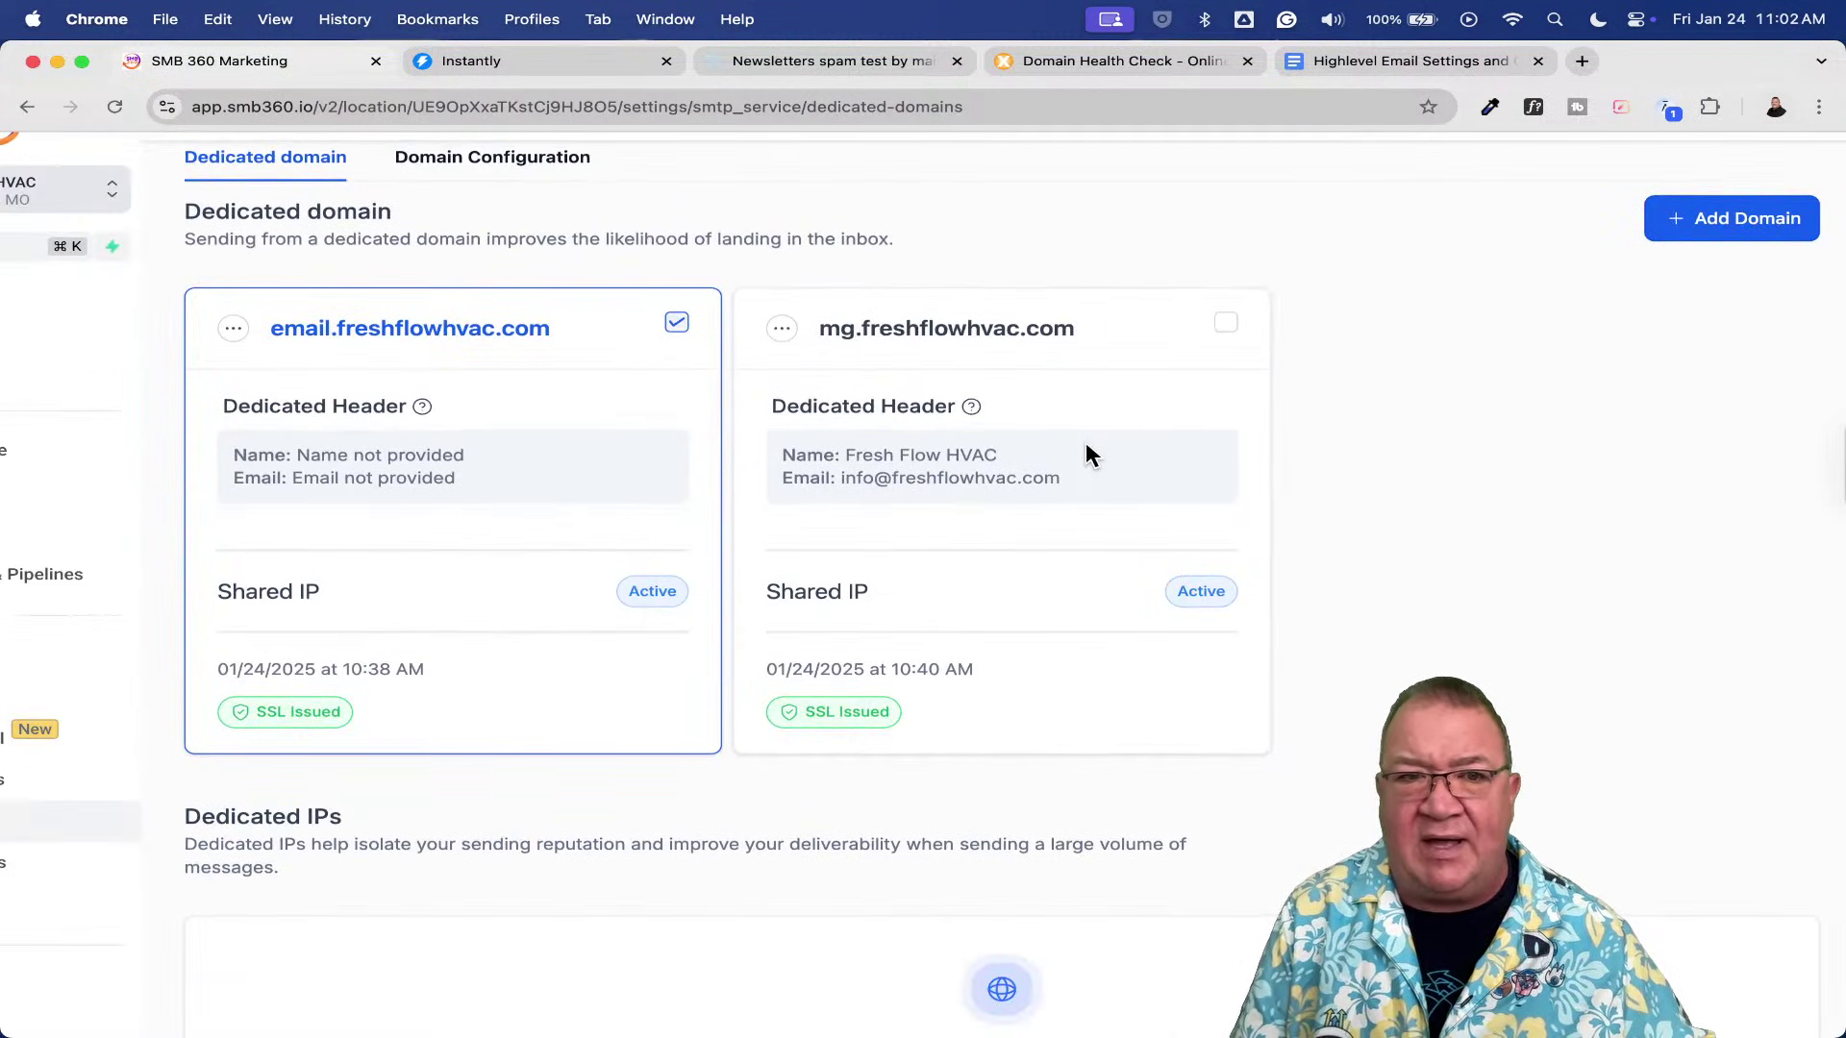
{"action": "left_click", "coordinate": [491, 159]}
- Choose mg.freshflowhvac.com as the 100% Workflow Domain, then go to the Contacts list
{"action": "left_click", "coordinate": [353, 471]}
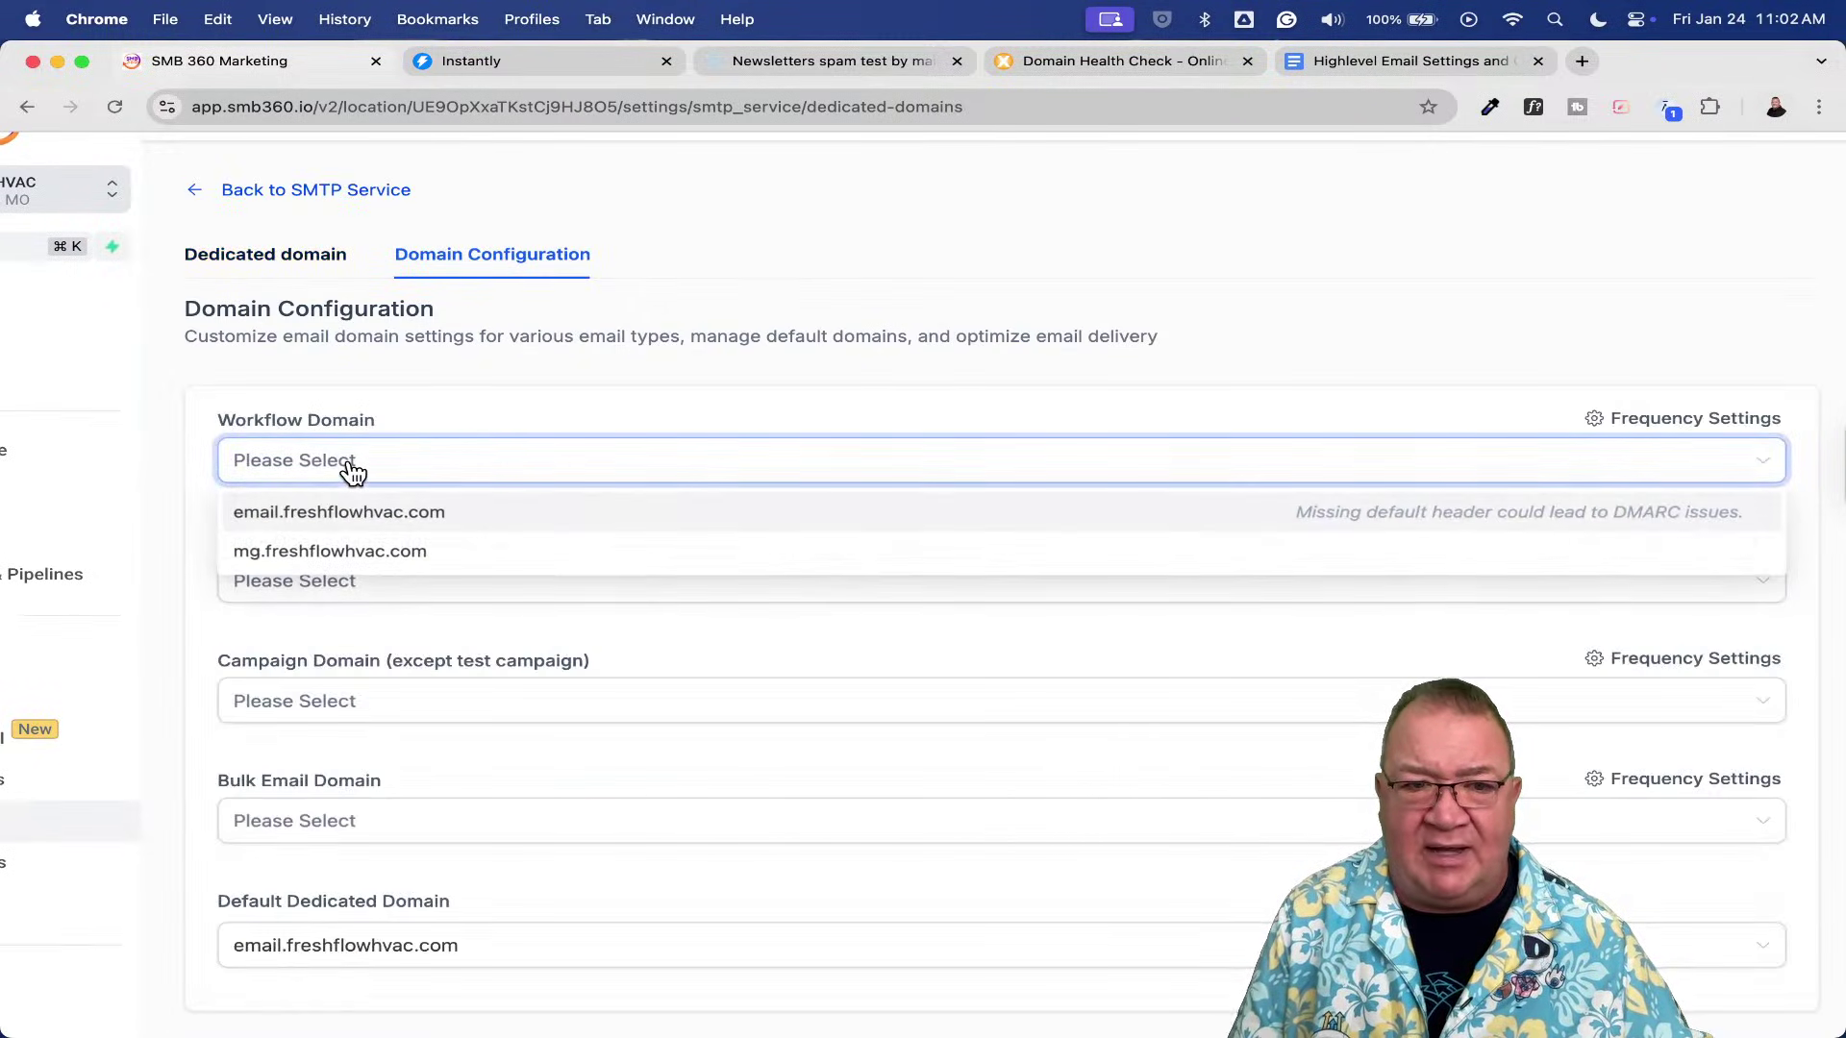
{"action": "left_click", "coordinate": [363, 550]}
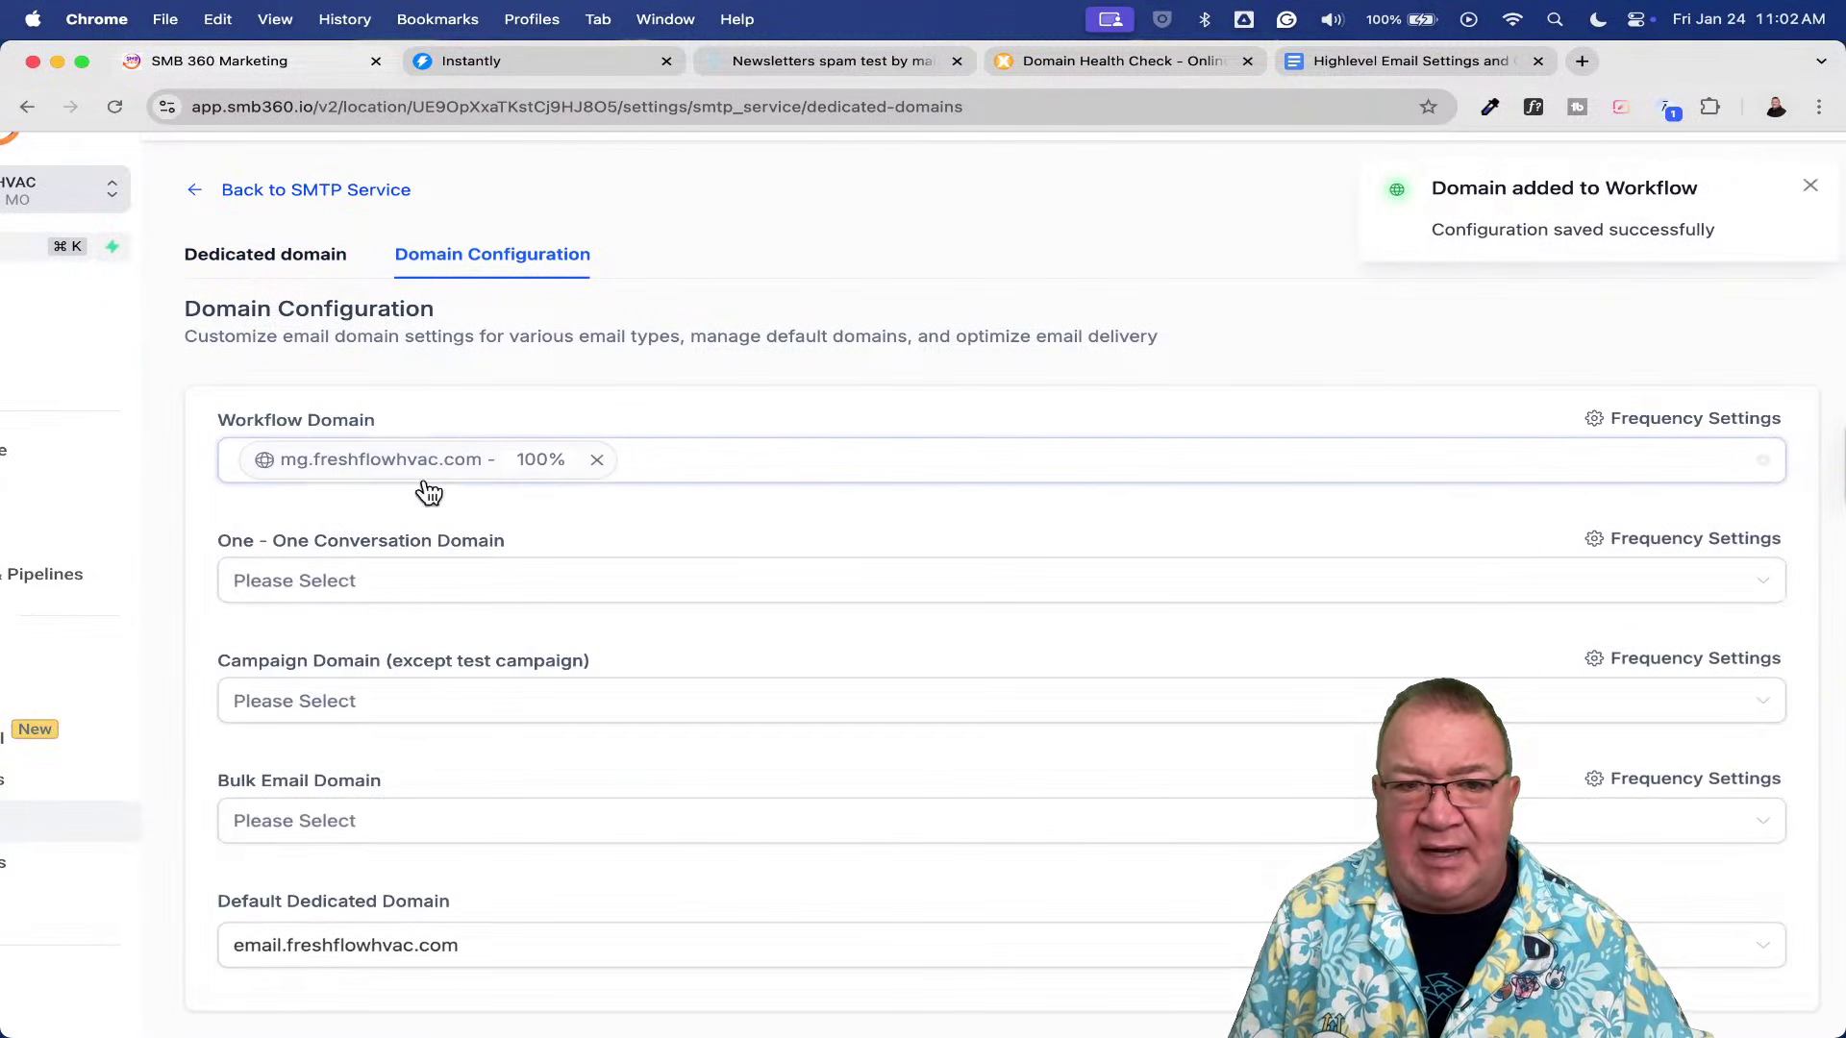
{"action": "scroll", "coordinate": [424, 480], "scroll_direction": "up", "scroll_amount": 5}
{"action": "scroll", "coordinate": [424, 481], "scroll_direction": "down", "scroll_amount": 2}
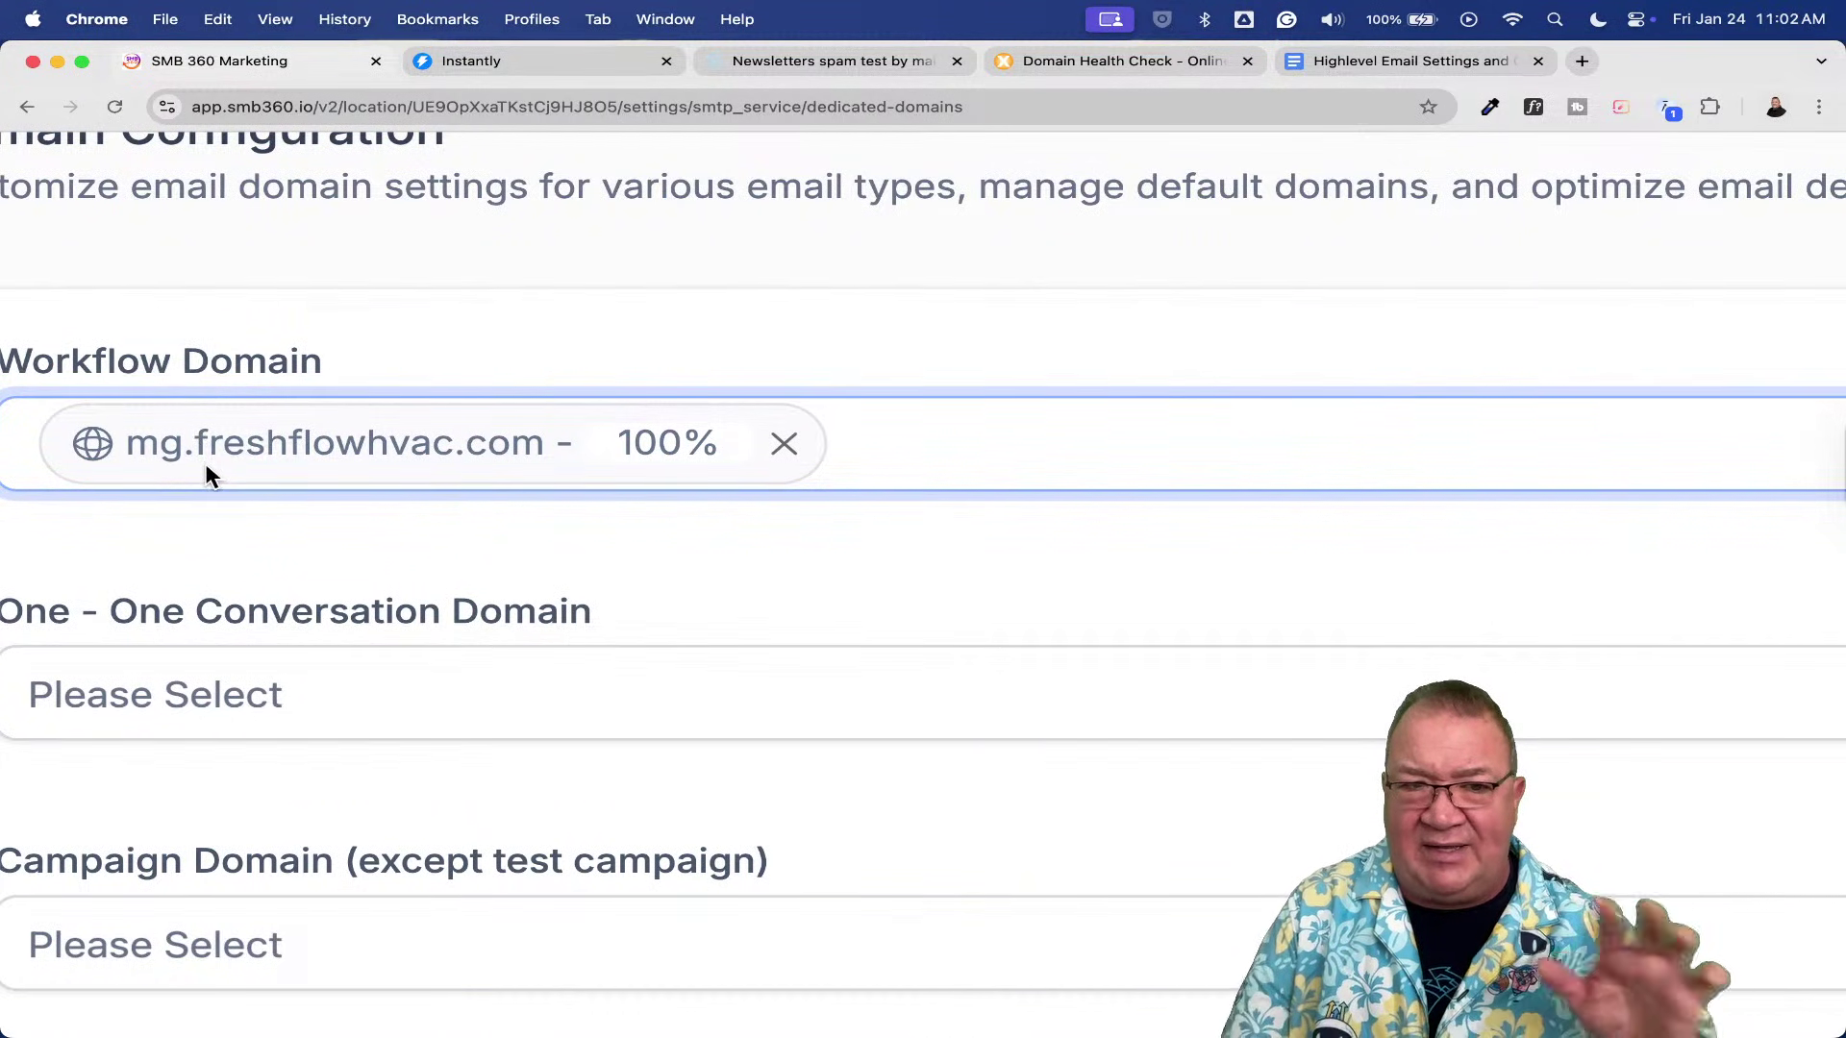
{"action": "scroll", "coordinate": [1006, 625], "scroll_direction": "down", "scroll_amount": 5}
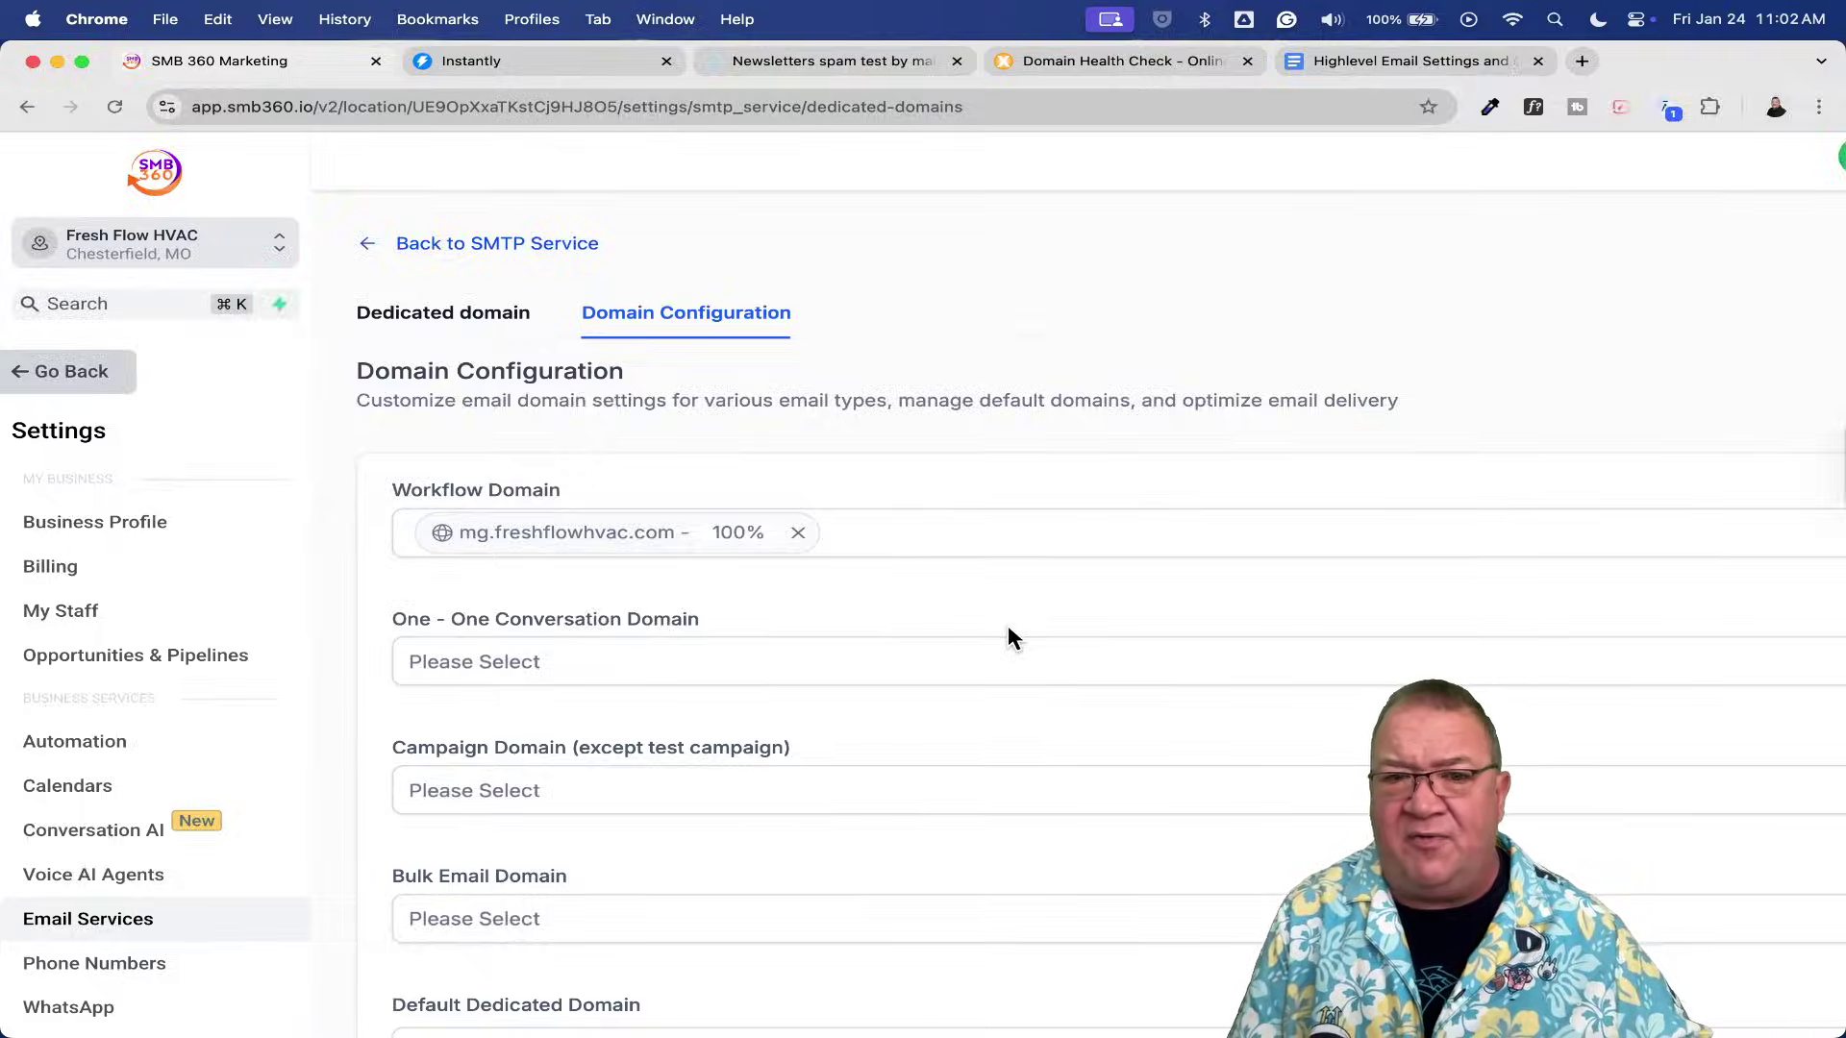
{"action": "scroll", "coordinate": [1010, 638], "scroll_direction": "down", "scroll_amount": 2}
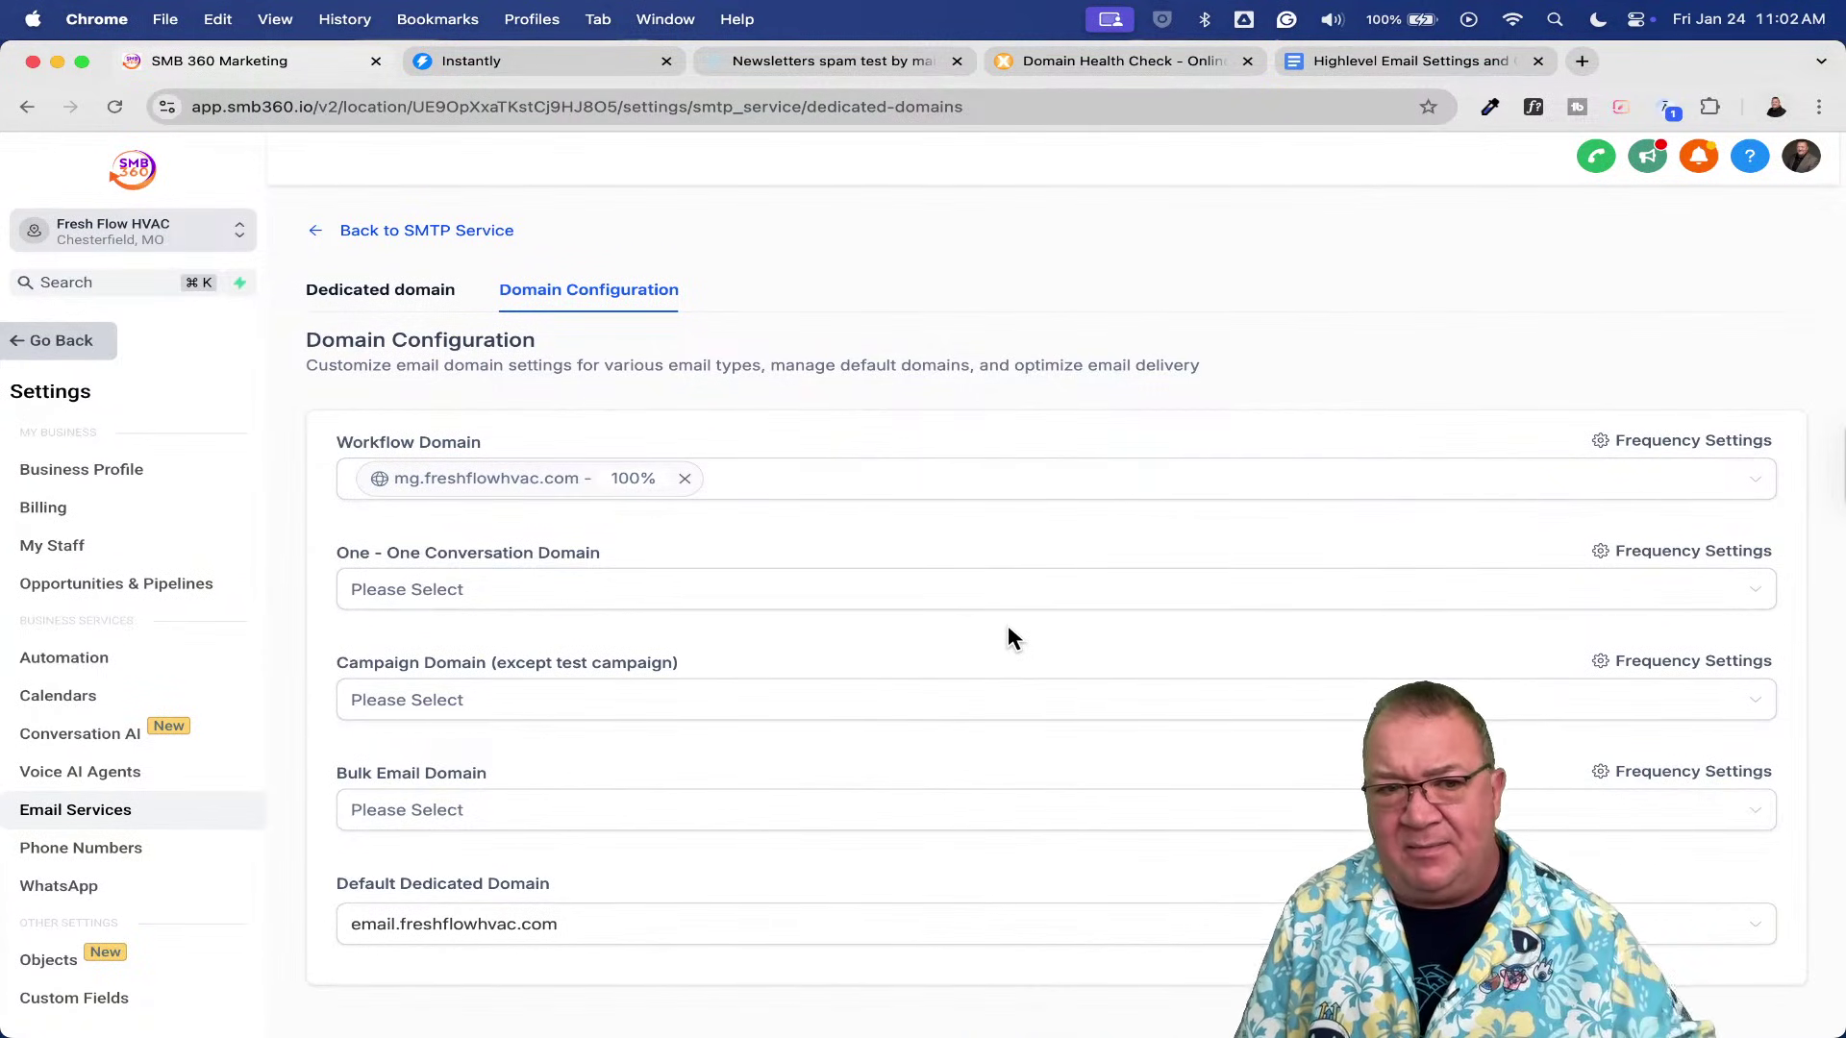
{"action": "left_click", "coordinate": [43, 342]}
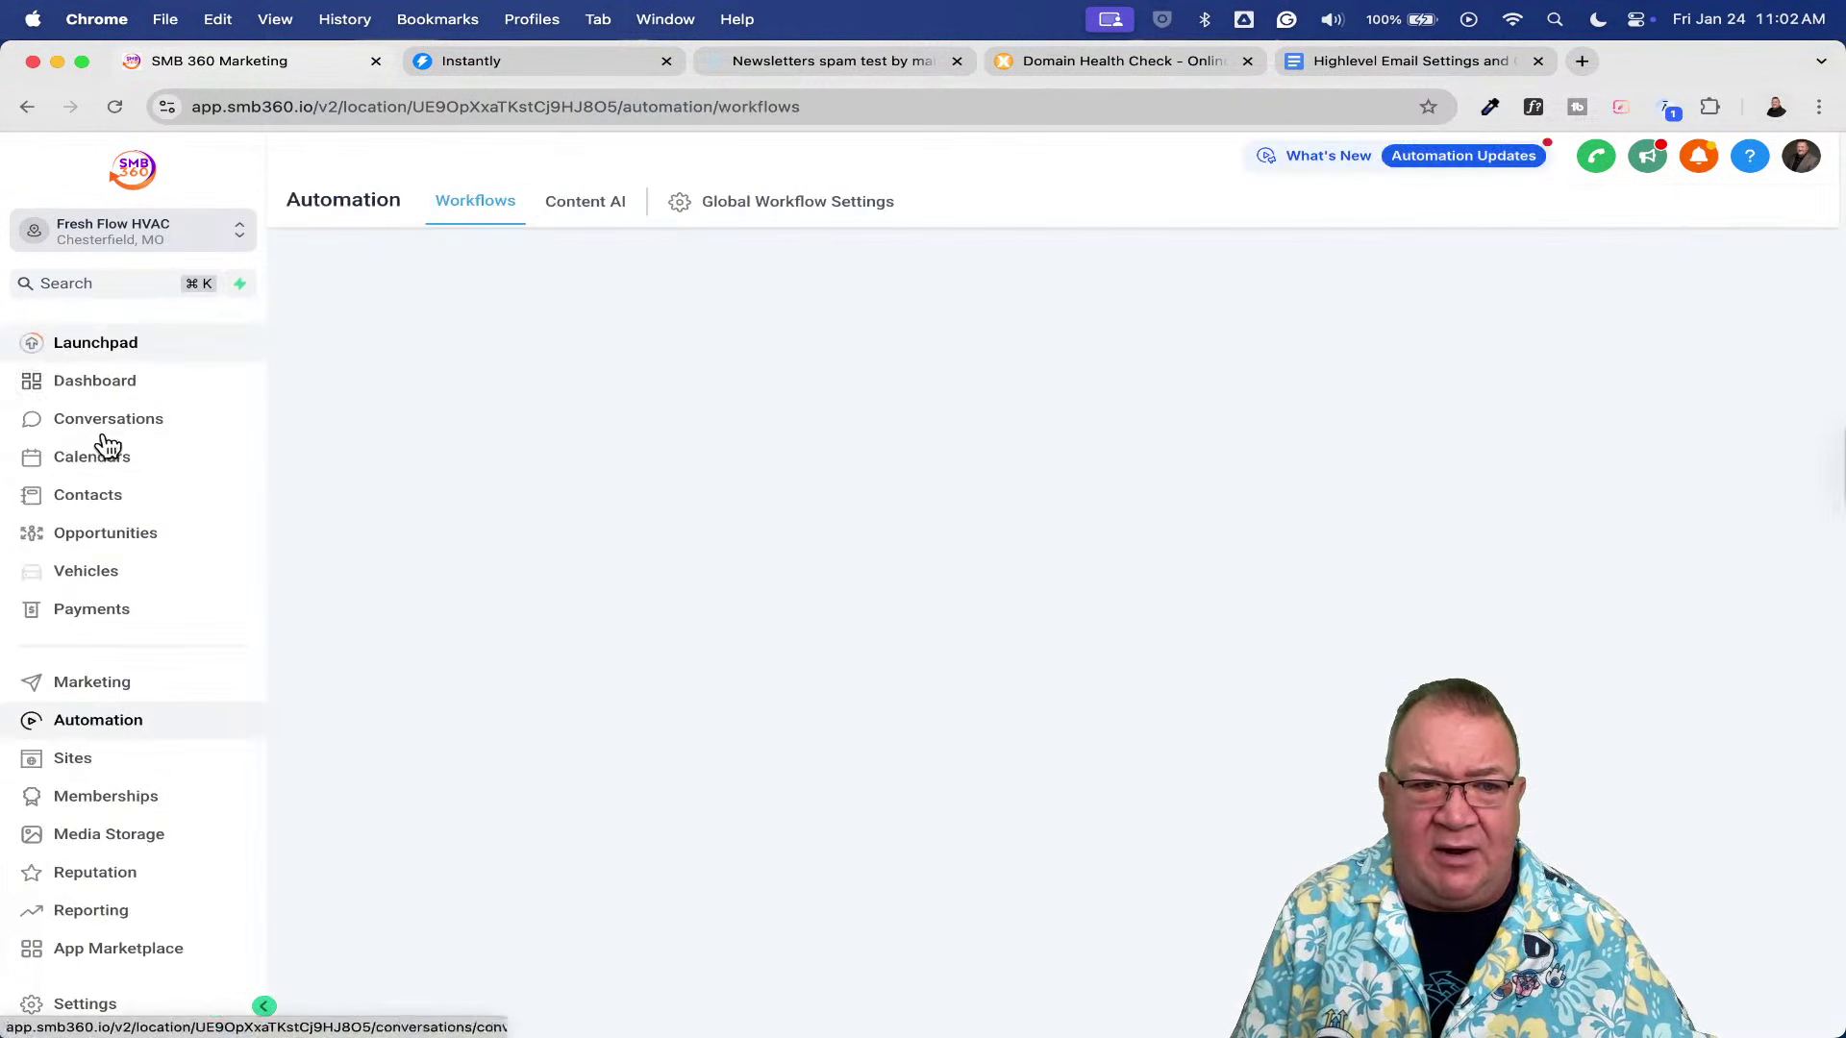
{"action": "left_click", "coordinate": [88, 494]}
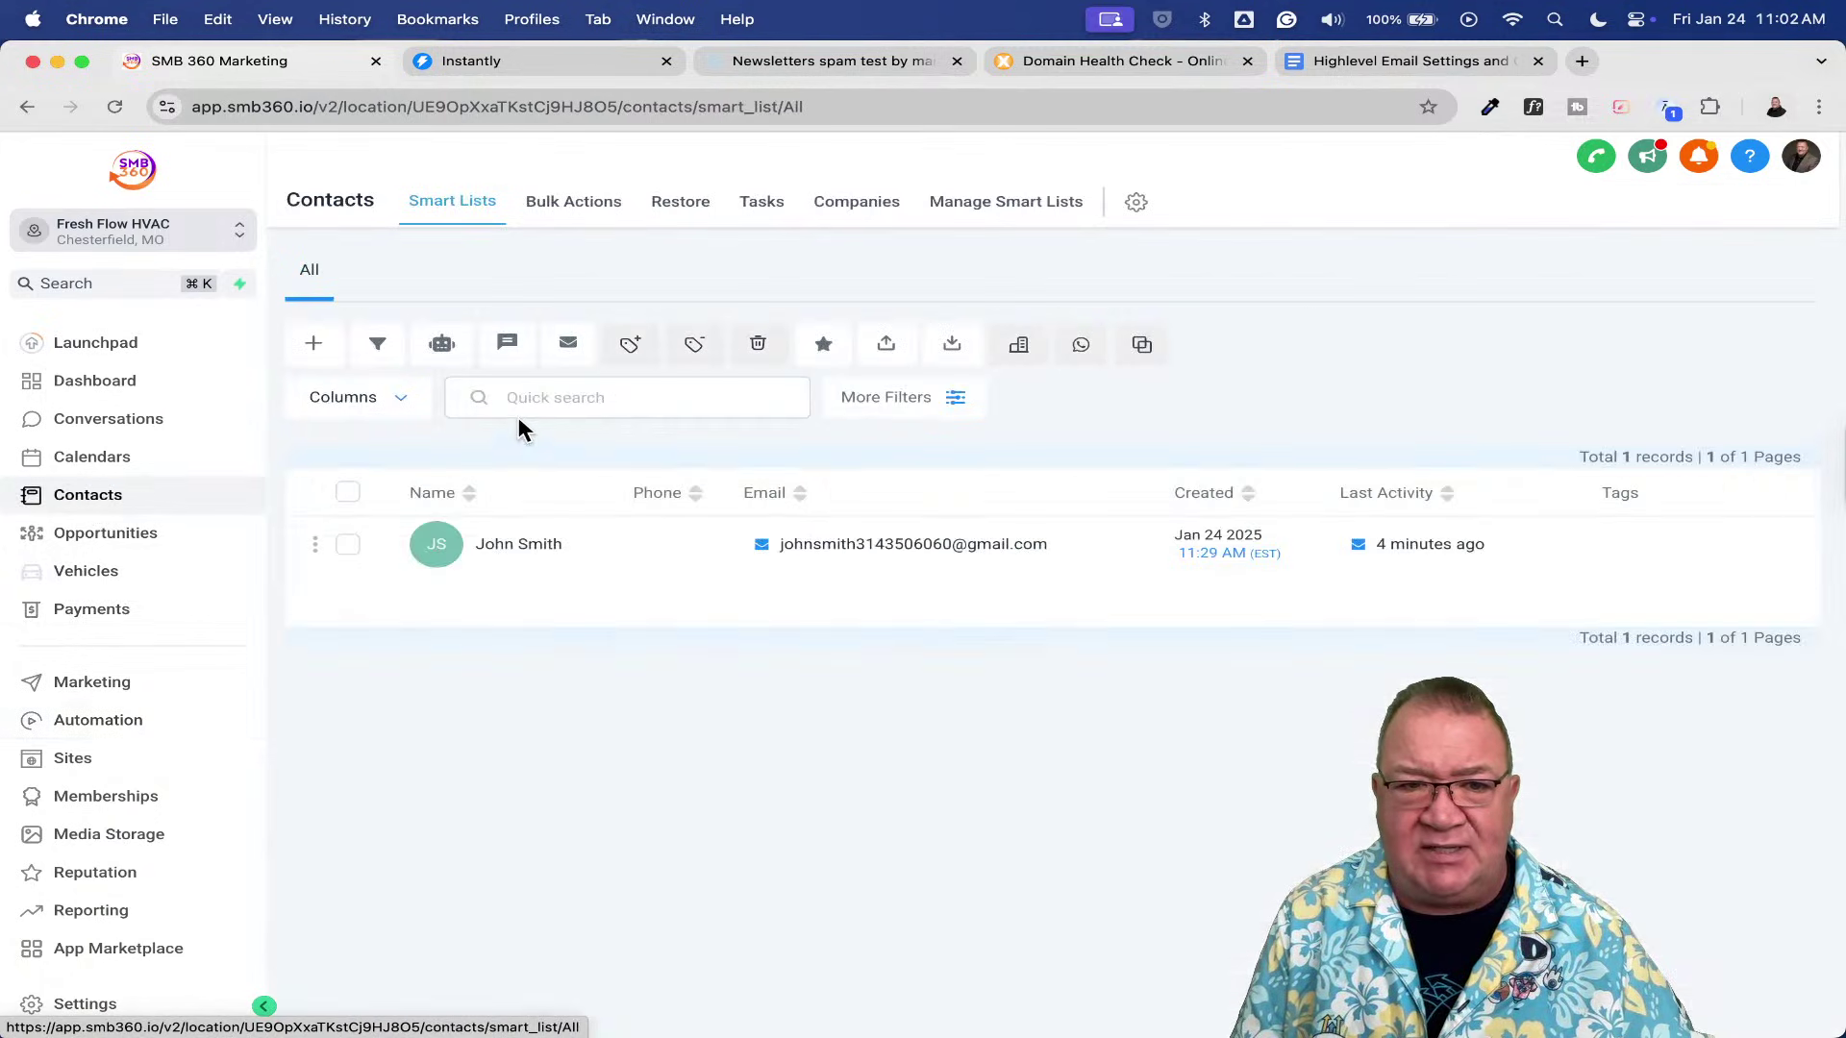
- Select the single contact and add it to the Email Test workflow, with action text 'te'
{"action": "left_click", "coordinate": [347, 545]}
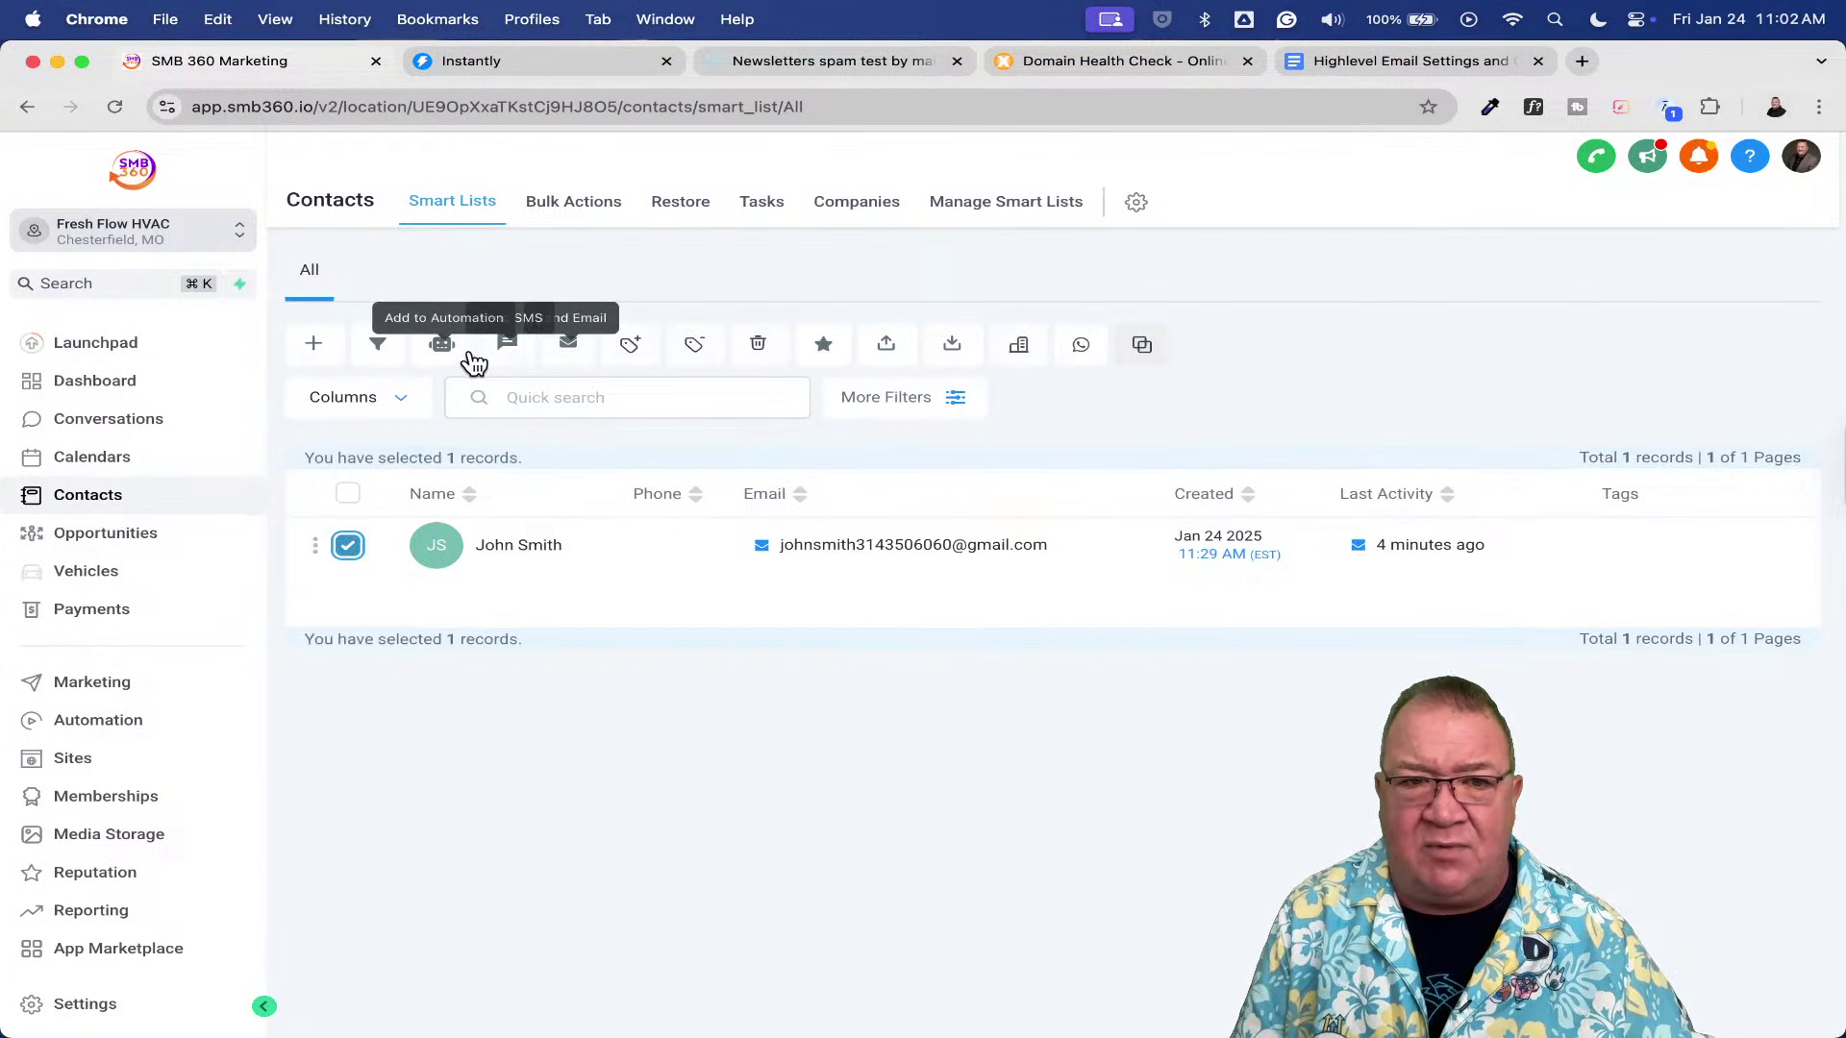
{"action": "left_click", "coordinate": [441, 344]}
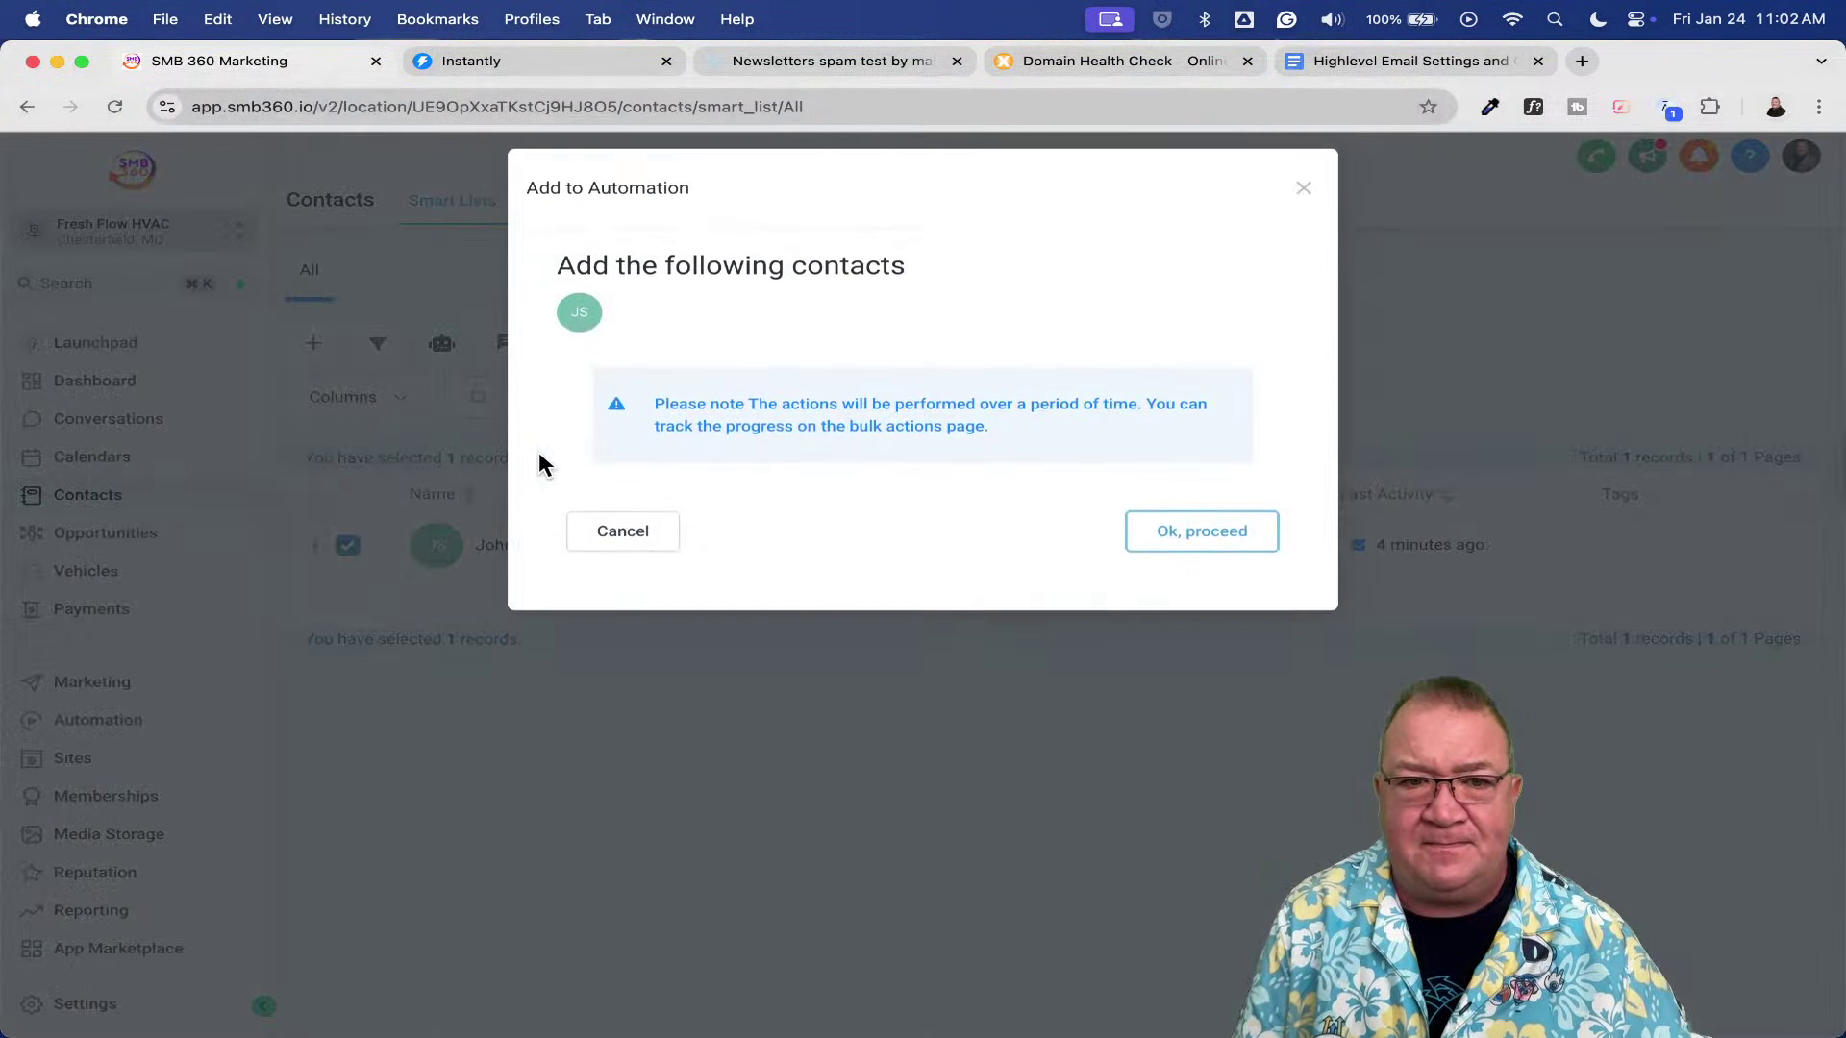
{"action": "left_click", "coordinate": [724, 429]}
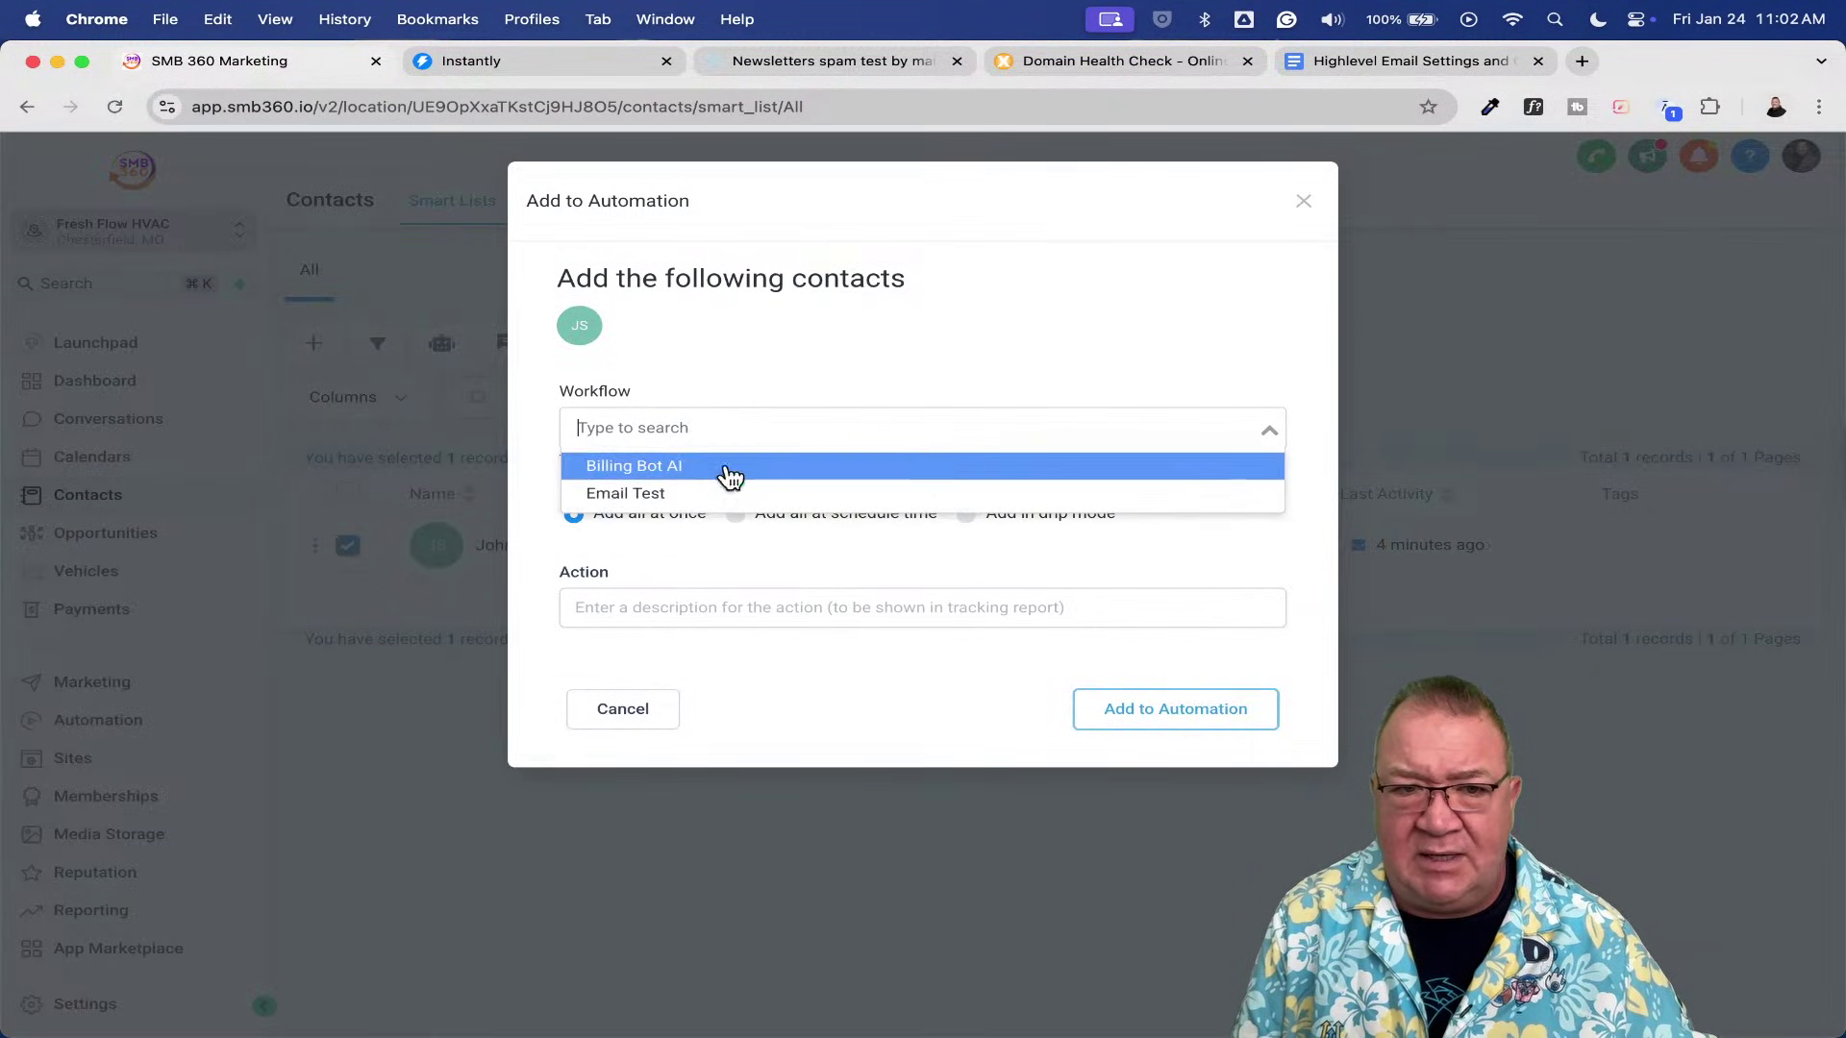
{"action": "left_click", "coordinate": [715, 493]}
{"action": "left_click", "coordinate": [661, 583]}
{"action": "type", "text": "test"}
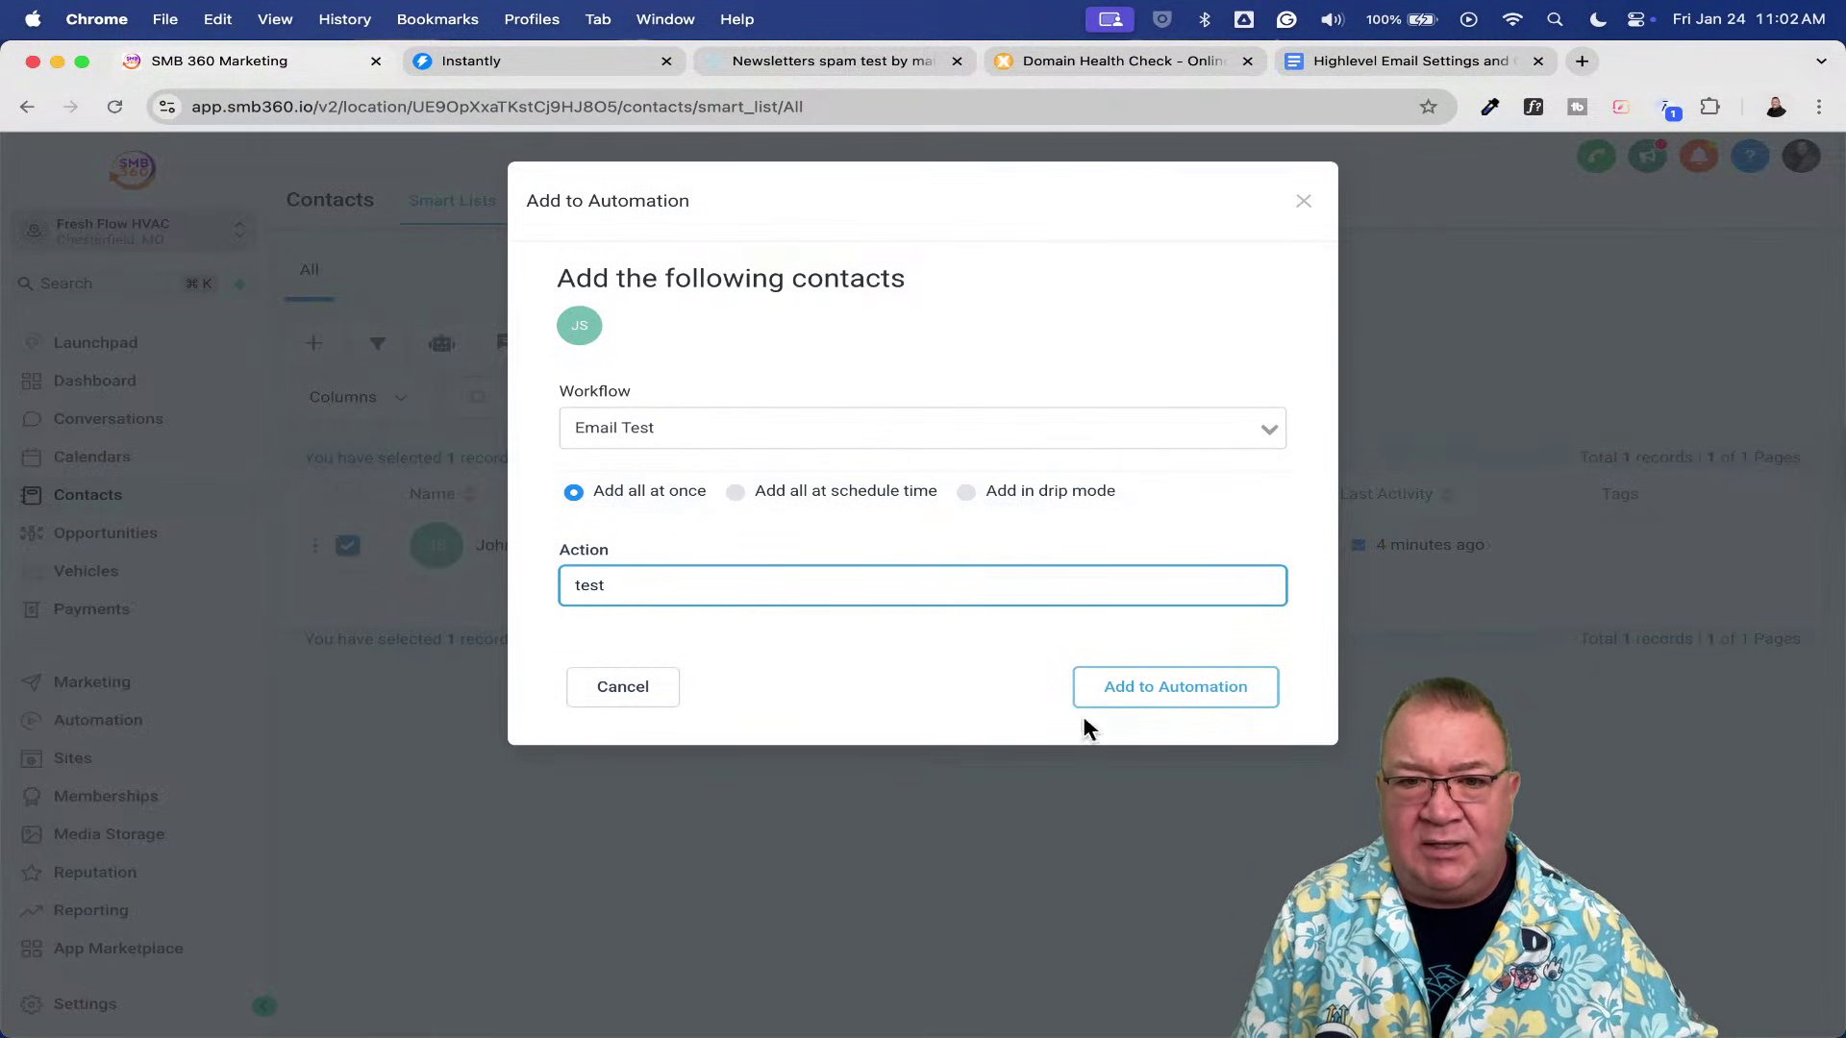
{"action": "left_click", "coordinate": [1169, 680]}
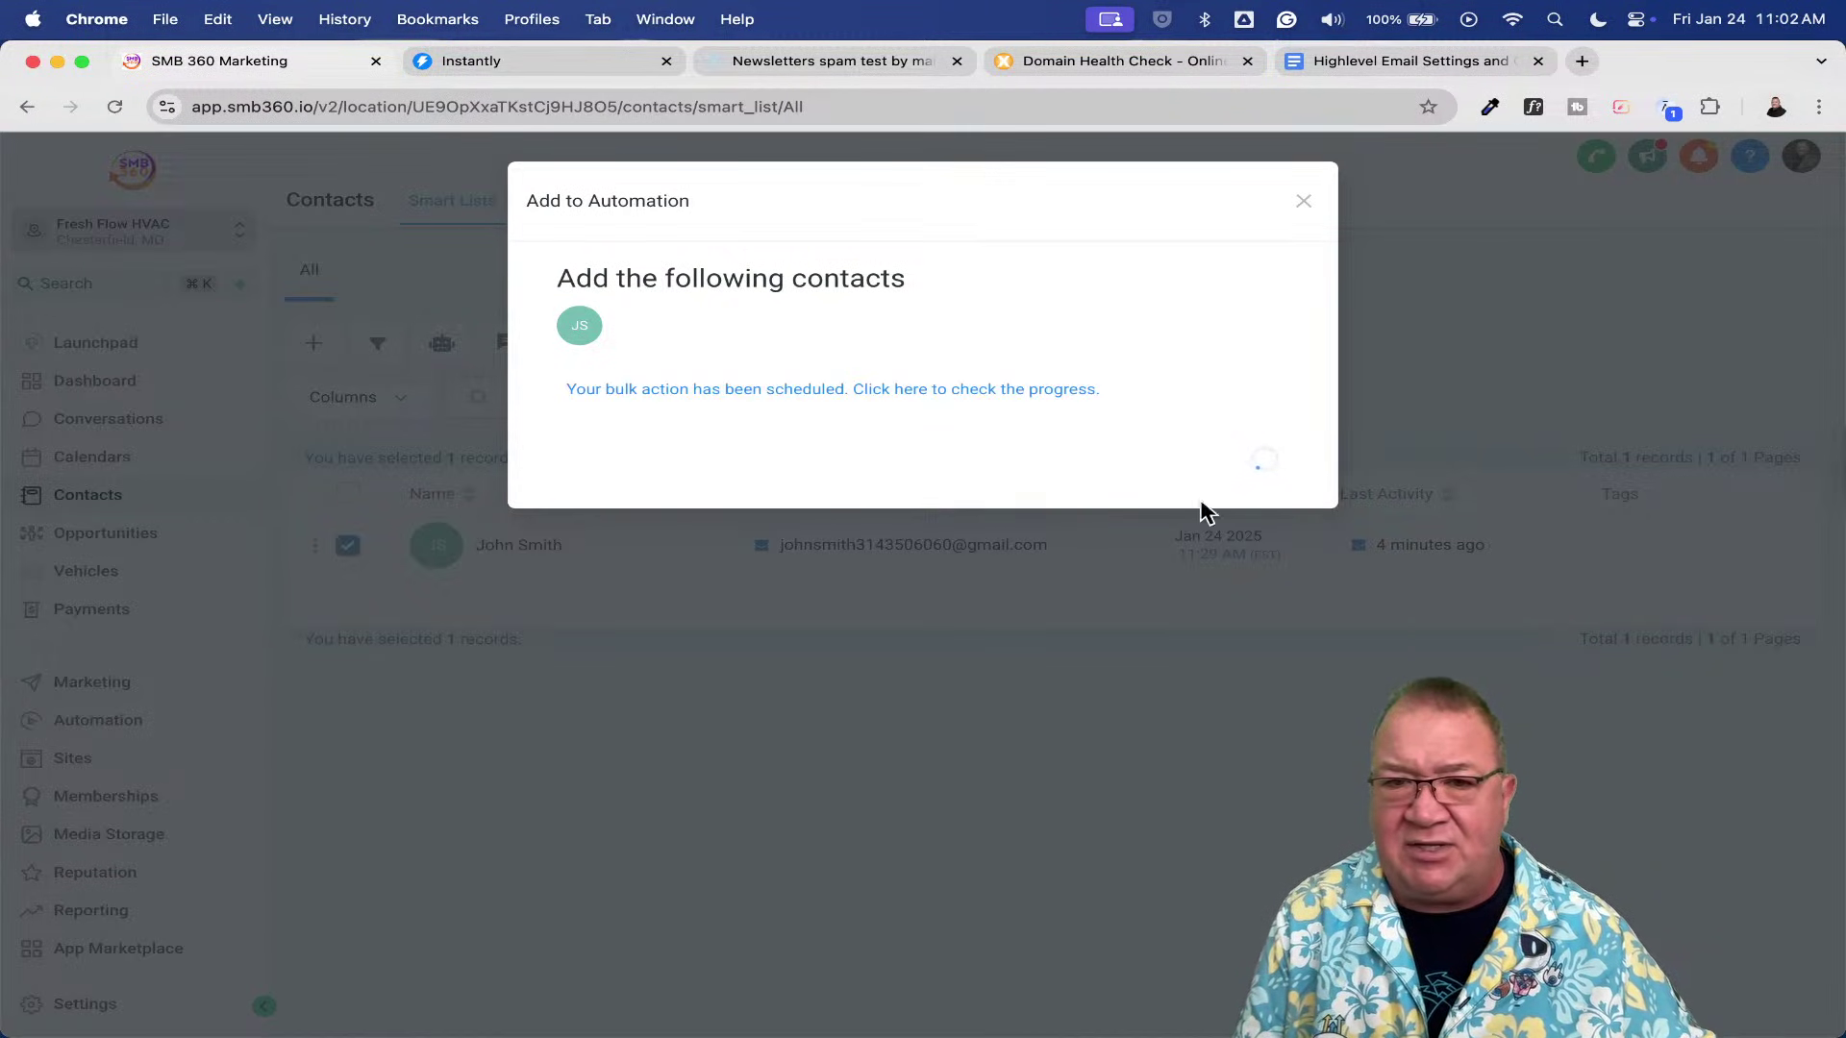
{"action": "left_click", "coordinate": [1249, 468]}
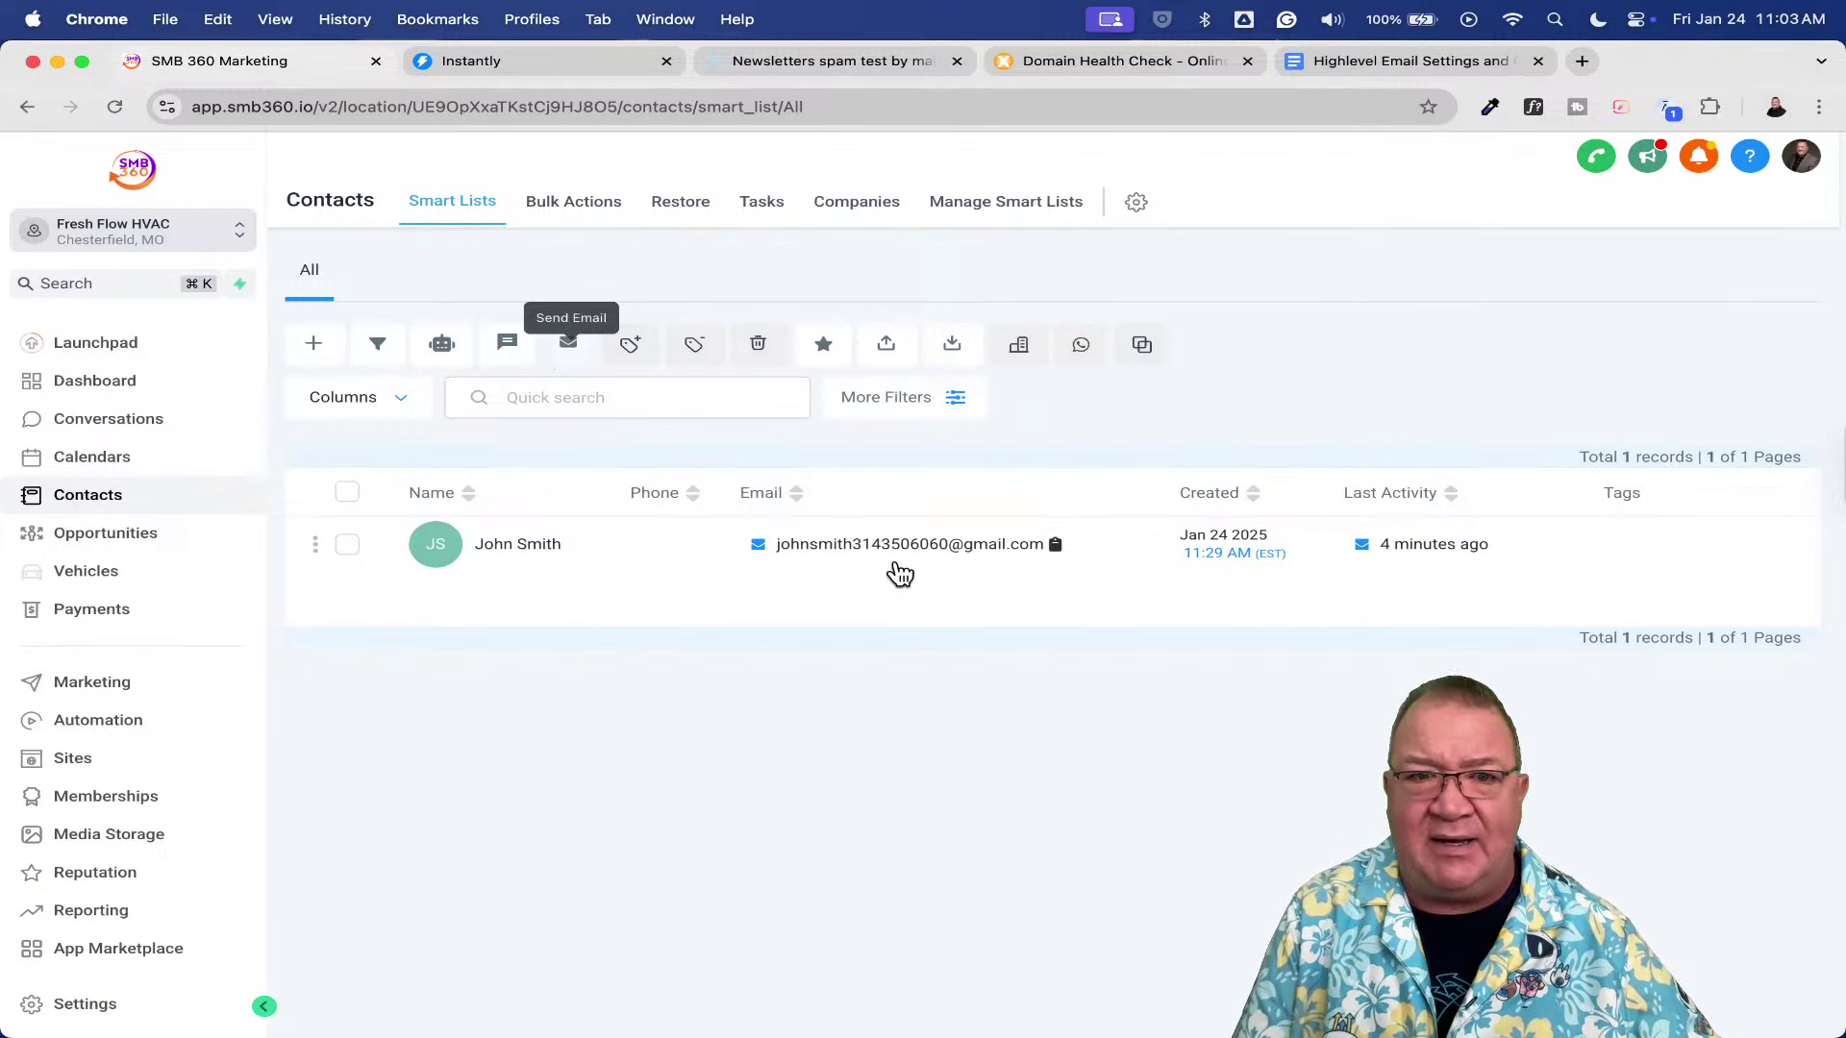
{"action": "key", "text": "ctrl+Up"}
- Refresh the Gmail inbox twice to check for new mail, then return to SMB 360
{"action": "left_click", "coordinate": [621, 508]}
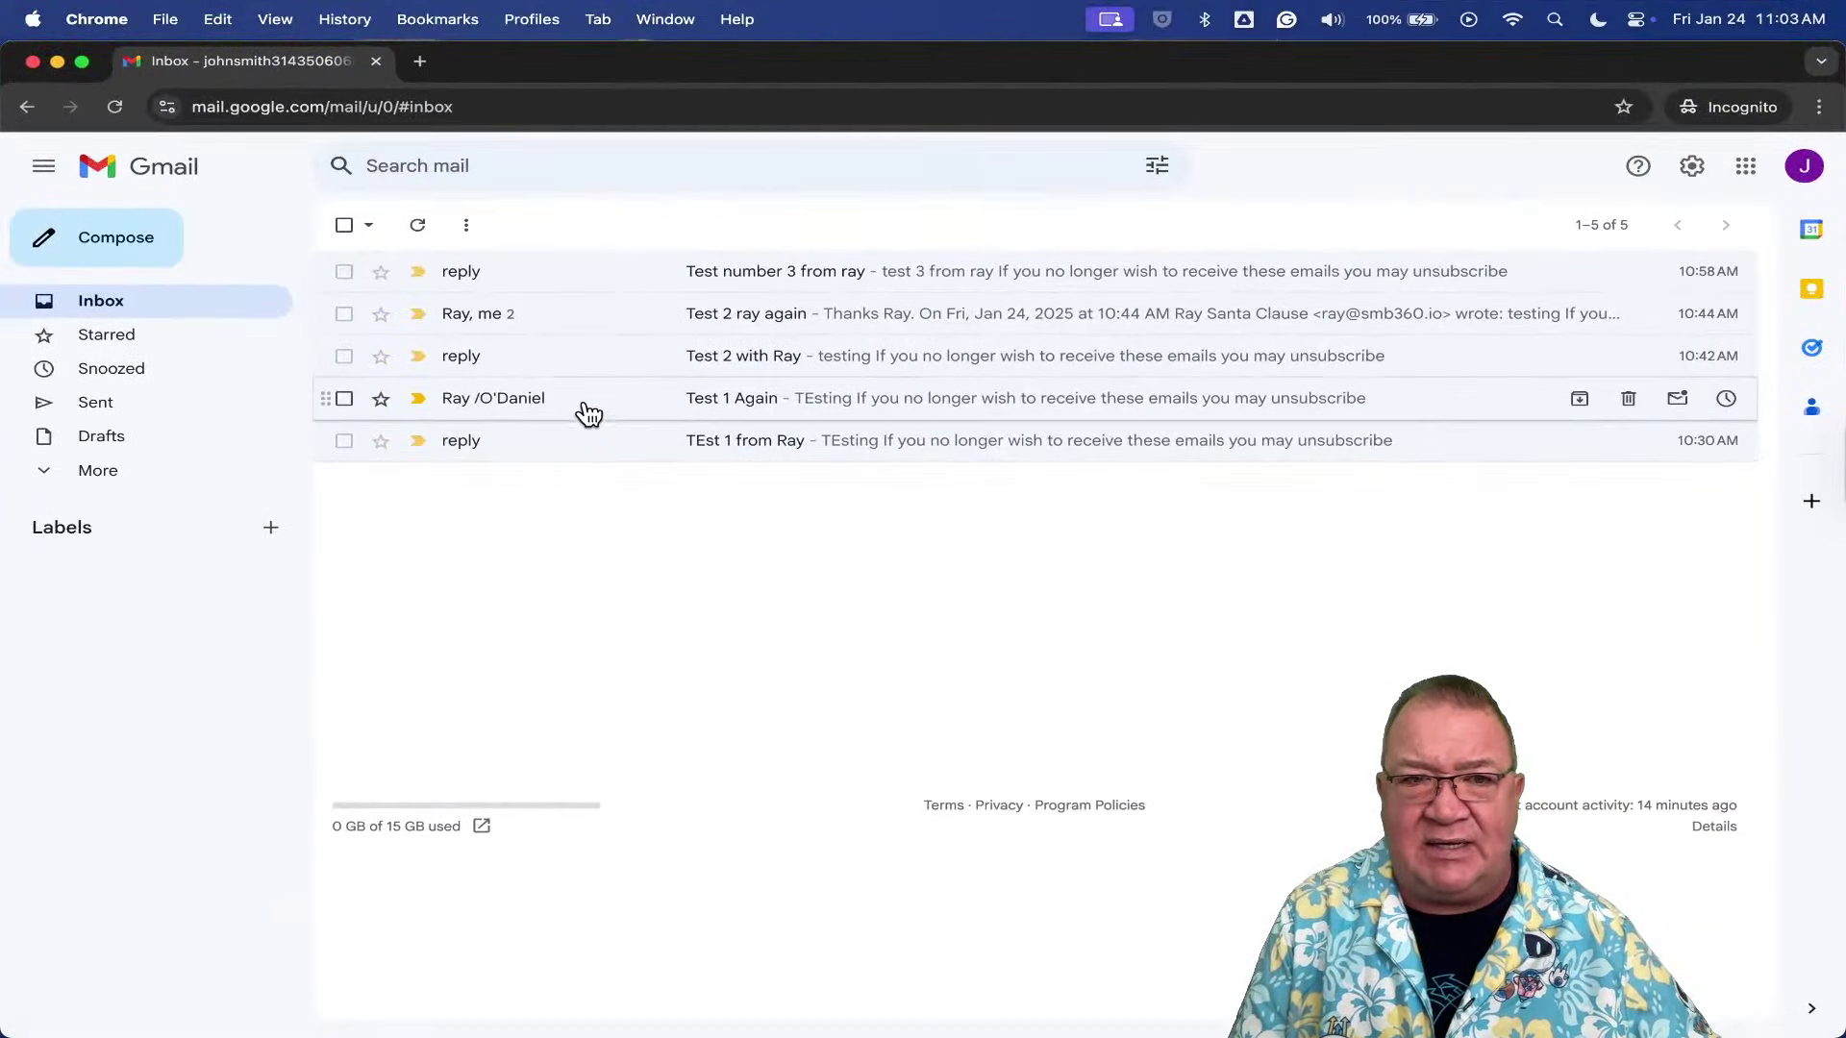
{"action": "left_click", "coordinate": [114, 107]}
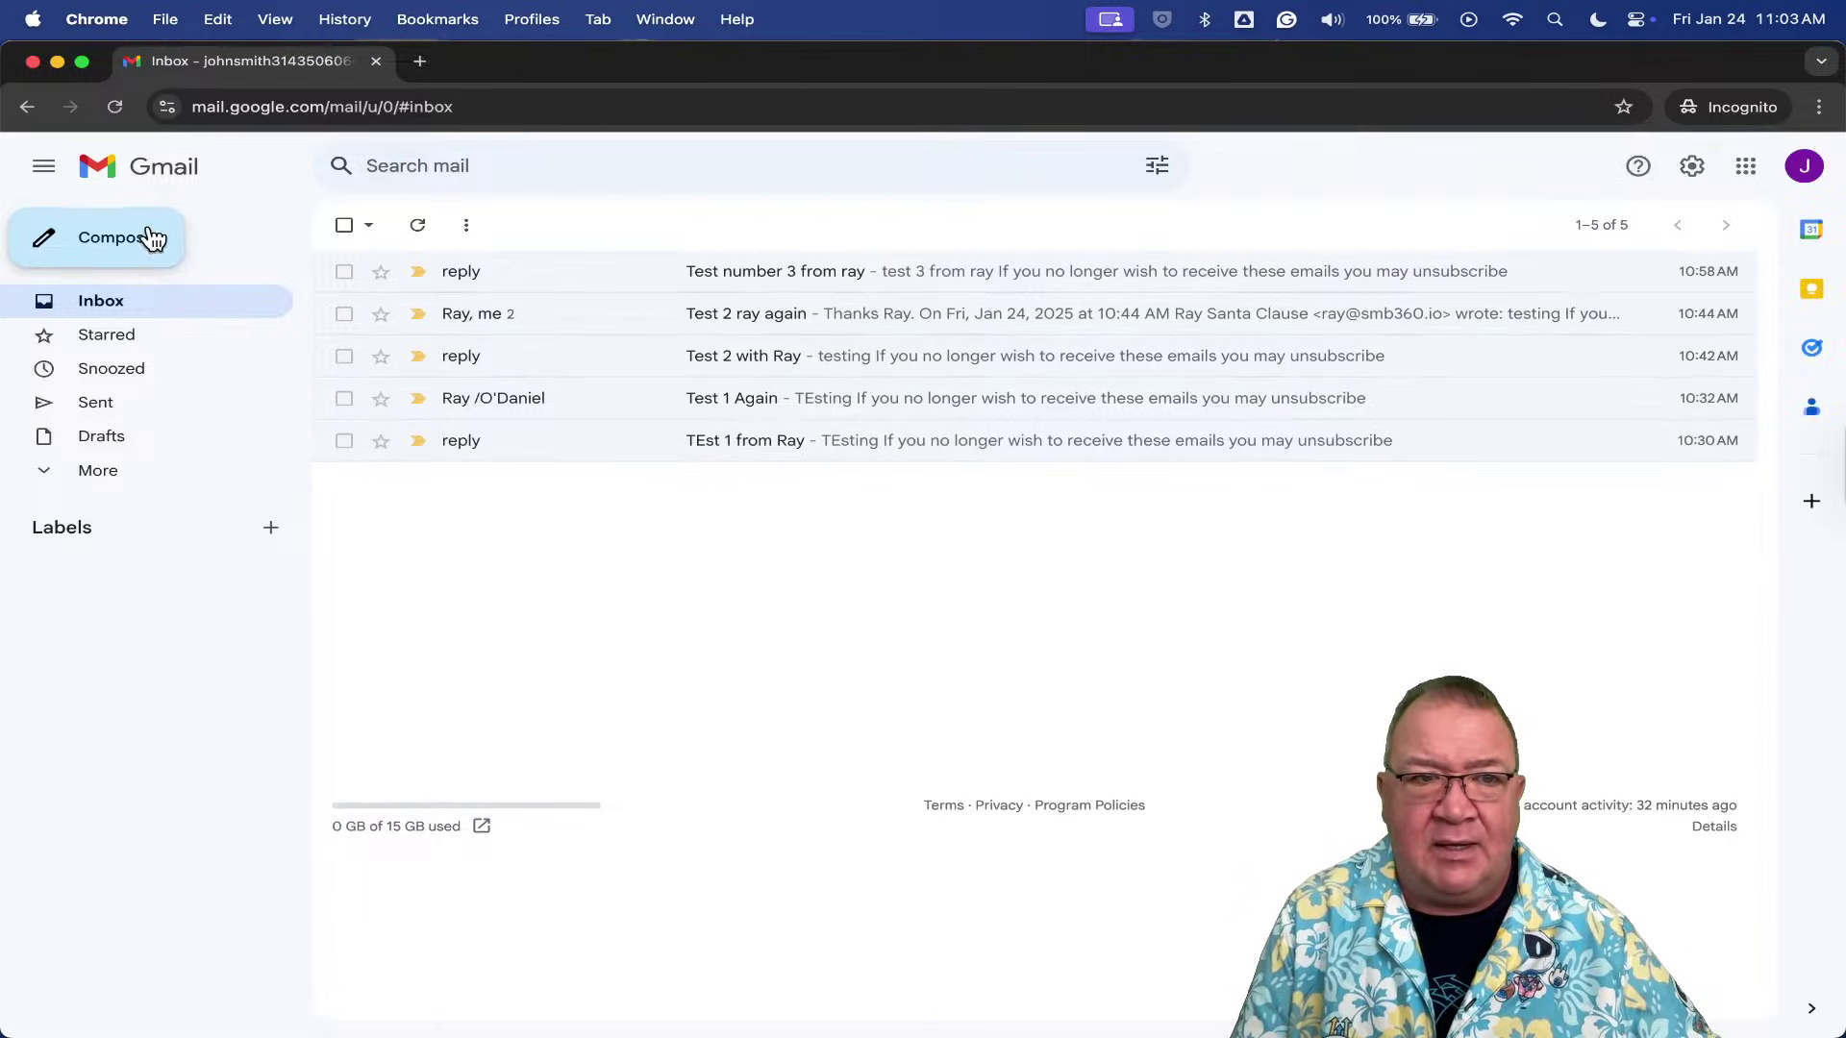
{"action": "left_click", "coordinate": [115, 106]}
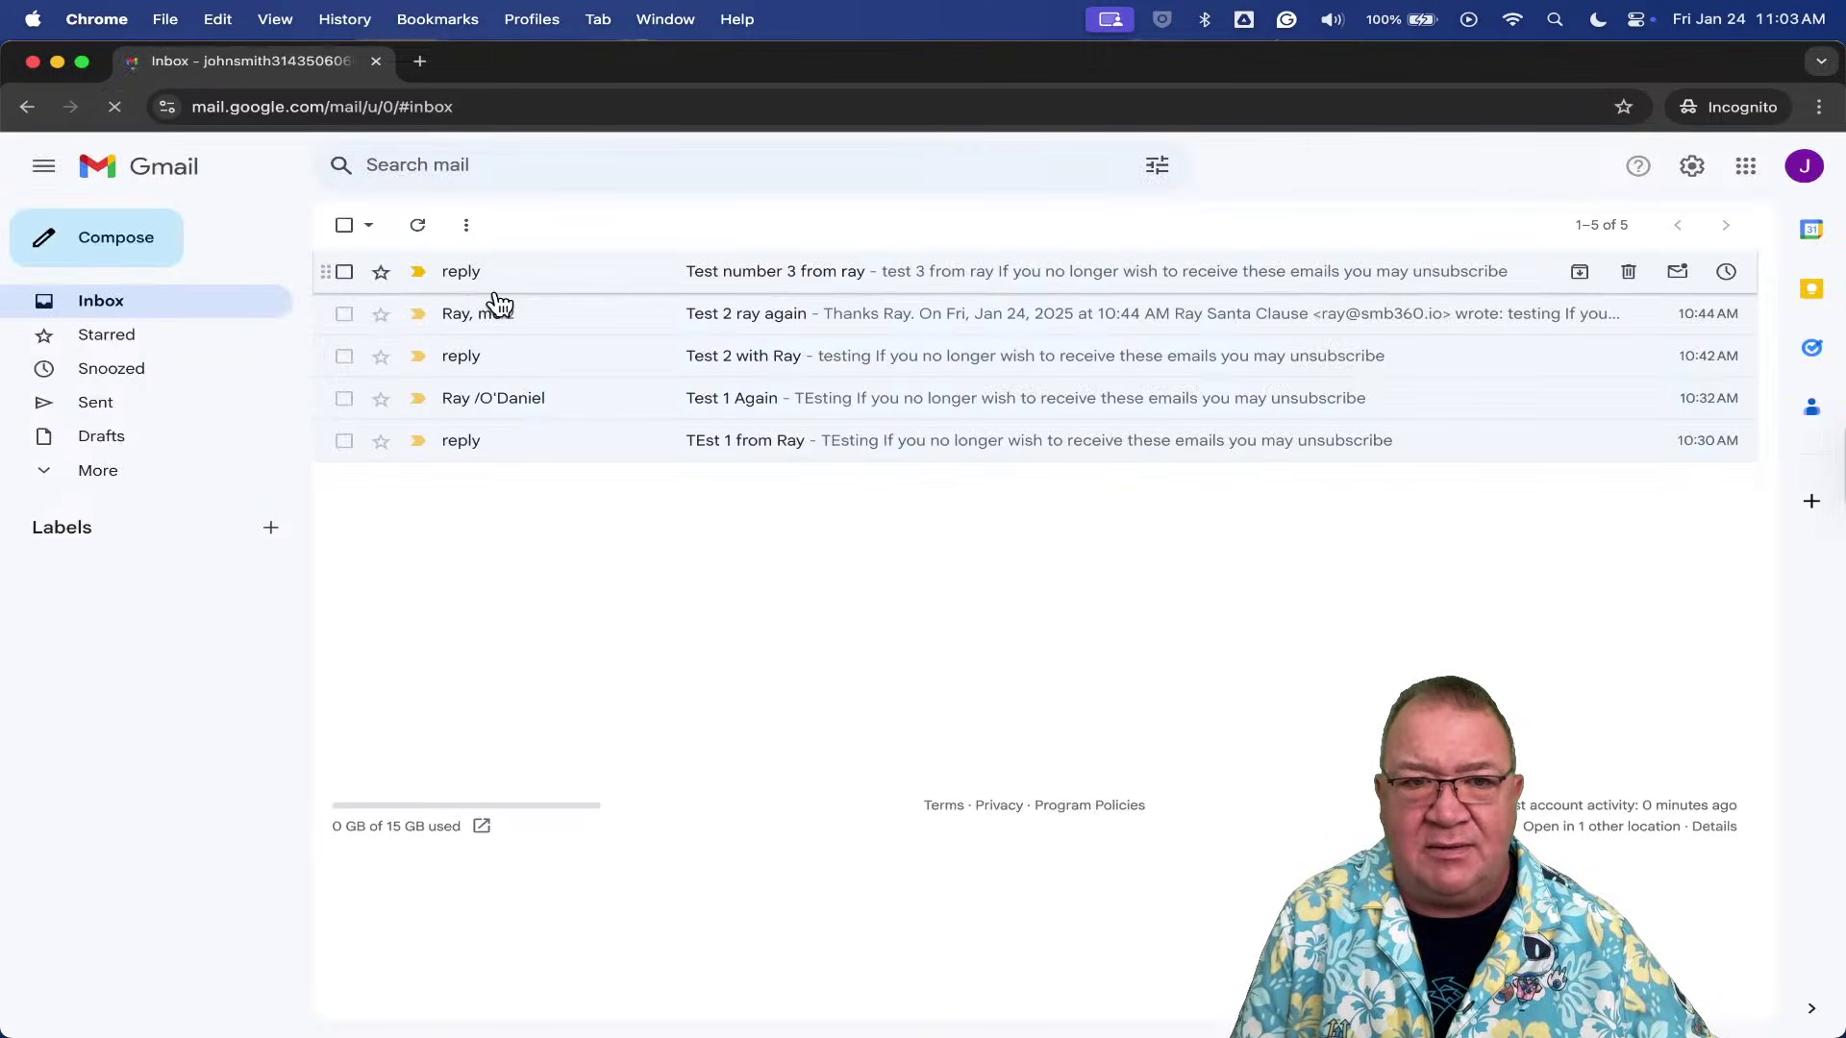
{"action": "key", "text": "ctrl+Up"}
{"action": "left_click", "coordinate": [794, 520]}
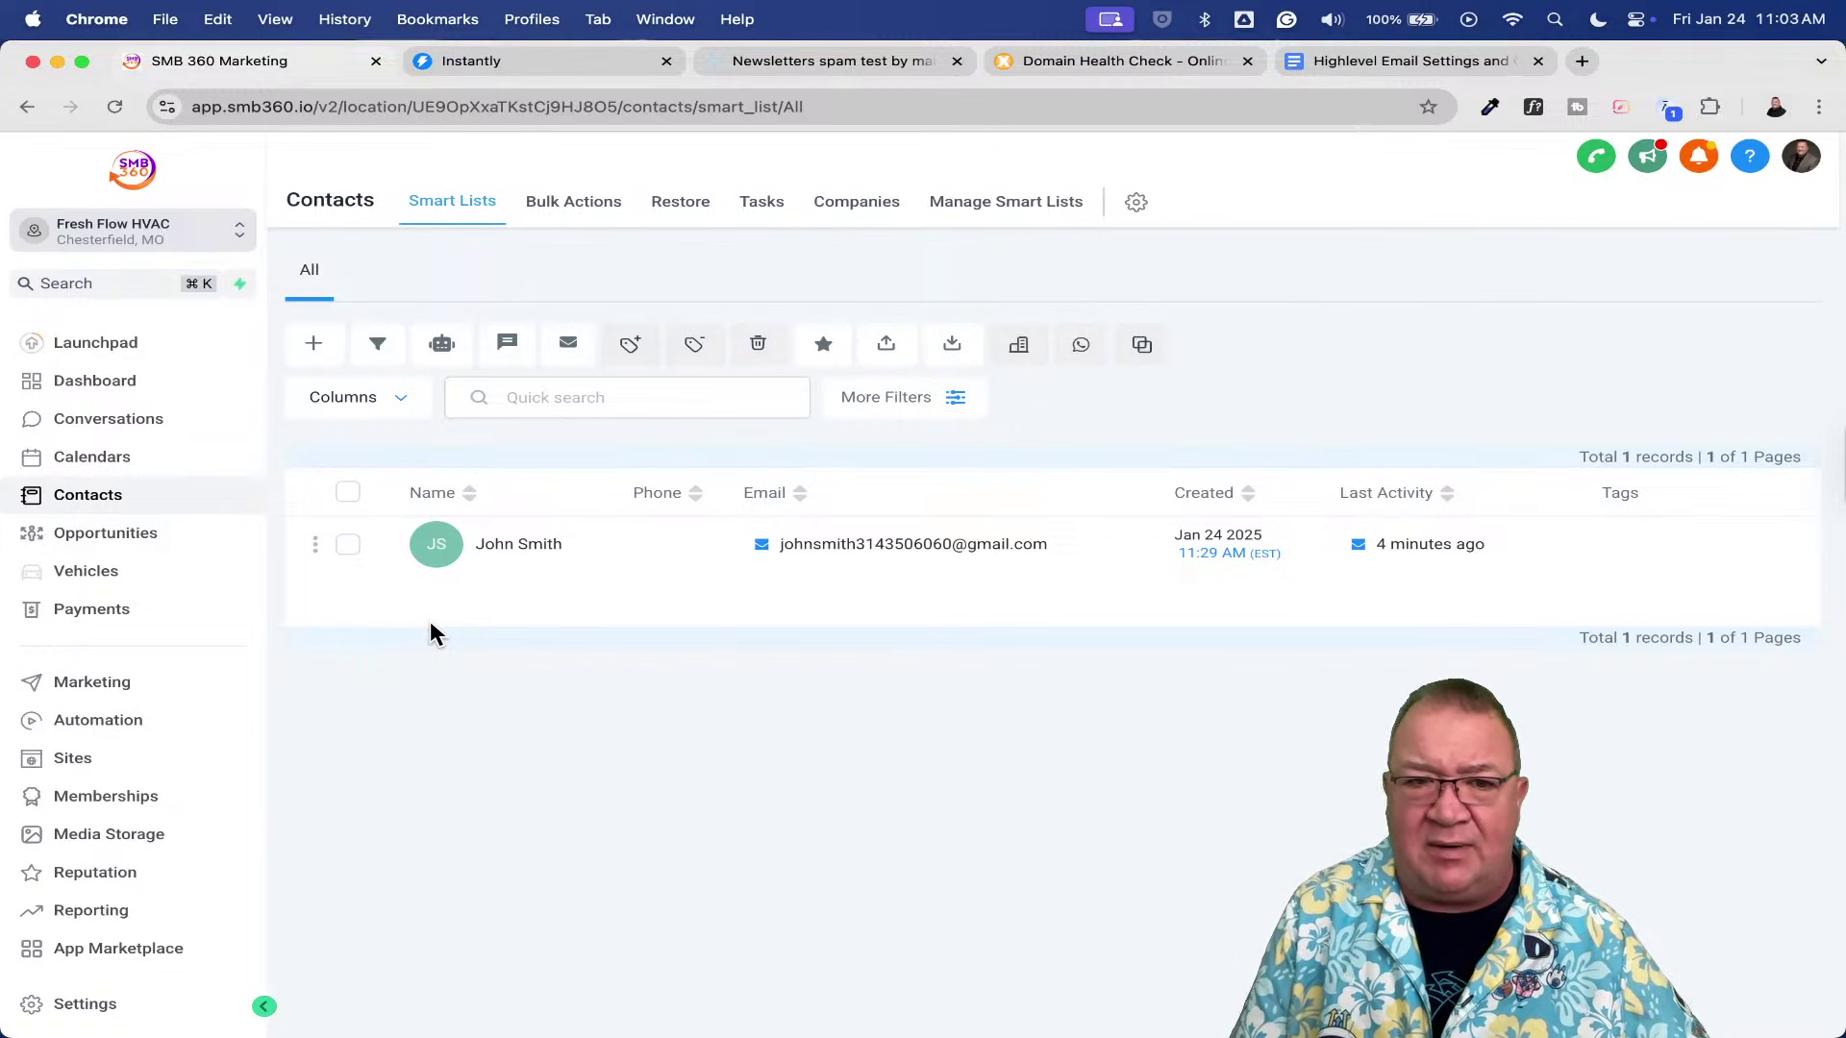
- Open the 'Test number 3 from ray' email in Gmail and inspect the sender's name and address
{"action": "key", "text": "ctrl+Up"}
{"action": "left_click", "coordinate": [481, 568]}
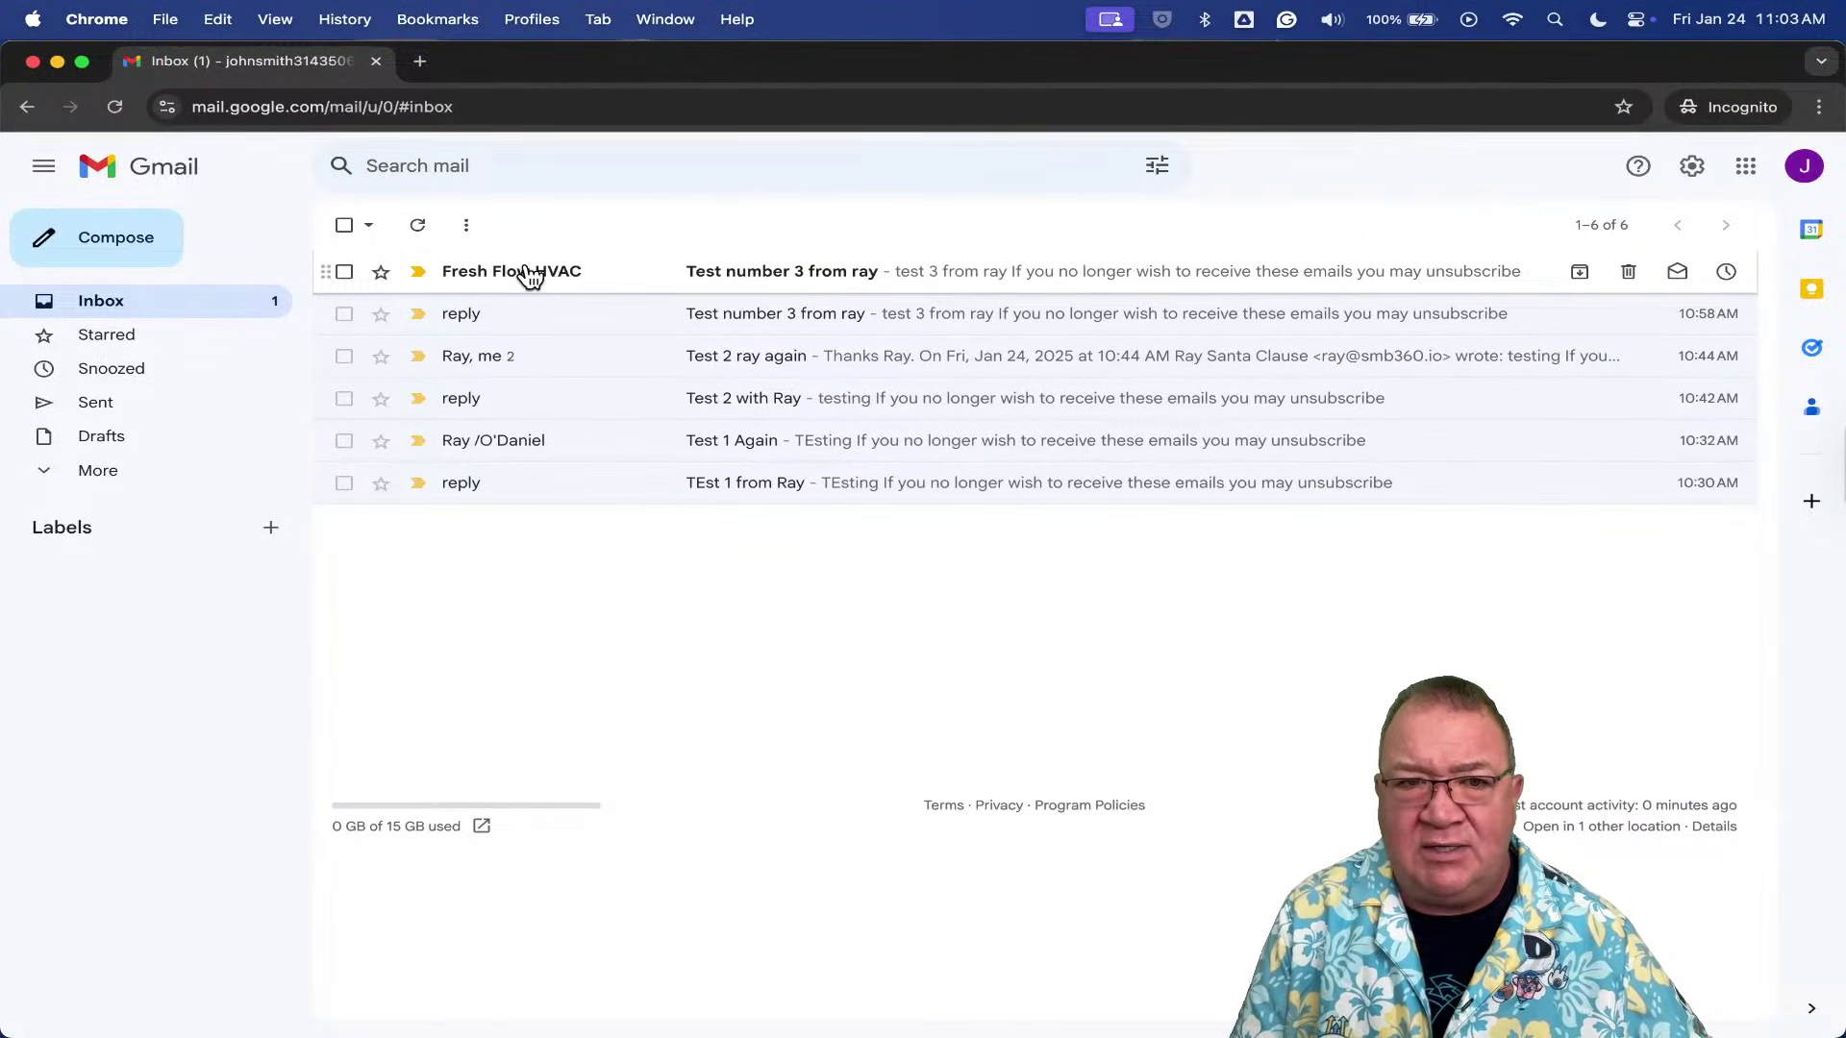
{"action": "left_click", "coordinate": [748, 281]}
{"action": "scroll", "coordinate": [505, 359], "scroll_direction": "up", "scroll_amount": 5}
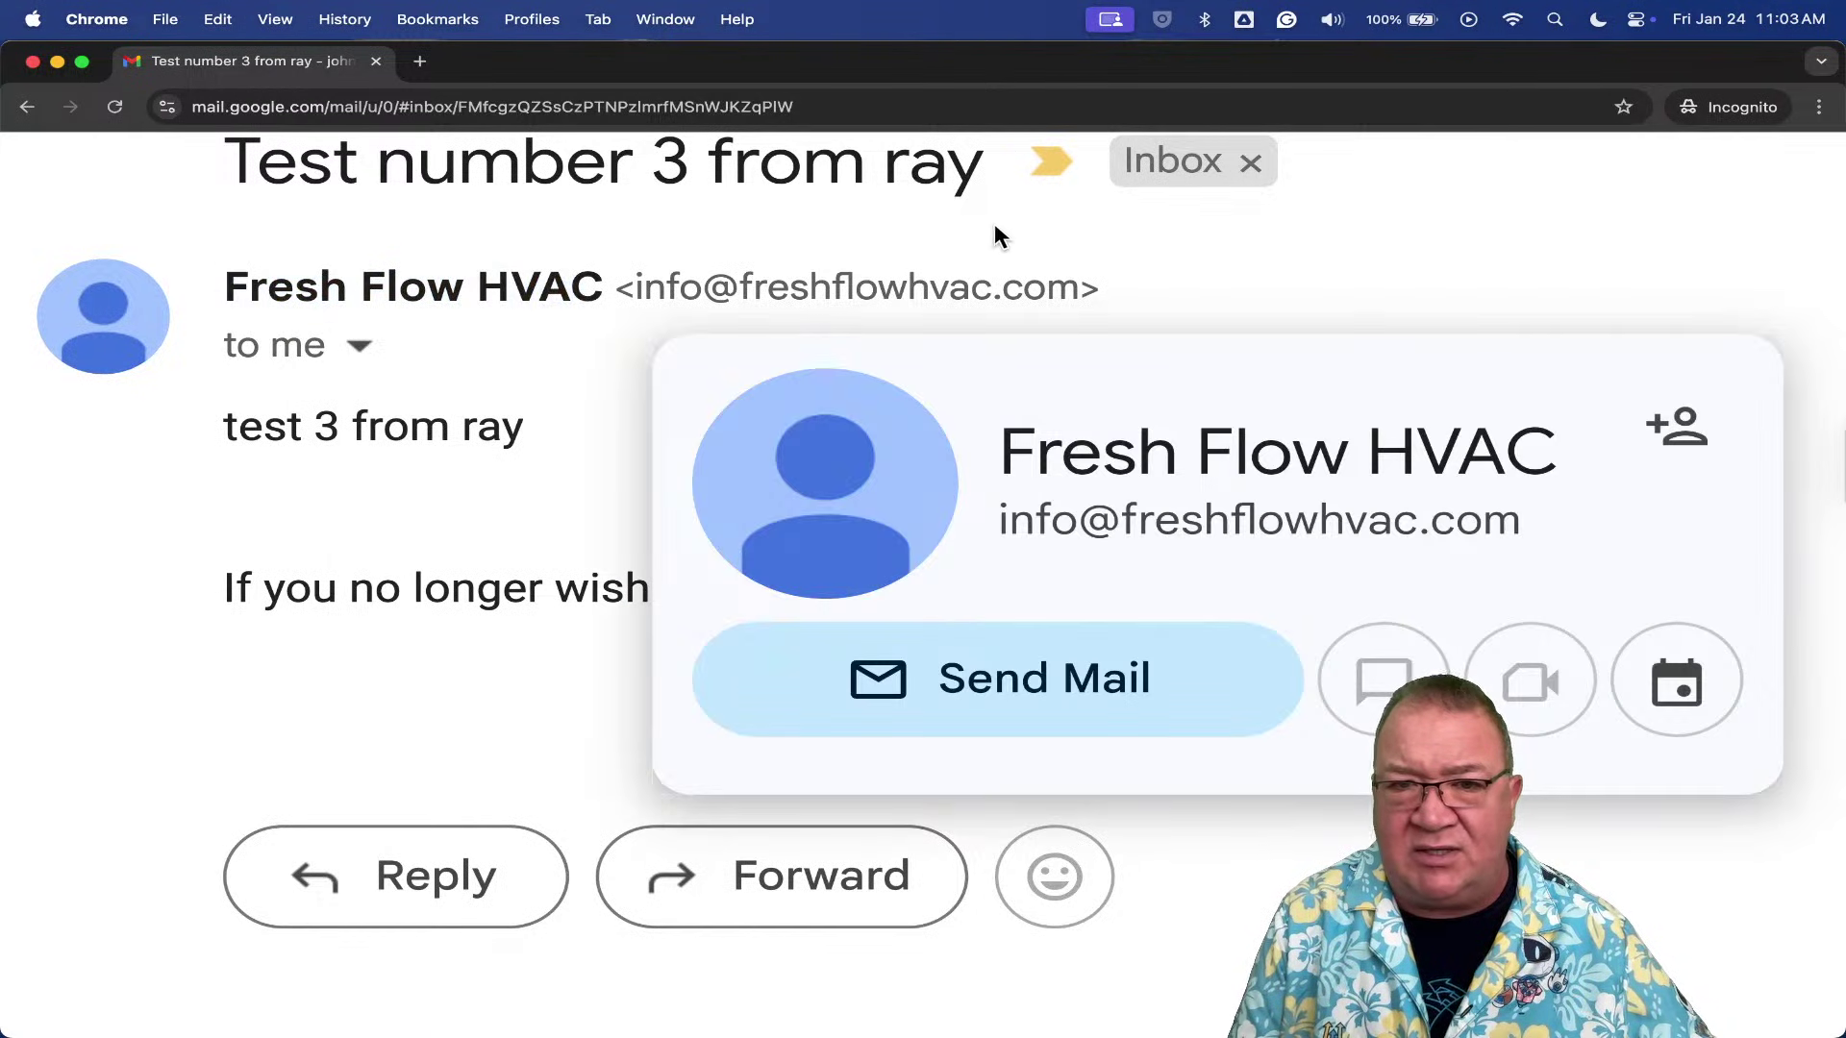
{"action": "left_click_drag", "start_coordinate": [1084, 293], "coordinate": [230, 304]}
{"action": "mouse_move", "coordinate": [230, 305]}
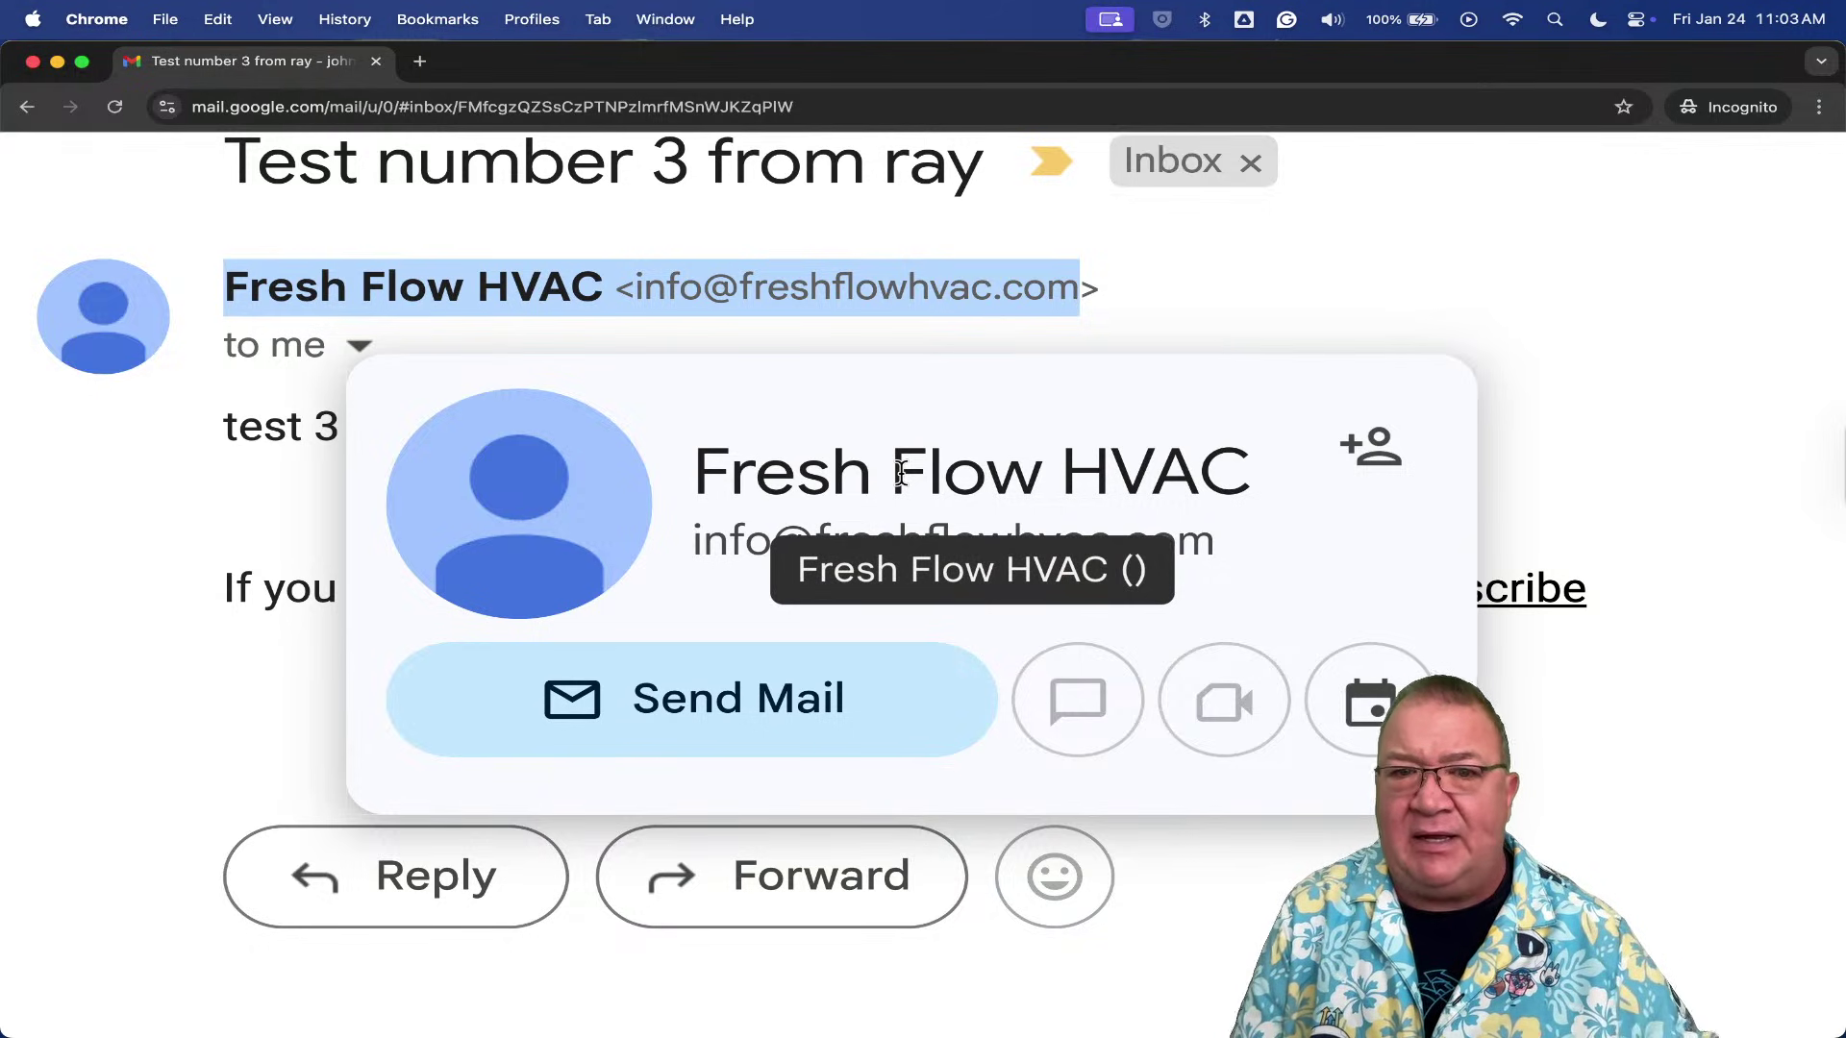
{"action": "left_click", "coordinate": [1330, 300]}
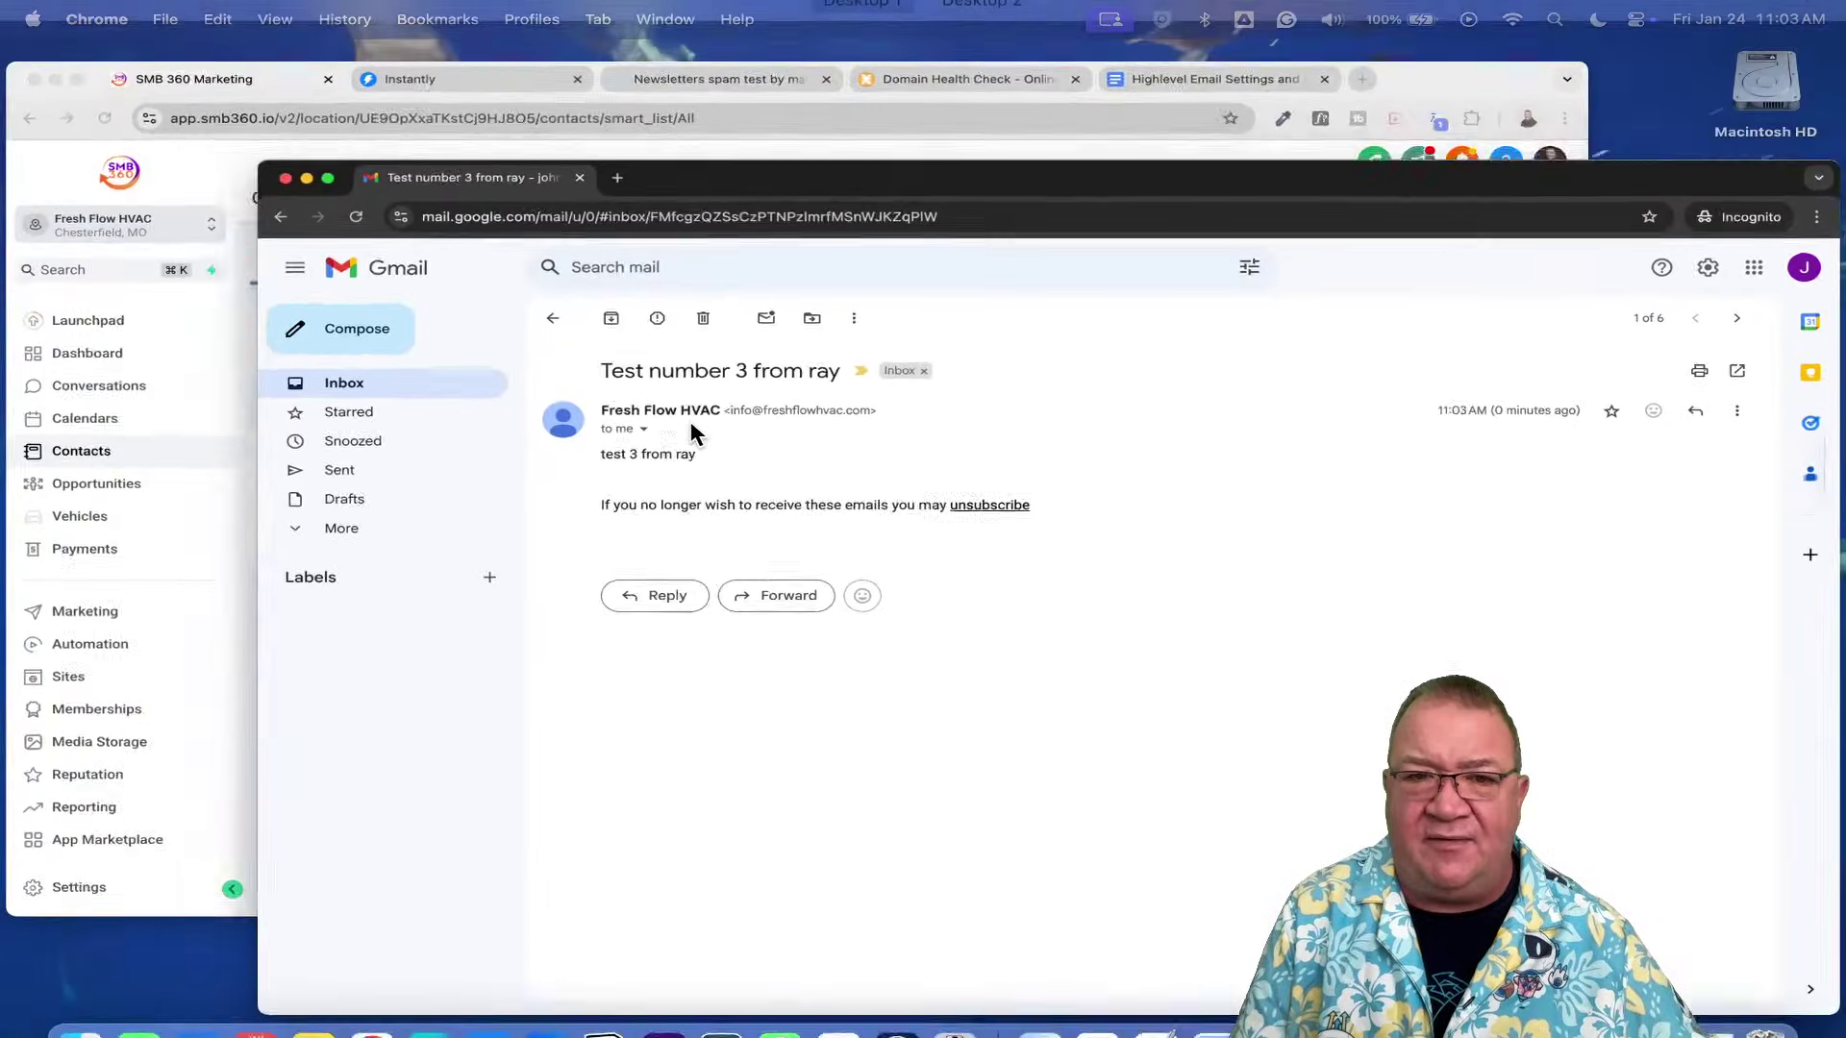
- Open the single contact's detail record in SMB 360
{"action": "key", "text": "ctrl+Up"}
{"action": "left_click", "coordinate": [436, 429]}
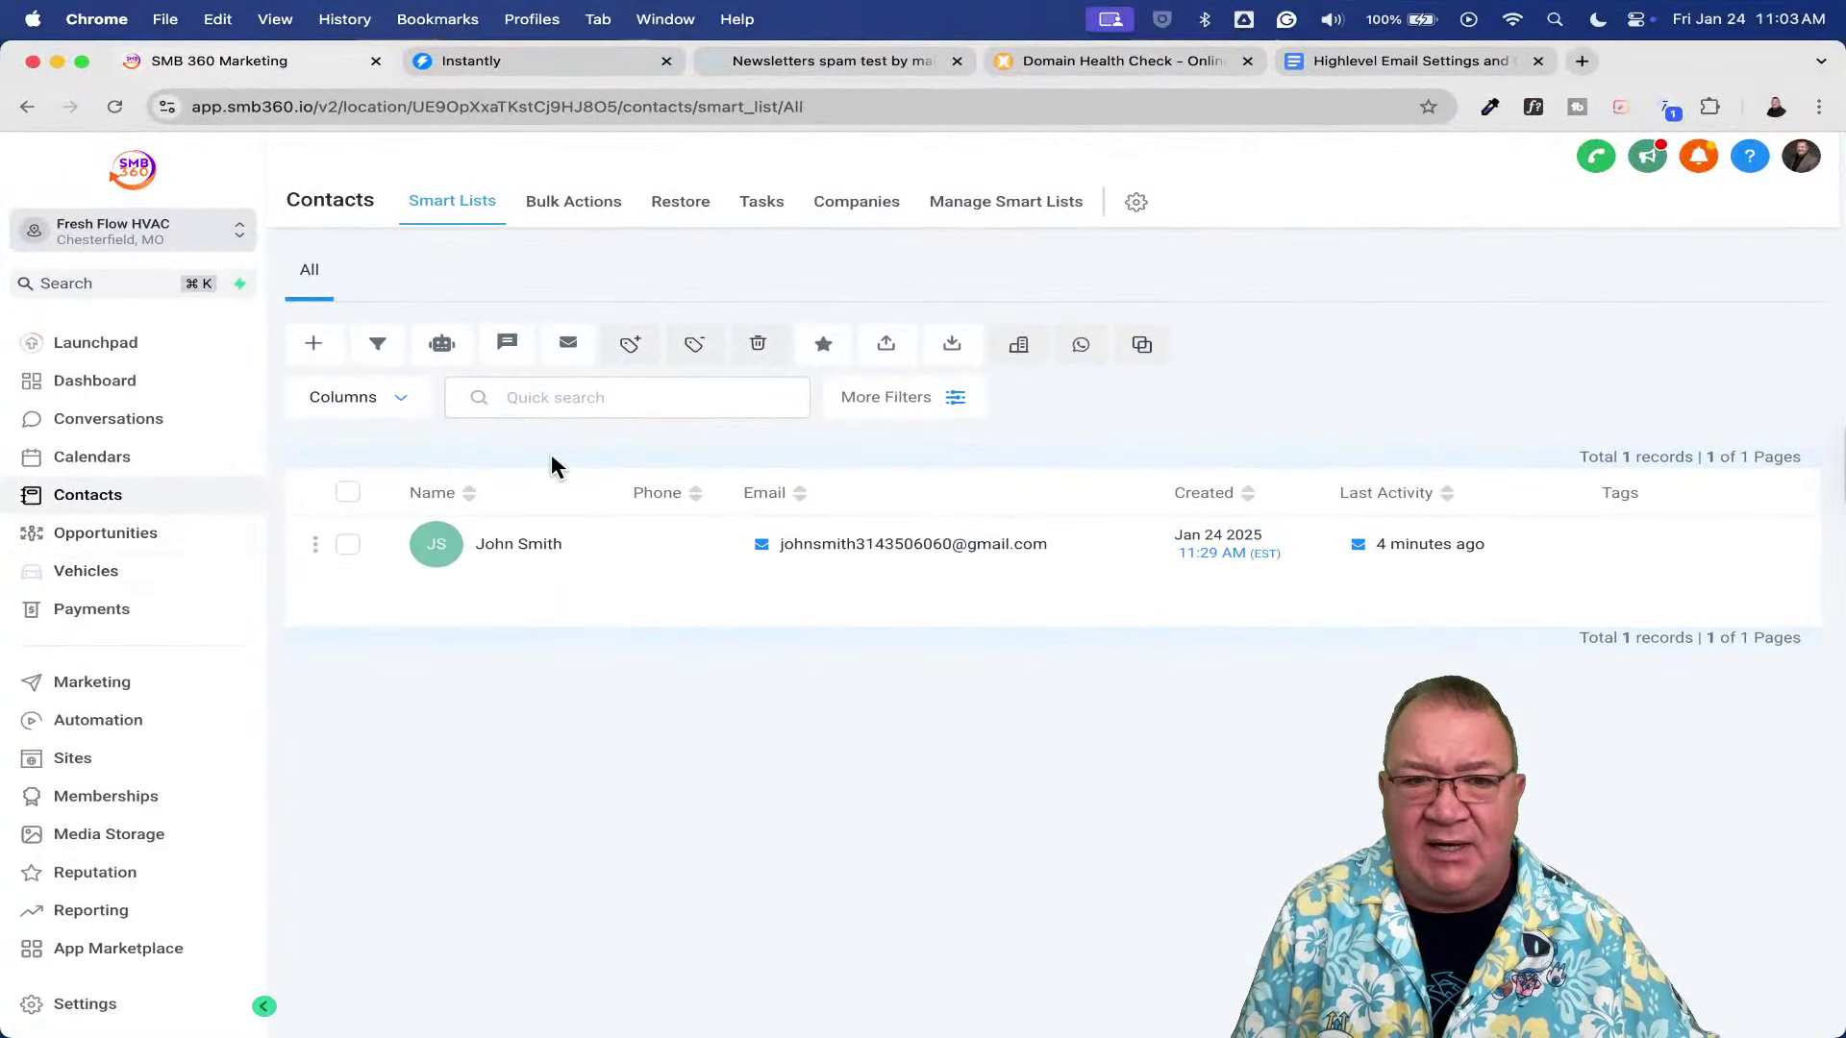
{"action": "left_click", "coordinate": [557, 544]}
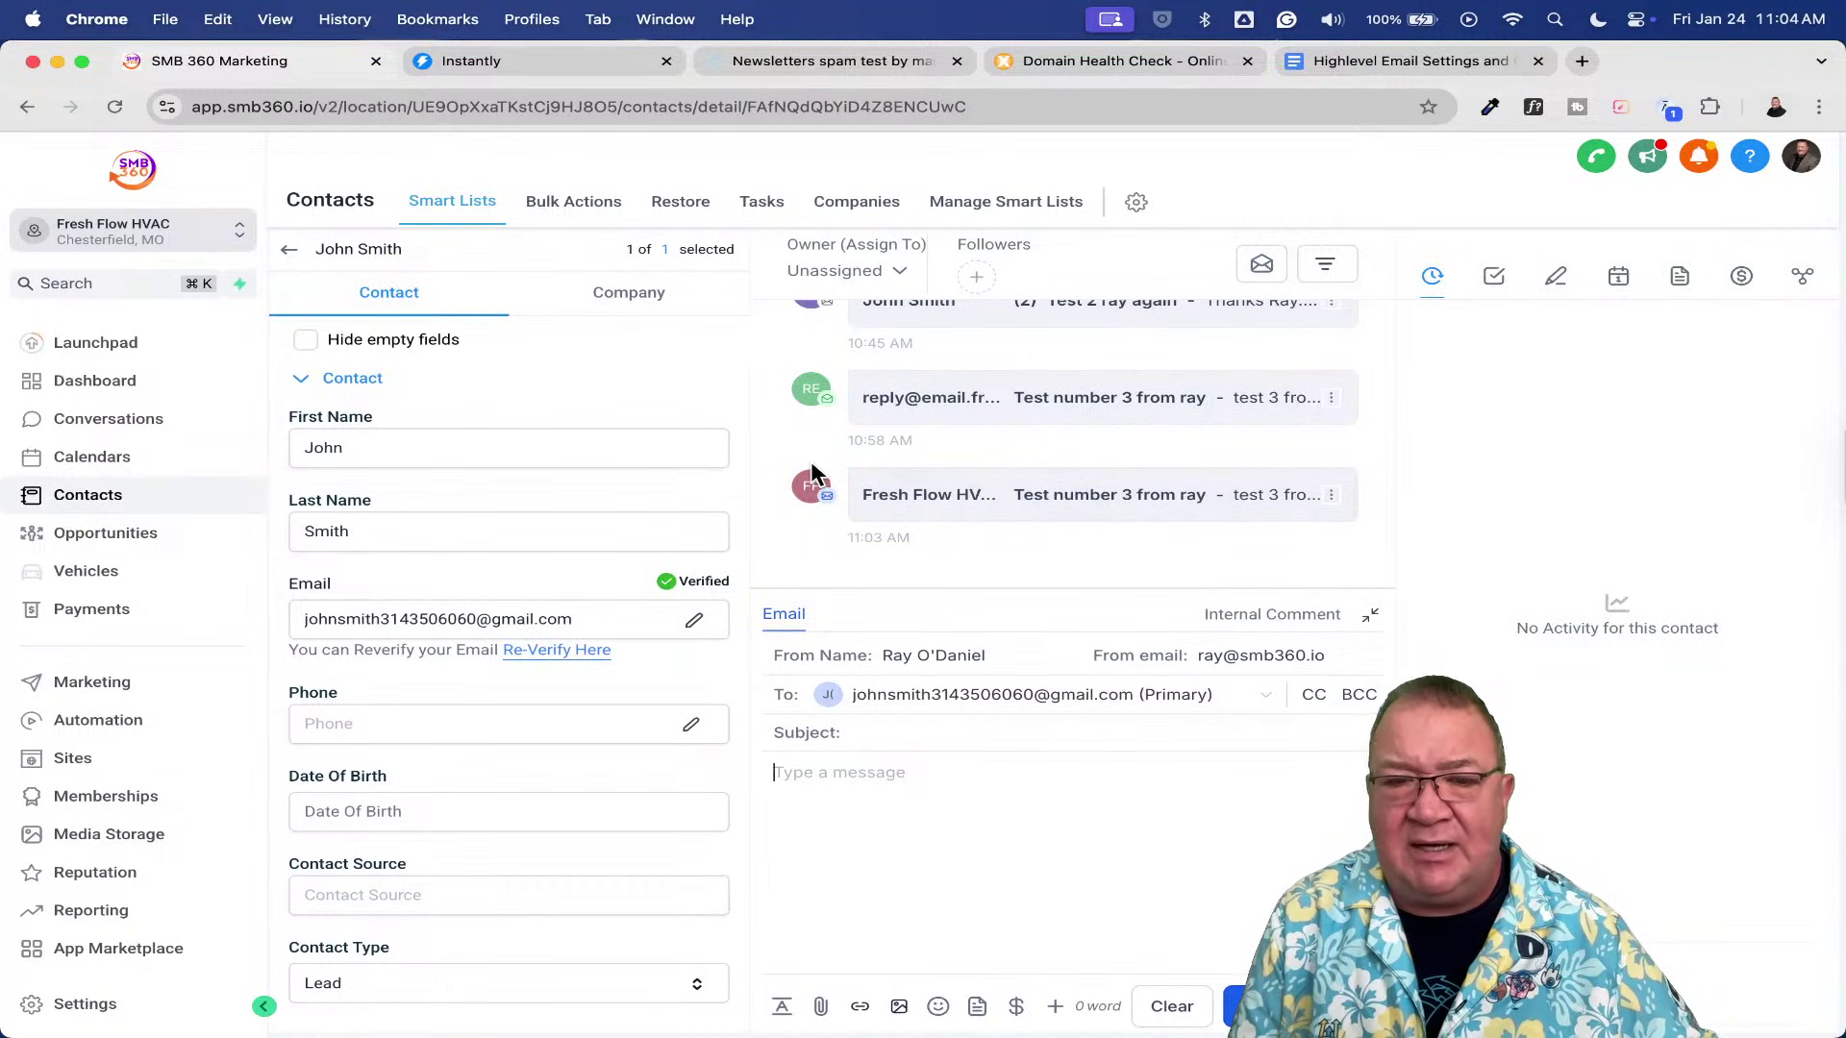
- Reply 'thanks' to the Fresh Flow HVAC test email in Gmail and return to SMB 360
{"action": "key", "text": "ctrl+Up"}
{"action": "left_click", "coordinate": [588, 459]}
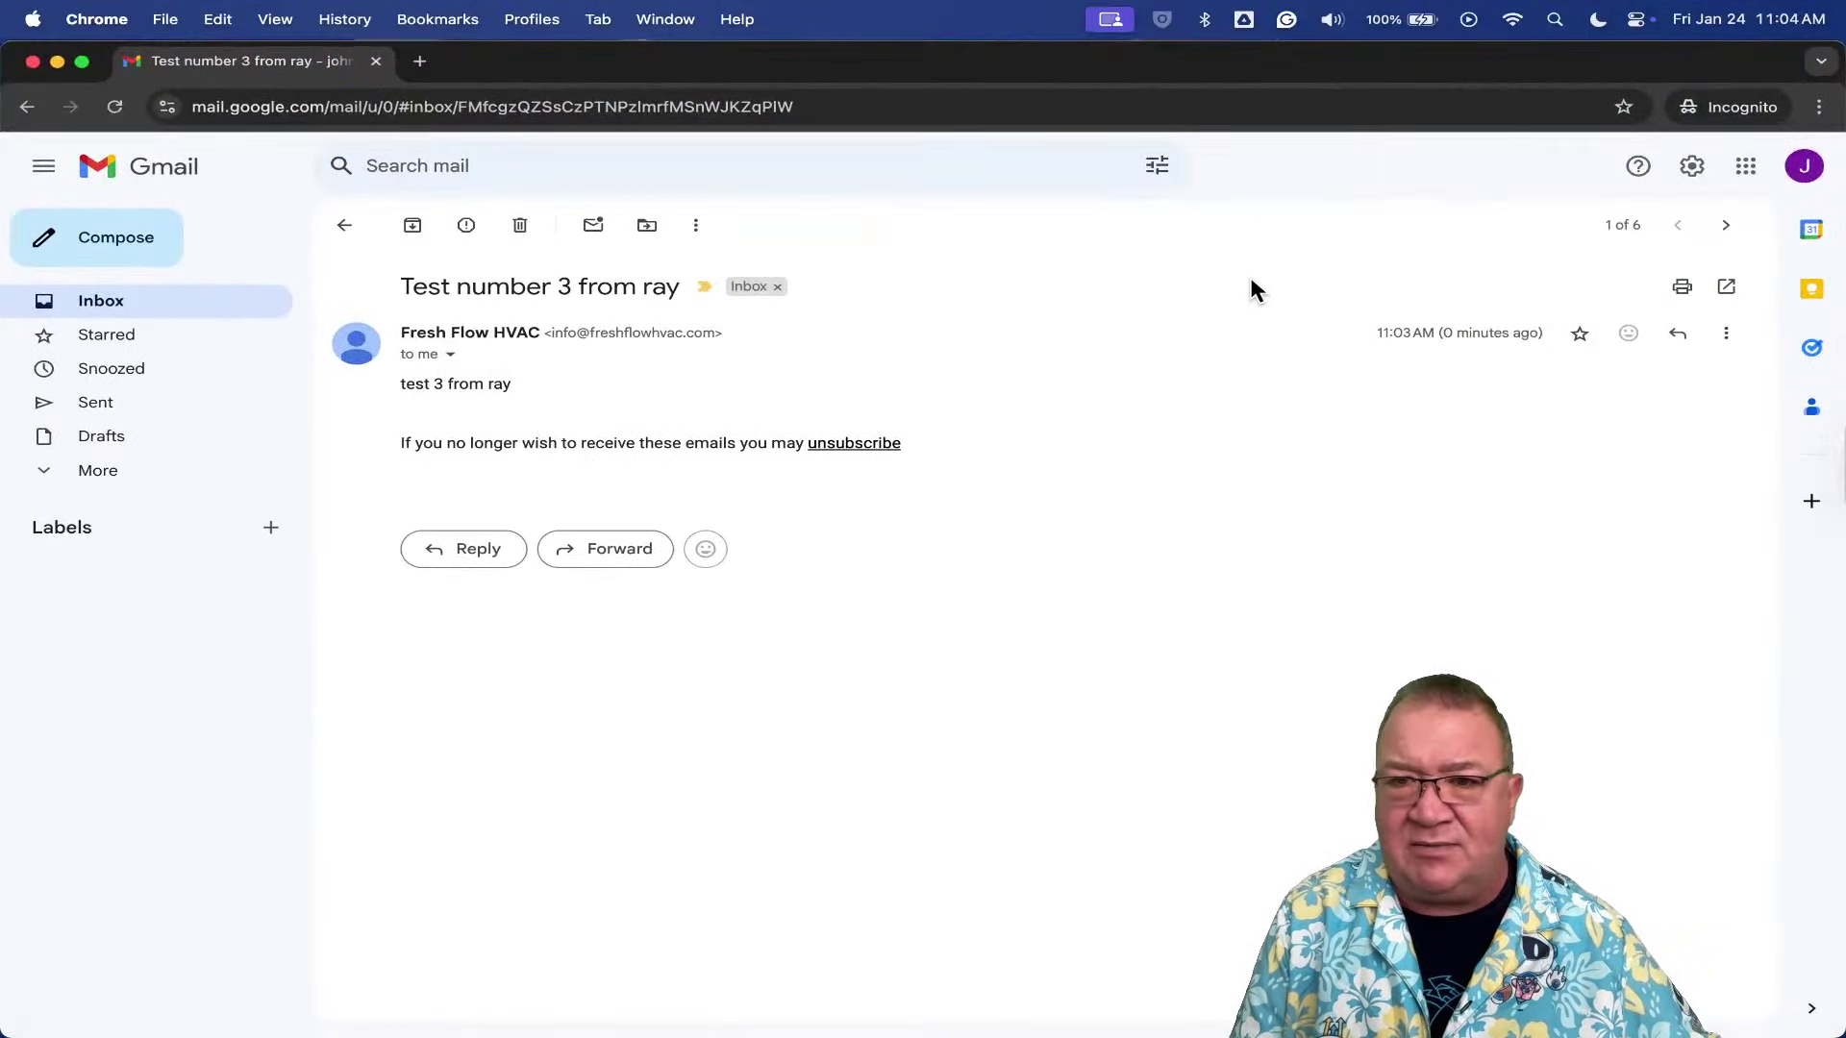
{"action": "left_click", "coordinate": [1677, 333]}
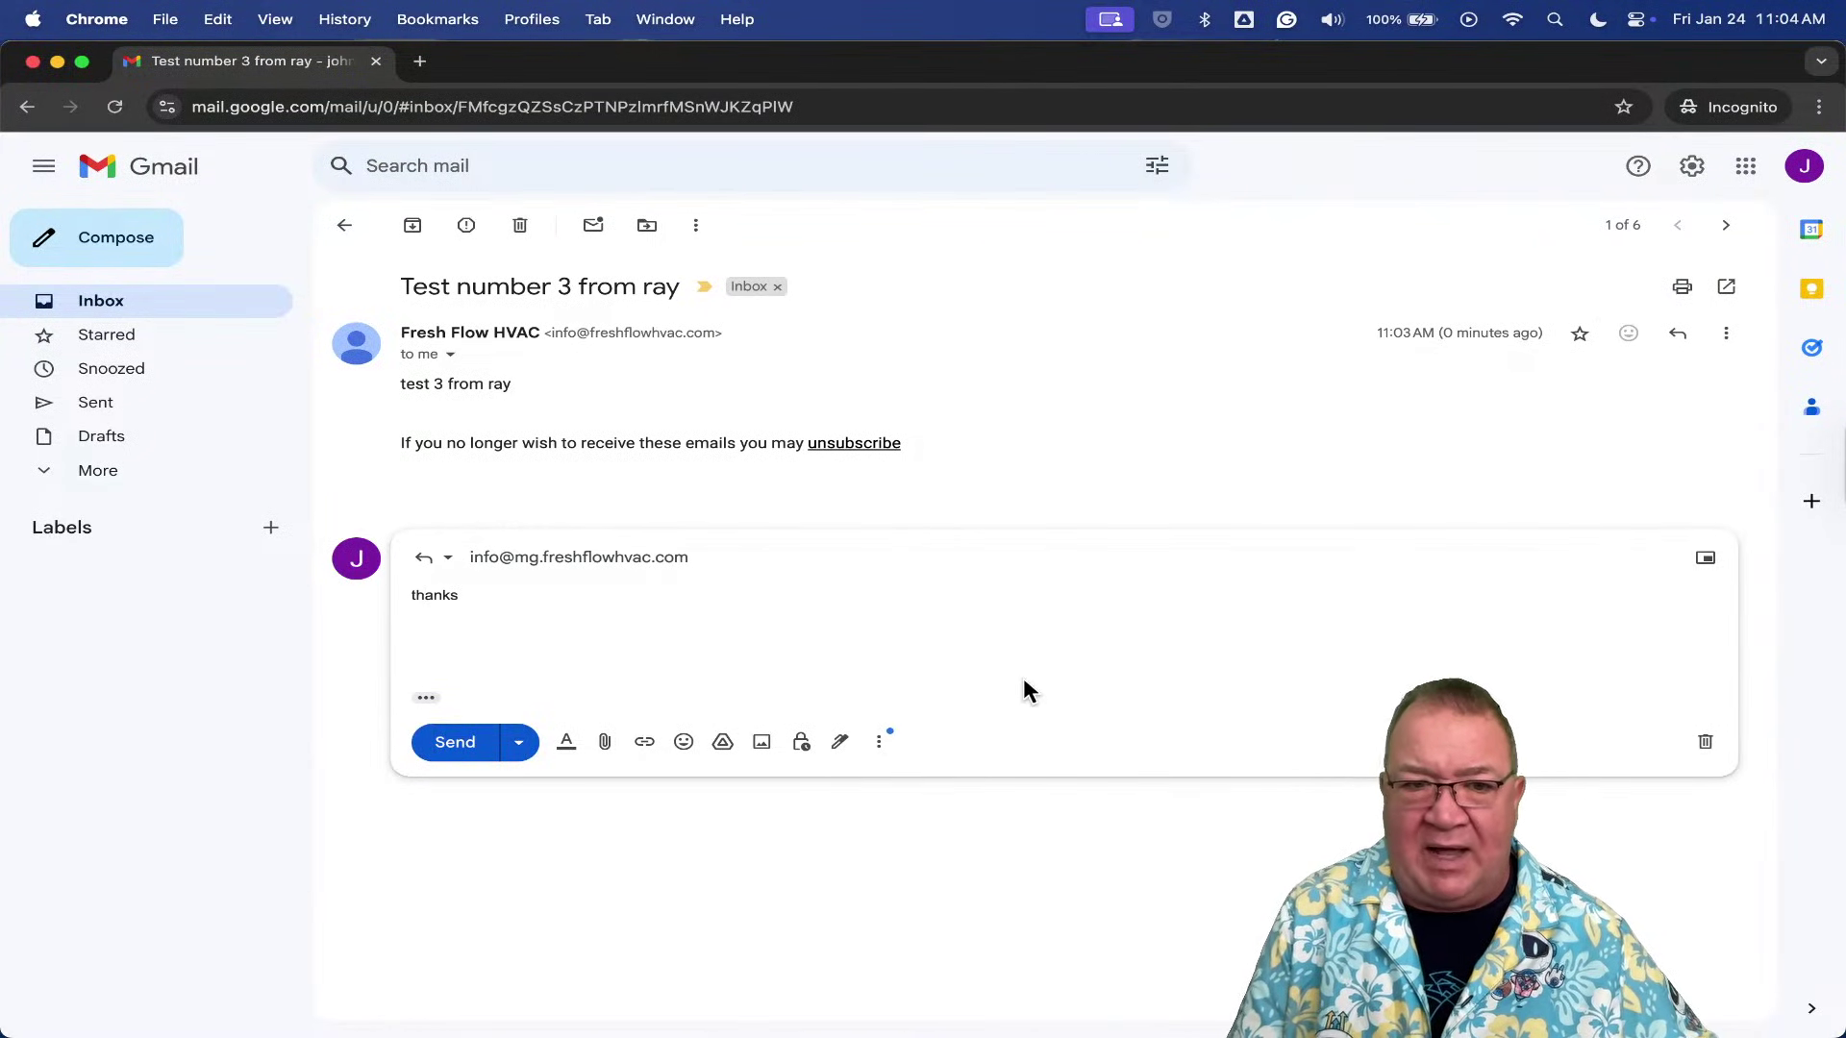
{"action": "left_click", "coordinate": [456, 743]}
{"action": "key", "text": "ctrl+Up"}
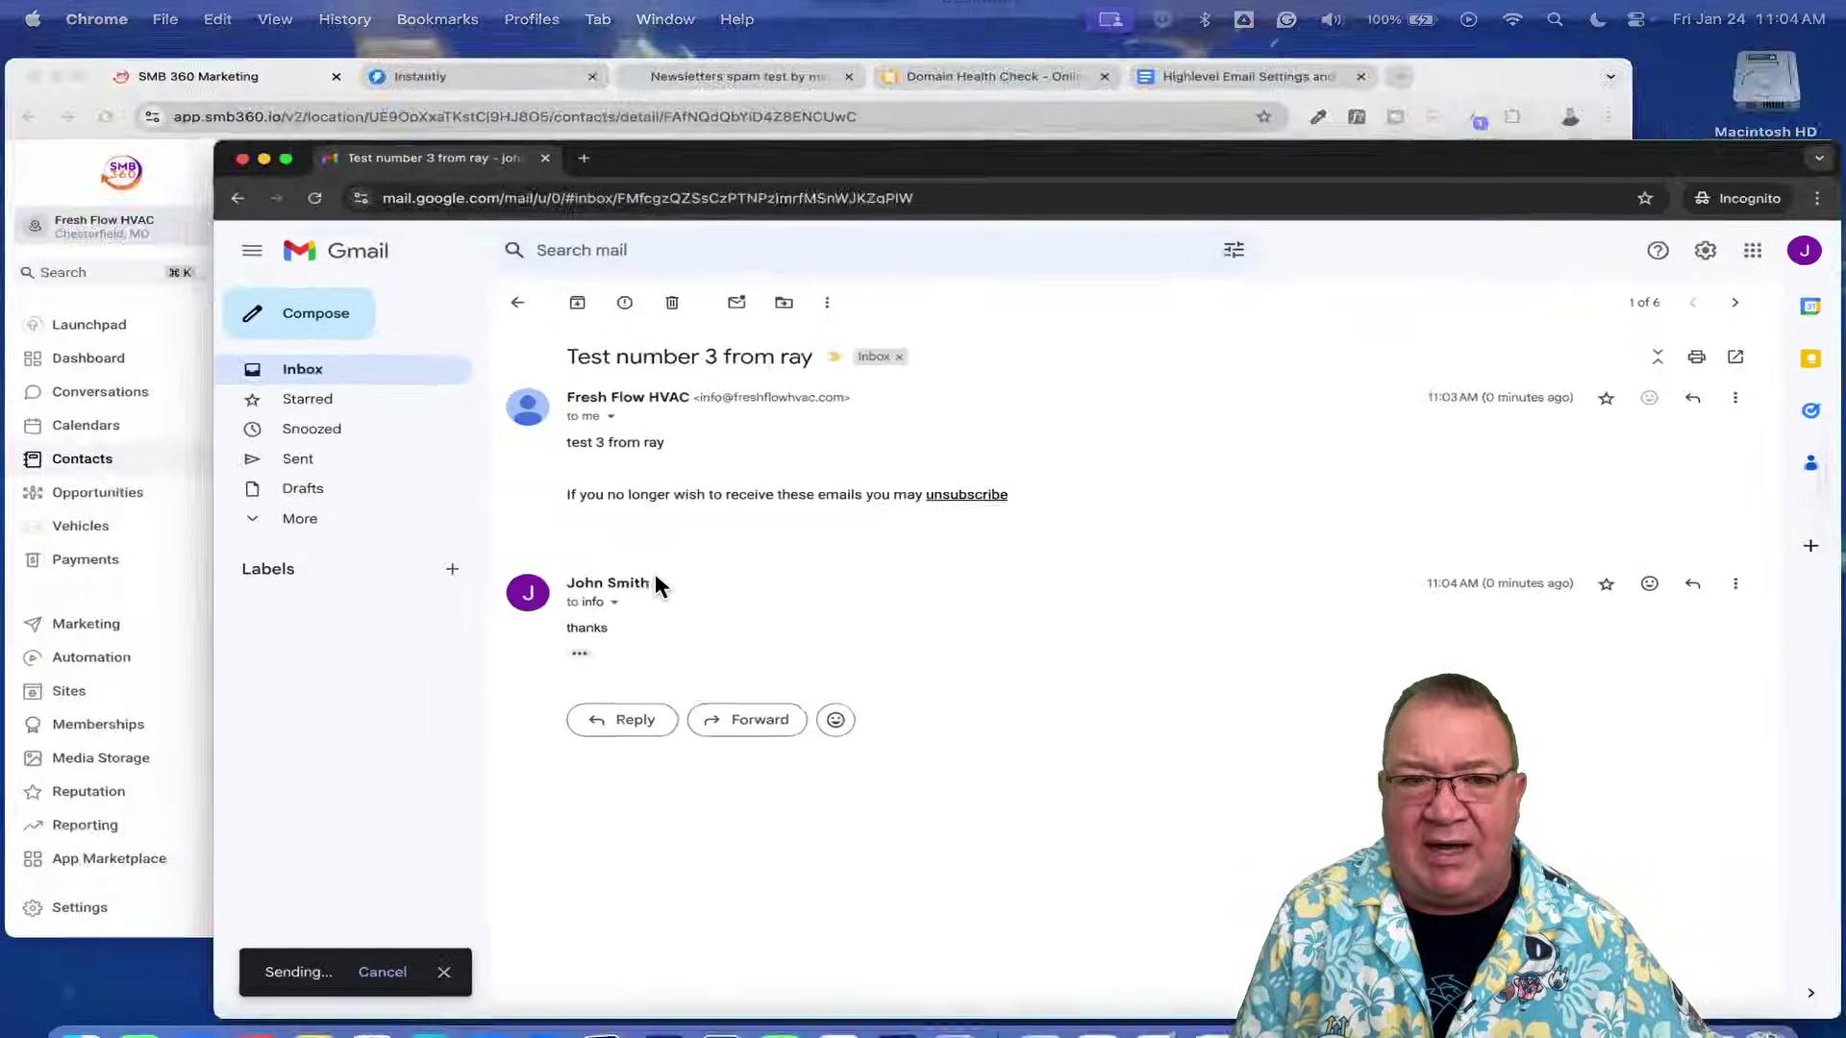
{"action": "left_click", "coordinate": [577, 544]}
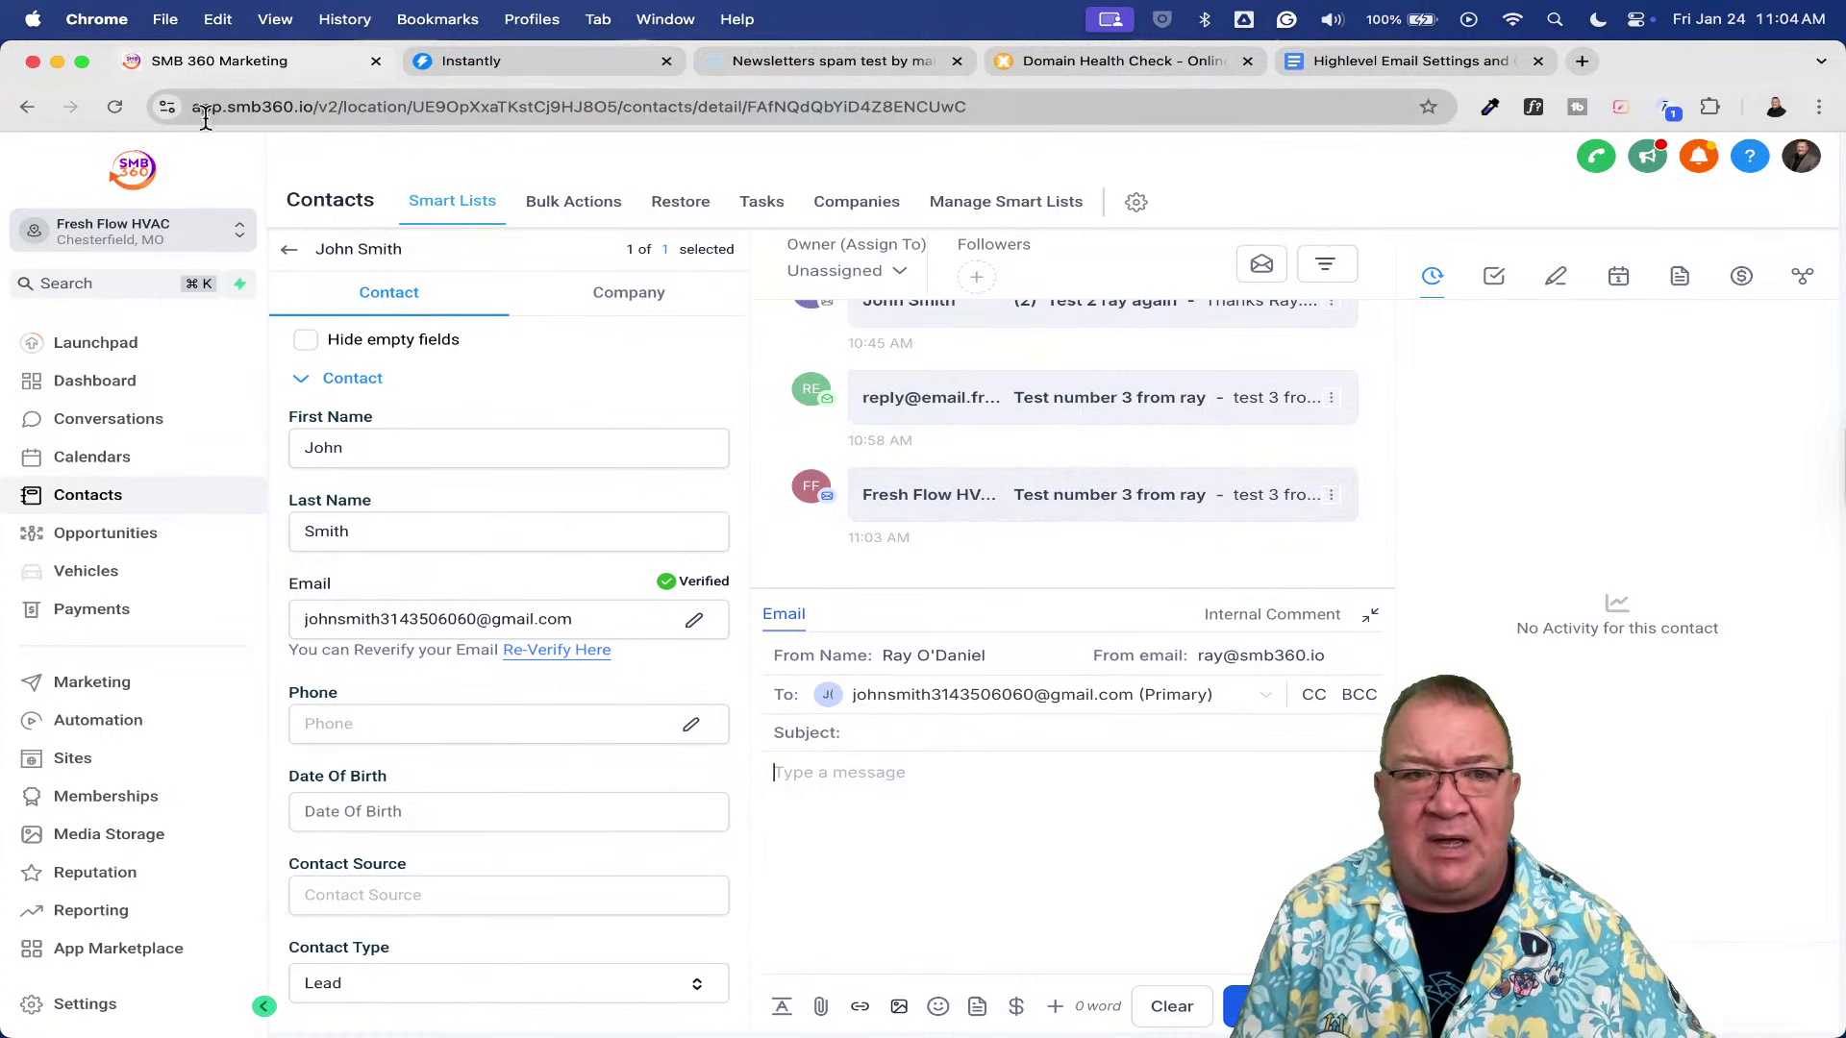
- Reload the contact page, check the thanks reply under 'Test number 3 from ray', then go to Automation
{"action": "left_click", "coordinate": [113, 107]}
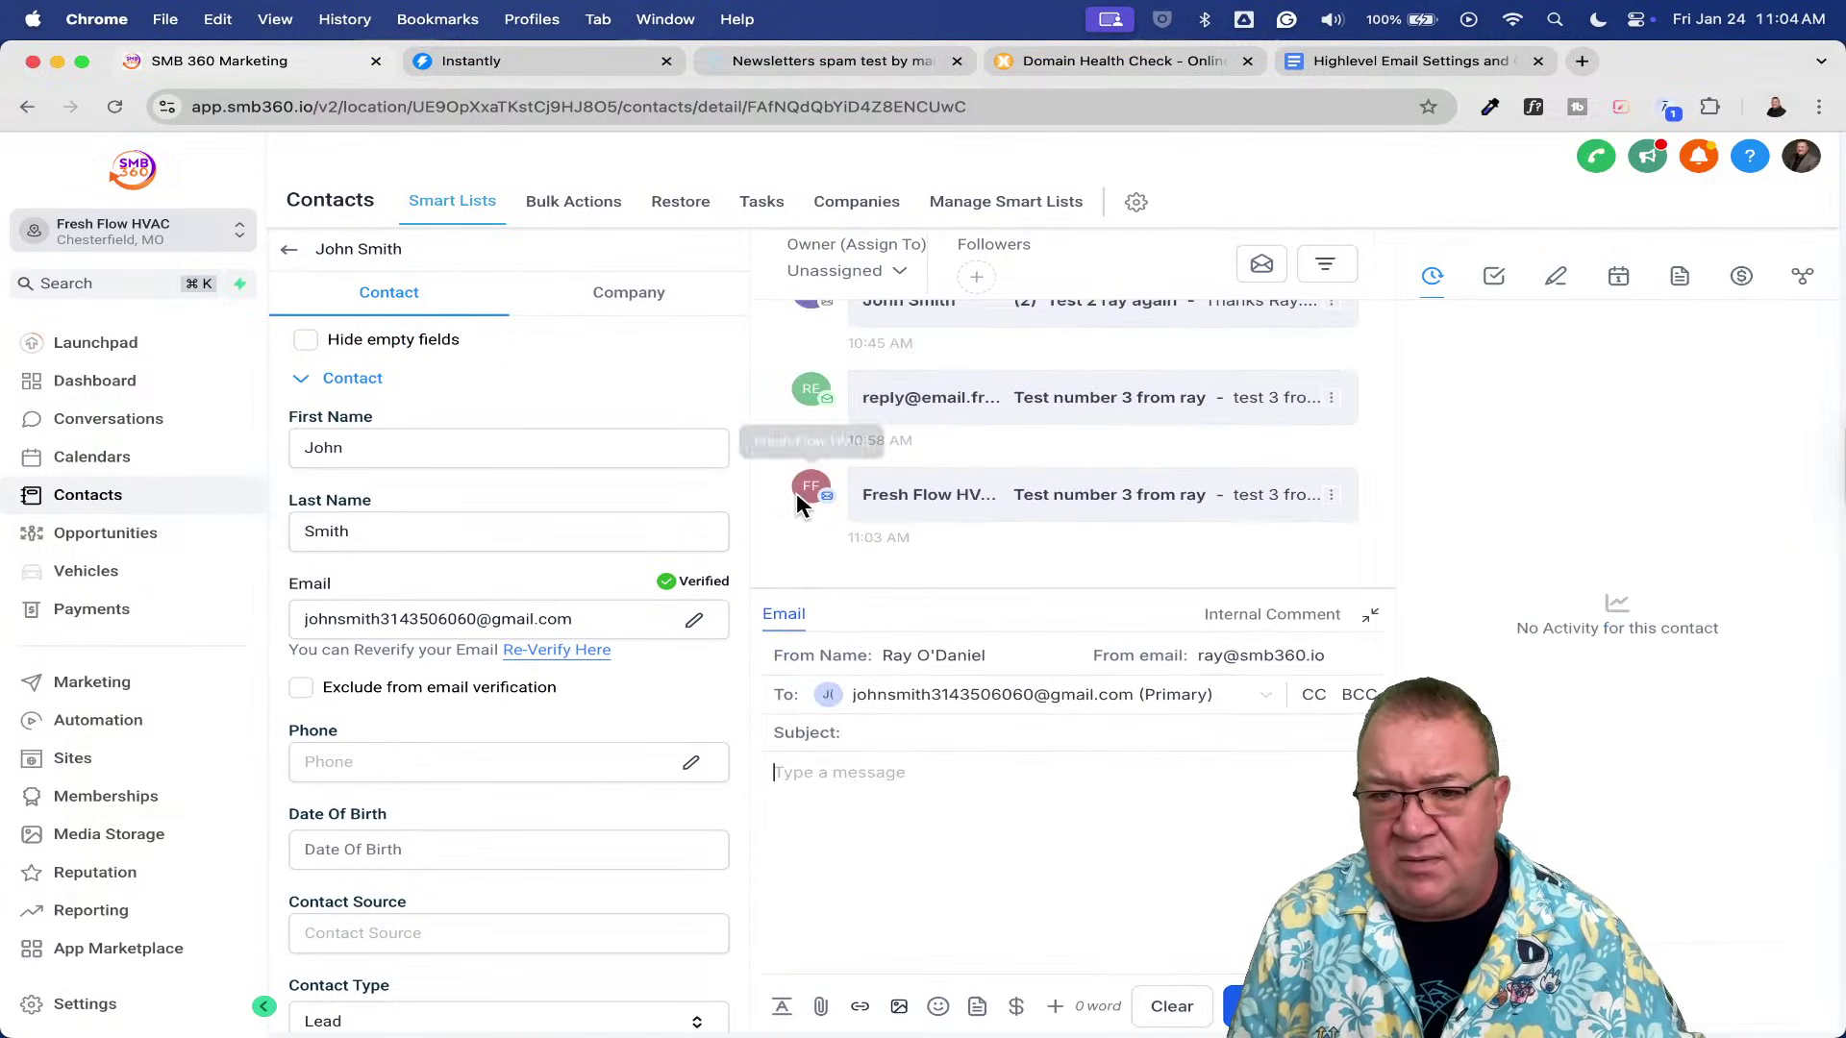
{"action": "left_click", "coordinate": [1024, 507]}
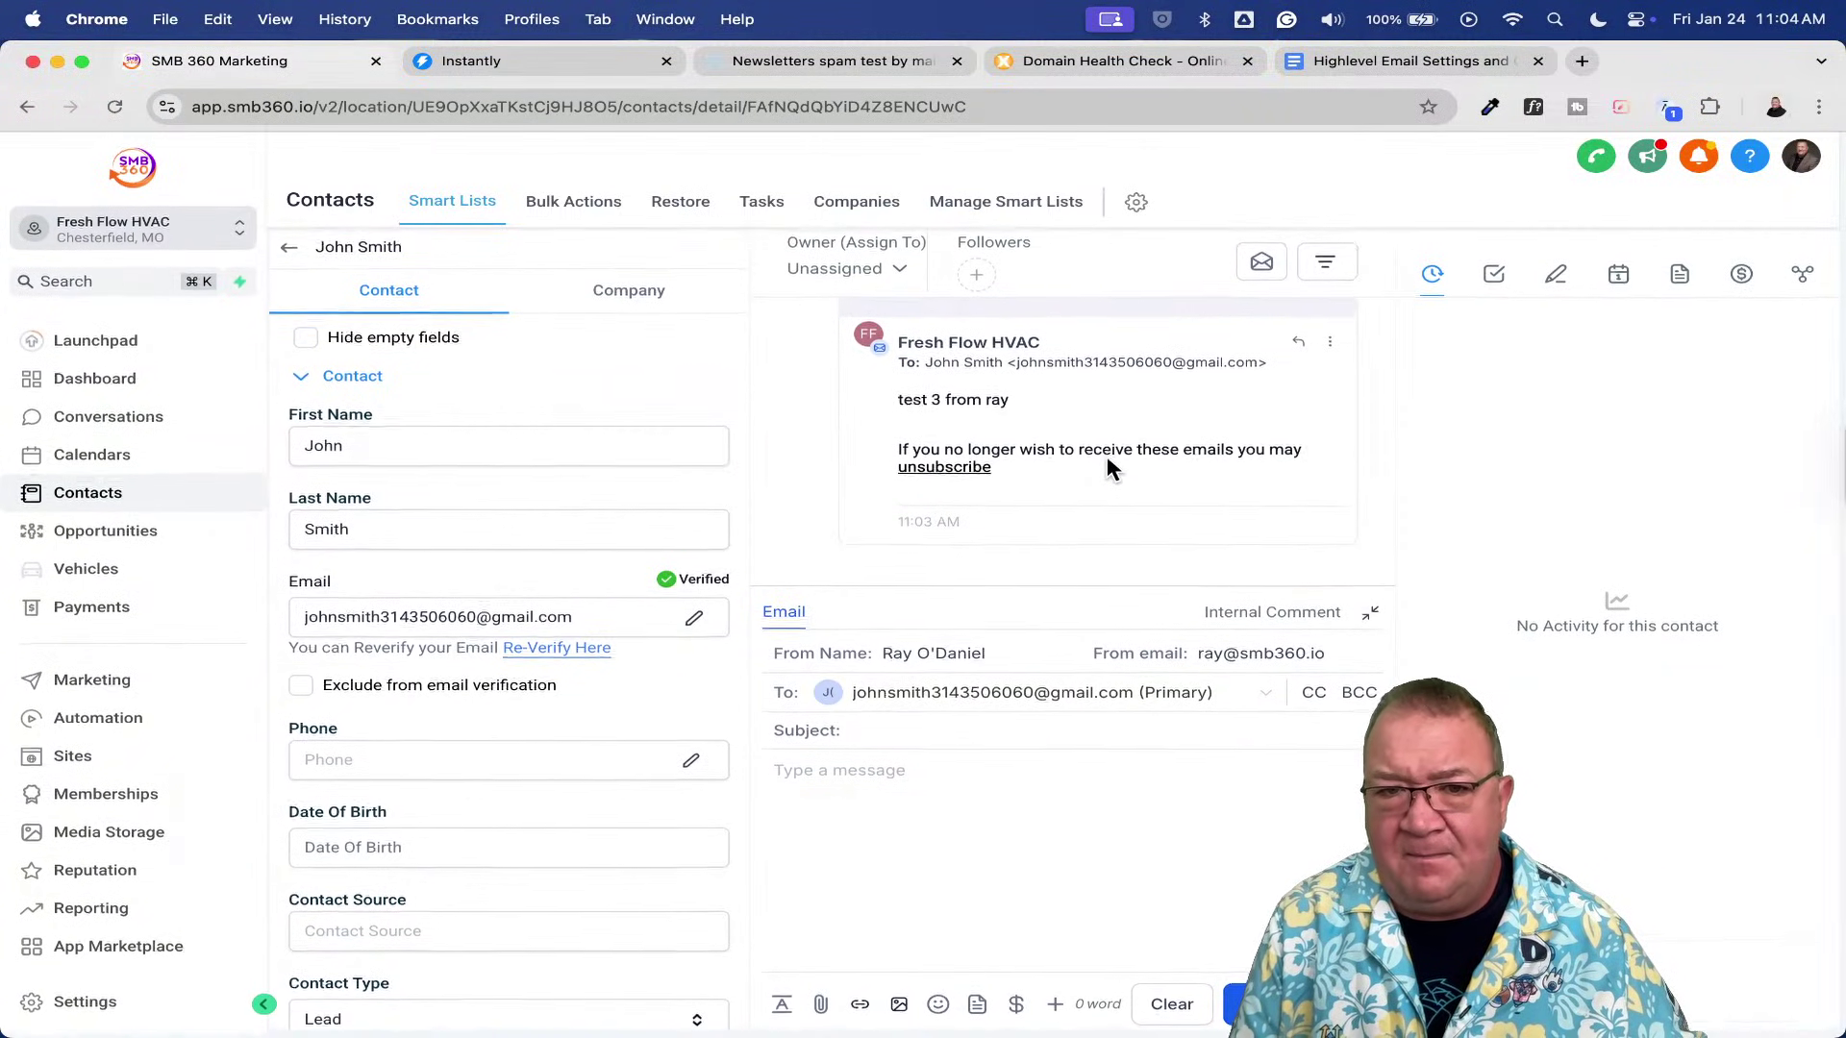
{"action": "scroll", "coordinate": [1105, 456], "scroll_direction": "up", "scroll_amount": 2}
{"action": "scroll", "coordinate": [1106, 456], "scroll_direction": "down", "scroll_amount": 2}
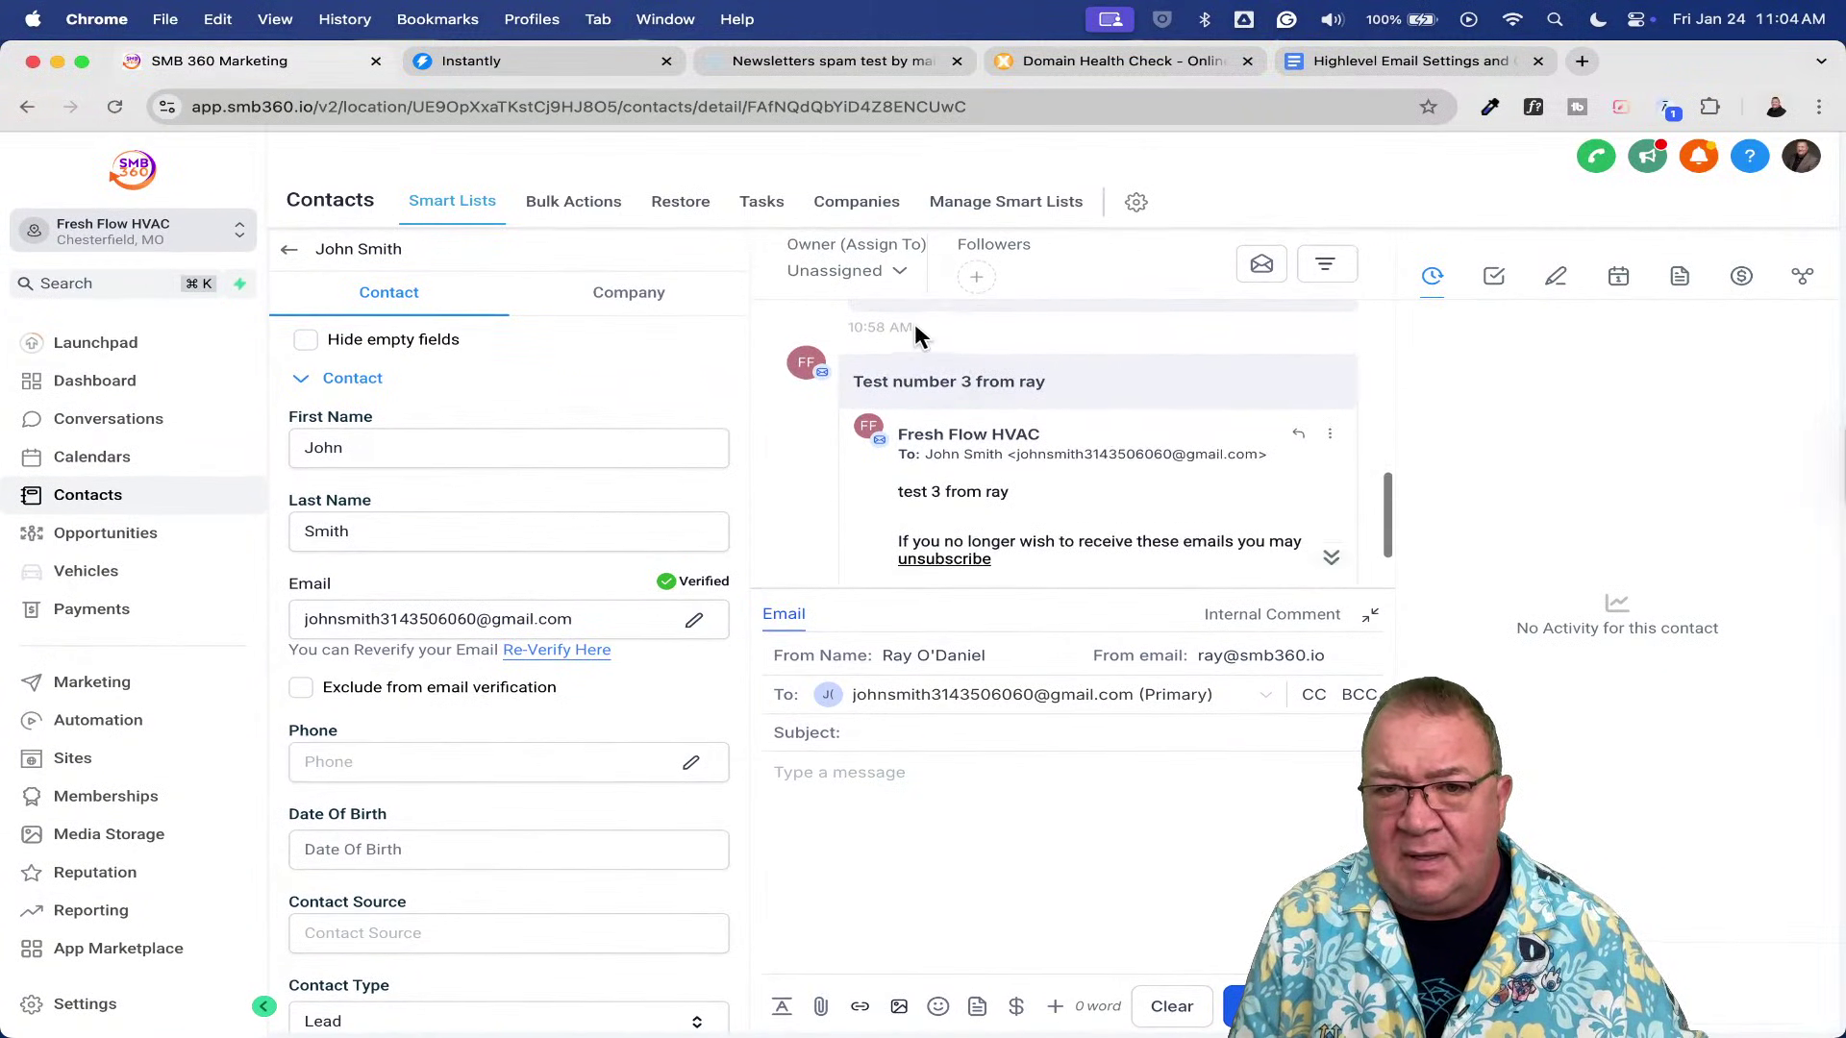
{"action": "left_click", "coordinate": [955, 386]}
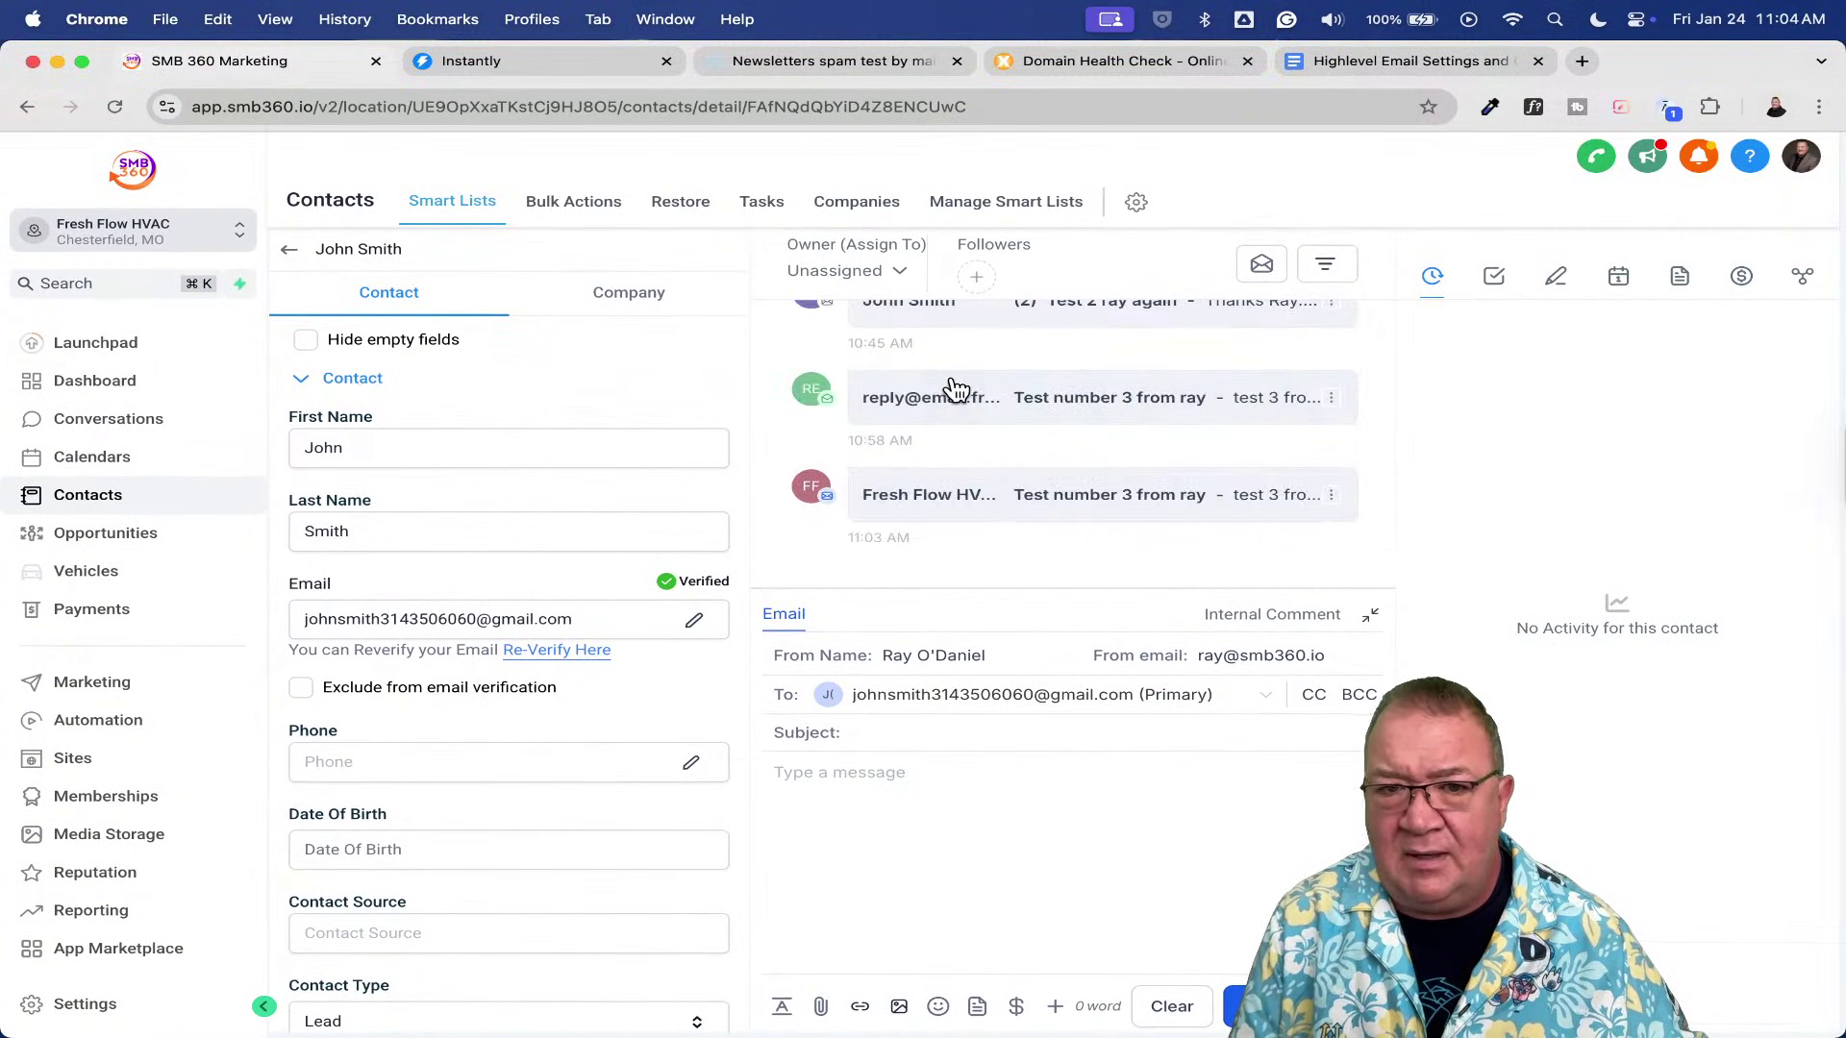
{"action": "left_click", "coordinate": [1094, 517]}
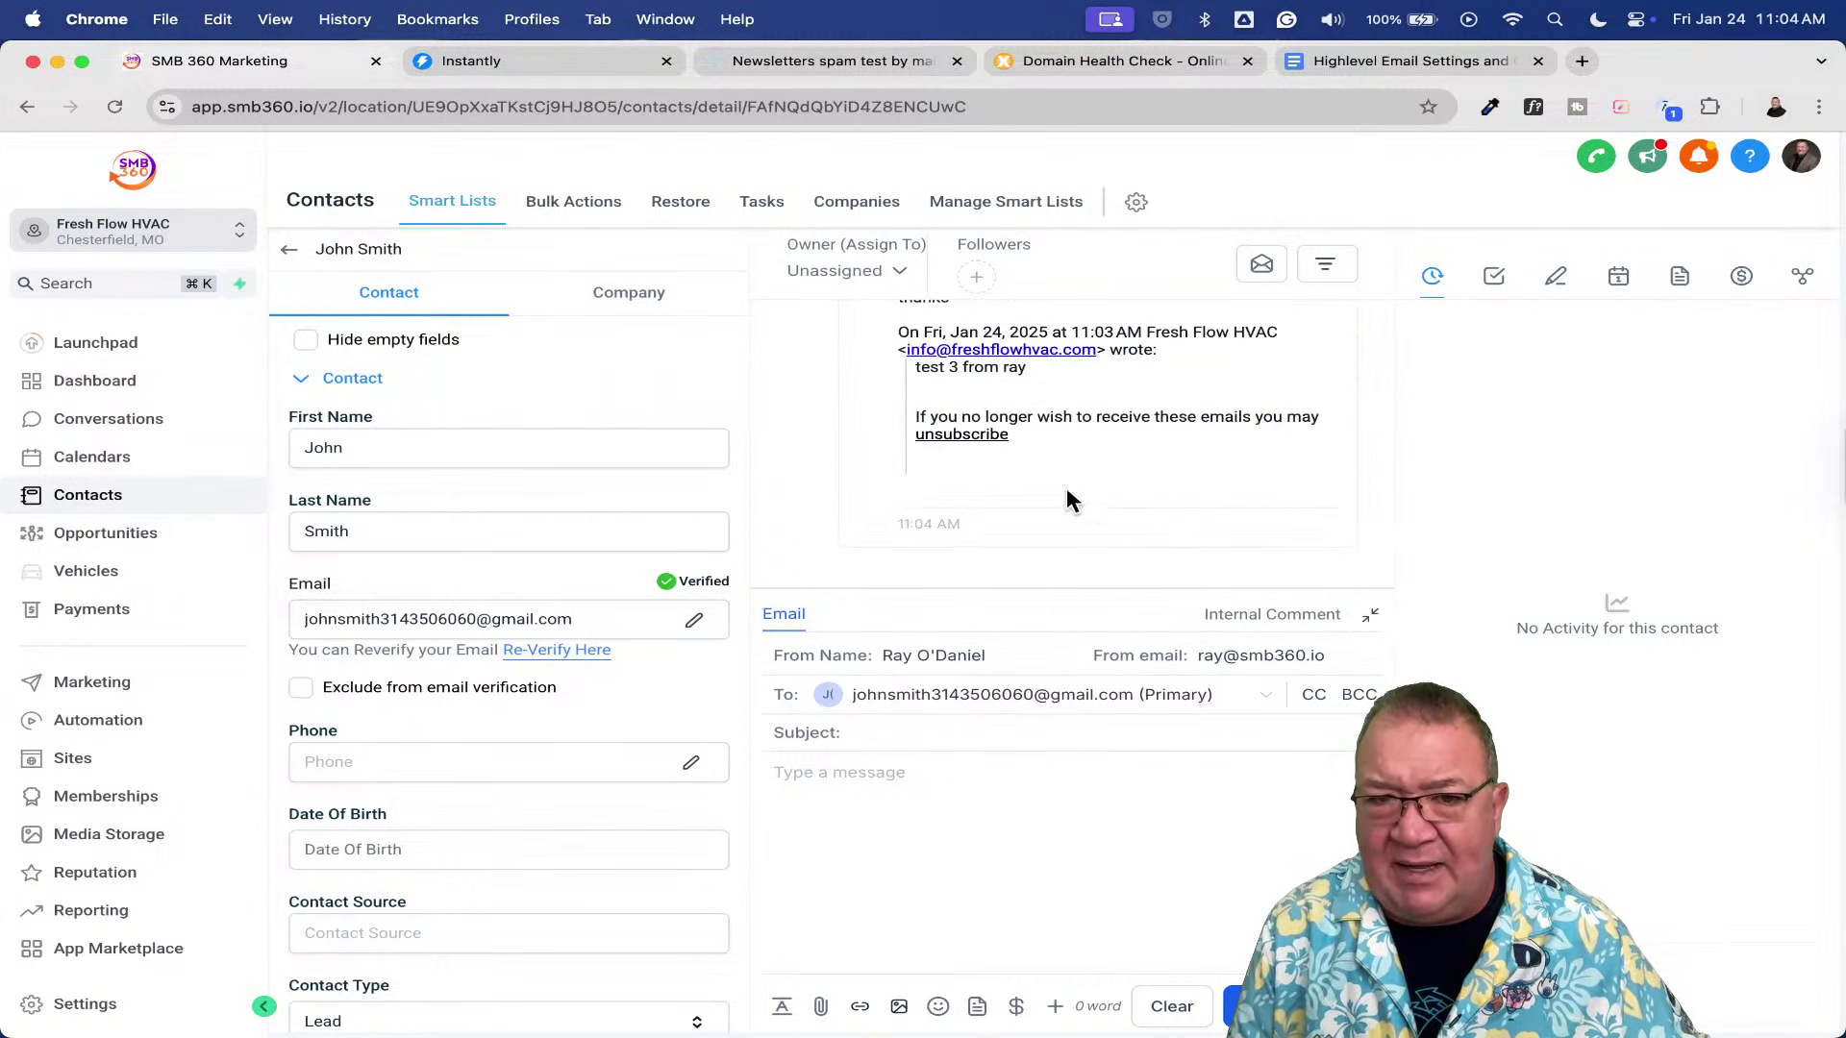
{"action": "scroll", "coordinate": [1004, 438], "scroll_direction": "up", "scroll_amount": 3}
{"action": "scroll", "coordinate": [1003, 437], "scroll_direction": "up", "scroll_amount": 1}
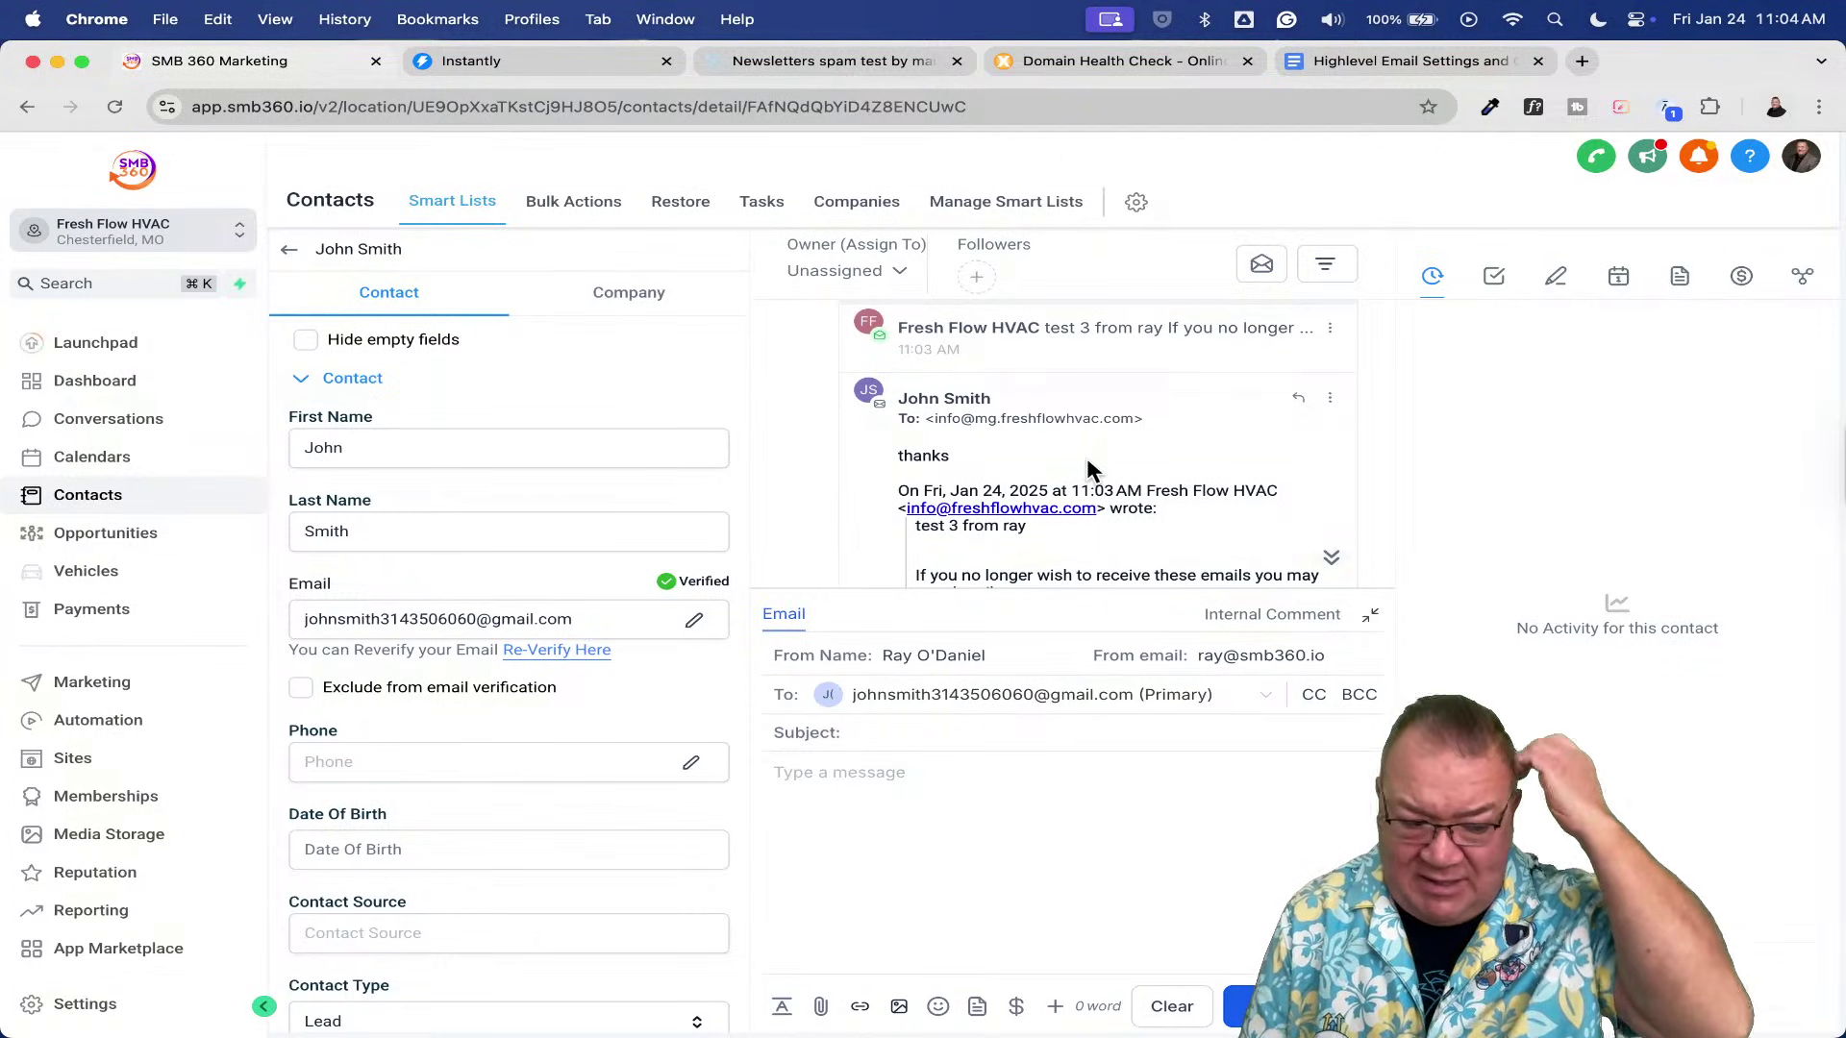
{"action": "left_click", "coordinate": [125, 731]}
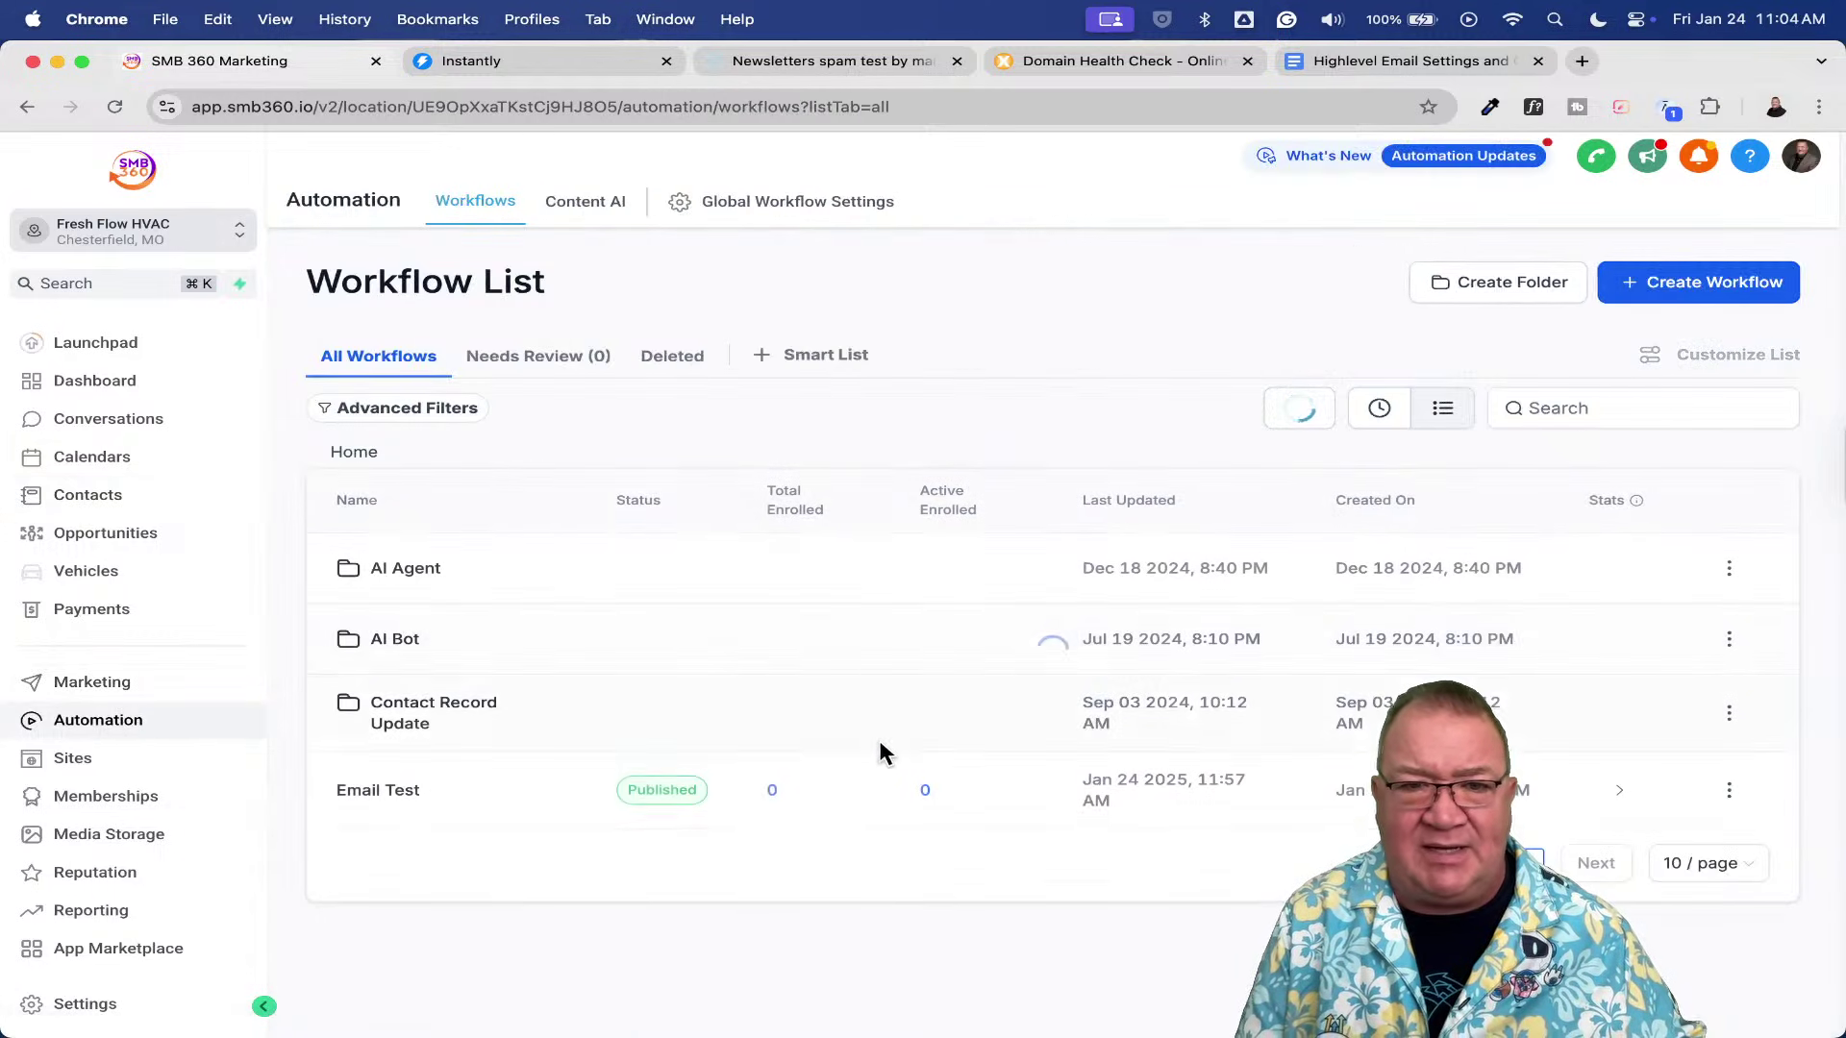
- In the Email Test workflow's Email action, set From Name to Account > Name ({{location.name}})
{"action": "left_click", "coordinate": [389, 795]}
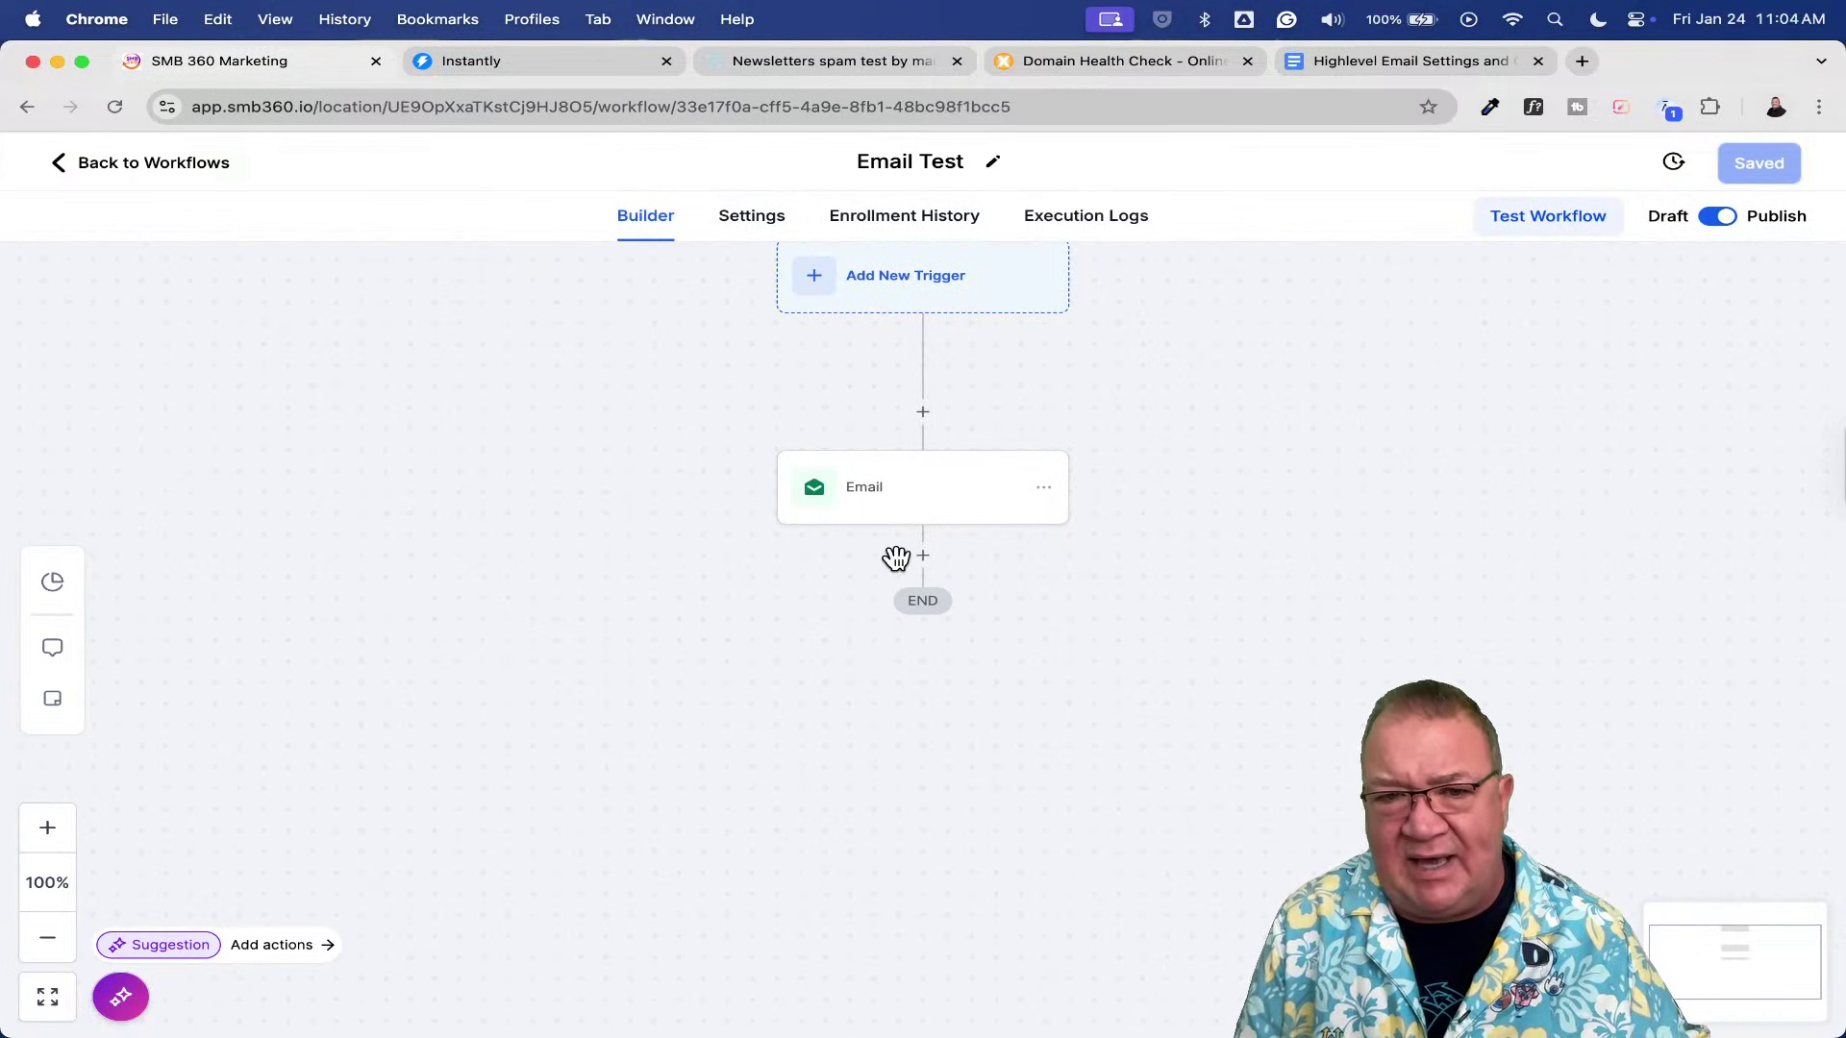
{"action": "left_click", "coordinate": [899, 492]}
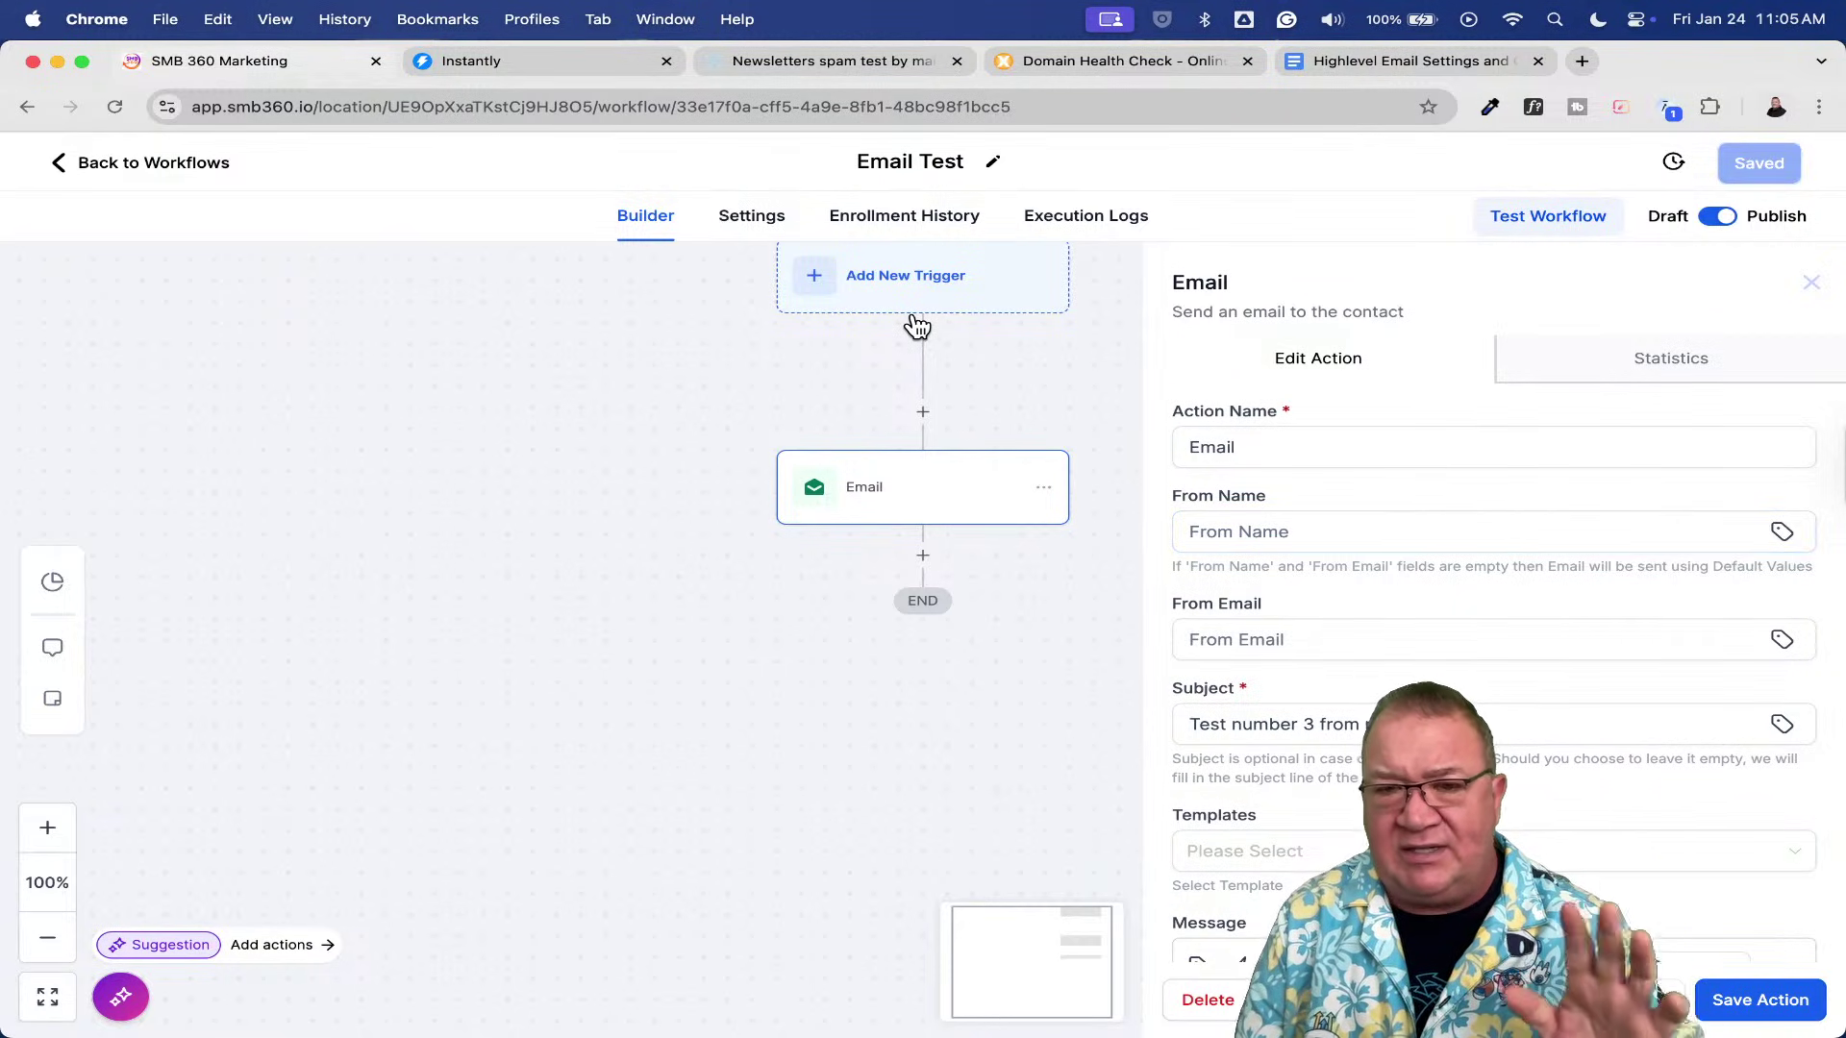
{"action": "left_click", "coordinate": [1298, 527]}
{"action": "left_click", "coordinate": [1782, 532]}
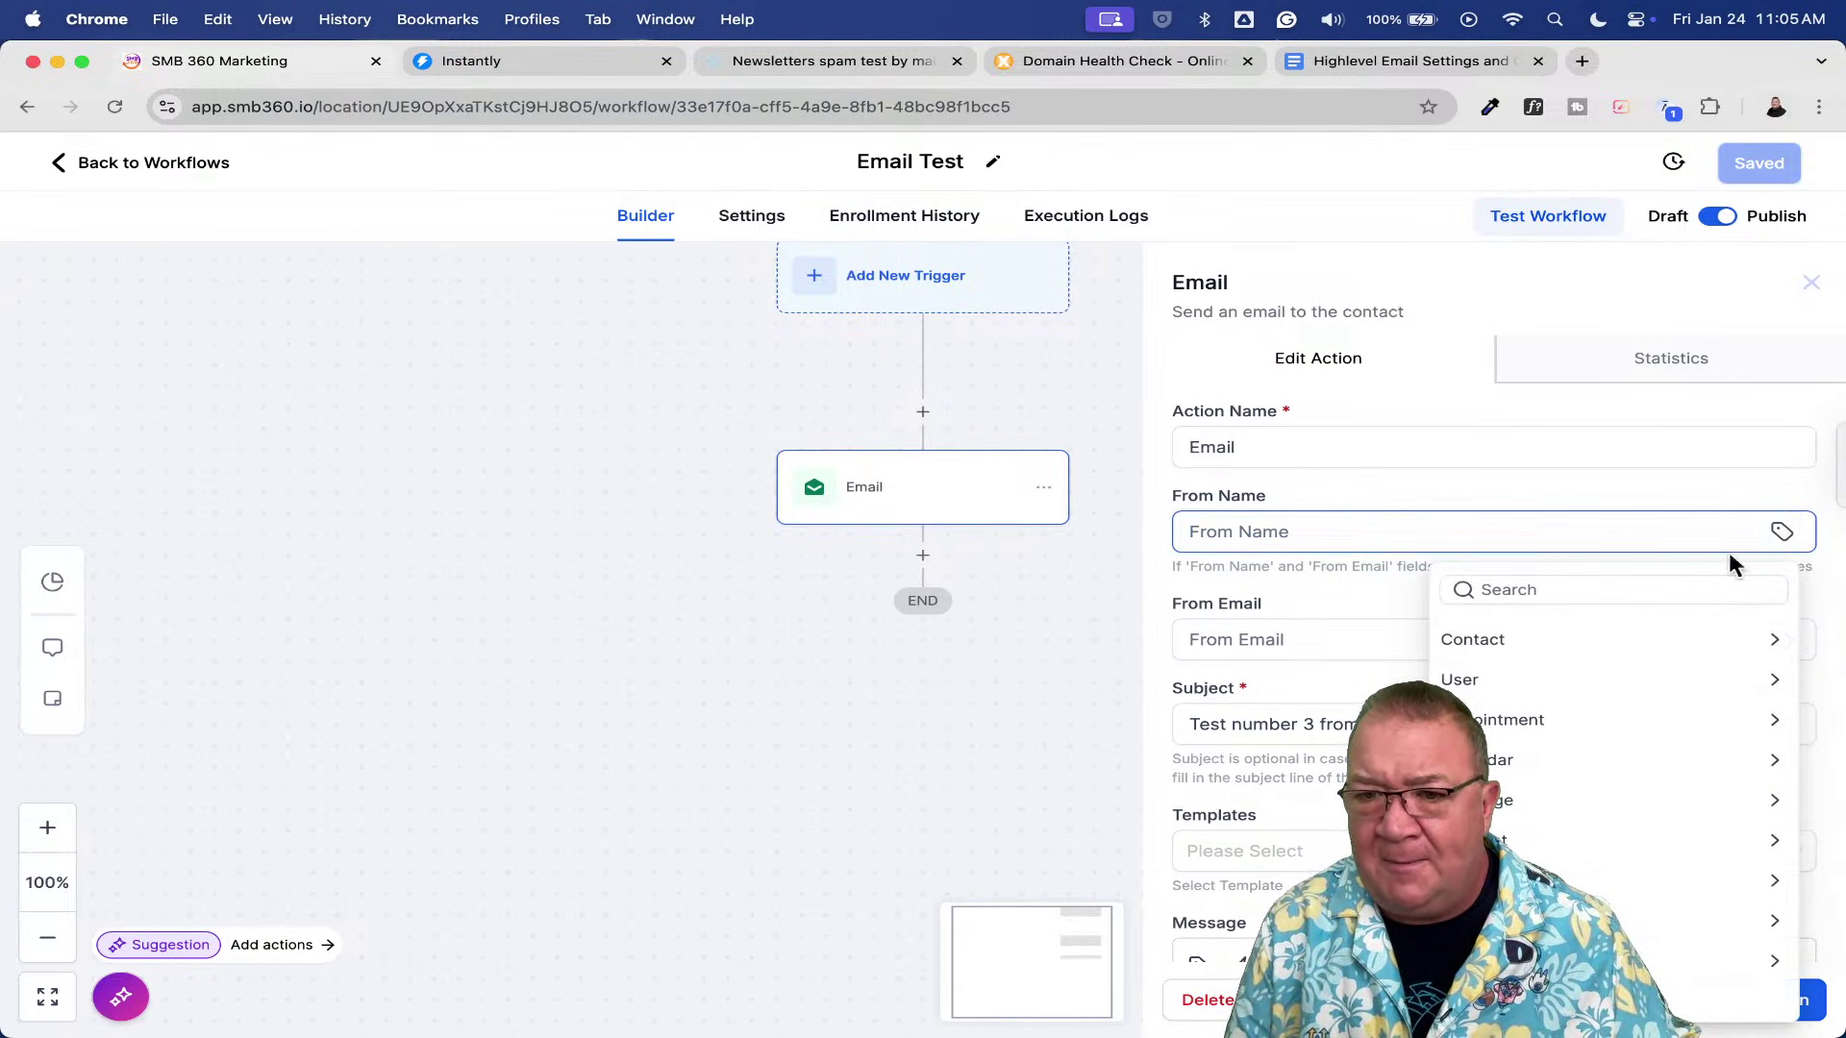
{"action": "left_click", "coordinate": [1498, 841]}
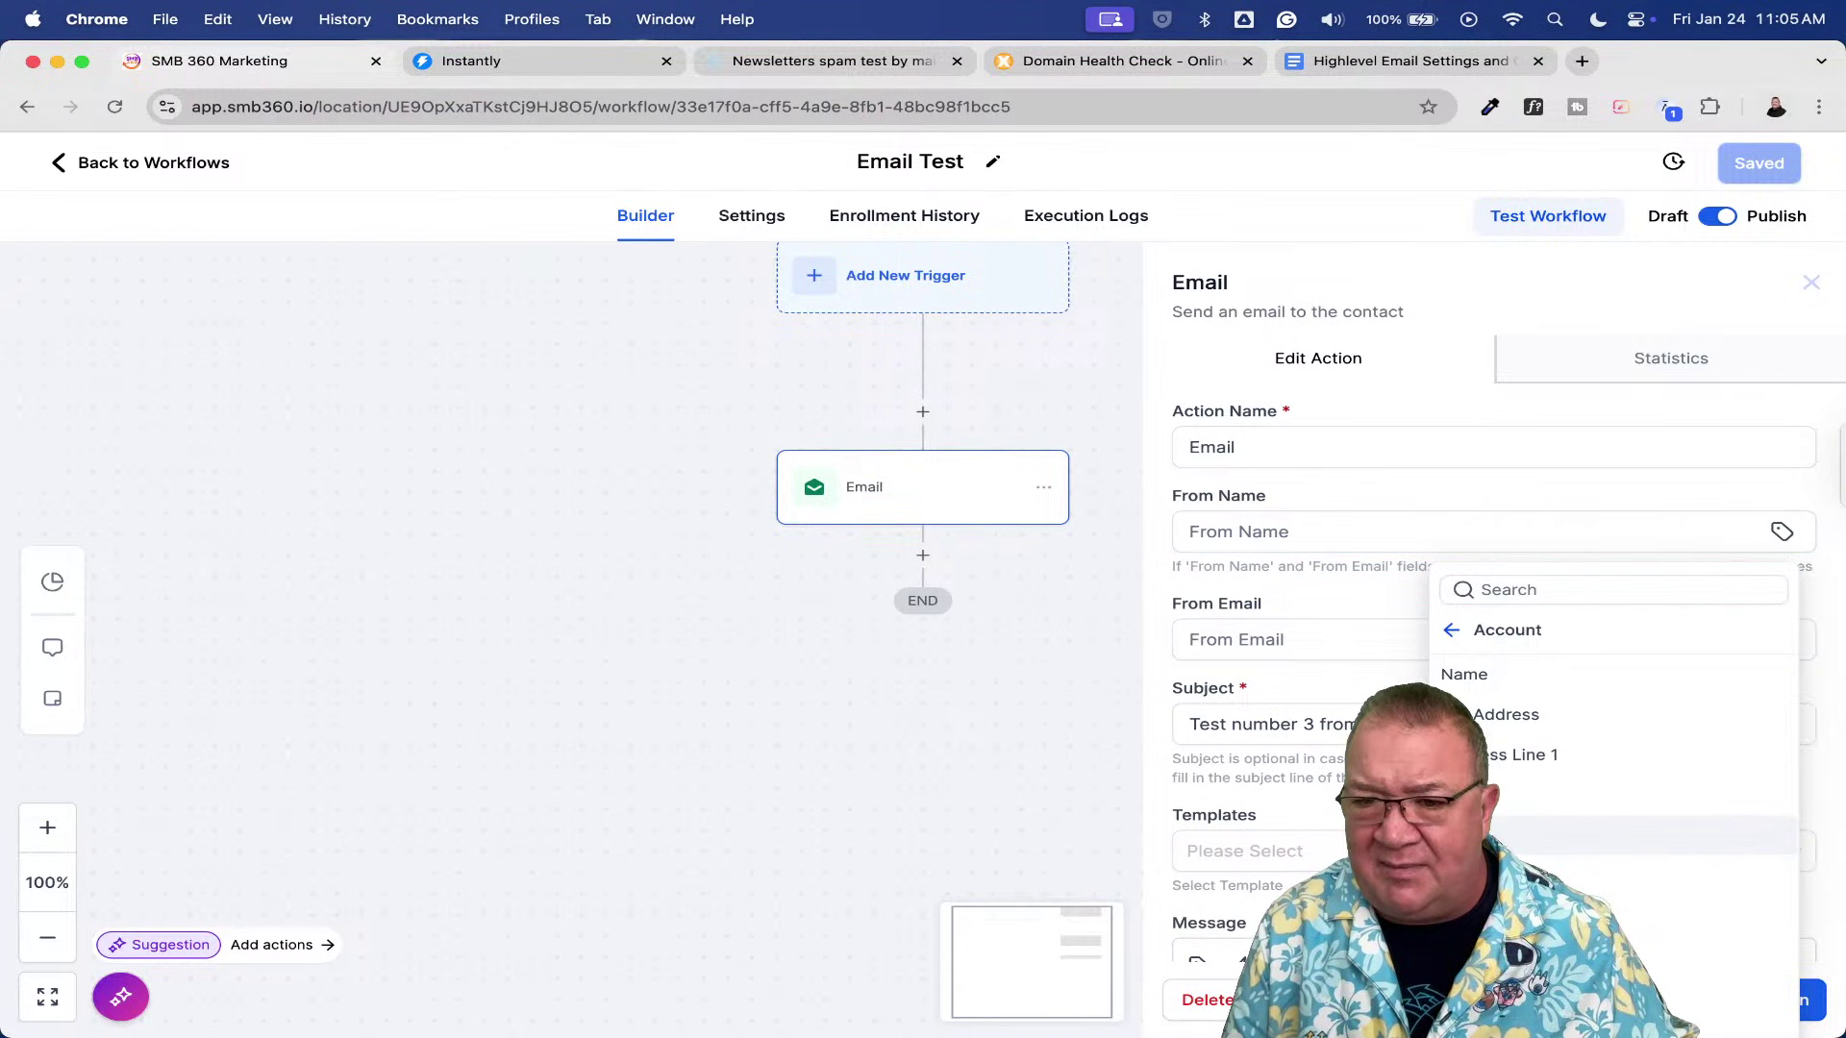
{"action": "left_click", "coordinate": [1501, 672]}
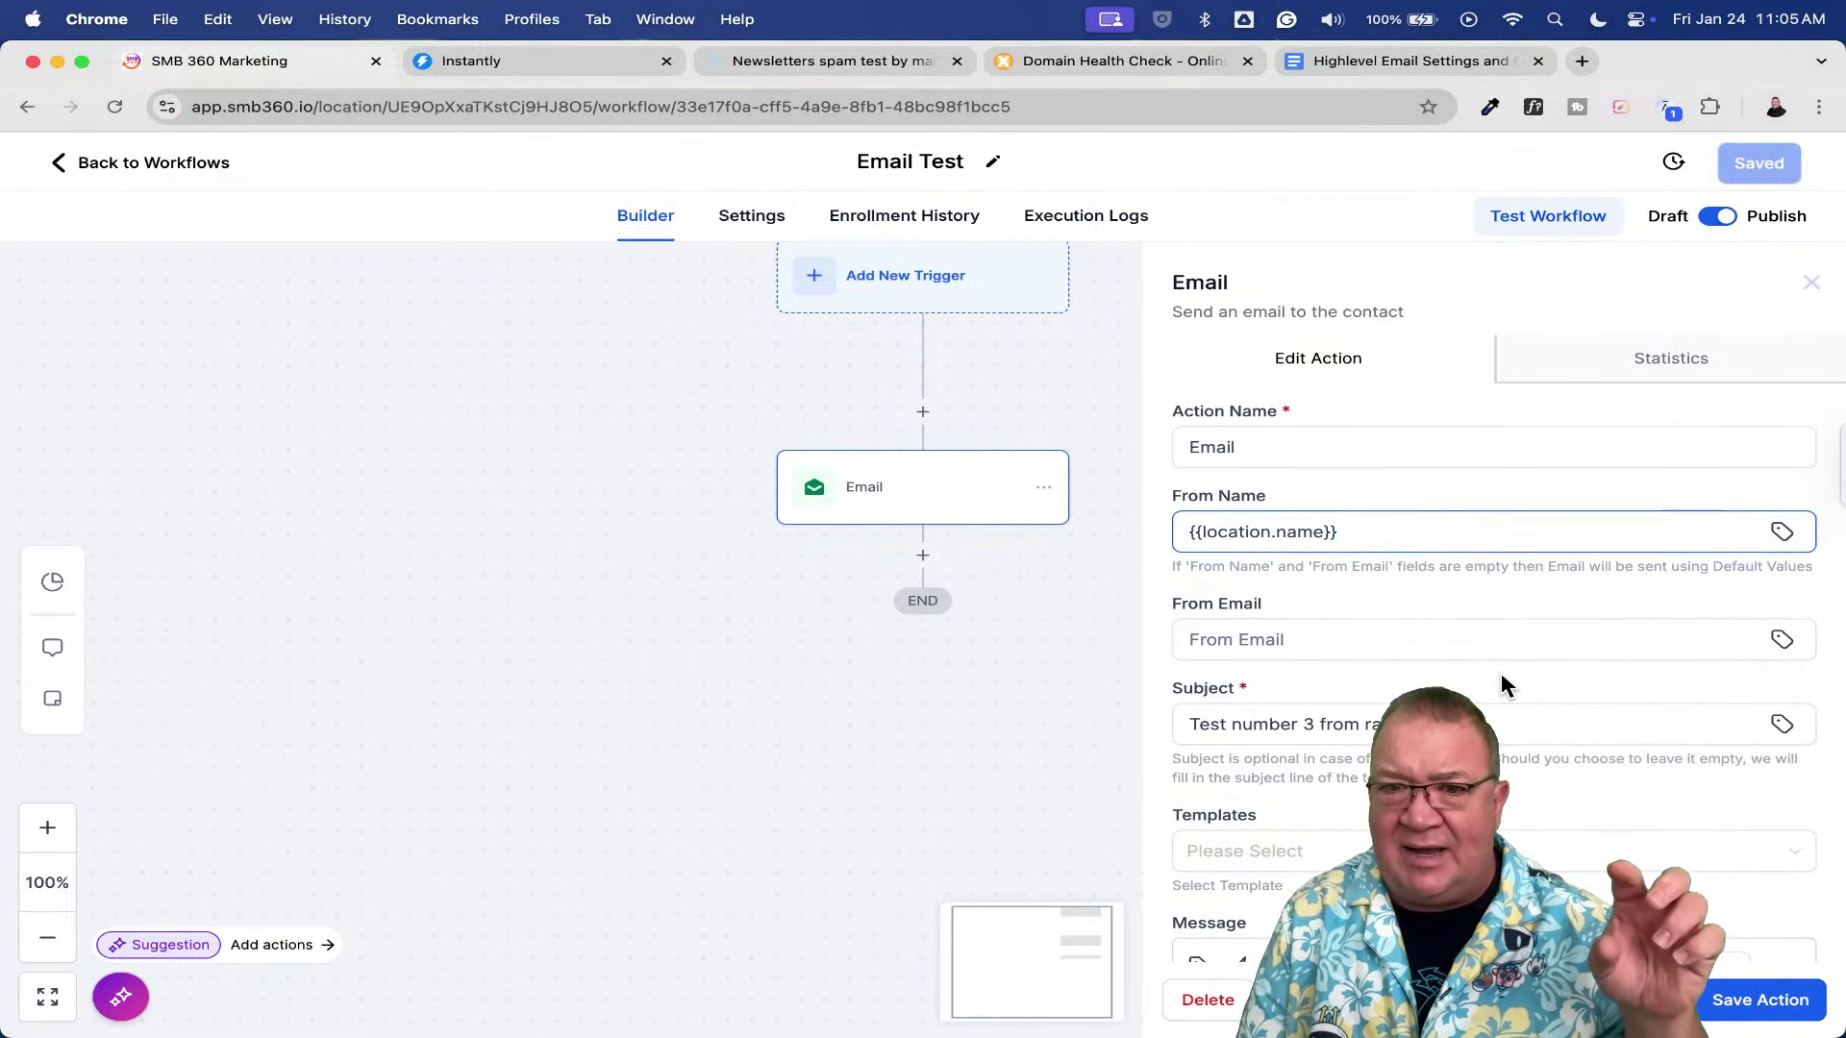
- Set From Email to Account > Email ({{location.email}})
{"action": "left_click", "coordinate": [1782, 639]}
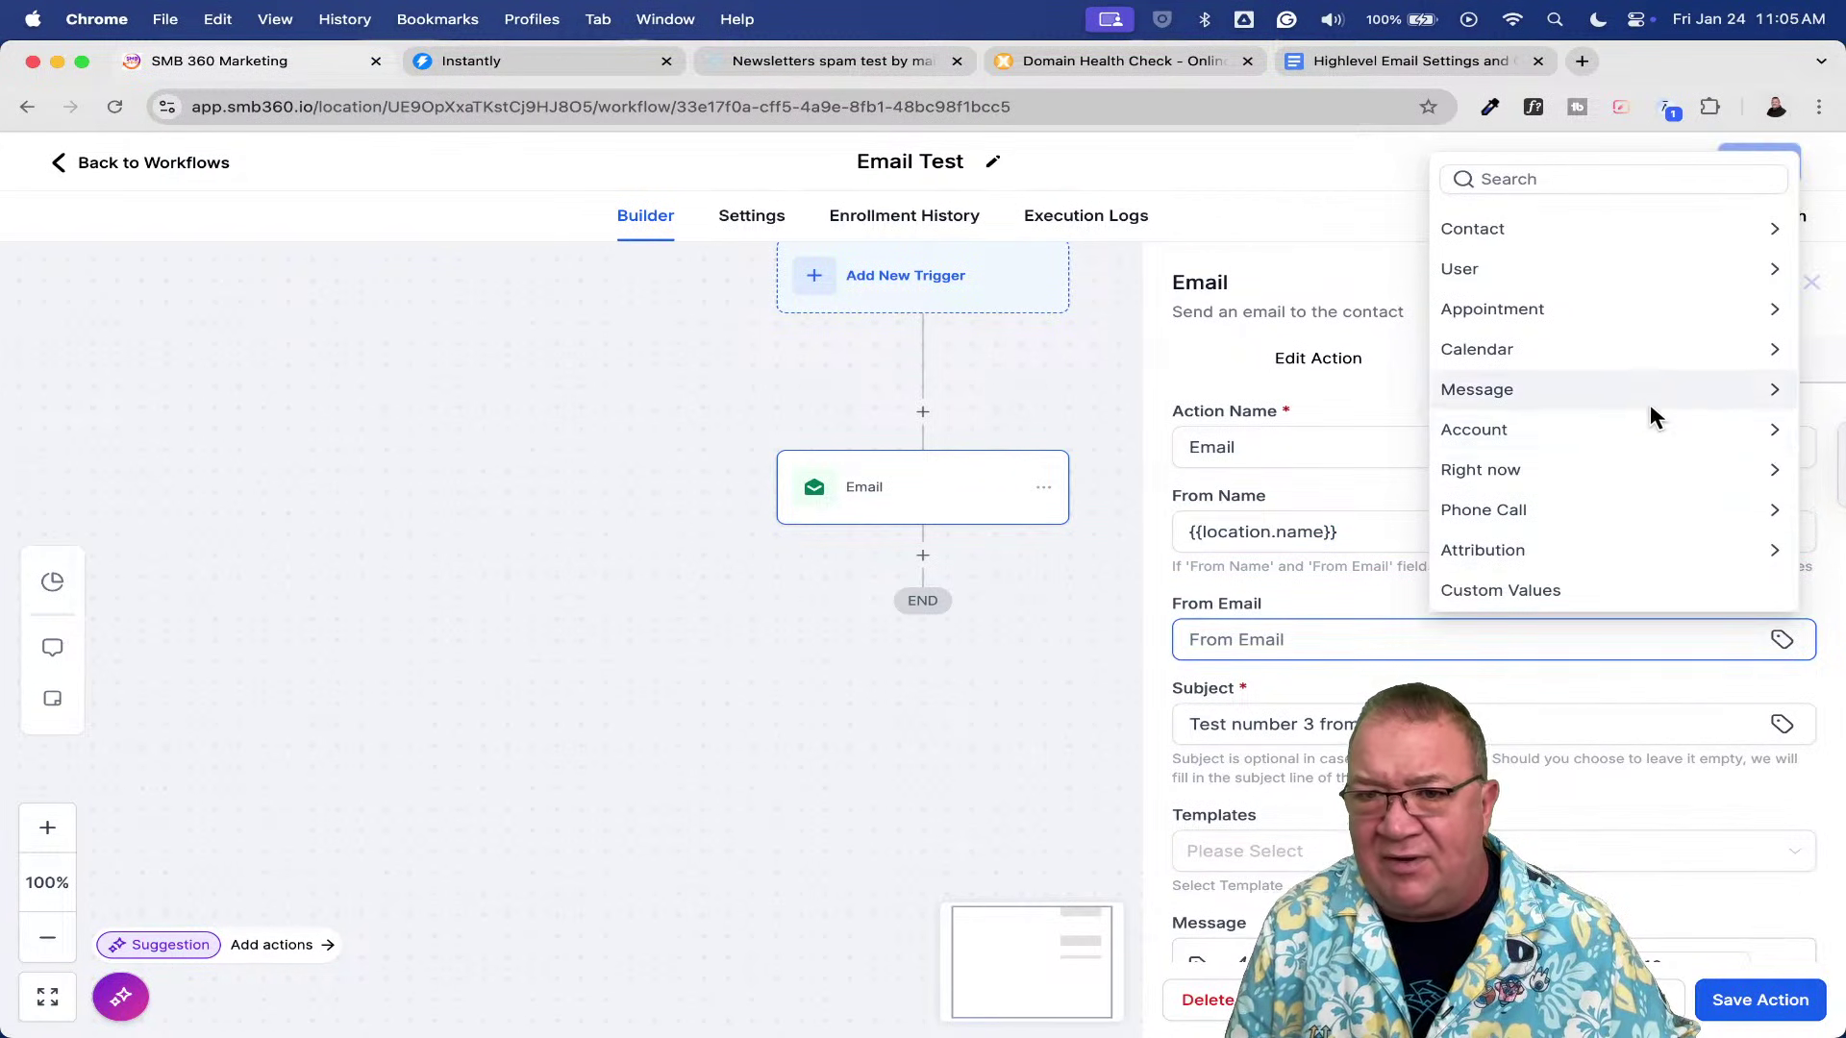
{"action": "left_click", "coordinate": [1638, 432]}
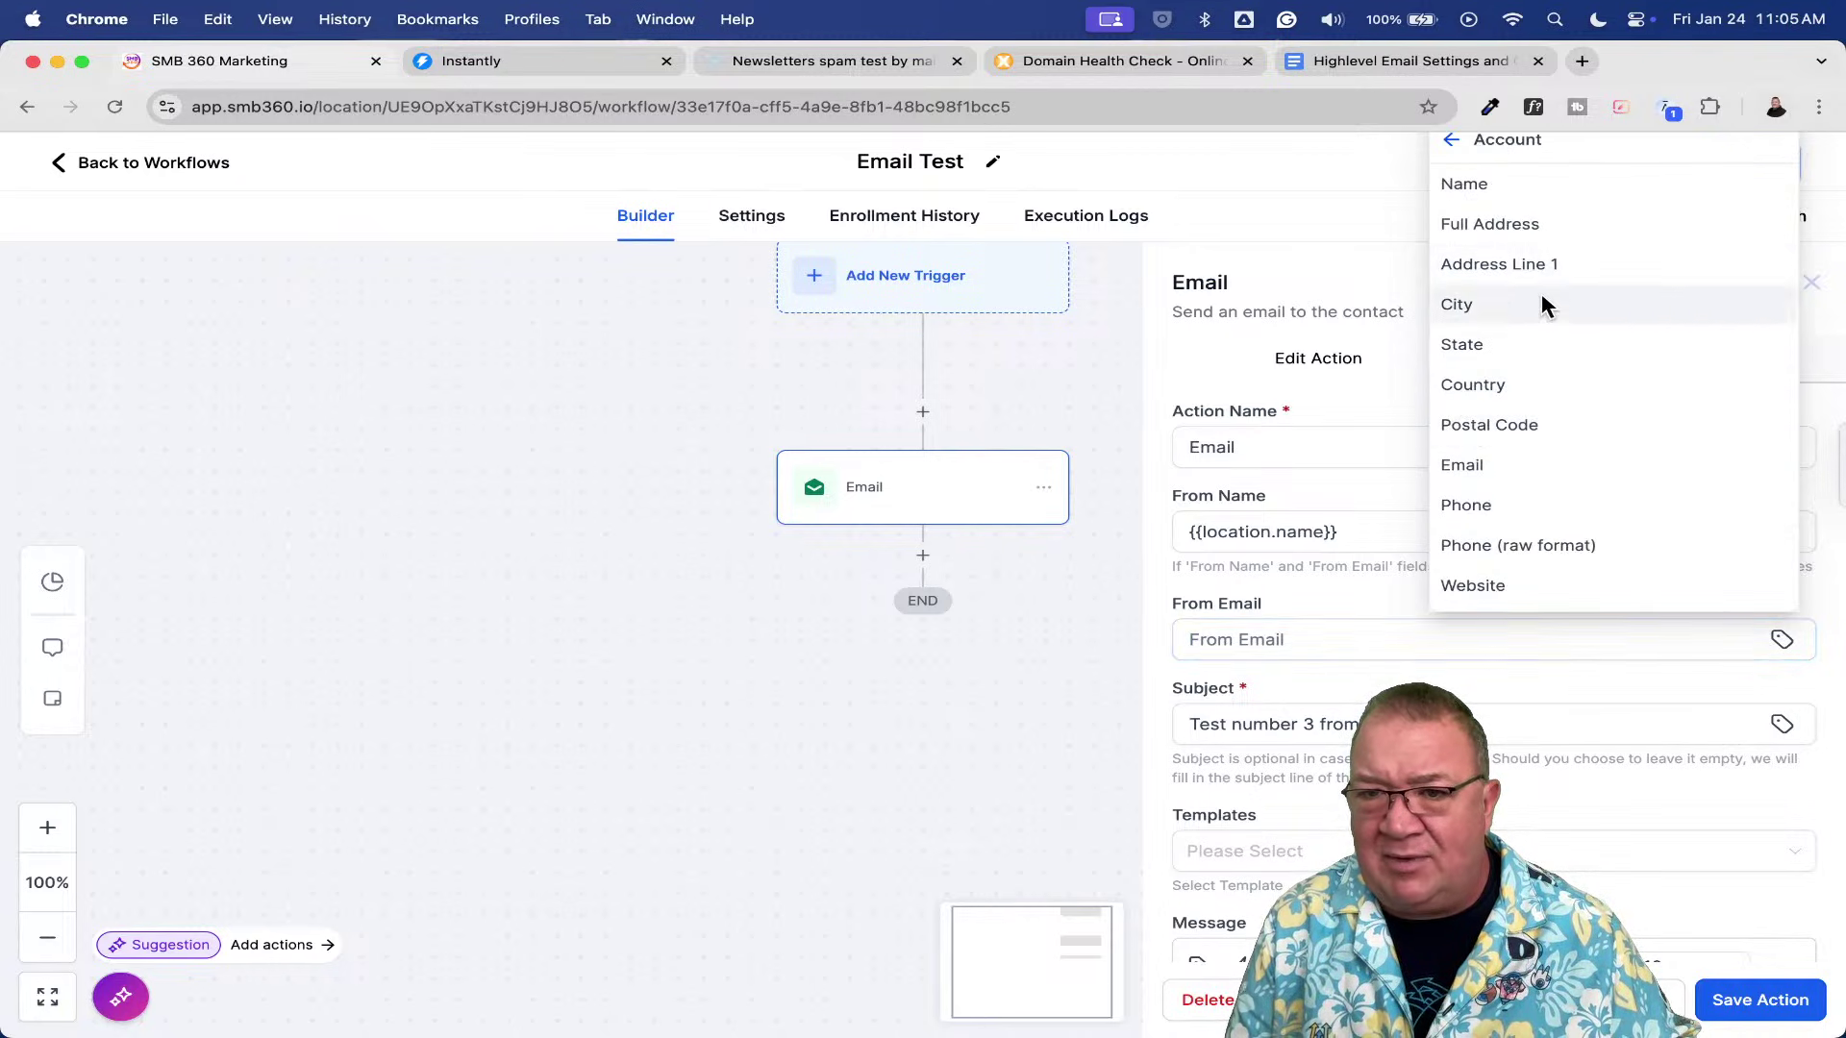
{"action": "left_click", "coordinate": [1479, 466]}
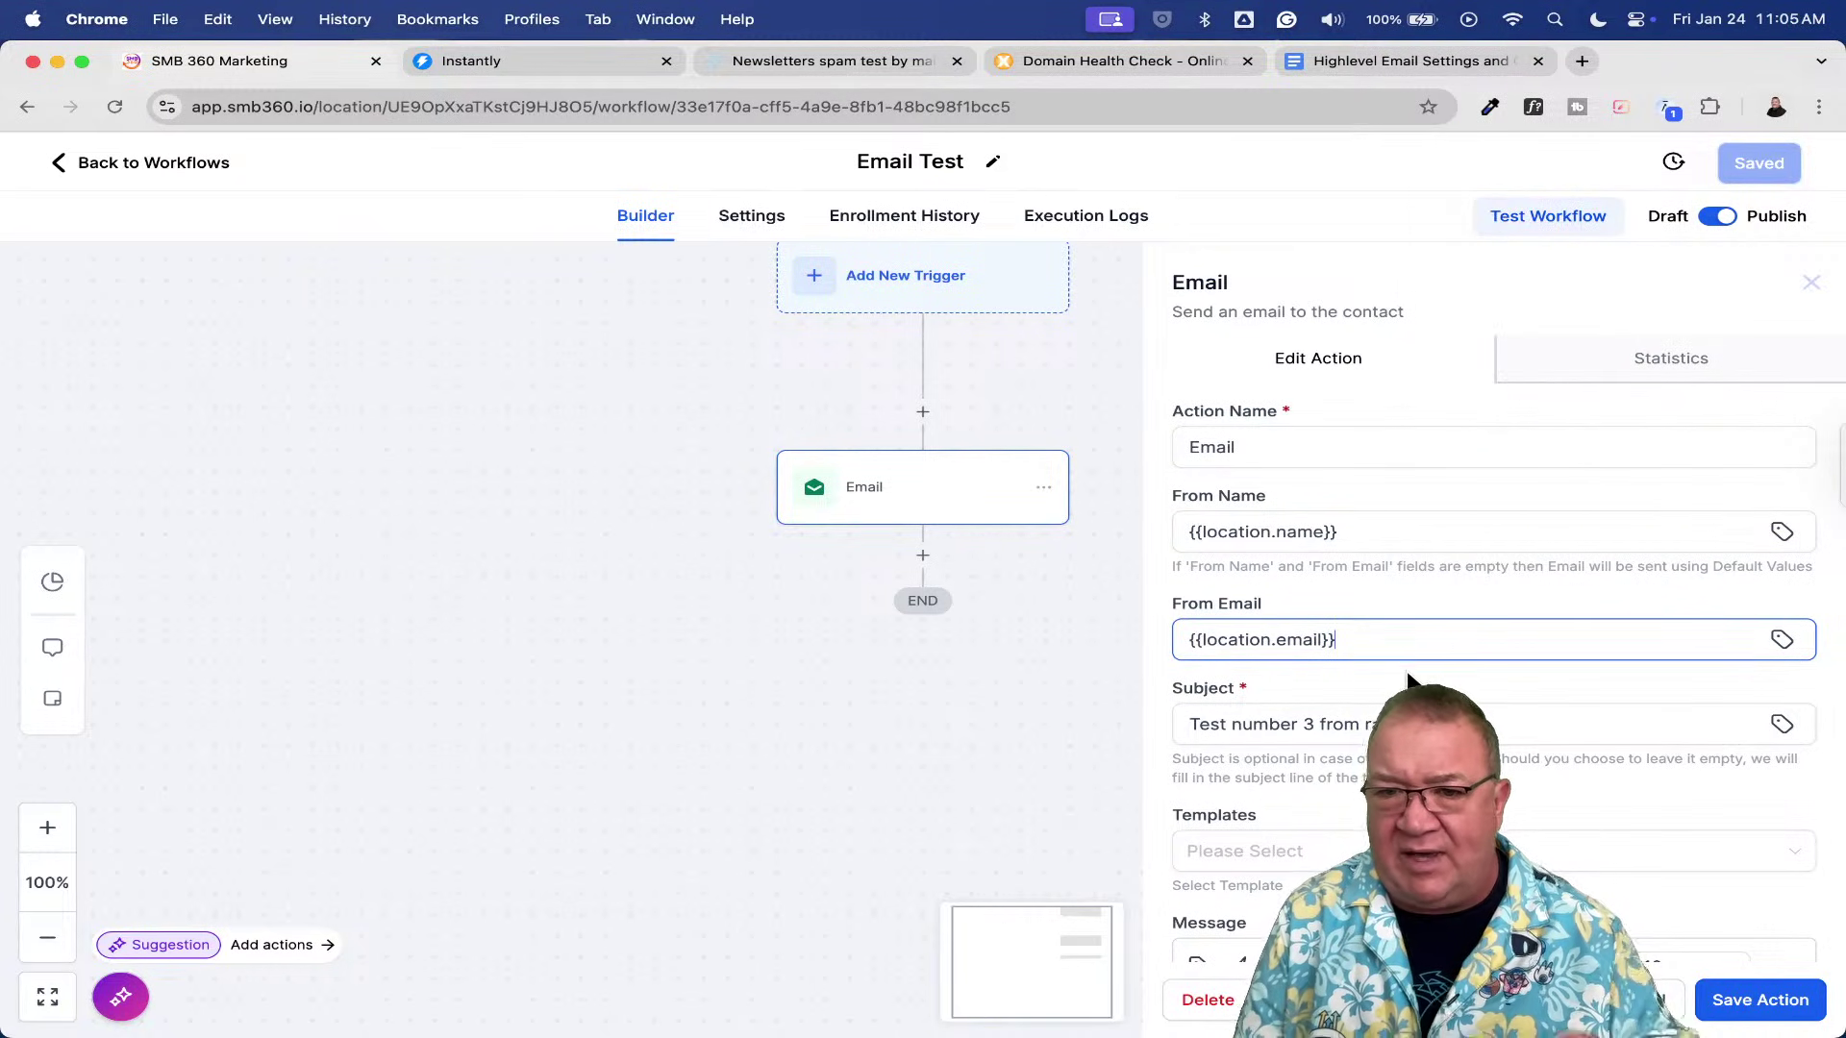
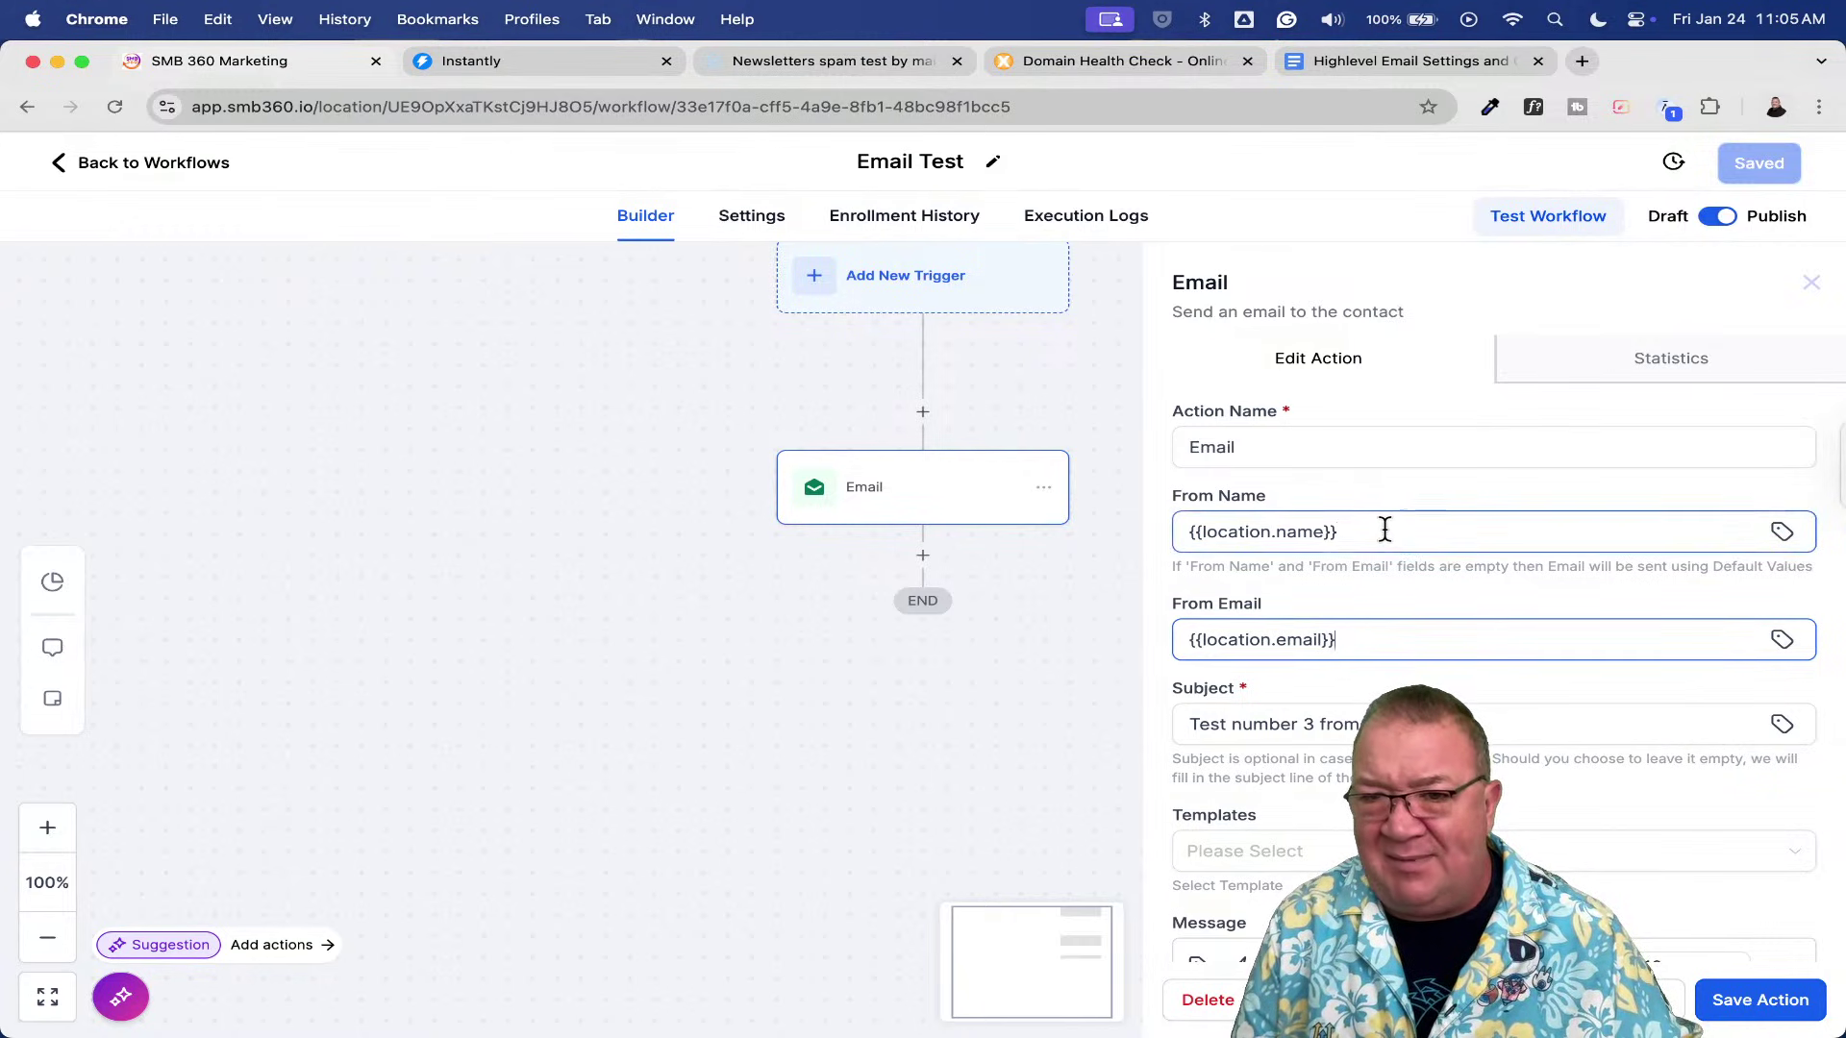
- Clear the From Name field and try the User full-name merge field as sender name
{"action": "left_click_drag", "start_coordinate": [1385, 528], "coordinate": [1113, 531]}
{"action": "key", "text": "BackSpace"}
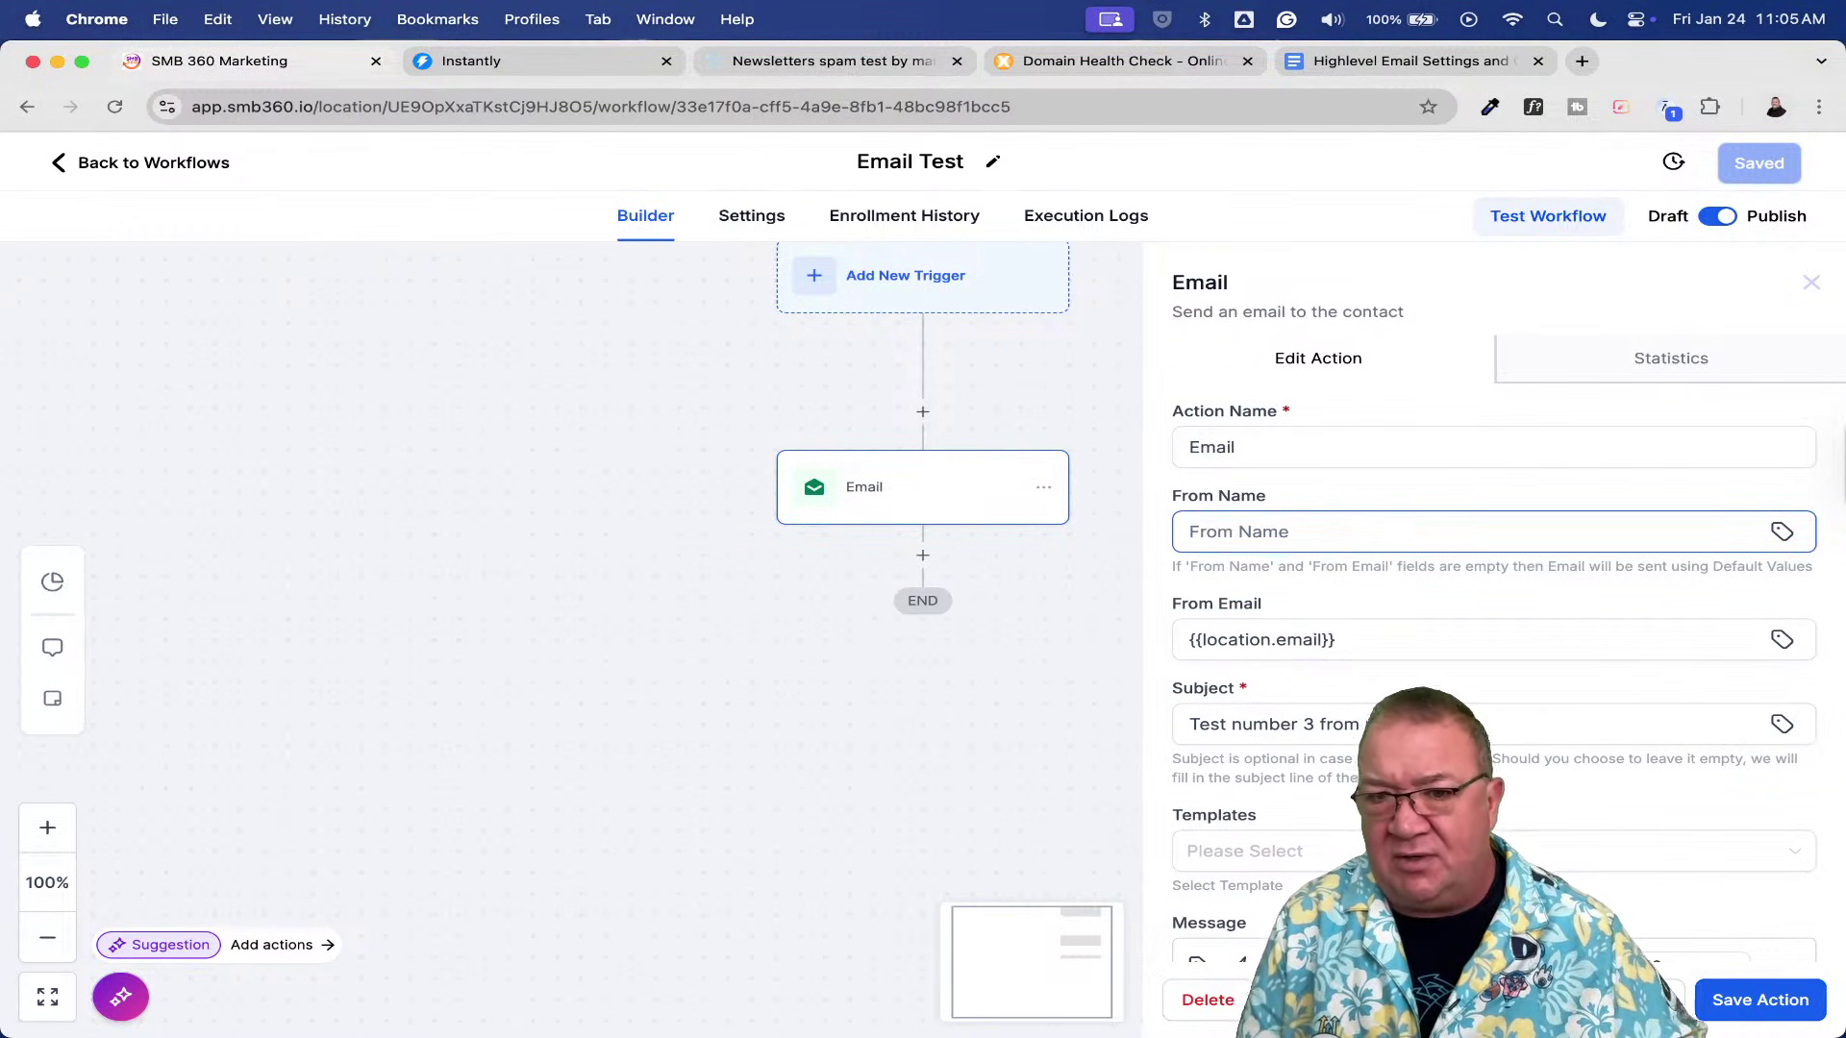
{"action": "left_click", "coordinate": [1783, 536]}
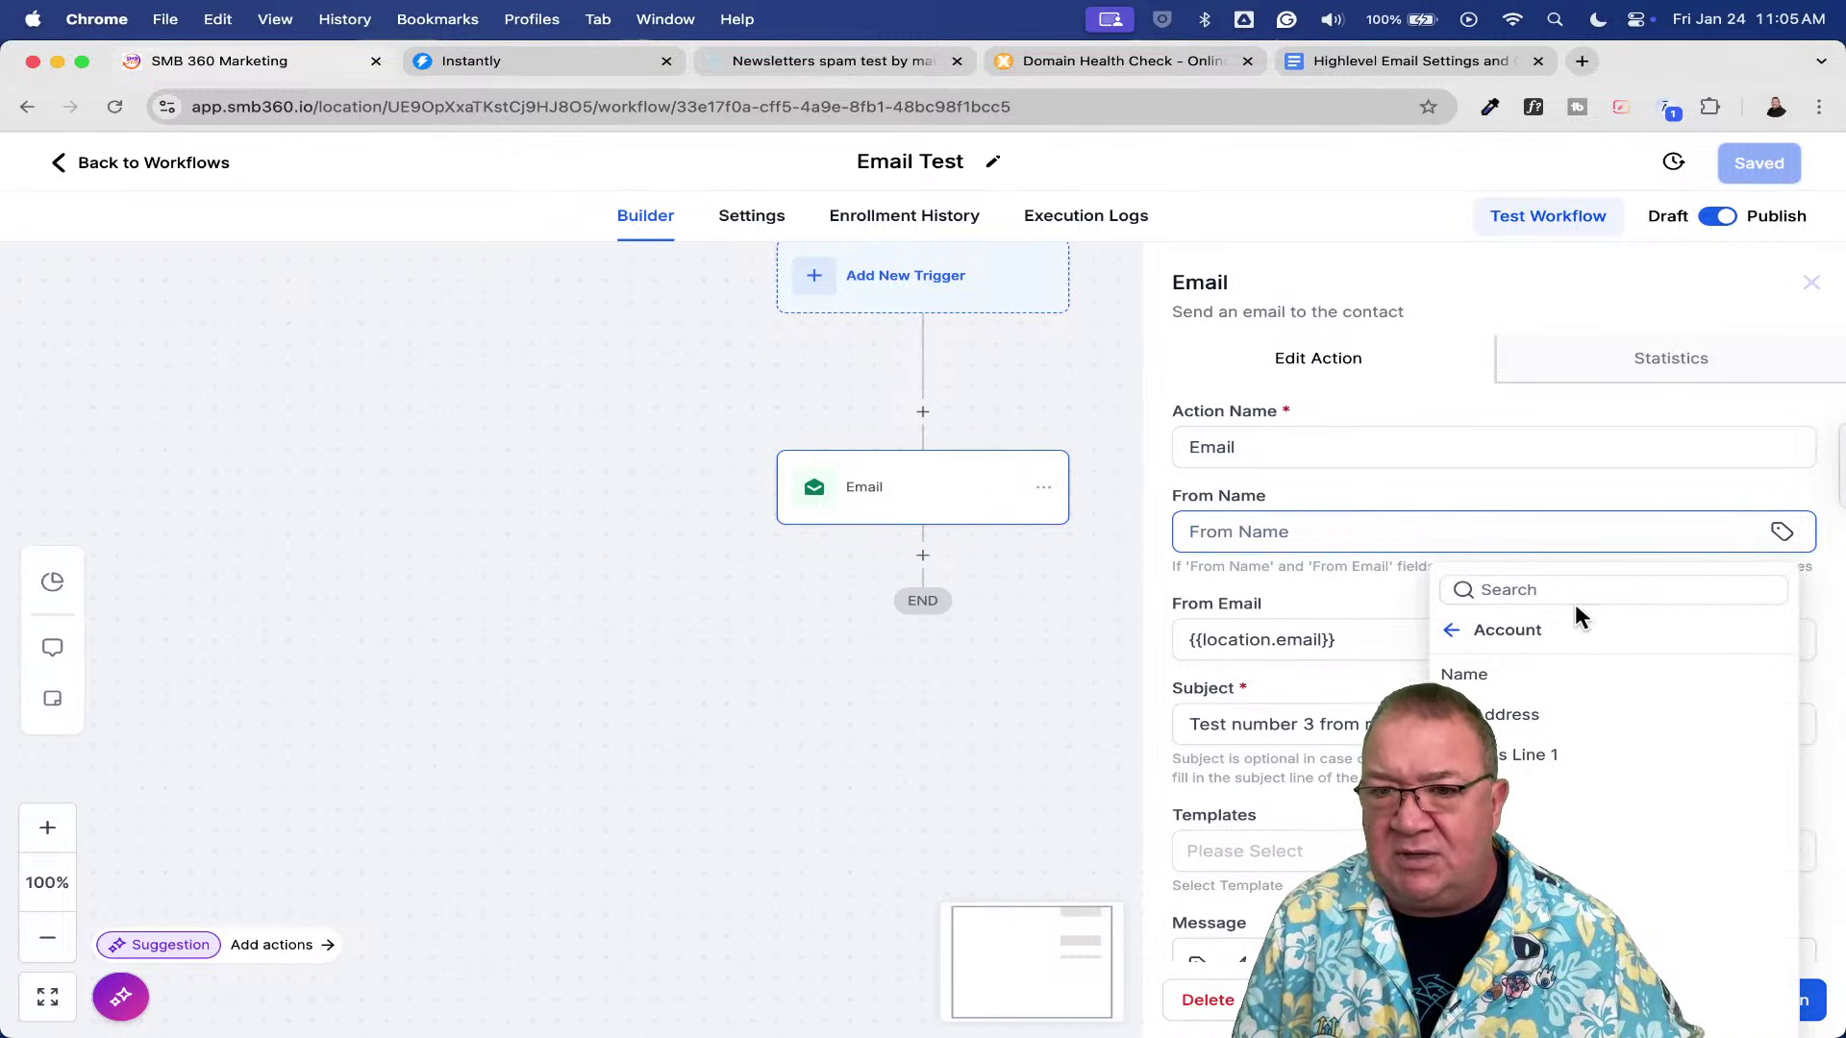
{"action": "left_click", "coordinate": [1441, 631]}
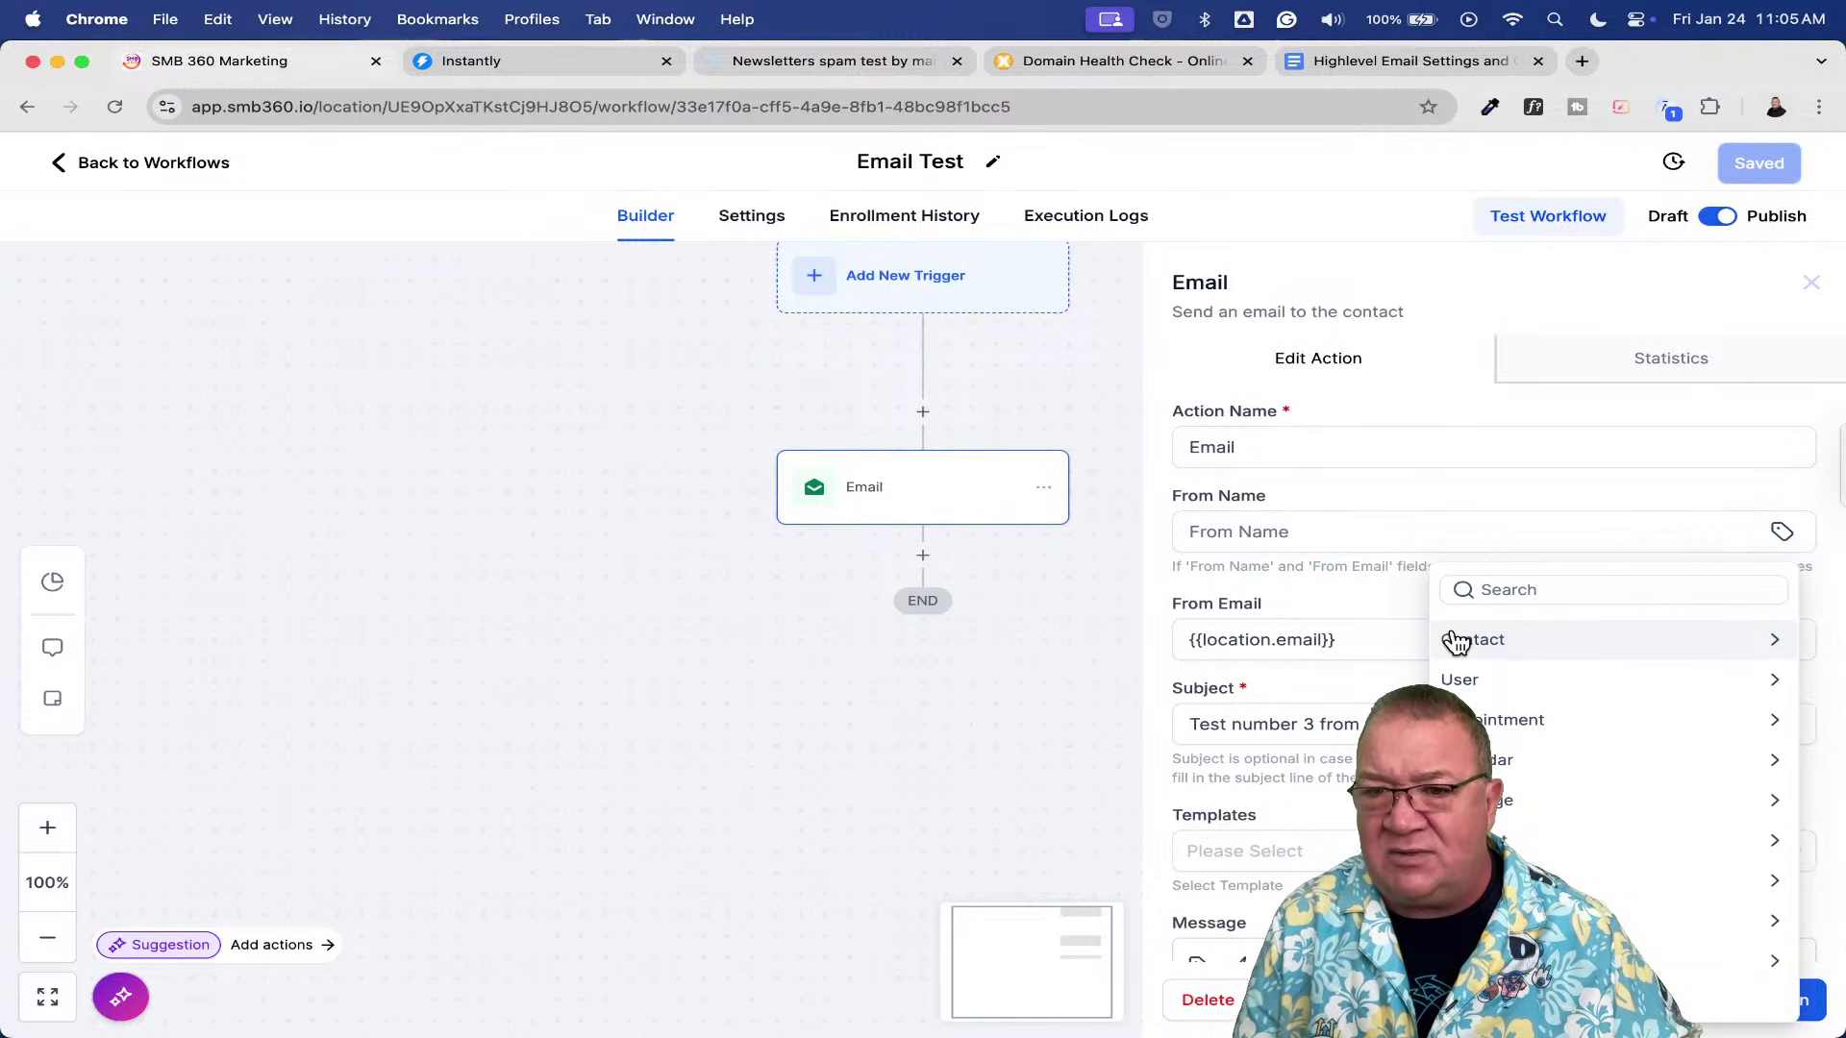
{"action": "left_click", "coordinate": [1498, 672]}
{"action": "left_click", "coordinate": [1494, 677]}
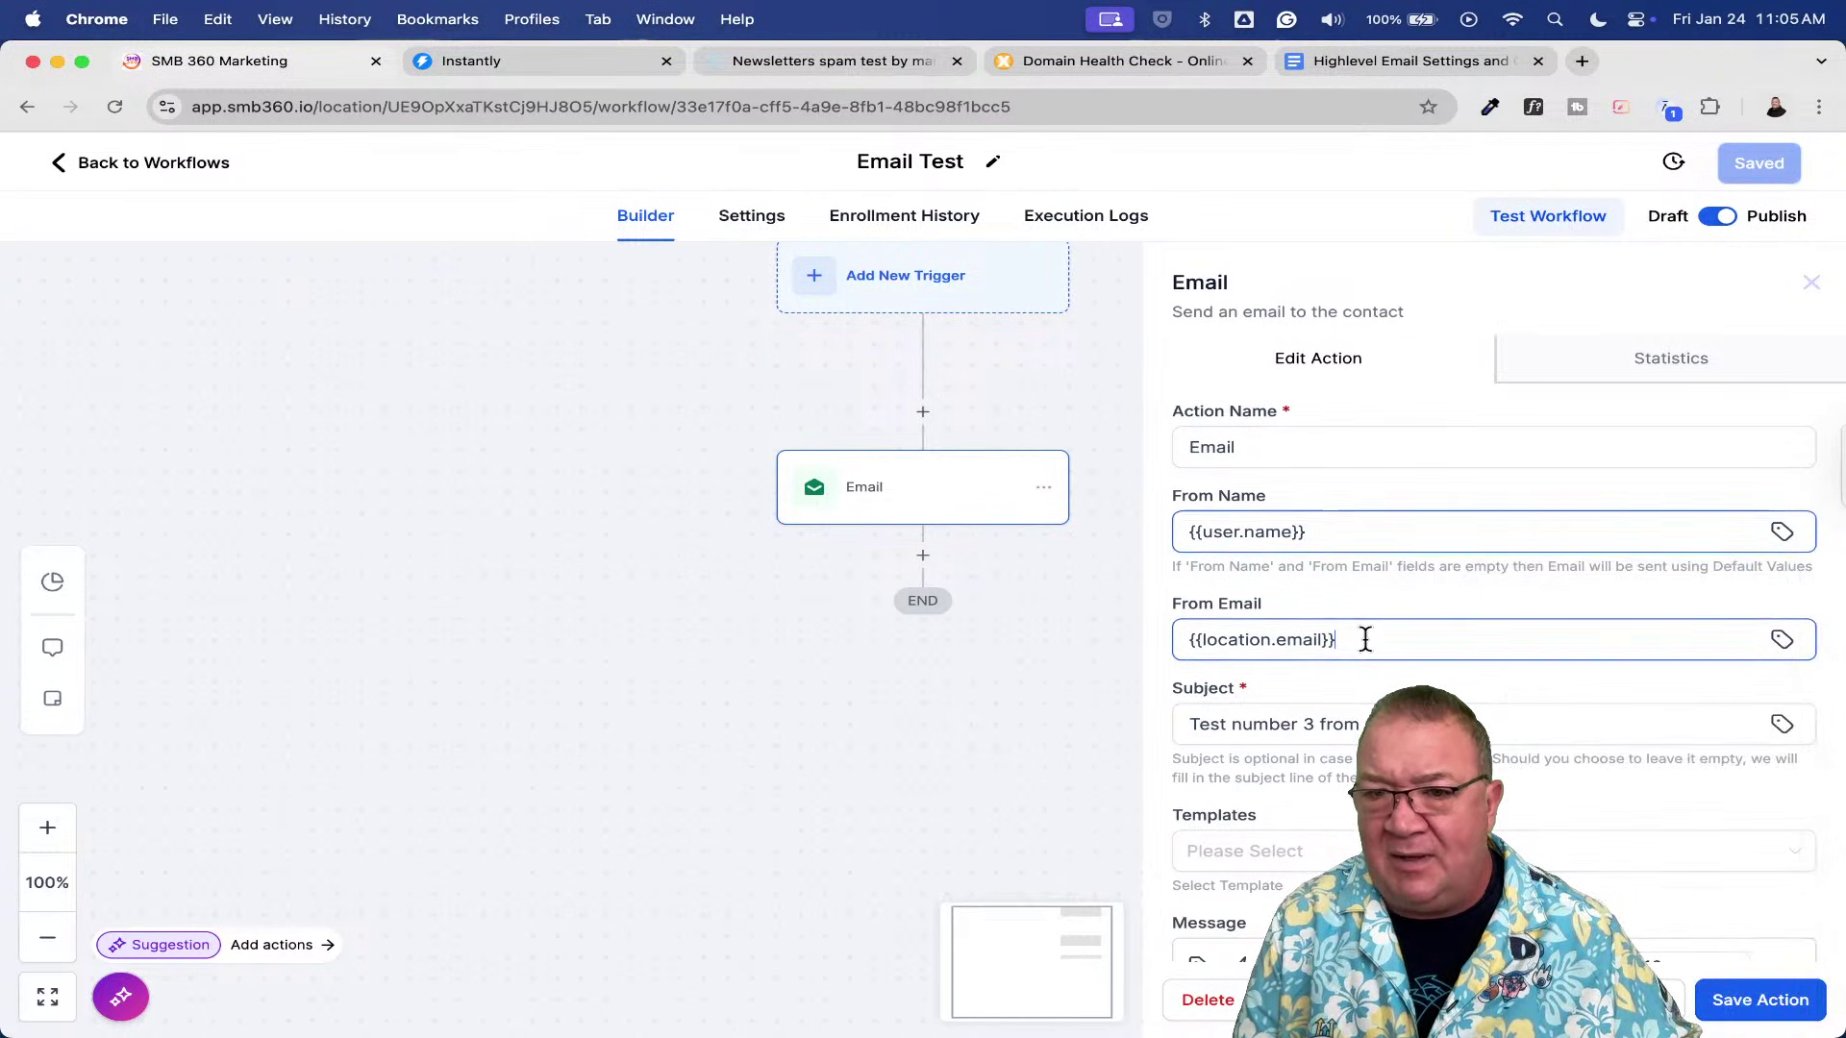
{"action": "left_click_drag", "start_coordinate": [1364, 638], "coordinate": [1018, 638]}
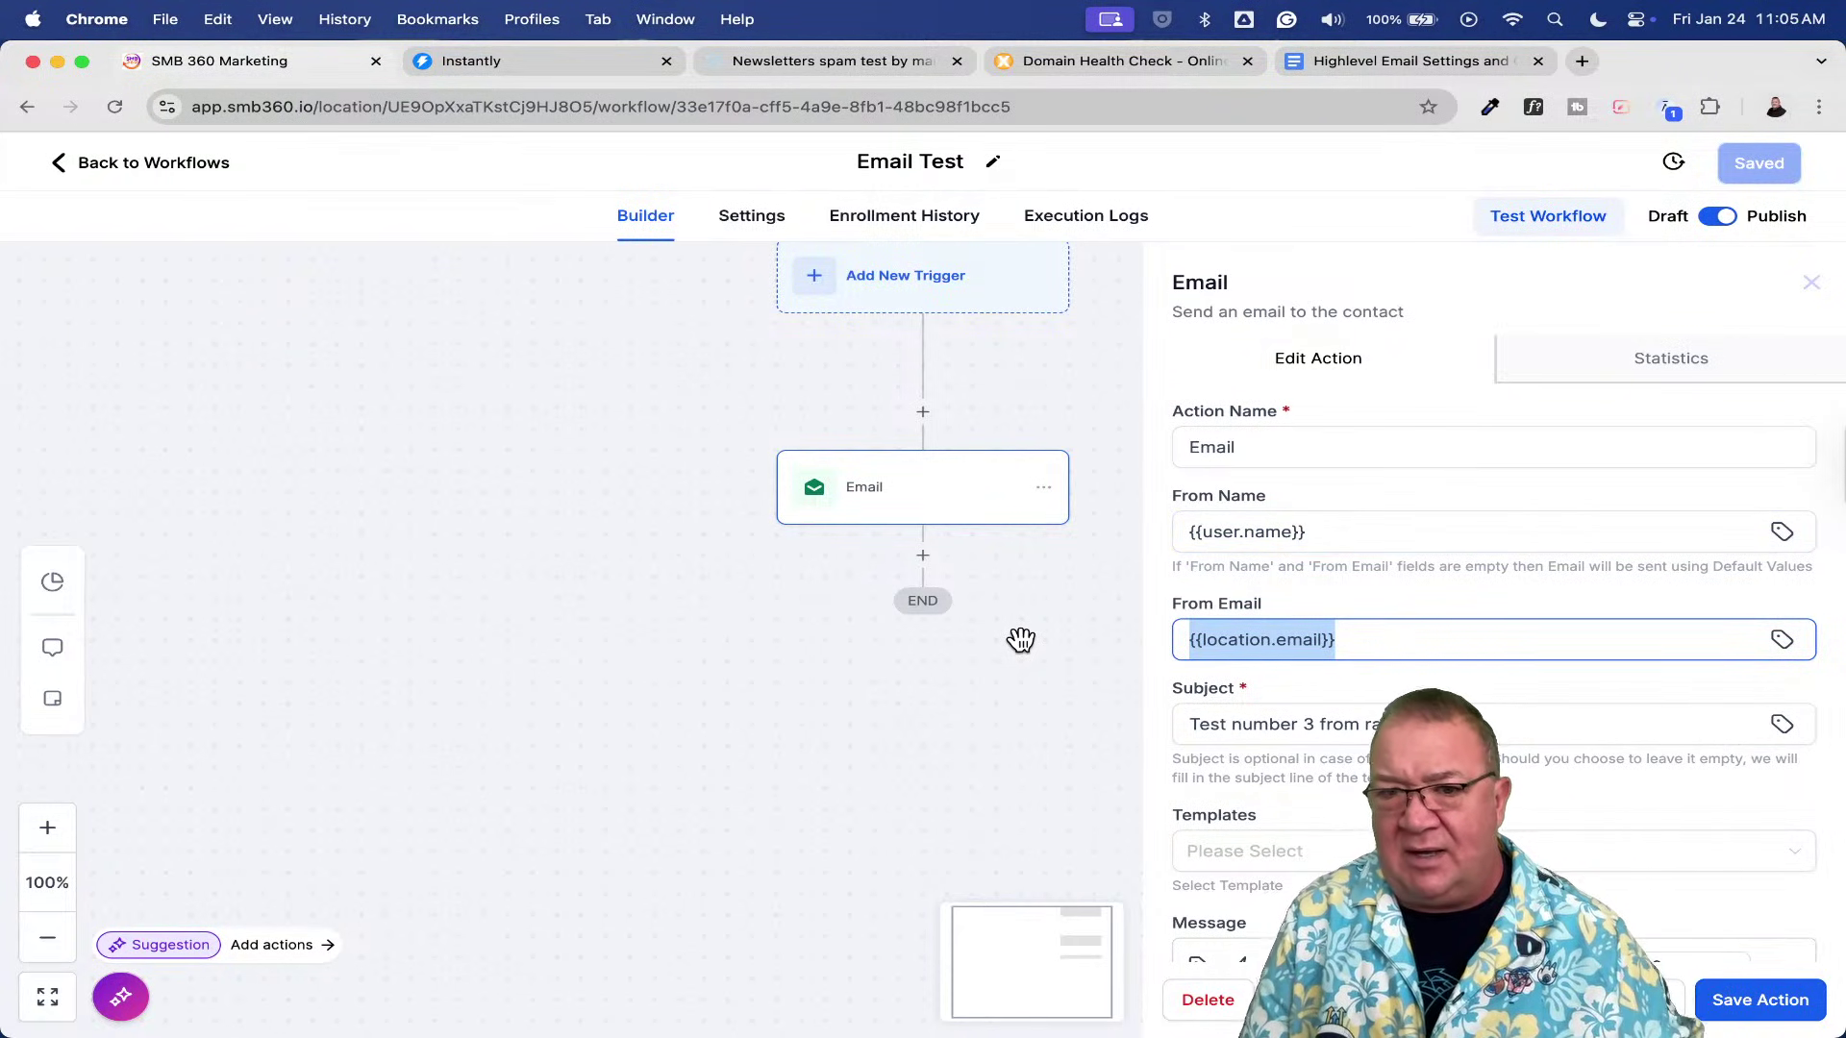
{"action": "left_click", "coordinate": [913, 681]}
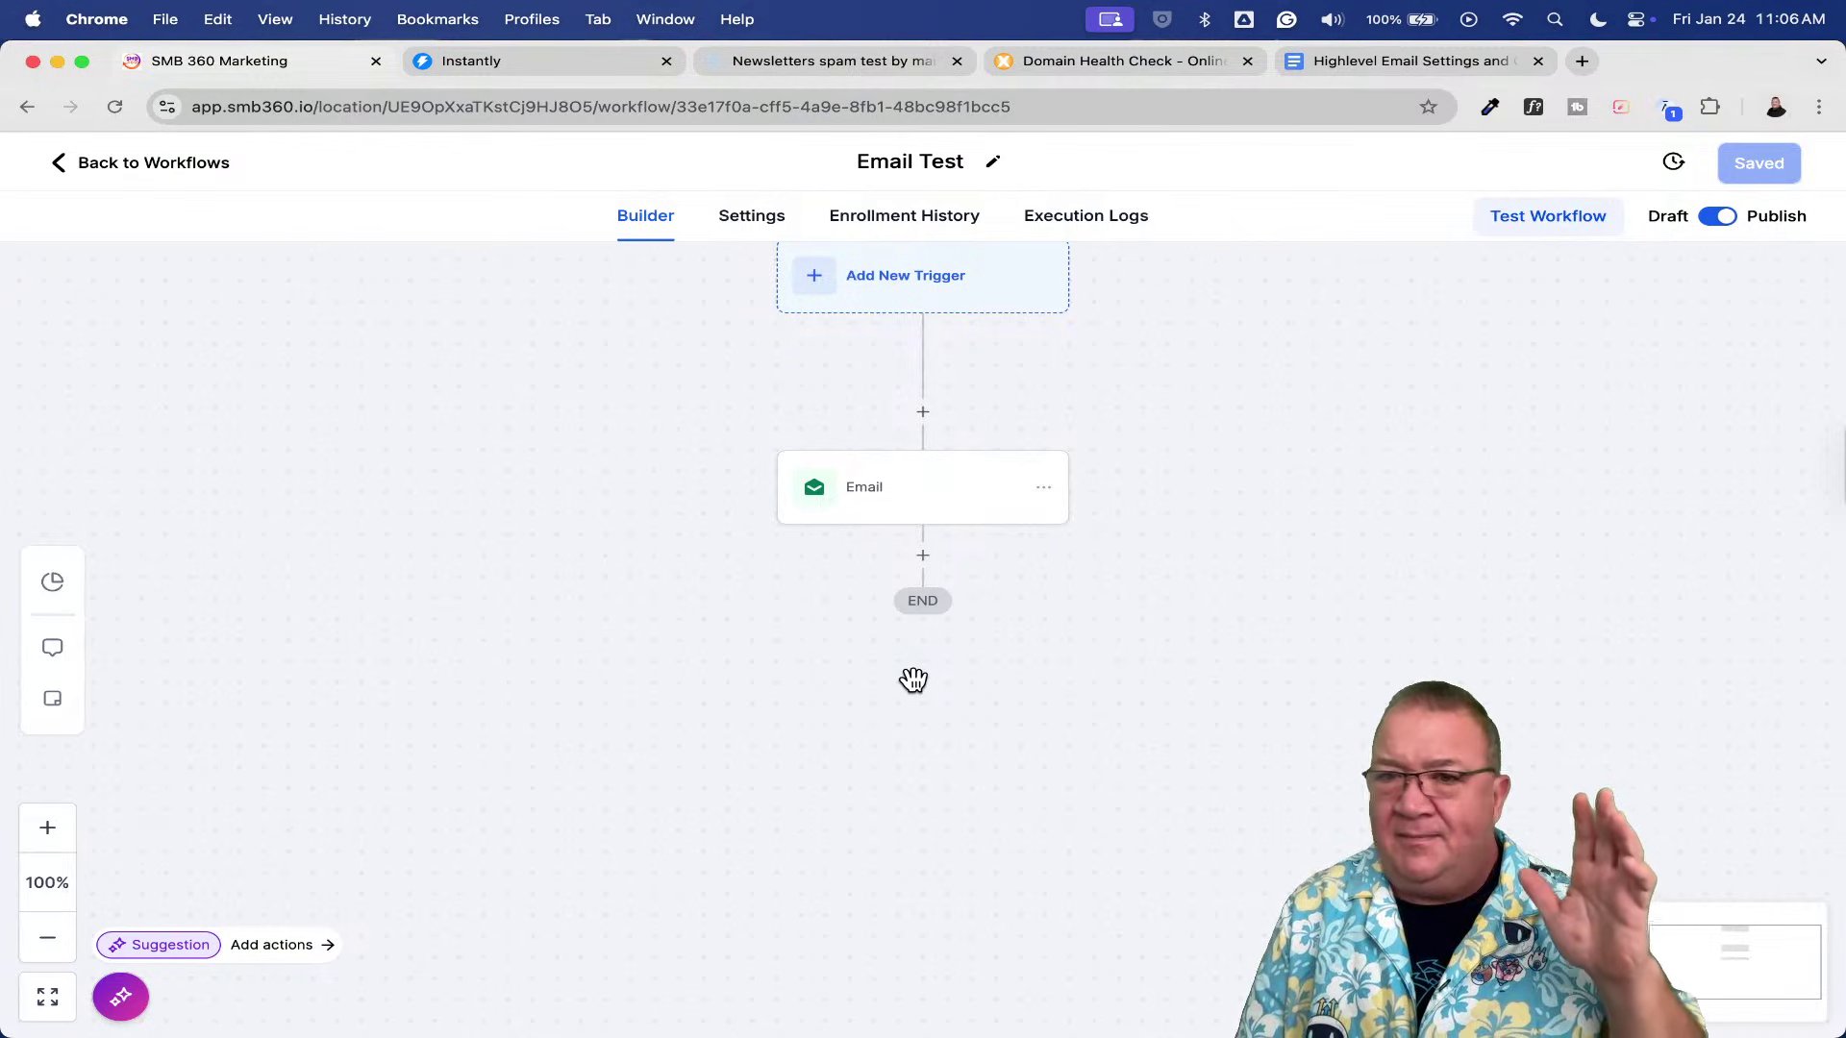
- Reinsert Account Name and Account Email as sender name and address, then save the workflow
{"action": "left_click", "coordinate": [897, 498]}
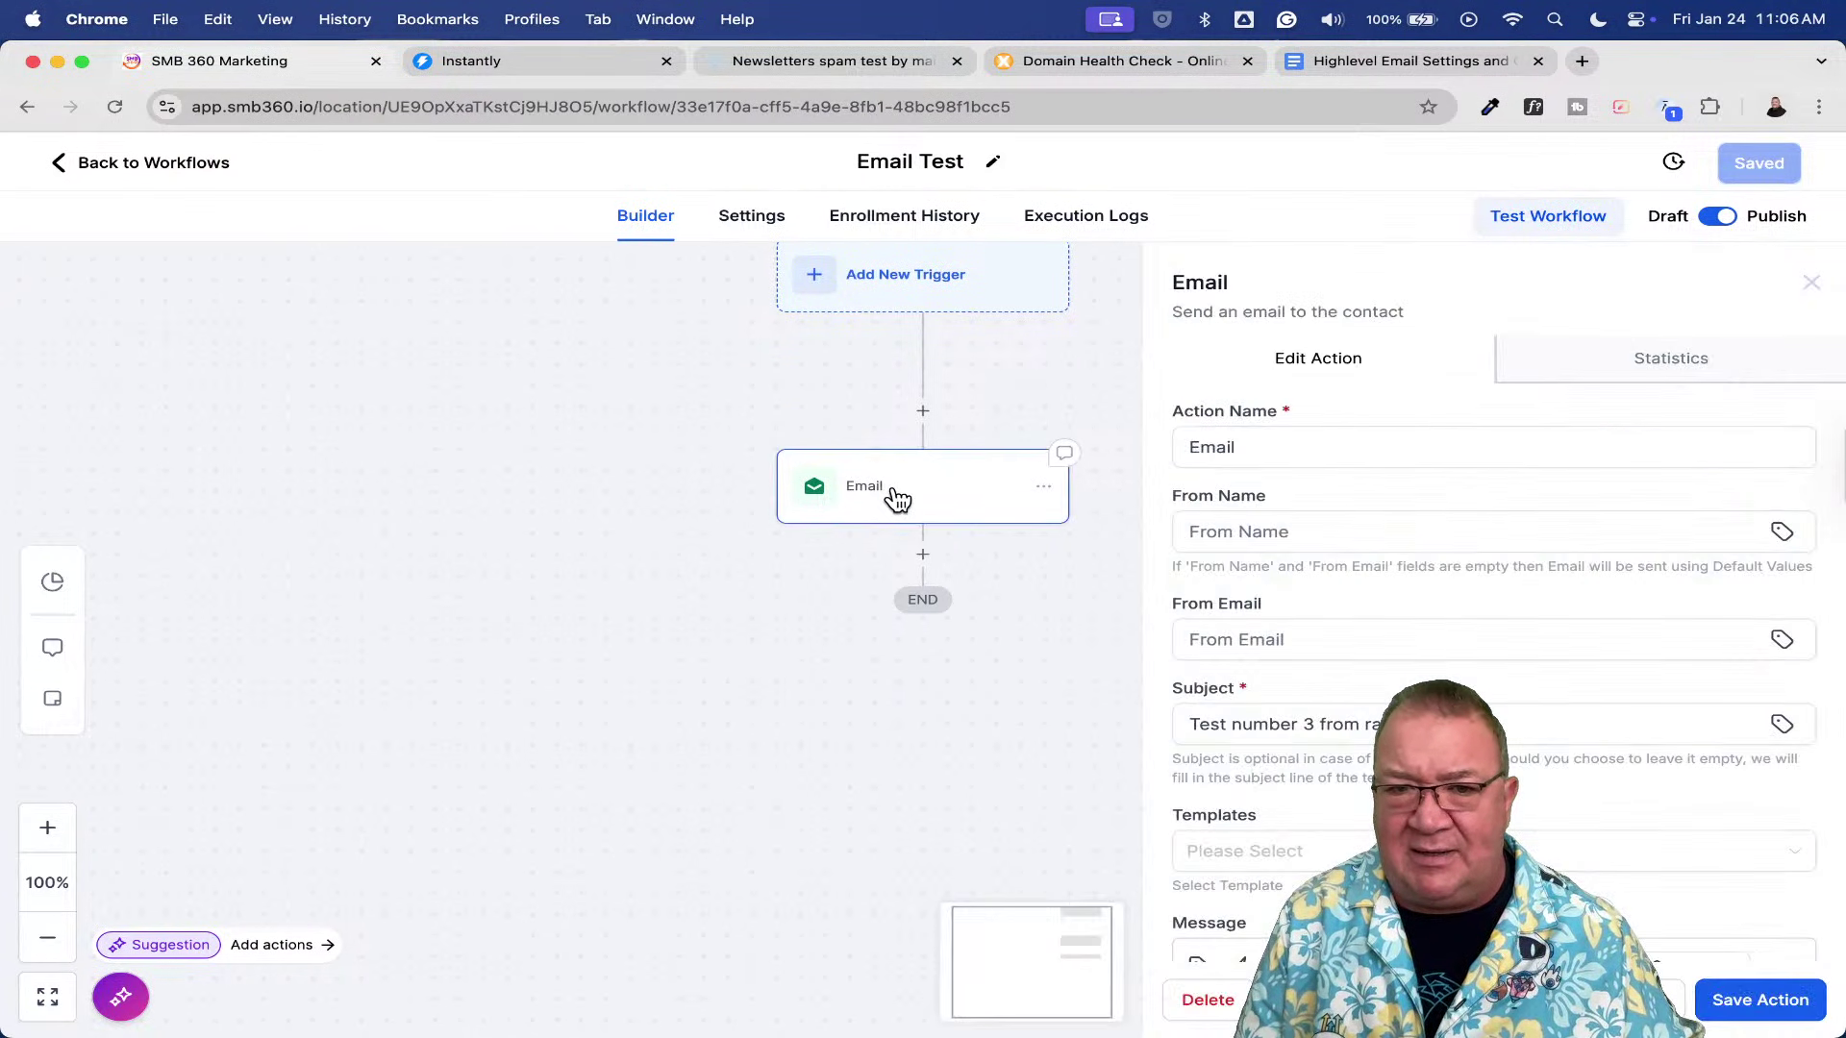
{"action": "left_click", "coordinate": [1364, 536]}
{"action": "left_click", "coordinate": [1783, 535]}
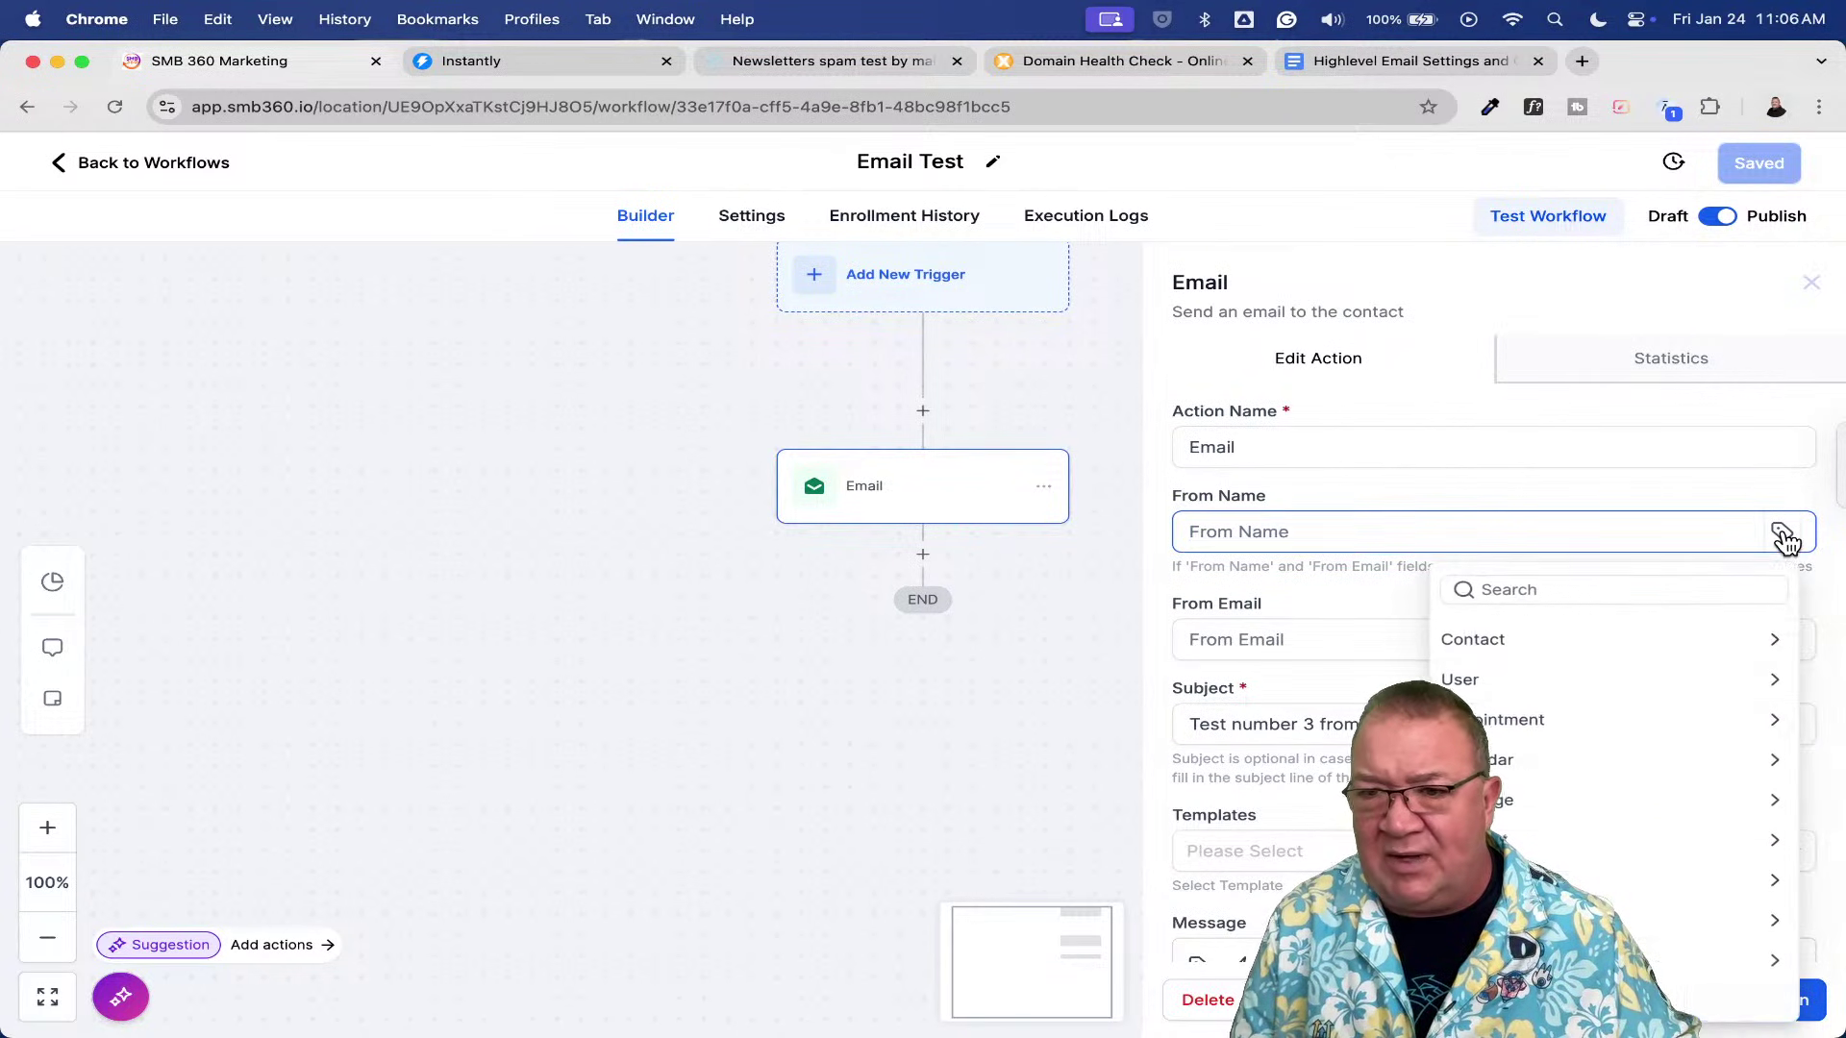
{"action": "left_click", "coordinate": [1470, 841]}
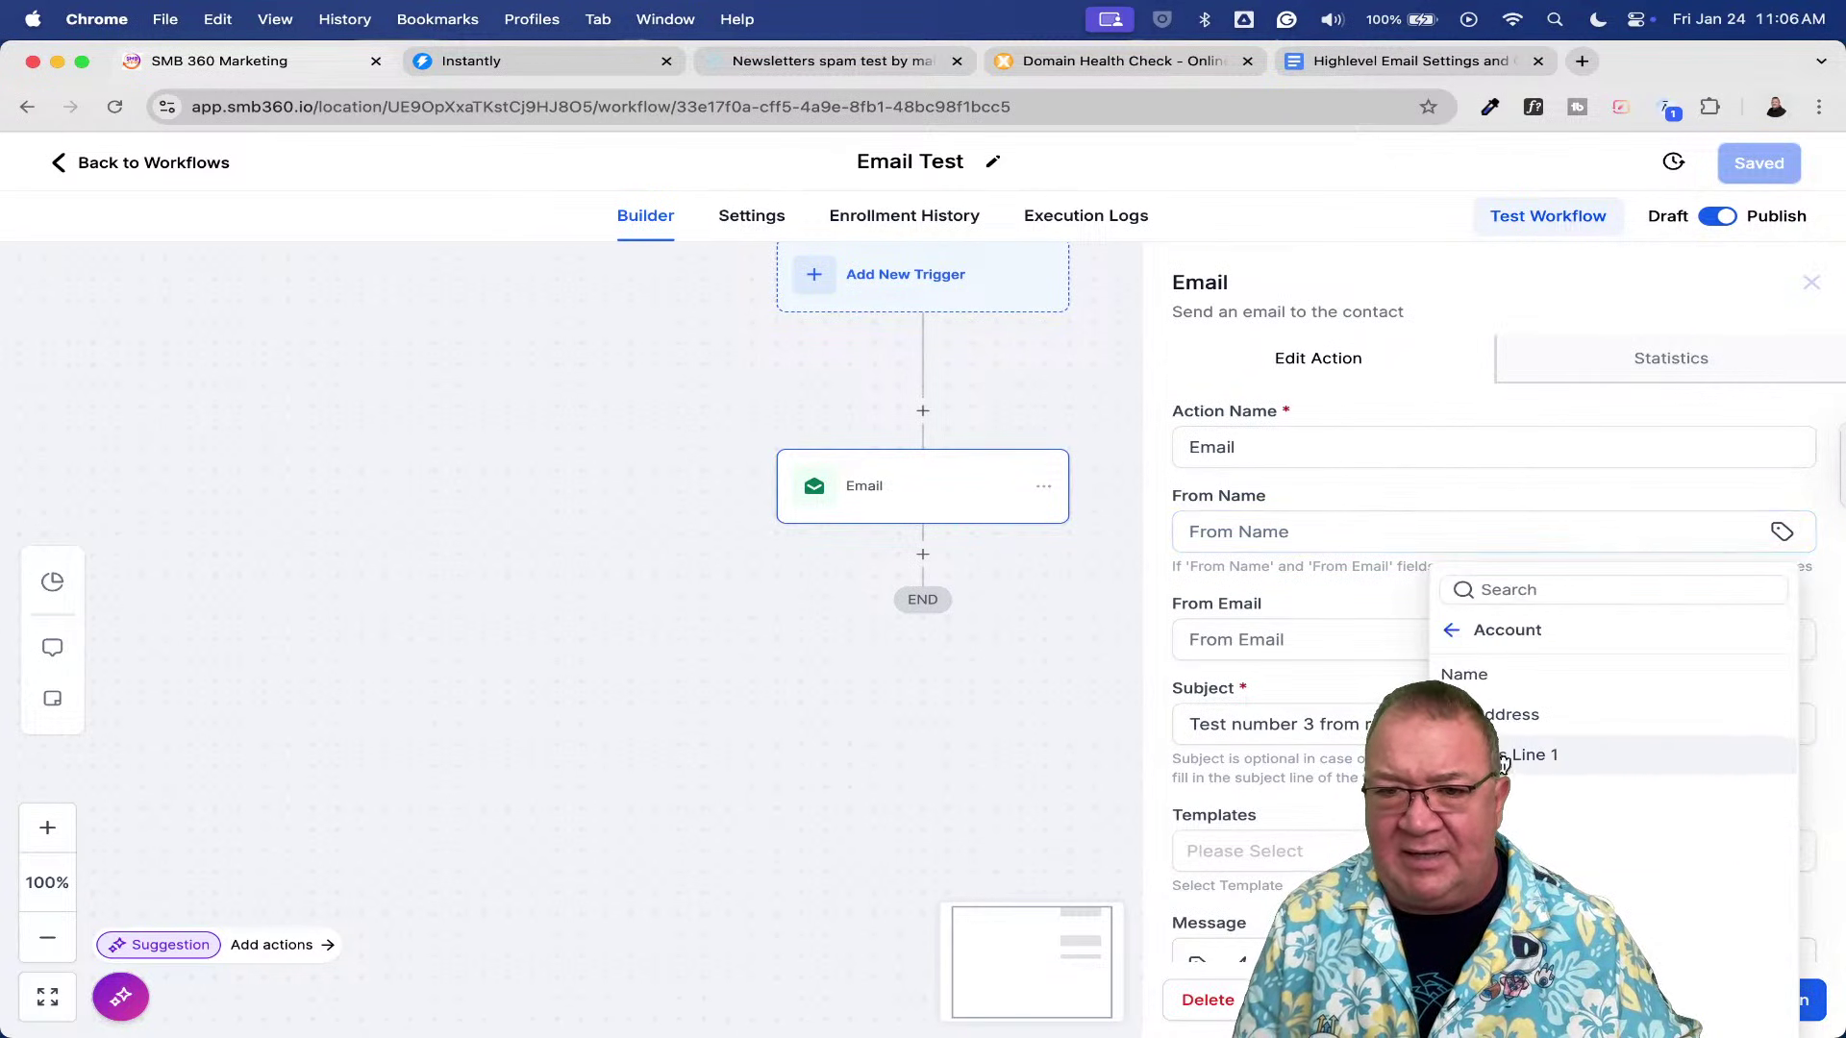
{"action": "left_click", "coordinate": [1480, 678]}
{"action": "left_click", "coordinate": [1784, 640]}
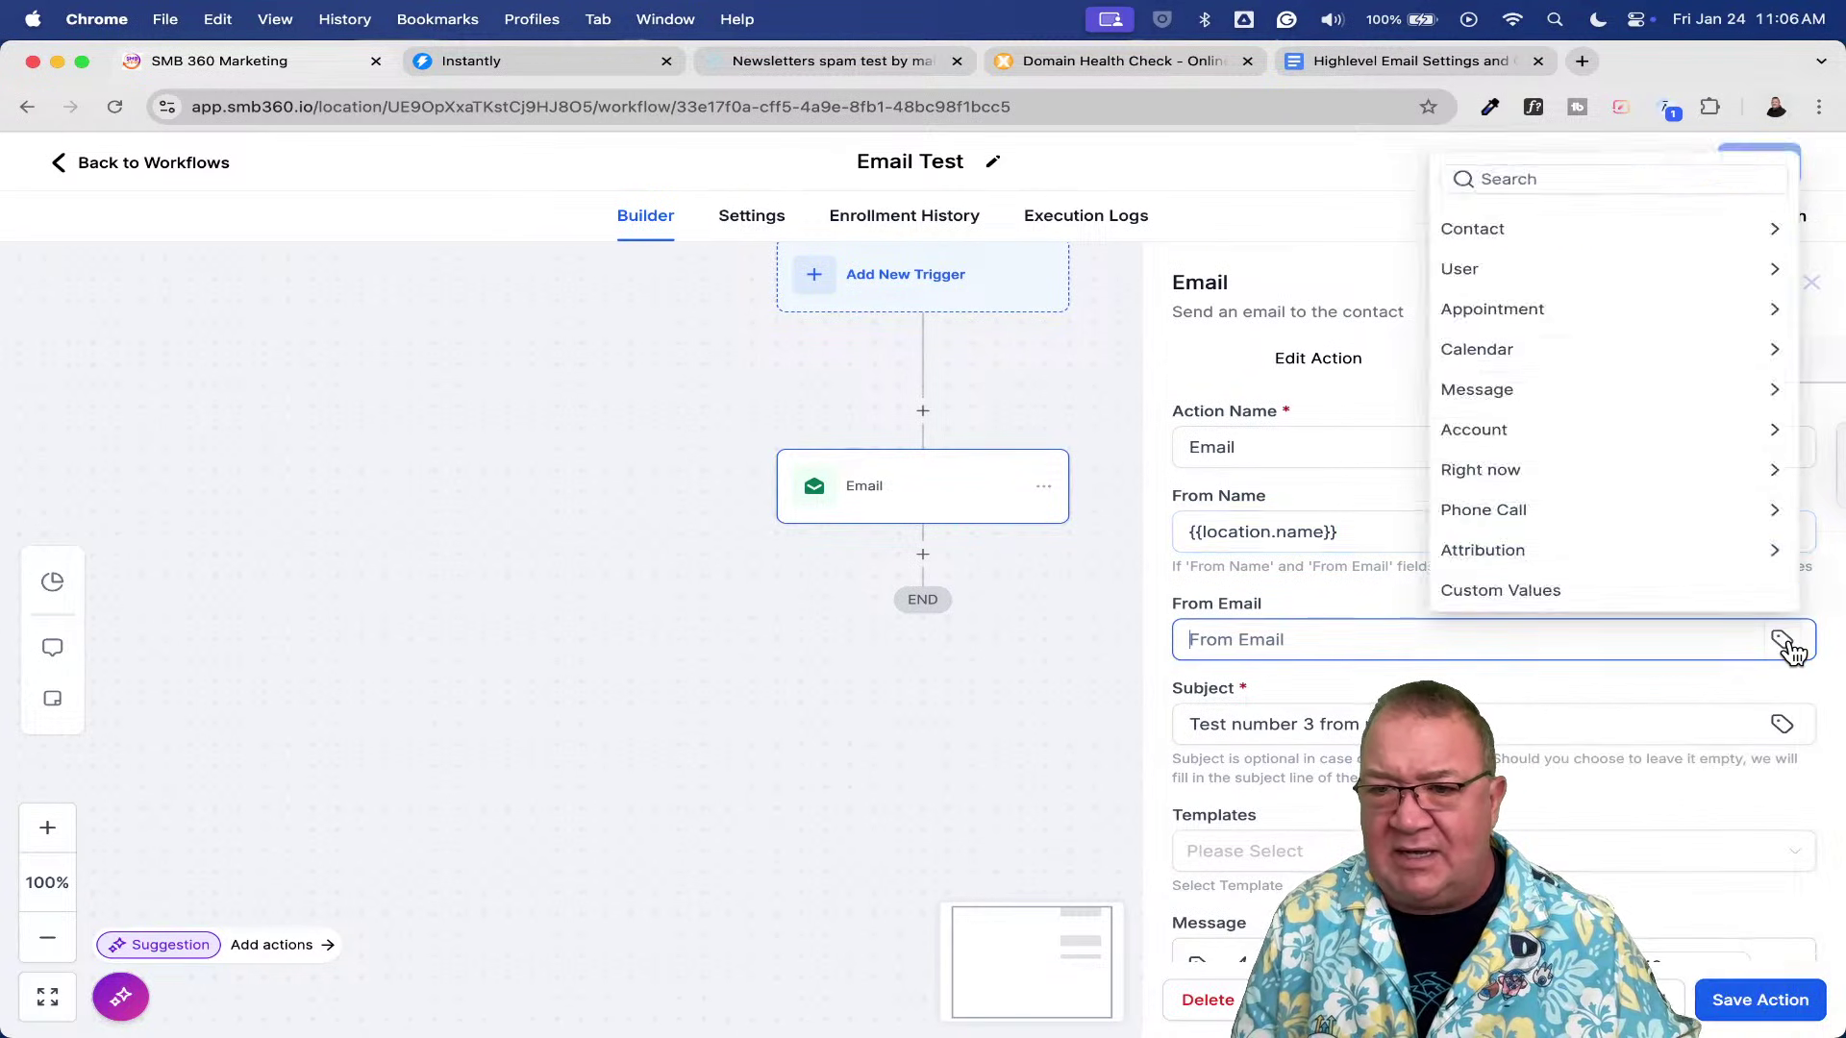
{"action": "left_click", "coordinate": [1498, 448]}
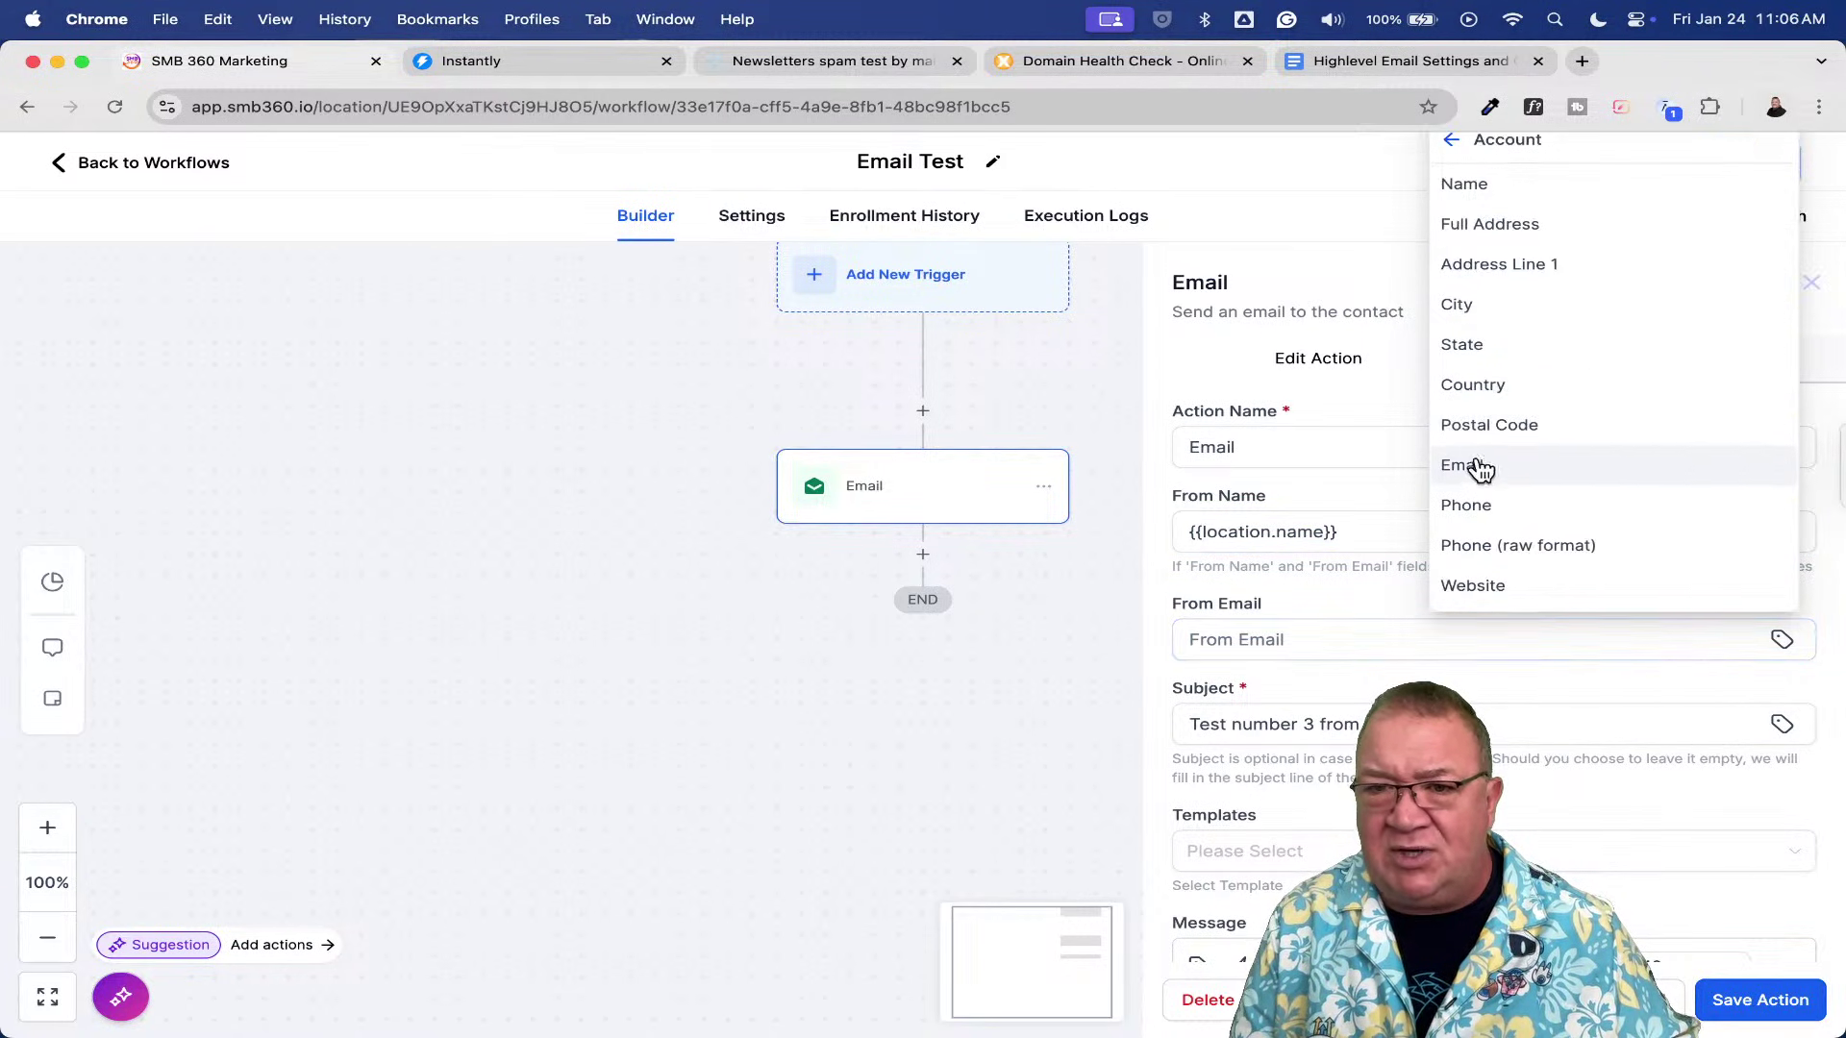
{"action": "left_click", "coordinate": [1481, 471]}
{"action": "left_click", "coordinate": [1742, 995]}
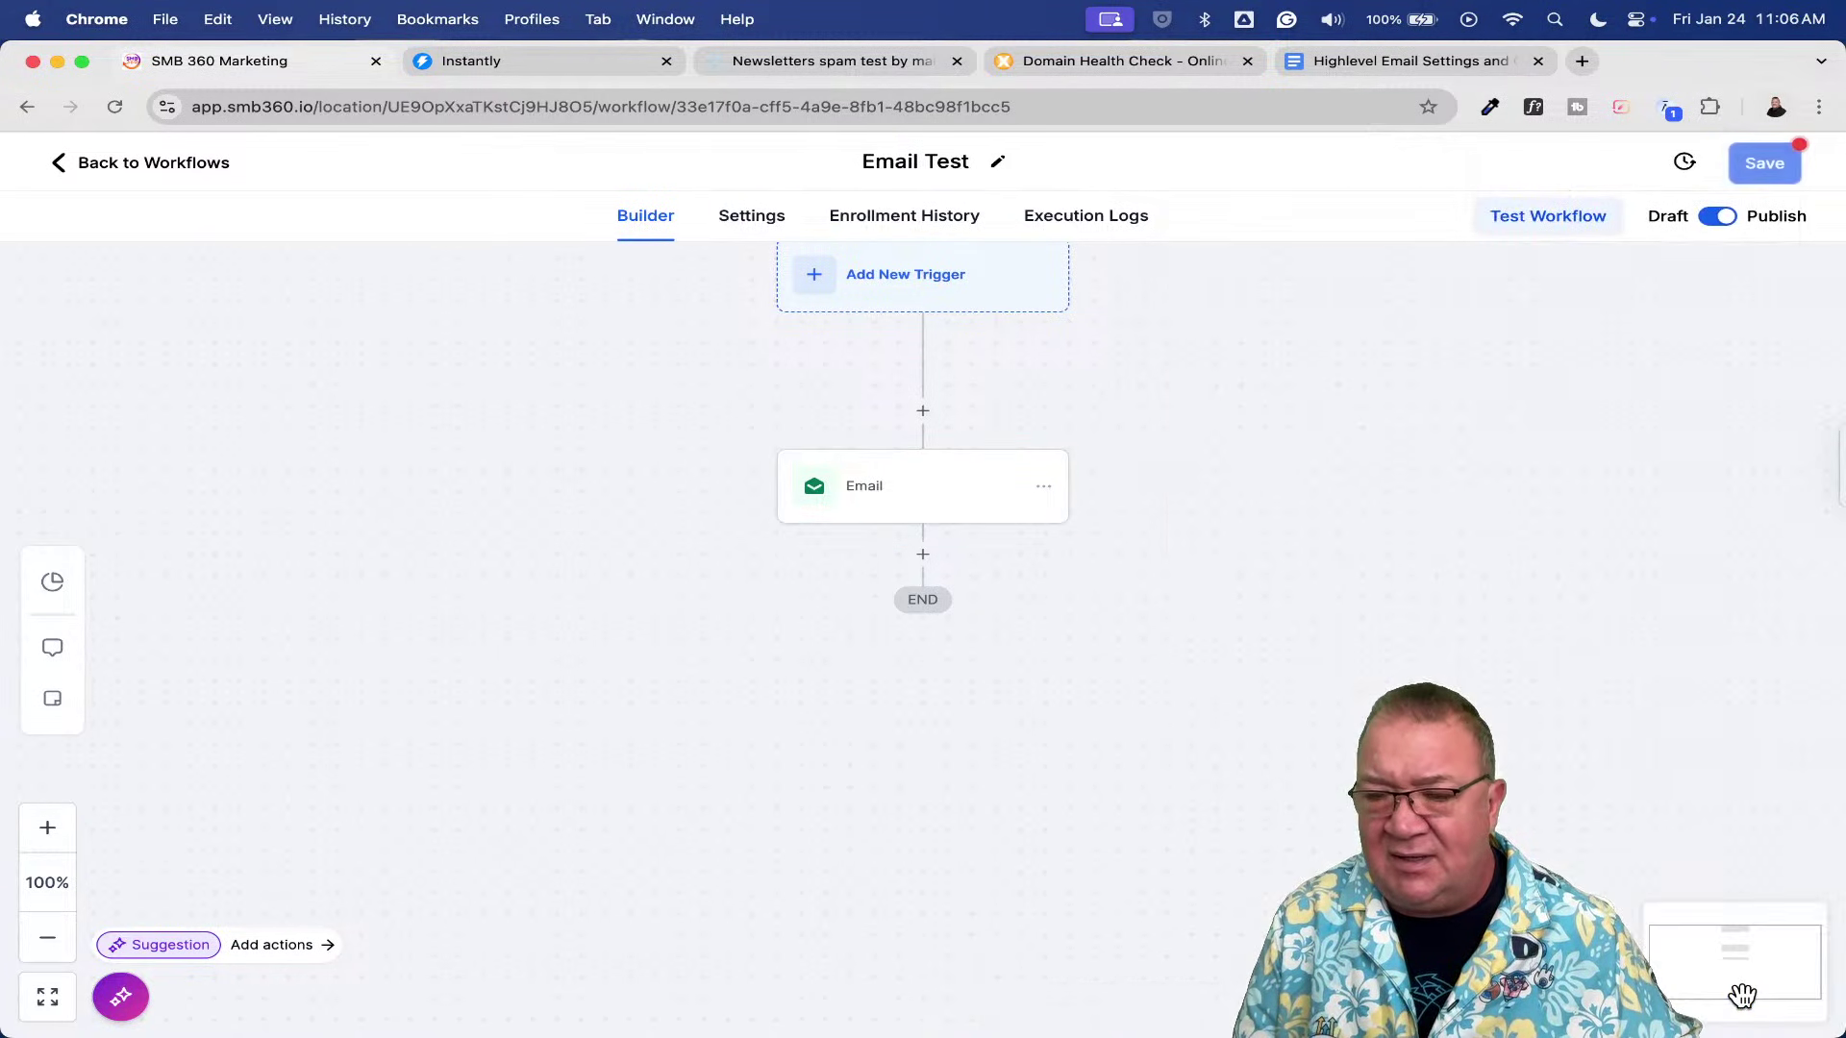
{"action": "left_click", "coordinate": [1779, 171]}
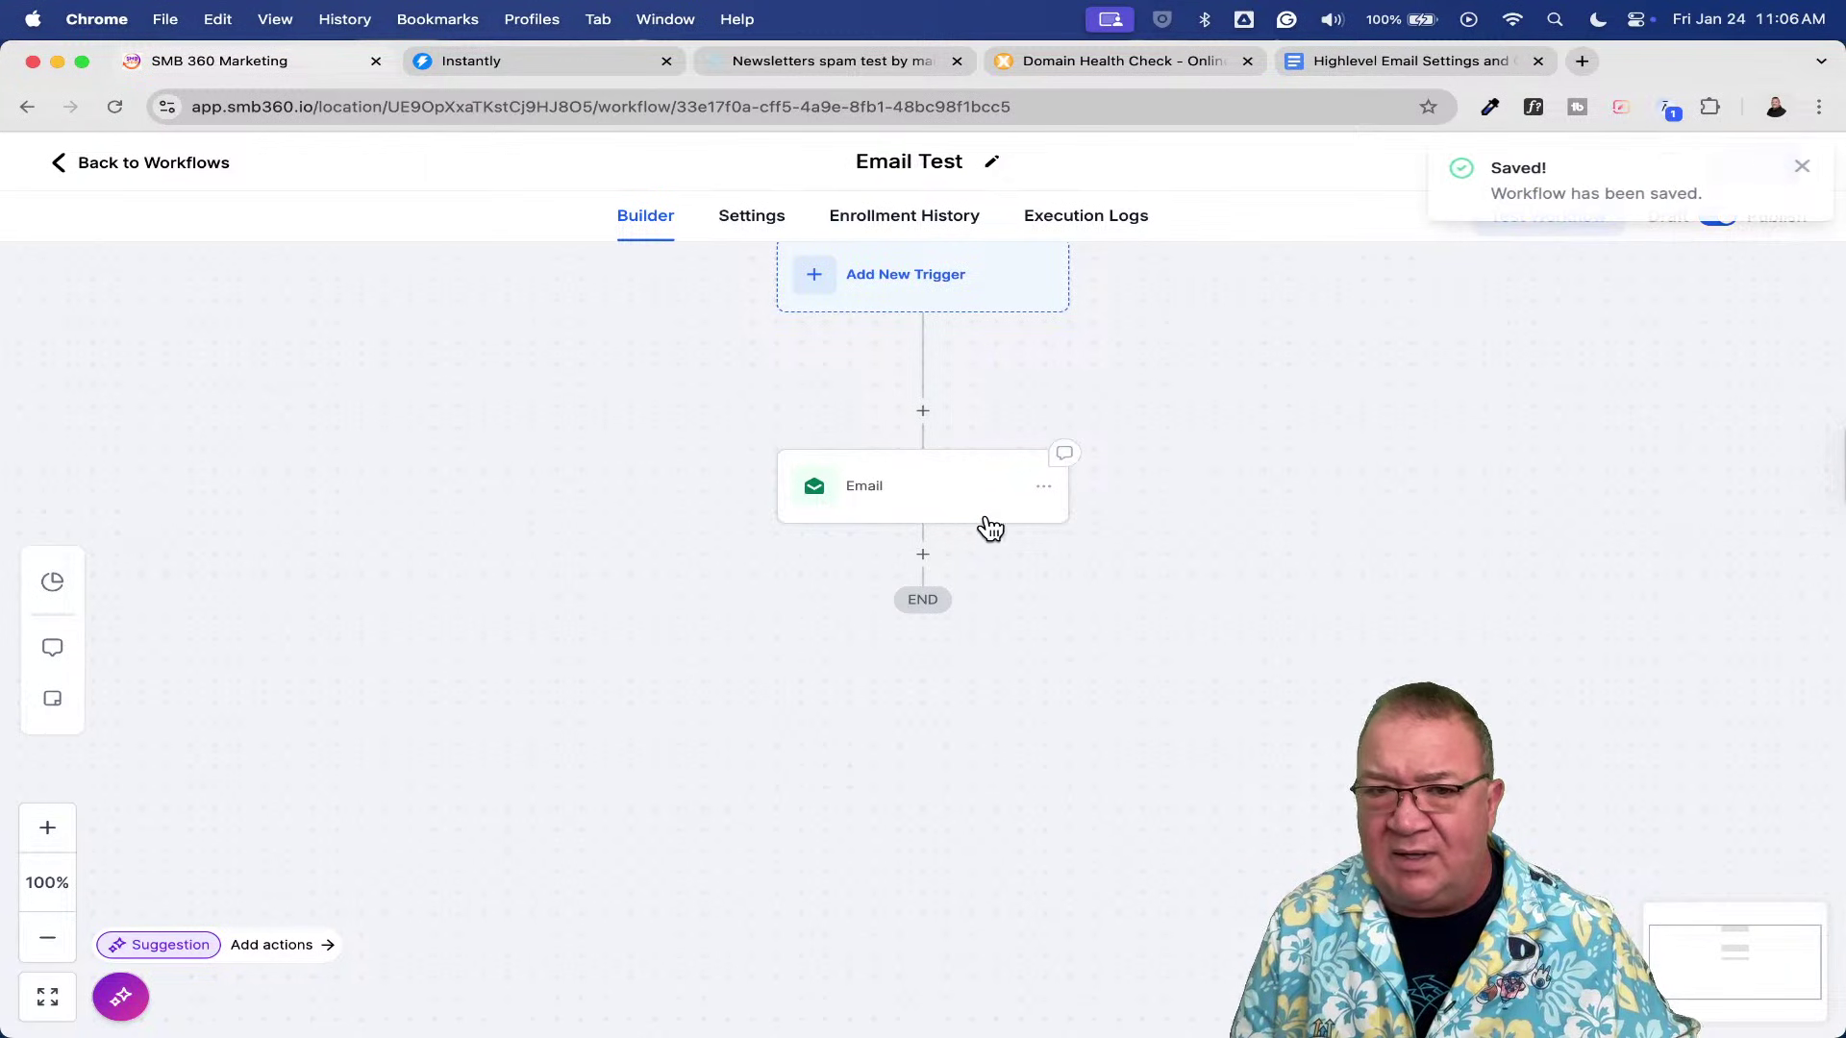
- Enter the test mailbox address under the Email step's Test Emails and send the test mail
{"action": "left_click", "coordinate": [942, 488]}
{"action": "scroll", "coordinate": [1354, 673], "scroll_direction": "down", "scroll_amount": 5}
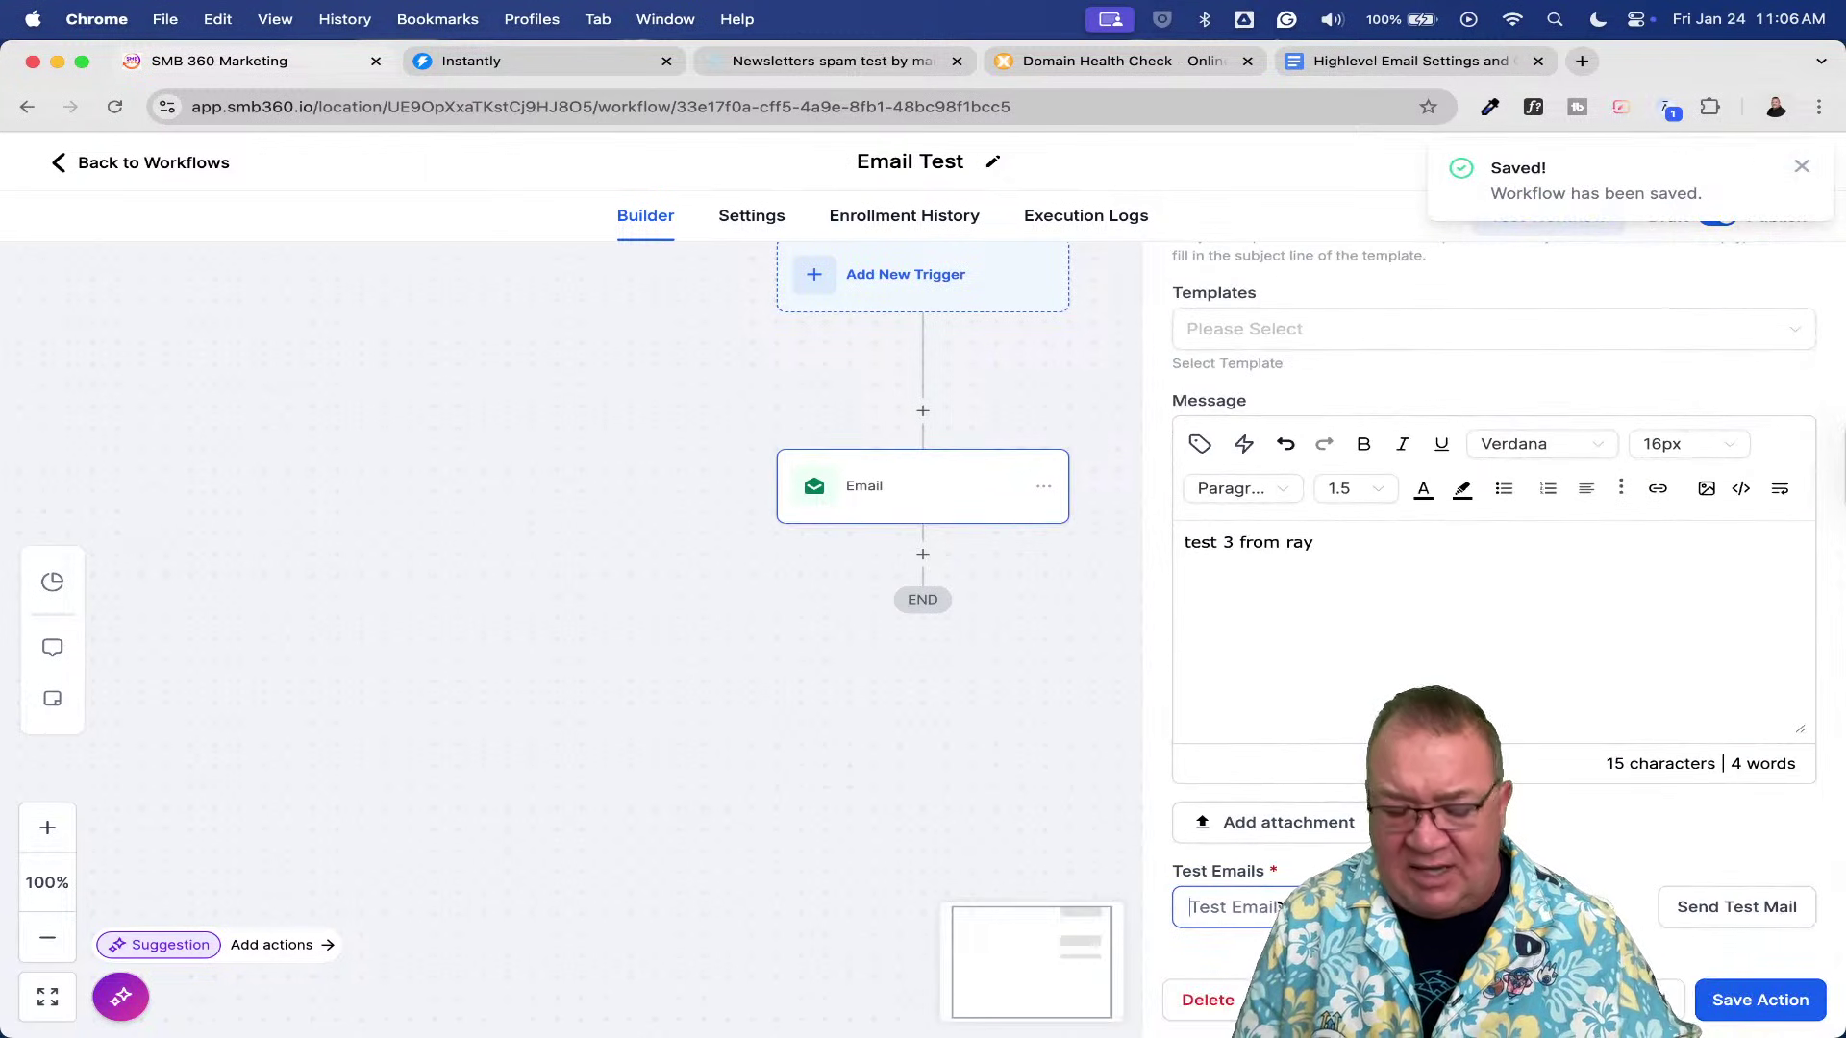
{"action": "left_click", "coordinate": [1240, 906]}
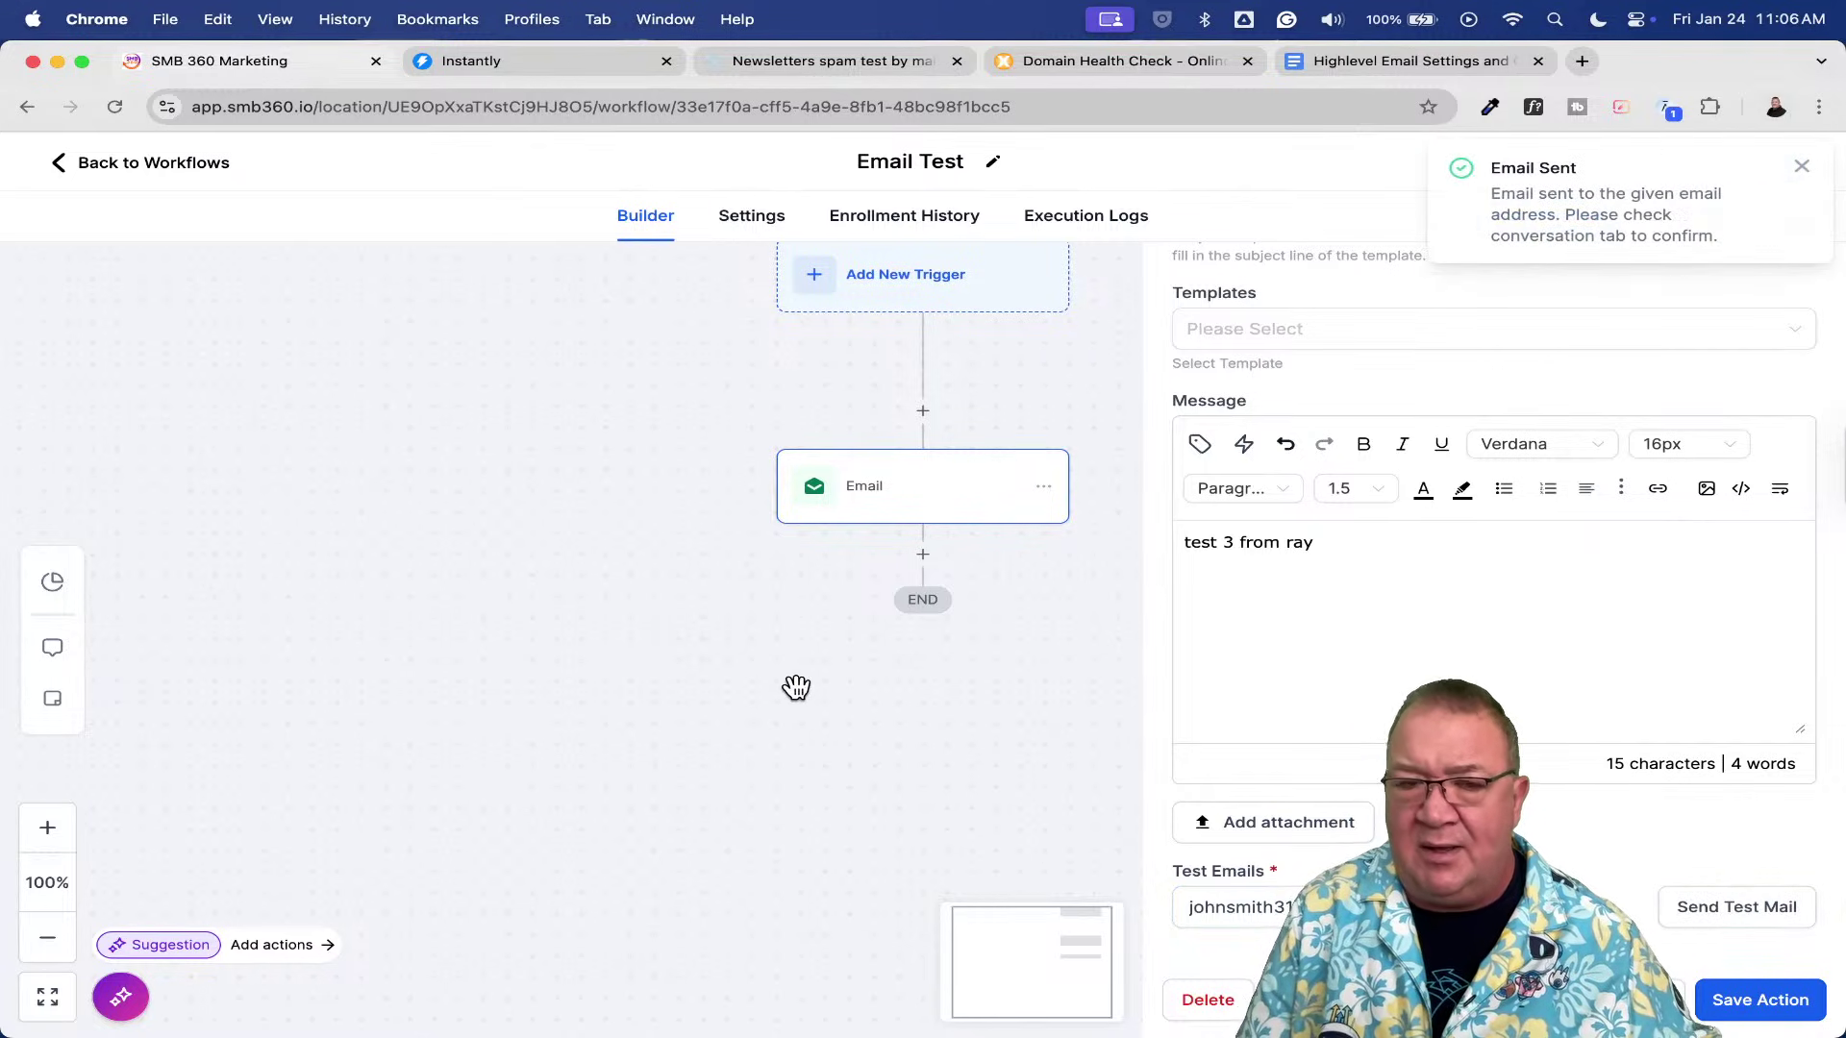
{"action": "key", "text": "ctrl+Up"}
- In Gmail, refresh the inbox and open the new 'Test number 3 from ray' message, then return to SMB 360
{"action": "left_click", "coordinate": [561, 389]}
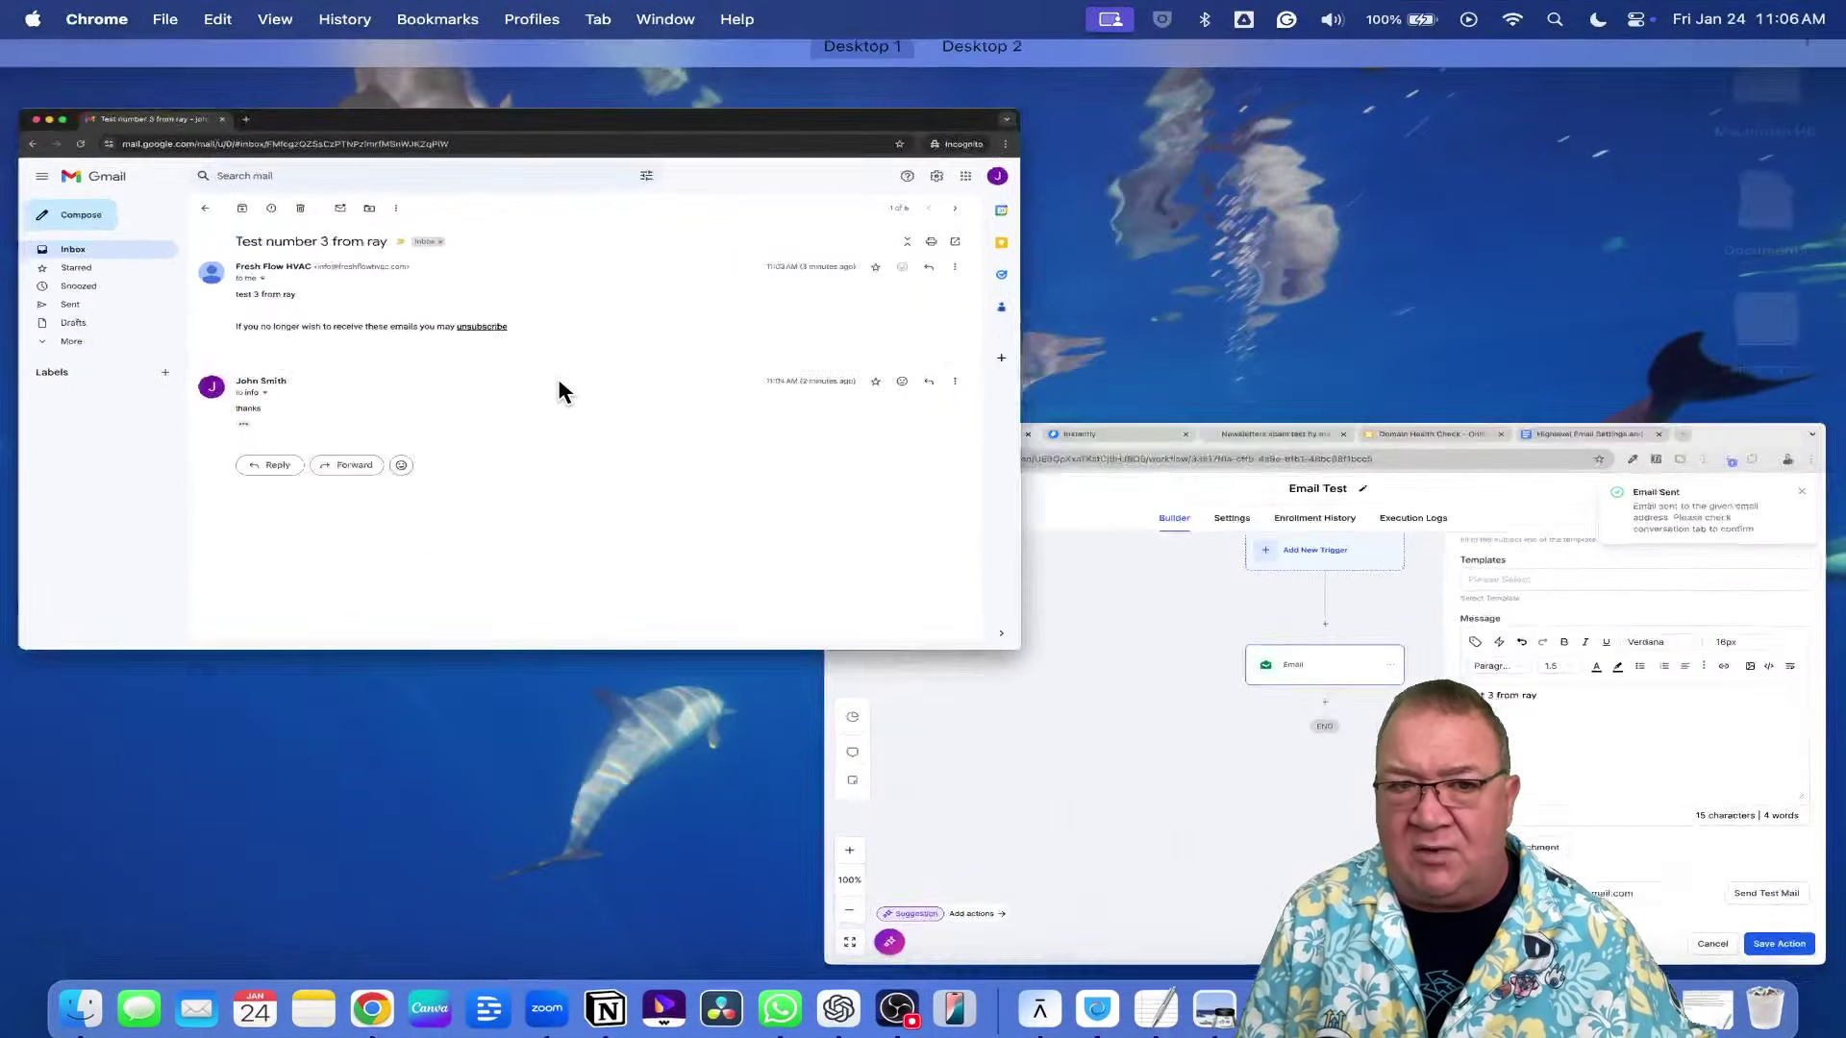
{"action": "left_click", "coordinate": [346, 229]}
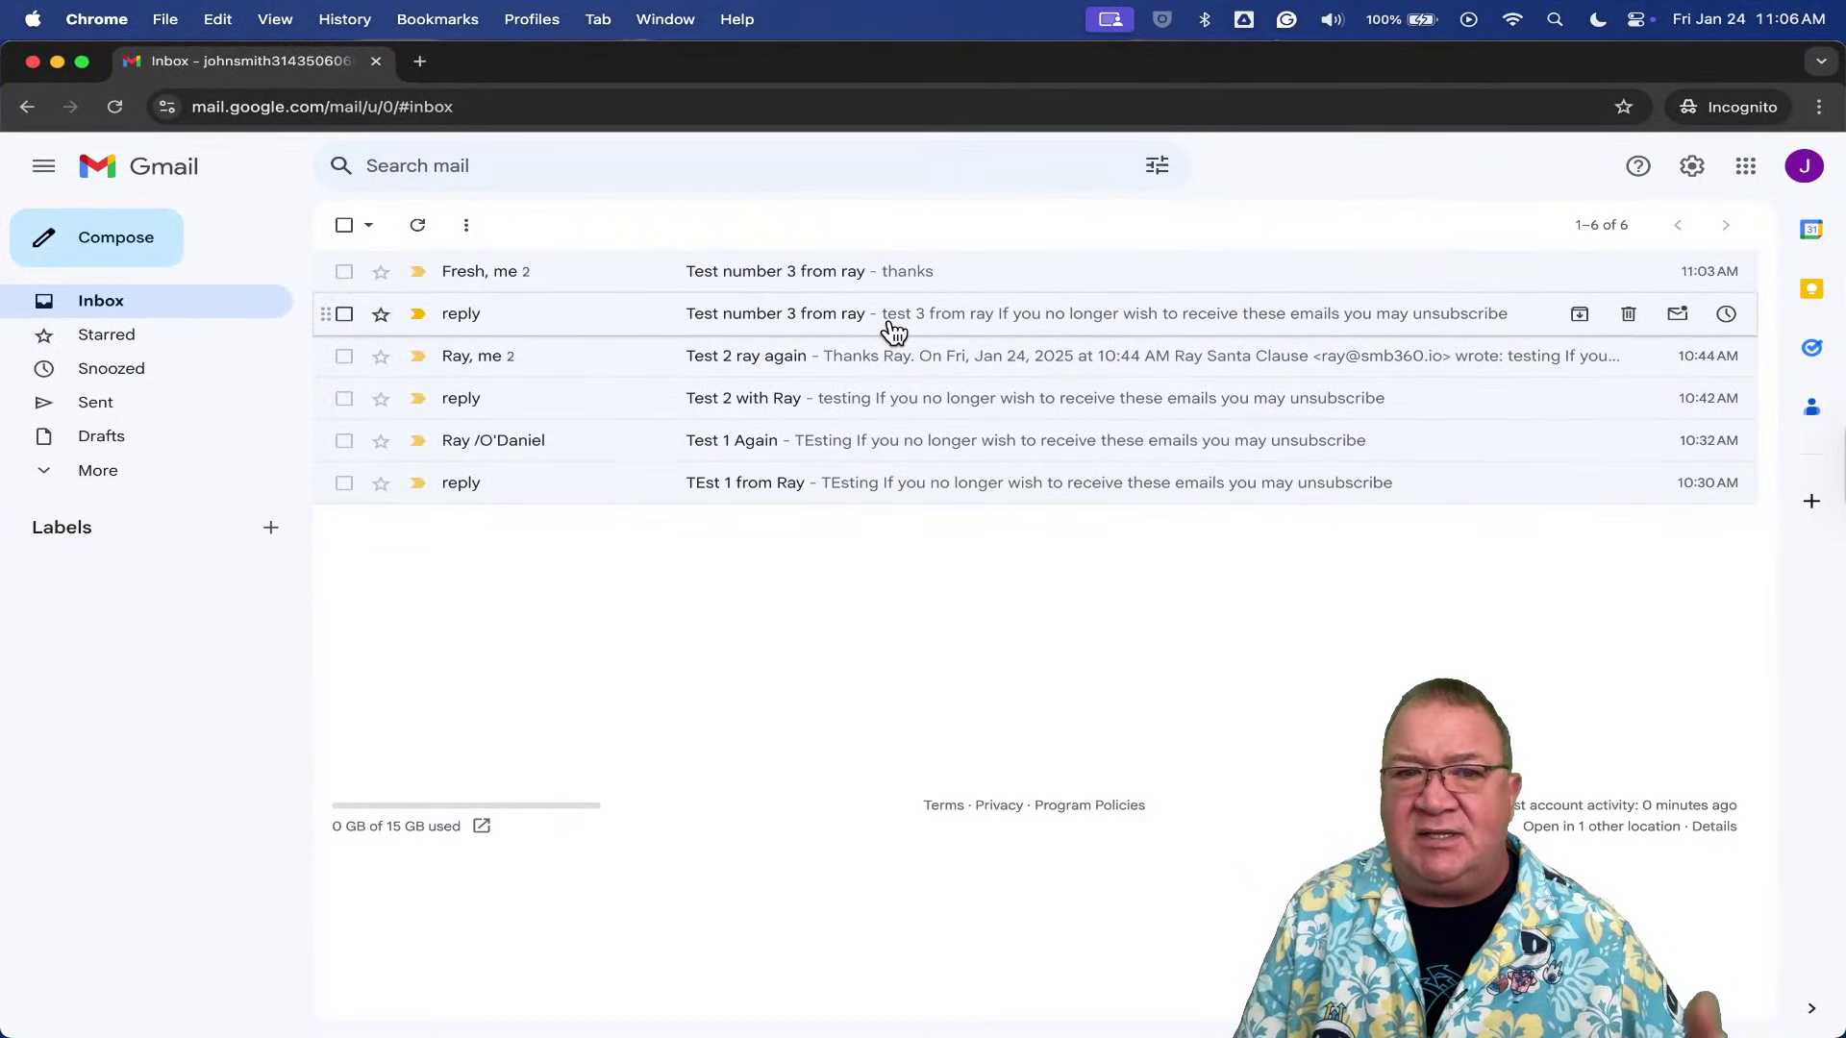
{"action": "left_click", "coordinate": [115, 106]}
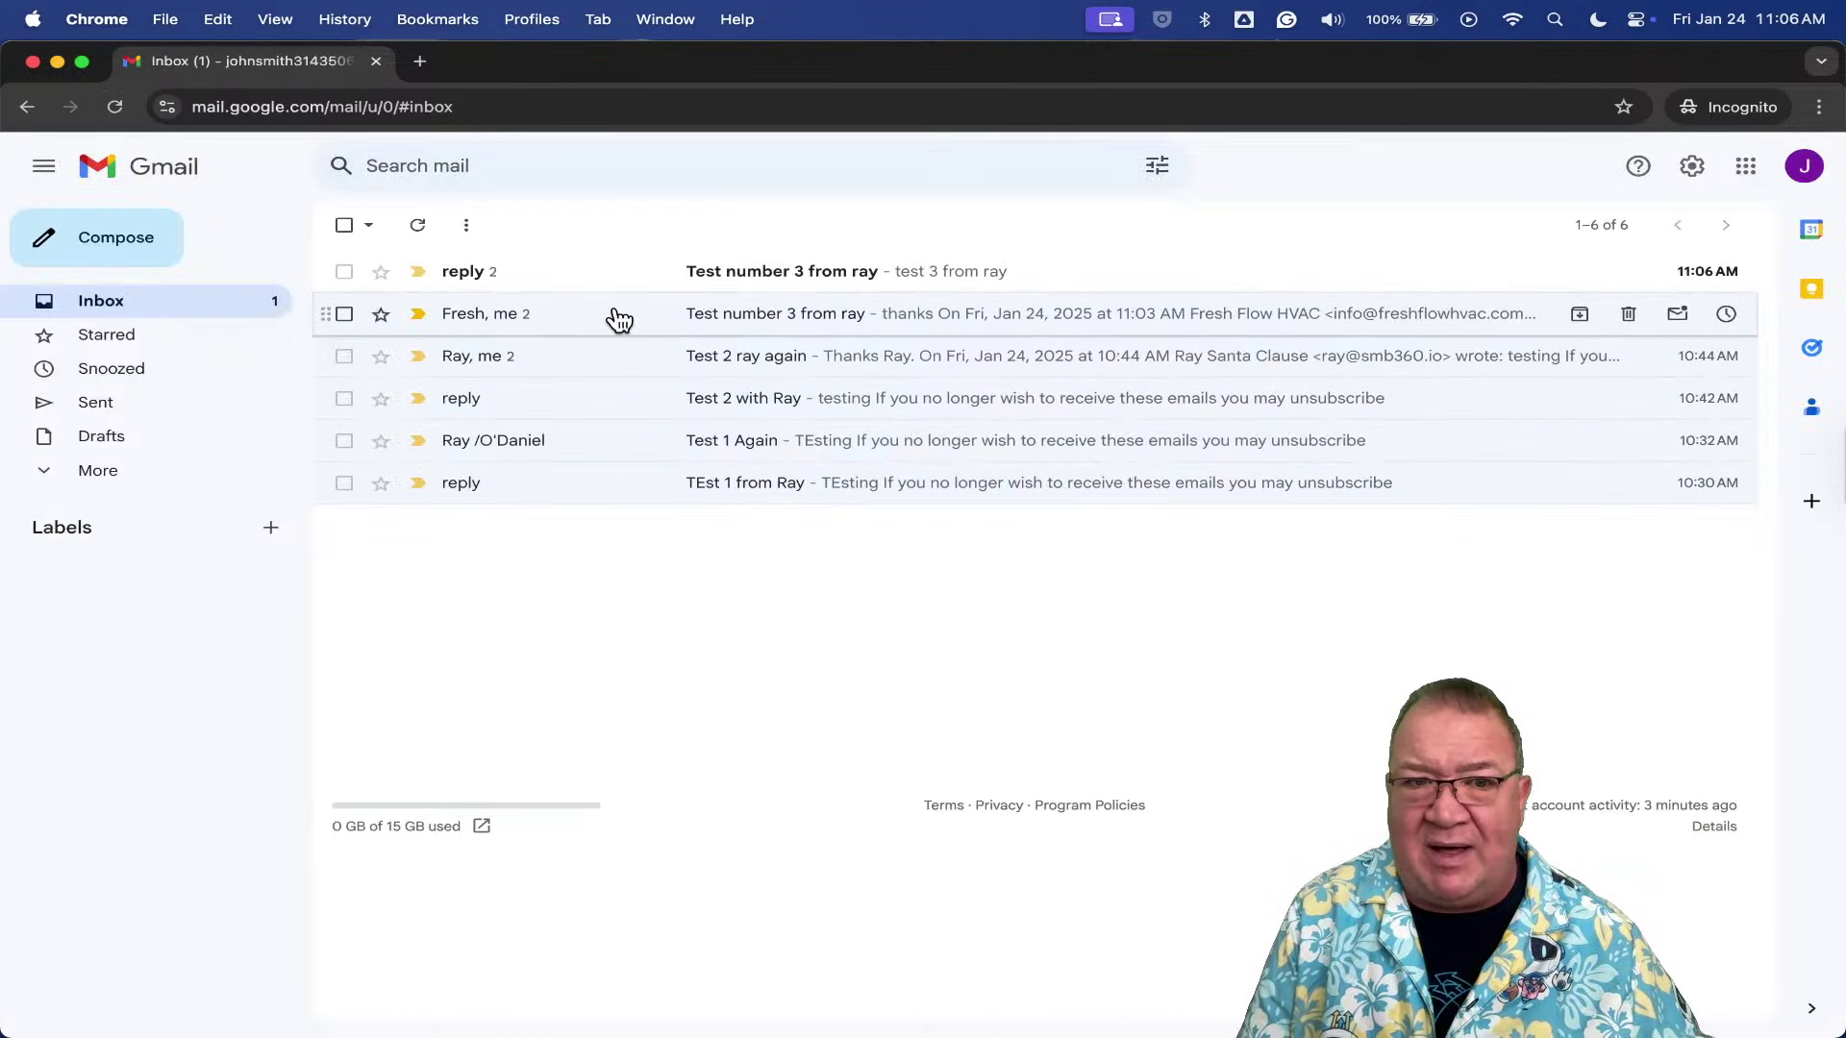
{"action": "left_click", "coordinate": [505, 274]}
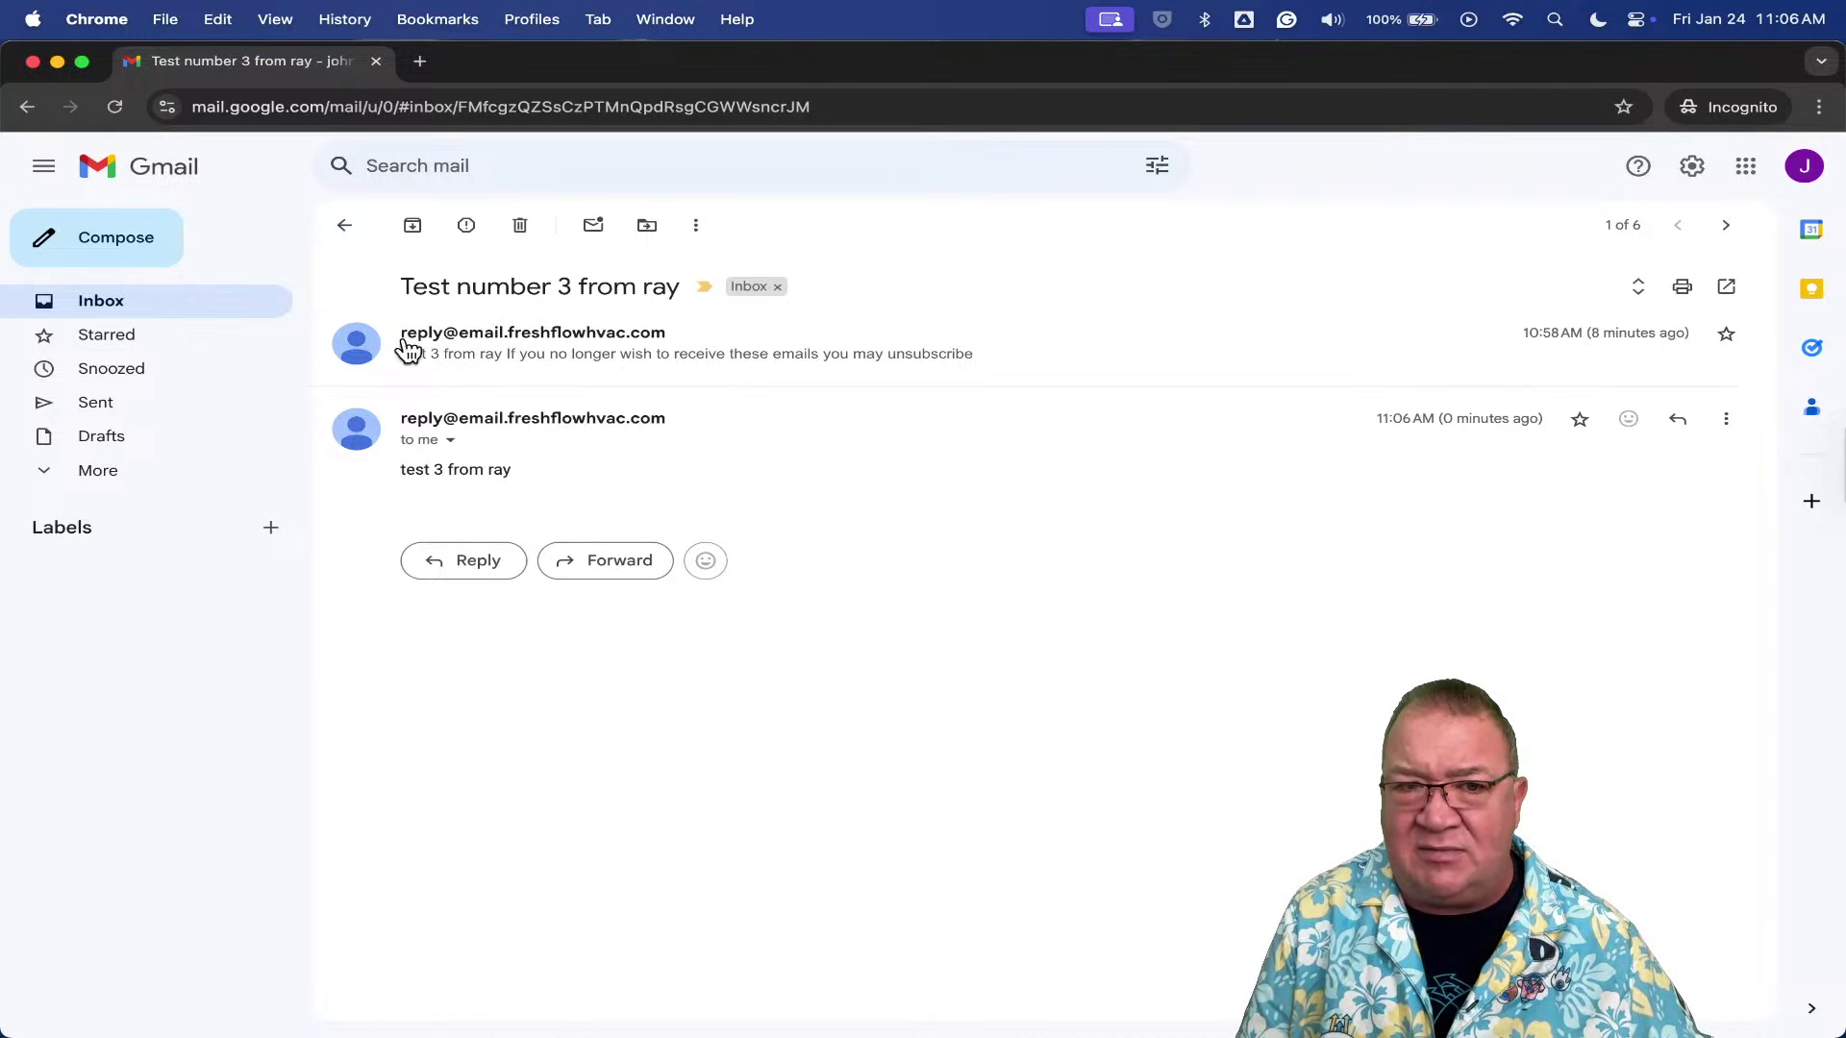
{"action": "scroll", "coordinate": [406, 292], "scroll_direction": "up", "scroll_amount": 5}
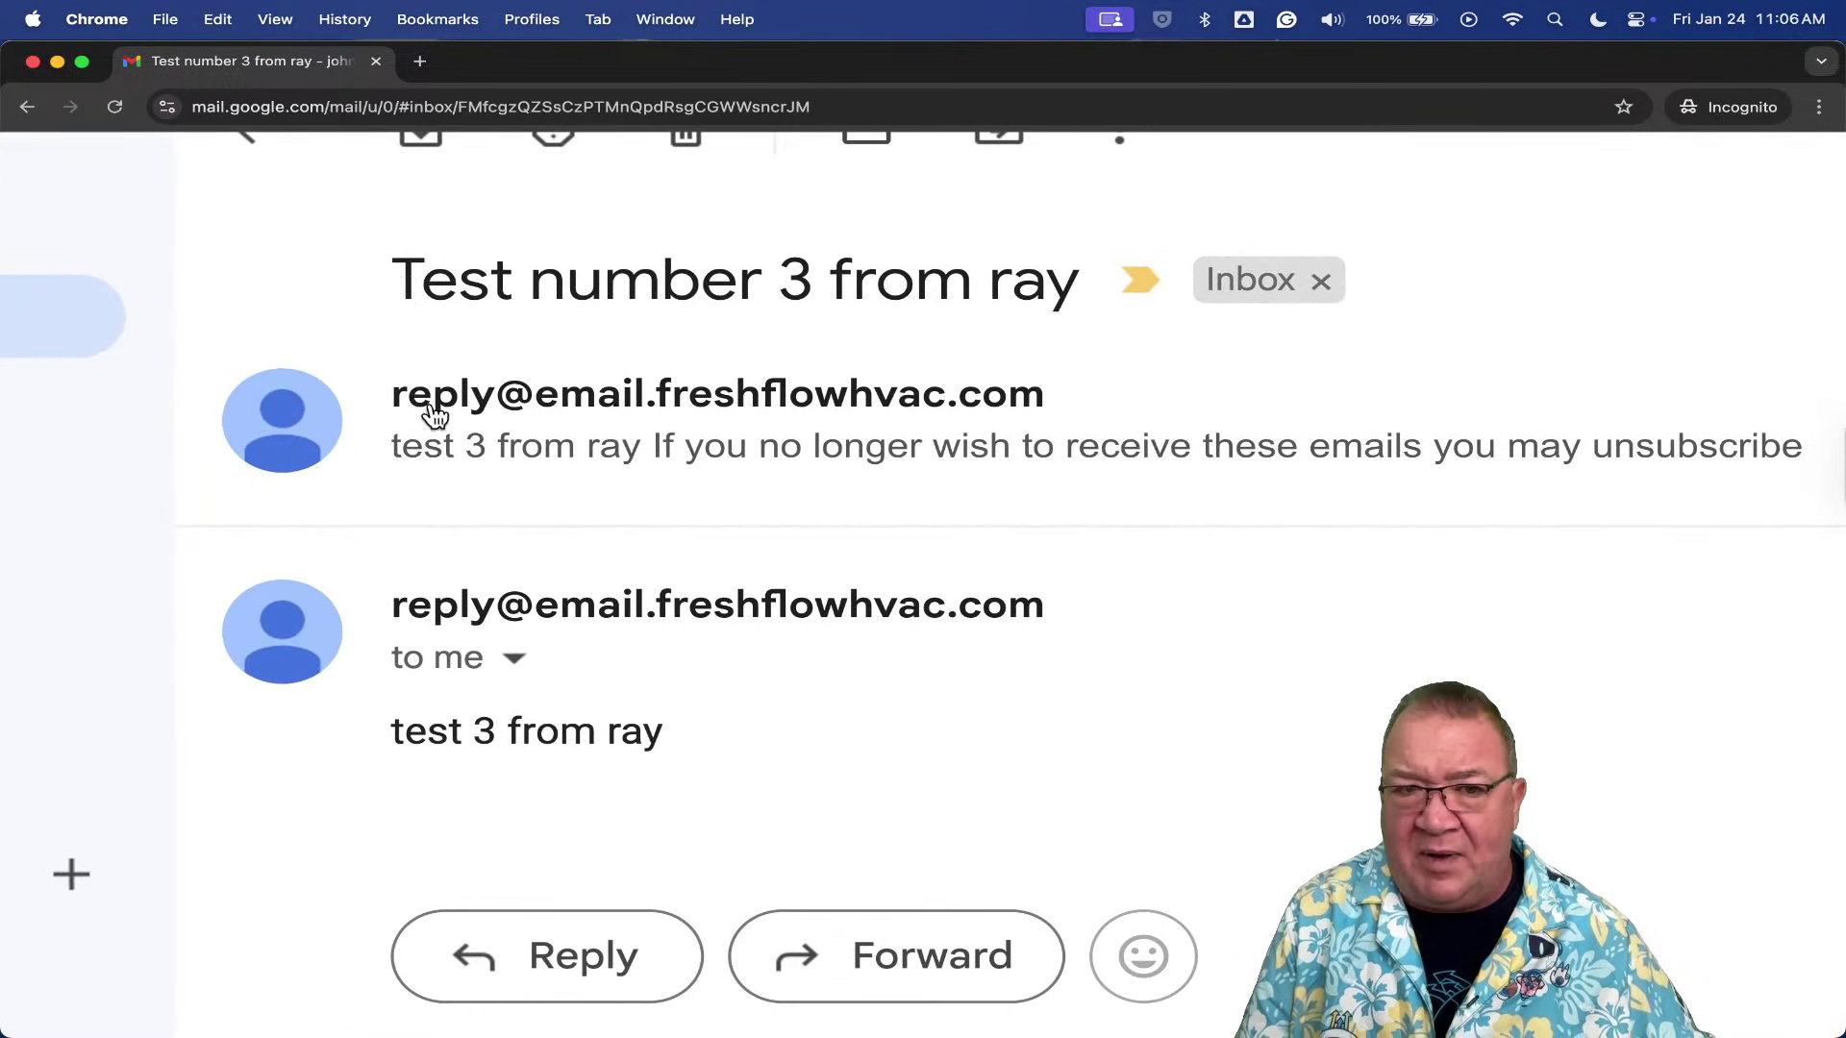
{"action": "mouse_move", "coordinate": [915, 420]}
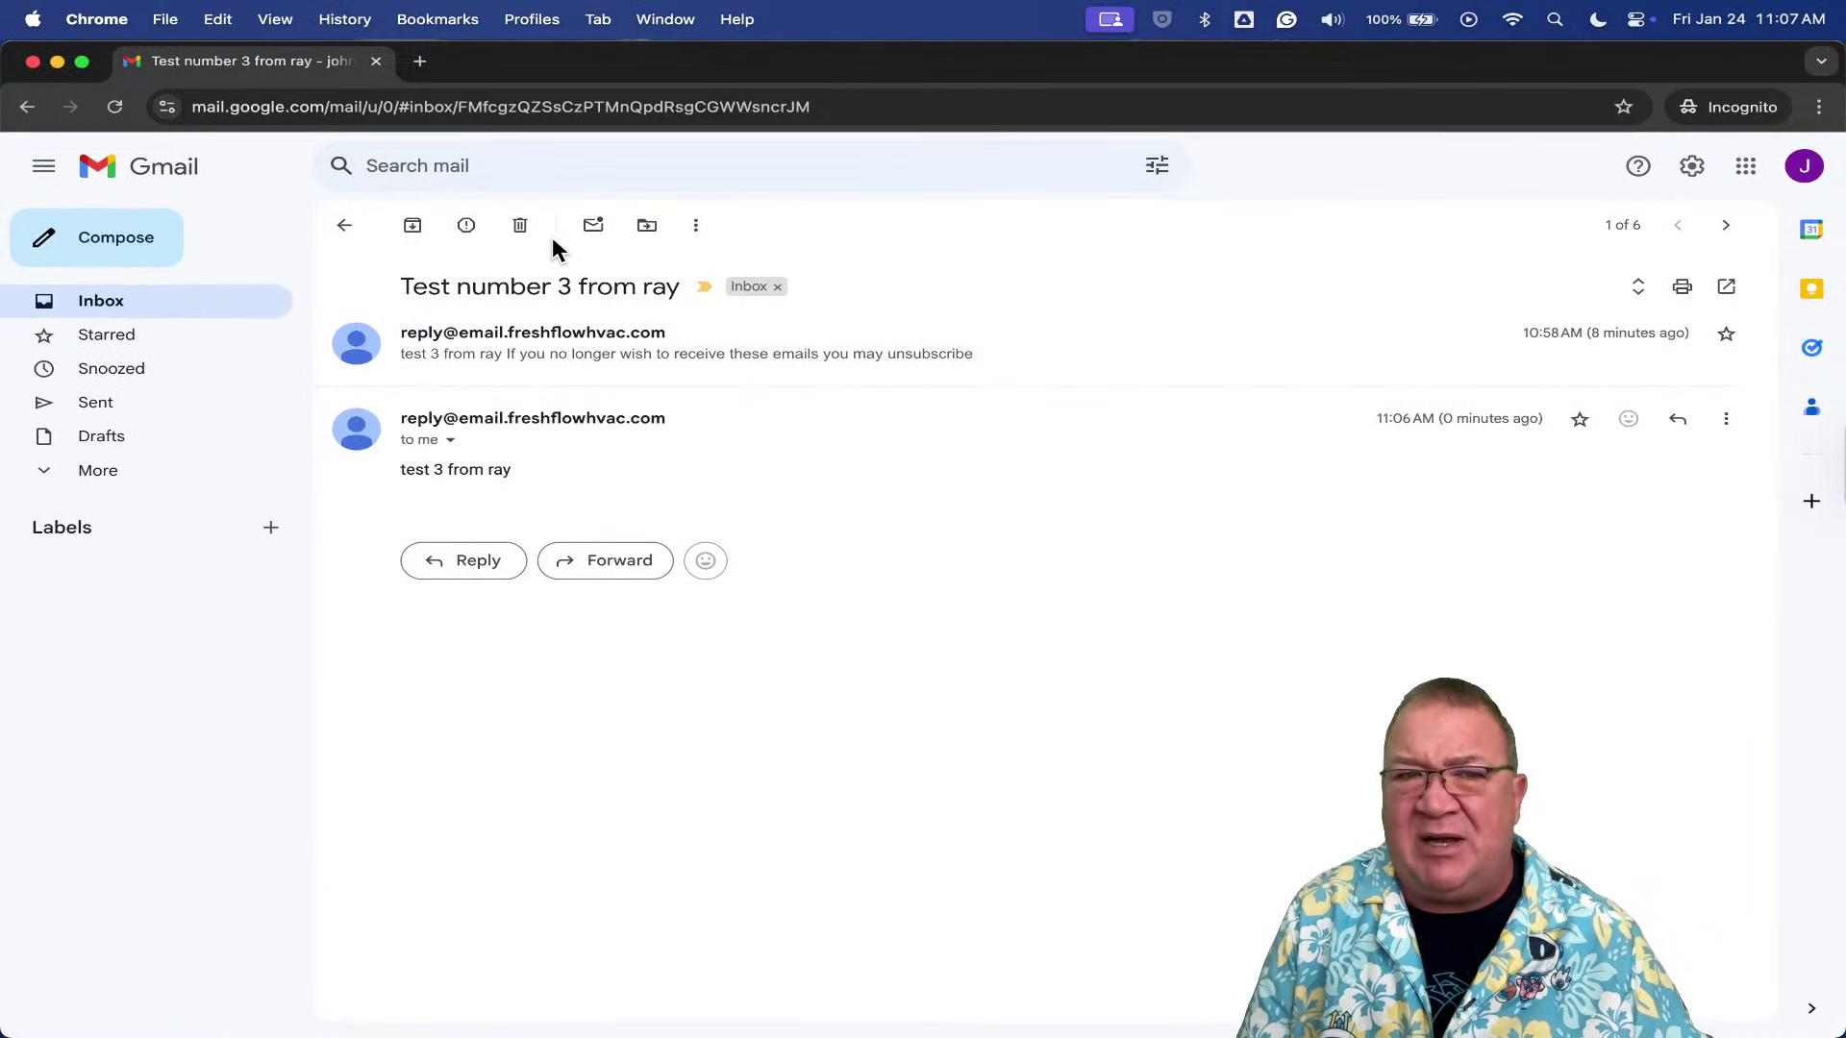
{"action": "key", "text": "ctrl+Up"}
{"action": "left_click", "coordinate": [548, 330]}
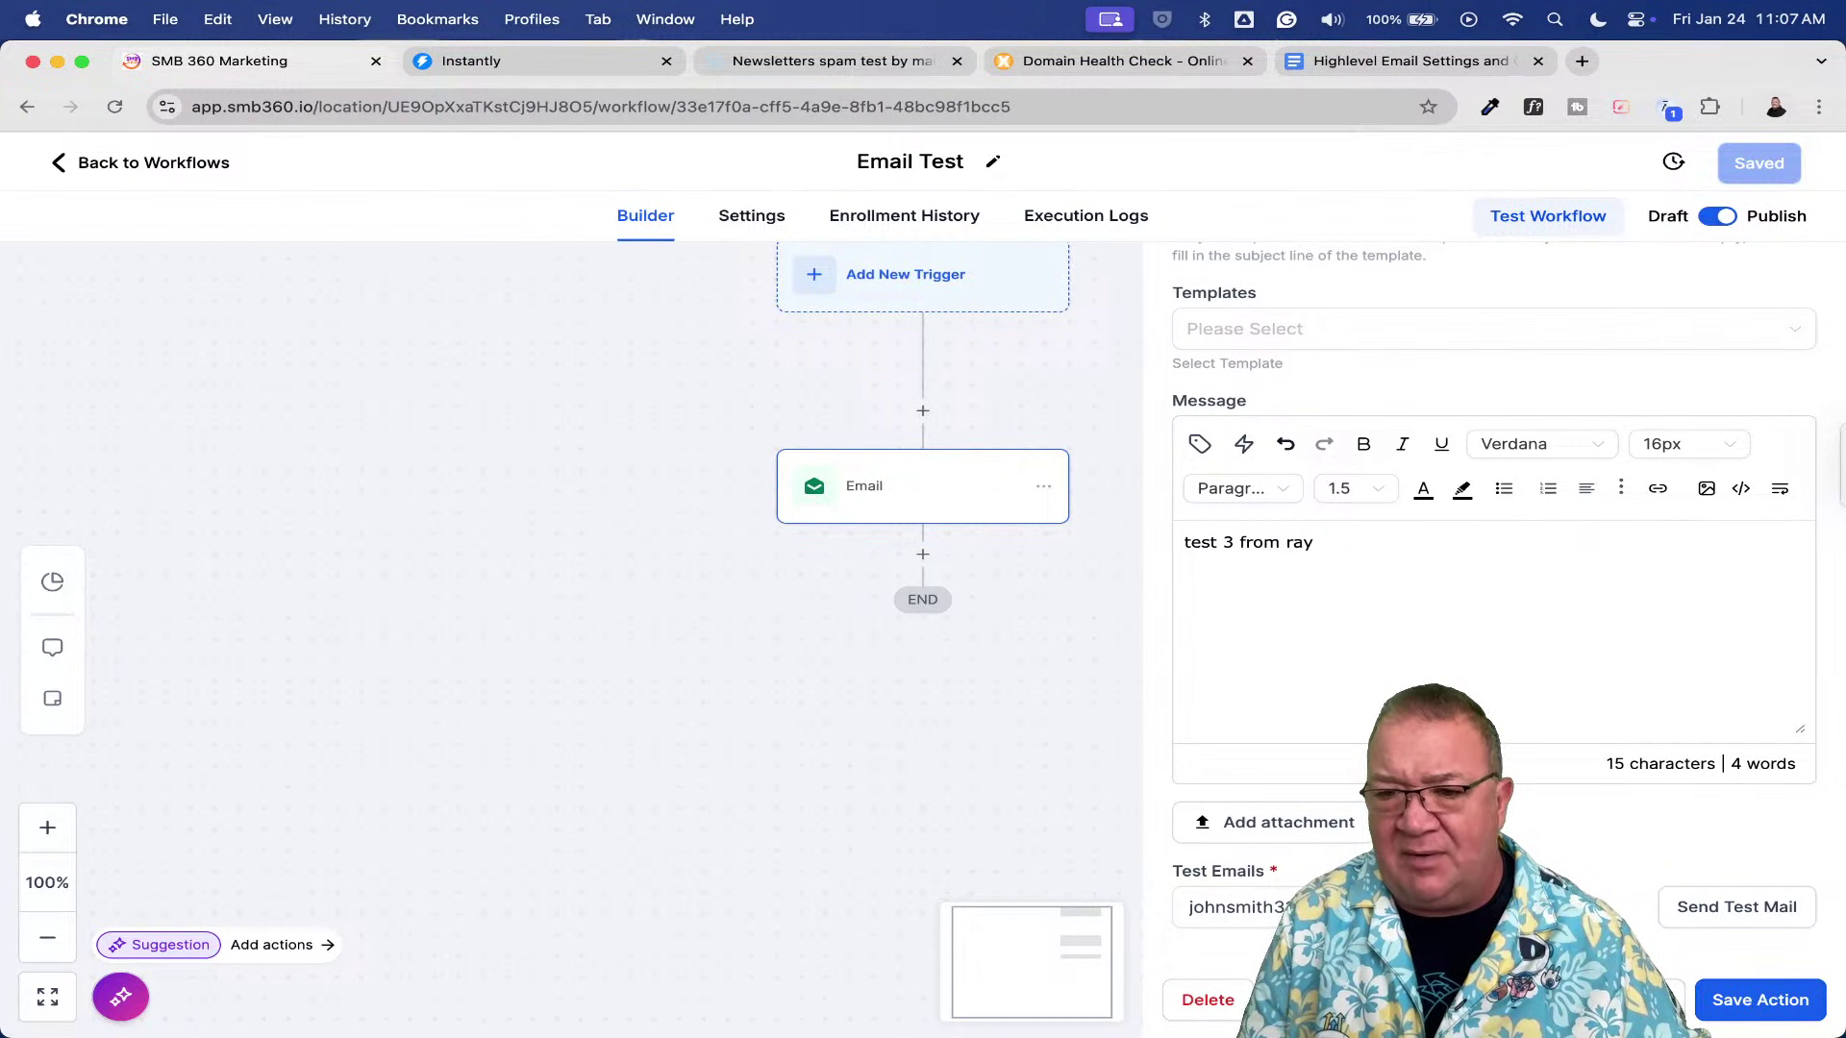
- Close the Email action panel and reopen the Email Test workflow from the Workflow List
{"action": "scroll", "coordinate": [1555, 645], "scroll_direction": "up", "scroll_amount": 5}
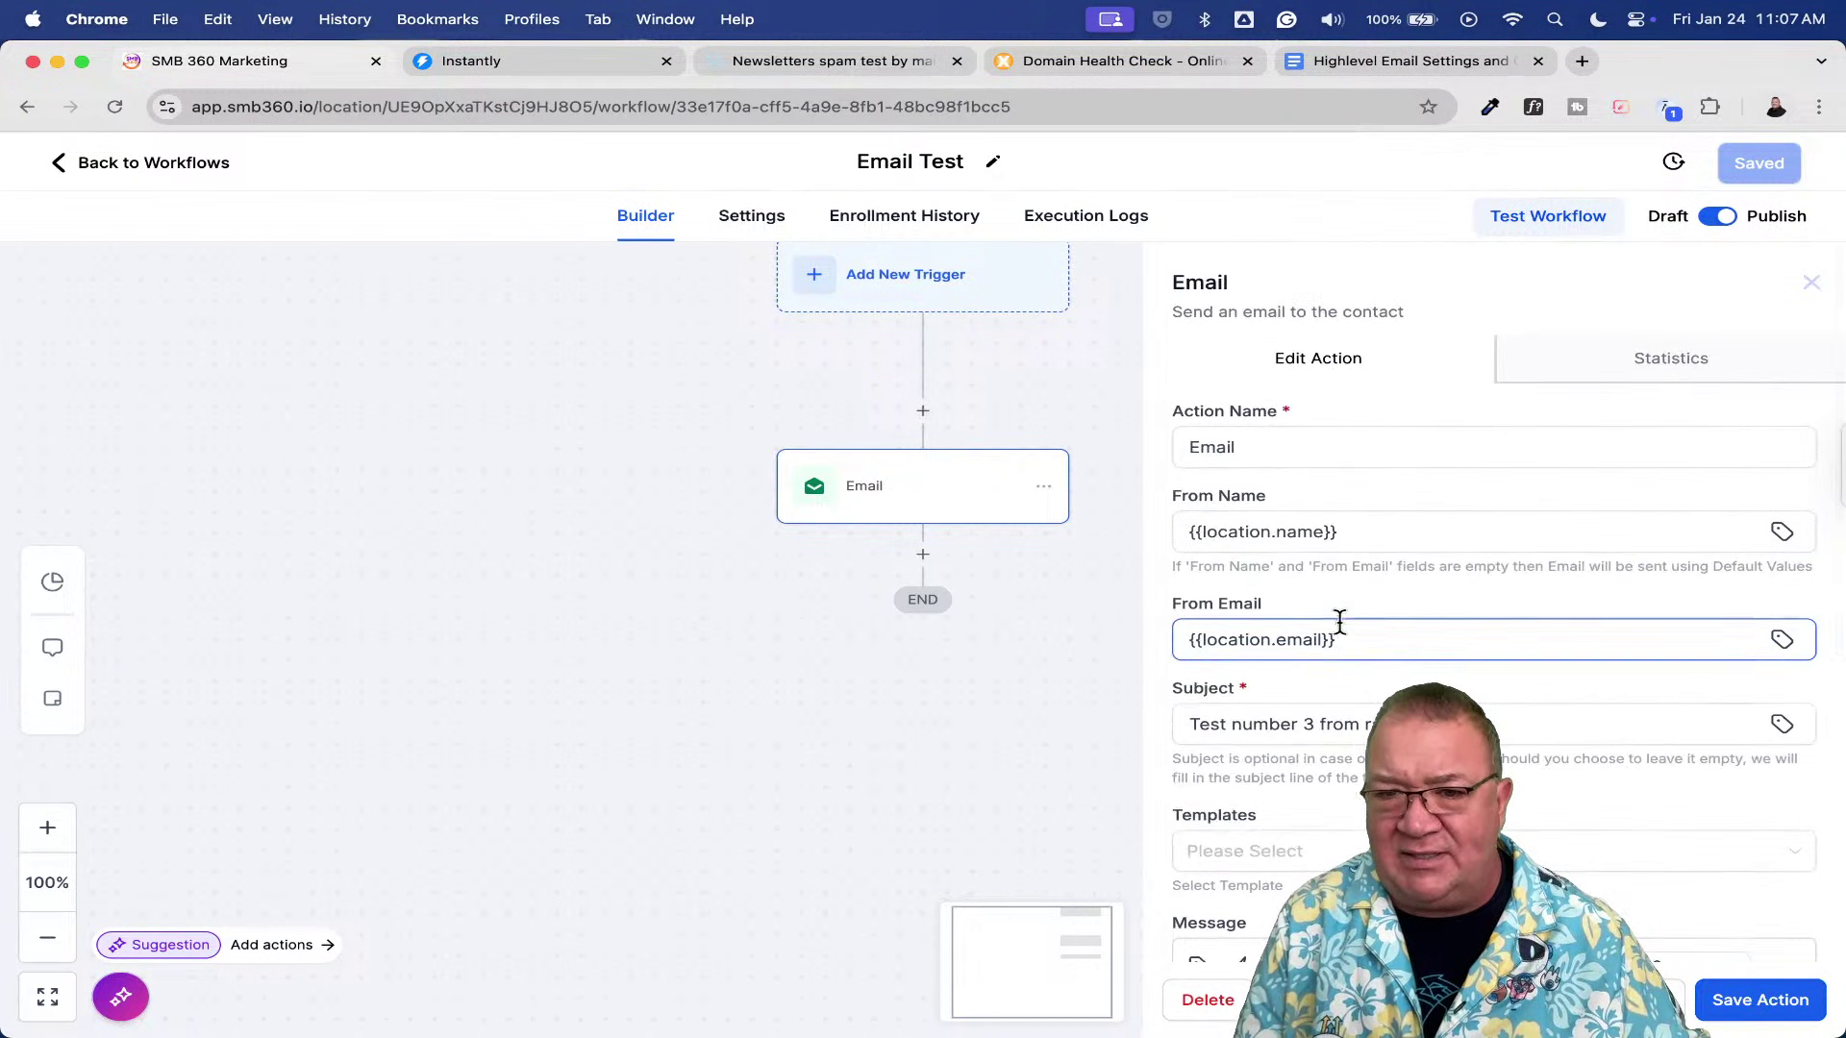
{"action": "left_click", "coordinate": [1402, 536]}
{"action": "left_click", "coordinate": [1812, 282]}
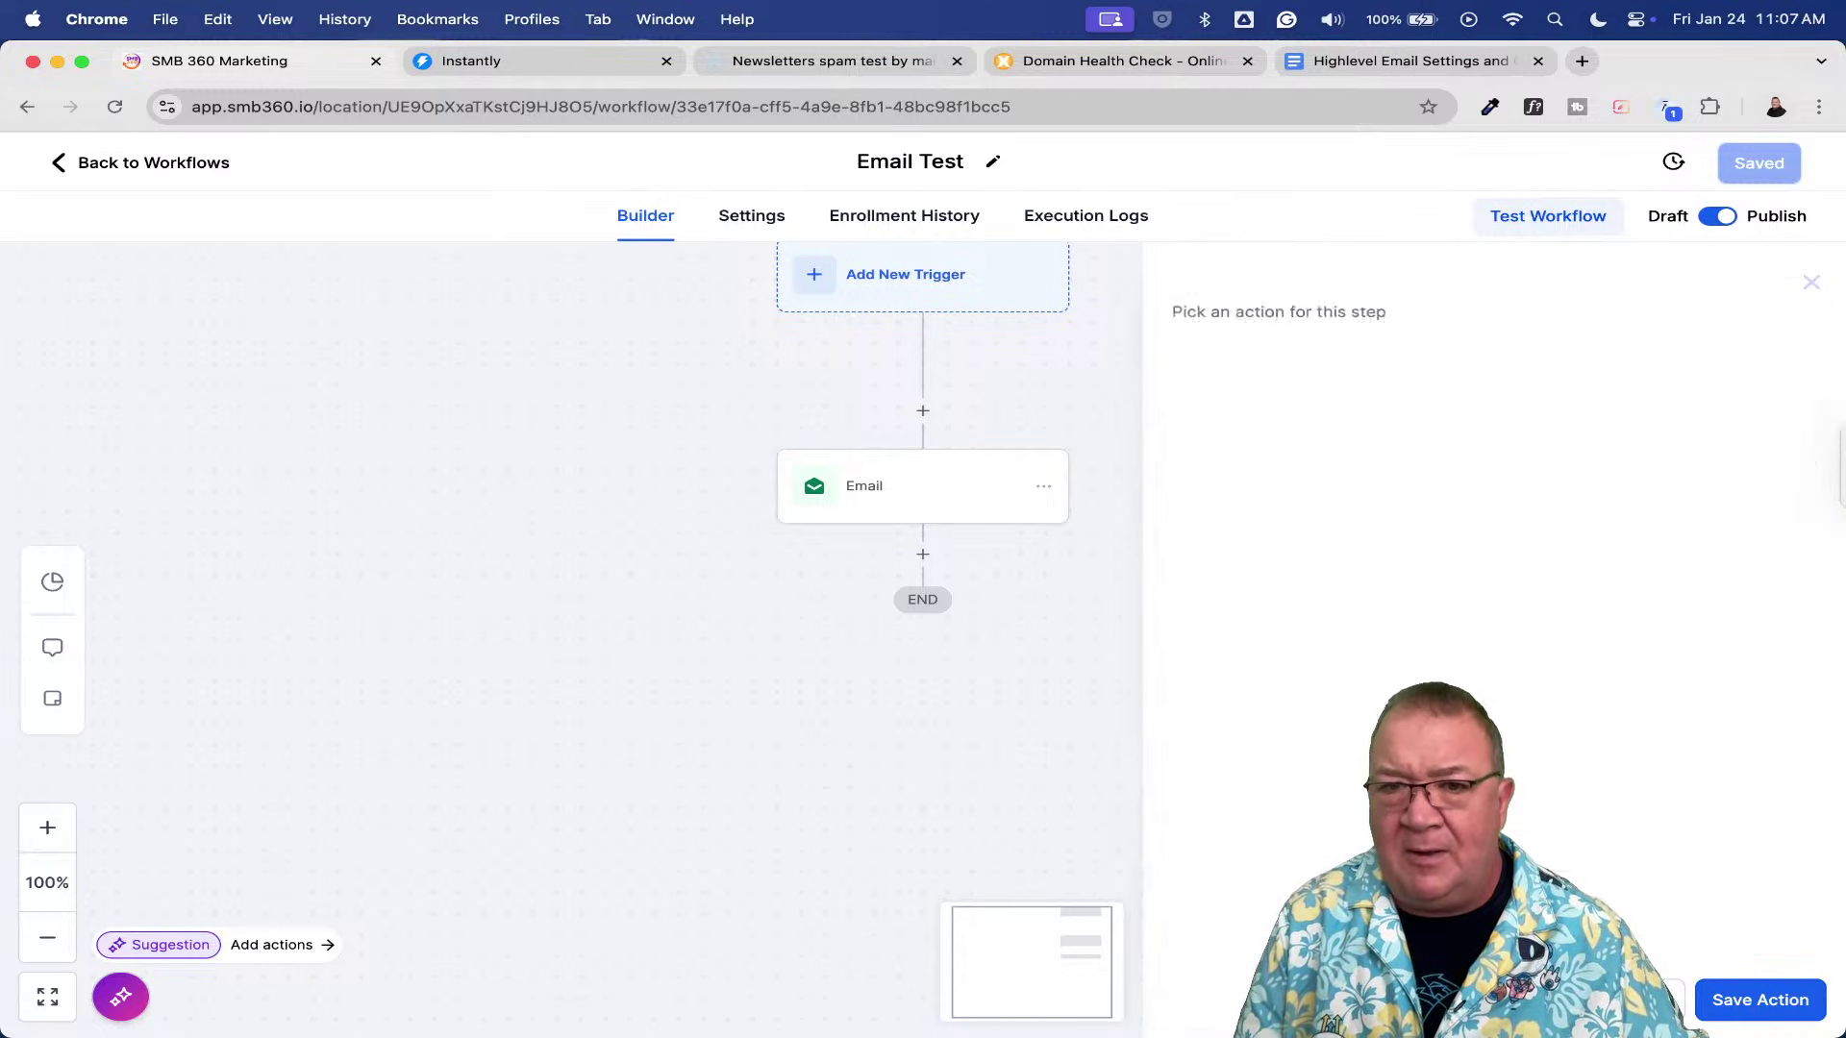
{"action": "left_click", "coordinate": [81, 167]}
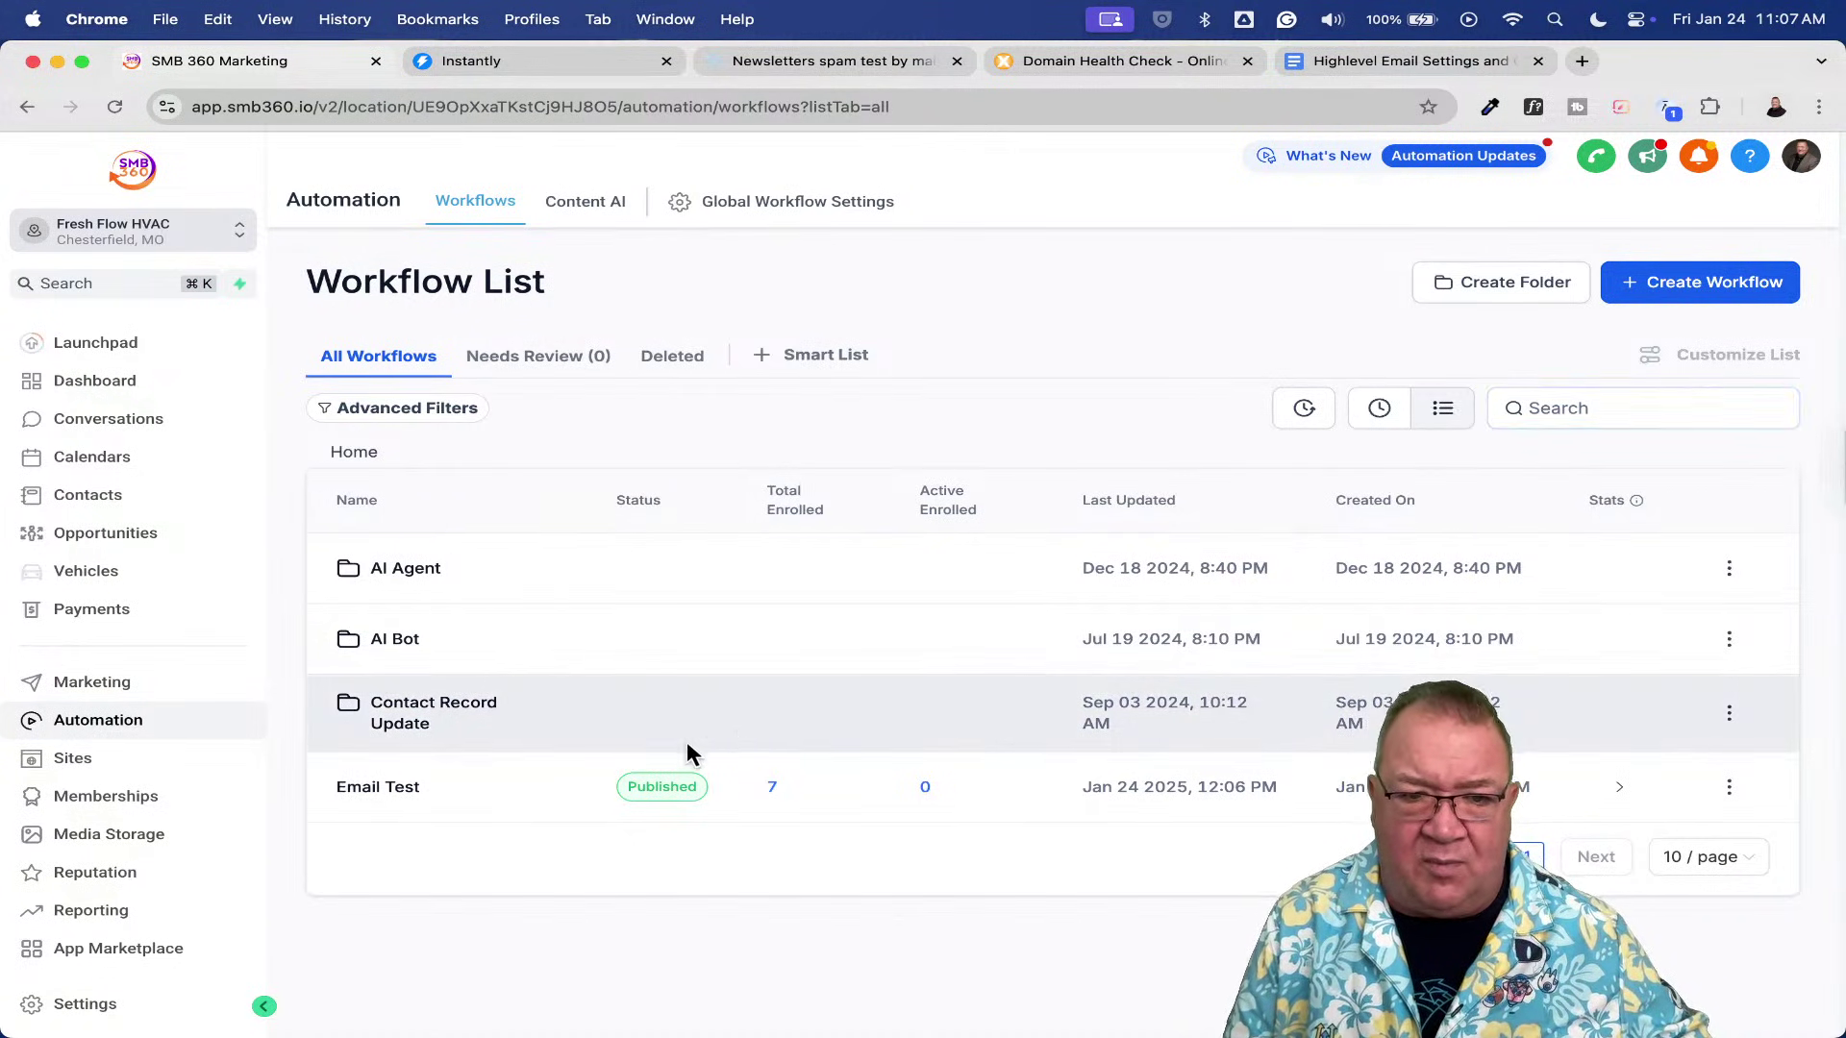
{"action": "left_click", "coordinate": [383, 802]}
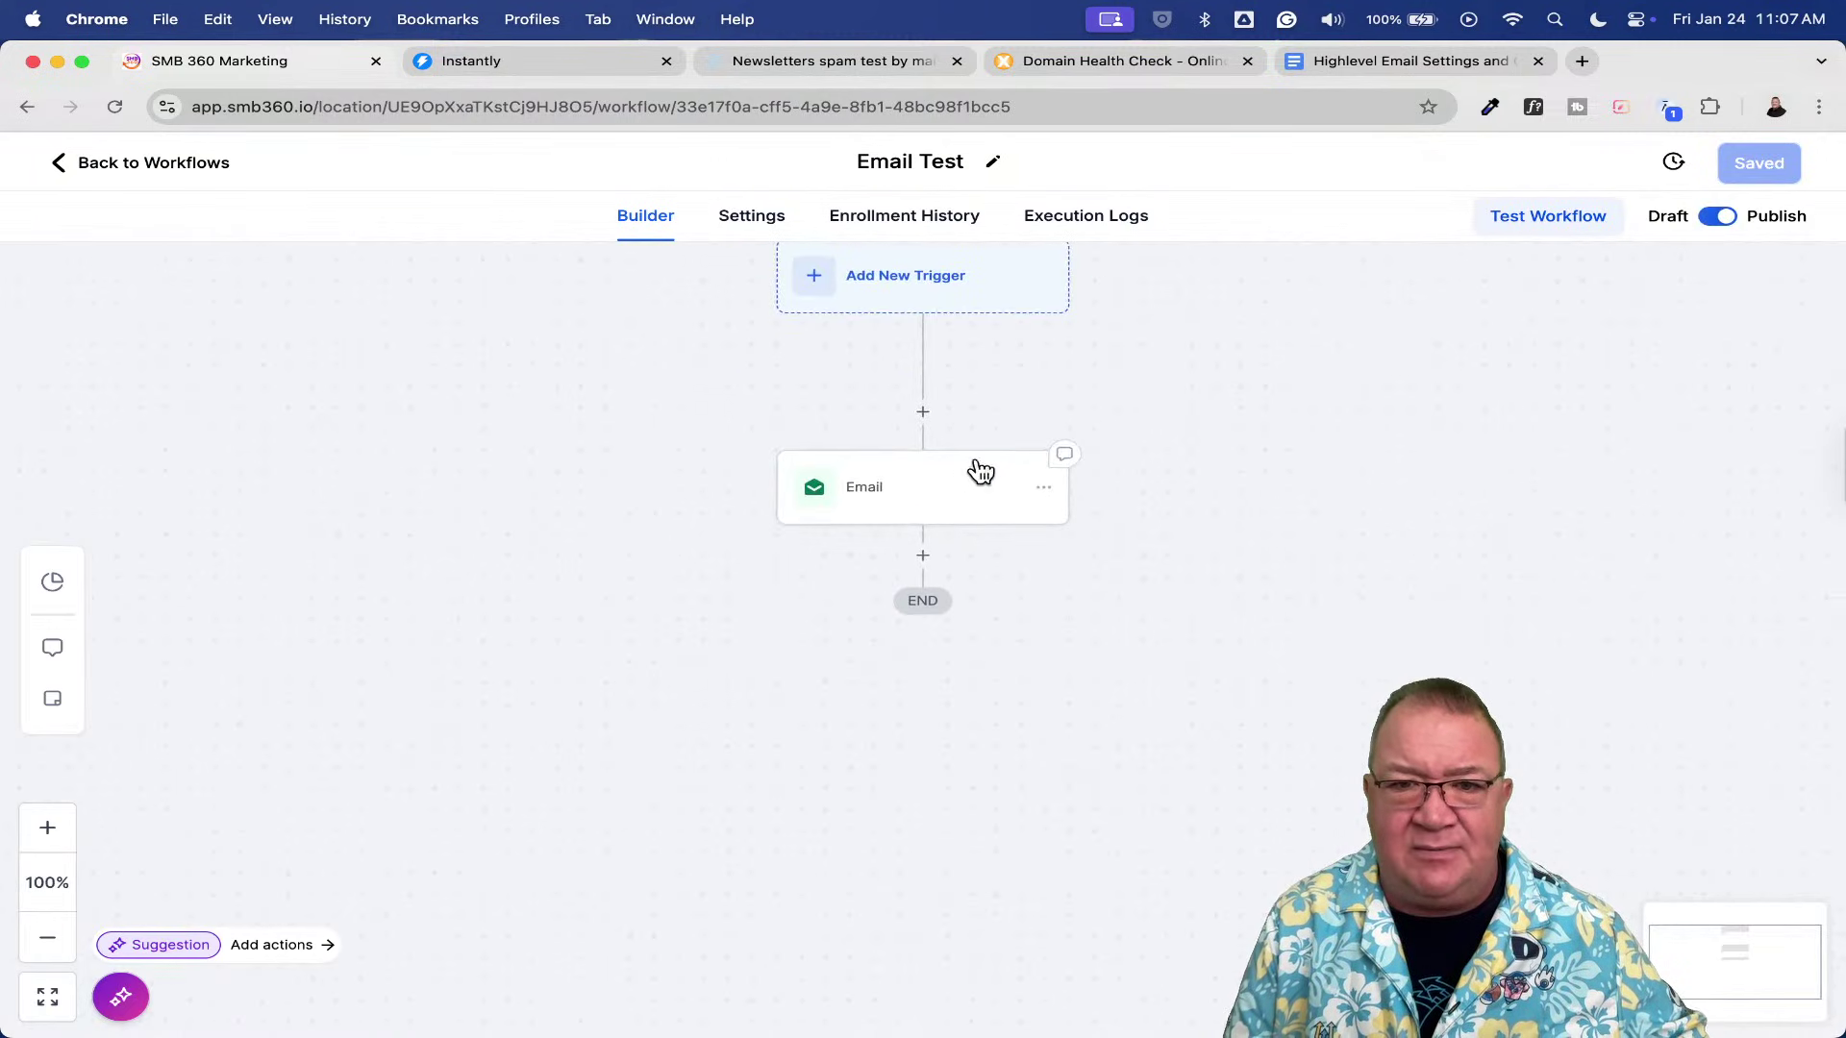
- Add an Assign To User action splitting contacts equally between two staff users, and save it
{"action": "left_click", "coordinate": [924, 418]}
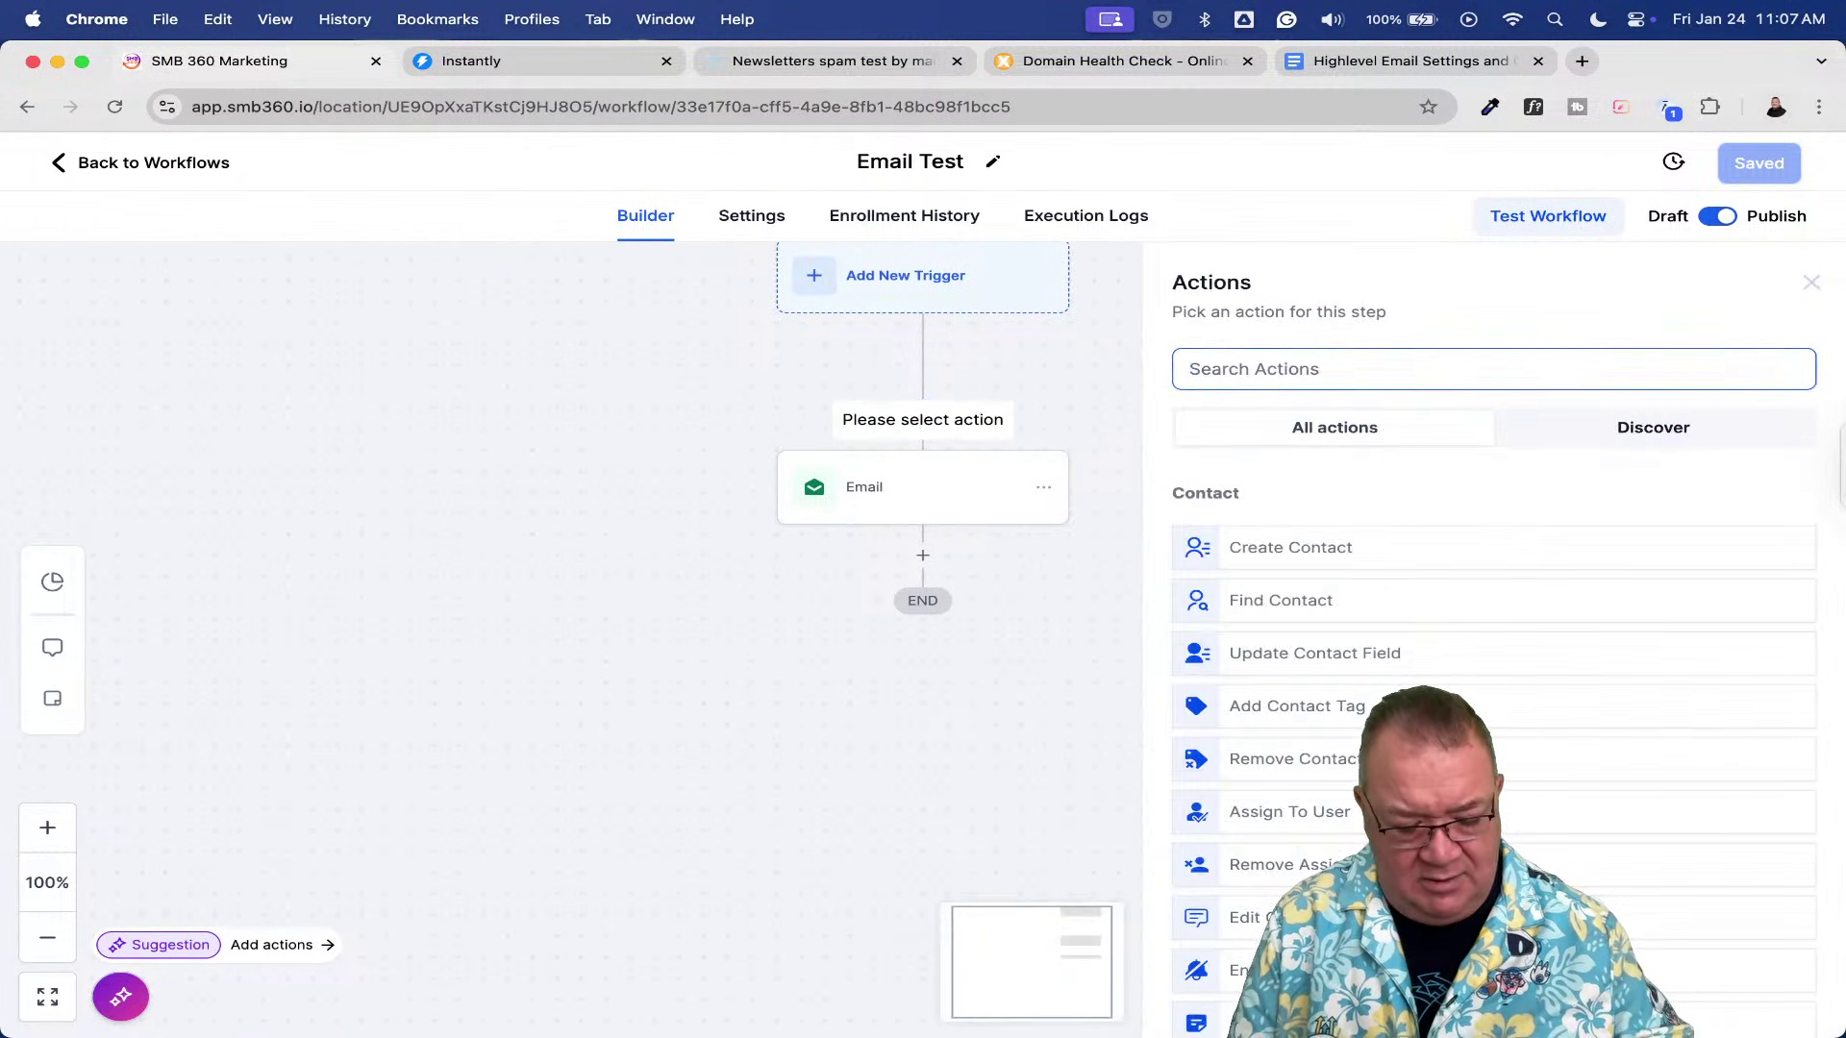
{"action": "type", "text": "assi"}
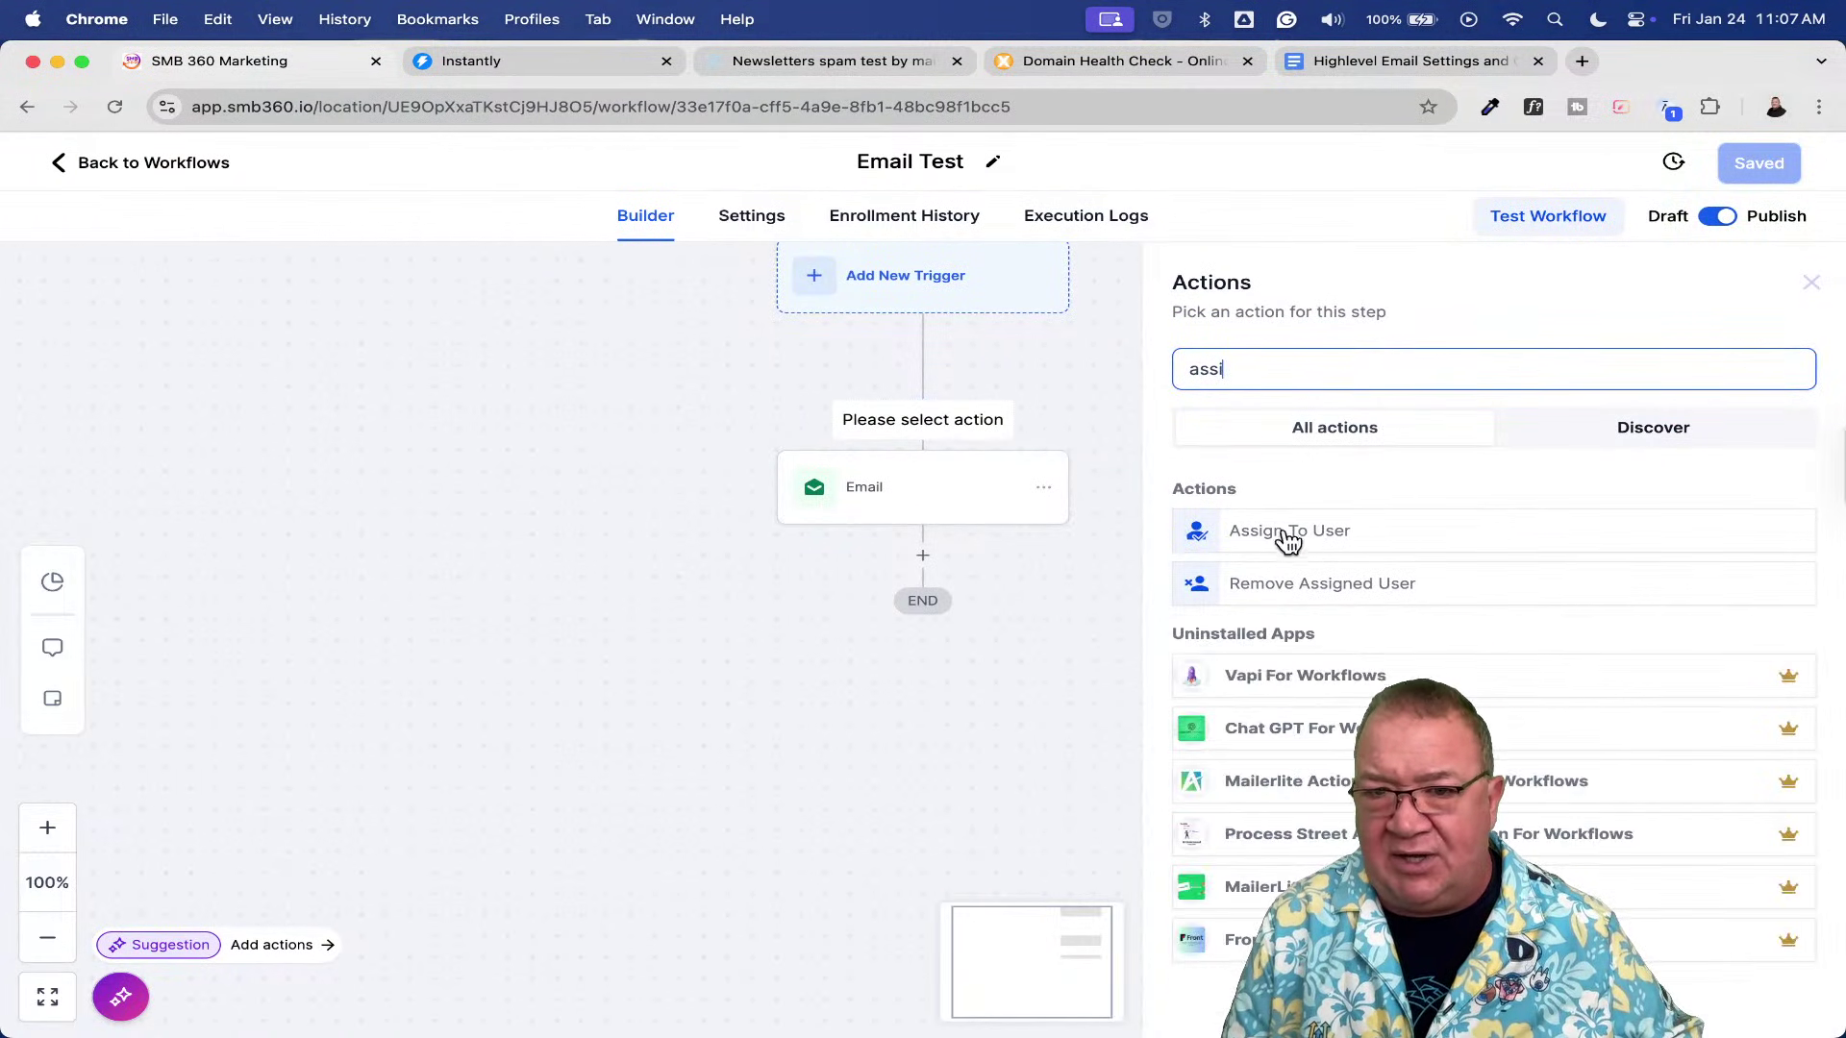
{"action": "left_click", "coordinate": [1299, 537]}
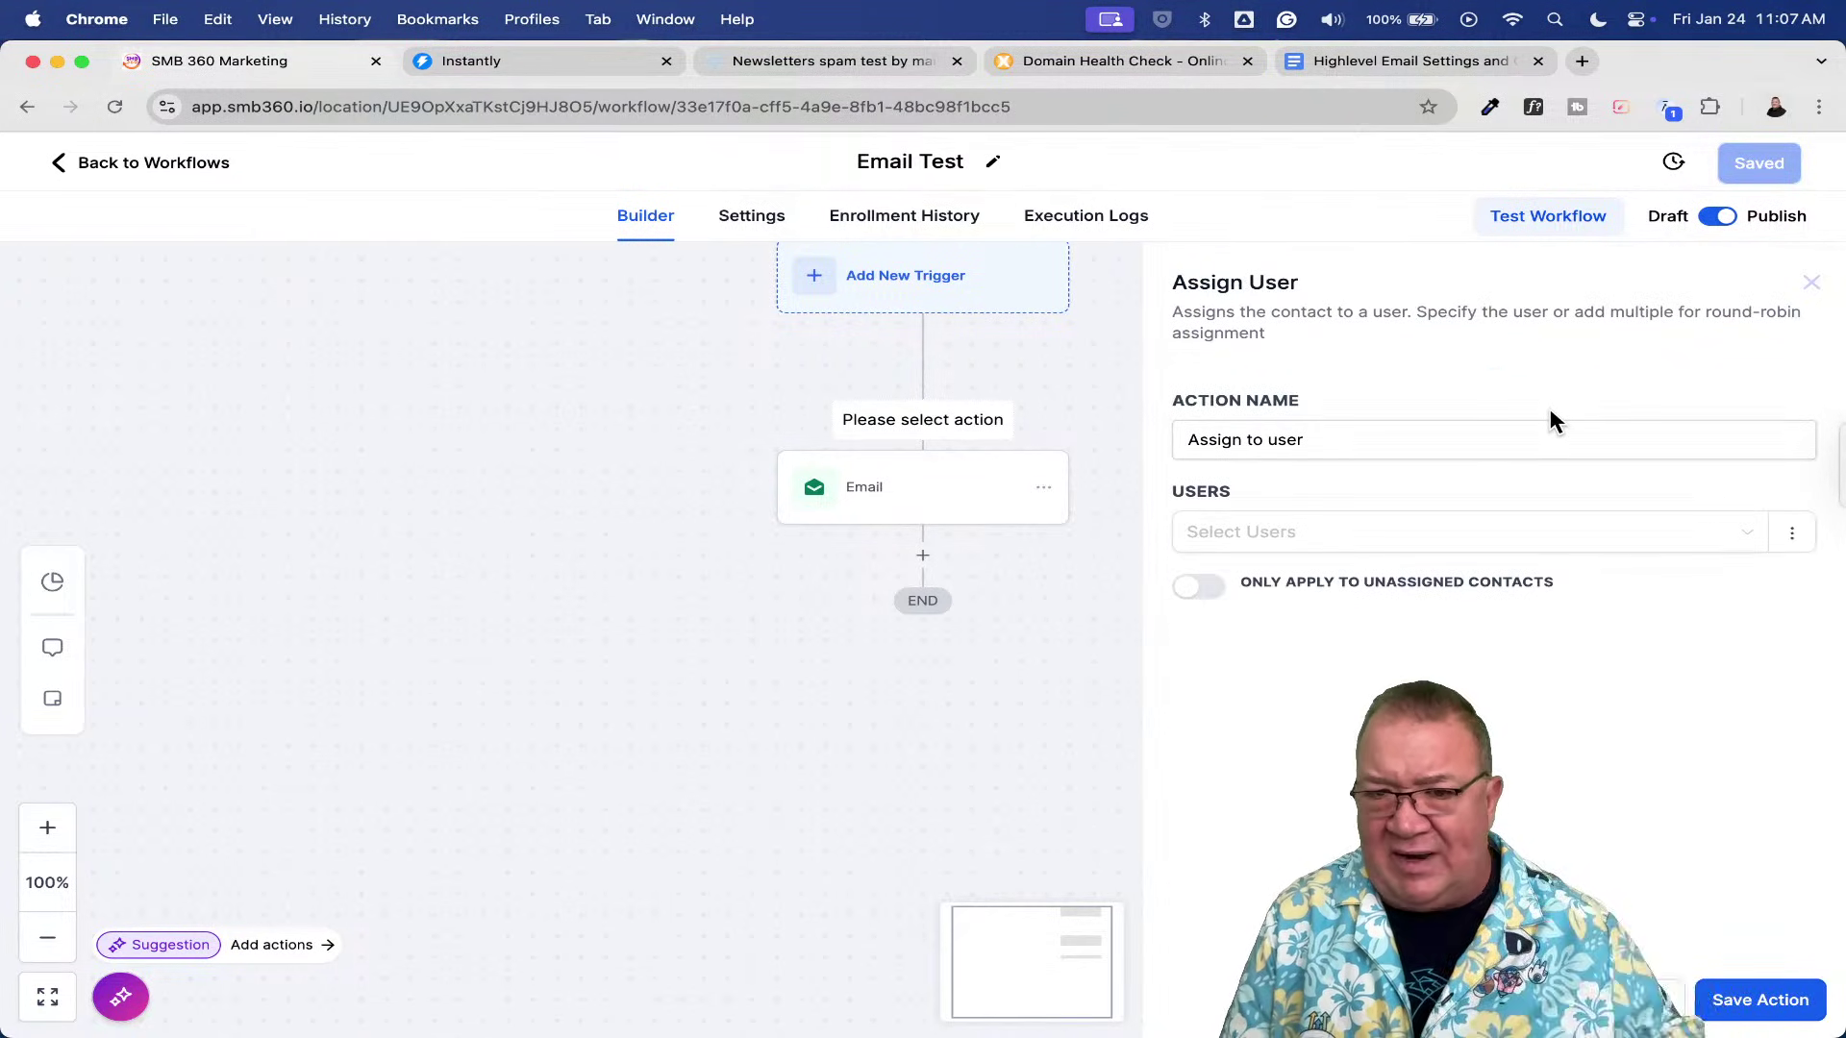
{"action": "left_click", "coordinate": [1381, 556]}
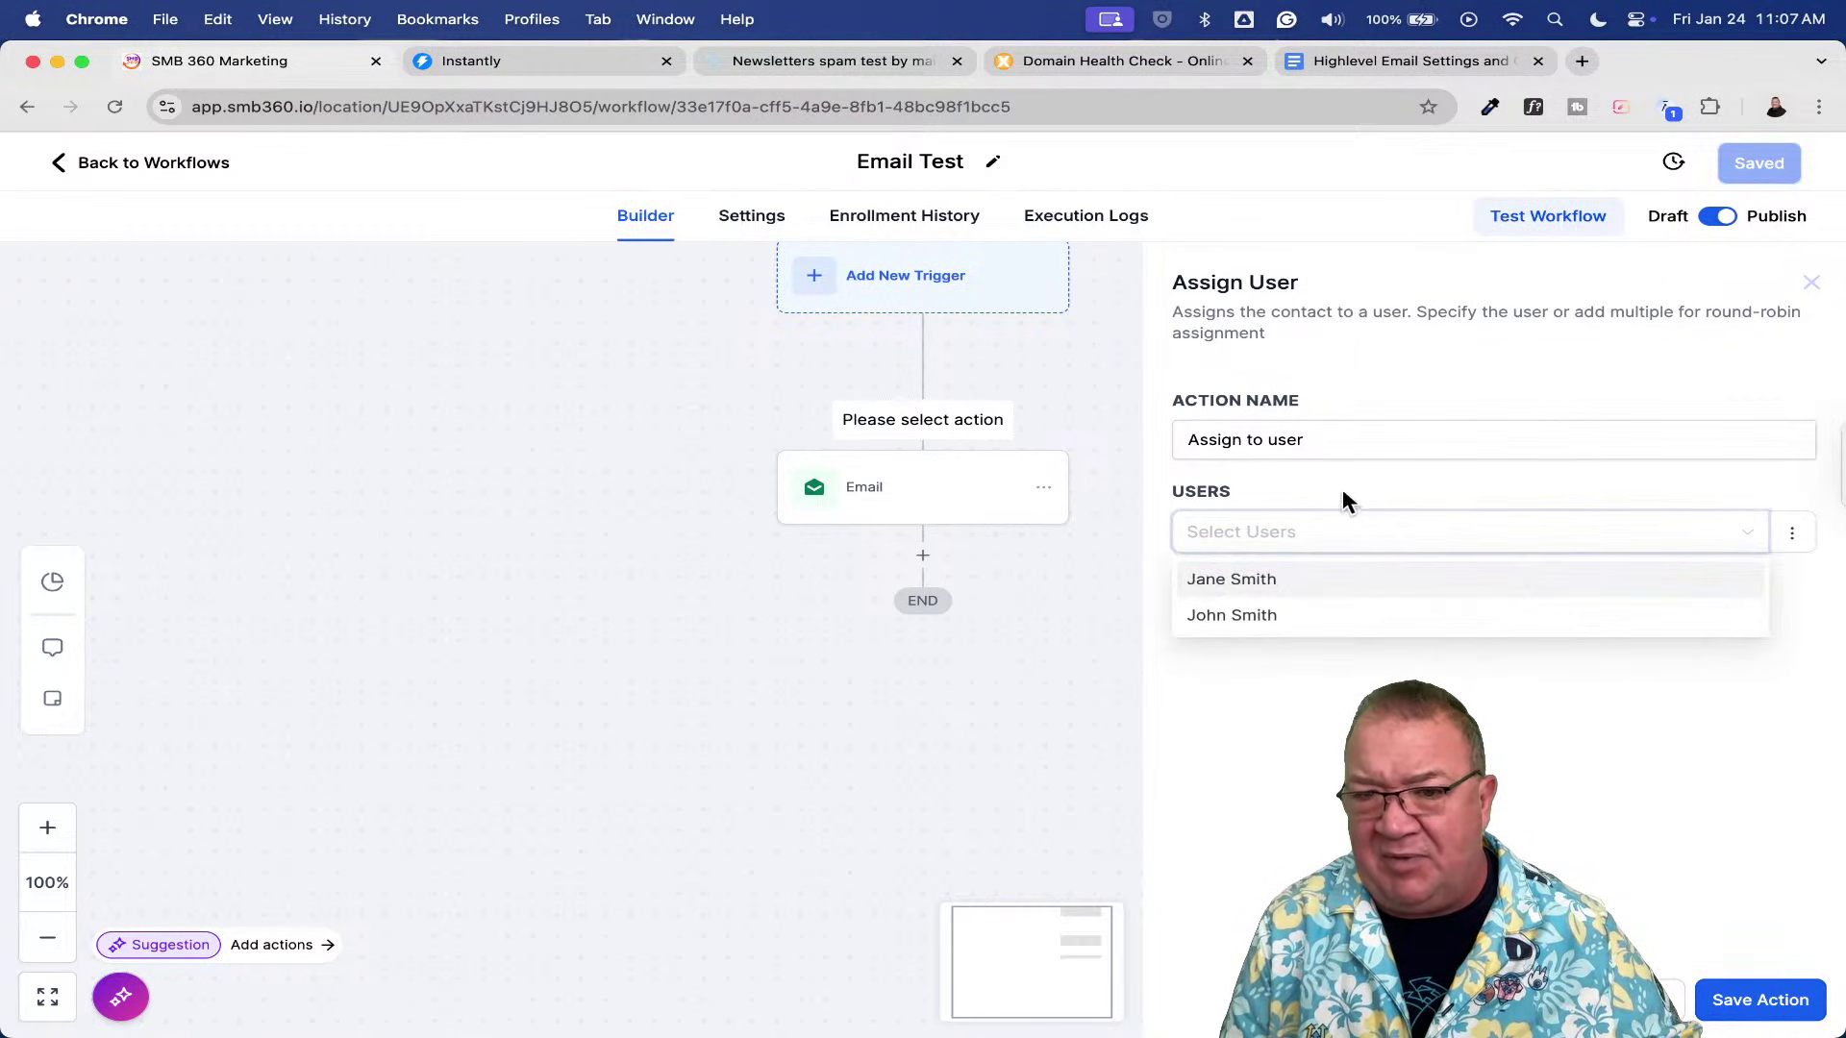
{"action": "left_click", "coordinate": [1336, 492]}
{"action": "left_click", "coordinate": [1323, 539]}
{"action": "left_click", "coordinate": [1323, 582]}
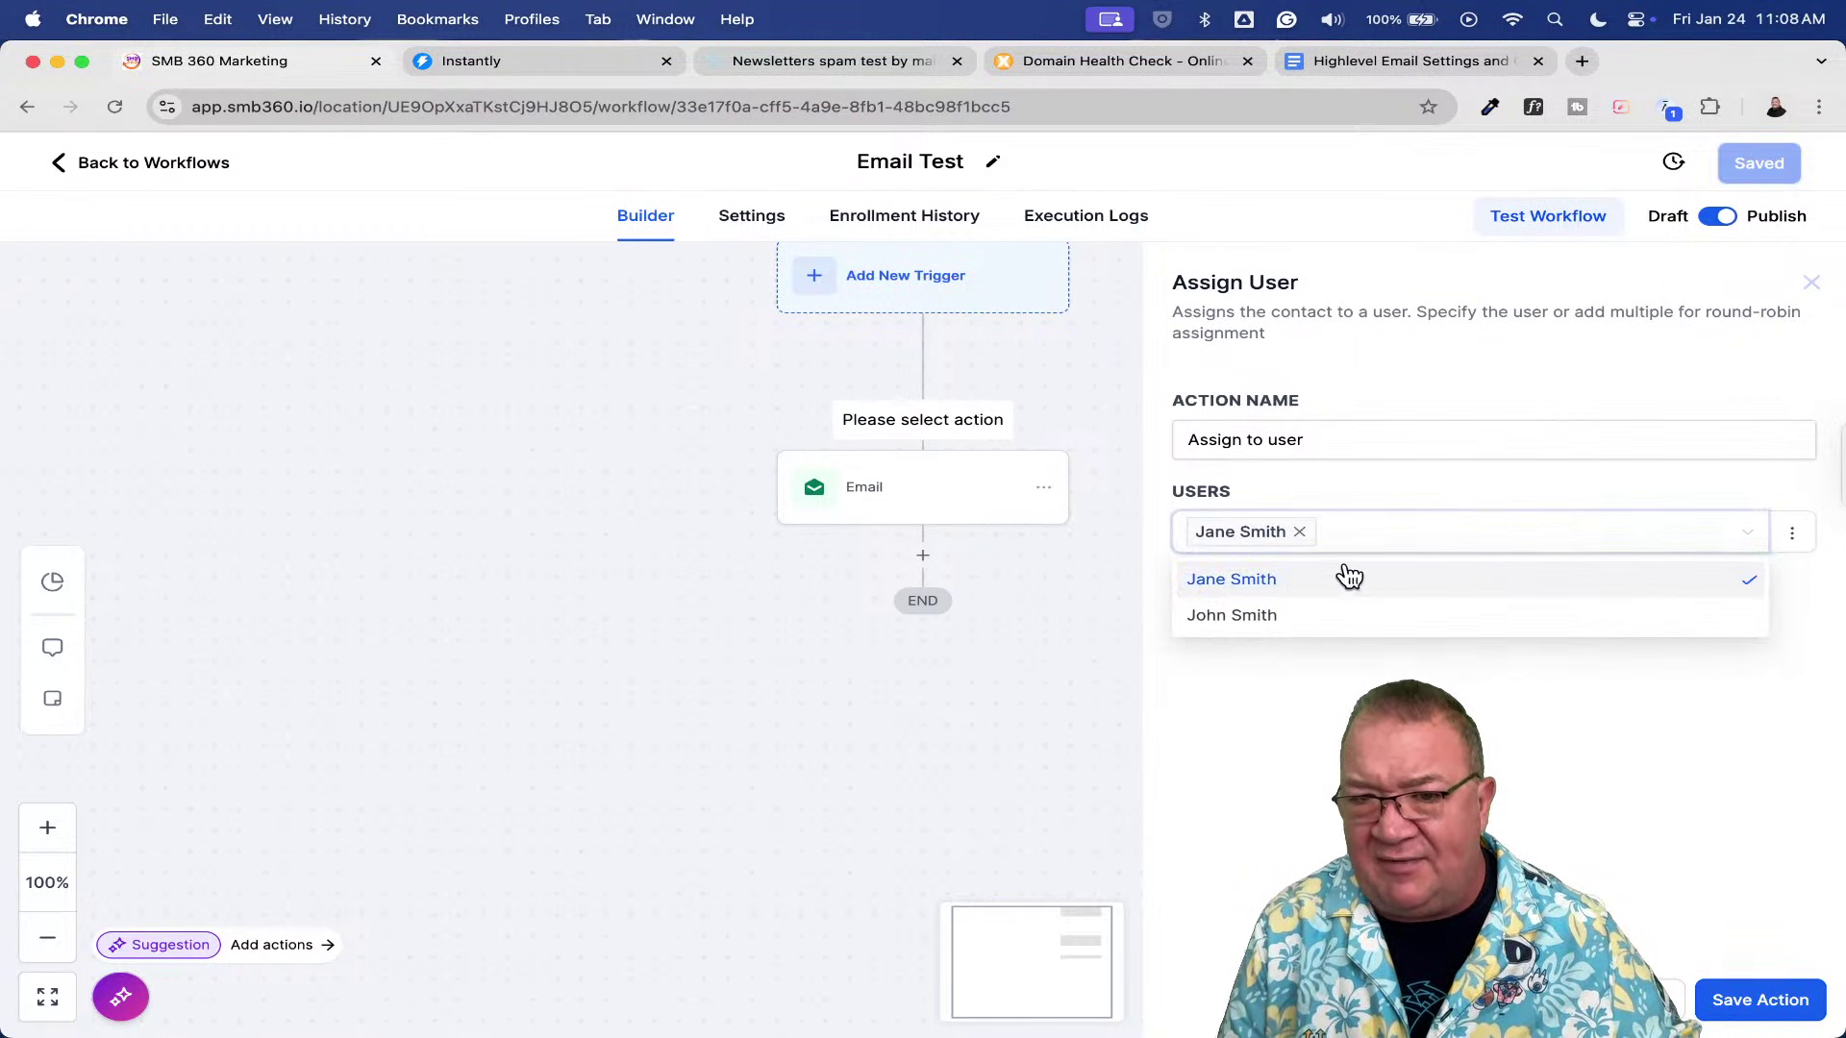
{"action": "left_click", "coordinate": [1384, 548]}
{"action": "left_click", "coordinate": [1375, 531]}
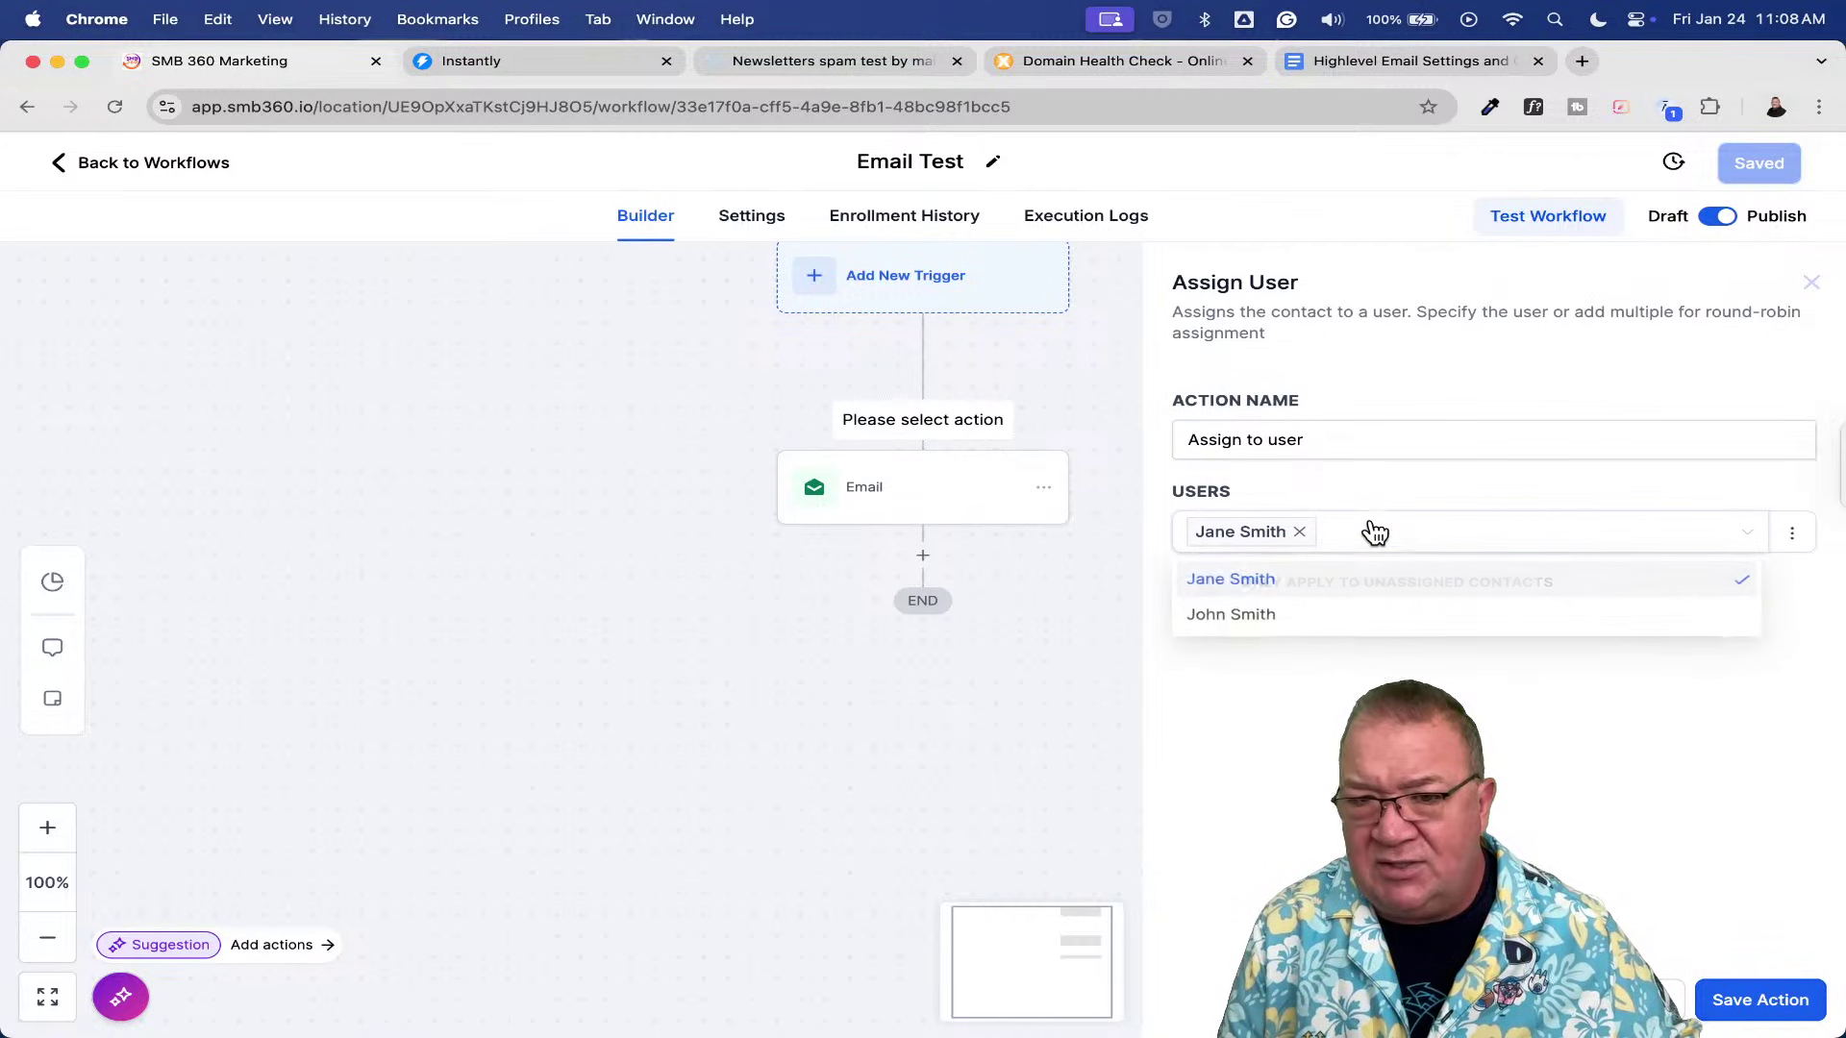
{"action": "left_click", "coordinate": [1381, 618]}
{"action": "left_click", "coordinate": [1611, 803]}
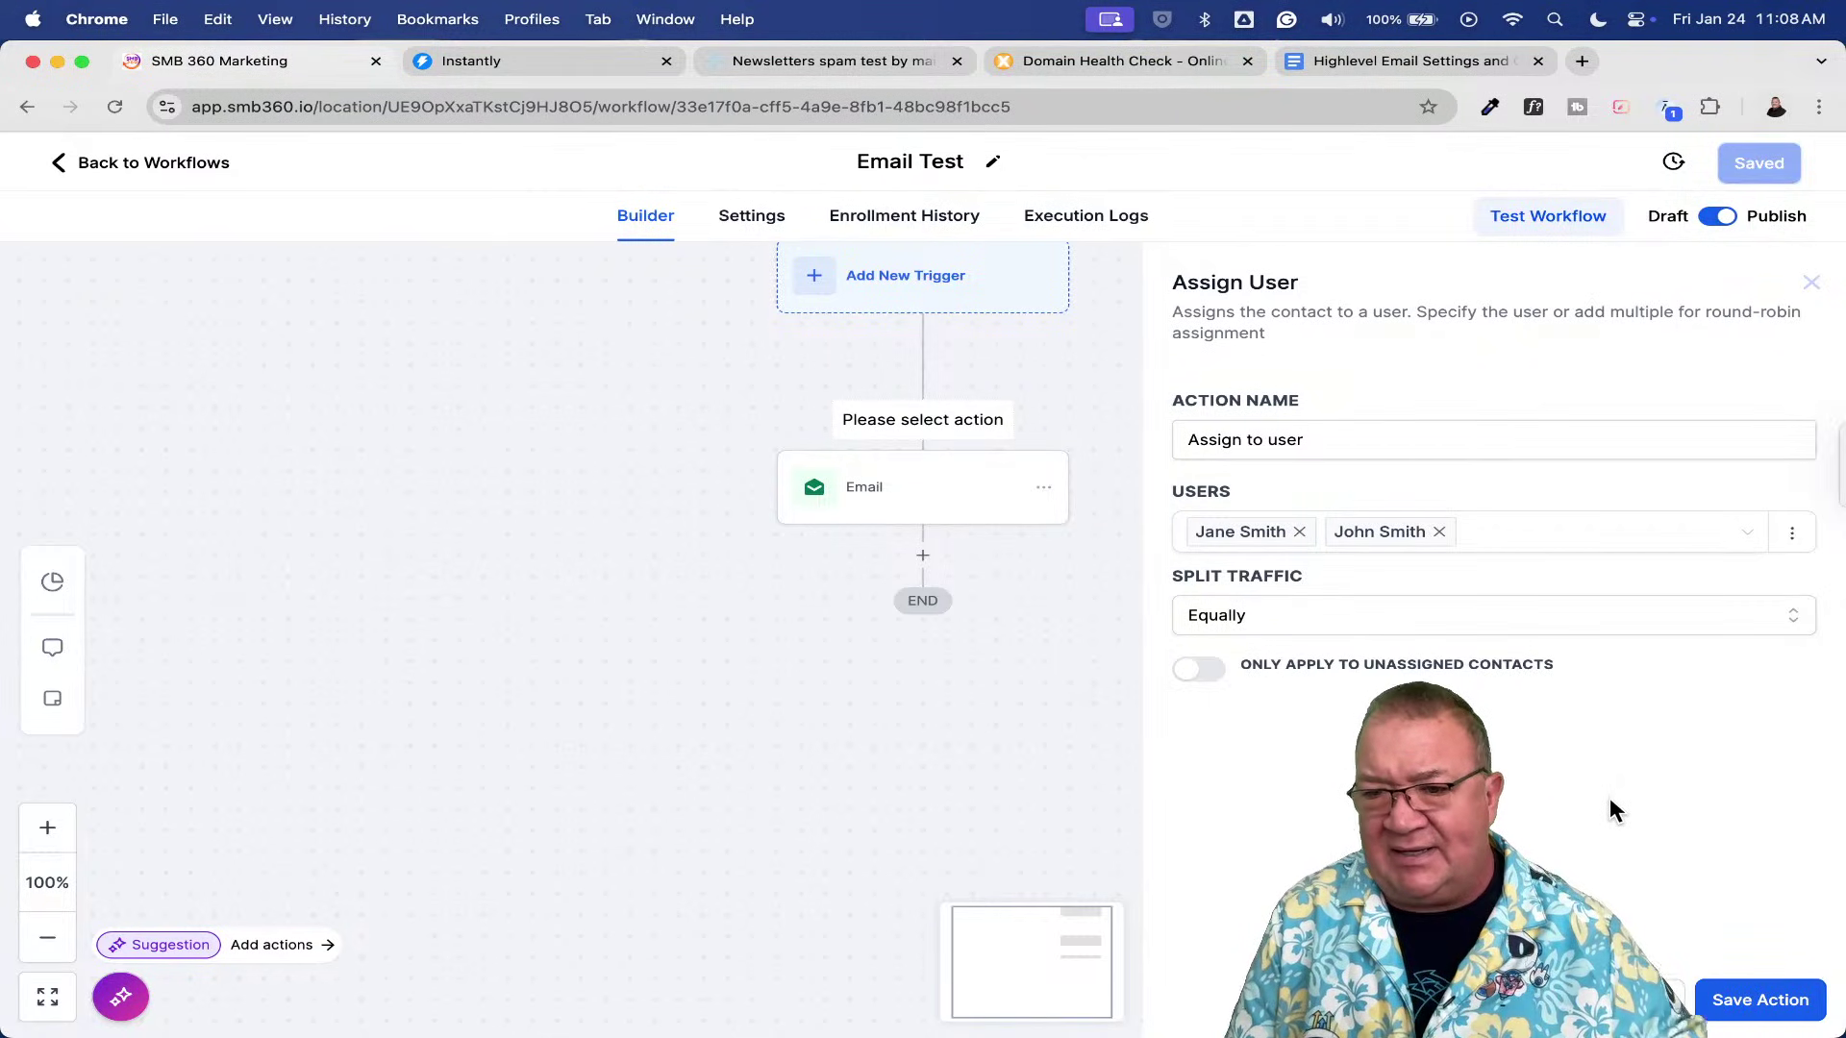
{"action": "left_click", "coordinate": [1774, 999]}
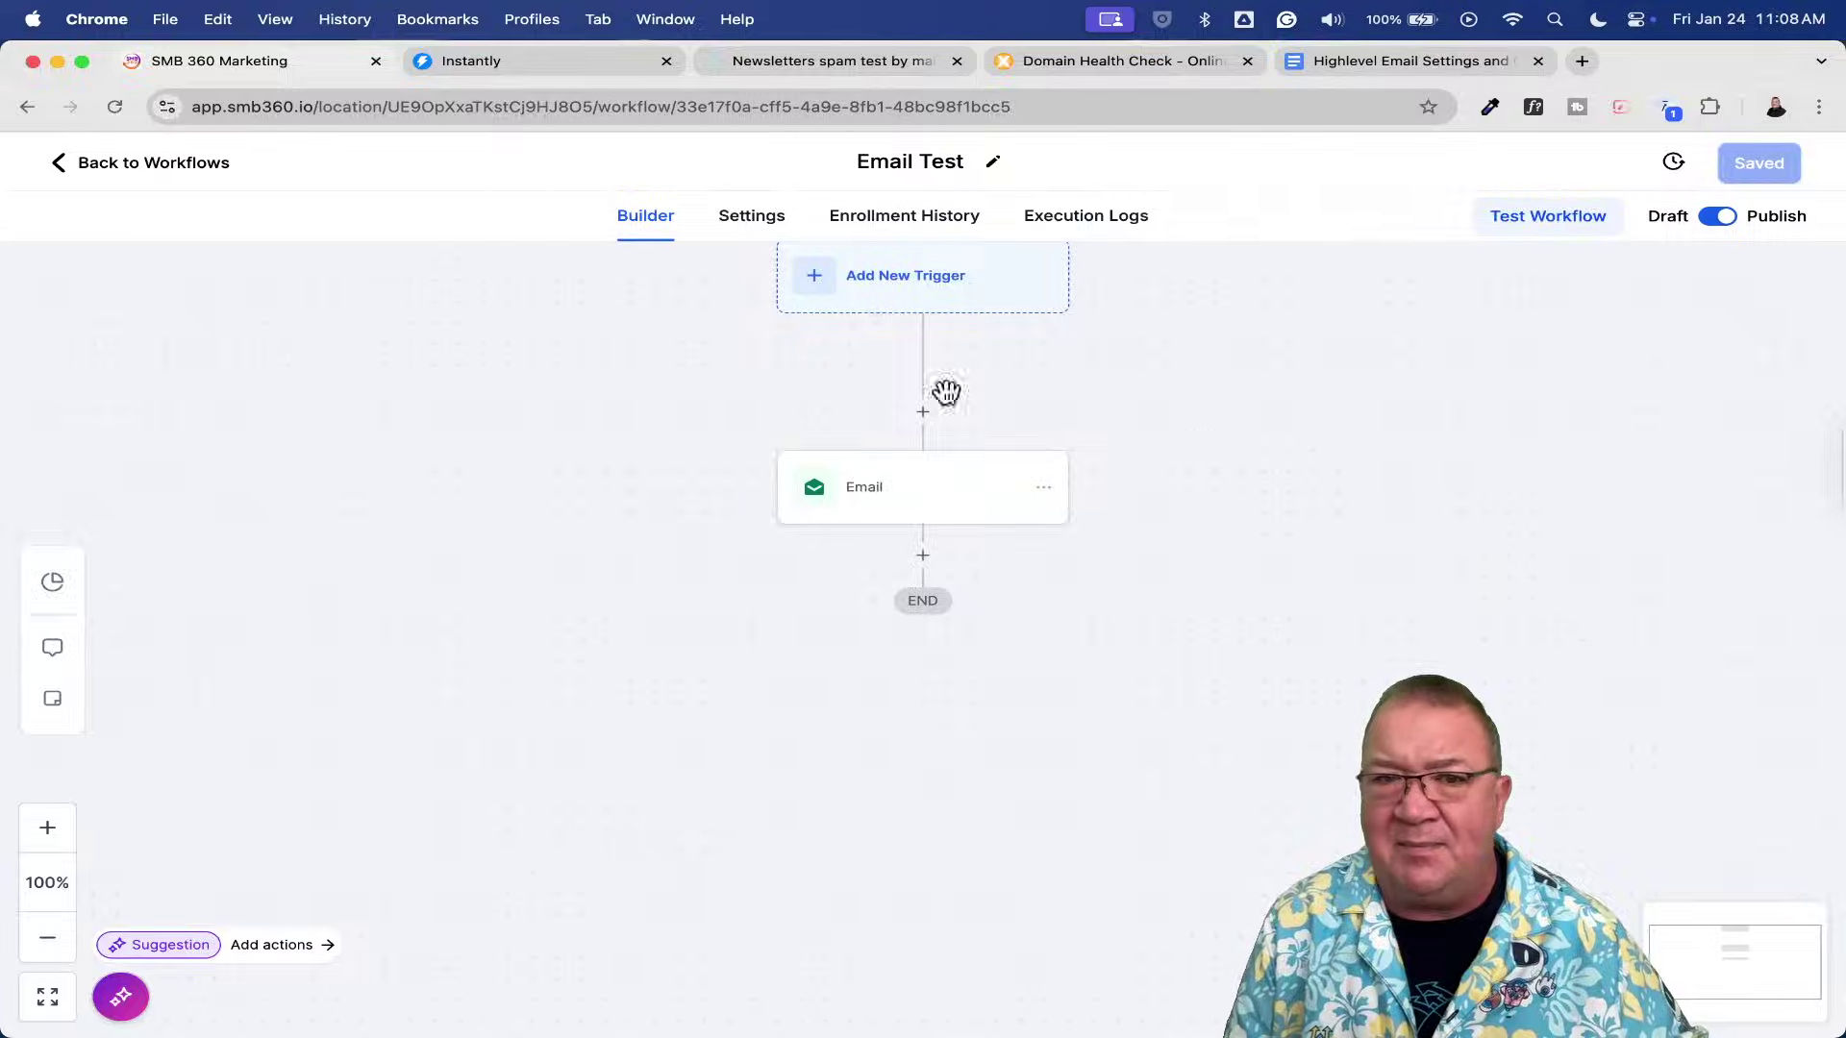
{"action": "left_click", "coordinate": [136, 163]}
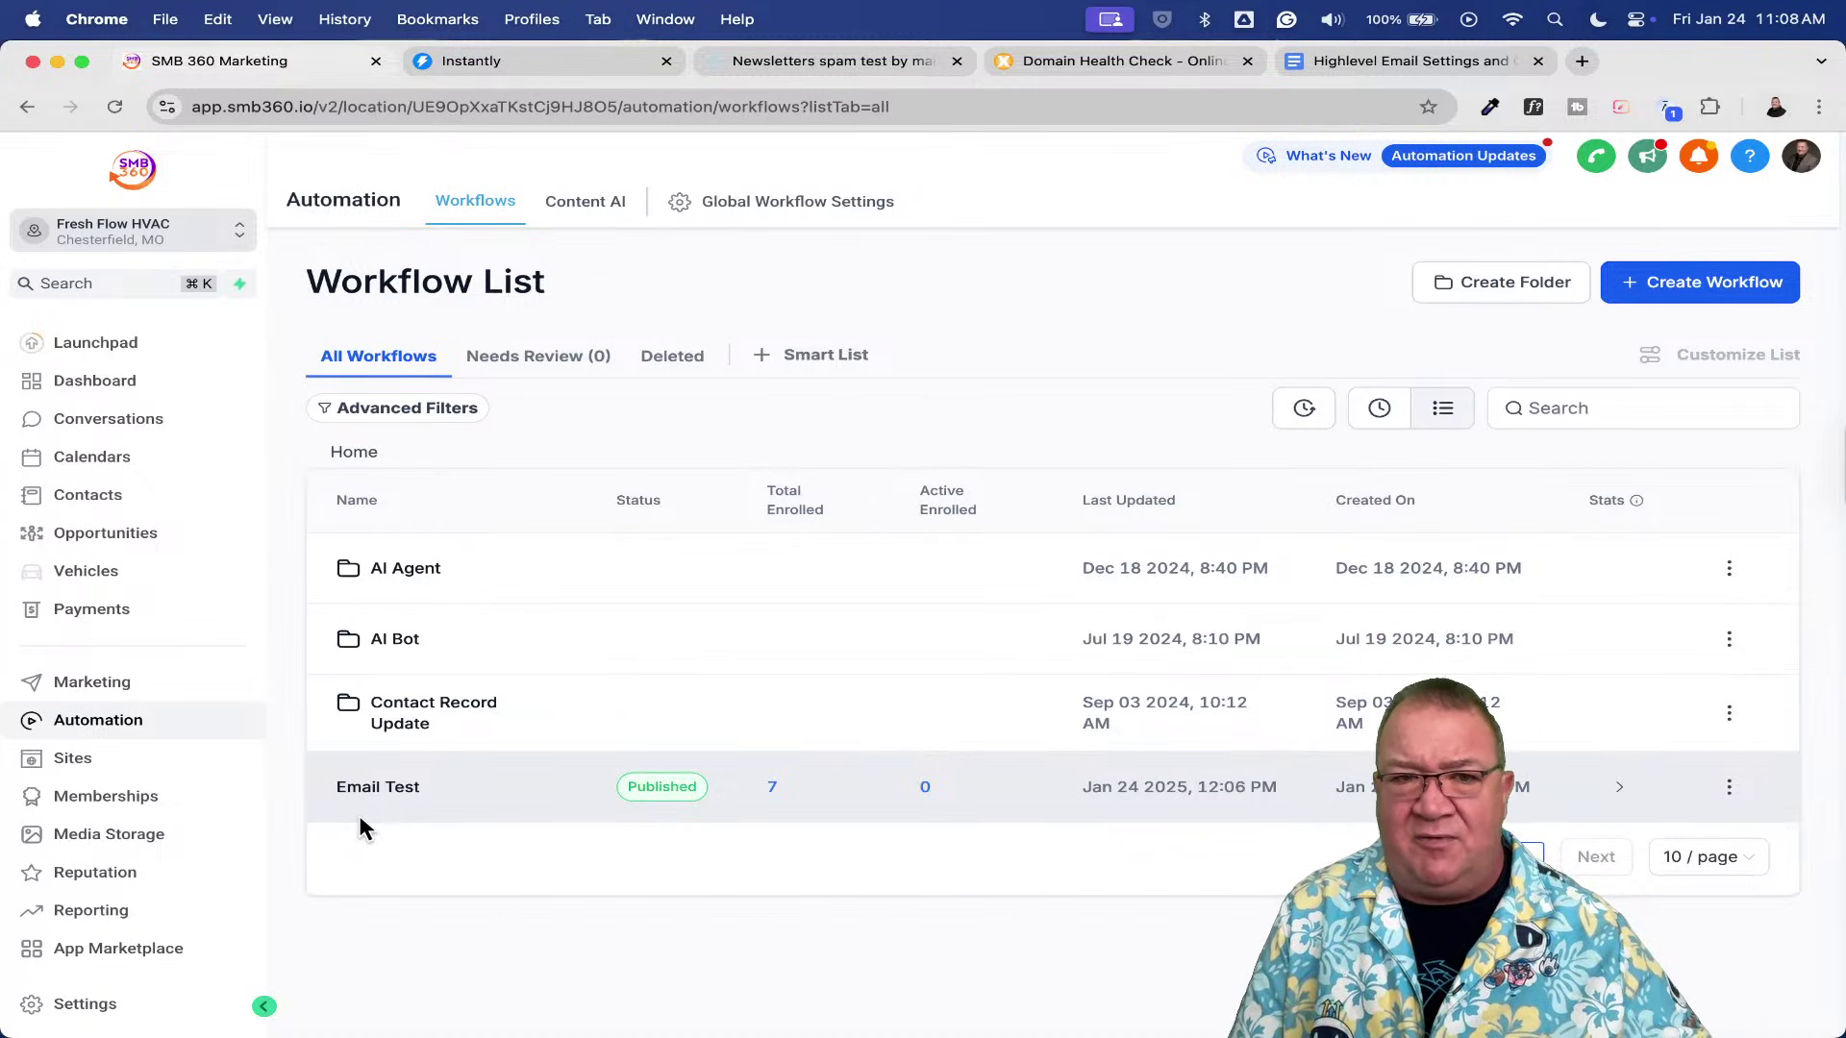
- Open Settings > Email Services > Dedicated Domain And IP and view the Domain Configuration tab
{"action": "left_click", "coordinate": [106, 1005]}
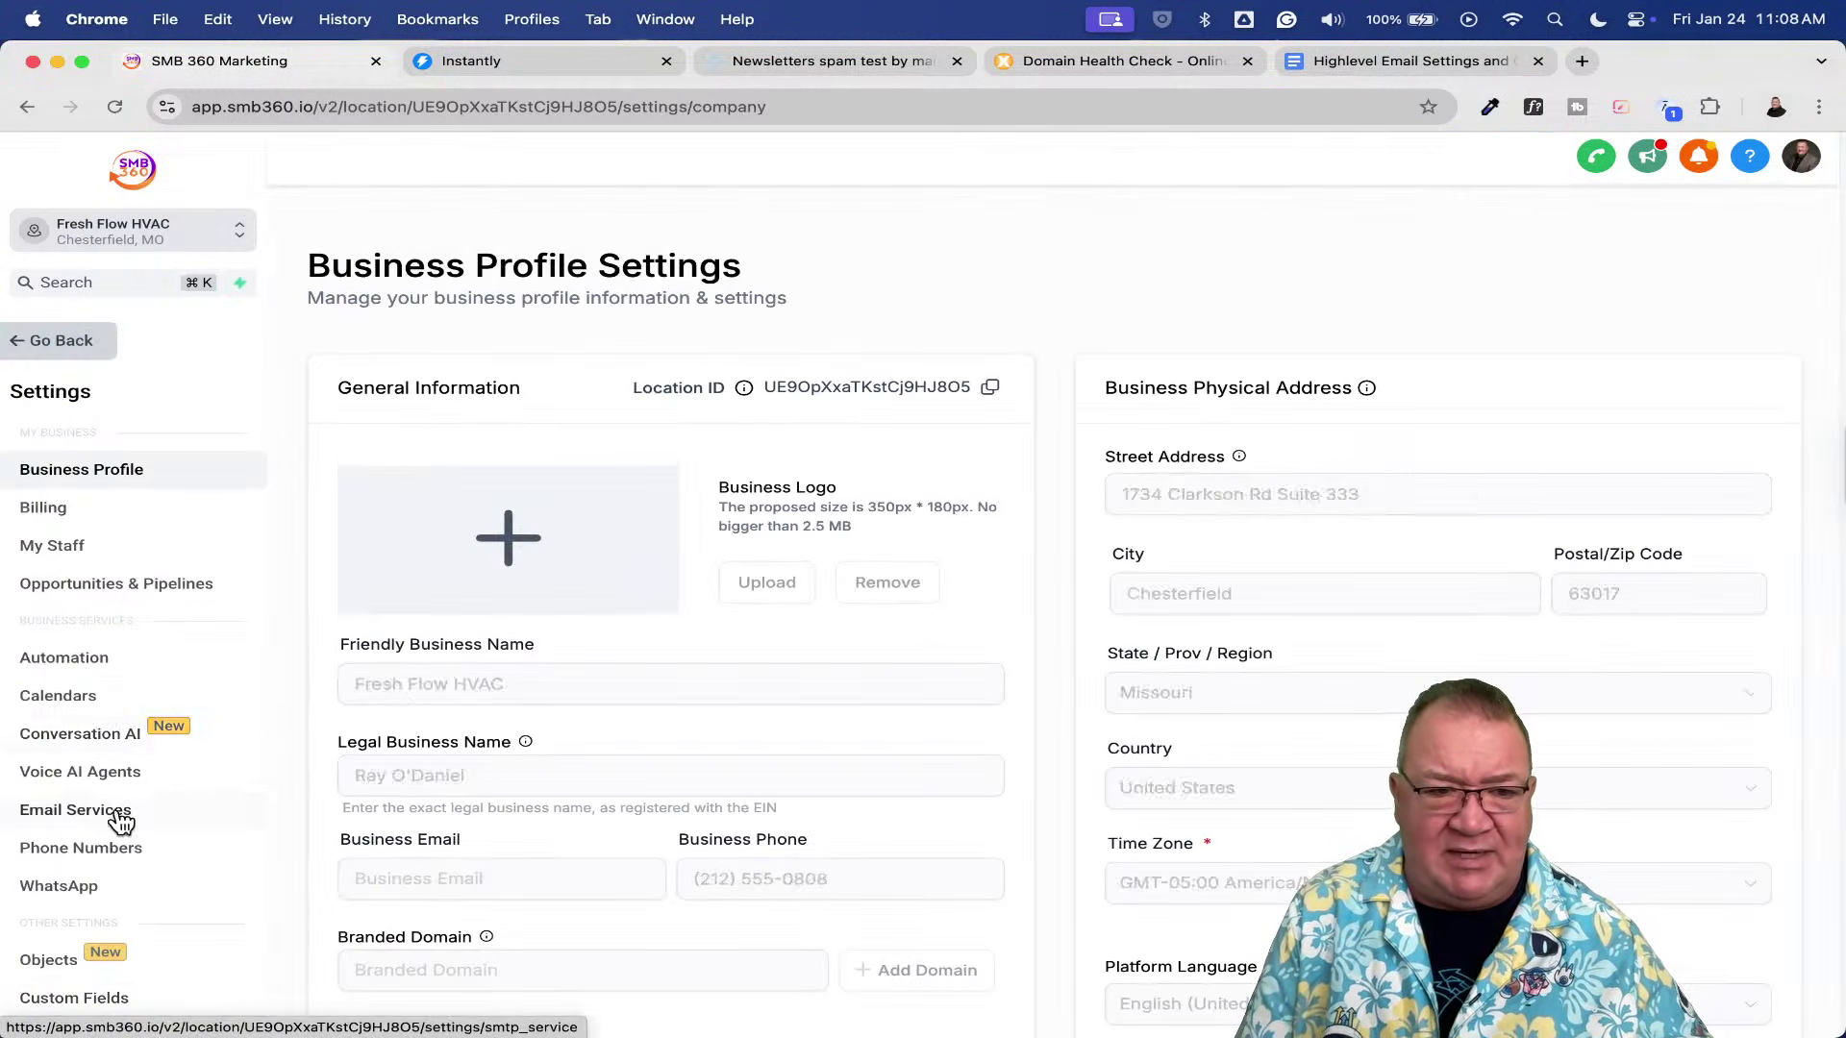
{"action": "left_click", "coordinate": [115, 815]}
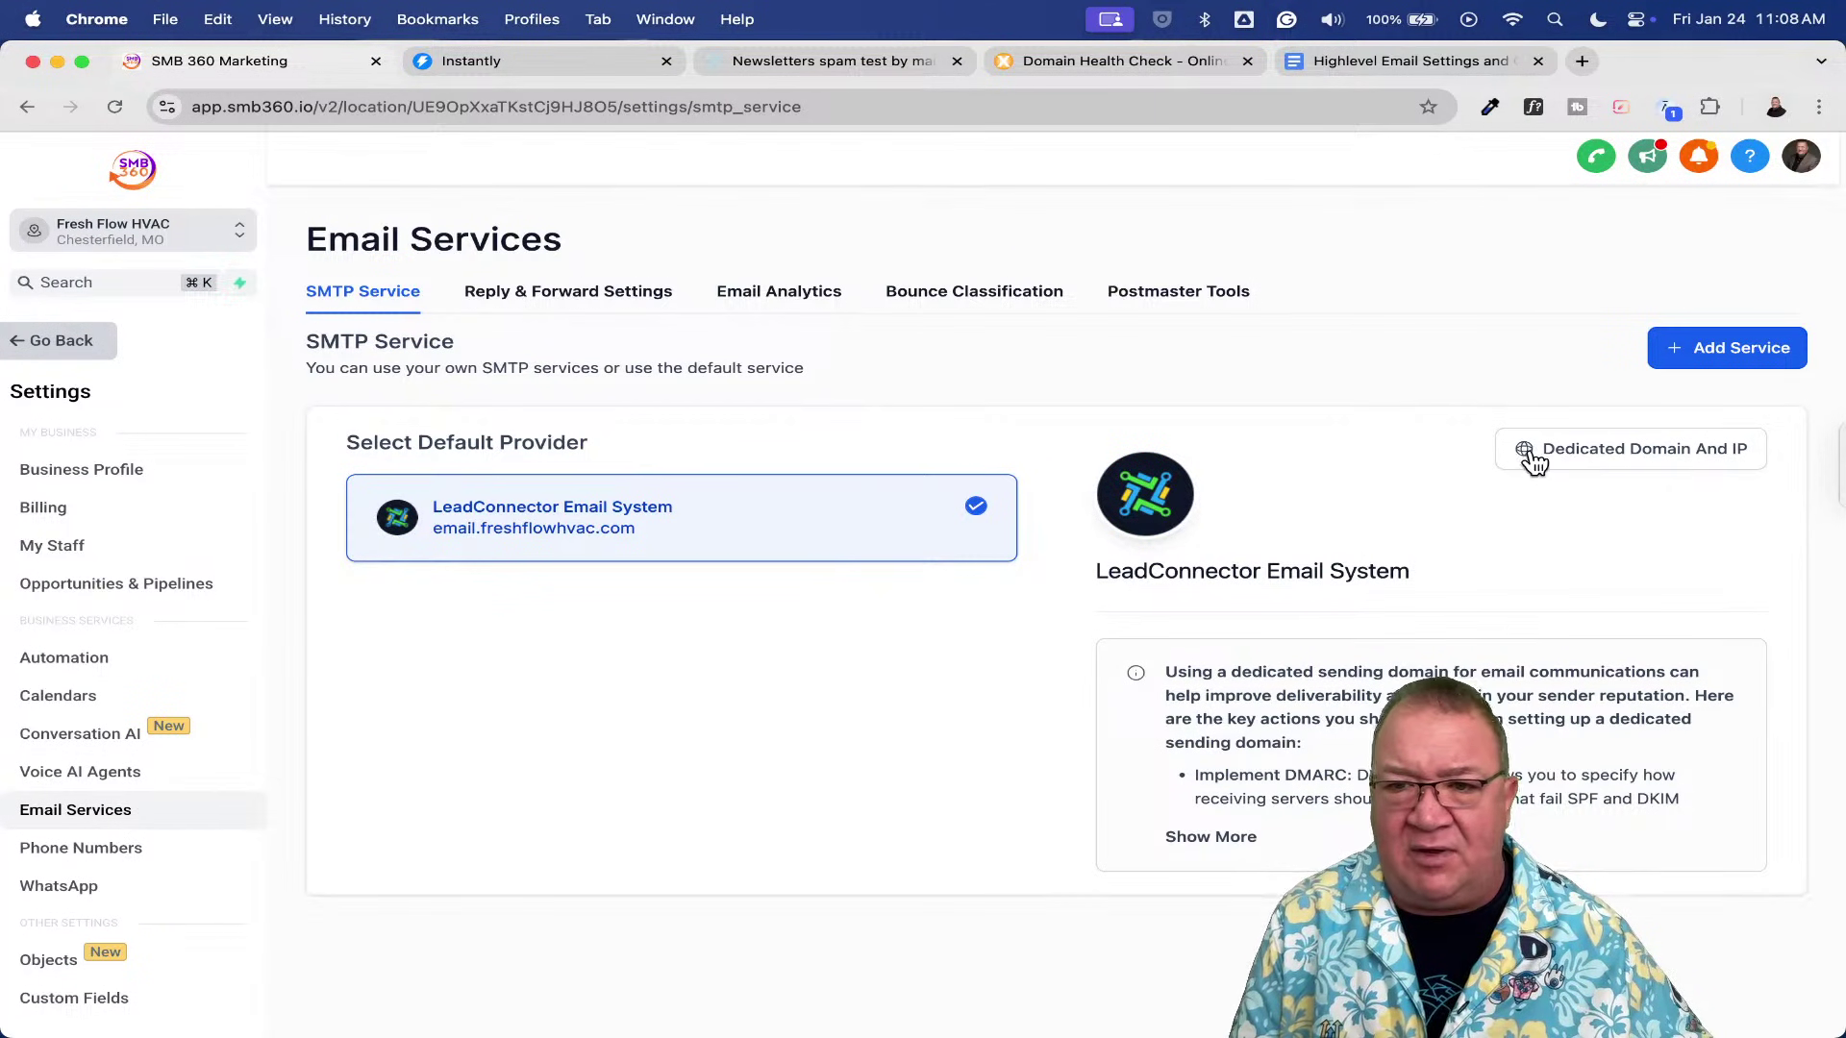
{"action": "left_click", "coordinate": [1534, 463]}
{"action": "left_click", "coordinate": [563, 292]}
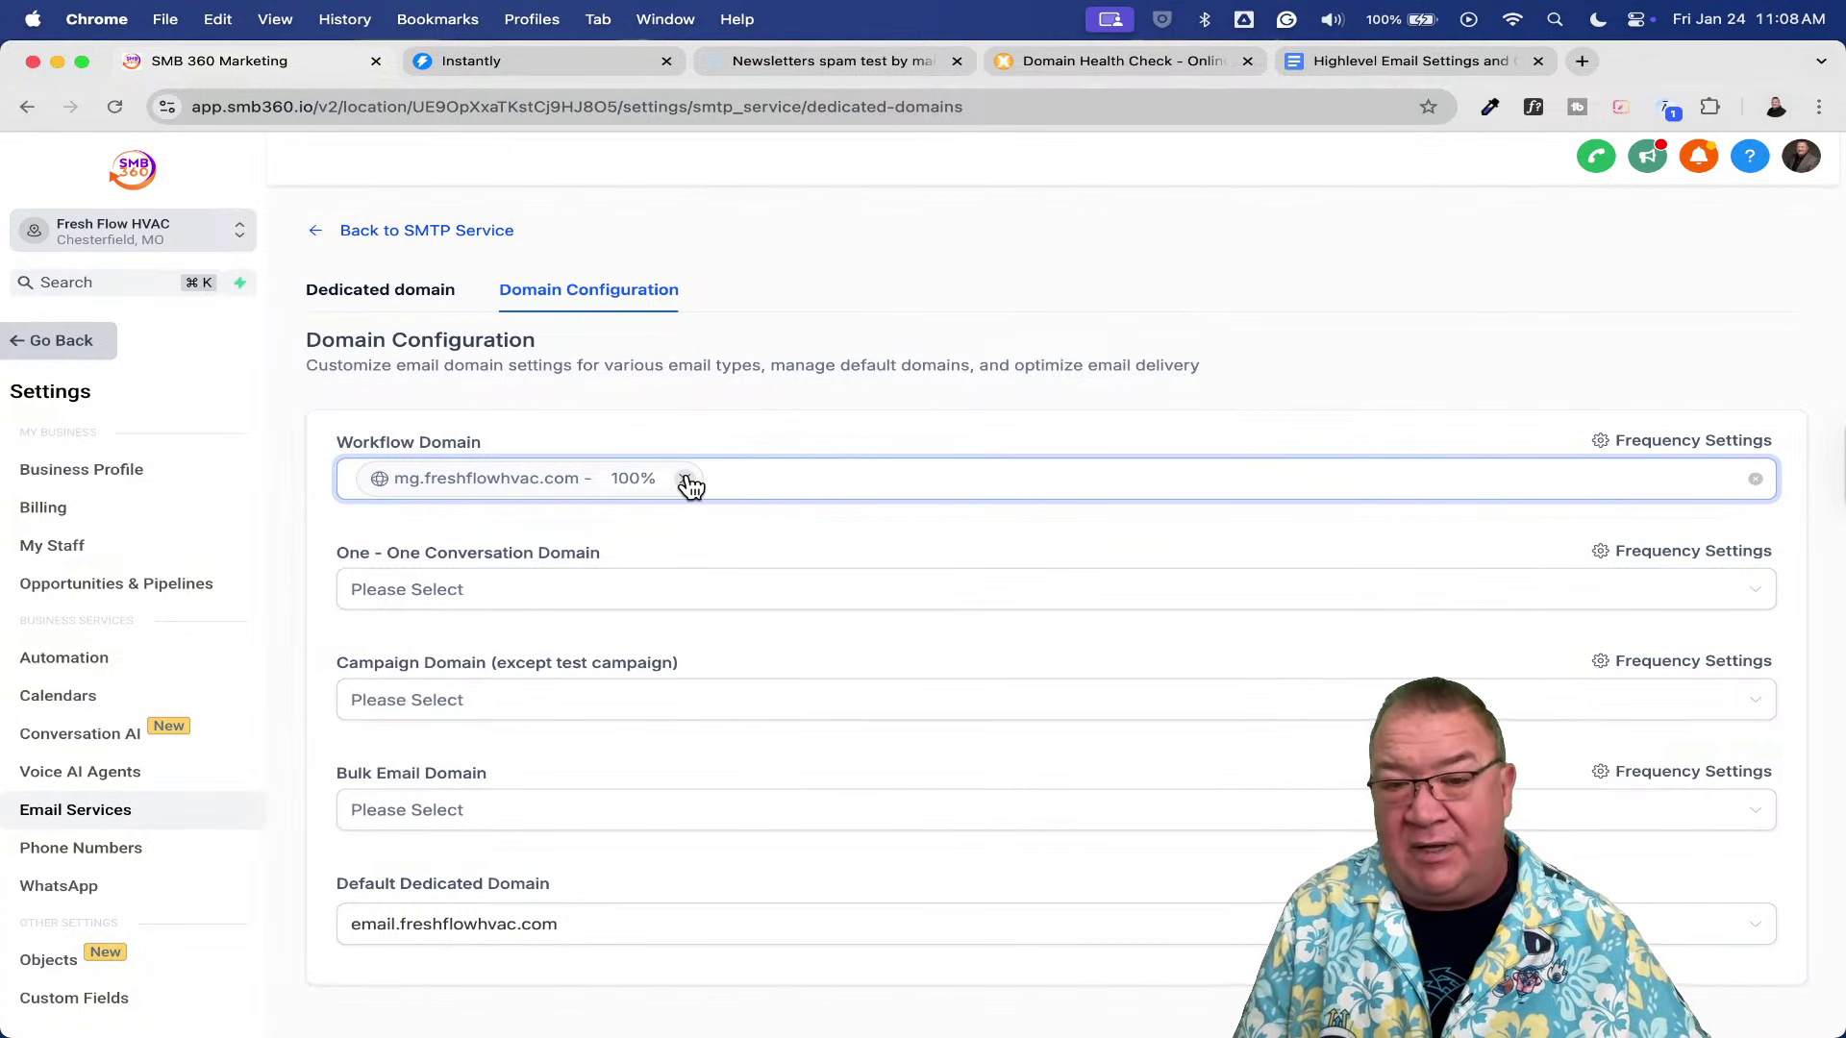
- Remove mg.freshflowhvac.com from the Workflow Domain, then delete it from the dedicated domains, confirming with 'Delete'
{"action": "left_click", "coordinate": [687, 480]}
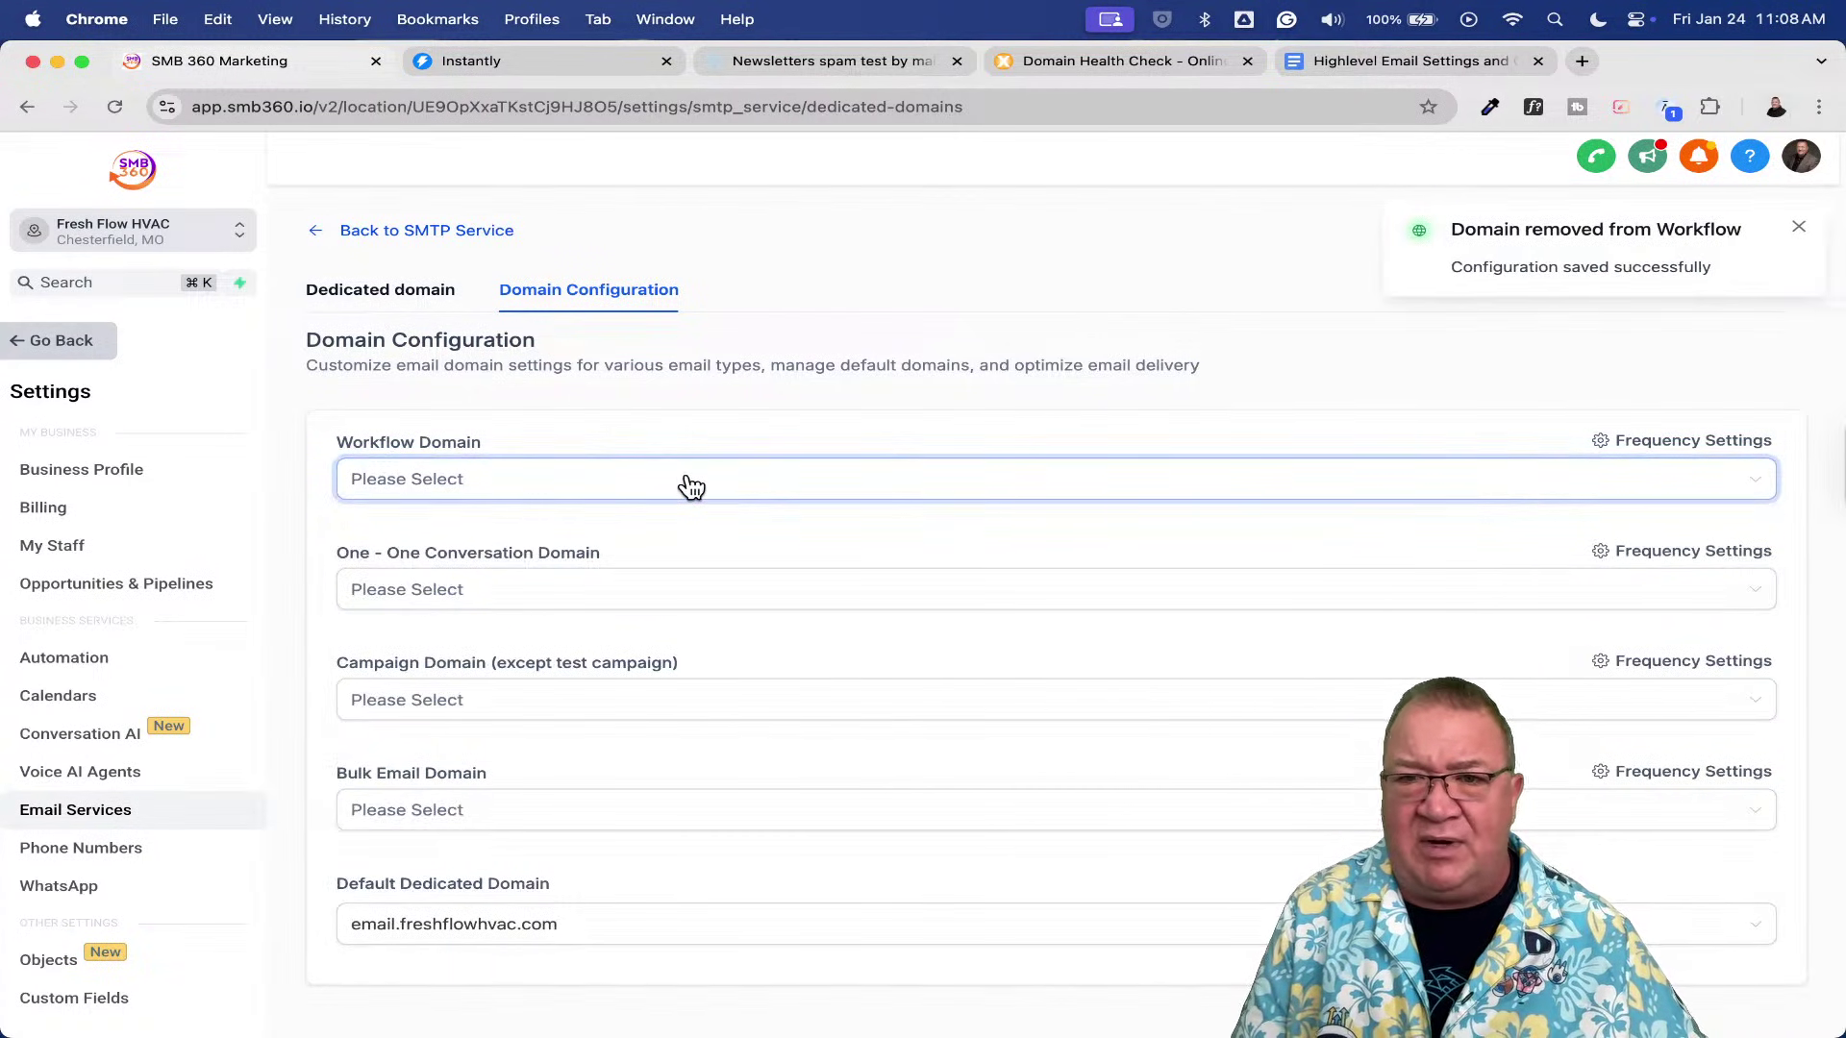
{"action": "left_click", "coordinate": [1799, 227]}
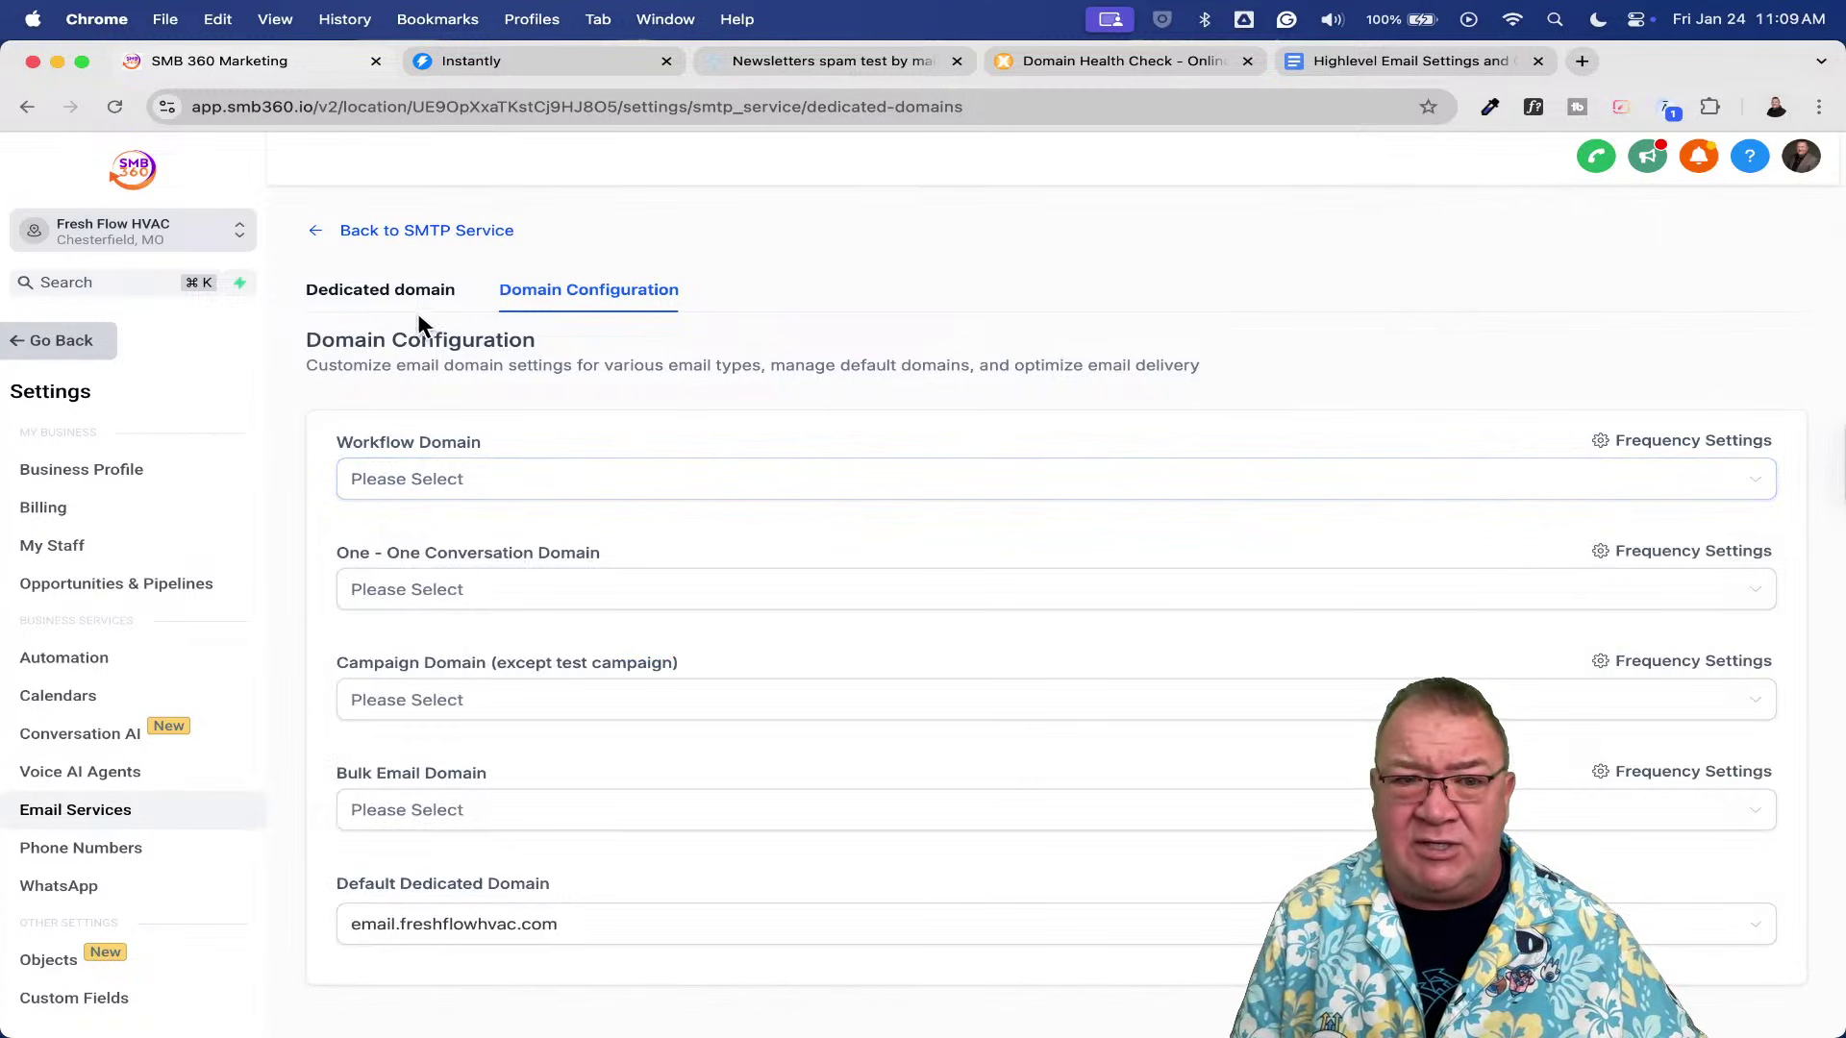
{"action": "left_click", "coordinate": [387, 294]}
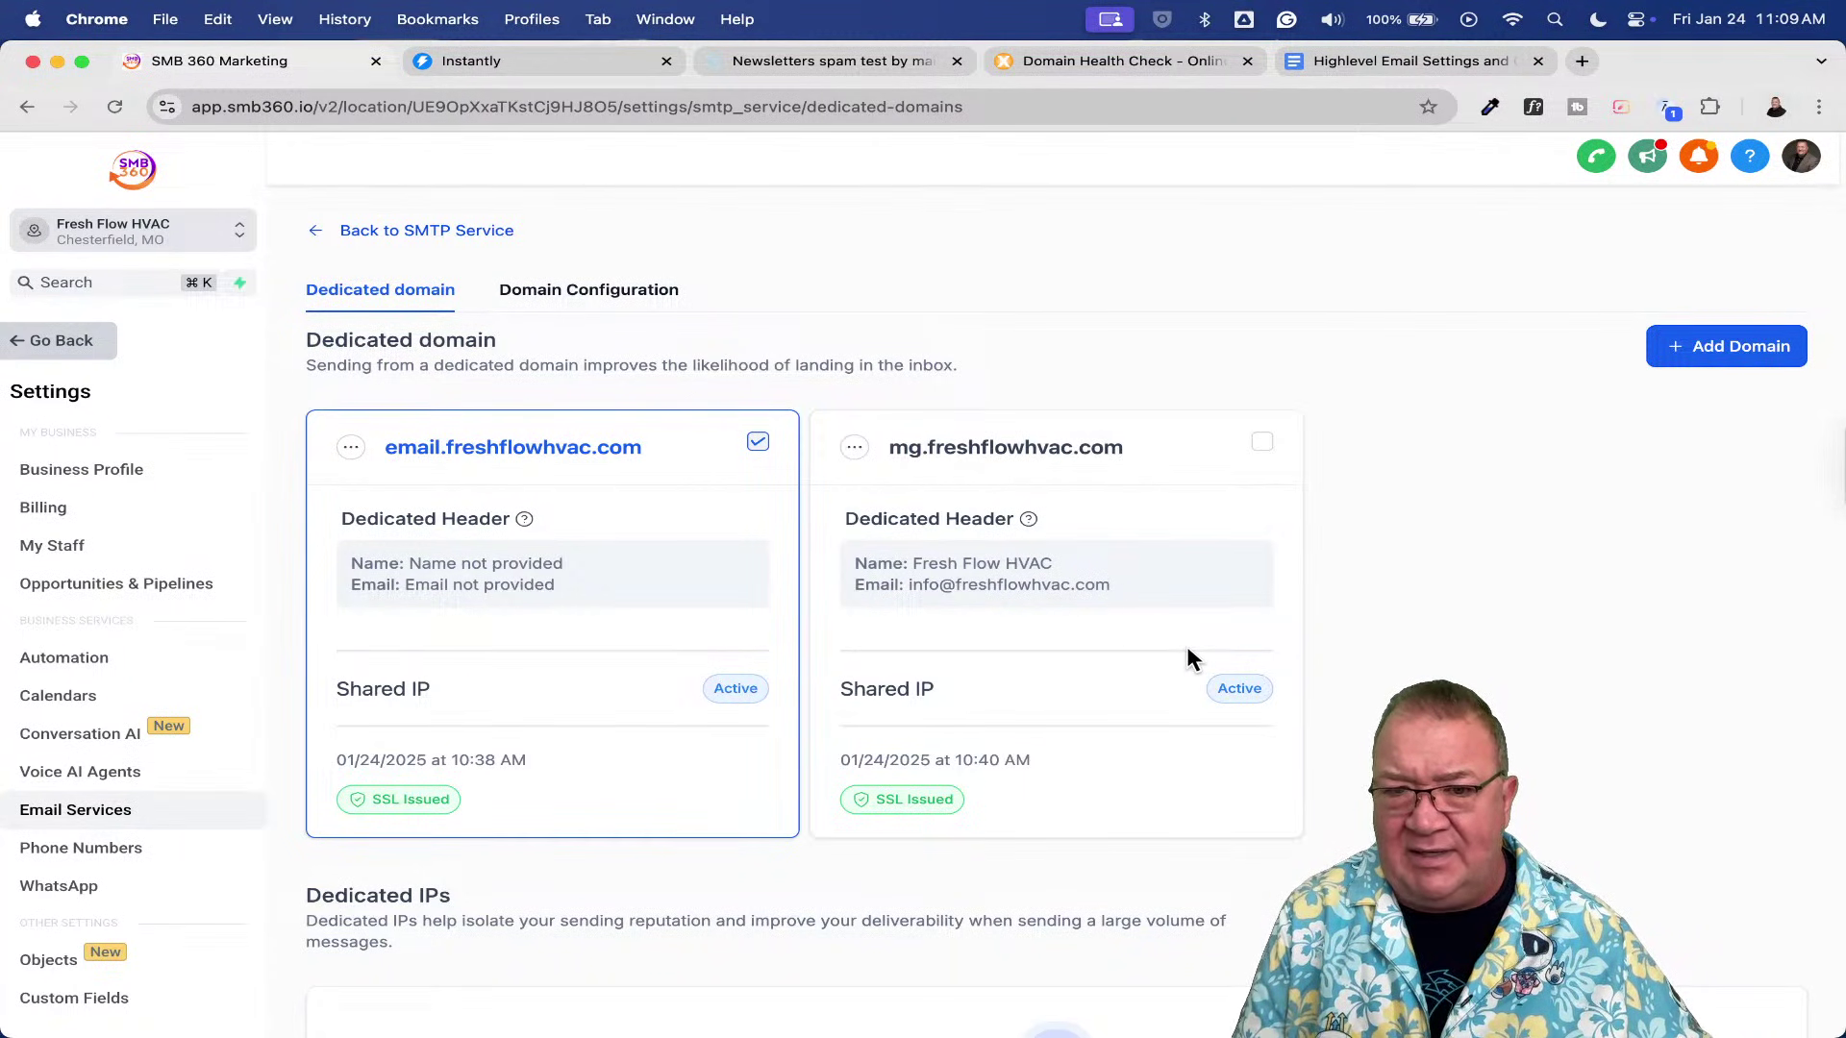
{"action": "left_click", "coordinate": [854, 447]}
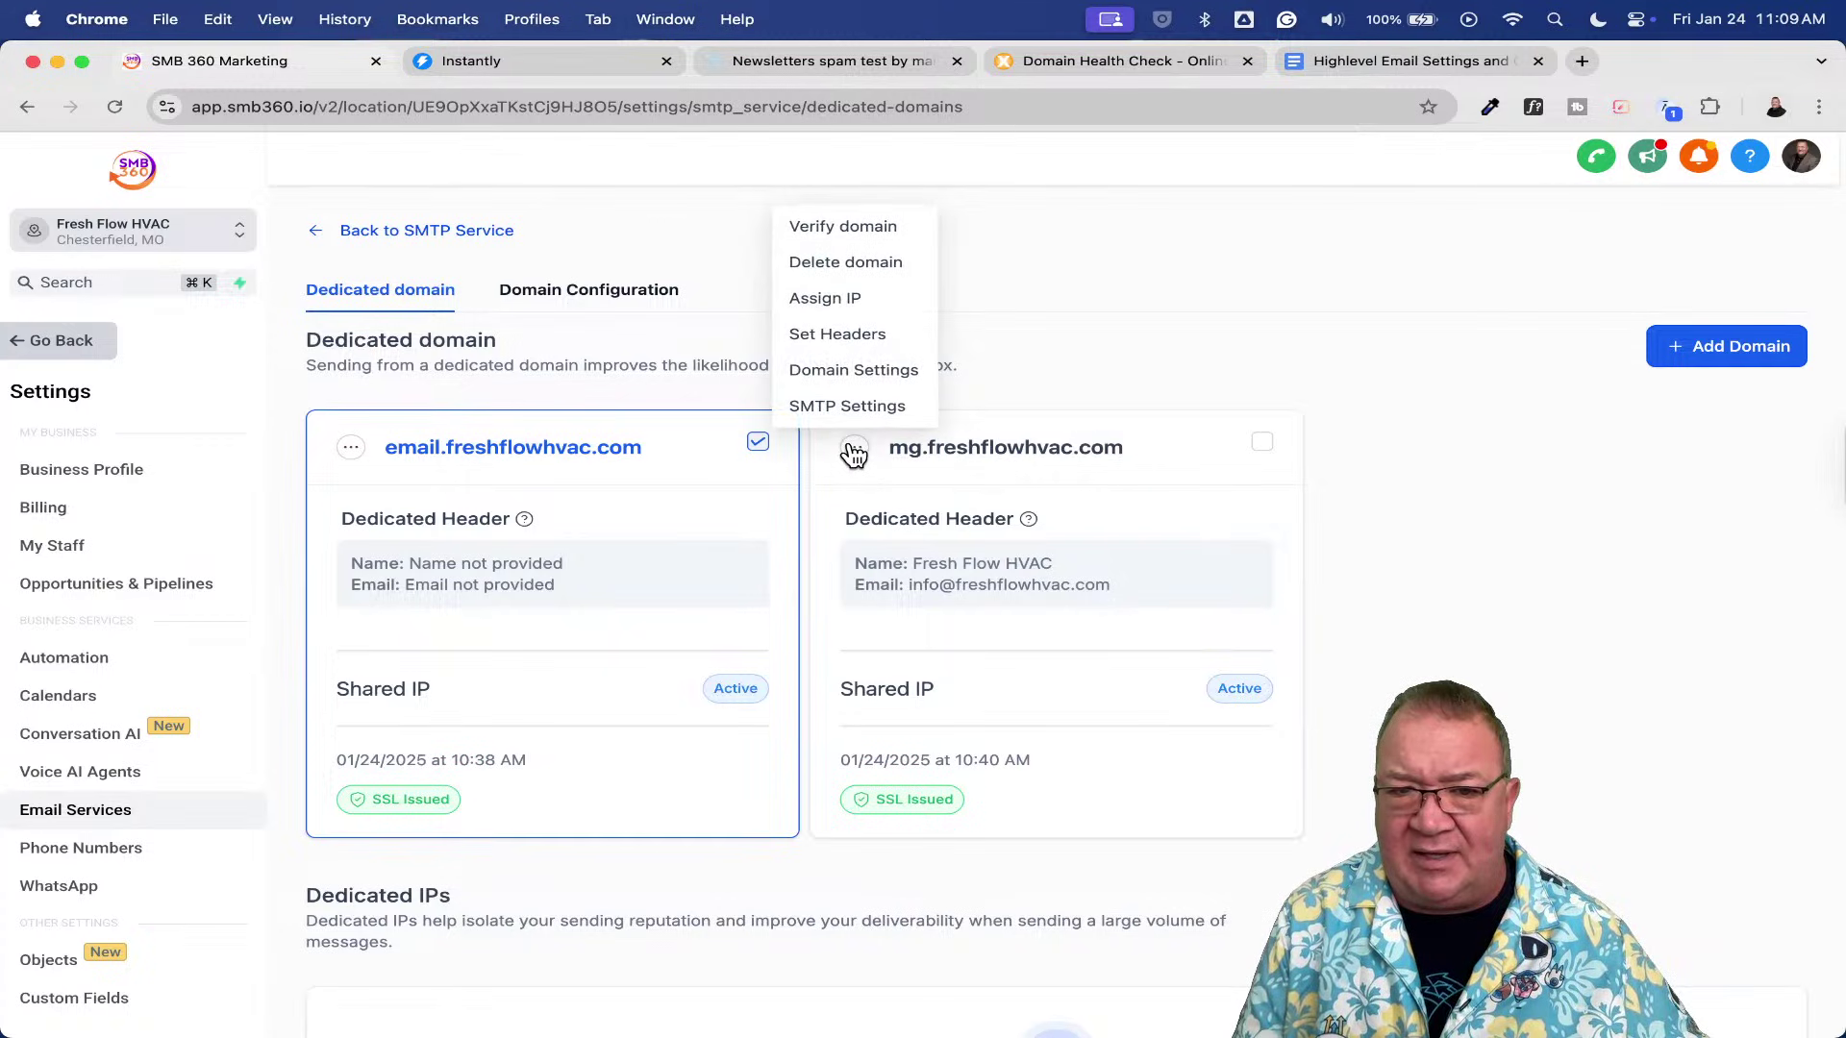
{"action": "left_click", "coordinate": [846, 261]}
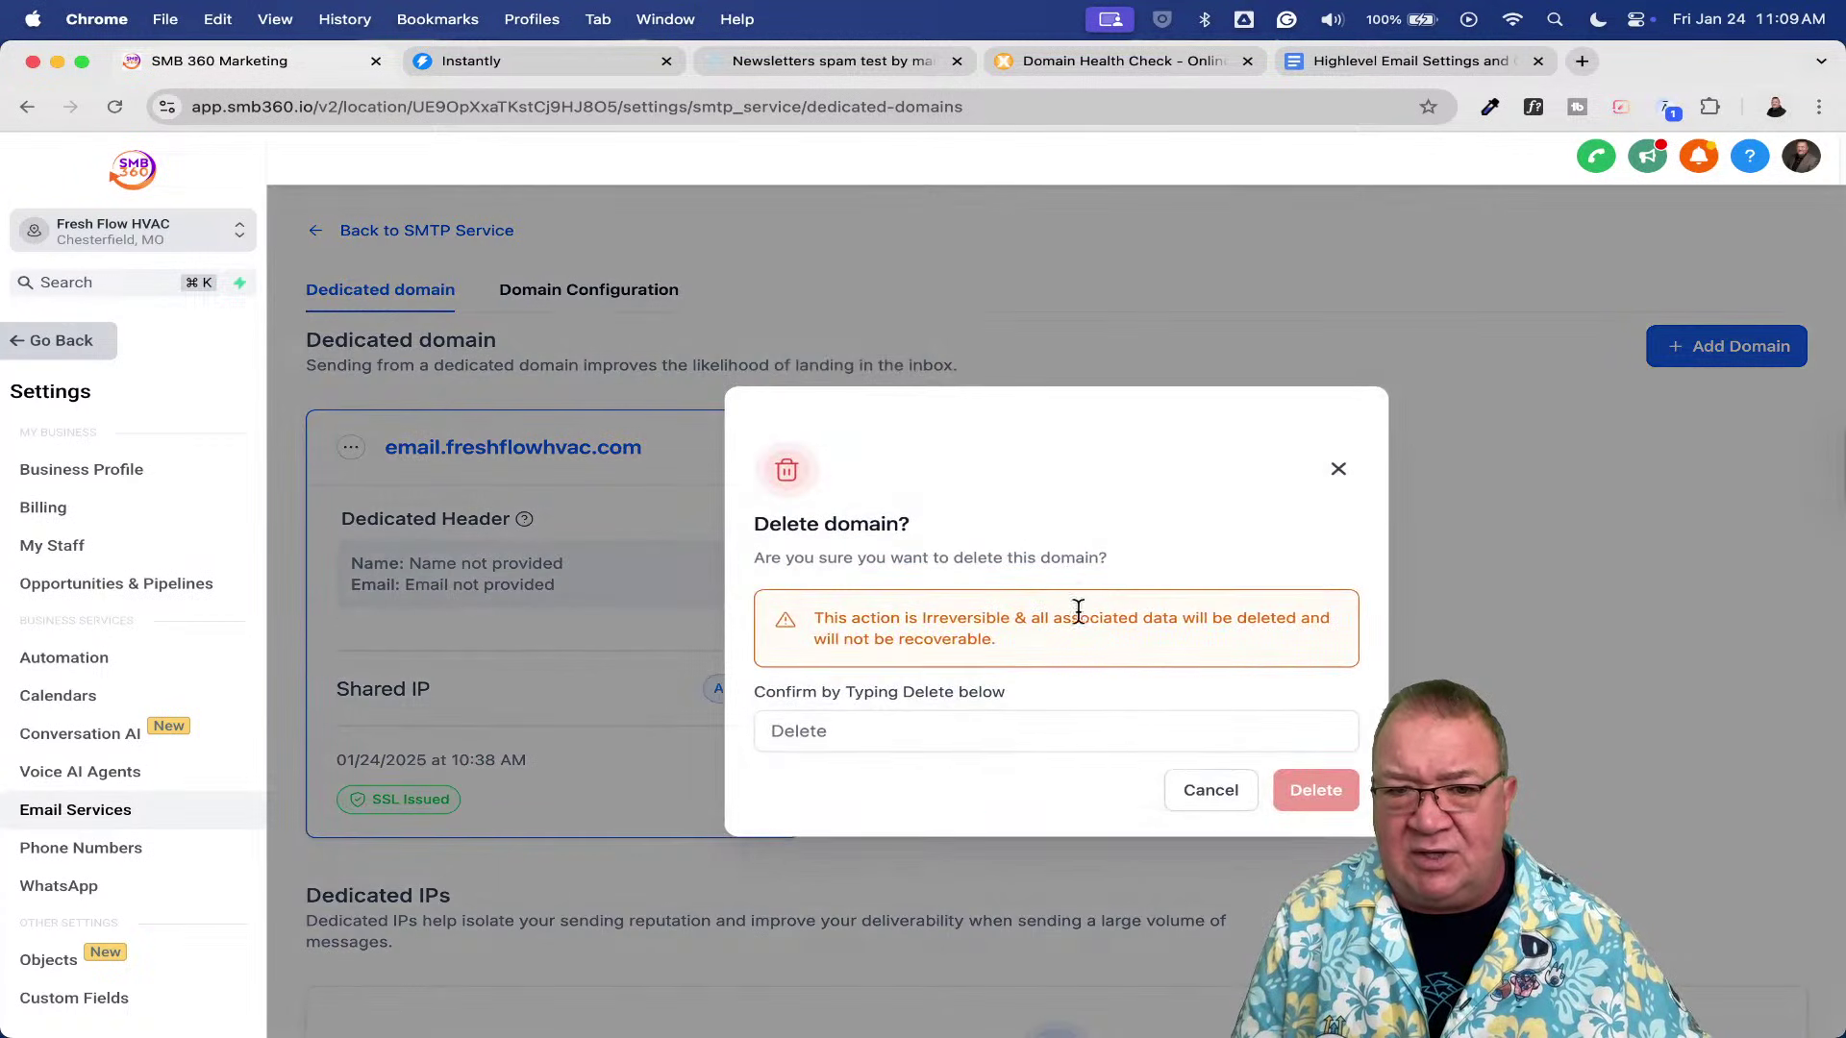
{"action": "type", "text": "Delete"}
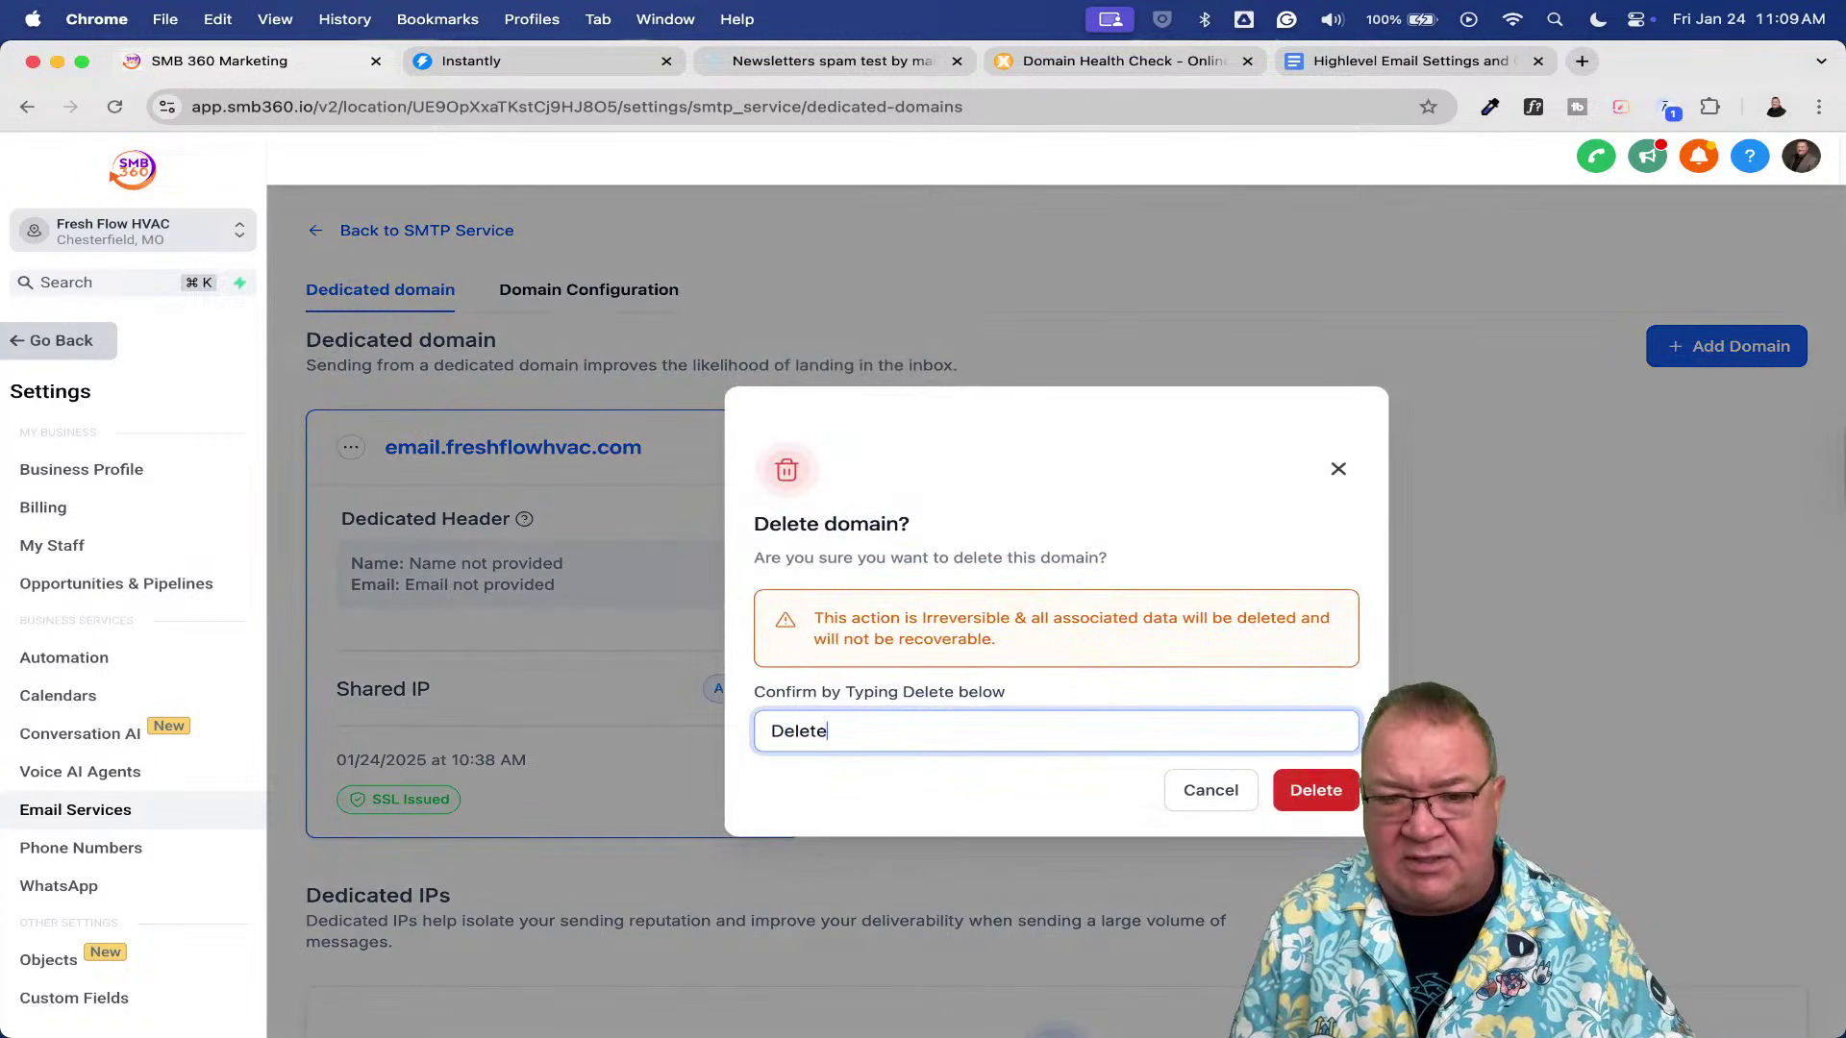
{"action": "left_click", "coordinate": [1313, 789]}
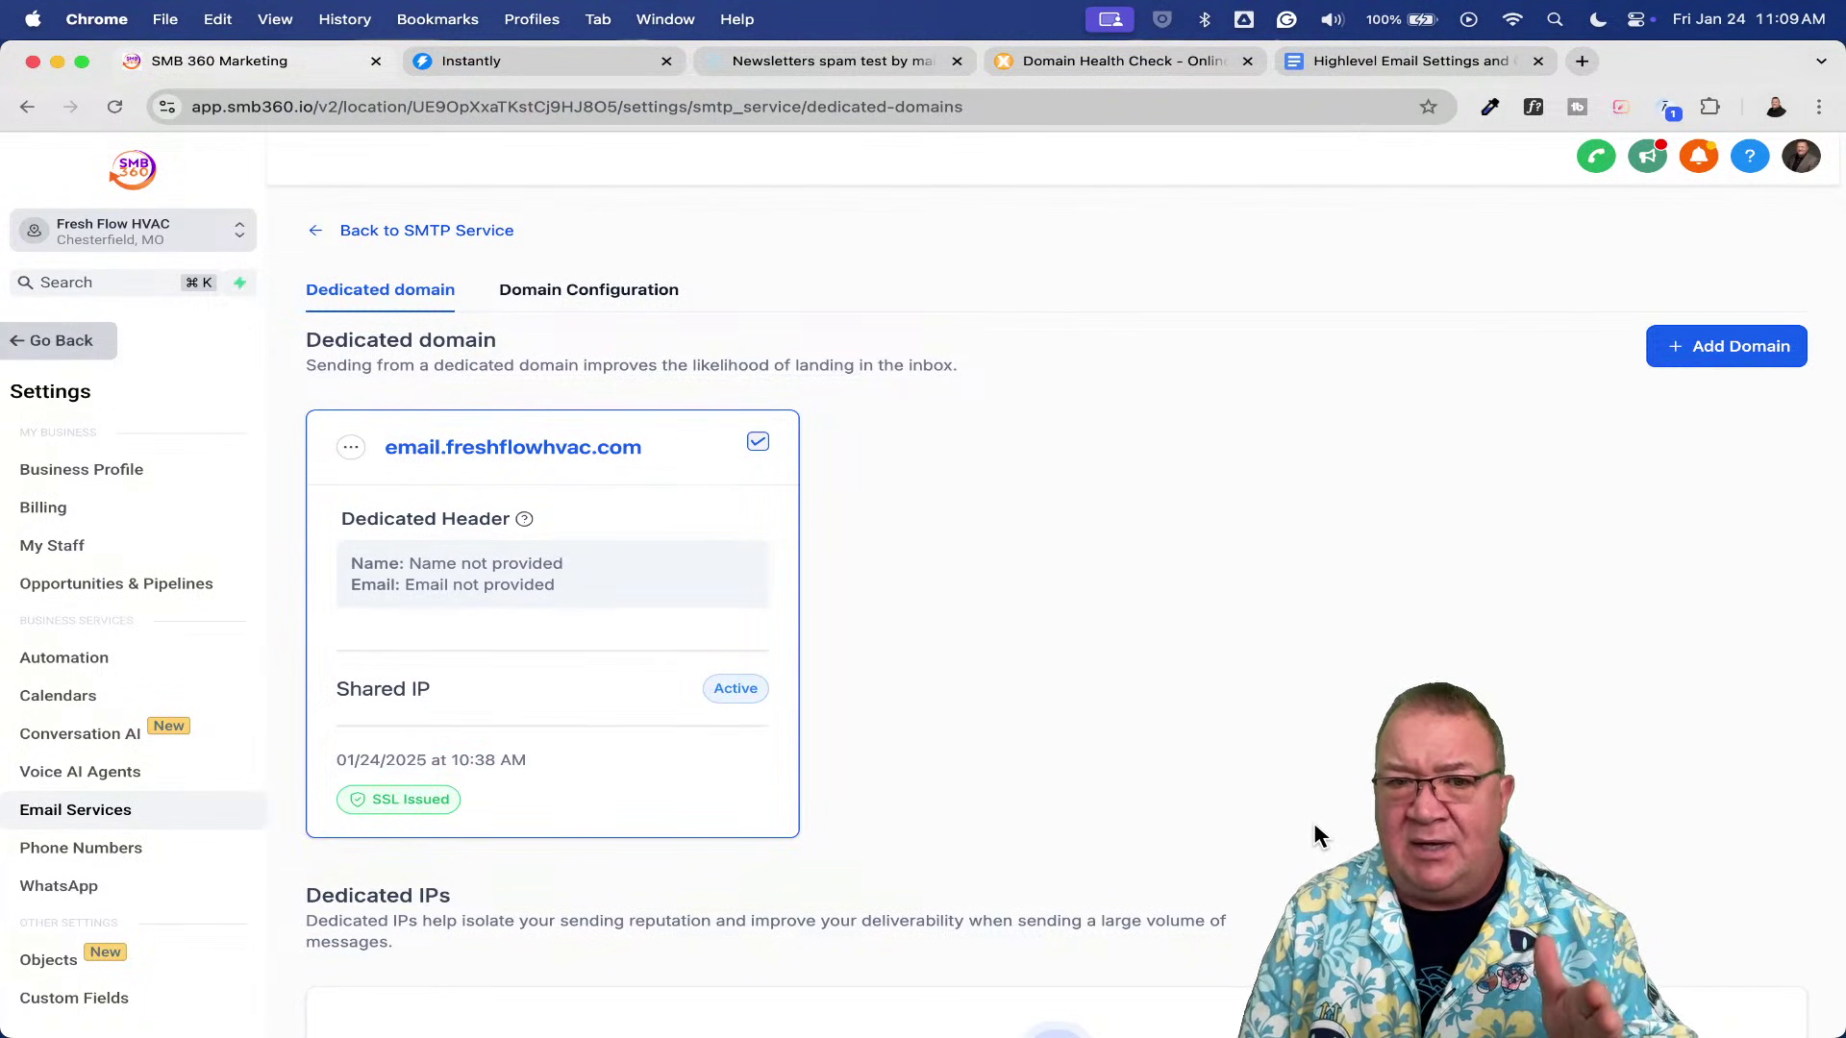
- Try adding mg.freshflowhvac.com as a dedicated domain and dismiss the 'already pointing to Email server' warning
{"action": "left_click", "coordinate": [1704, 347]}
{"action": "left_click", "coordinate": [536, 429]}
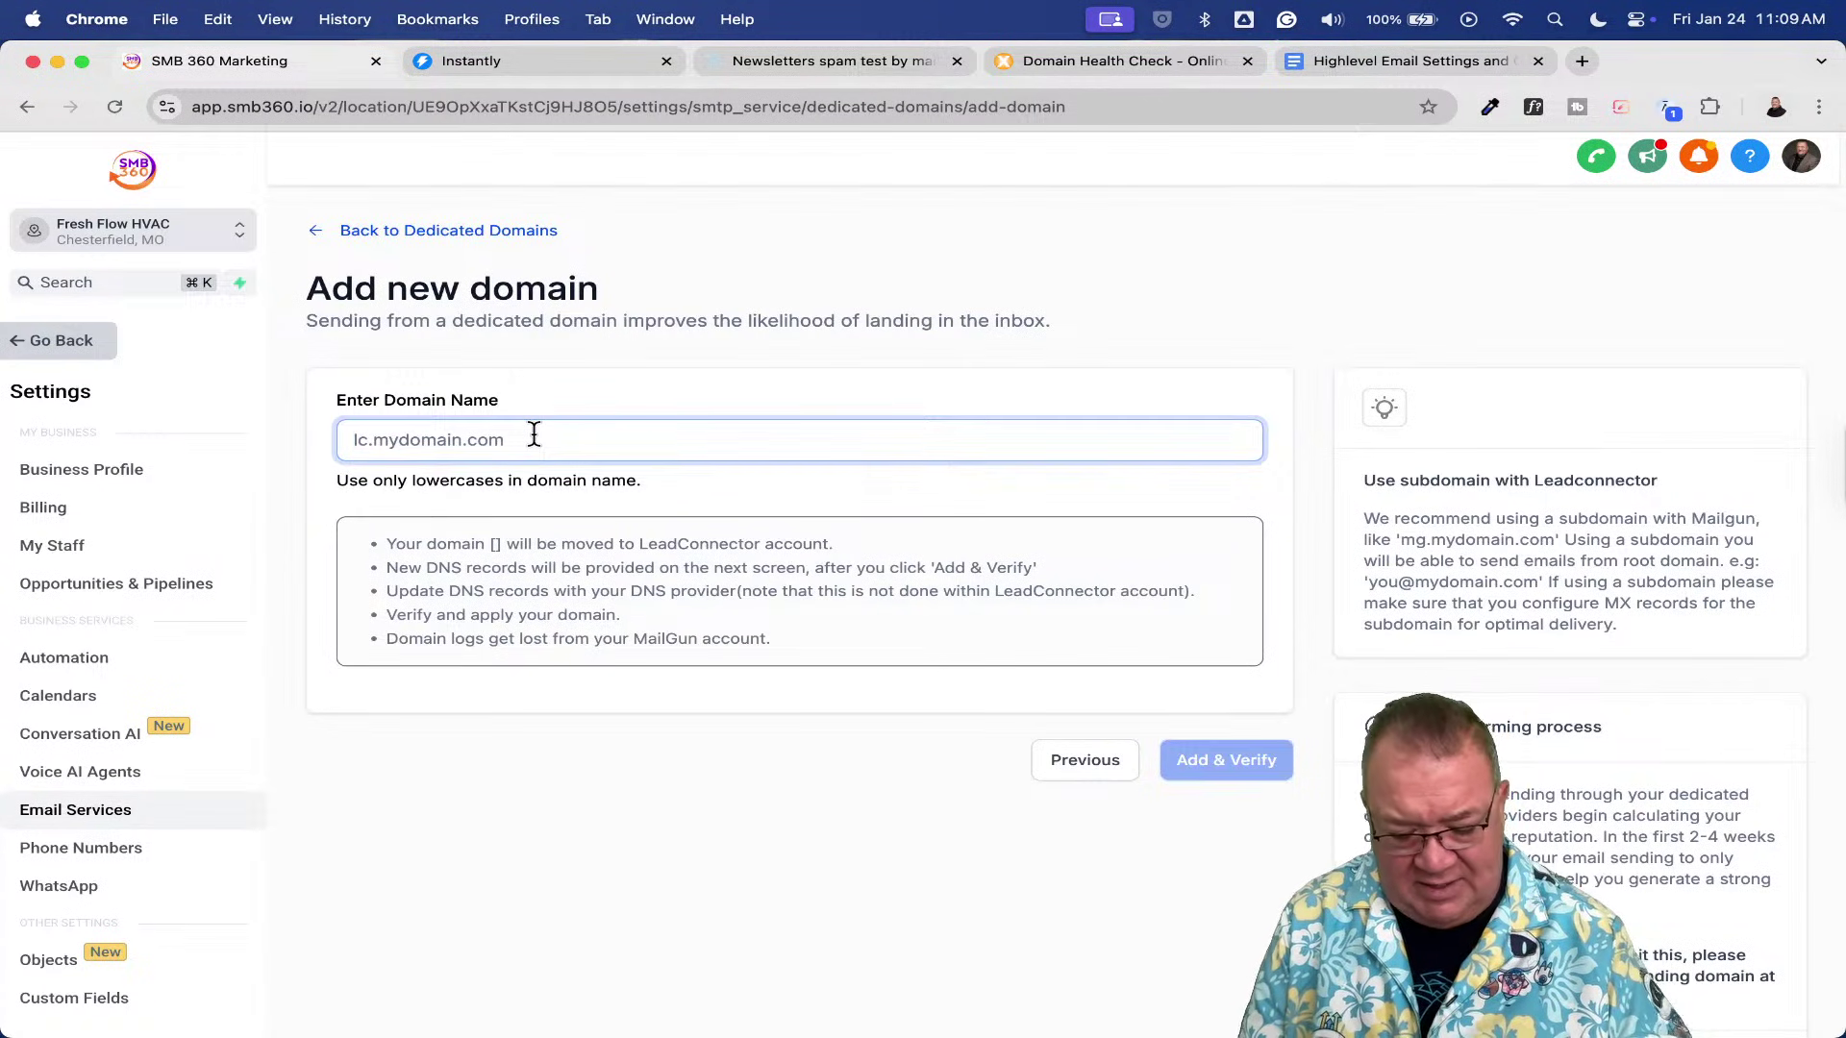
{"action": "type", "text": "mg.freshfl"}
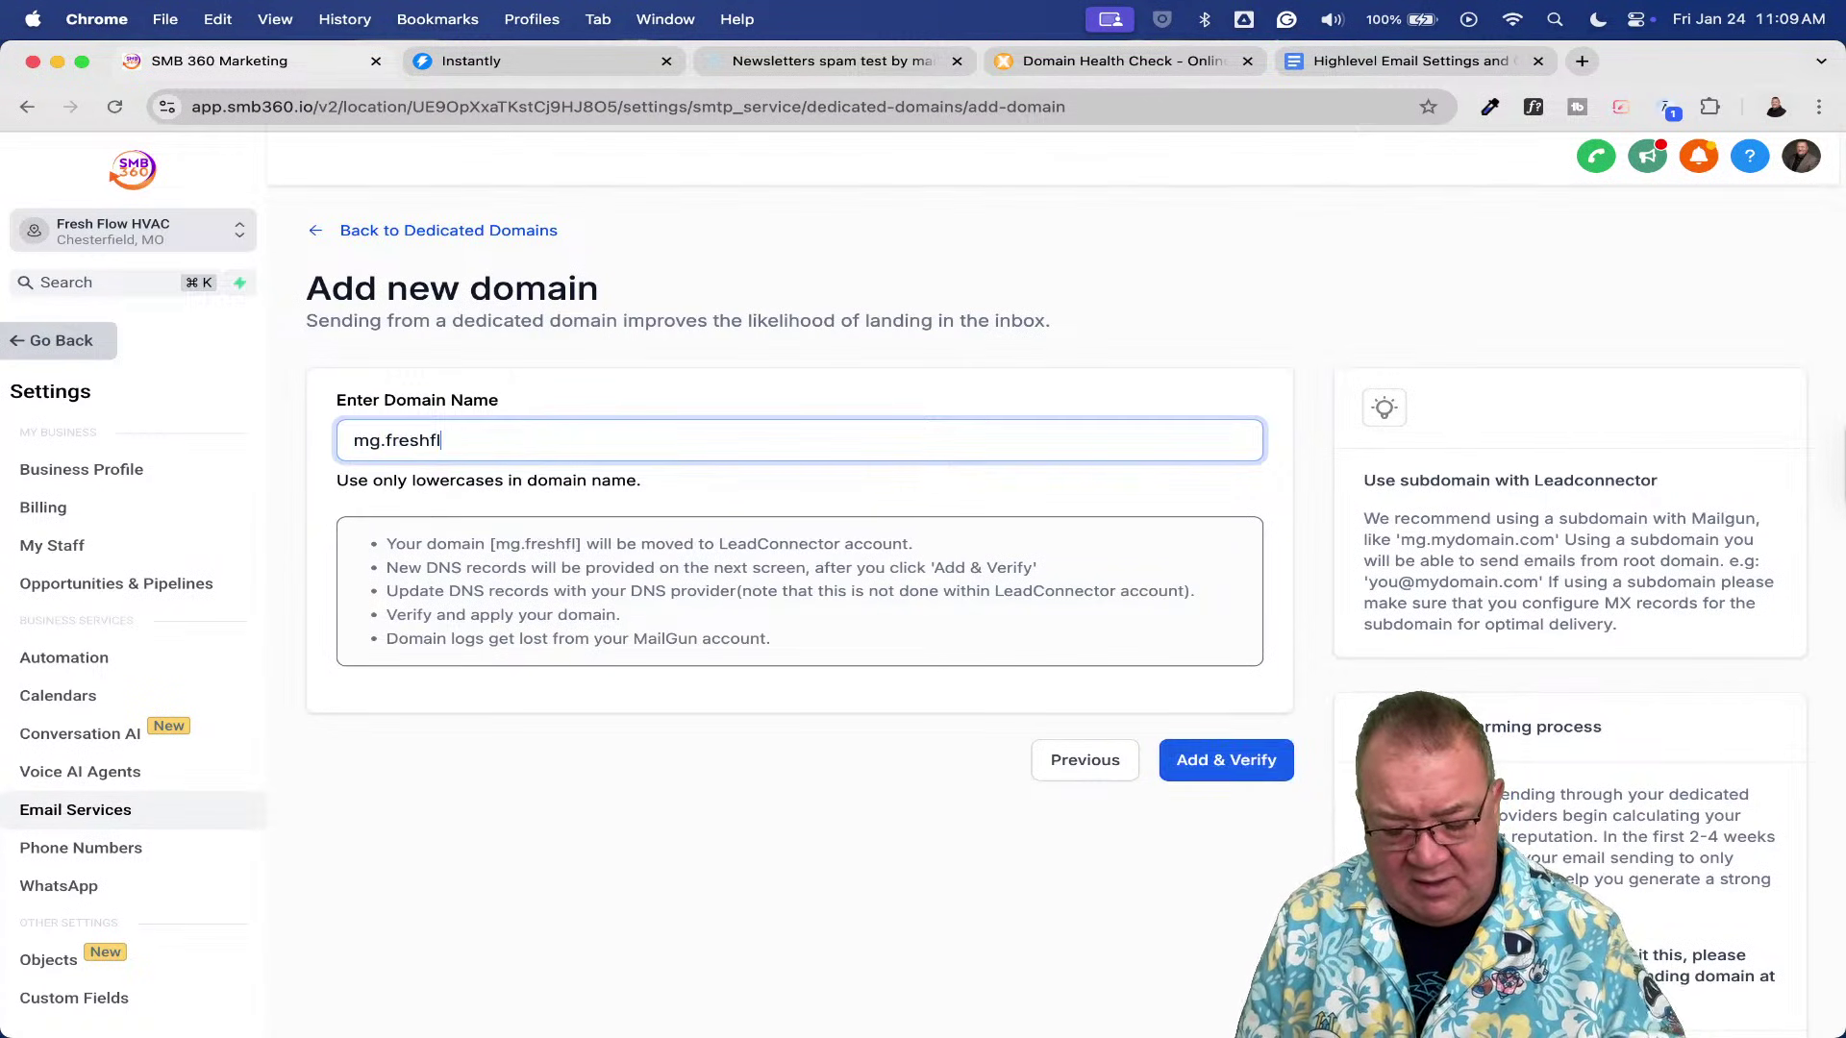
{"action": "type", "text": "owhvac."}
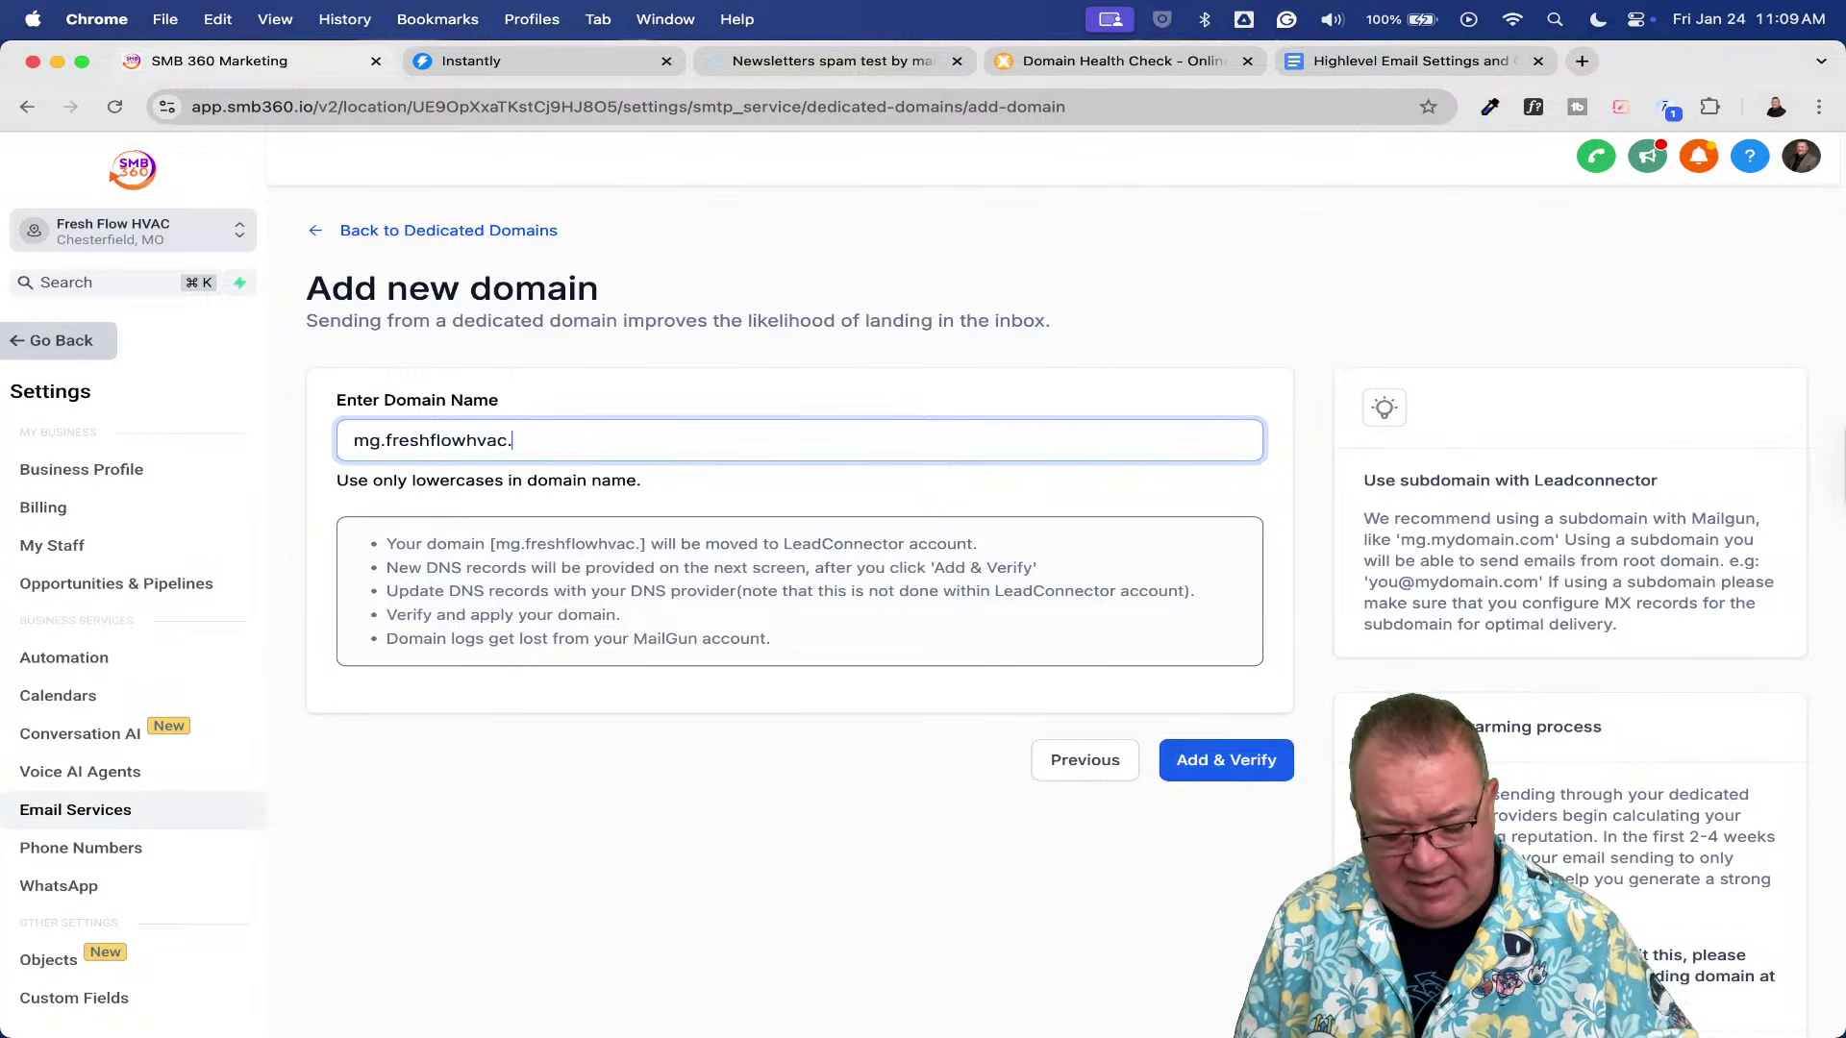
{"action": "type", "text": "com"}
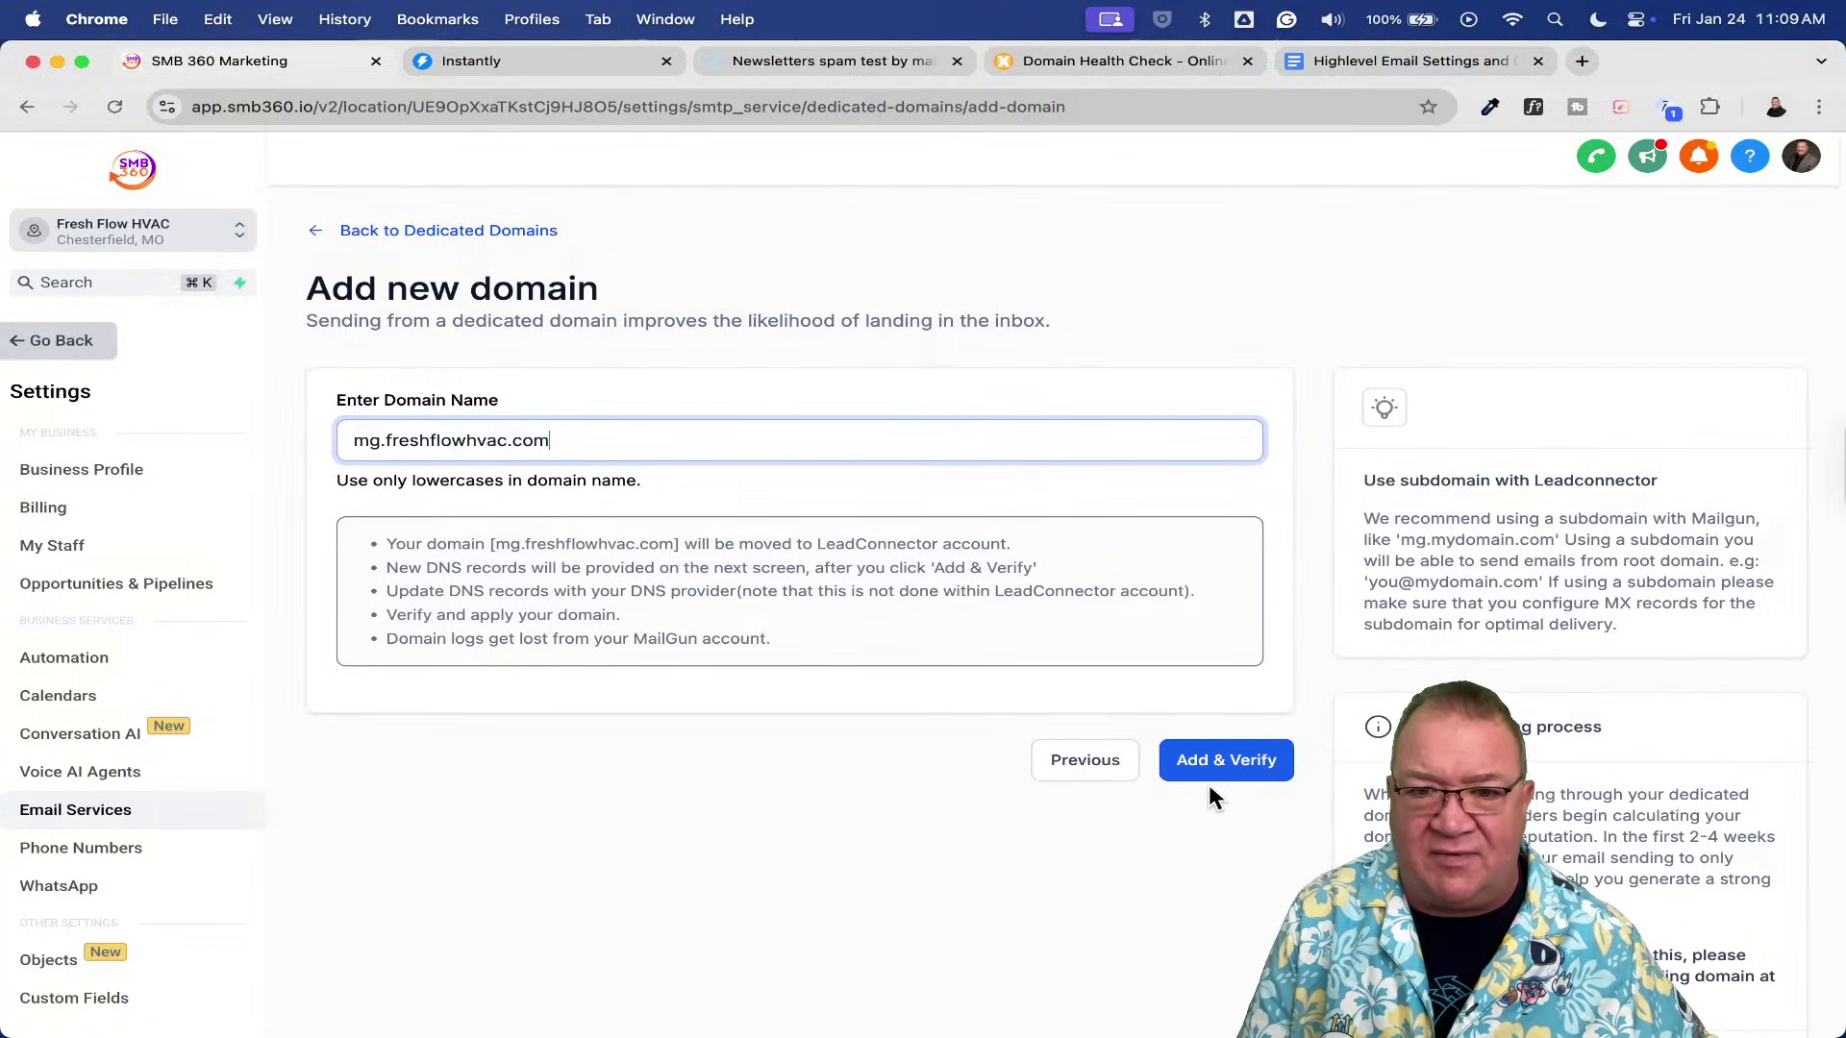
{"action": "left_click", "coordinate": [1207, 769]}
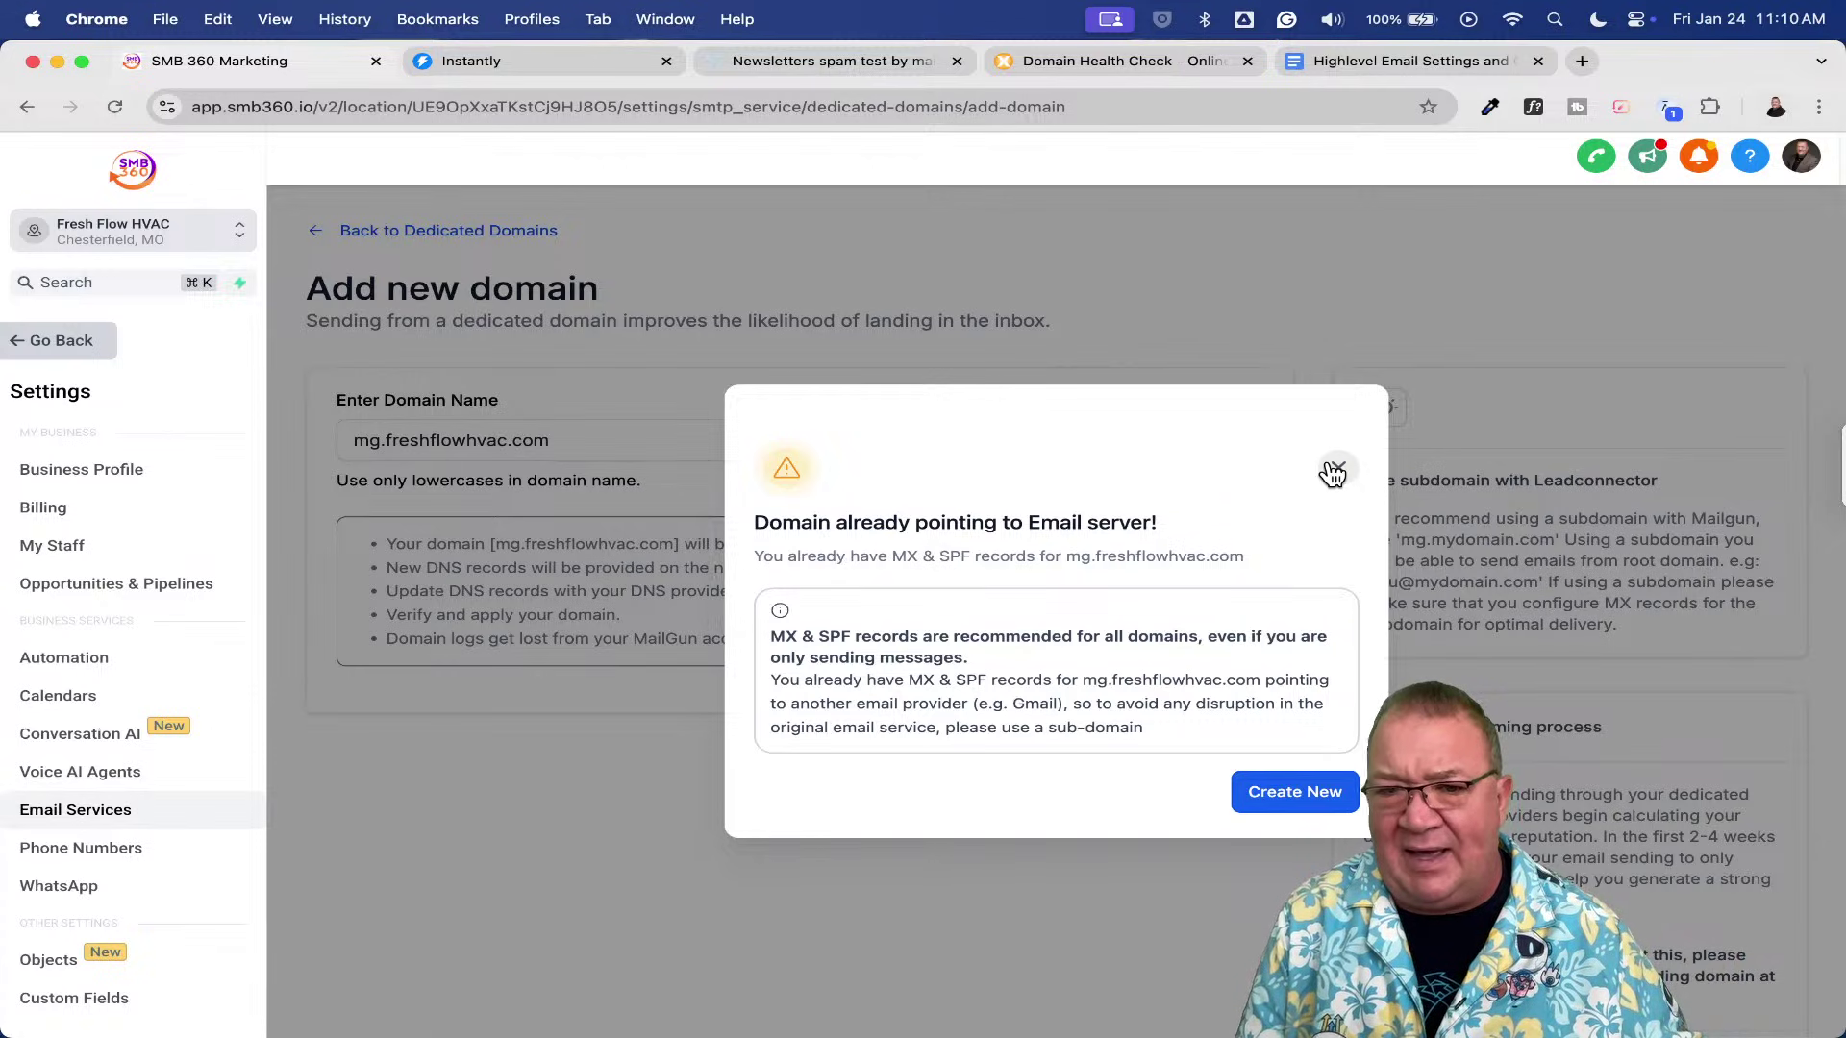
{"action": "left_click", "coordinate": [1334, 473]}
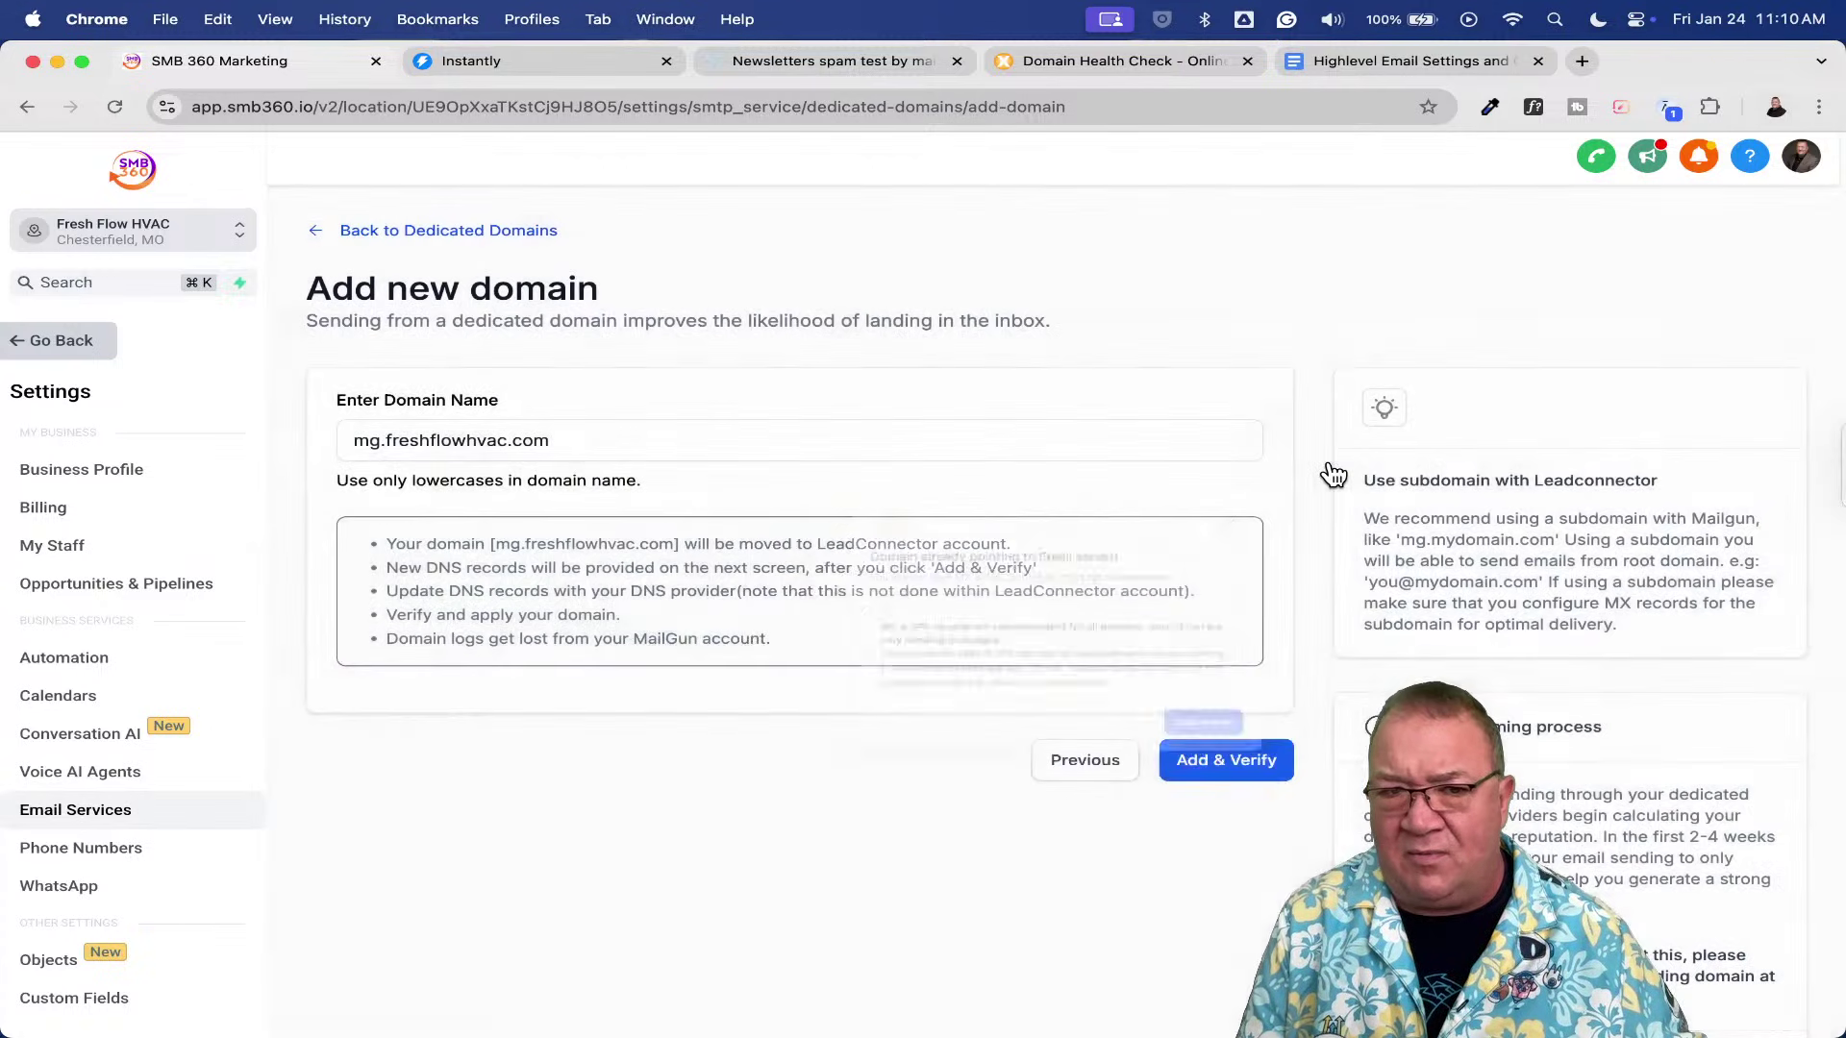
- Return to the Dedicated Domains list, which now shows only email.freshflowhvac.com
{"action": "left_click", "coordinate": [322, 234]}
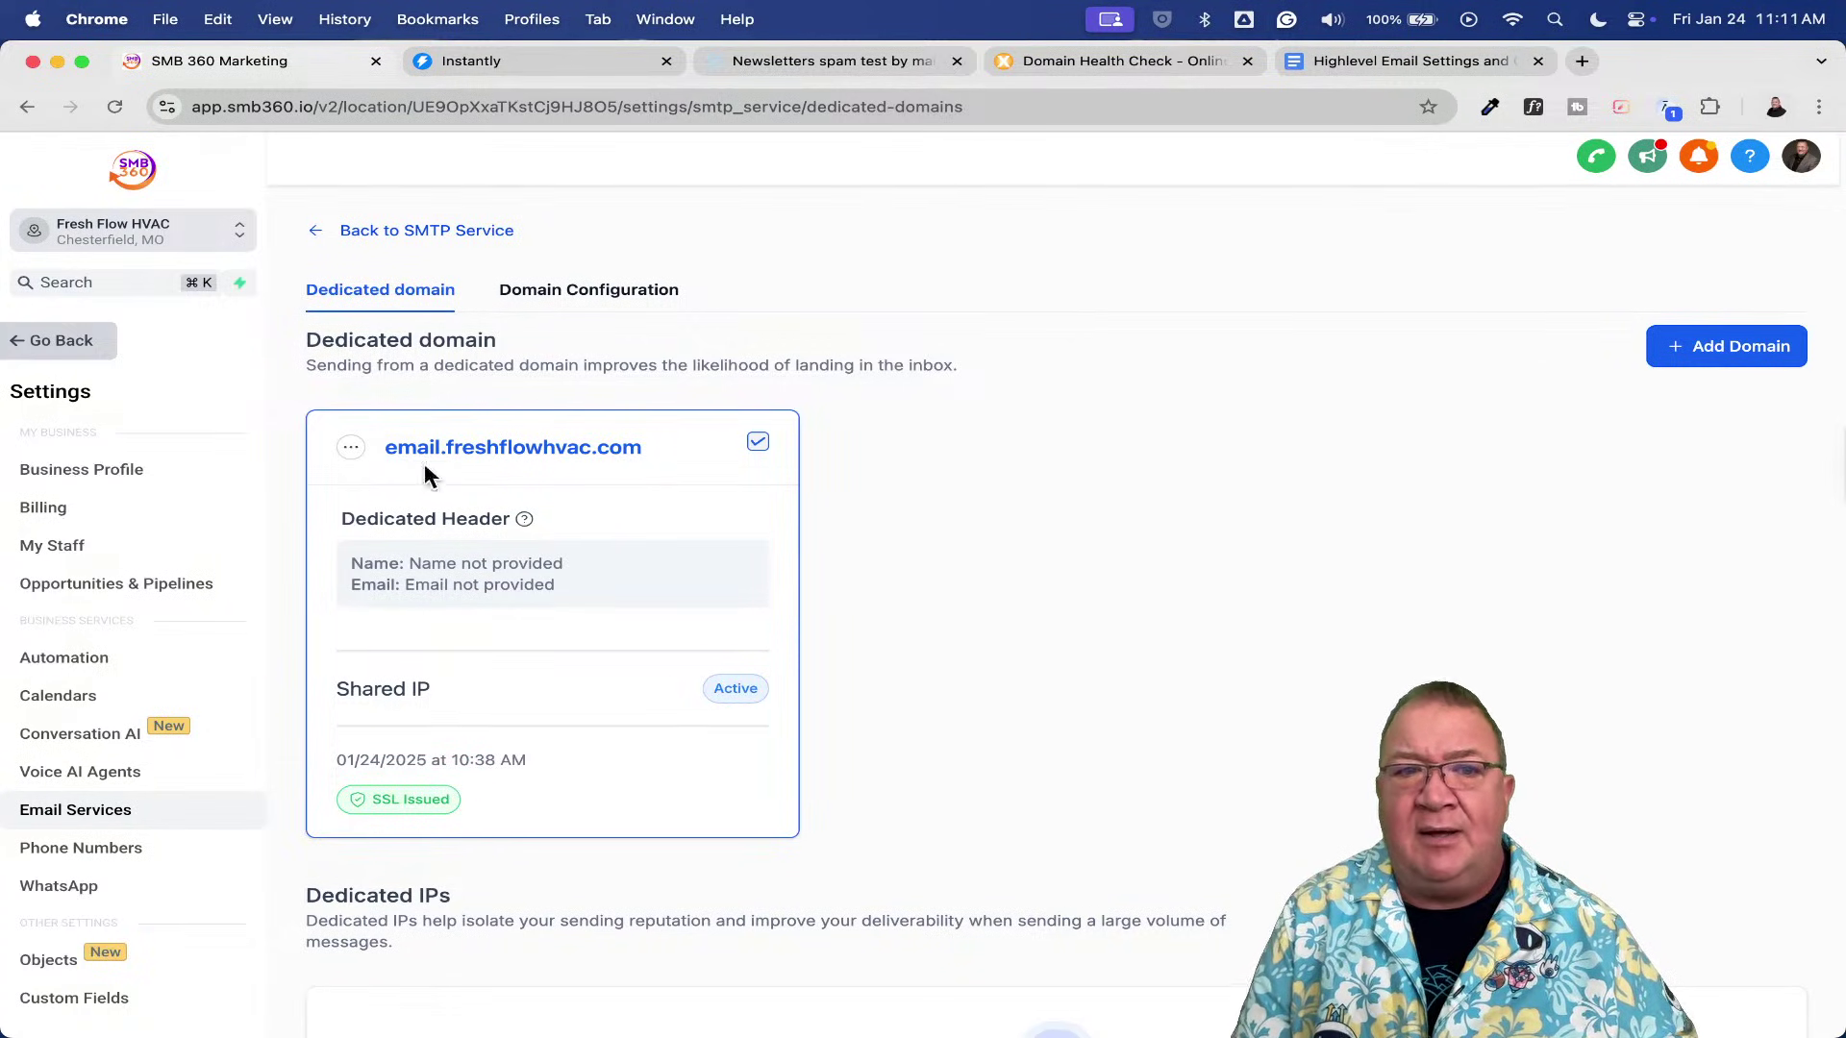
- Open the actions menu on the email.freshflowhvac.com domain card and close it without choosing anything
{"action": "left_click", "coordinate": [351, 447]}
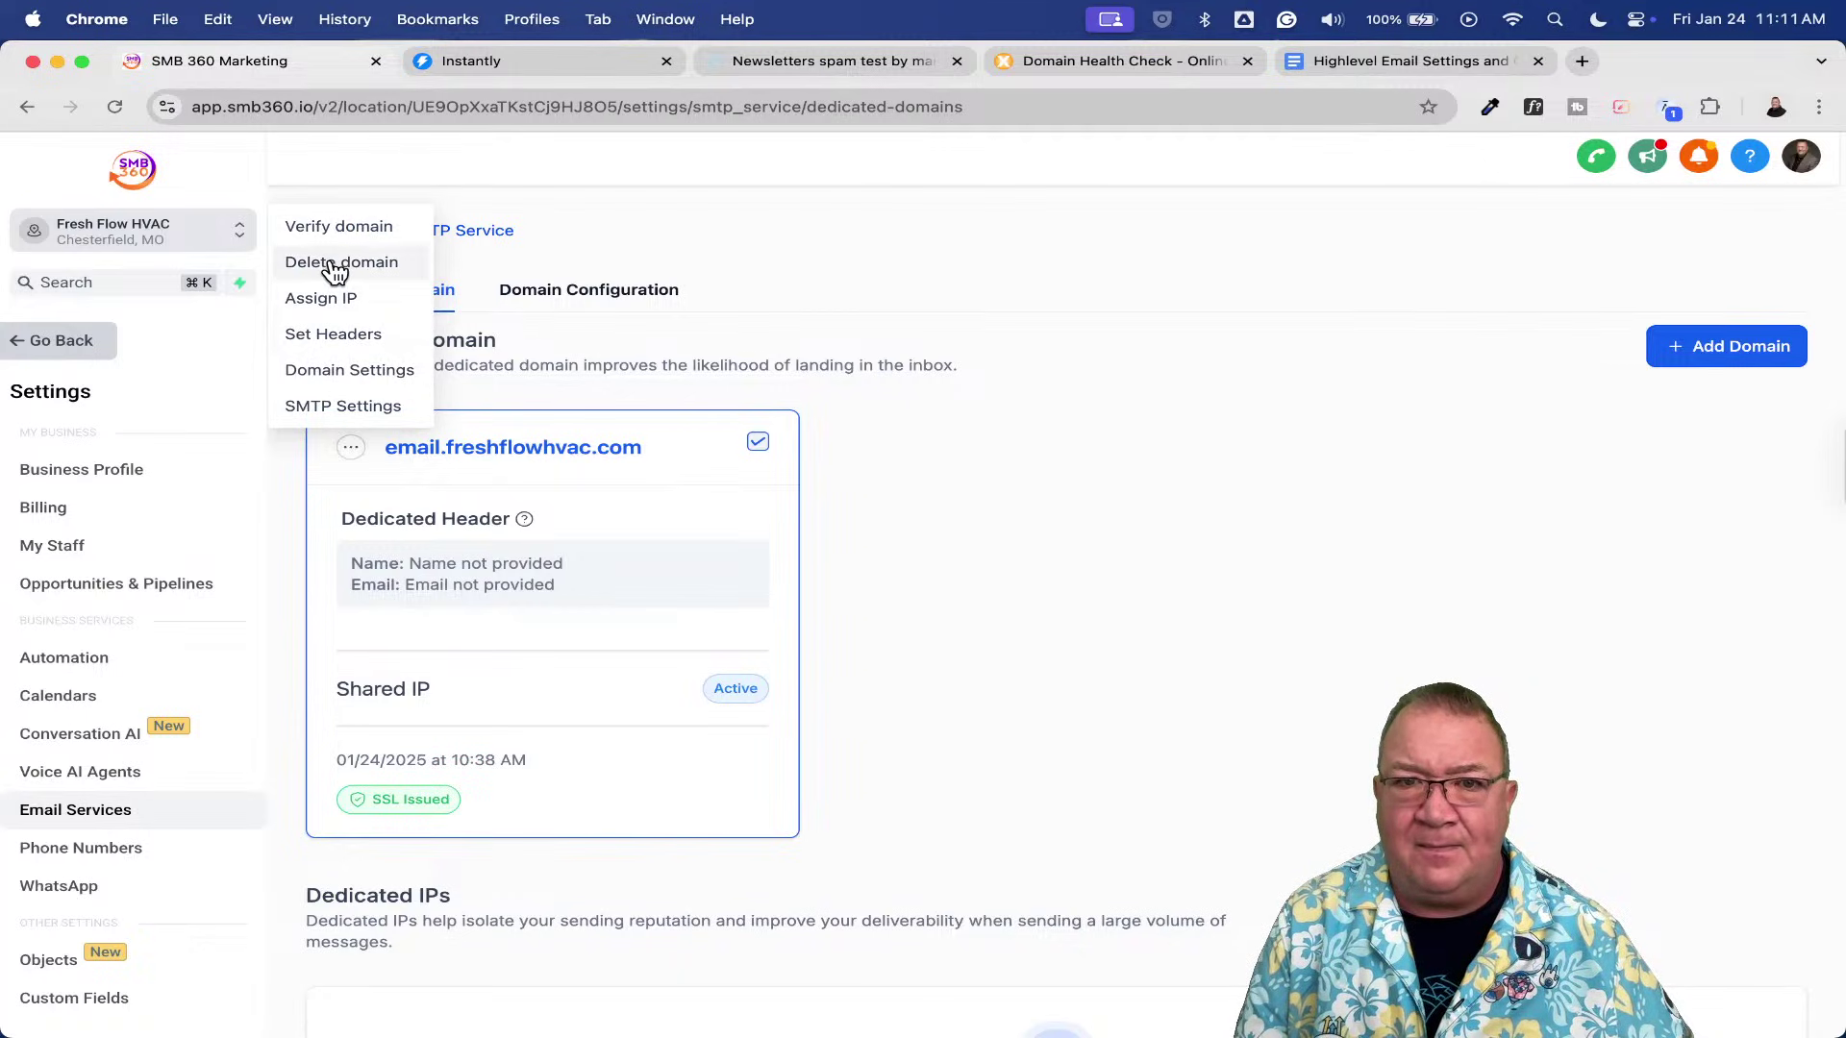
{"action": "left_click", "coordinate": [959, 612]}
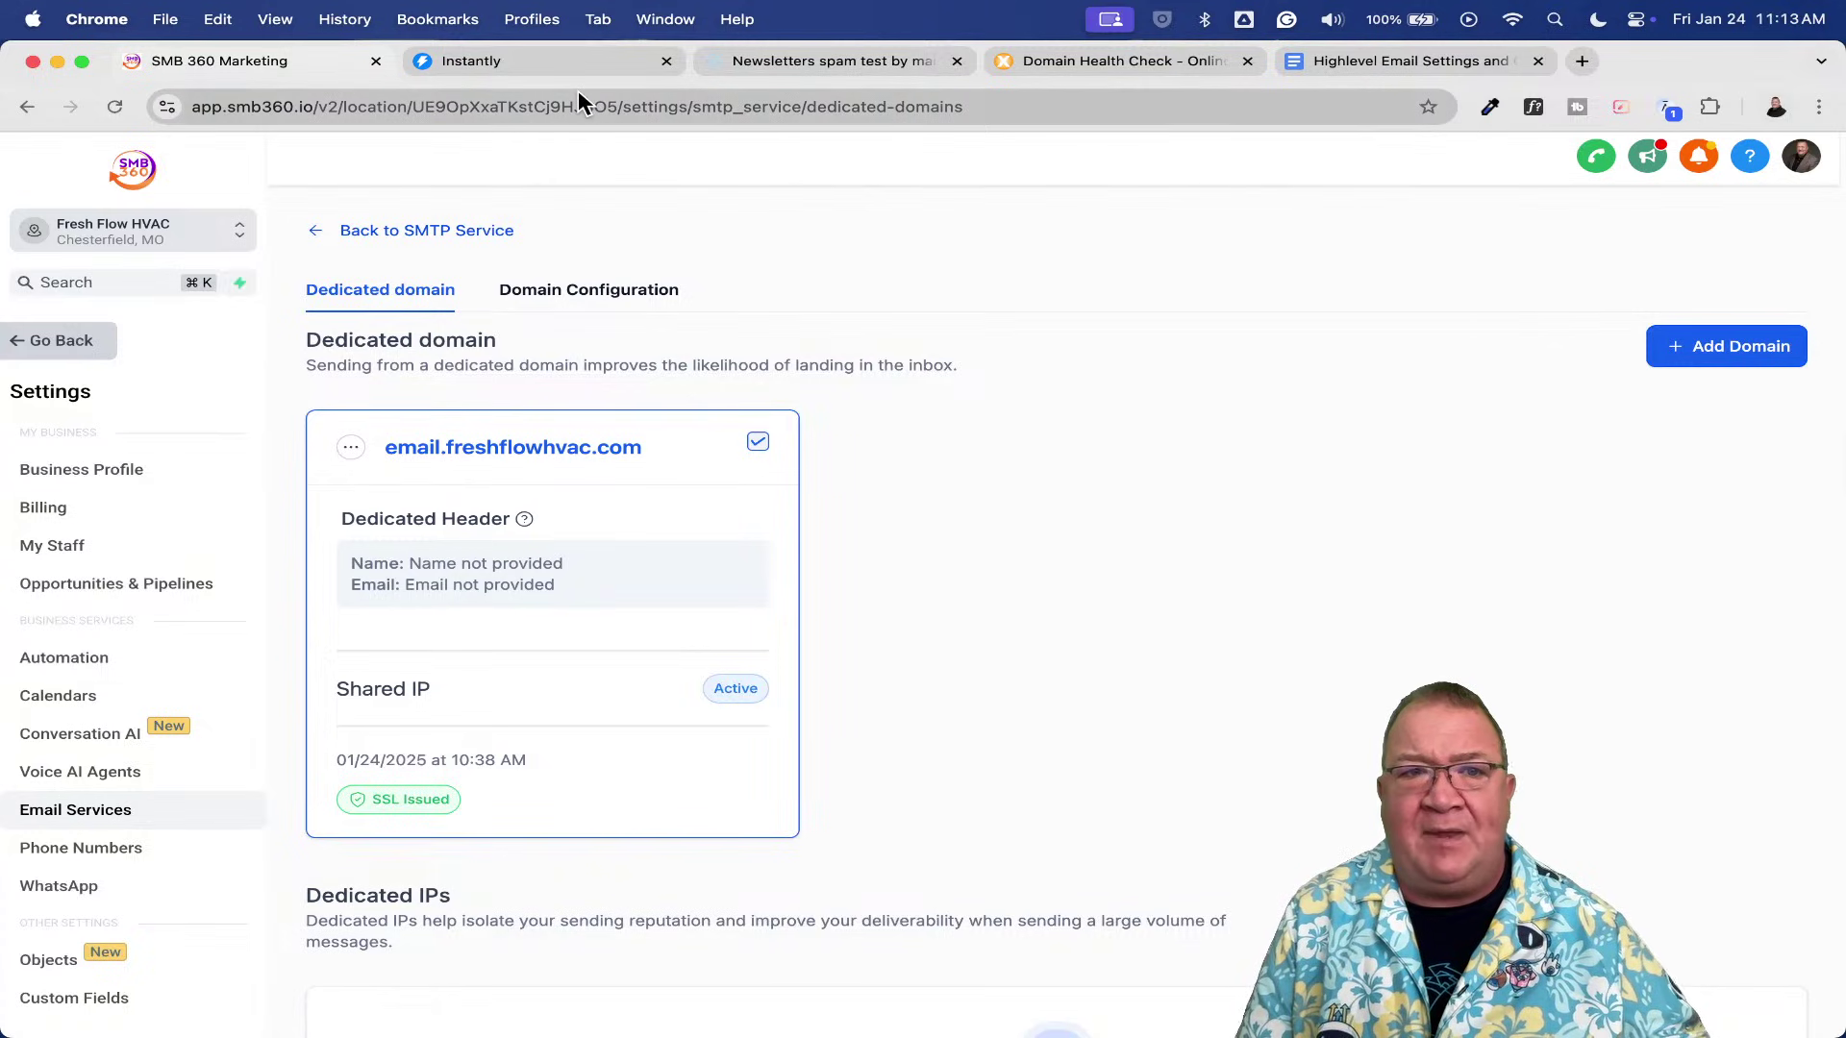
- Review Instantly's single sending account: 0 of 30 emails sent, 68 warmup emails, 100% health score
{"action": "left_click", "coordinate": [512, 61]}
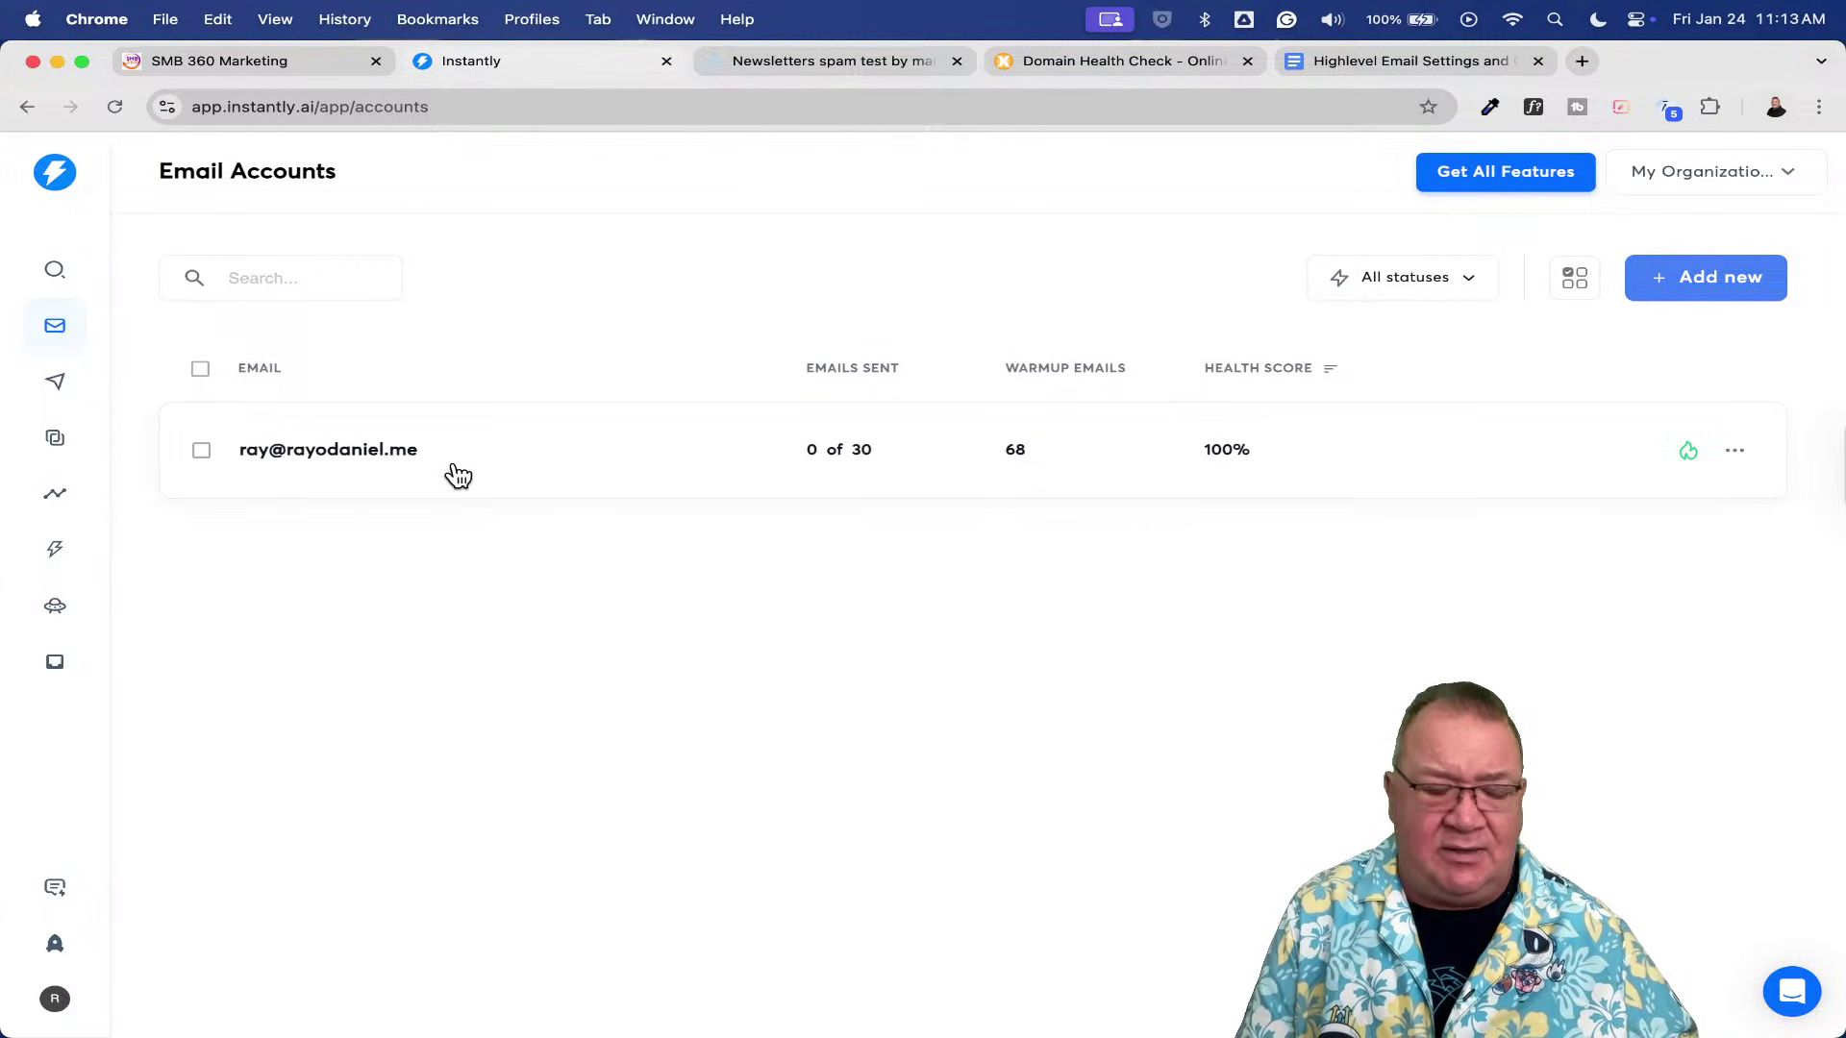
{"action": "scroll", "coordinate": [457, 476], "scroll_direction": "up", "scroll_amount": 5}
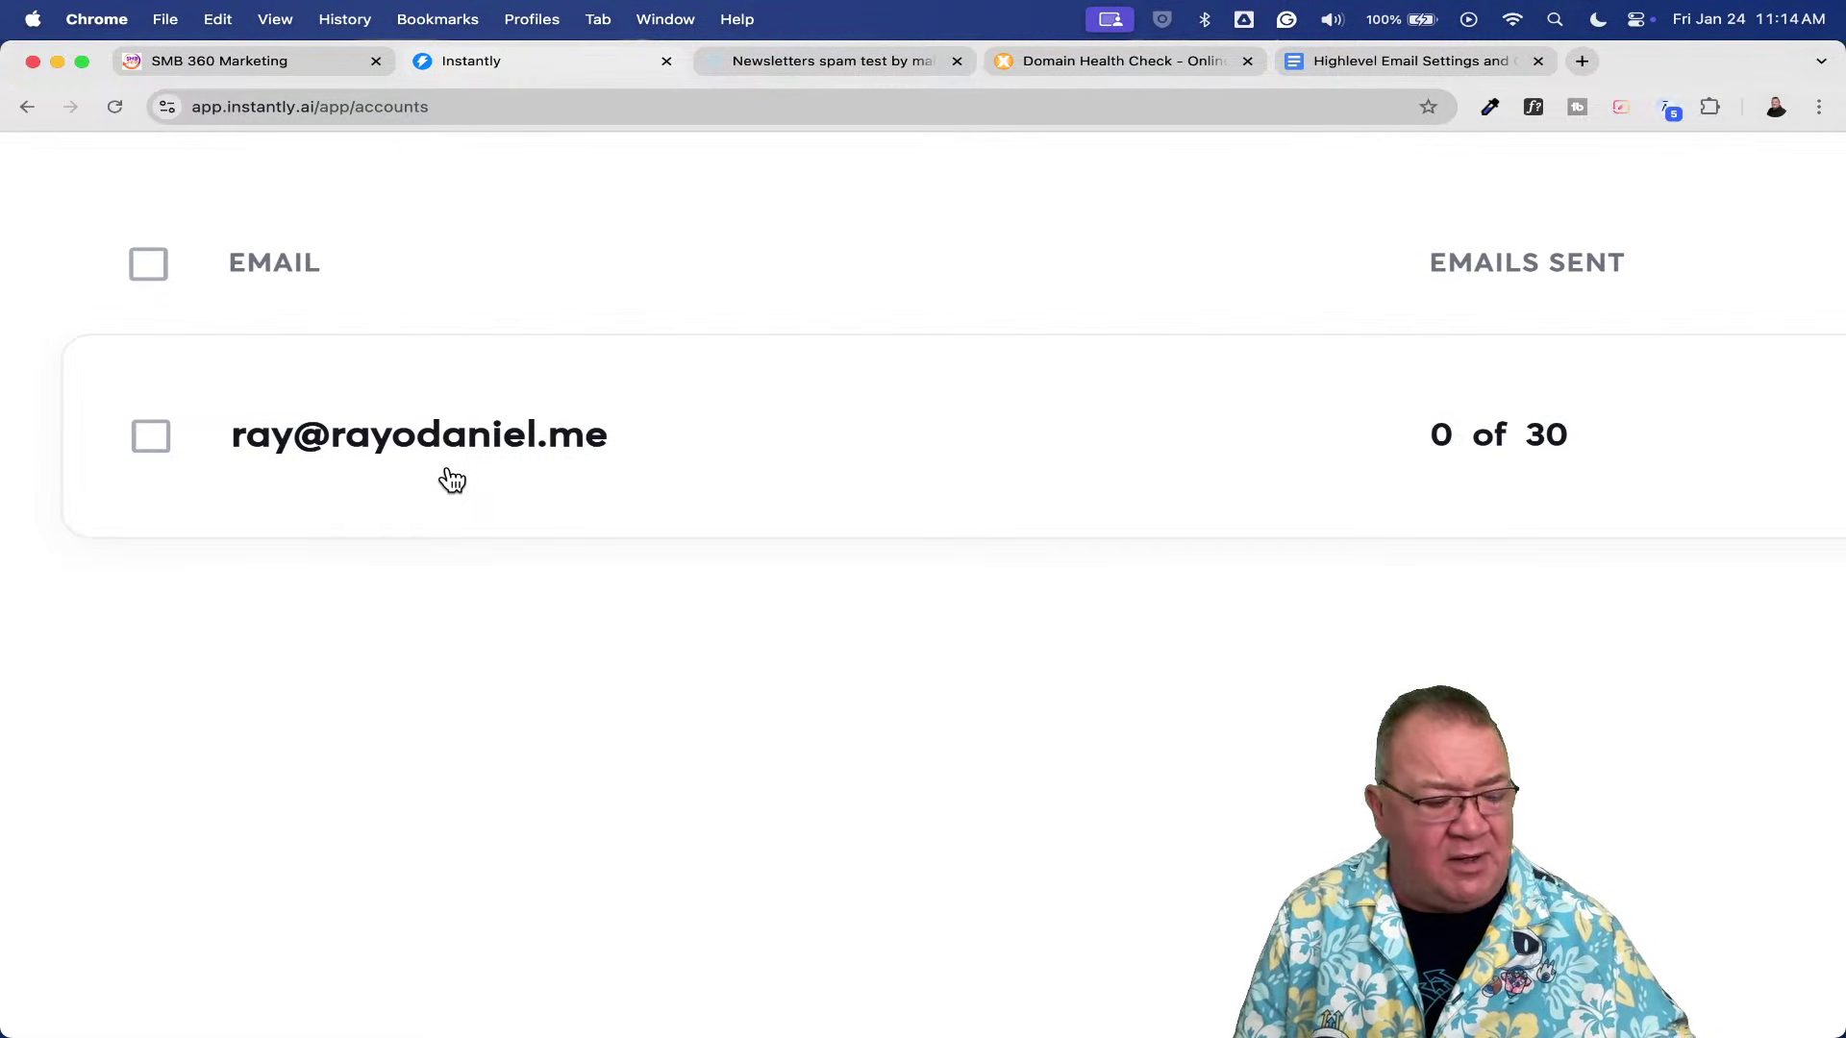
{"action": "scroll", "coordinate": [449, 473], "scroll_direction": "down", "scroll_amount": 5}
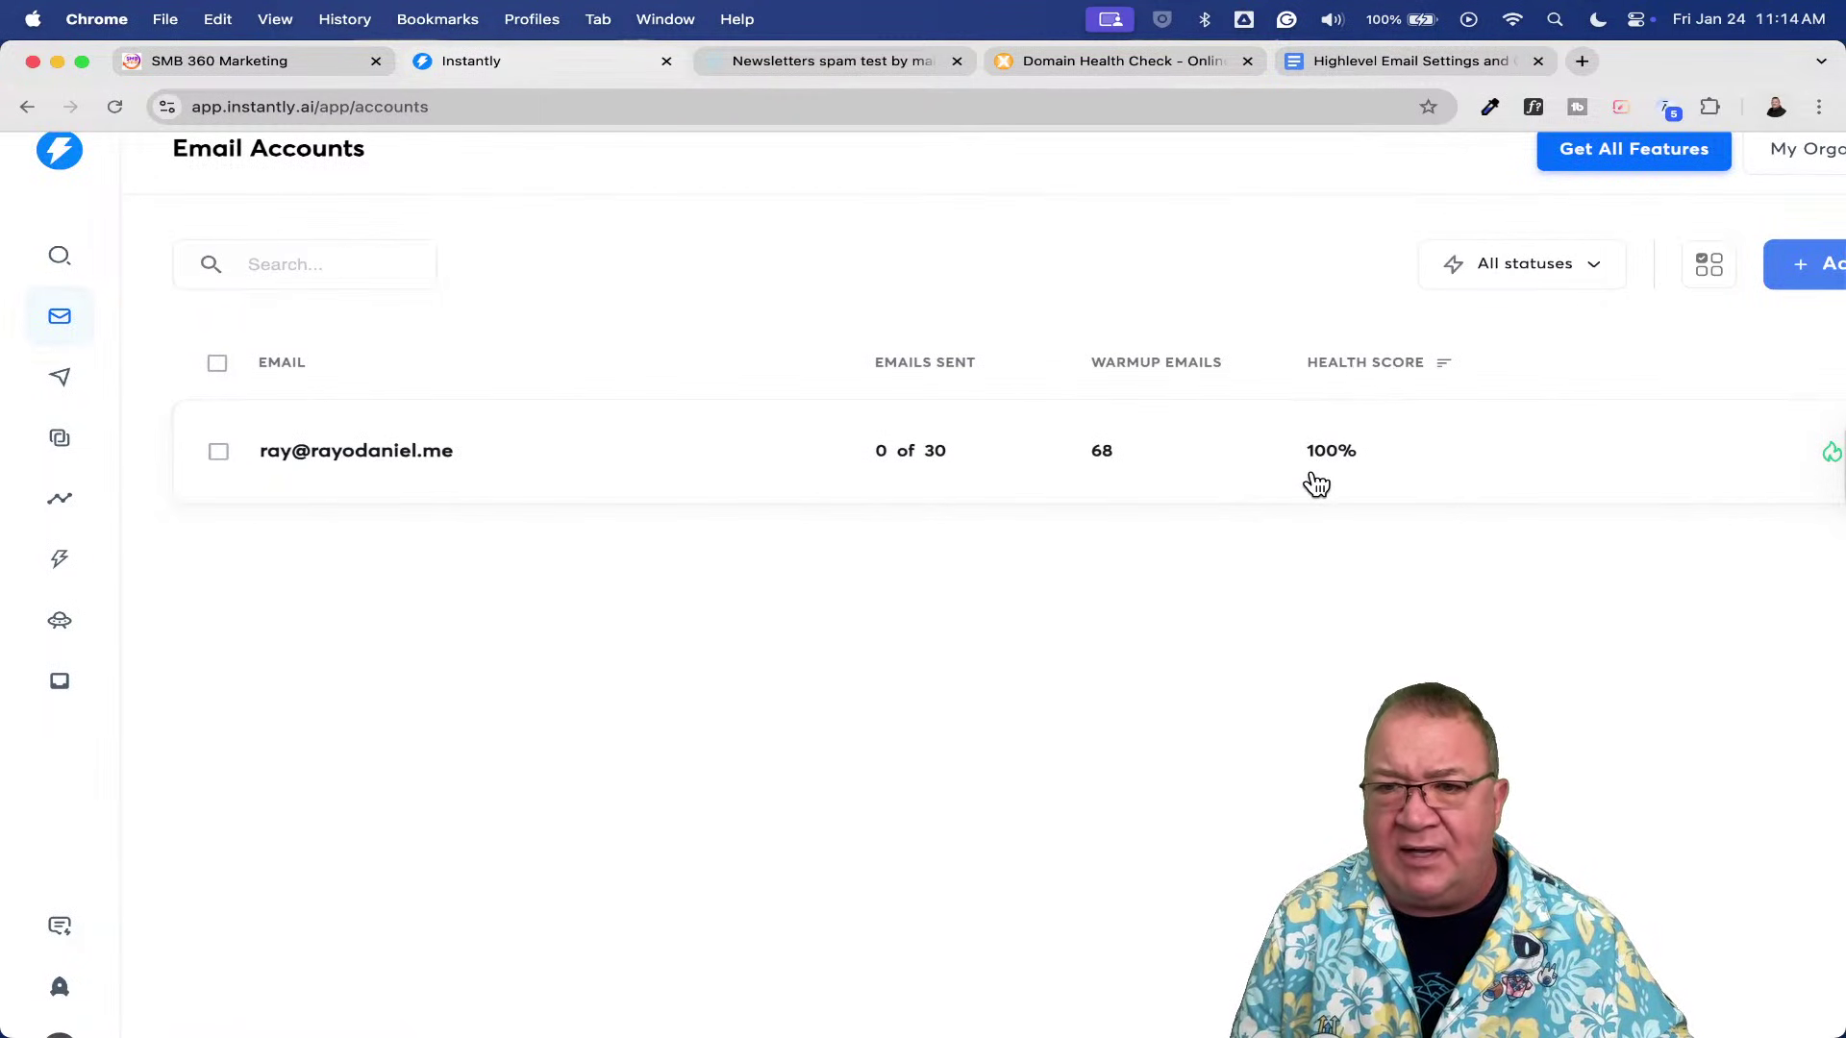
{"action": "scroll", "coordinate": [1315, 483], "scroll_direction": "down", "scroll_amount": 2}
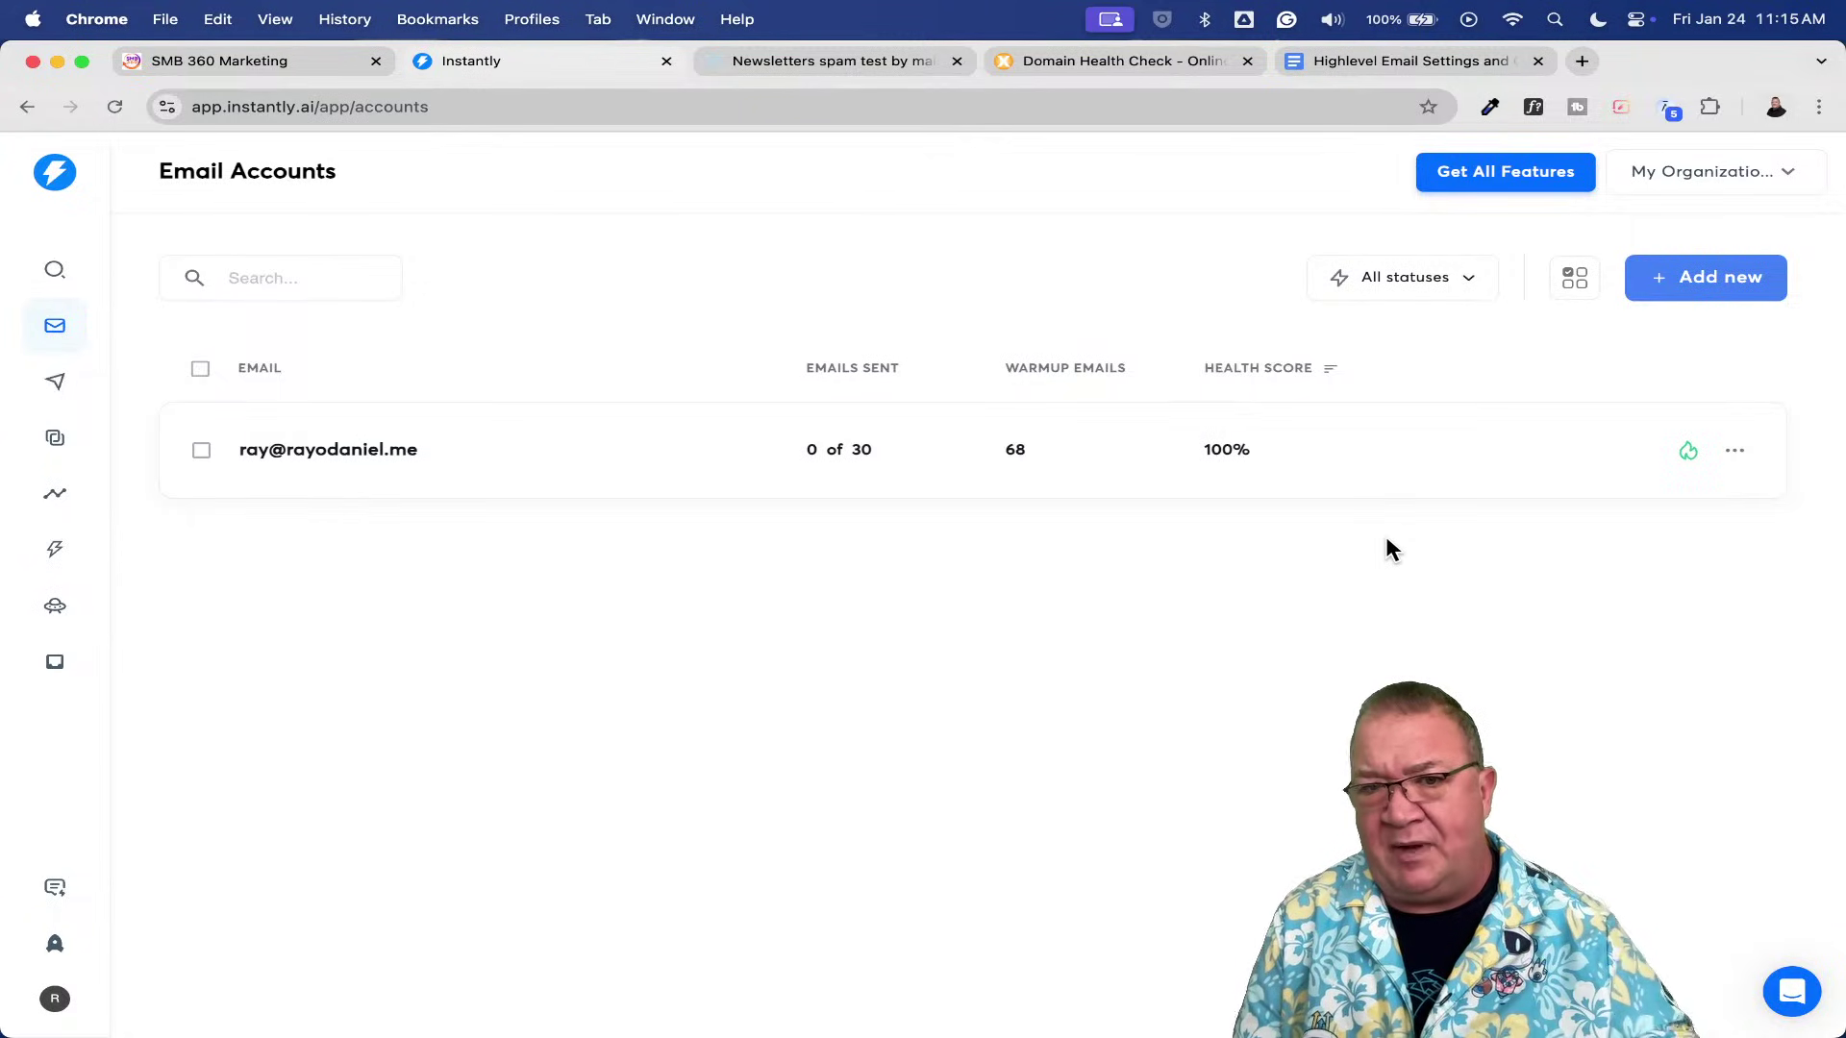
- Open the sending account's row menu showing Reconnect account and Remove account
{"action": "left_click", "coordinate": [1736, 452]}
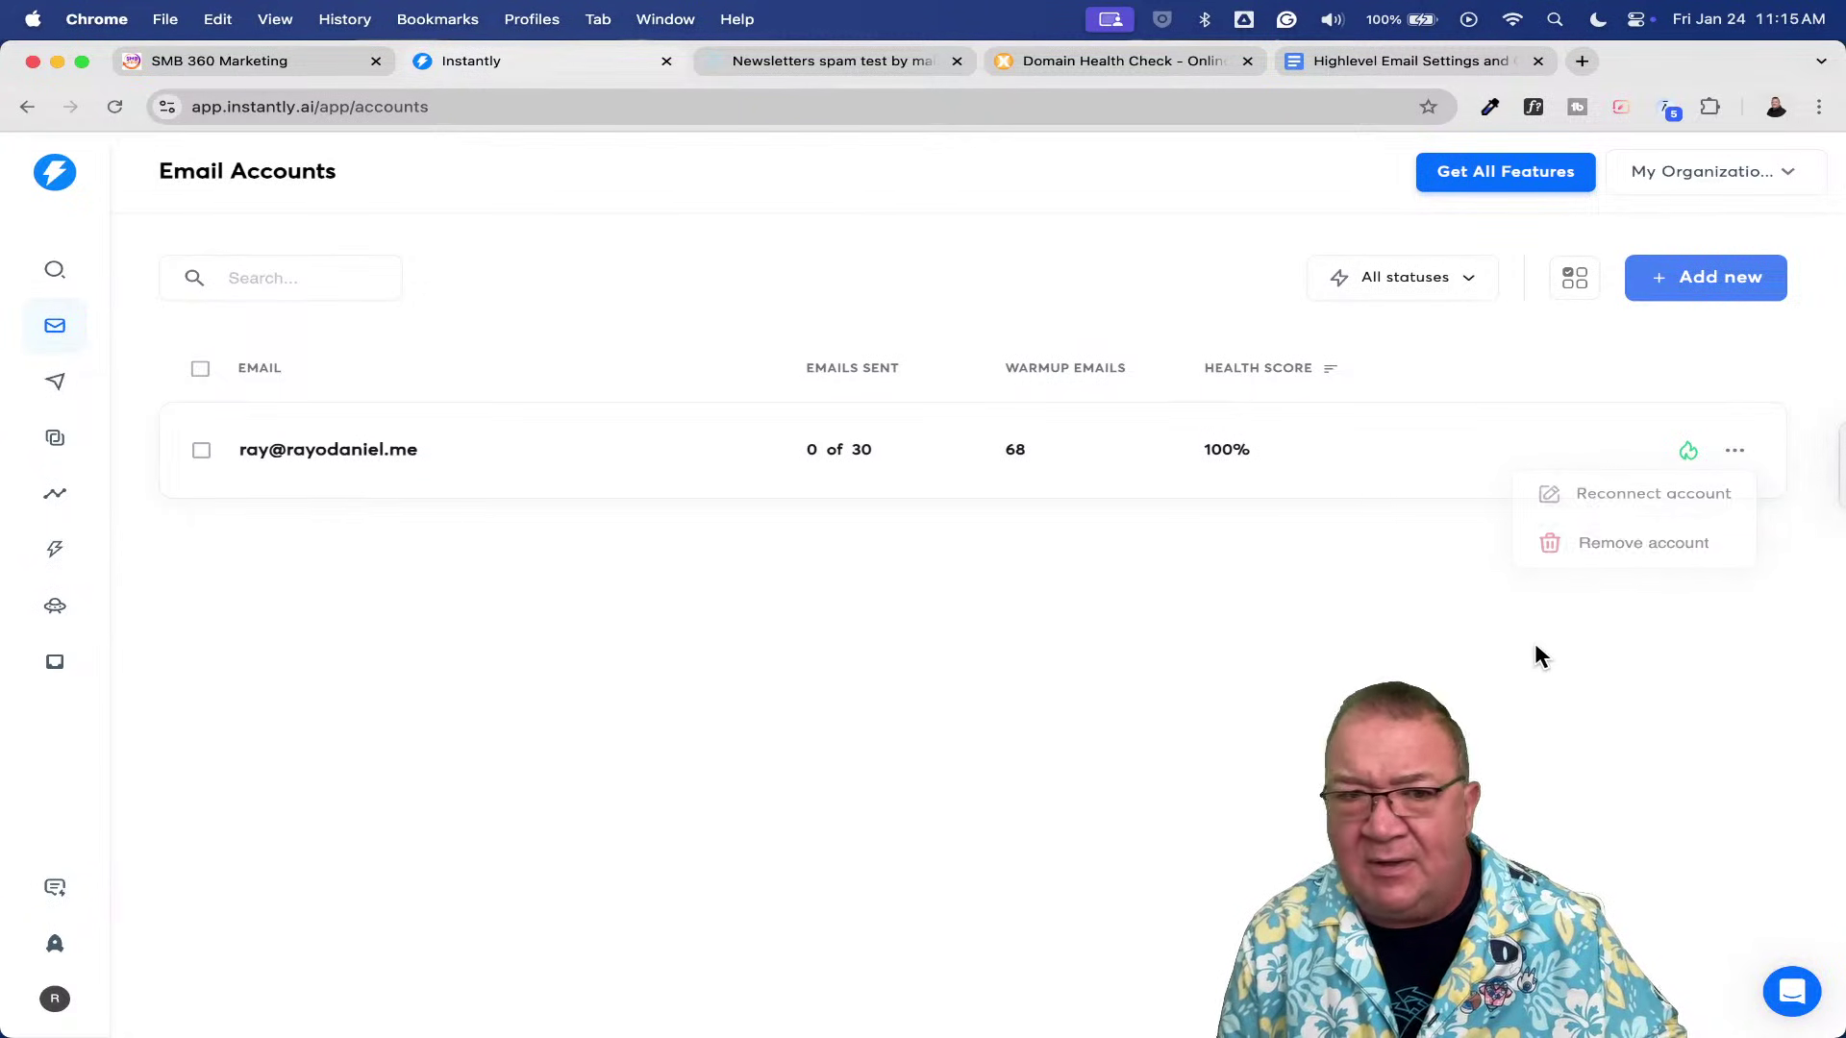
{"action": "left_click", "coordinate": [361, 457]}
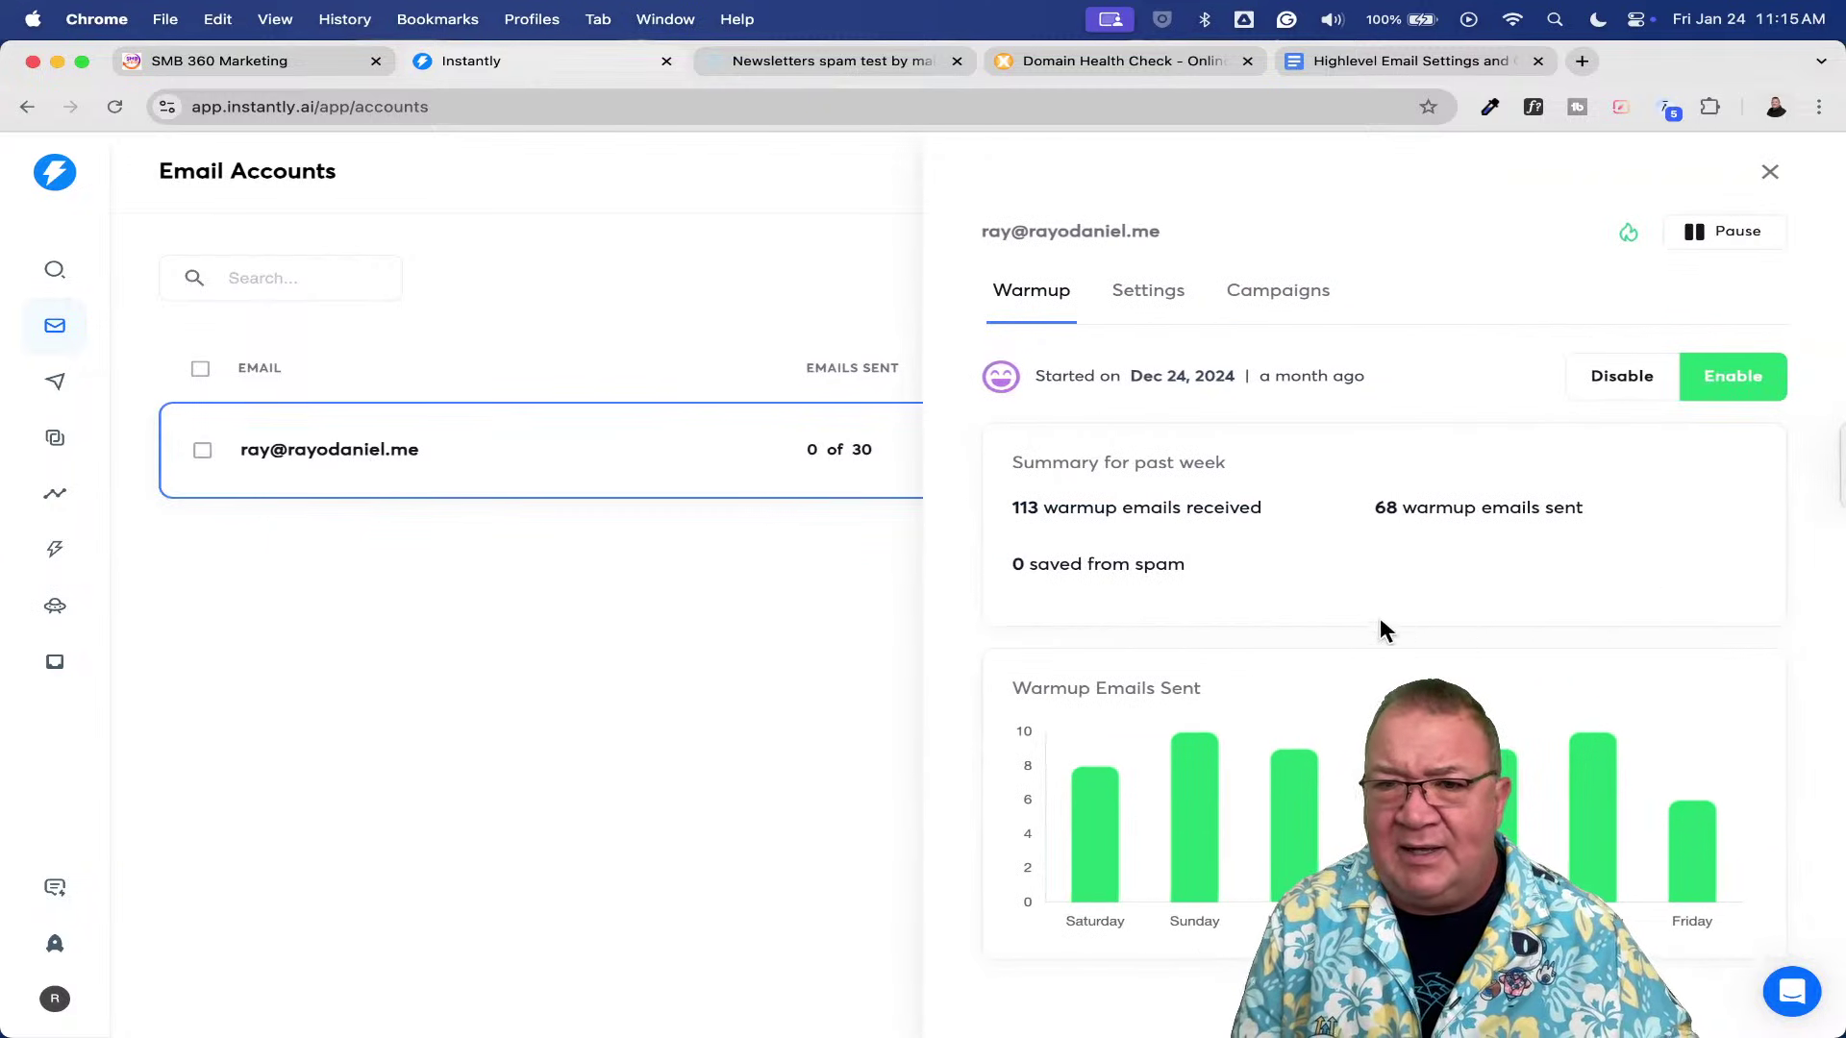
{"action": "mouse_move", "coordinate": [1101, 884]}
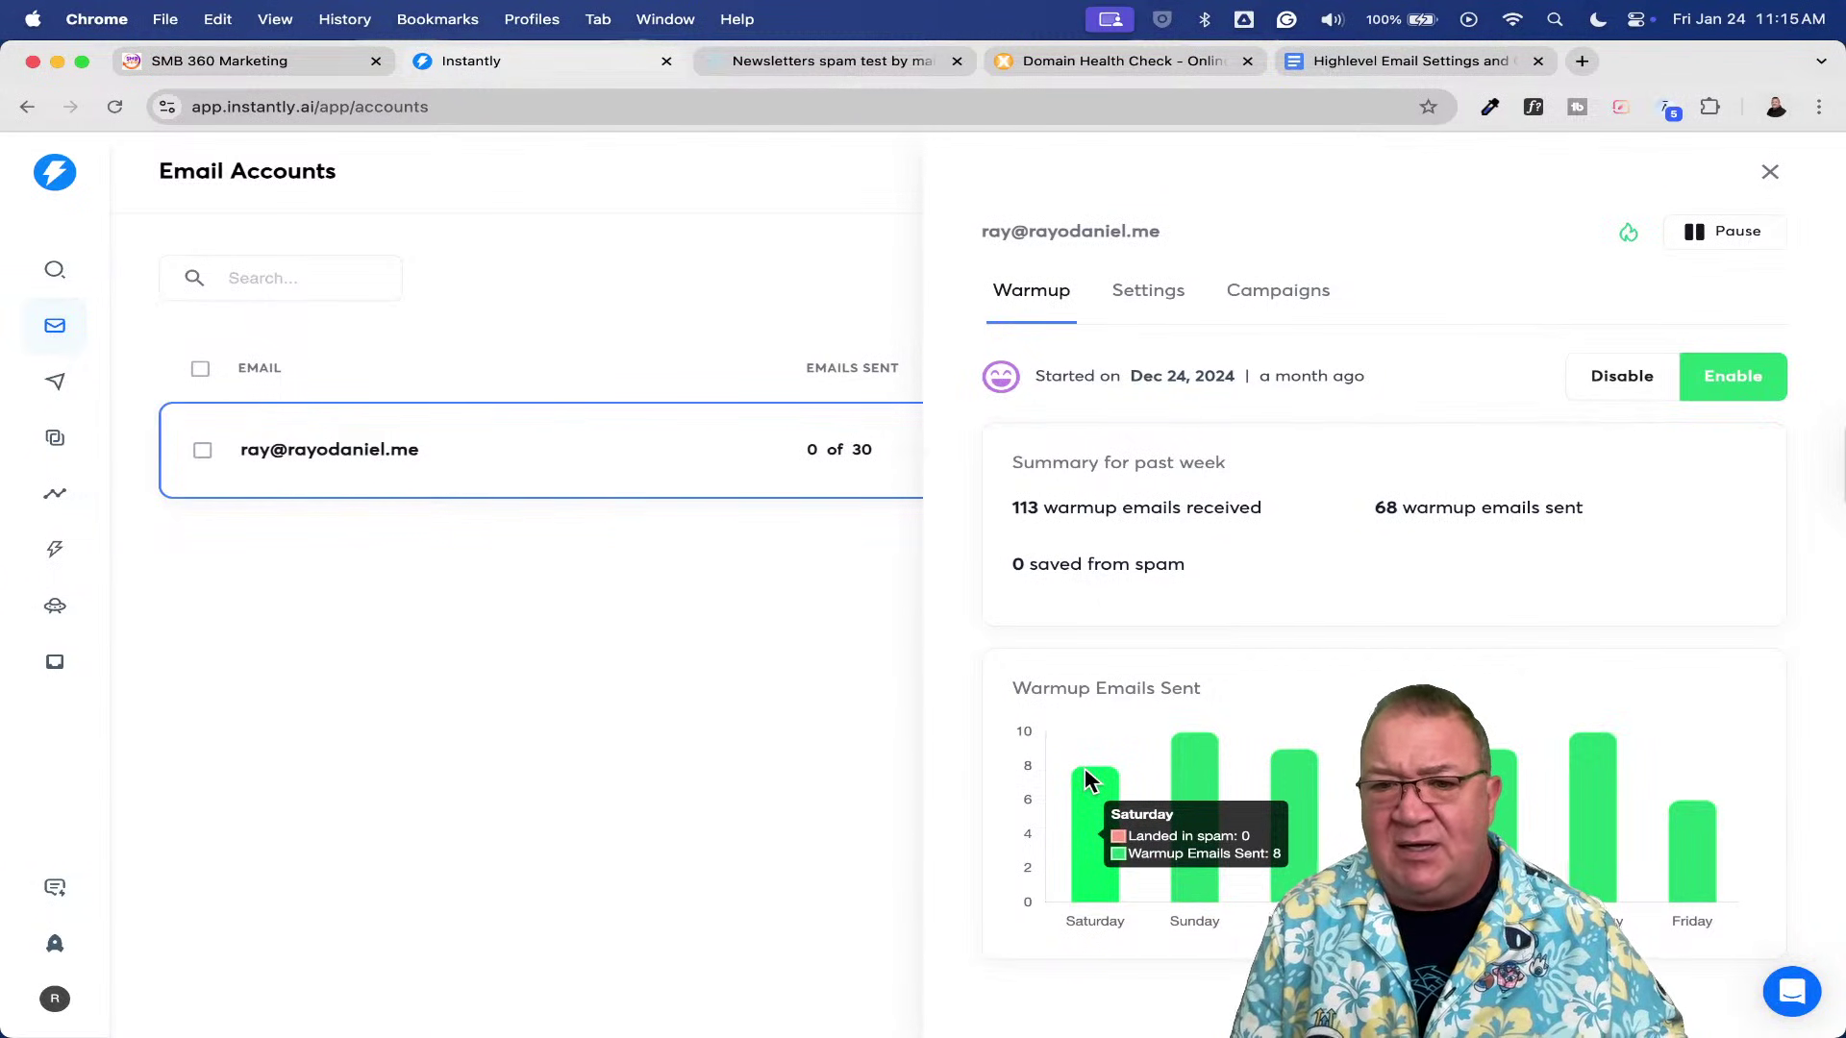
{"action": "mouse_move", "coordinate": [1175, 783]}
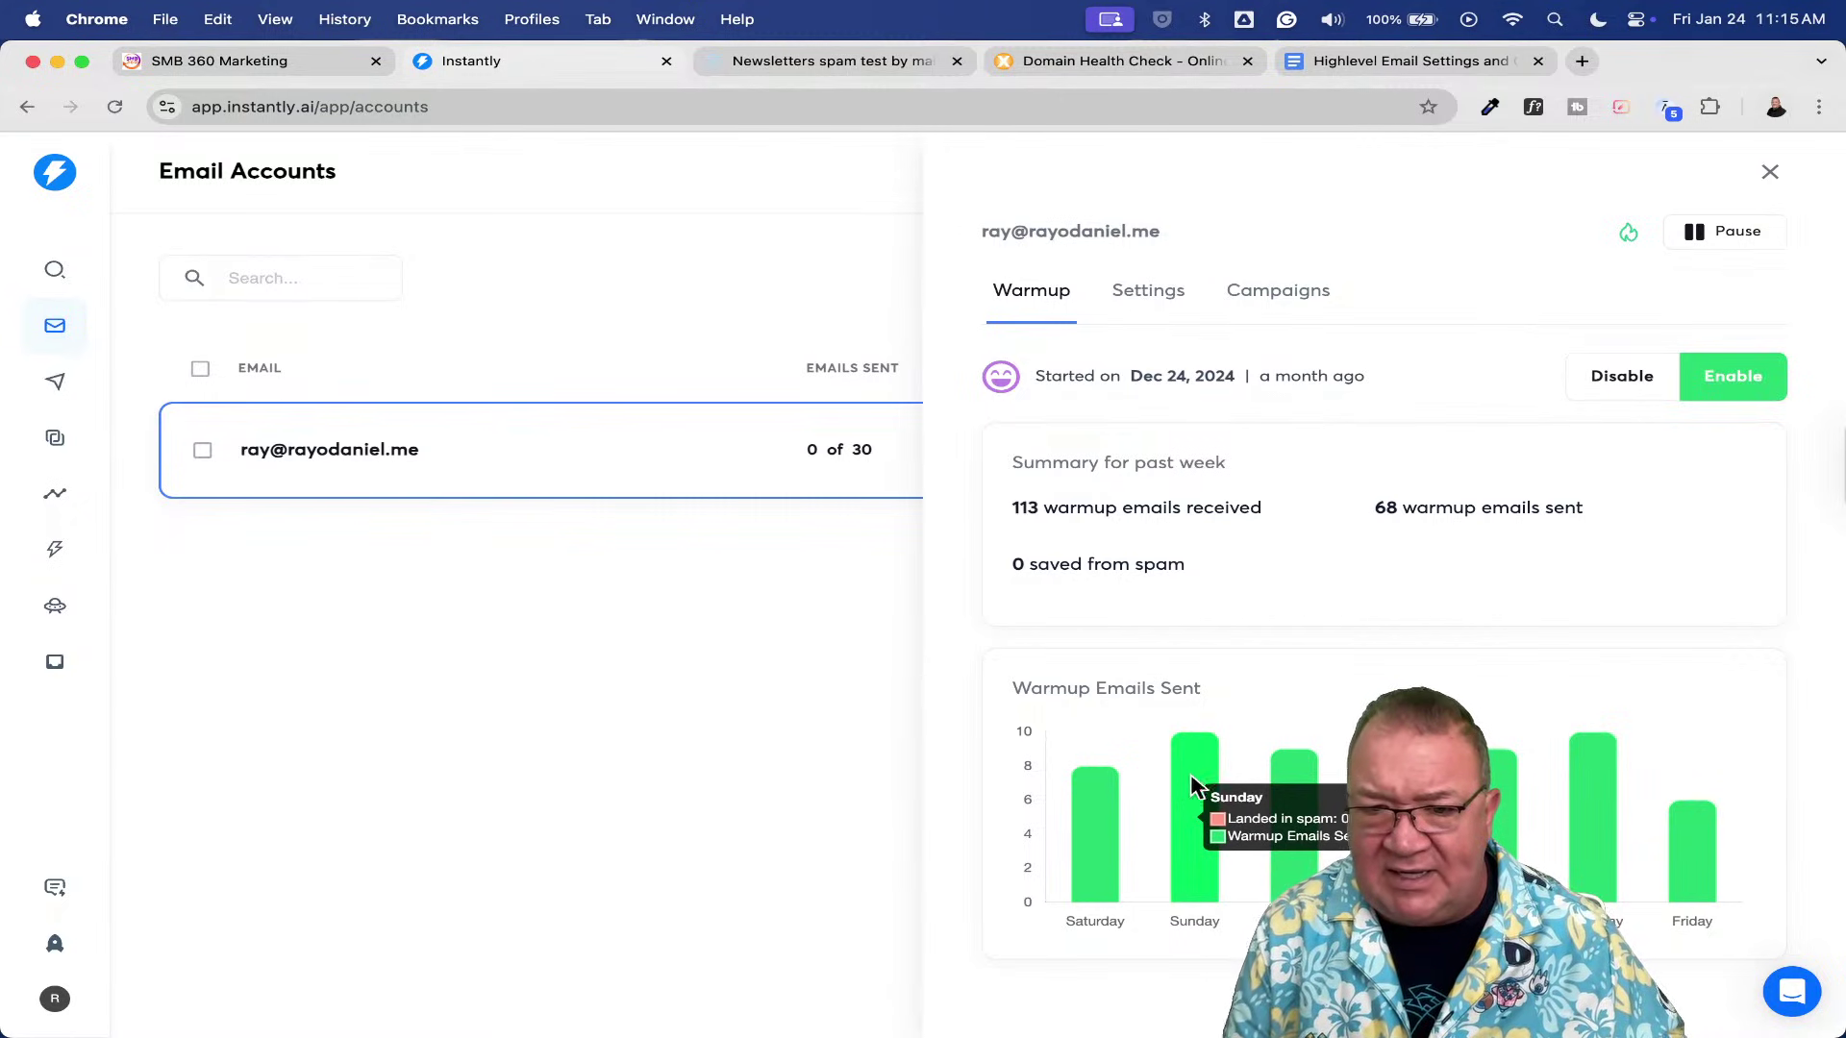
{"action": "mouse_move", "coordinate": [1301, 798]}
{"action": "mouse_move", "coordinate": [1486, 809]}
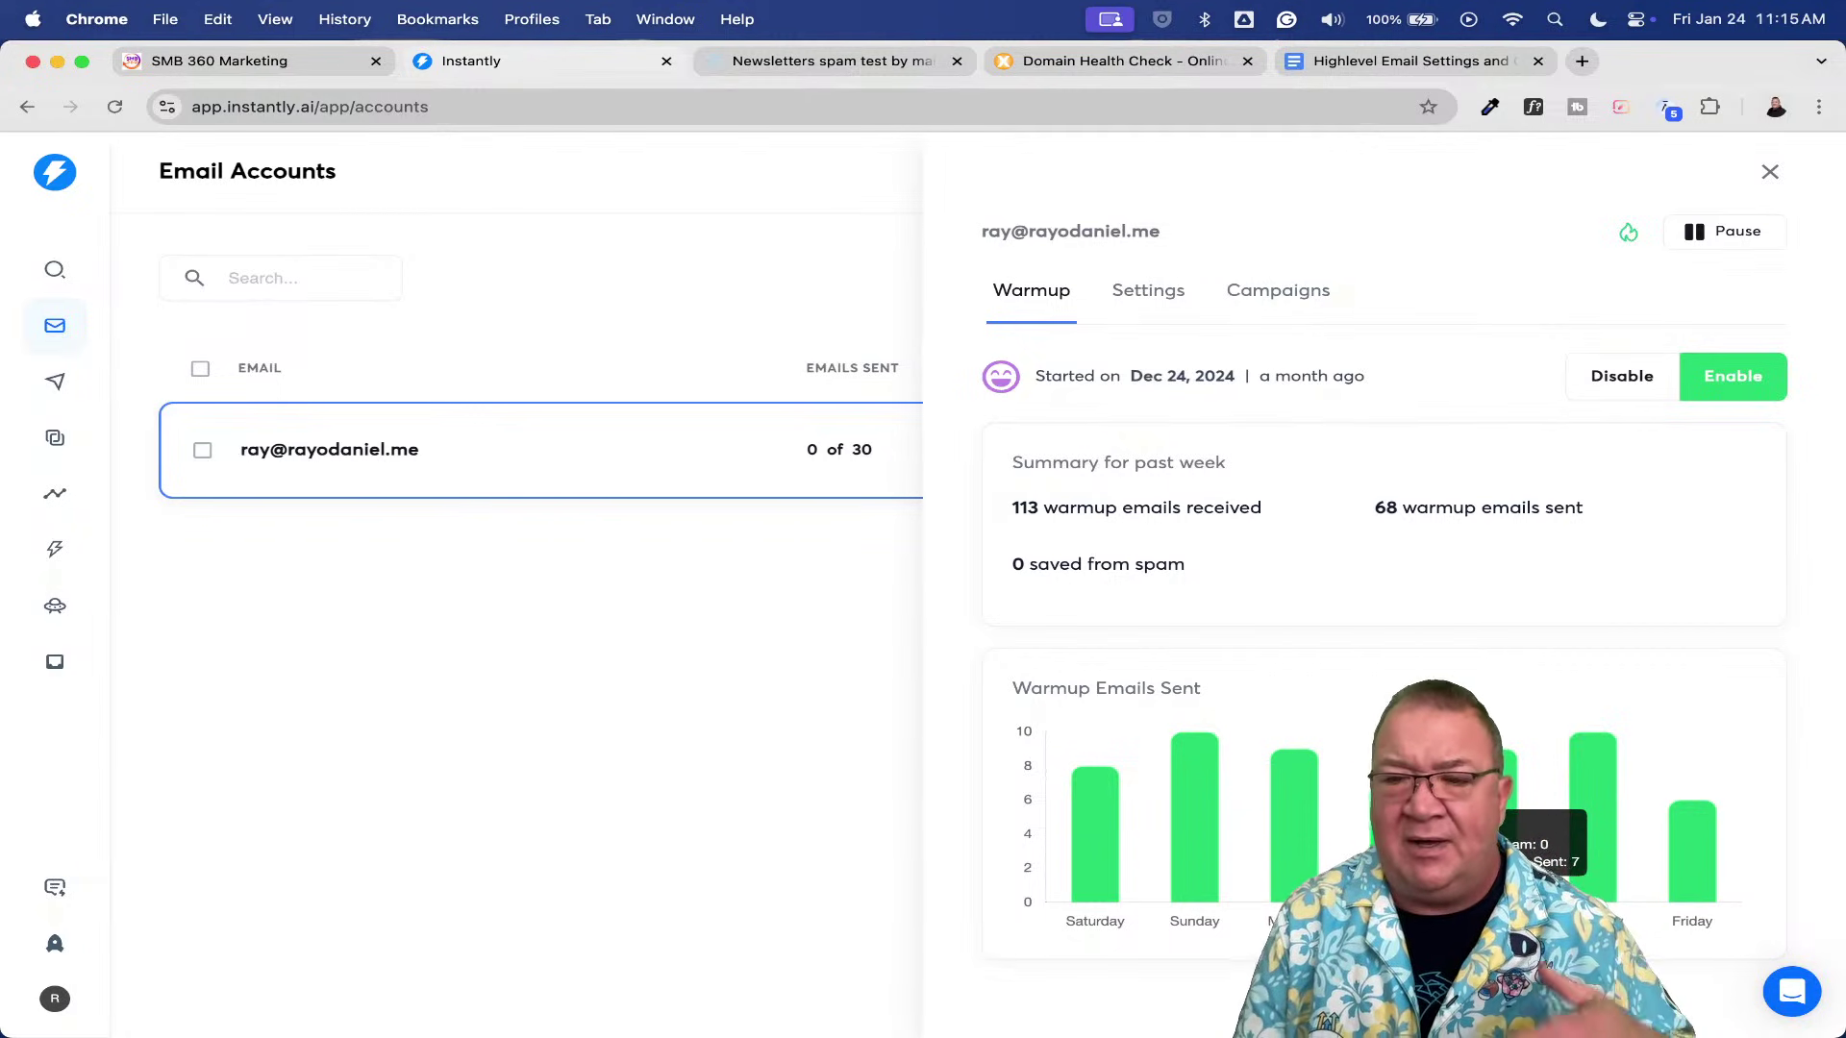
{"action": "left_click", "coordinate": [1770, 173]}
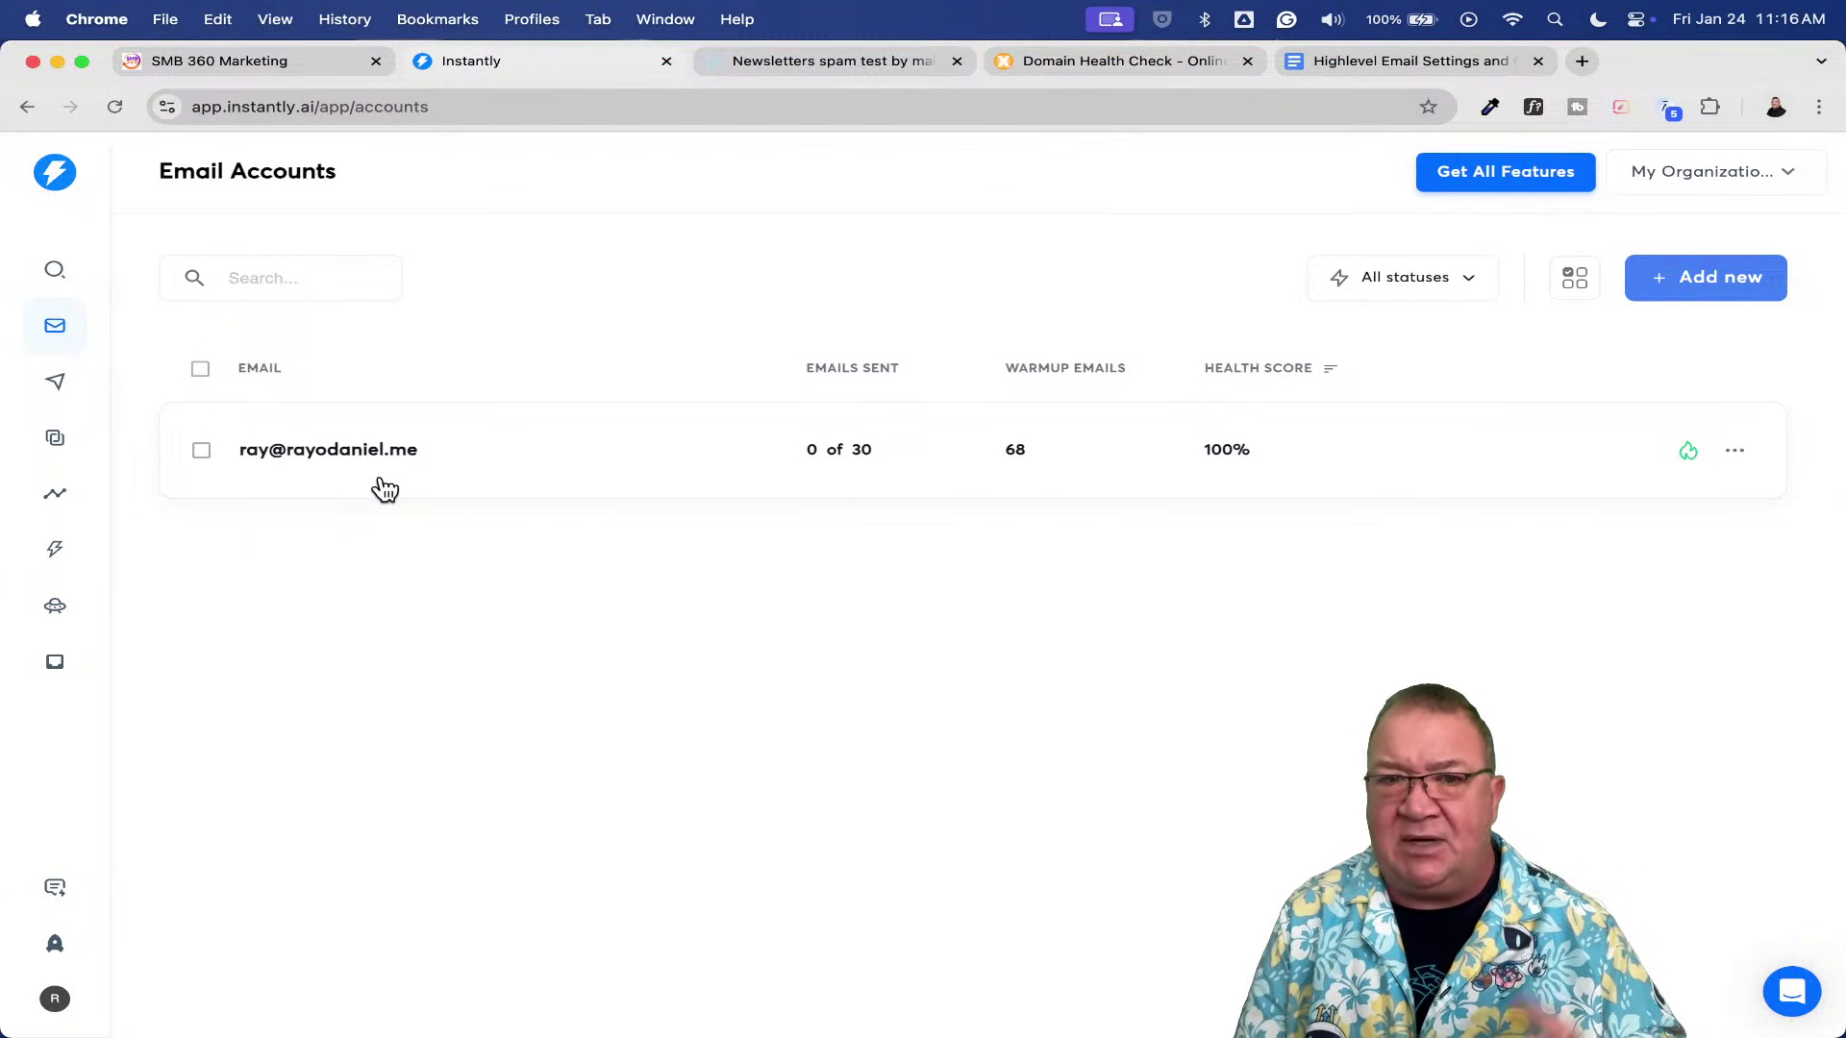
- Go from SMB 360 settings to Marketing > Emails > Templates, listing Spam Email and Google Review Email Template
{"action": "left_click", "coordinate": [265, 59]}
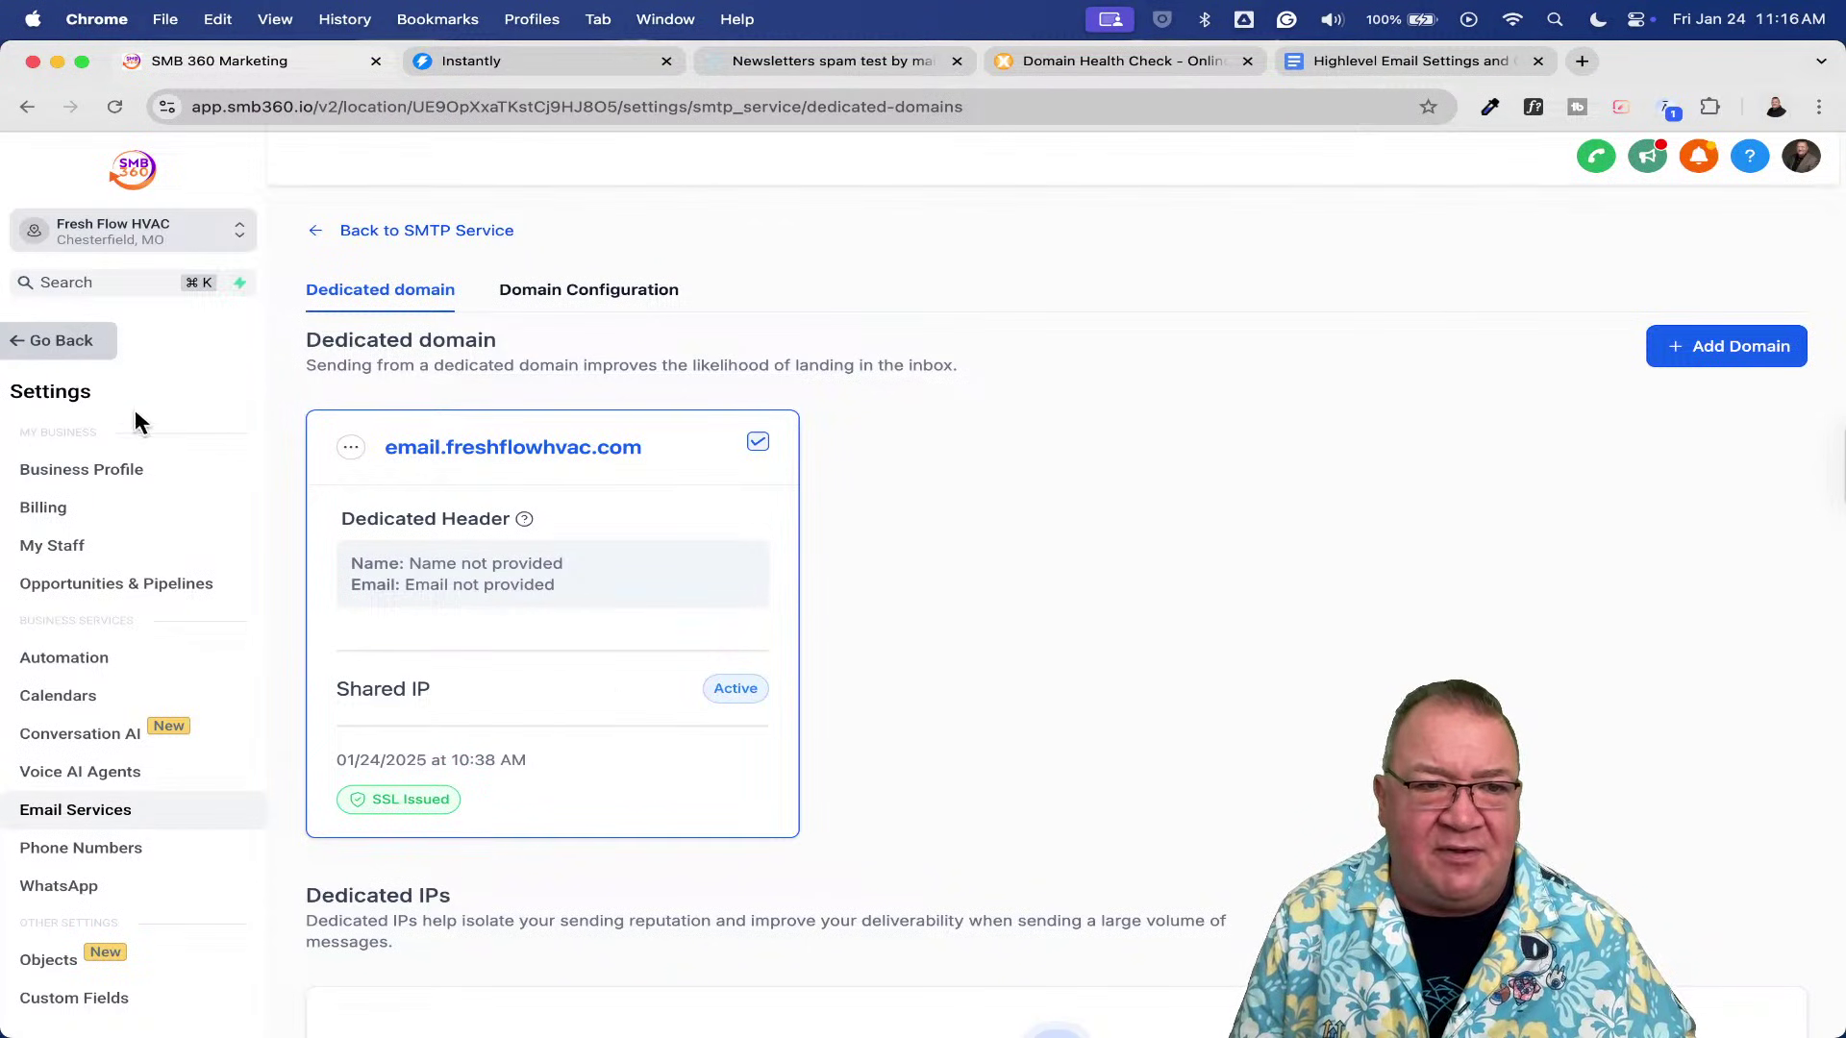
{"action": "left_click", "coordinate": [60, 352]}
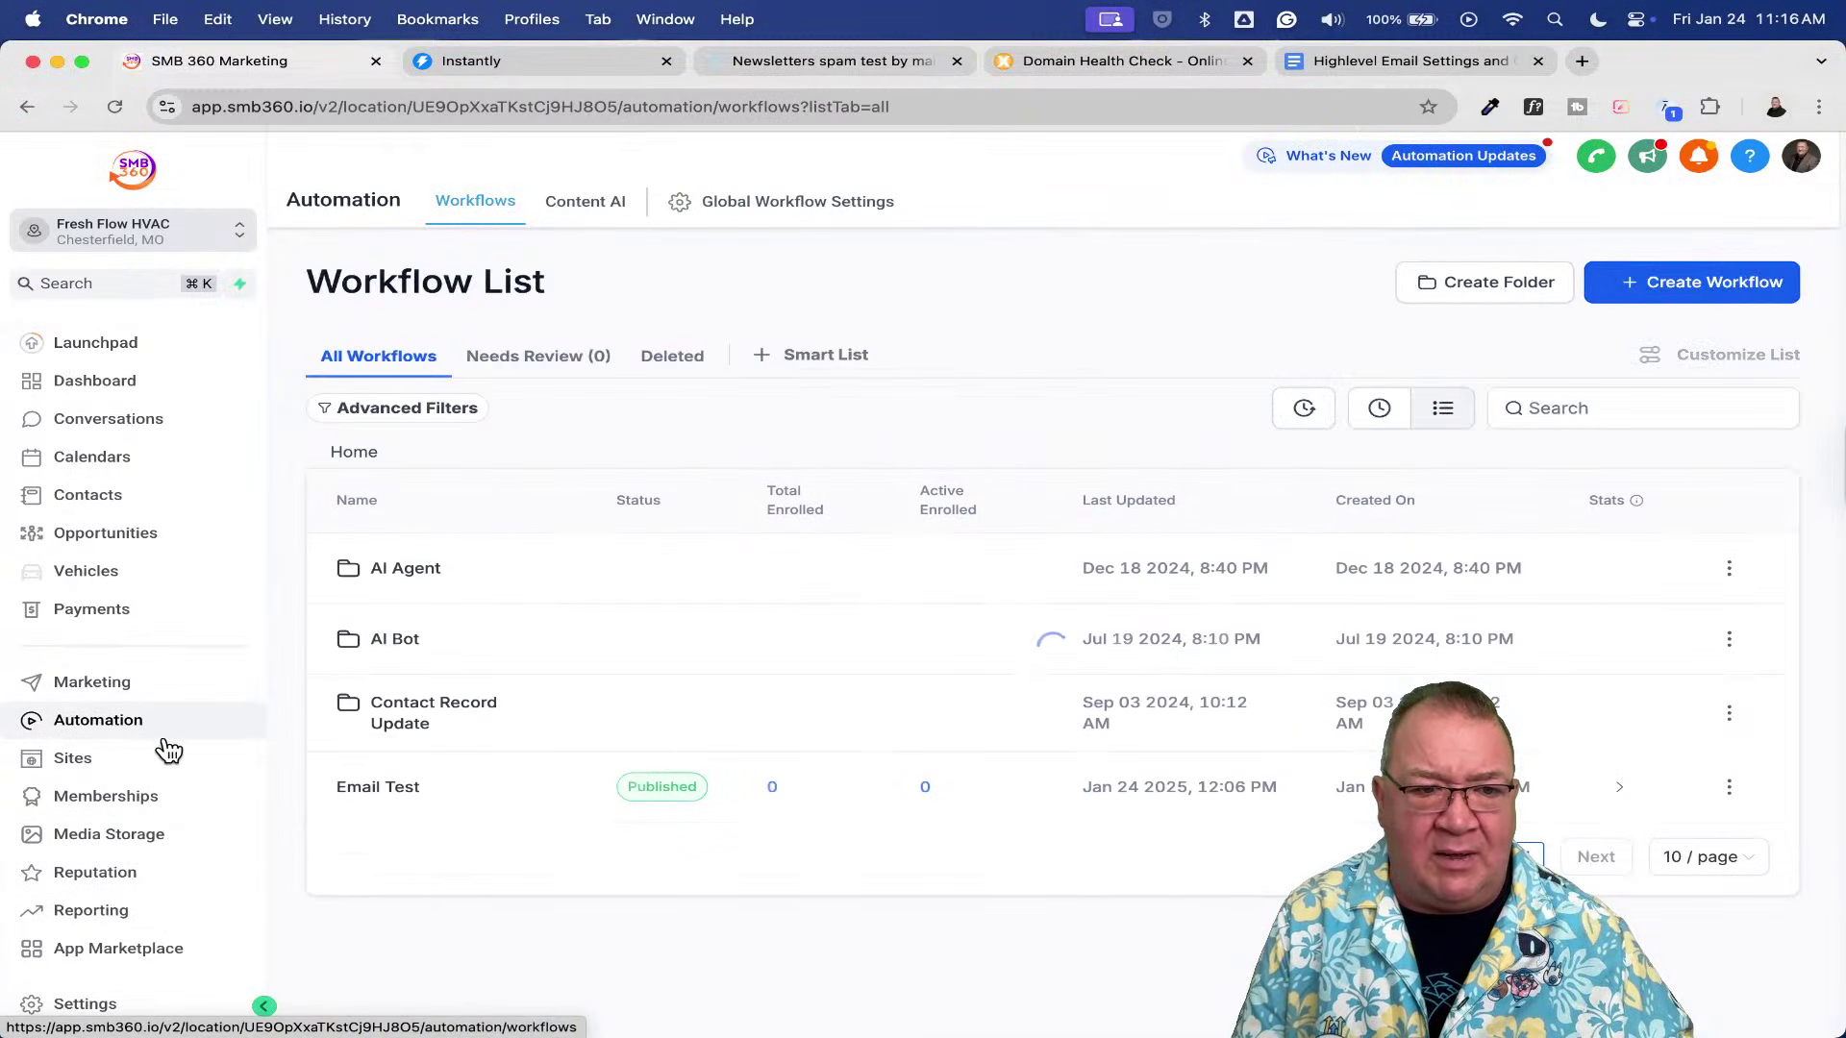
{"action": "left_click", "coordinate": [126, 684]}
{"action": "mouse_move", "coordinate": [589, 210]}
{"action": "left_click", "coordinate": [587, 289]}
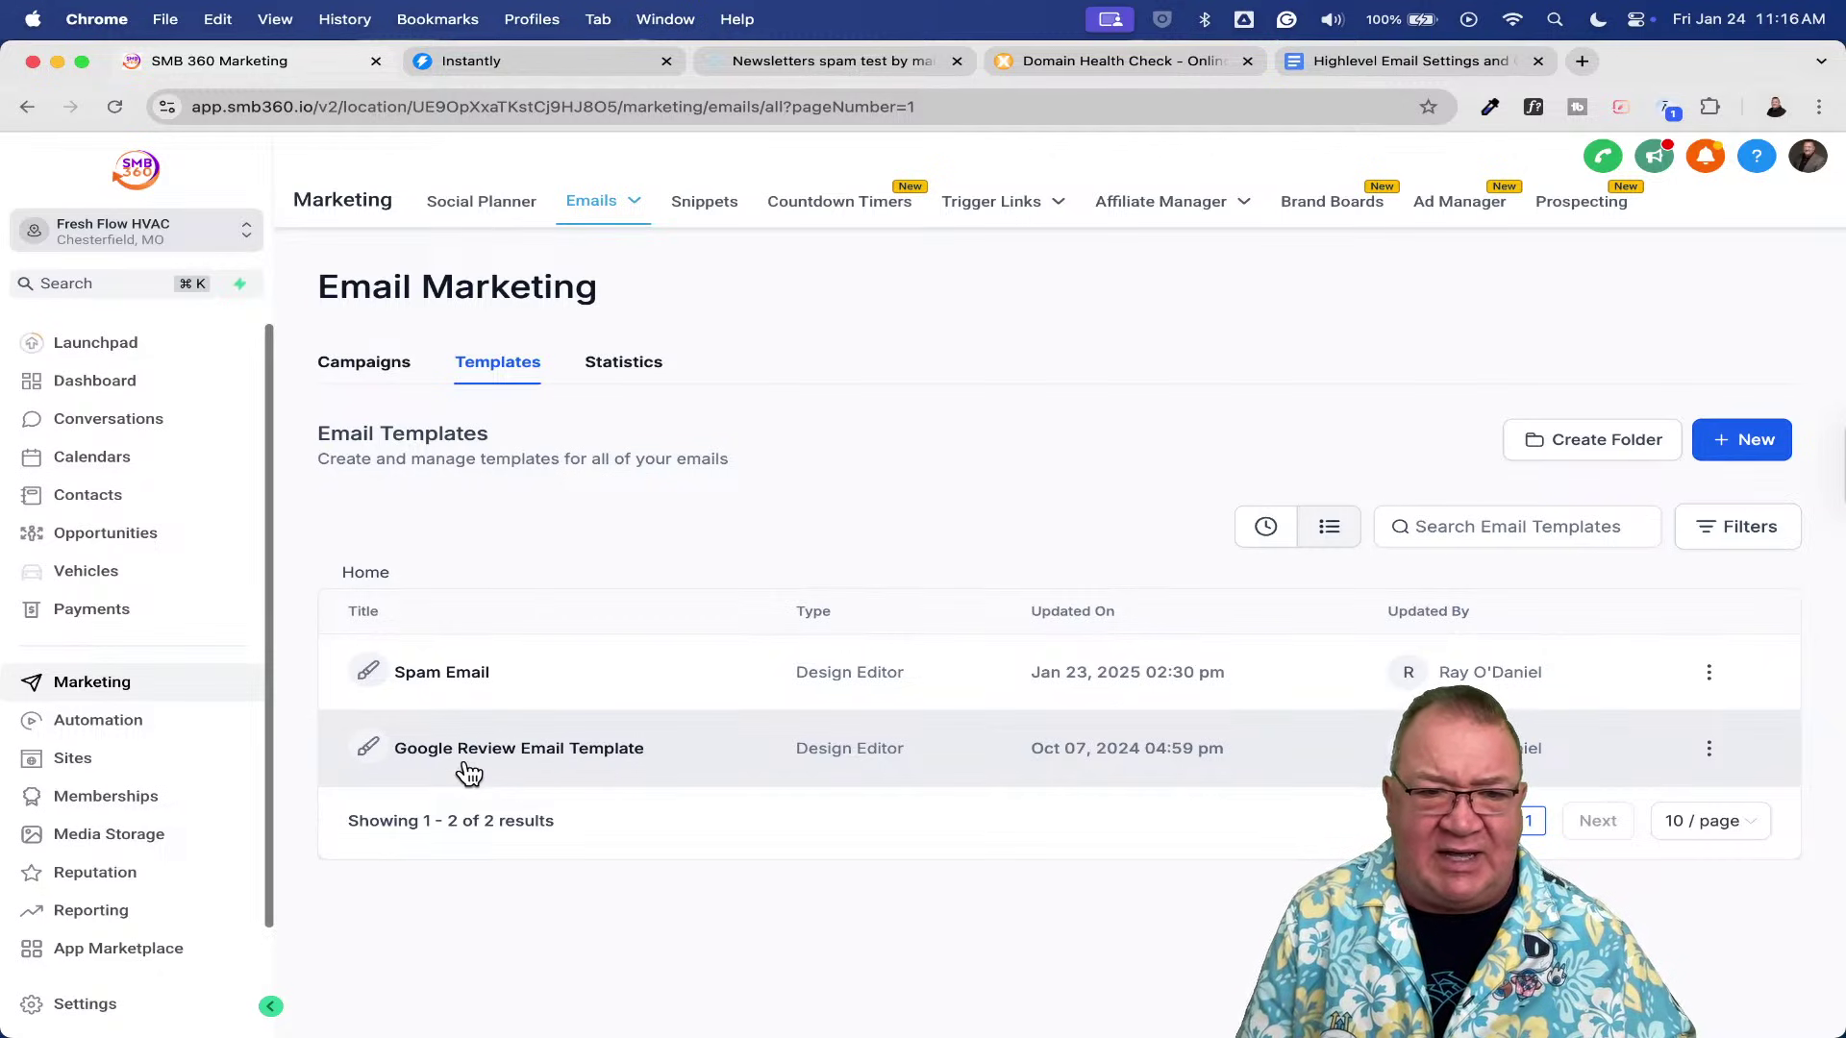
- Open the Google Review Email Template in the builder, then bring up the mail-tester page
{"action": "left_click", "coordinate": [551, 754]}
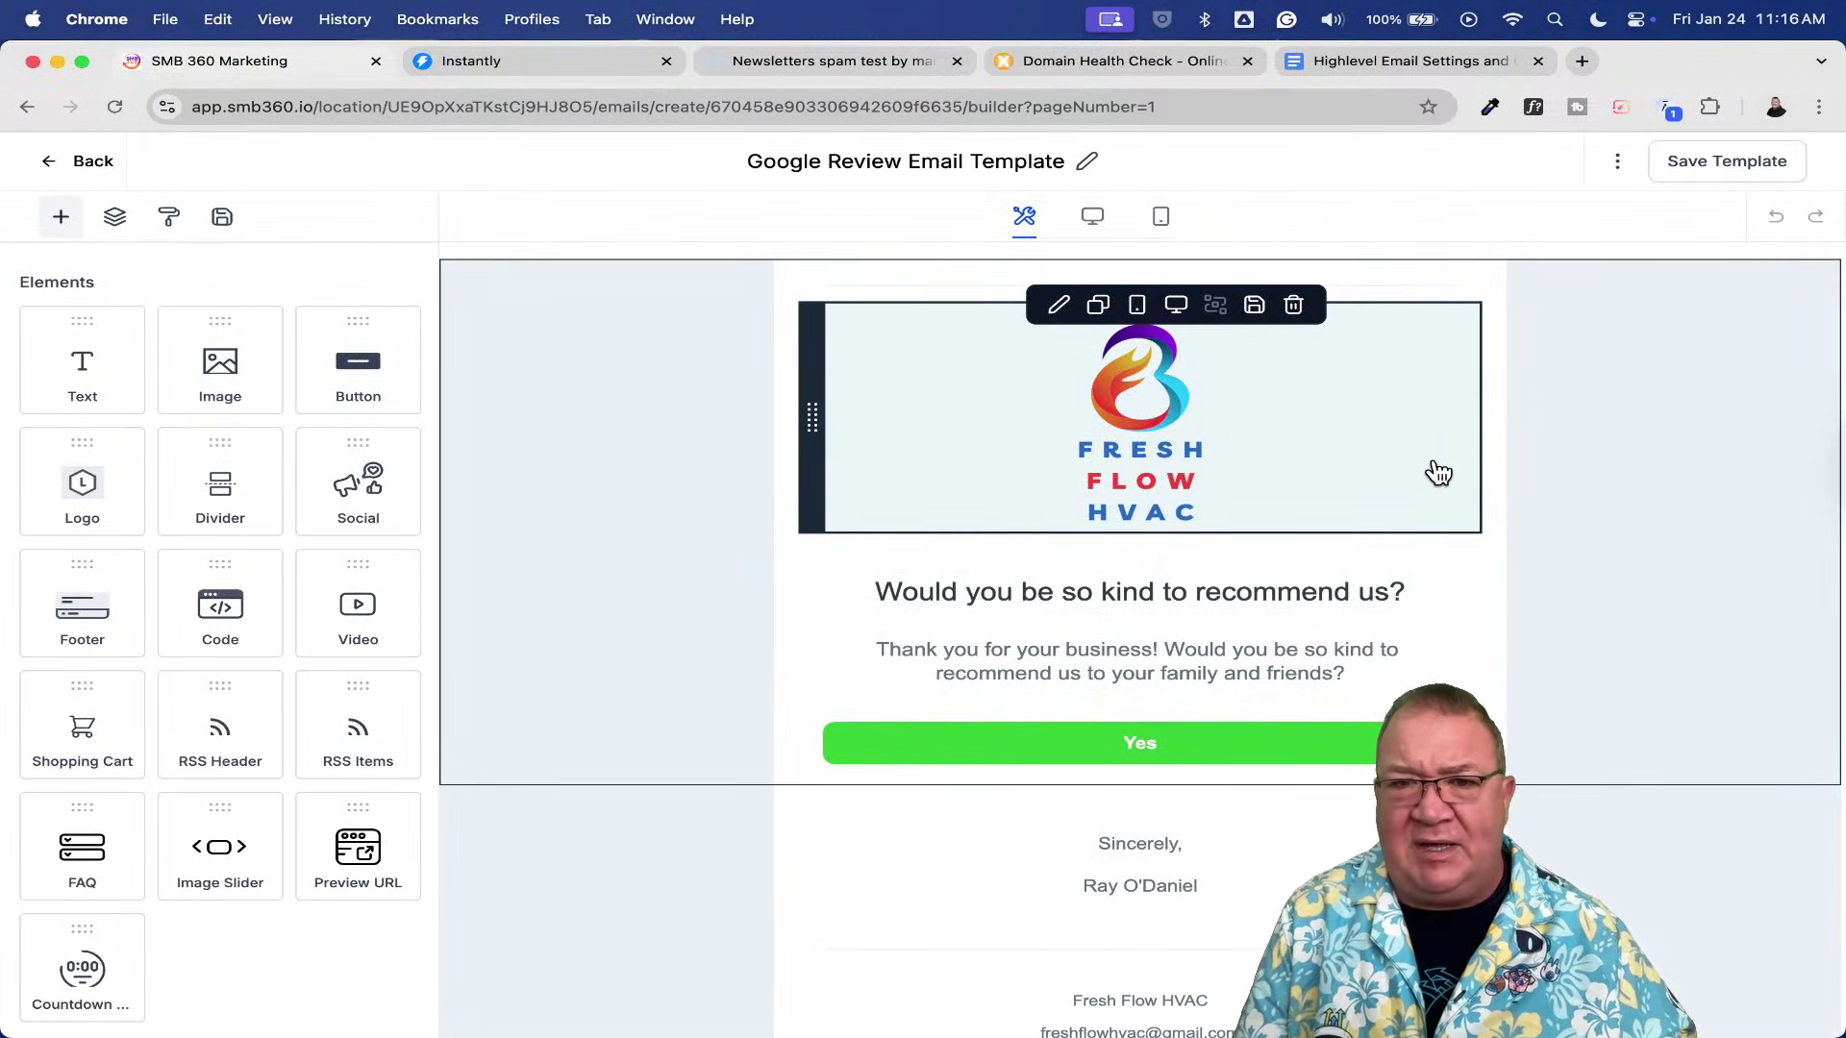
{"action": "scroll", "coordinate": [1439, 473], "scroll_direction": "down", "scroll_amount": 3}
{"action": "scroll", "coordinate": [1439, 471], "scroll_direction": "up", "scroll_amount": 3}
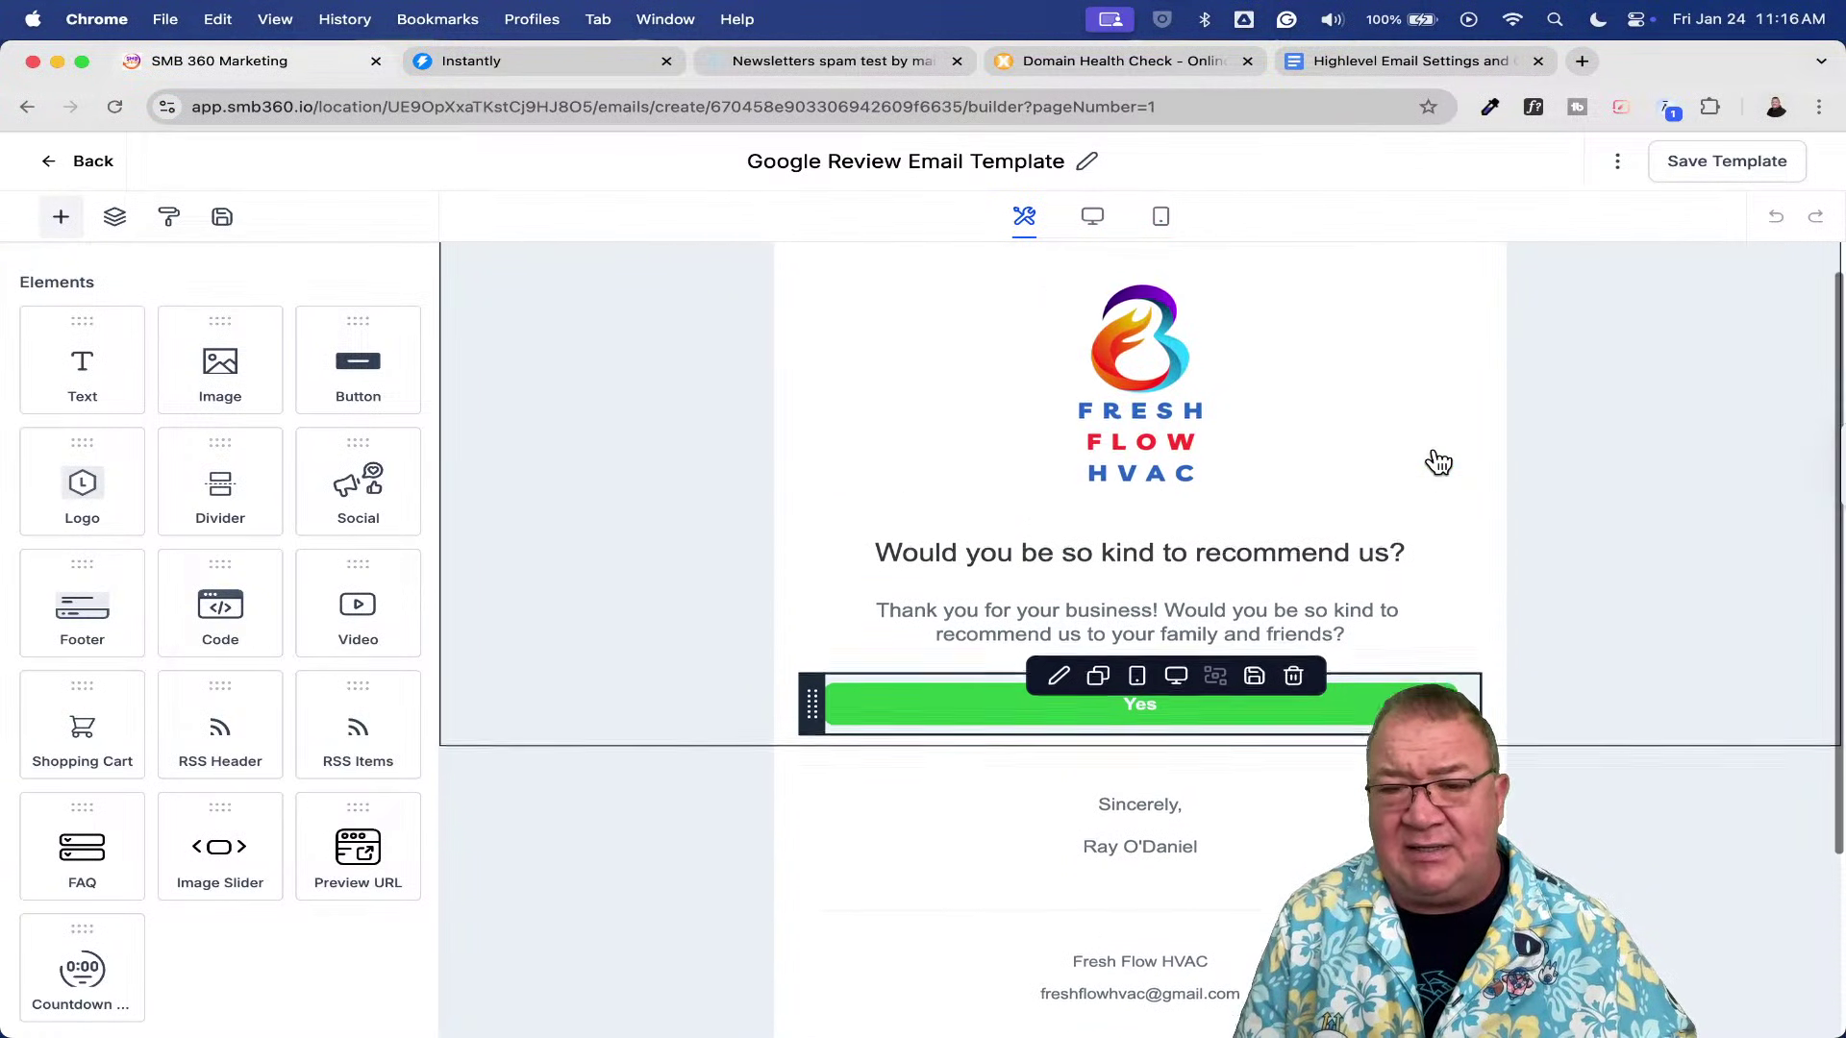
{"action": "scroll", "coordinate": [1439, 463], "scroll_direction": "up", "scroll_amount": 1}
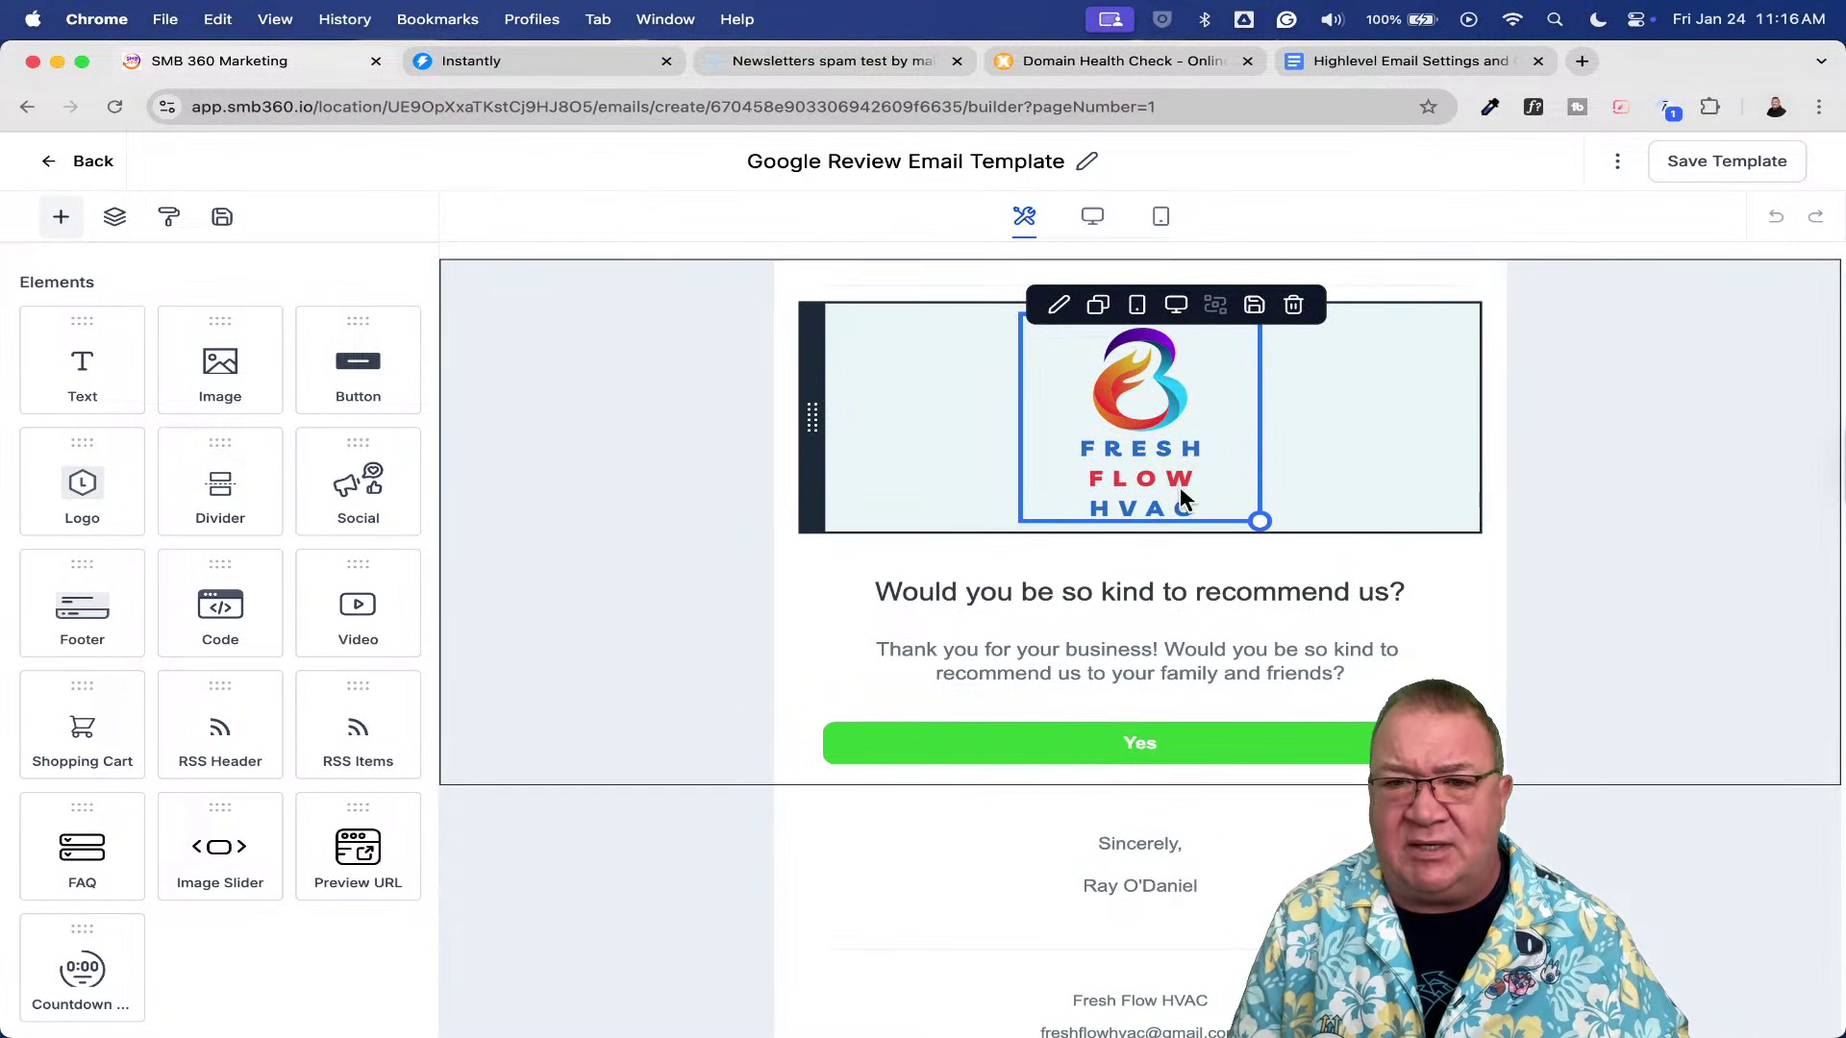
{"action": "mouse_move", "coordinate": [1211, 548]}
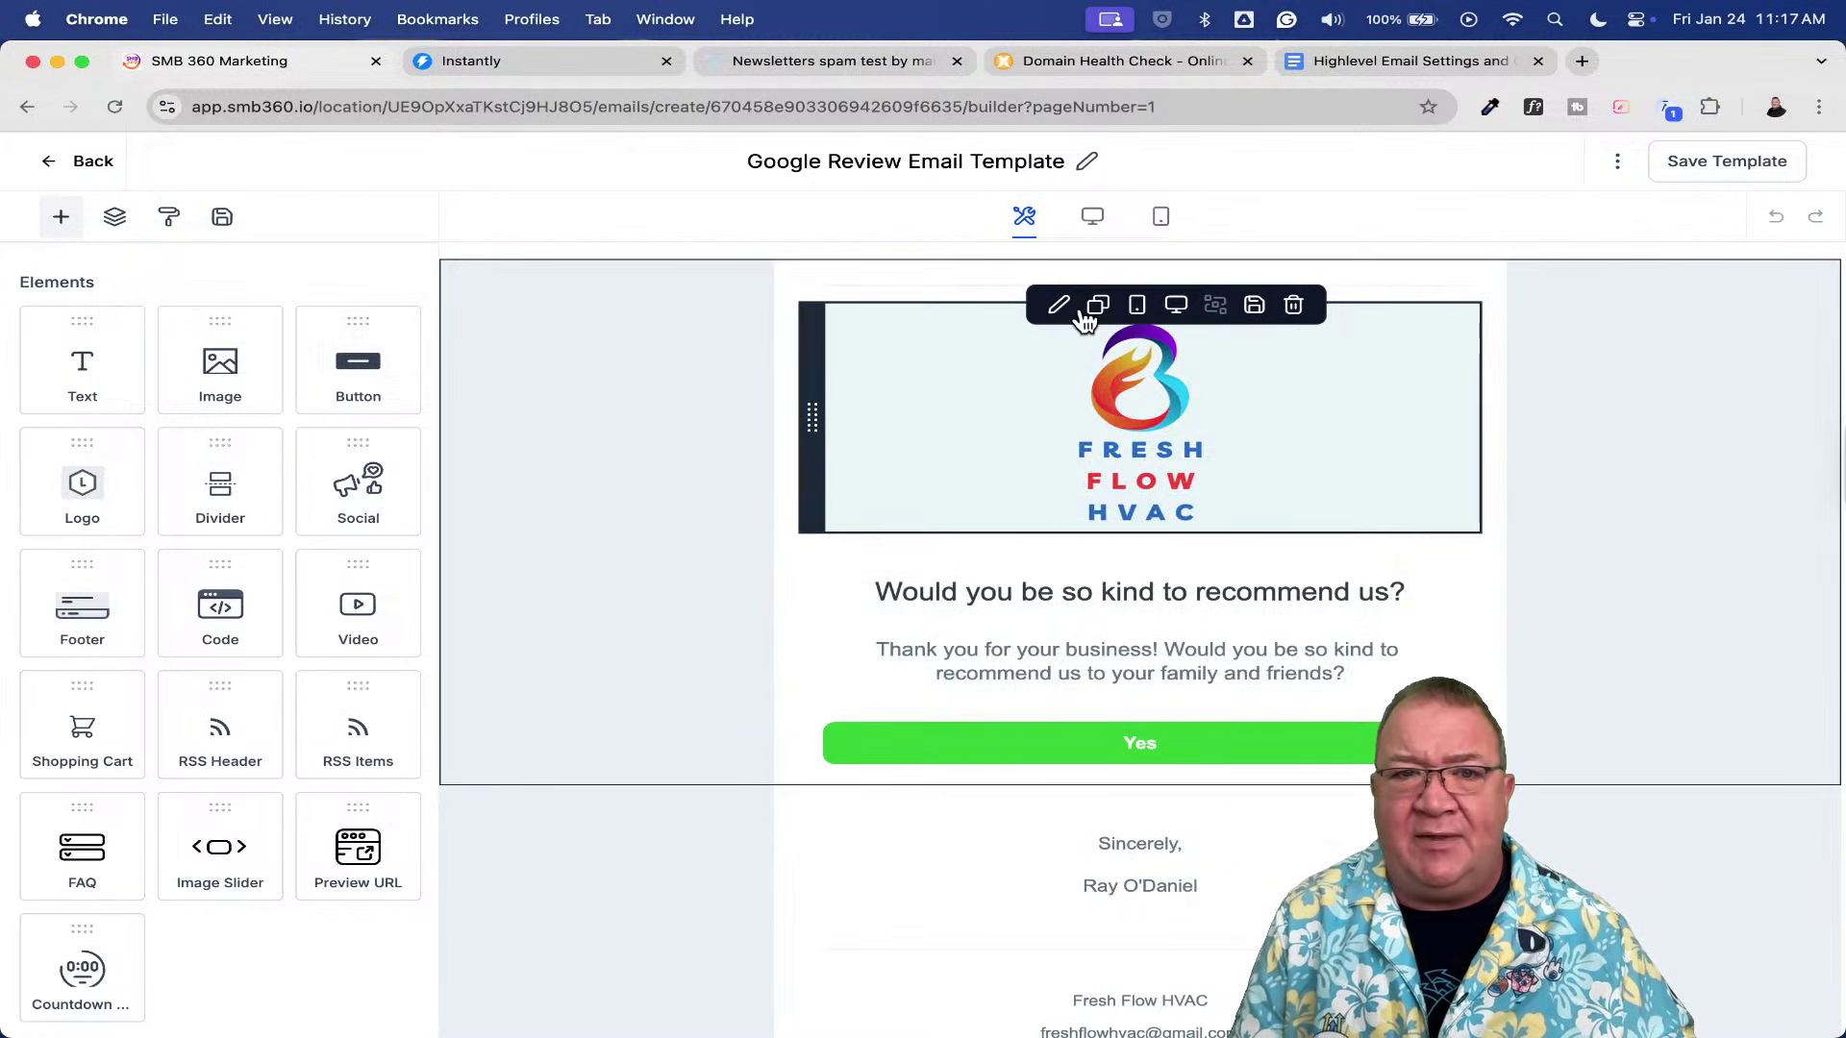
{"action": "left_click", "coordinate": [792, 60]}
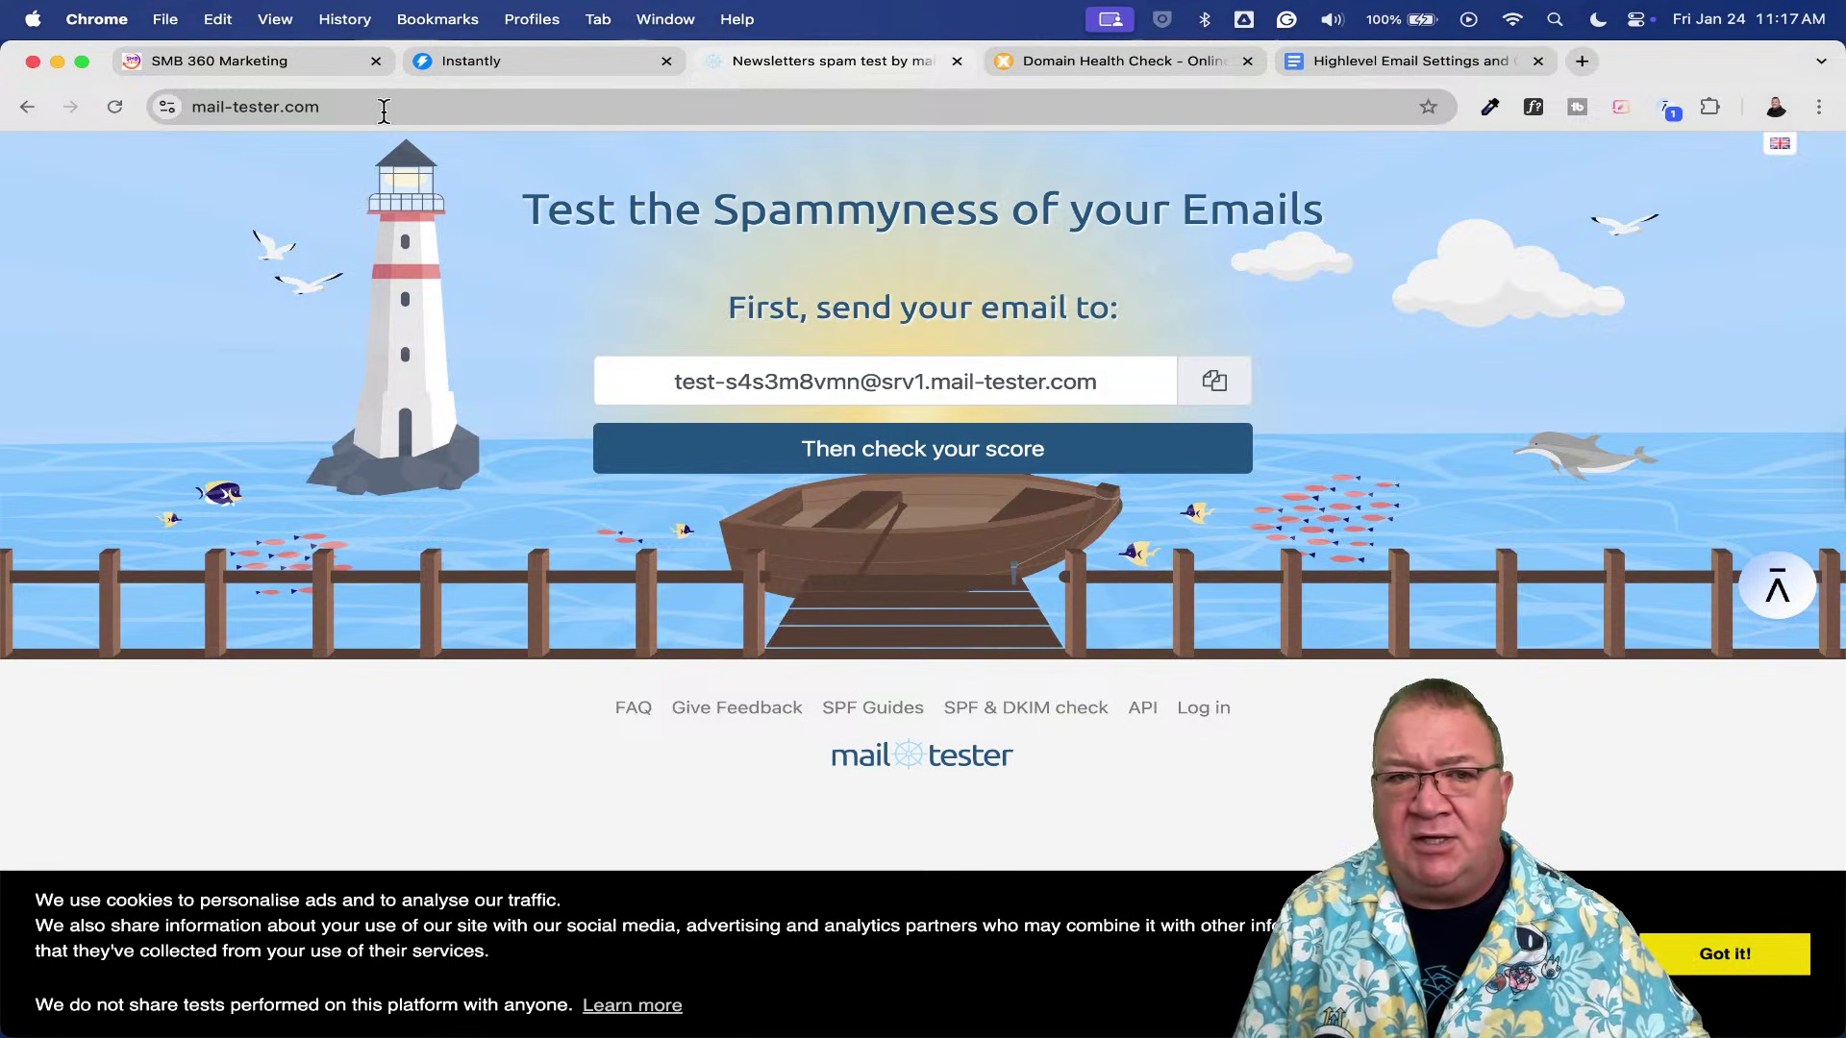
- Generate and copy a fresh mail-tester address, then return to the Google Review template builder
{"action": "left_click", "coordinate": [118, 100]}
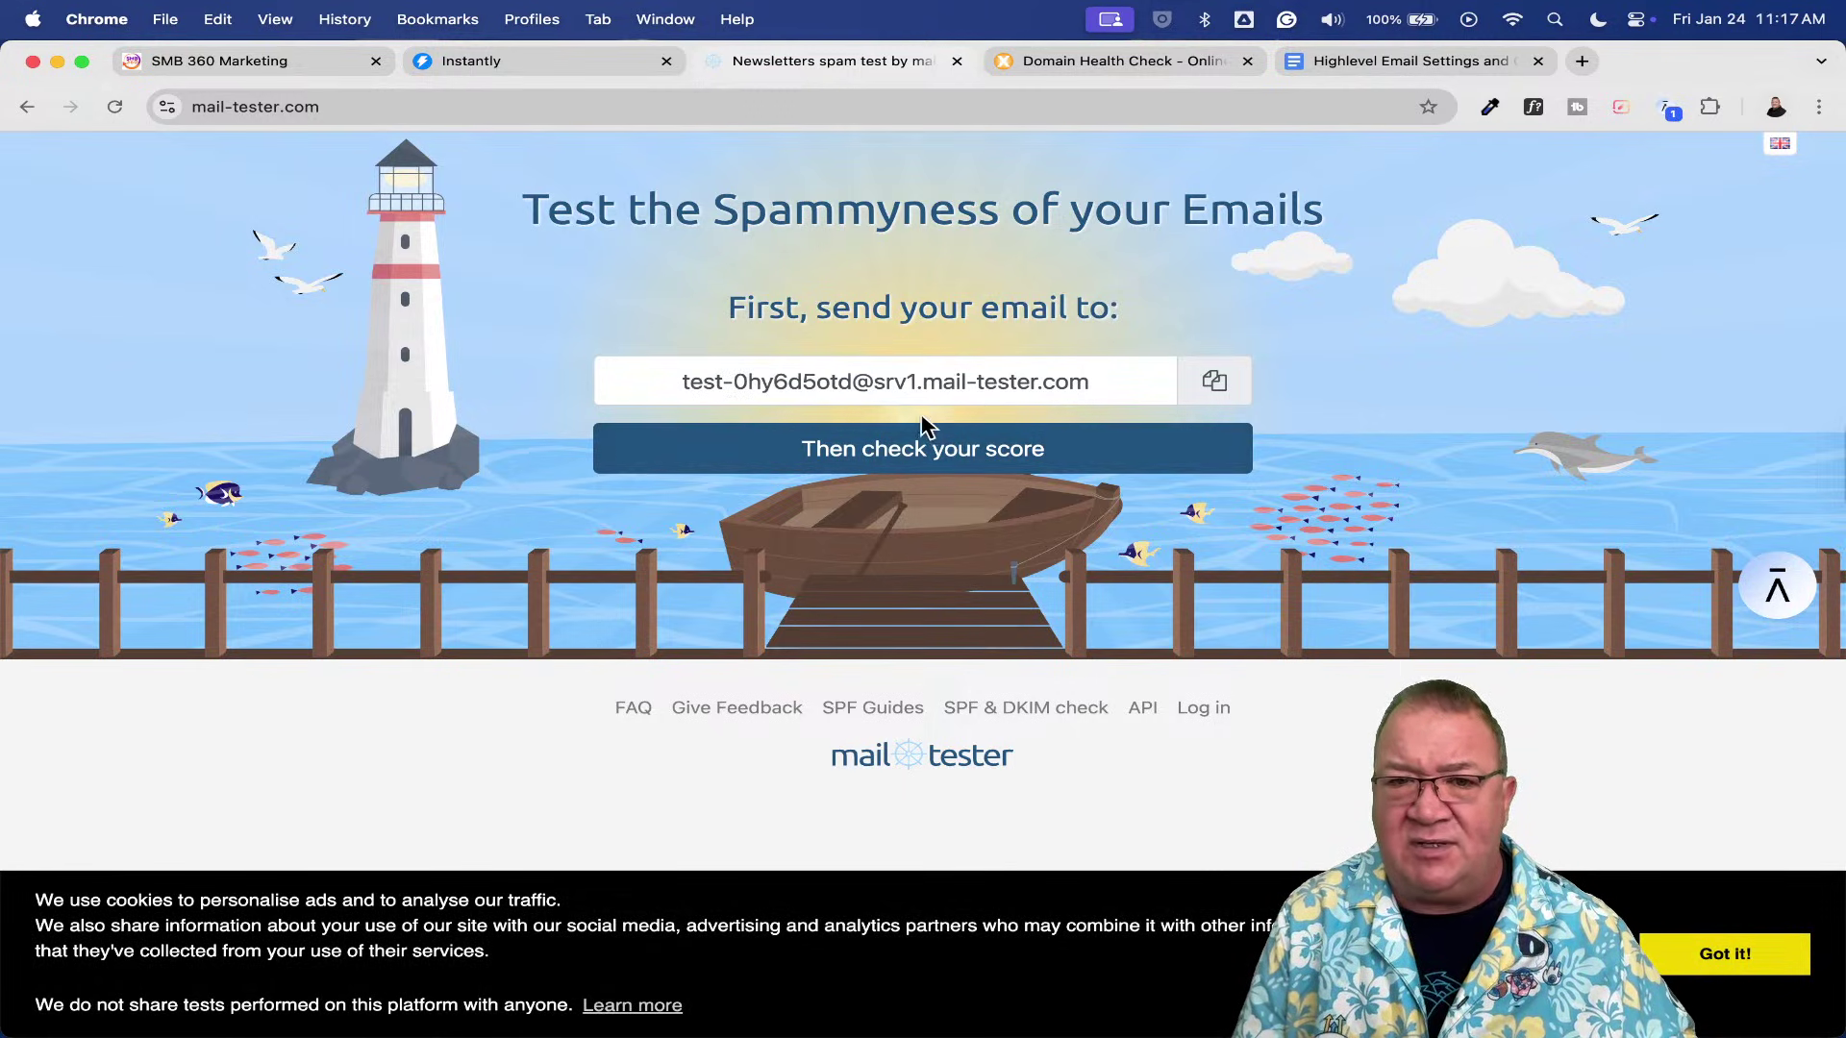
{"action": "left_click", "coordinate": [1216, 384]}
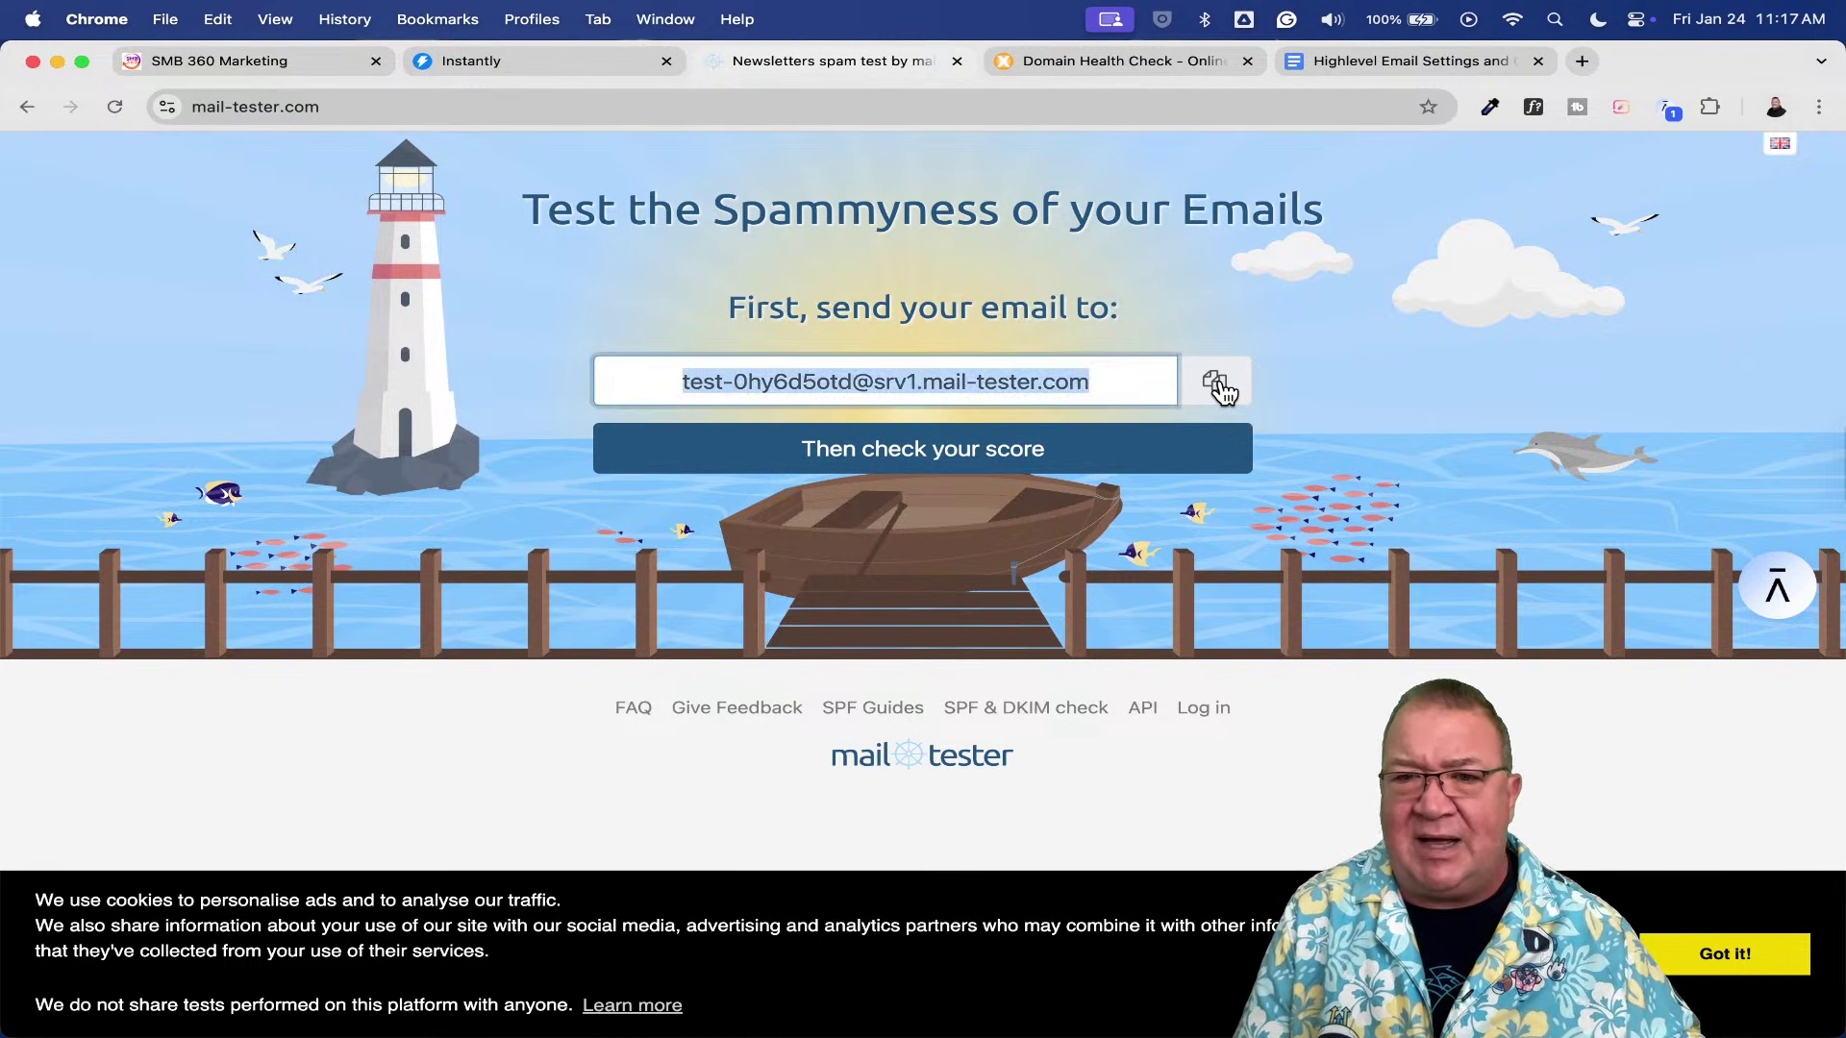
{"action": "left_click", "coordinate": [348, 64]}
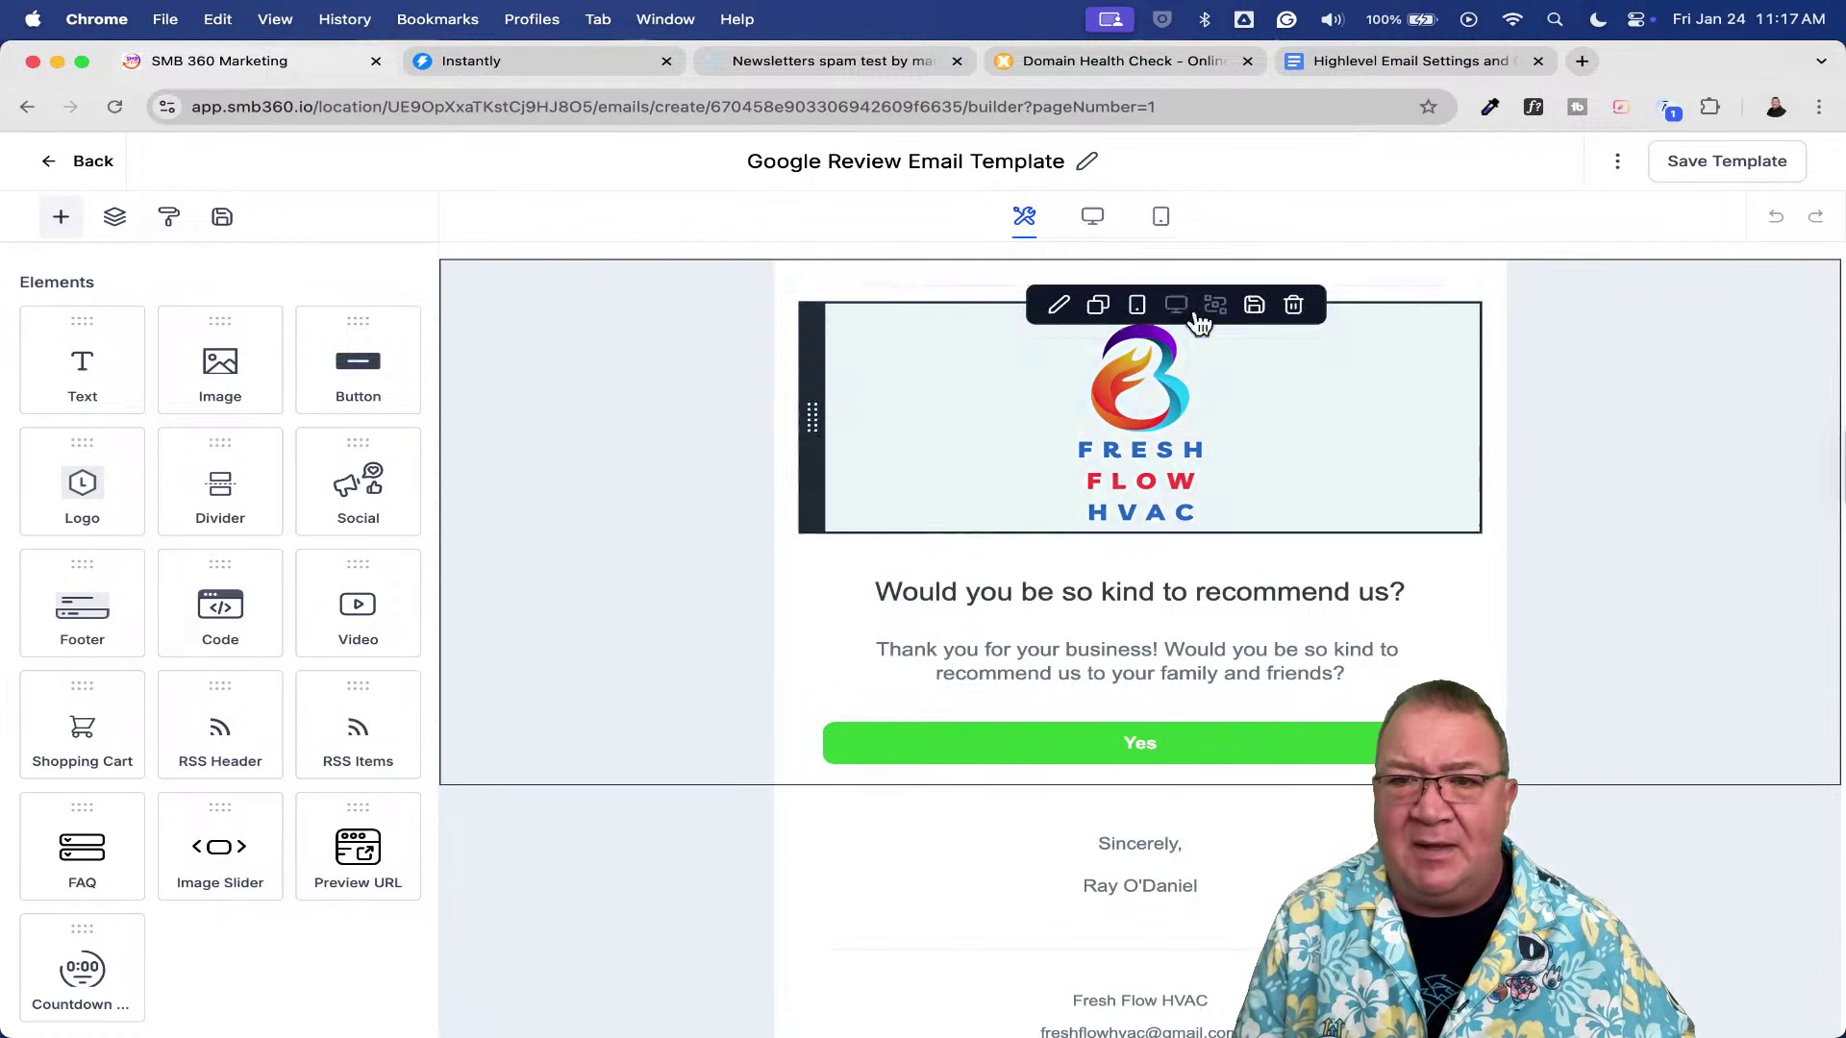
- Open the template's Send Test Email form and enter the sender's from e-mail address
{"action": "scroll", "coordinate": [1622, 173], "scroll_direction": "up", "scroll_amount": 5}
{"action": "left_click", "coordinate": [1618, 165]}
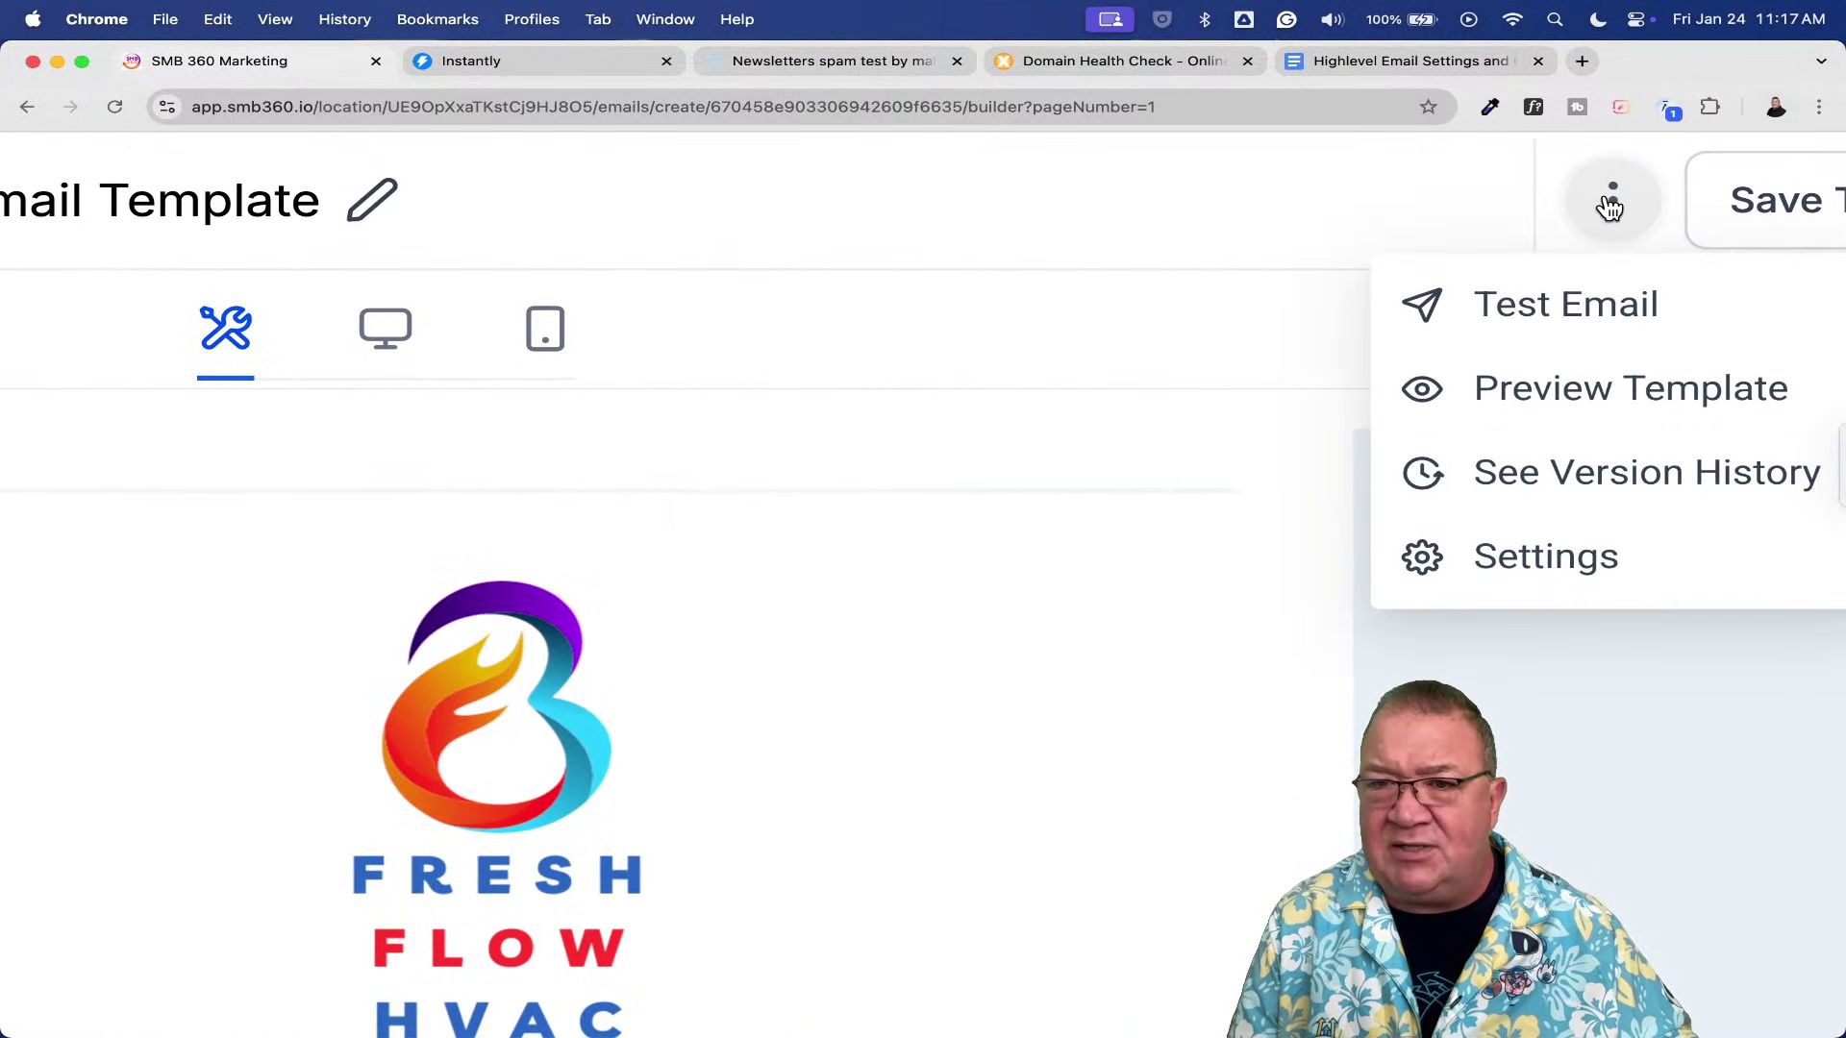
{"action": "left_click", "coordinate": [1559, 306]}
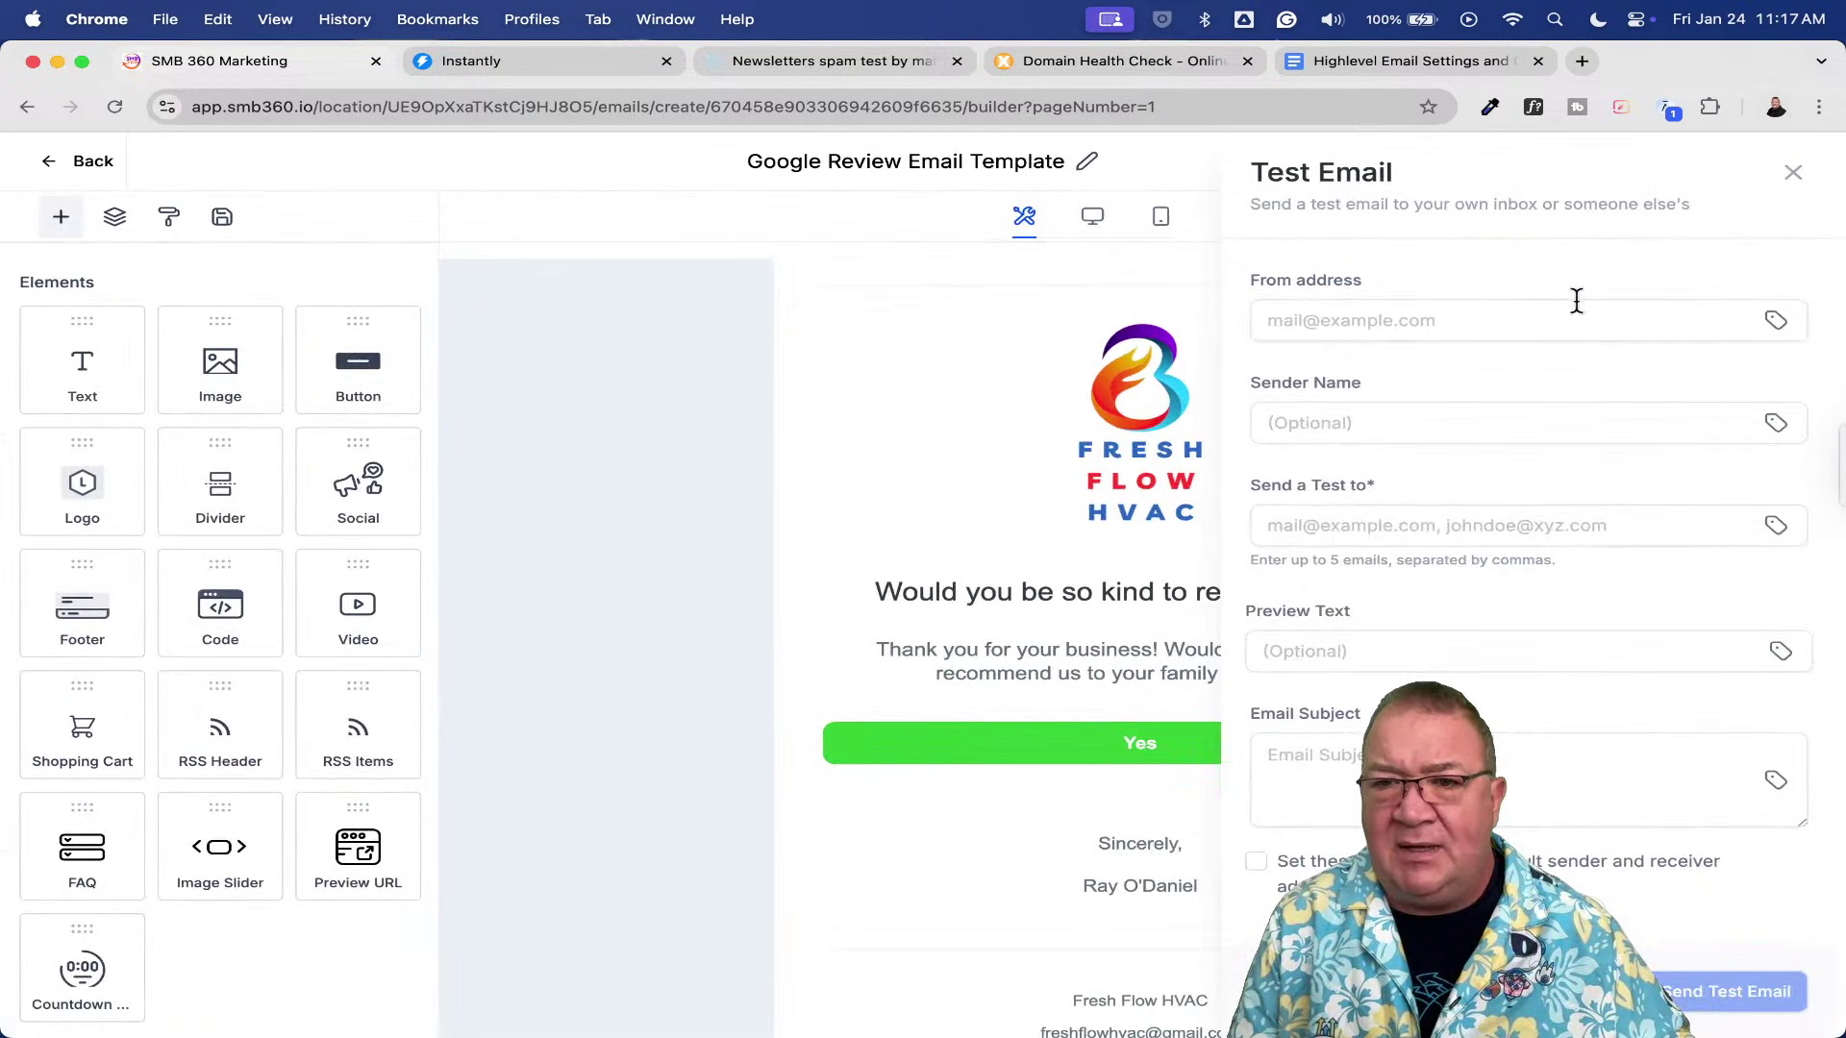
{"action": "left_click", "coordinate": [1577, 301]}
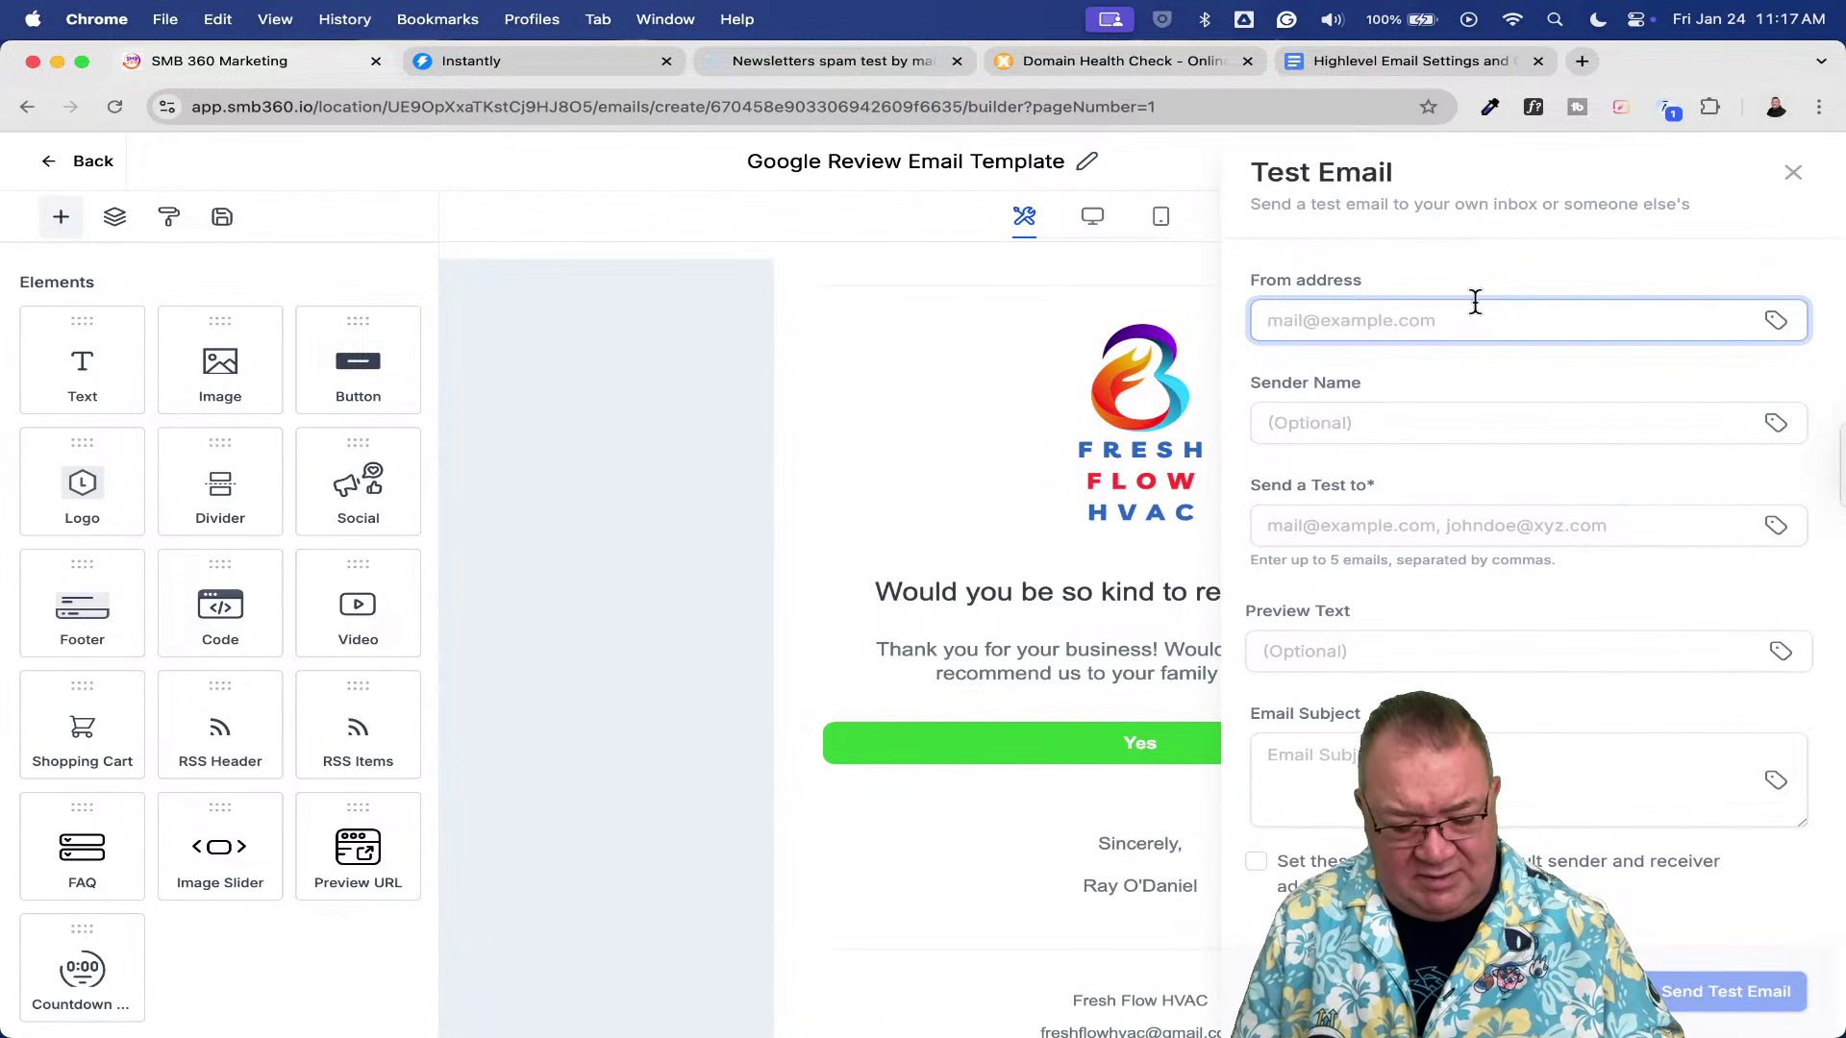
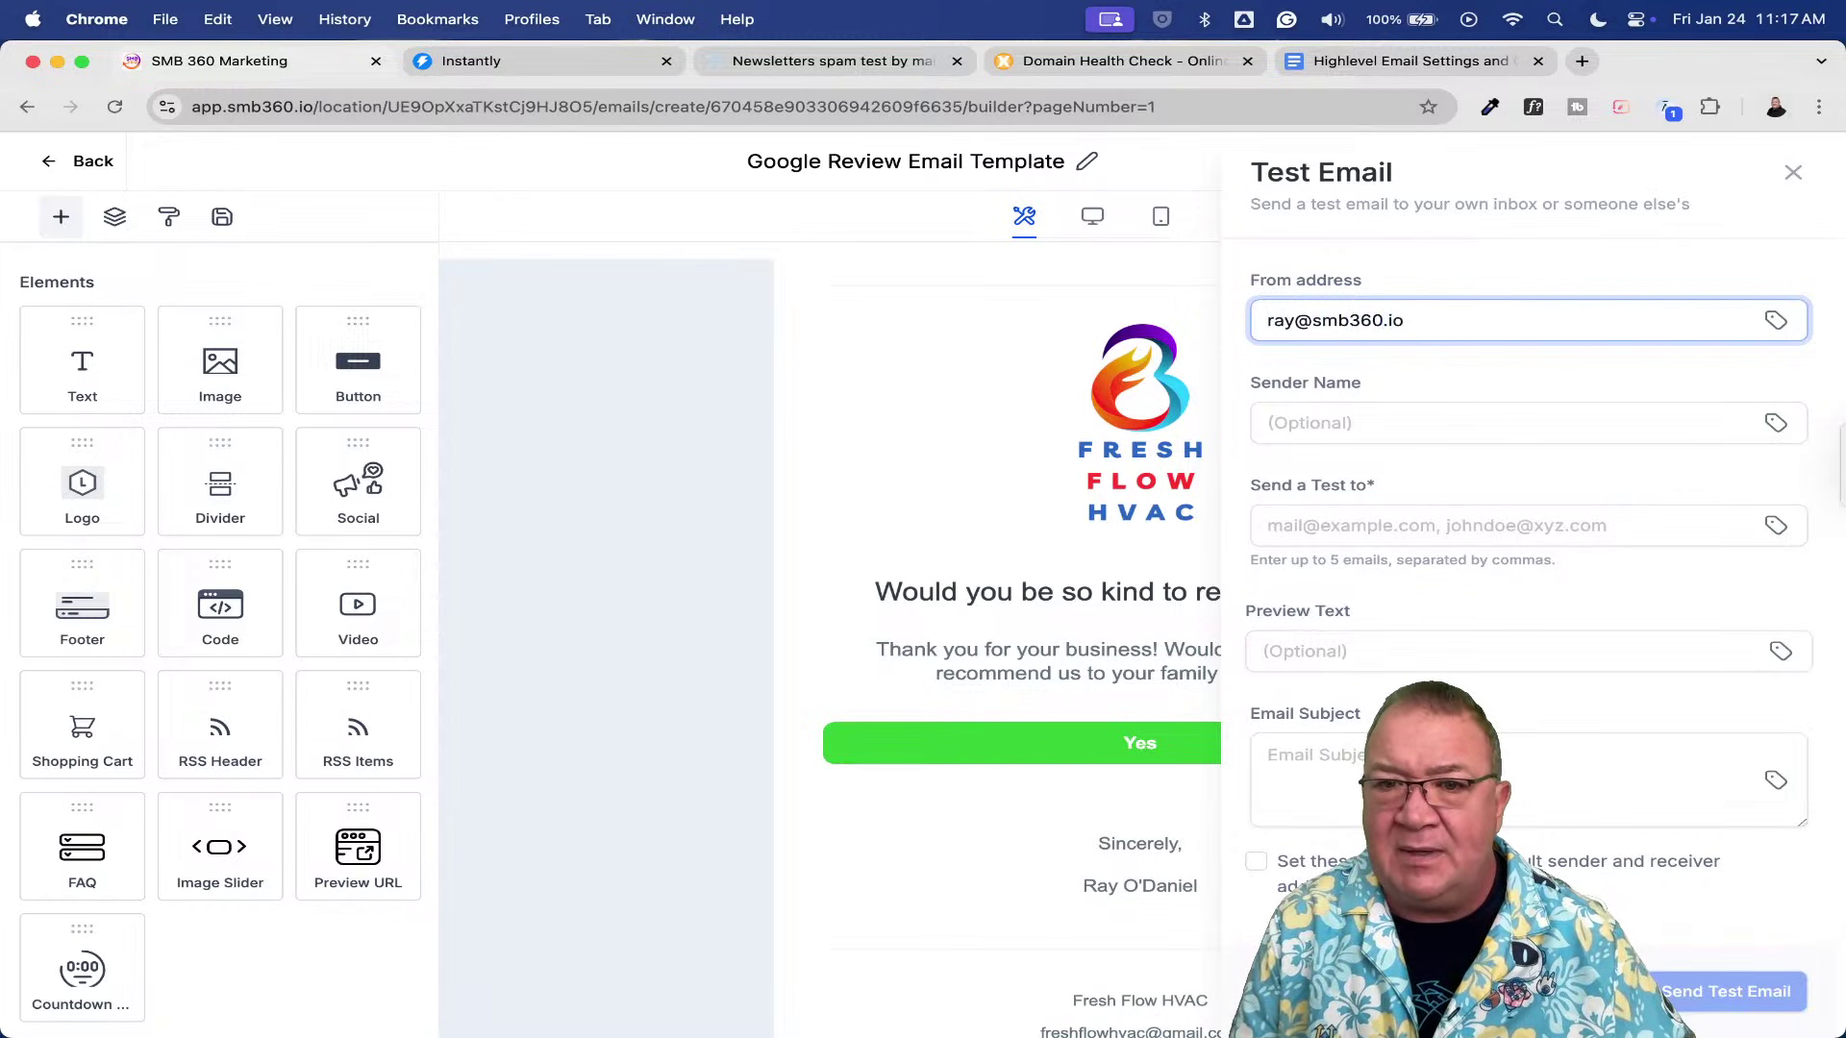
{"action": "key", "text": "Tab"}
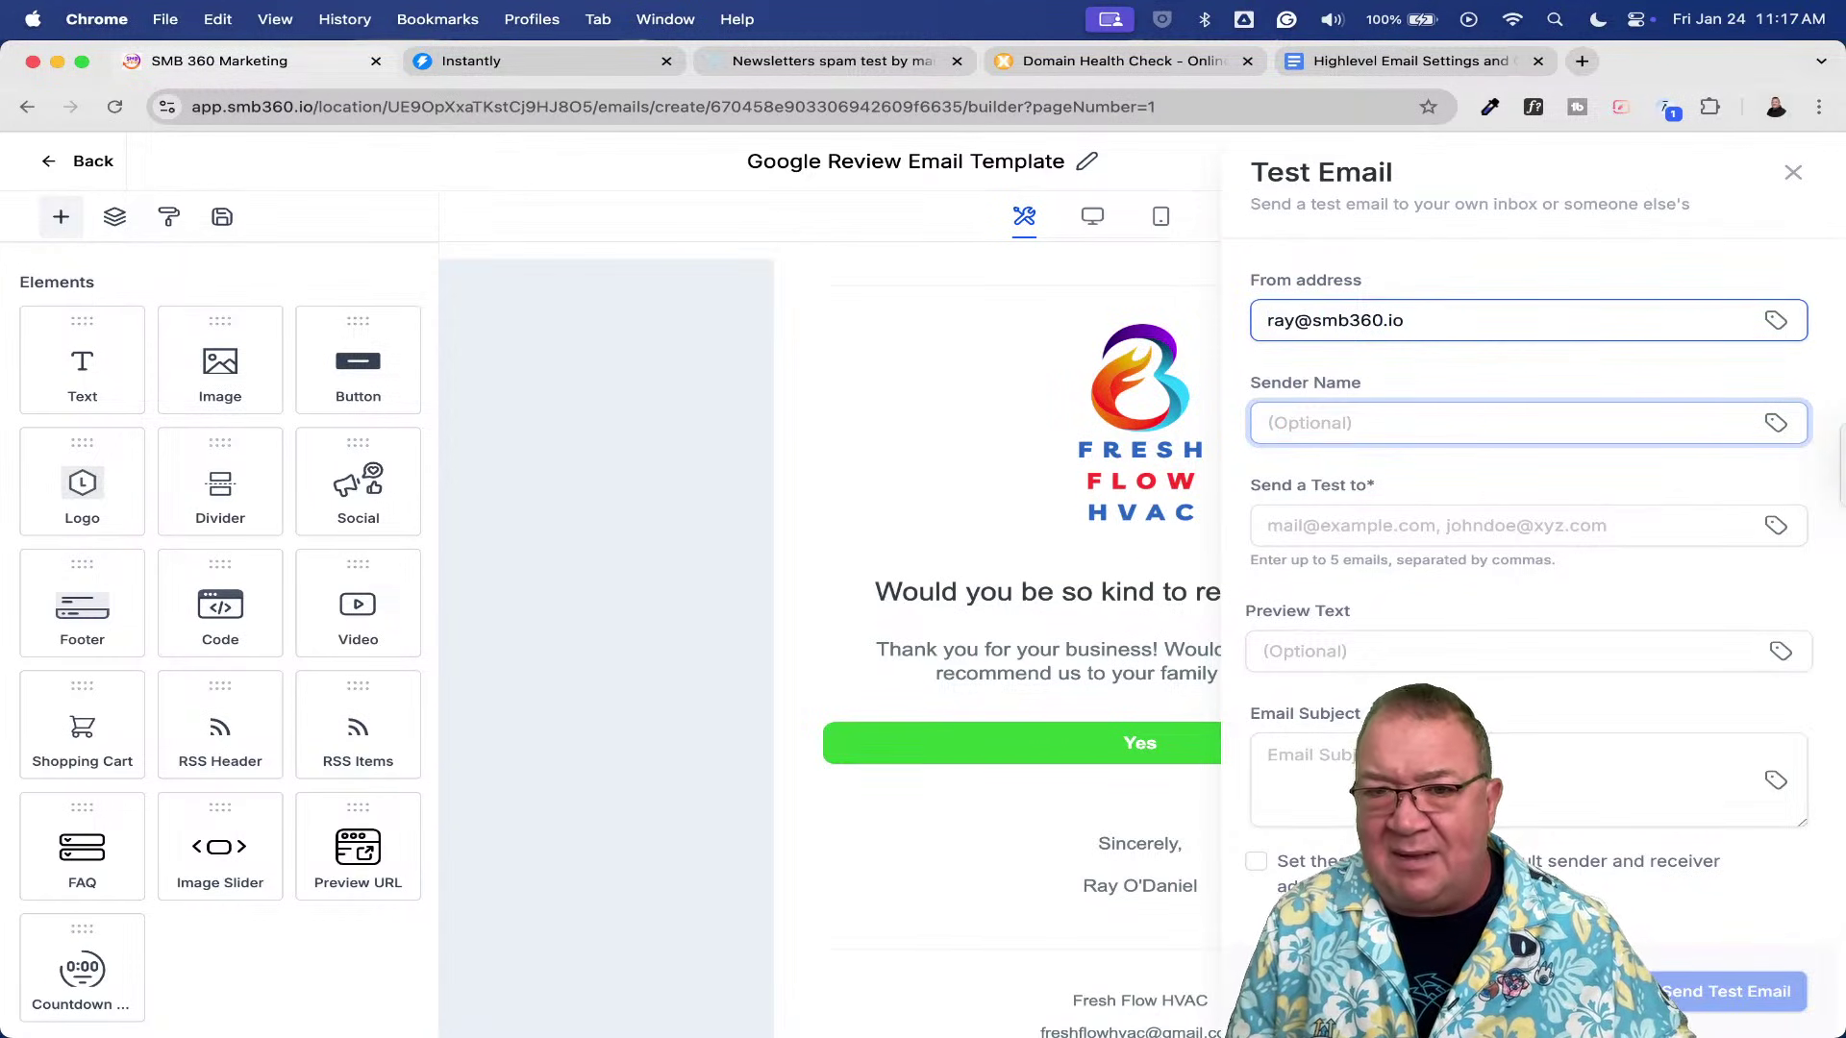
- Paste the mail-tester address as recipient, enter subject 'testing', and send the test email
{"action": "left_click", "coordinate": [1344, 525]}
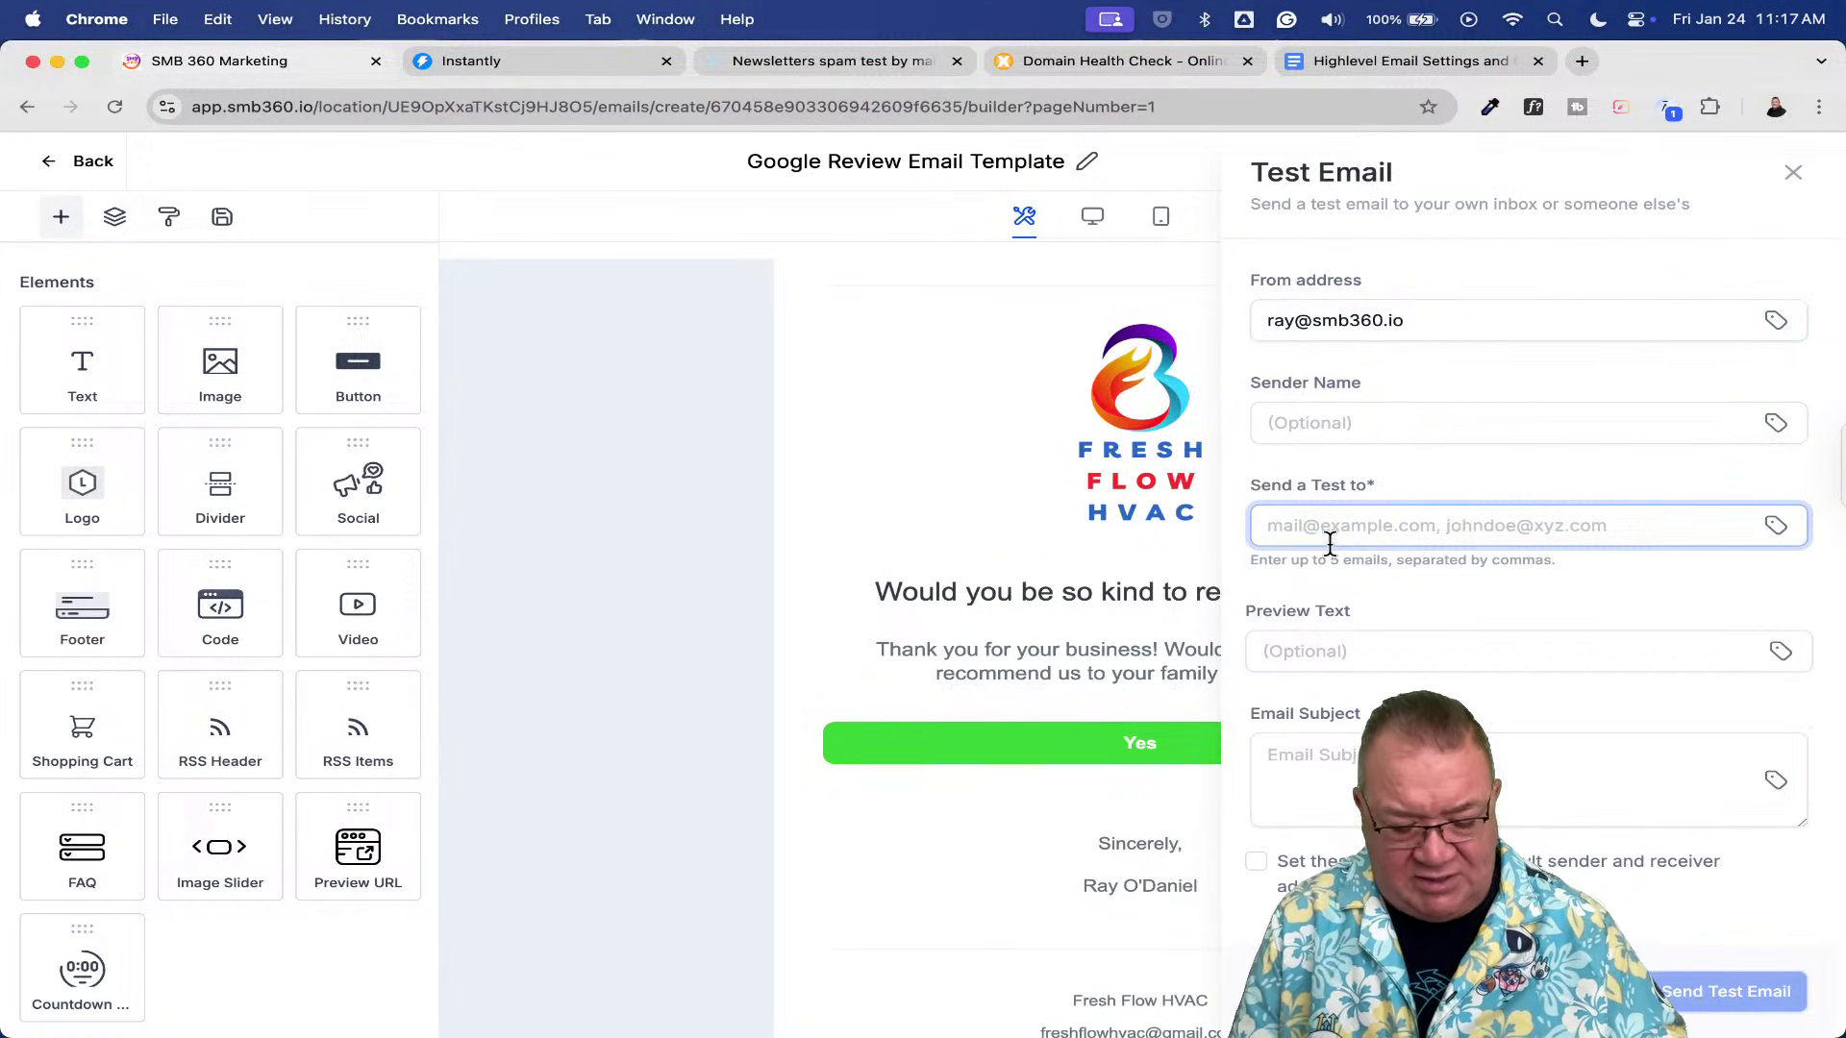
{"action": "key", "text": "super+v"}
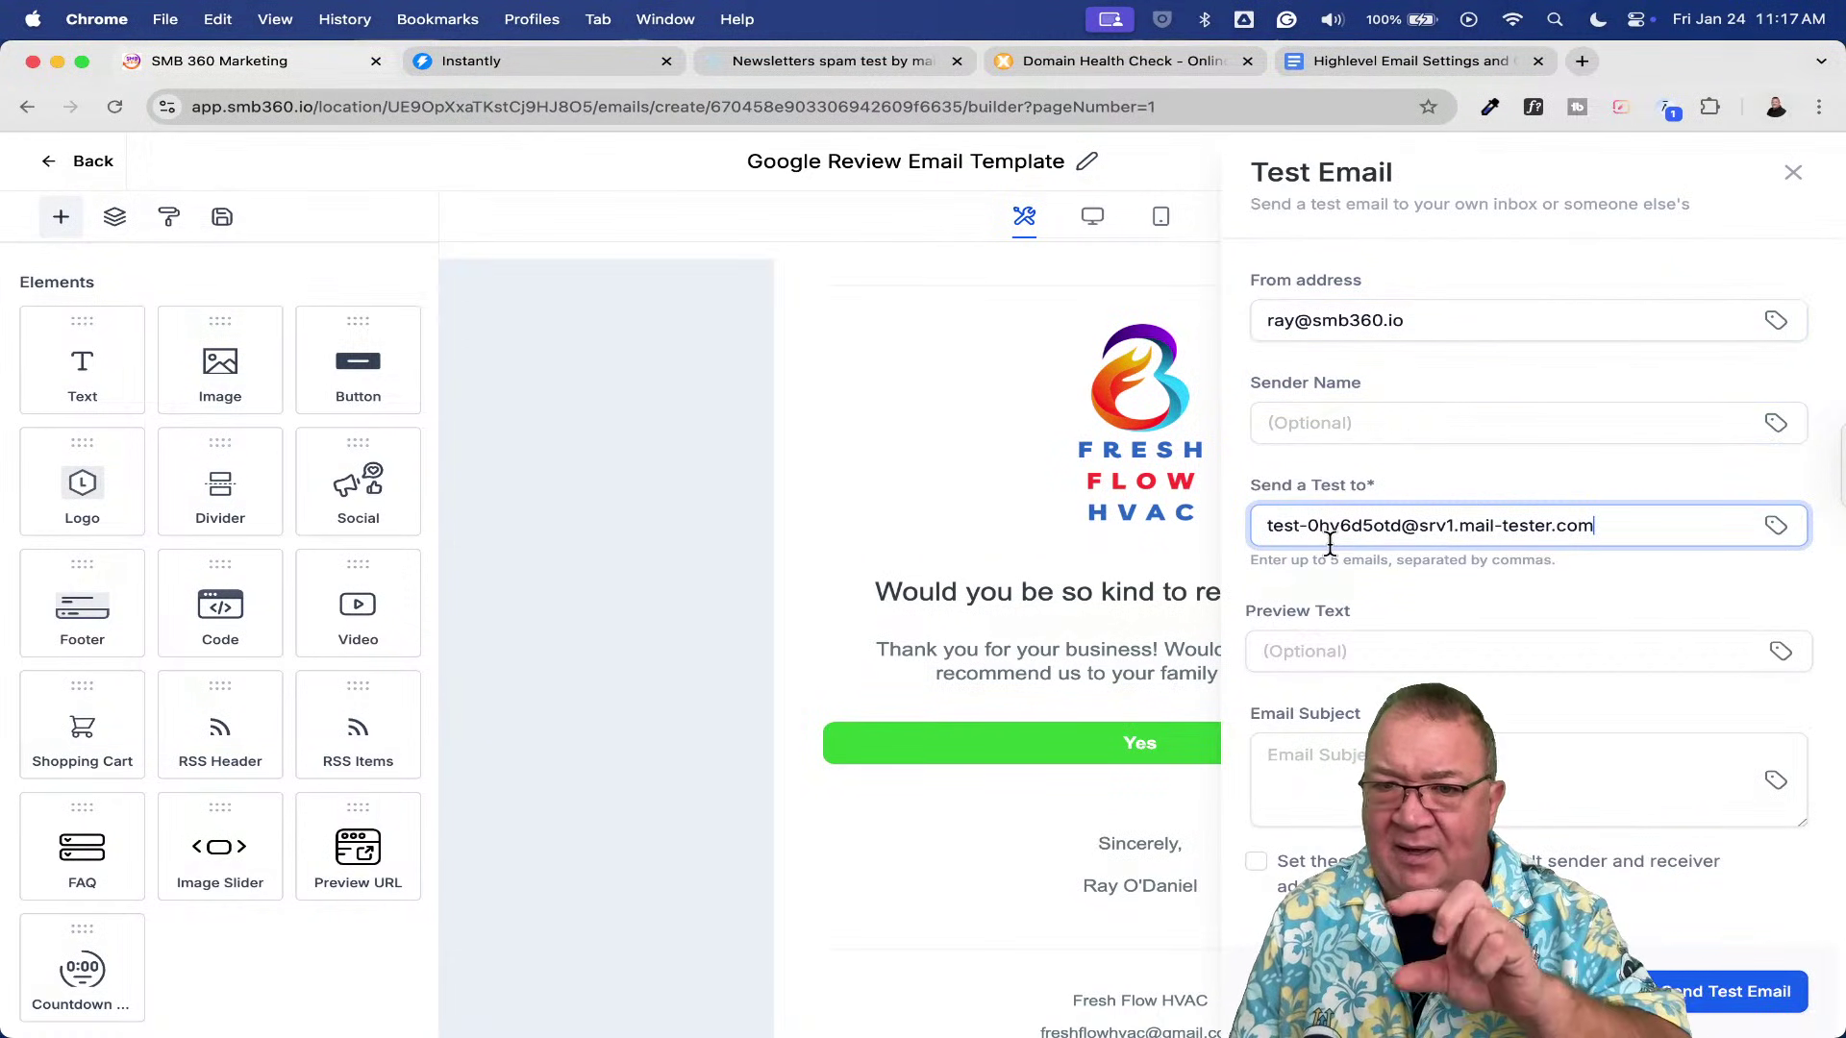
{"action": "left_click", "coordinate": [1351, 810]}
{"action": "type", "text": "testing"}
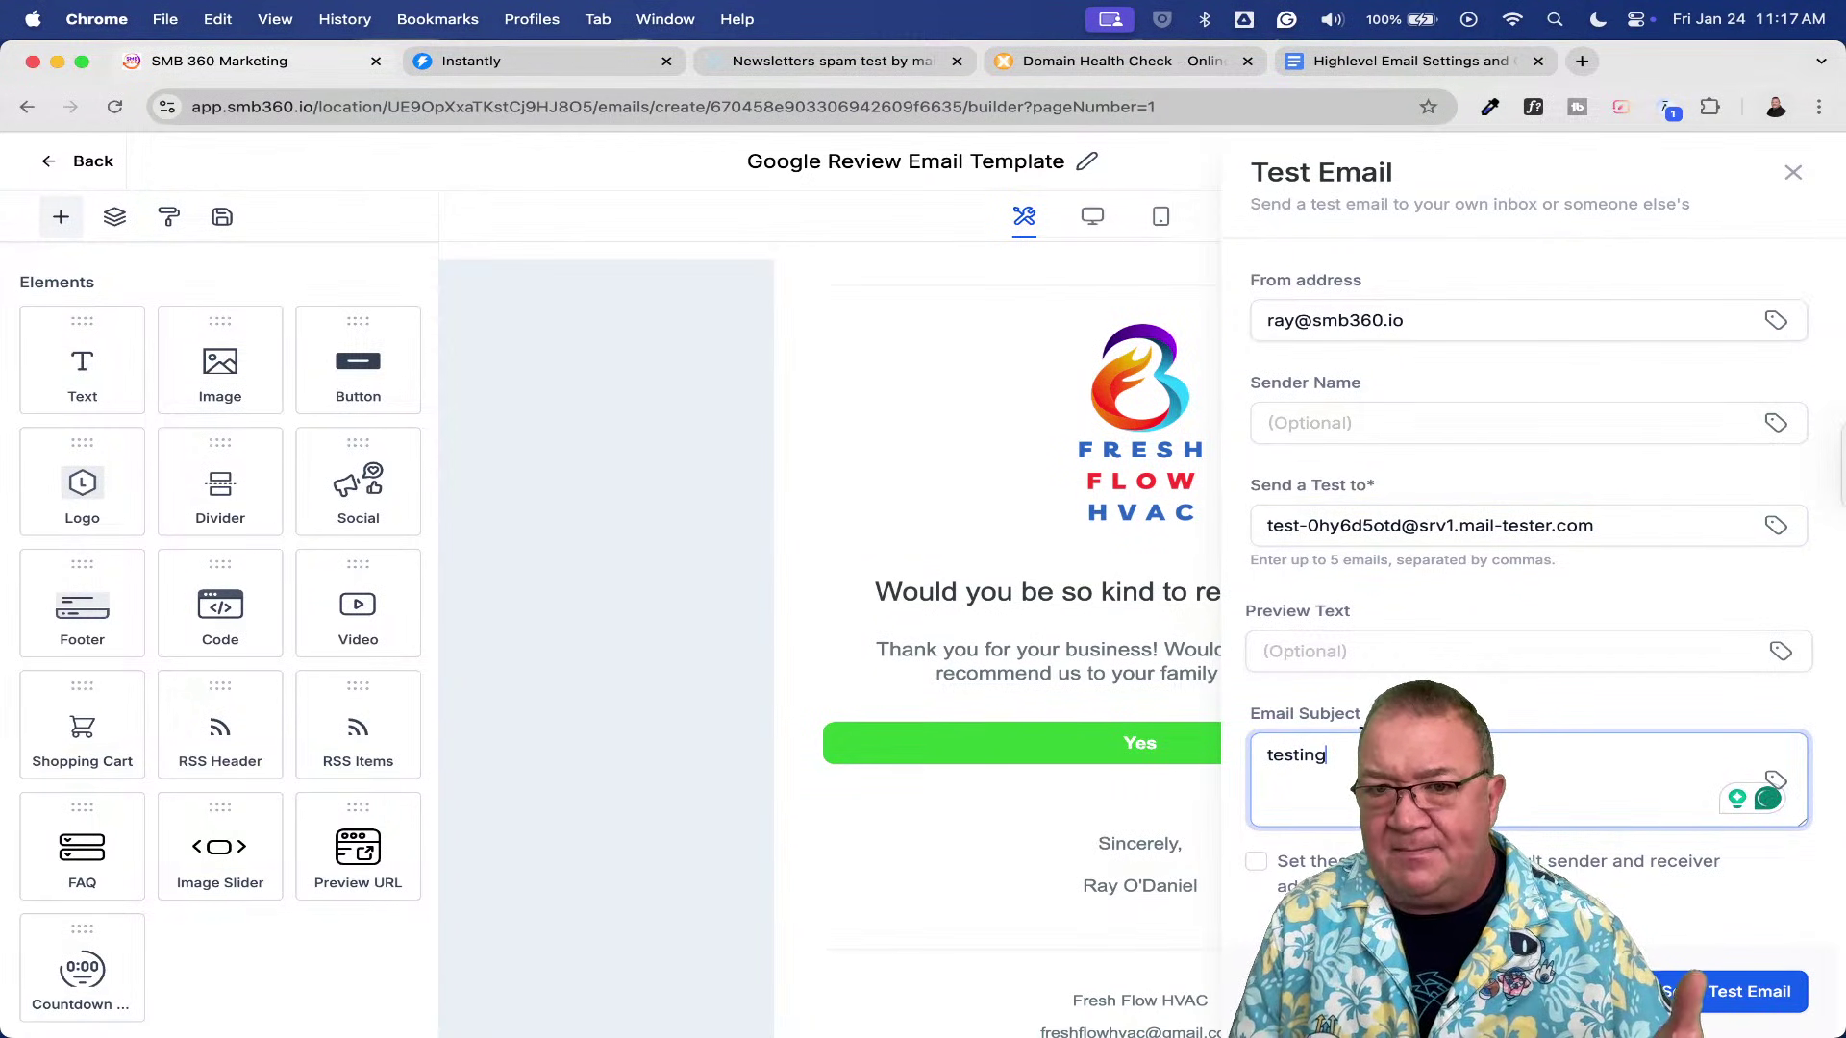
{"action": "left_click", "coordinate": [1726, 996]}
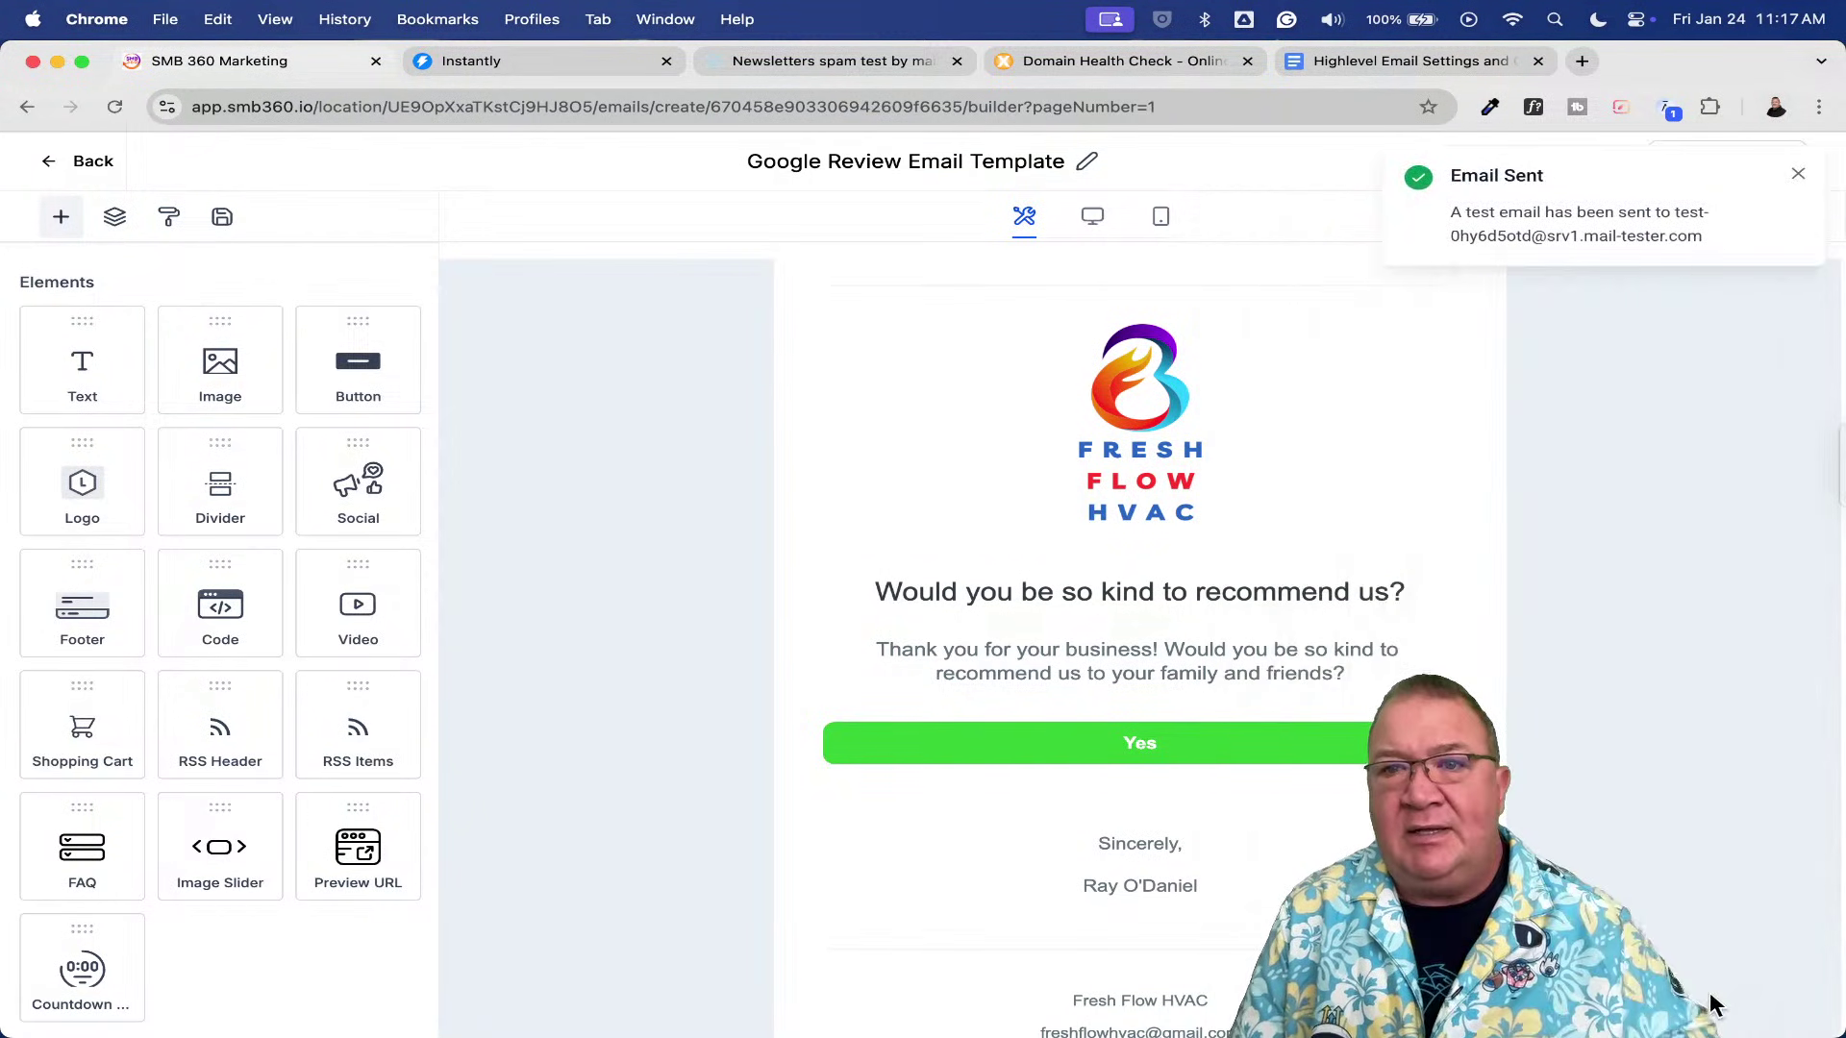
{"action": "left_click", "coordinate": [775, 59]}
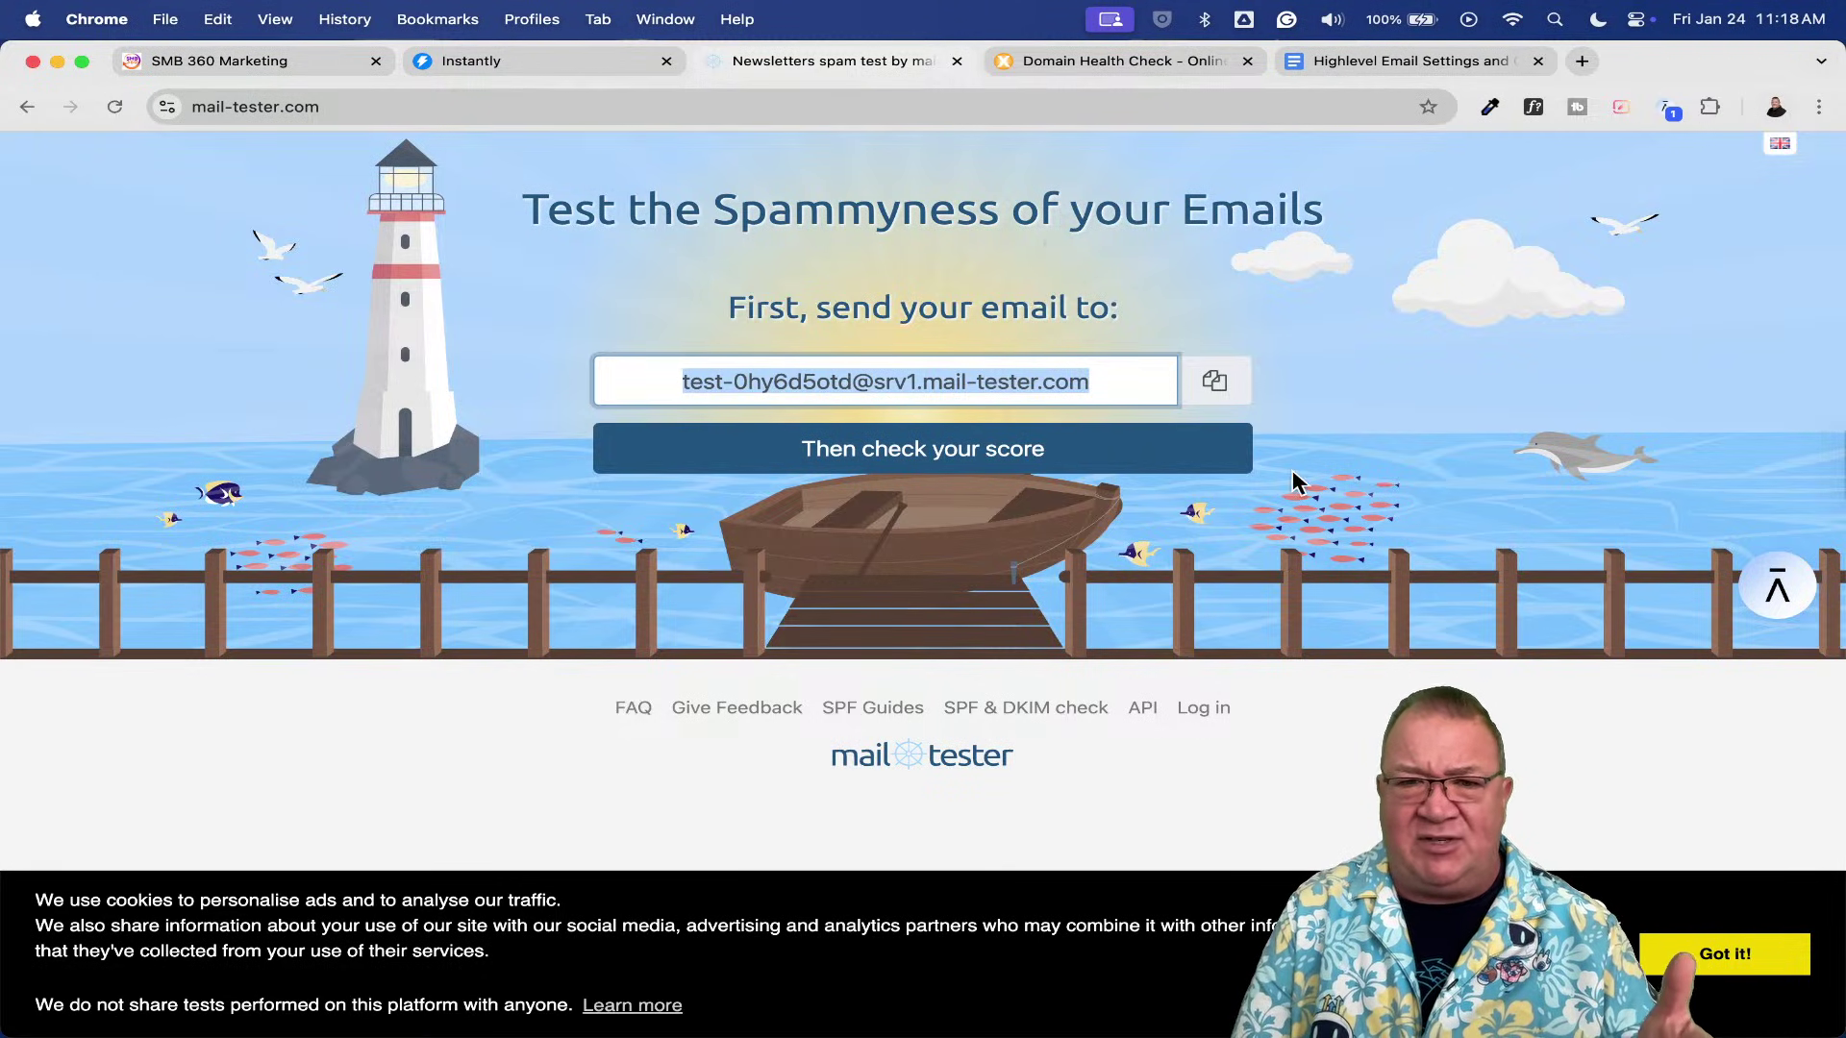
- Request the mail-tester score, hit the paid-plan page after 3 free tests, and return to the builder
{"action": "left_click", "coordinate": [961, 452]}
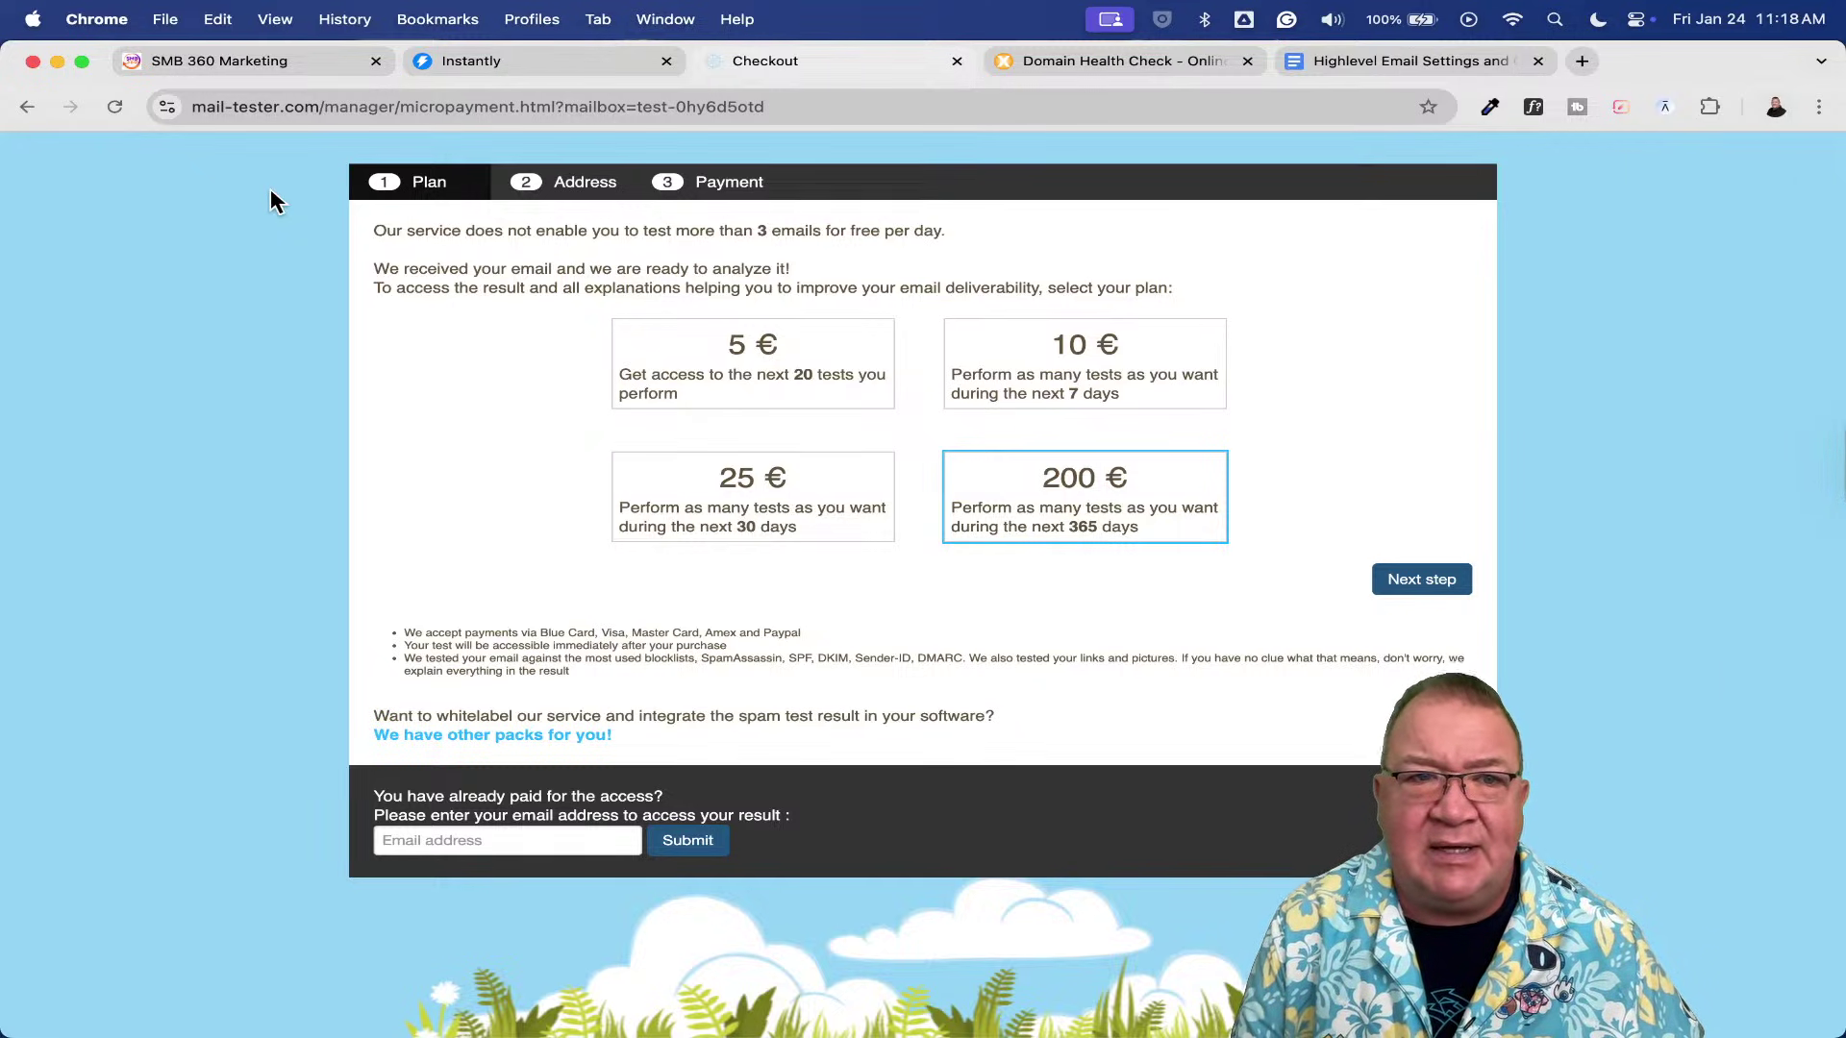
{"action": "left_click", "coordinate": [27, 108]}
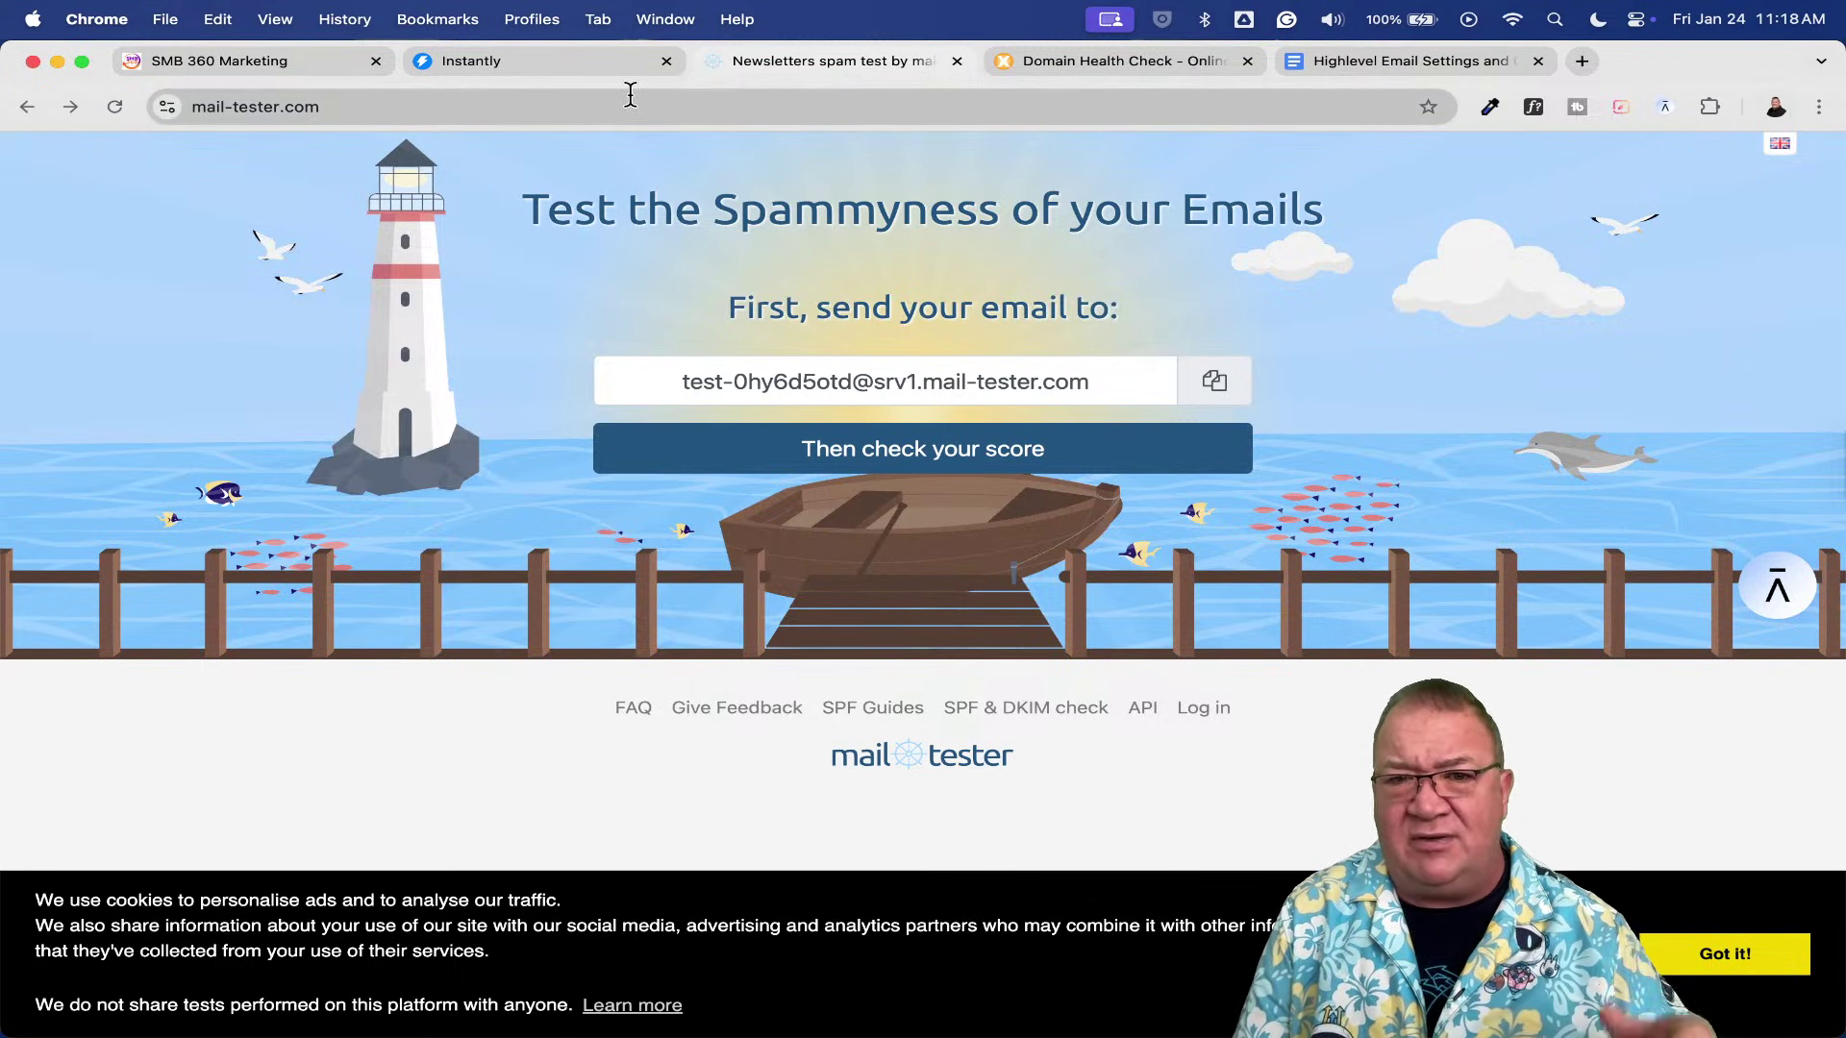
{"action": "left_click", "coordinate": [255, 61]}
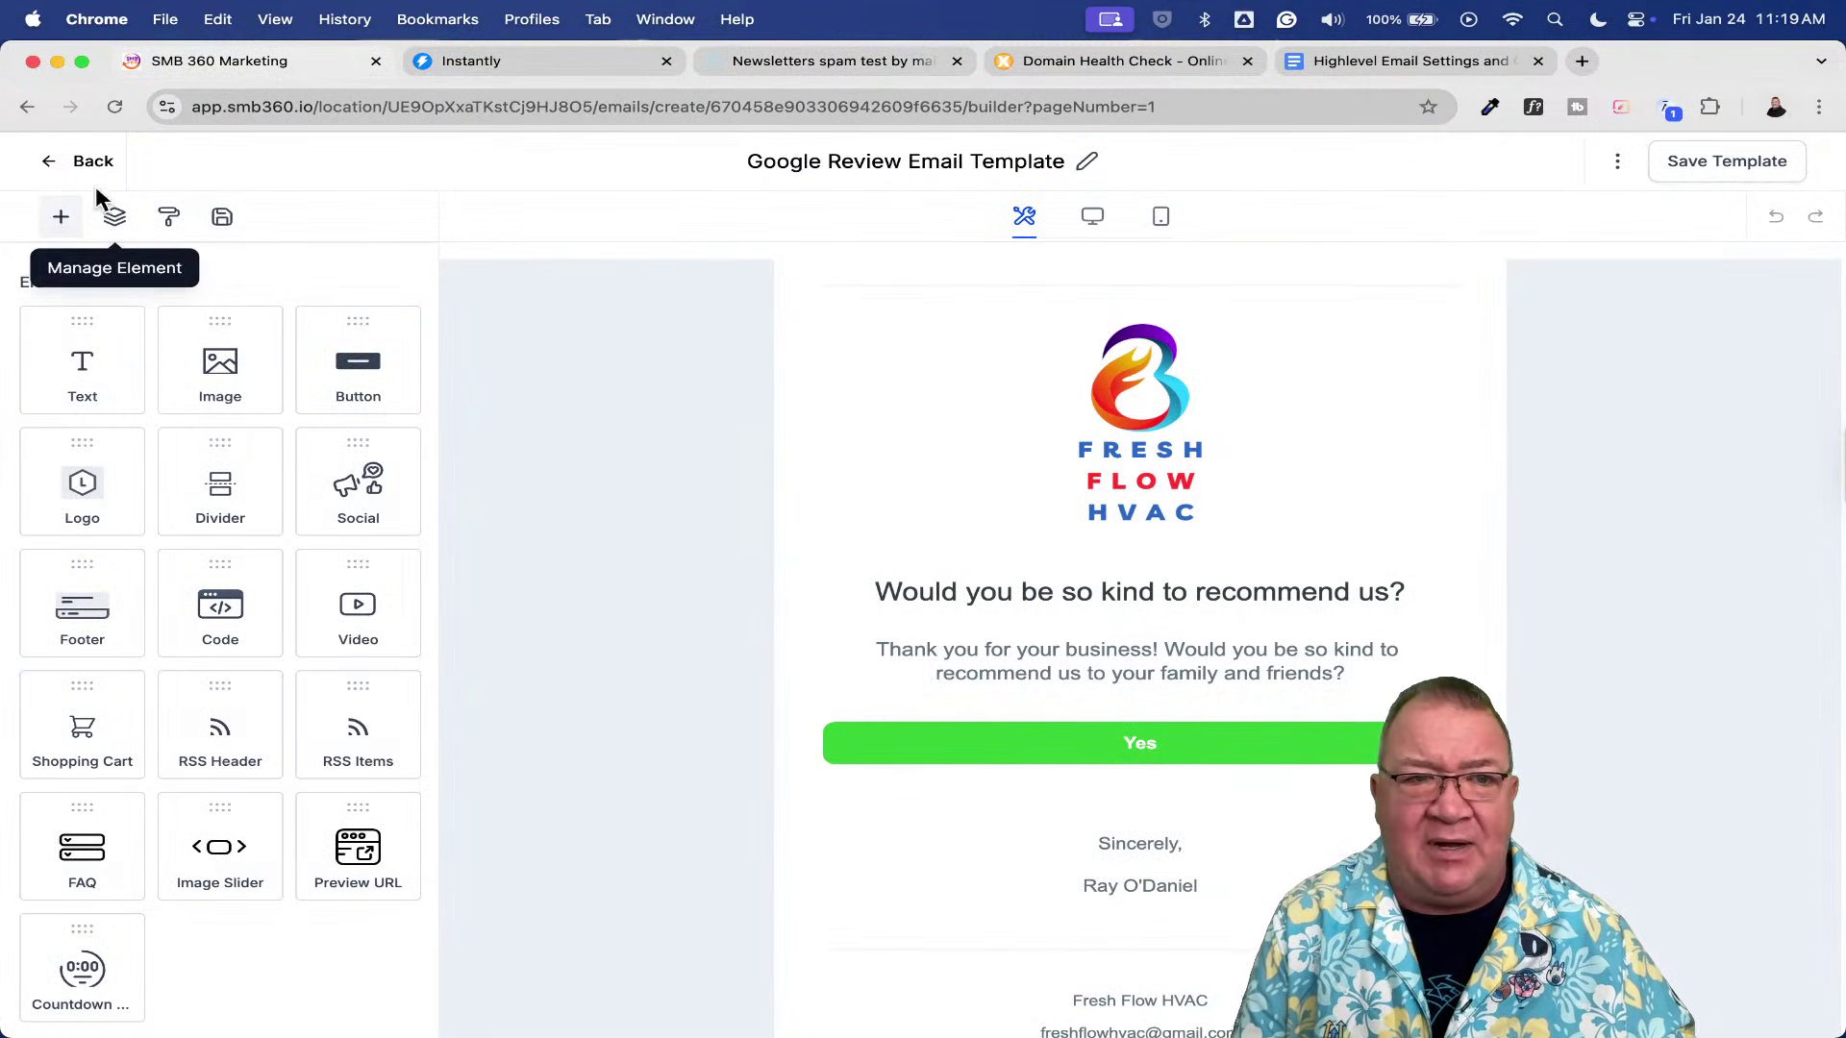
- Leave the builder for the templates list, then bring up MXToolbox's Email Health Report page
{"action": "left_click", "coordinate": [85, 159]}
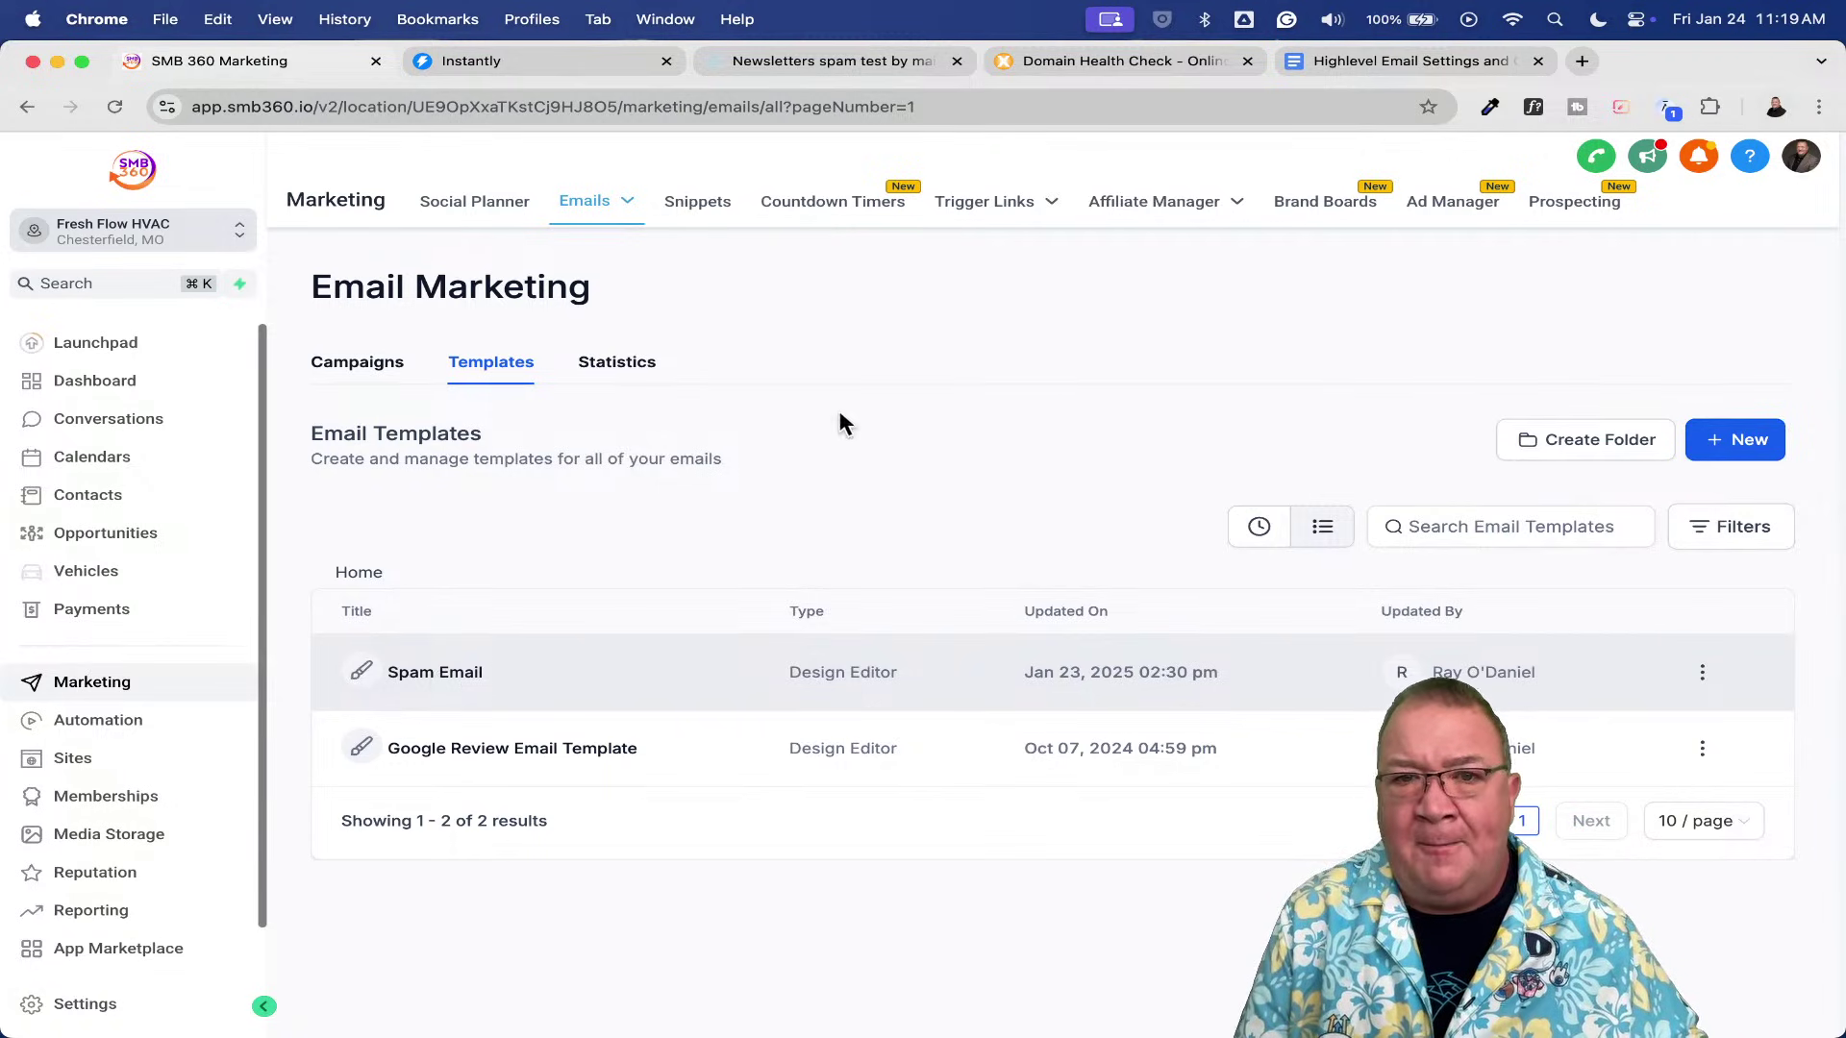
{"action": "left_click", "coordinate": [1086, 61]}
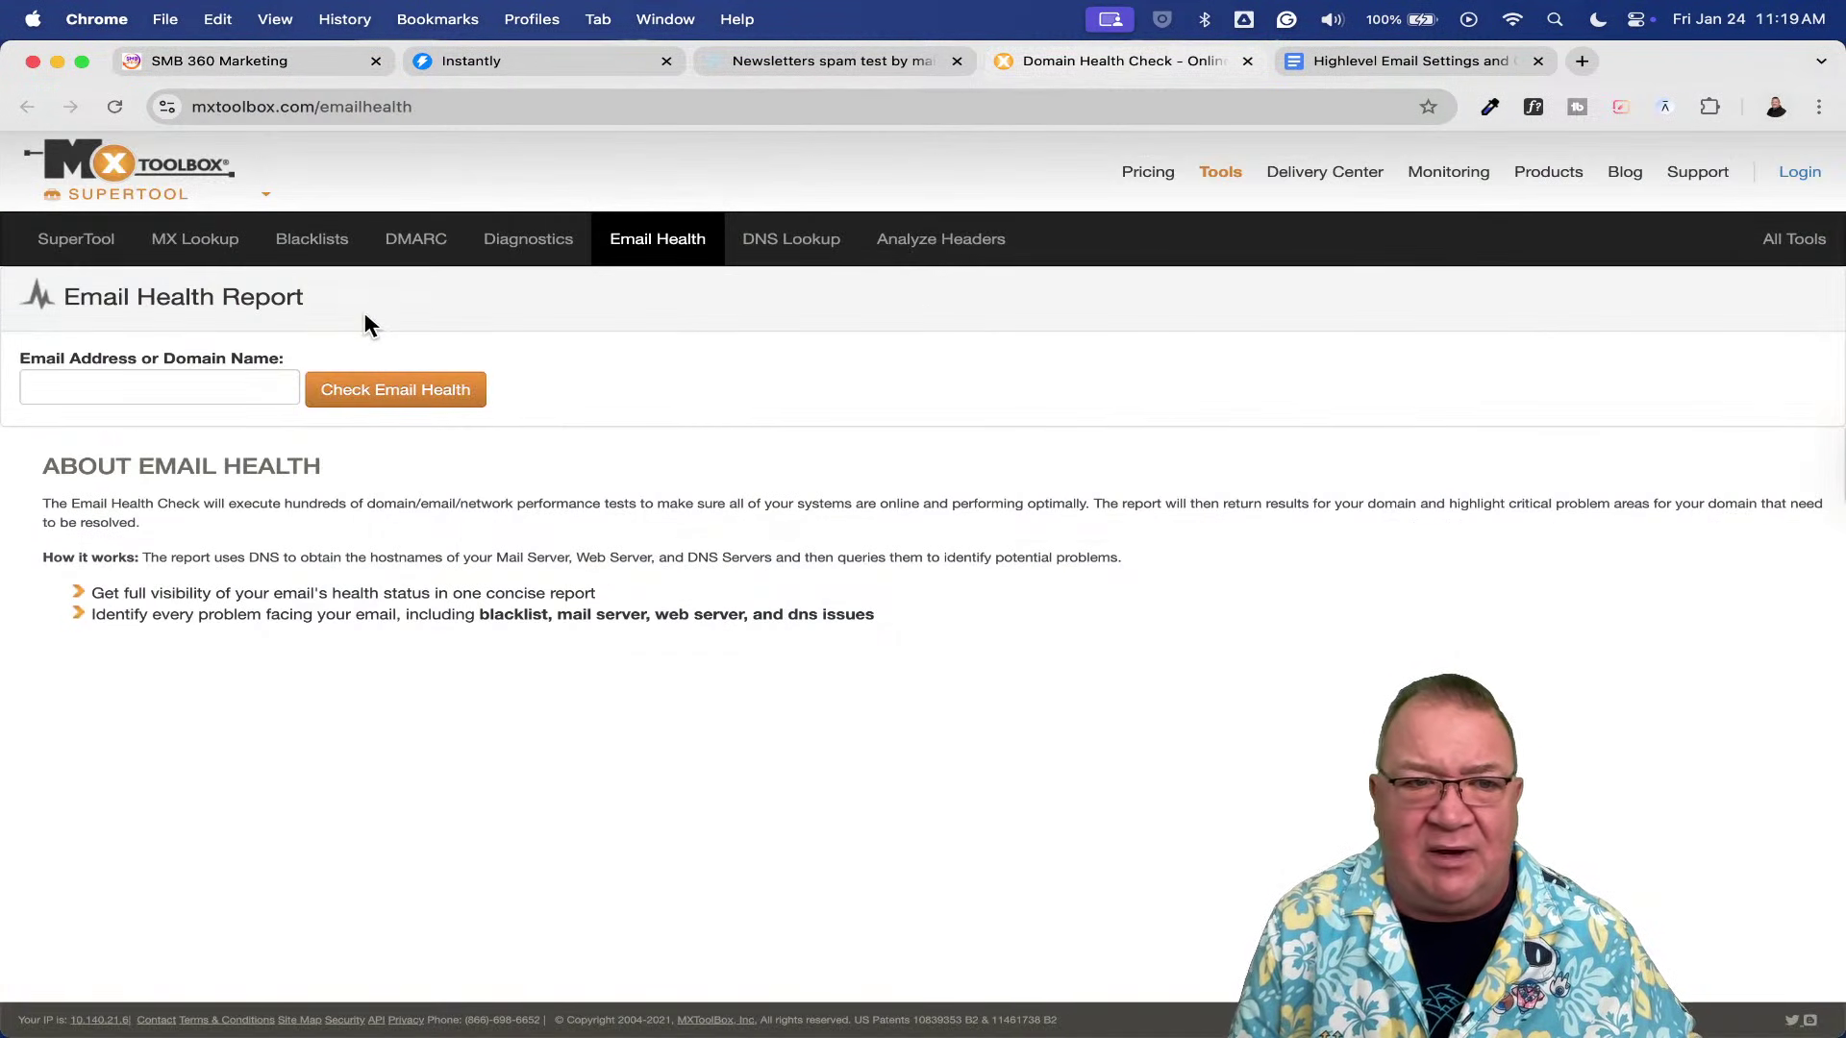
- Check freshflowhvac.com's email health in MXToolbox and review its 7 problems, including missing SPF and DMARC
{"action": "left_click", "coordinate": [421, 106]}
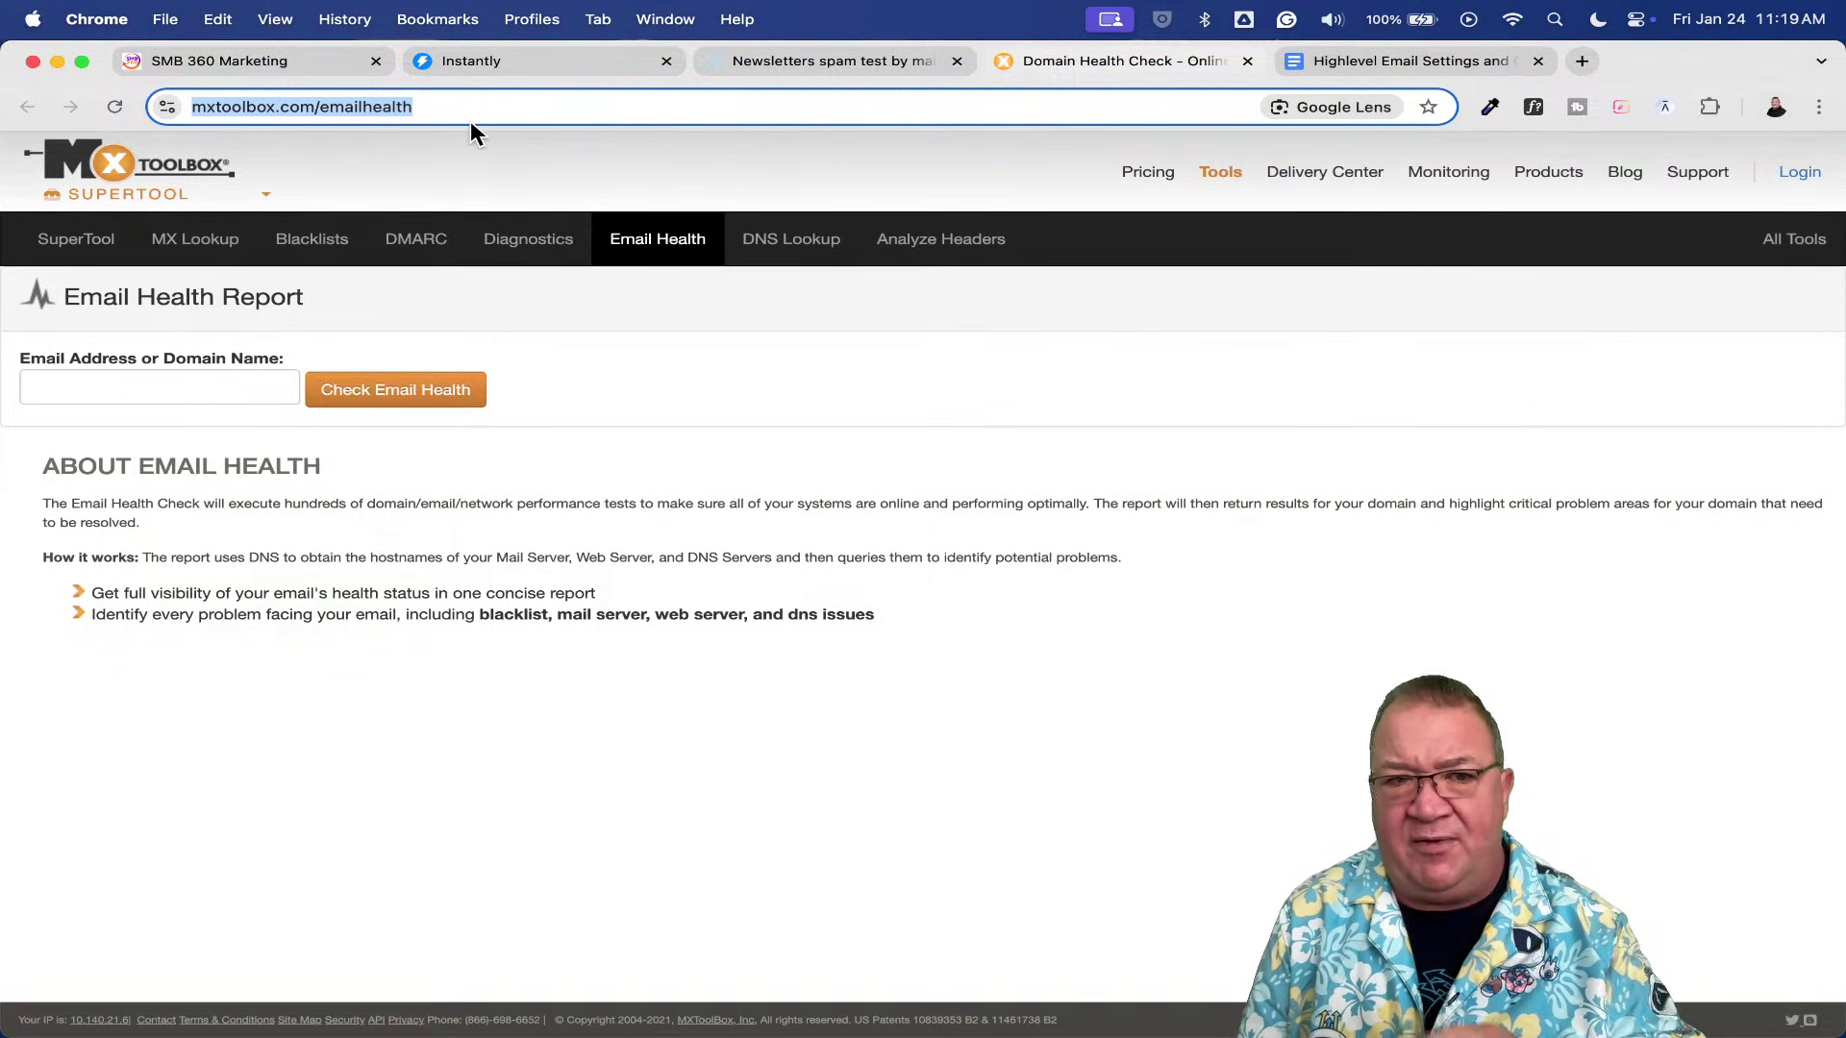
{"action": "left_click", "coordinate": [137, 391]}
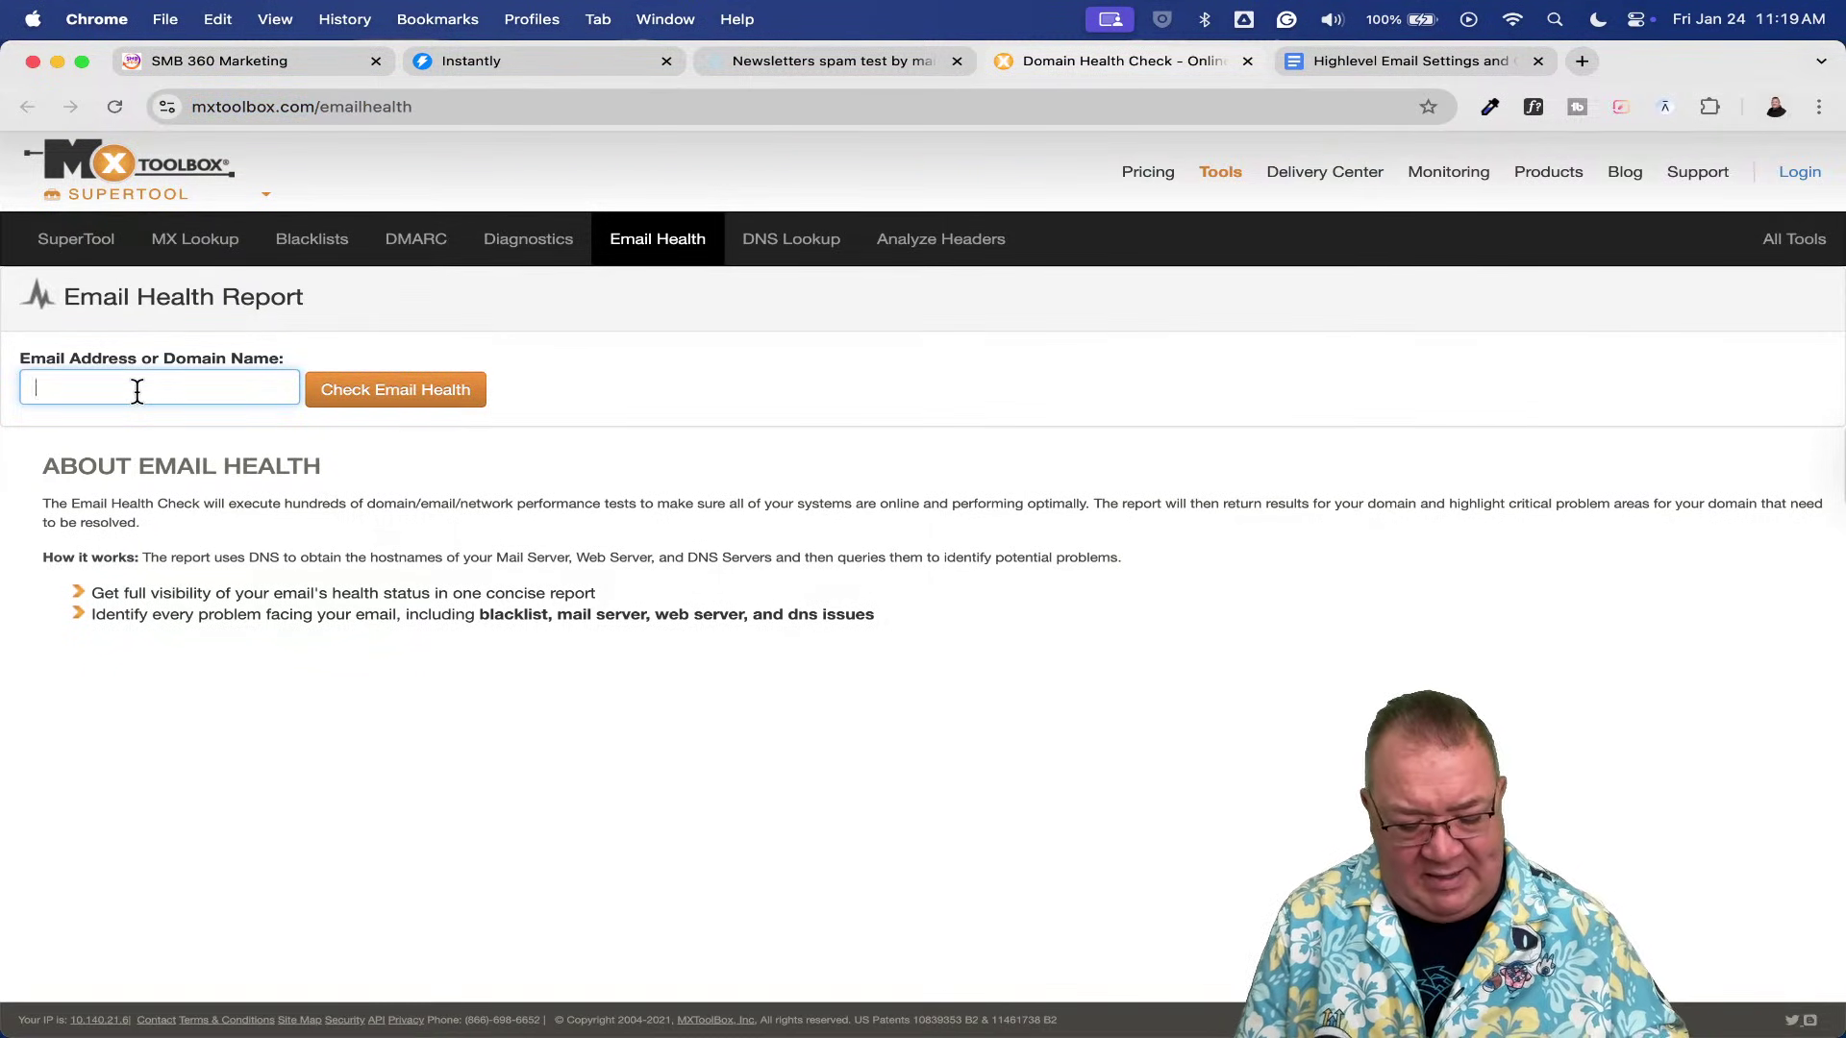
{"action": "type", "text": "freshflow"}
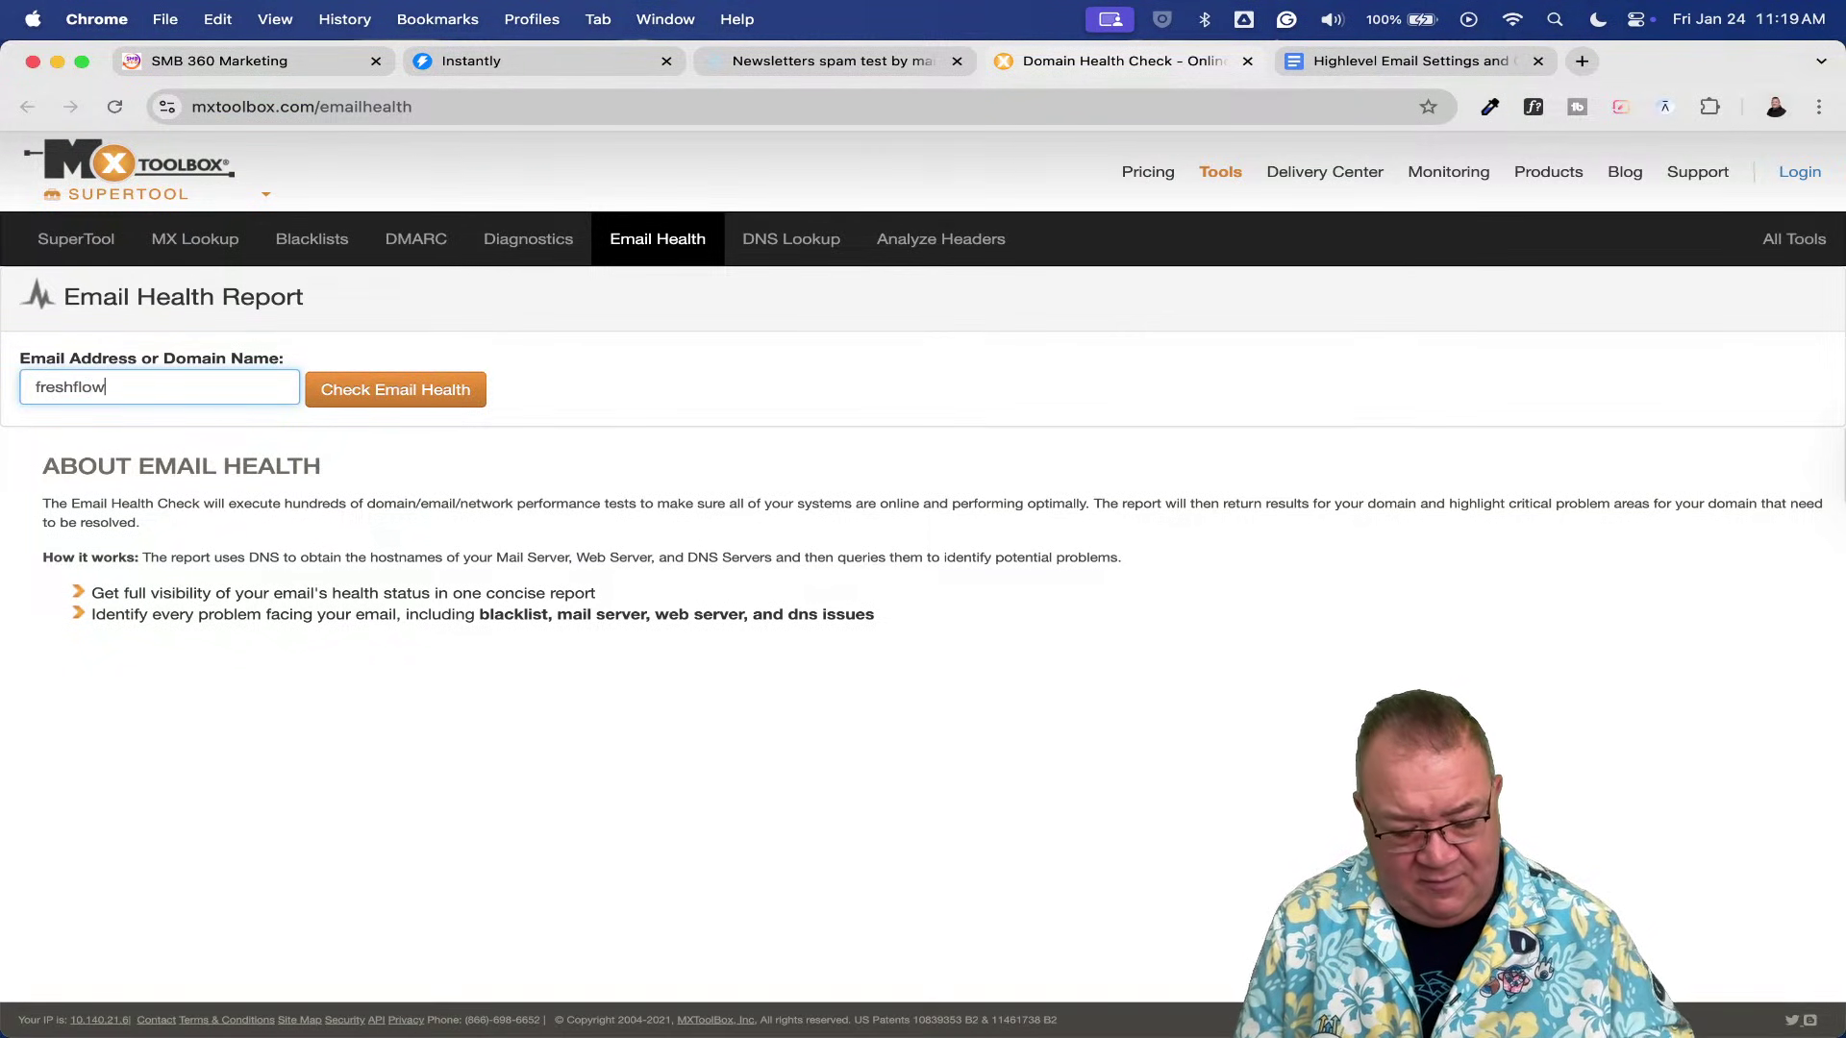
{"action": "type", "text": "hvac."}
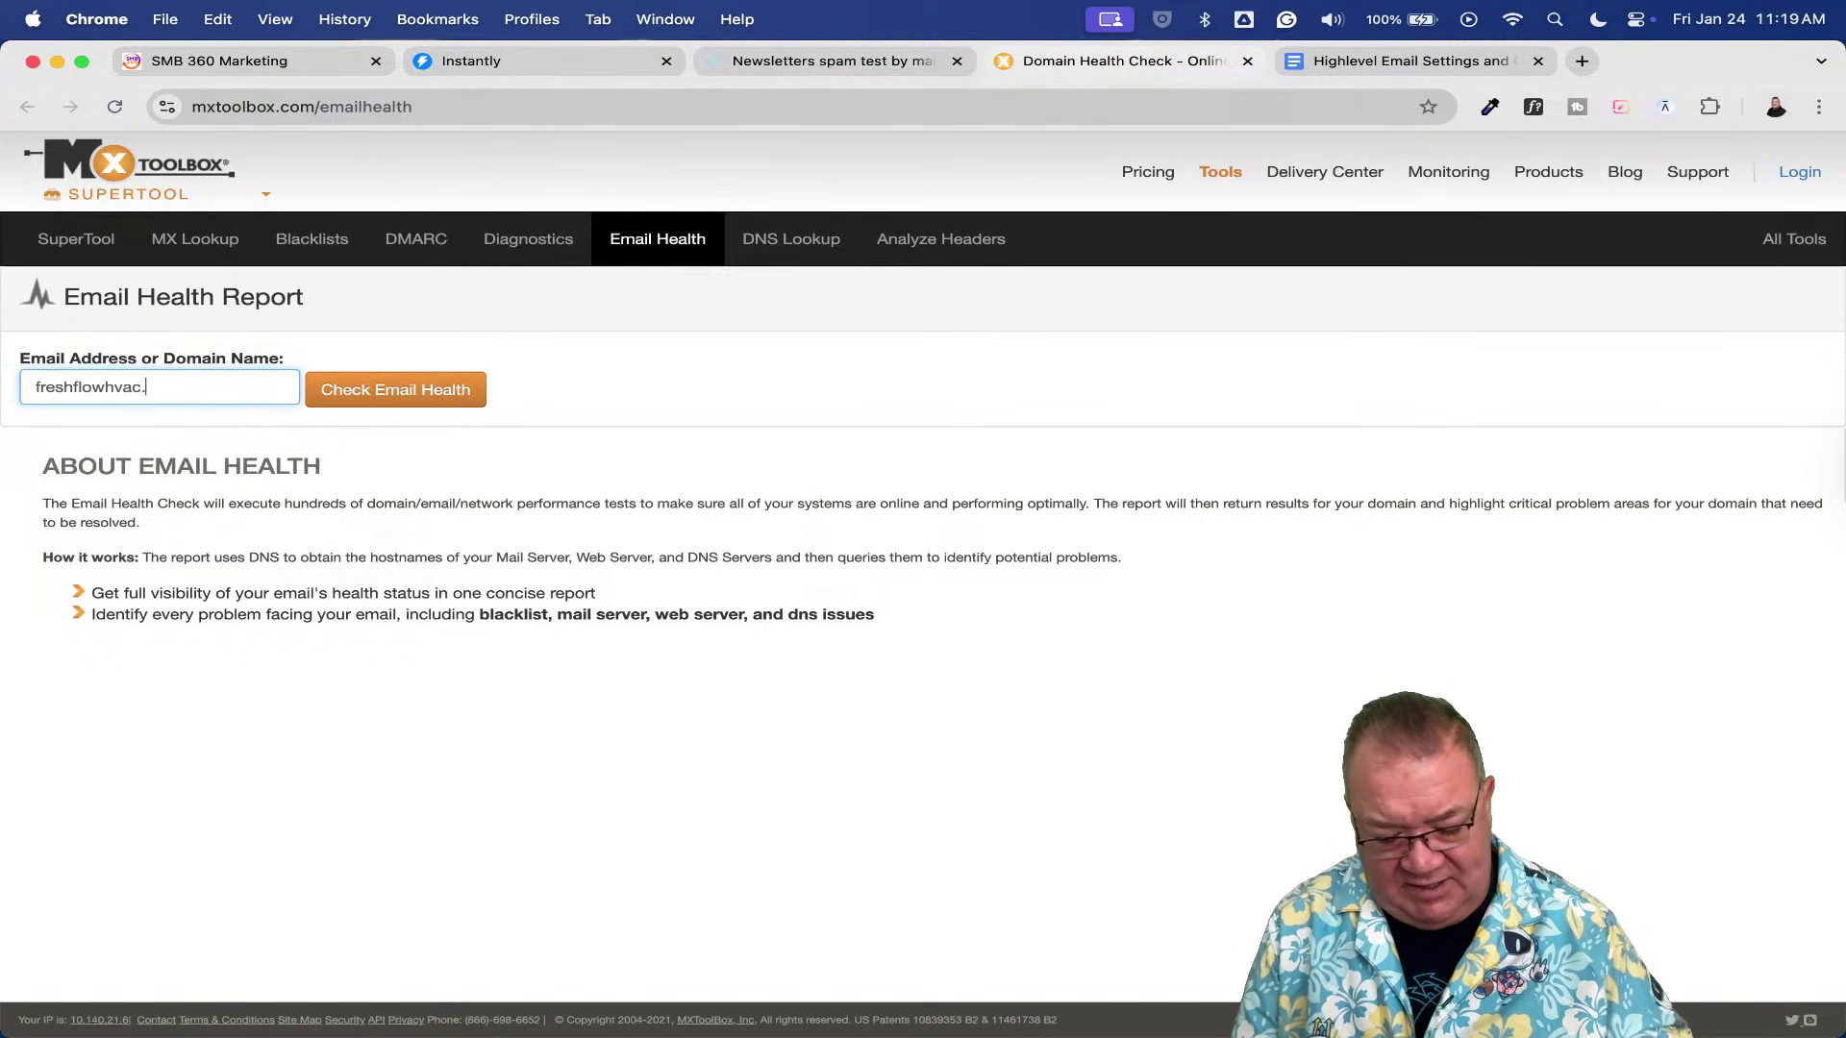
{"action": "type", "text": "com"}
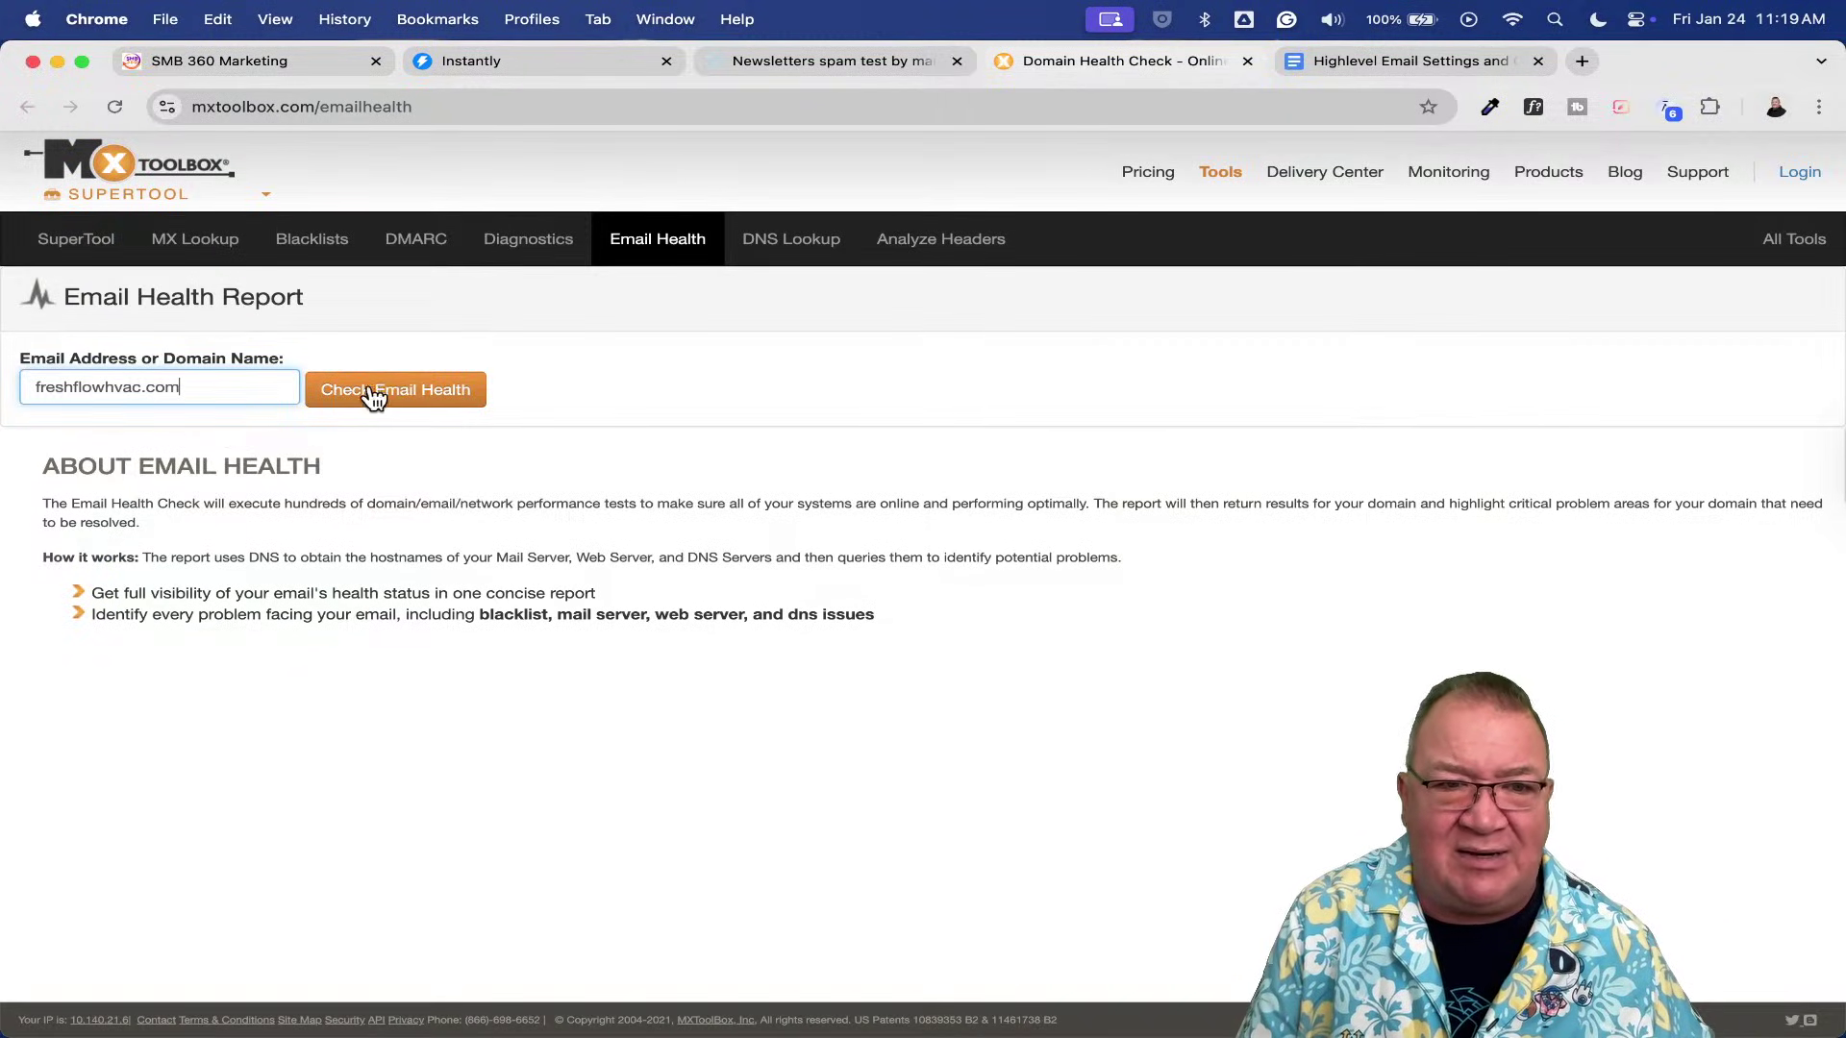
{"action": "left_click", "coordinate": [378, 386]}
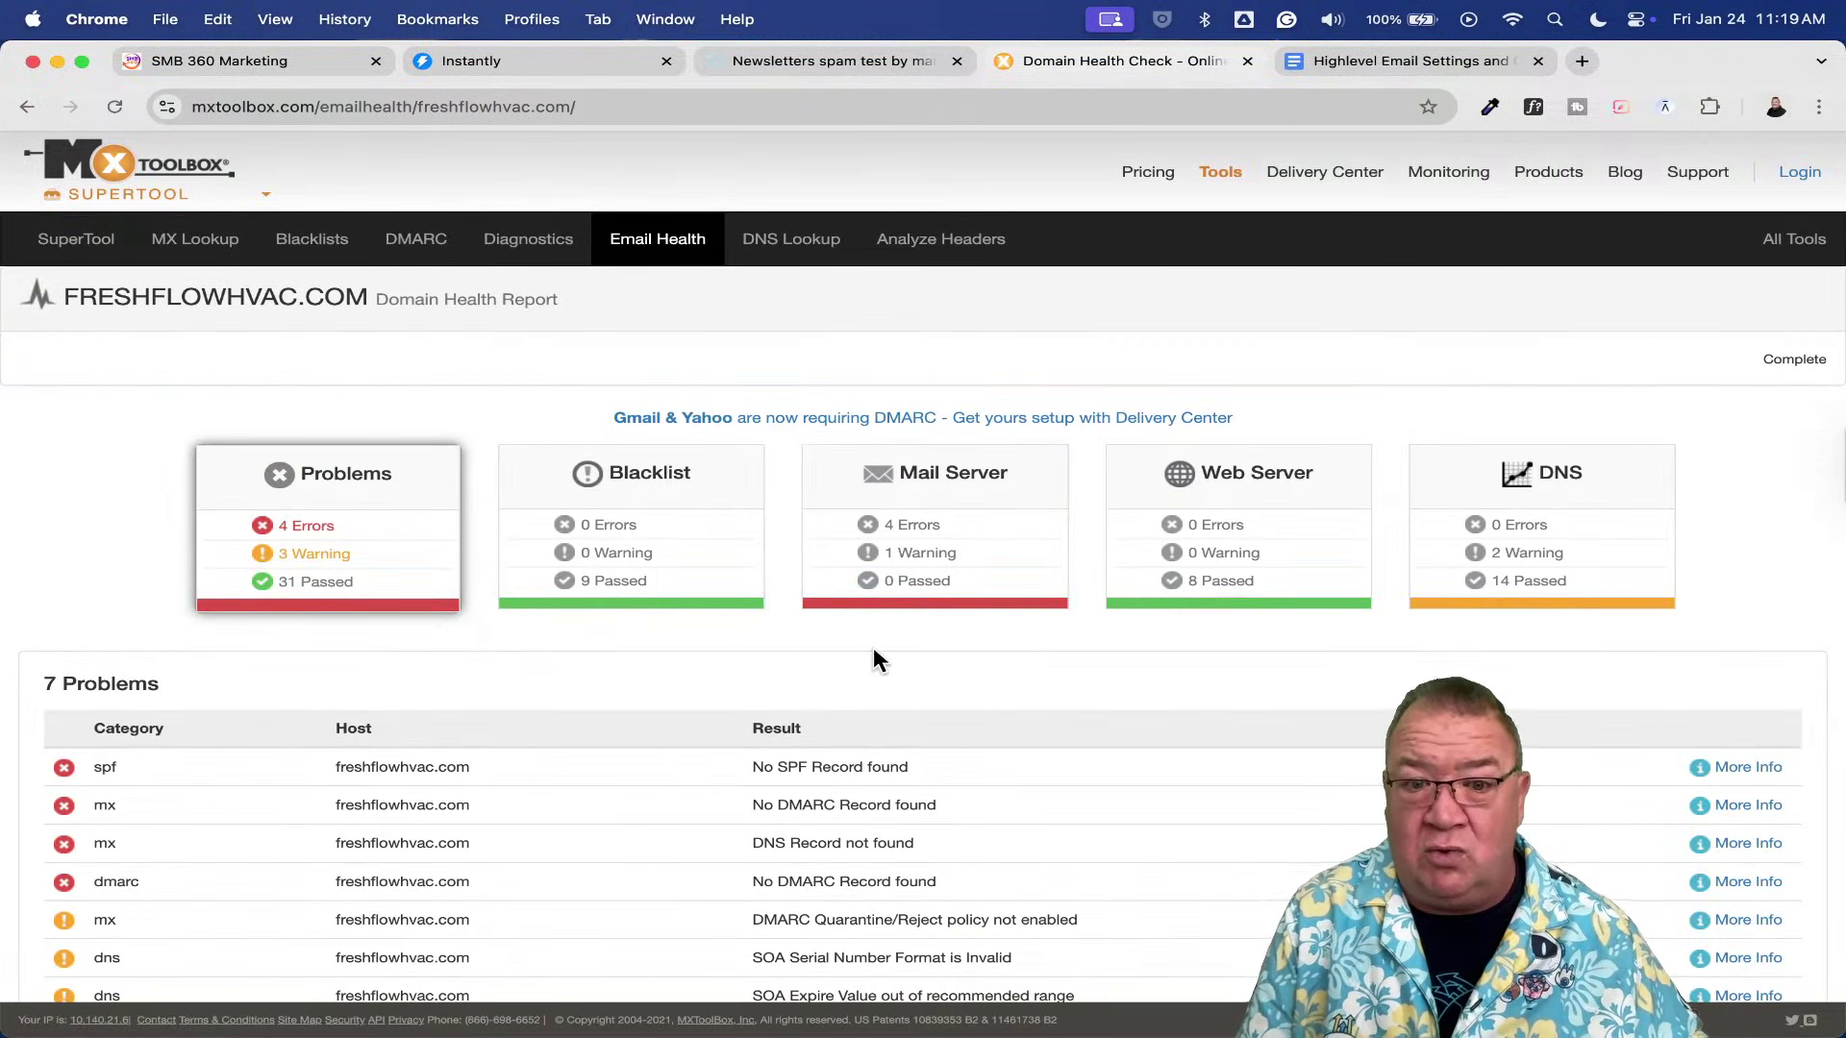
{"action": "scroll", "coordinate": [873, 648], "scroll_direction": "down", "scroll_amount": 3}
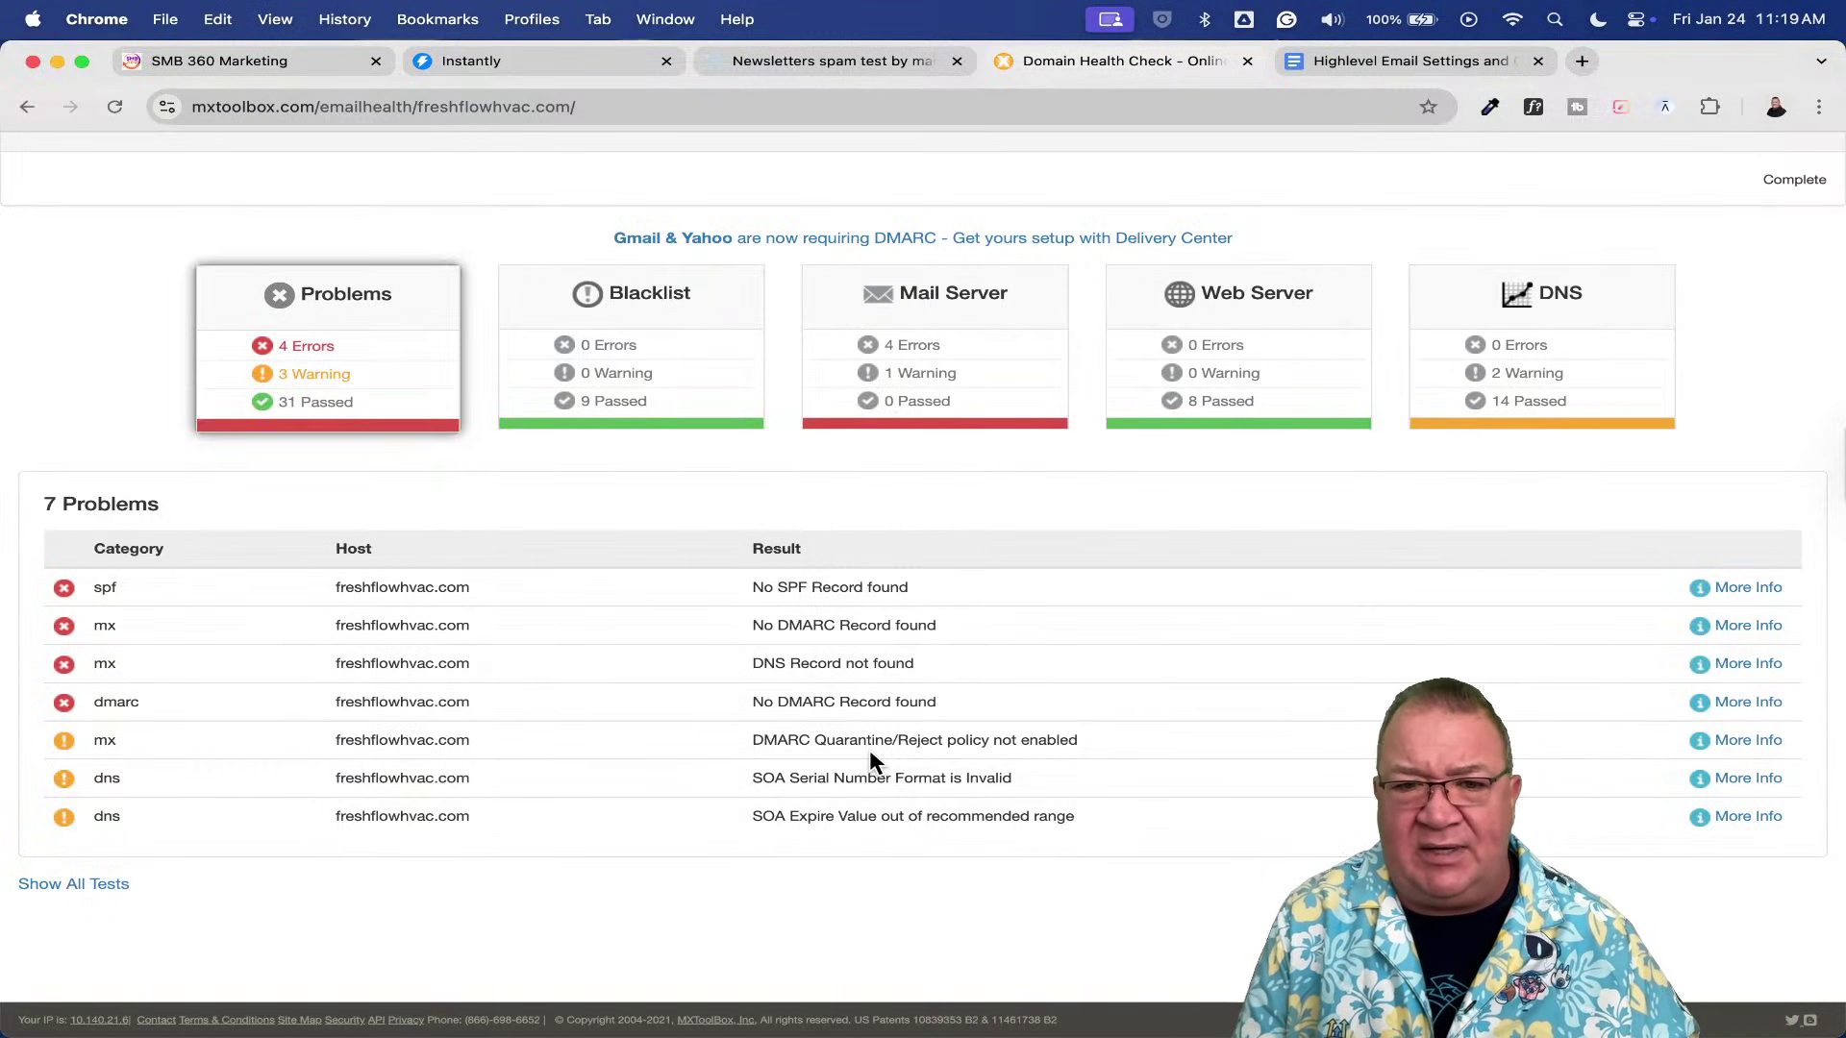
{"action": "scroll", "coordinate": [870, 752], "scroll_direction": "up", "scroll_amount": 3}
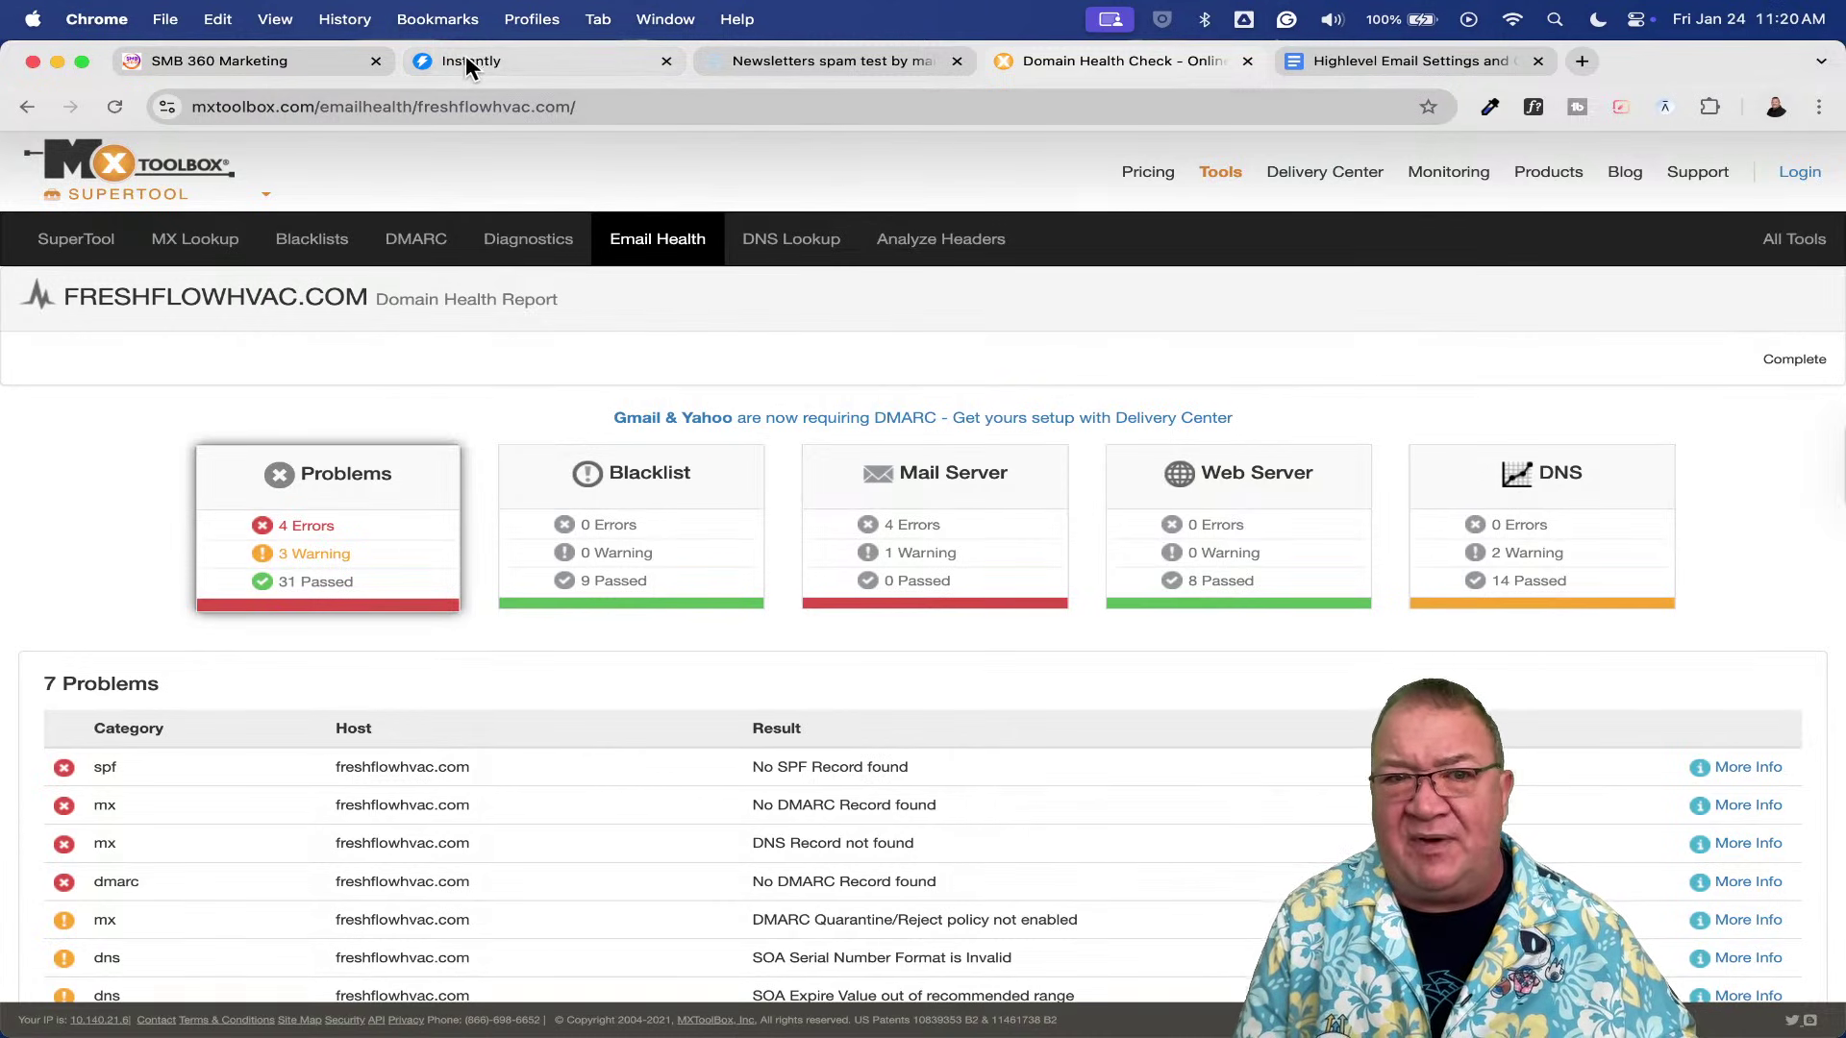
{"action": "left_click", "coordinate": [241, 63]}
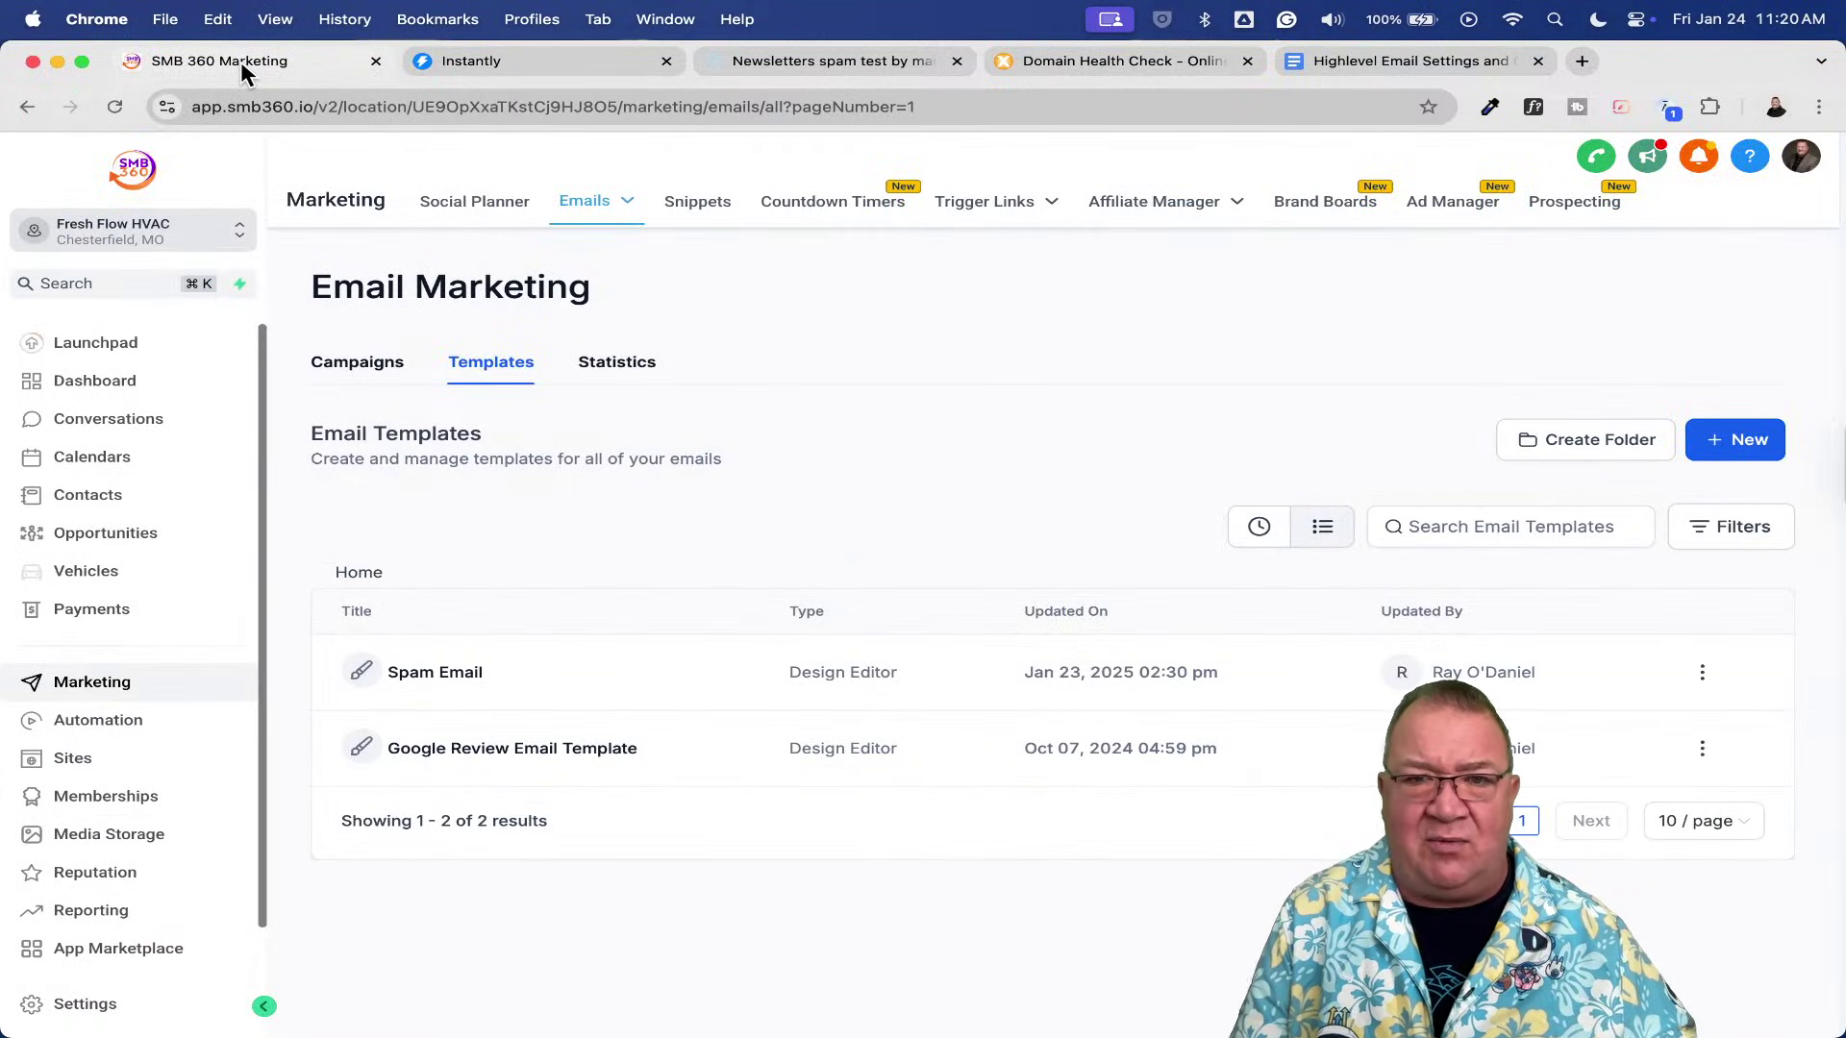
- Scroll the Highlevel Email Settings doc past its Agency and Sub-Account notes to Email Deliverability
{"action": "left_click", "coordinate": [1360, 66]}
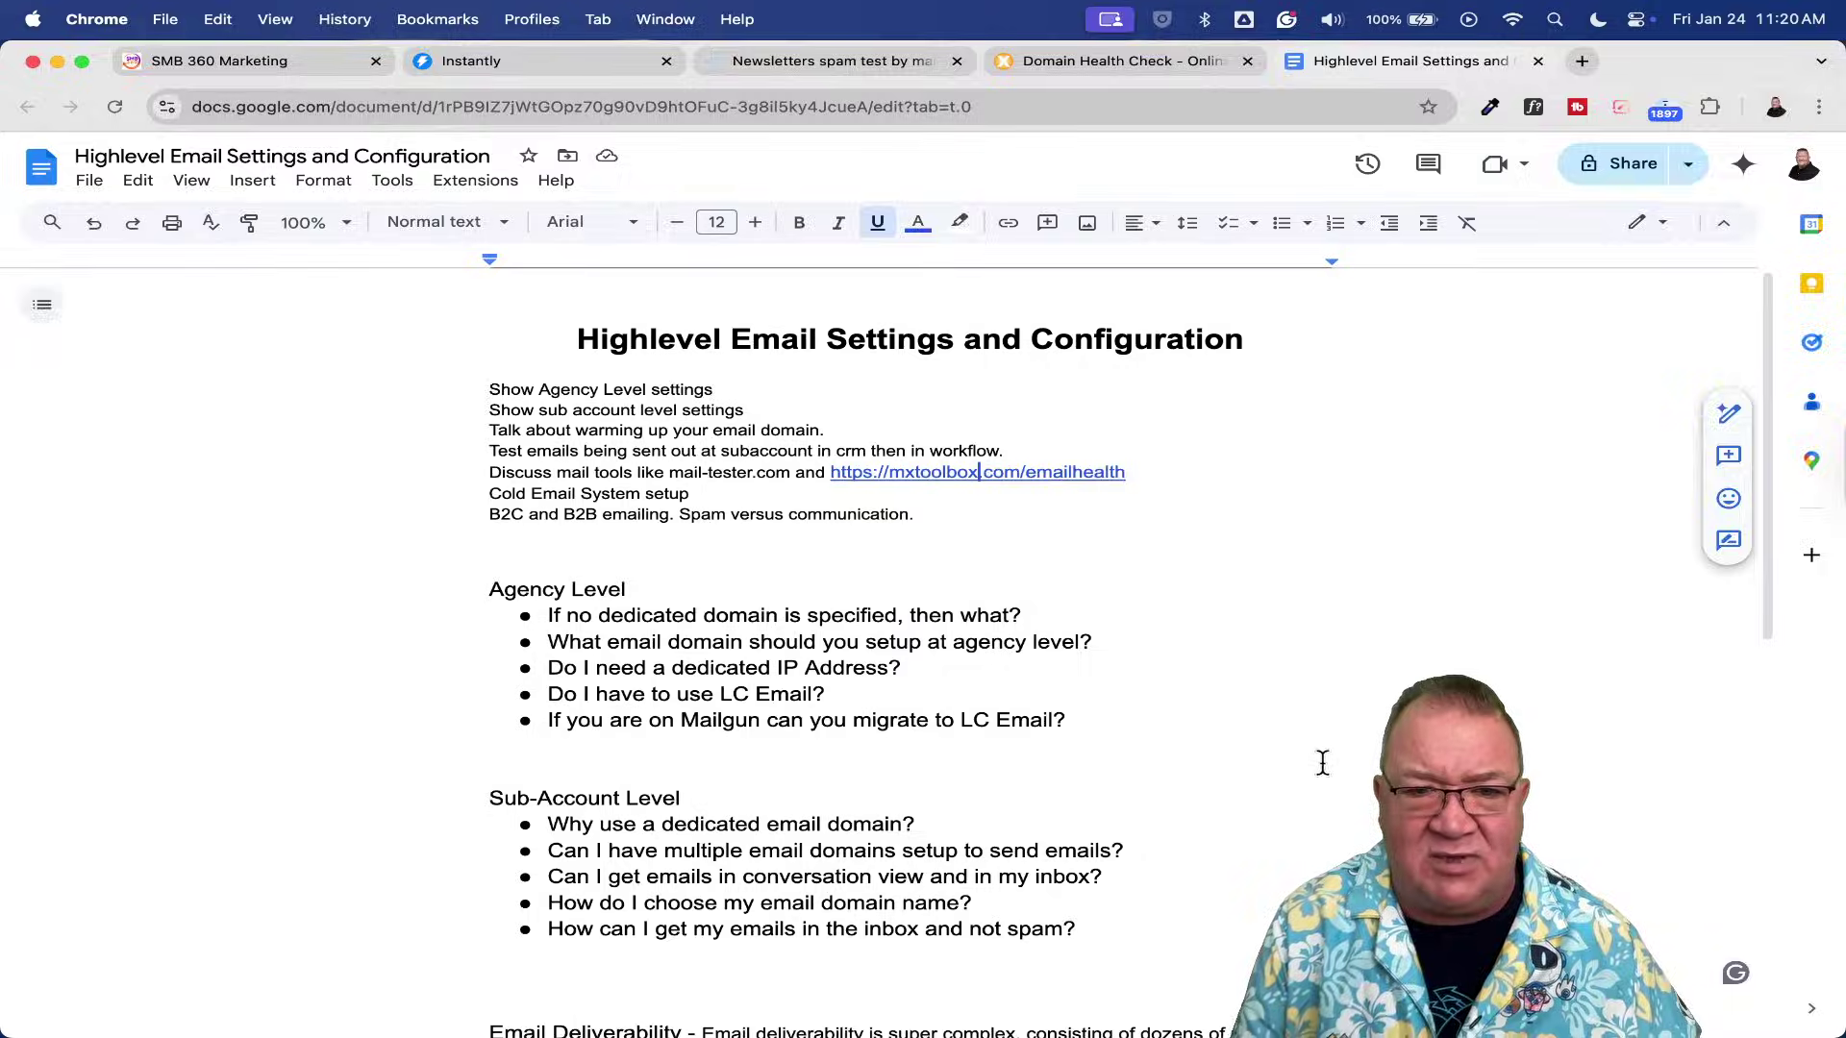
{"action": "scroll", "coordinate": [1321, 763], "scroll_direction": "down", "scroll_amount": 3}
{"action": "scroll", "coordinate": [1322, 763], "scroll_direction": "down", "scroll_amount": 2}
{"action": "scroll", "coordinate": [1322, 763], "scroll_direction": "up", "scroll_amount": 4}
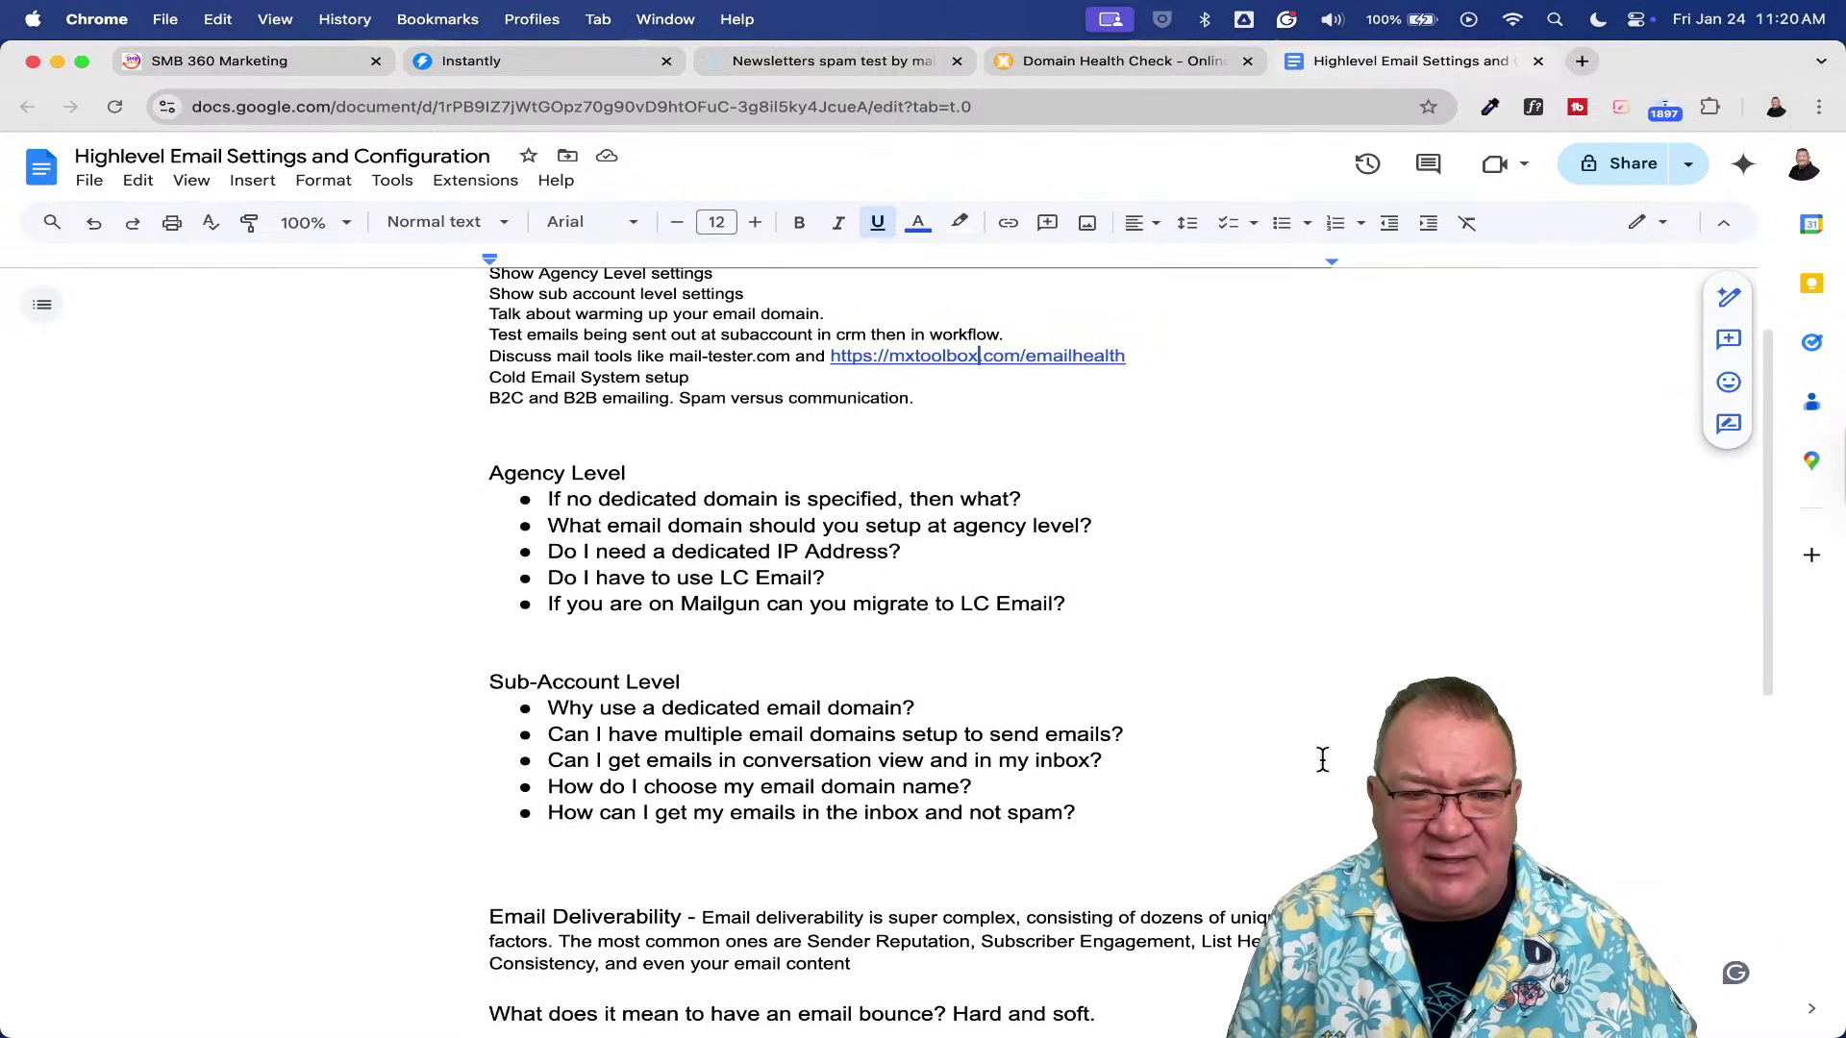
{"action": "scroll", "coordinate": [1322, 760], "scroll_direction": "down", "scroll_amount": 1}
{"action": "scroll", "coordinate": [1322, 759], "scroll_direction": "down", "scroll_amount": 5}
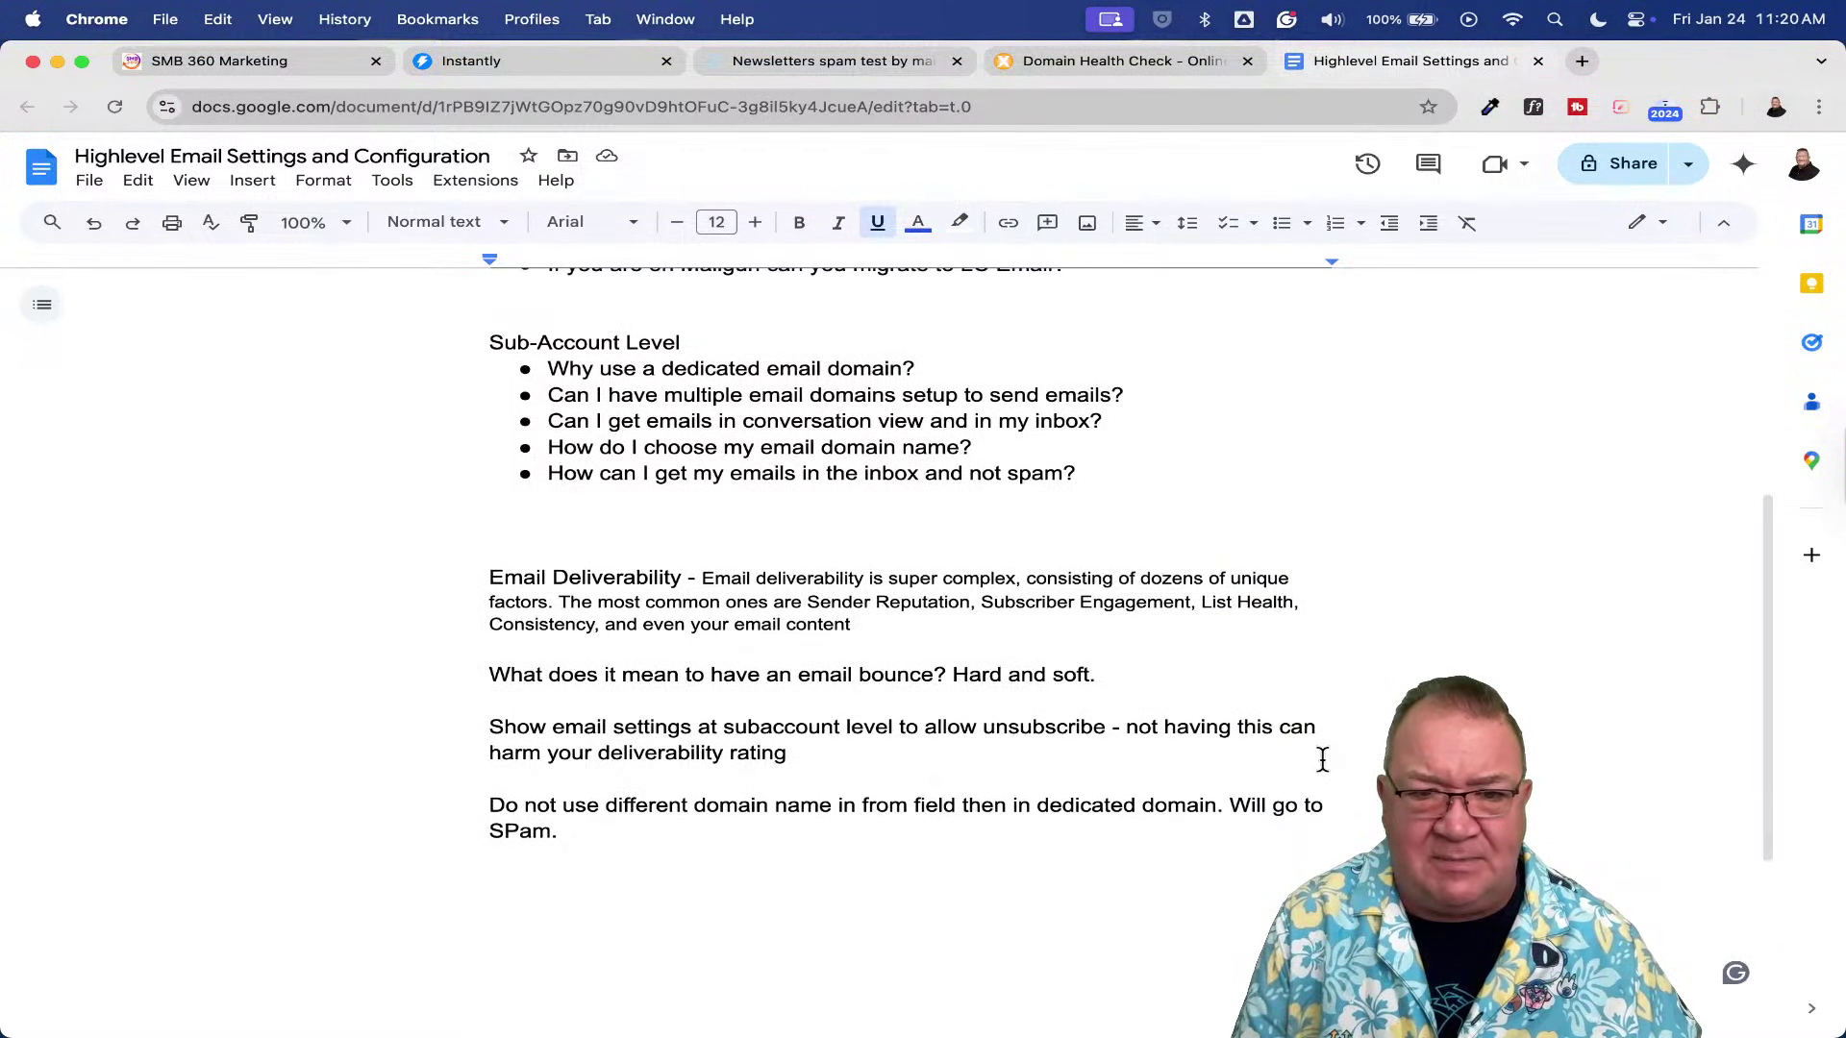
{"action": "scroll", "coordinate": [940, 605], "scroll_direction": "up", "scroll_amount": 5}
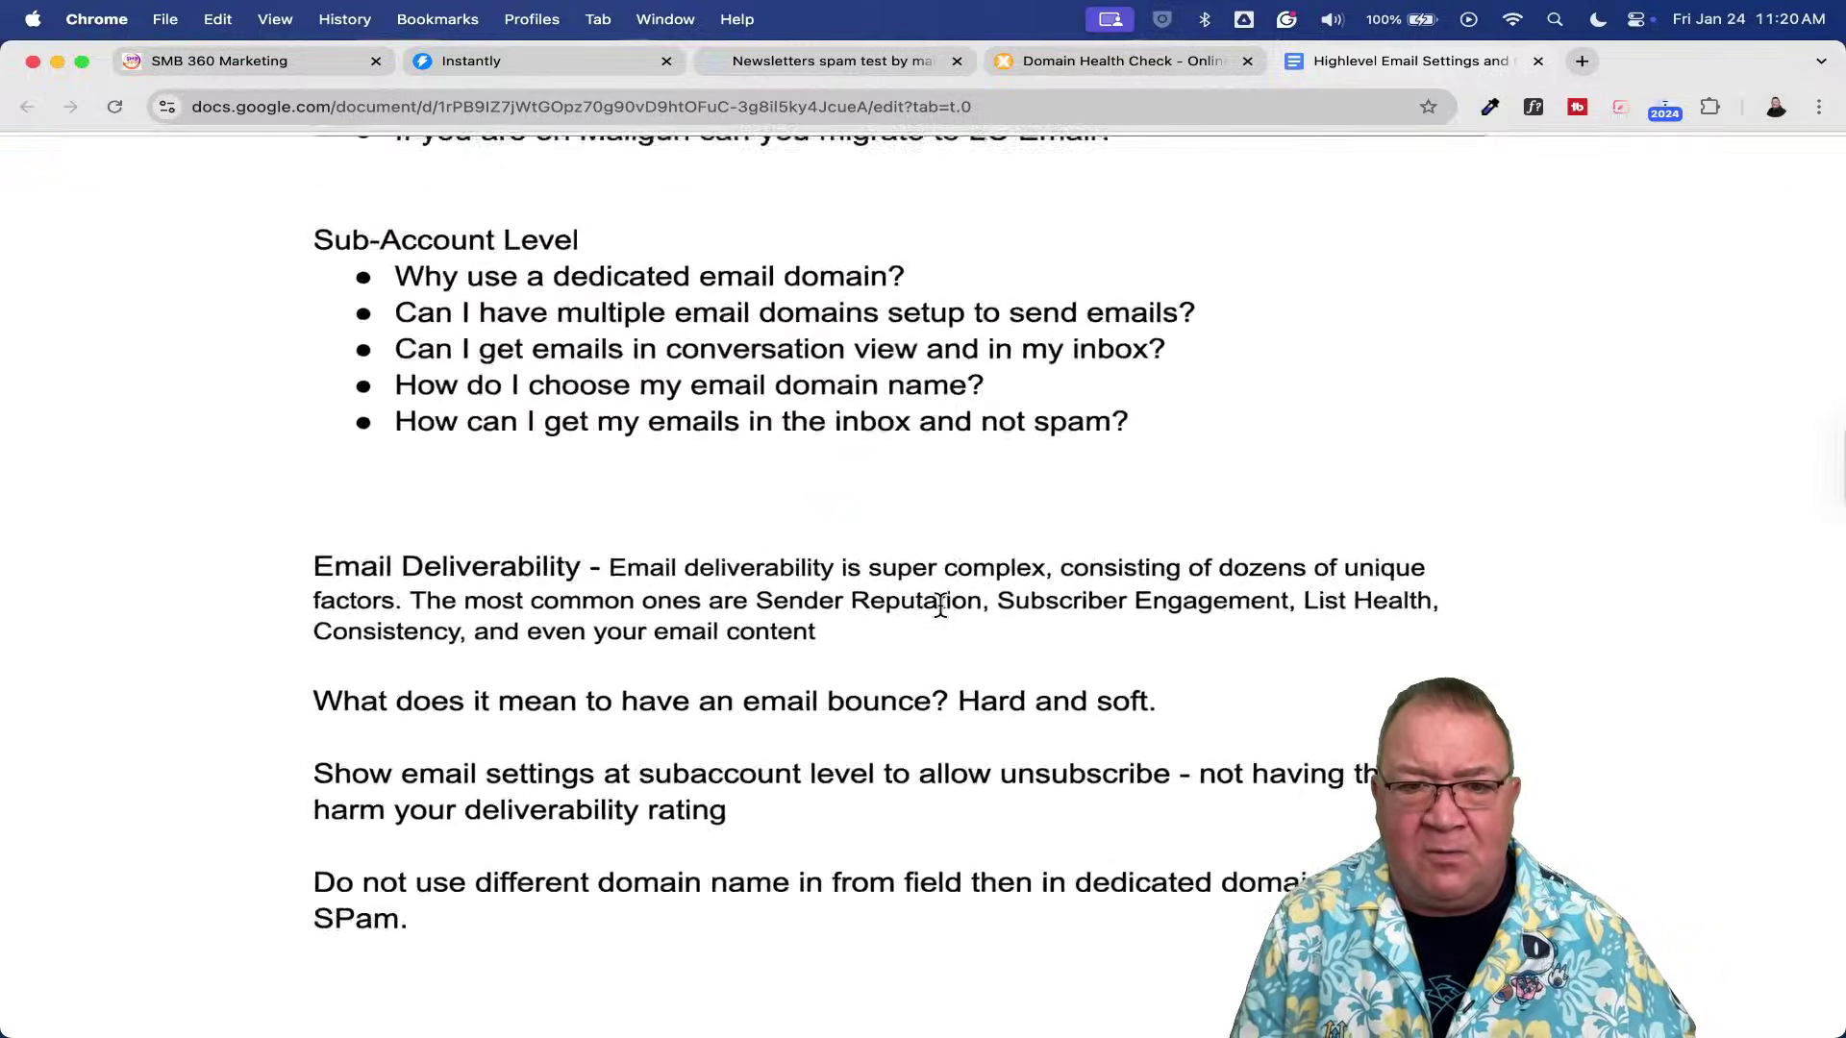
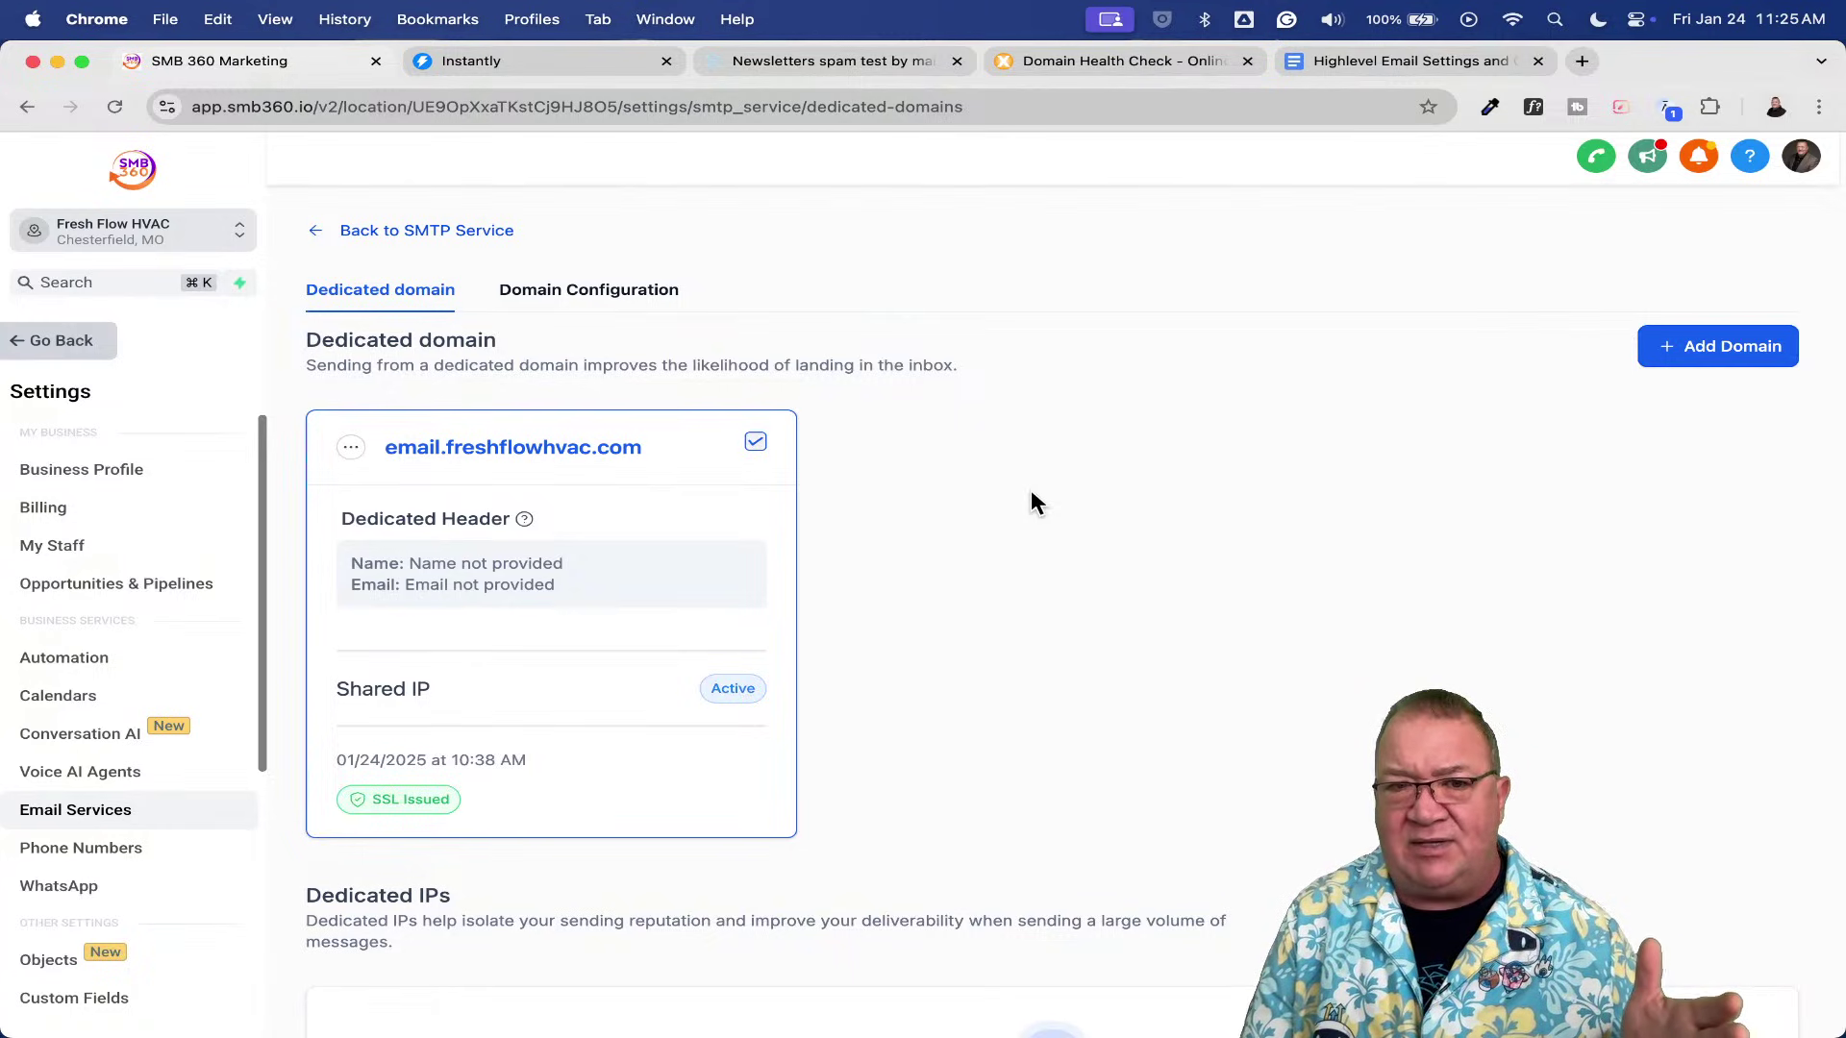
- Glance at Domain Configuration, return to the Dedicated domain overview, then switch to the Highlevel Email Settings doc
{"action": "left_click", "coordinate": [574, 293]}
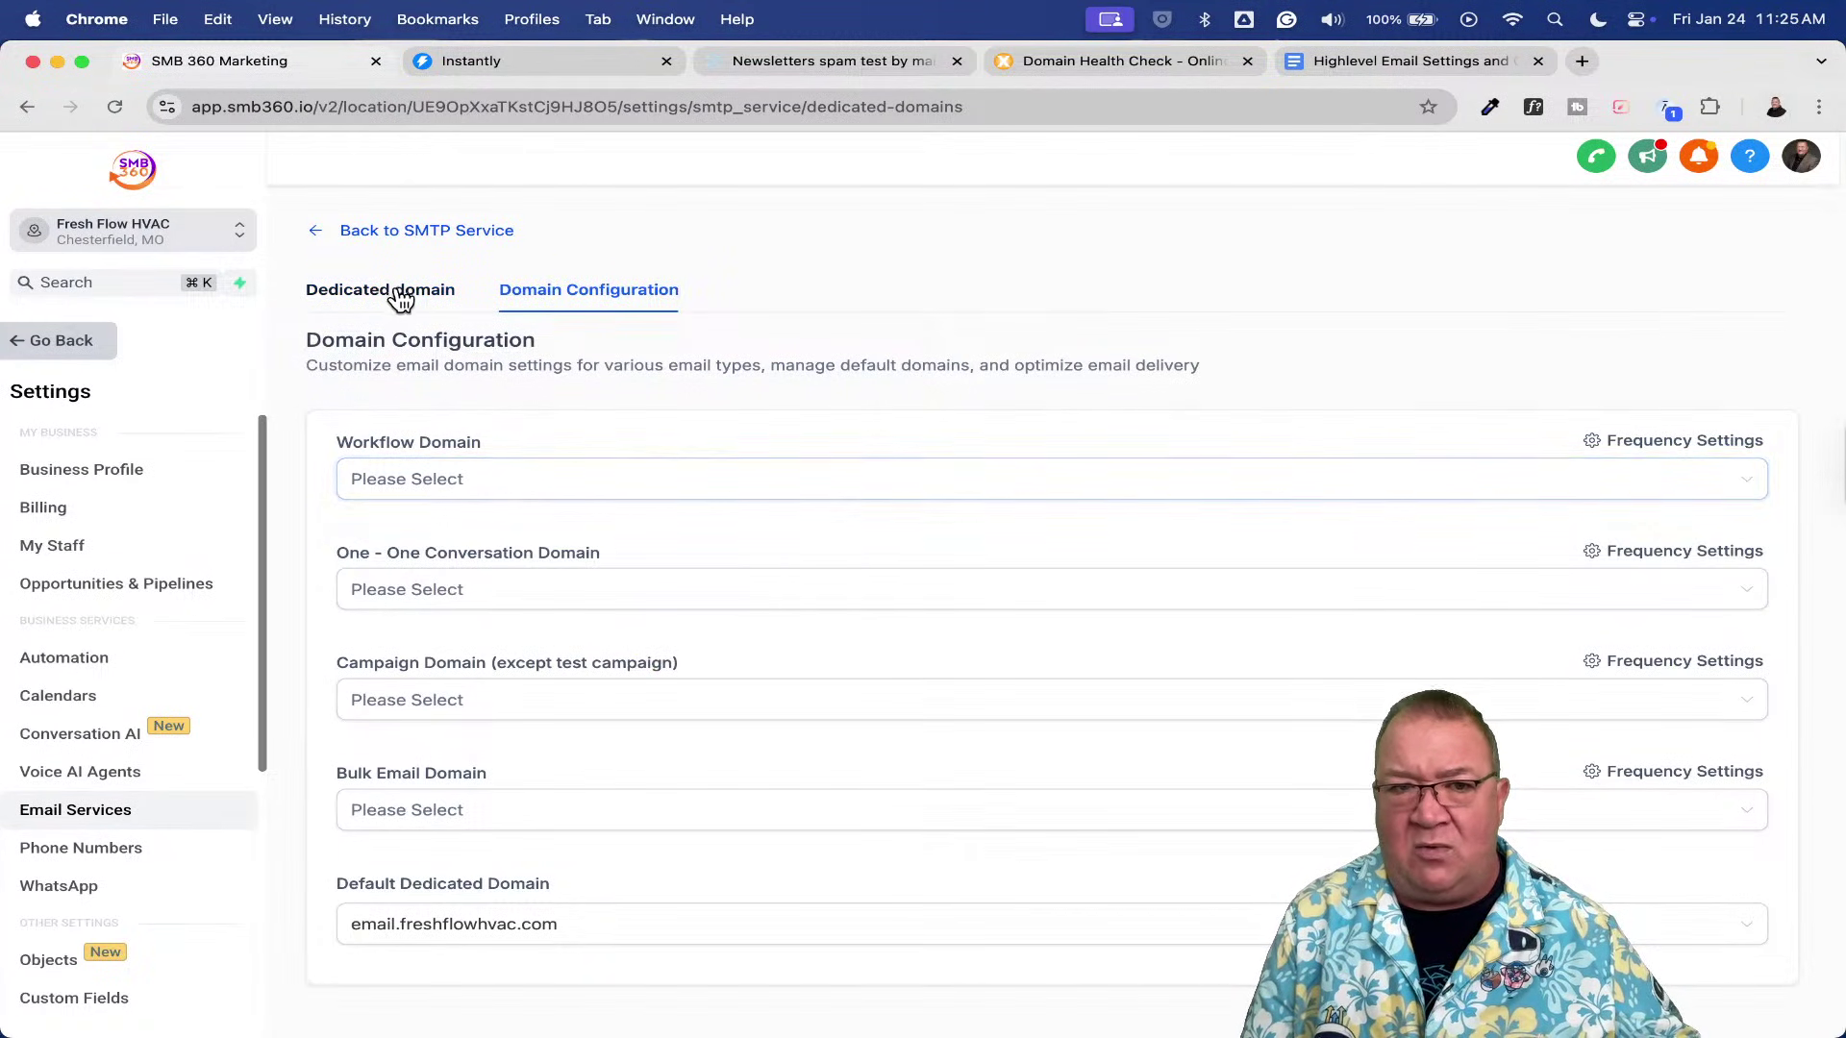
{"action": "left_click", "coordinate": [394, 294]}
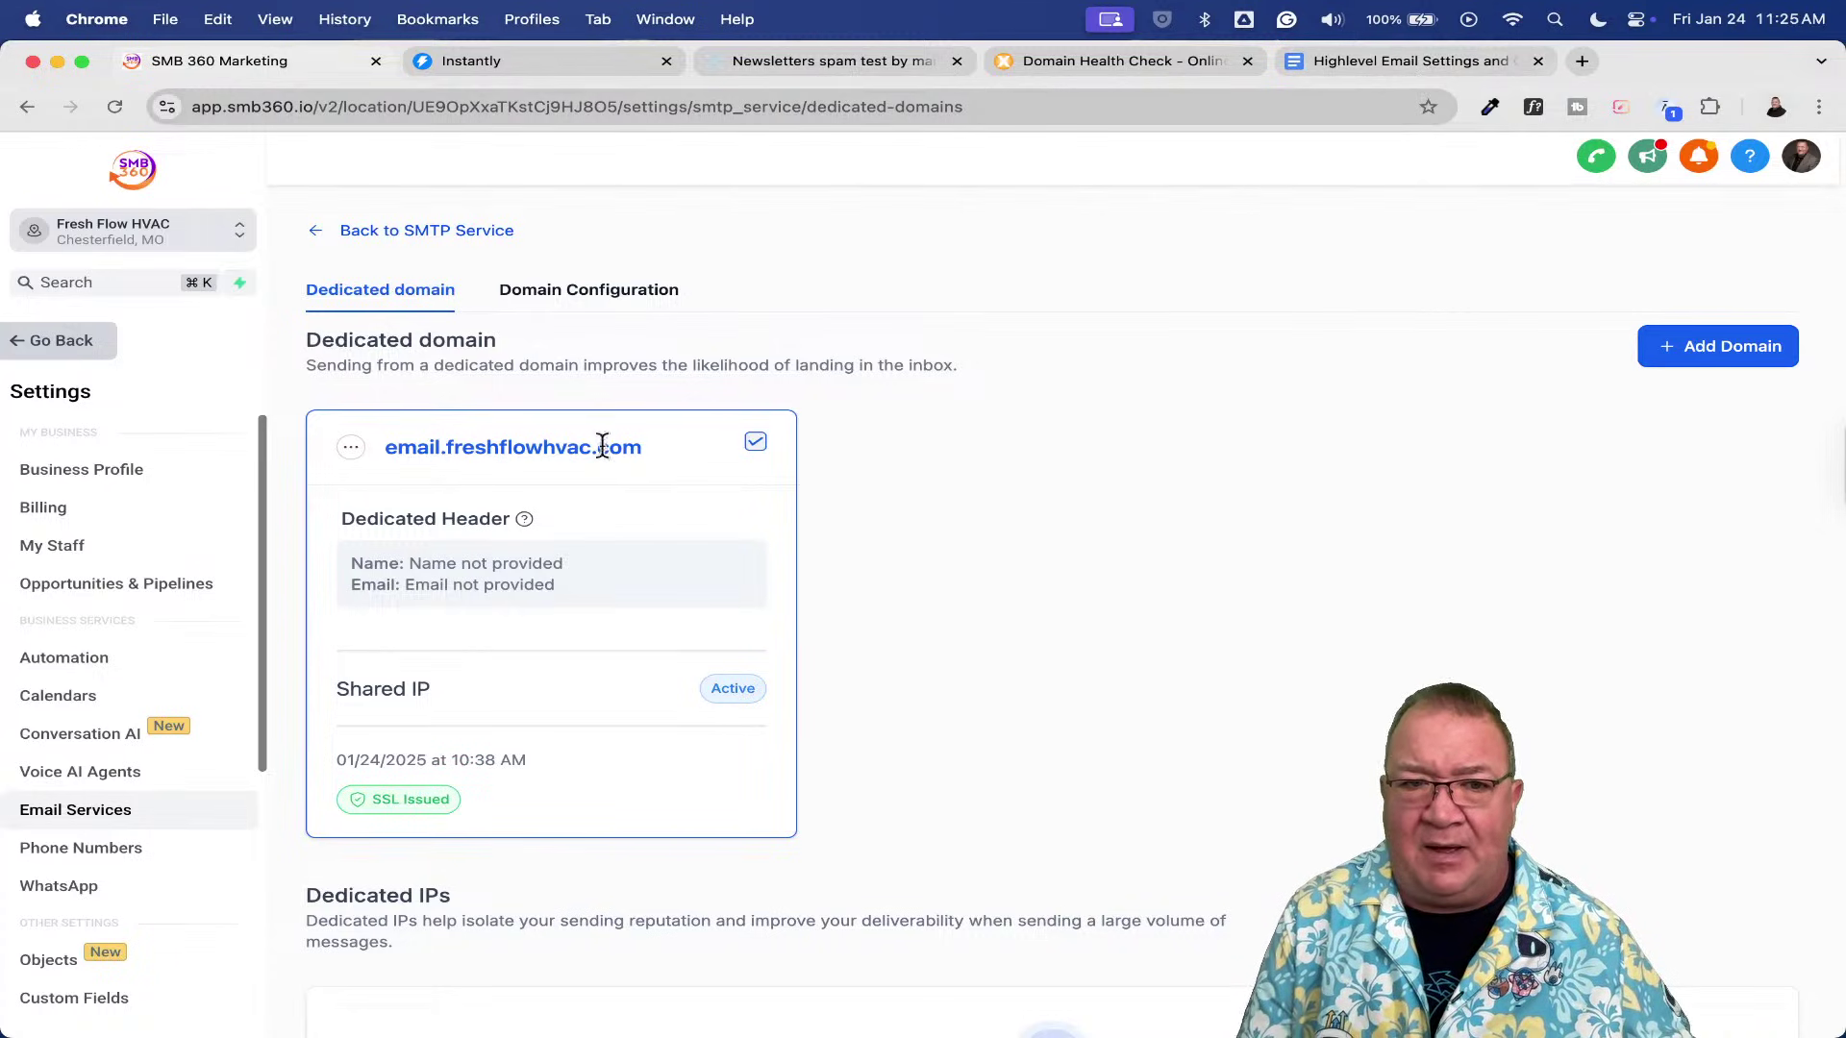
{"action": "left_click", "coordinate": [1396, 63]}
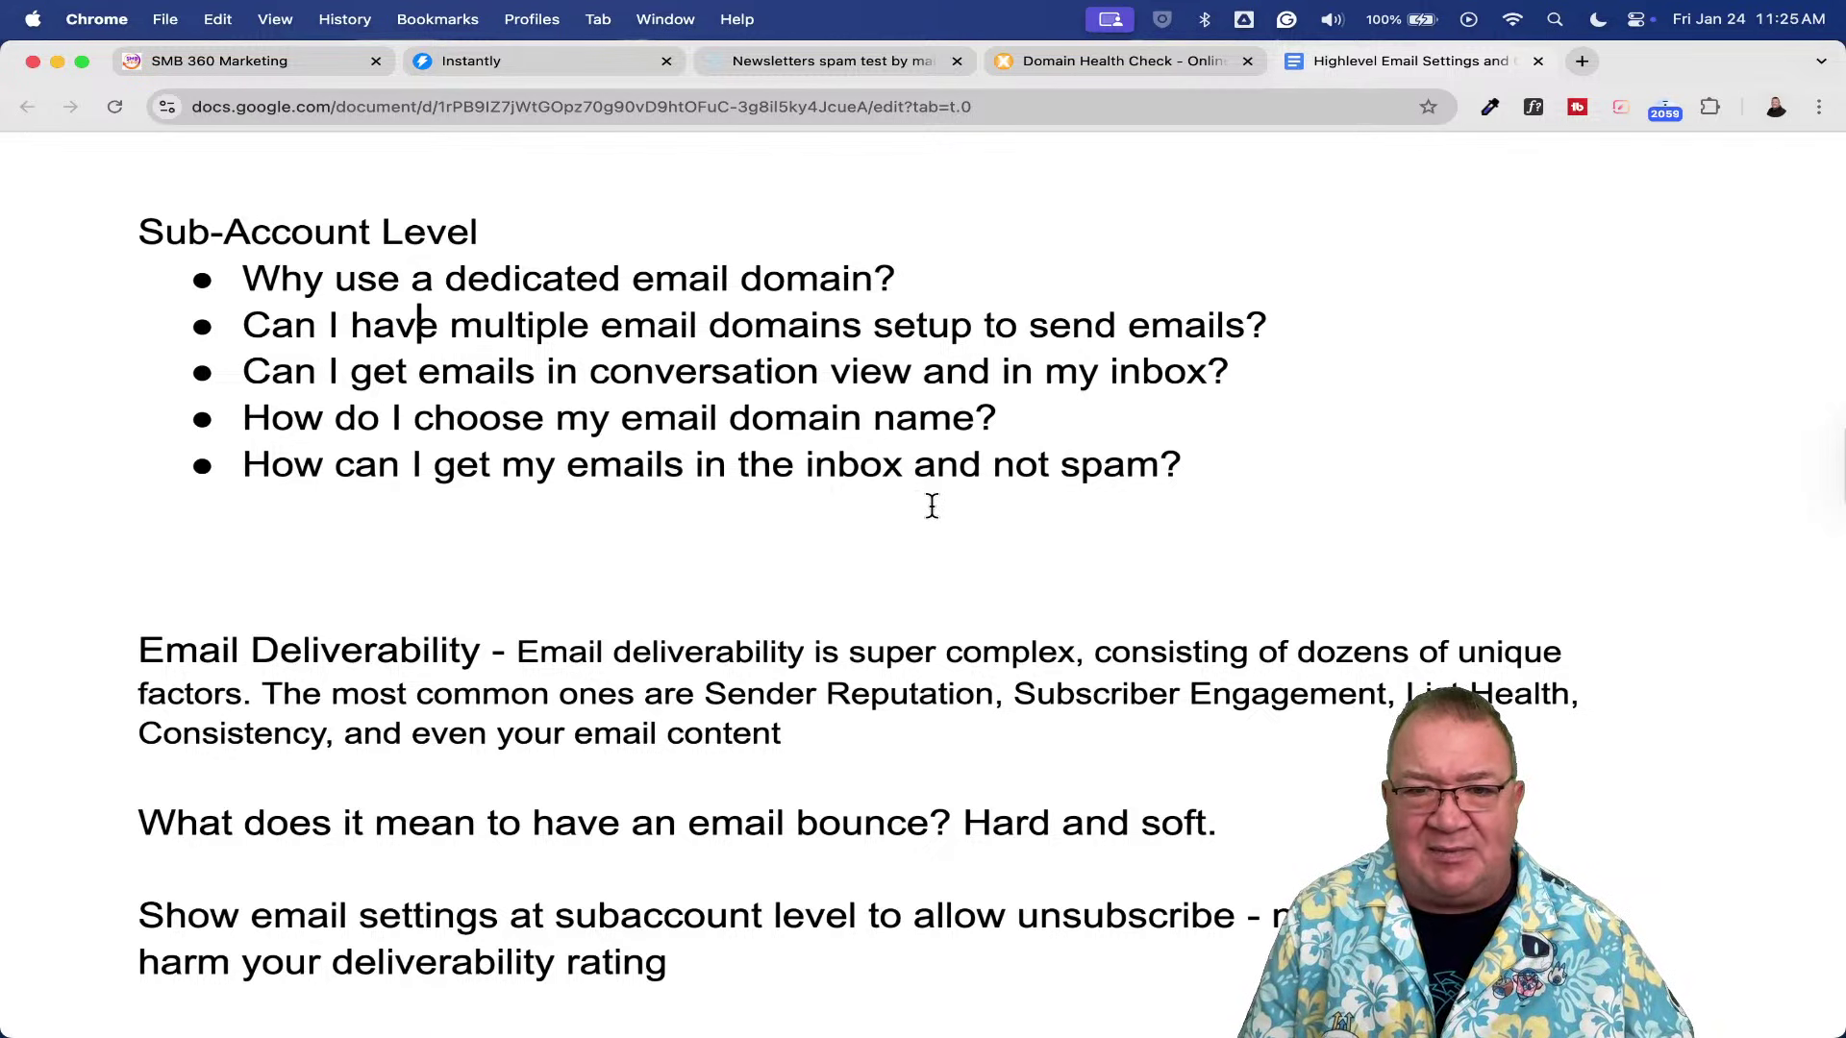
- Pass the mail-tester page back to SMB 360 and leave settings for the Contacts list
{"action": "left_click", "coordinate": [798, 61]}
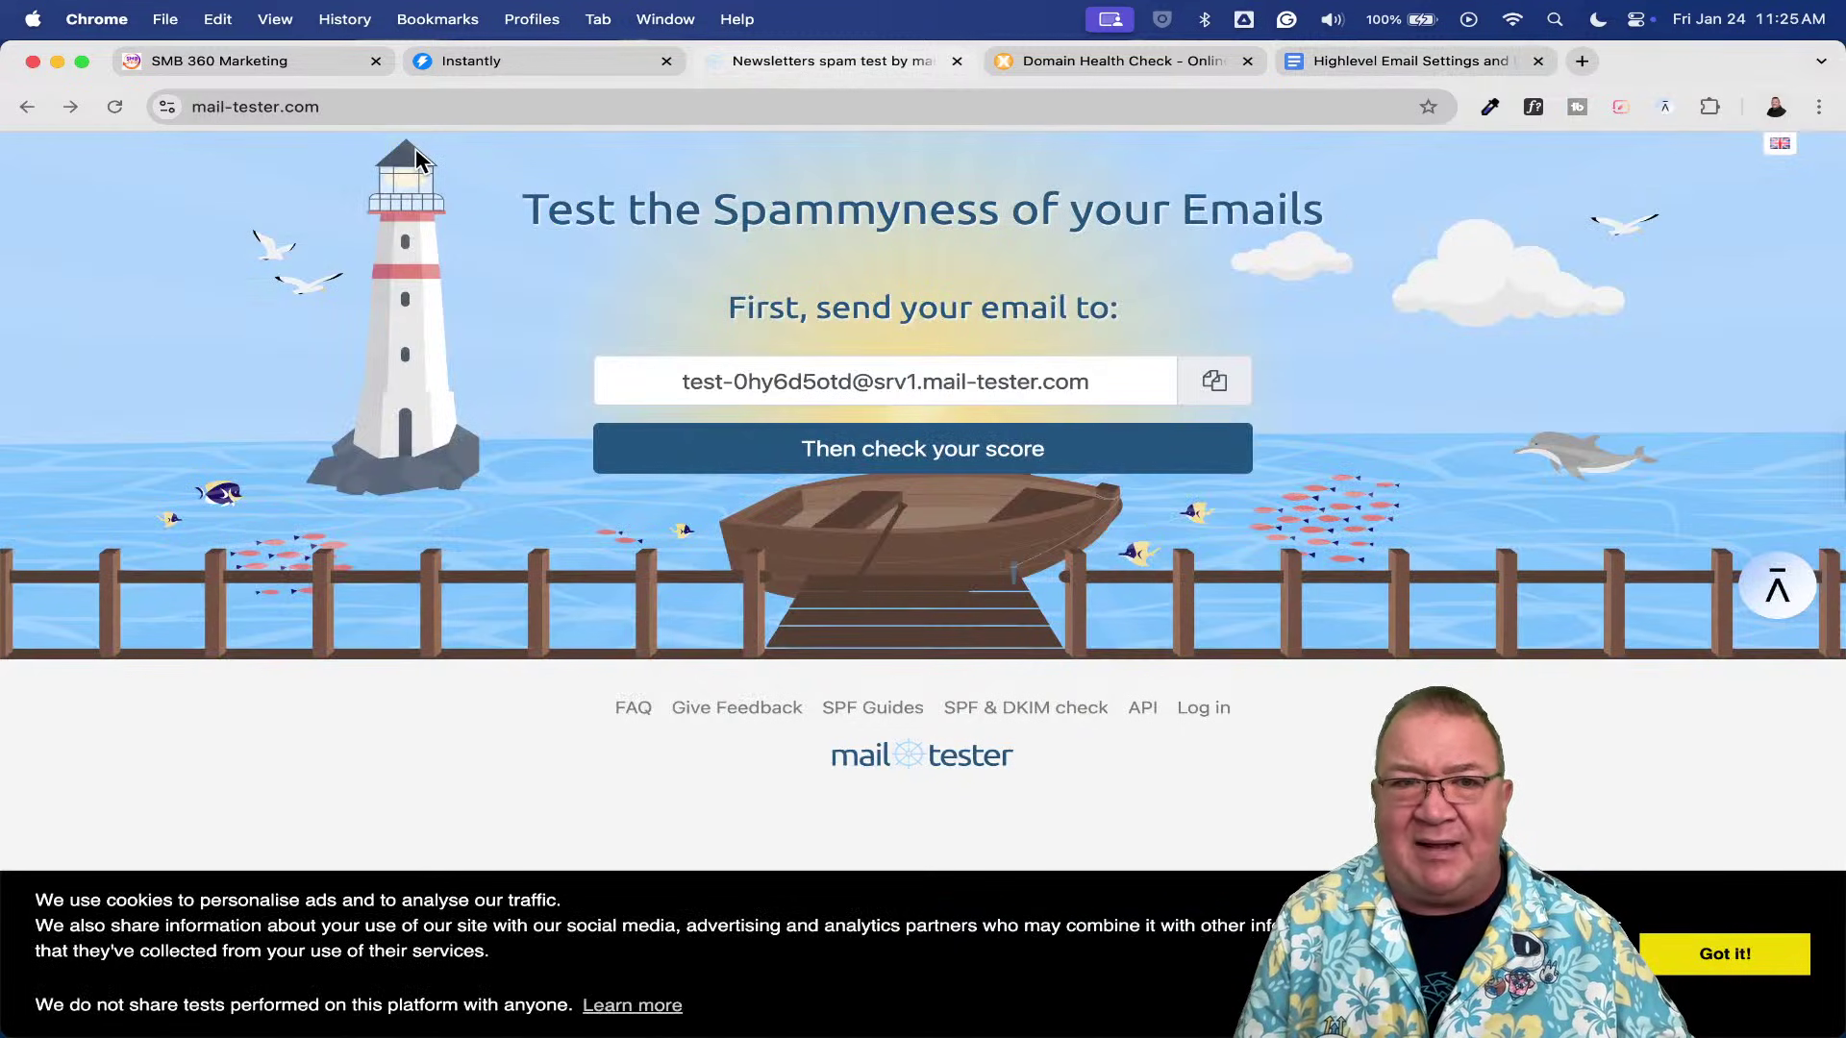
{"action": "left_click", "coordinate": [207, 60]}
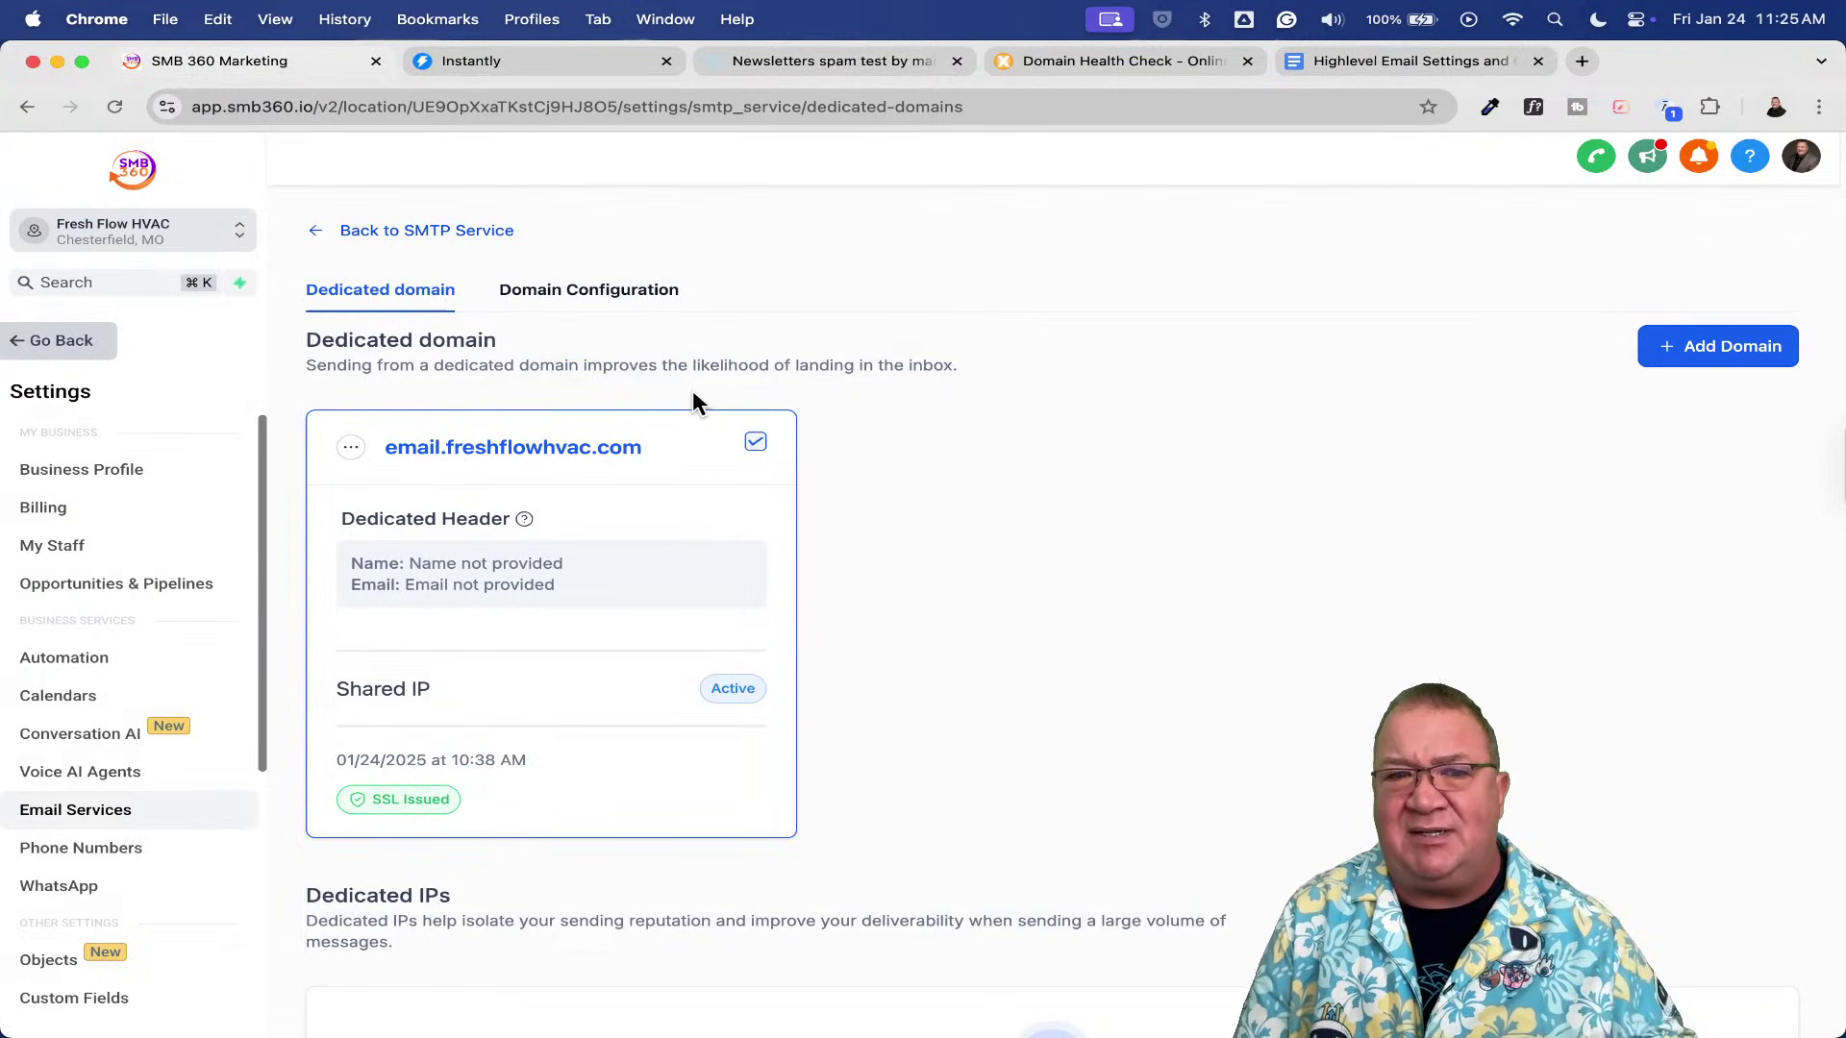
{"action": "left_click", "coordinate": [55, 344]}
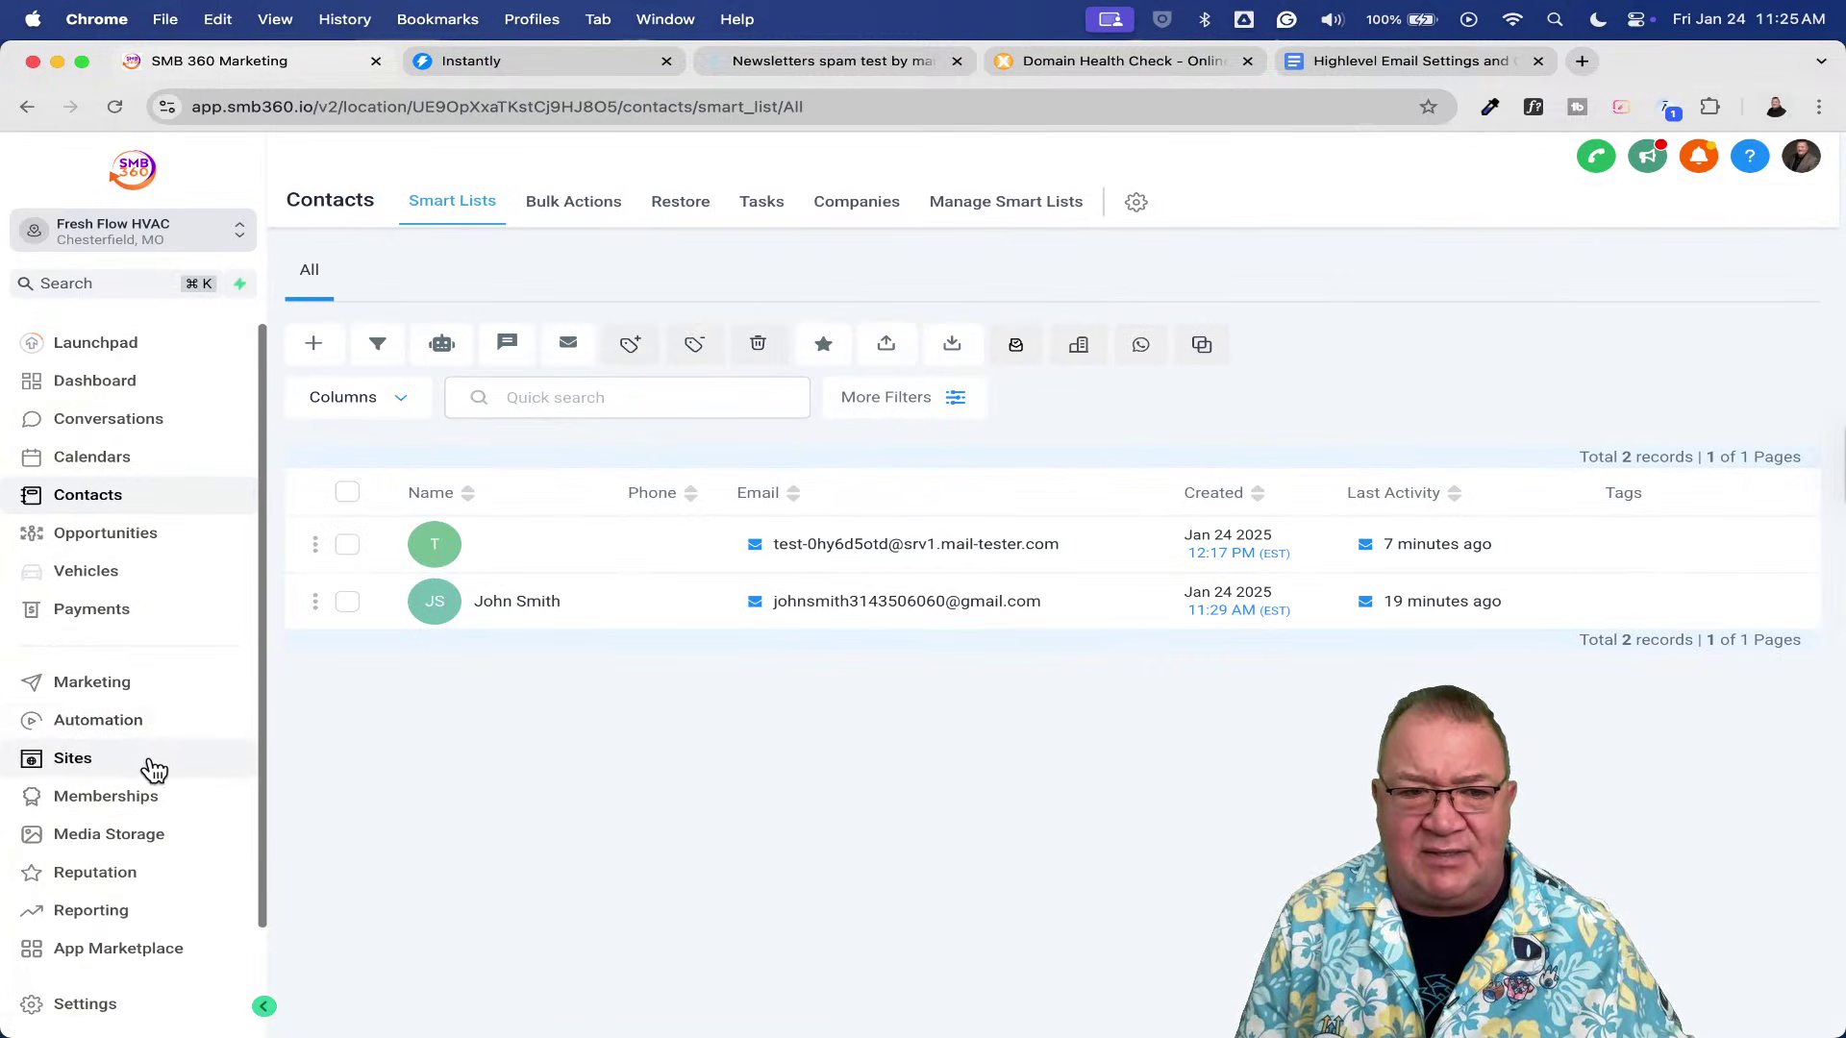
- Go through Settings and Email Services to email.freshflowhvac.com's dedicated domain page
{"action": "left_click", "coordinate": [142, 764]}
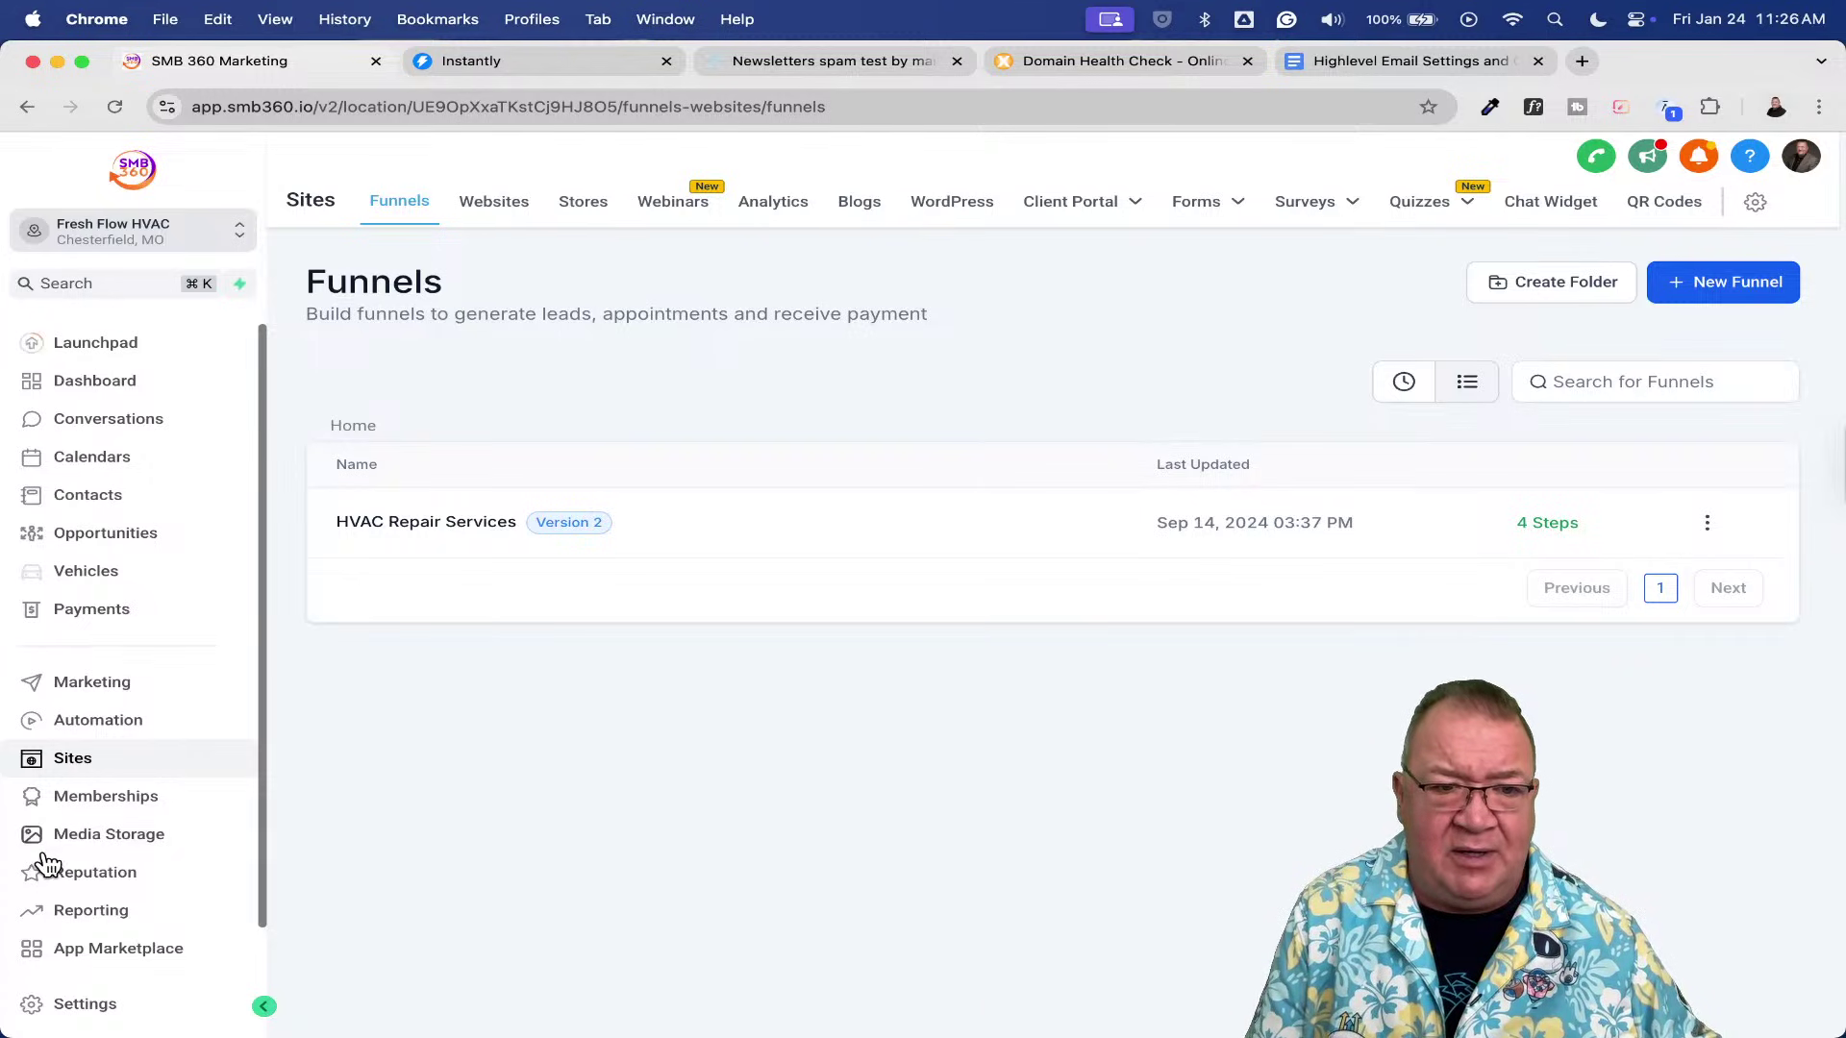
{"action": "left_click", "coordinate": [102, 1023]}
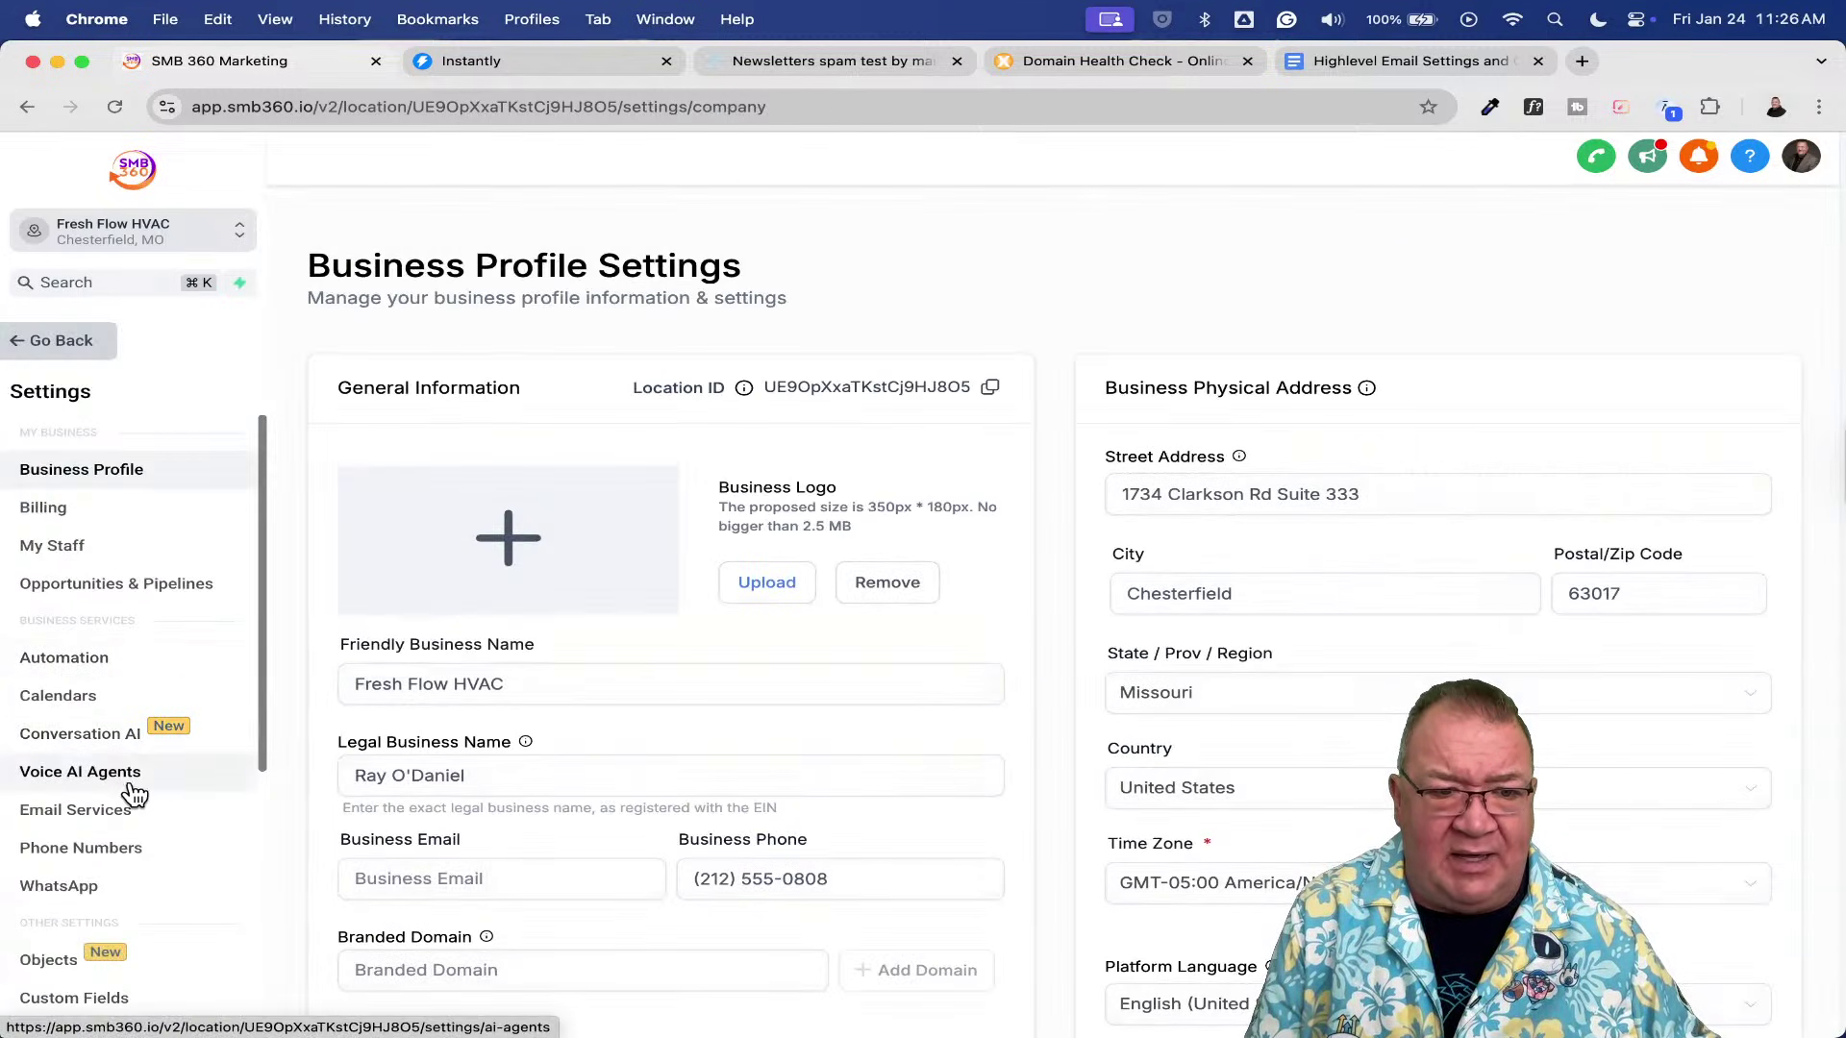
{"action": "left_click", "coordinate": [124, 812]}
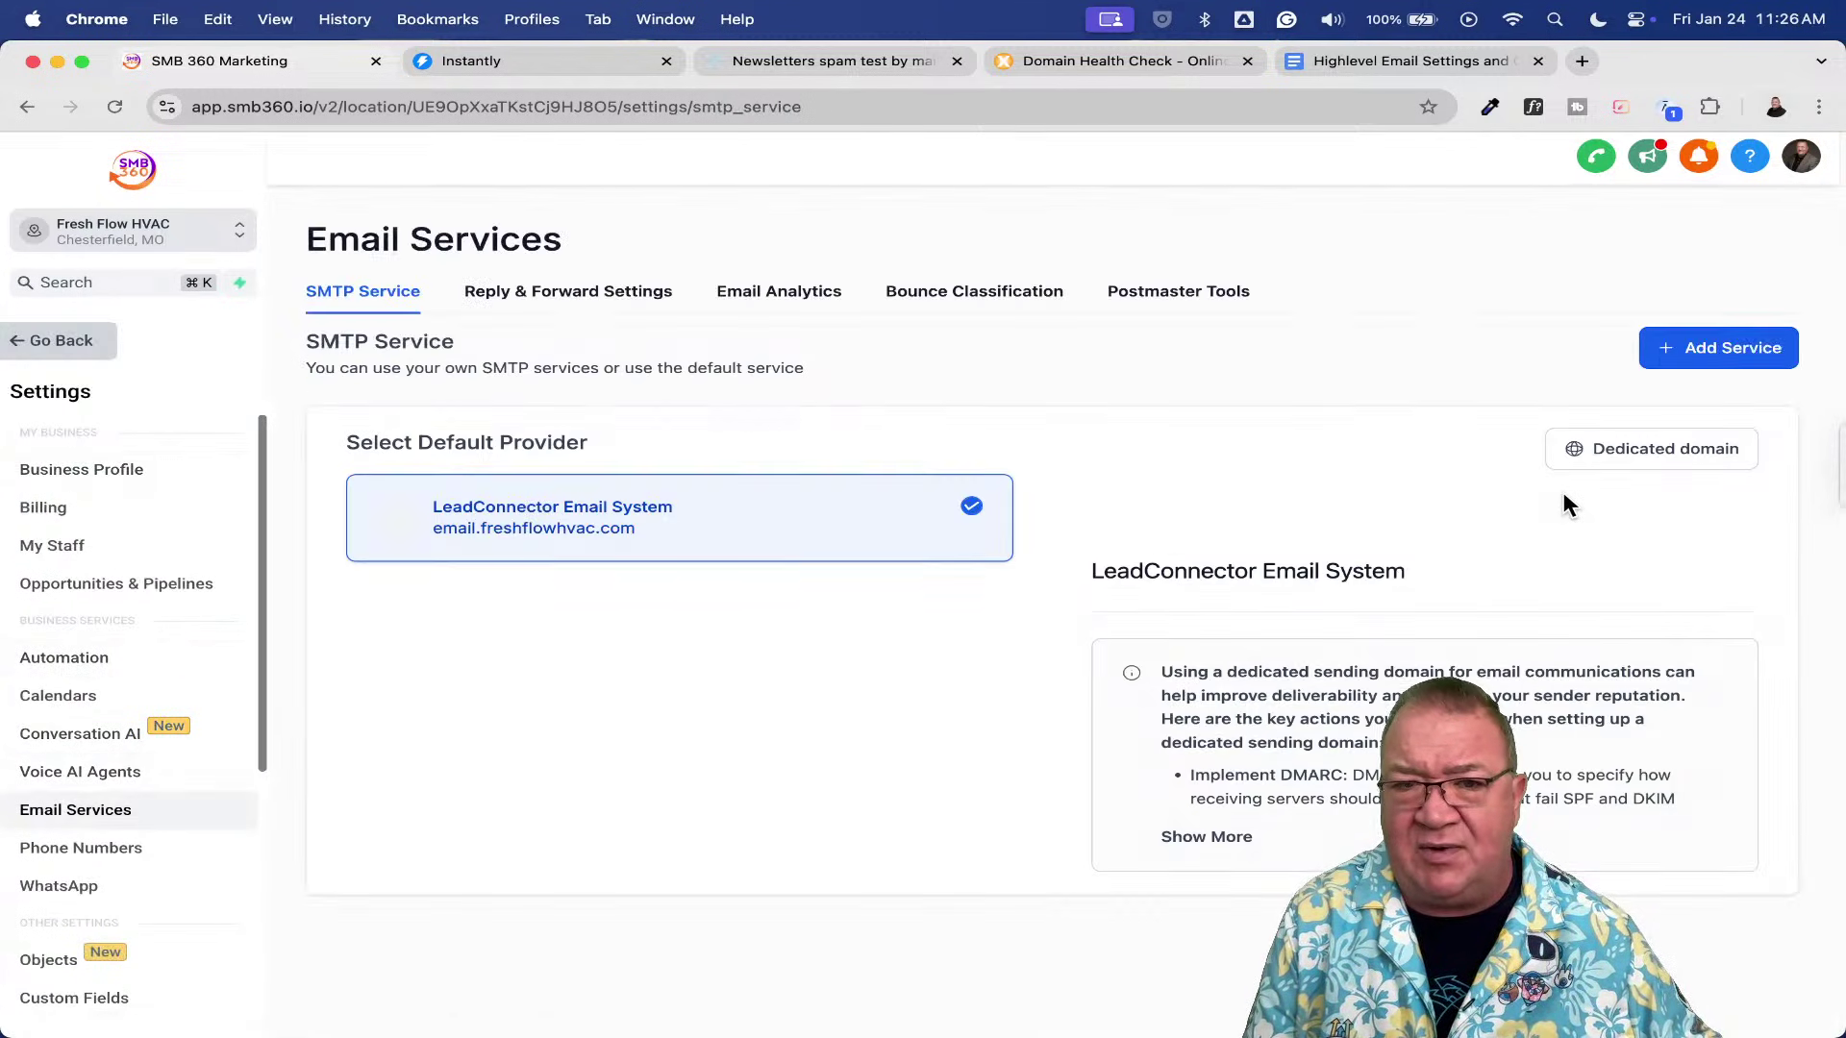
{"action": "left_click", "coordinate": [1599, 444]}
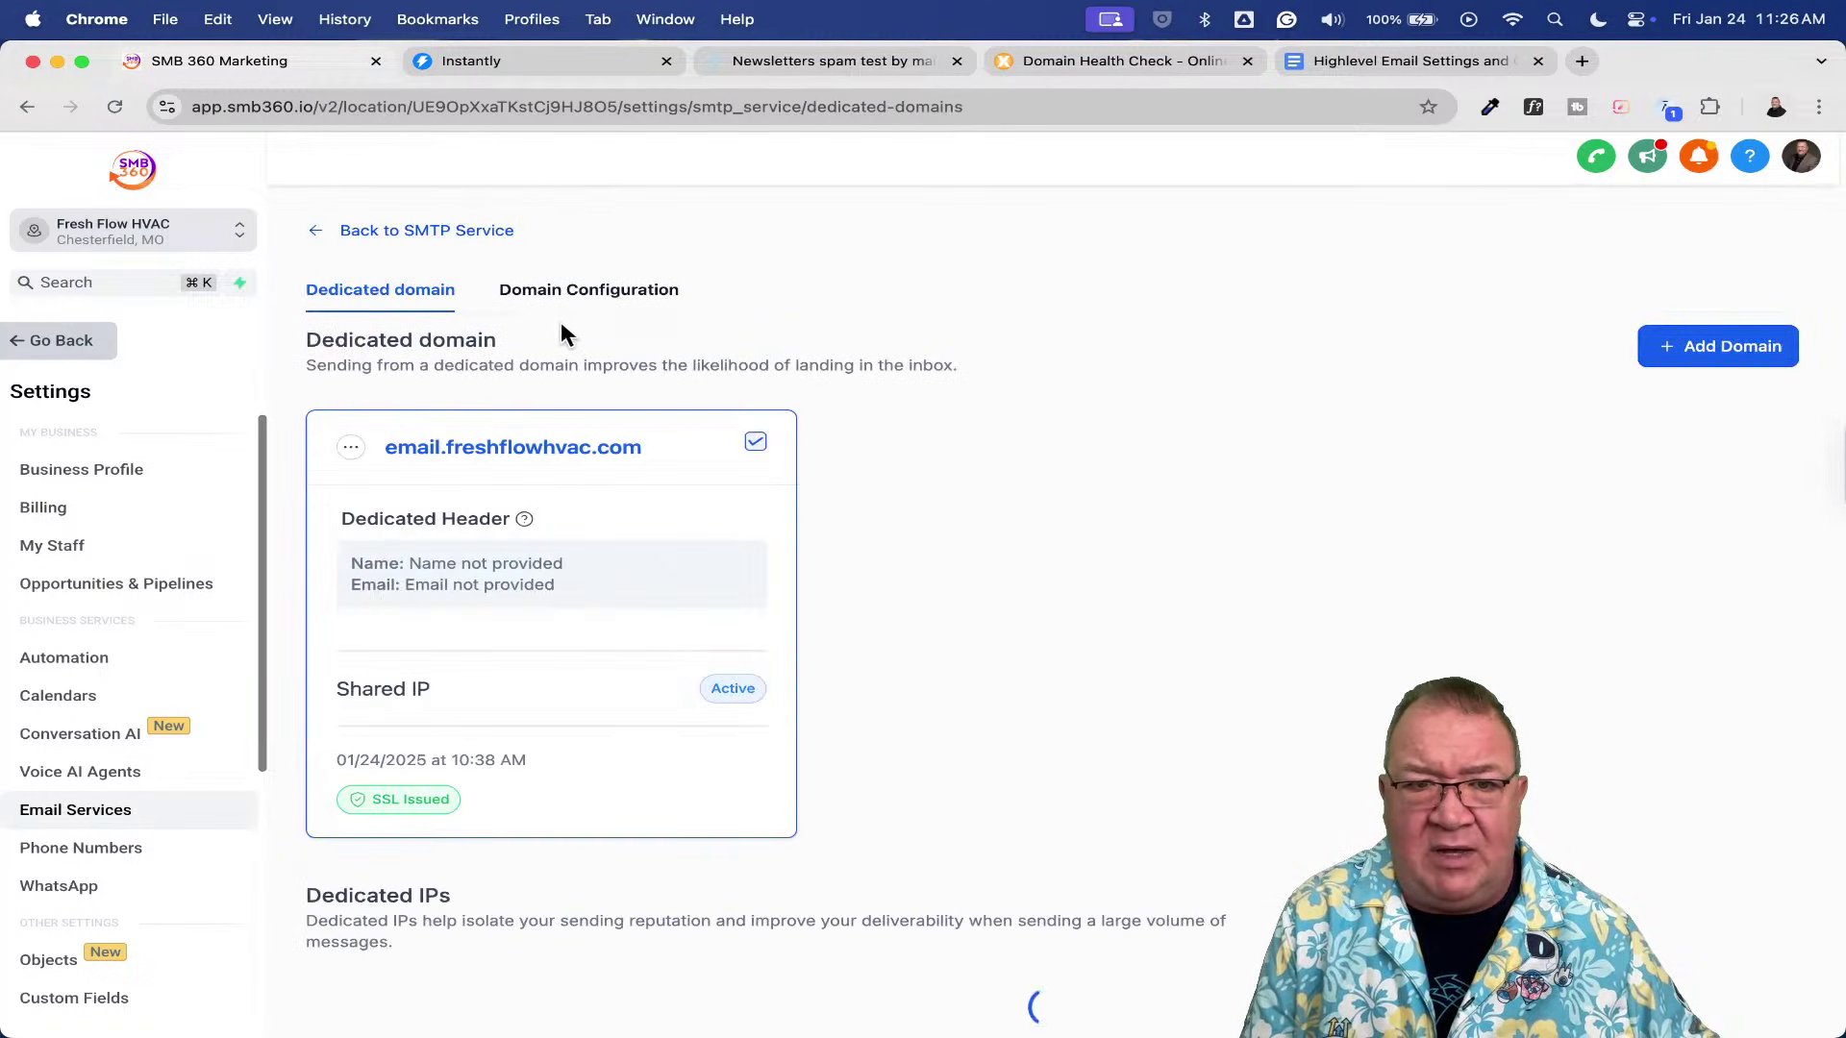
- In Domain Configuration, choose email.freshflowhvac.com as the Workflow Domain
{"action": "left_click", "coordinate": [551, 296]}
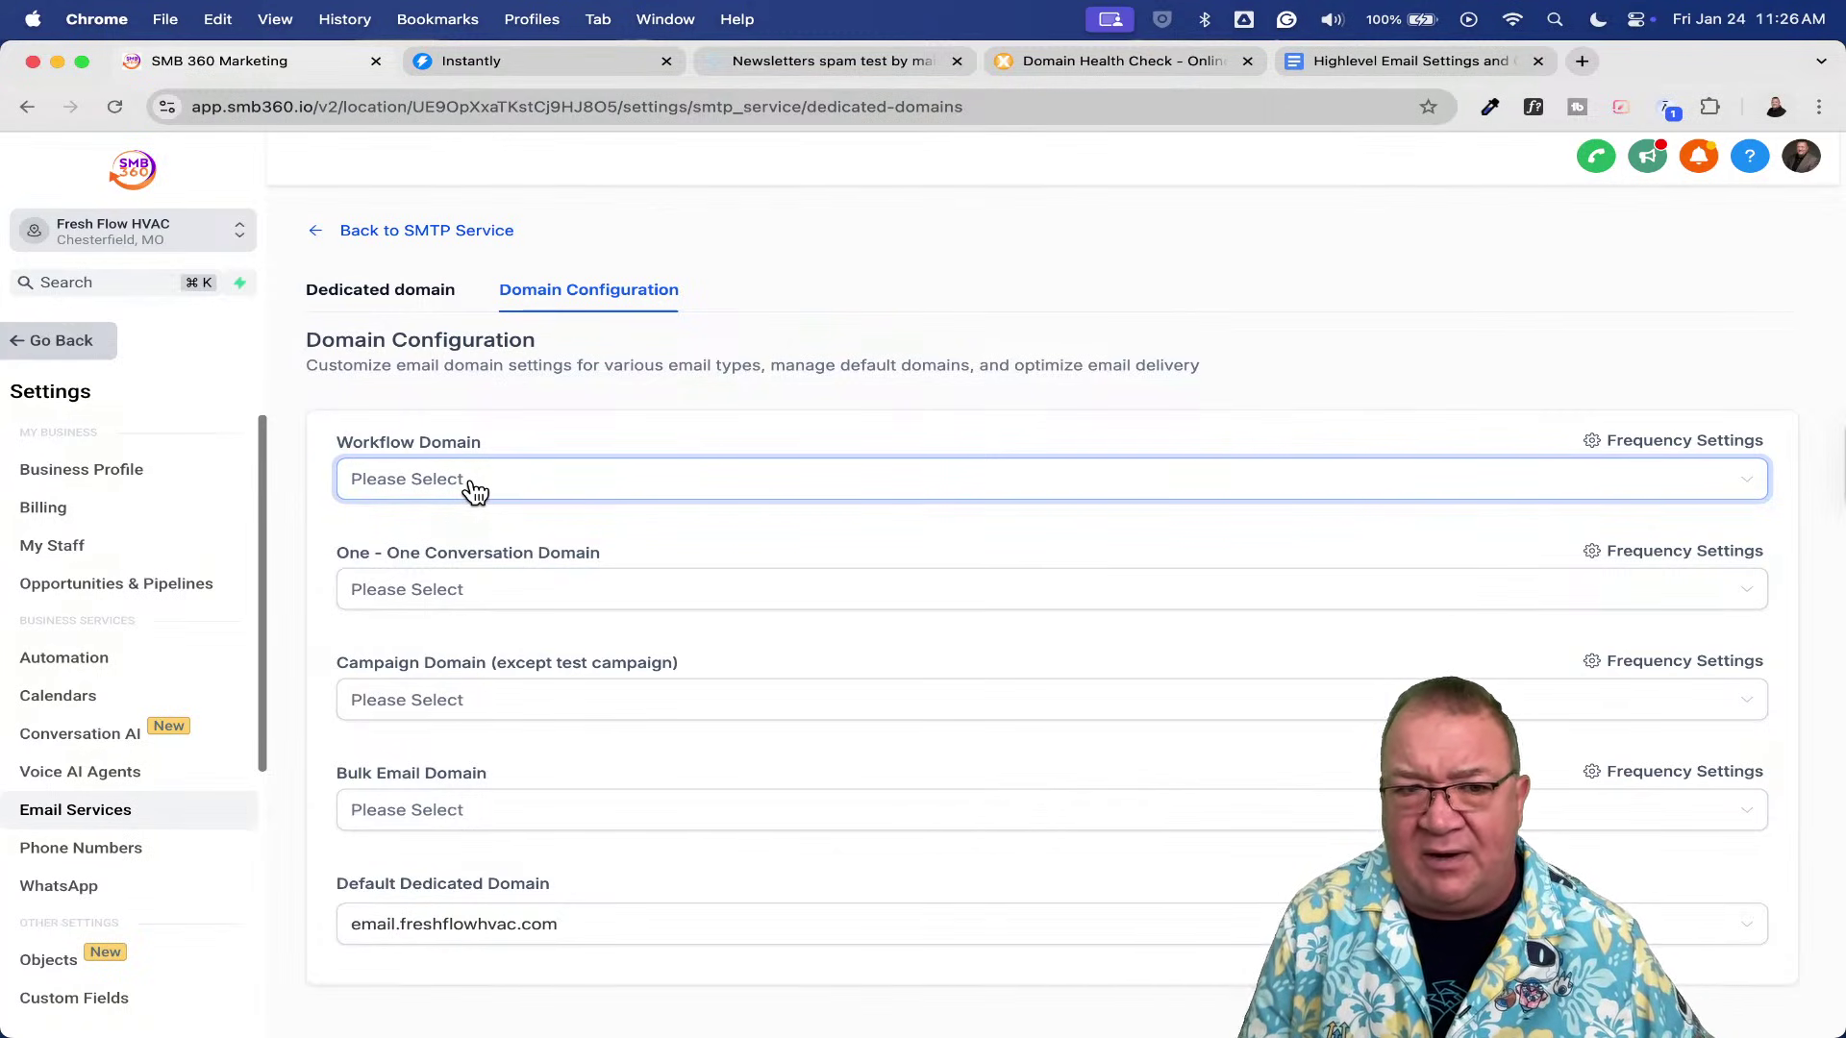
{"action": "left_click", "coordinate": [475, 489]}
{"action": "left_click", "coordinate": [544, 399]}
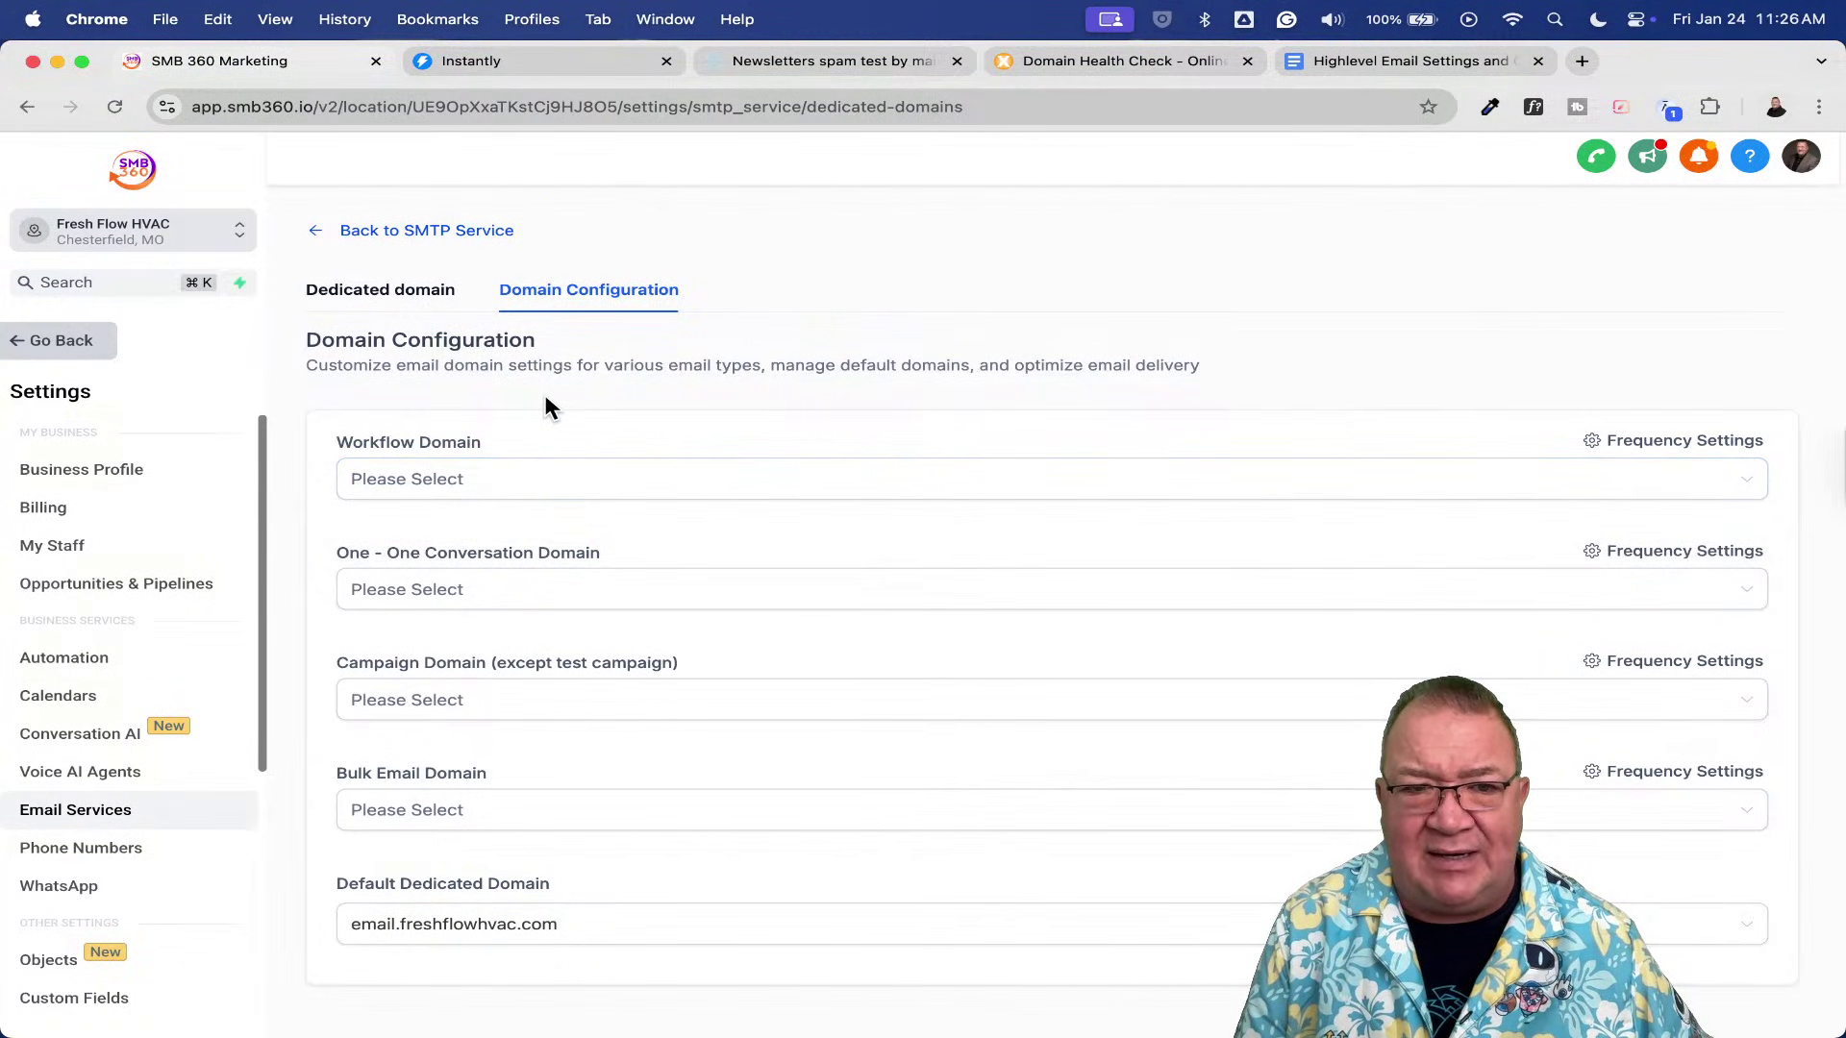
{"action": "left_click", "coordinate": [503, 483]}
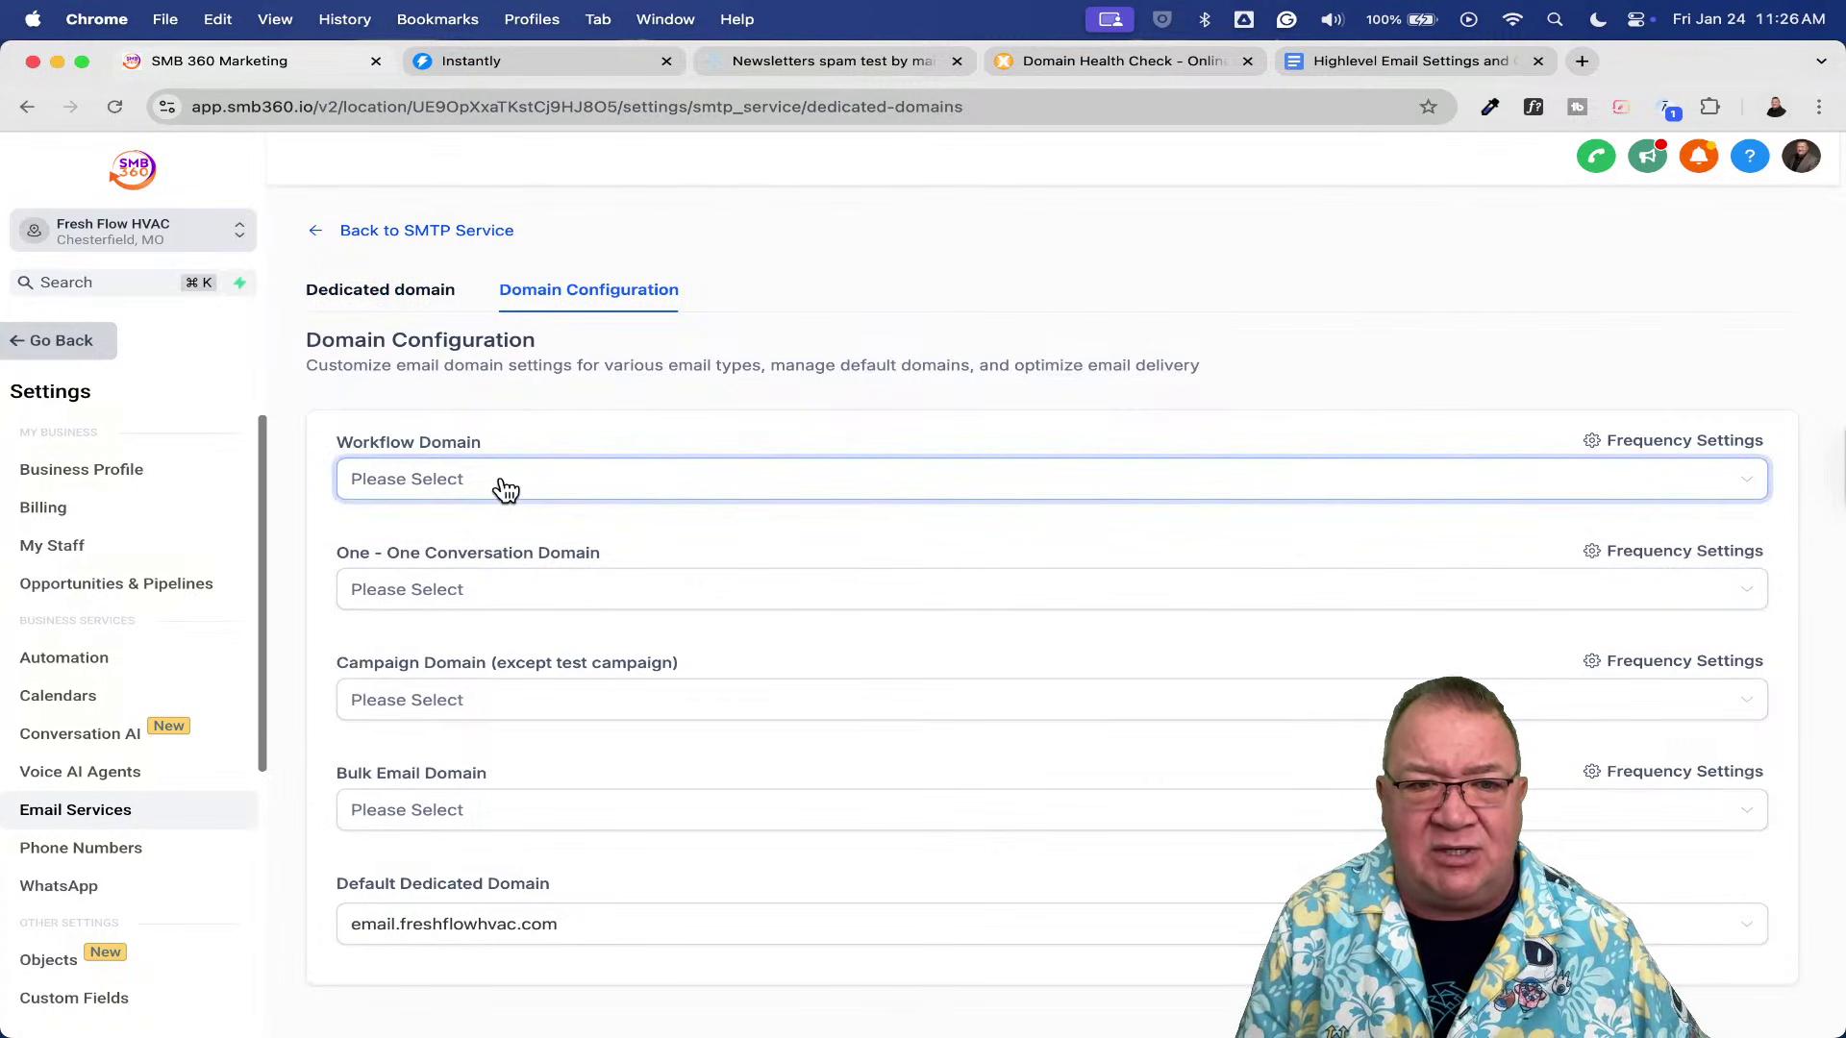
{"action": "left_click", "coordinate": [516, 528]}
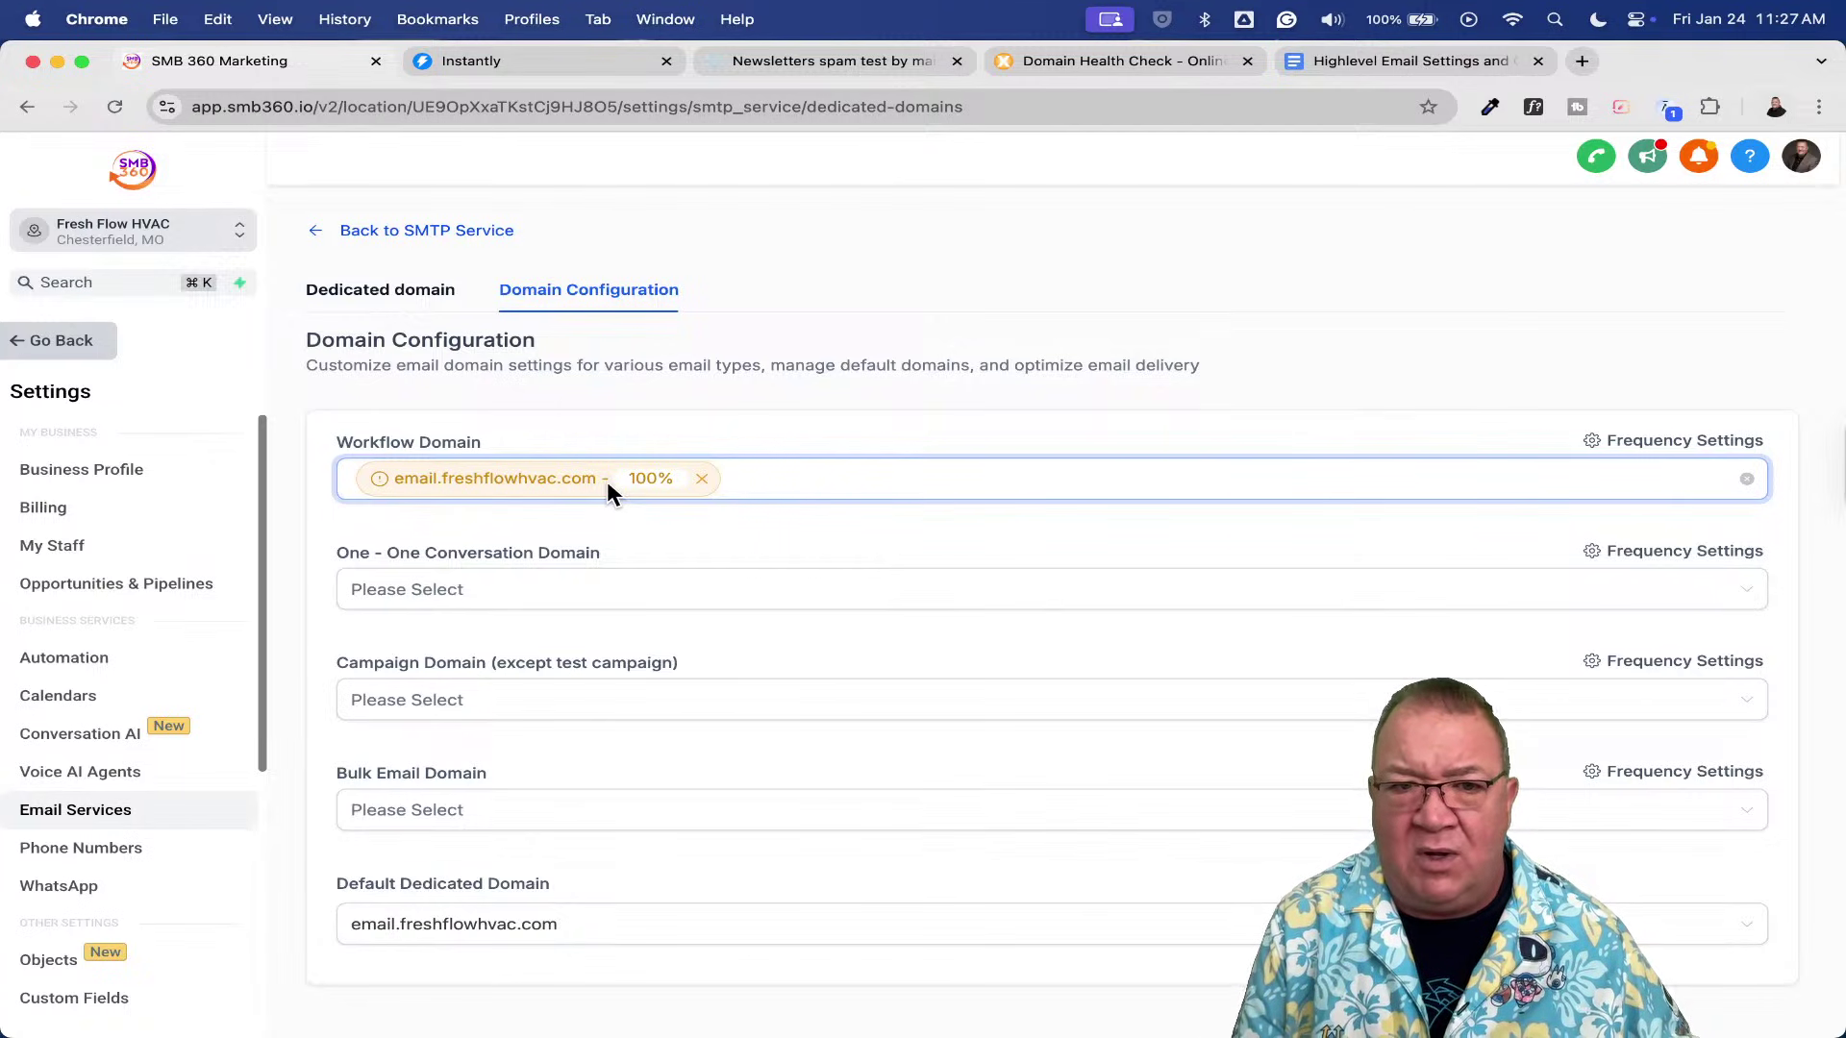
- Dismiss the Frequency Settings warning, then remove email.freshflowhvac.com from the Workflow Domain
{"action": "left_click", "coordinate": [1653, 447]}
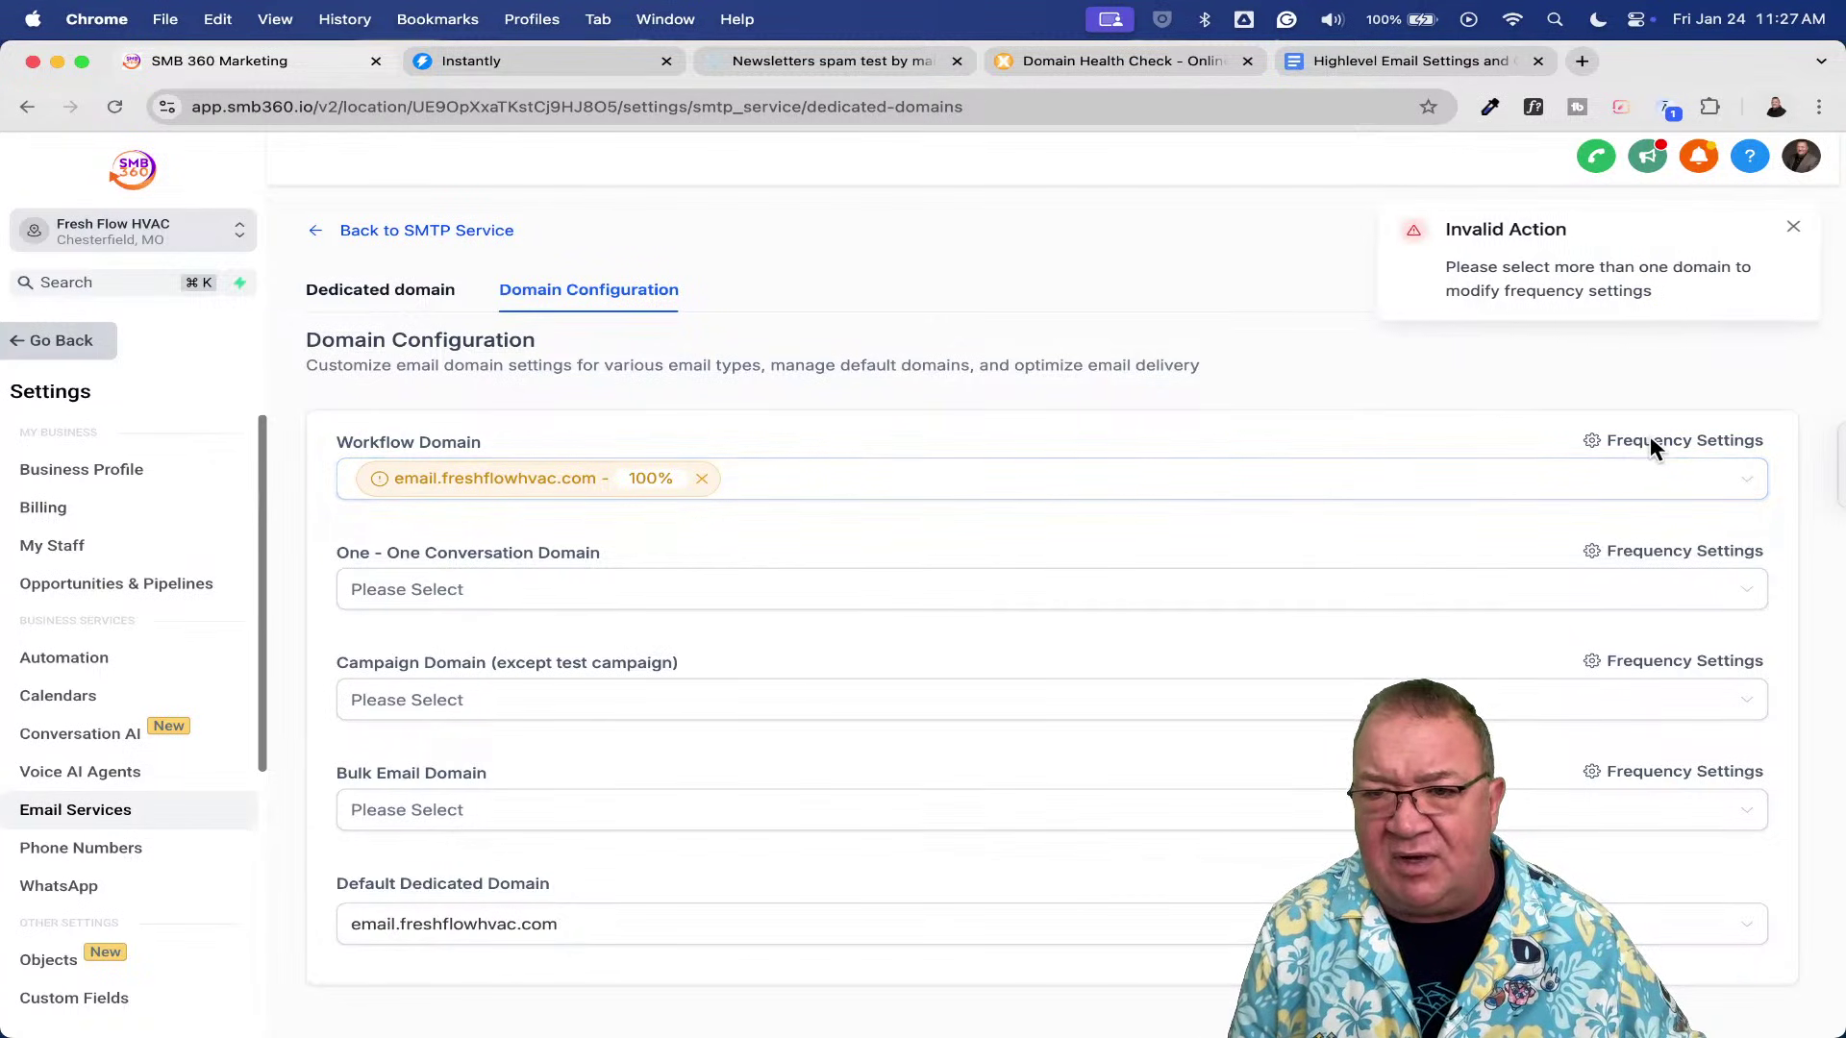
{"action": "left_click", "coordinate": [1790, 226]}
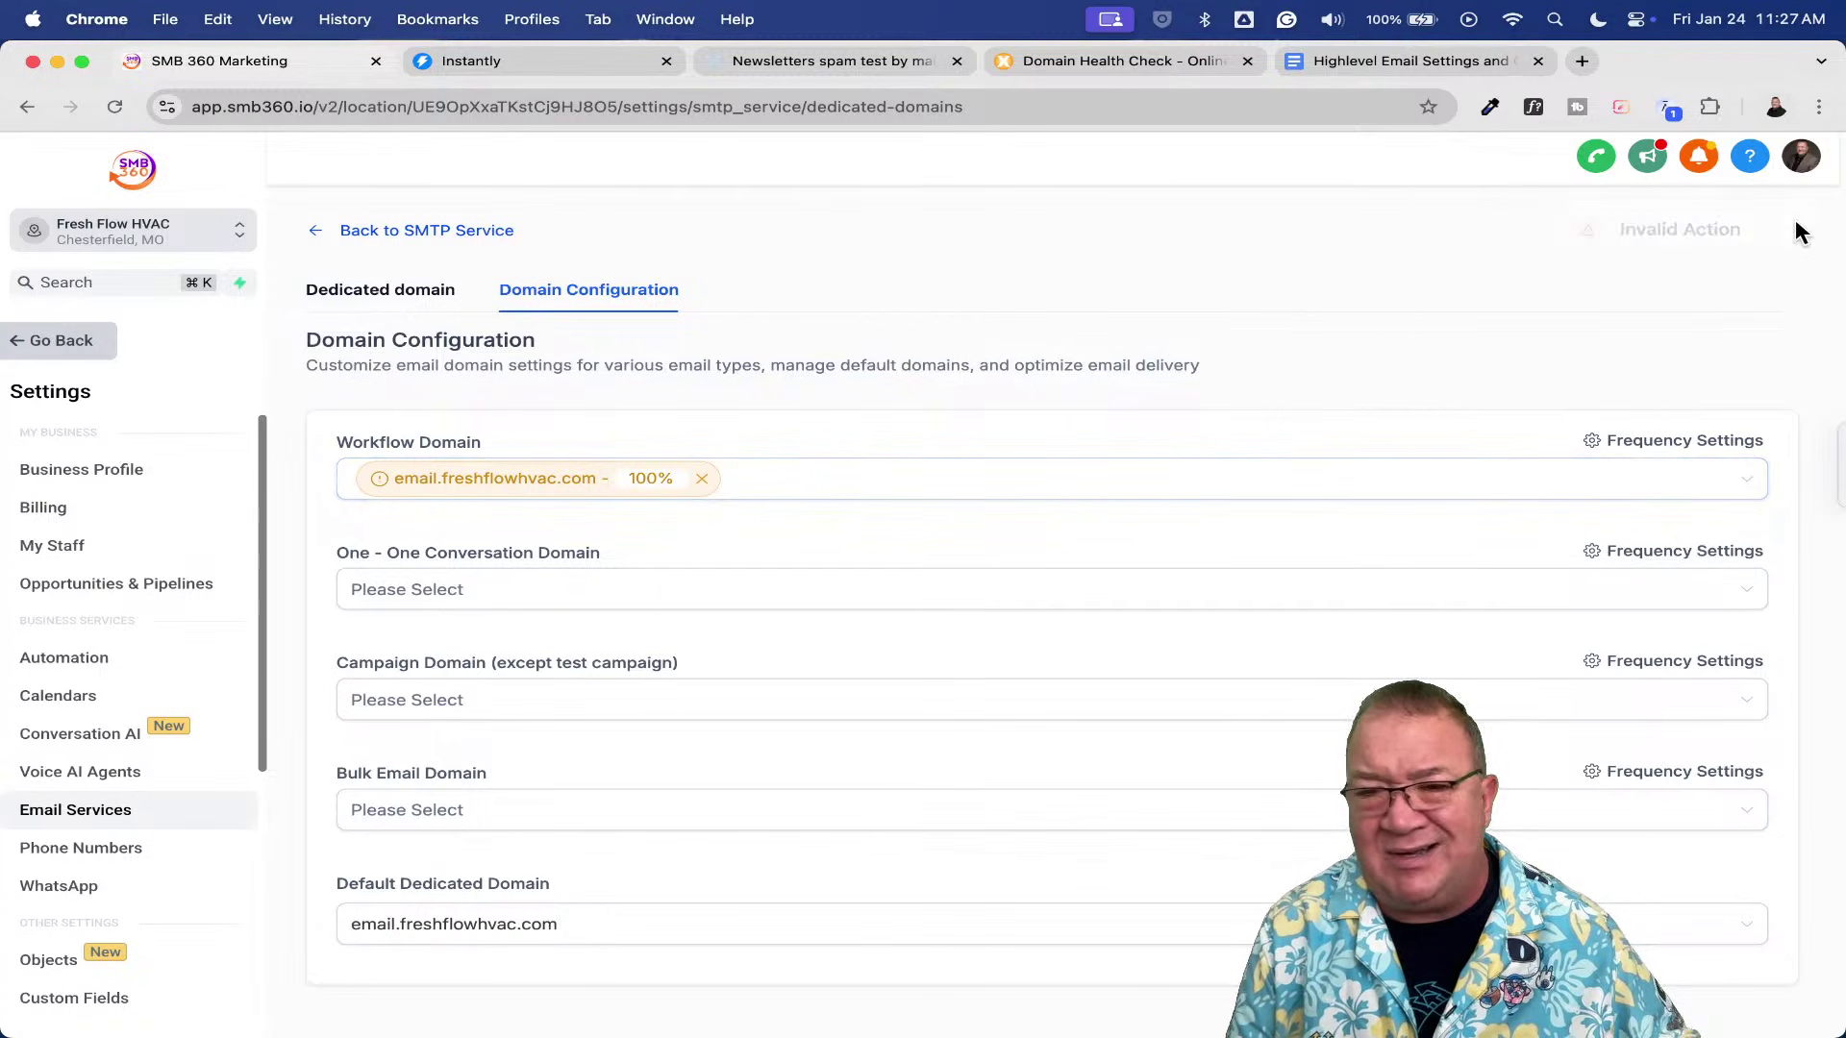
{"action": "left_click", "coordinate": [384, 293]}
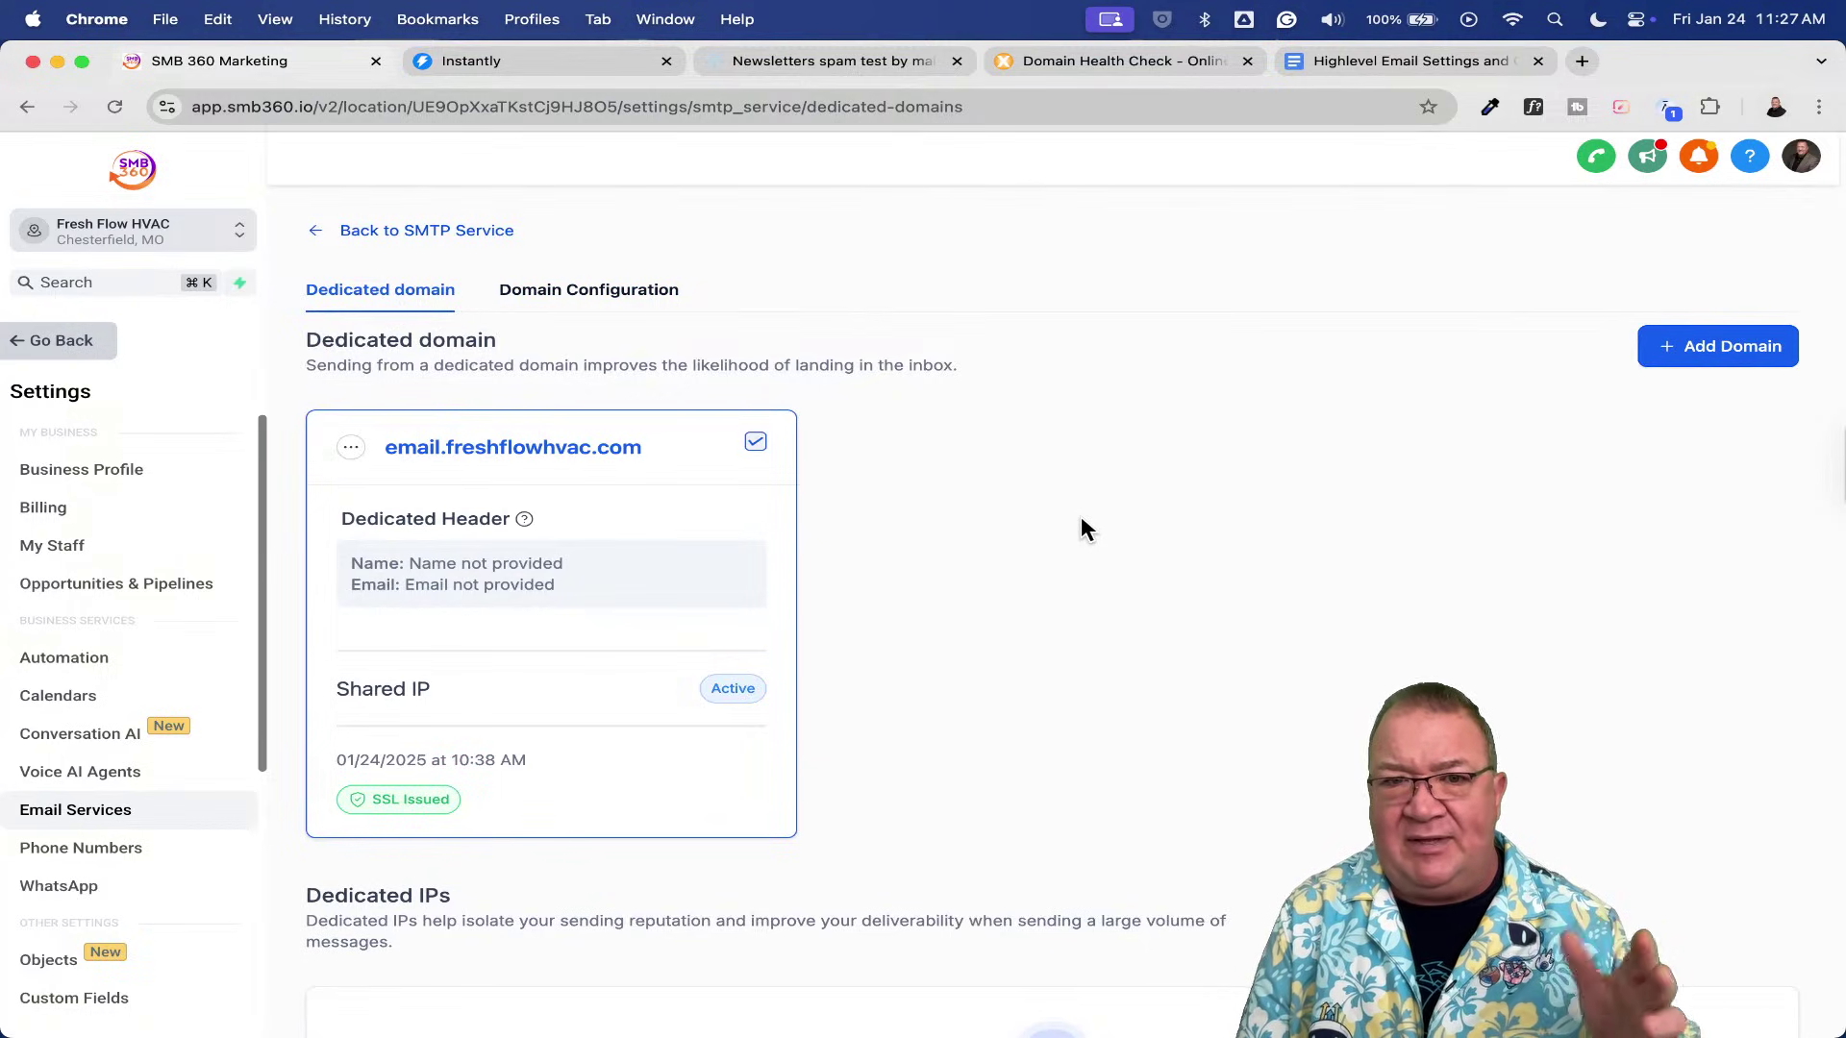
{"action": "left_click", "coordinate": [569, 294]}
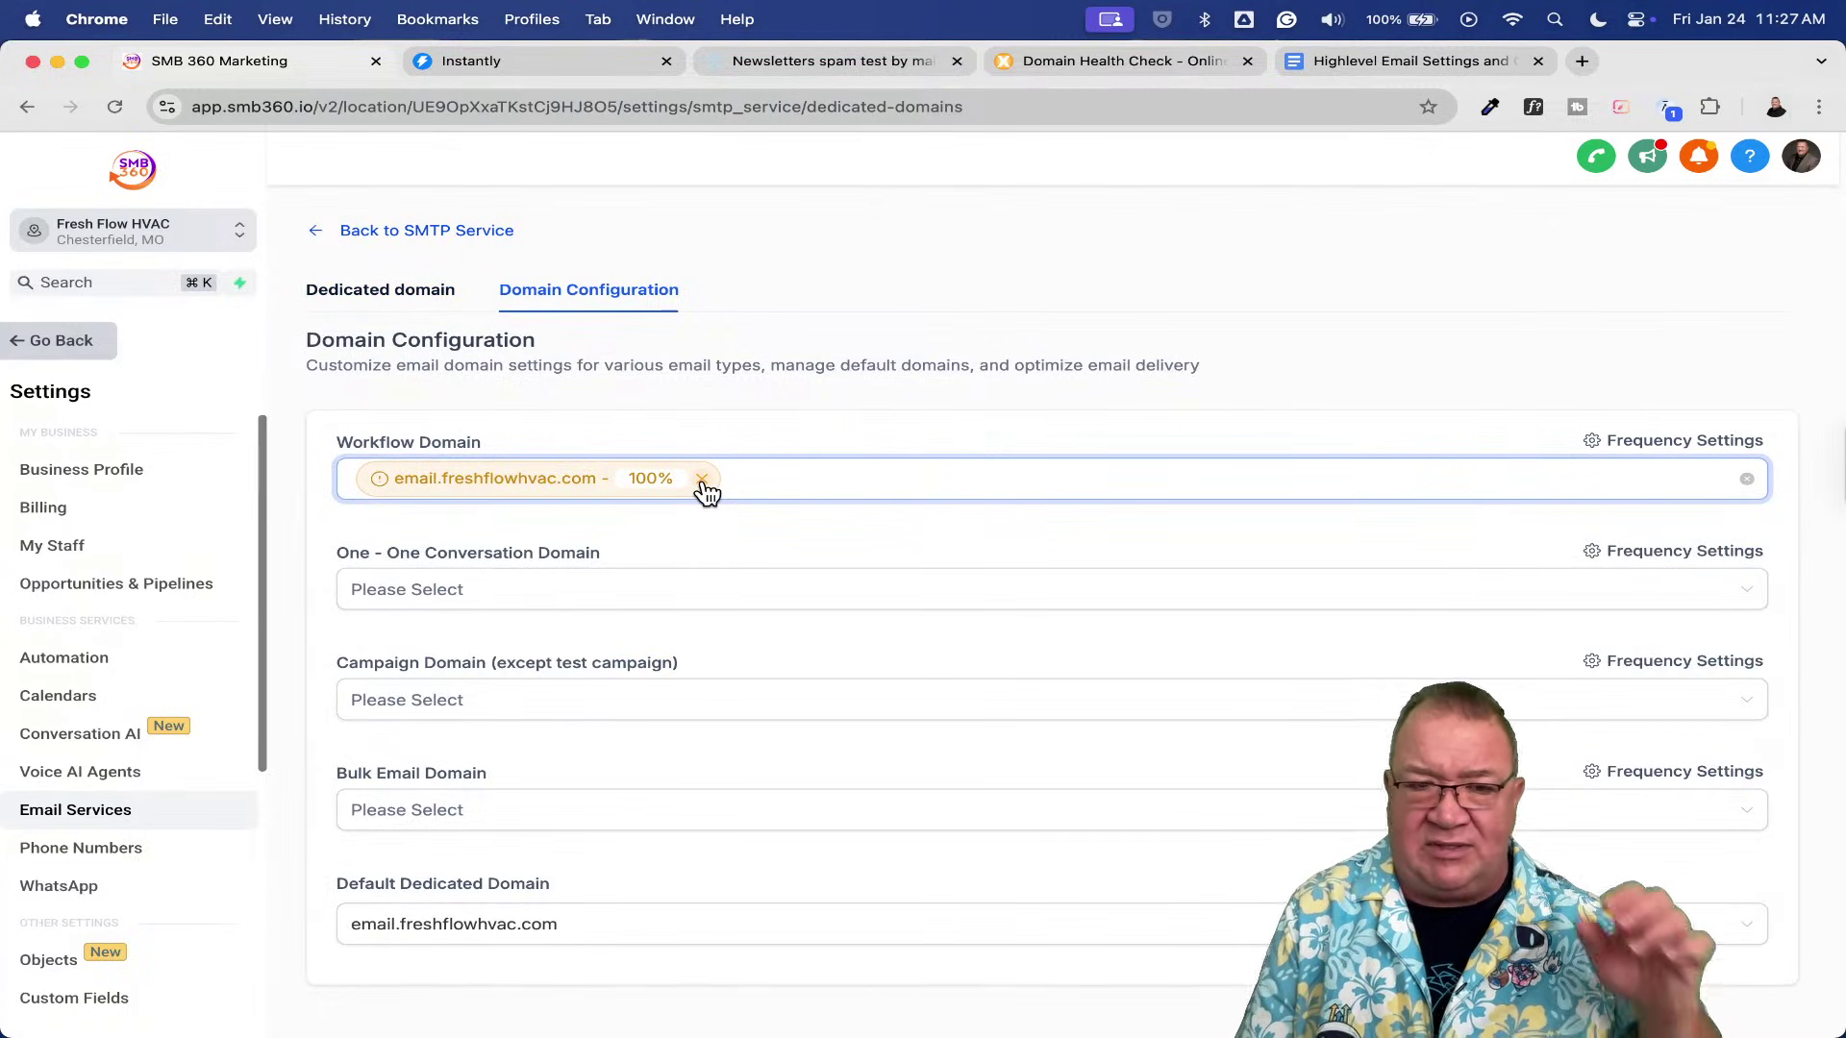
{"action": "mouse_move", "coordinate": [707, 491]}
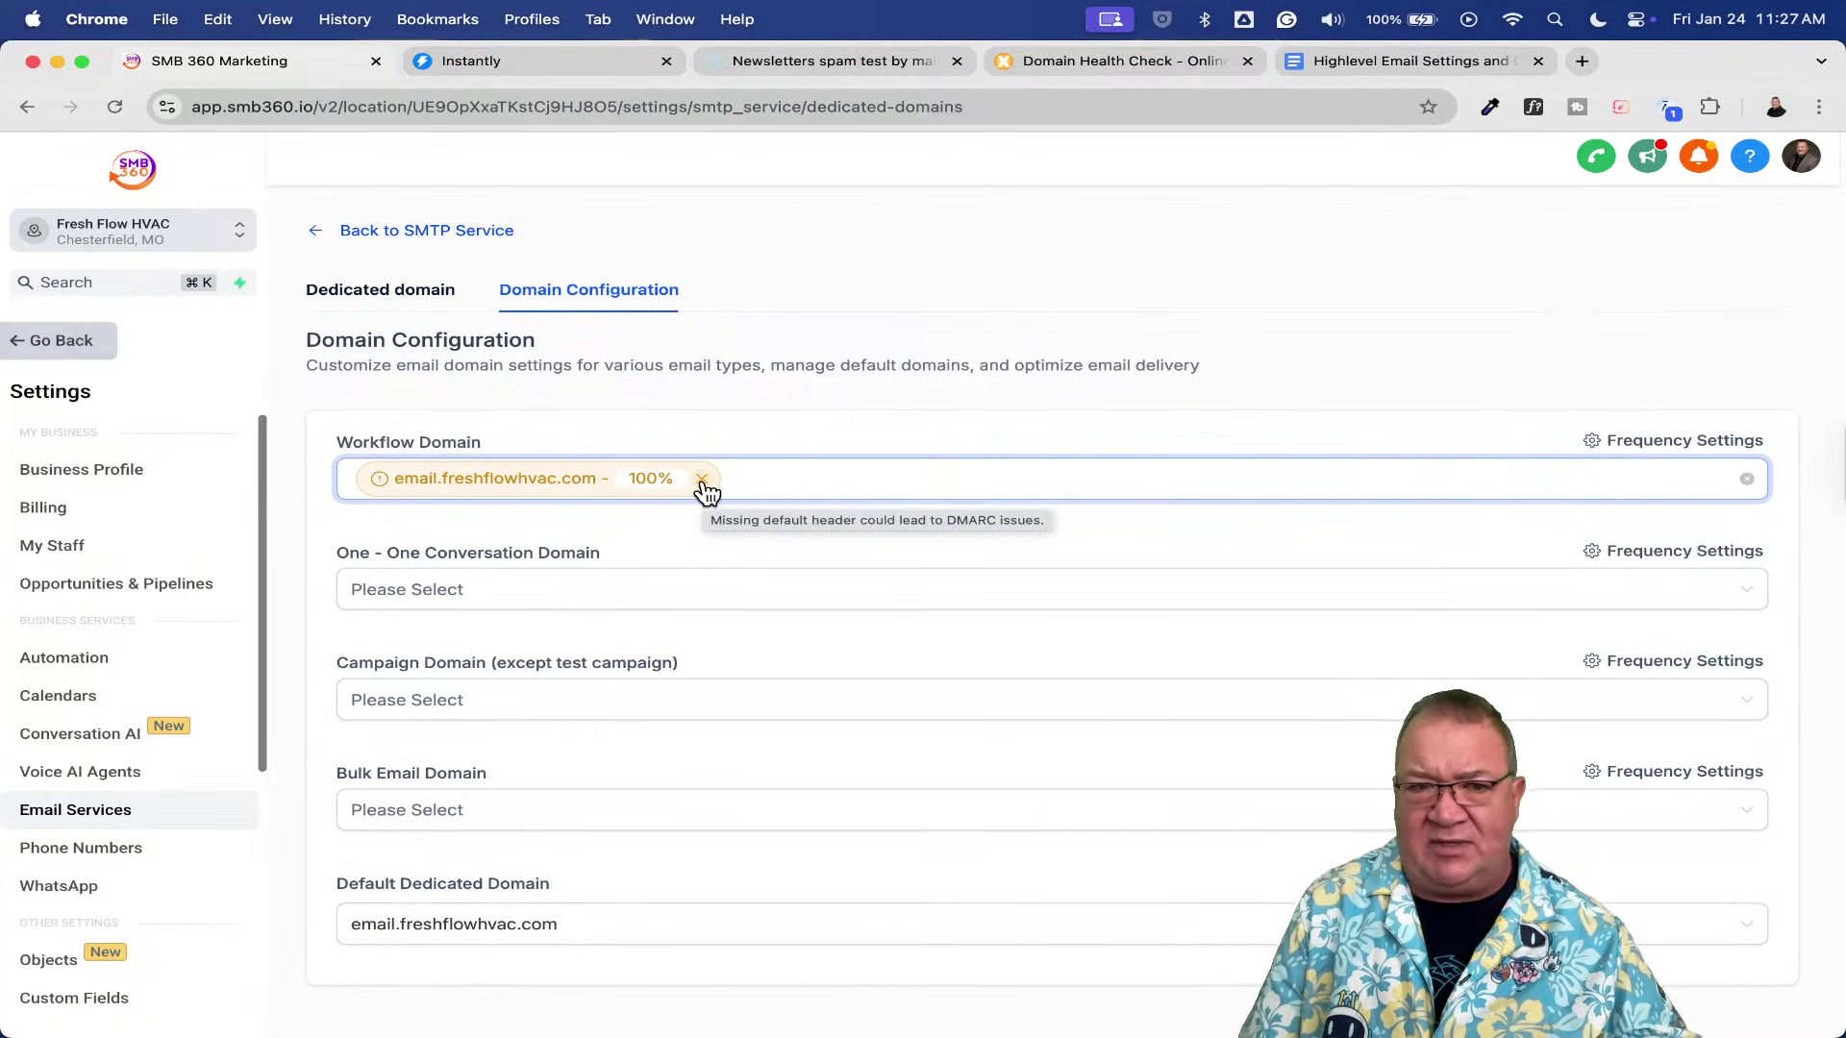
{"action": "left_click", "coordinate": [703, 480]}
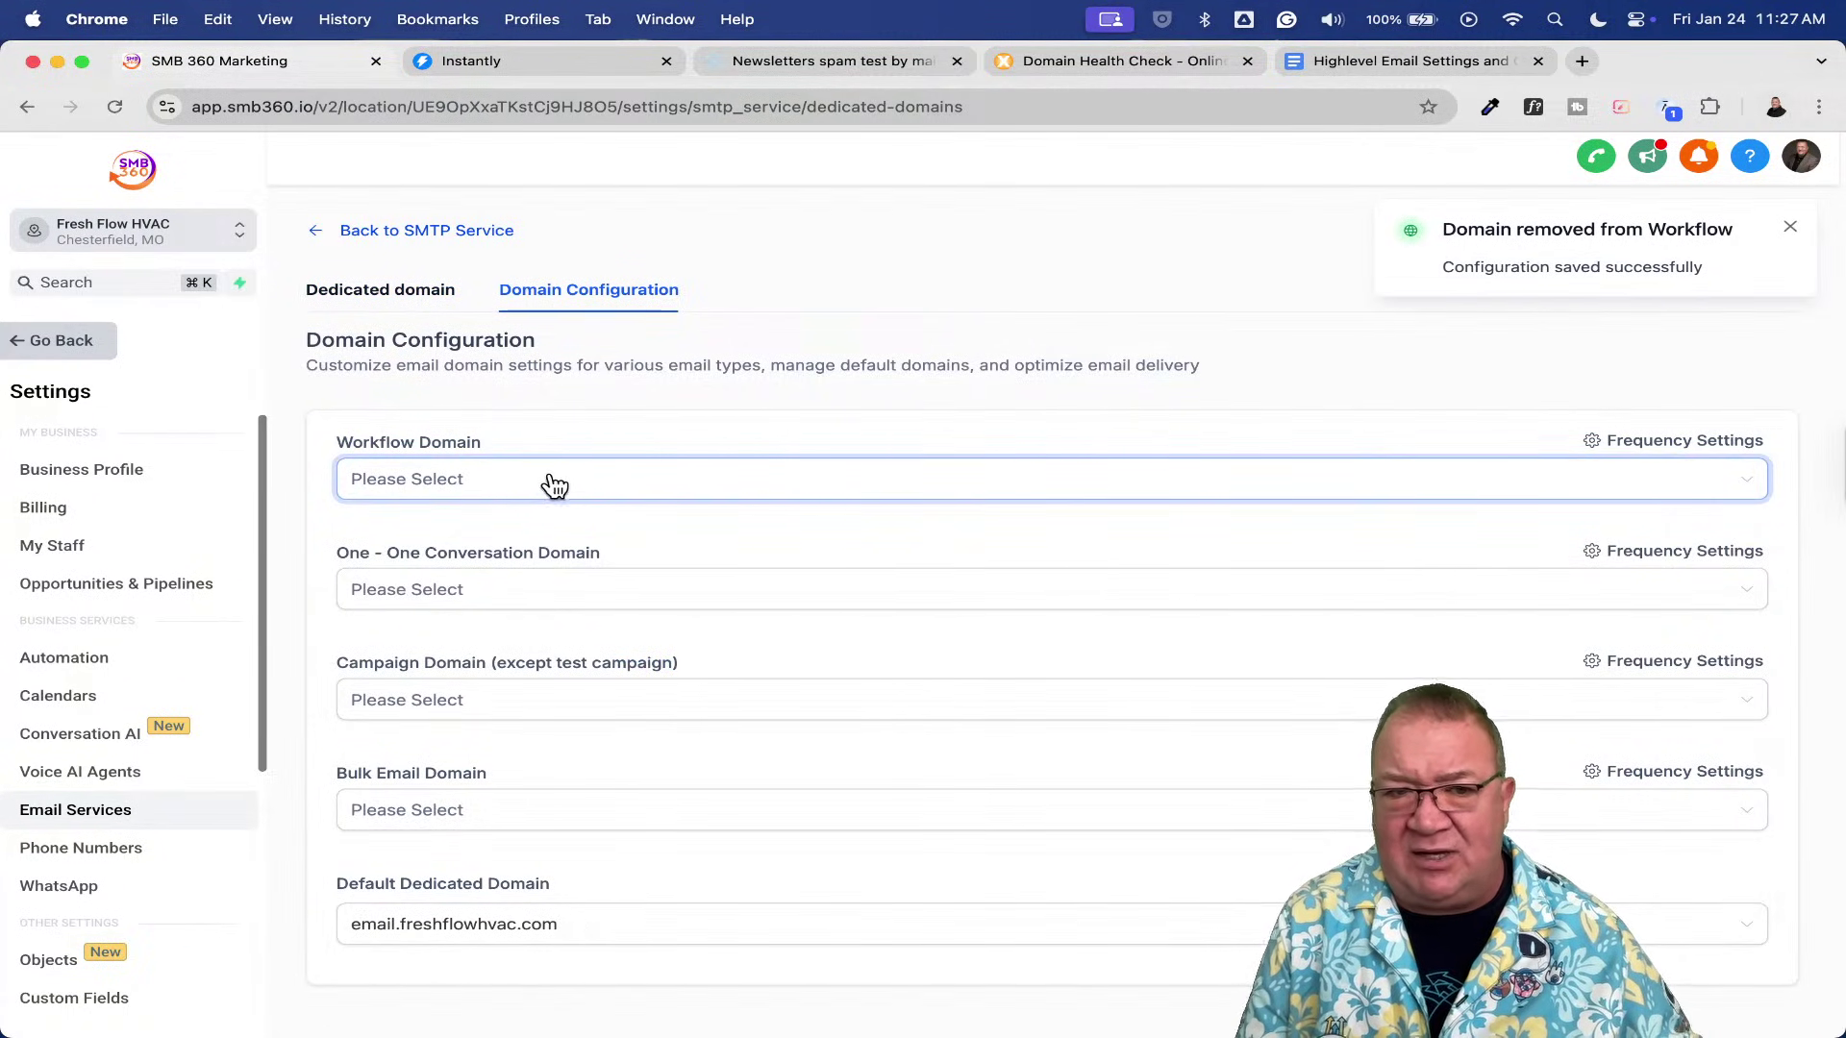